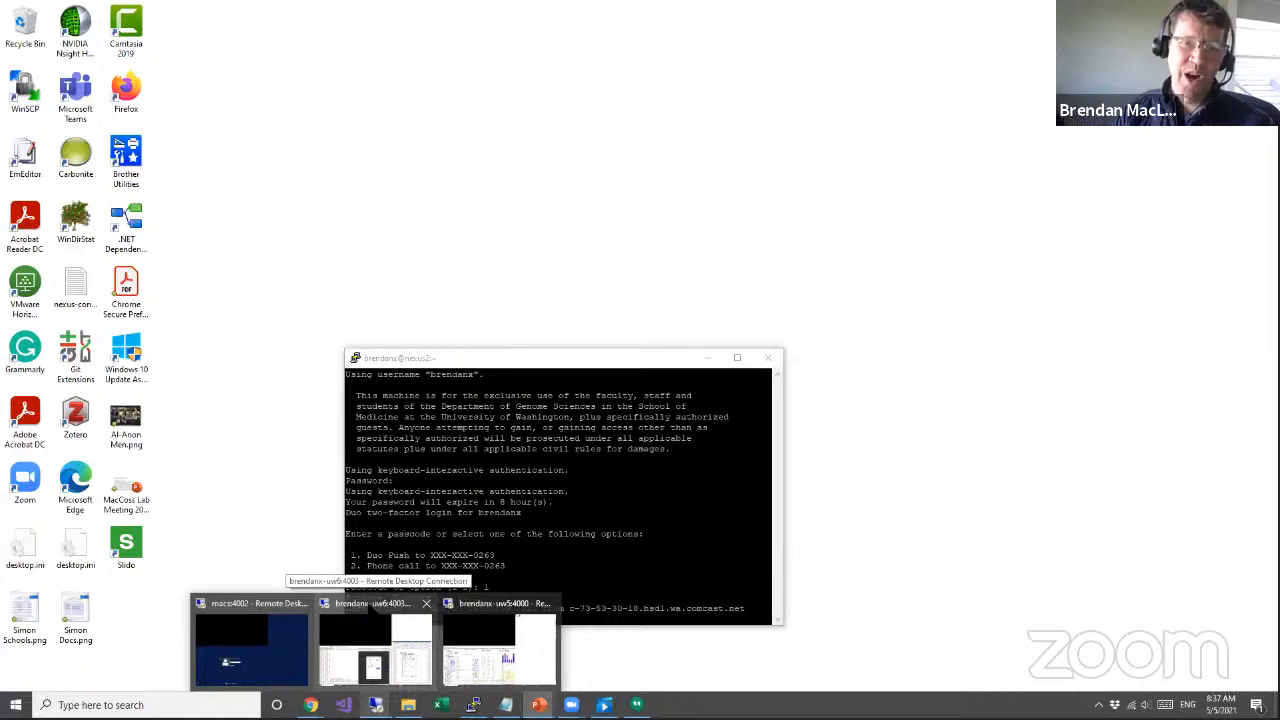
Switch to the uw6 remote desktop session, close the network speed test result and its page, and minimise the browser.
left_click(375, 648)
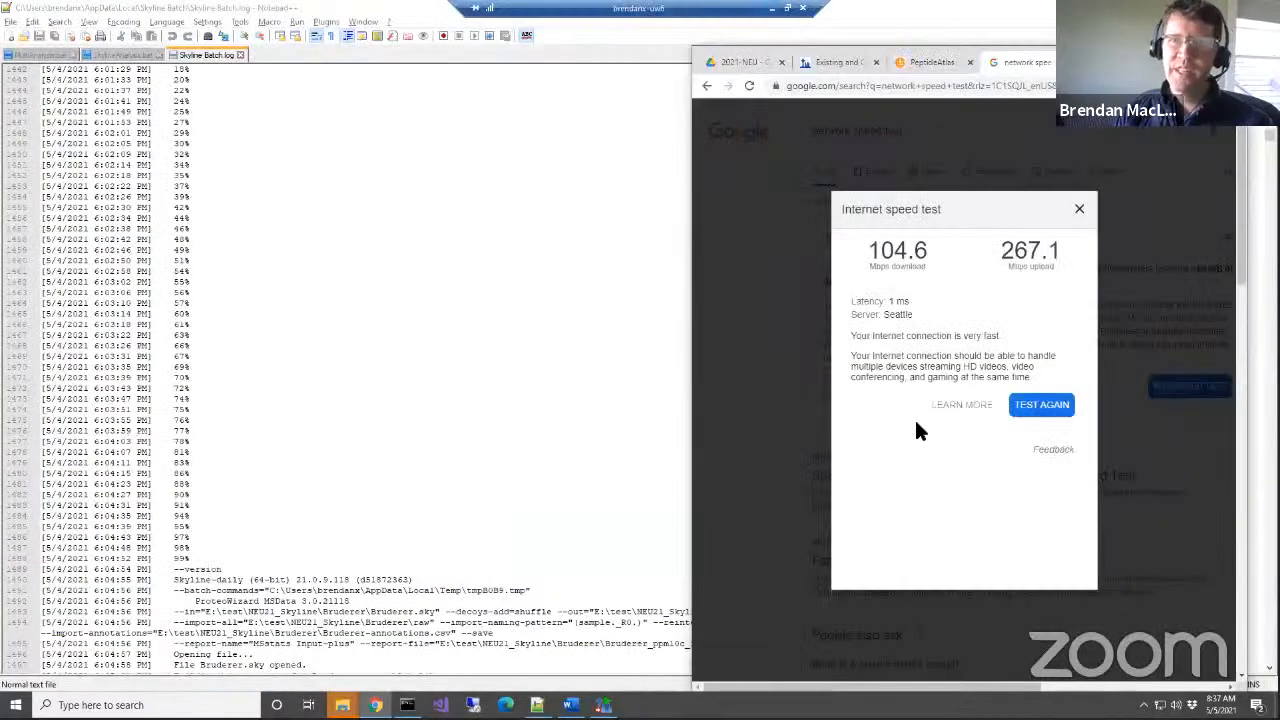
left_click(1080, 209)
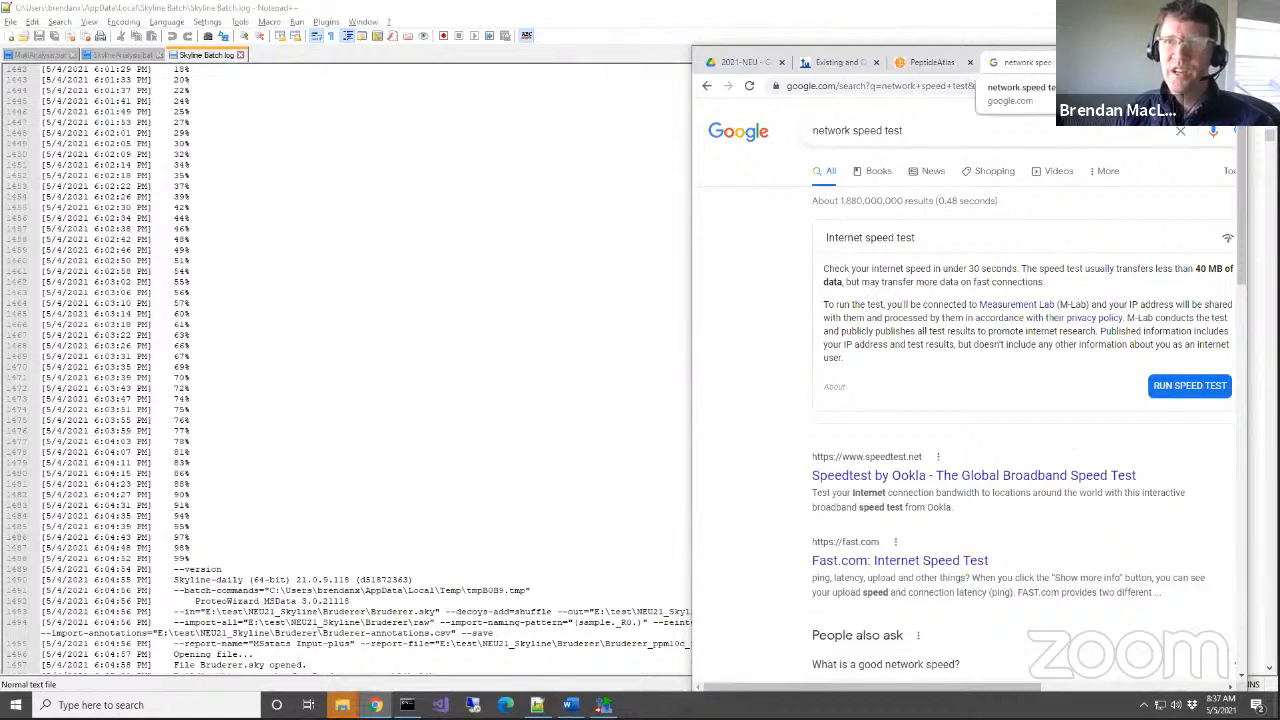
left_click(1064, 62)
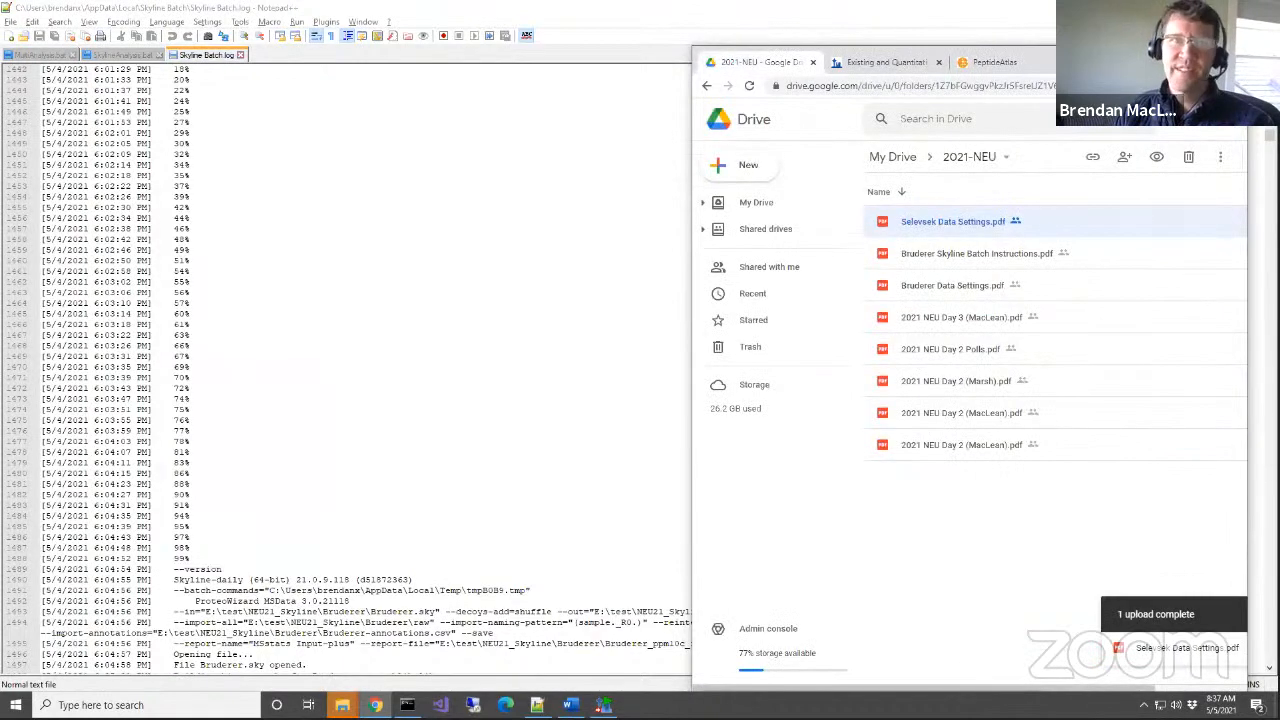
left_click(1166, 56)
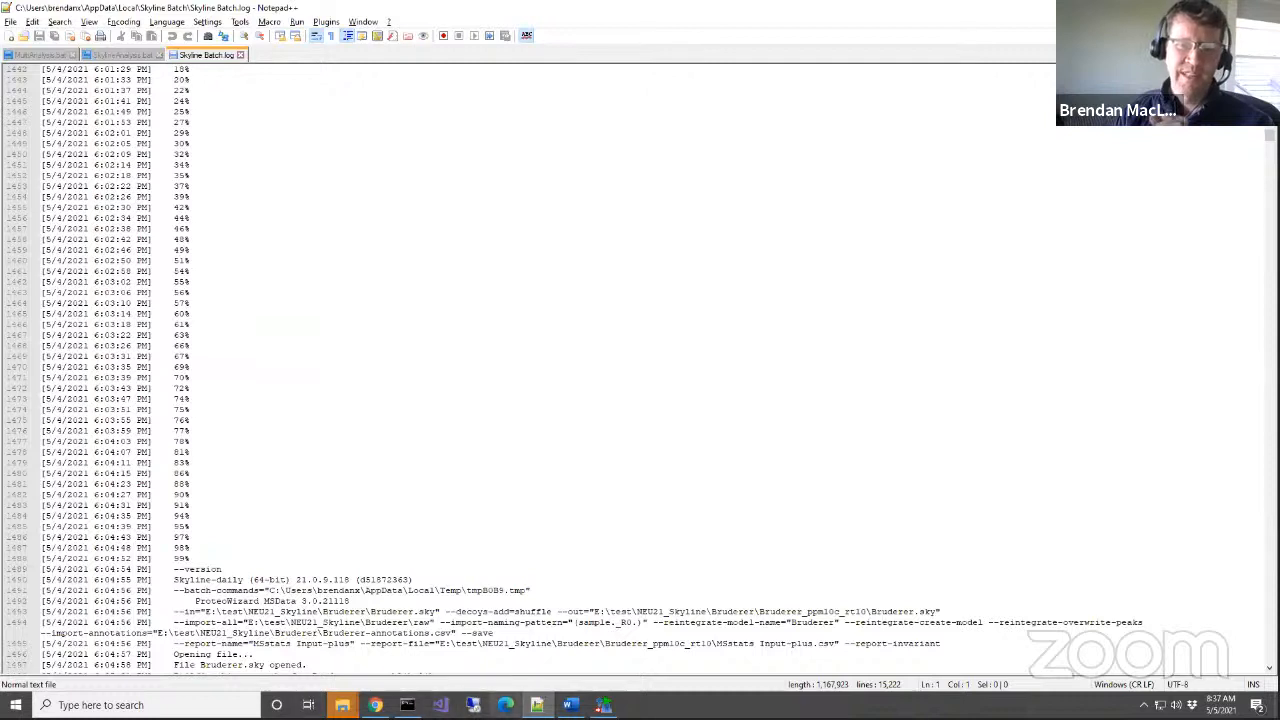
Switch to Skyline Batch and show its saved configurations.
mouse_move(603, 706)
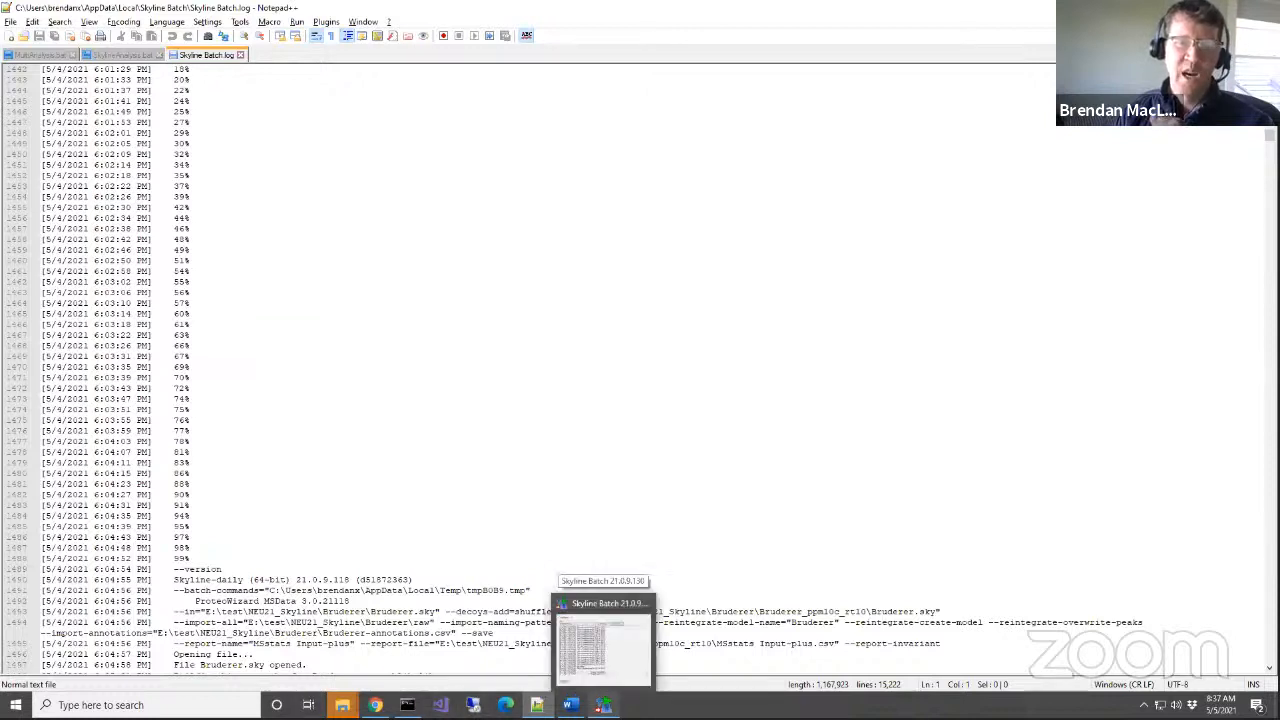
left_click(603, 705)
left_click(254, 212)
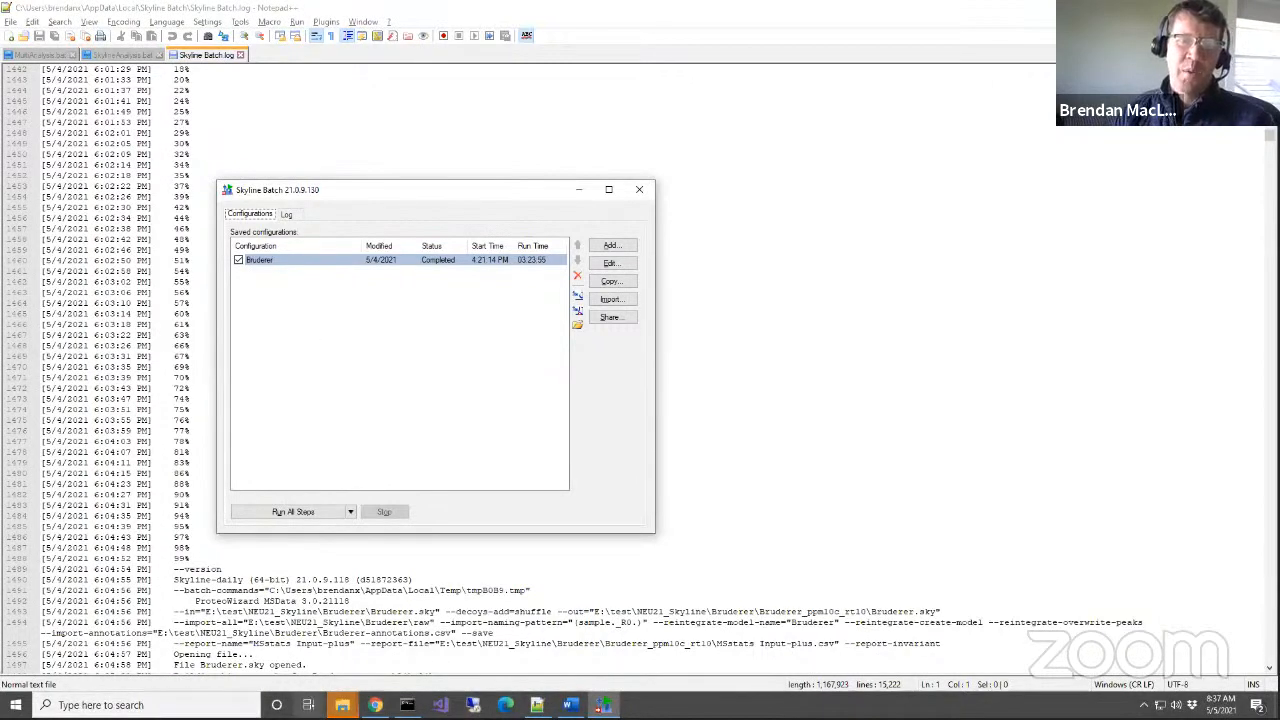
Switch to the Skyline Batch folder window in File Explorer and browse to E:\test.
mouse_move(342, 705)
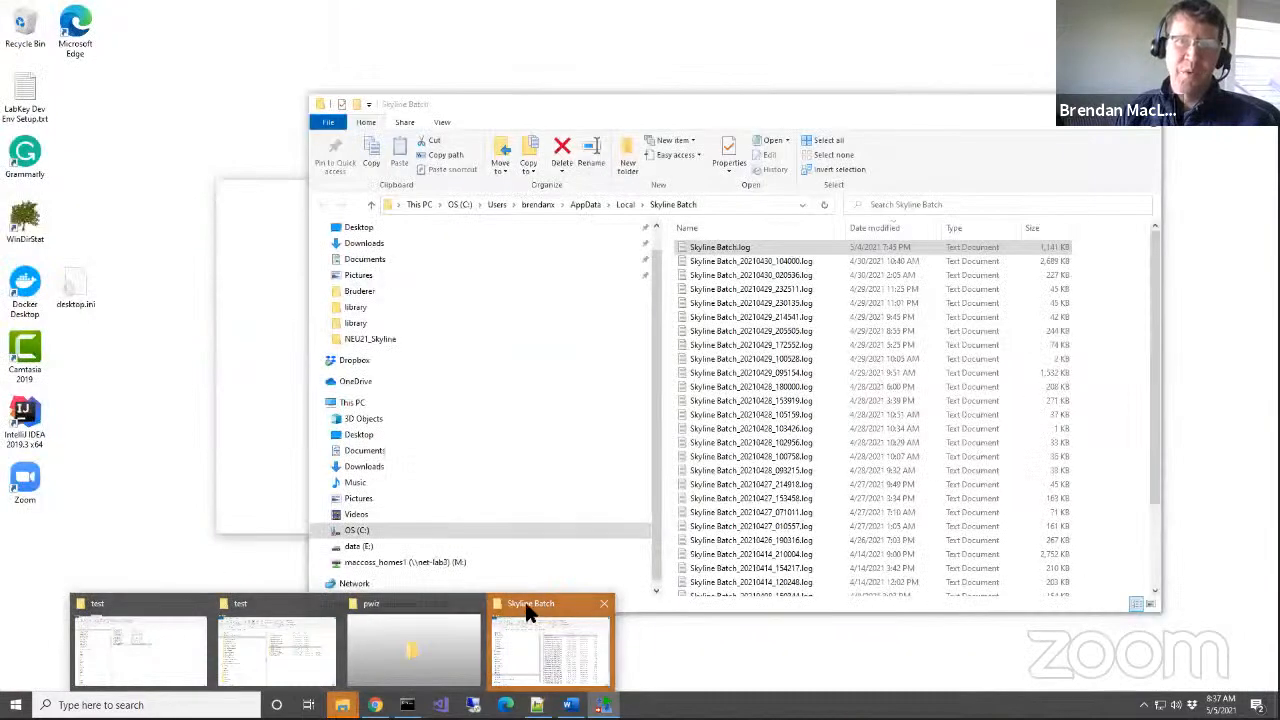
left_click(527, 613)
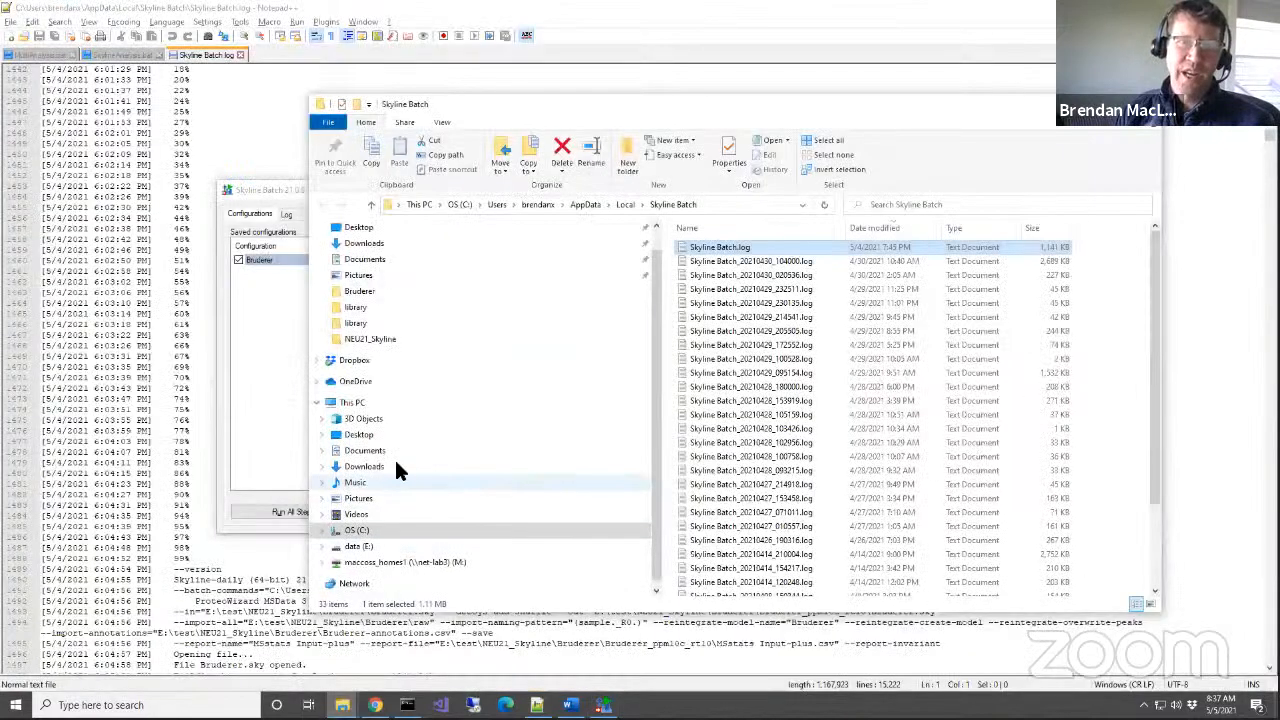
left_click(360, 549)
double_click(694, 303)
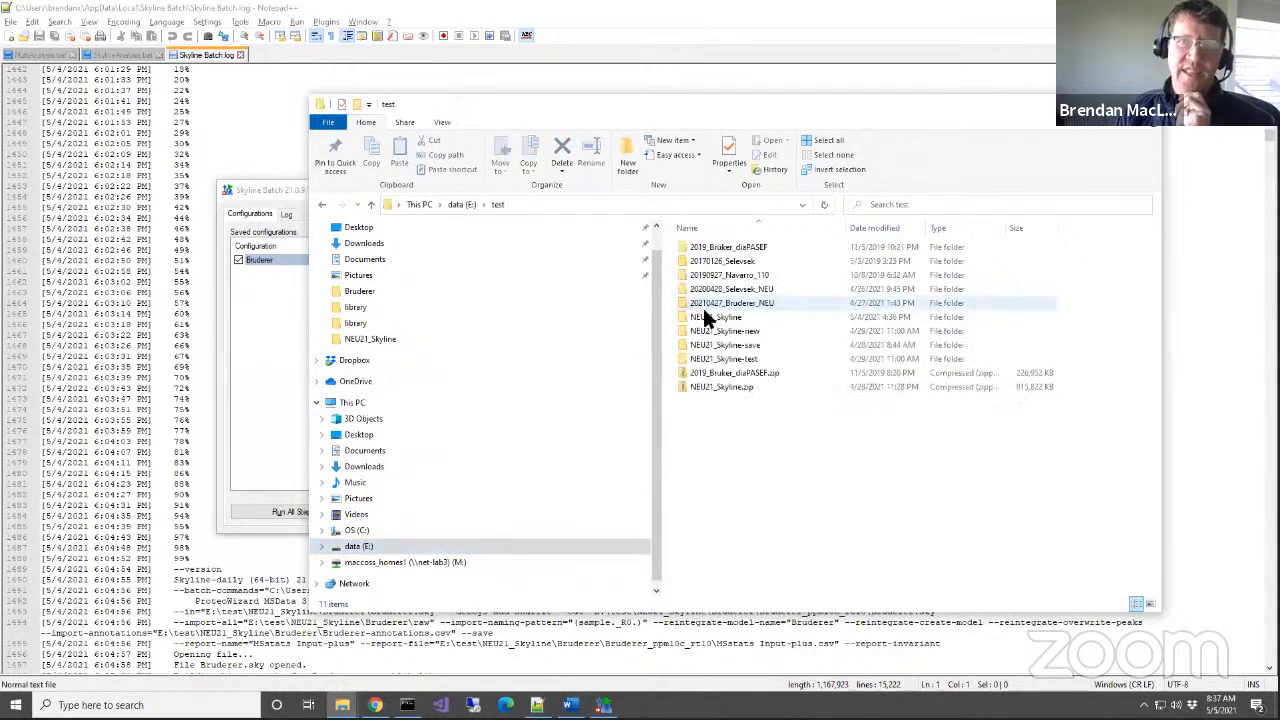
Set up a 7-Zip extraction of NEU21_Skyline.zip with E:\test\ as the destination, and cancel it.
left_click(717, 387)
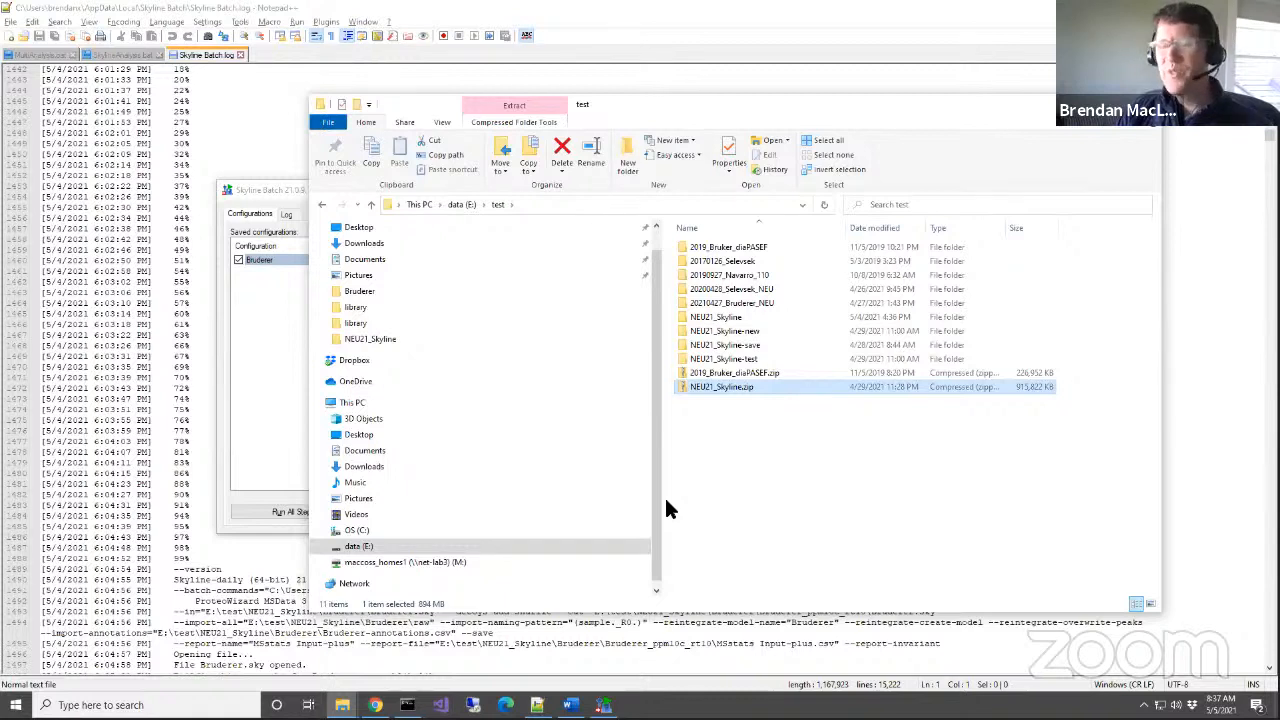
right_click(716, 384)
mouse_move(736, 373)
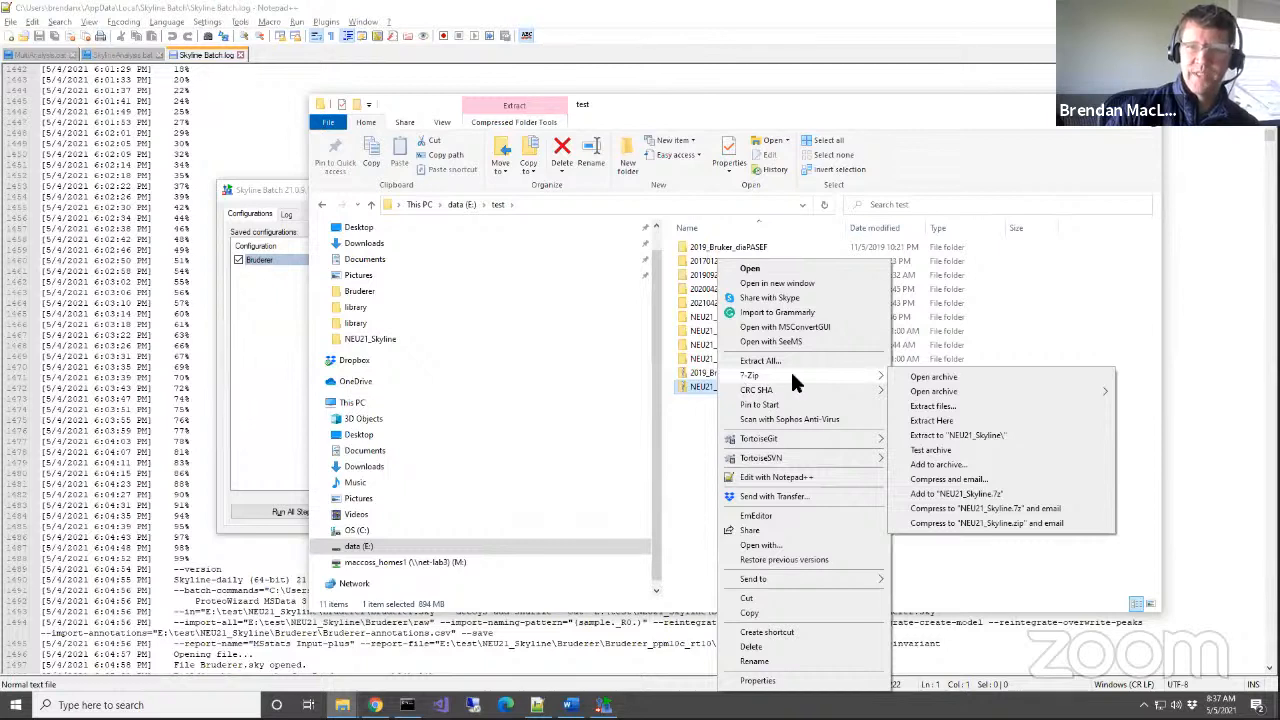
left_click(910, 406)
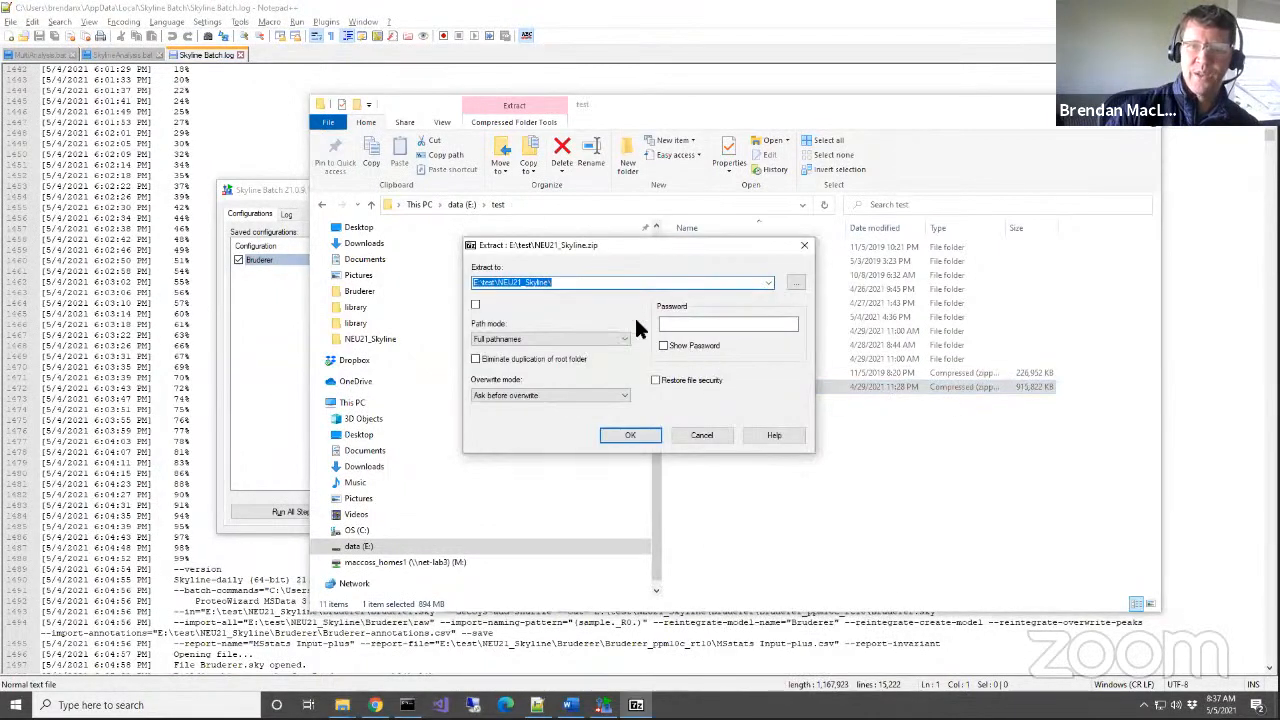
left_click(595, 283)
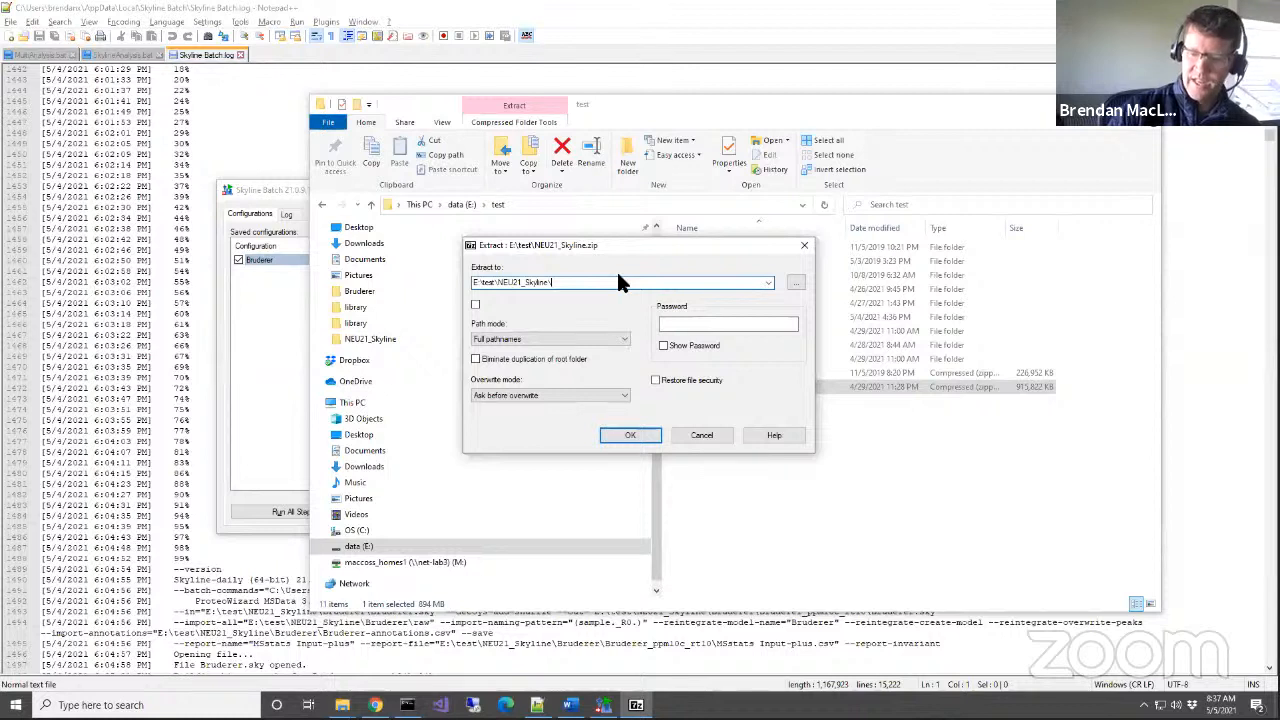
key("BackSpace")
key("BackSpace")
key("BackSpace")
key("BackSpace")
key("BackSpace")
key("BackSpace")
key("BackSpace")
key("BackSpace")
key("BackSpace")
key("BackSpace")
key("BackSpace")
key("BackSpace")
key("BackSpace")
key("BackSpace")
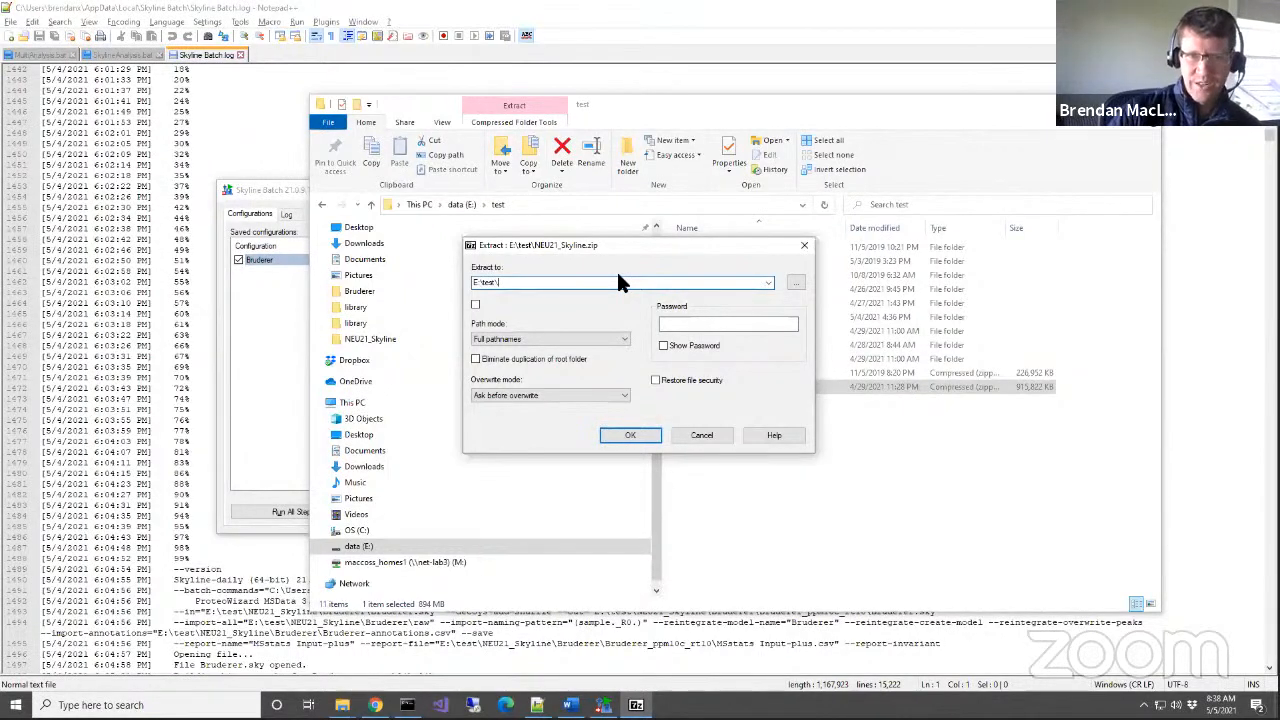
left_click(700, 434)
Set up a Windows Extract All of NEU21_Skyline.zip with E:\test\ as the destination, and cancel it.
right_click(710, 392)
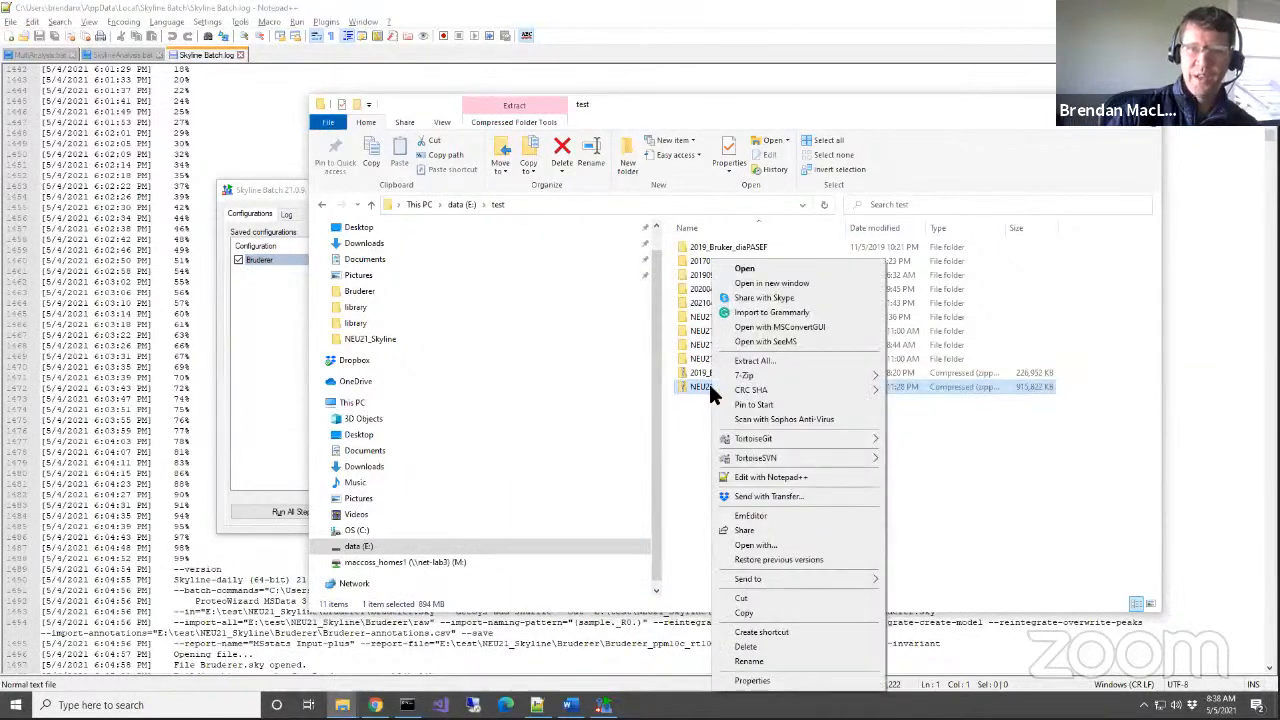
left_click(740, 361)
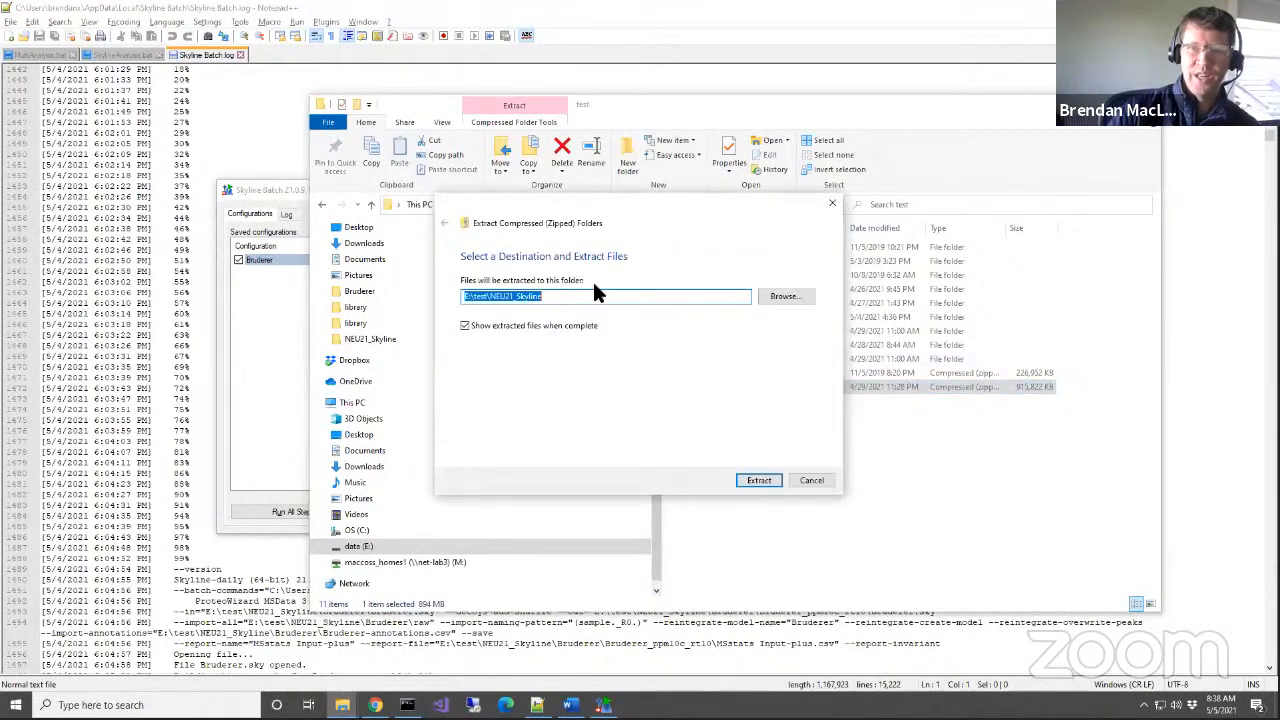
left_click(598, 298)
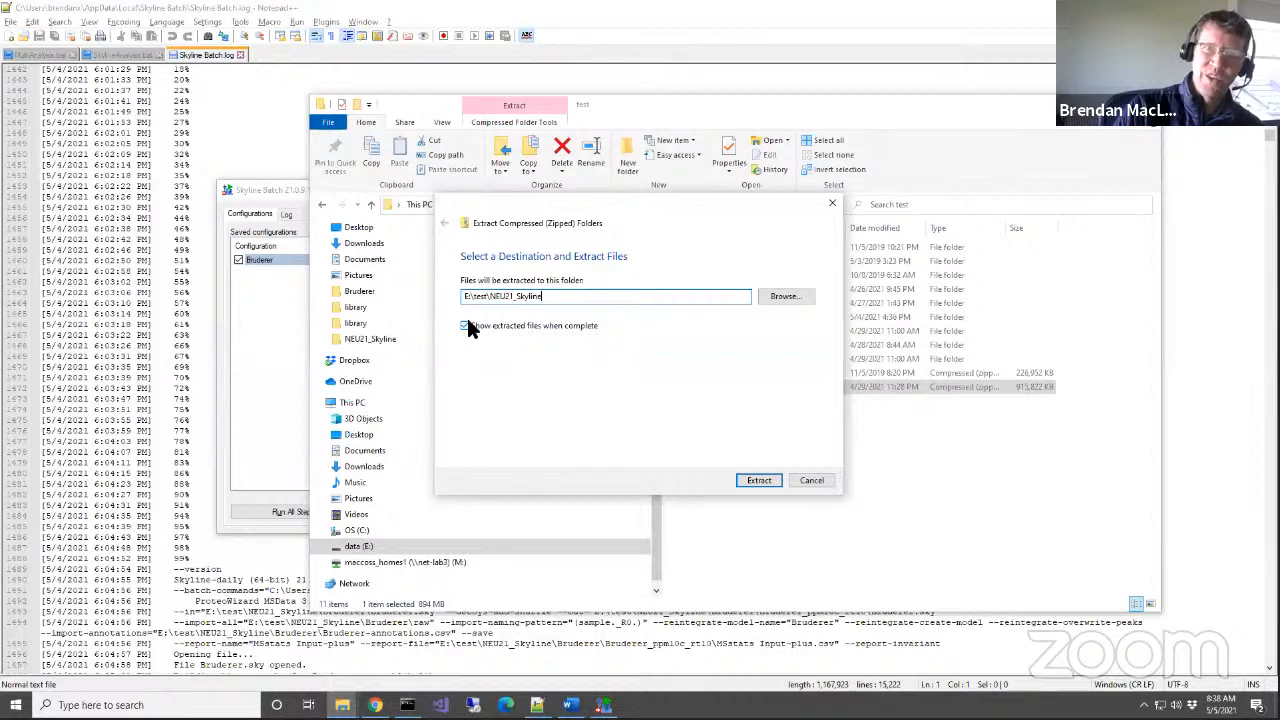
key("BackSpace")
key("BackSpace")
key("BackSpace")
key("BackSpace")
key("BackSpace")
key("BackSpace")
key("BackSpace")
key("BackSpace")
key("BackSpace")
key("BackSpace")
key("BackSpace")
key("BackSpace")
key("BackSpace")
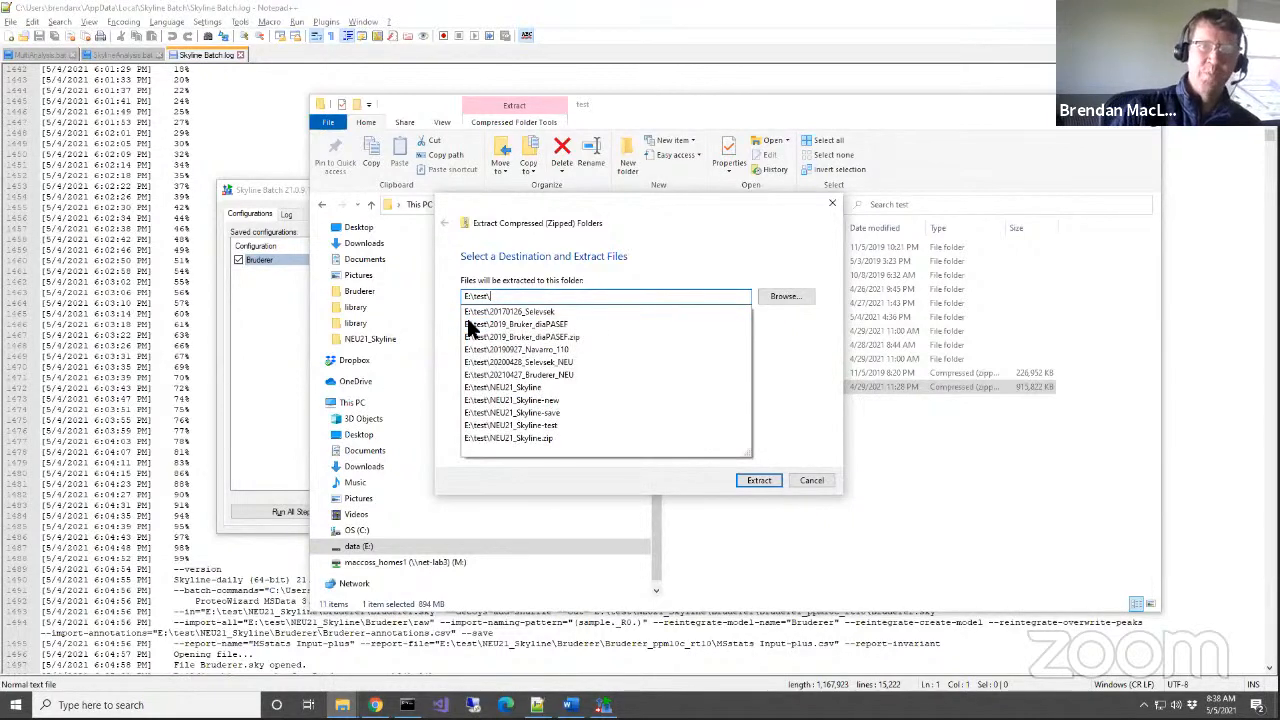
left_click(633, 203)
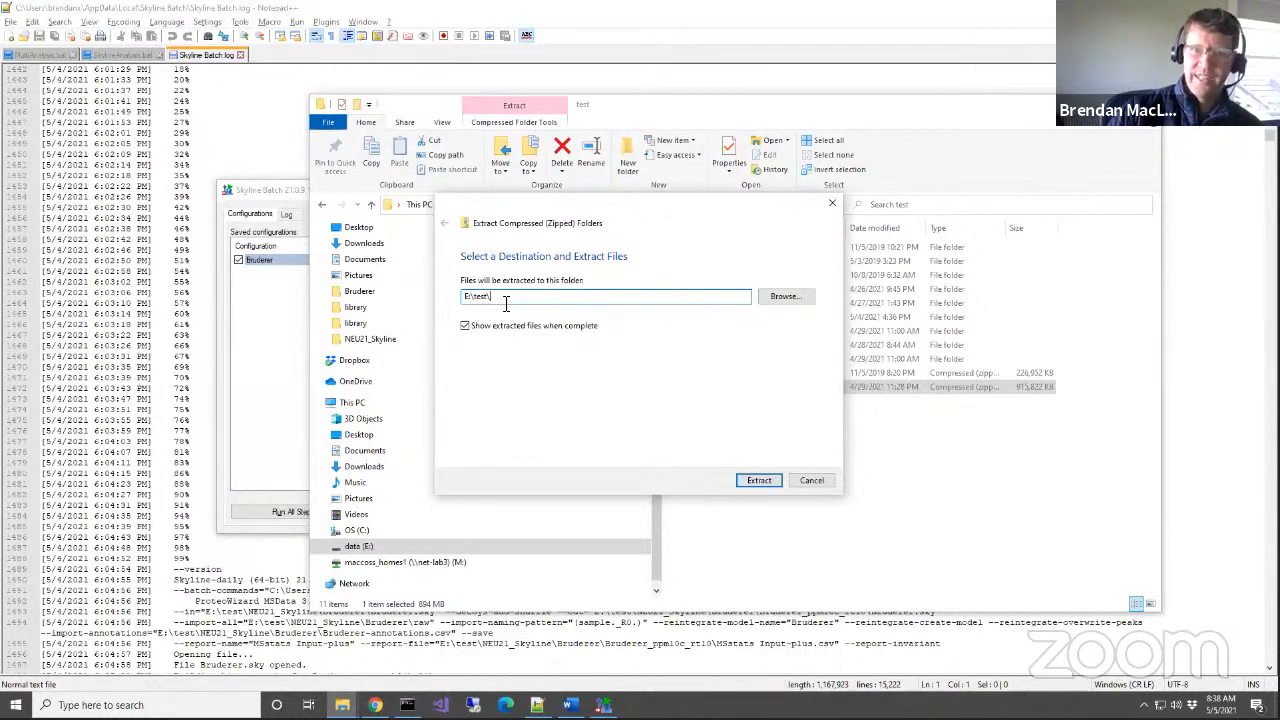
left_click(812, 481)
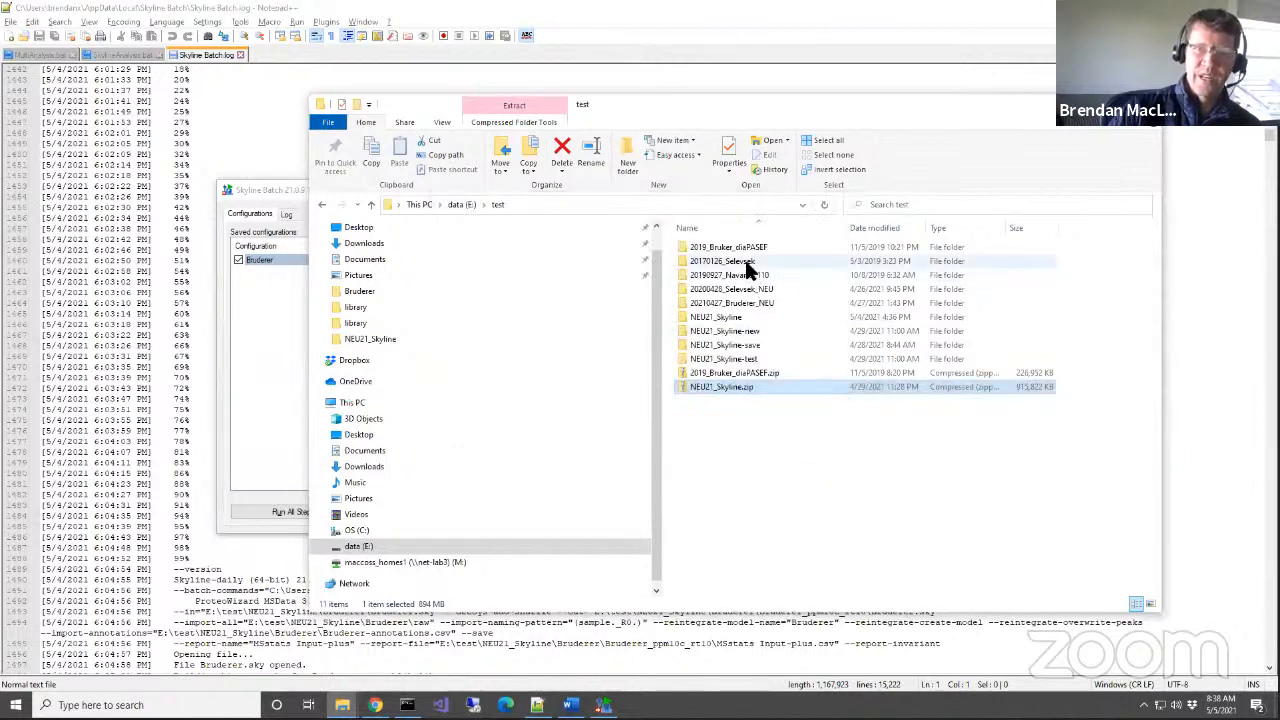
Open the extracted NEU21_Skyline folder and delete bruderer-only.bcfg from it.
left_click(748, 316)
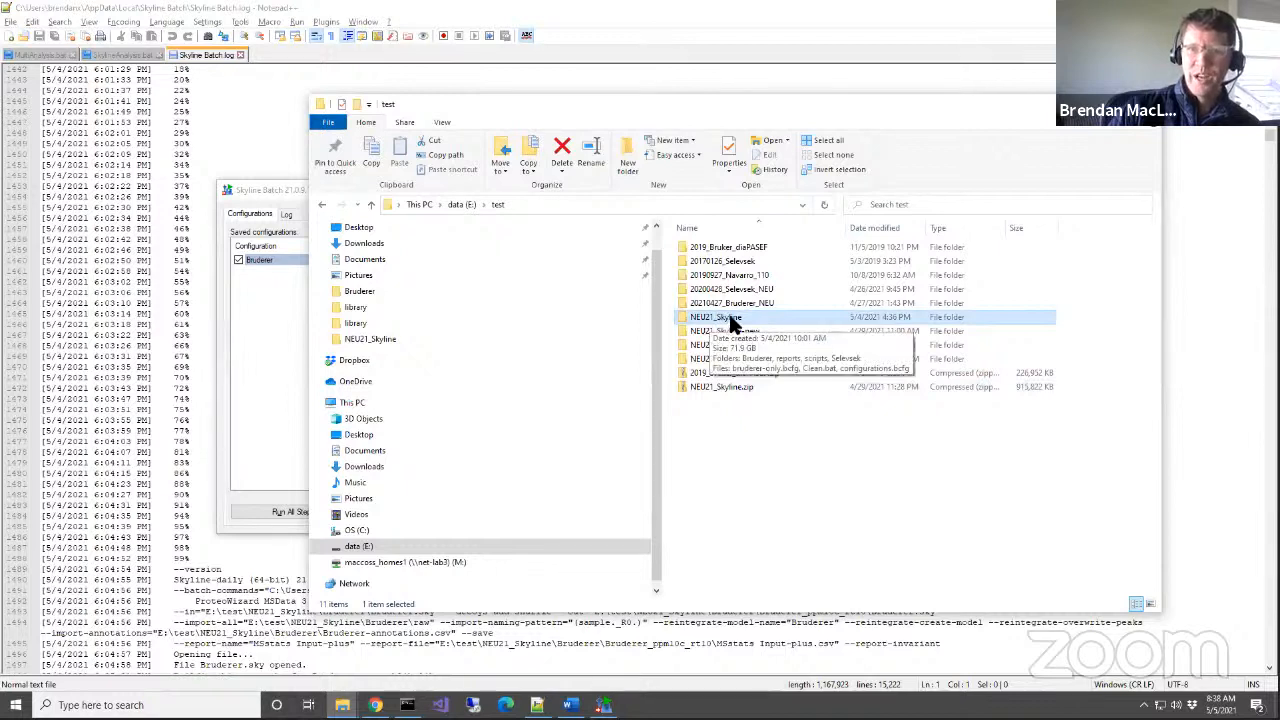
double_click(730, 319)
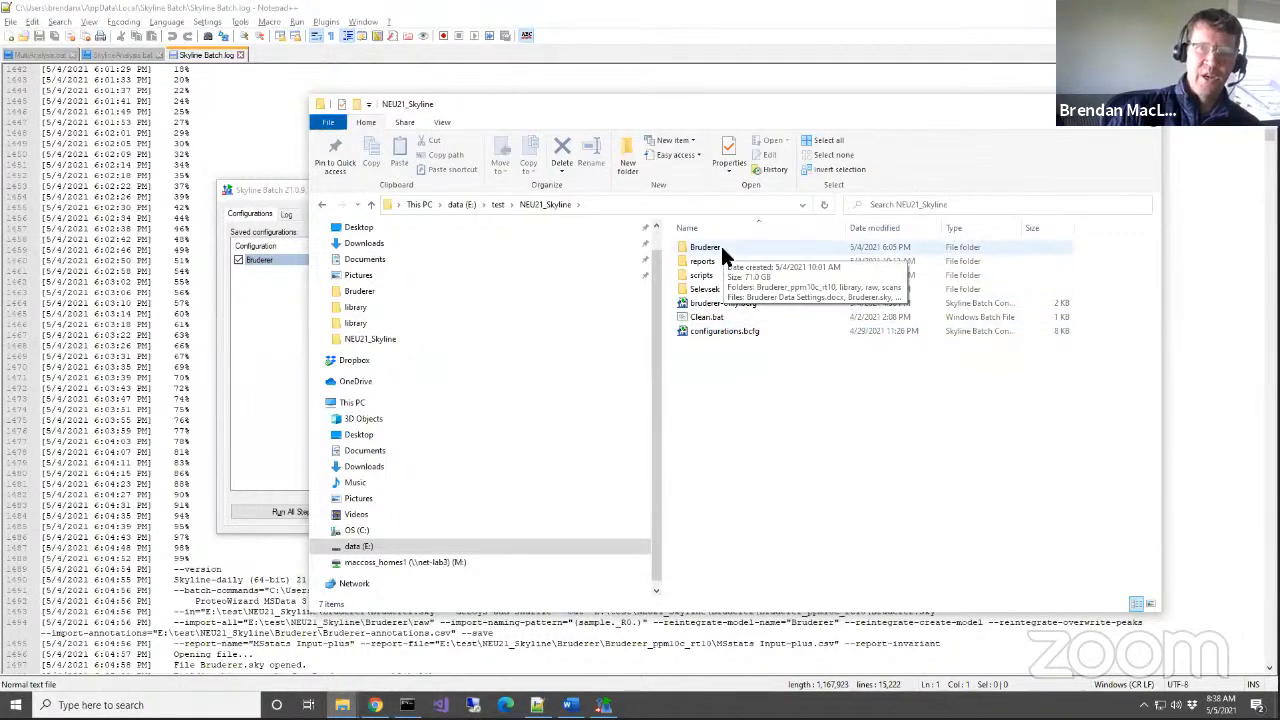
left_click(755, 304)
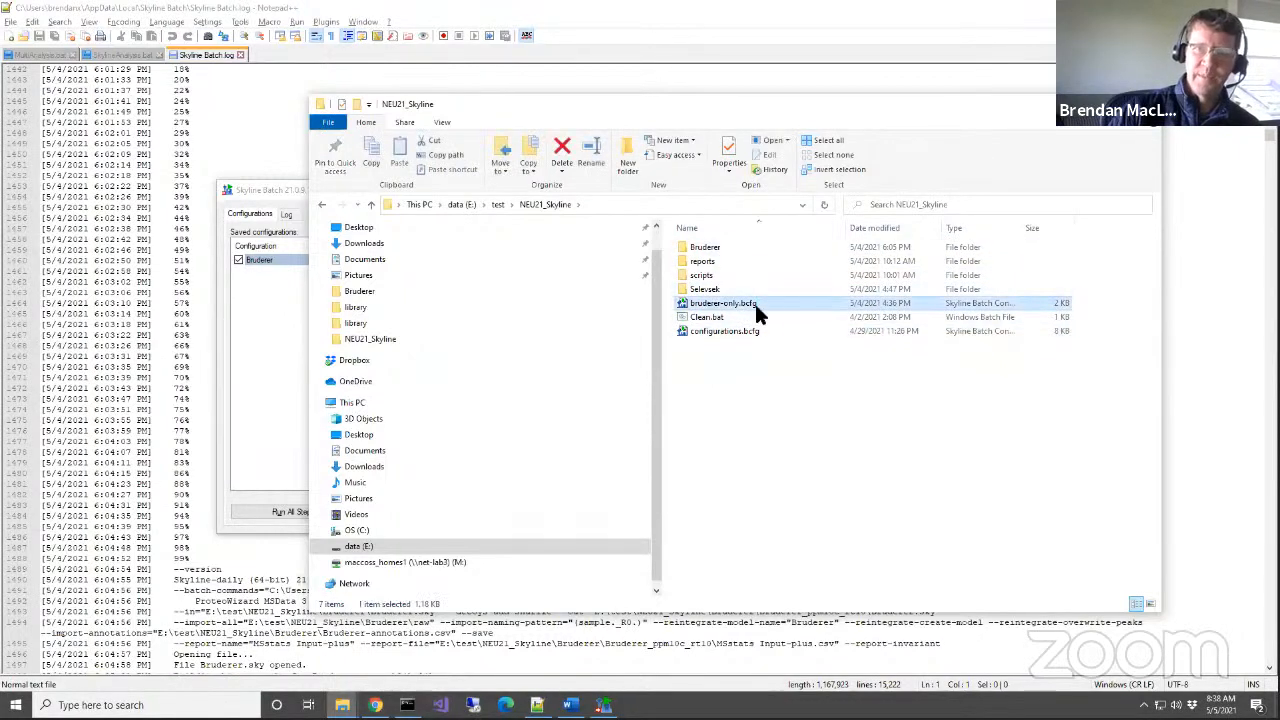
key("Delete")
key("Escape")
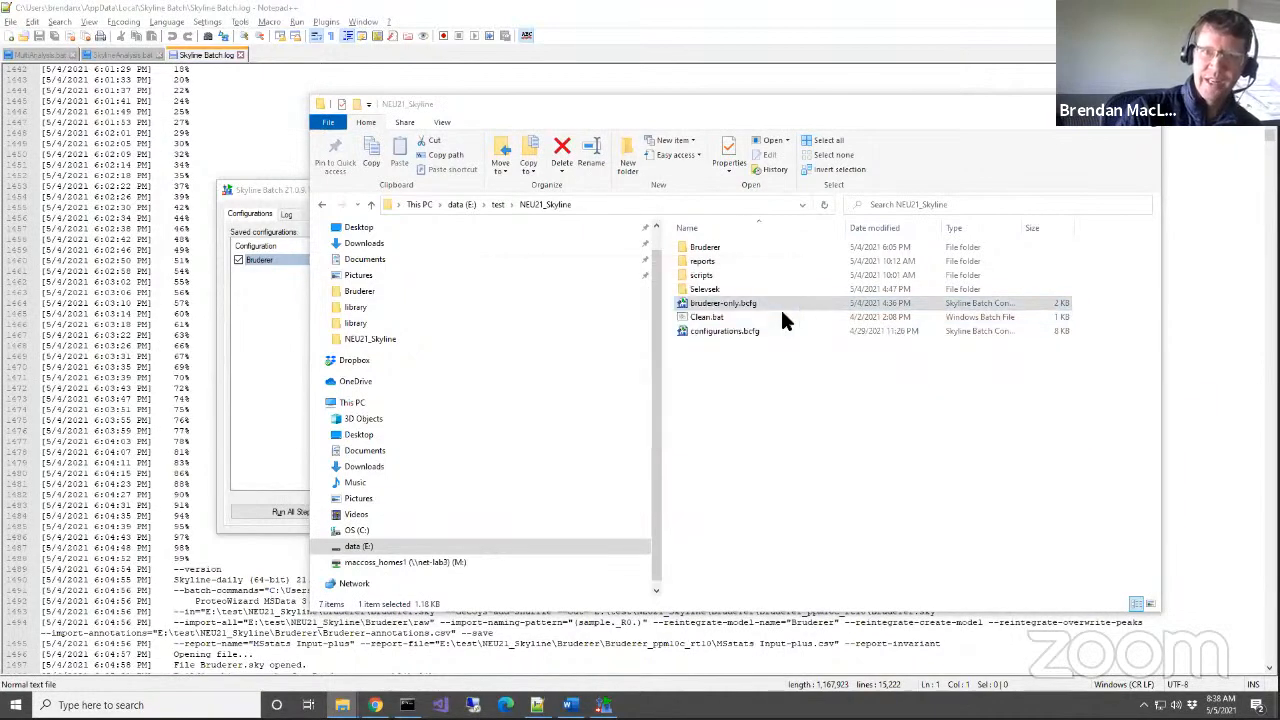
Look through the scripts and reports subfolders of NEU21_Skyline and return to the NEU21_Skyline folder.
left_click(723, 249)
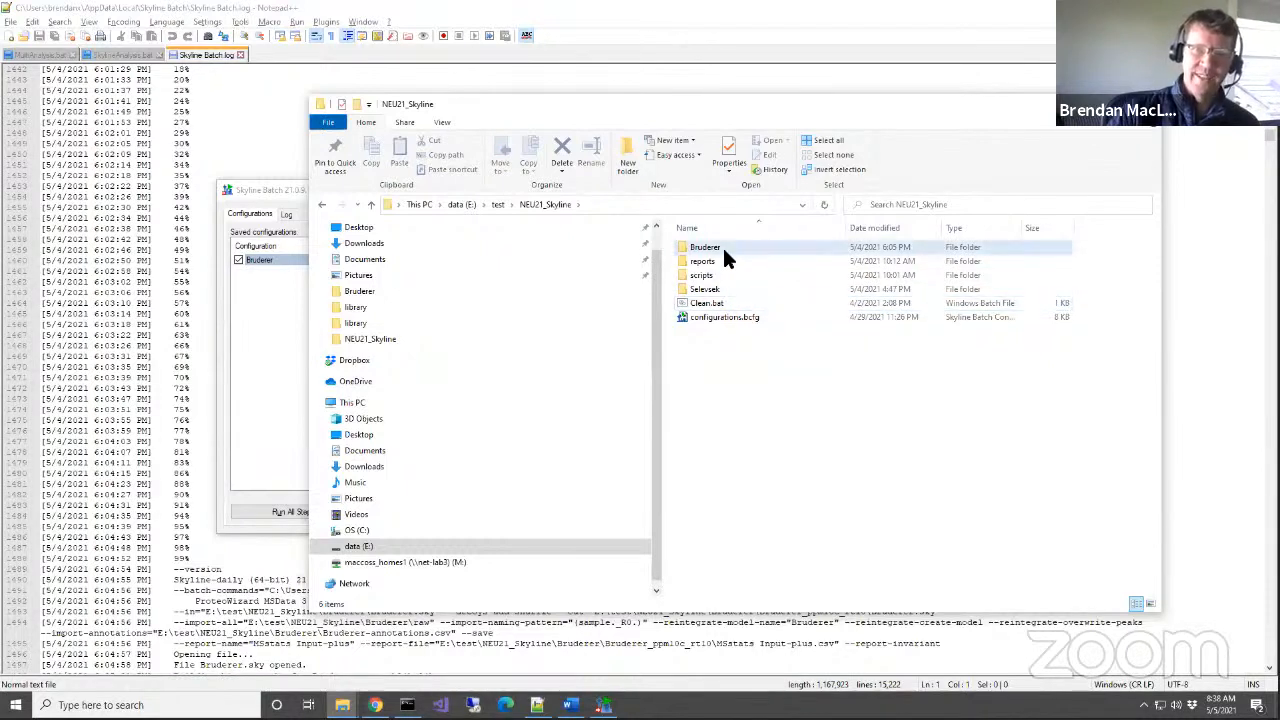
left_click(729, 288)
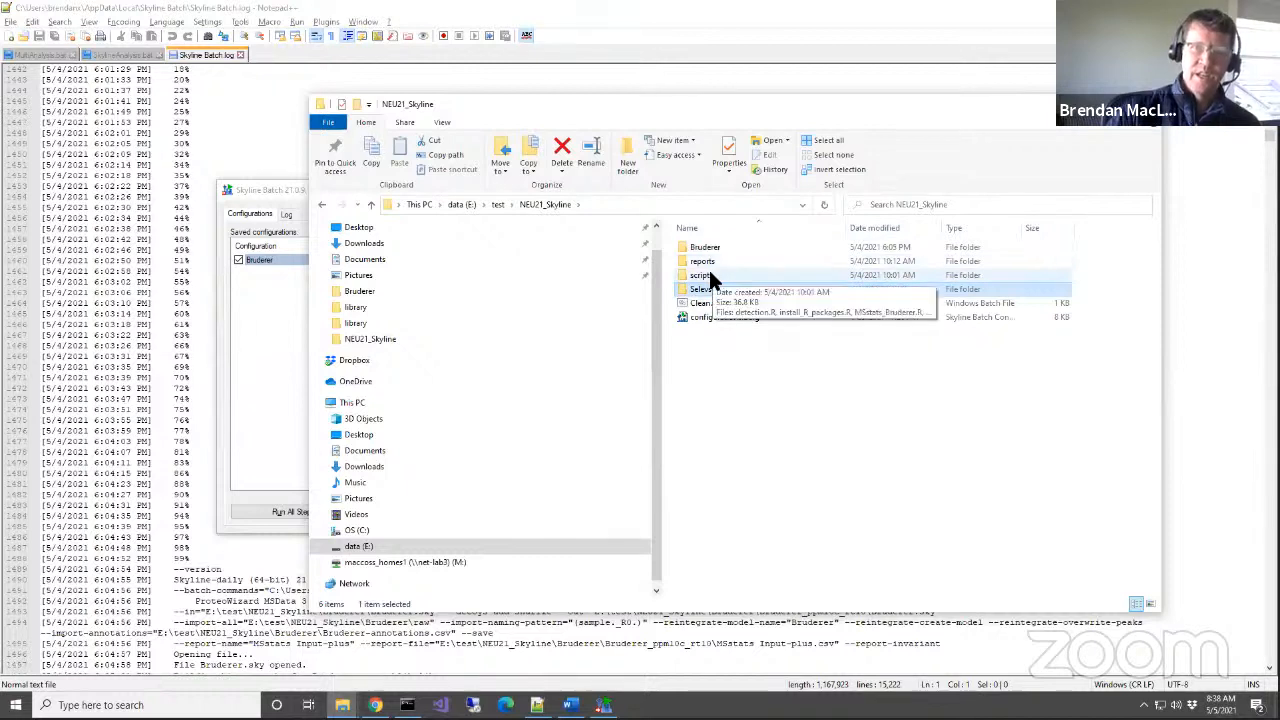
double_click(708, 267)
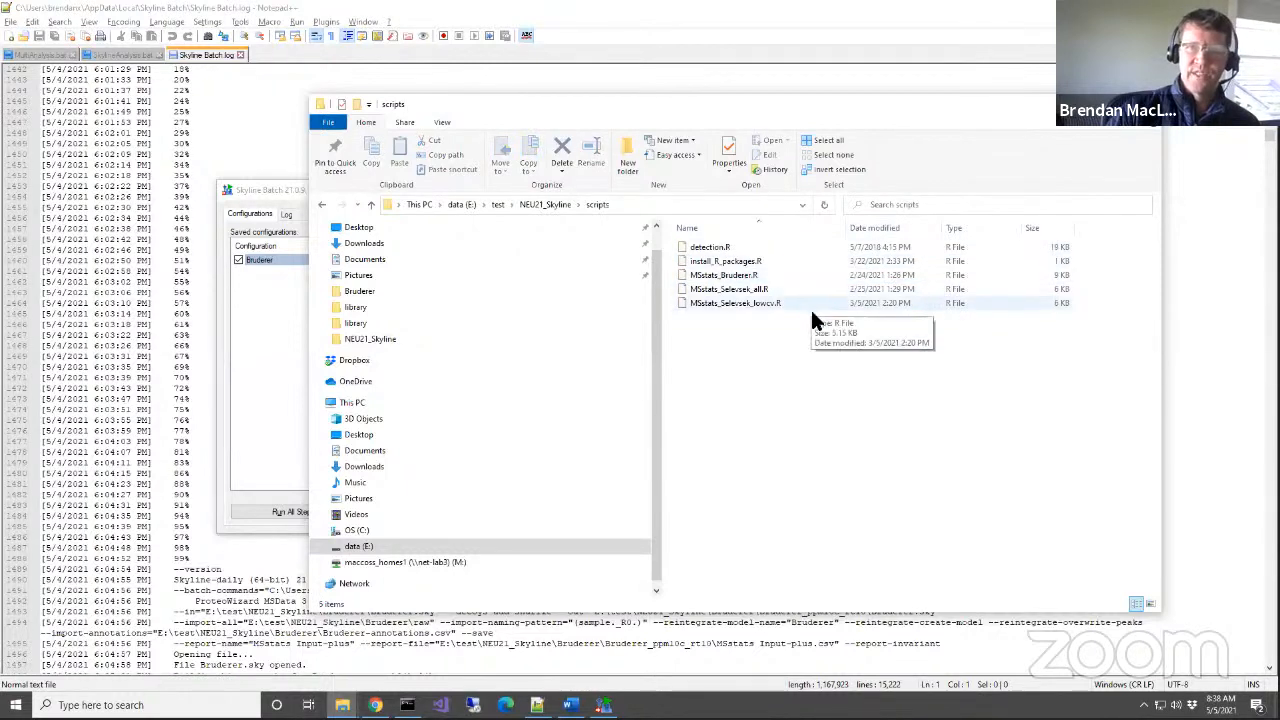
left_click(321, 201)
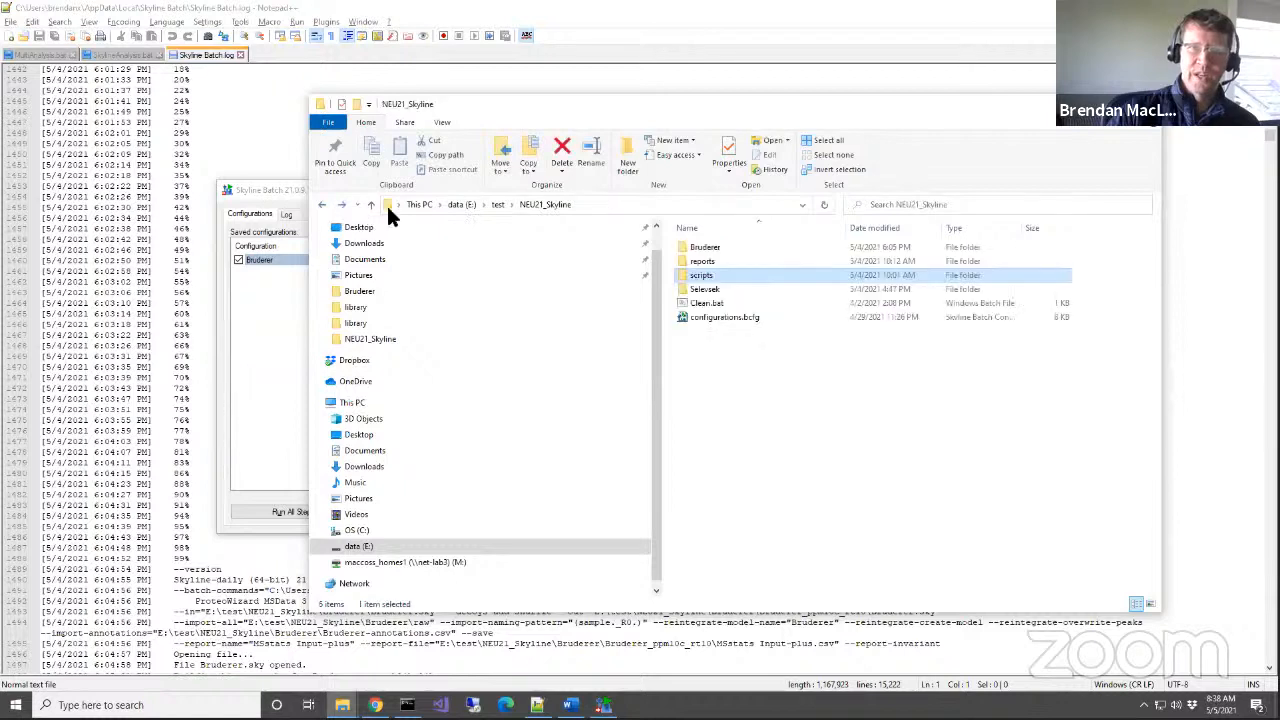
double_click(708, 260)
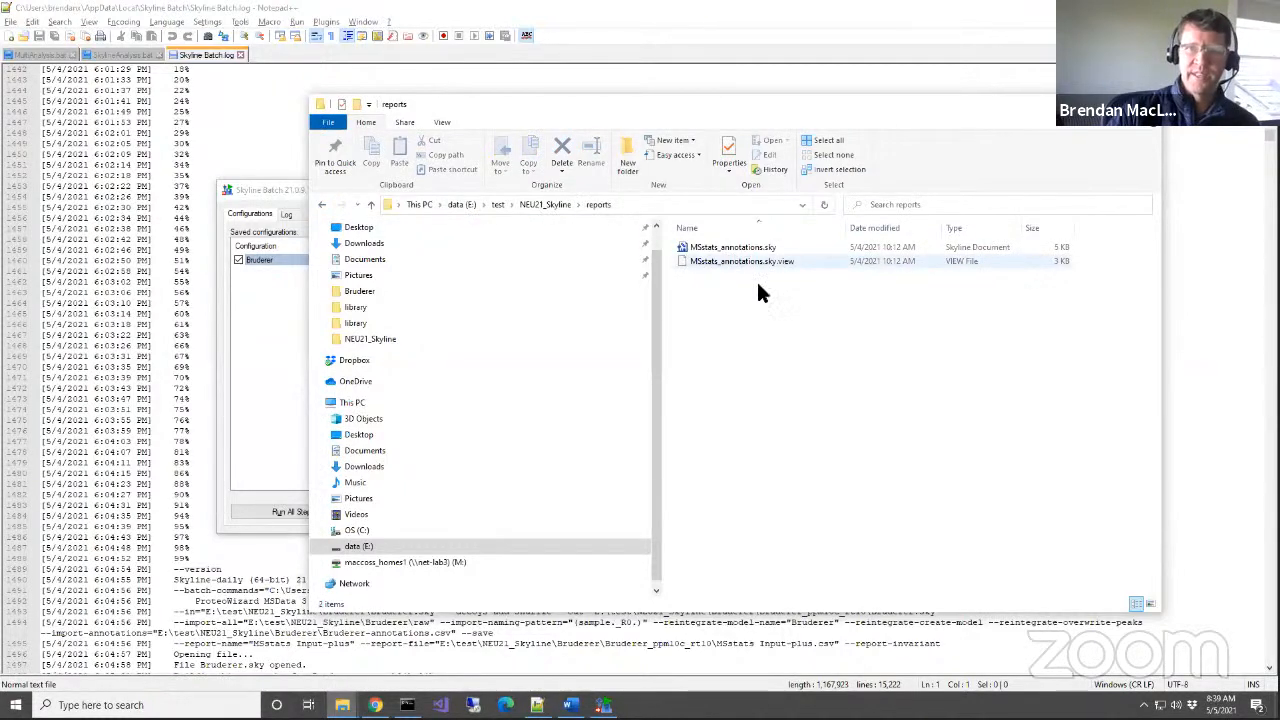
left_click(322, 205)
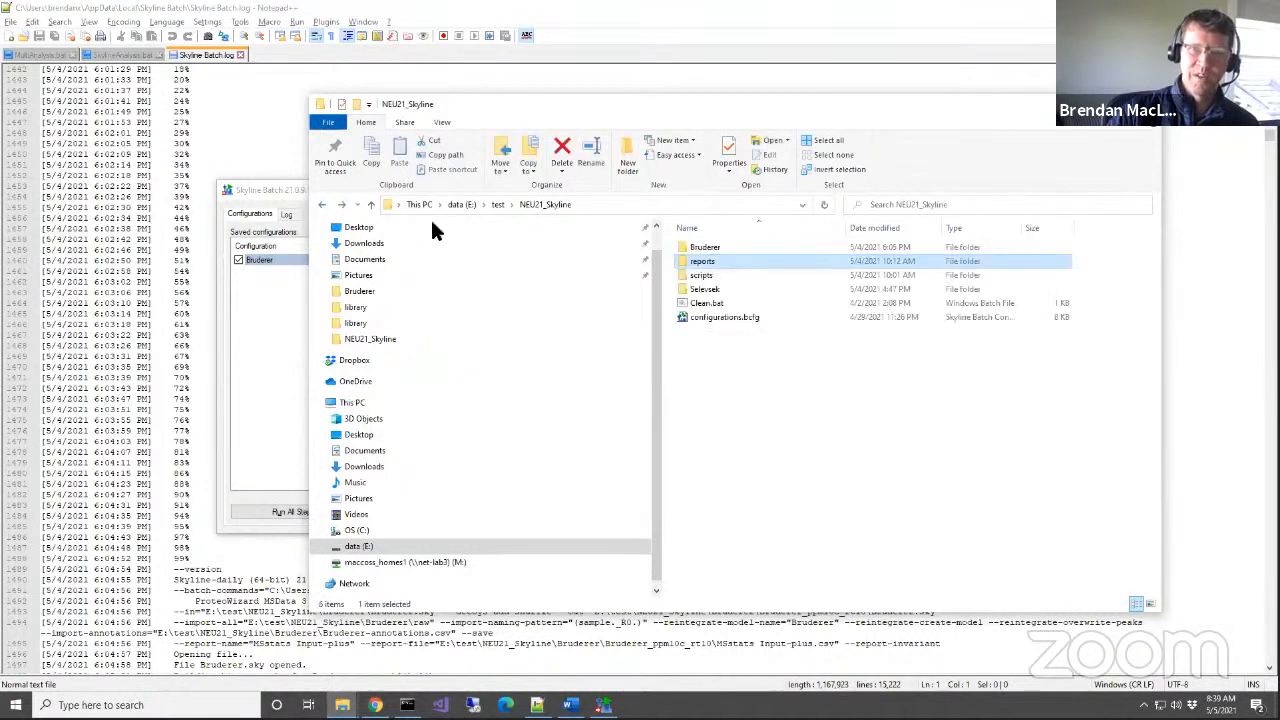
Set up a Windows Extract All of Bruderer.sky.zip in the Bruderer folder with E:\test\NEU21_Skyline\Bruderer\ as the destination, and cancel it.
double_click(706, 248)
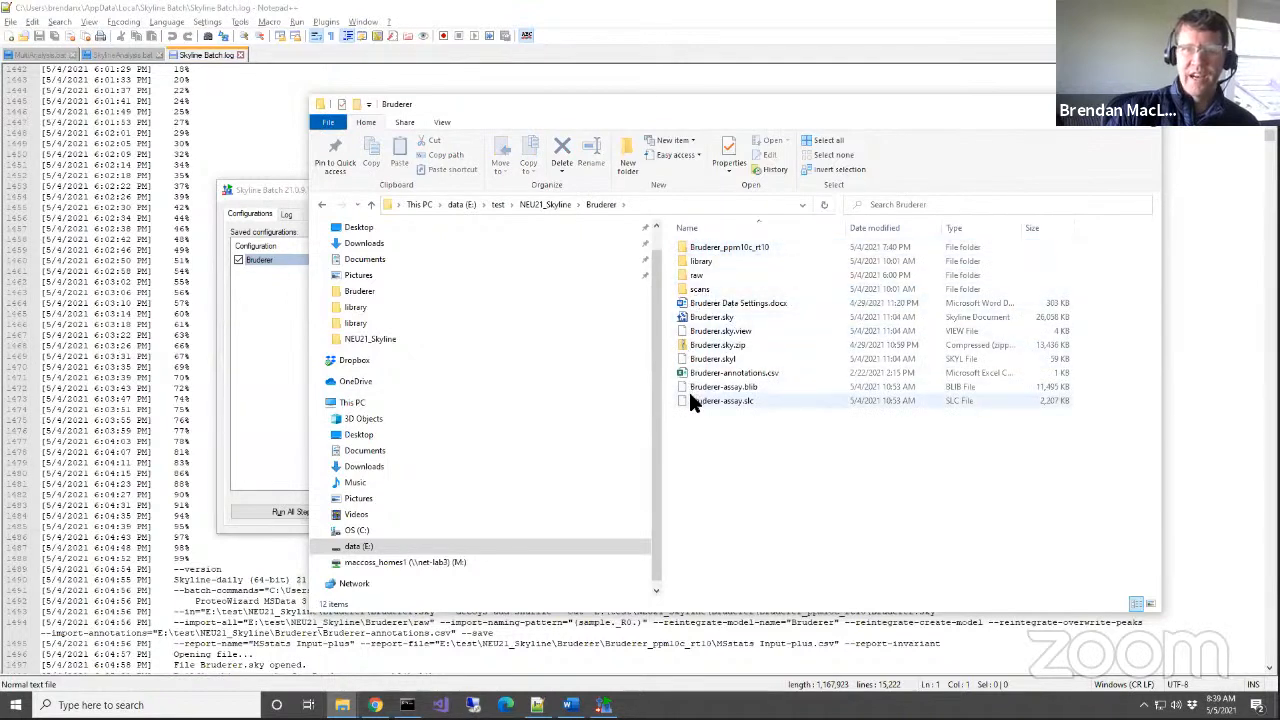
left_click(727, 348)
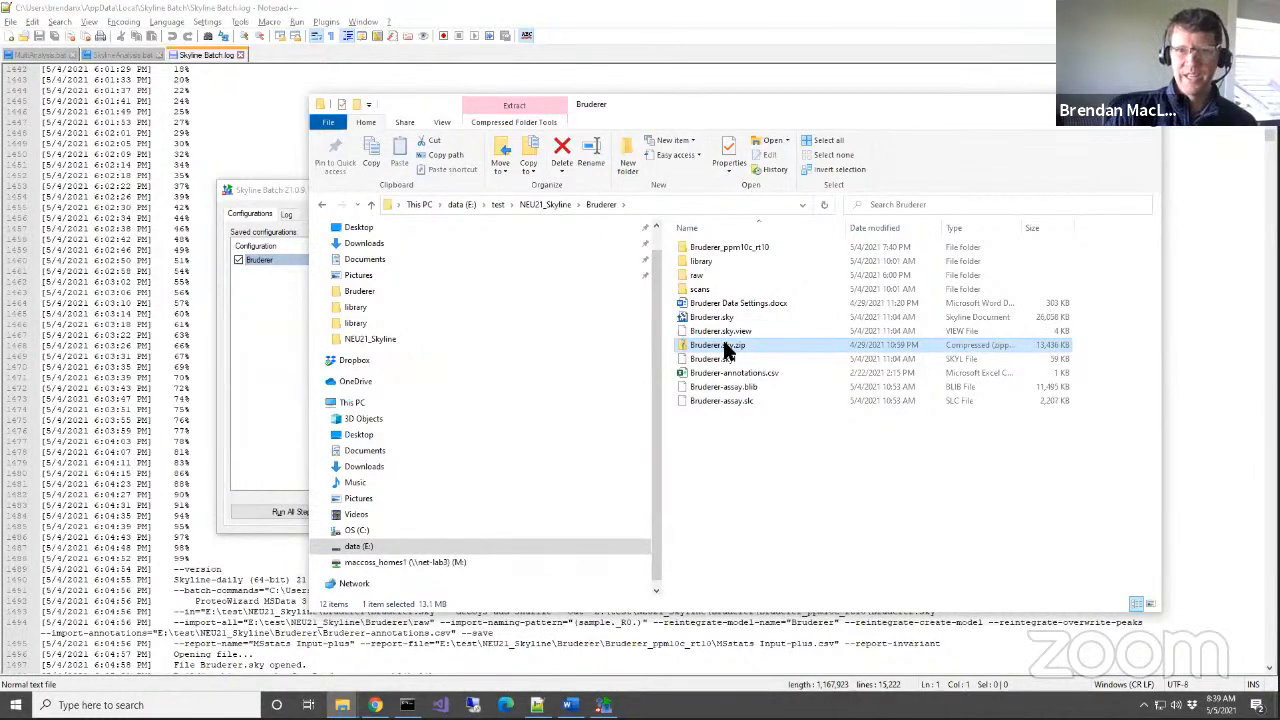
right_click(725, 345)
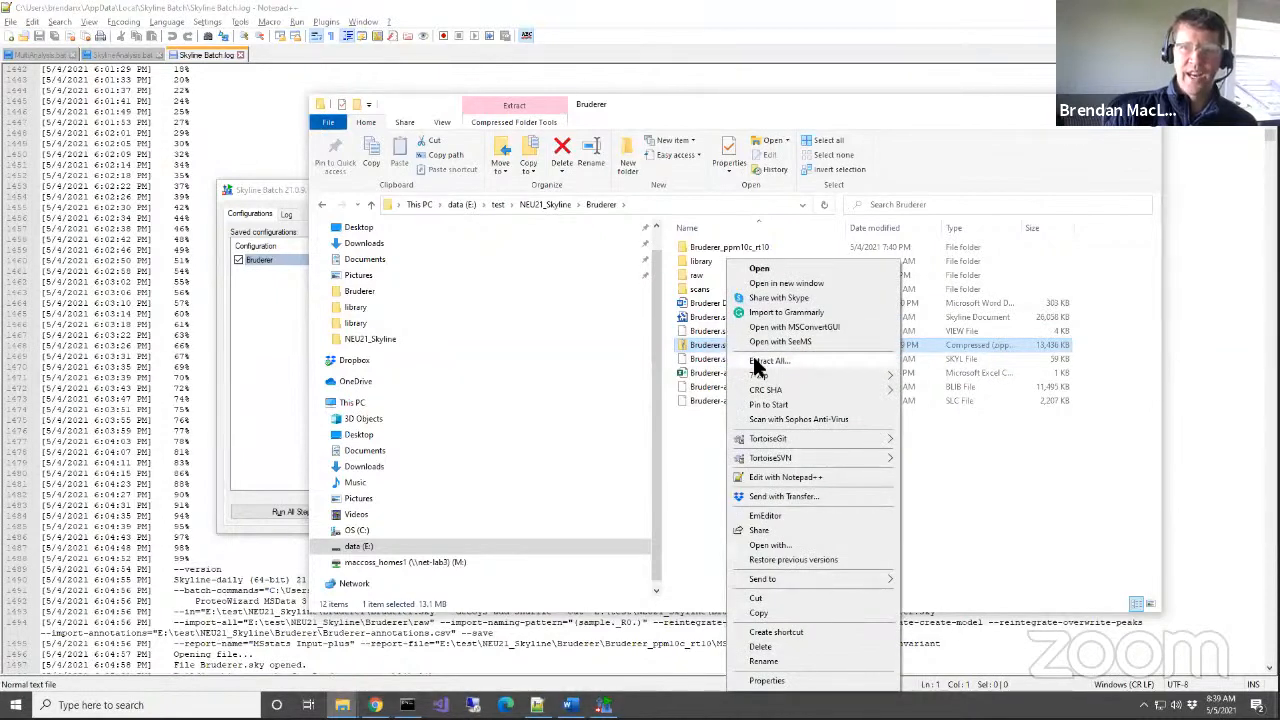
left_click(757, 362)
left_click(691, 295)
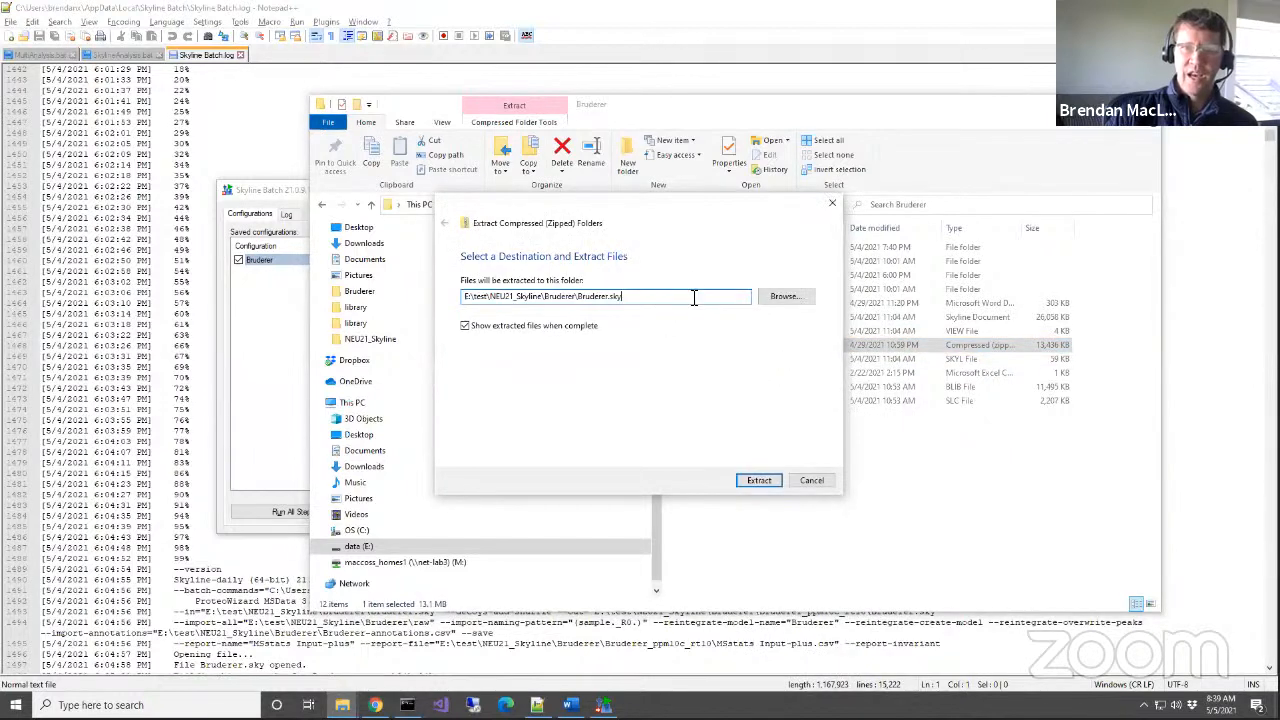
key("BackSpace")
key("BackSpace")
key("BackSpace")
key("BackSpace")
key("BackSpace")
key("BackSpace")
key("BackSpace")
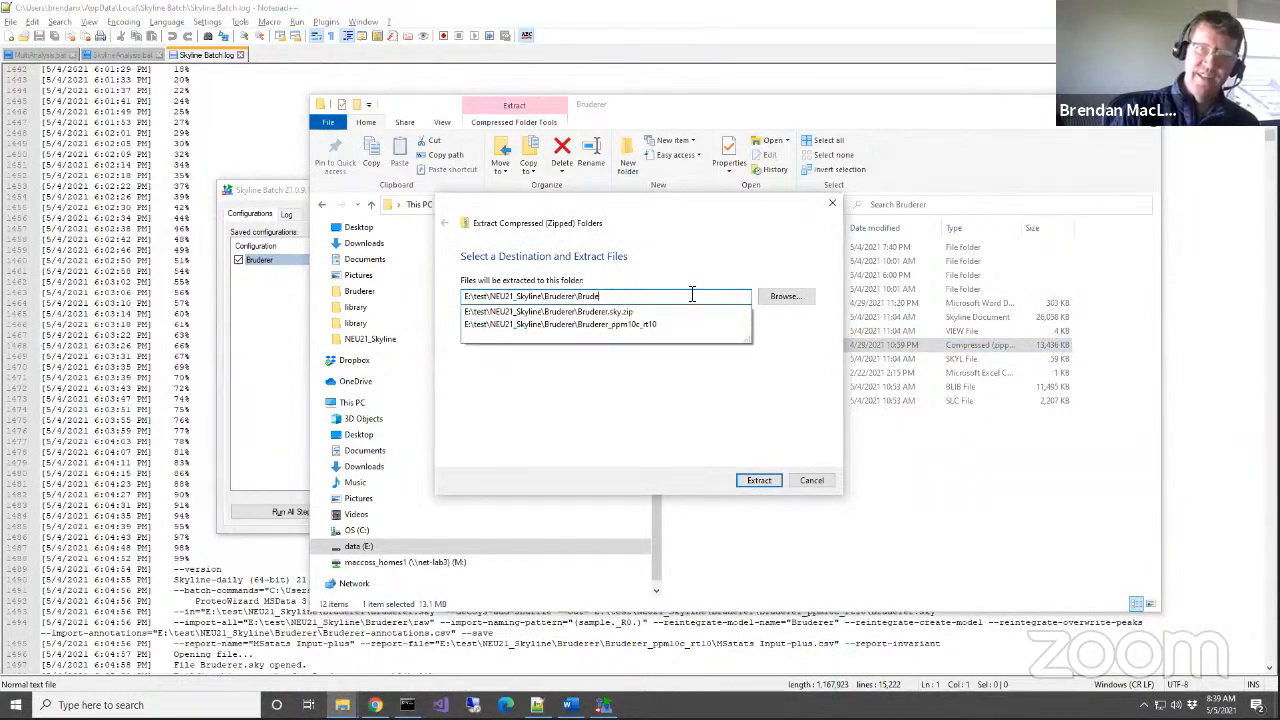
key("BackSpace")
key("BackSpace")
key("BackSpace")
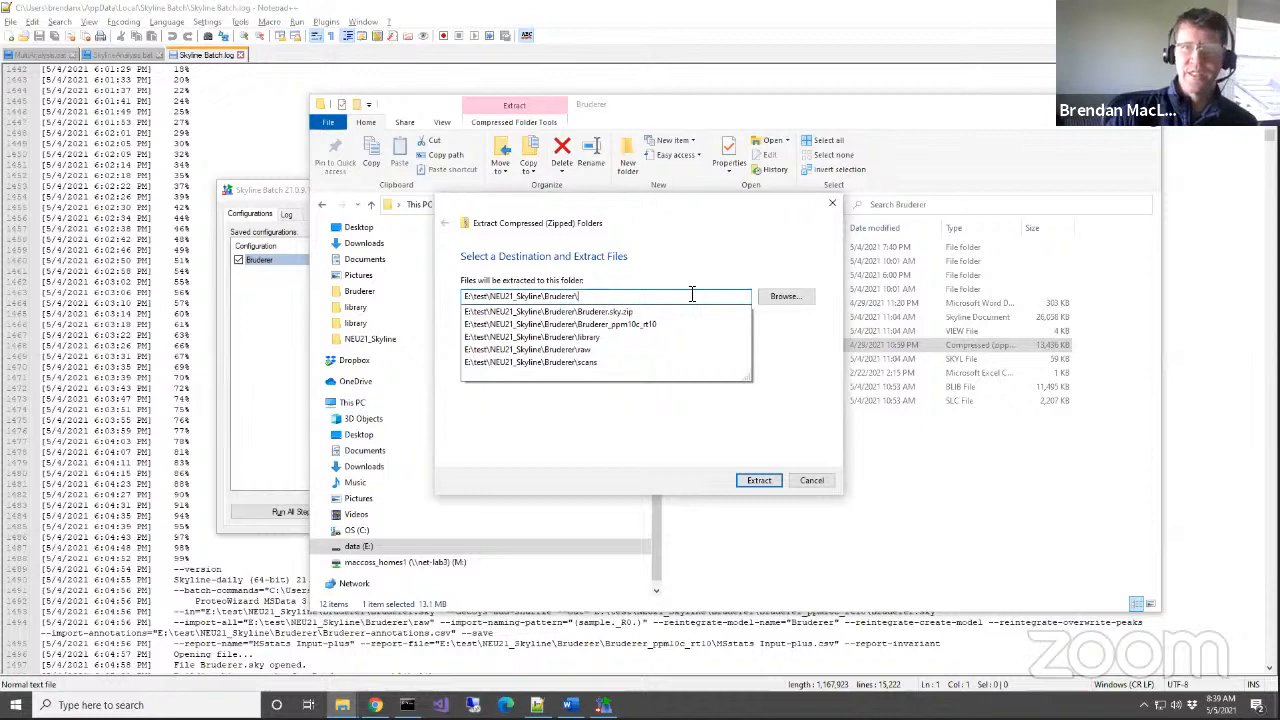
key("Escape")
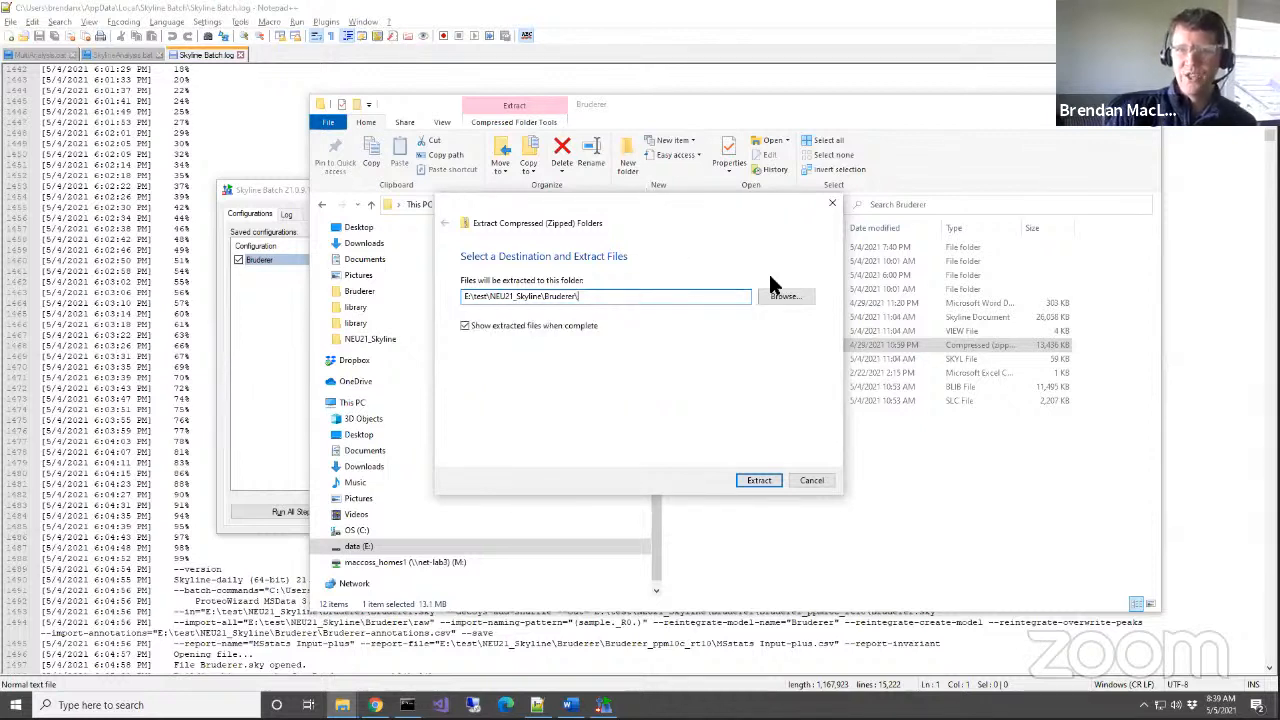
left_click(812, 481)
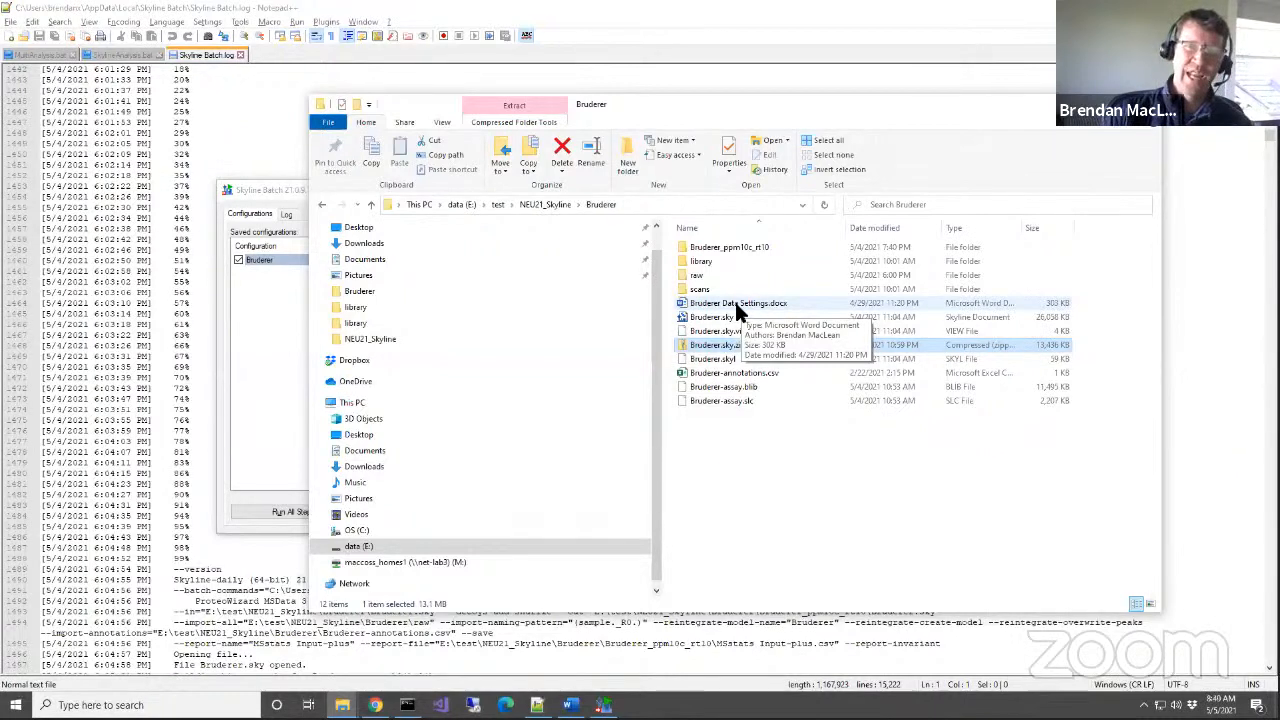
Go up to NEU21_Skyline, reopen the Bruderer folder and open its Bruderer_ppm10c_rt10 results subfolder.
left_click(768, 303)
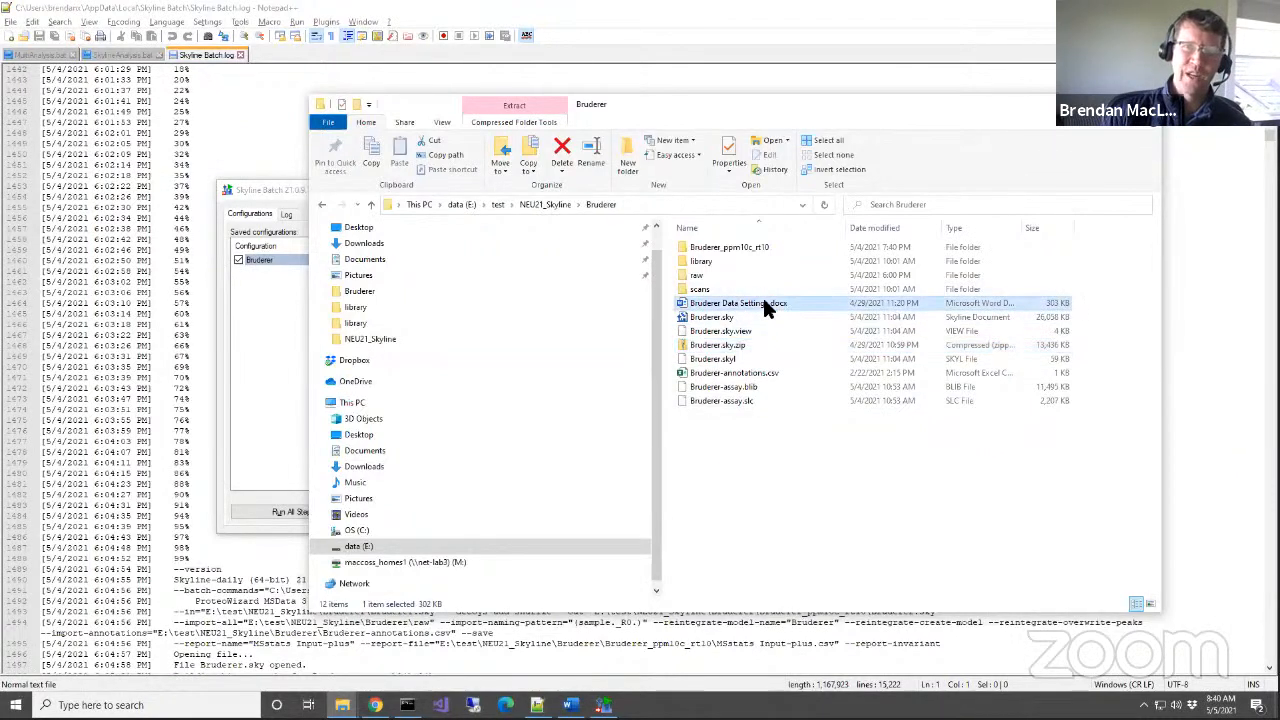
left_click(533, 204)
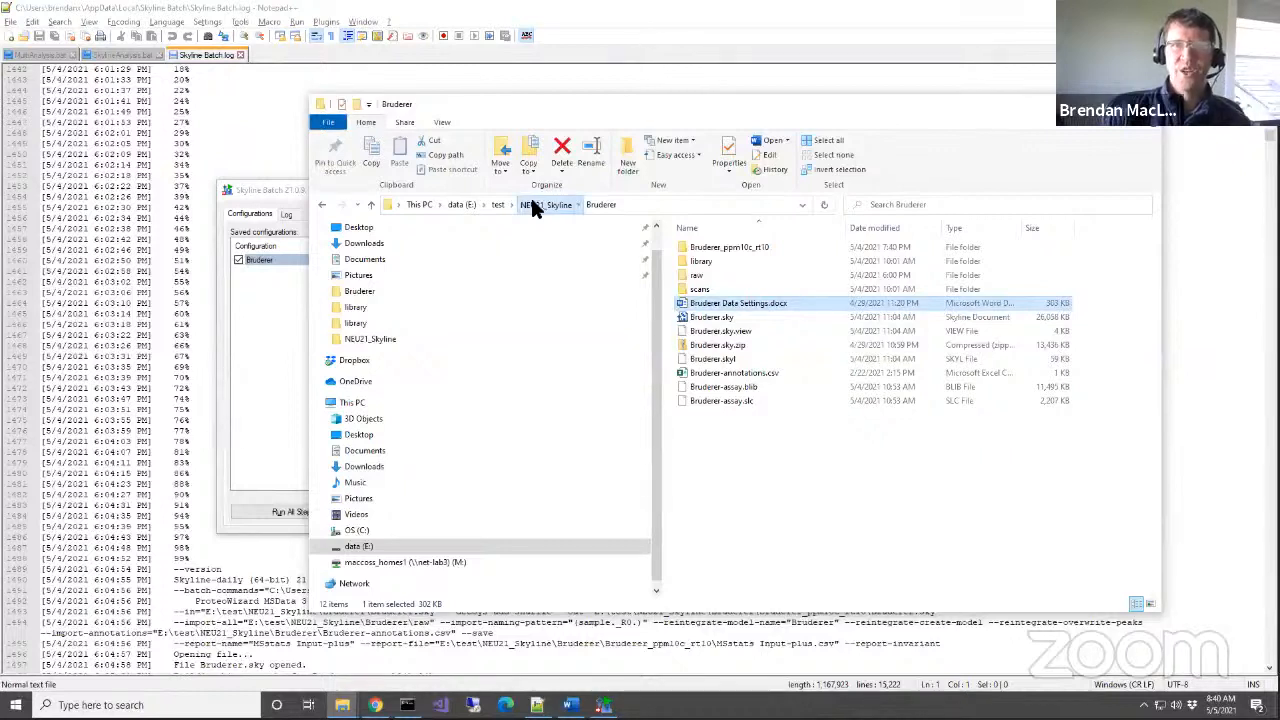
double_click(713, 249)
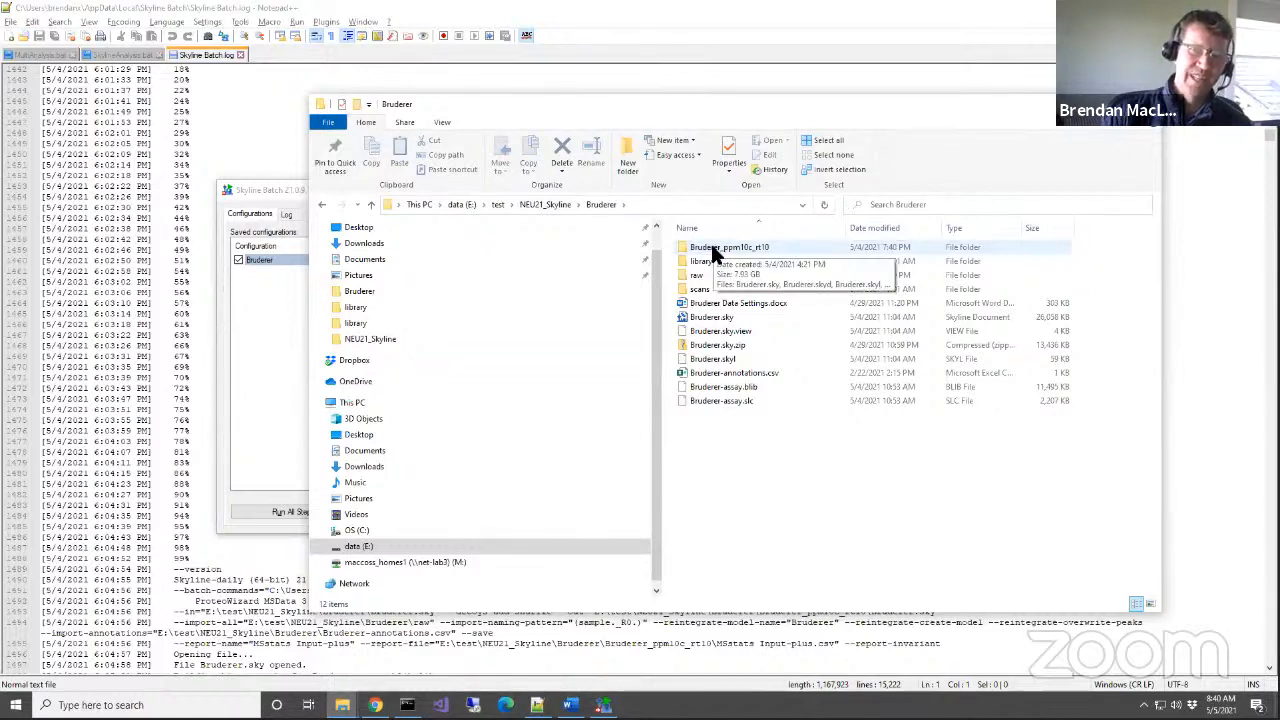
double_click(713, 249)
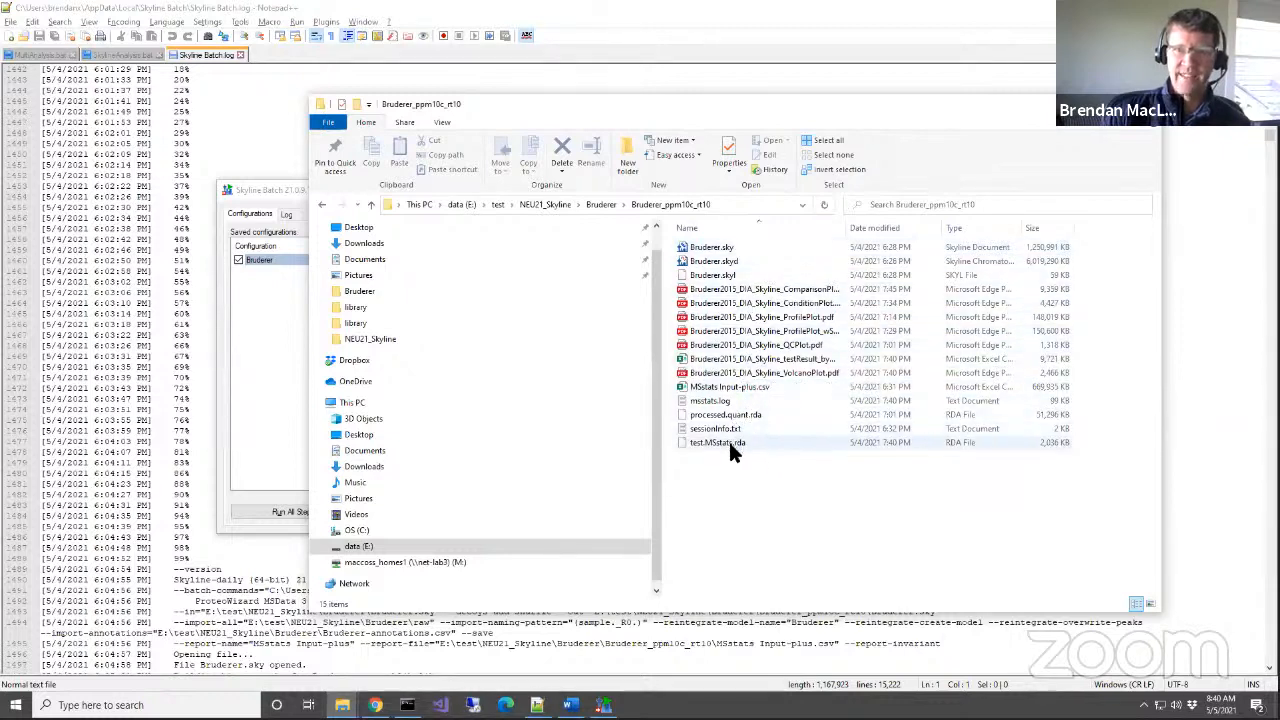
Open Bruderer2015_DIA_Skyline_ComparisonPlot.pdf, look through its first comparison plots, and close it.
left_click(760, 292)
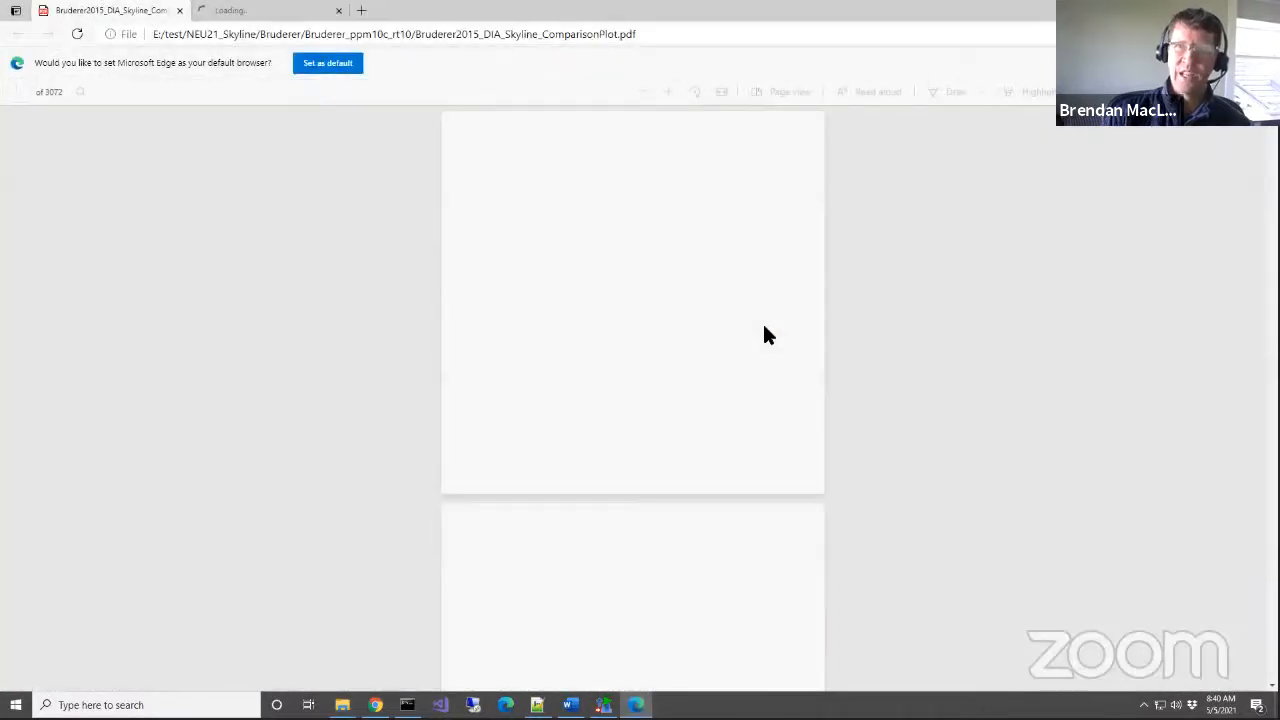
scroll(742, 361, "down", 5)
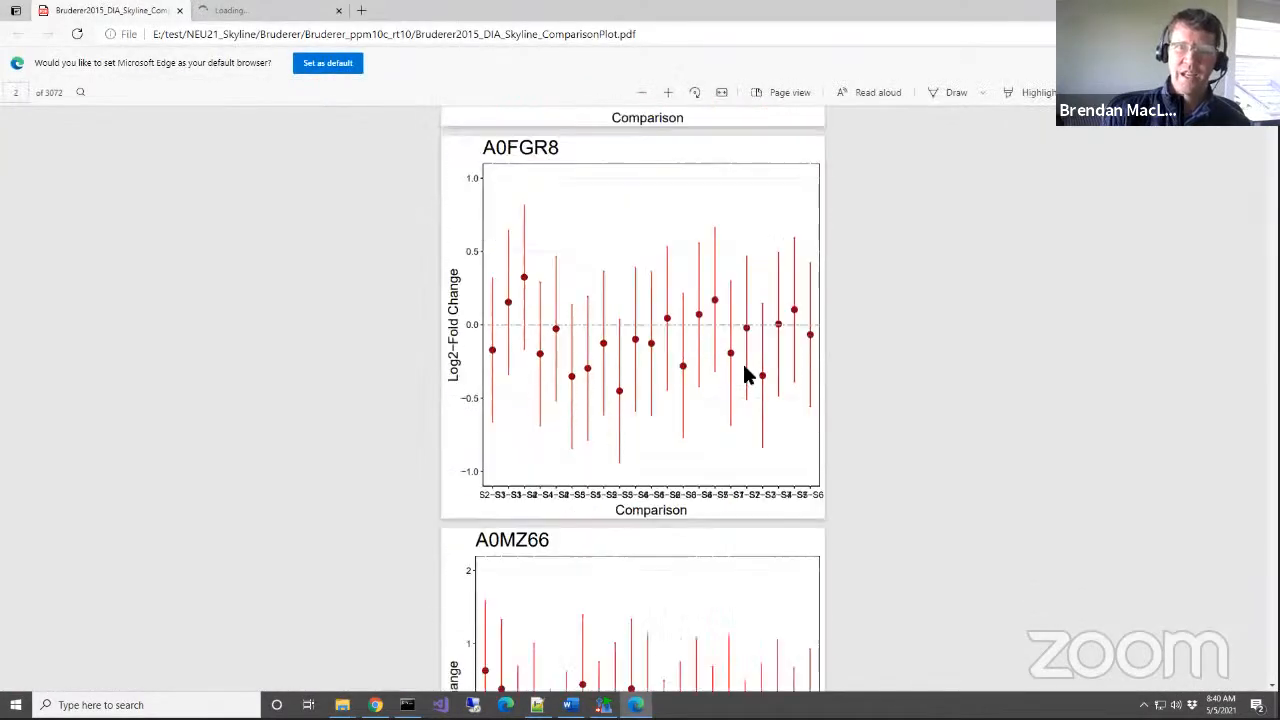
scroll(744, 368, "down", 10)
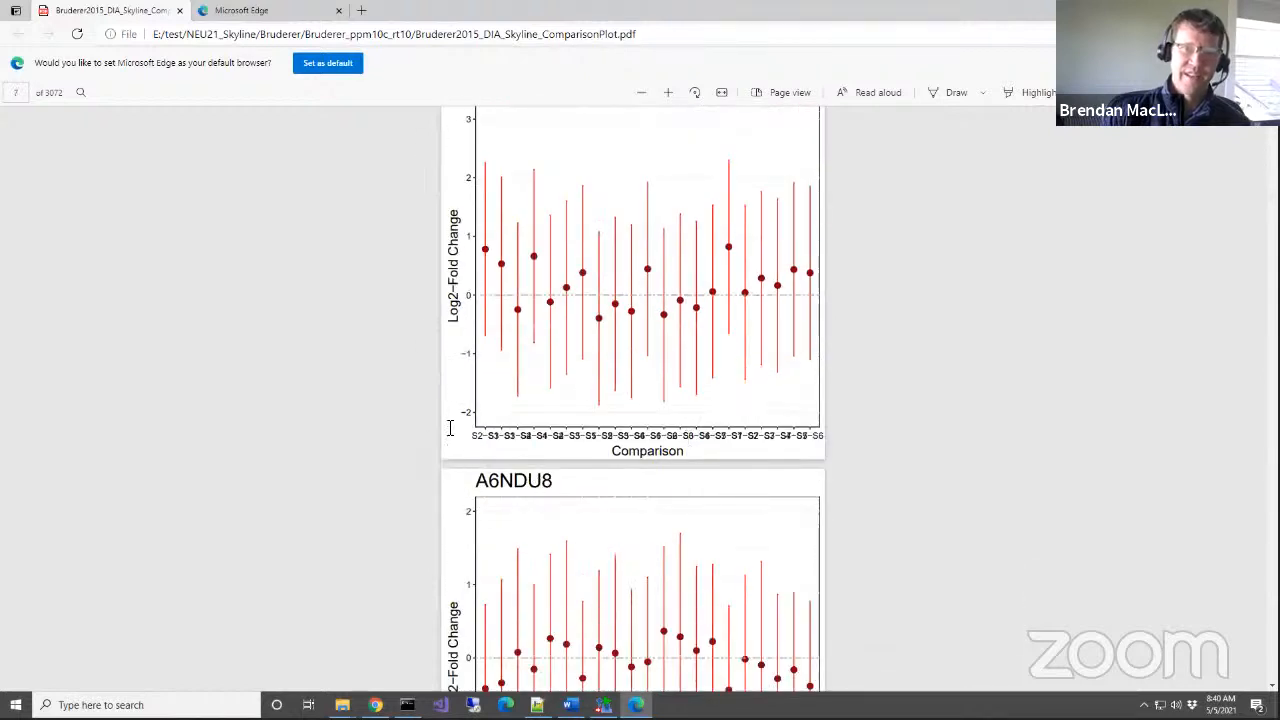
scroll(562, 497, "down", 2)
scroll(540, 460, "up", 1)
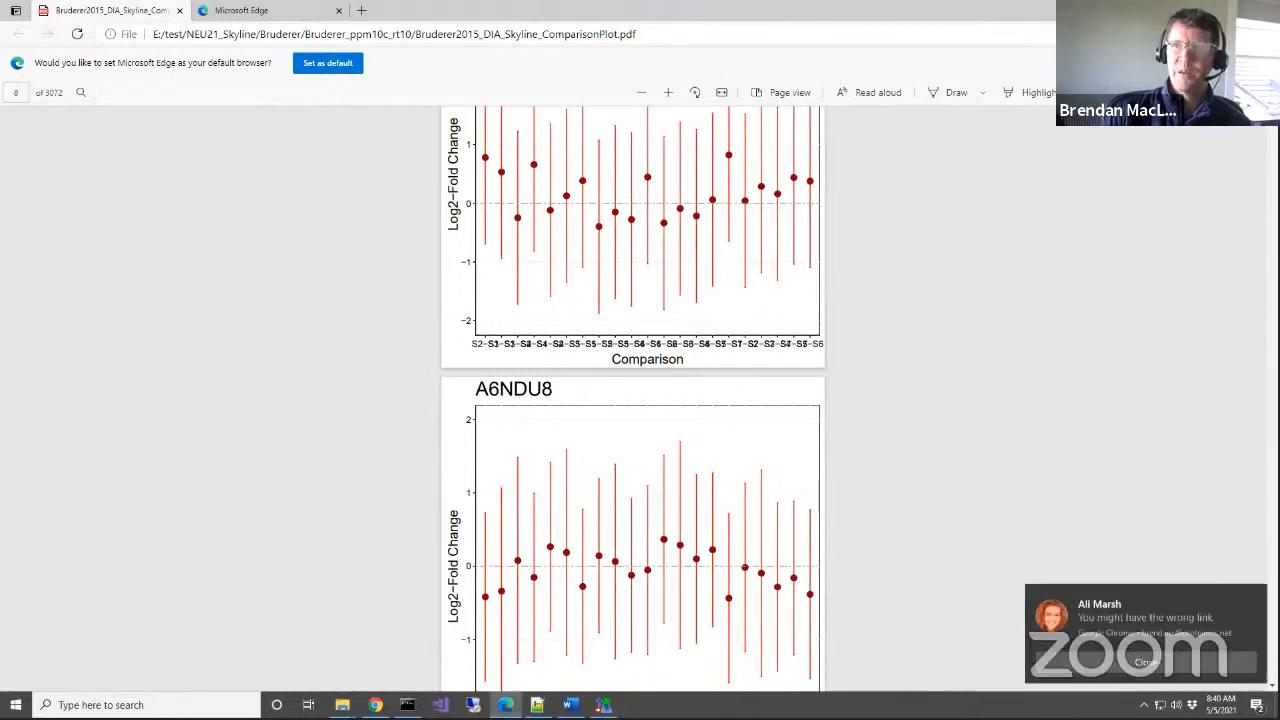
left_click(1262, 10)
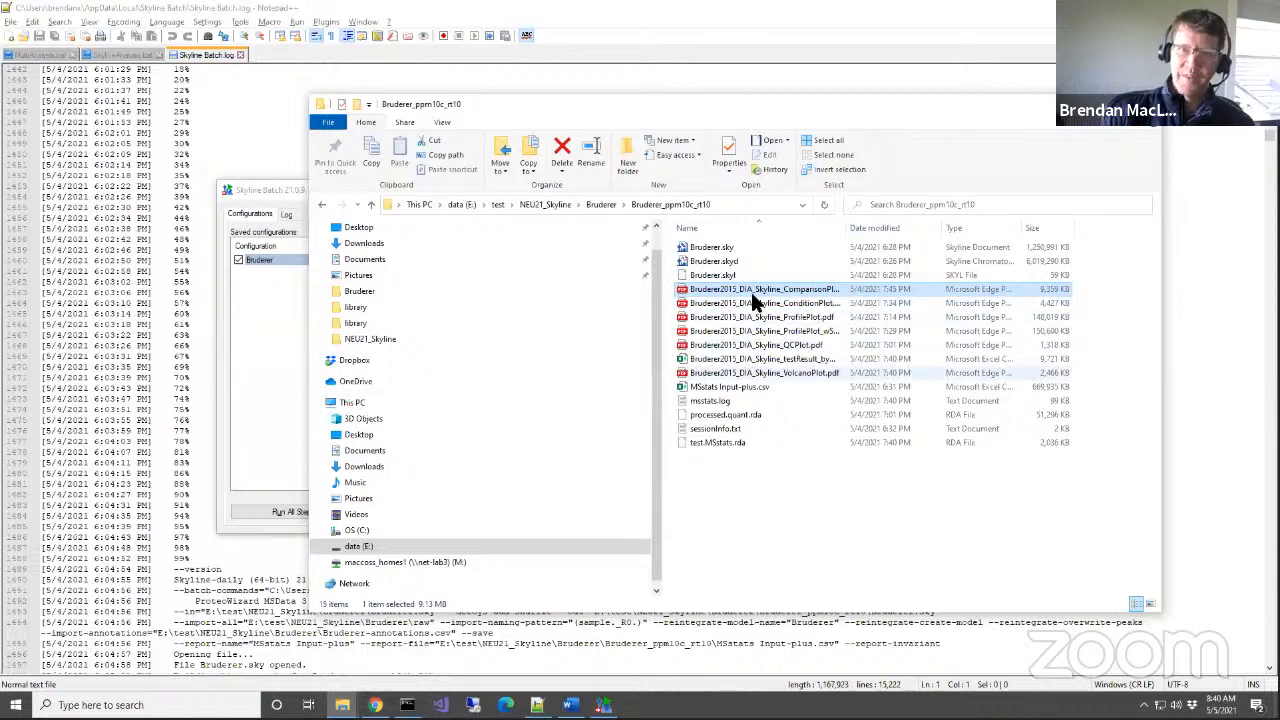
Examine MSstats Input-plus.csv and Bruderer.sky in Bruderer_ppm10c_rt10, comparing the results with the files in the parent Bruderer folder.
left_click(745, 390)
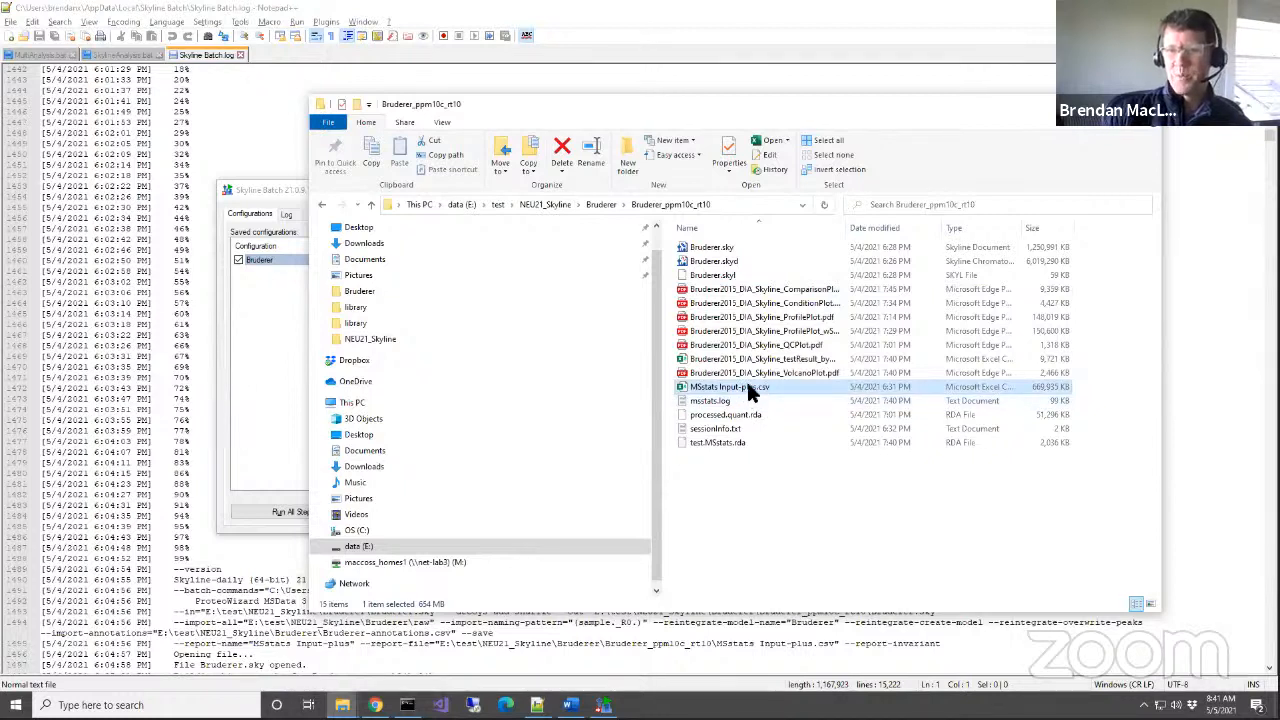
left_click(755, 247)
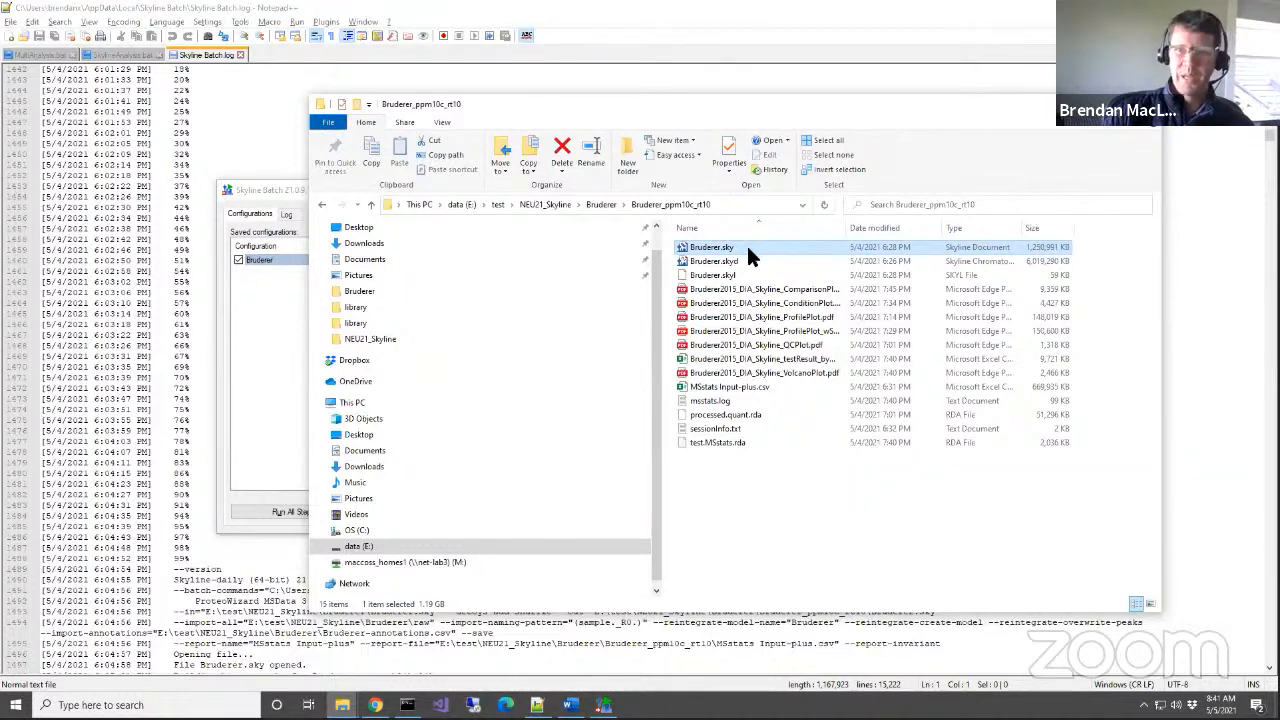
left_click(604, 205)
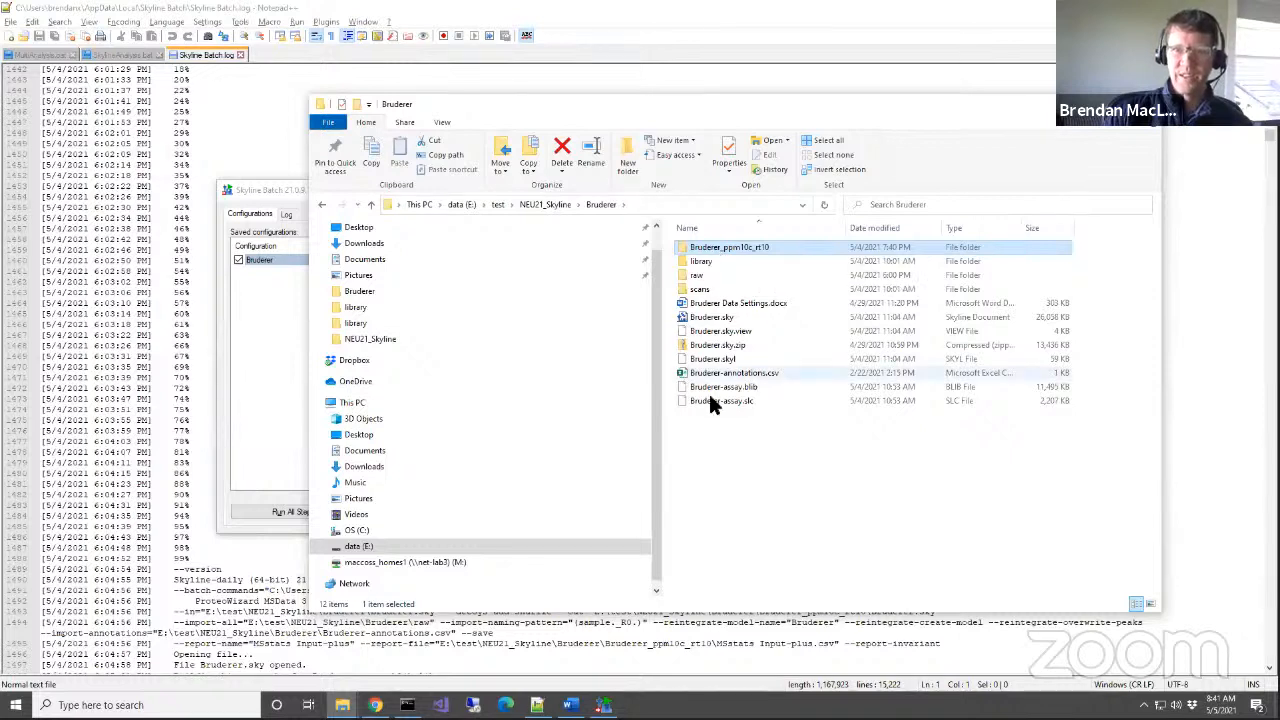
double_click(726, 247)
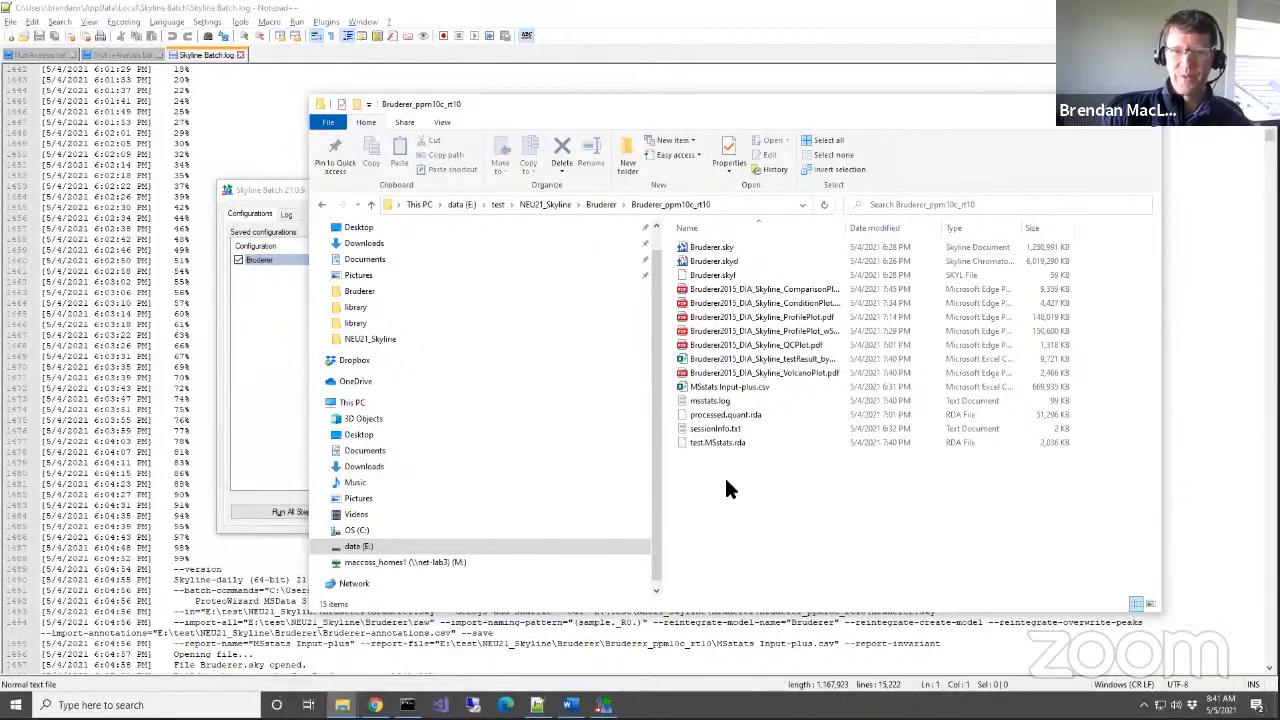
left_click(596, 209)
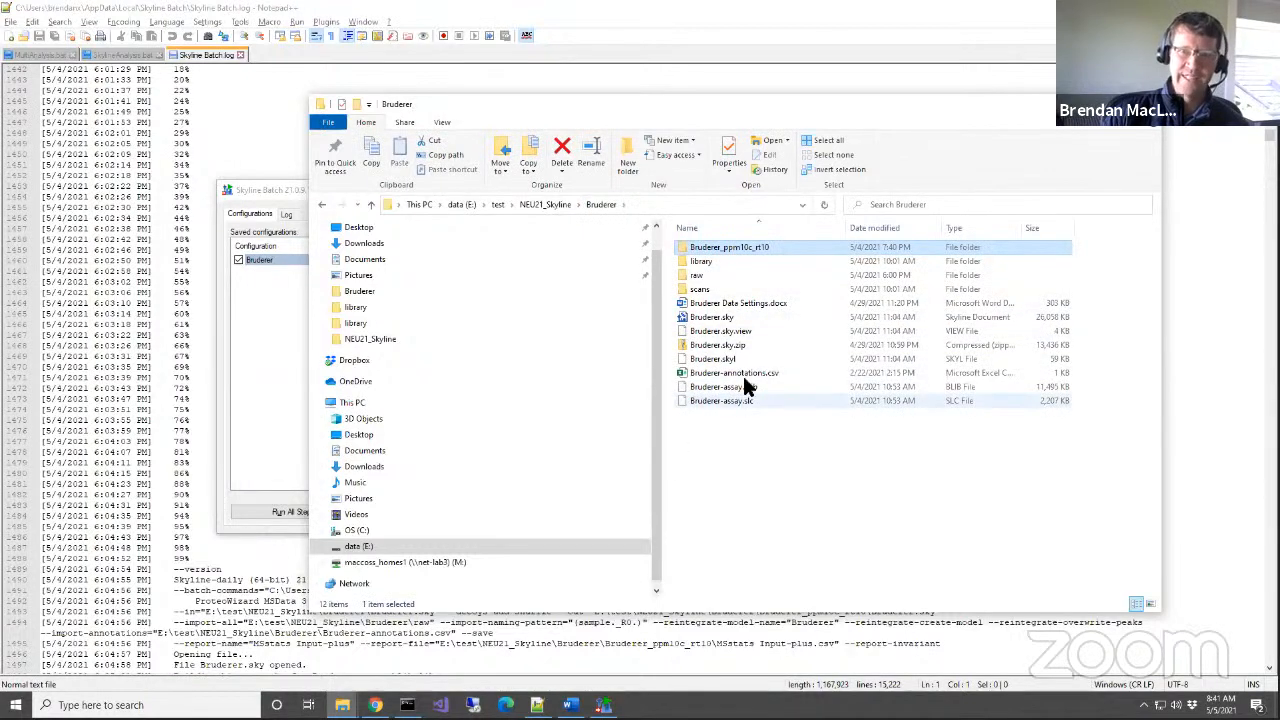
double_click(722, 247)
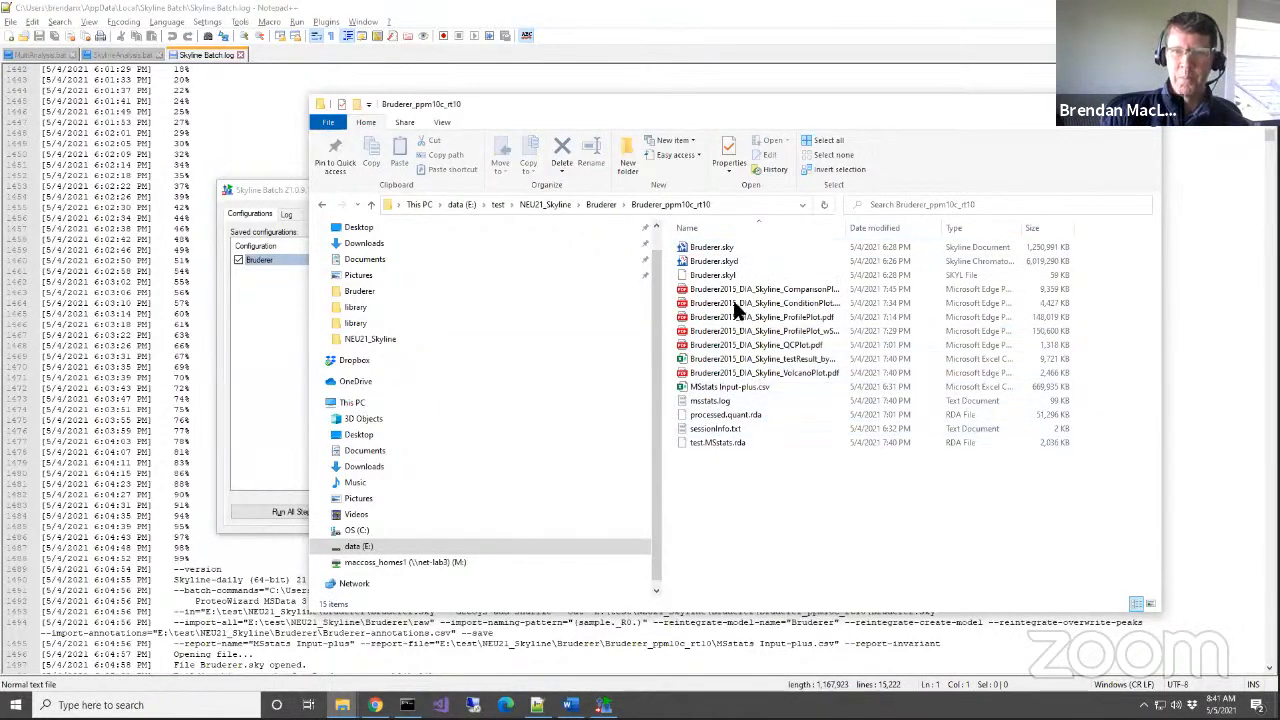
Try to open the Bruderer.sky document from Bruderer_ppm10c_rt10 in Skyline, and close Skyline.
left_click(715, 248)
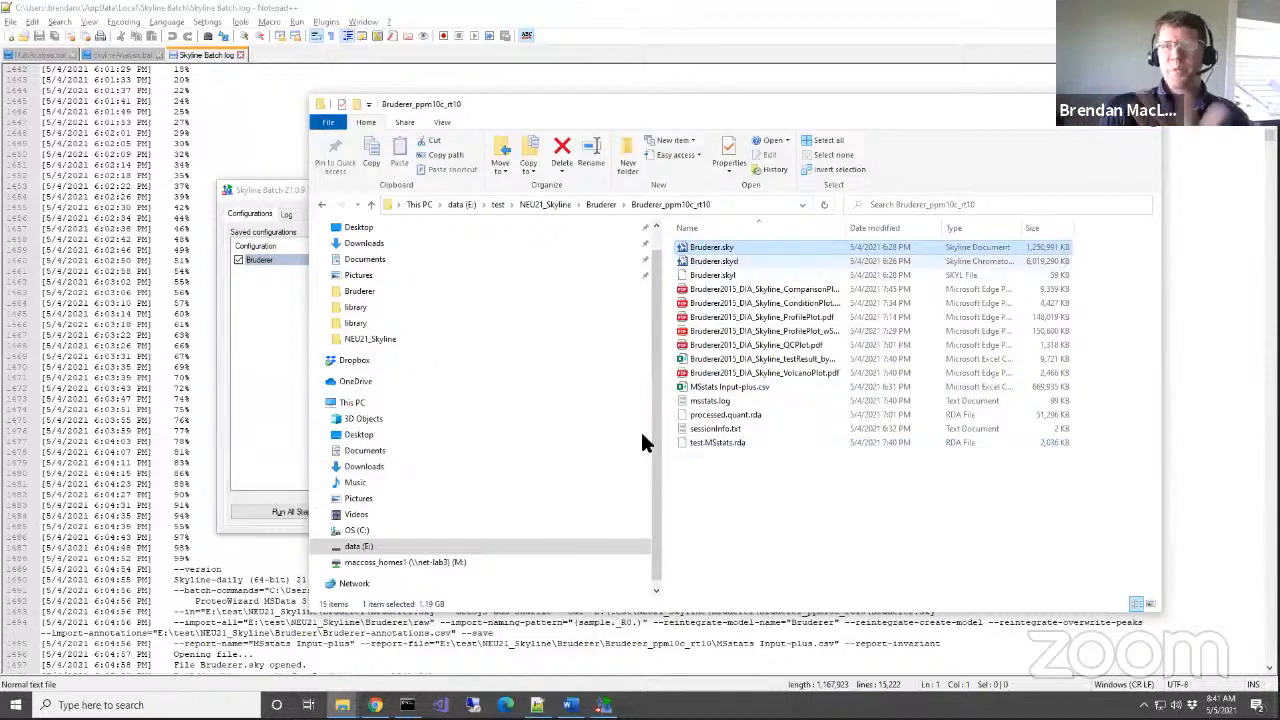
double_click(703, 249)
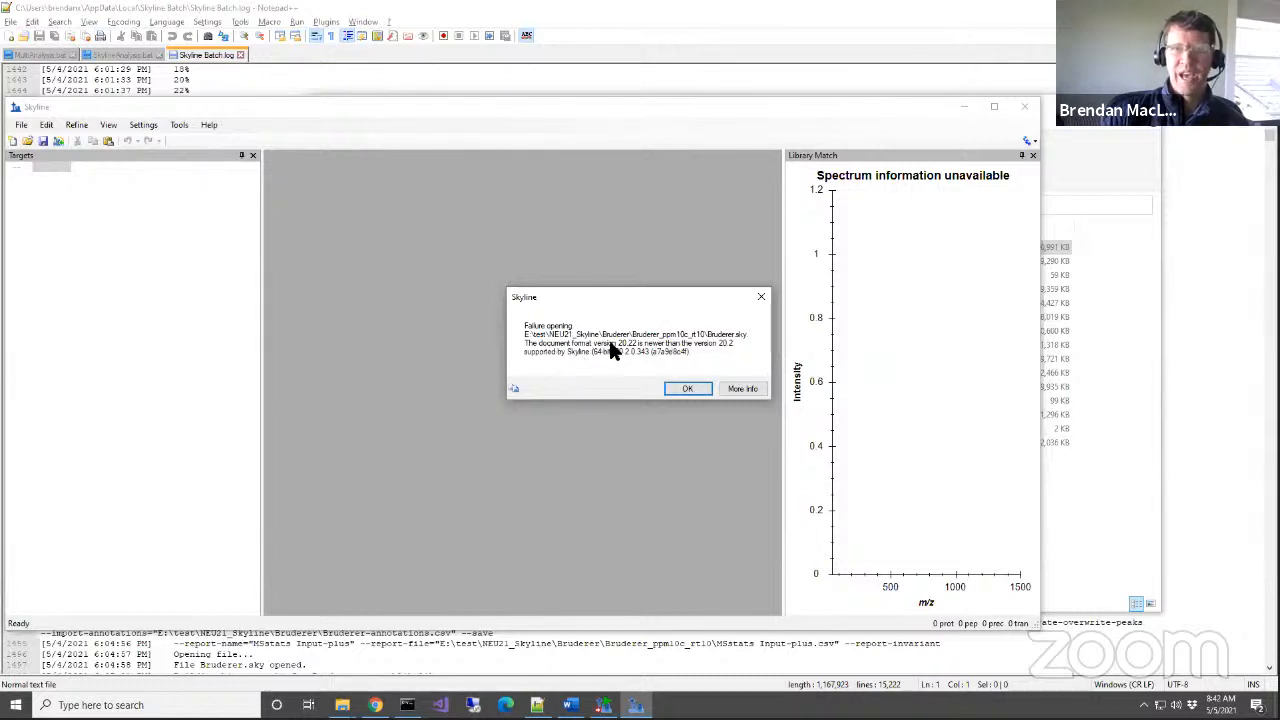
left_click(688, 389)
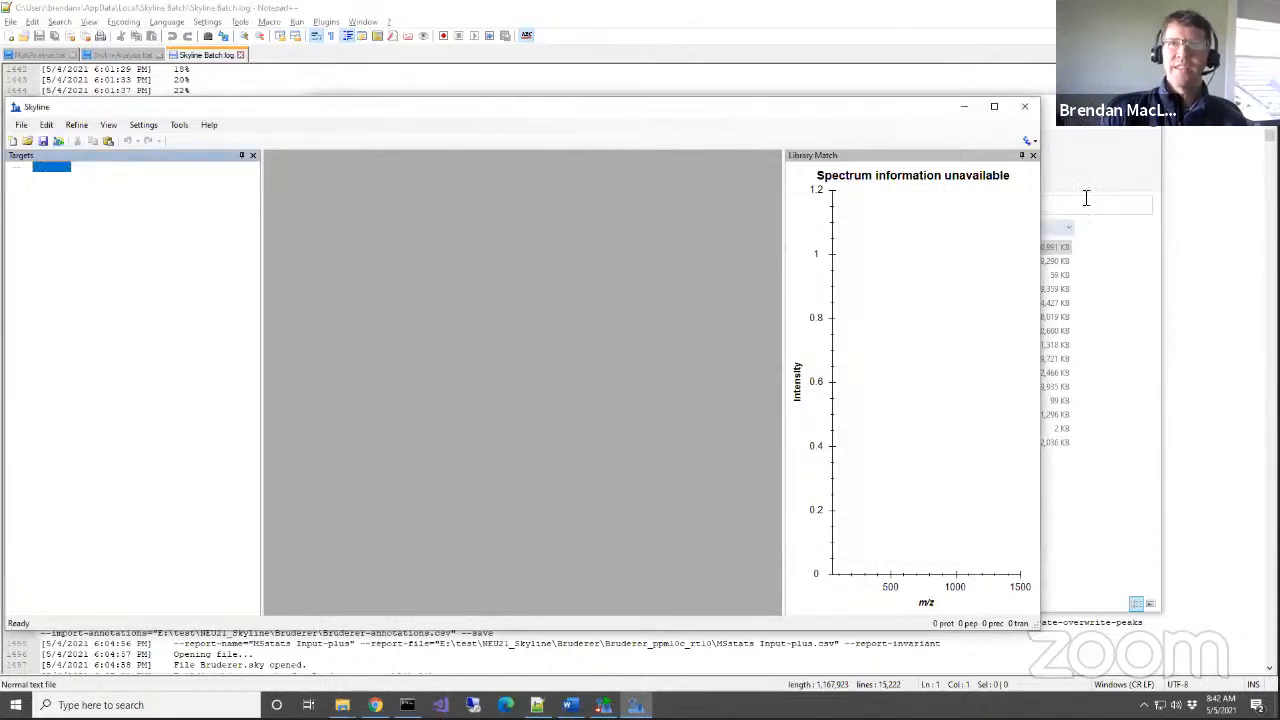
left_click(1022, 110)
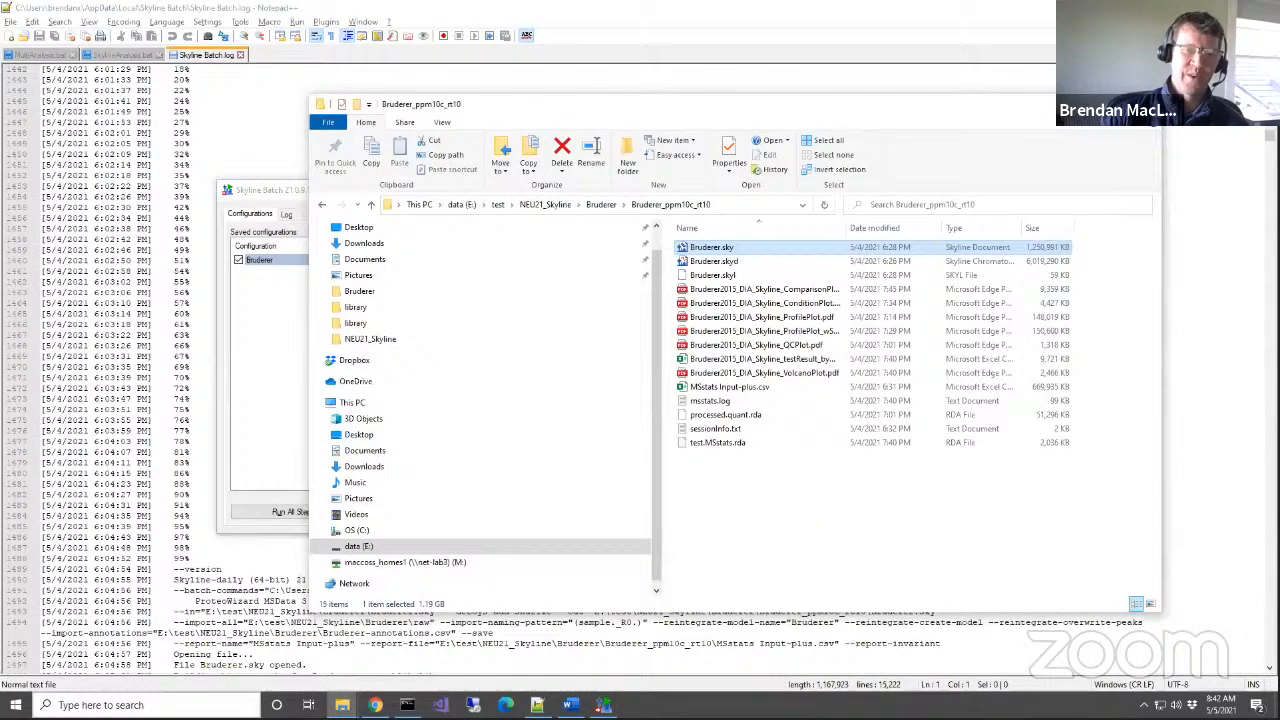
left_click(130, 705)
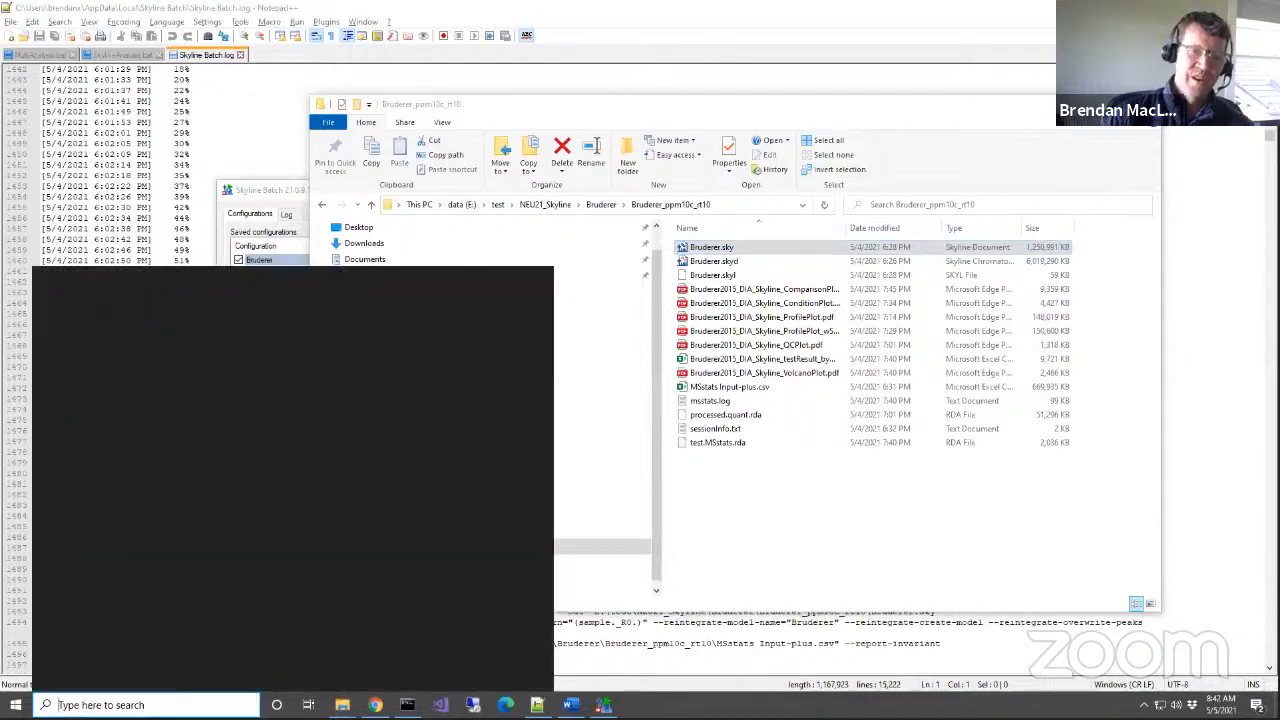
type("sk")
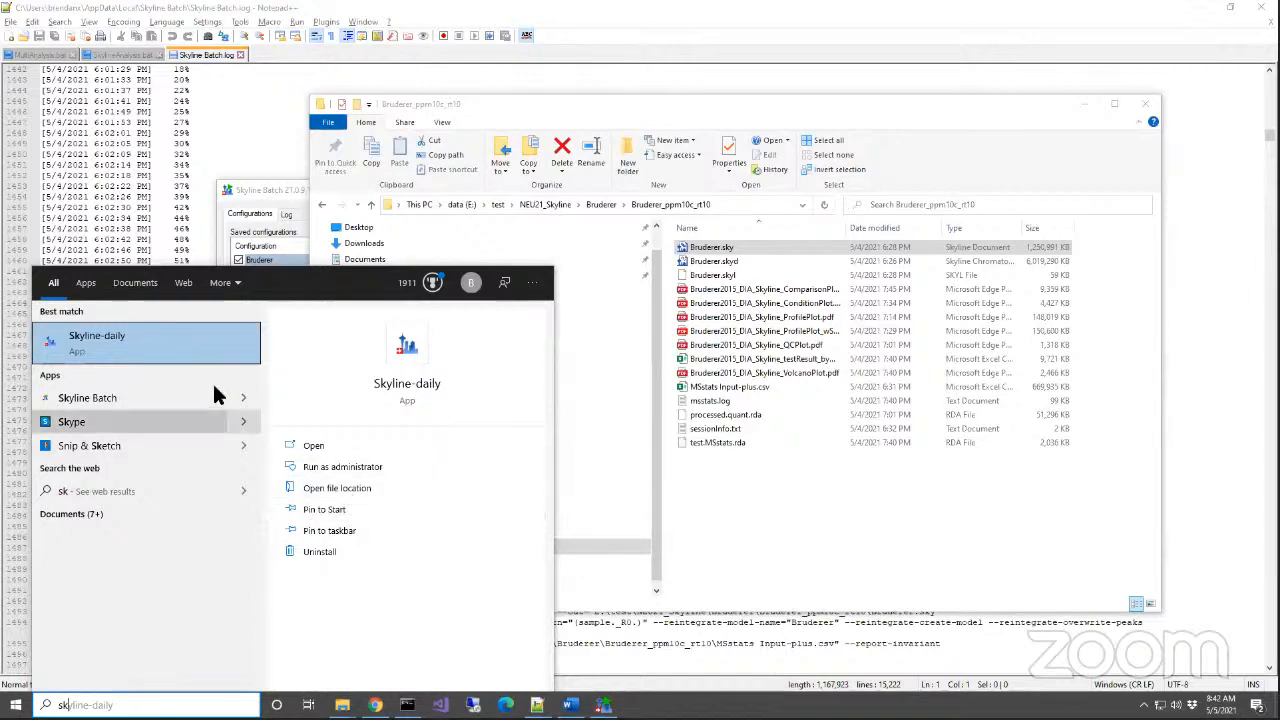
left_click(262, 197)
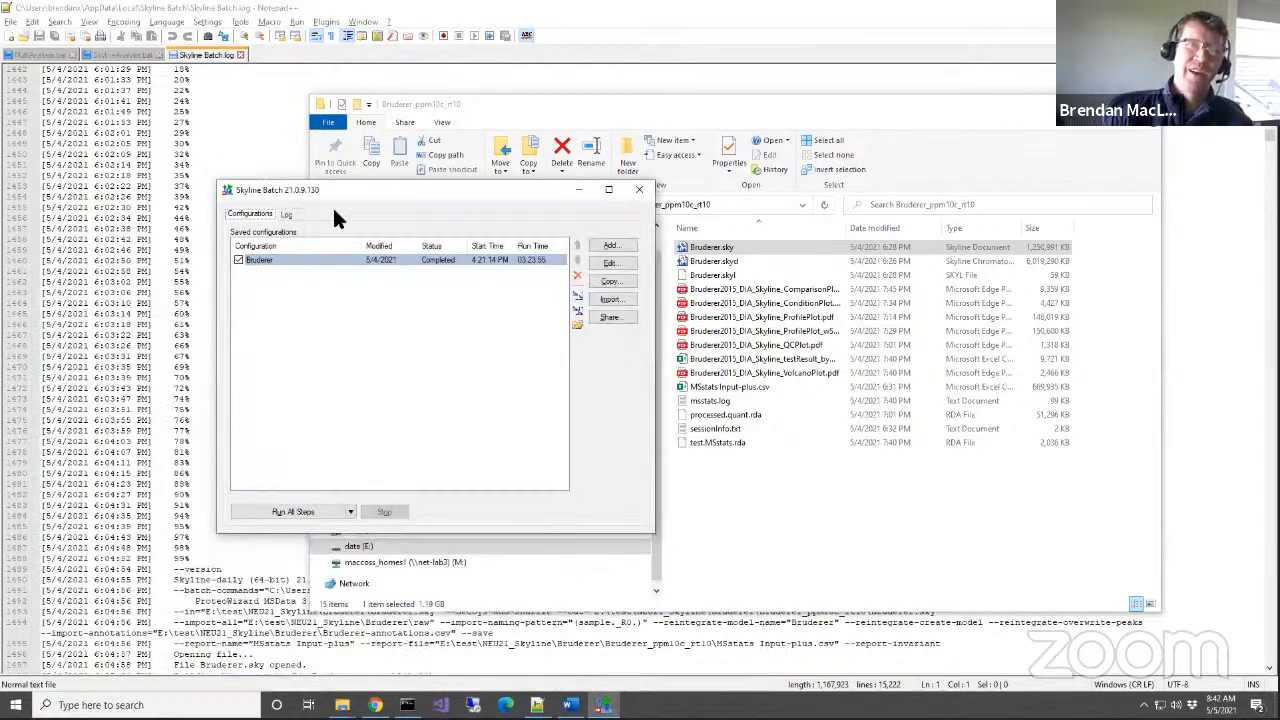
Minimize the file window and open the Bruderer configuration's results folder from Skyline Batch.
left_click(586, 108)
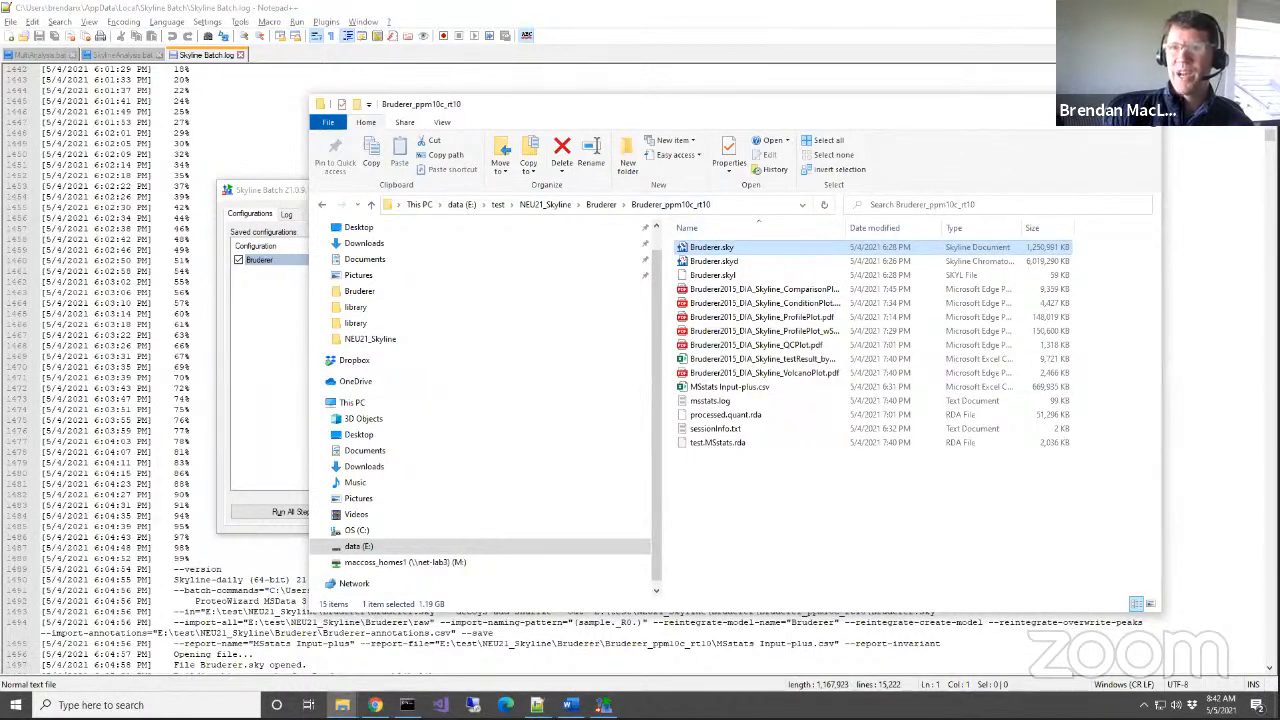
left_click(1084, 104)
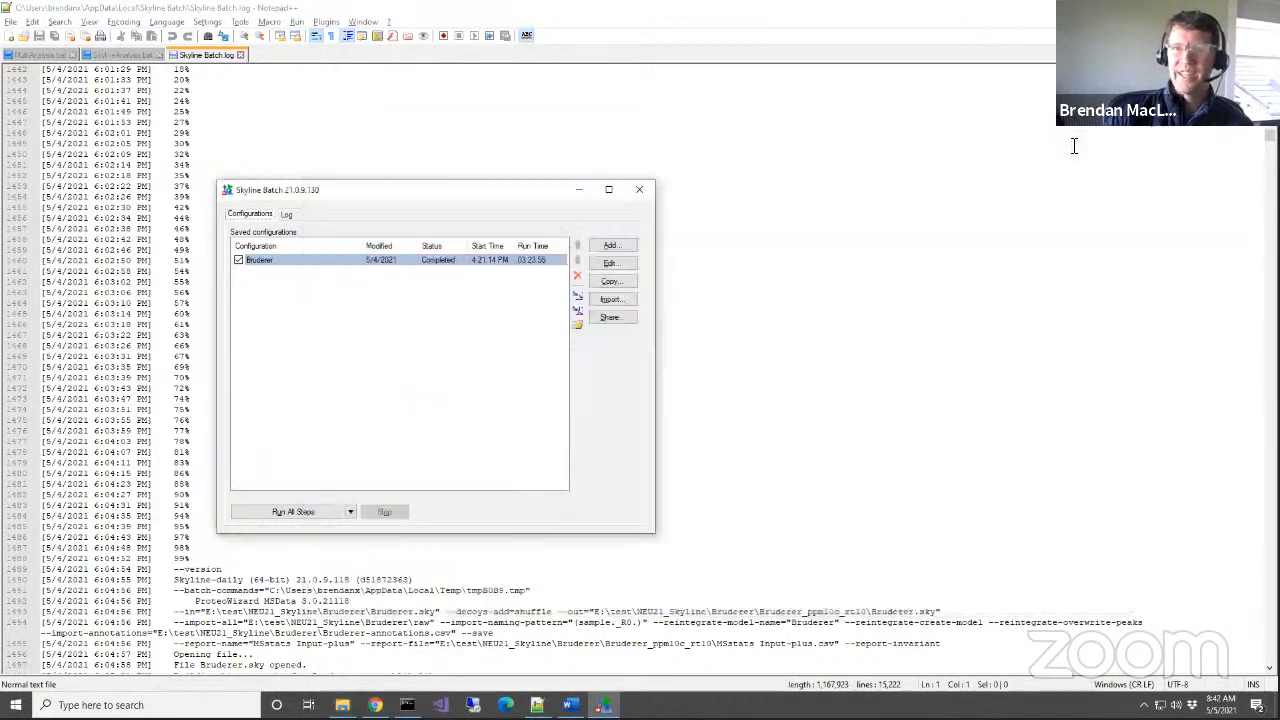
left_click(581, 320)
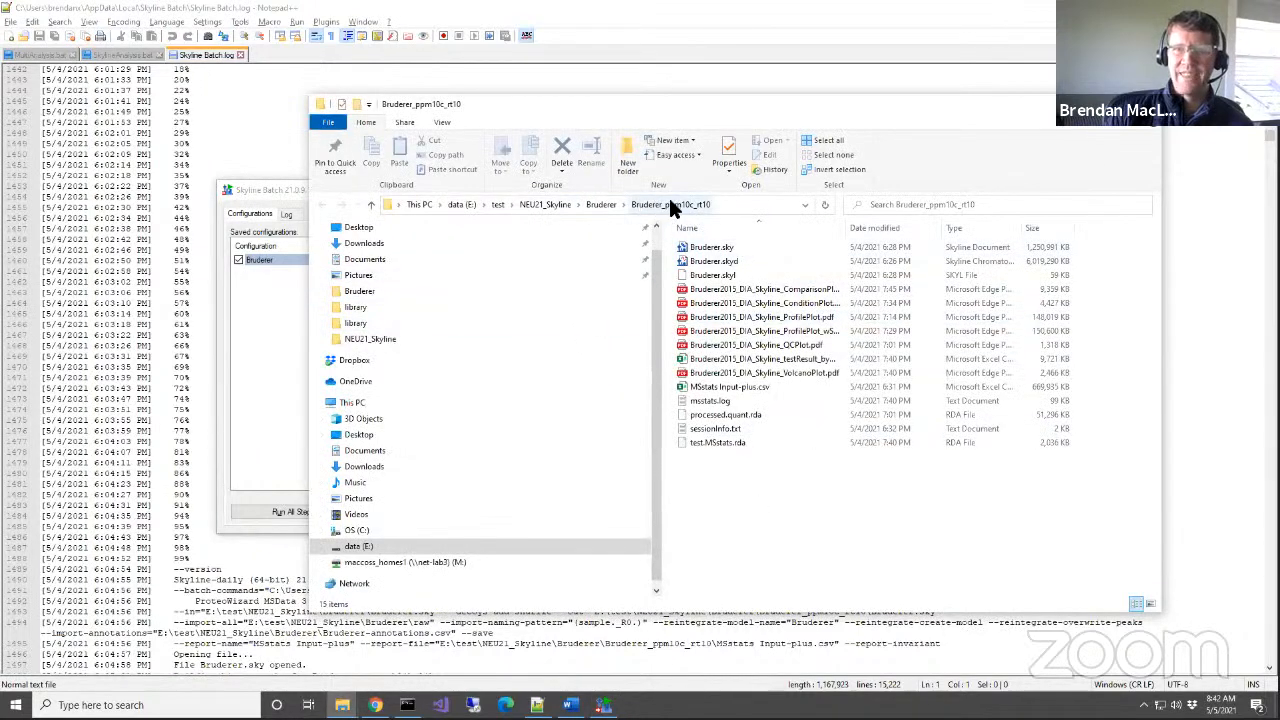
Switch back to Skyline Batch and open the Bruderer configuration's template file in Skyline-daily.
key("alt+Tab")
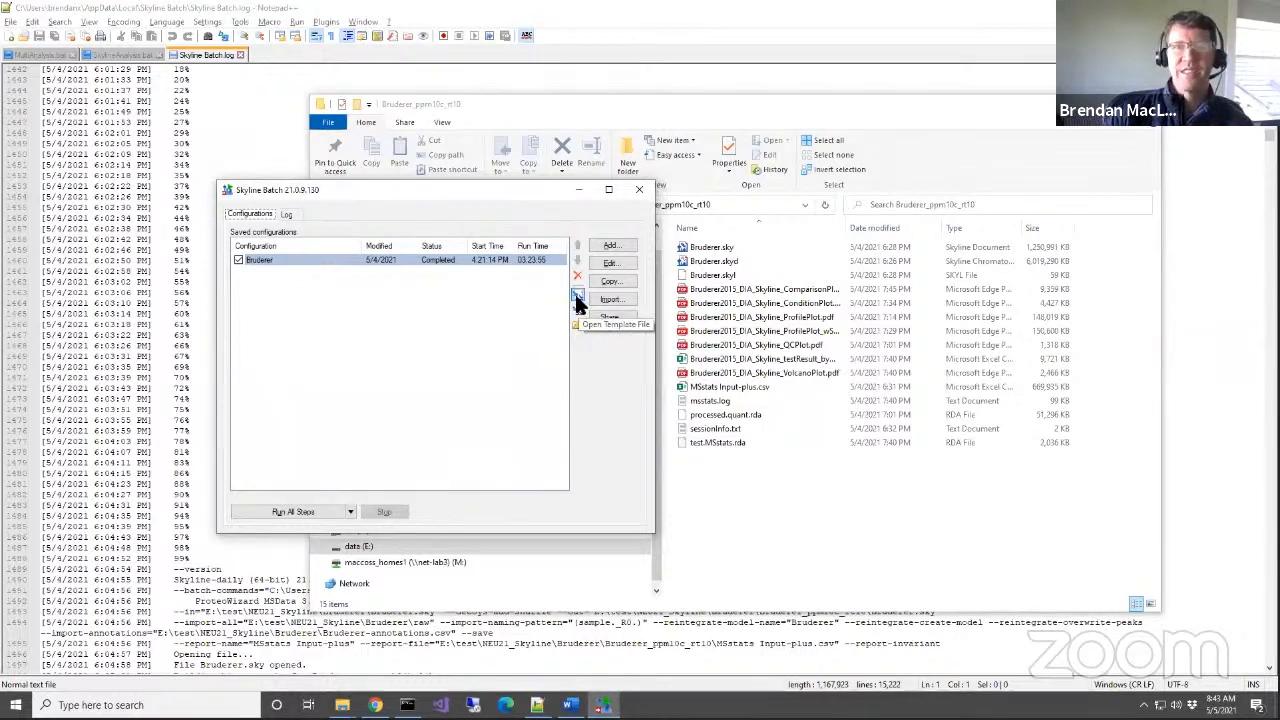
left_click(577, 300)
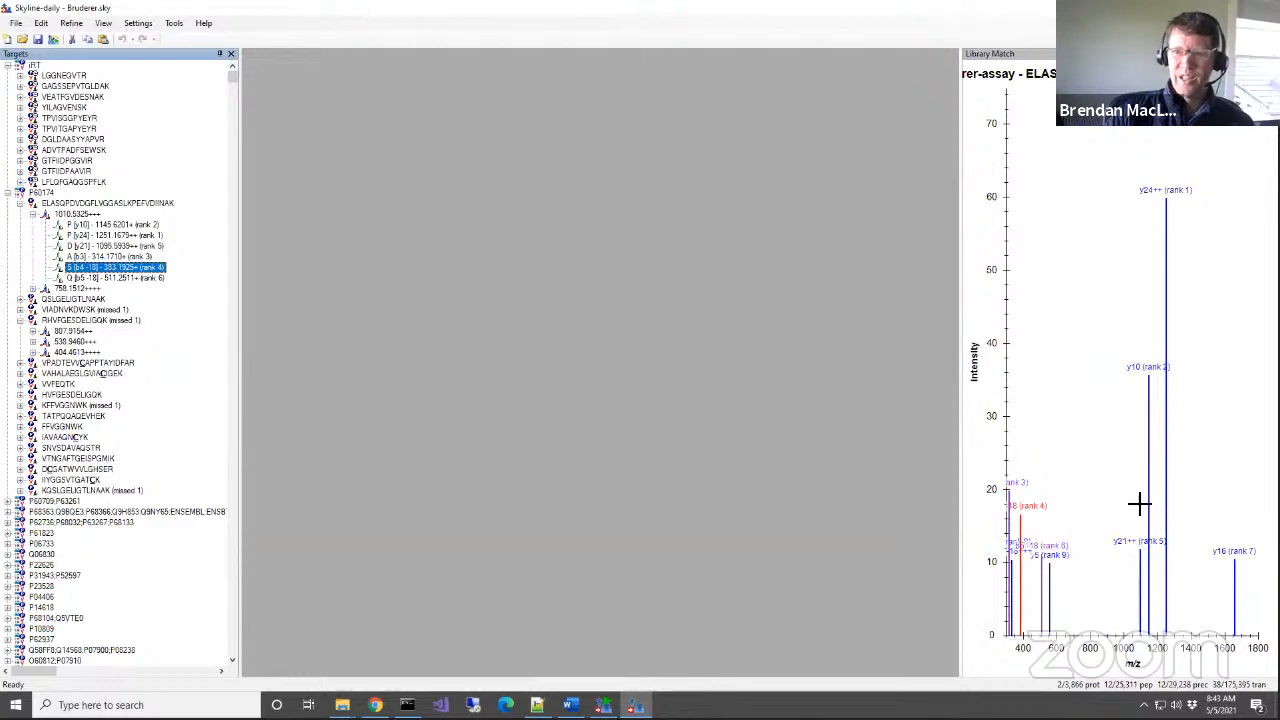
Close the Bruderer template document and open the Bruderer configuration's results document from Skyline Batch in Skyline-daily.
mouse_move(230, 73)
left_mouse_down()
mouse_move(230, 668)
mouse_move(212, 72)
left_mouse_up()
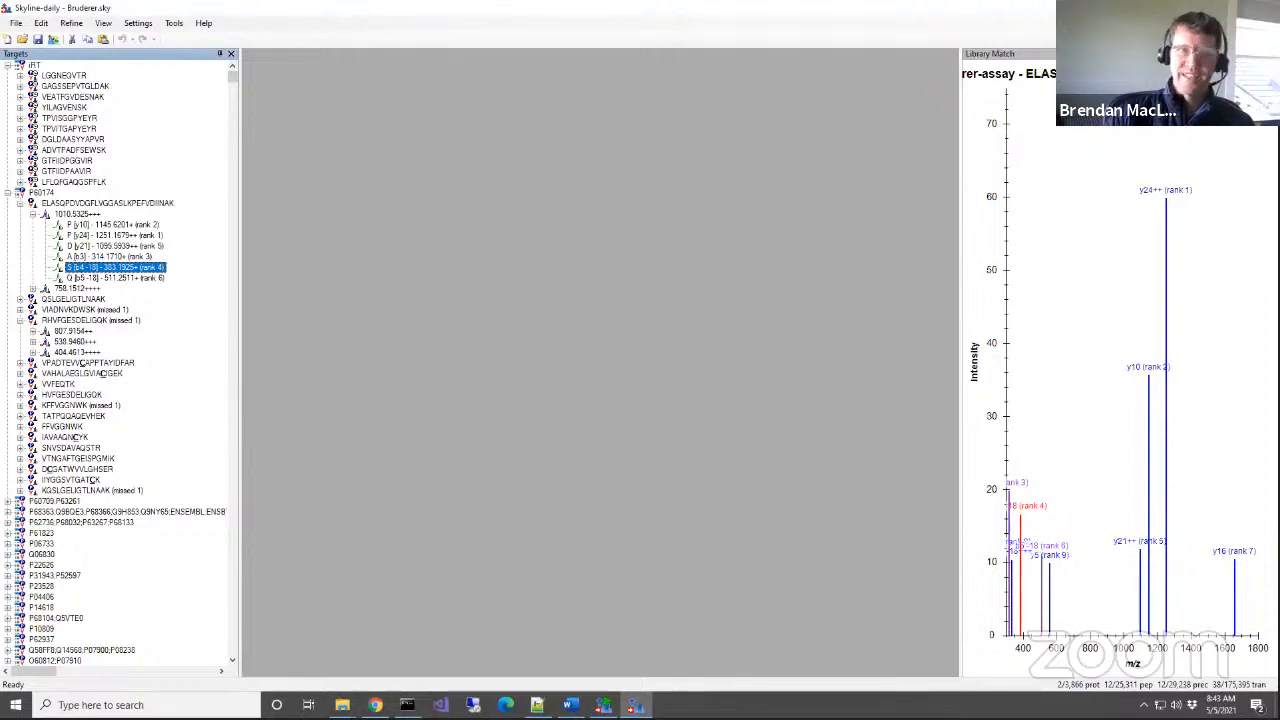
left_click(1259, 8)
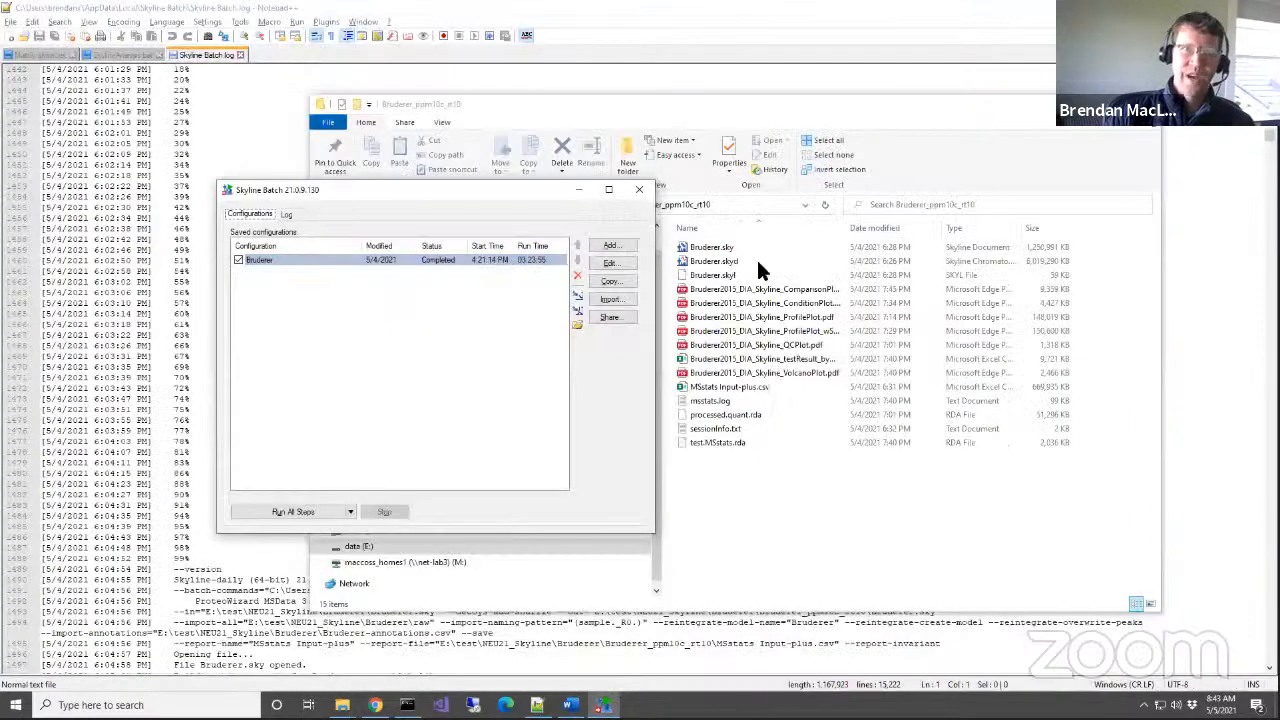
left_click(577, 316)
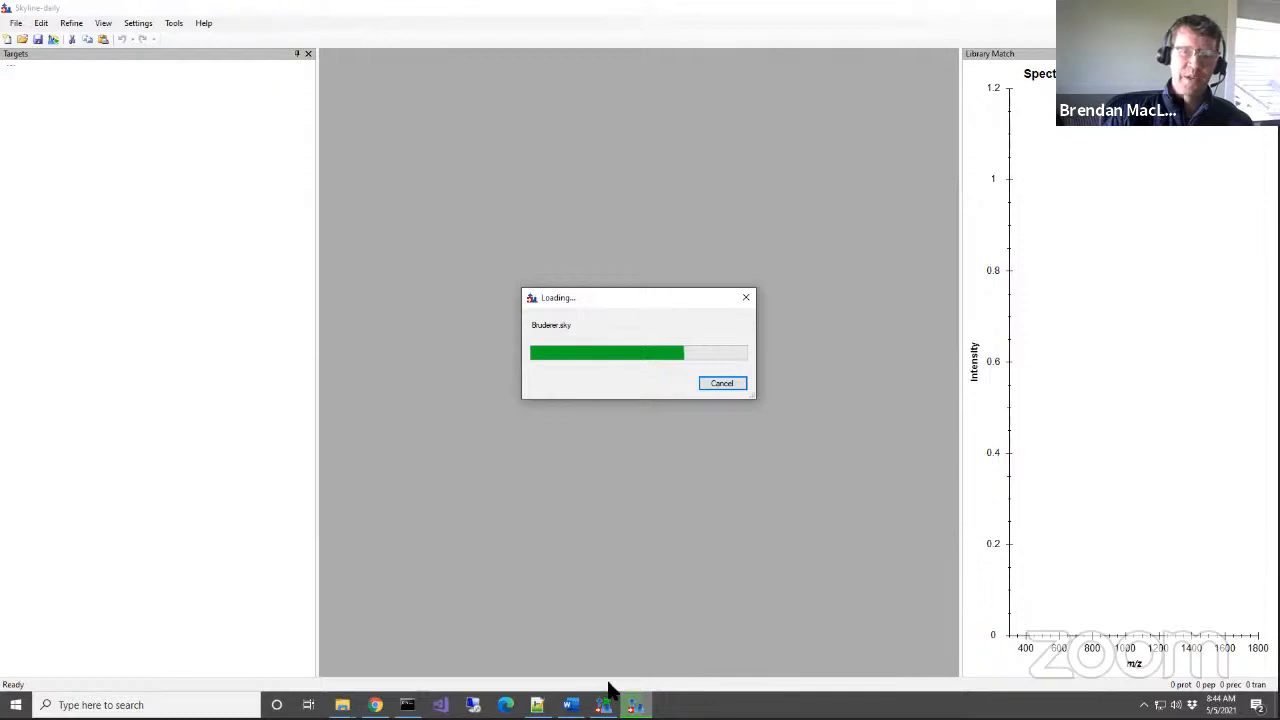
Open Task Manager and show the CPU performance graph split by logical processors while Bruderer.sky loads.
right_click(750, 700)
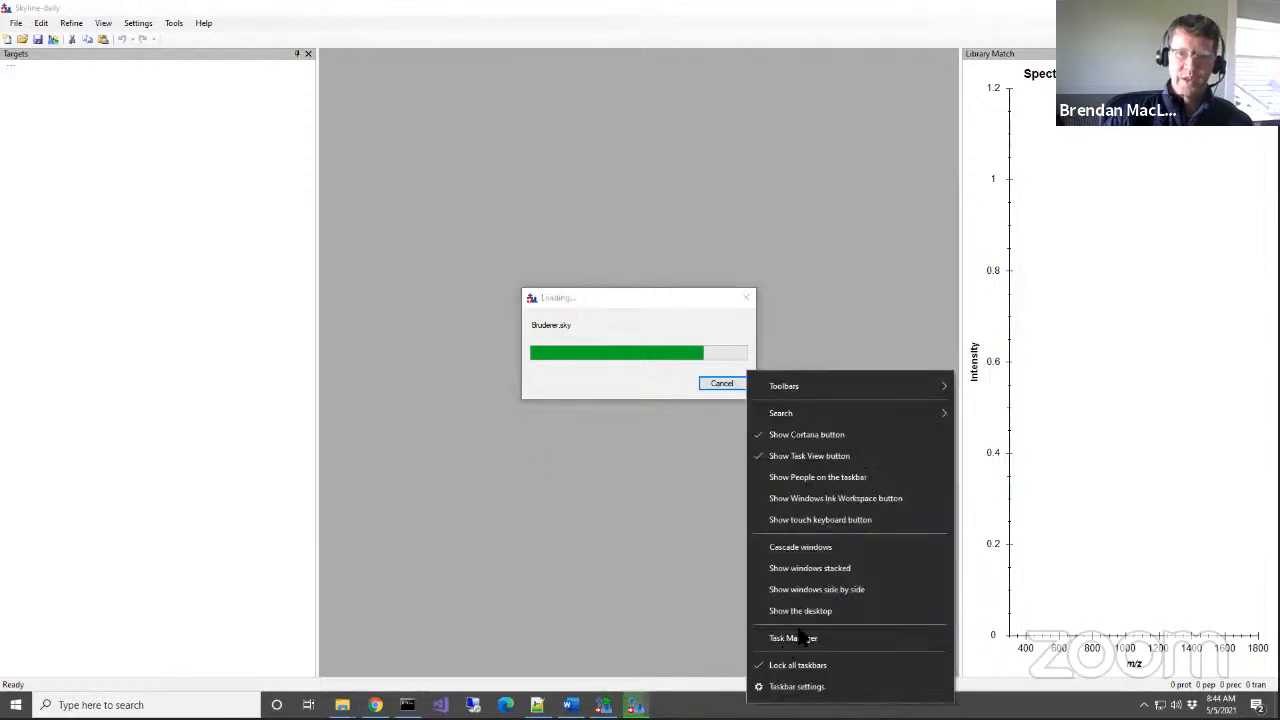
left_click(795, 638)
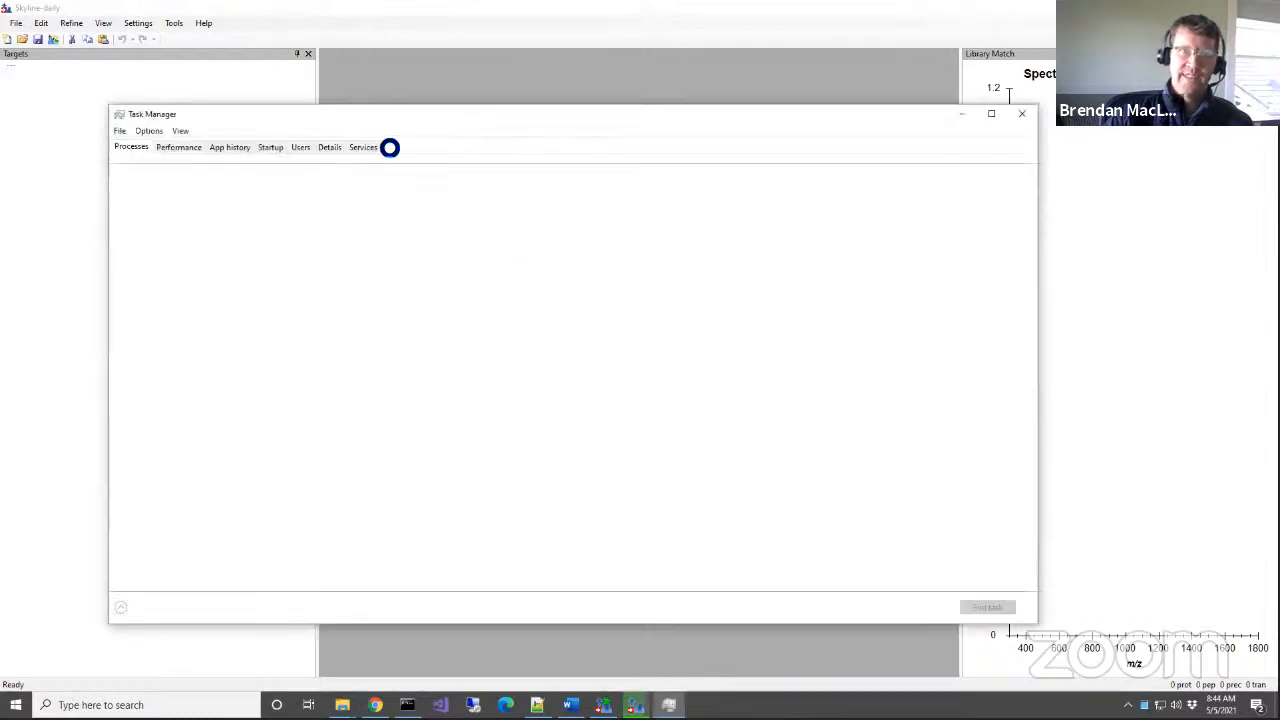
left_click(175, 150)
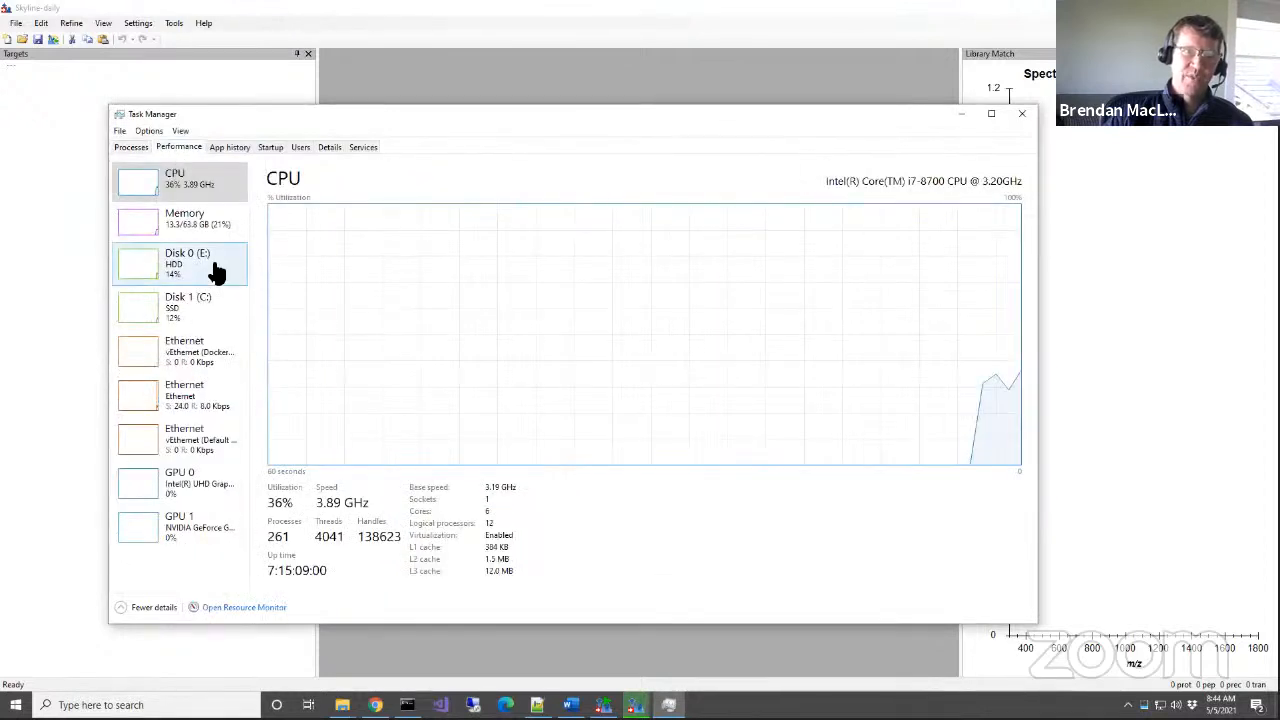
right_click(404, 262)
mouse_move(428, 274)
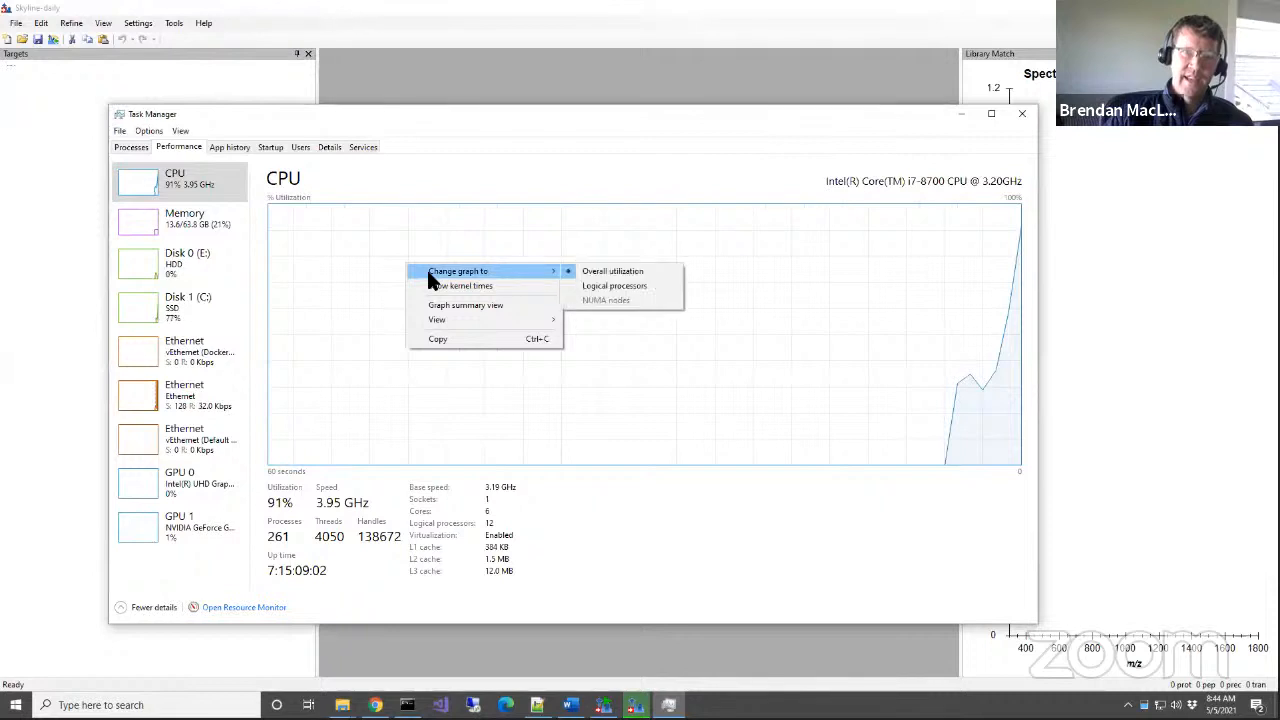
left_click(578, 285)
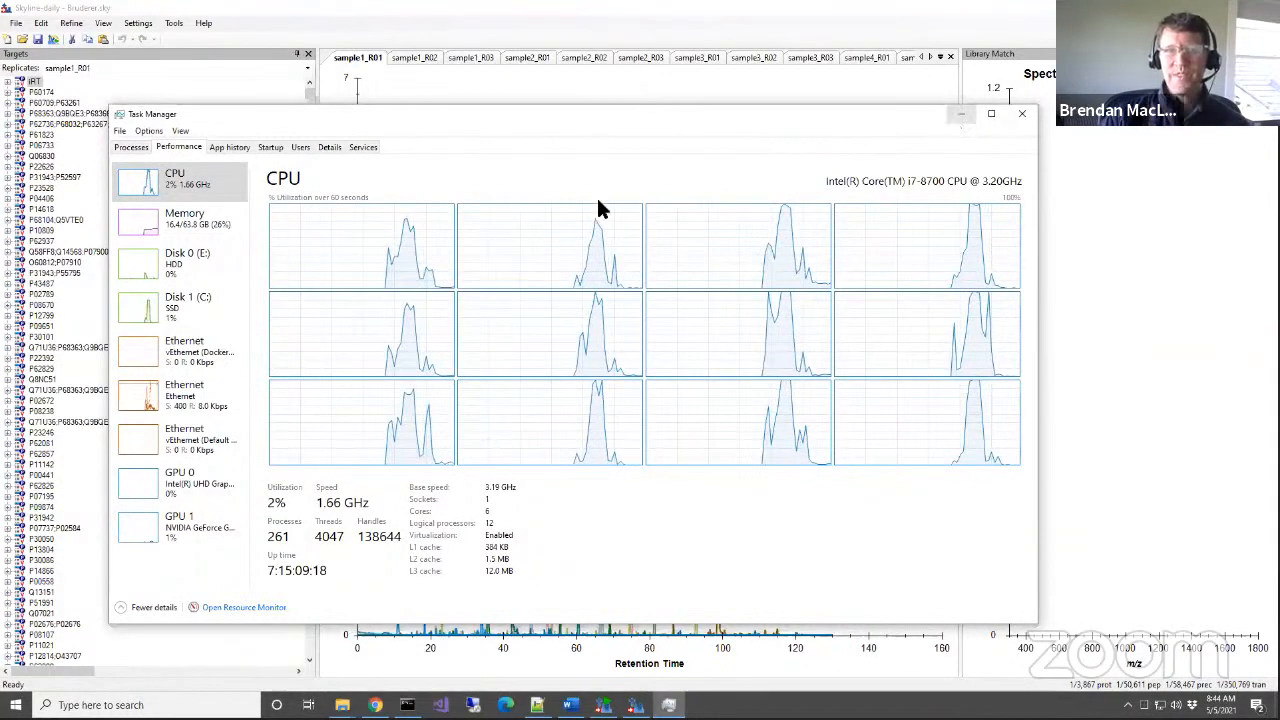
Check the memory usage in Task Manager with Bruderer.sky loaded, and return to the document in Skyline-daily.
left_click(961, 114)
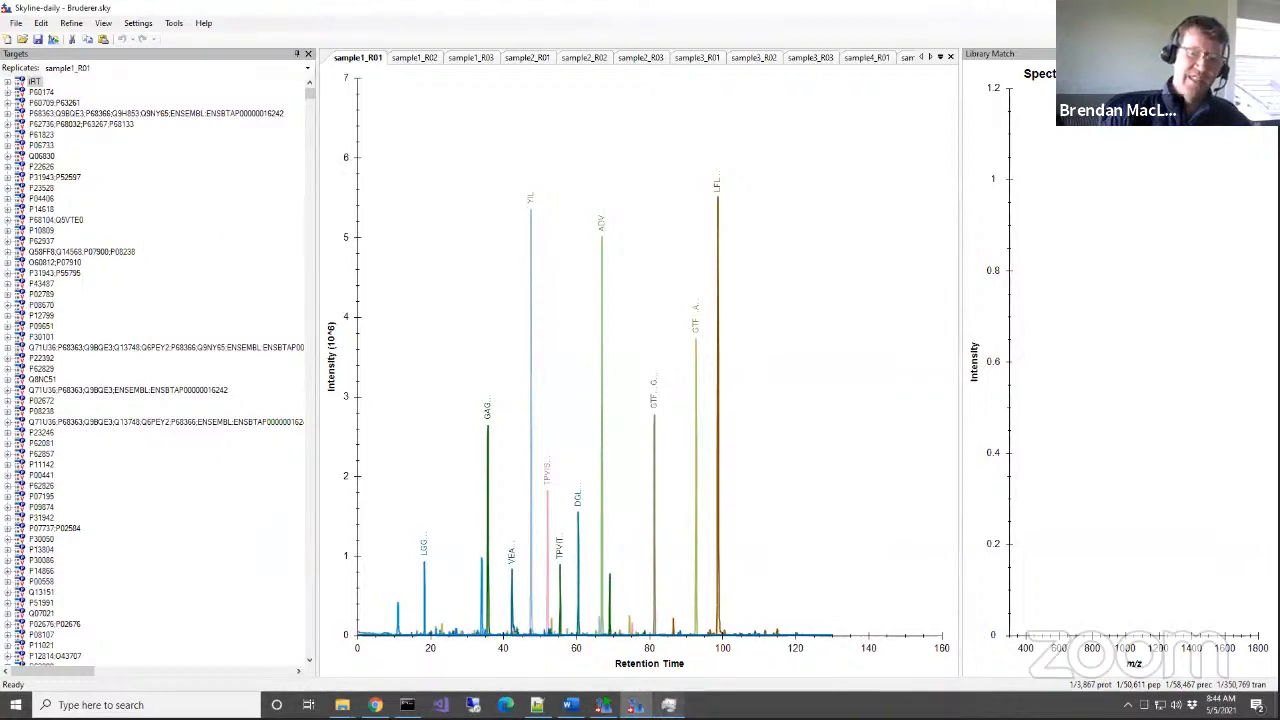
left_click(635, 705)
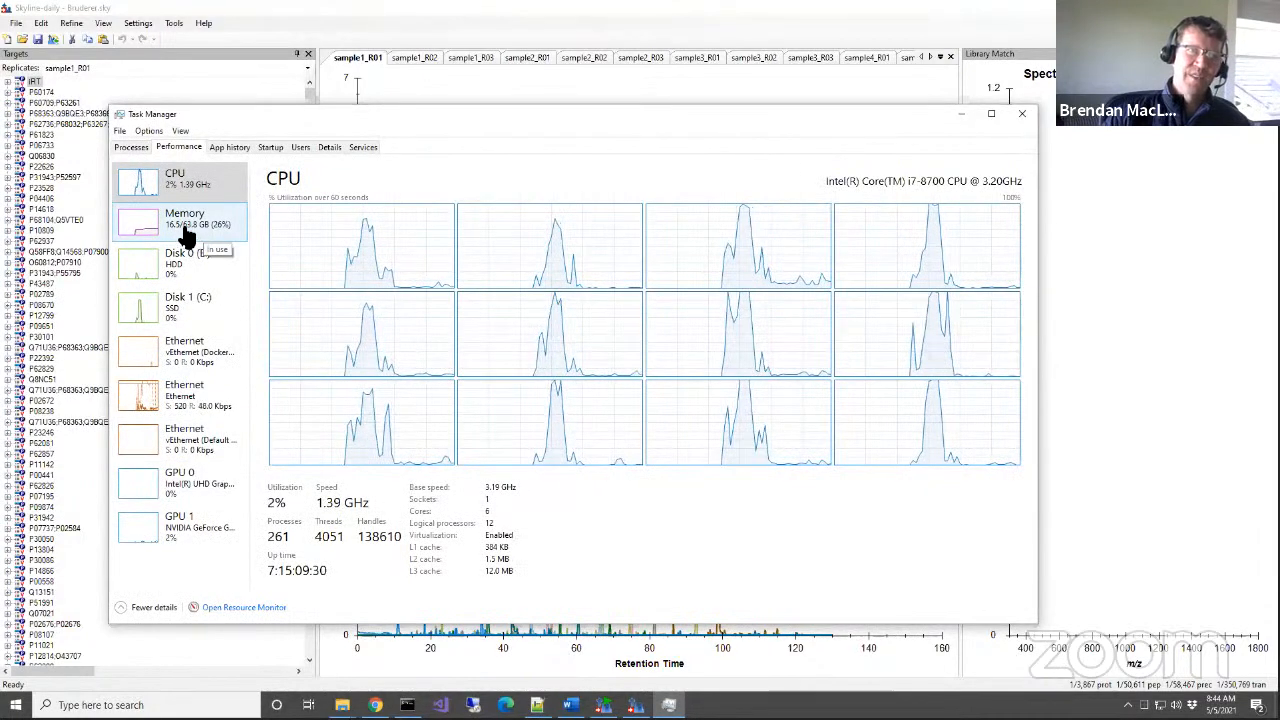
left_click(957, 115)
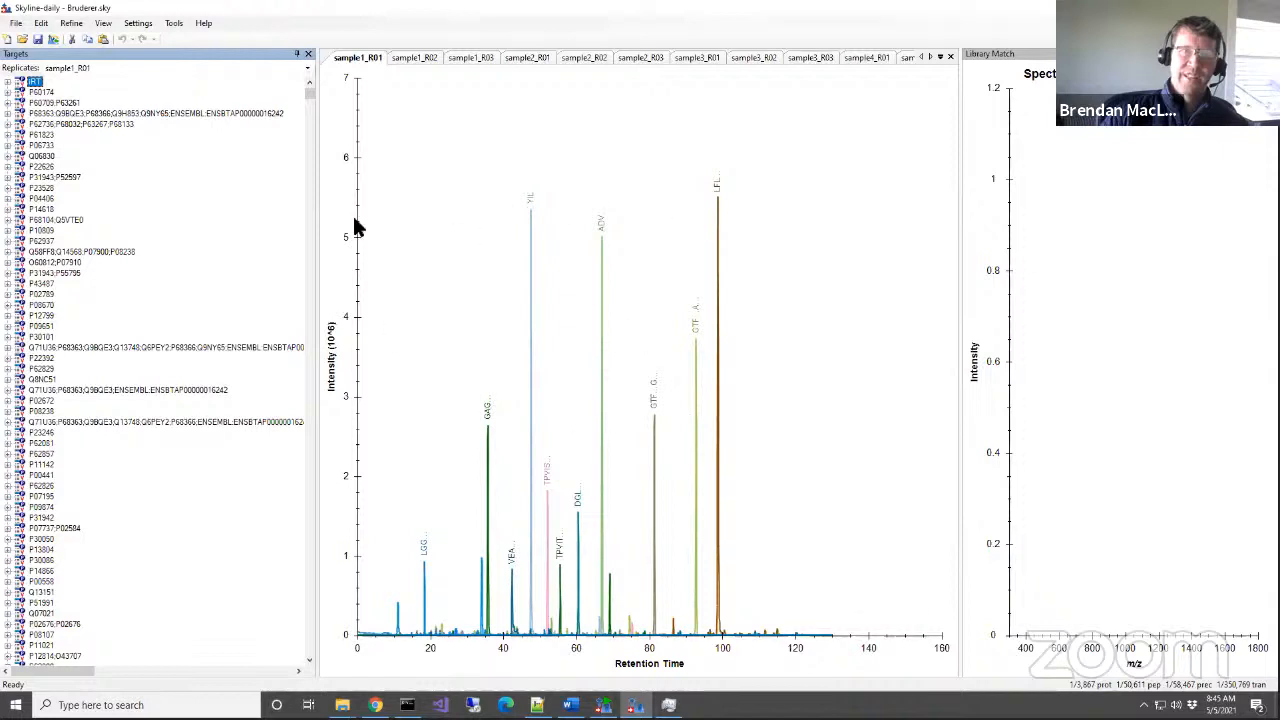
Examine the iRT peptide chromatograms replicate by replicate from sample1_R02 through sample3_R01.
left_click(415, 60)
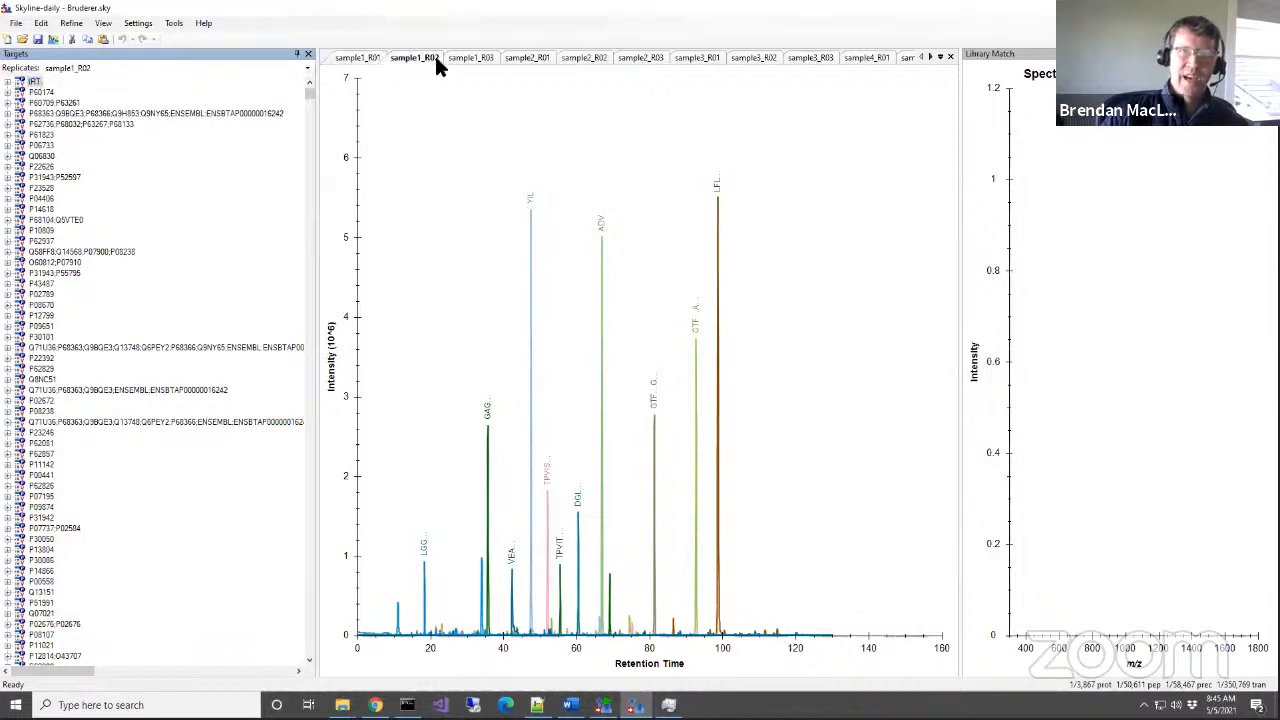
left_click(467, 58)
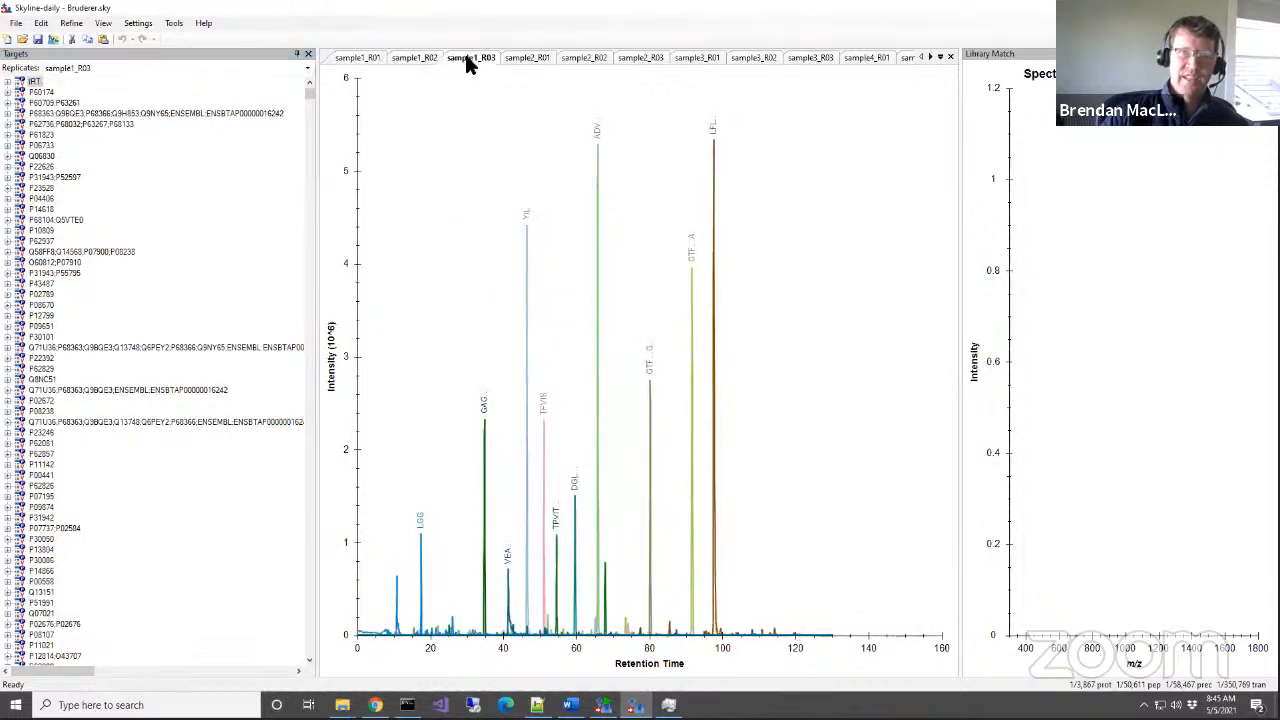
key("ctrl+Down")
key("ctrl+Down")
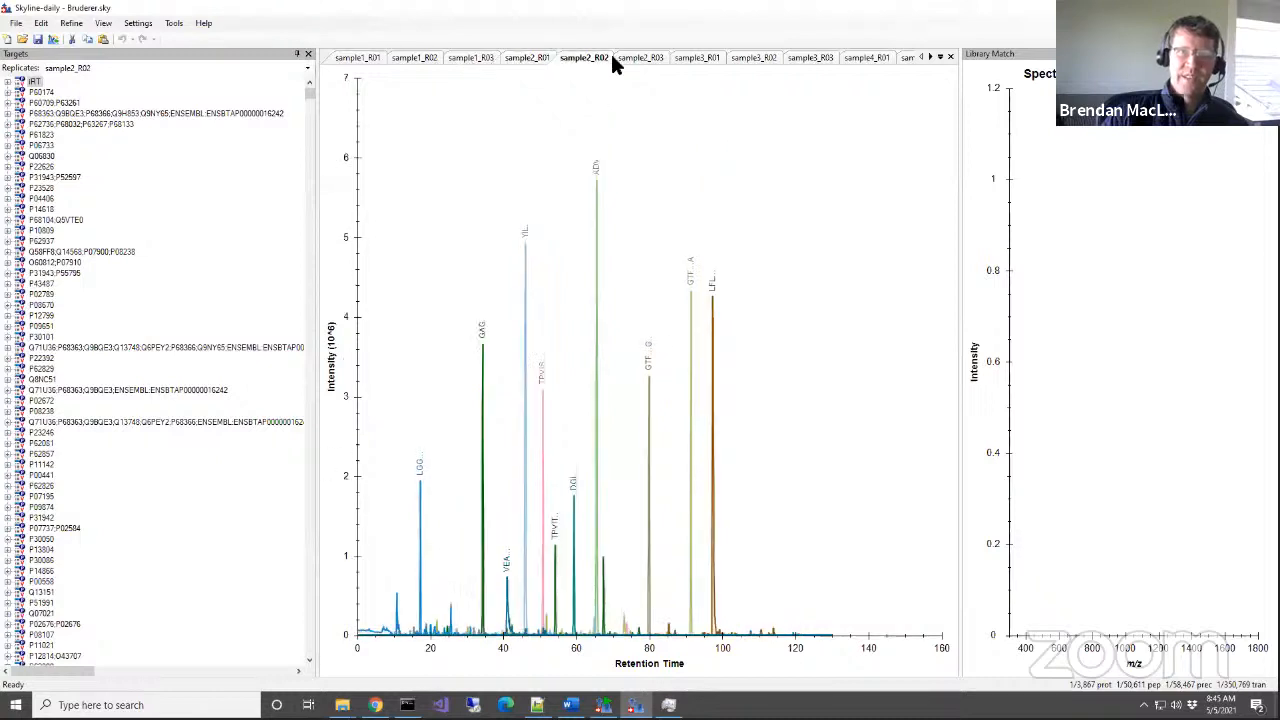
left_click(648, 58)
left_click(695, 57)
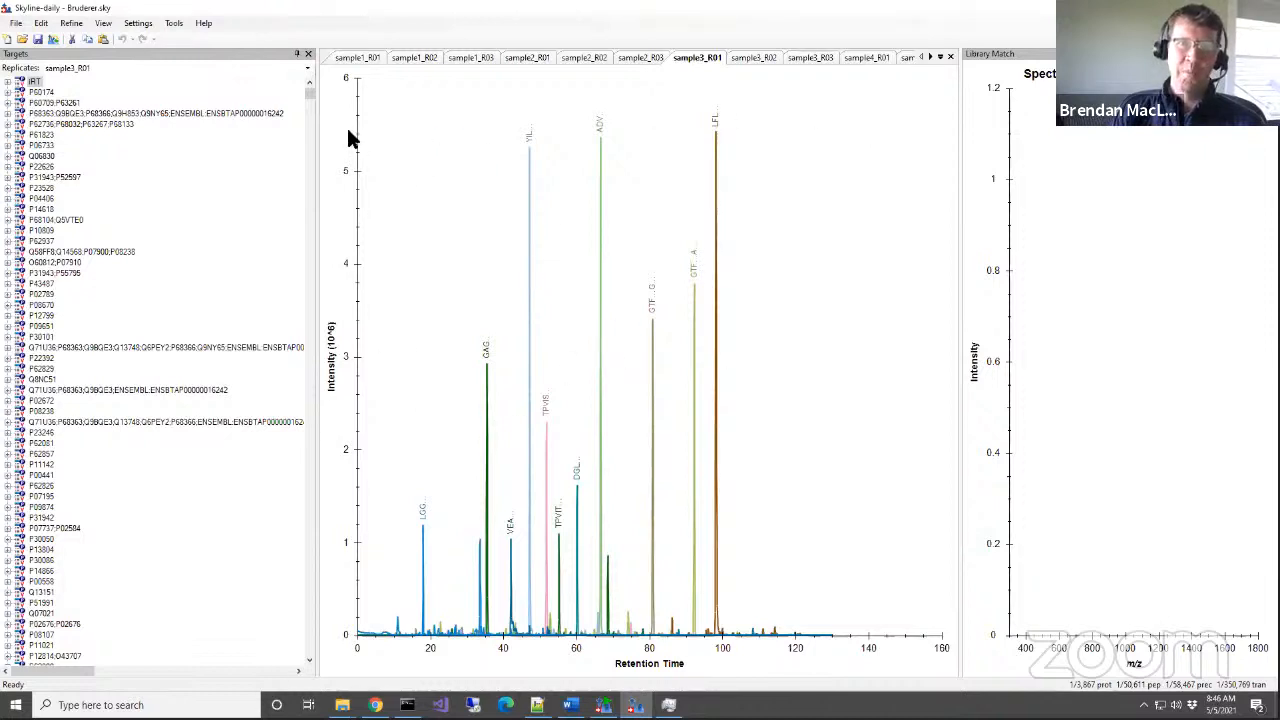
Return to sample1_R01 and compare the iRT retention times again across the replicates up to sample3_R01.
key("ctrl+Up")
key("ctrl+Up")
key("ctrl+Up")
key("ctrl+Up")
key("ctrl+Up")
left_click(360, 60)
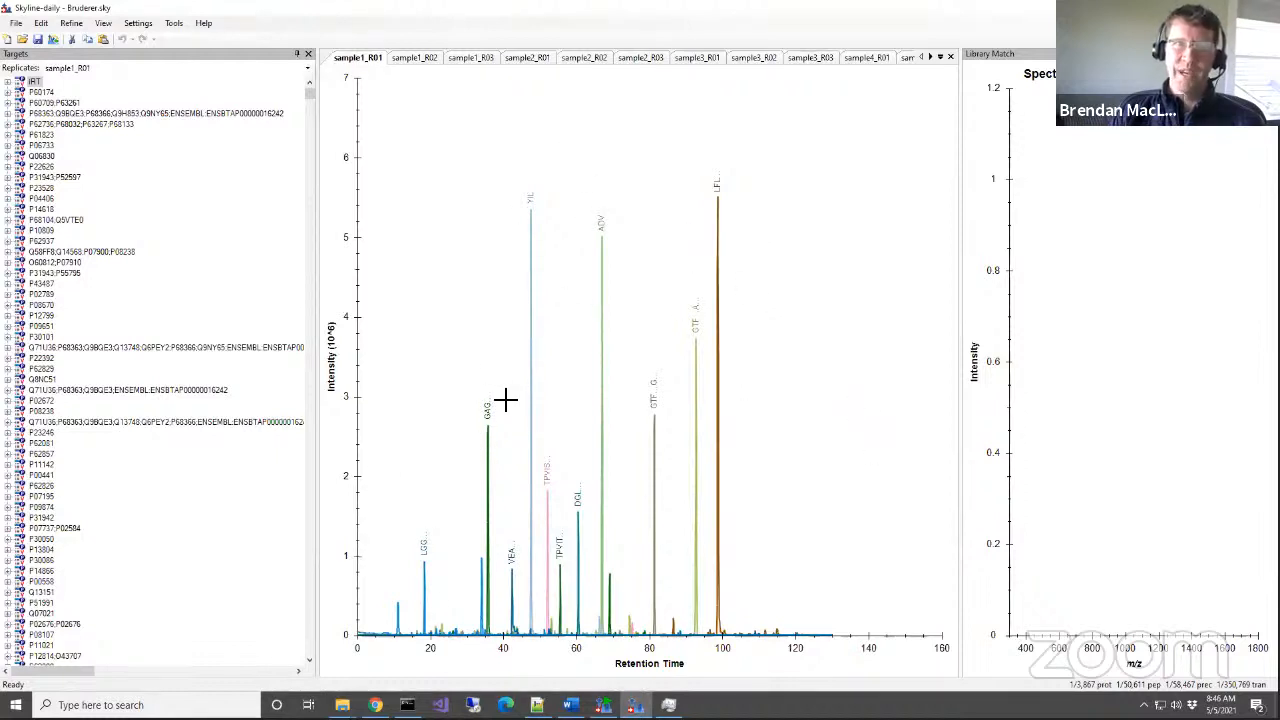
left_click(412, 58)
left_click(468, 57)
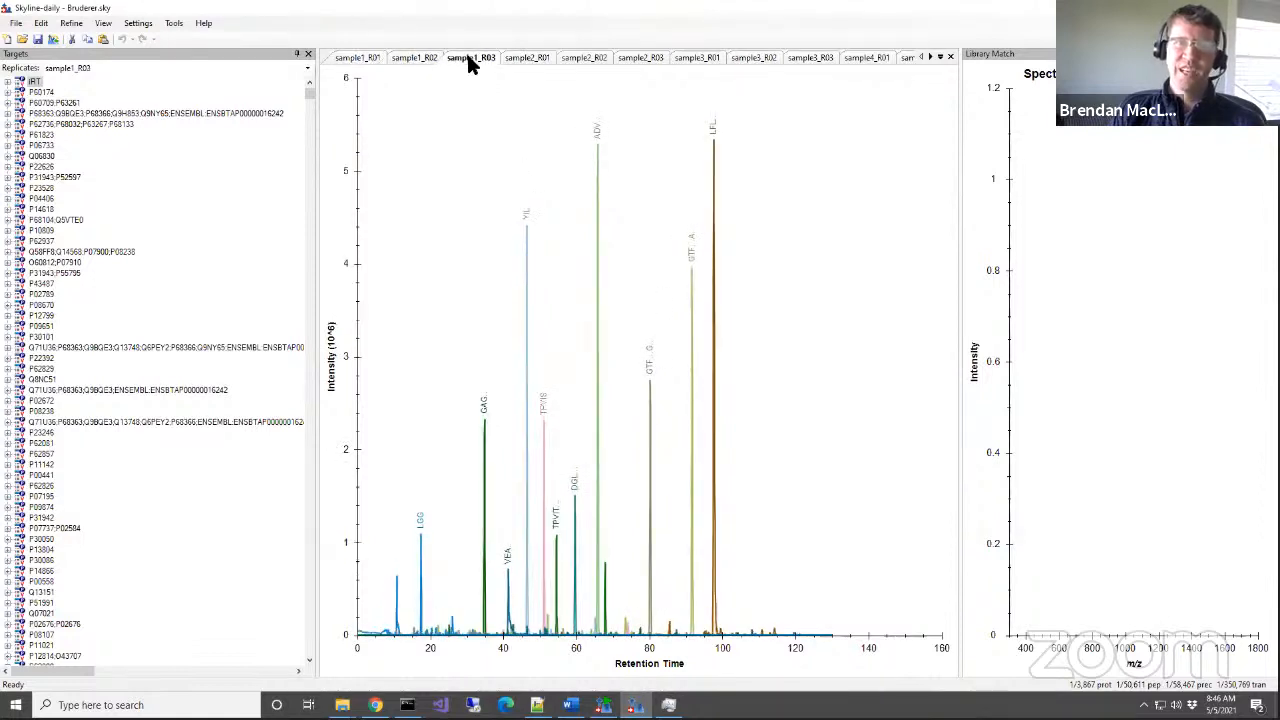
left_click(518, 58)
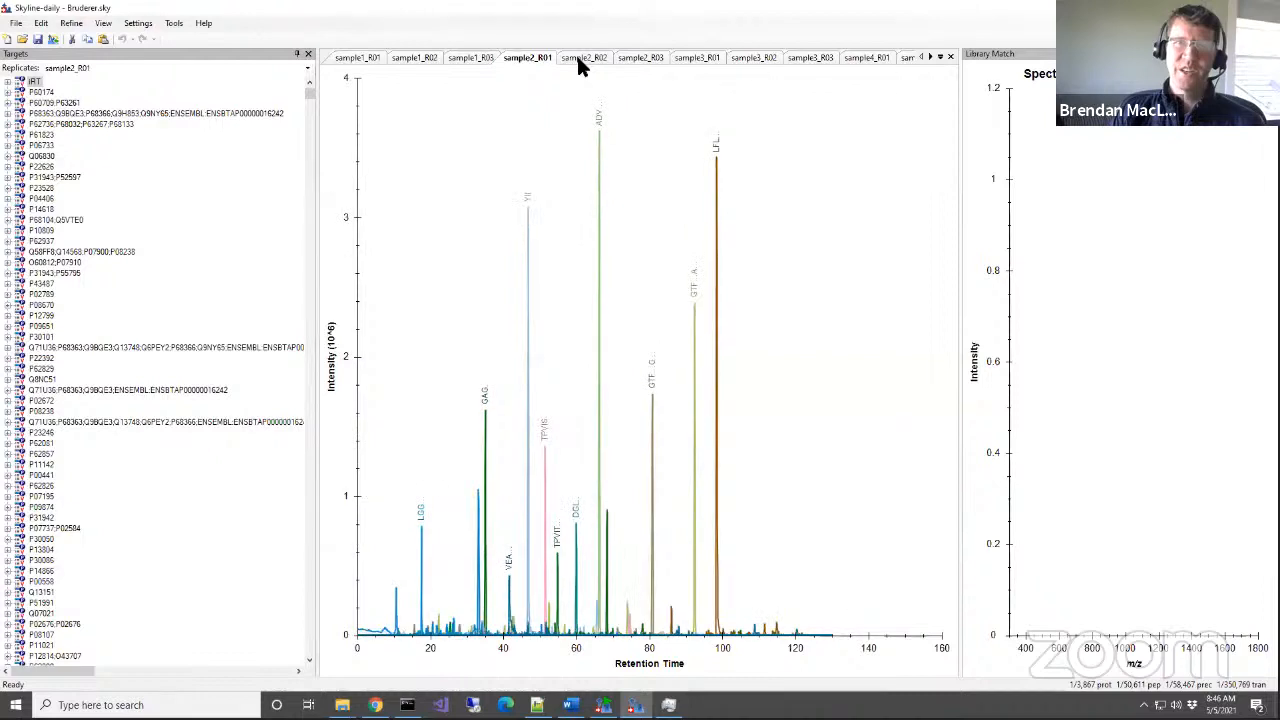
left_click(579, 63)
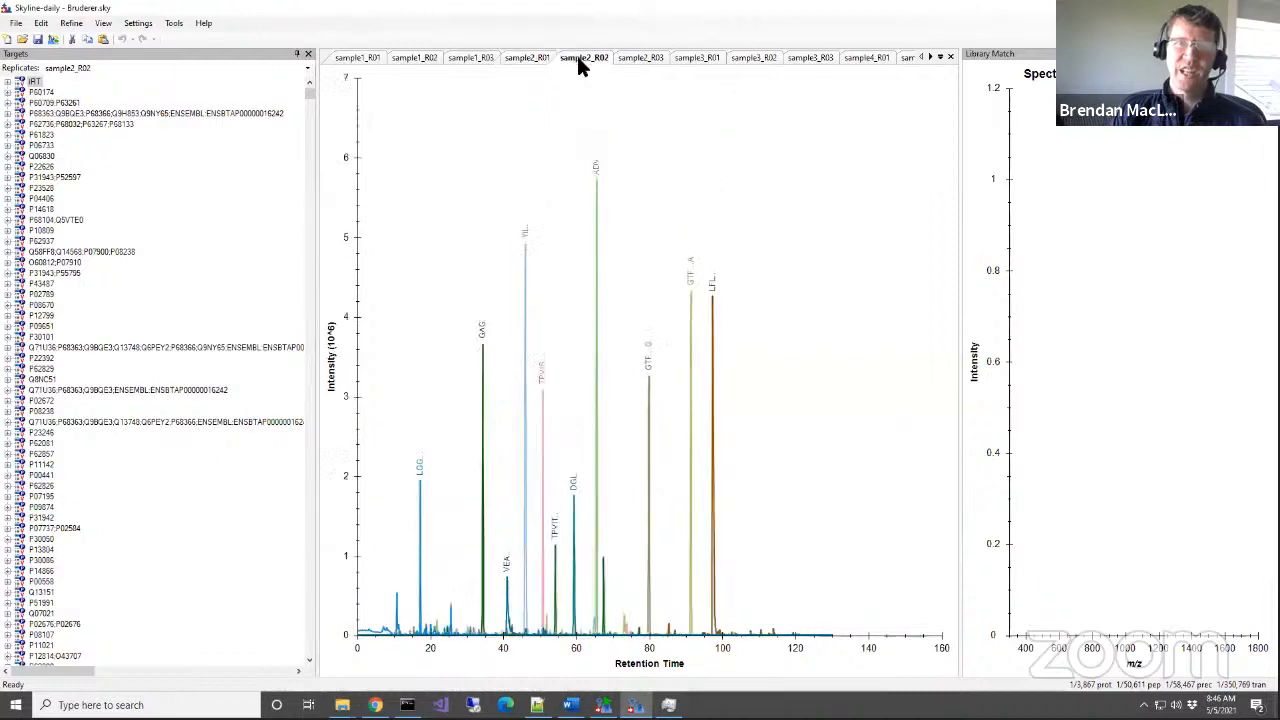
left_click(646, 58)
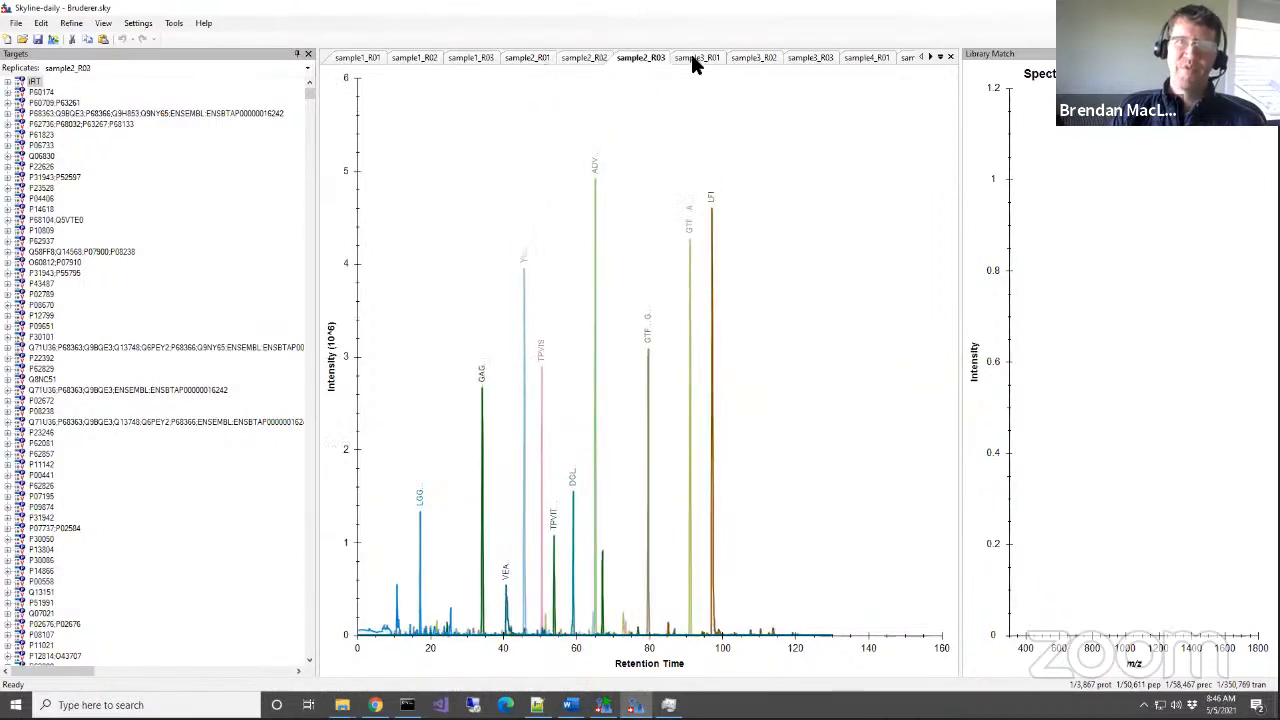
left_click(690, 57)
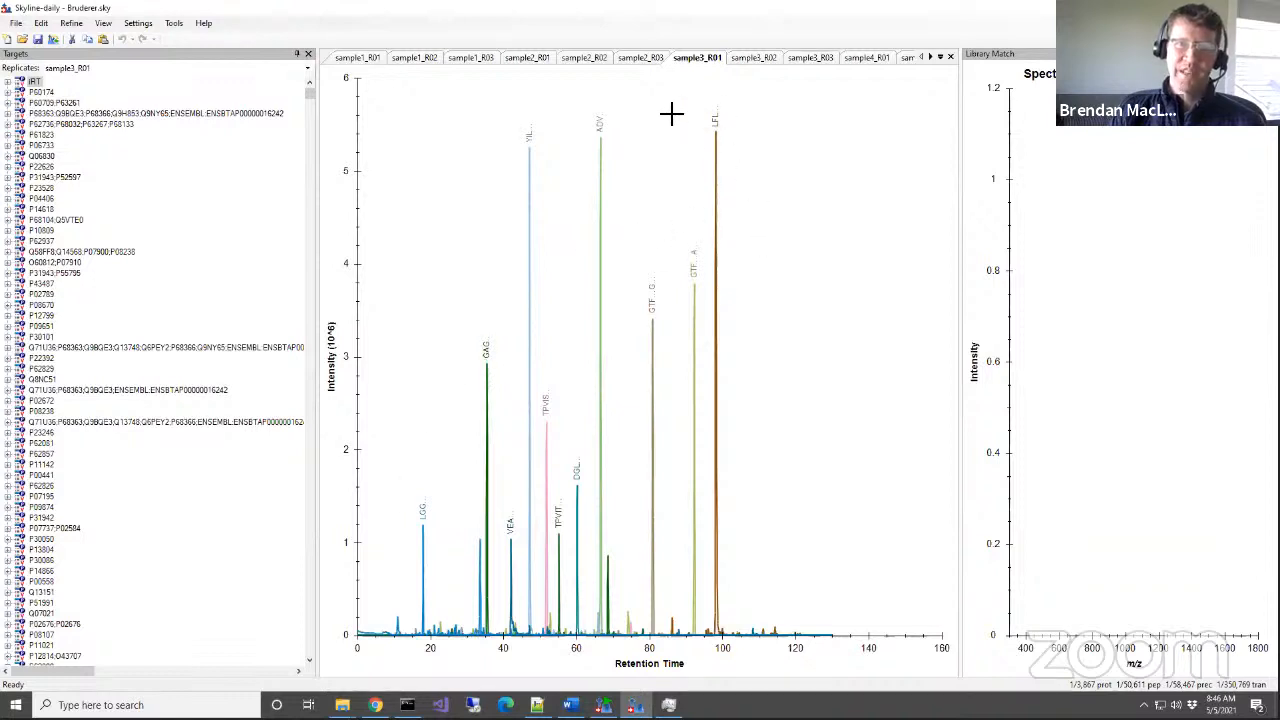
Examine the chromatograms of proteins P60174 and P60709;P63261, comparing the latter across replicates sample1_R03 to sample3_R01.
left_click(41, 92)
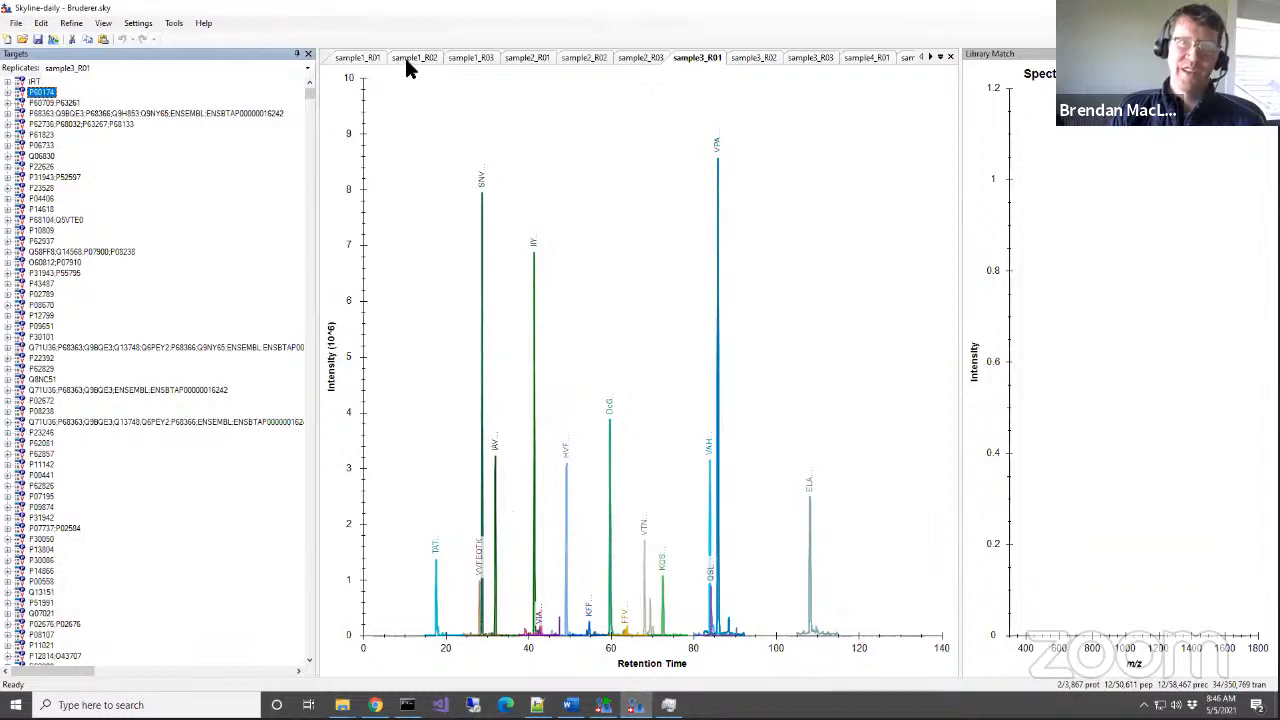
left_click(47, 103)
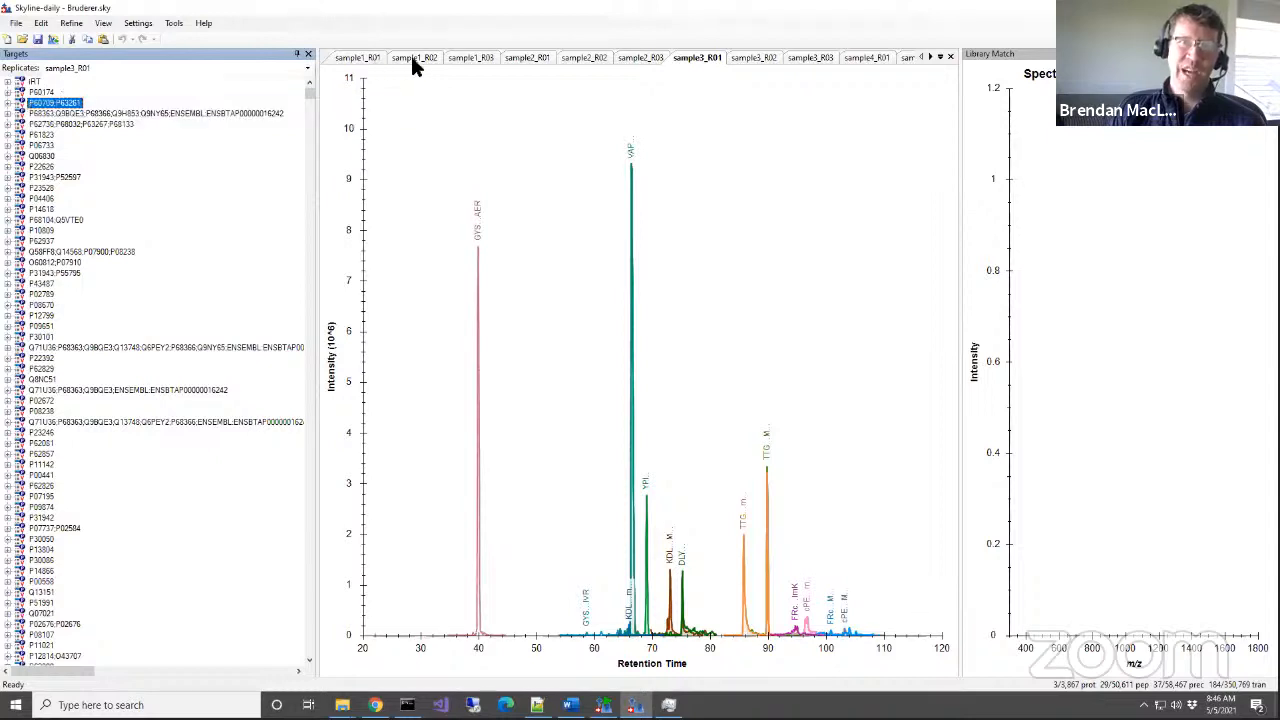
left_click(470, 58)
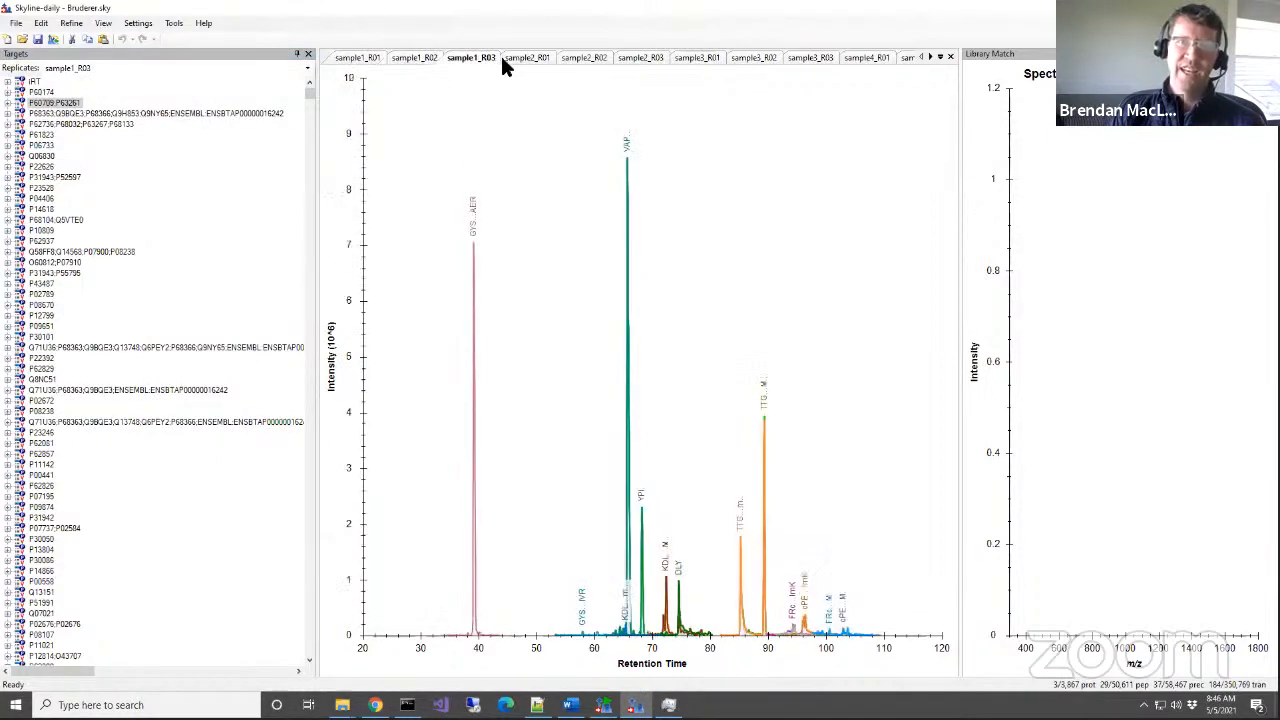
left_click(536, 58)
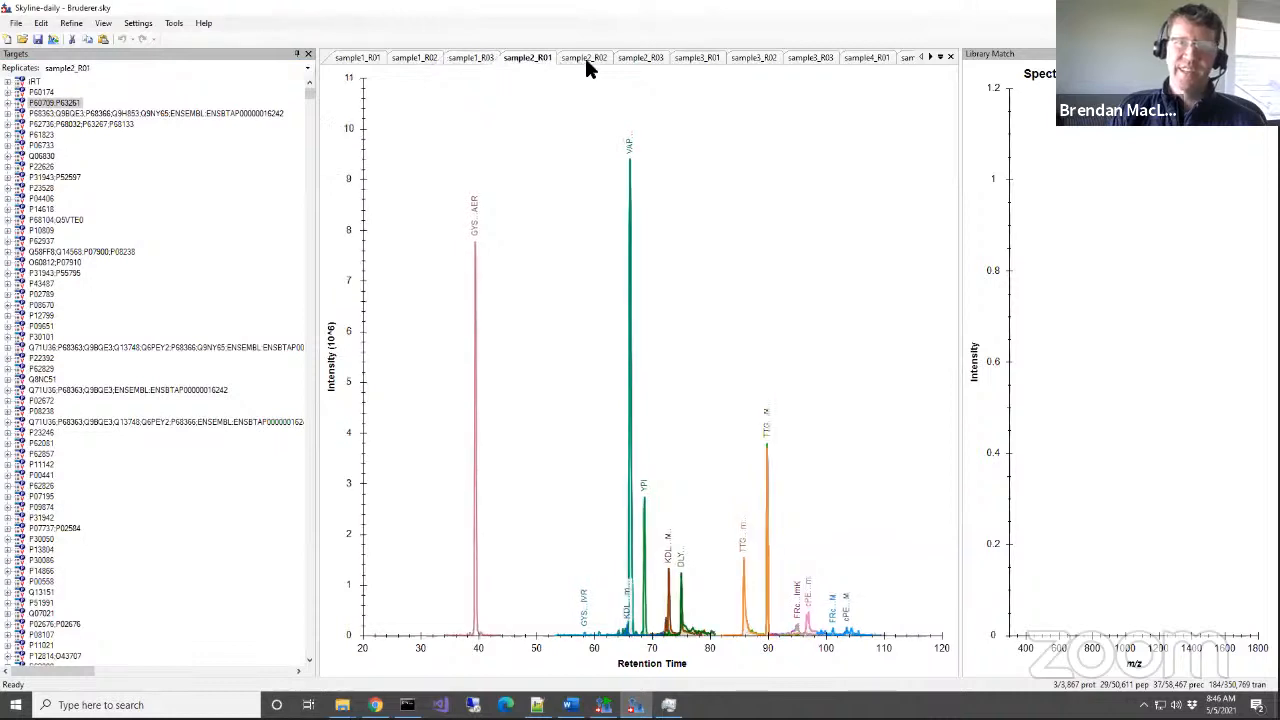
left_click(627, 60)
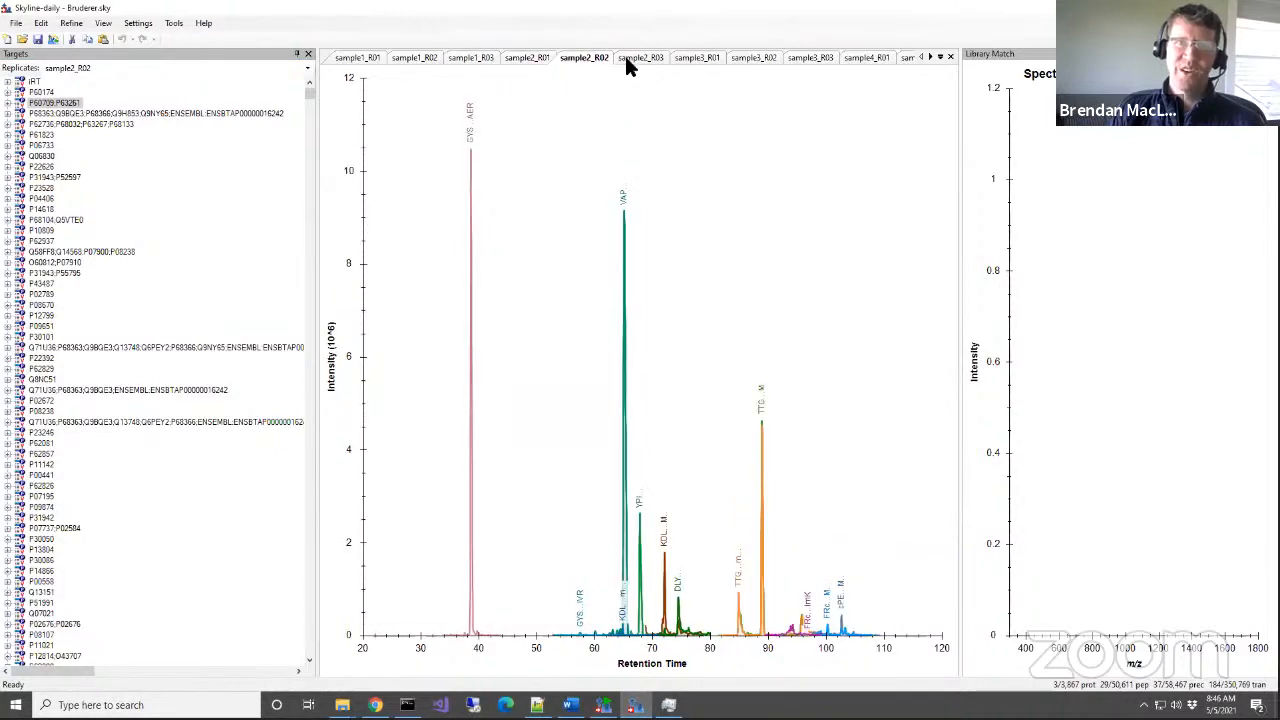
left_click(678, 60)
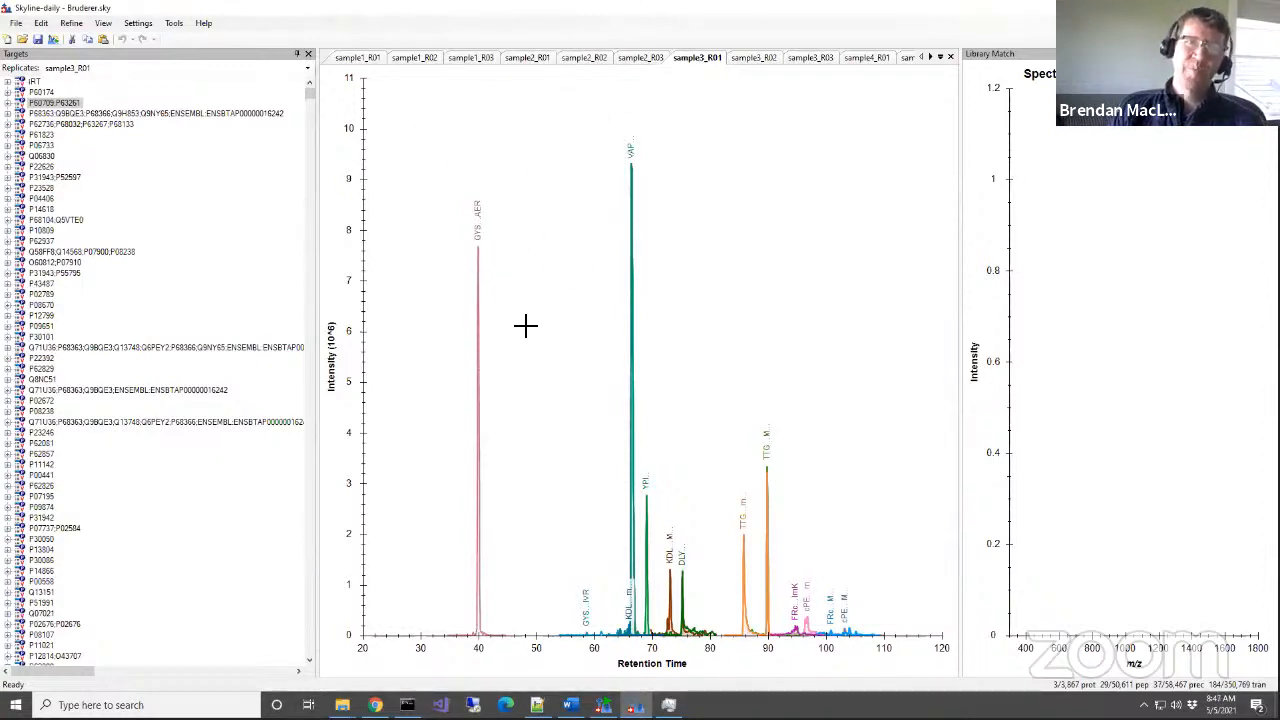
Arrange all replicate chromatogram graphs in a tiled layout.
left_click(104, 23)
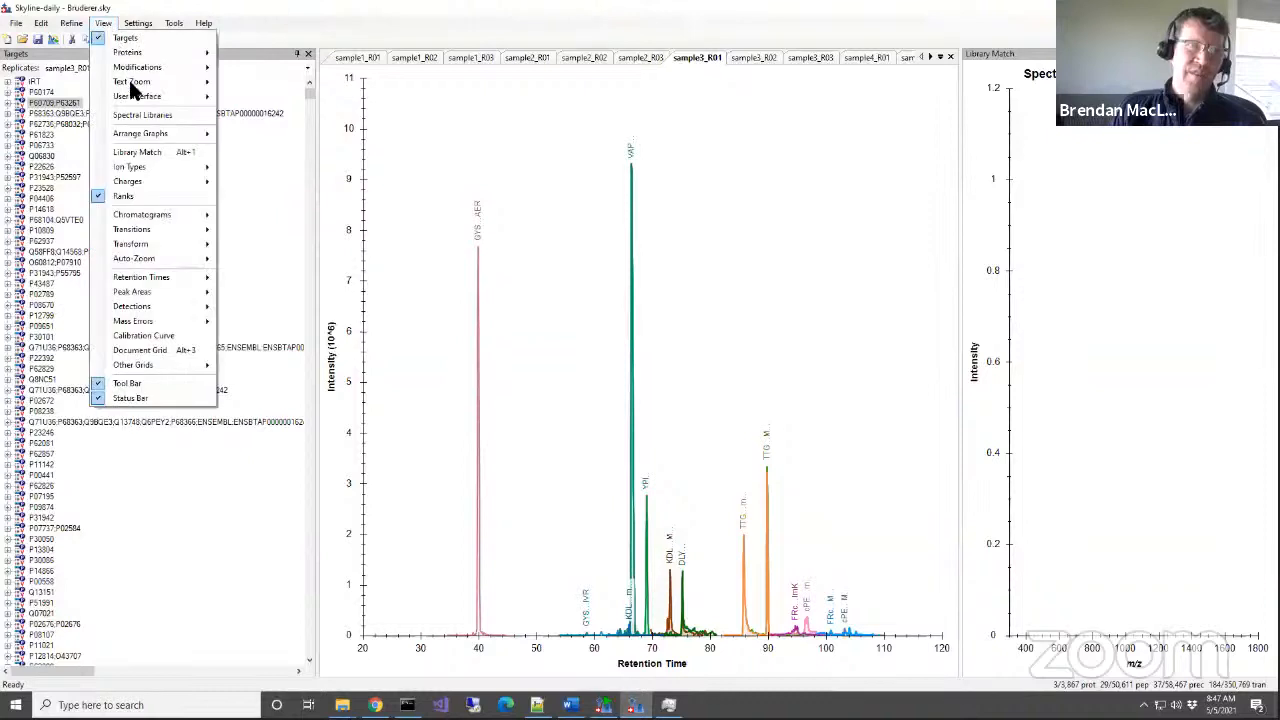
mouse_move(192, 133)
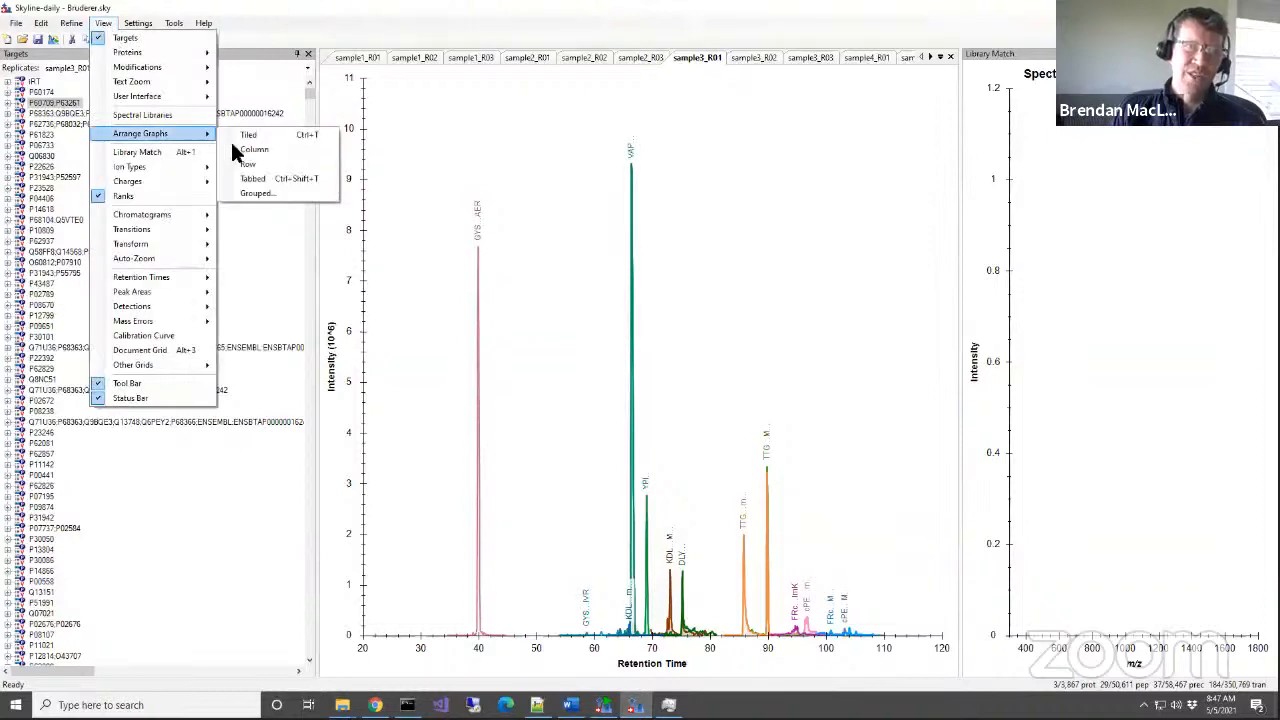
left_click(249, 136)
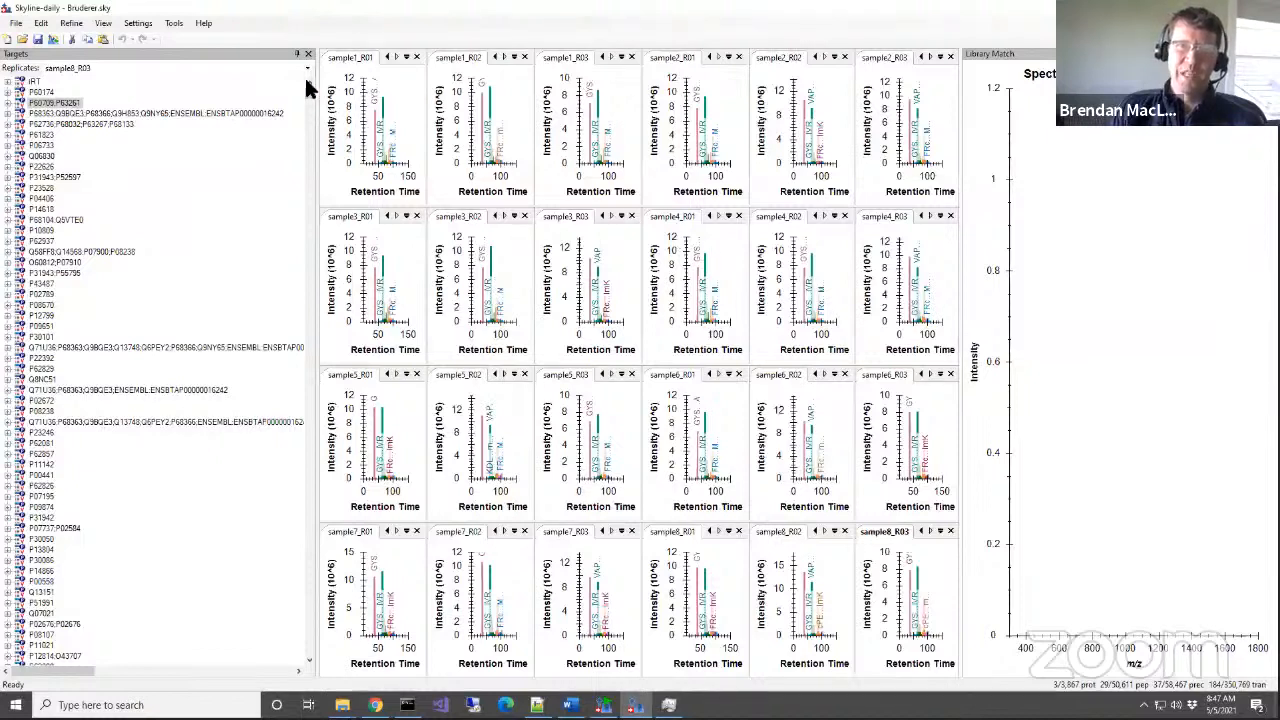
Arrange the chromatogram graphs into 6 grouped panes, distributing graphs among groups with a Tiled display and Document sort order.
left_click(104, 26)
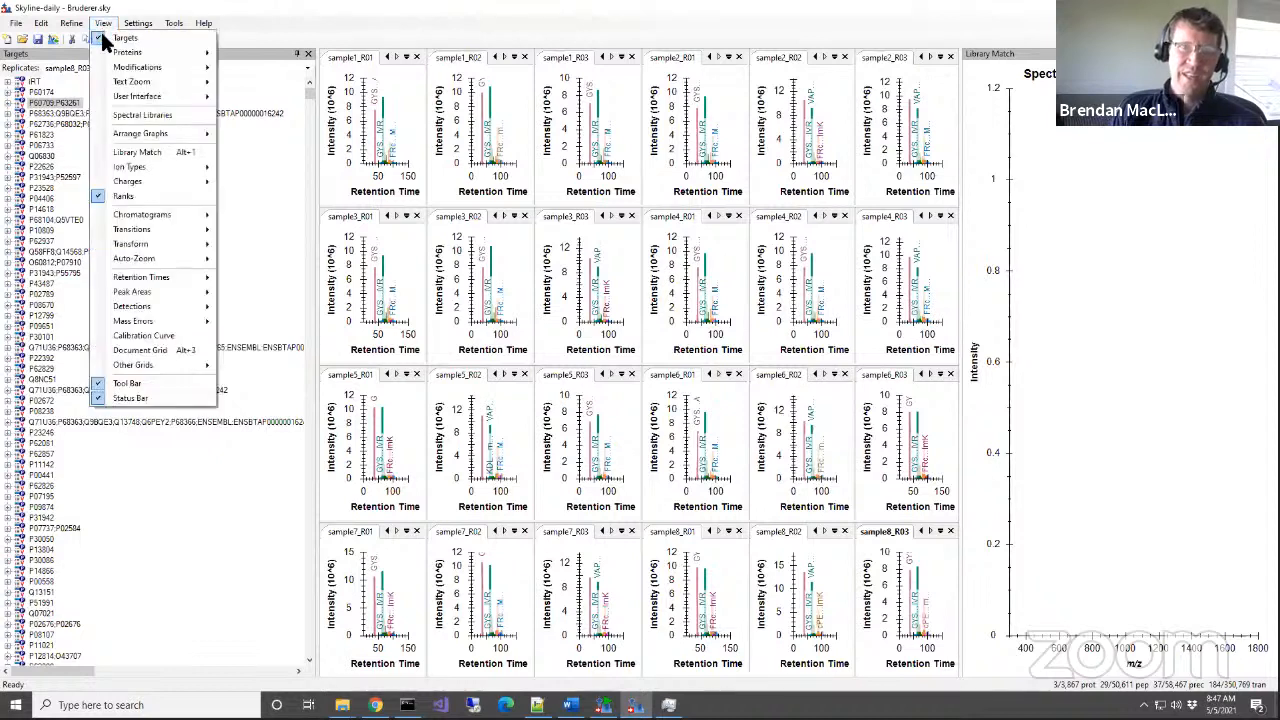
mouse_move(160, 136)
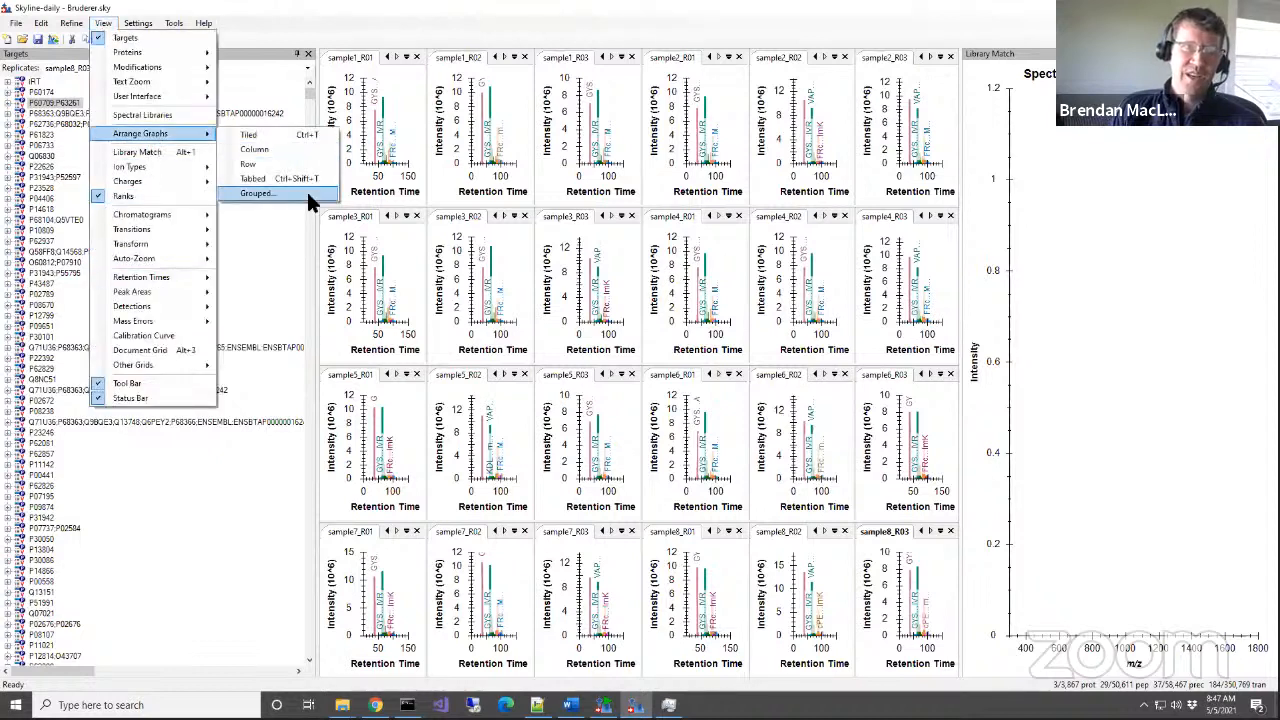
left_click(309, 197)
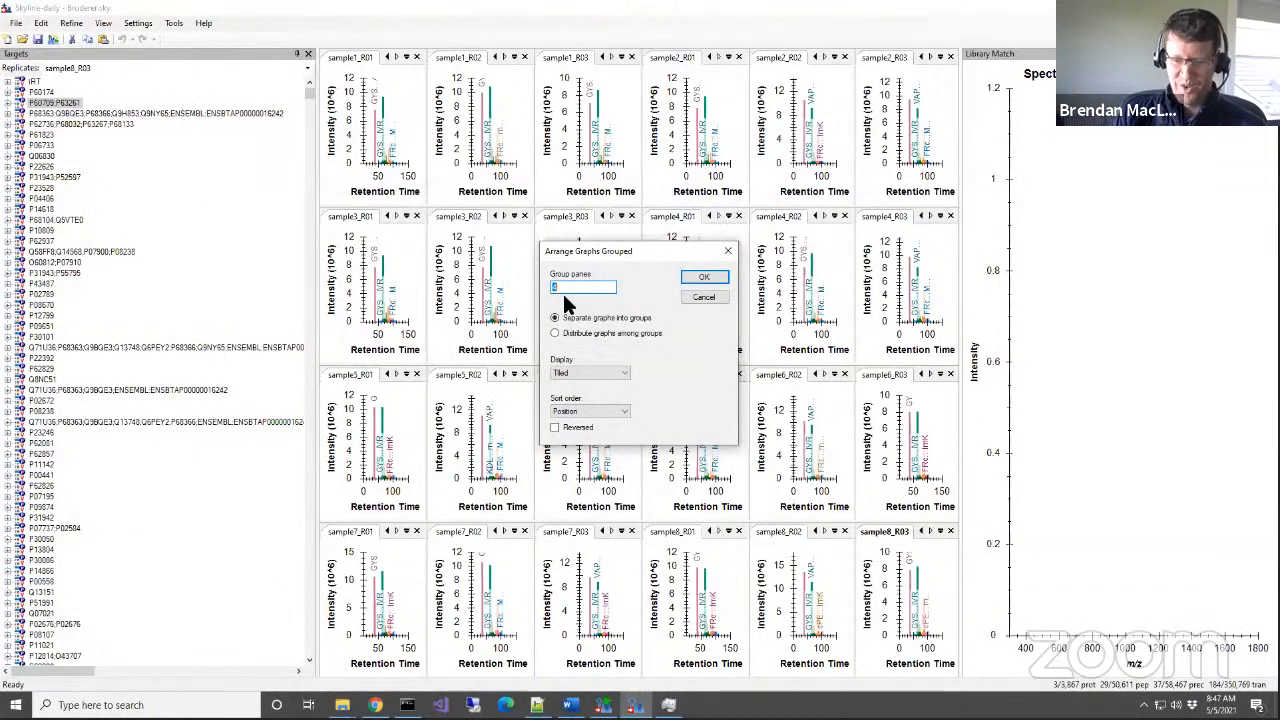
left_click(594, 412)
left_click(590, 433)
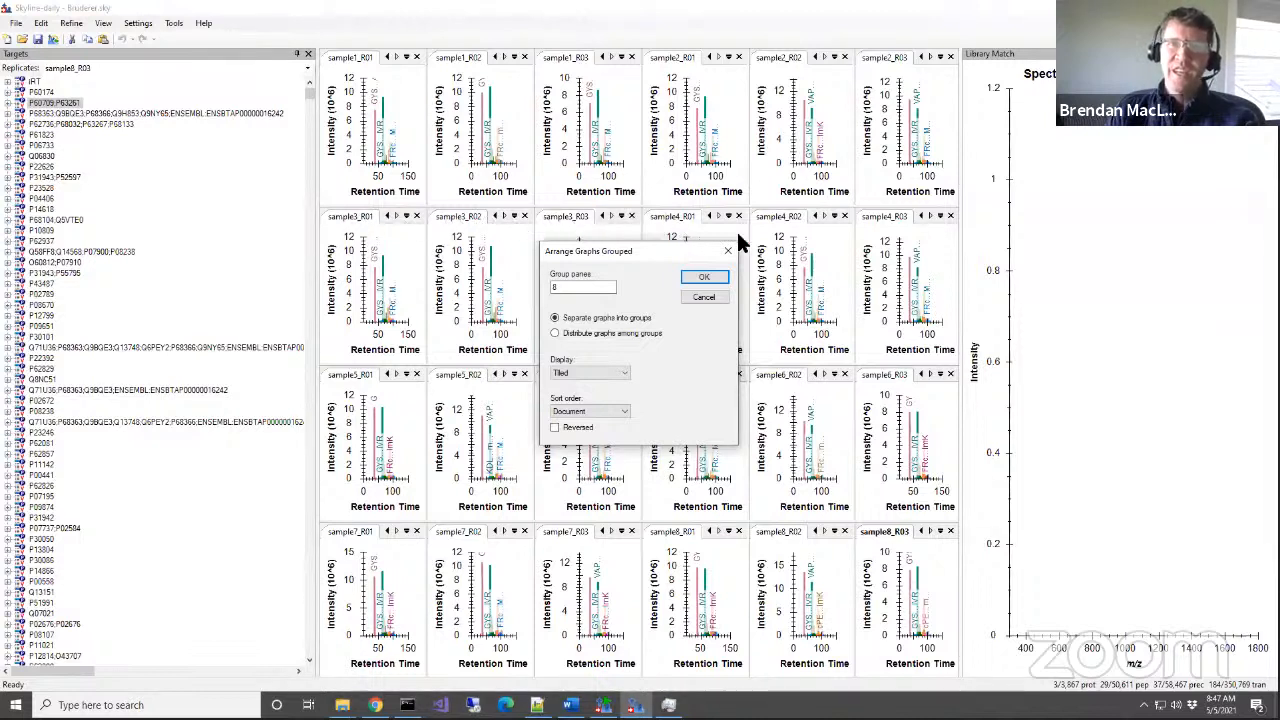
double_click(574, 287)
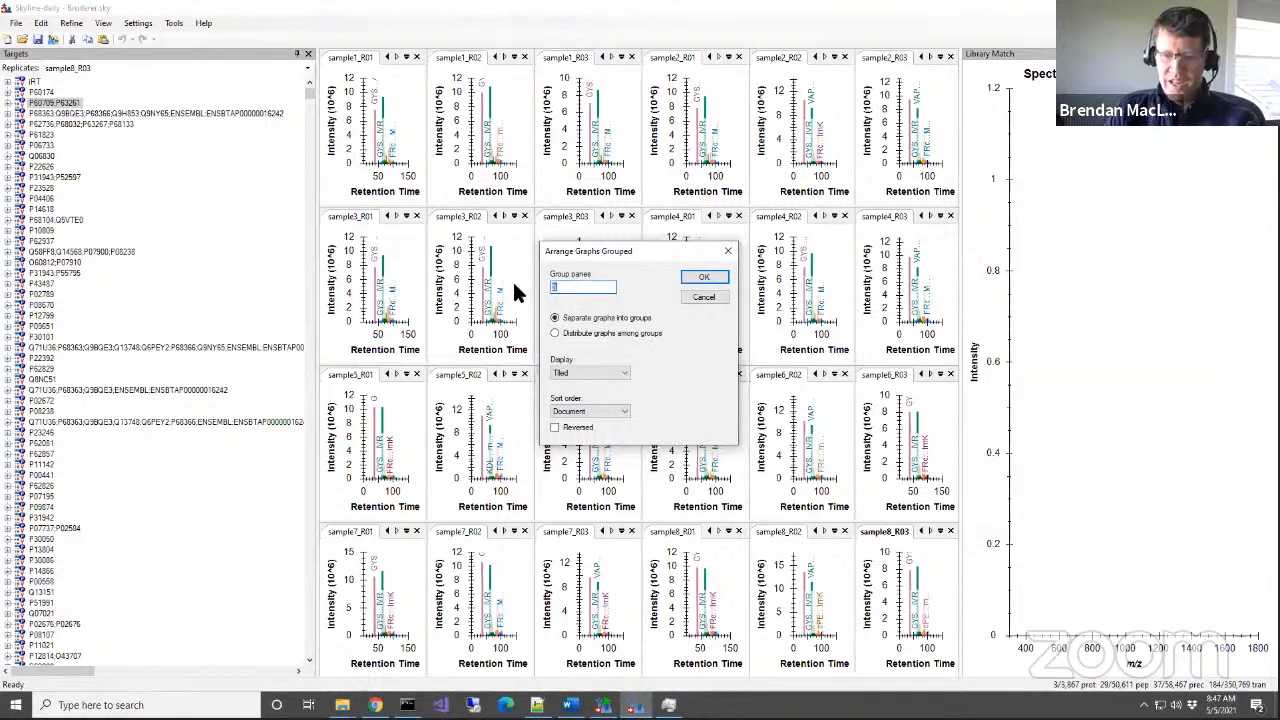
left_click(574, 371)
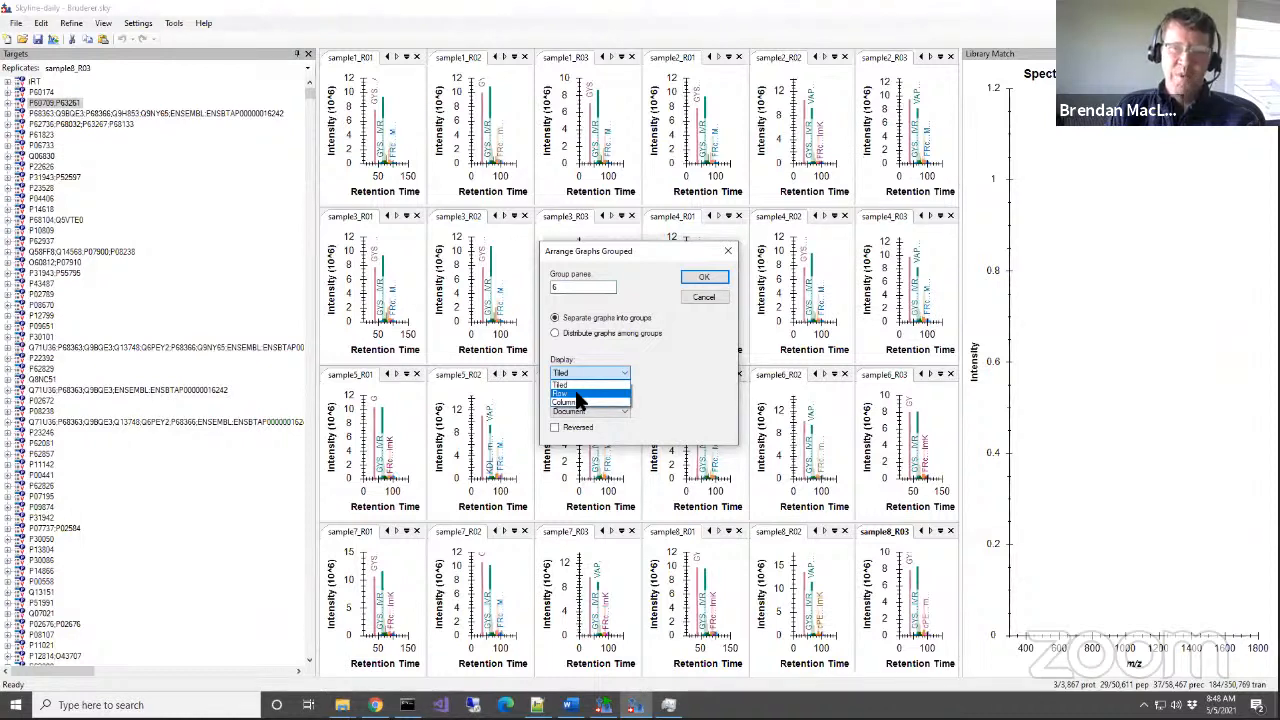
left_click(585, 380)
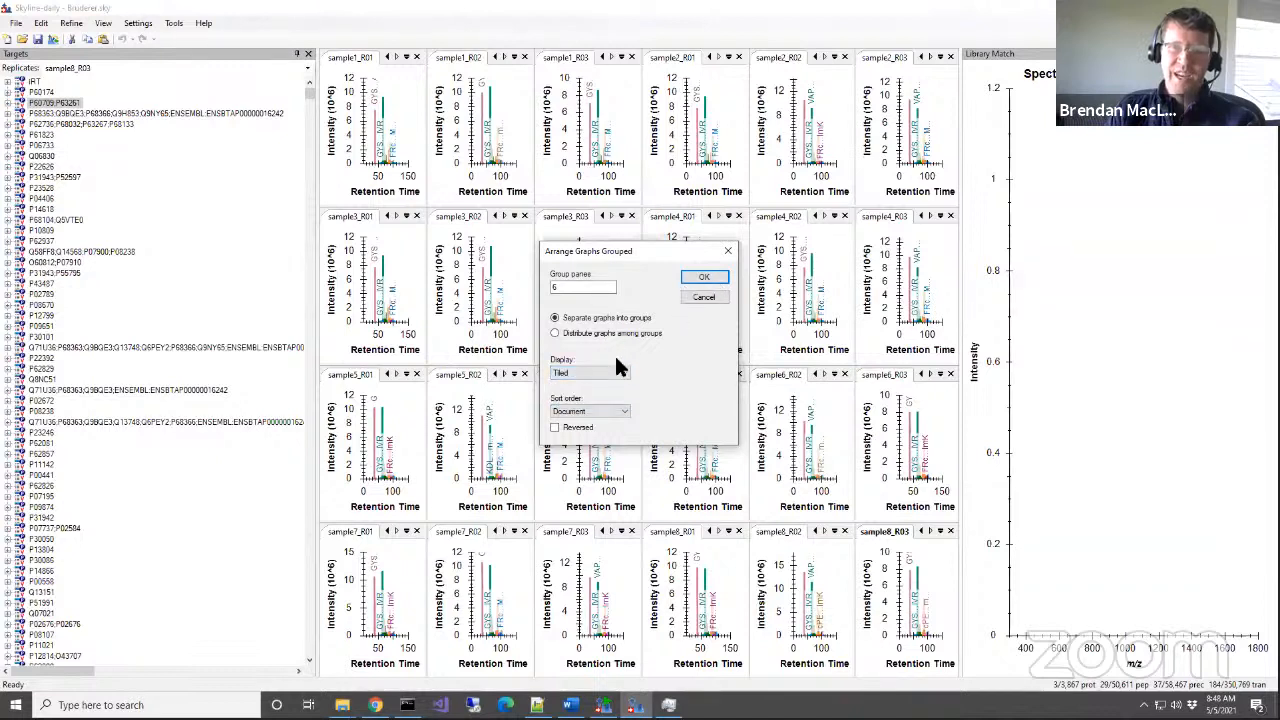
left_click(557, 338)
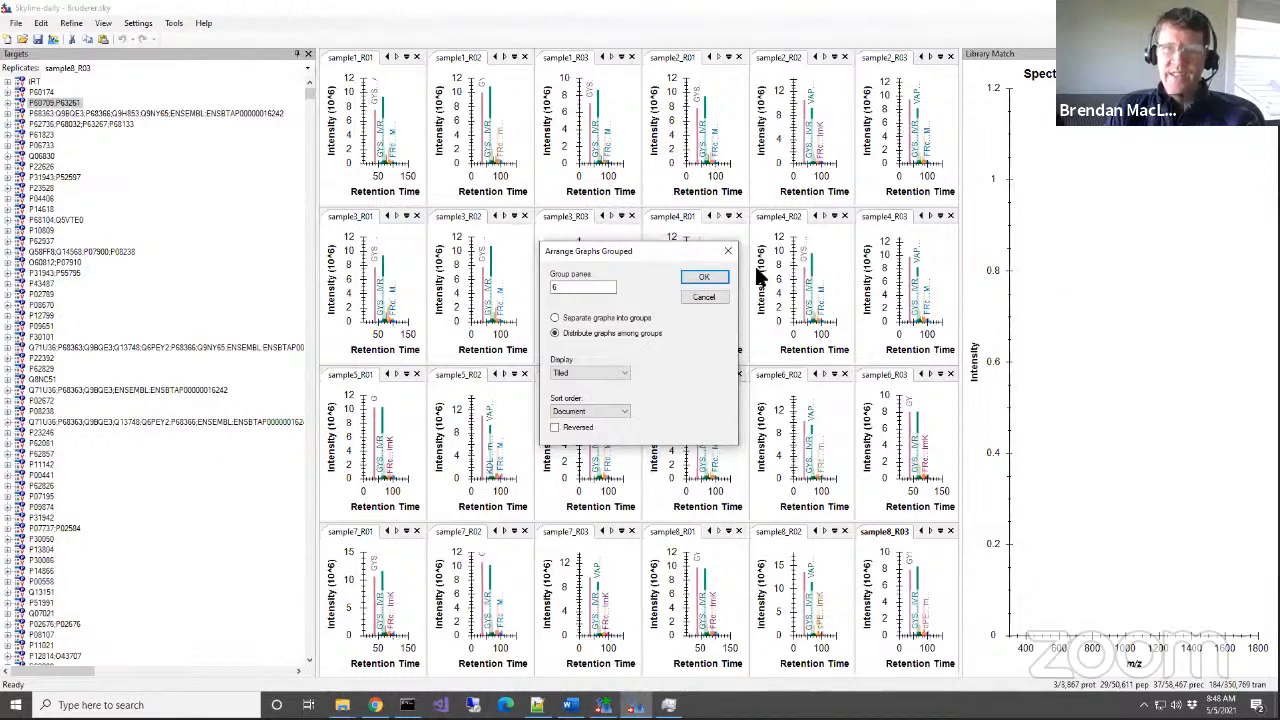
left_click(716, 279)
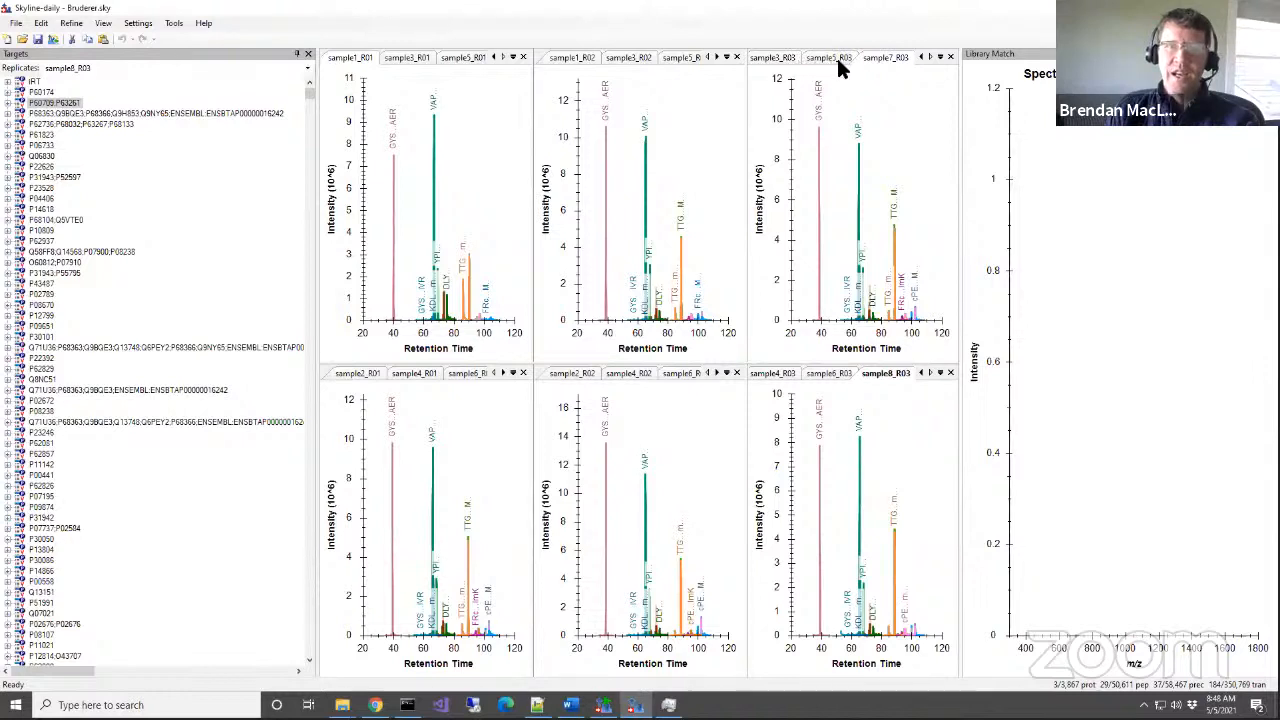
Bring the sample1 and sample2 replicates R01 to R03 to the front of their respective grouped panes.
left_click(921, 57)
left_click(777, 58)
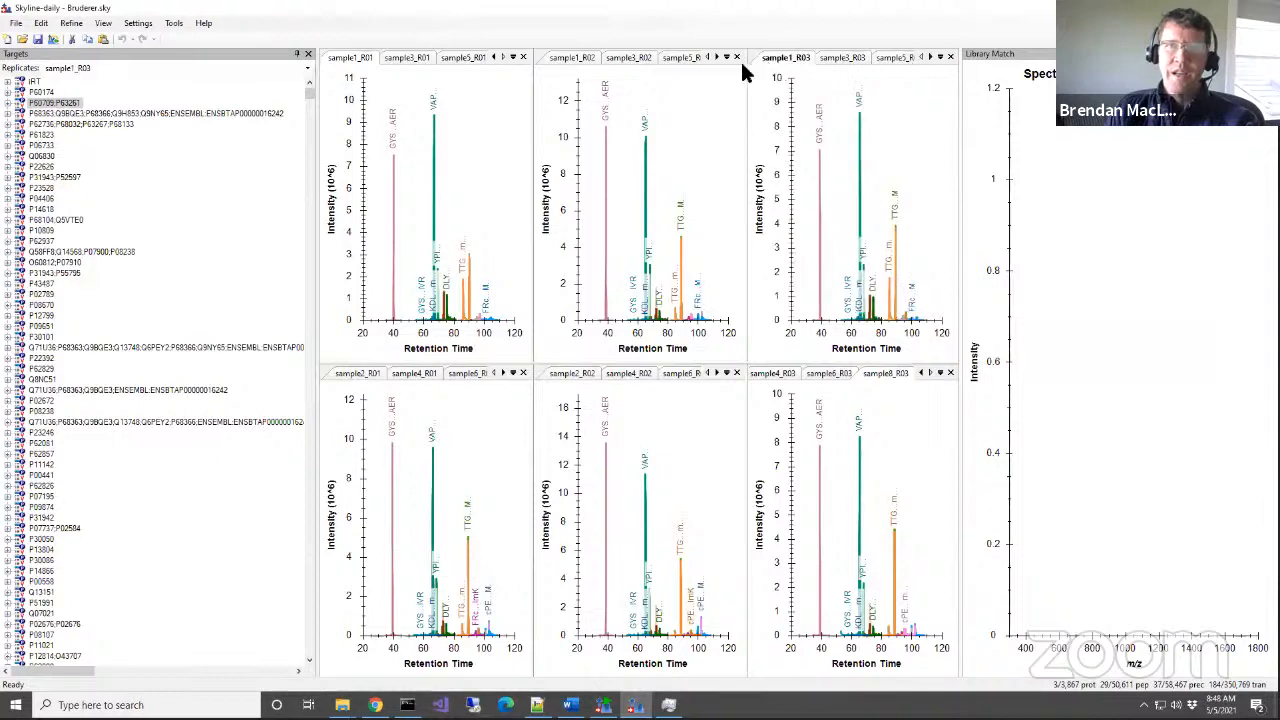
left_click(578, 58)
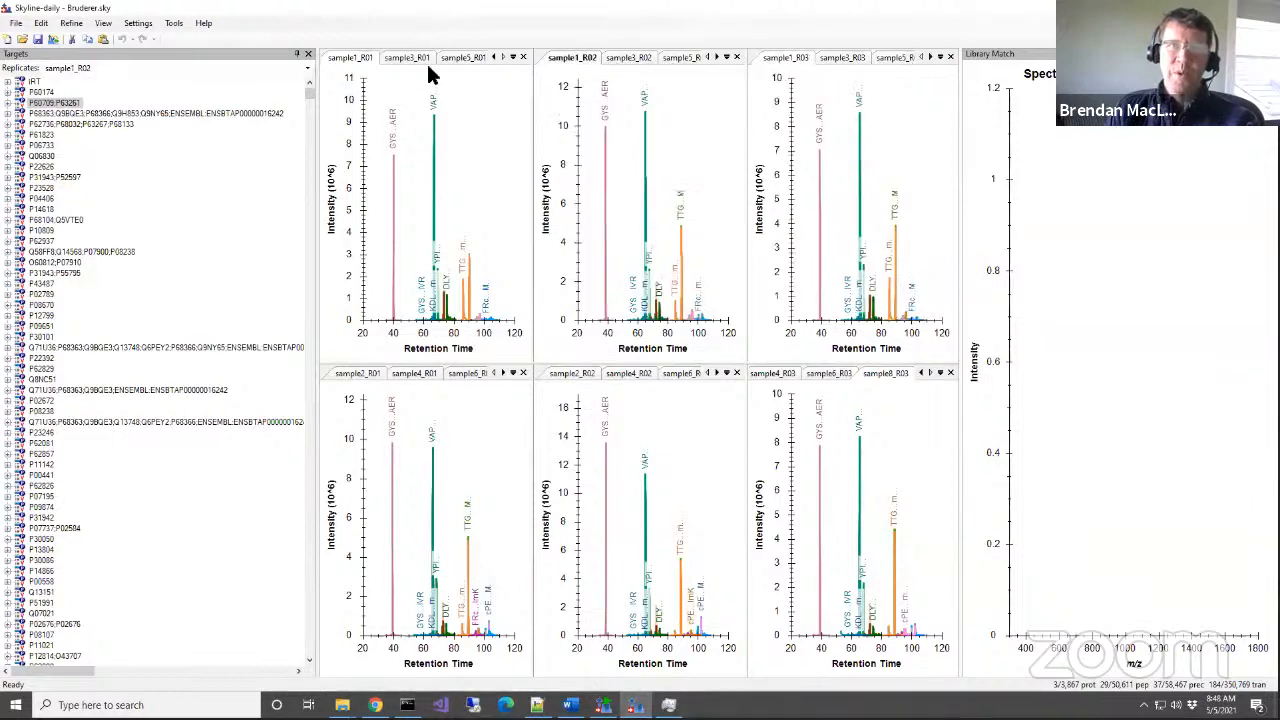
left_click(358, 374)
left_click(572, 375)
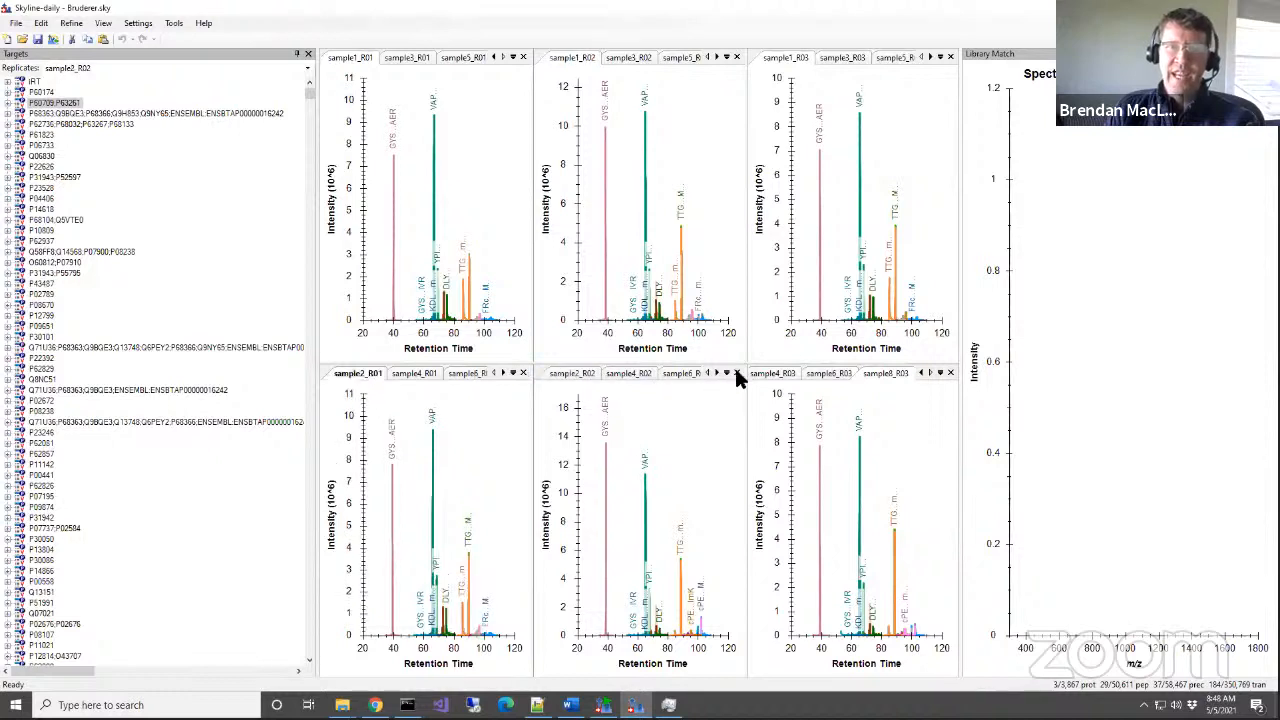
left_click(922, 373)
left_click(783, 374)
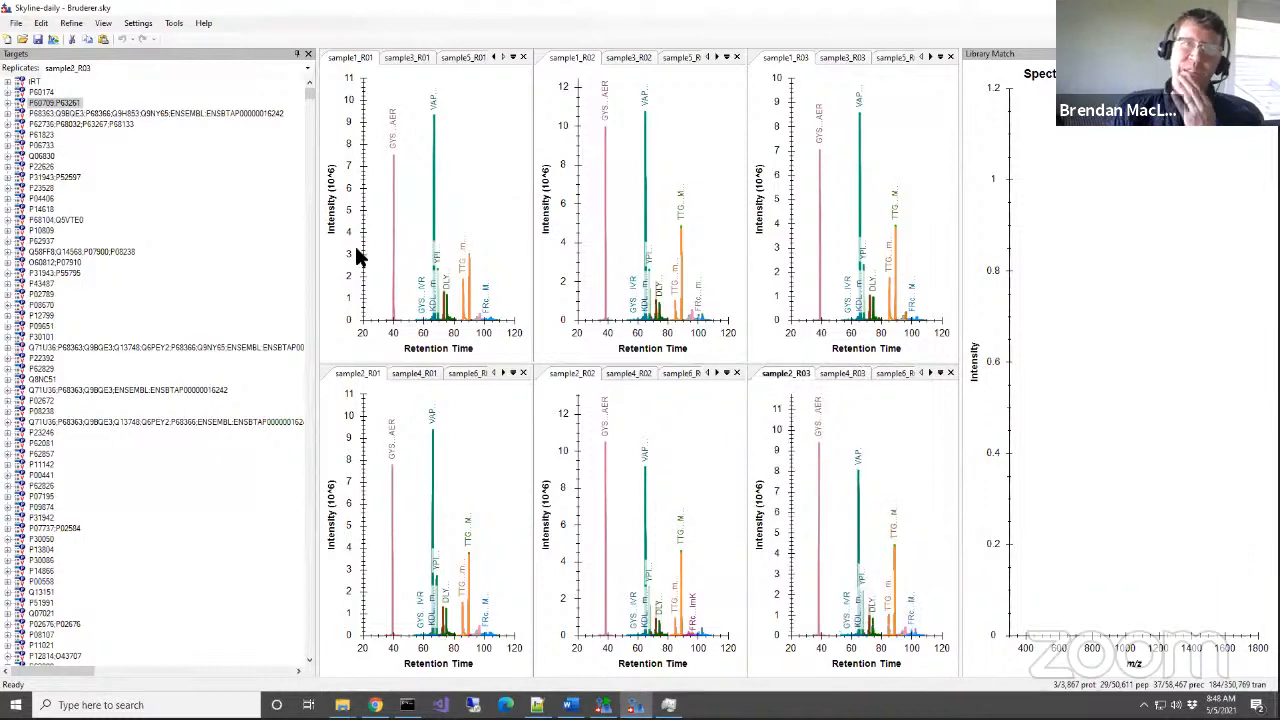
Step through the replicates from sample2_R03 to sample4_R03 to compare their chromatograms in the grouped panes.
left_click(119, 67)
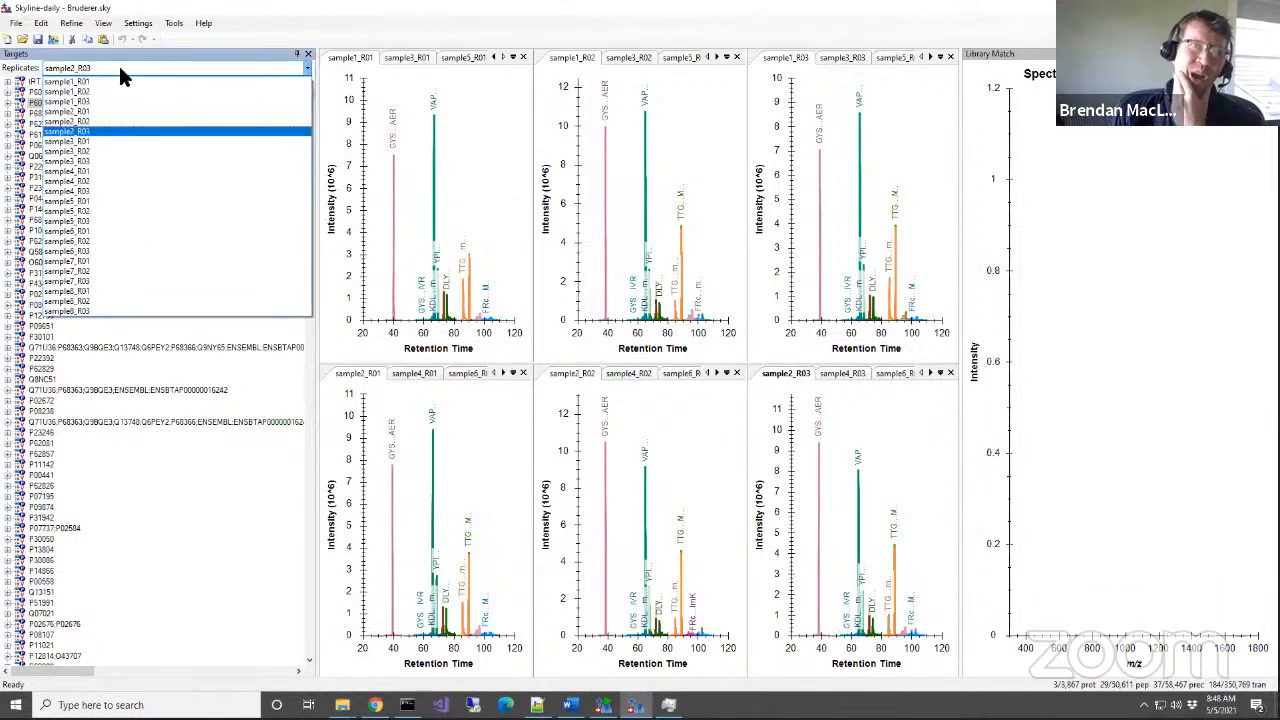
left_click(118, 131)
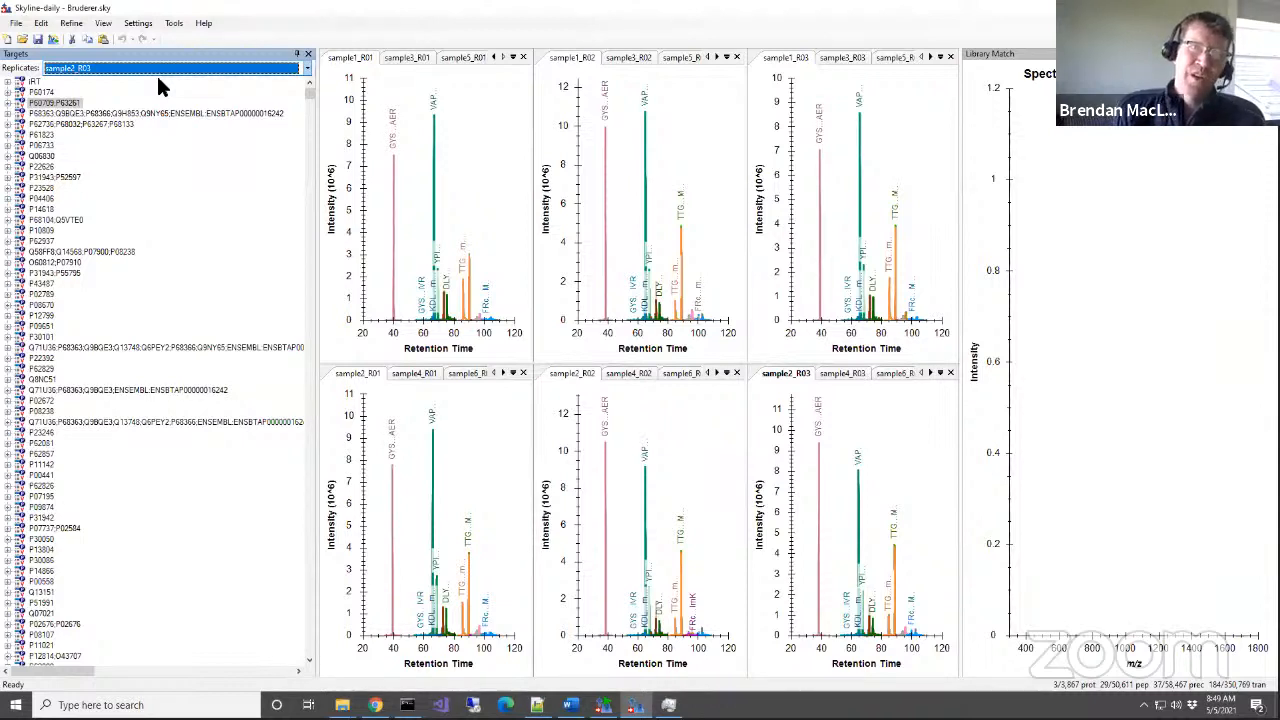
key("Down")
key("Down")
key("Down")
key("Down")
key("Down")
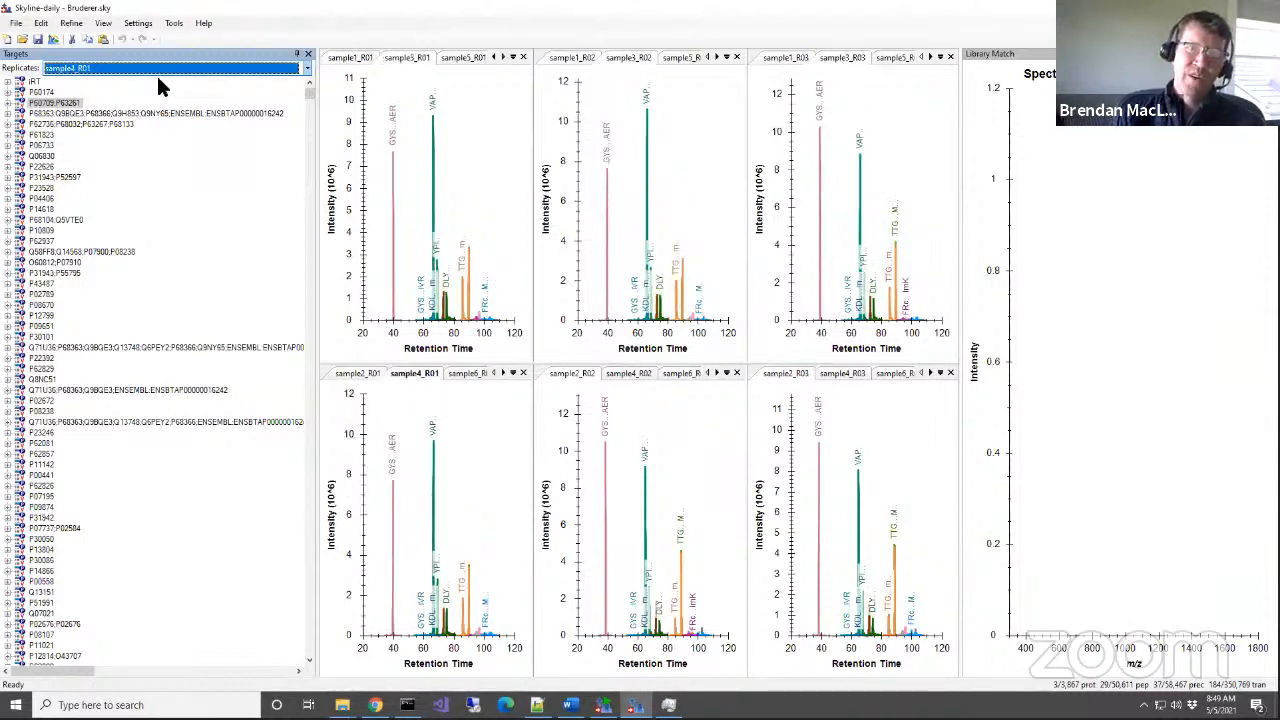
key("Down")
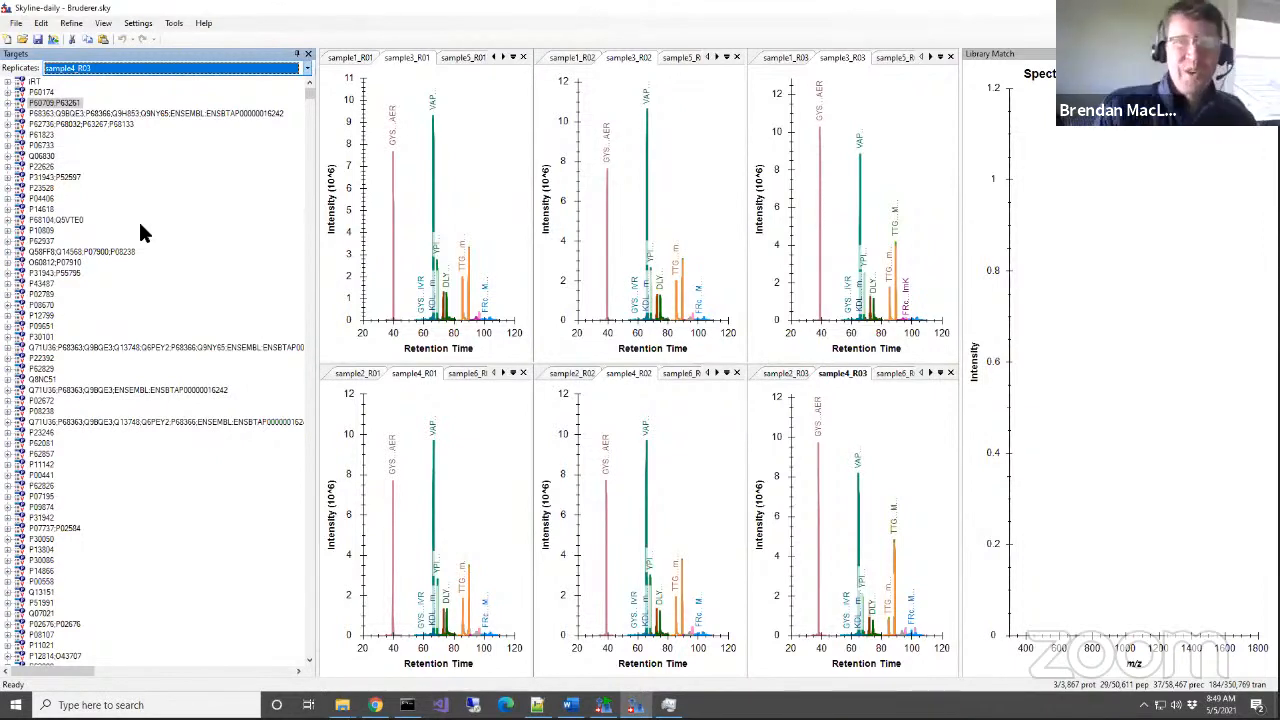
Display the iRT chromatograms, then enlarge the graph area by narrowing the Targets pane and auto-hiding Library Match with a wider fly-out.
left_click(35, 82)
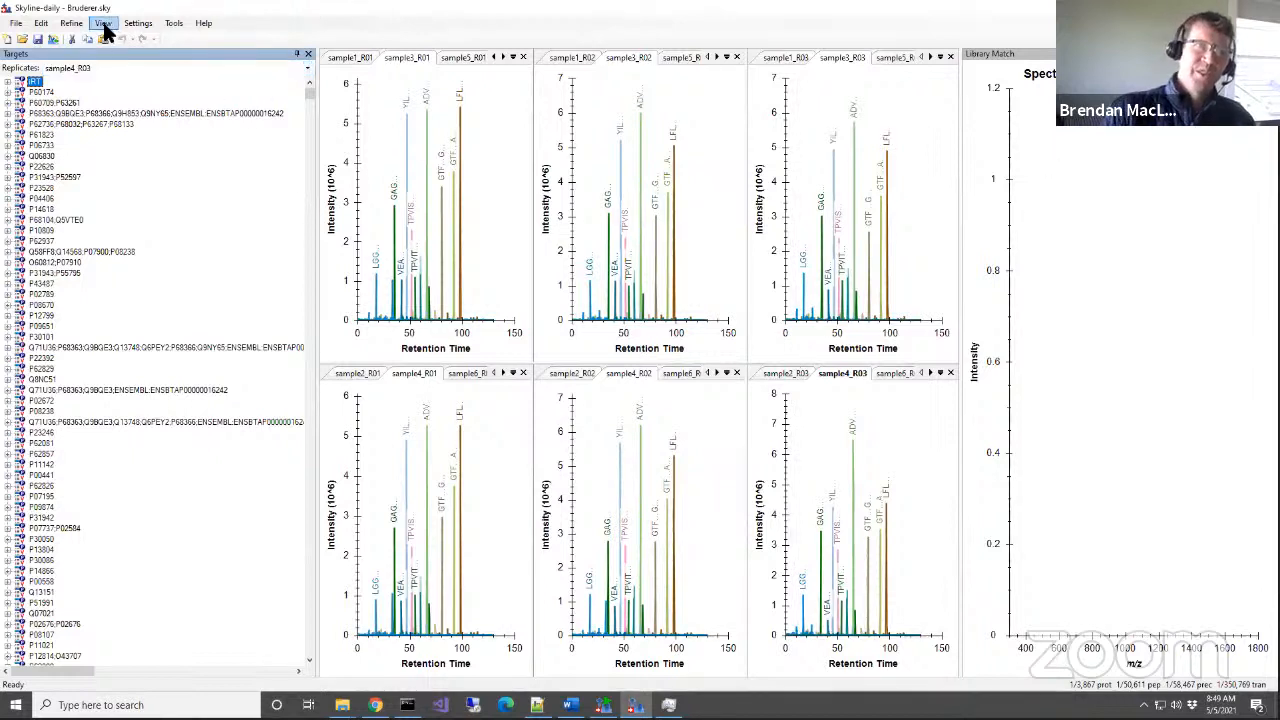
left_click_drag(321, 237, 176, 243)
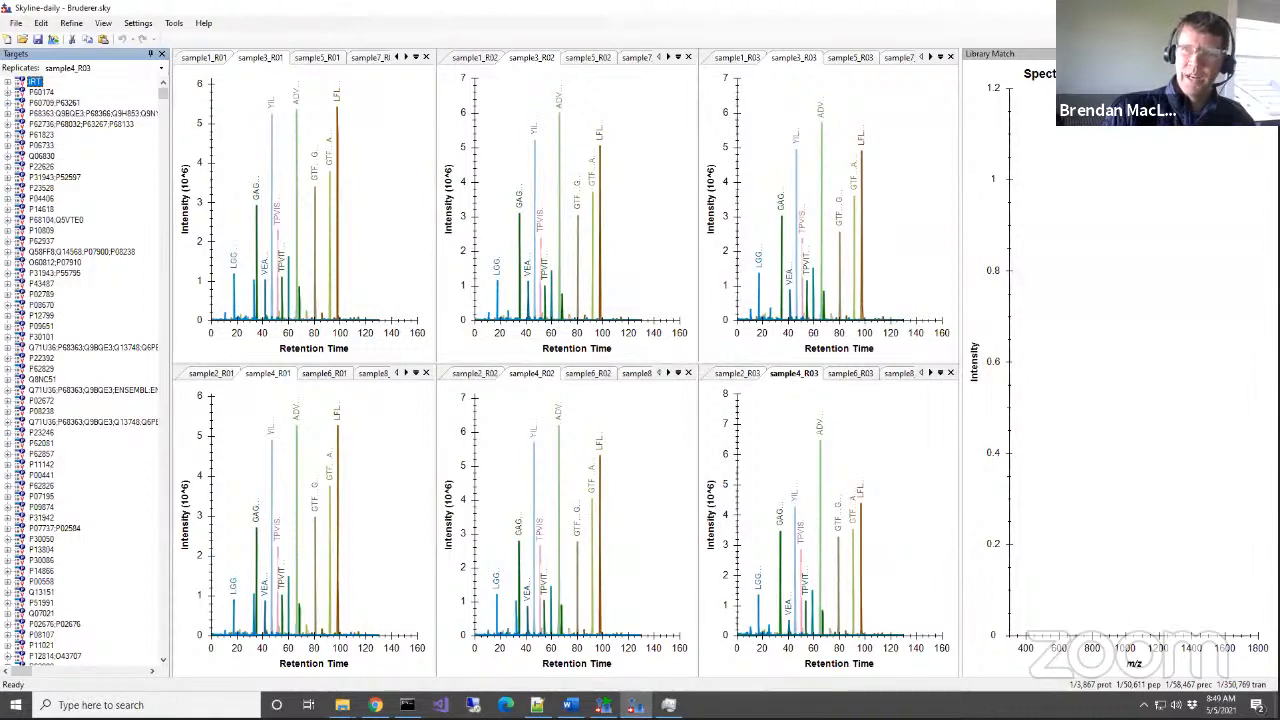
left_click(1260, 54)
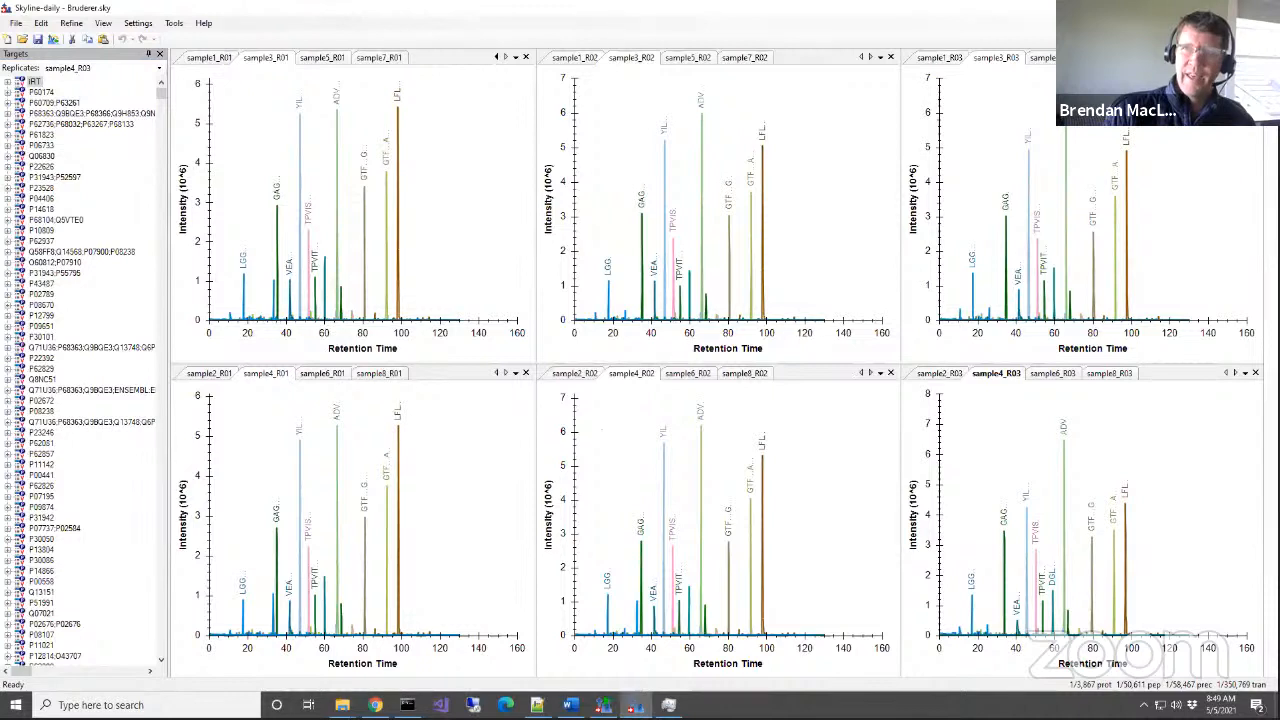
mouse_move(1272, 88)
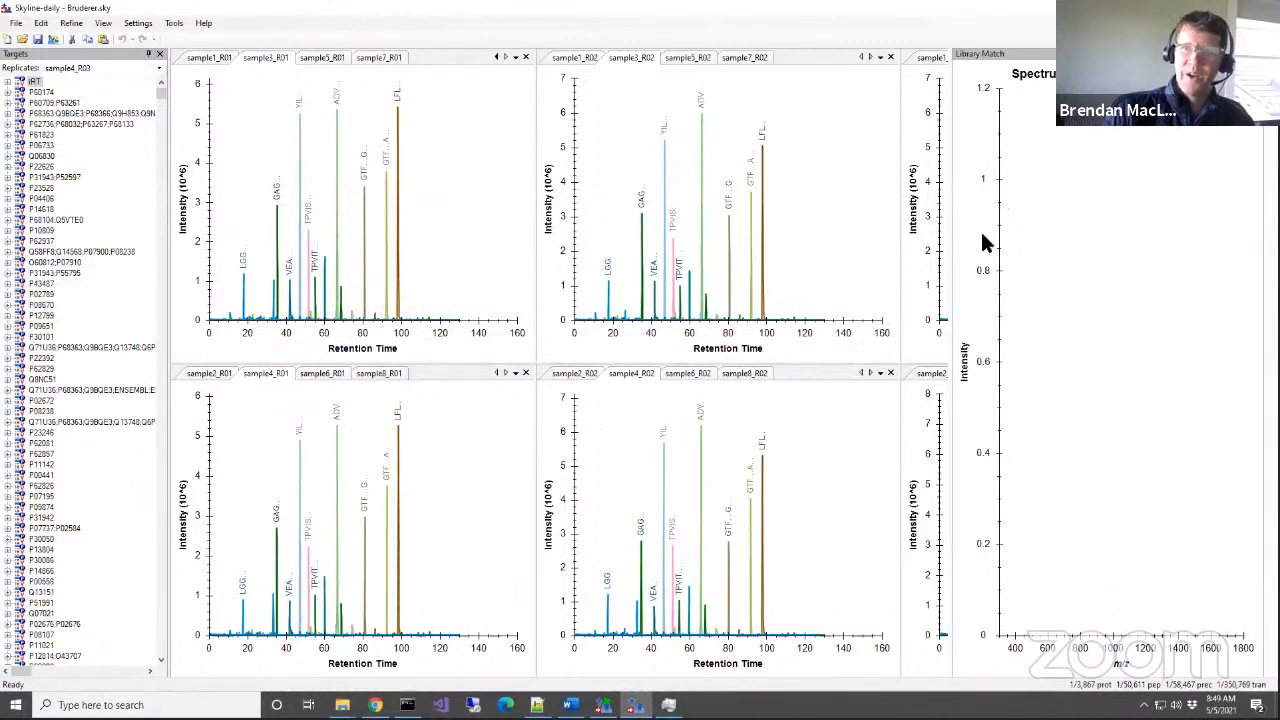
left_click_drag(953, 249, 892, 257)
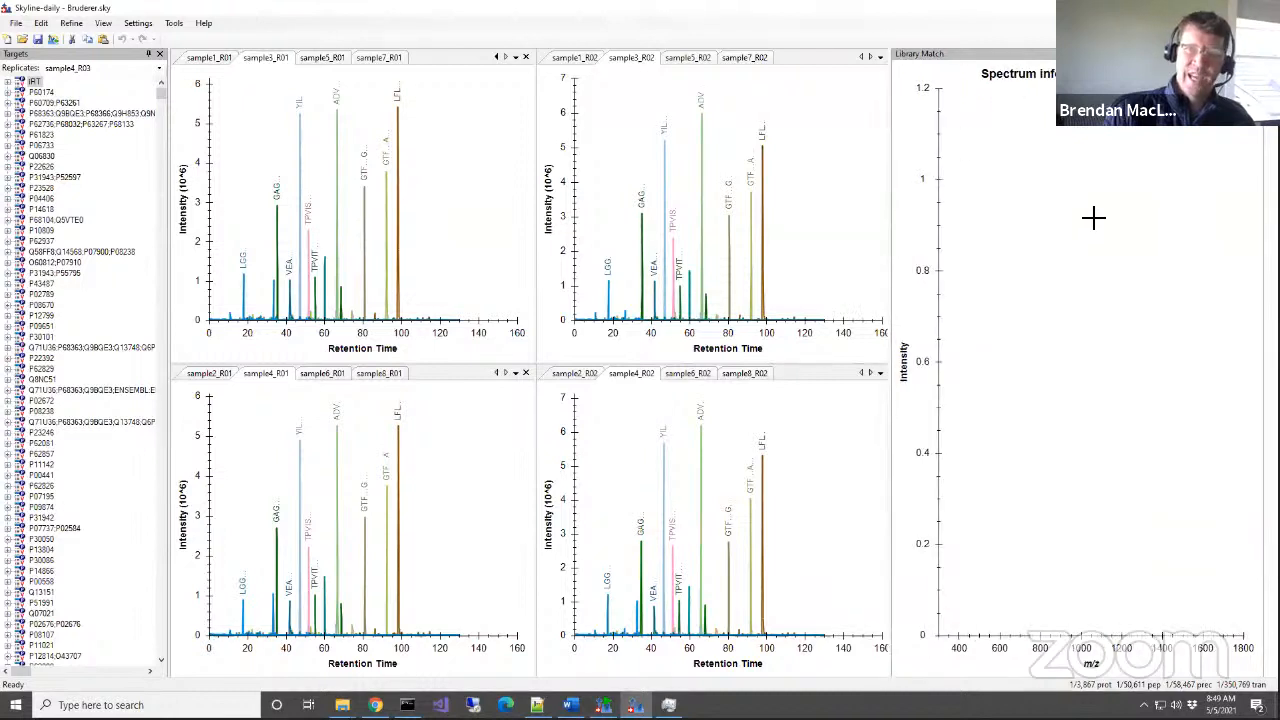
Expand the iRT list, examine the chromatograms and library spectrum of peptide LGGNEQVTR, and return to the full iRT set.
left_click(8, 81)
left_click(63, 91)
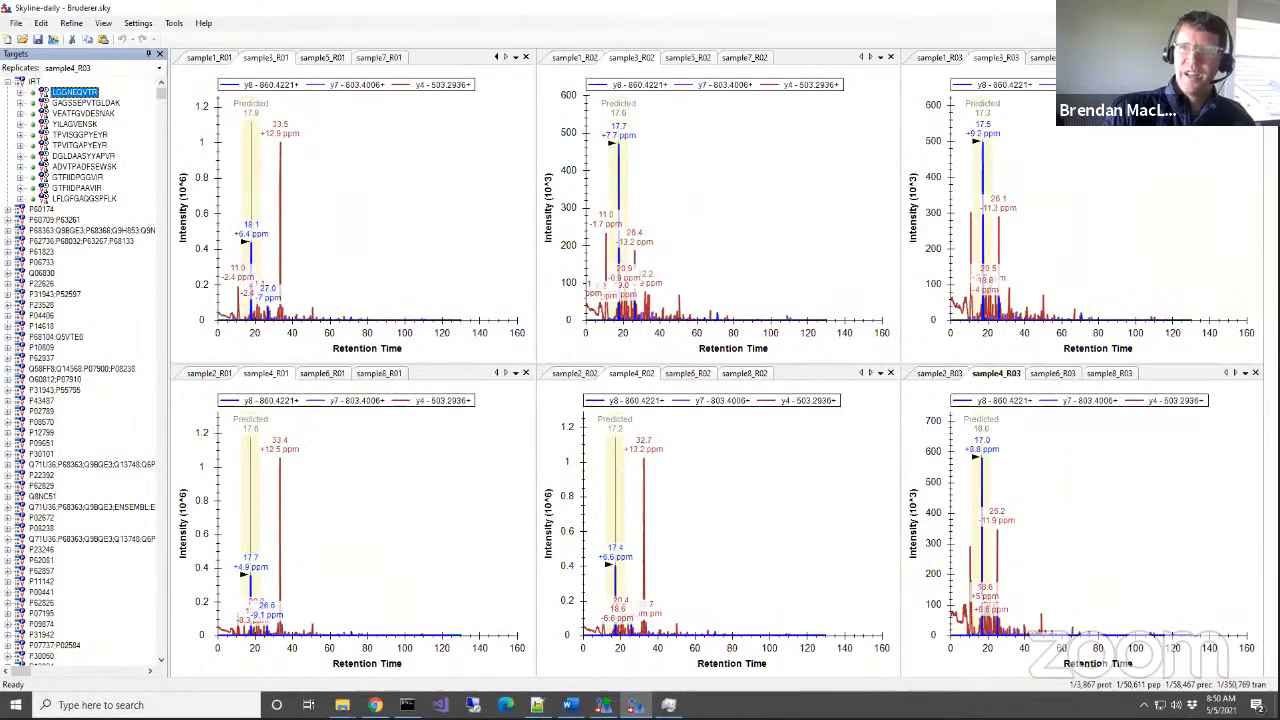
mouse_move(1271, 90)
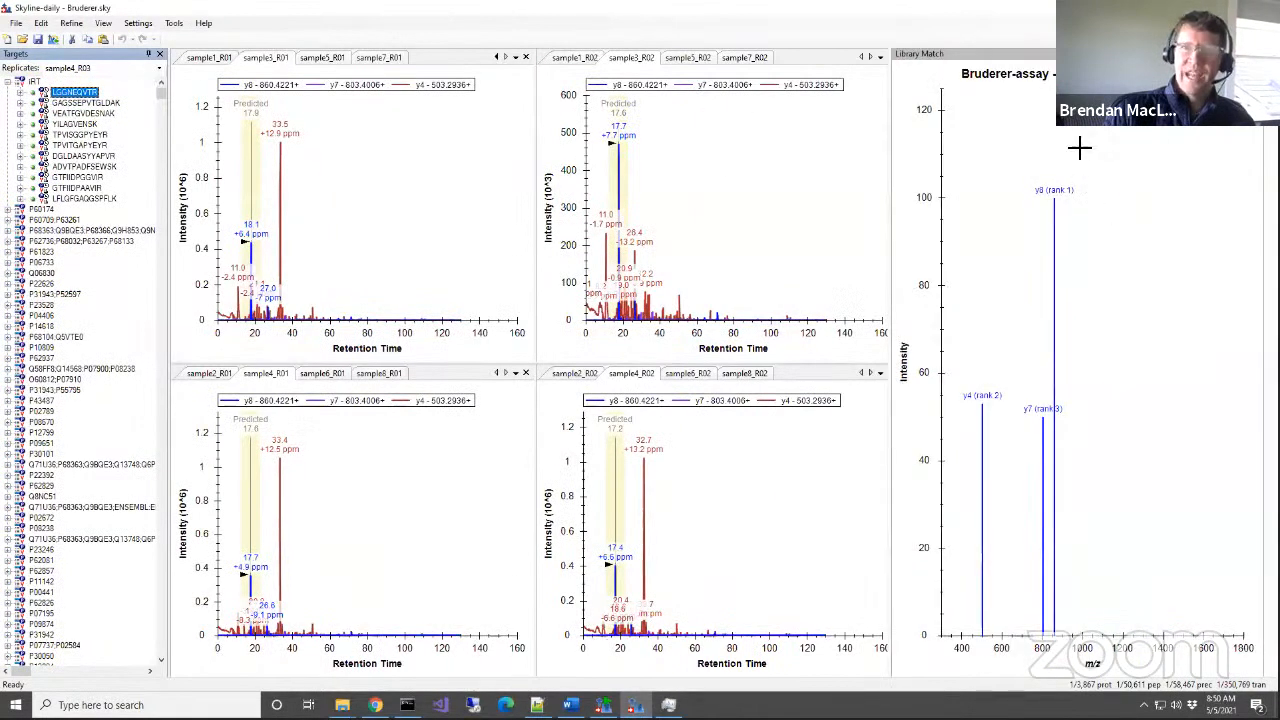
left_click(36, 82)
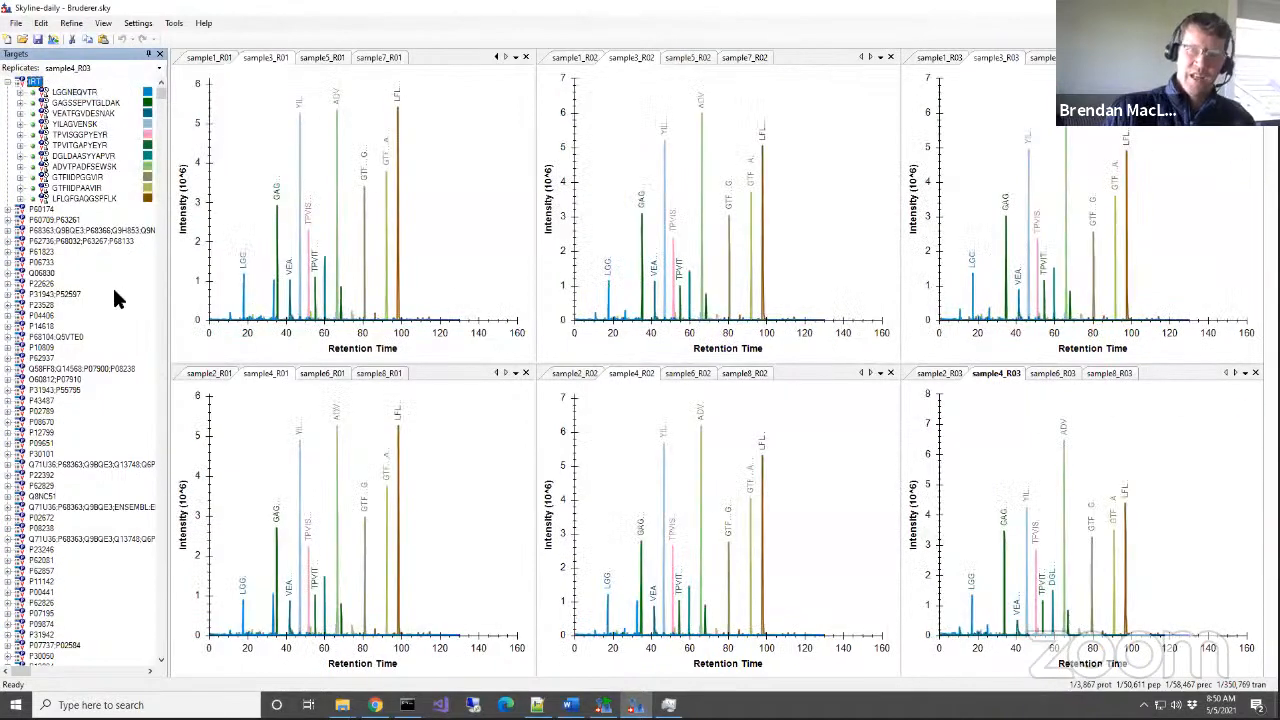
Open the replicate comparison graphs for peak areas and retention times of the iRT peptides.
left_click(104, 24)
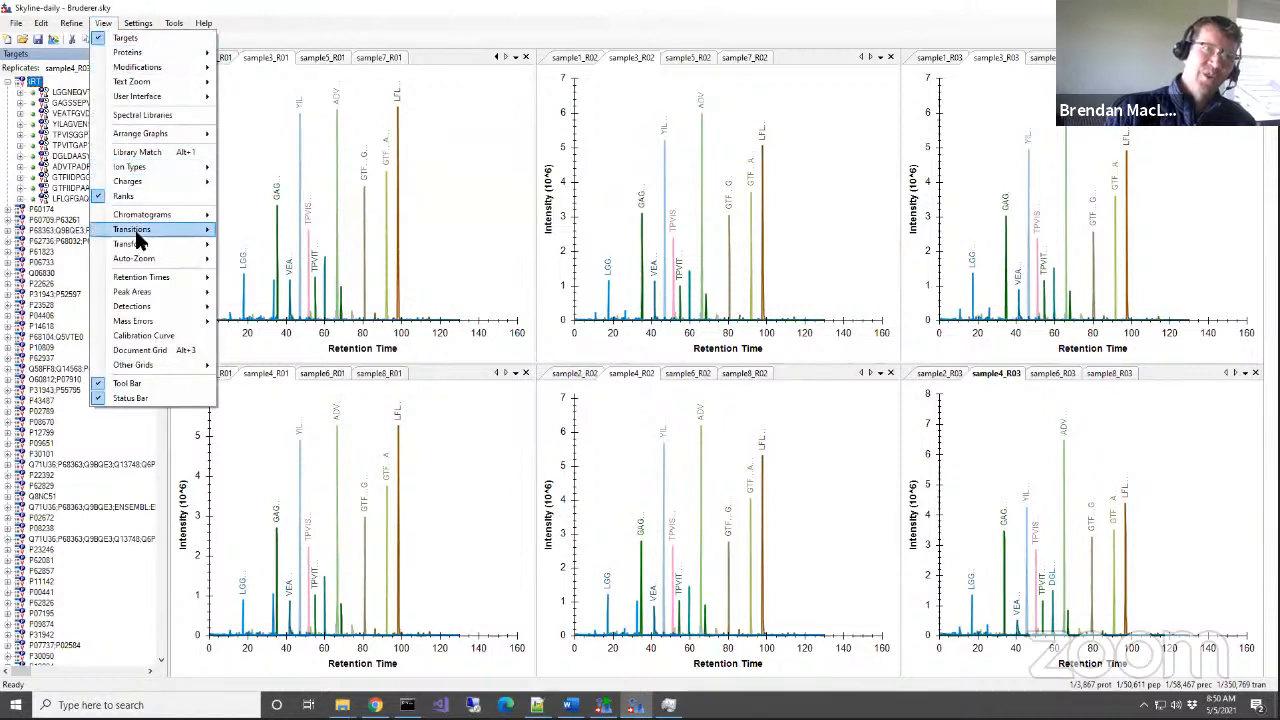
mouse_move(143, 293)
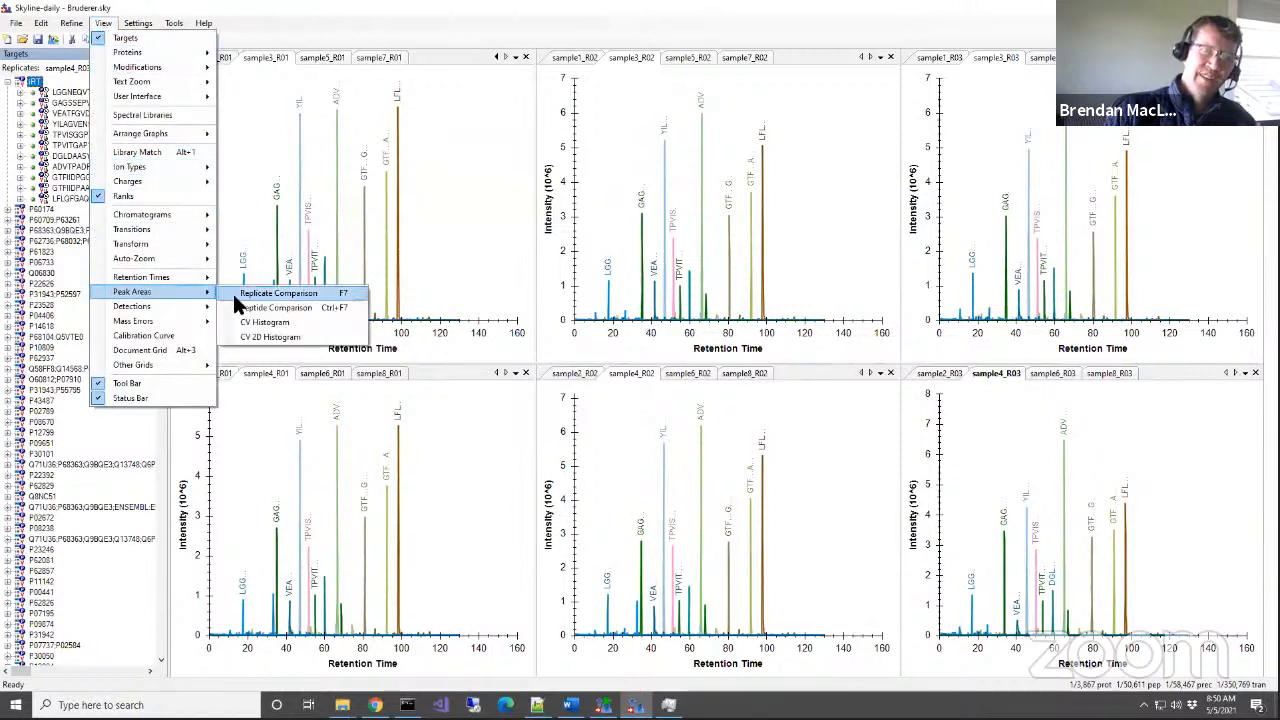
left_click(240, 300)
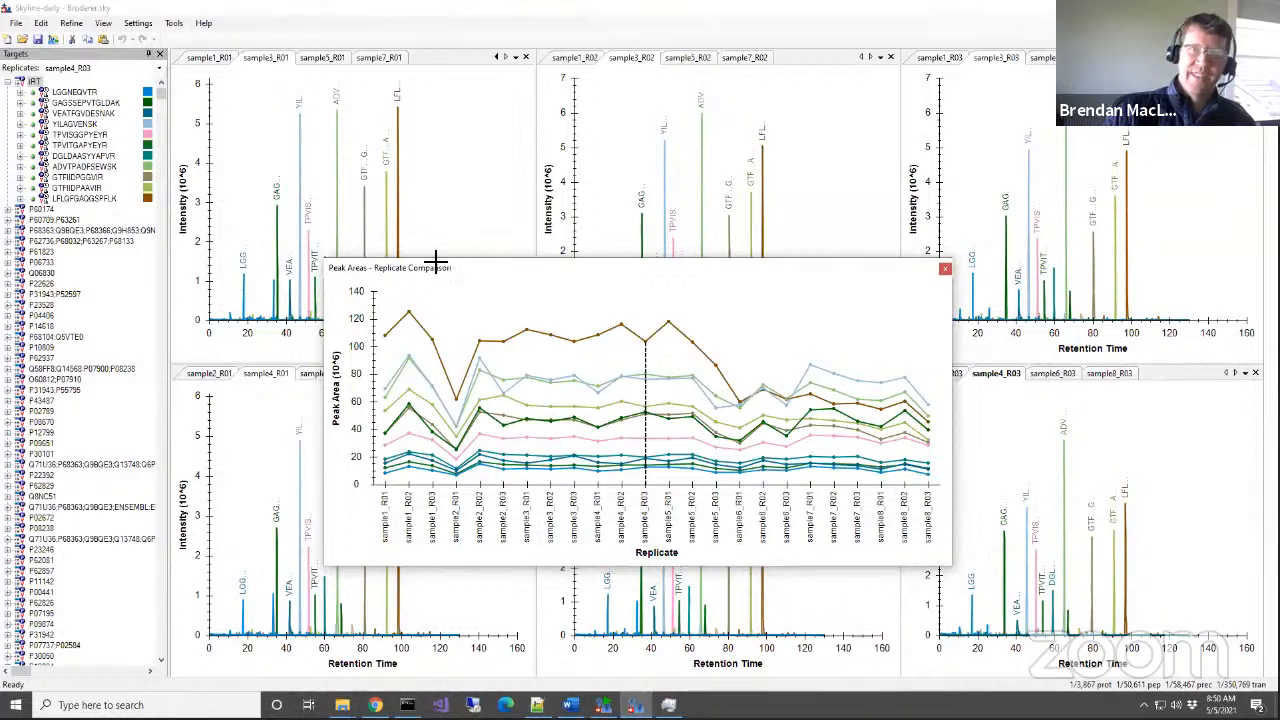
left_click(104, 24)
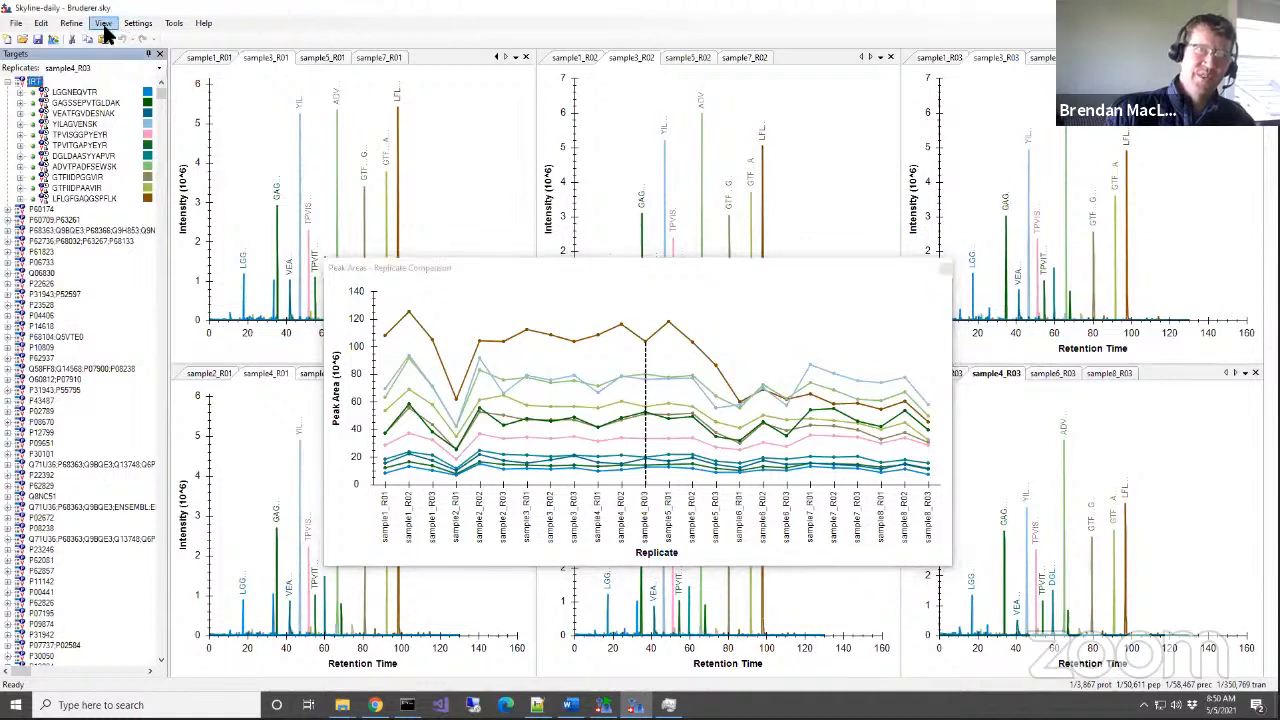
left_click(104, 24)
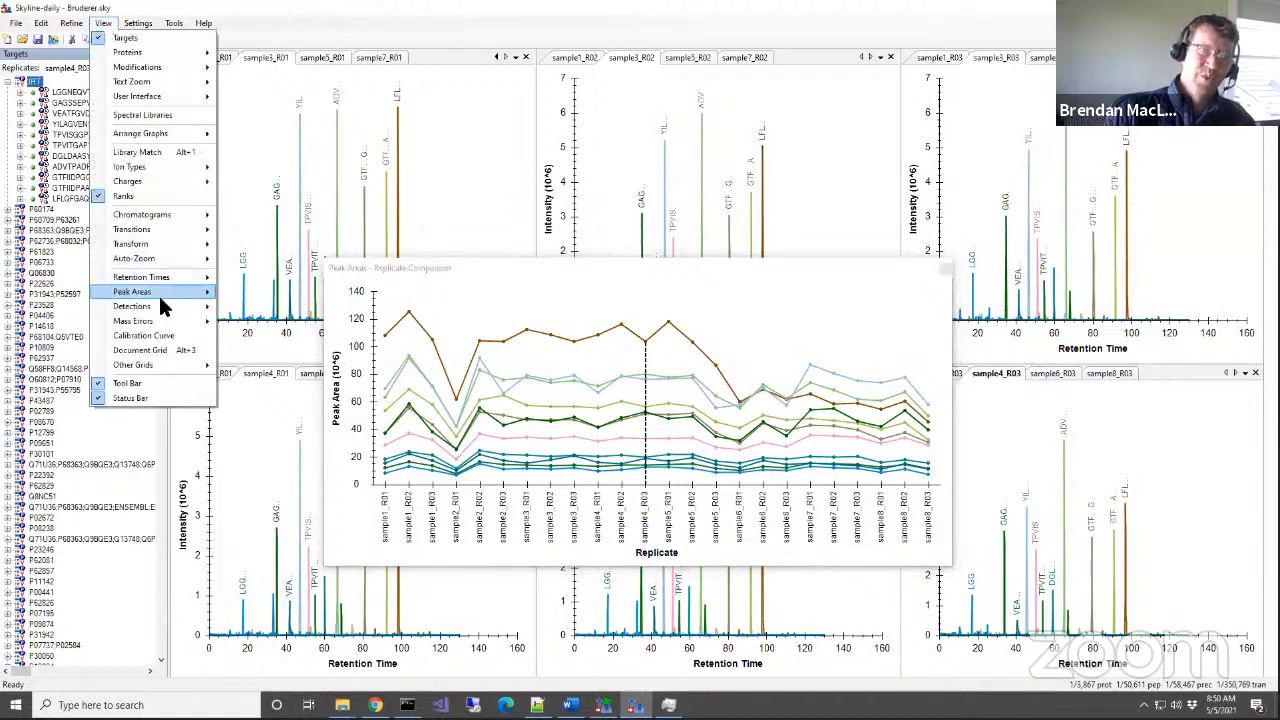
mouse_move(162, 281)
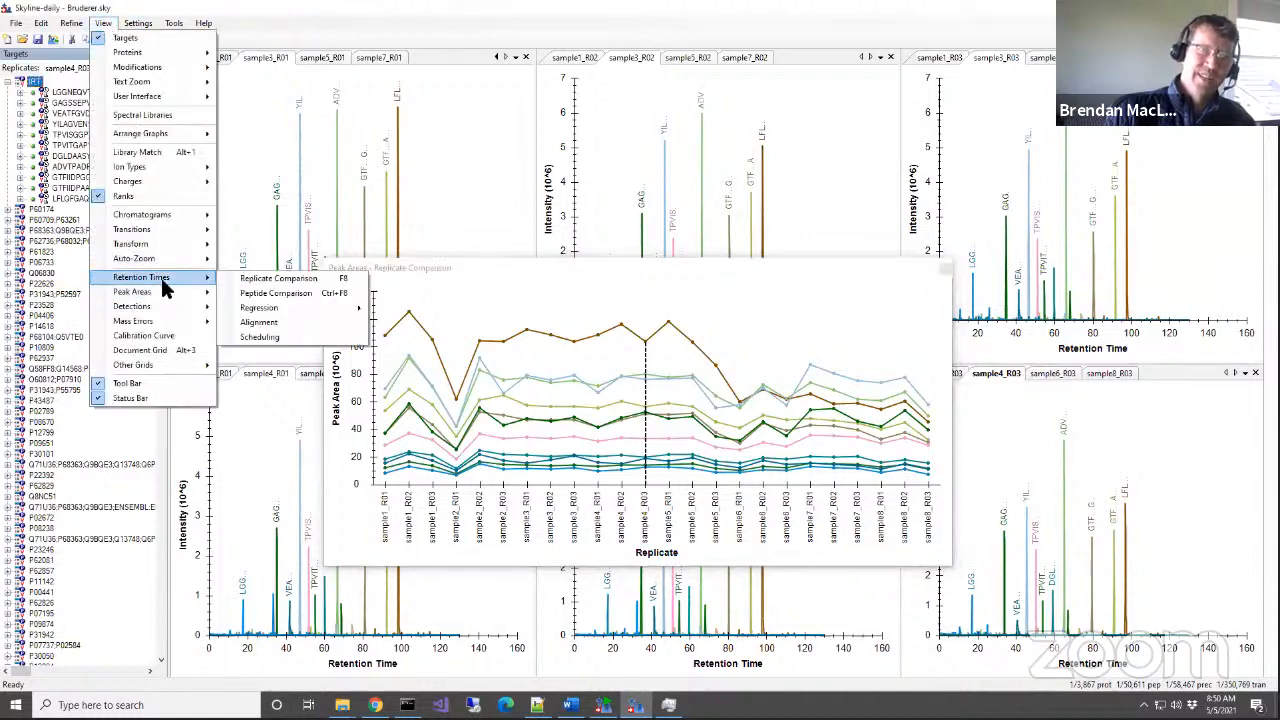
left_click(271, 280)
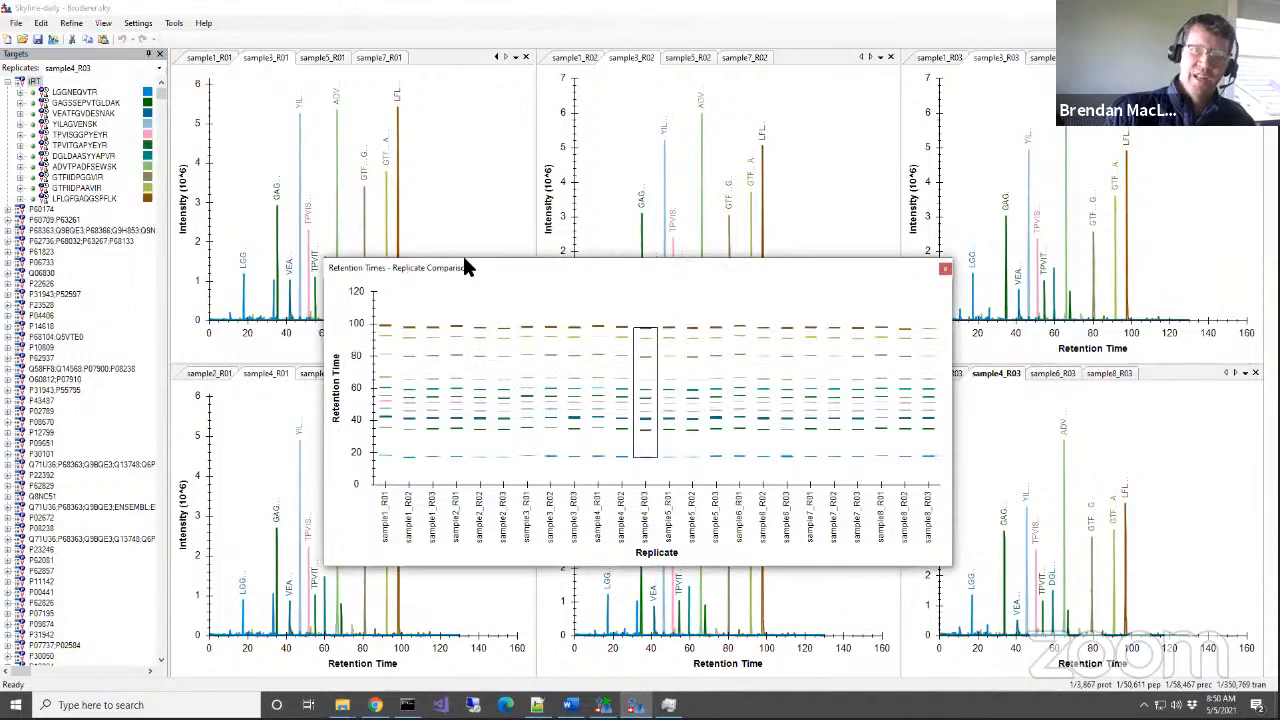
Dock the Retention Times replicate comparison beside the chromatograms, dock the Peak Areas comparison beneath it, and keep iRT selected.
left_click_drag(490, 257, 1246, 363)
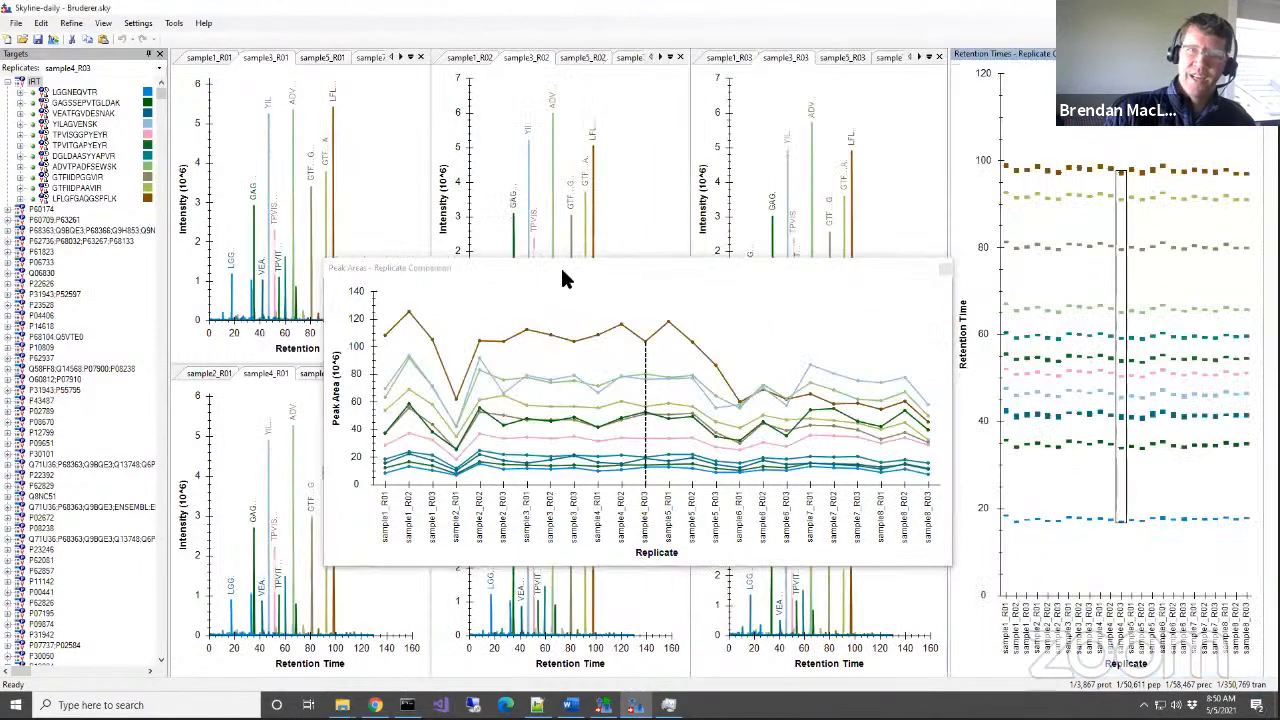
left_click_drag(566, 270, 1104, 381)
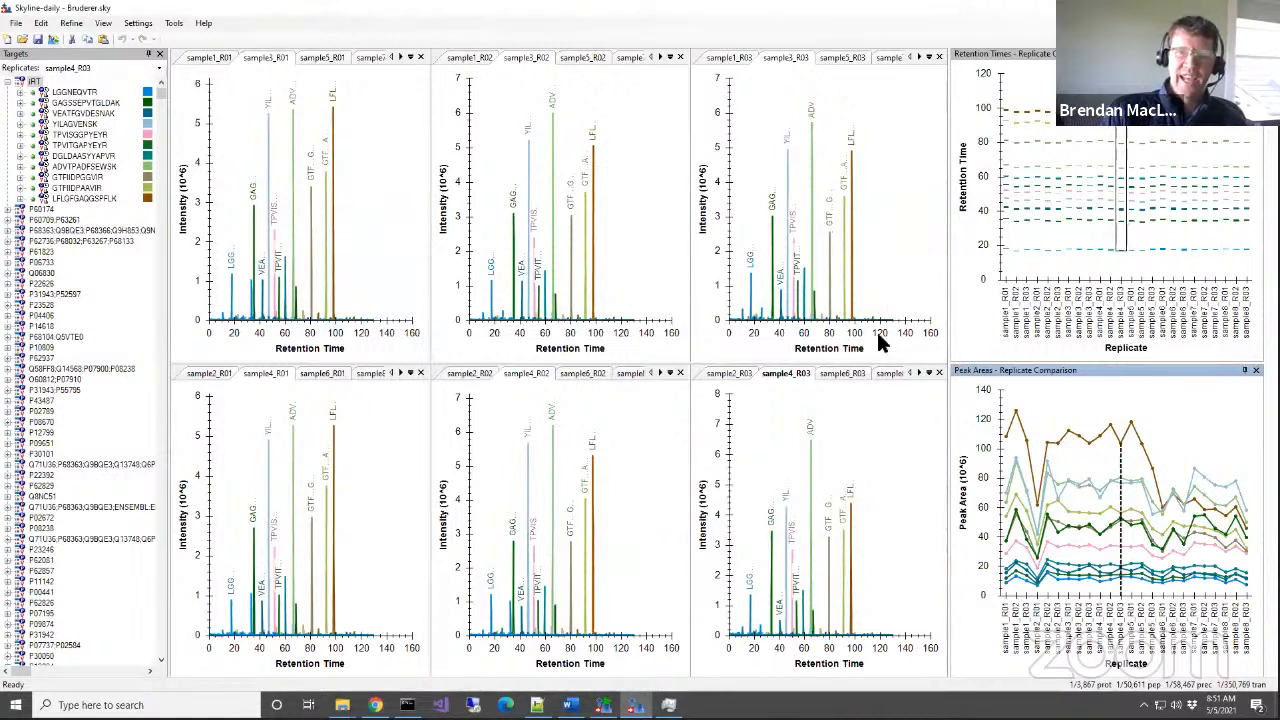
left_click(36, 84)
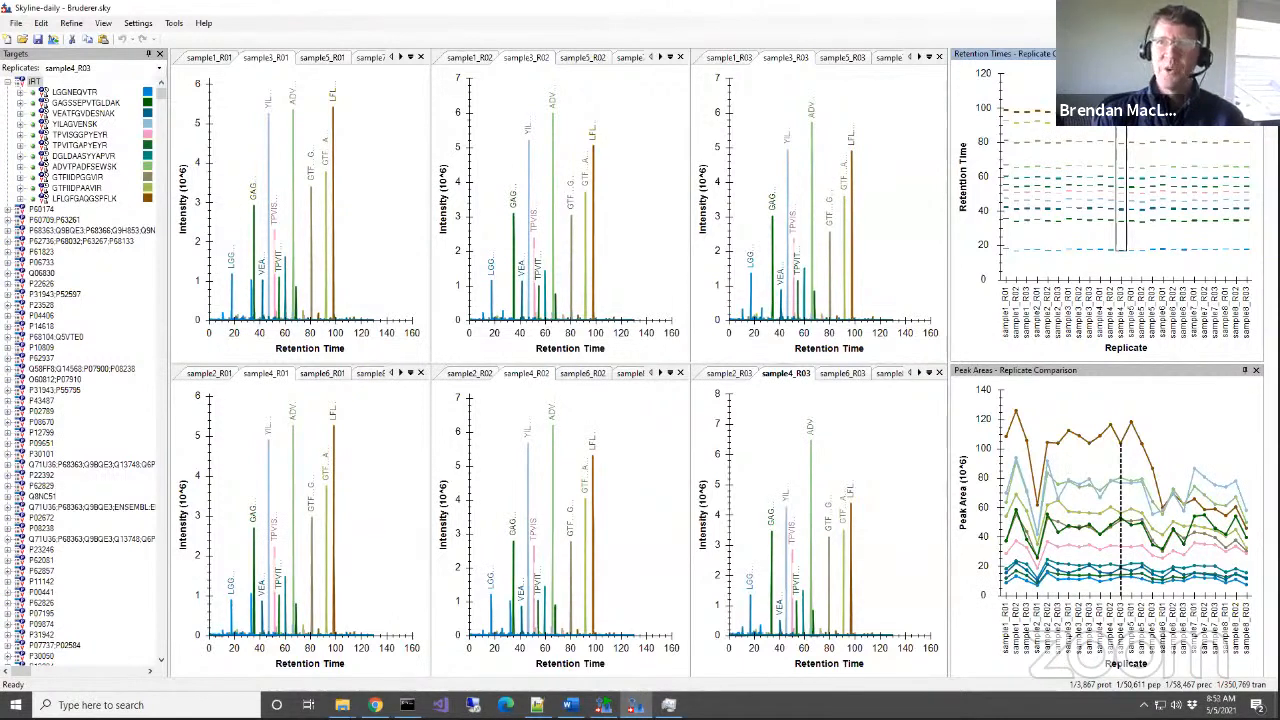
Order the replicates in the retention time and peak area comparison graphs by Acquired Time.
right_click(1078, 127)
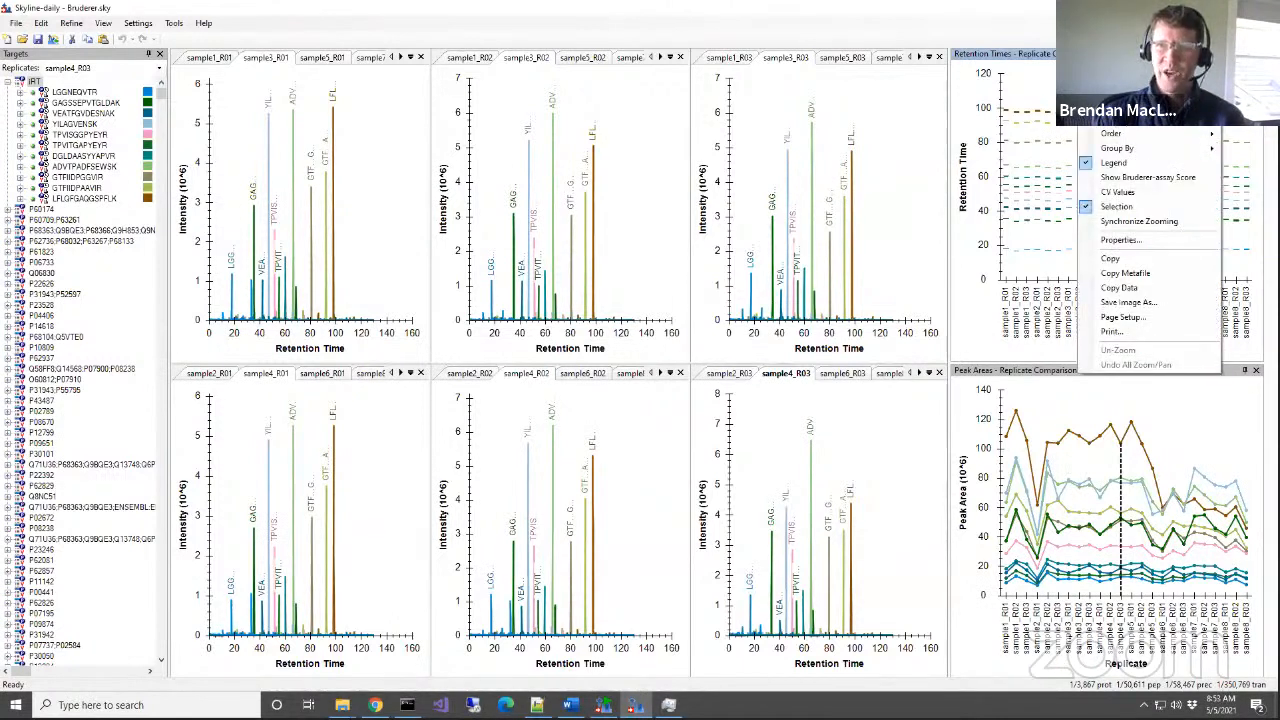
left_click(1052, 121)
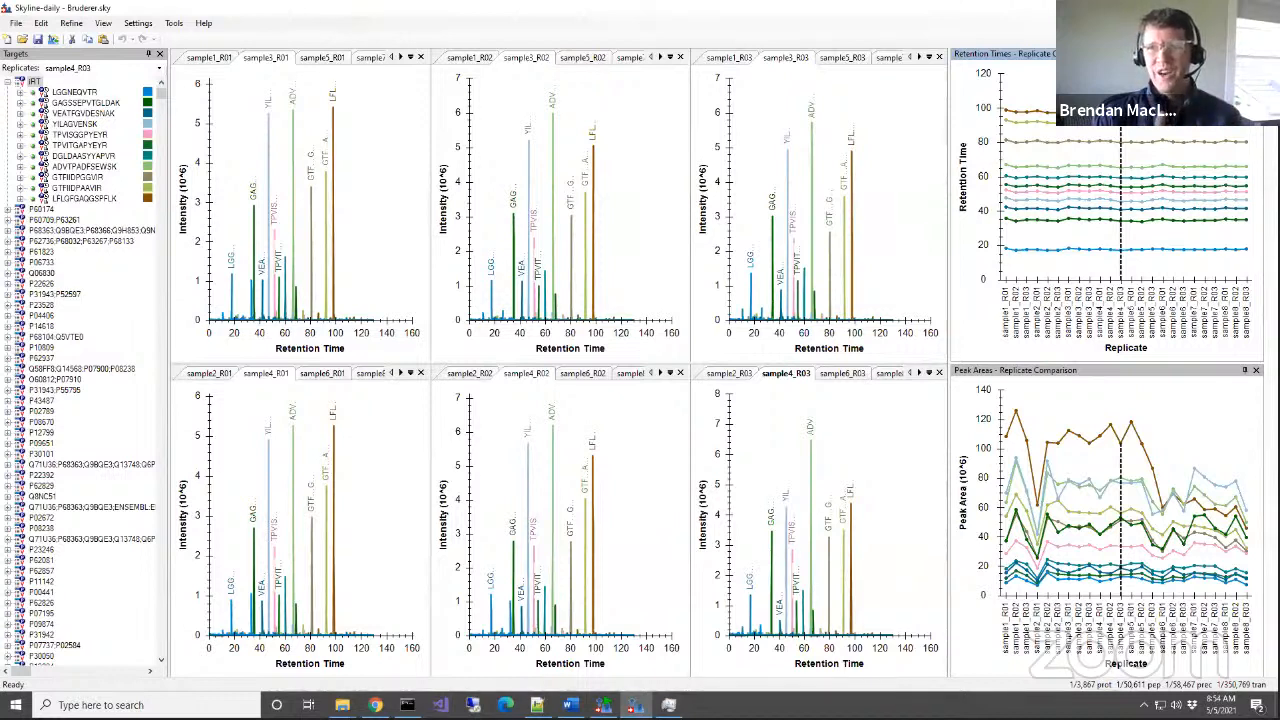
right_click(1104, 124)
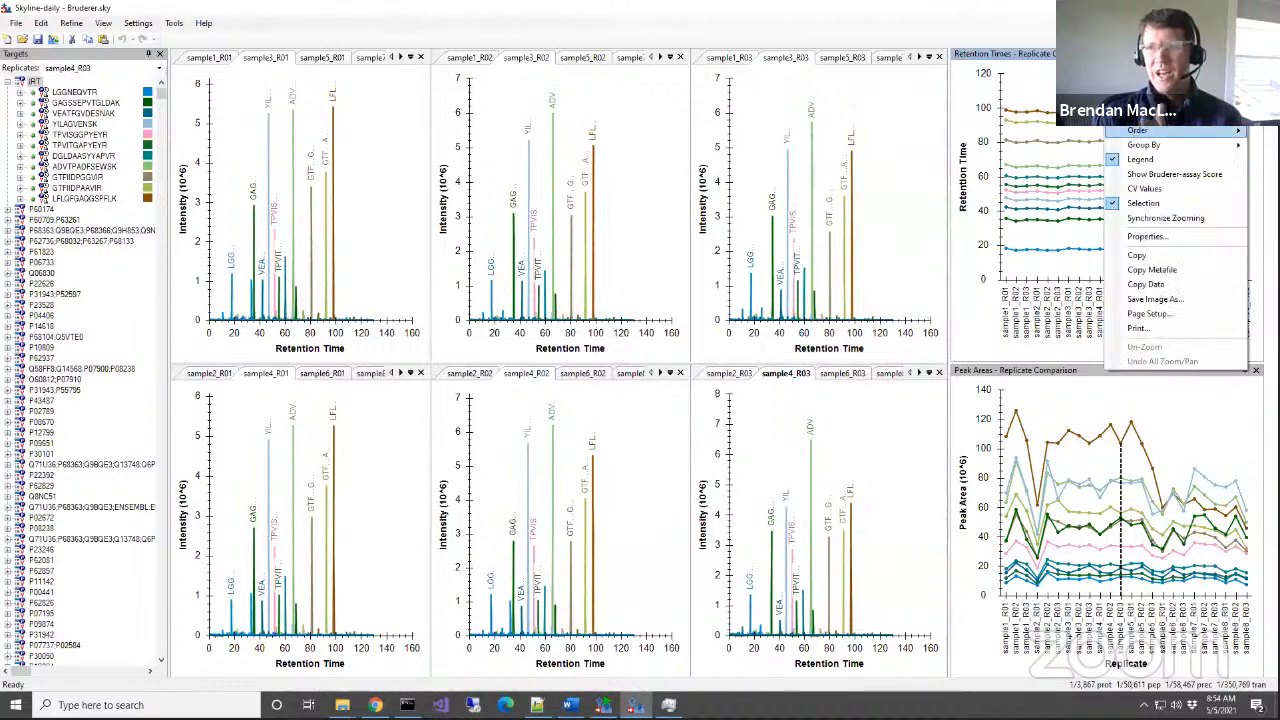
right_click(962, 80)
mouse_move(985, 140)
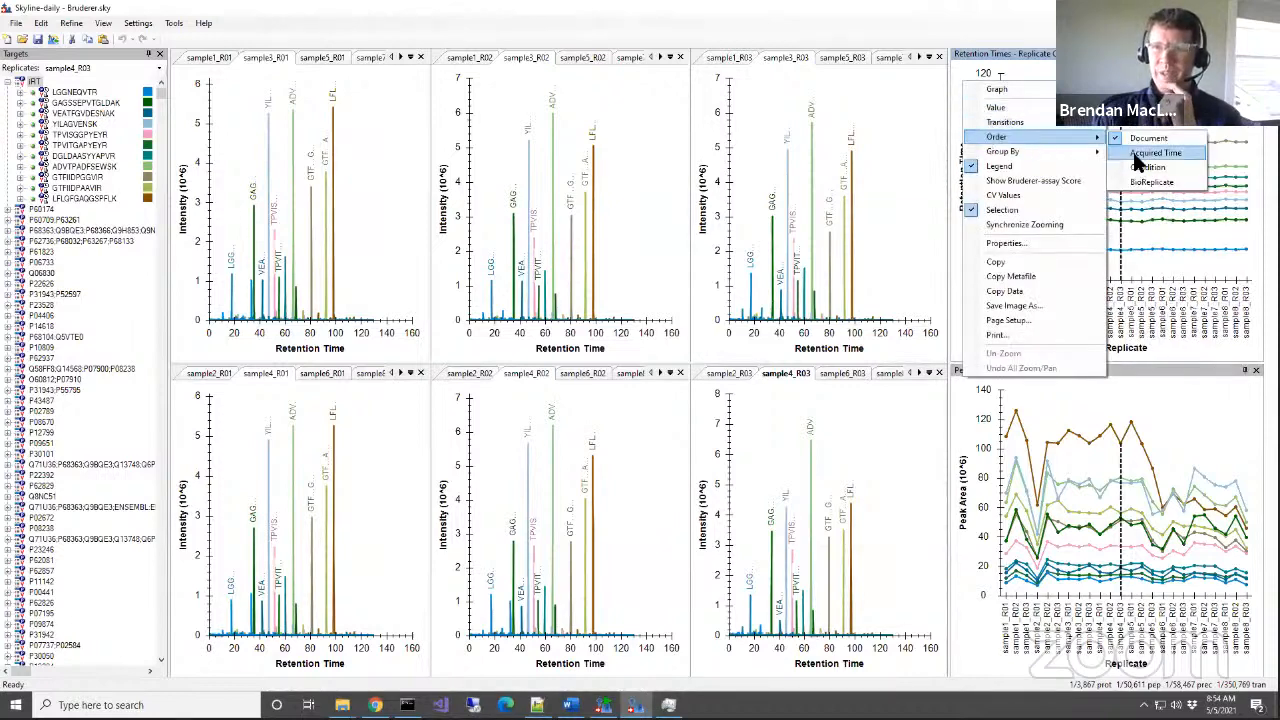
left_click(1150, 153)
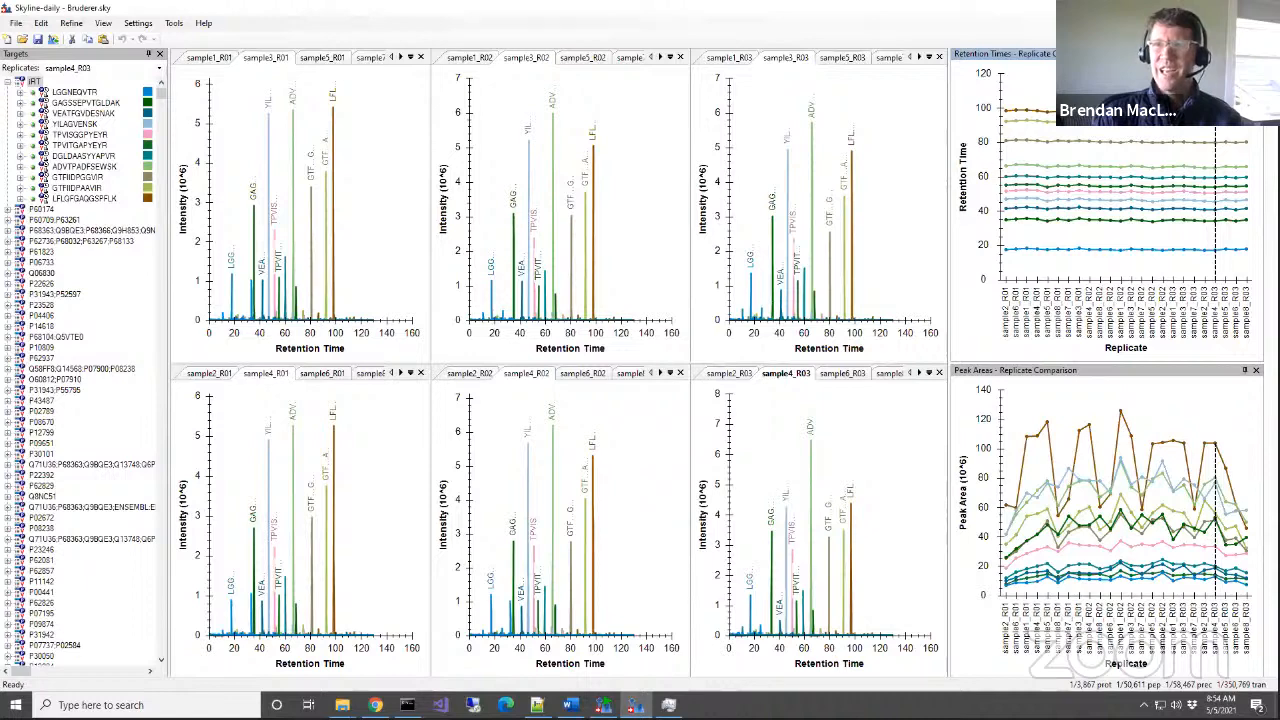
Return the replicate comparison graphs to Document order.
right_click(1087, 125)
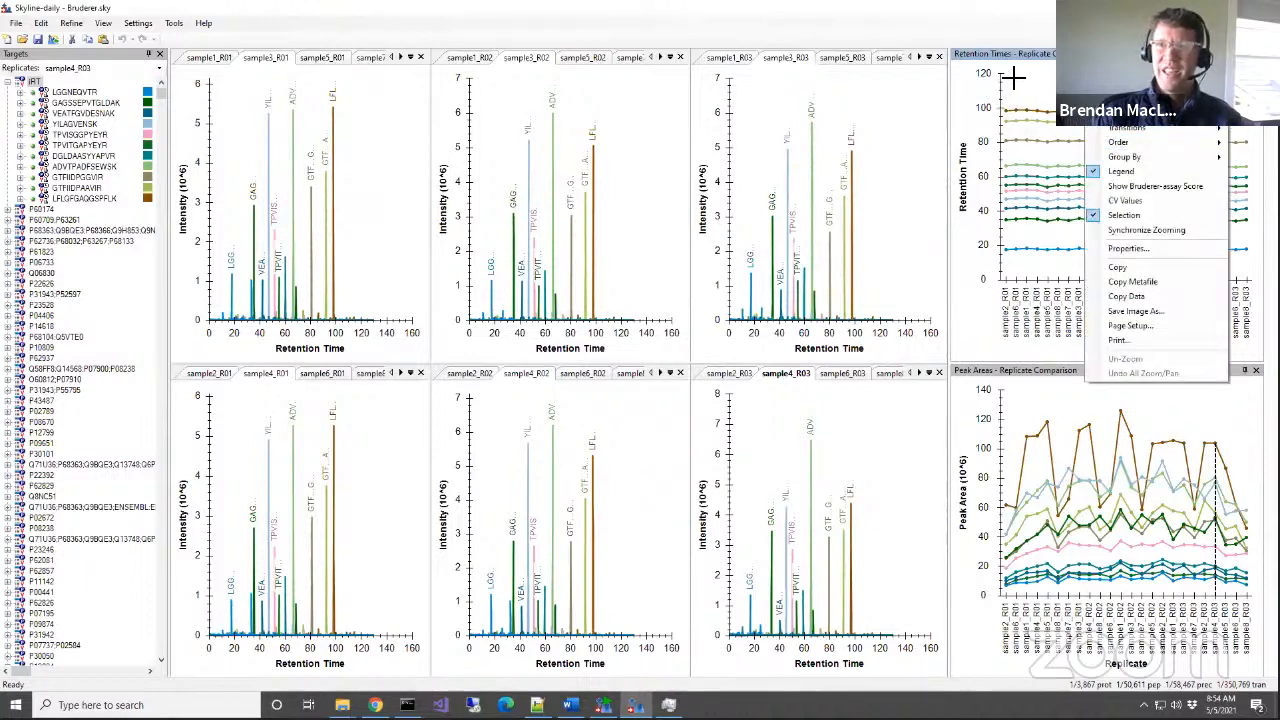
left_click(1008, 76)
right_click(1008, 75)
mouse_move(1080, 130)
left_click(1210, 162)
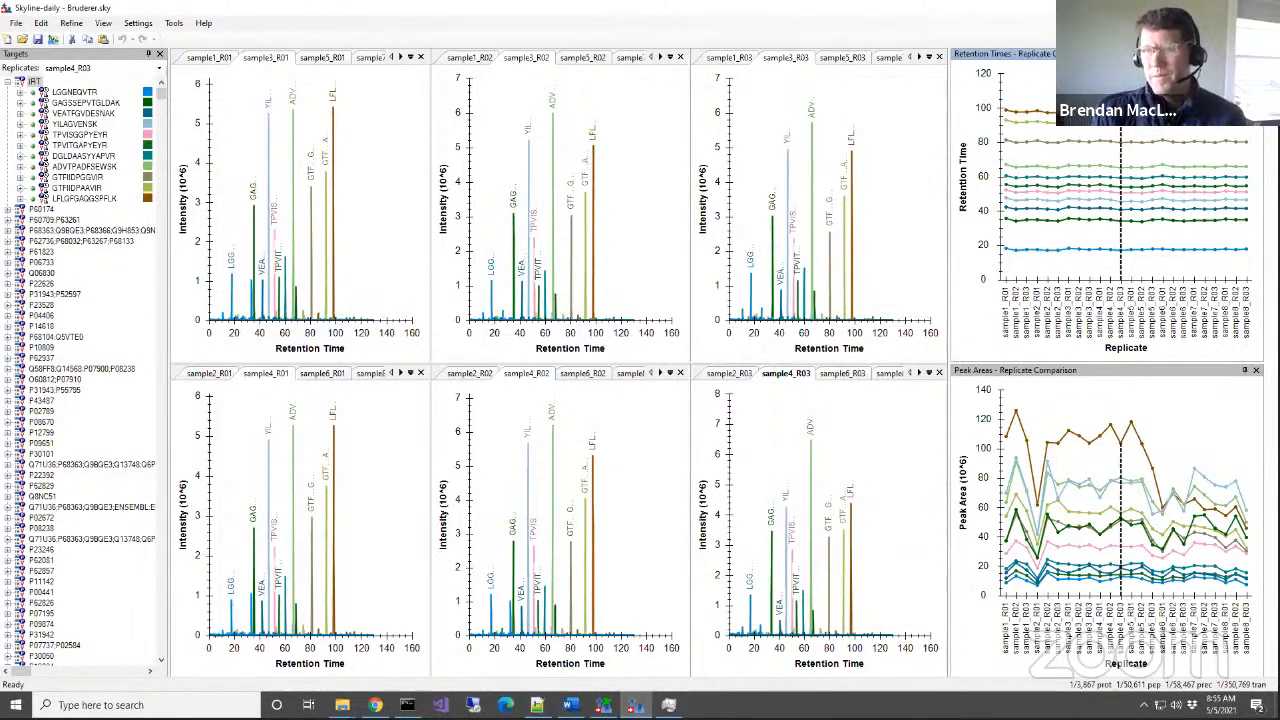
Review the ordering and grouping options of the Retention Times graph and order the replicates by Acquired Time again.
right_click(1090, 127)
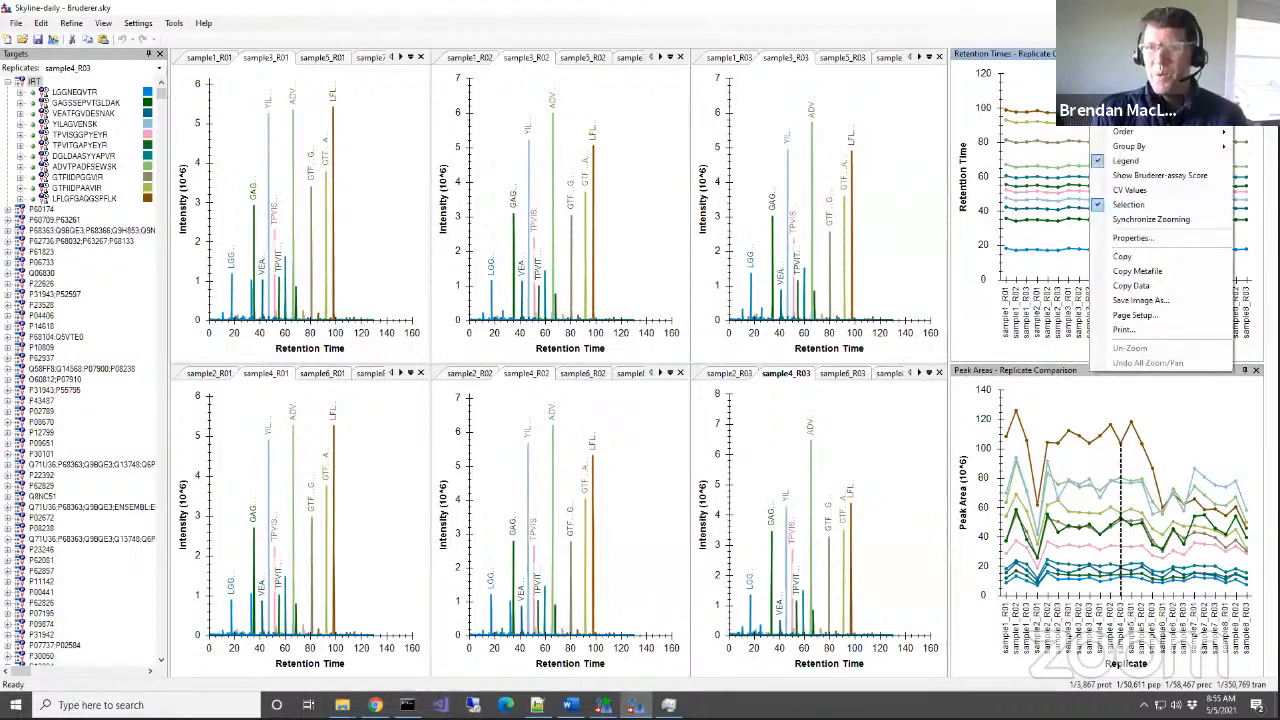
right_click(1014, 78)
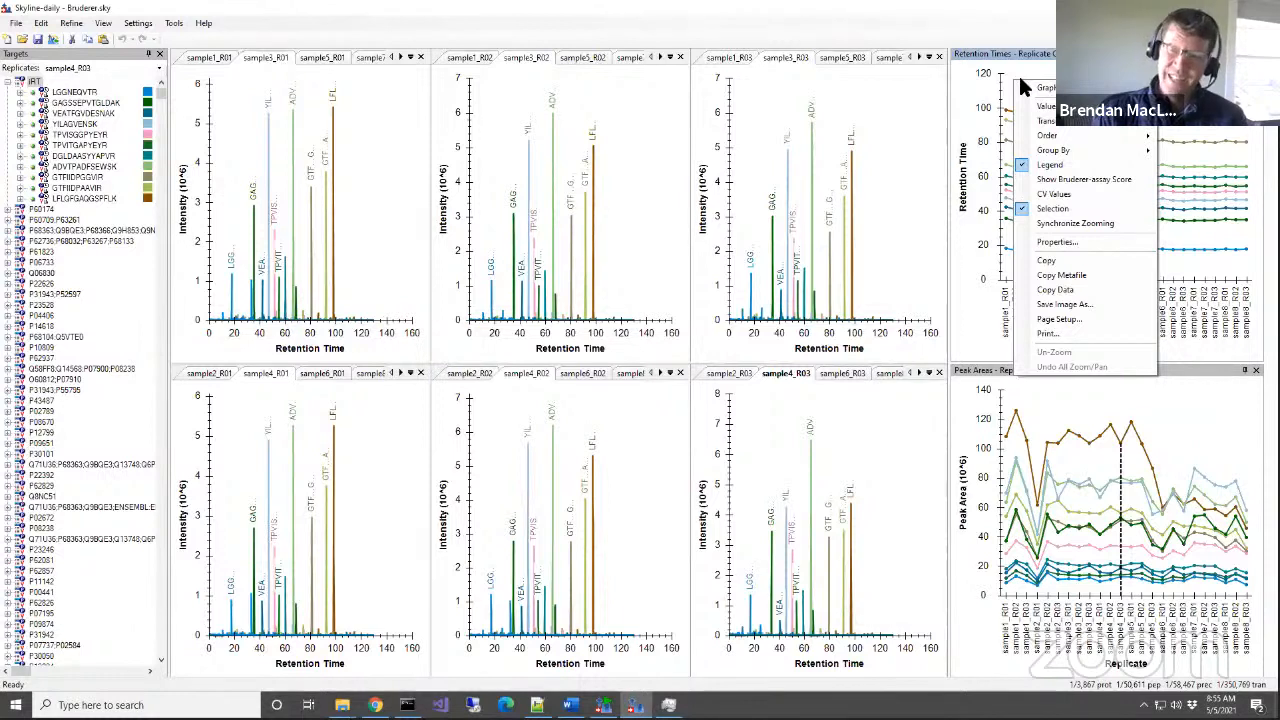
mouse_move(1048, 108)
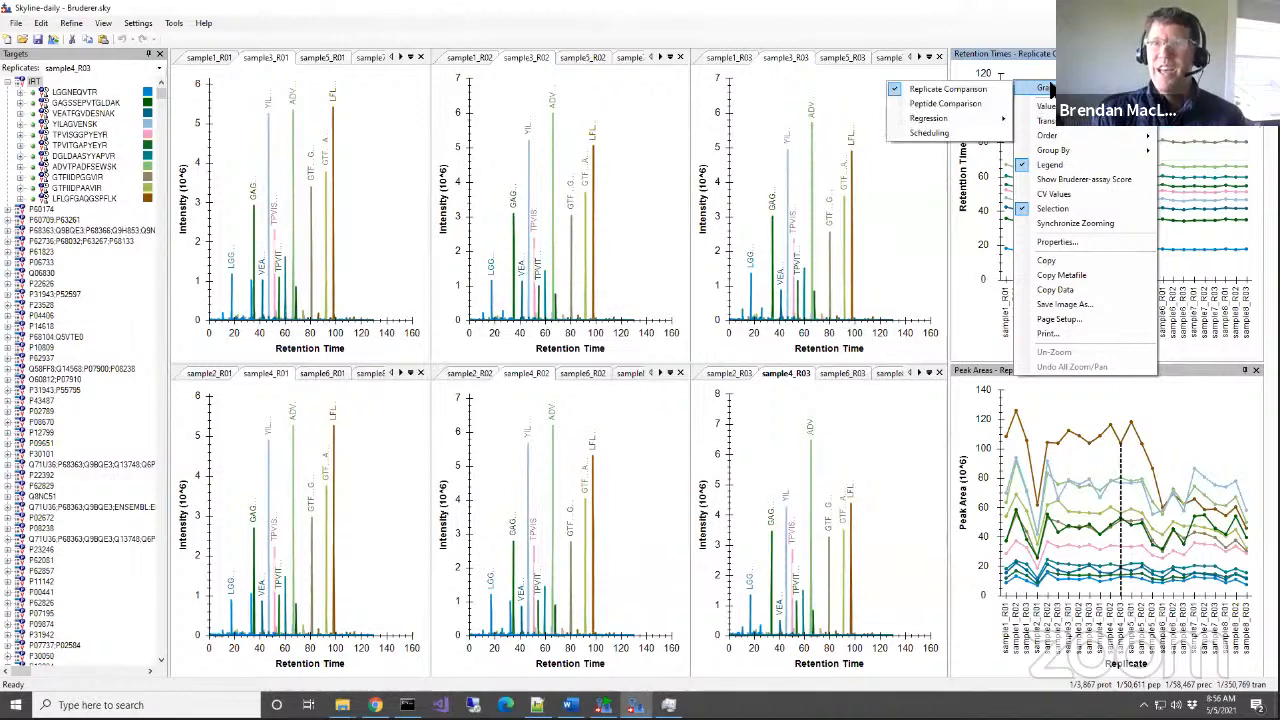
mouse_move(1052, 140)
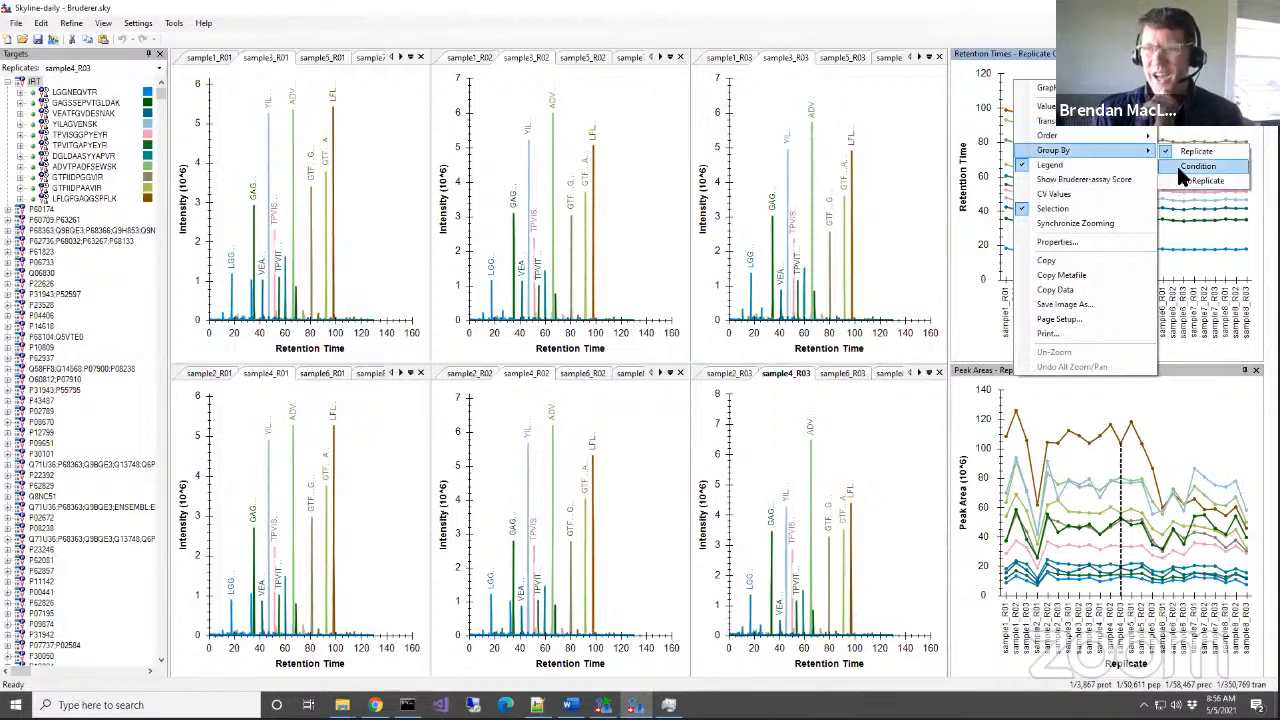
mouse_move(1118, 139)
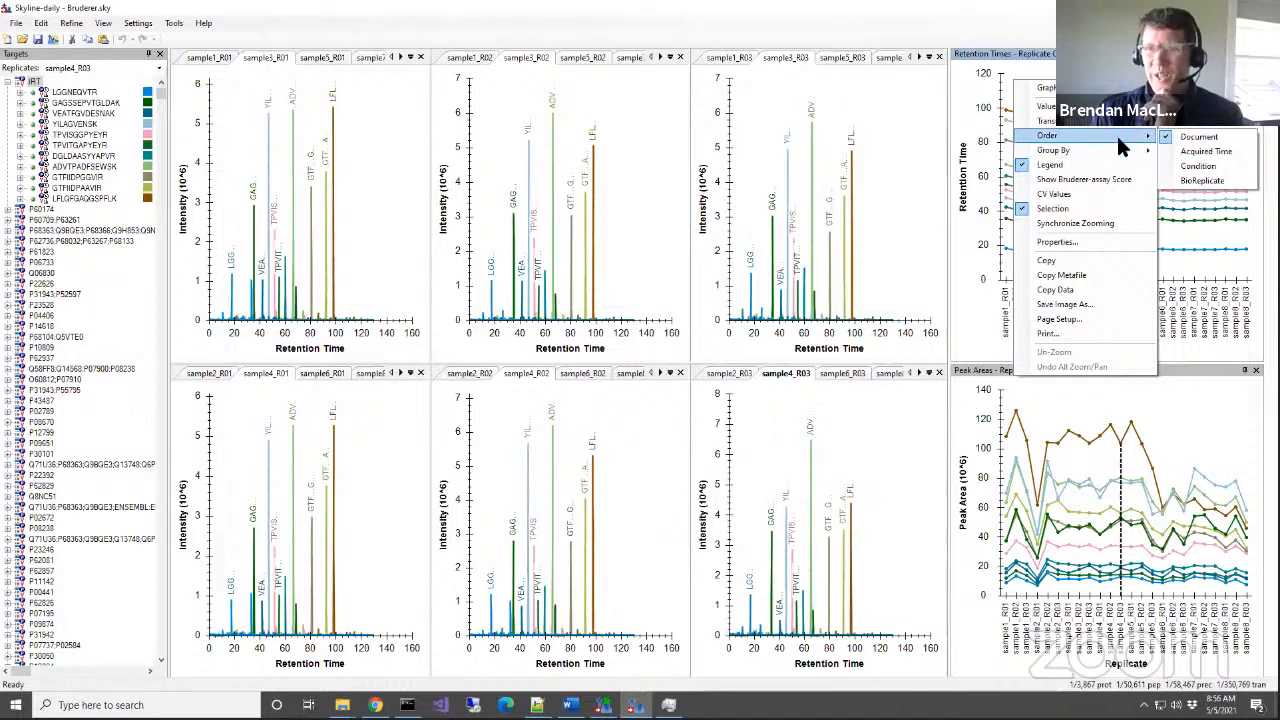
left_click(1206, 151)
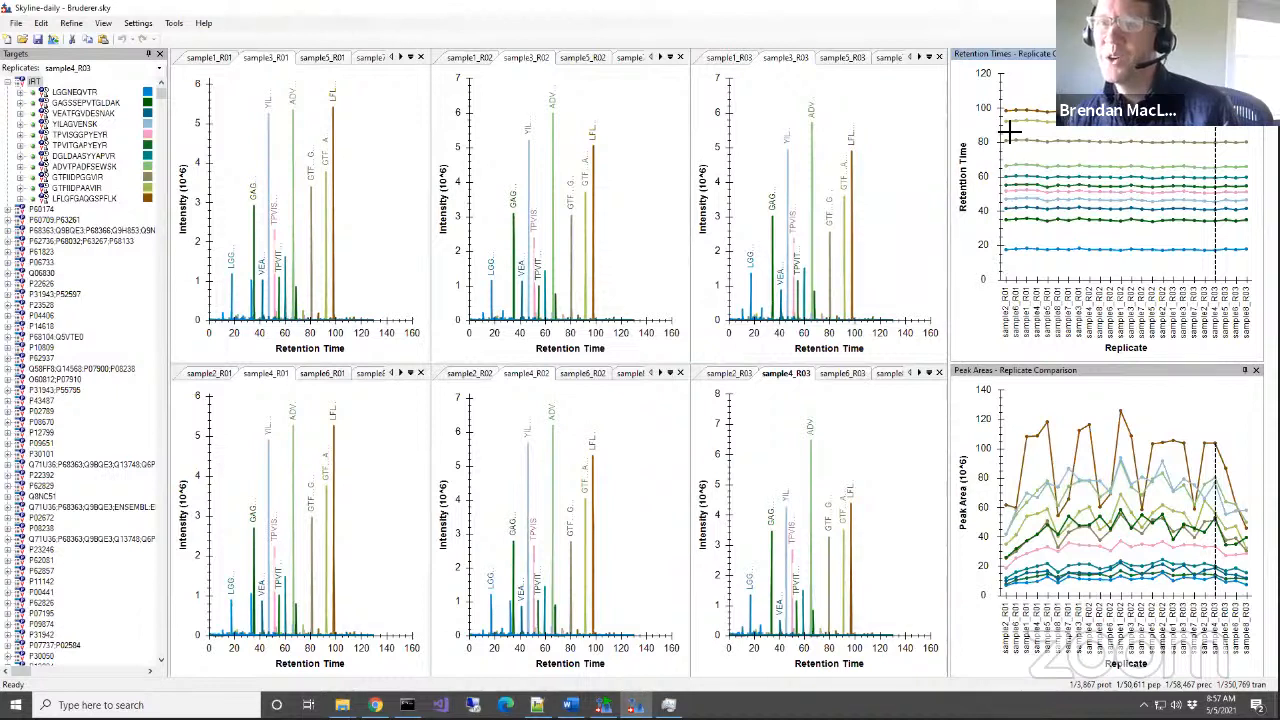
Set the replicate order of the comparison graphs back to Document.
right_click(1047, 90)
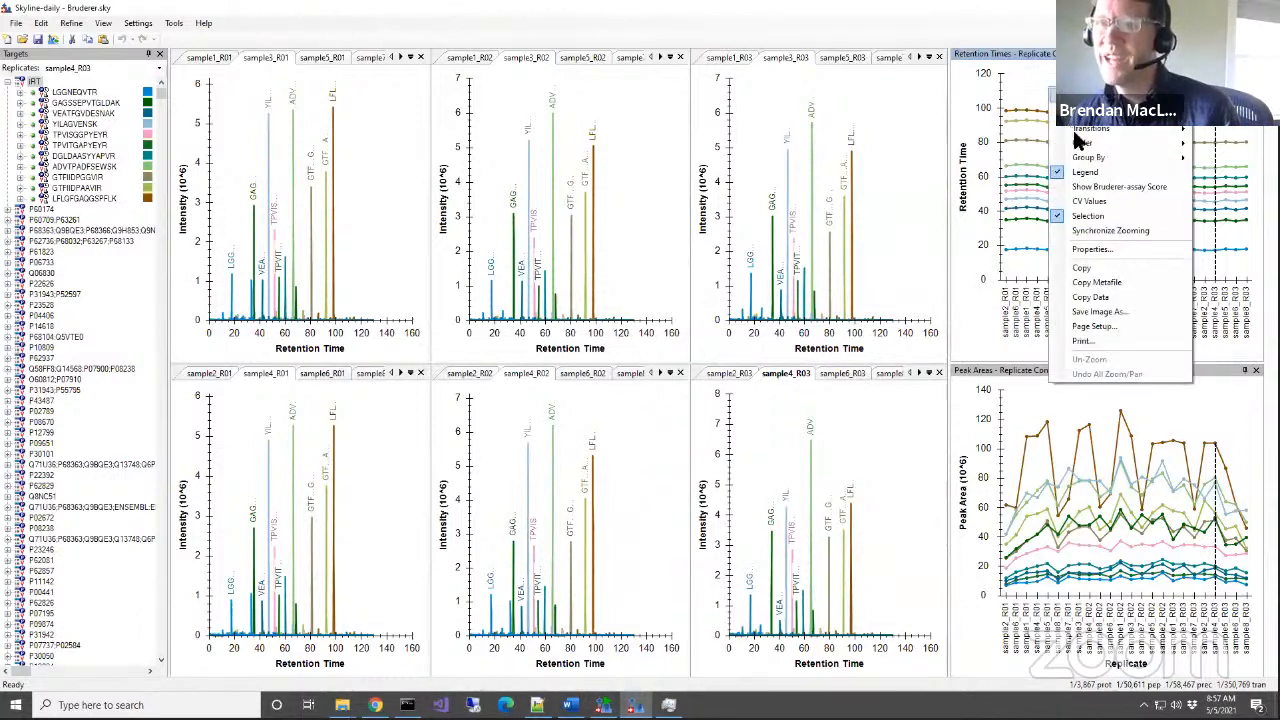
mouse_move(1080, 145)
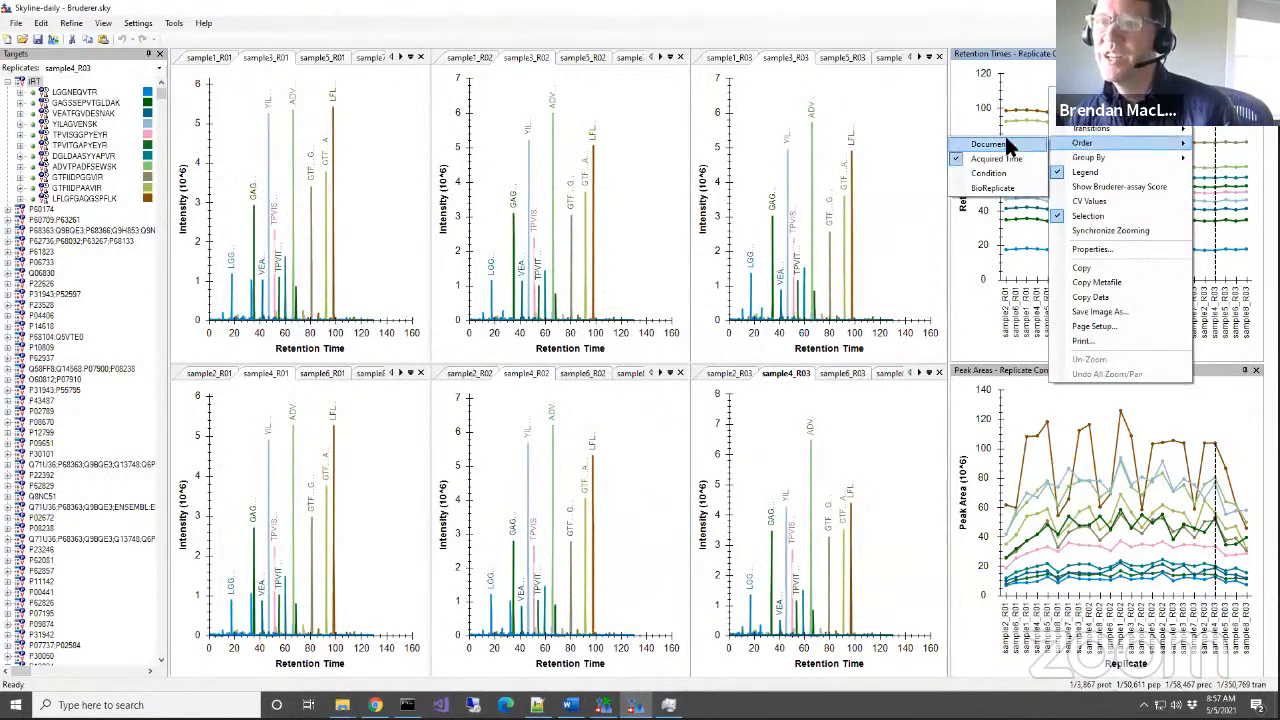
left_click(1008, 144)
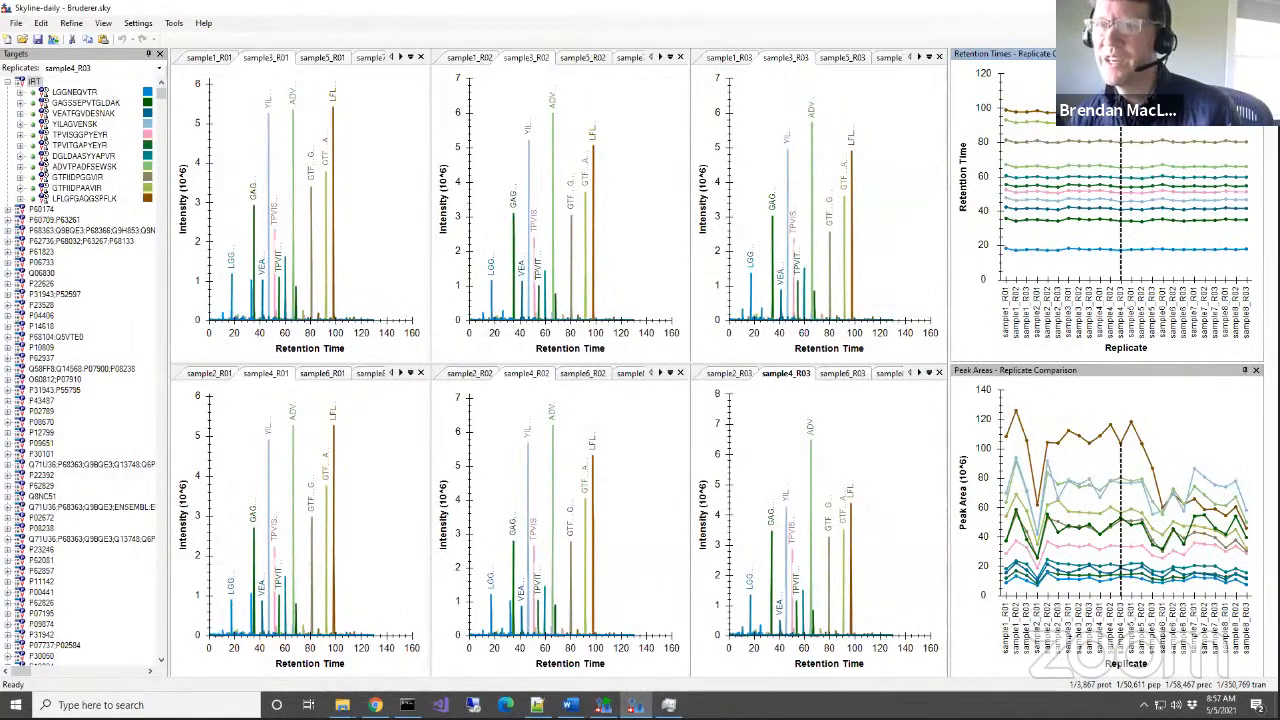
Arrange the replicates in both comparison graphs by Acquired Time.
right_click(1087, 92)
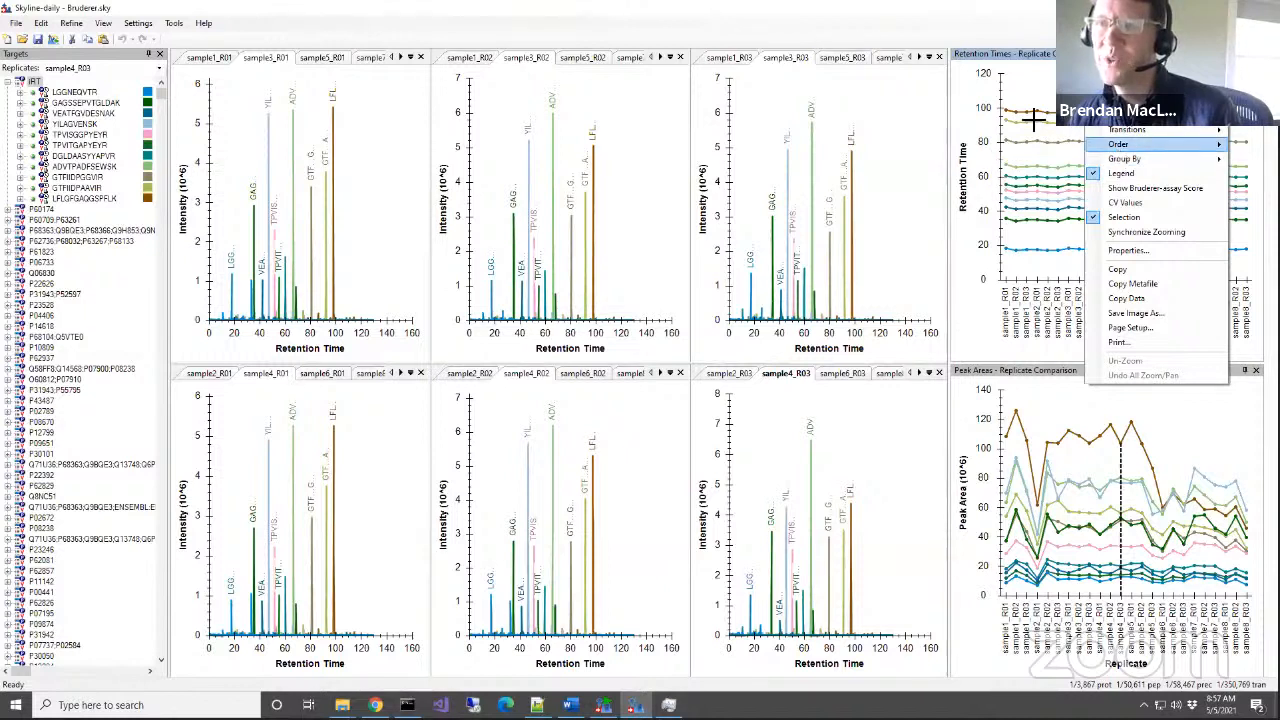
right_click(1025, 88)
mouse_move(1058, 143)
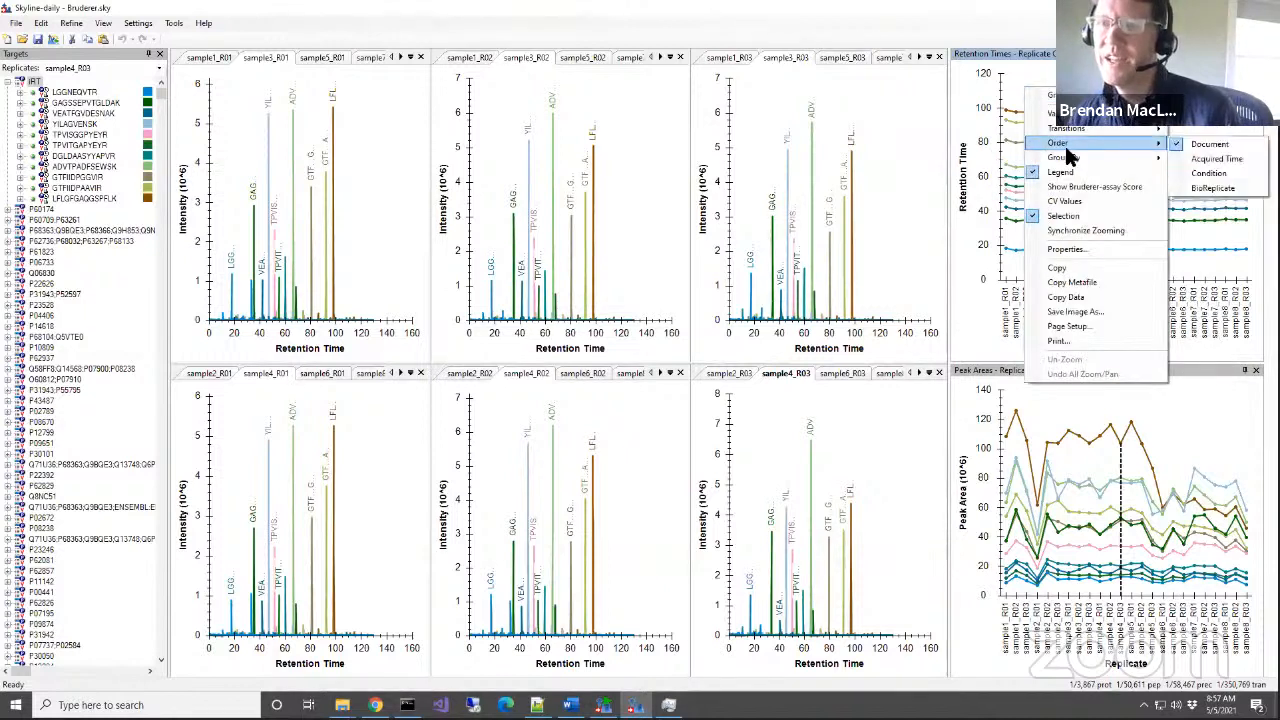
left_click(1197, 172)
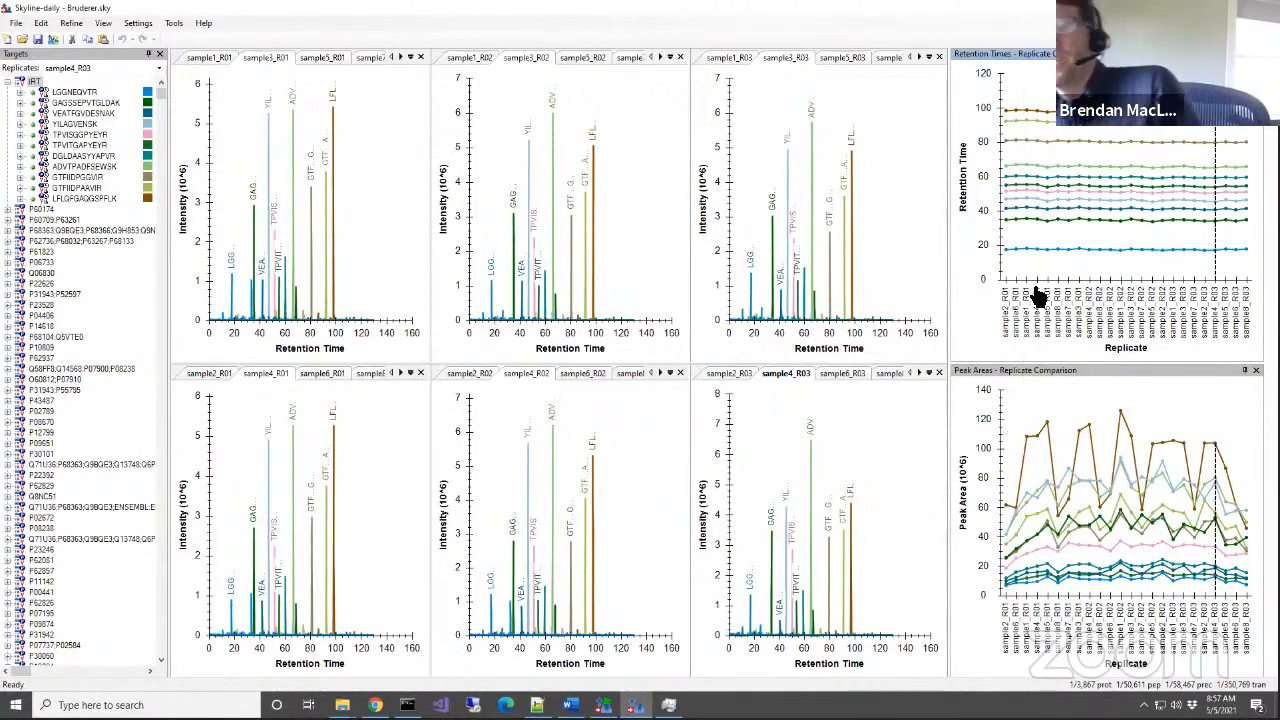
Examine the iRT chromatograms of replicates sample8_R01, sample7_R01, sample3_R01 and sample8_R02 from the Retention Times comparison, ending on sample8_R01.
left_click(1057, 120)
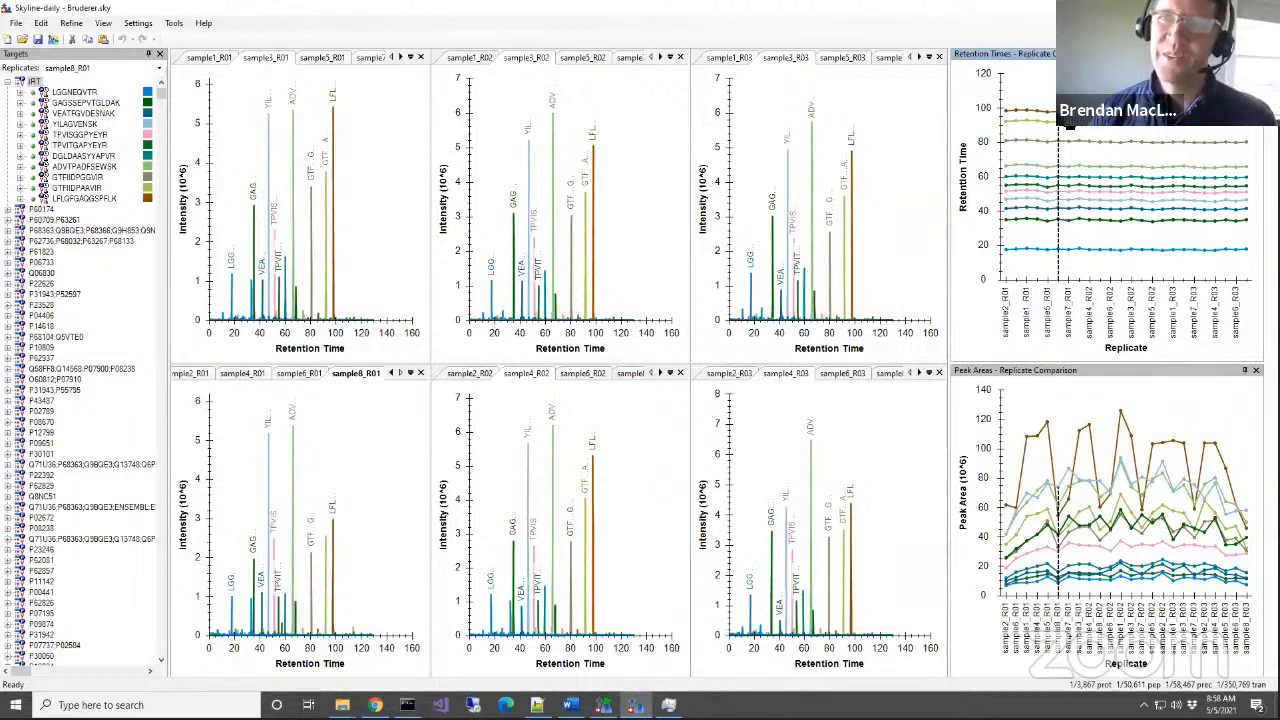
left_click(1072, 128)
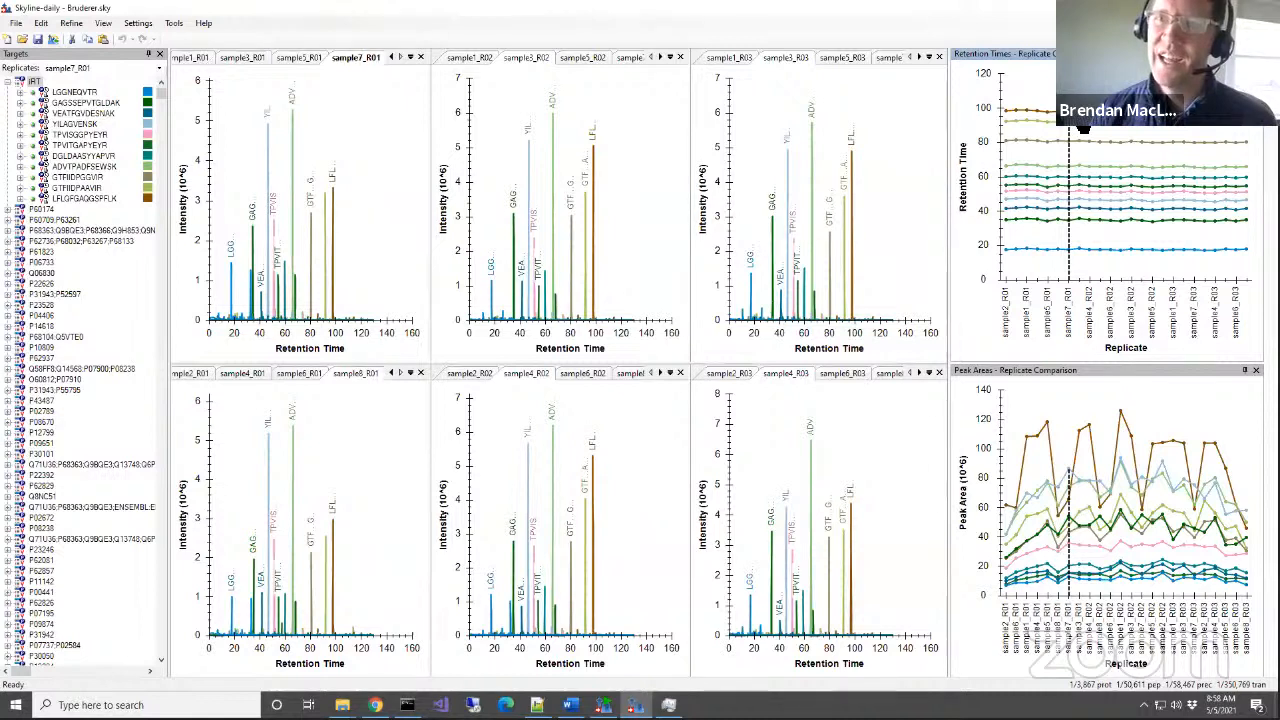
left_click(1079, 129)
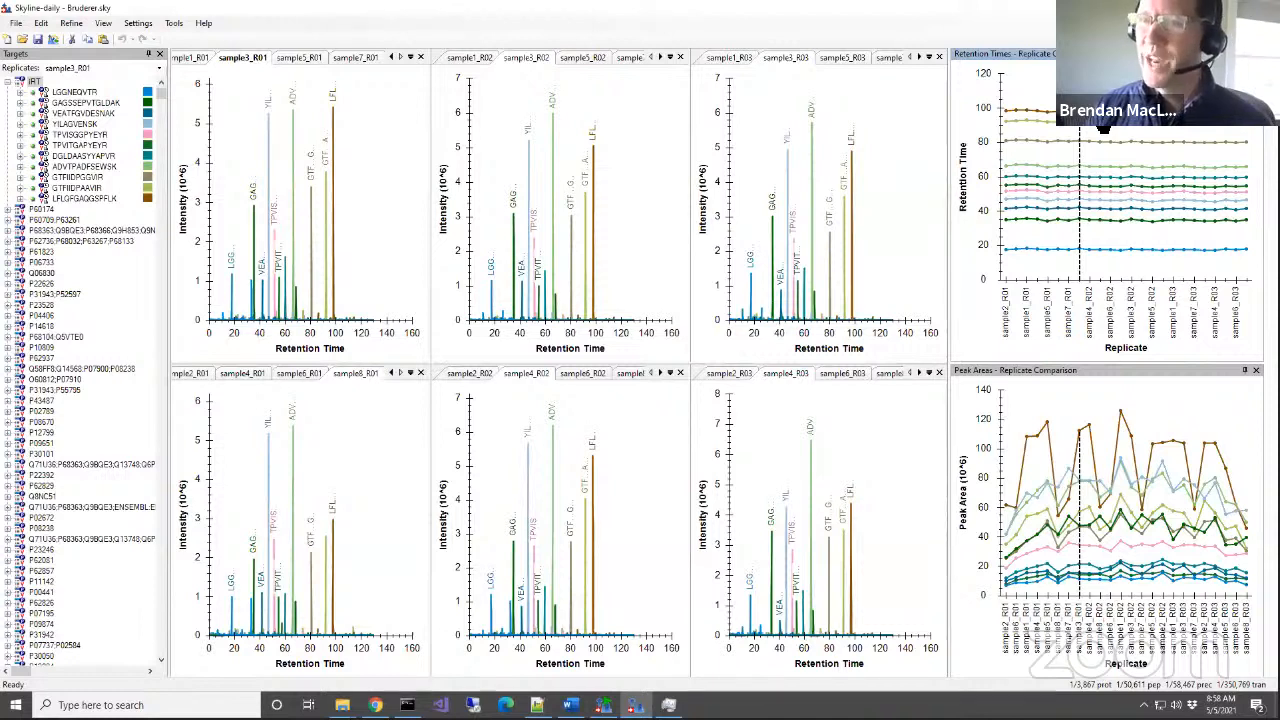
left_click(1101, 127)
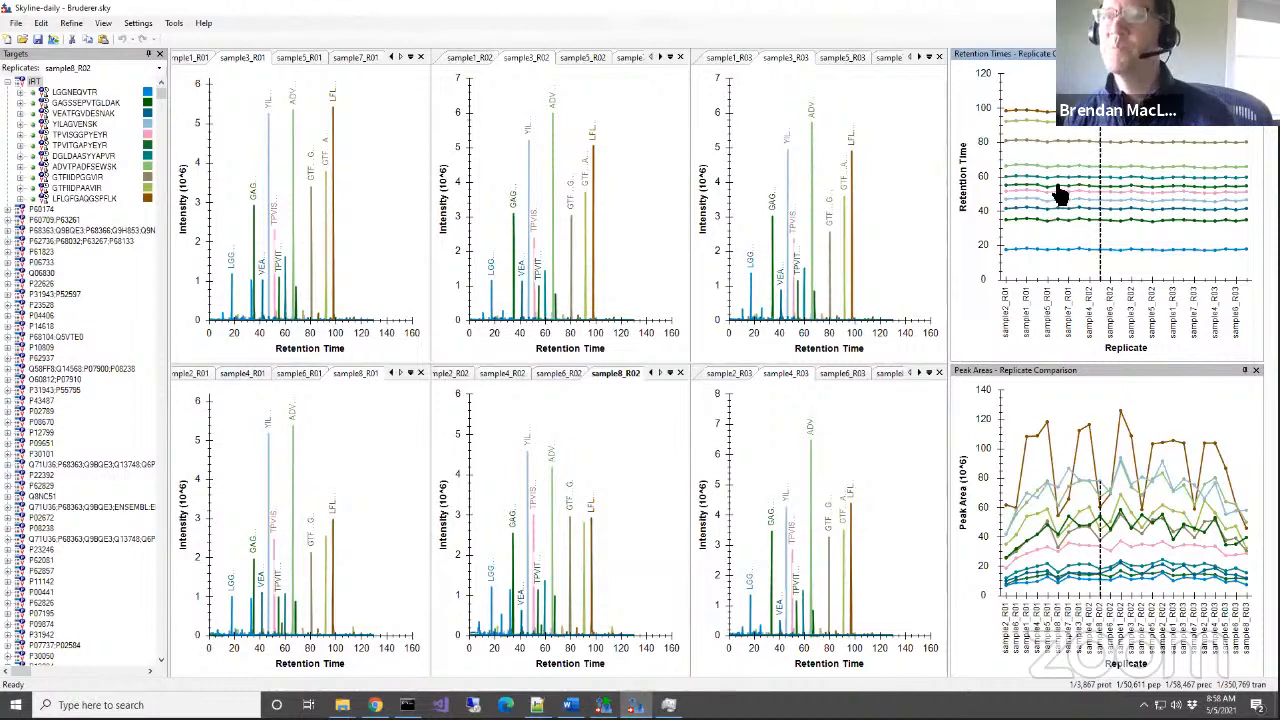
left_click(1063, 255)
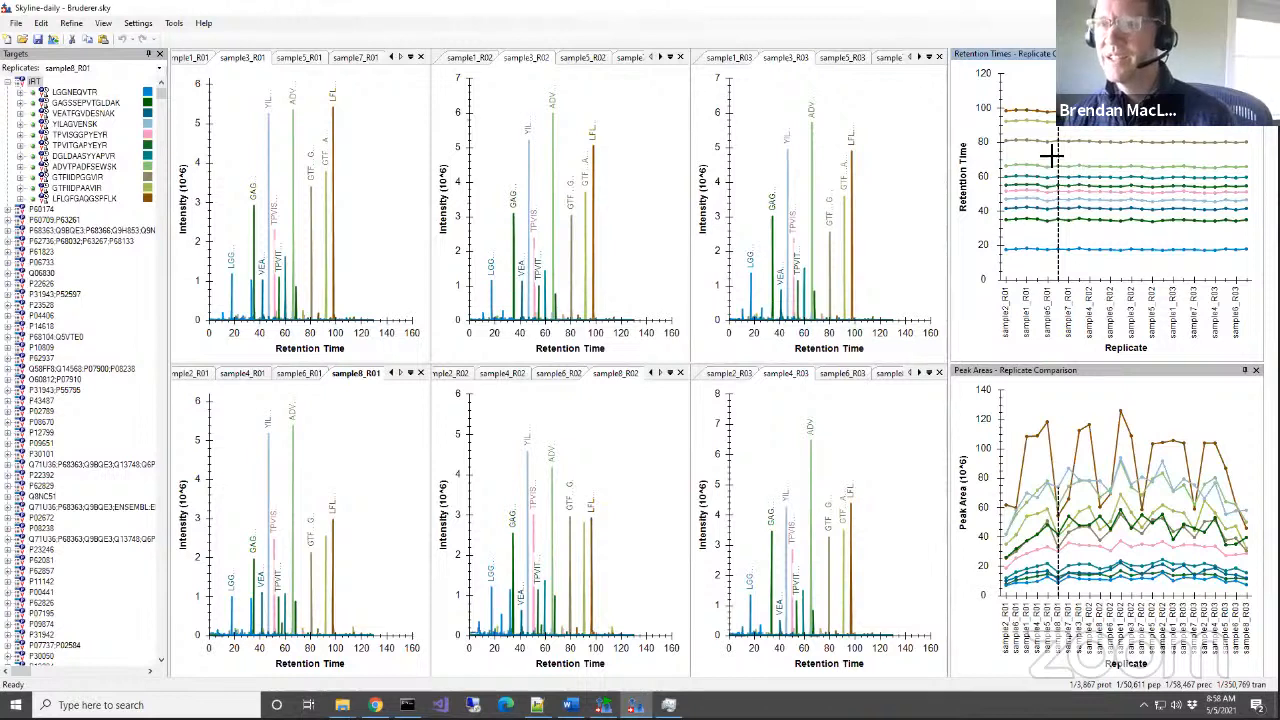
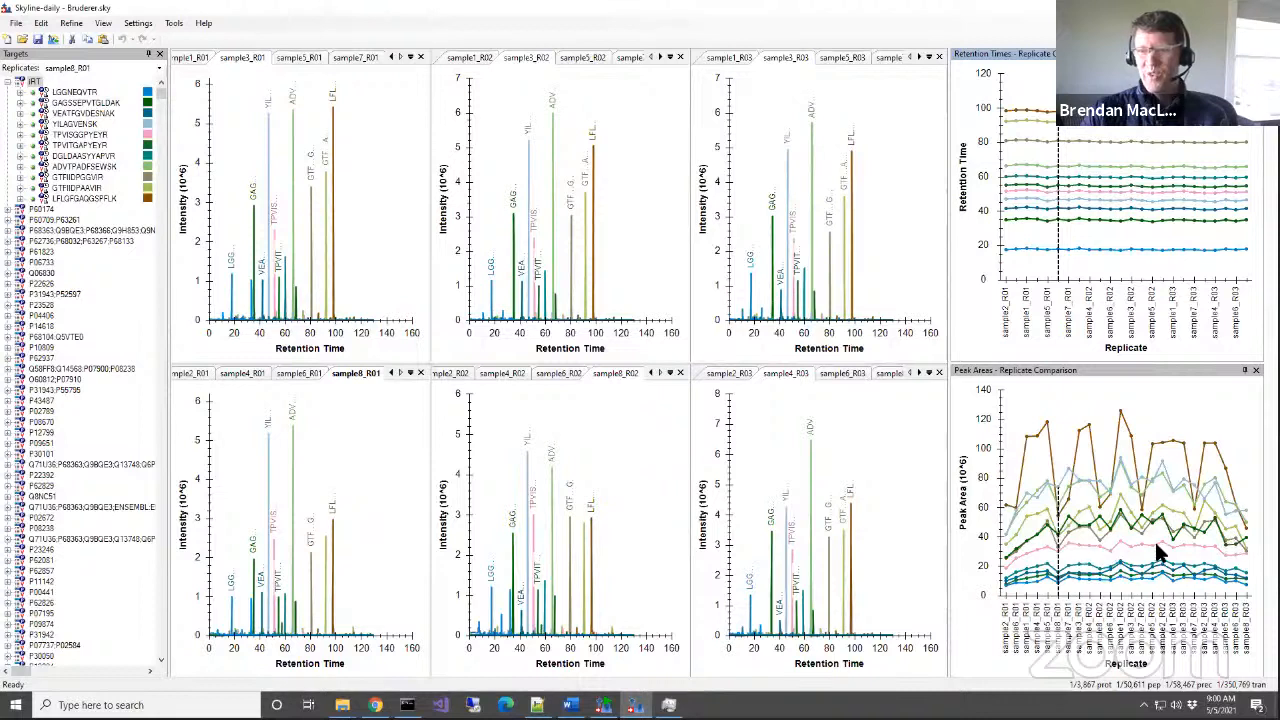
Preview the Peak Areas comparison on a log scale over different vertical ranges, and return it to a linear scale.
right_click(1104, 395)
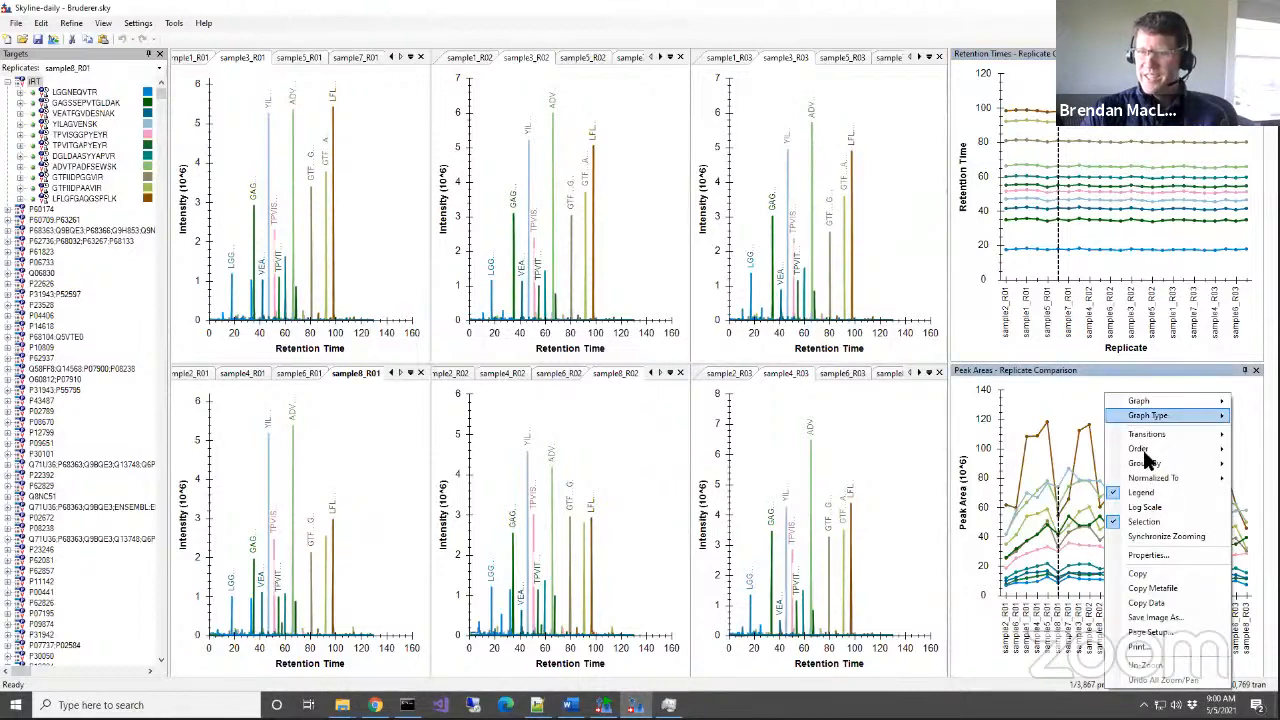
left_click(1154, 512)
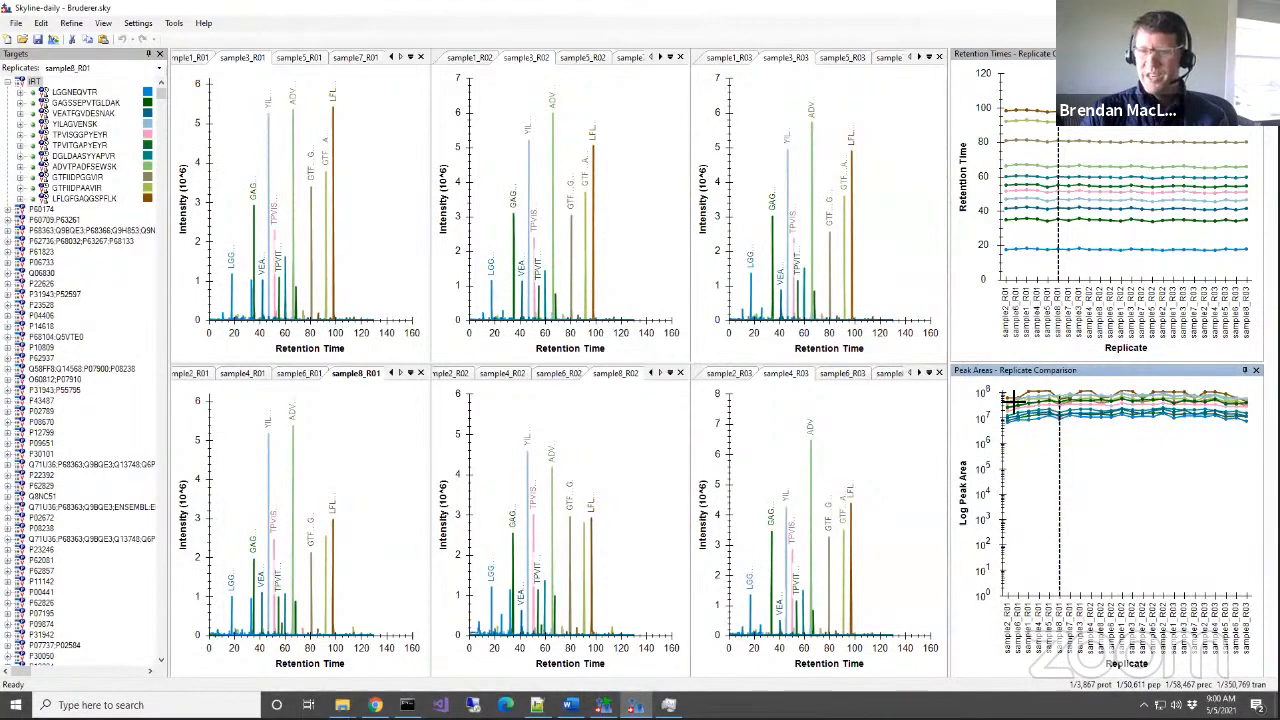
left_click_drag(1003, 393, 1268, 435)
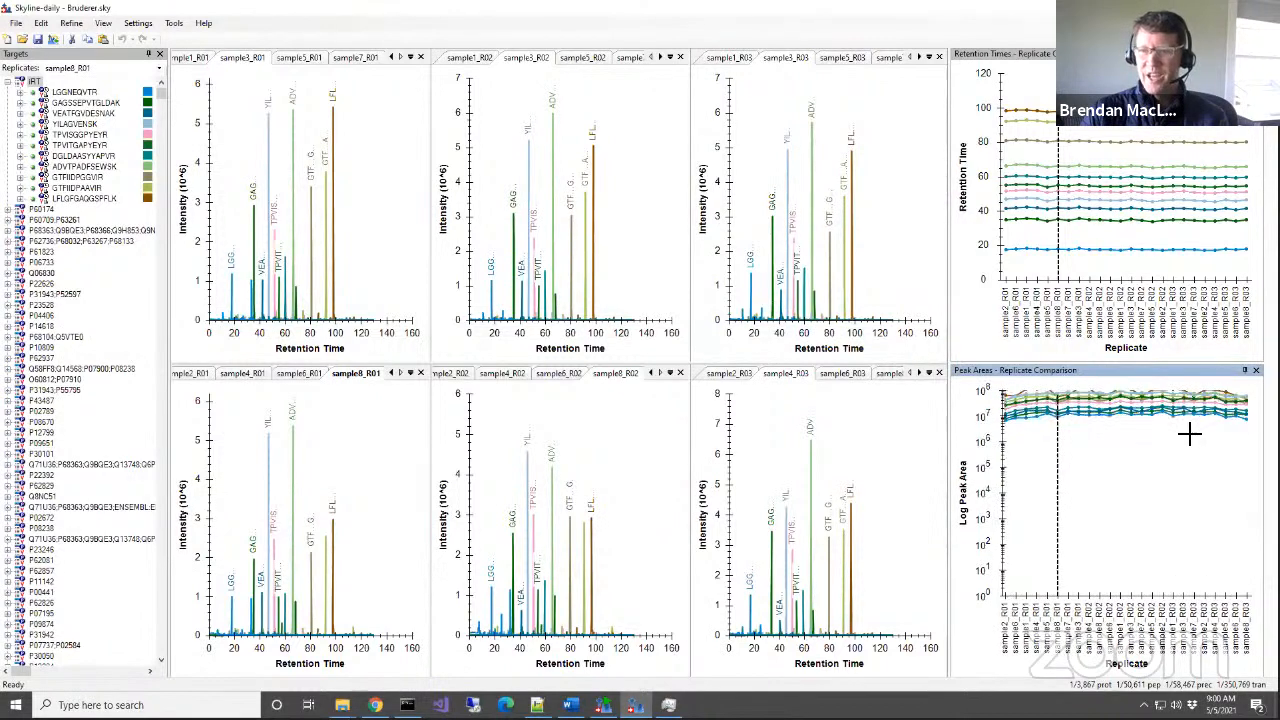
scroll(1008, 467, "down", 4)
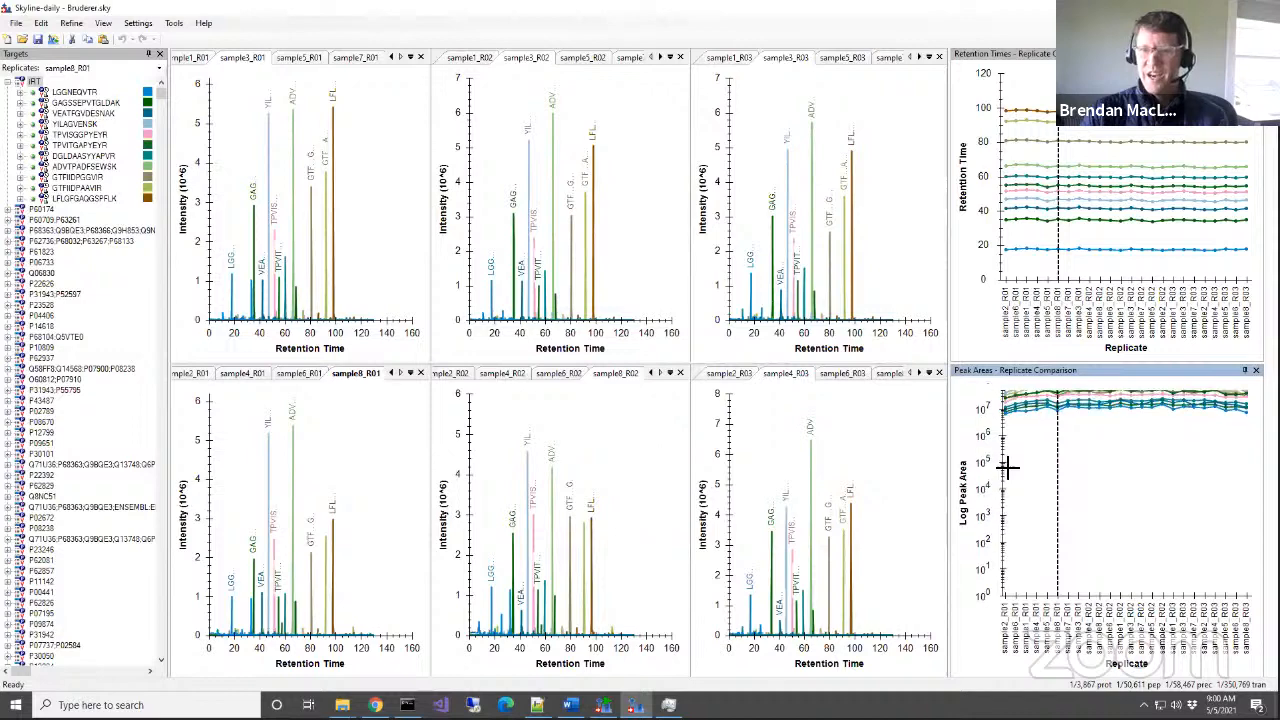
scroll(1000, 450, "down", 1)
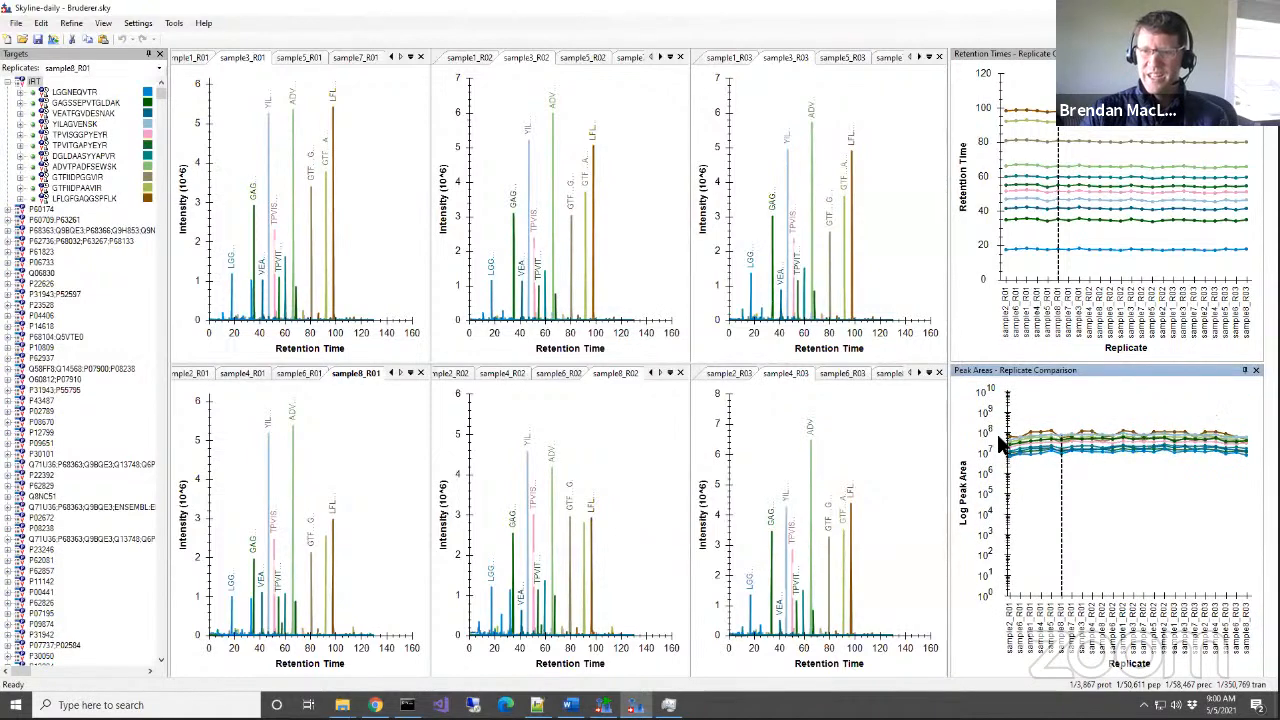
scroll(1000, 445, "up", 1)
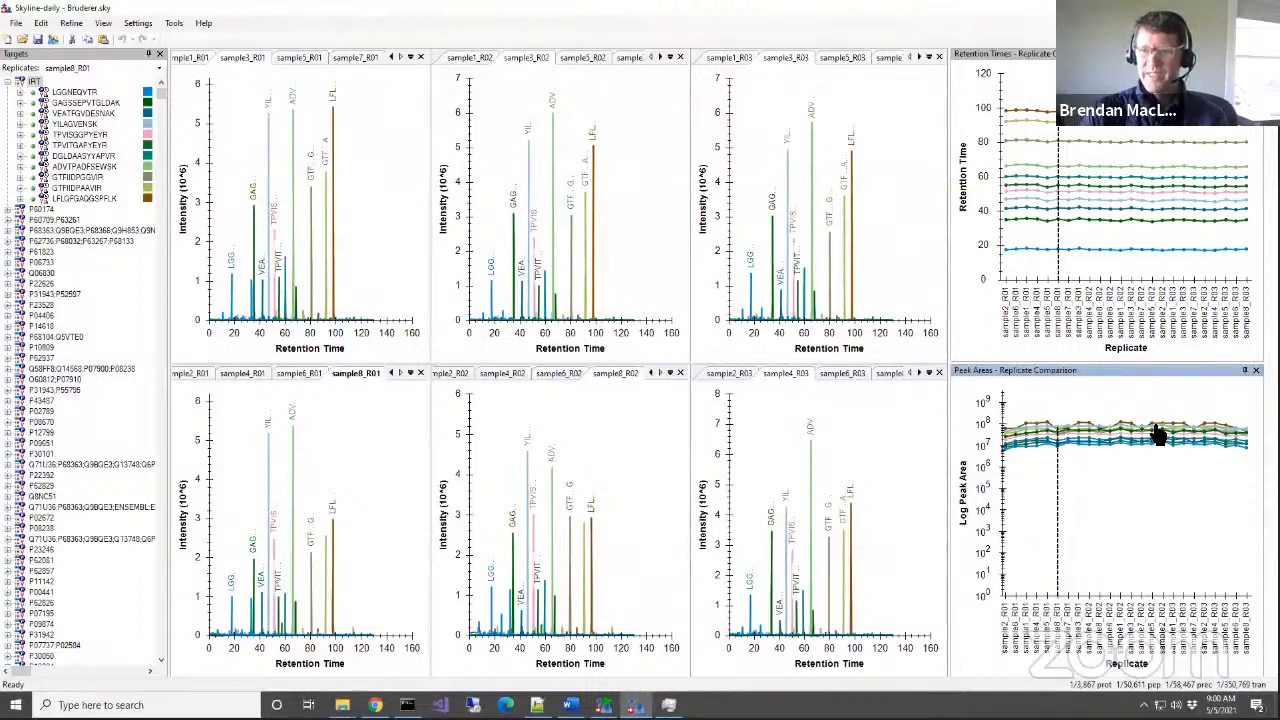
right_click(1048, 396)
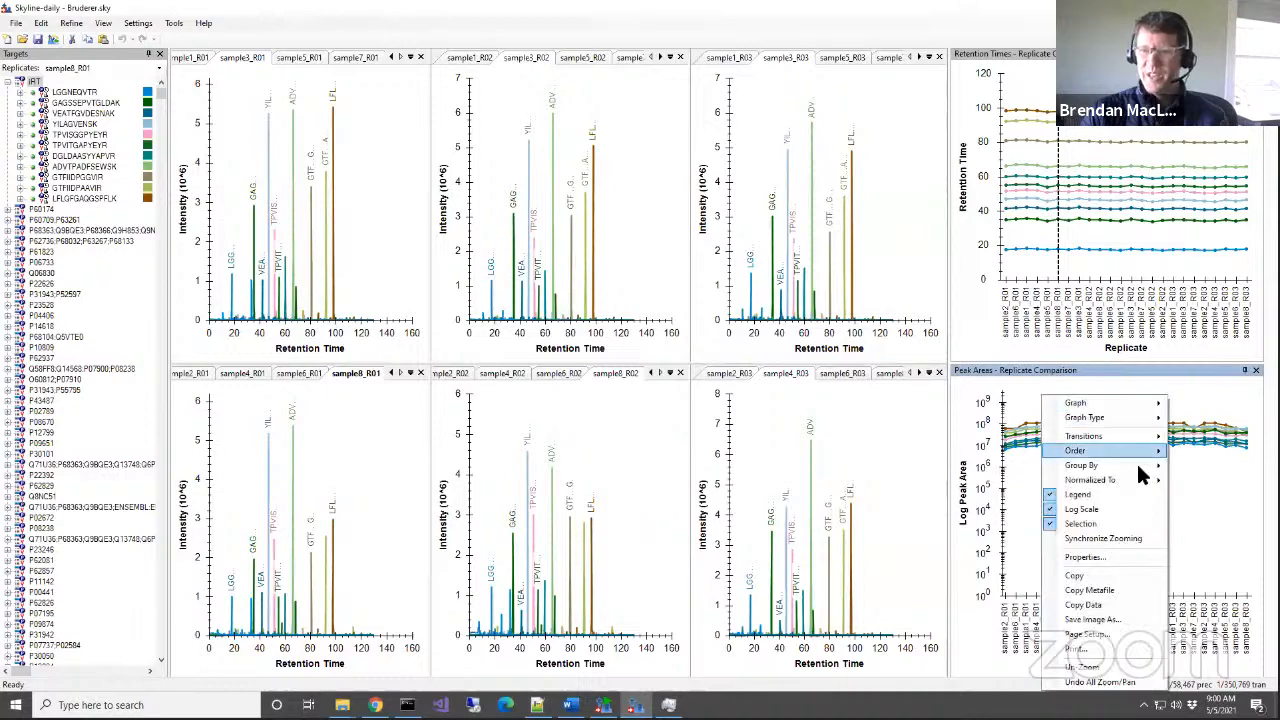
left_click(1131, 508)
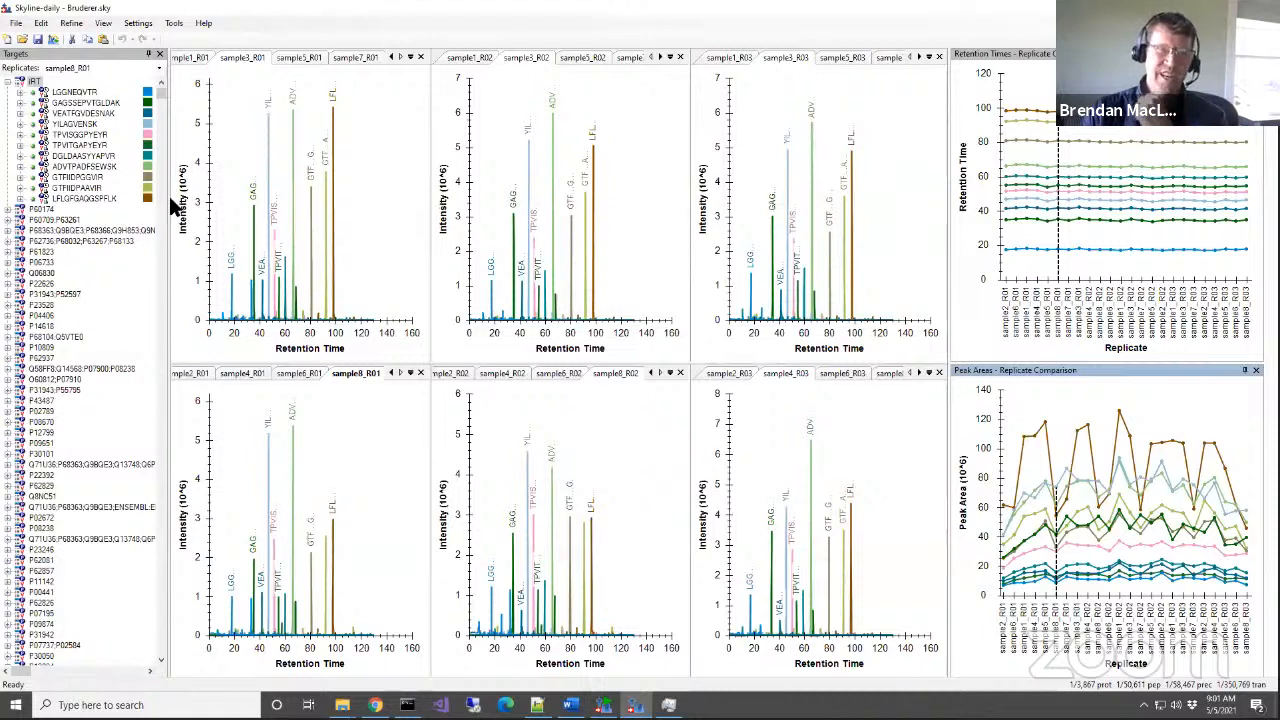
Review the chromatograms and replicate comparisons of proteins P60174 and P60709;P63261.
left_click(38, 211)
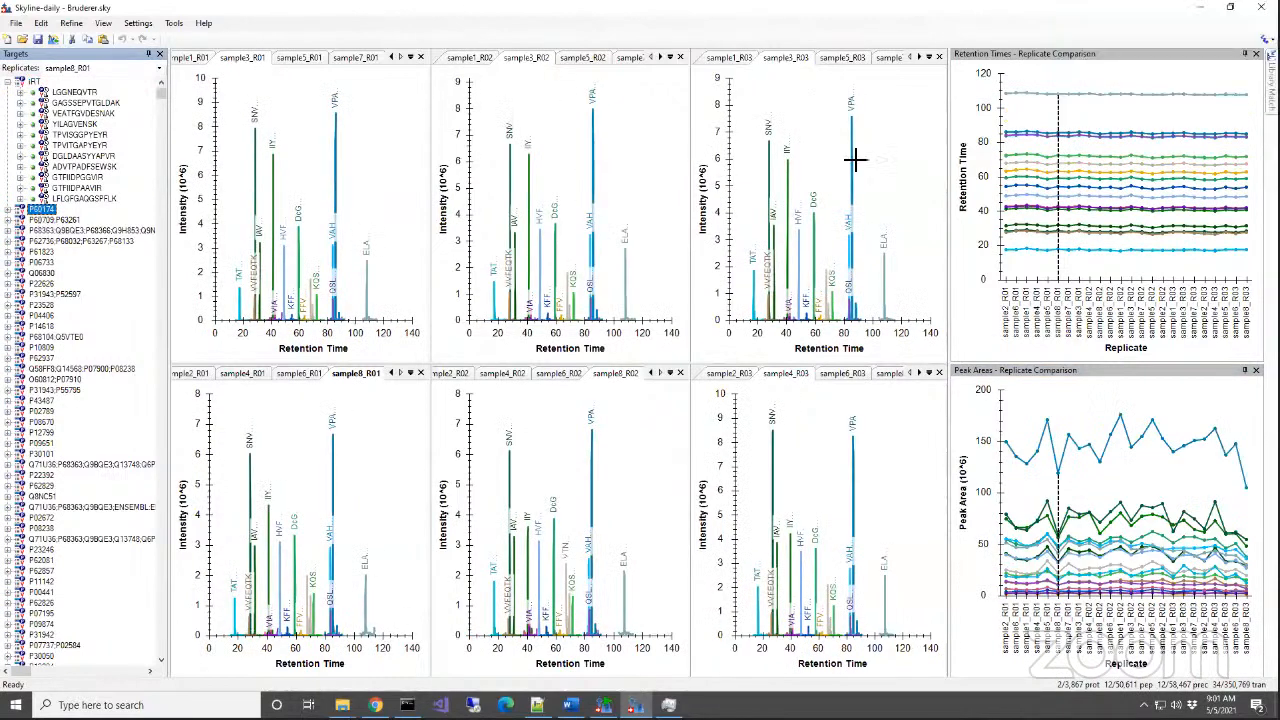
left_click(40, 220)
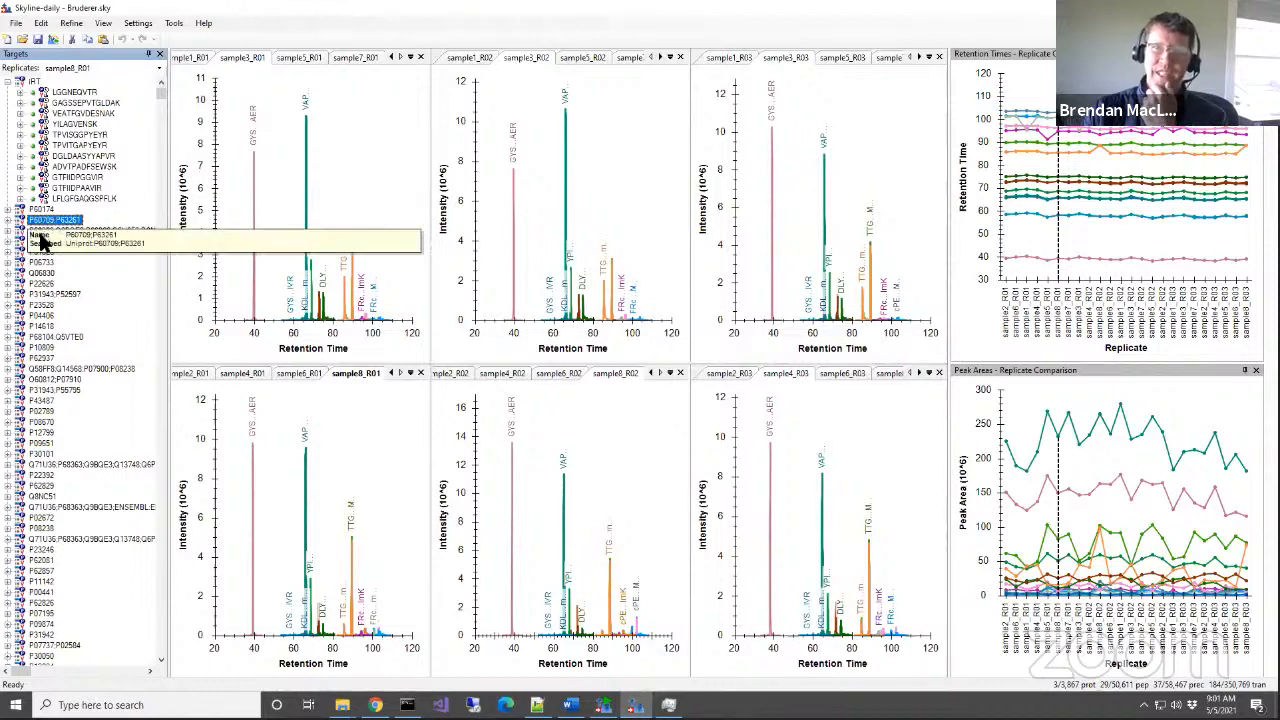
Examine replicate sample8_R02 in the P60709;P63261 Retention Times comparison and locate the peptide behind its shifted point in the targets.
left_click(1101, 150)
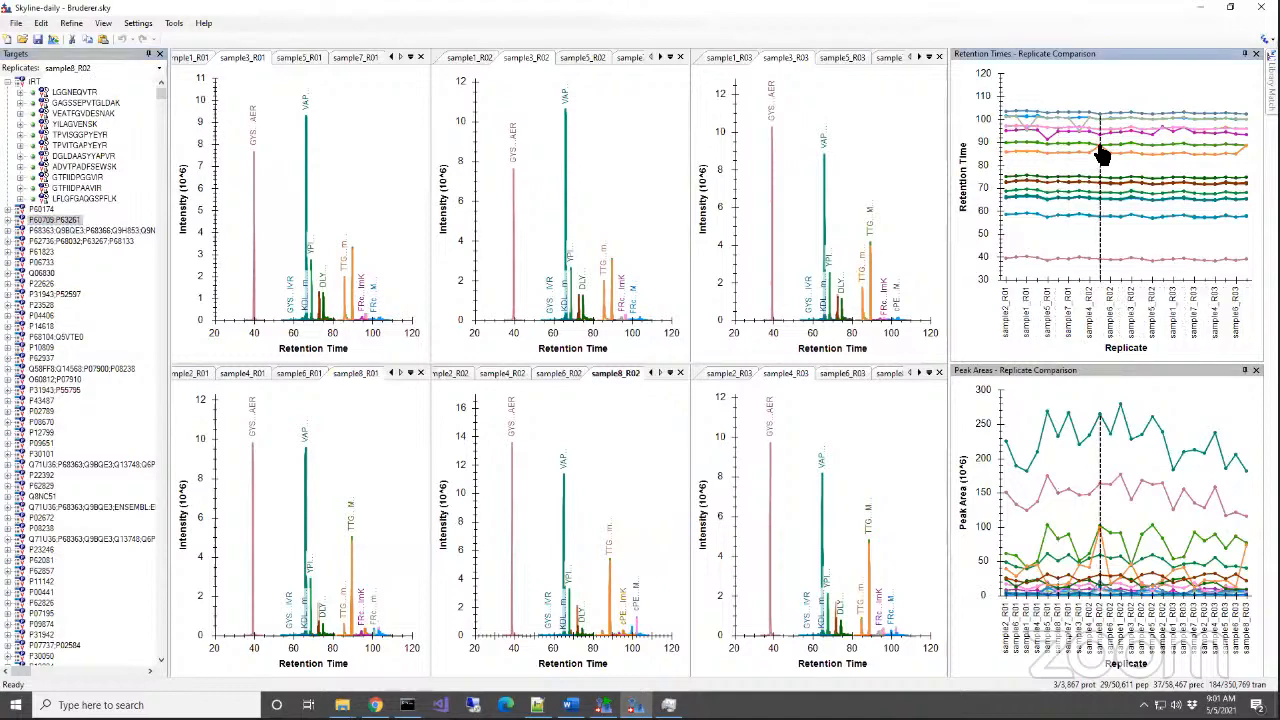
left_click(1101, 150)
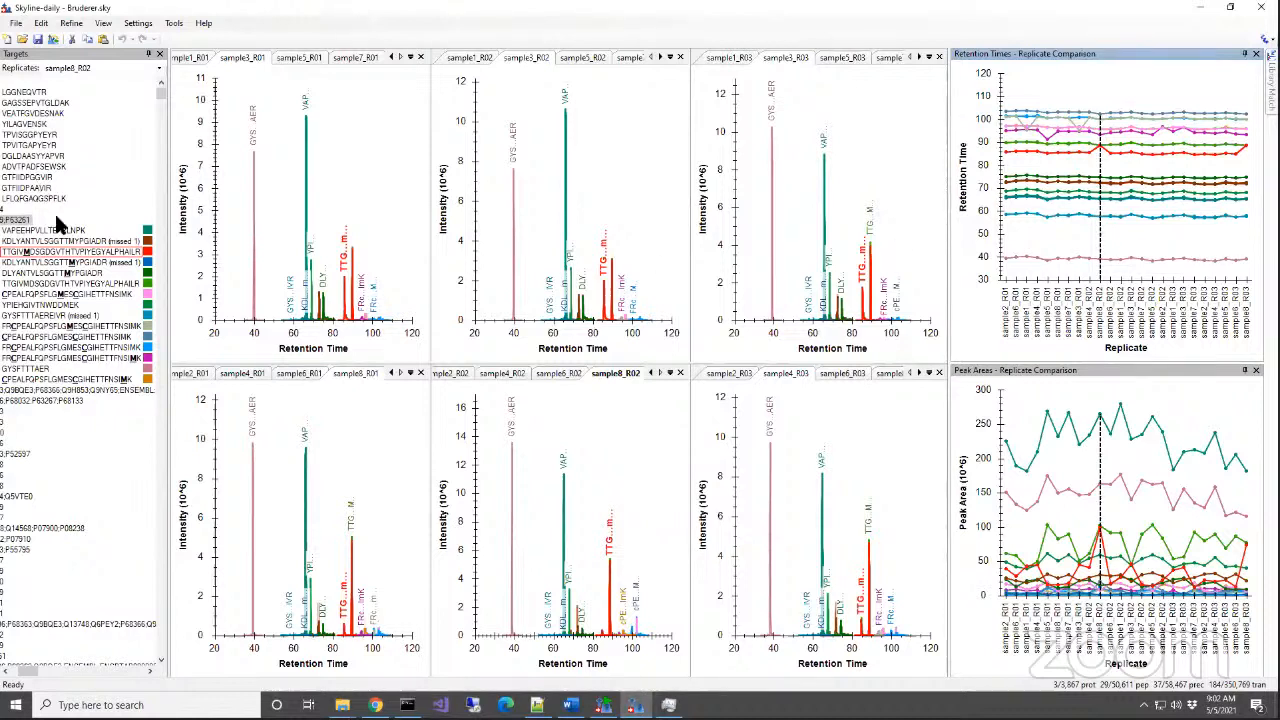
left_click(12, 674)
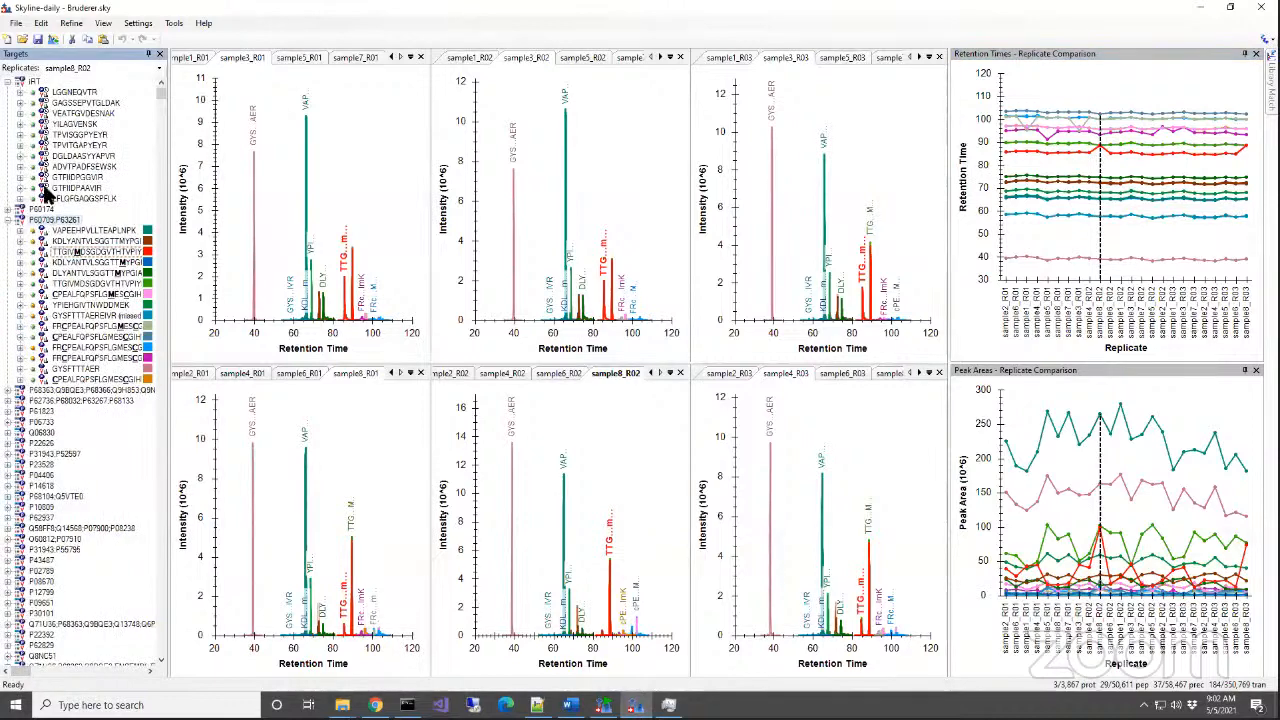
Select replicate sample7_R03 from the iRT Peak Areas comparison and check the Set Standard Type options for peptide TPVITGAPYEYR.
left_click(35, 82)
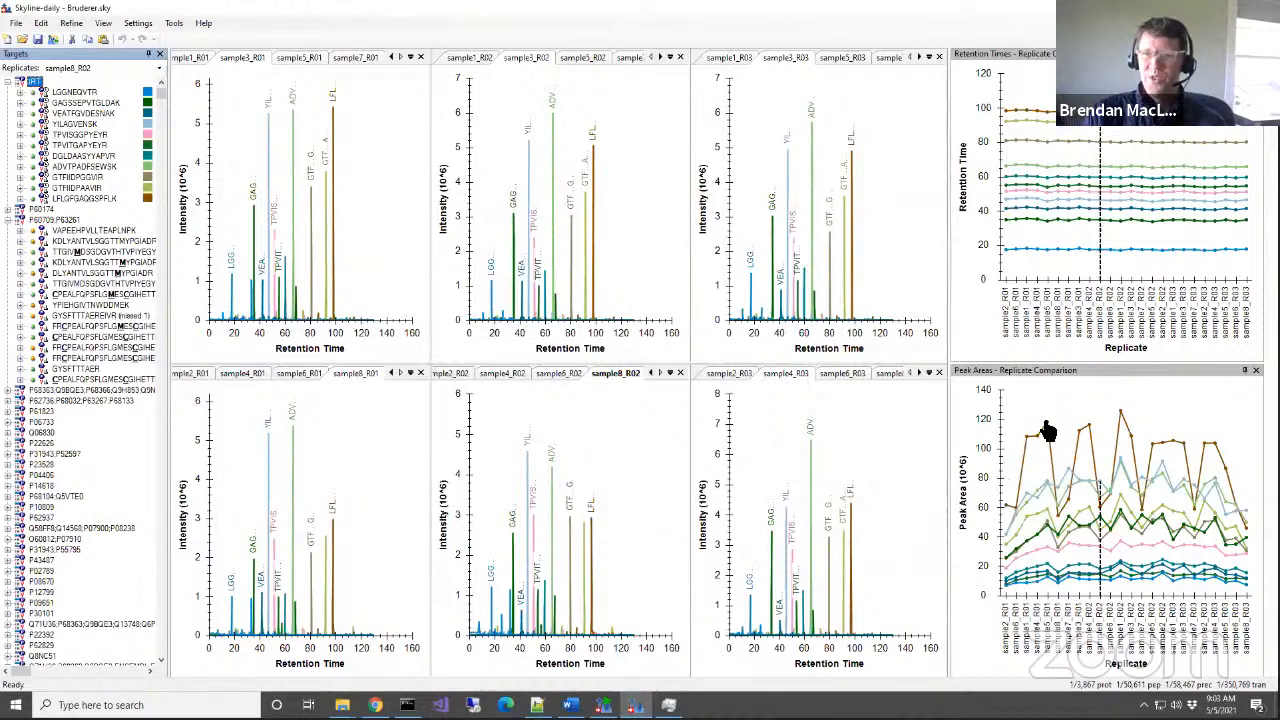
left_click(1194, 550)
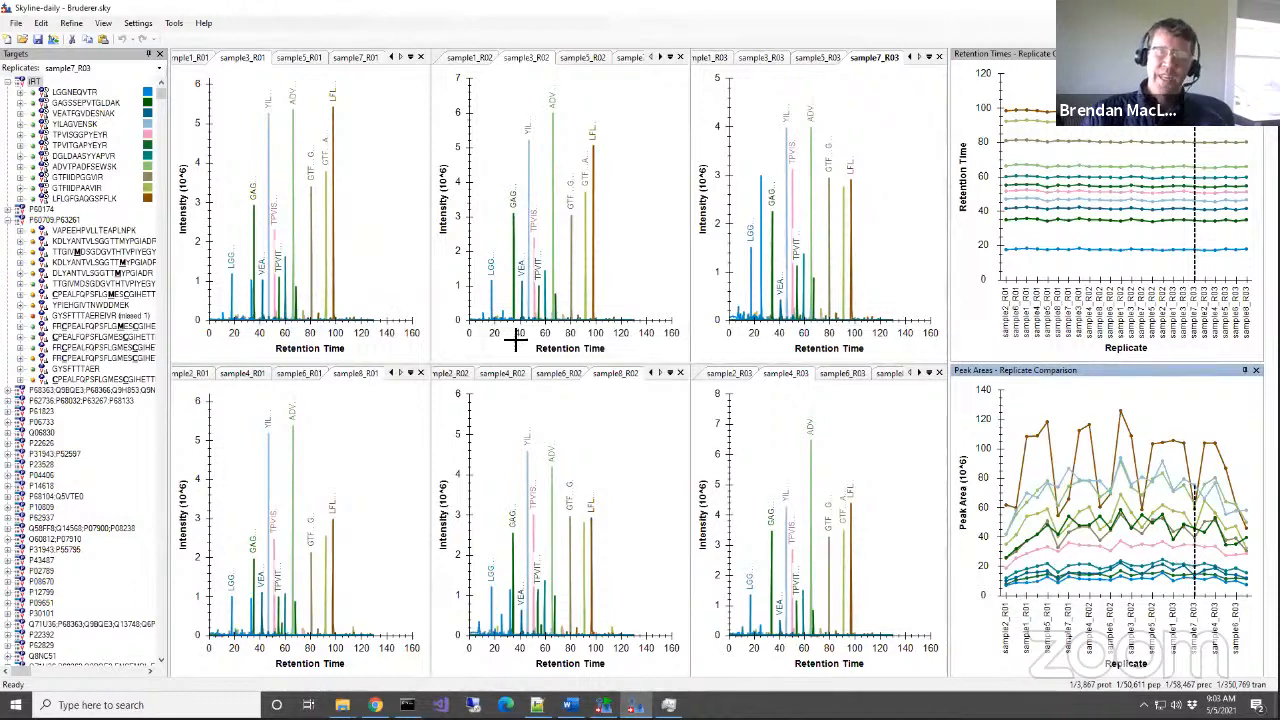
left_click(86, 147)
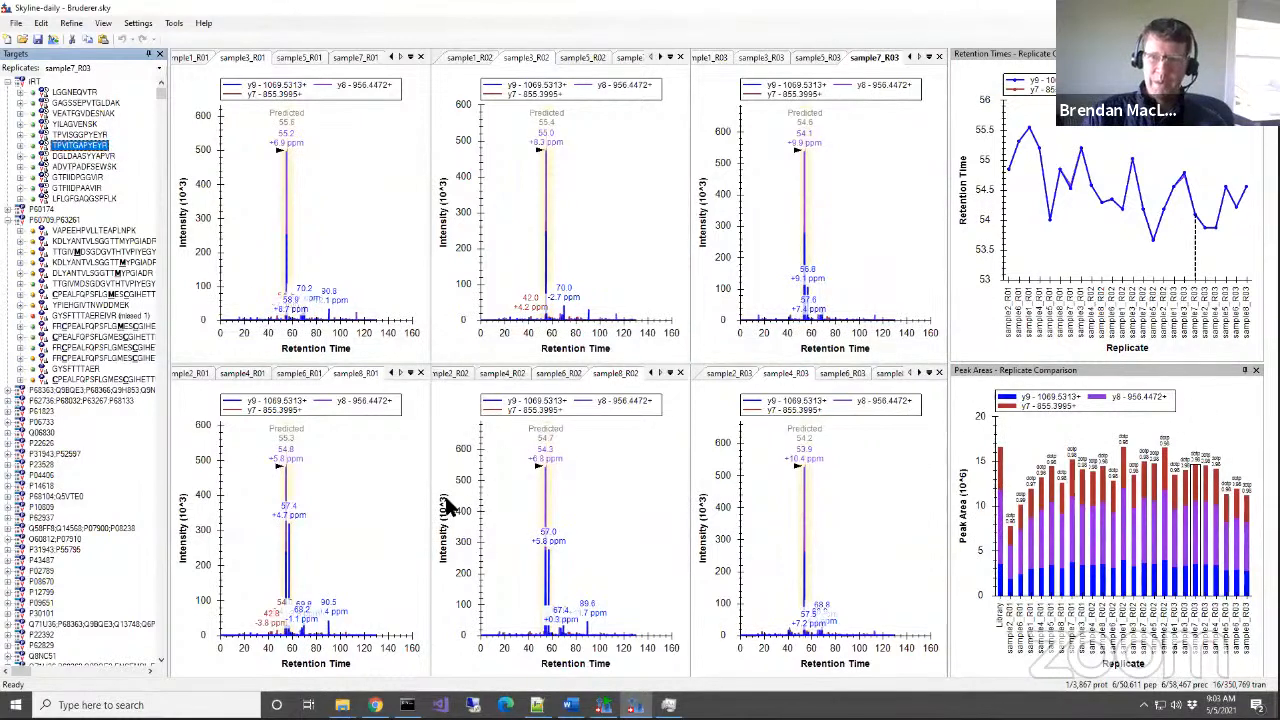
right_click(80, 150)
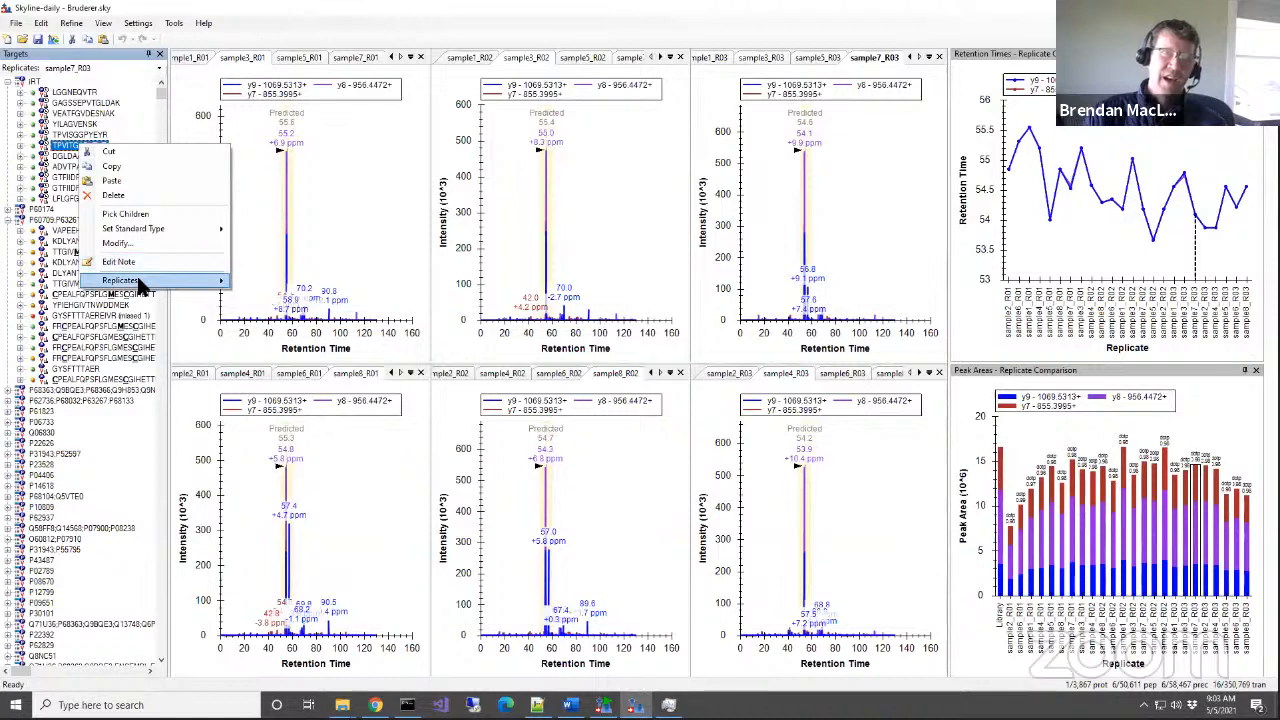
mouse_move(147, 230)
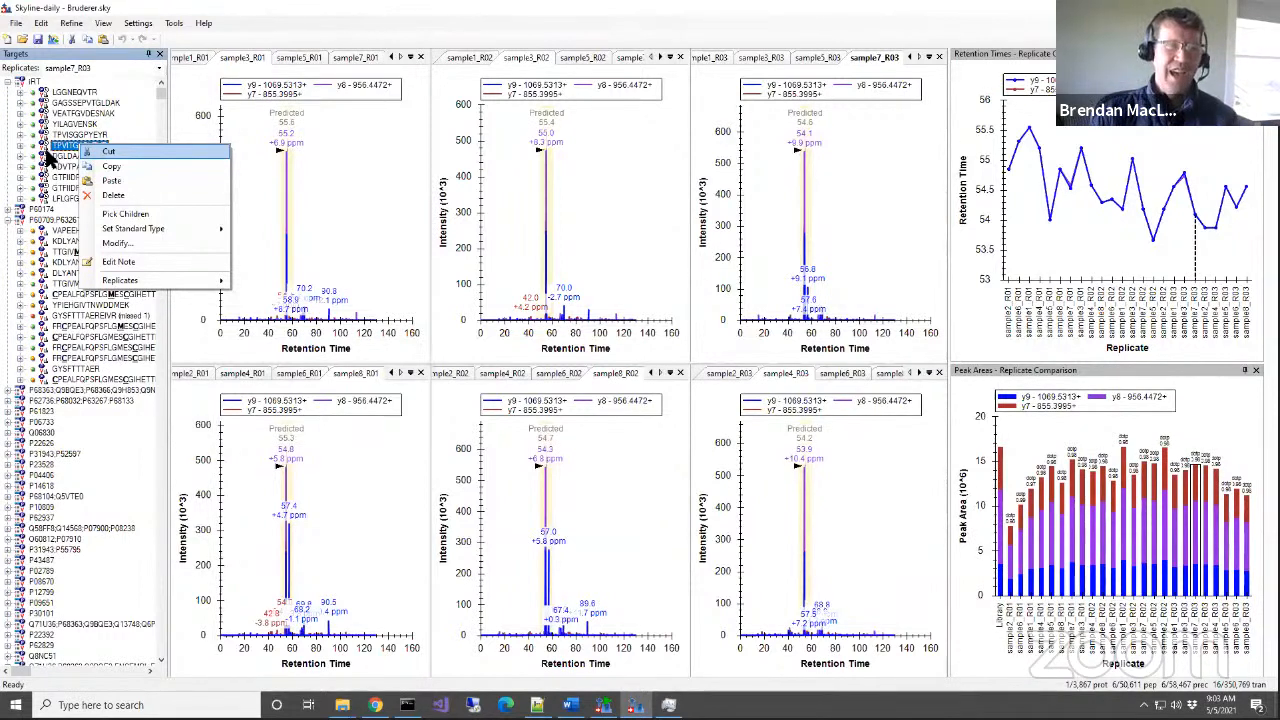
mouse_move(168, 225)
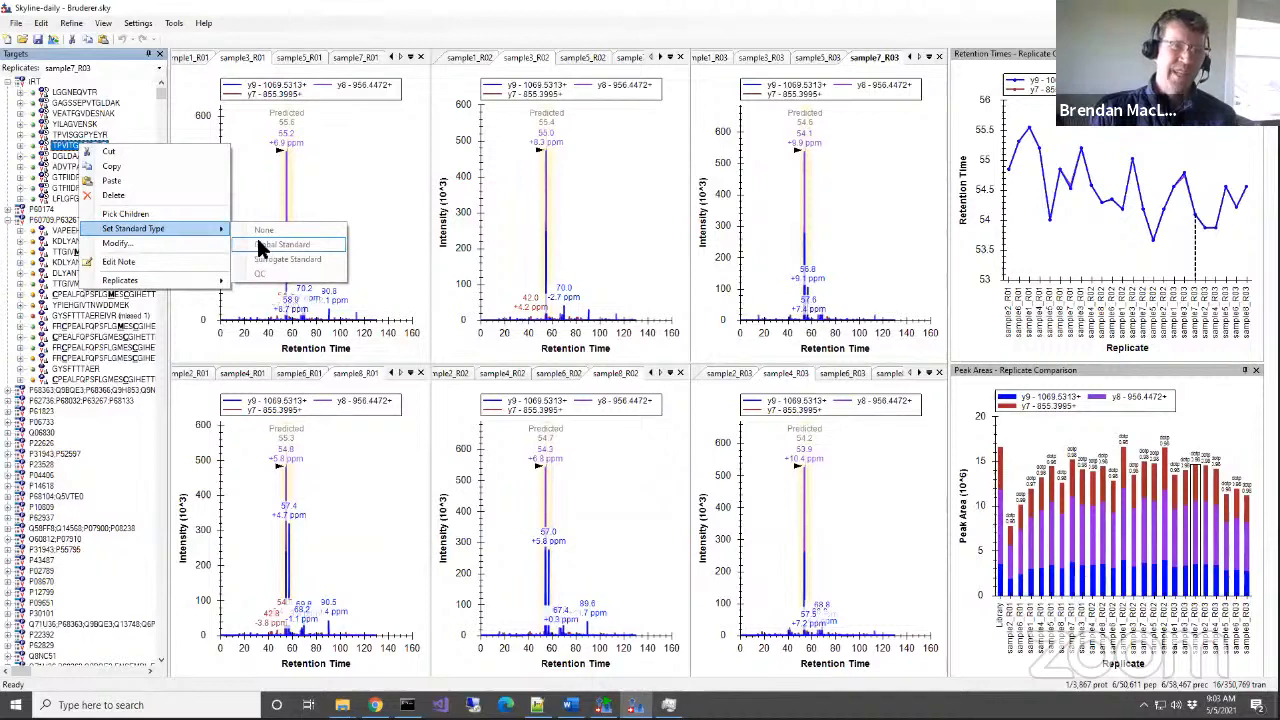
left_click(100, 49)
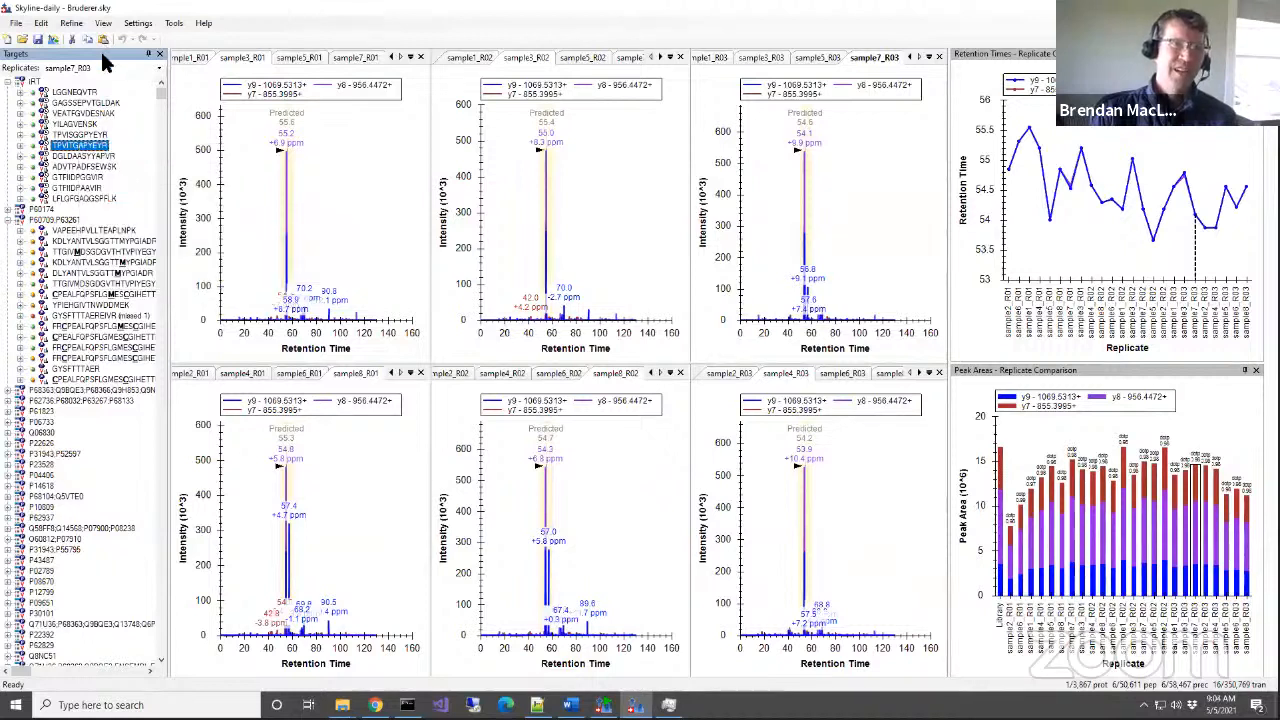
Compare the Set Standard Type options of the modified TTGIVMDSGDGVTHTVPIYEGYALPHAILR peptide with those of iRT peptide TPVISGGPYEYR.
left_click(93, 250)
right_click(96, 255)
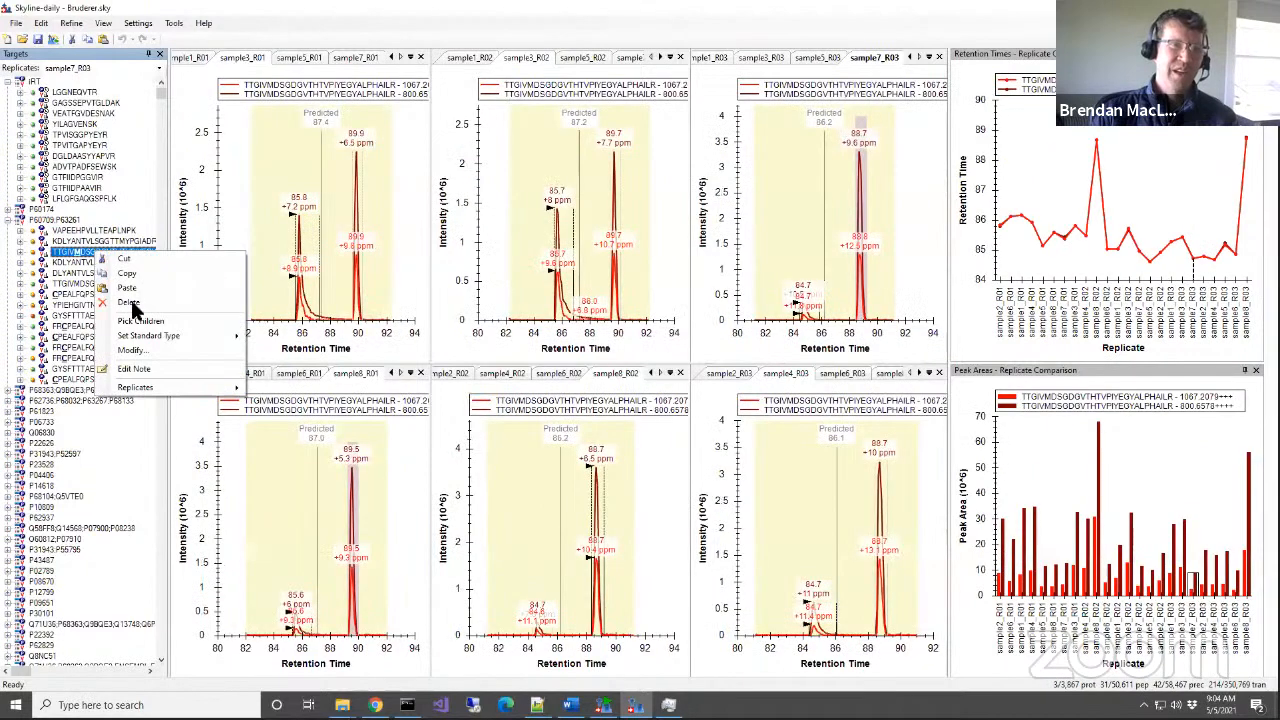
mouse_move(145, 340)
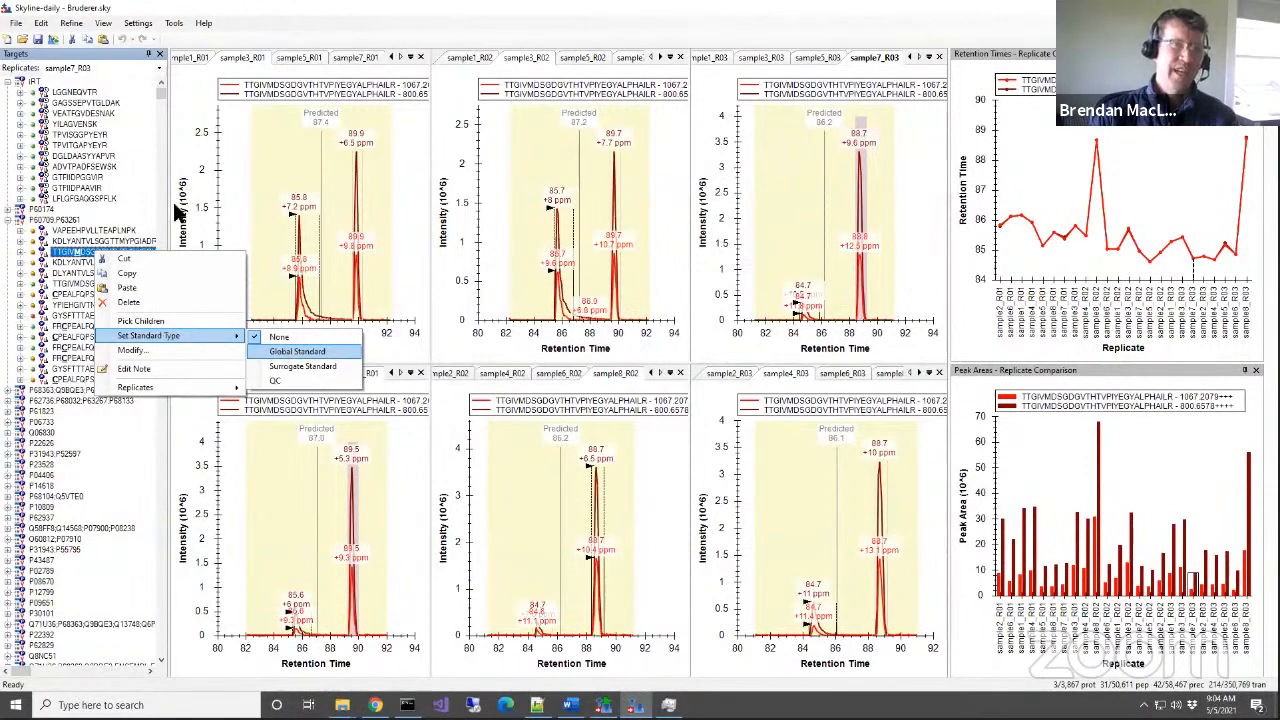
right_click(67, 136)
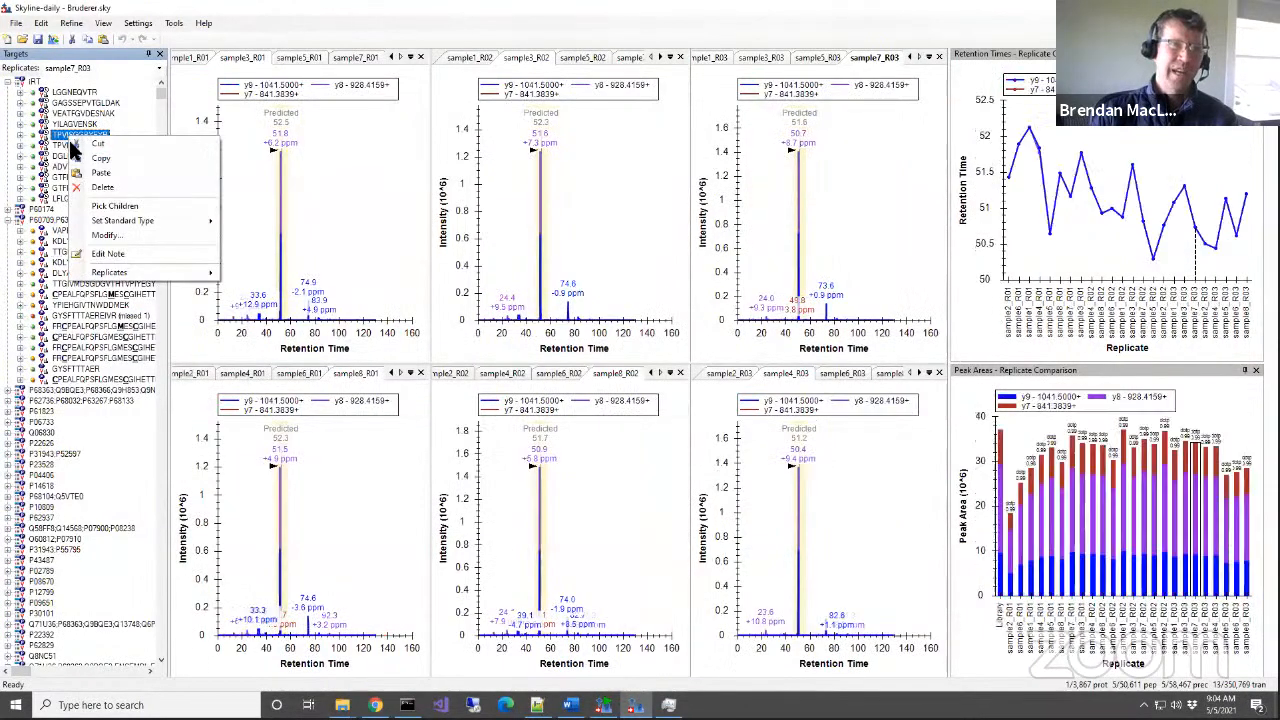
mouse_move(103, 224)
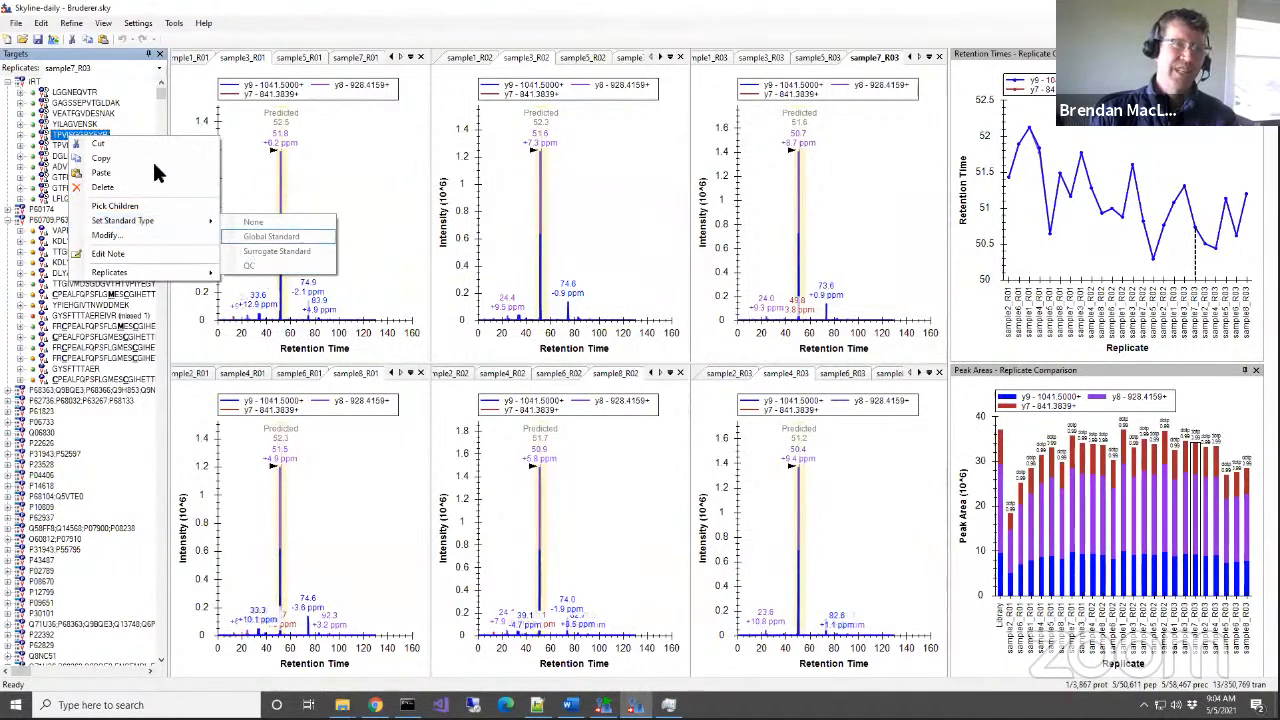
left_click(76, 47)
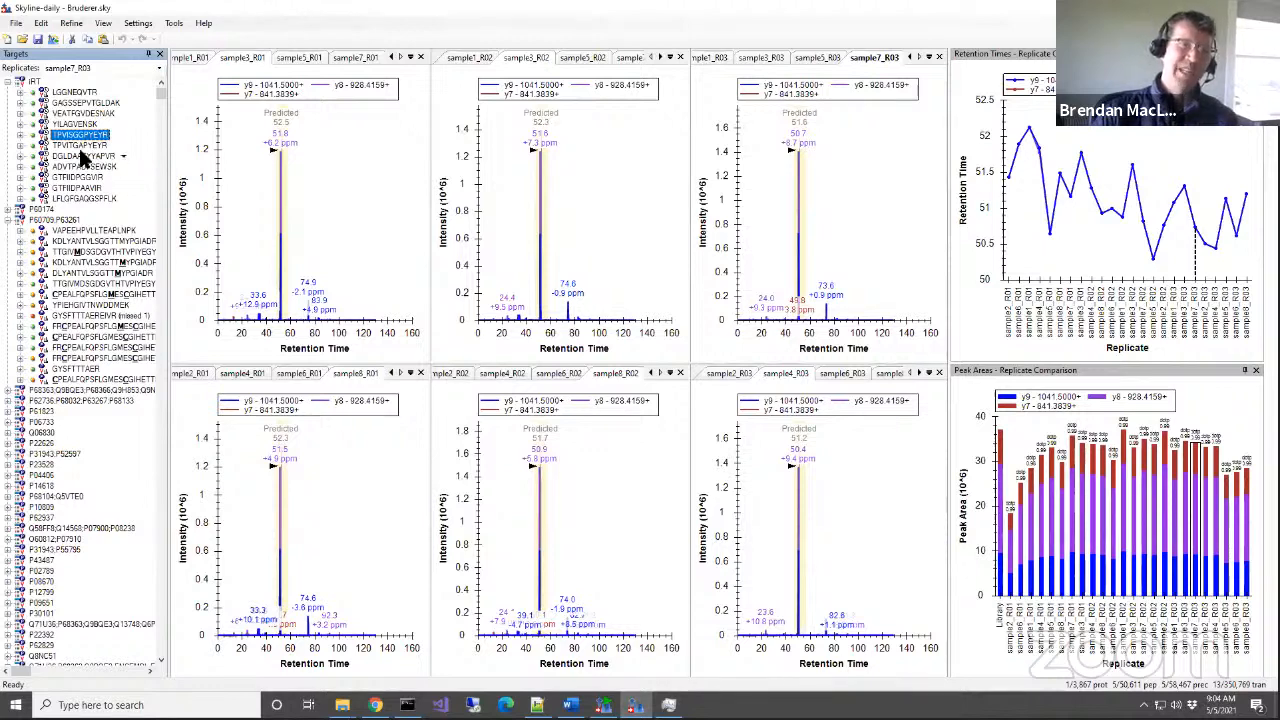
mouse_move(75, 160)
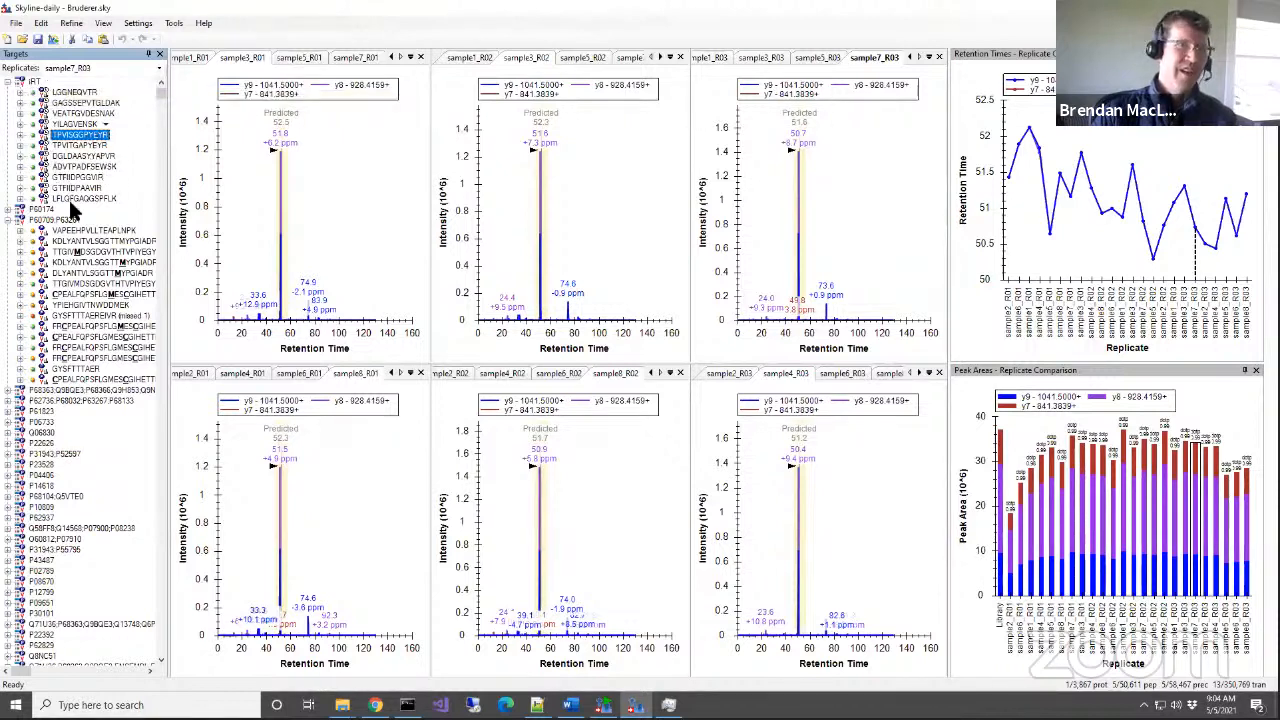
Compare the DLYANTVLSGGTTMYPGIADR, TTGIVMDSGDGVTHTVPIYEGYALPHAILR and CPEALFQPSFLGMESCGIHETT… peptides of P60709;P63261 as one selection and check the commands available for them.
left_click(71, 282)
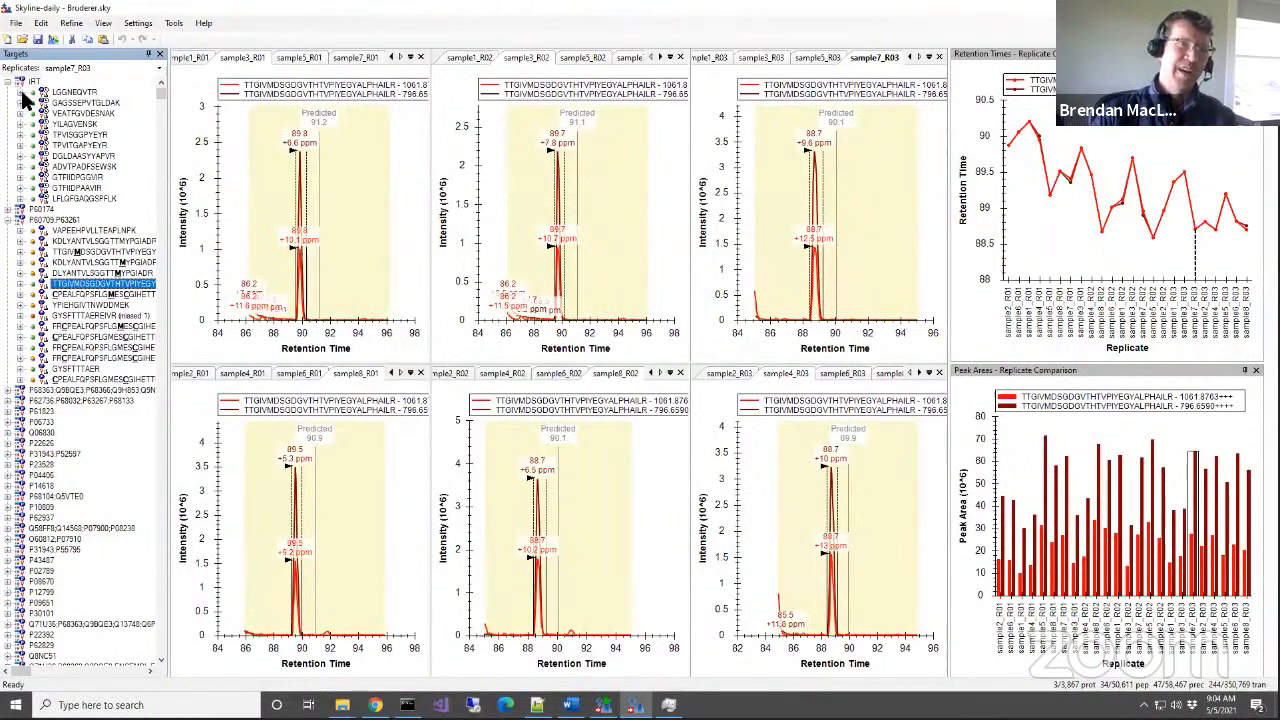
left_click(74, 273)
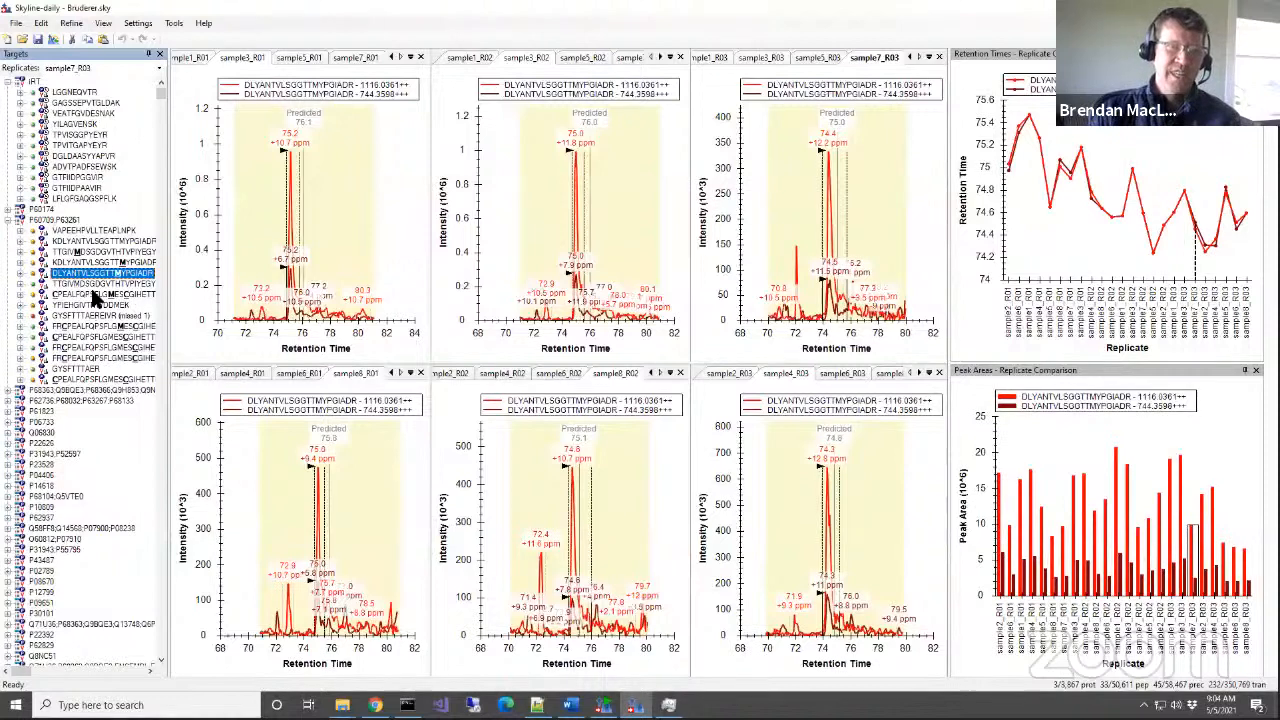
left_click(94, 285, "ctrl")
right_click(94, 285)
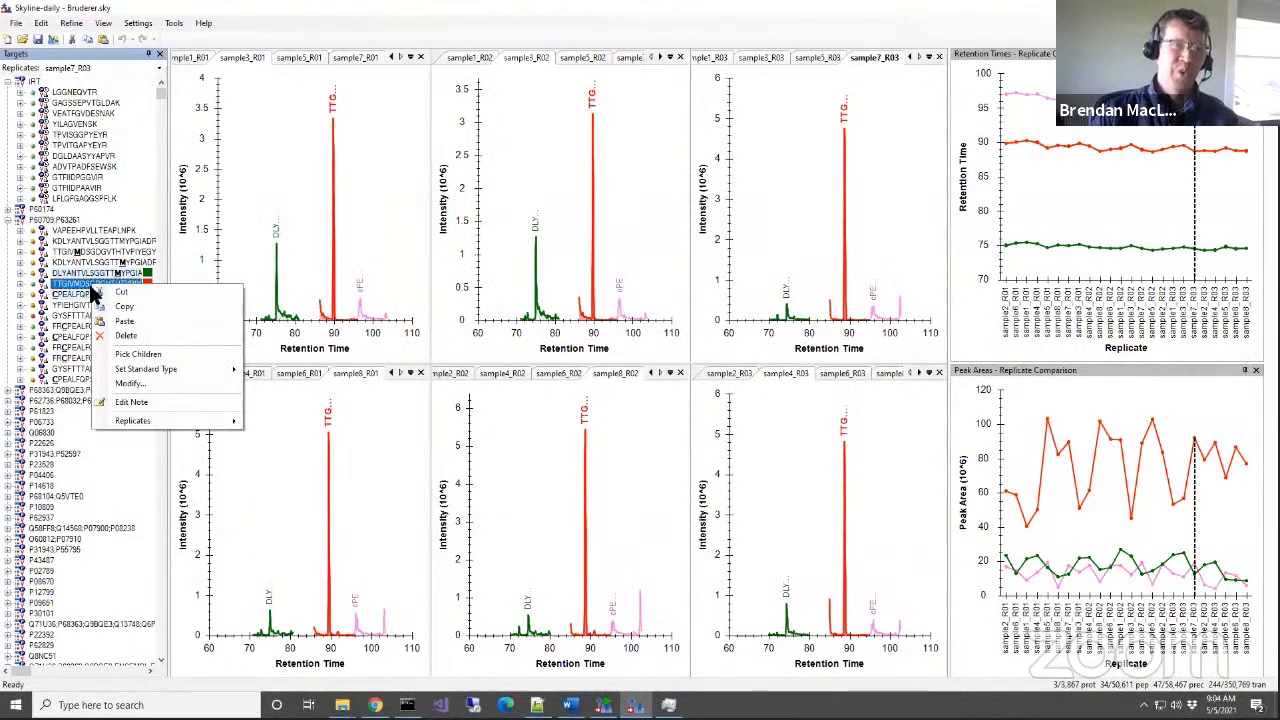
mouse_move(135, 368)
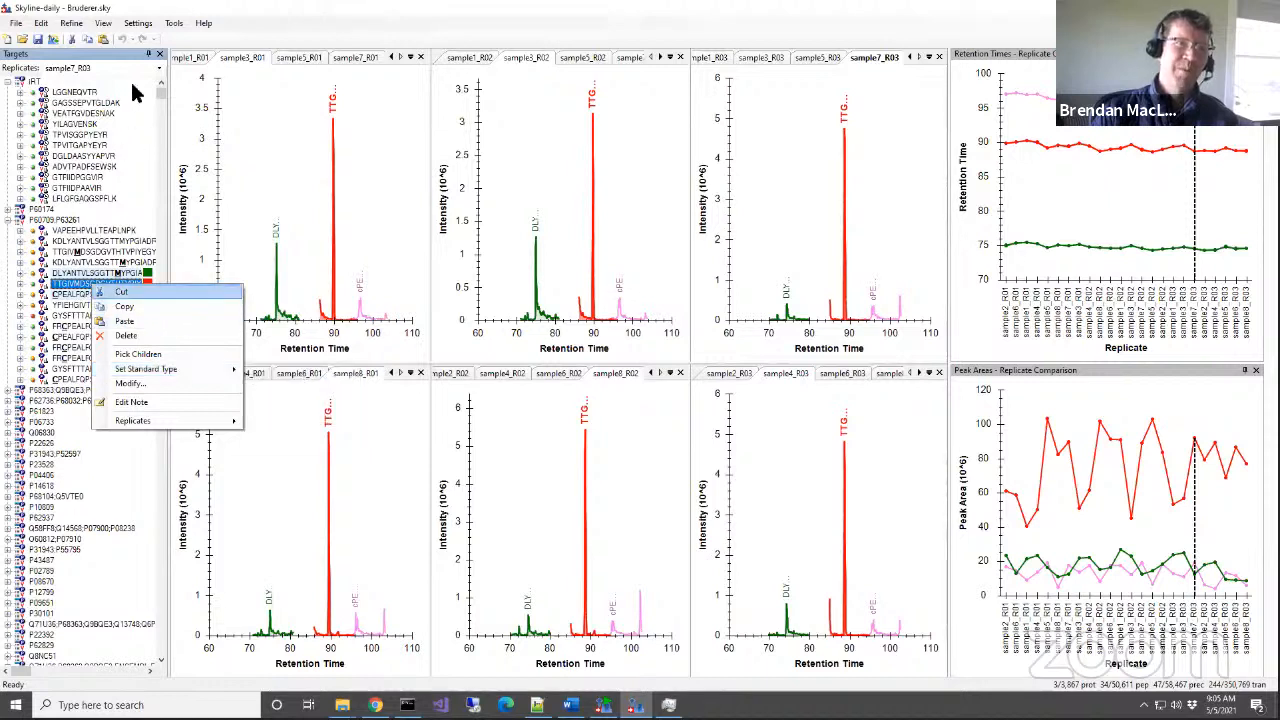
key("Escape")
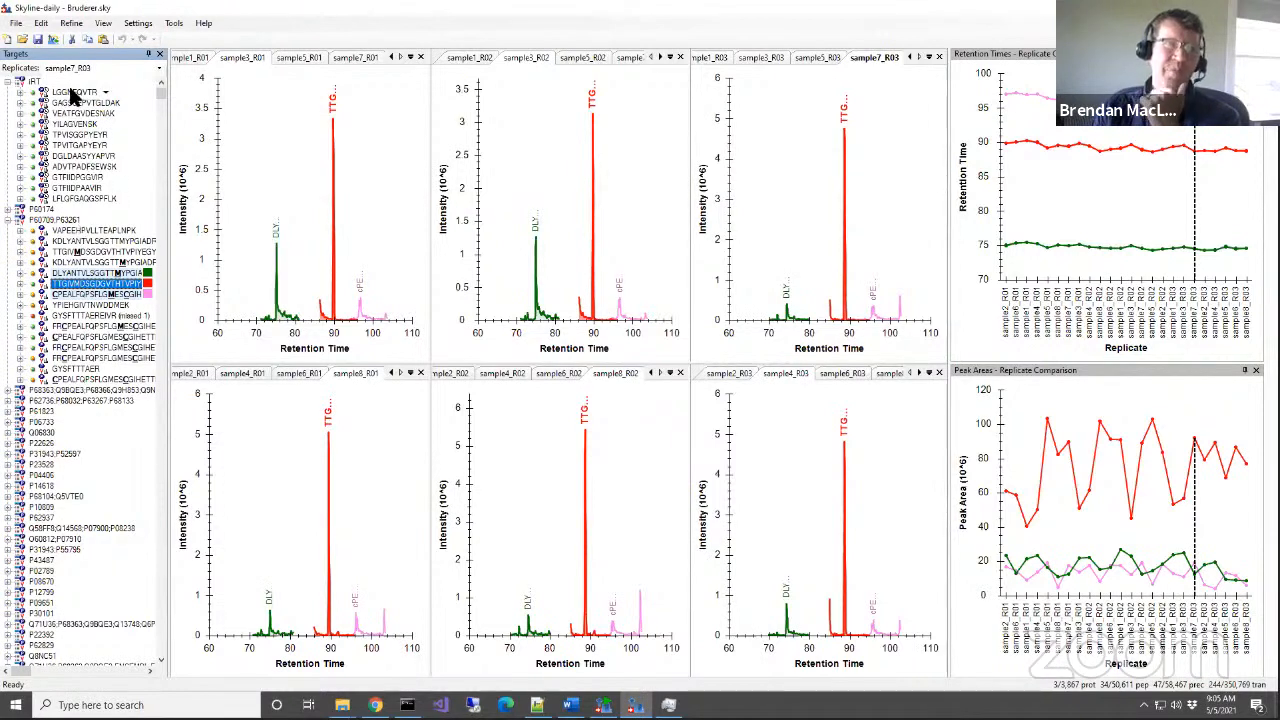
Review the chromatograms and replicate comparisons of iRT peptide TPVISGGPYEYR, and return to the whole iRT list.
mouse_move(72, 96)
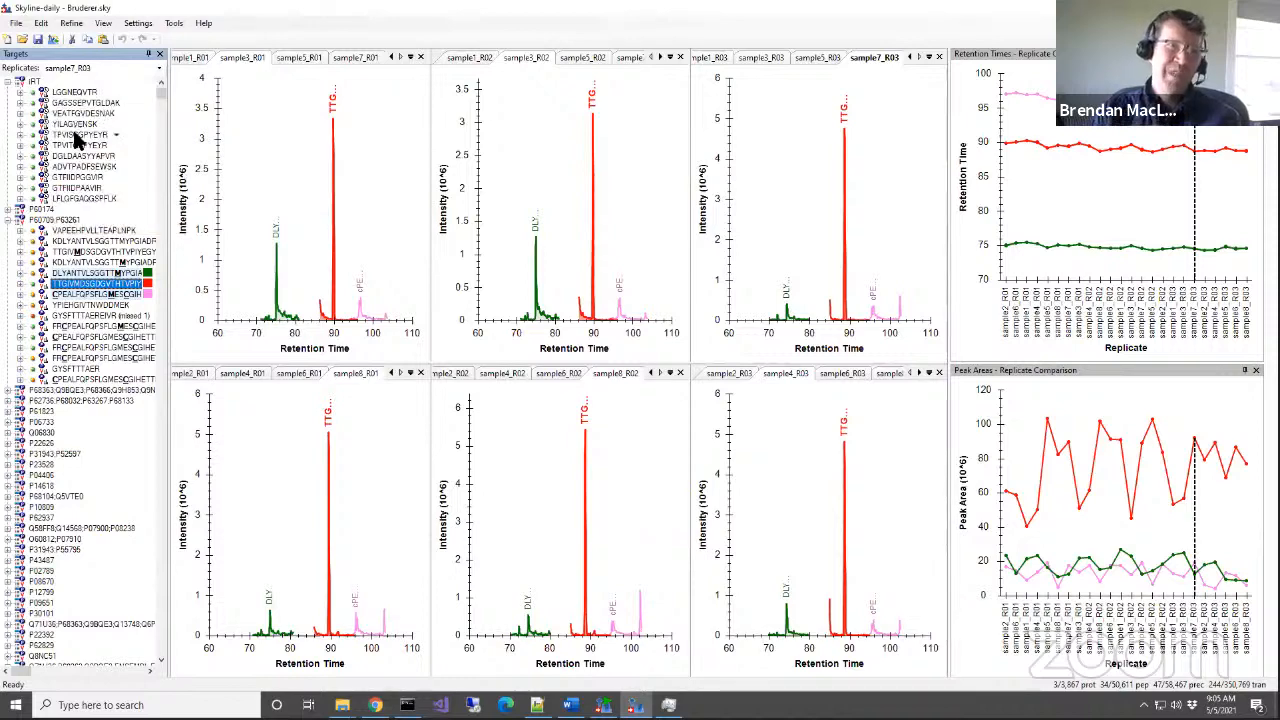
left_click(74, 136)
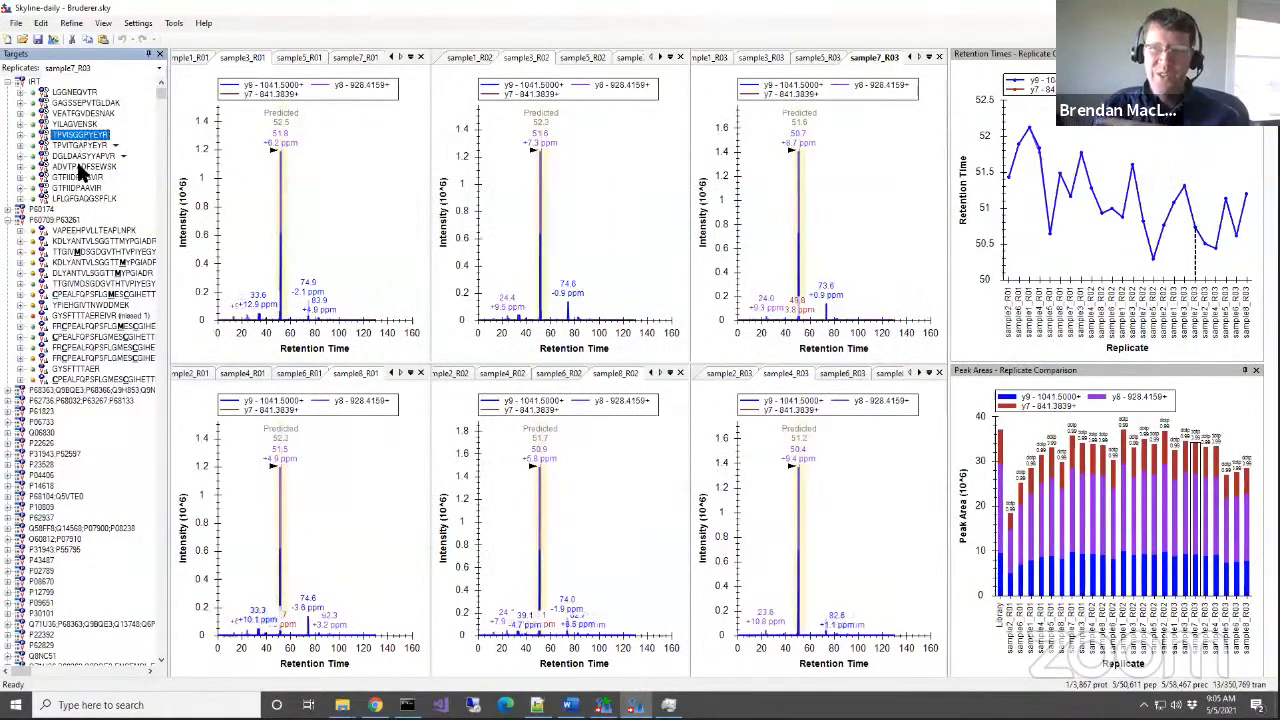
left_click(34, 81)
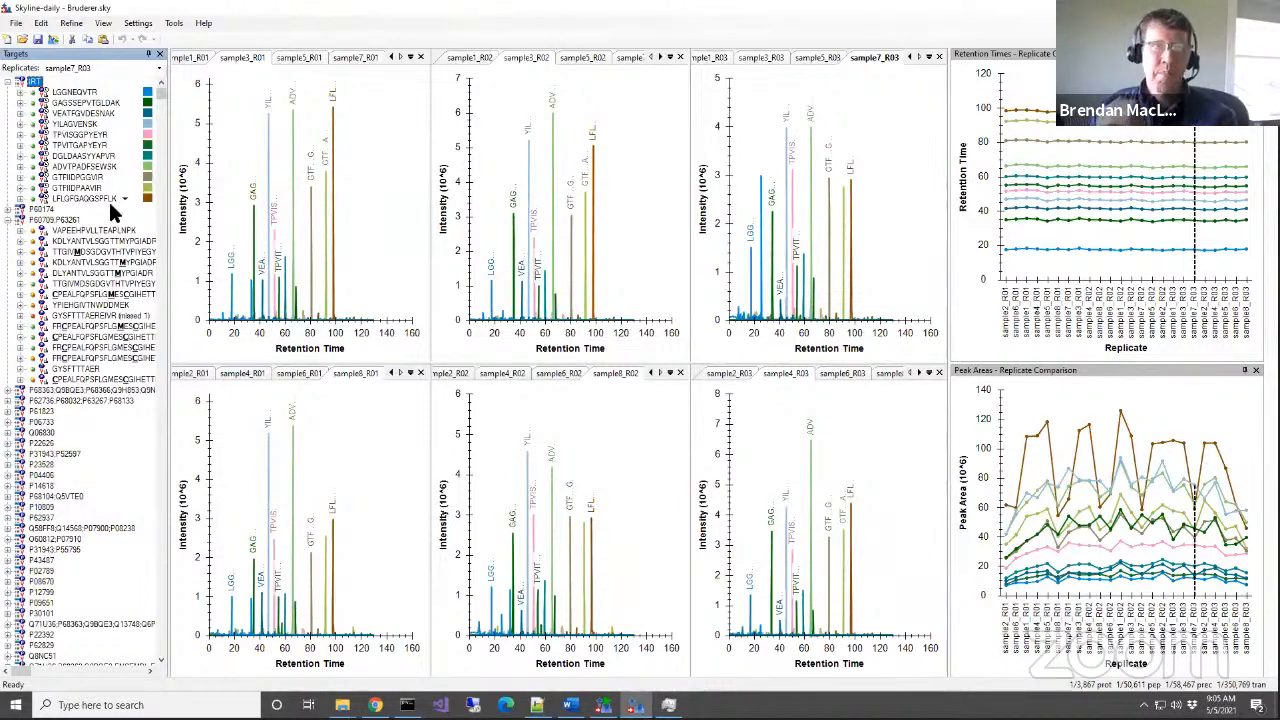
Collapse P60709;P63261 and review the chromatograms and replicate comparisons of each protein from P60174 down to P61823.
left_click(8, 220)
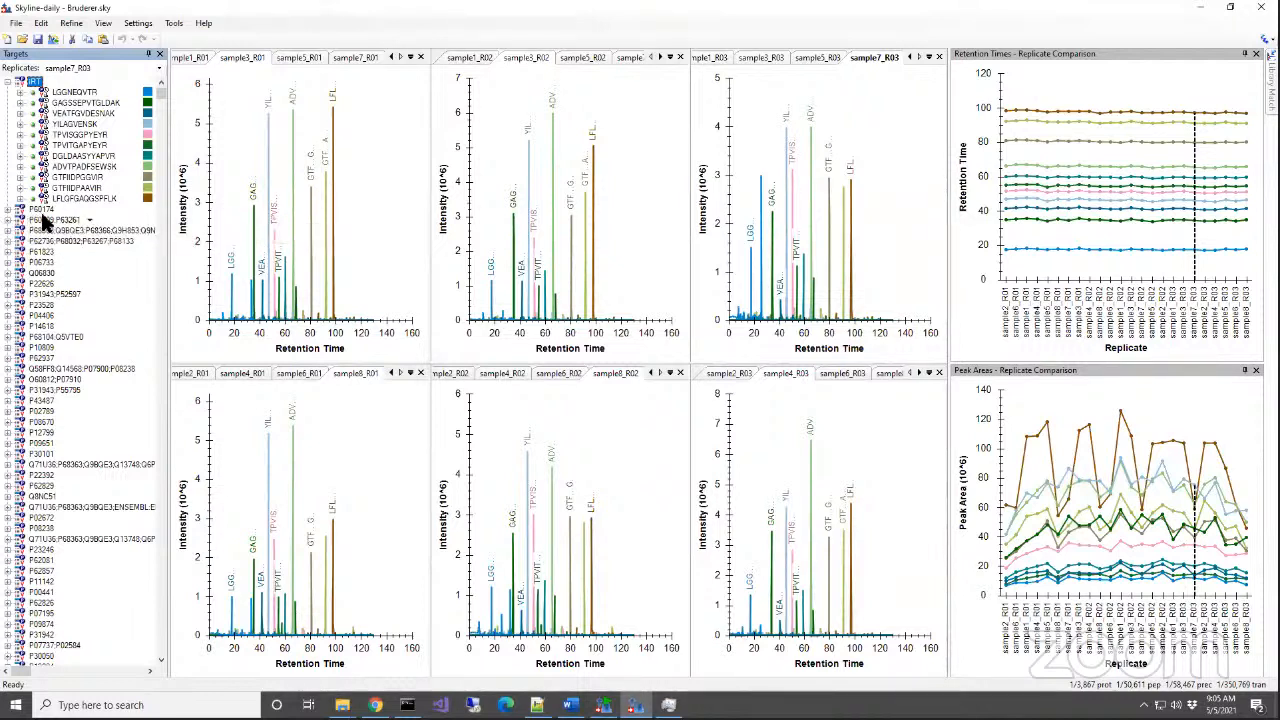
left_click(41, 210)
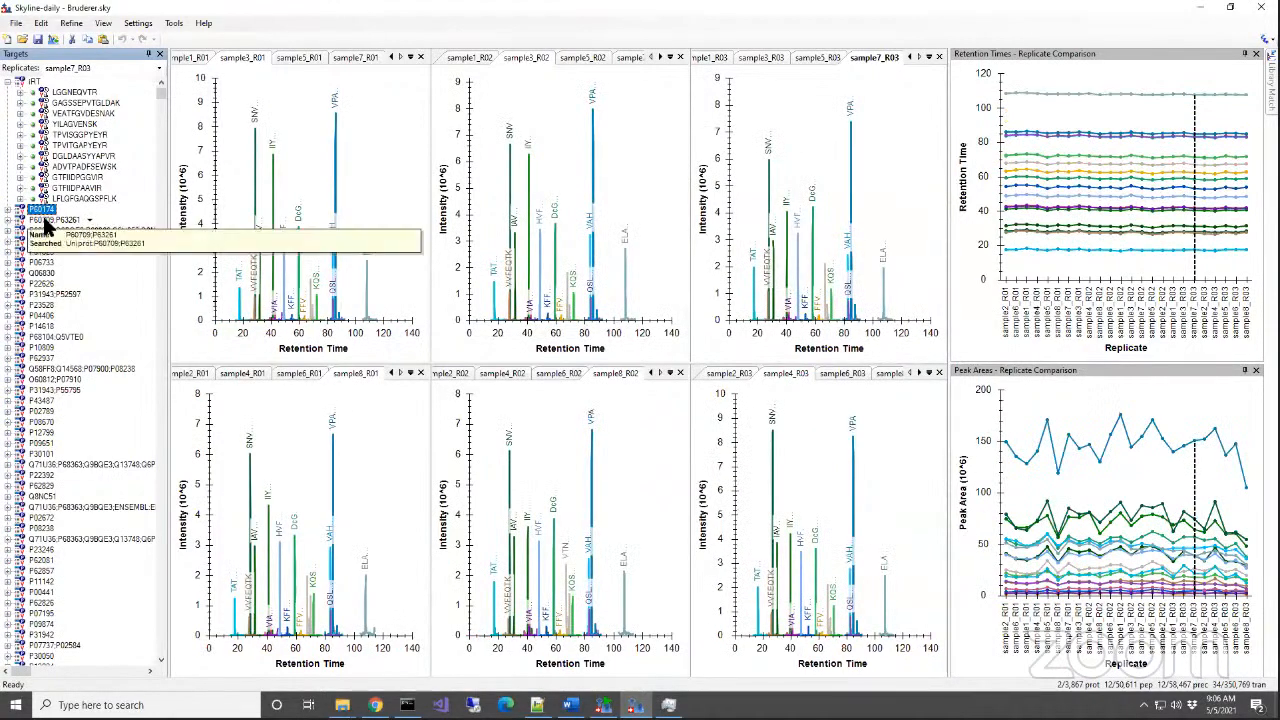
left_click(44, 221)
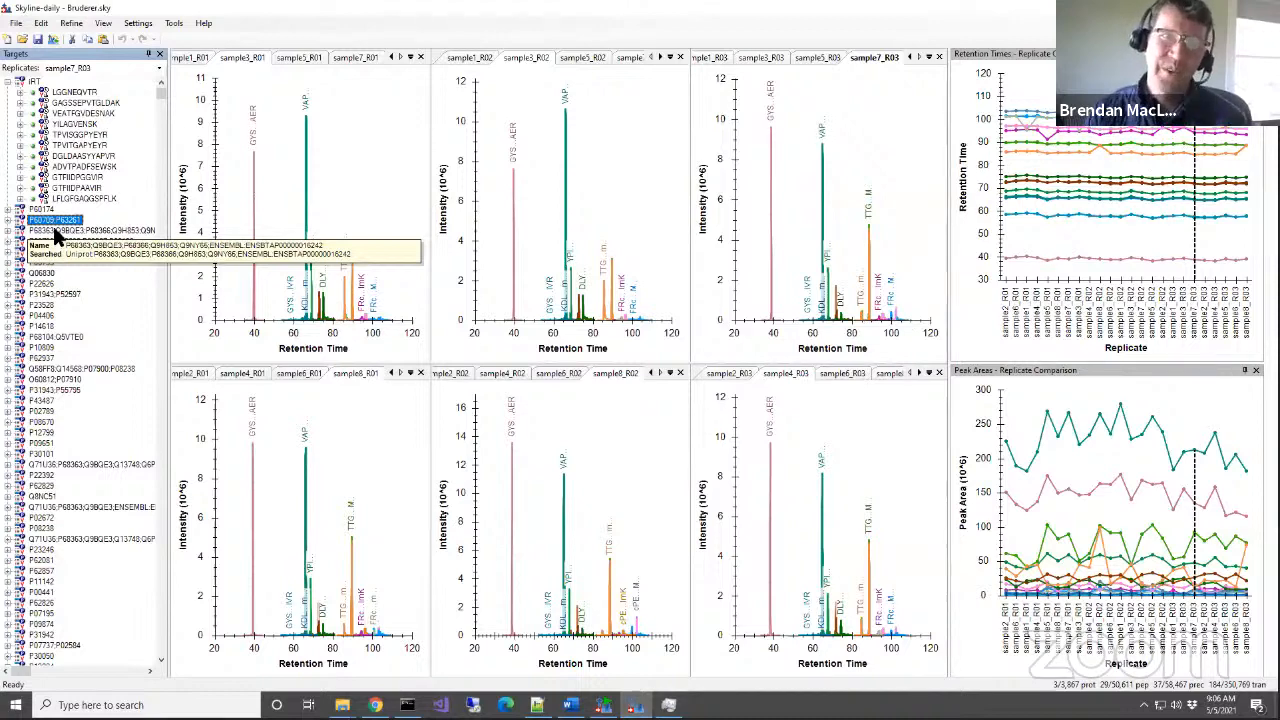
left_click(55, 230)
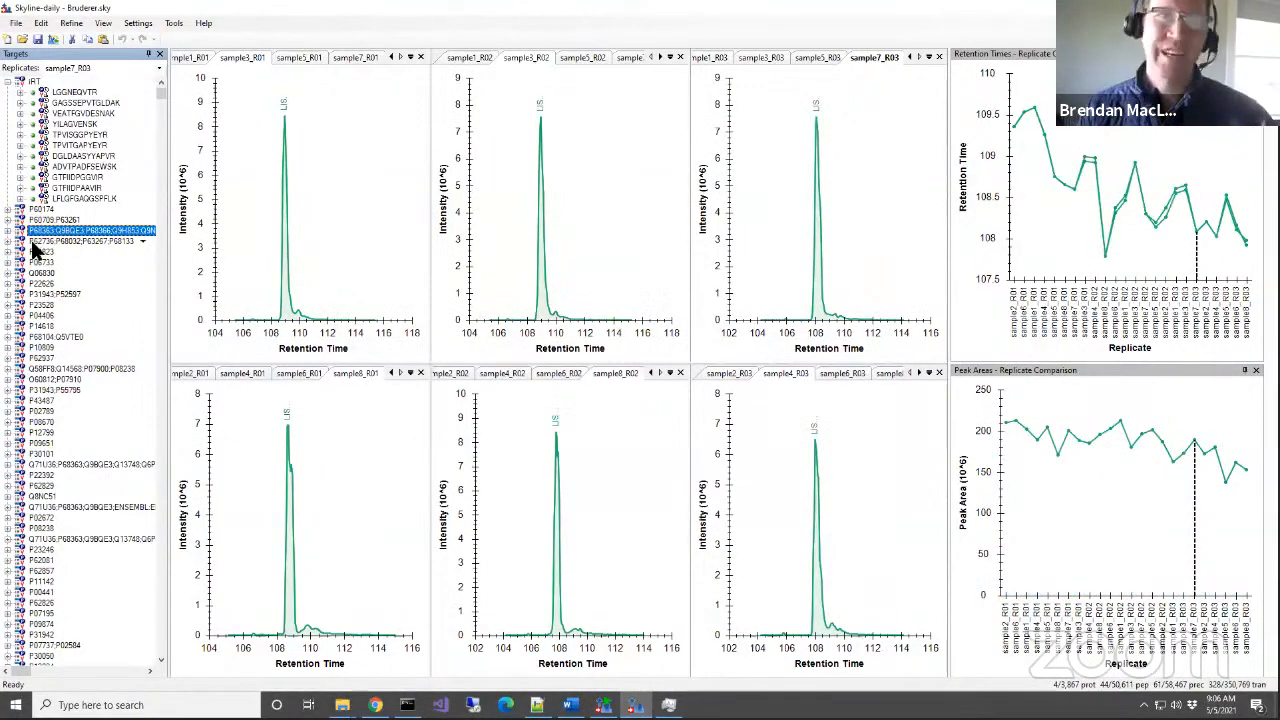
left_click(40, 242)
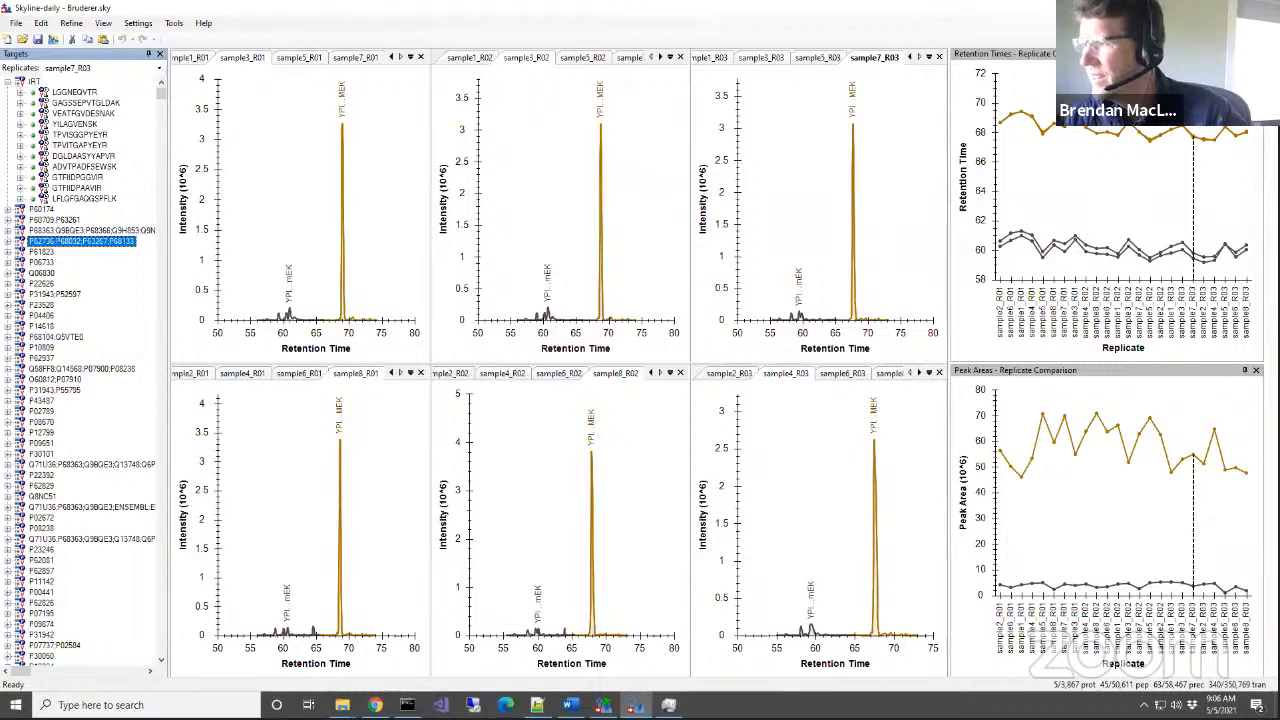
left_click(39, 253)
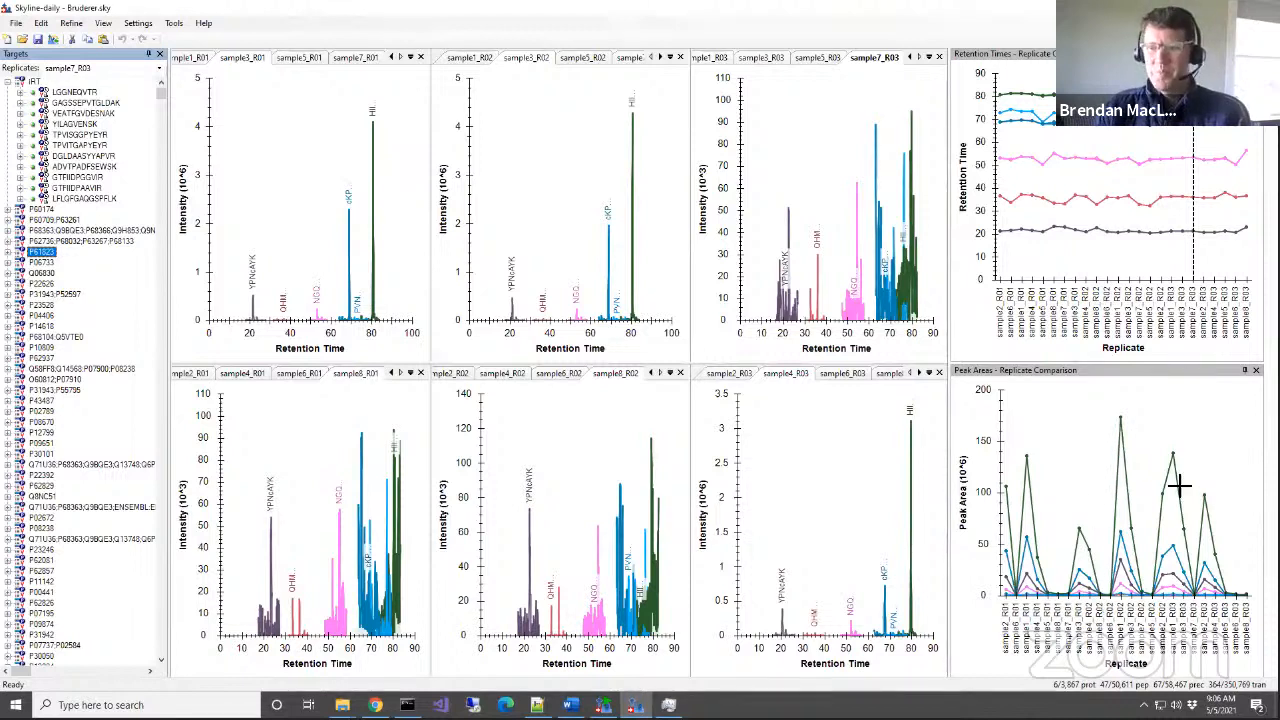
Order the replicates in the comparison graphs by Document and group them by Condition for protein P61823.
right_click(1069, 423)
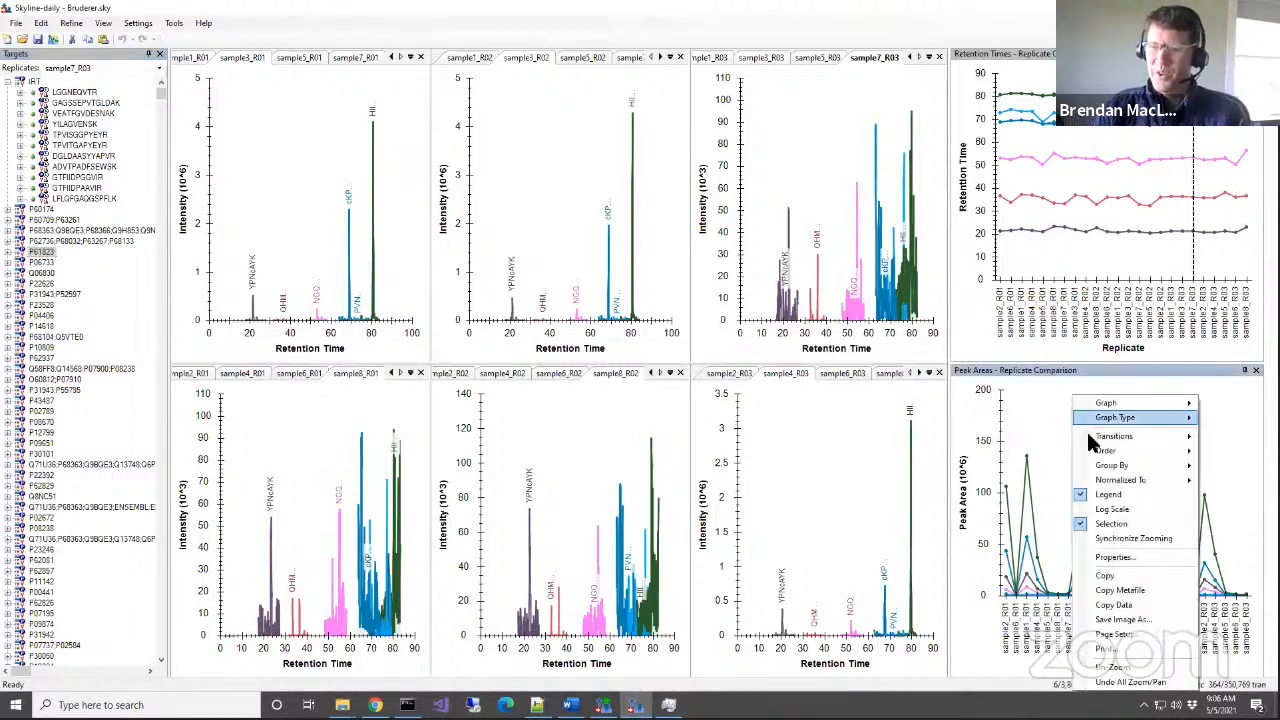
mouse_move(1104, 455)
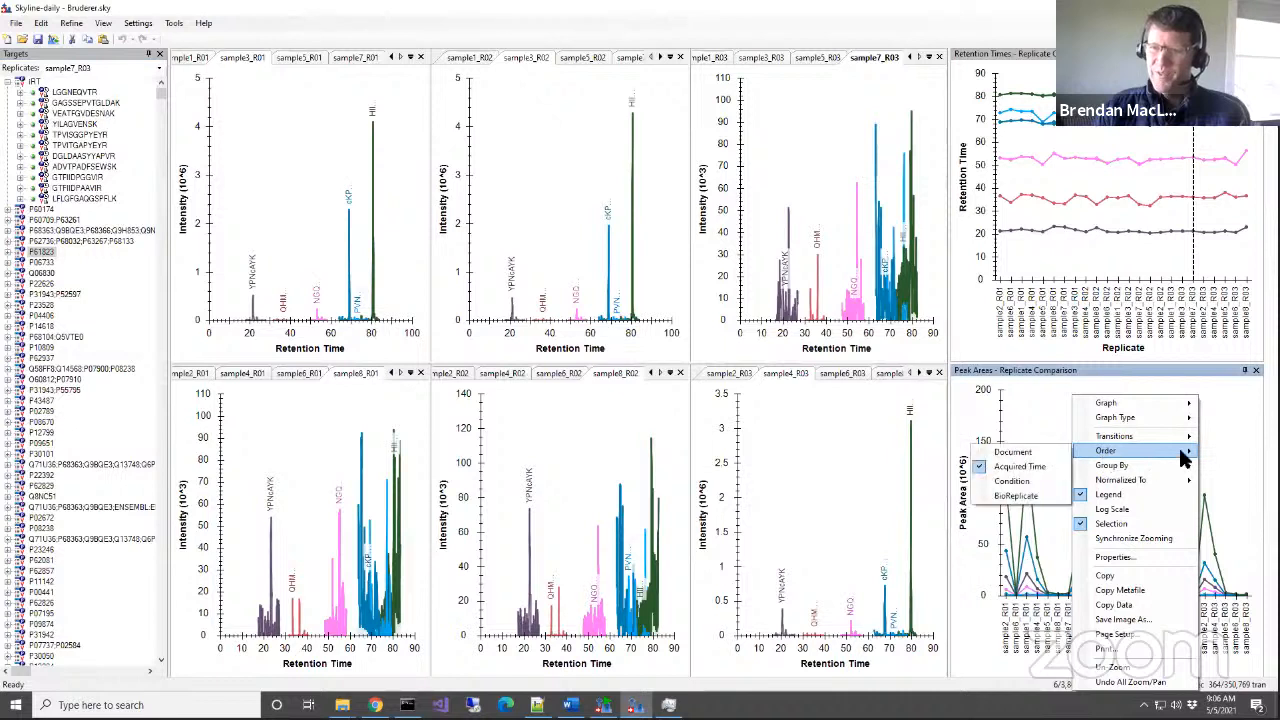
left_click(1030, 453)
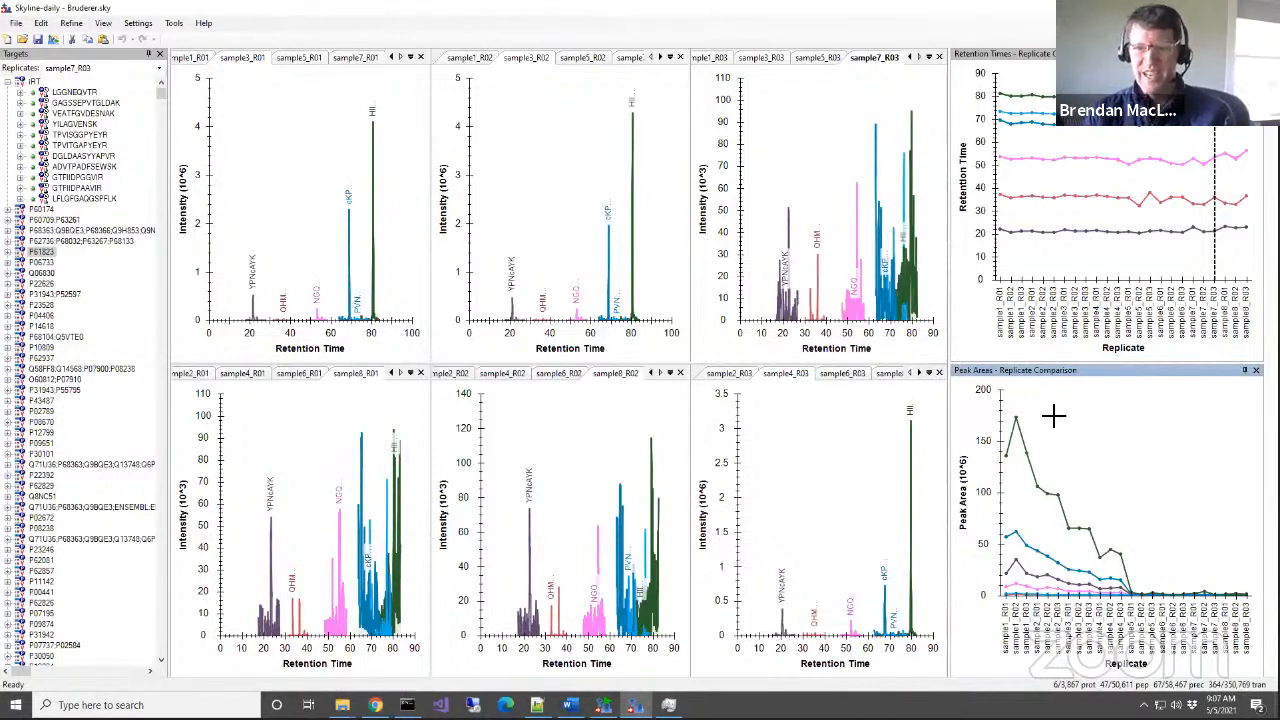
right_click(1121, 438)
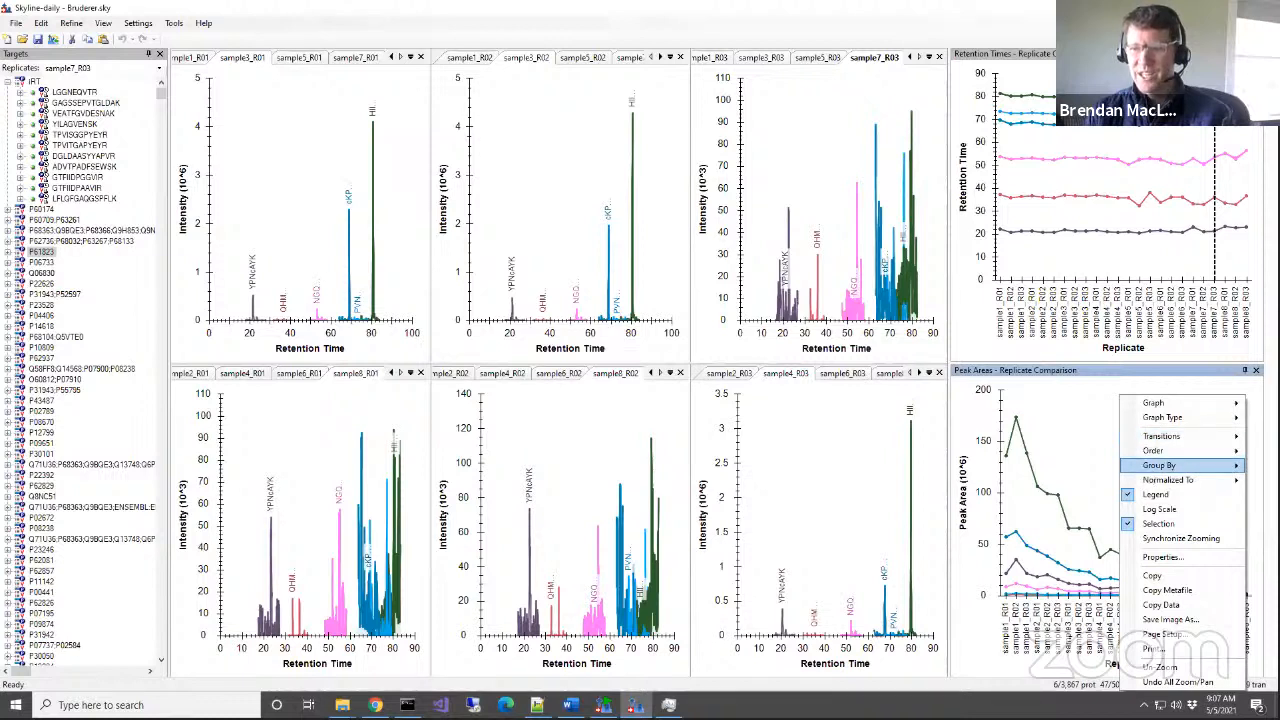
left_click(1268, 480)
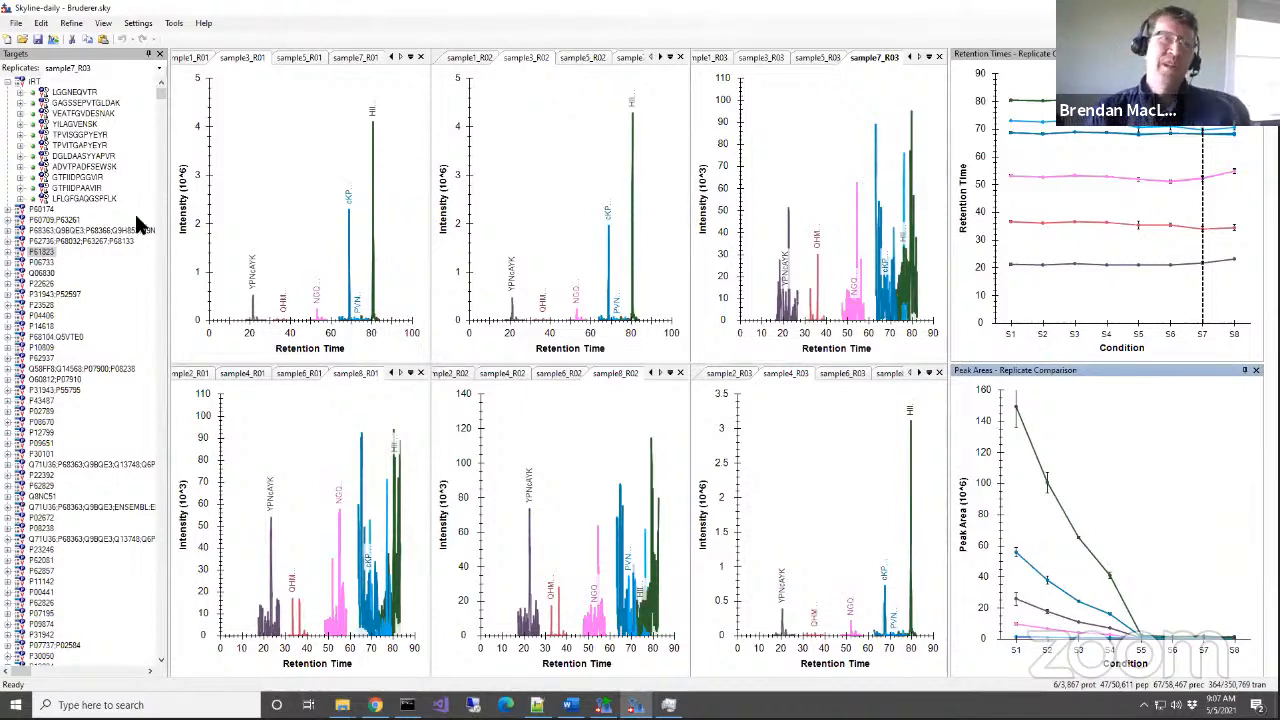
Compare the condition-grouped retention times and peak areas of each protein from P06733 back up to P60709;P63261.
left_click(48, 262)
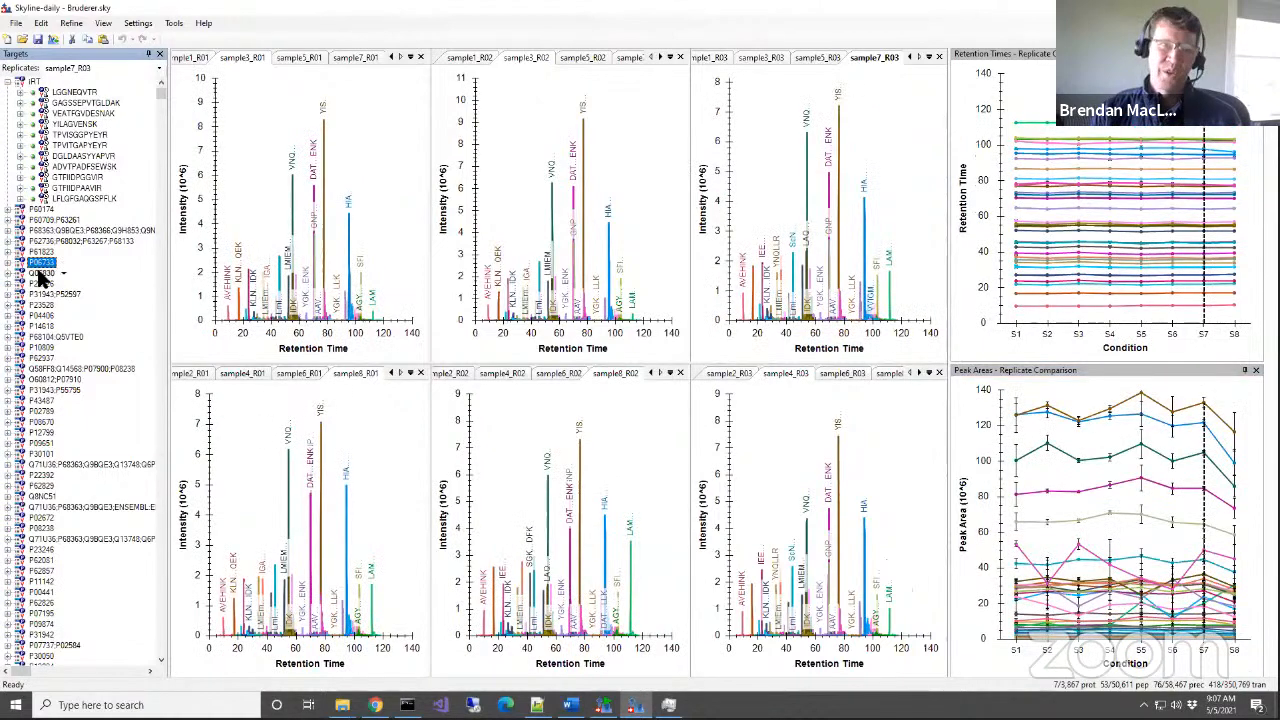
left_click(40, 253)
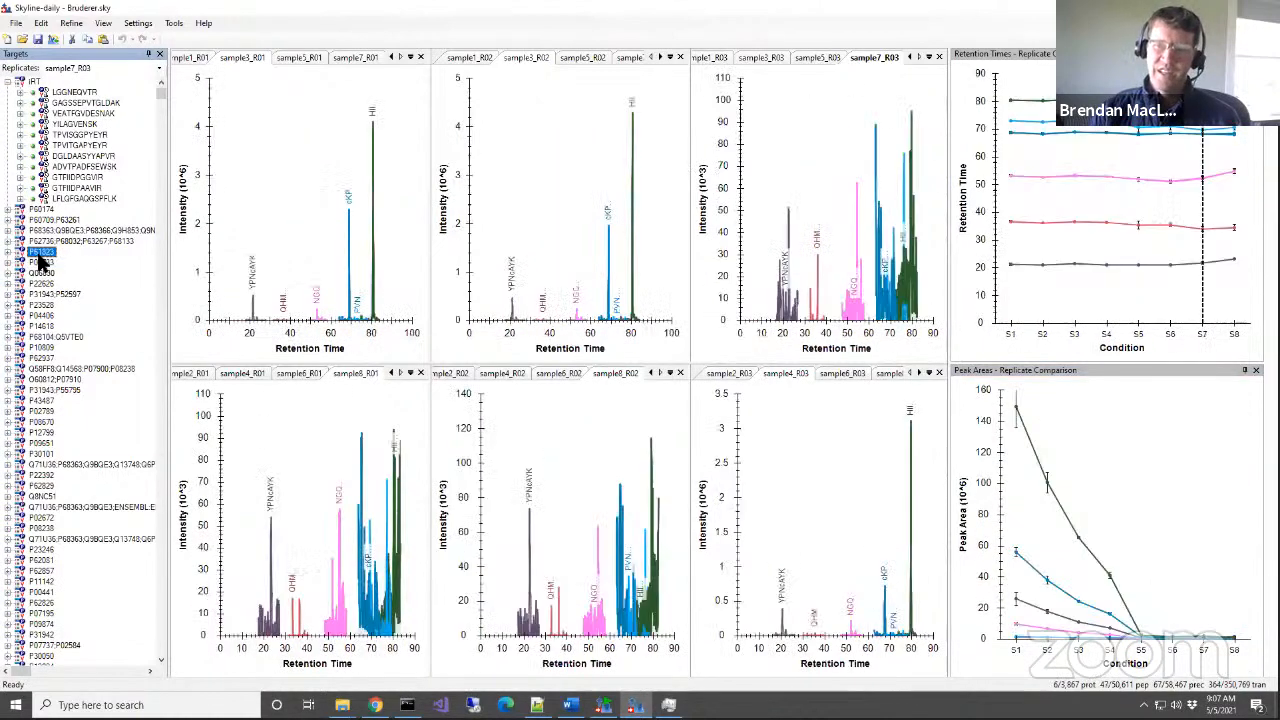
left_click(45, 243)
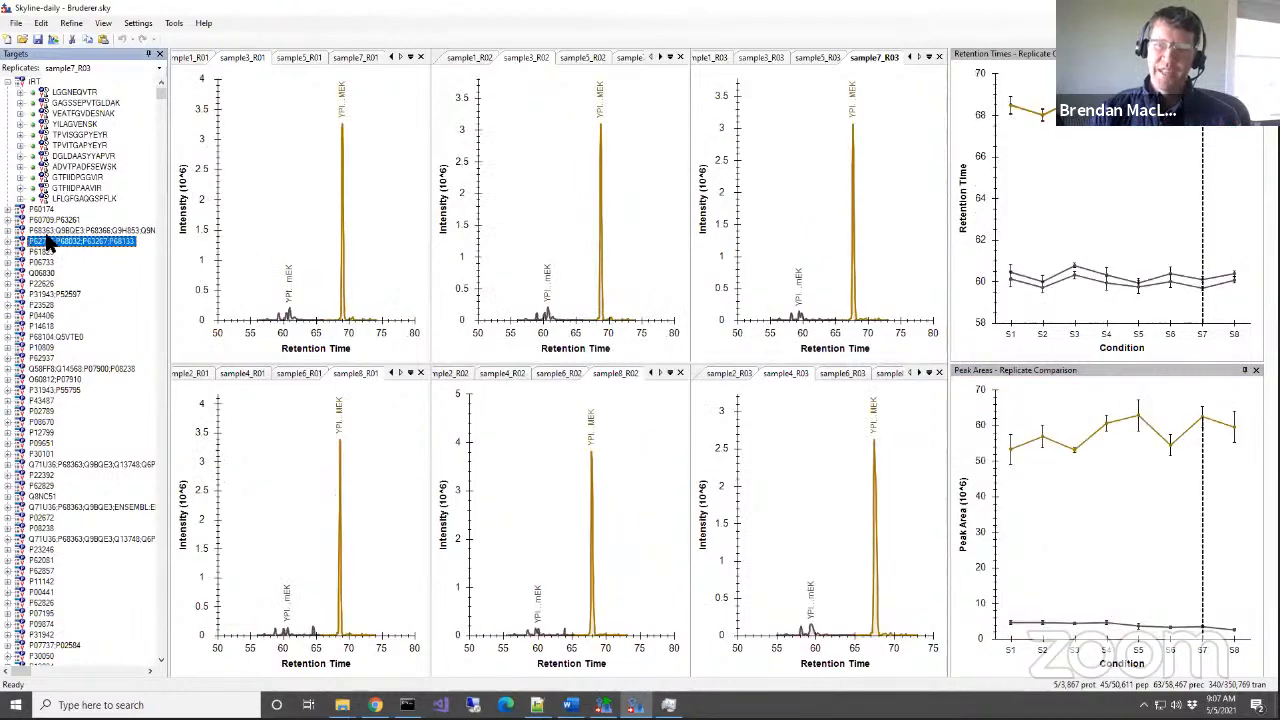
left_click(51, 231)
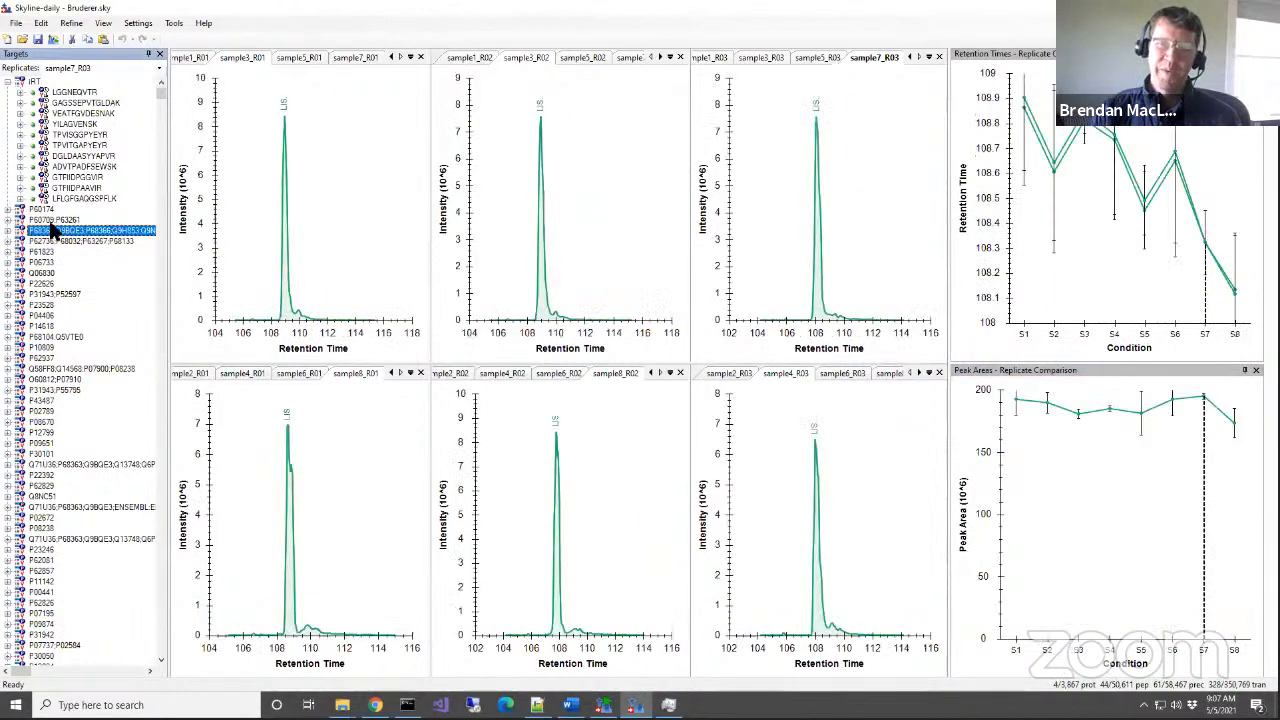
left_click(49, 218)
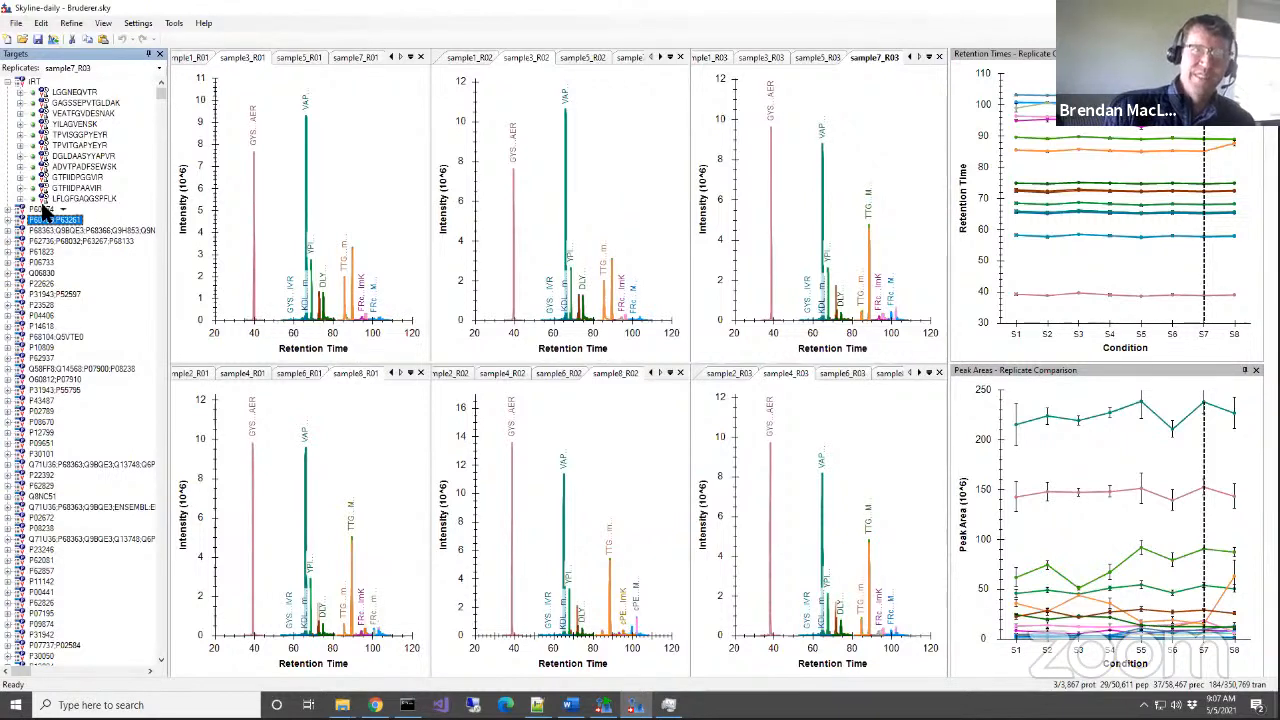
Switch to Skyline Batch to view the saved Bruderer configuration, and return to the Bruderer document in Skyline-daily.
left_click(603, 705)
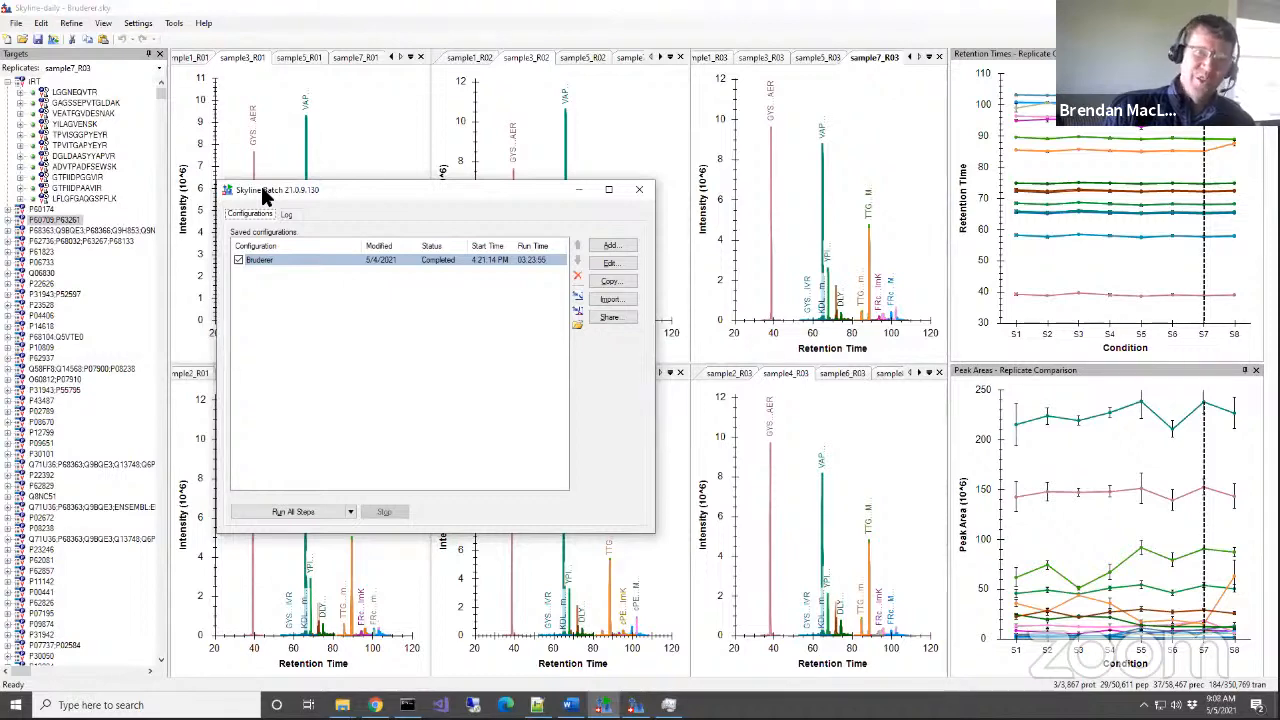
left_click_drag(266, 193, 405, 200)
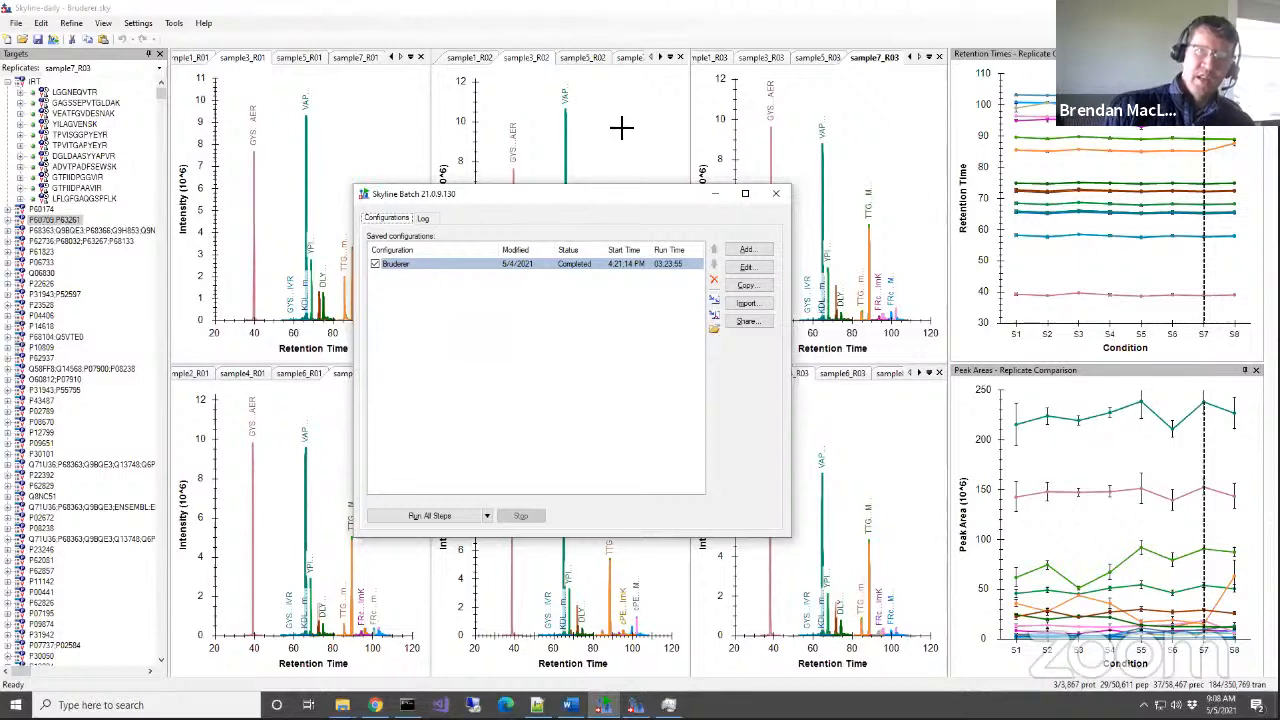
left_click(694, 26)
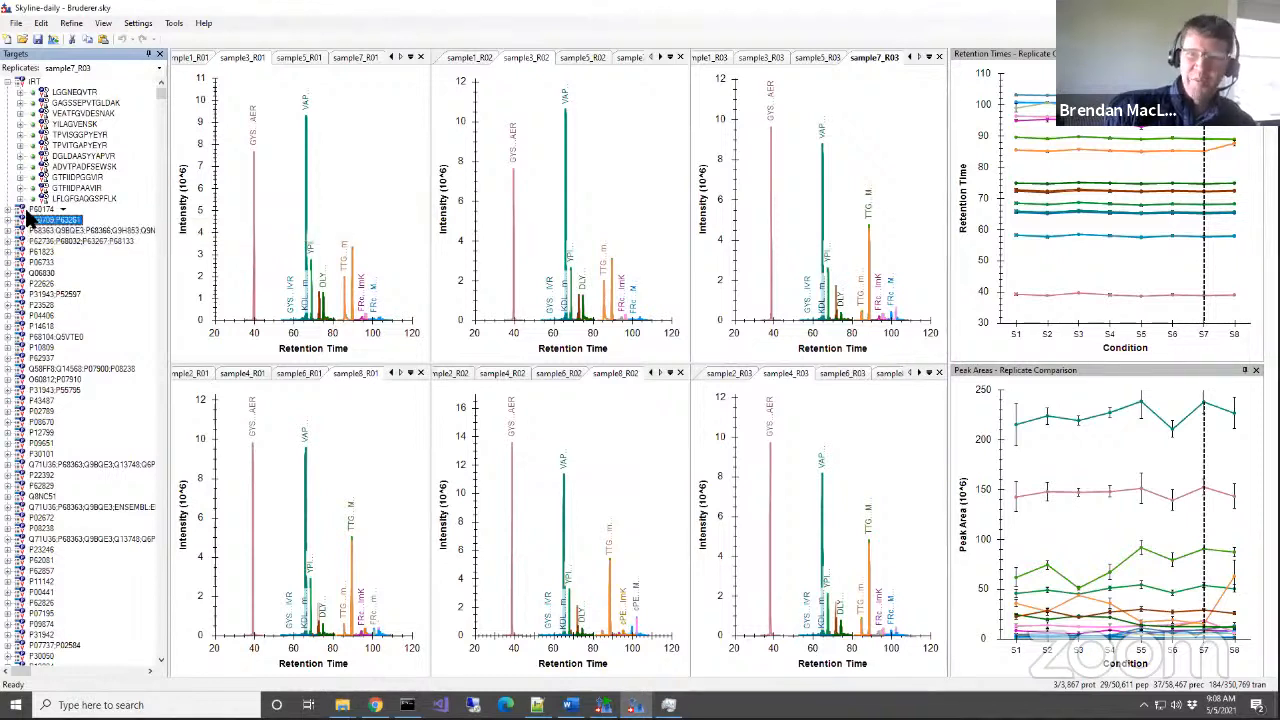
Check the Import Results options without importing anything, and open the Reintegrate settings.
left_click(16, 22)
mouse_move(130, 163)
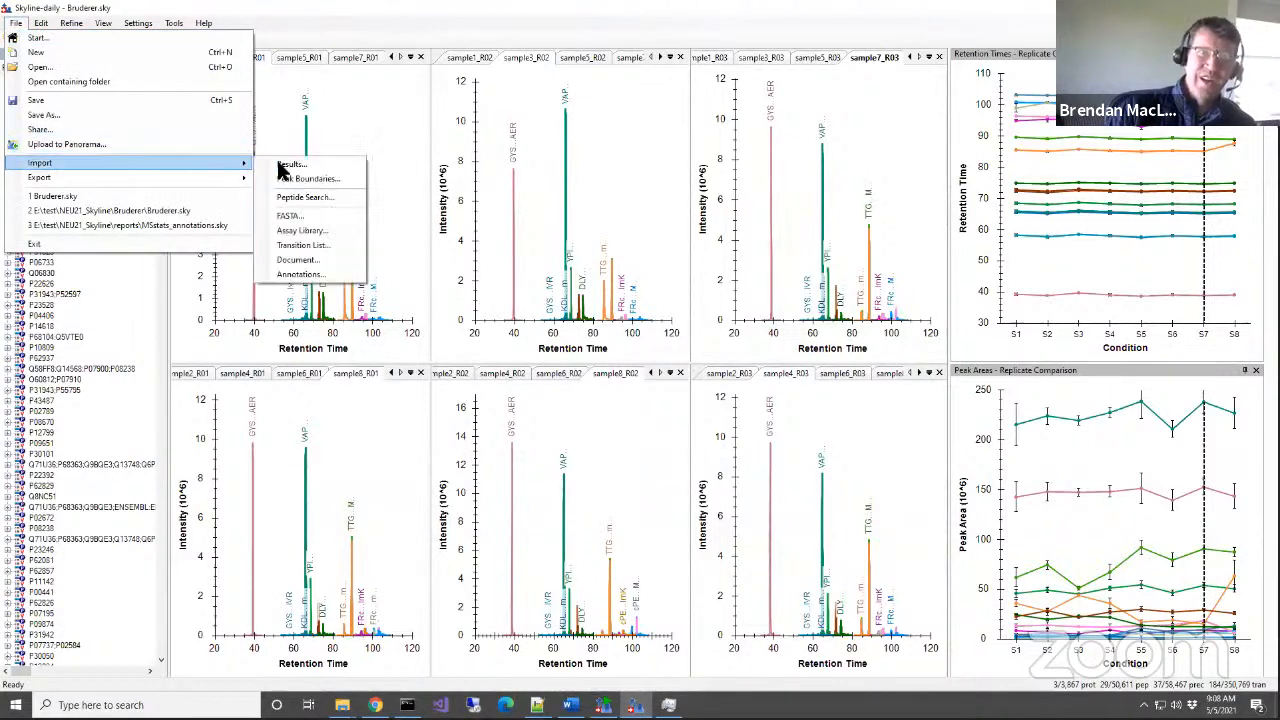
left_click(314, 167)
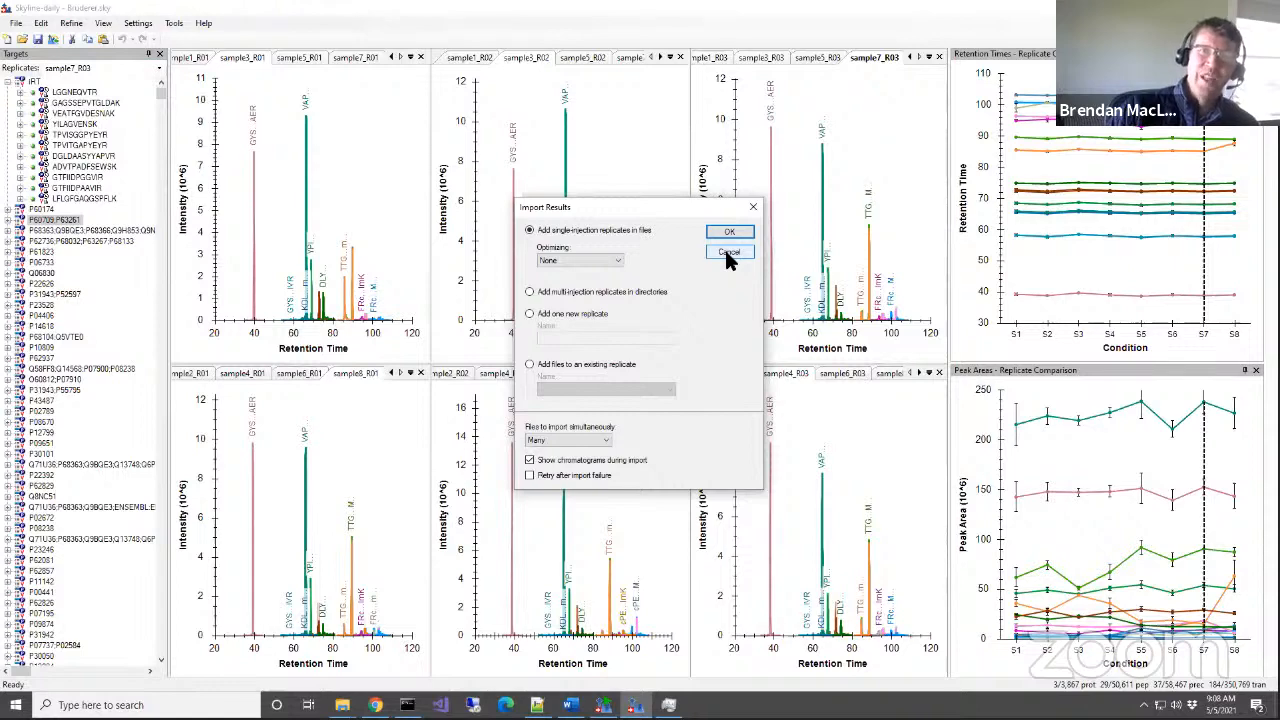
left_click(728, 254)
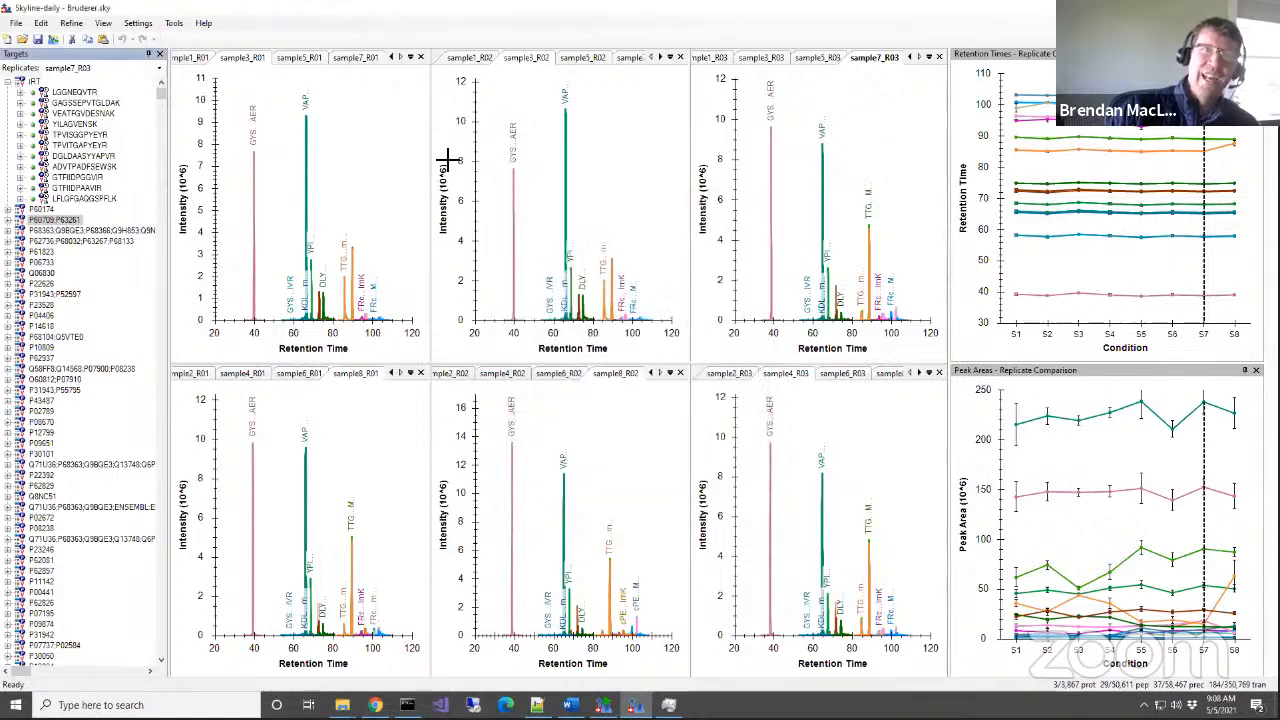
left_click(67, 24)
left_click(94, 41)
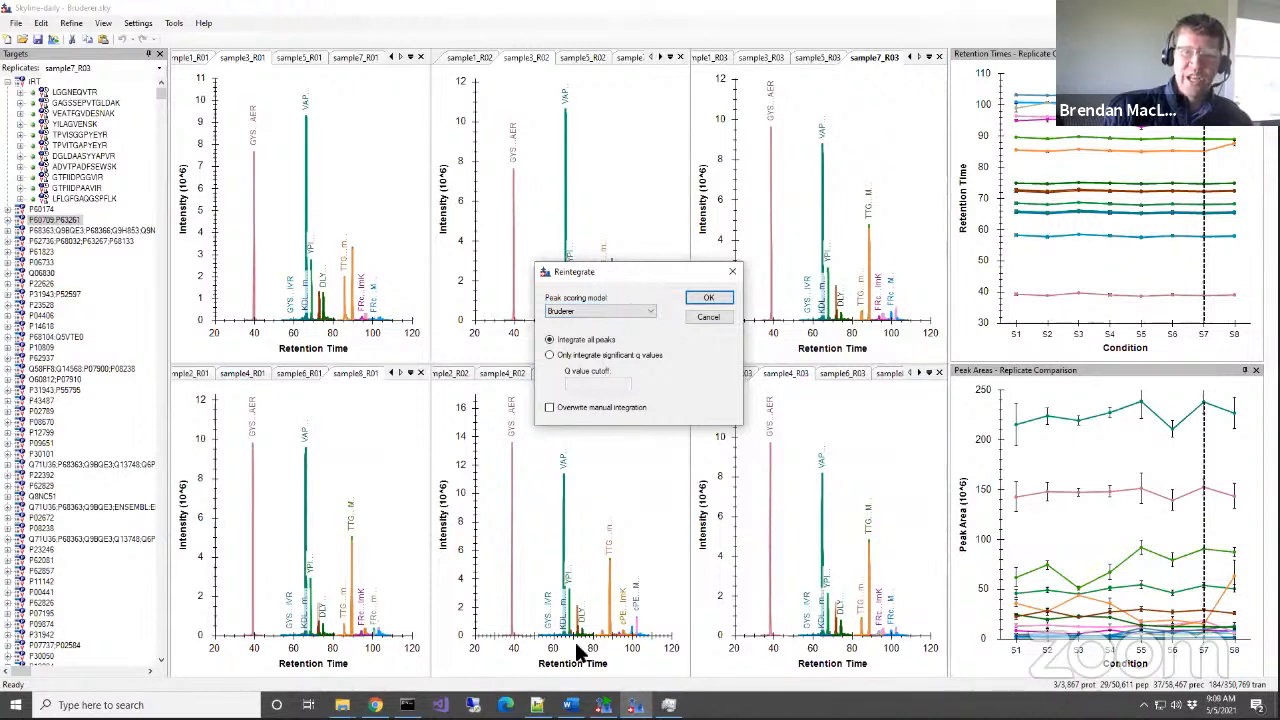
Switch to Notepad++ and examine the Skyline Batch log's file import and scoring model training entries, then return to the Reintegrate settings.
mouse_move(537, 705)
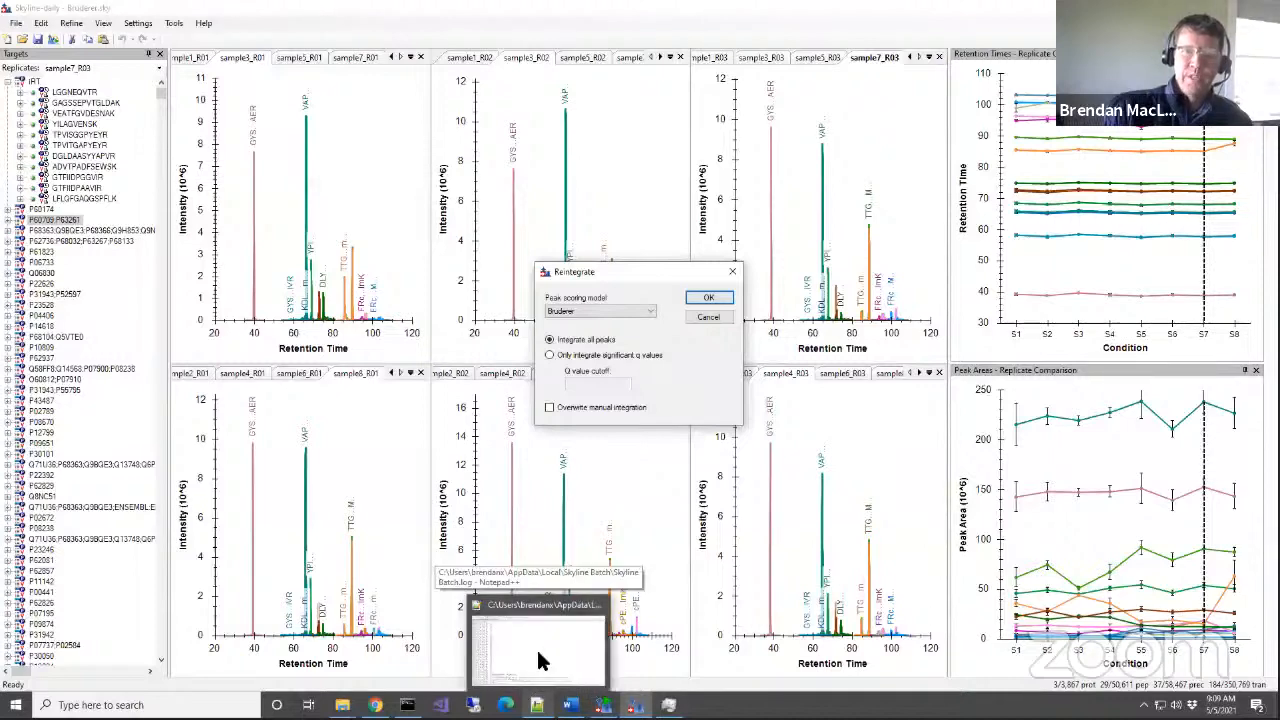
left_click(545, 602)
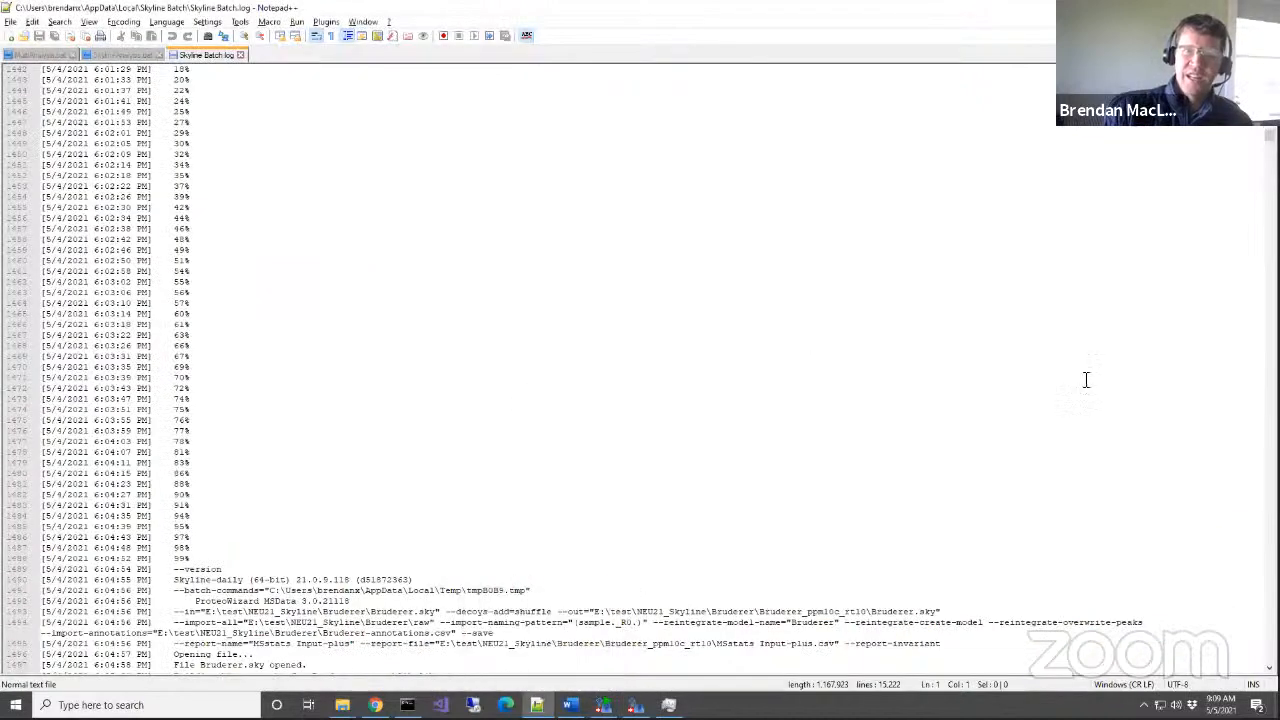
scroll(640, 360, "down", 20)
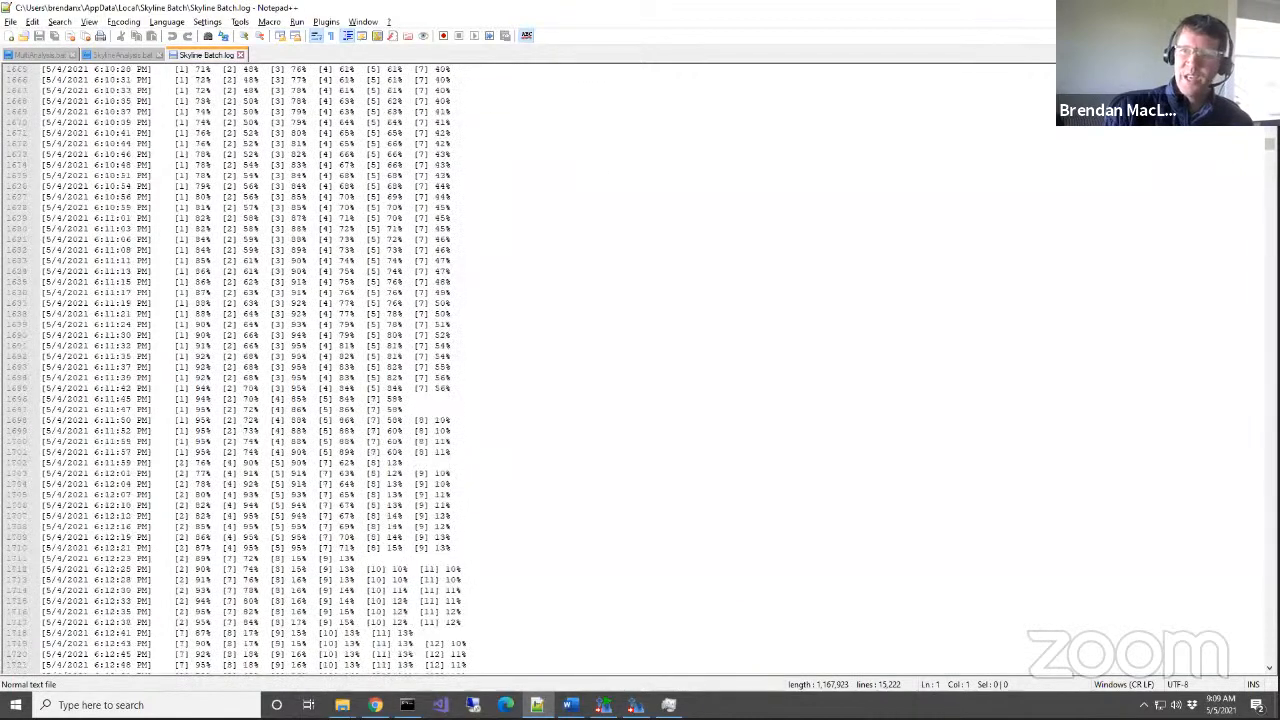
scroll(640, 360, "down", 19)
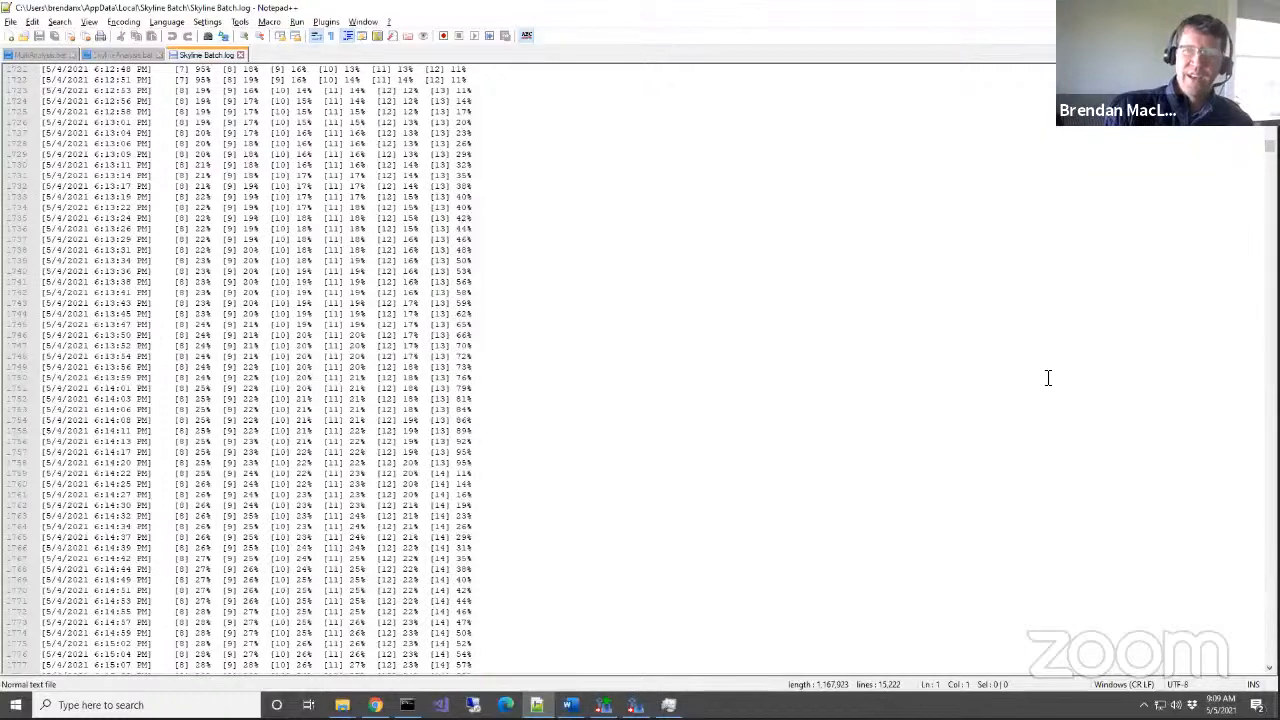
scroll(640, 365, "down", 19)
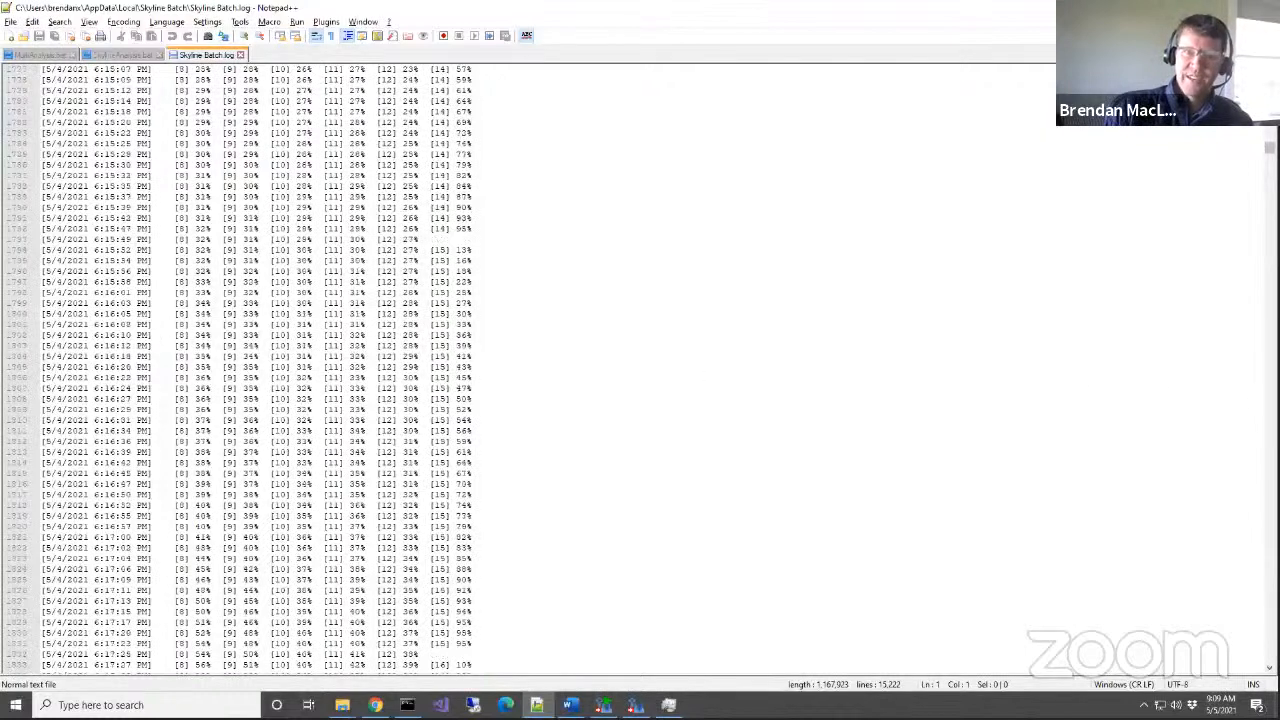
scroll(640, 365, "down", 20)
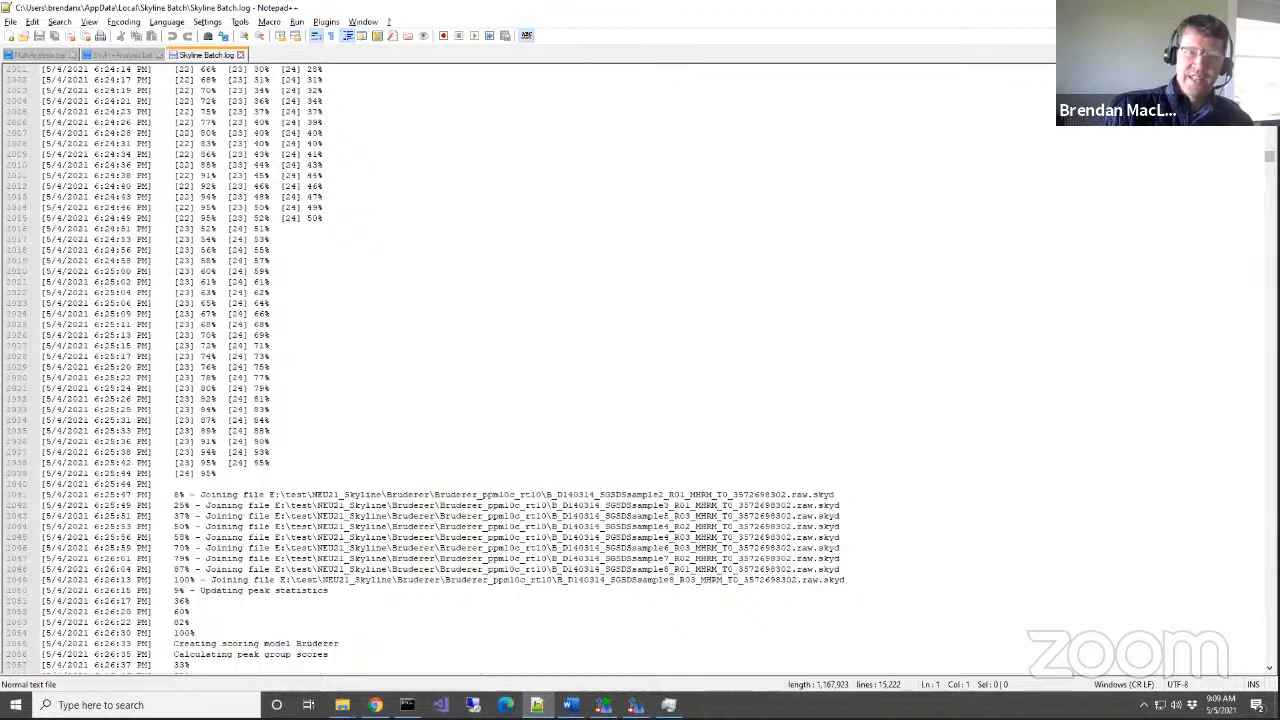
scroll(546, 418, "down", 5)
scroll(516, 440, "down", 7)
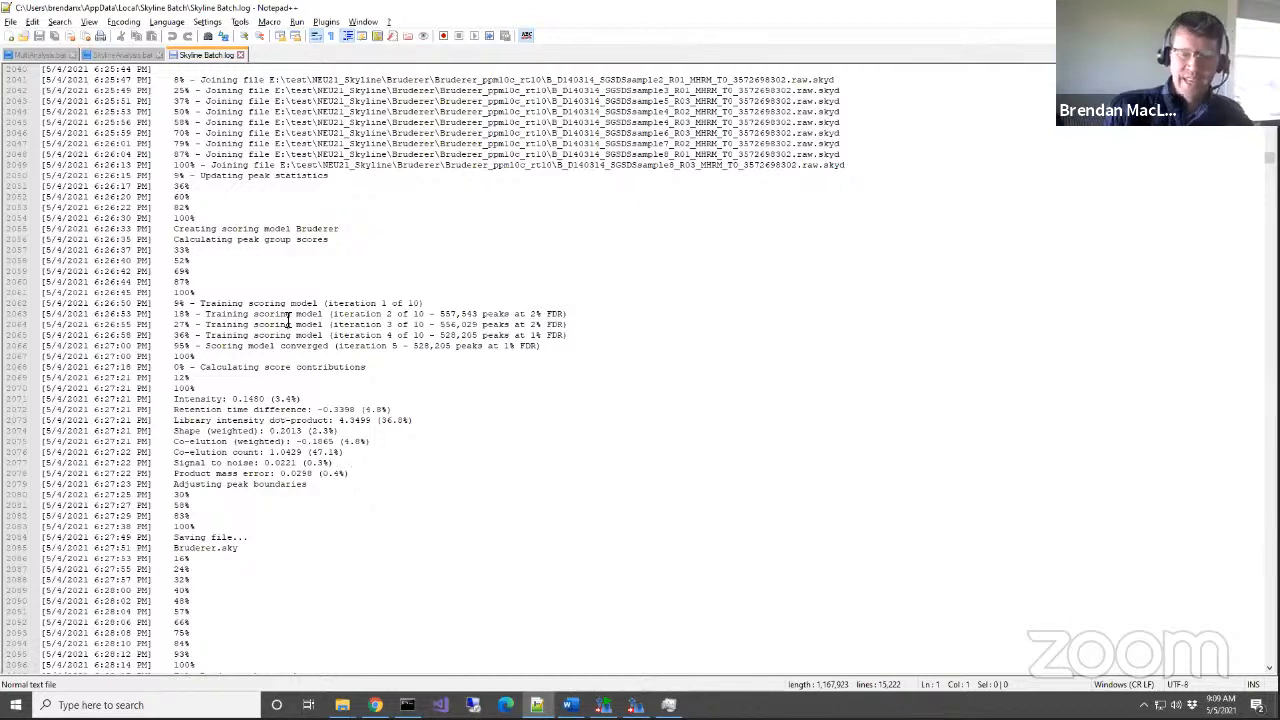
key("alt+Tab")
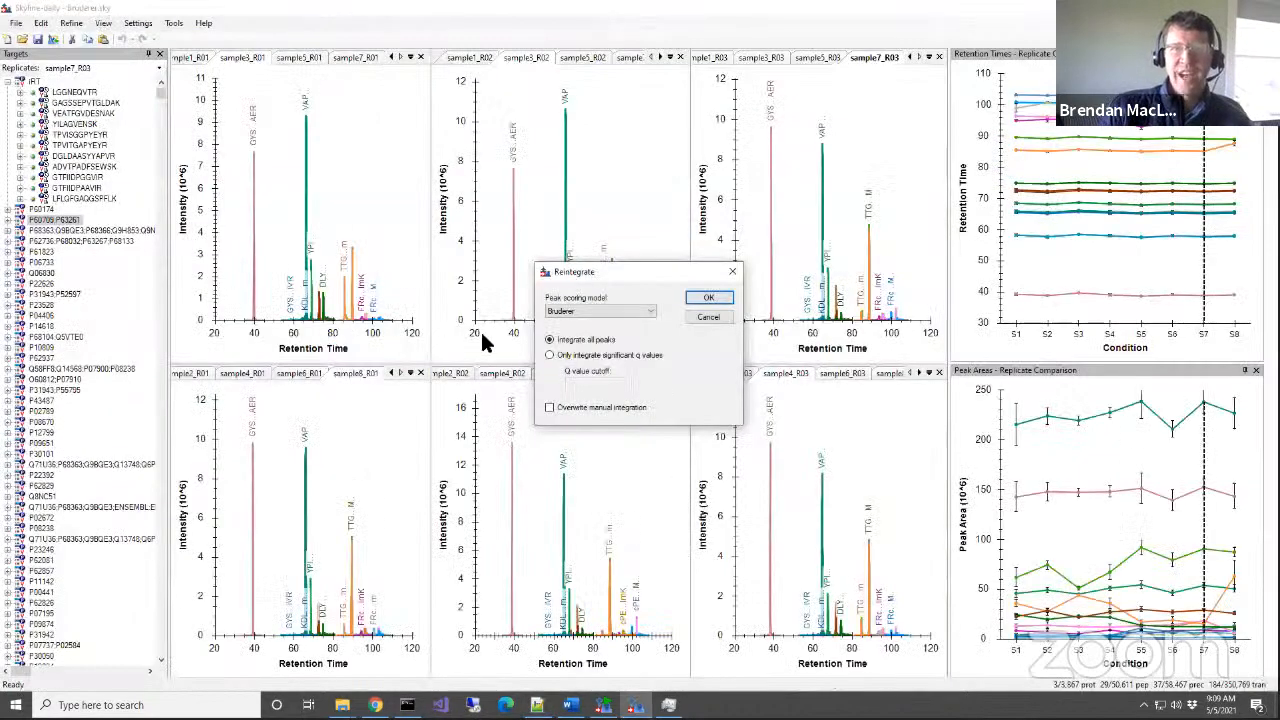
left_click(575, 308)
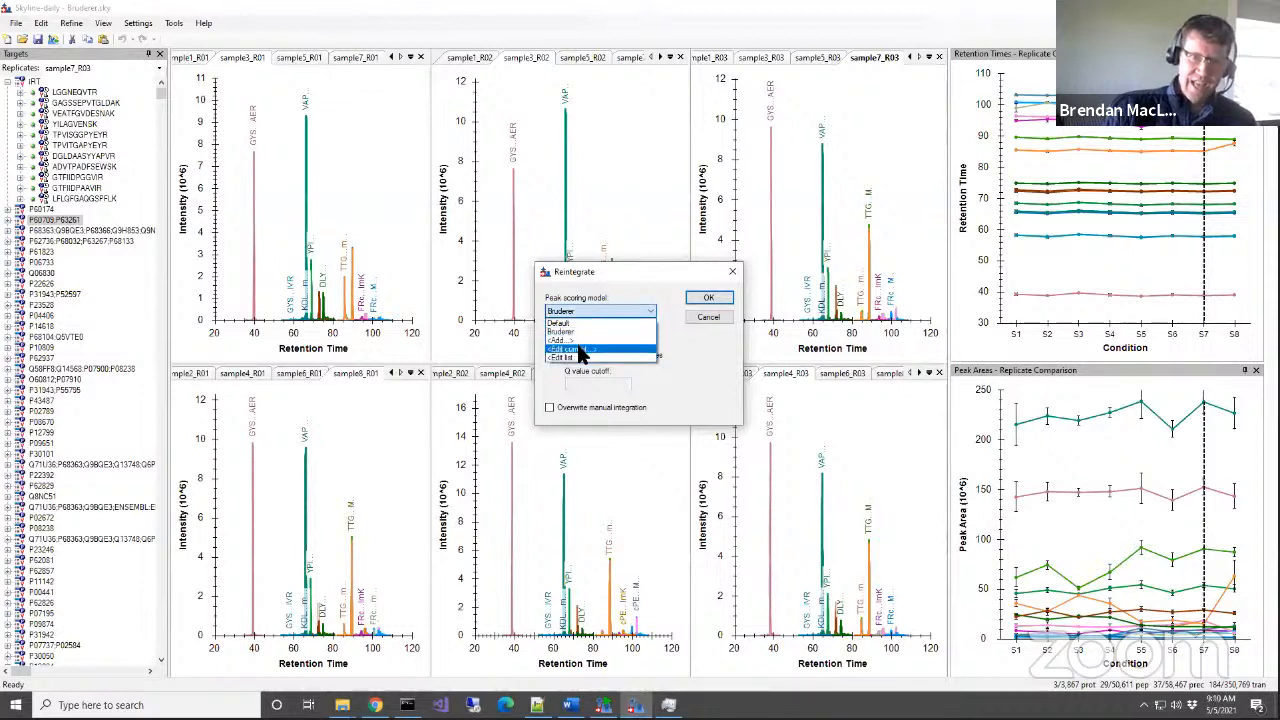
left_click(143, 65)
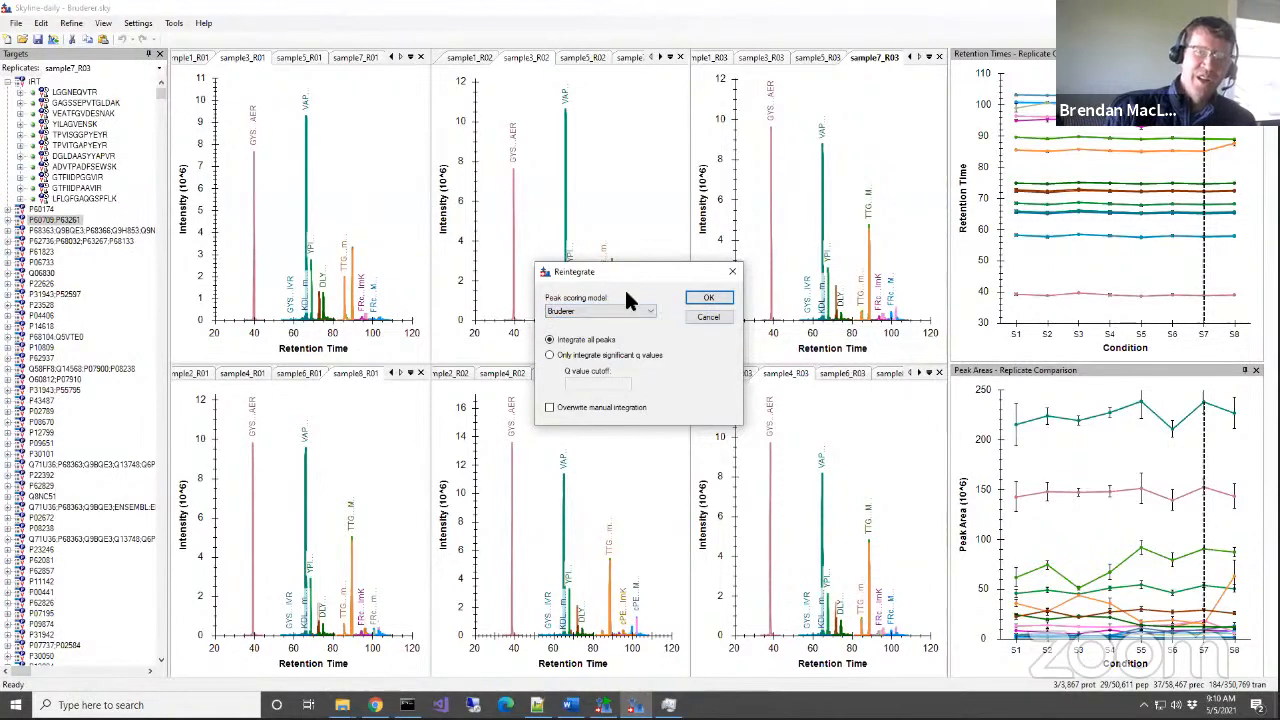
left_click(708, 297)
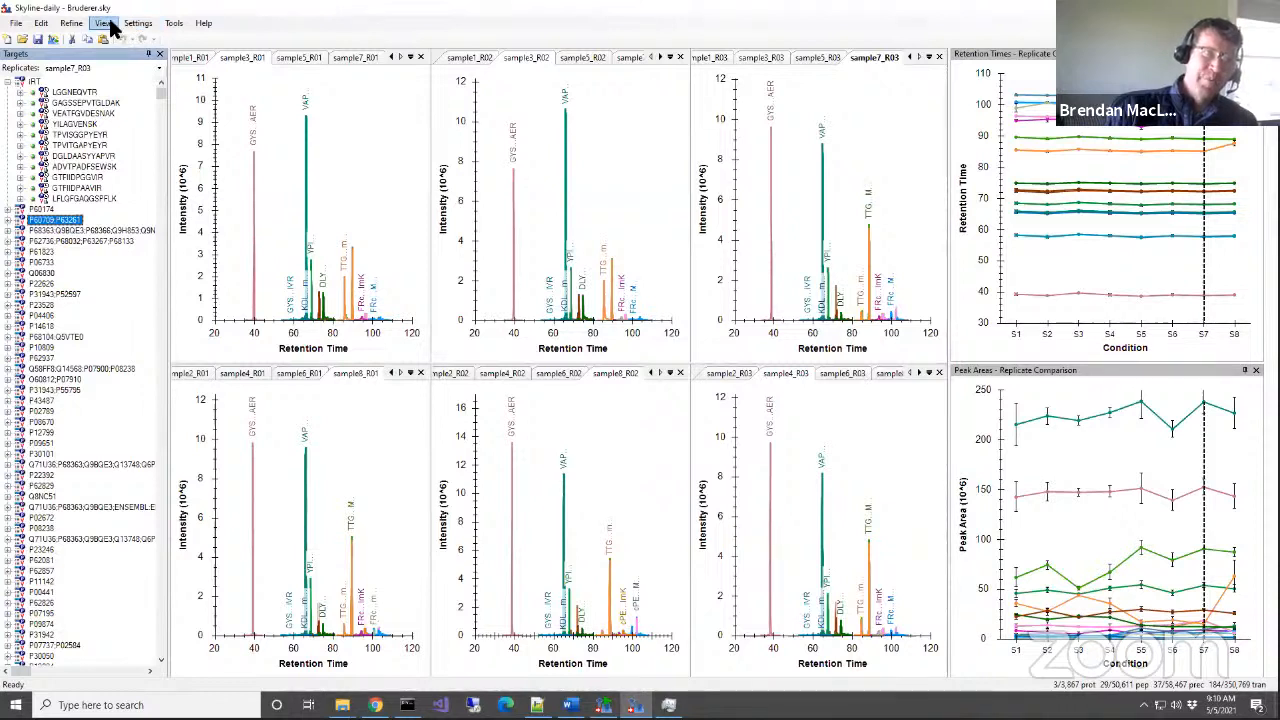
Open the current Bruderer peak scoring model for editing from Reintegrate and review its P value and Q value plots.
left_click(72, 23)
left_click(84, 41)
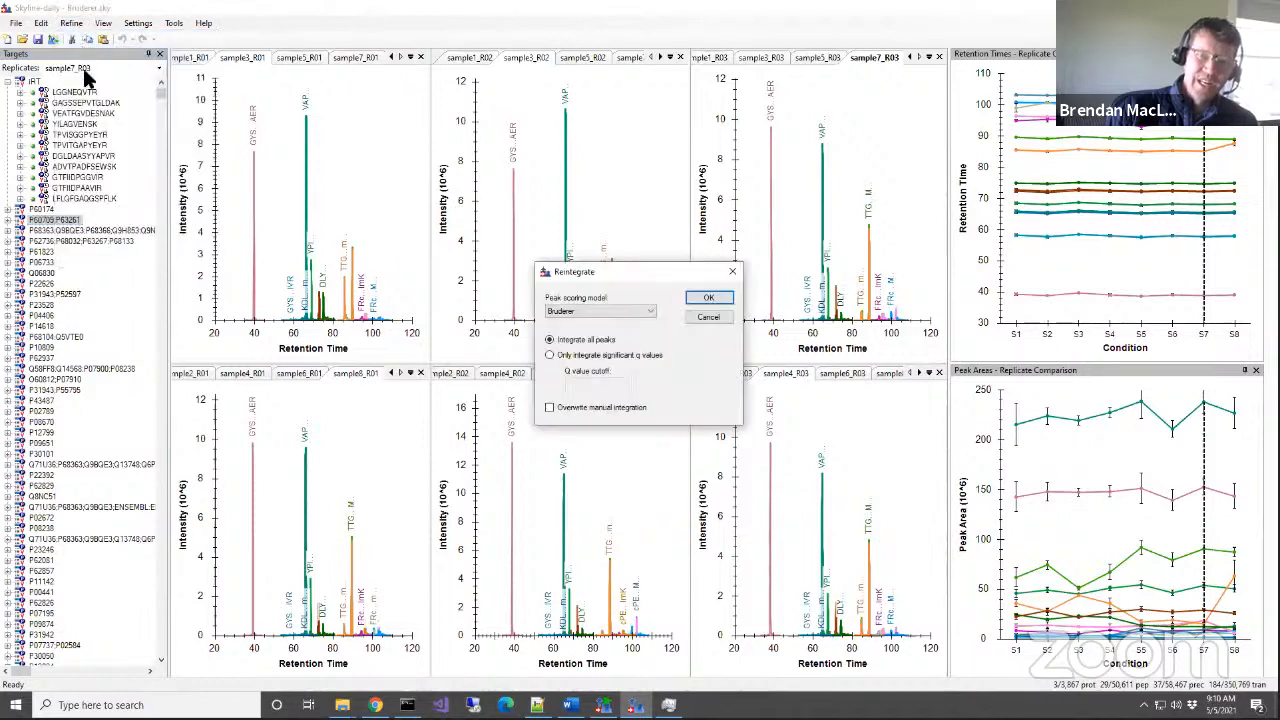
left_click(617, 310)
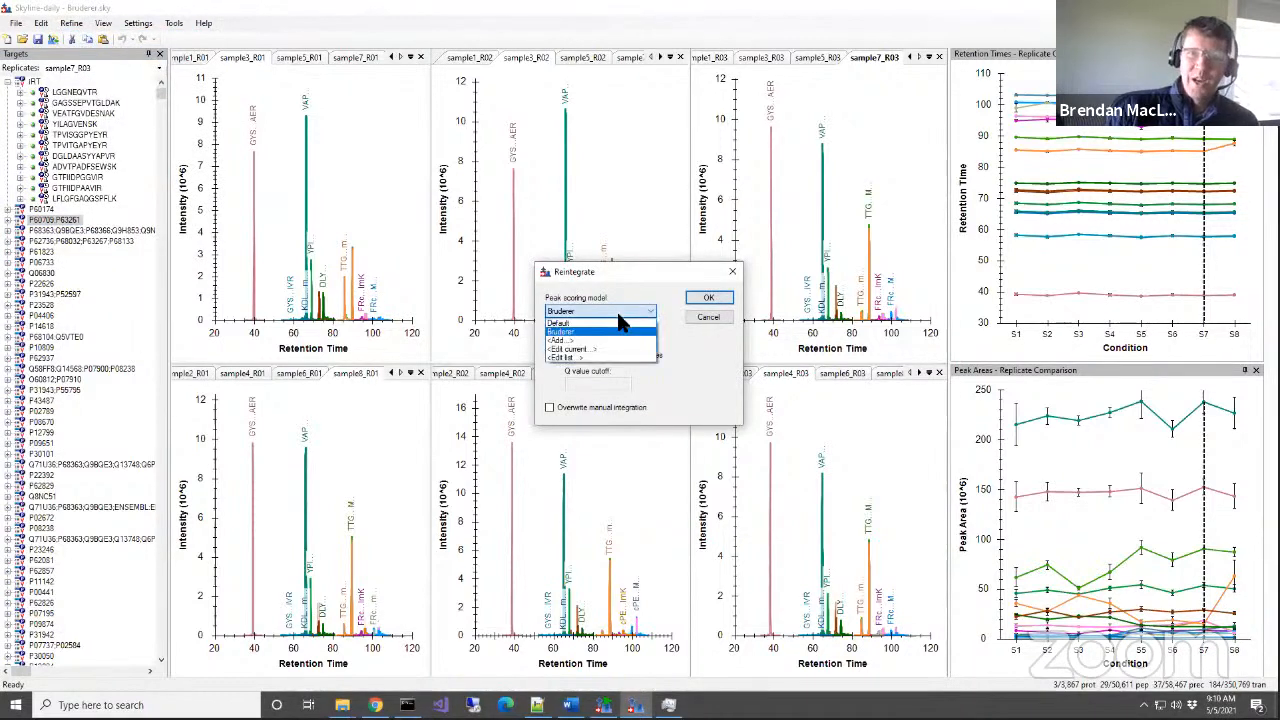
left_click(604, 348)
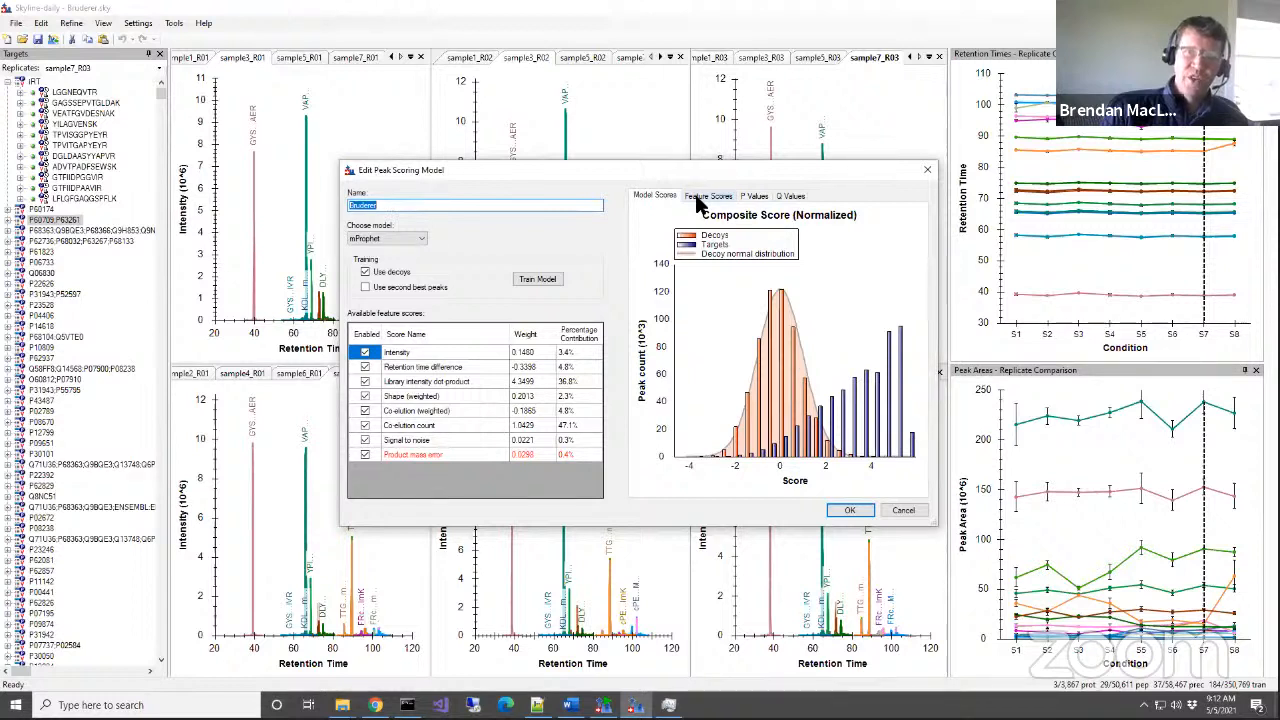
left_click(756, 198)
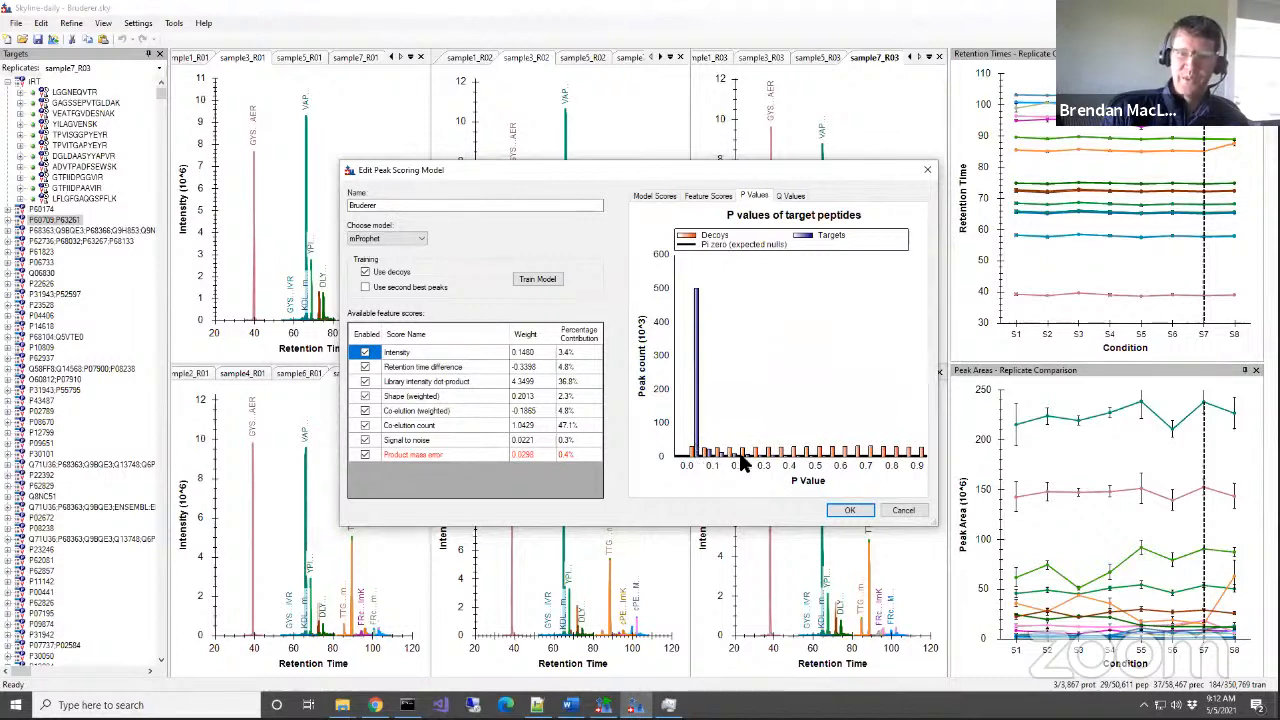
left_click(792, 196)
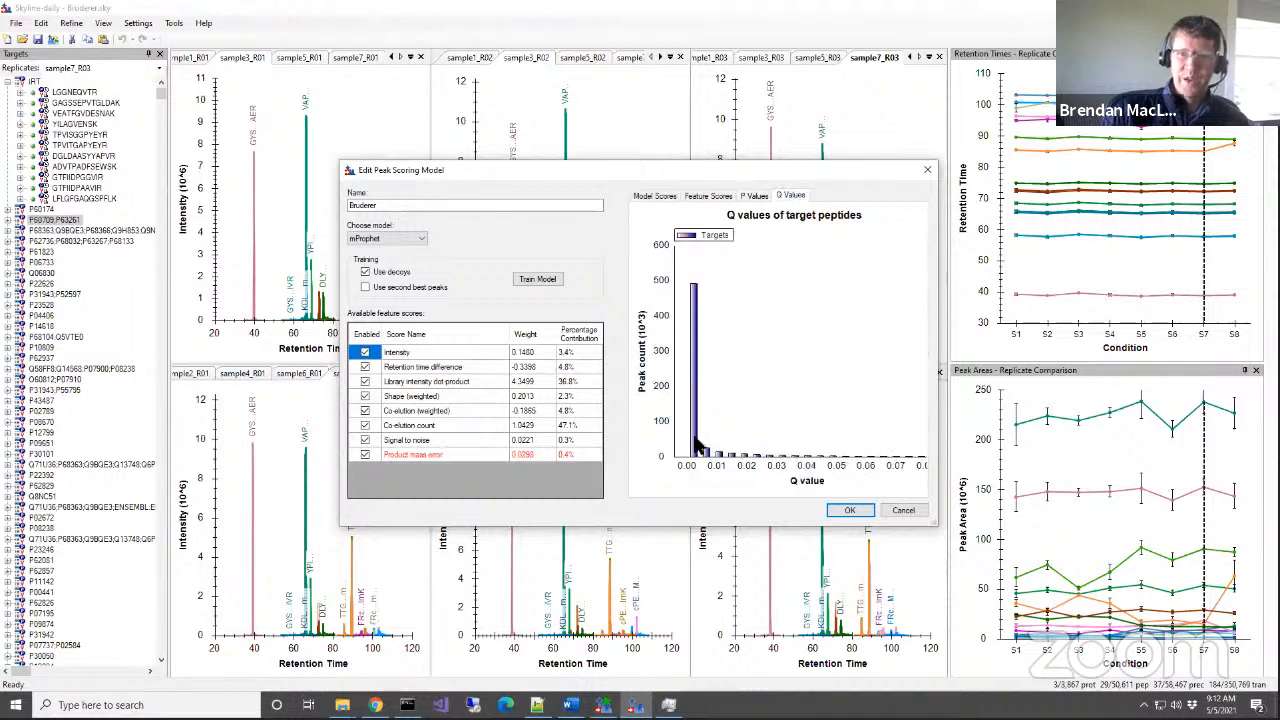
Examine the target and decoy distributions of each feature score from Intensity to Product mass error, and leave the model and Reintegrate settings unchanged.
left_click(701, 193)
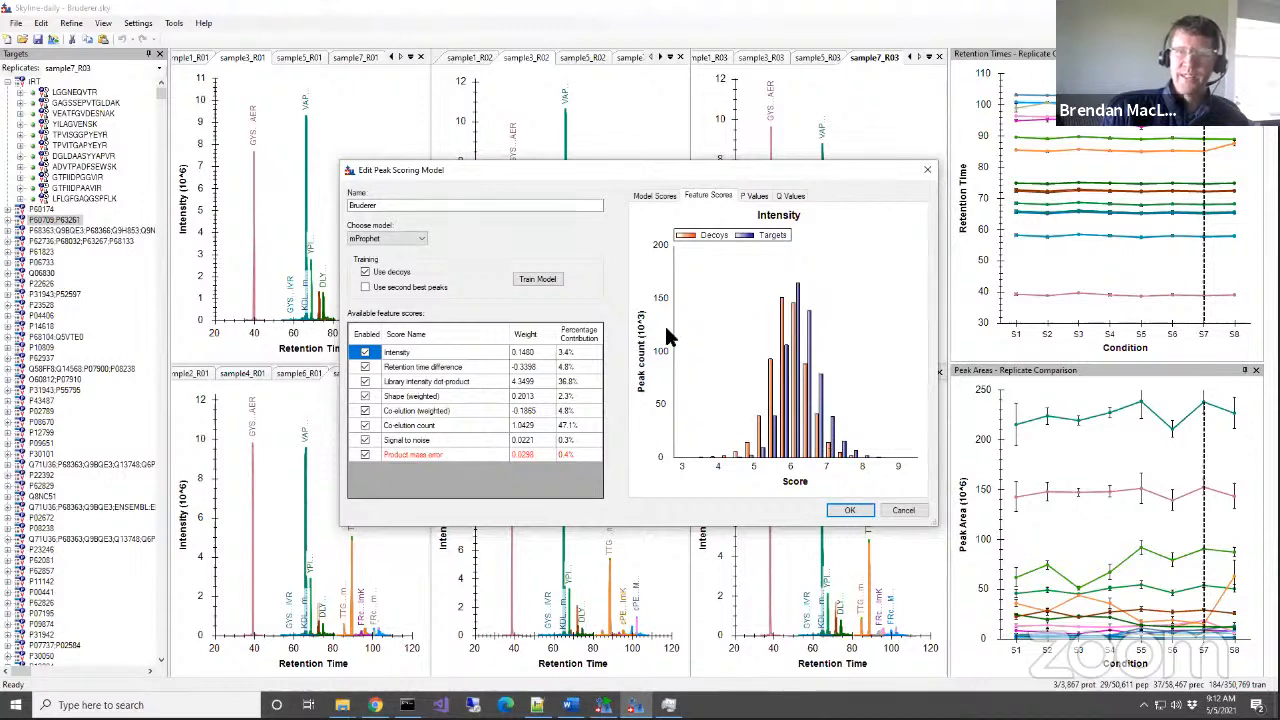
left_click(402, 369)
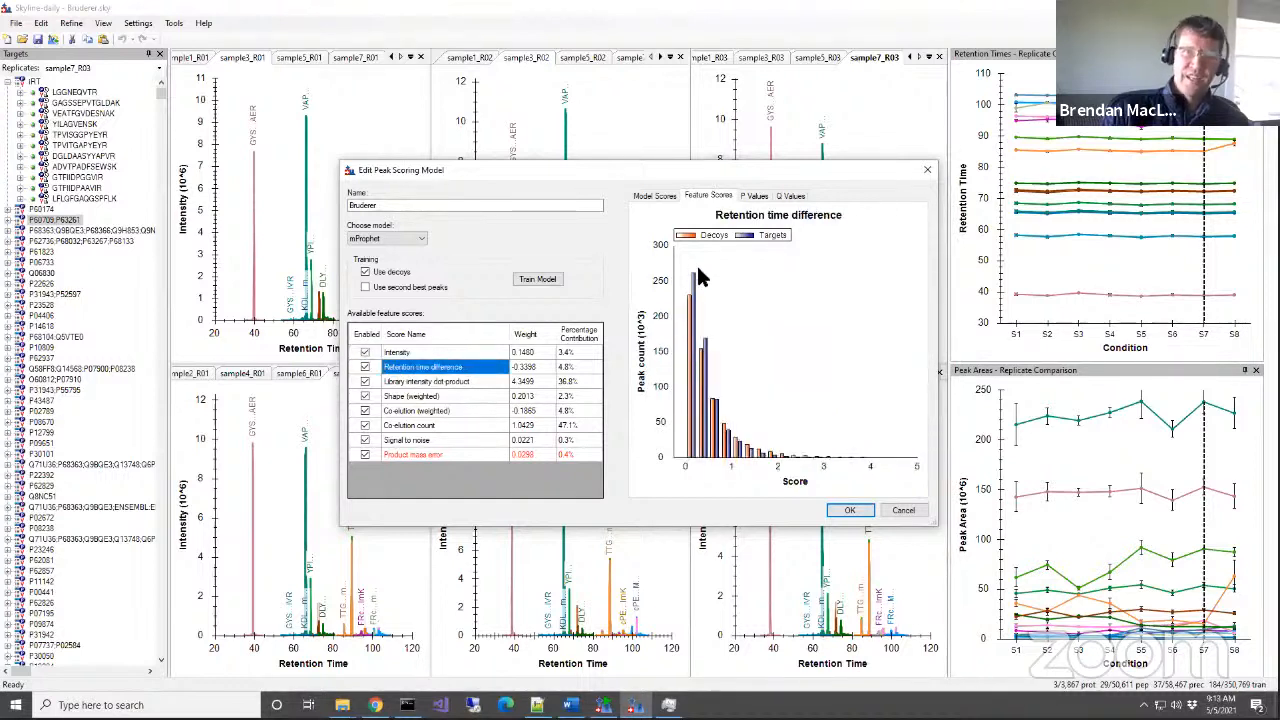
left_click(427, 381)
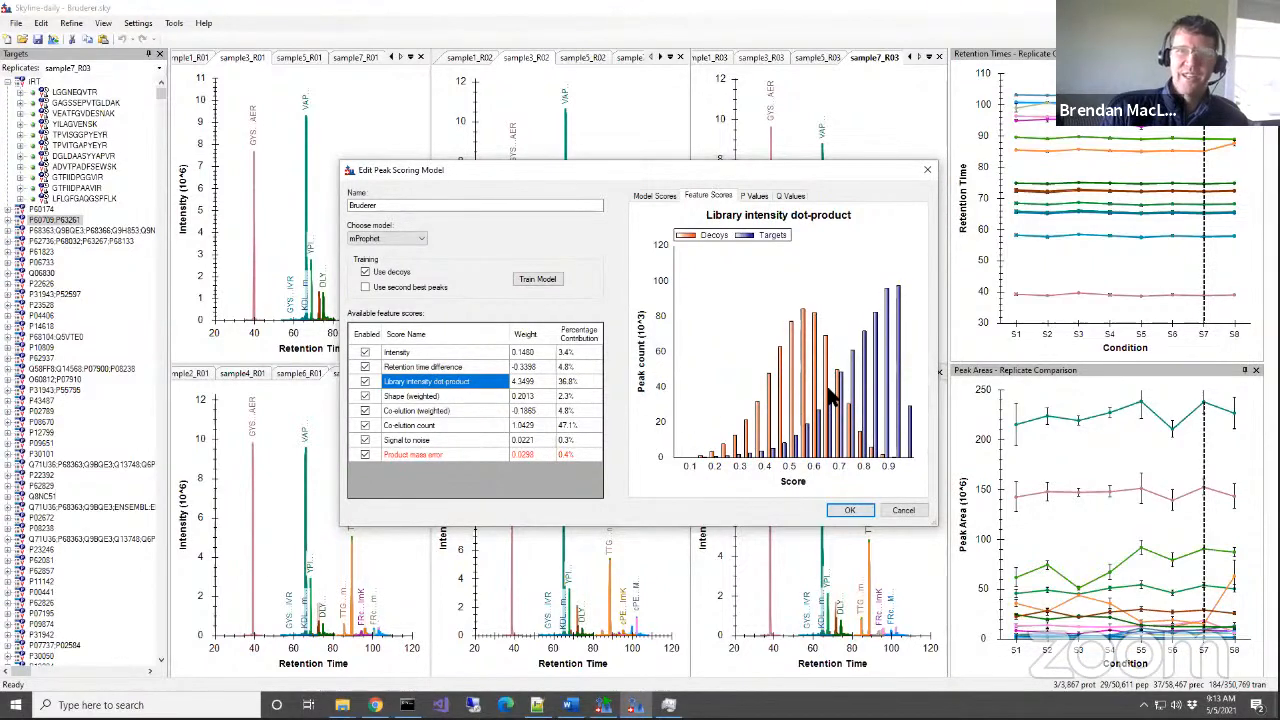
left_click(416, 398)
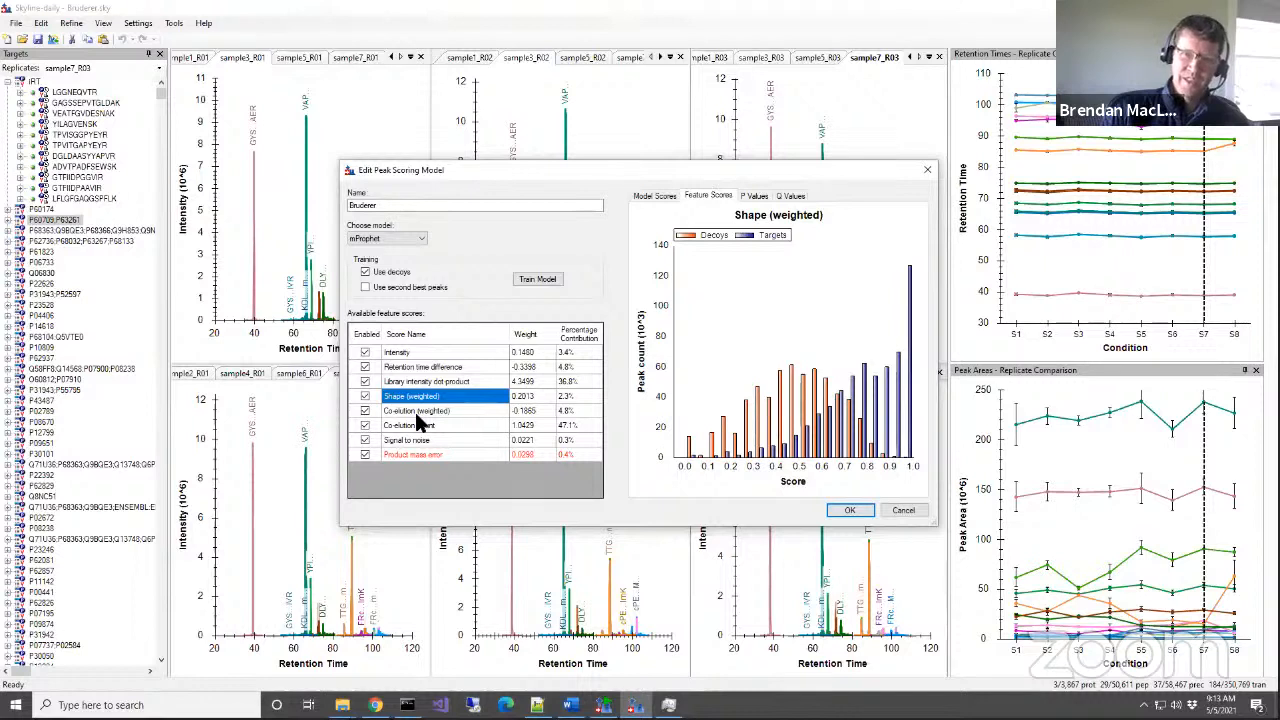
left_click(419, 411)
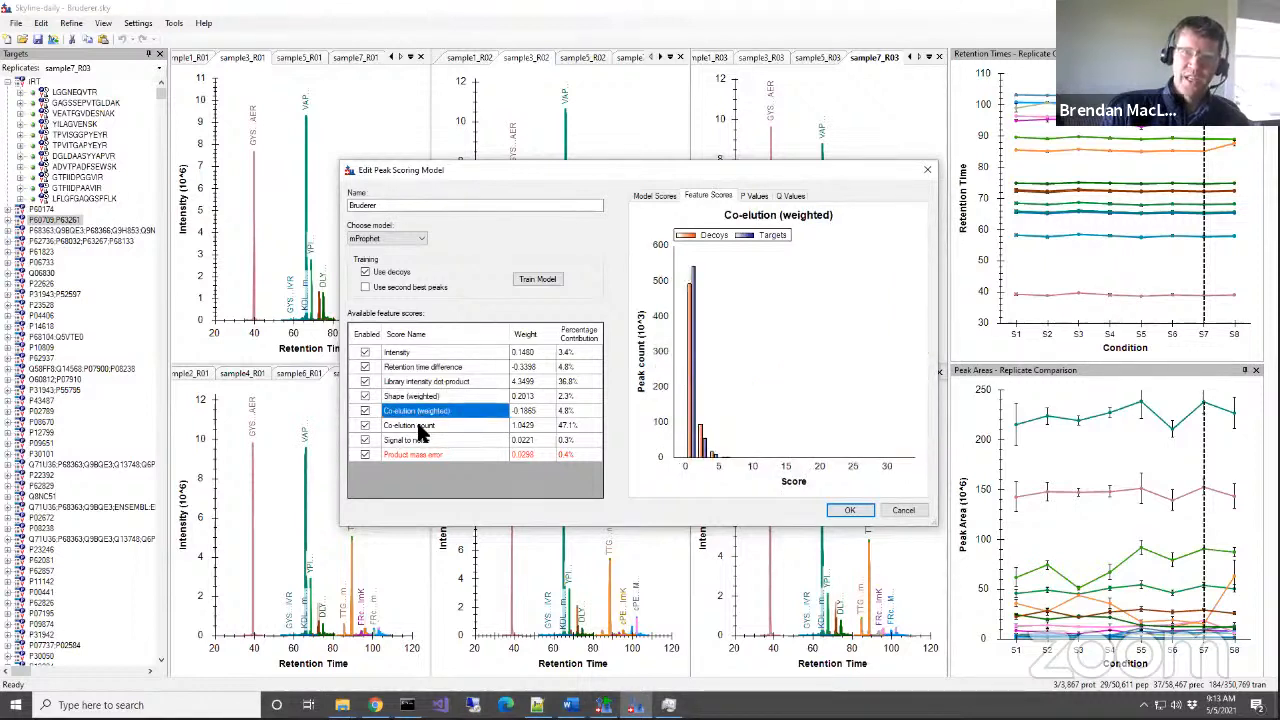
left_click(419, 426)
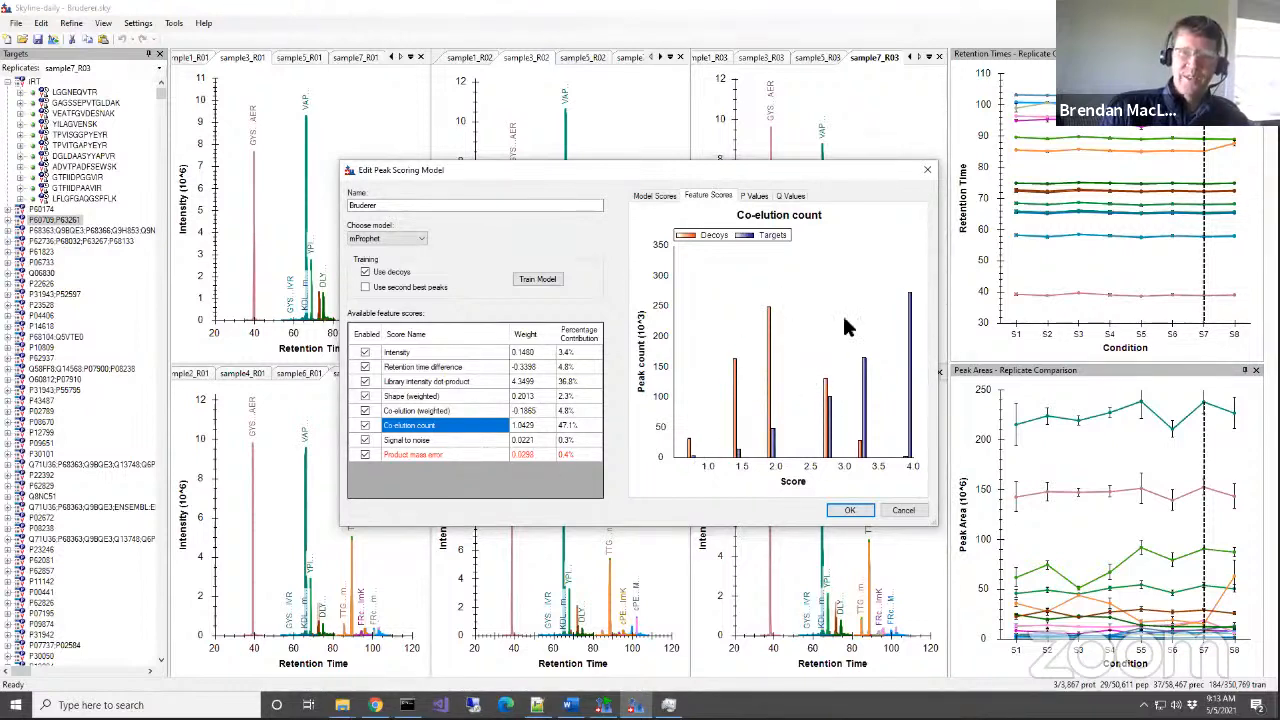
left_click(421, 444)
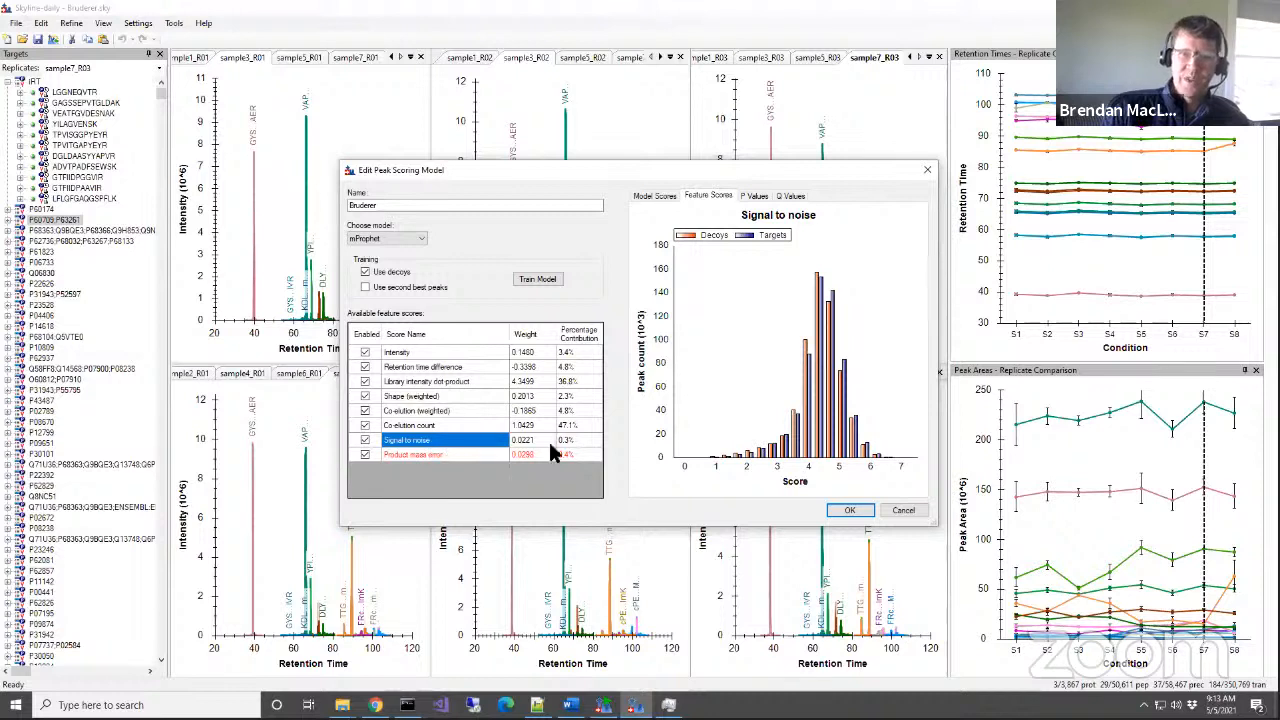
left_click(486, 454)
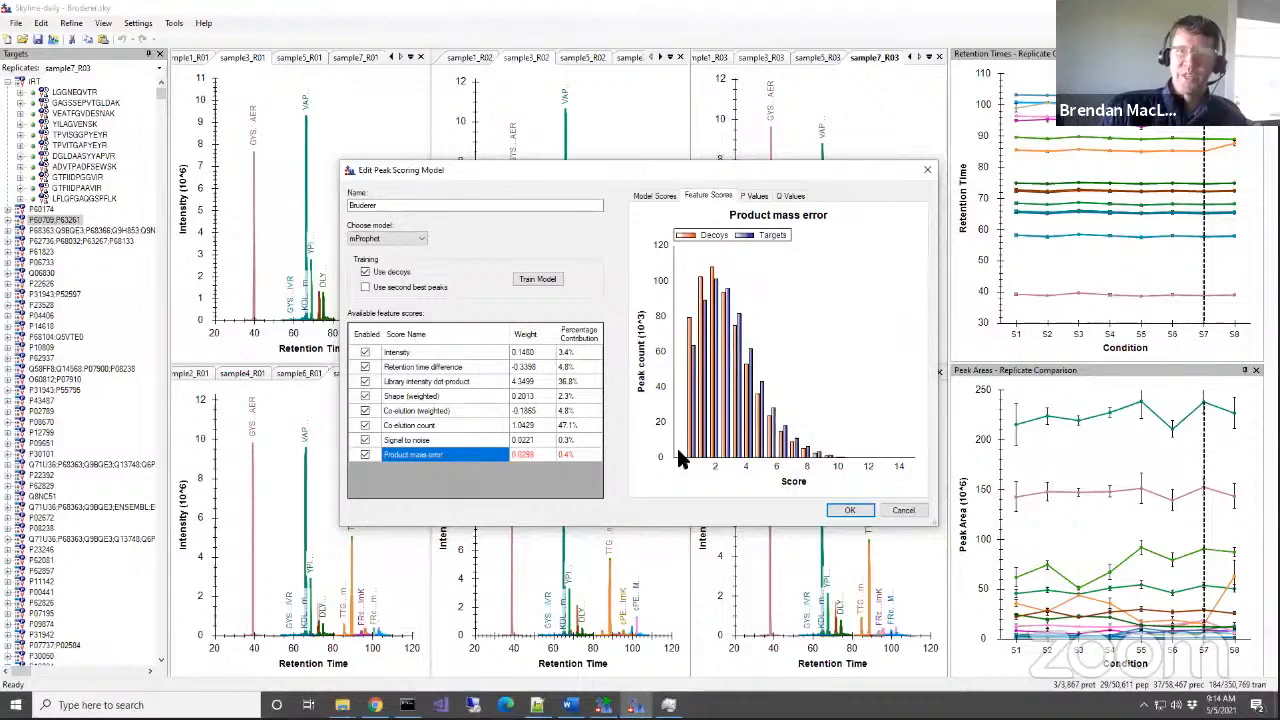
left_click(889, 509)
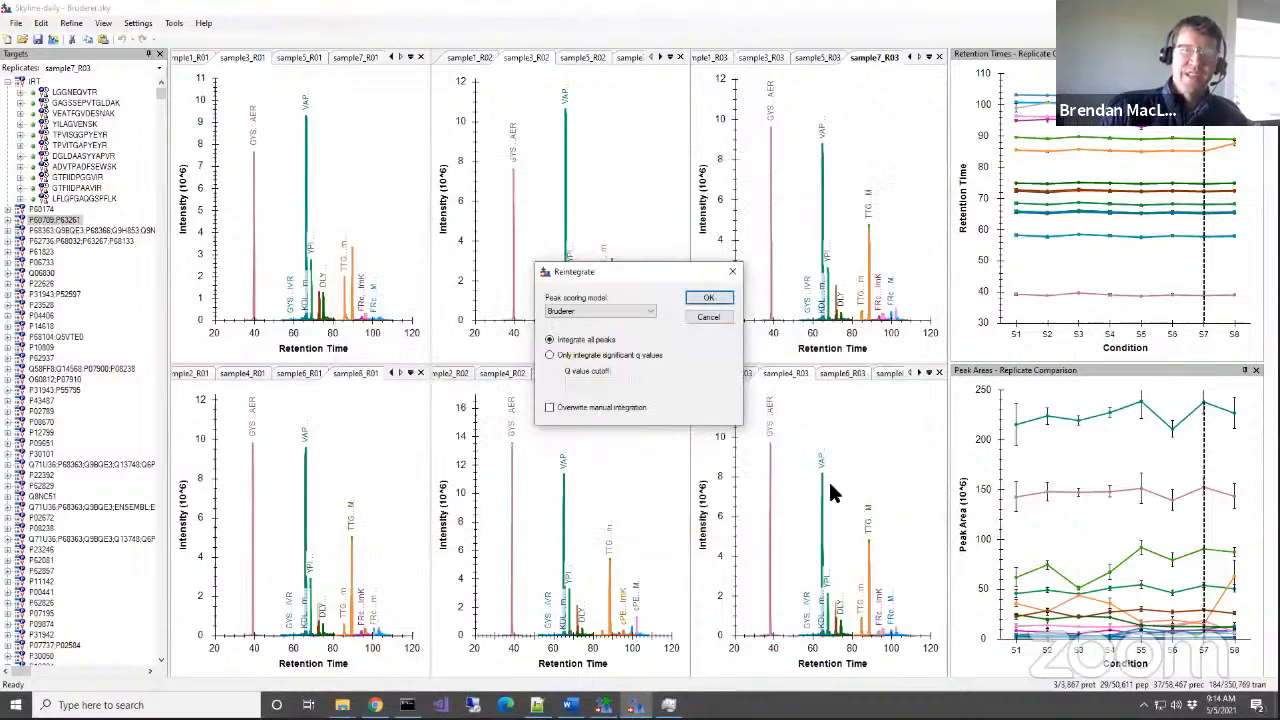
left_click(720, 318)
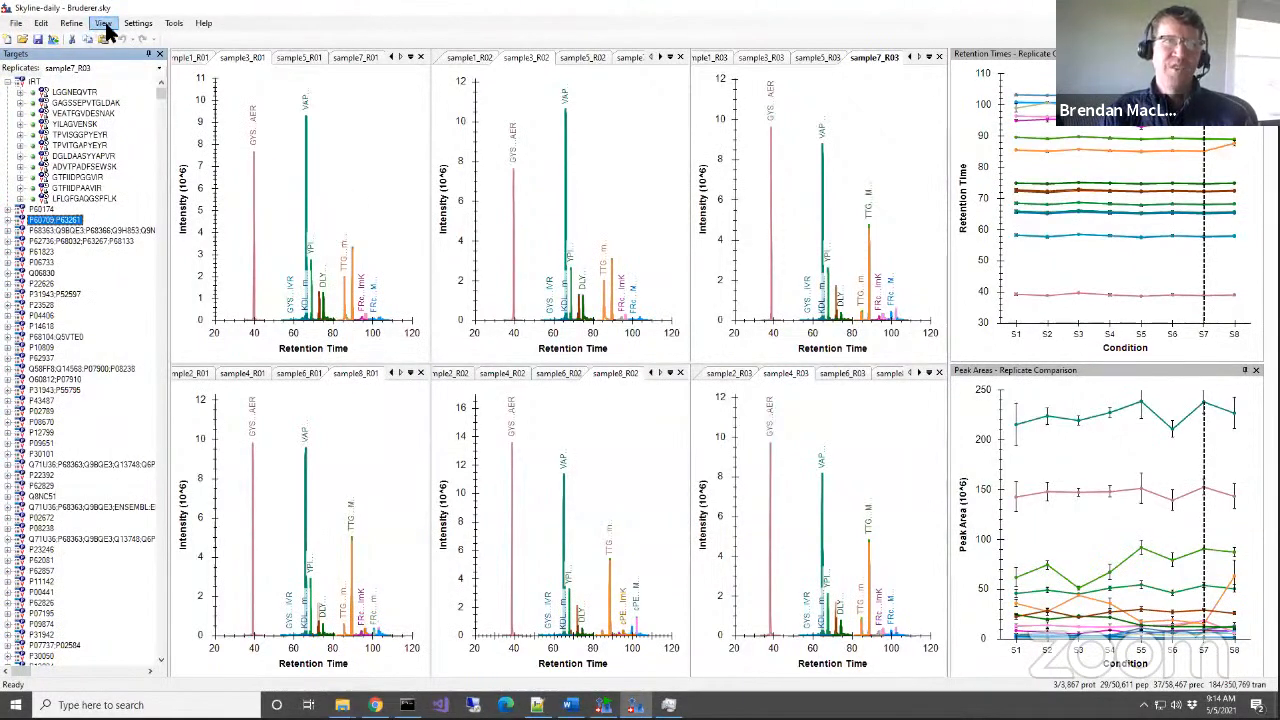
left_click(72, 23)
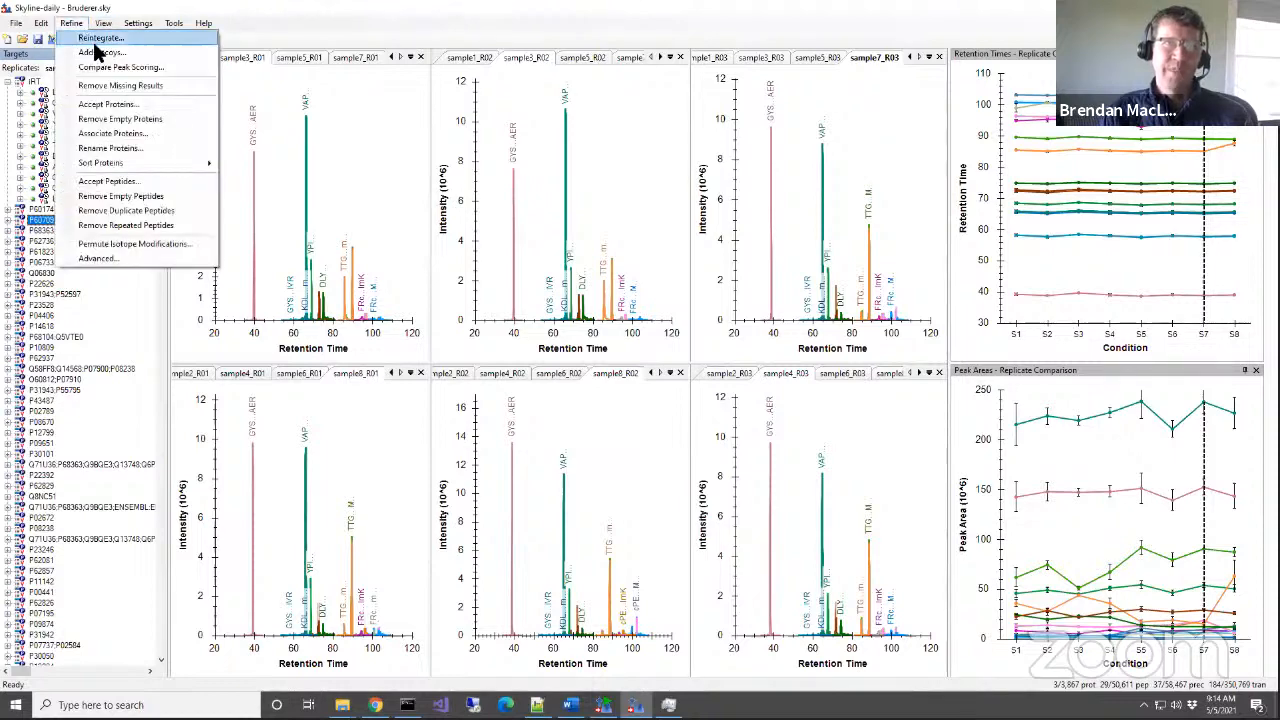
left_click(100, 38)
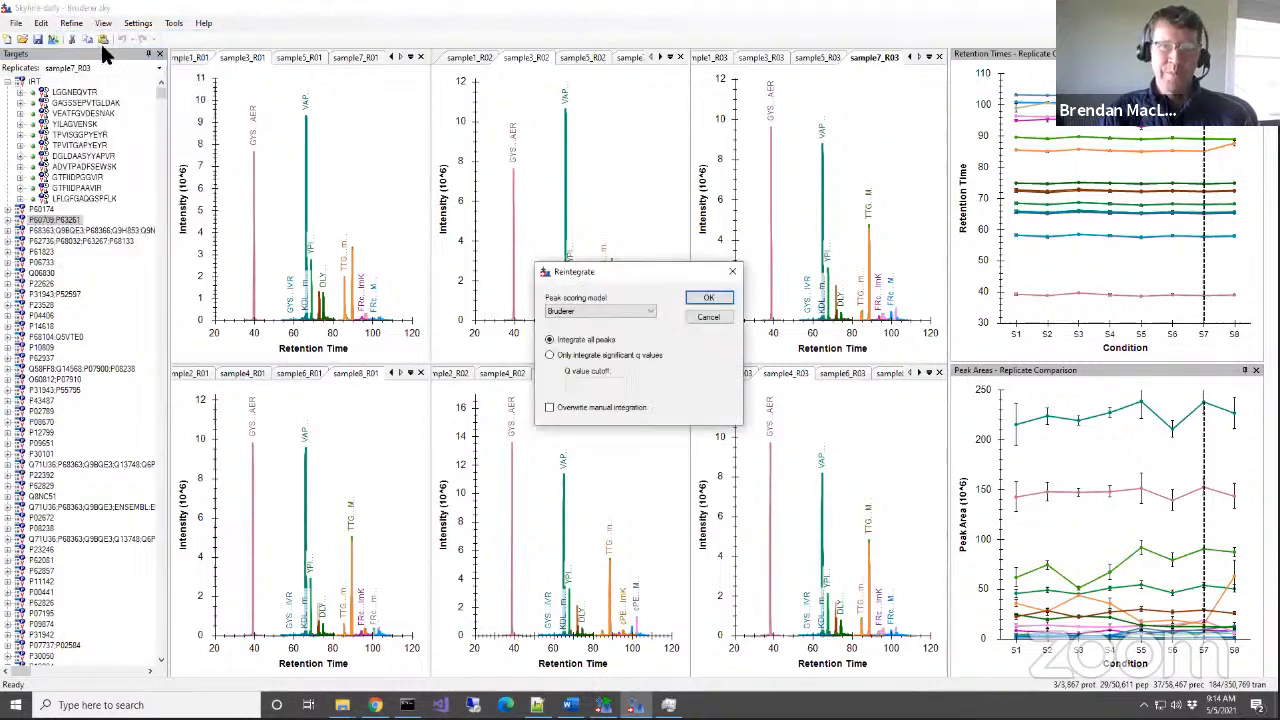
left_click(700, 316)
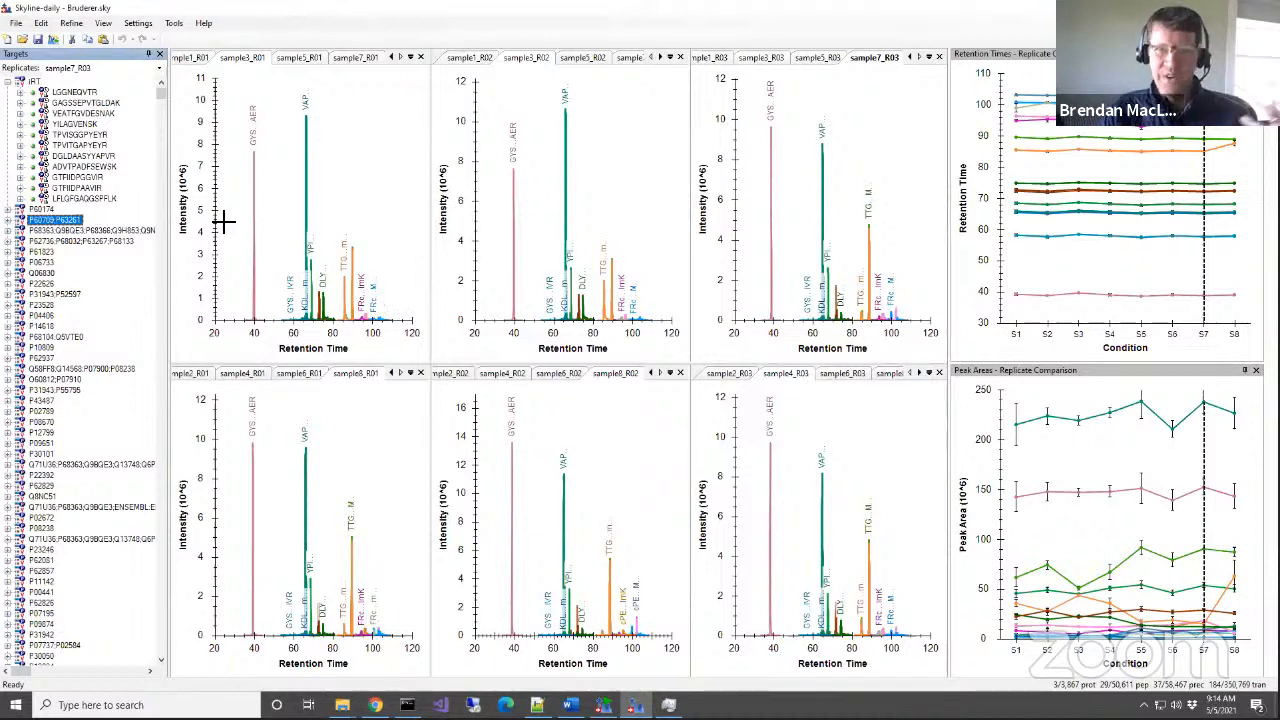
Display the mass errors histogram for the Bruderer document.
left_click(100, 23)
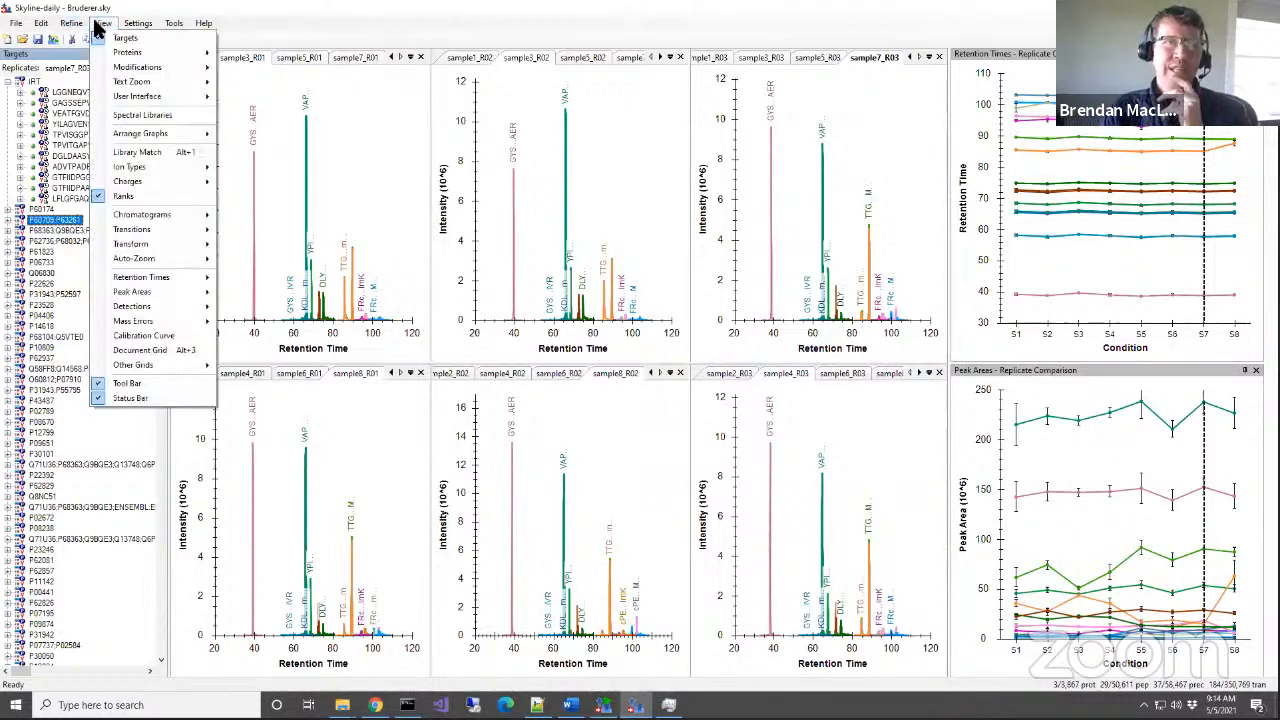
mouse_move(137, 320)
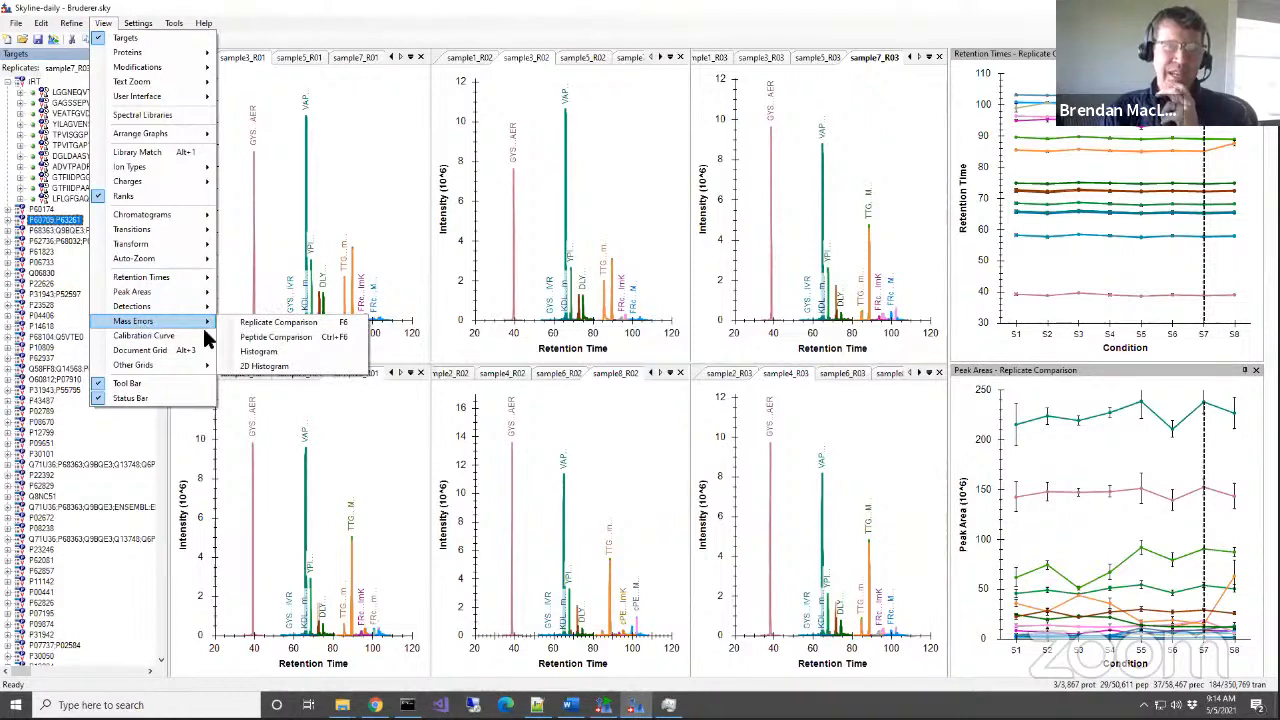
left_click(258, 353)
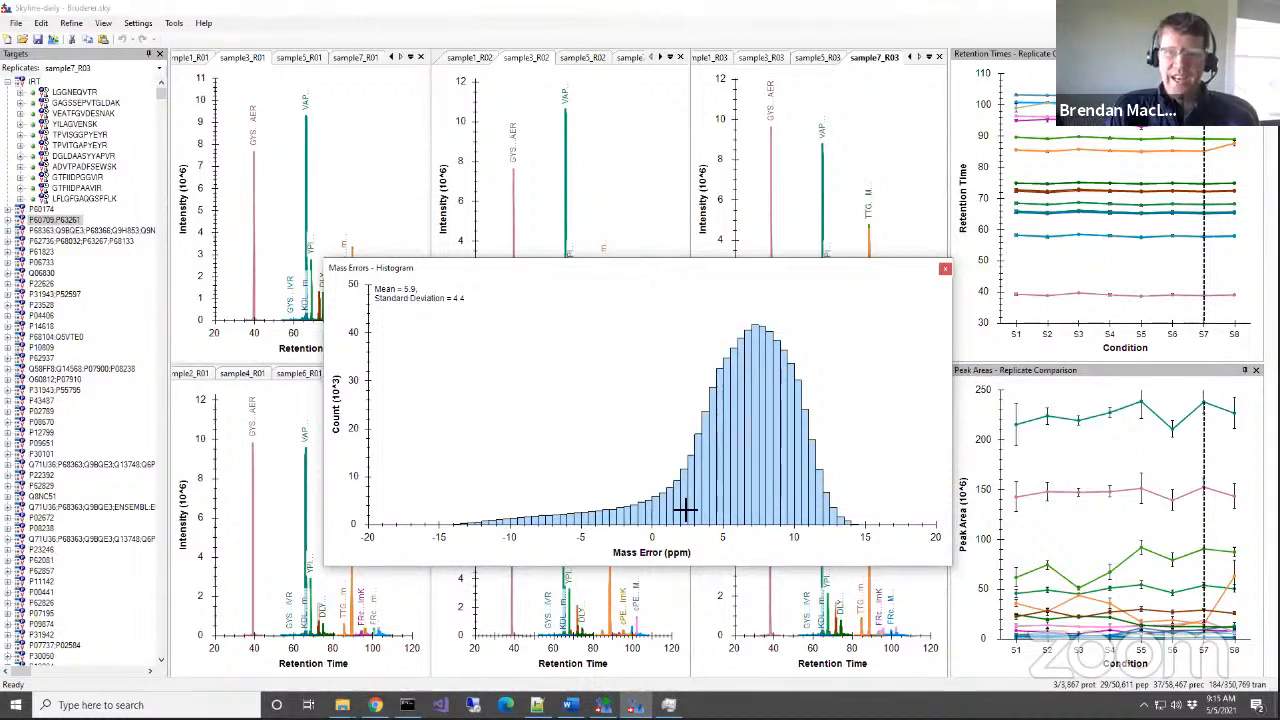
right_click(584, 324)
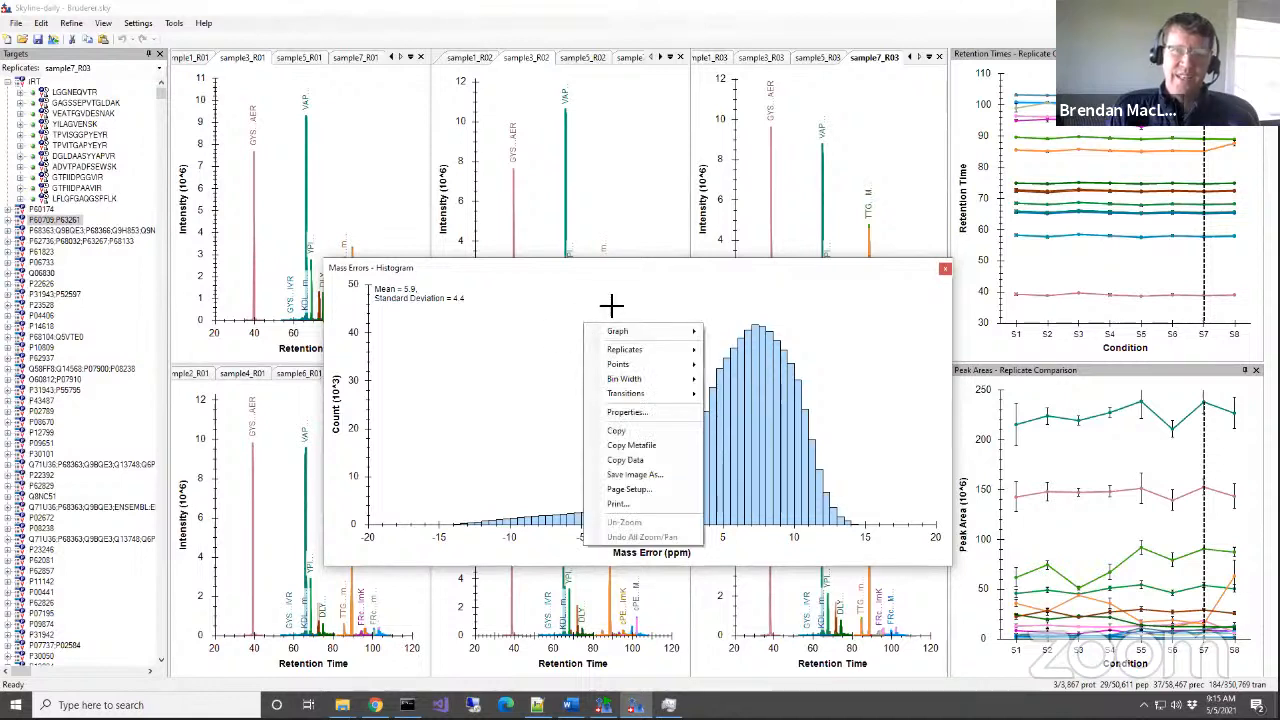
left_click(538, 346)
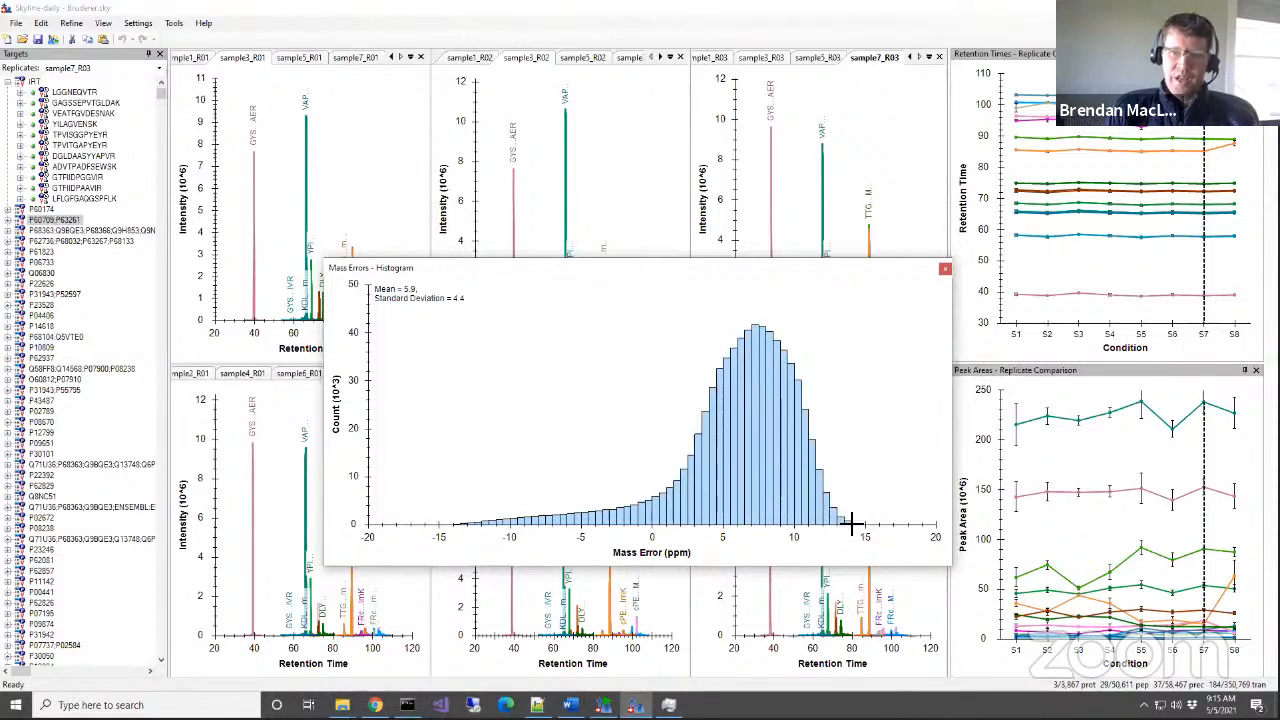
Limit the points in the mass errors histogram to targets at 1% FDR.
right_click(566, 354)
mouse_move(602, 380)
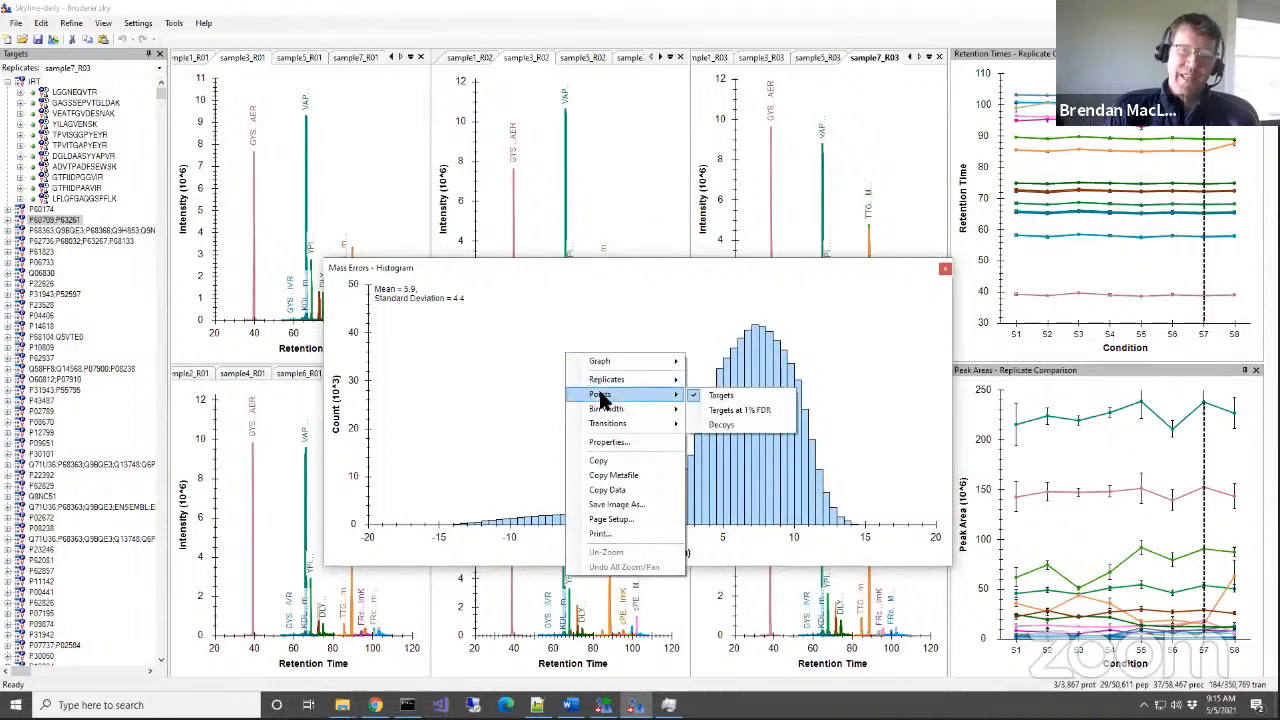
left_click(733, 418)
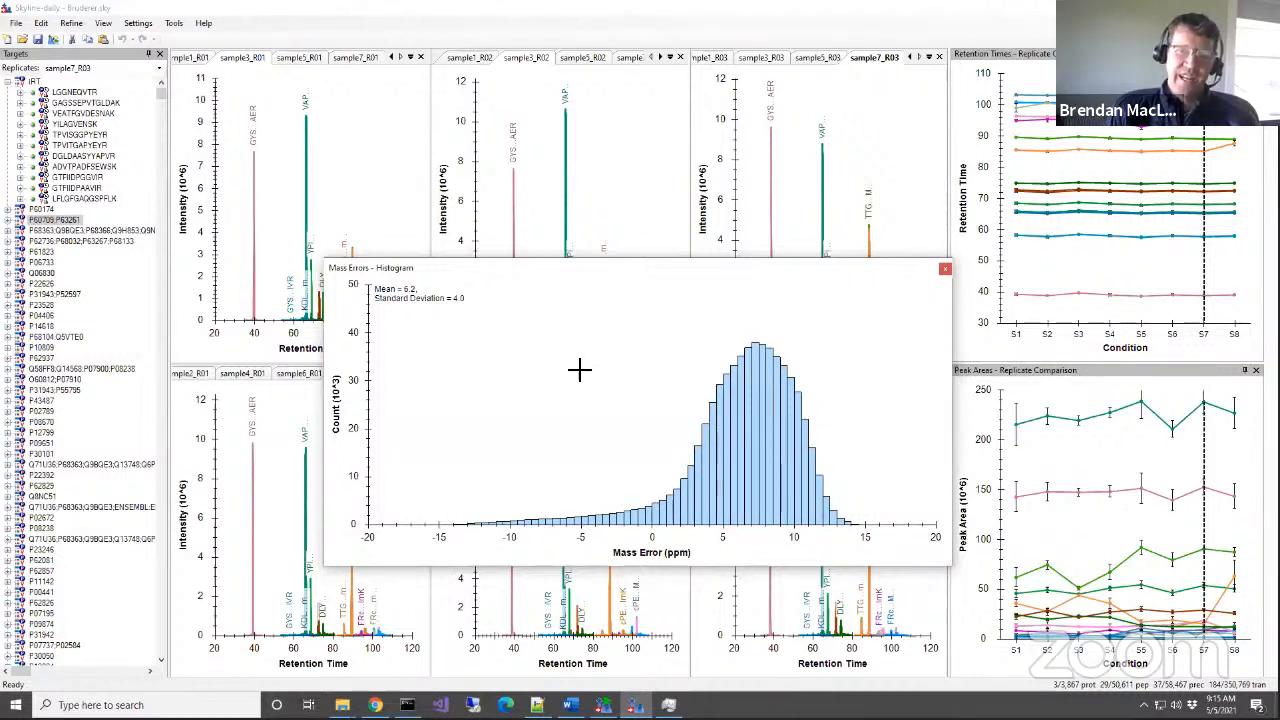
Include all transitions in the mass errors histogram instead of only the best ones.
right_click(566, 324)
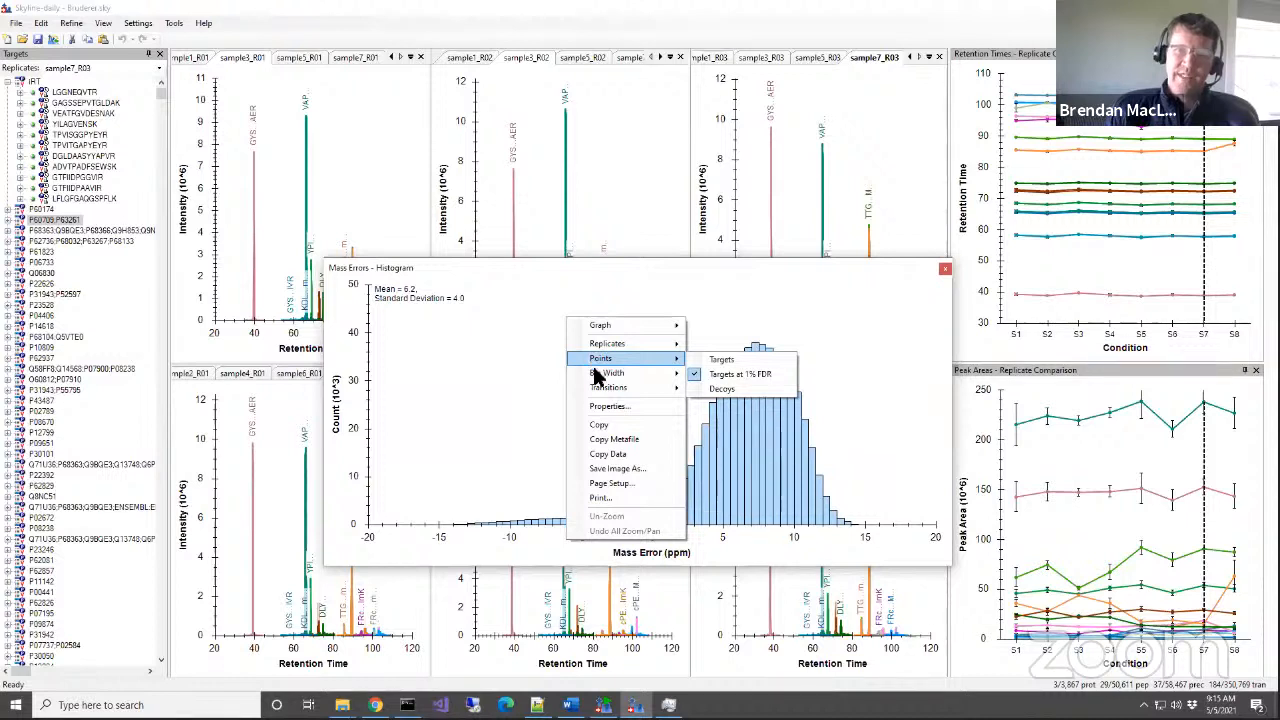
mouse_move(598, 347)
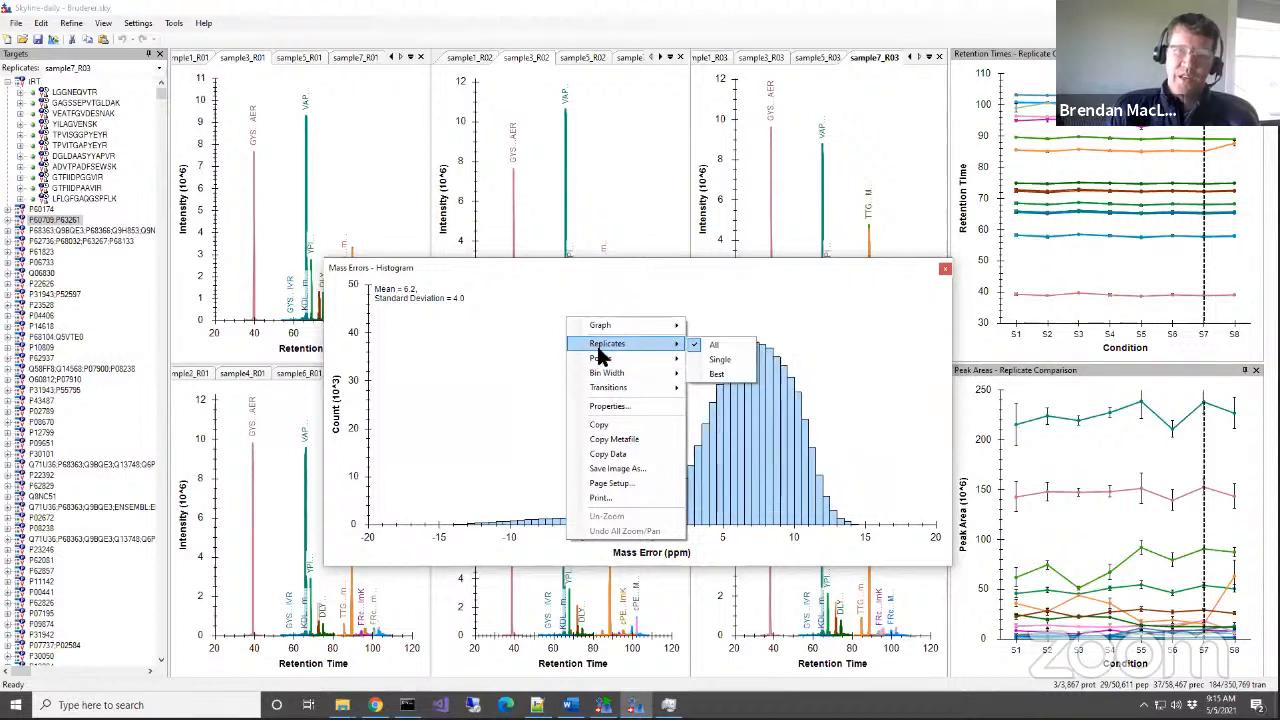
mouse_move(603, 390)
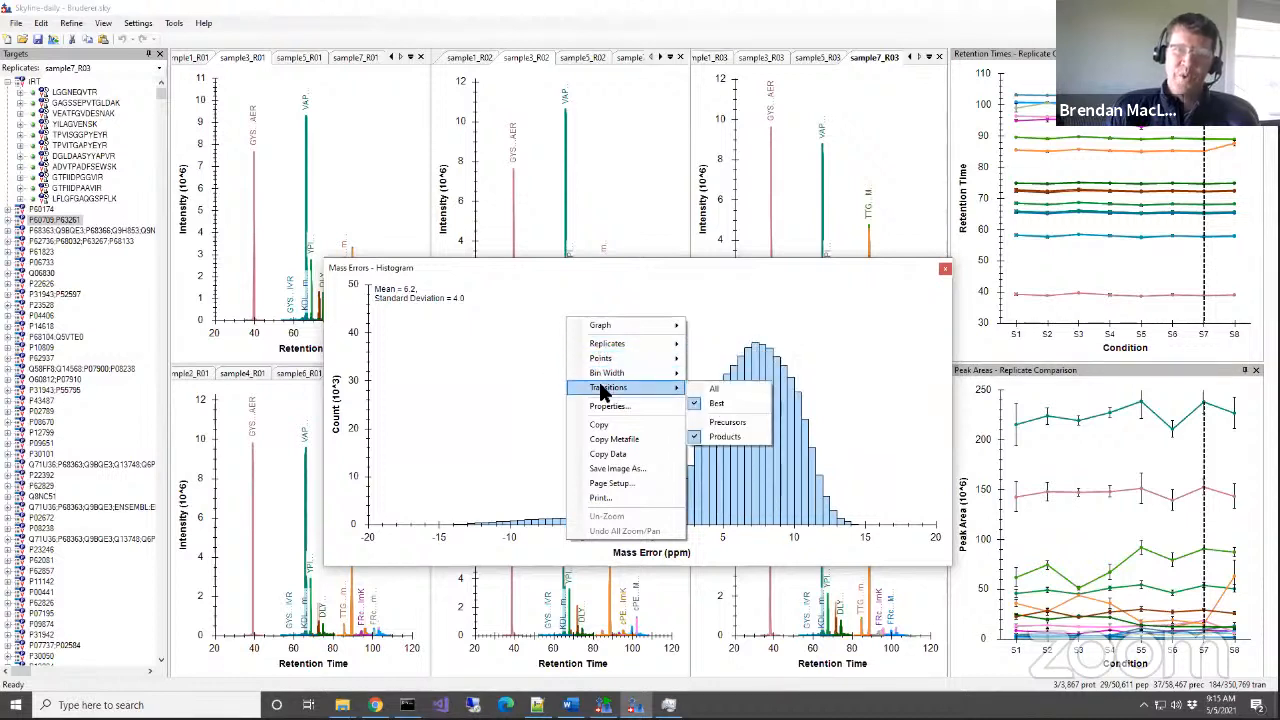
left_click(716, 388)
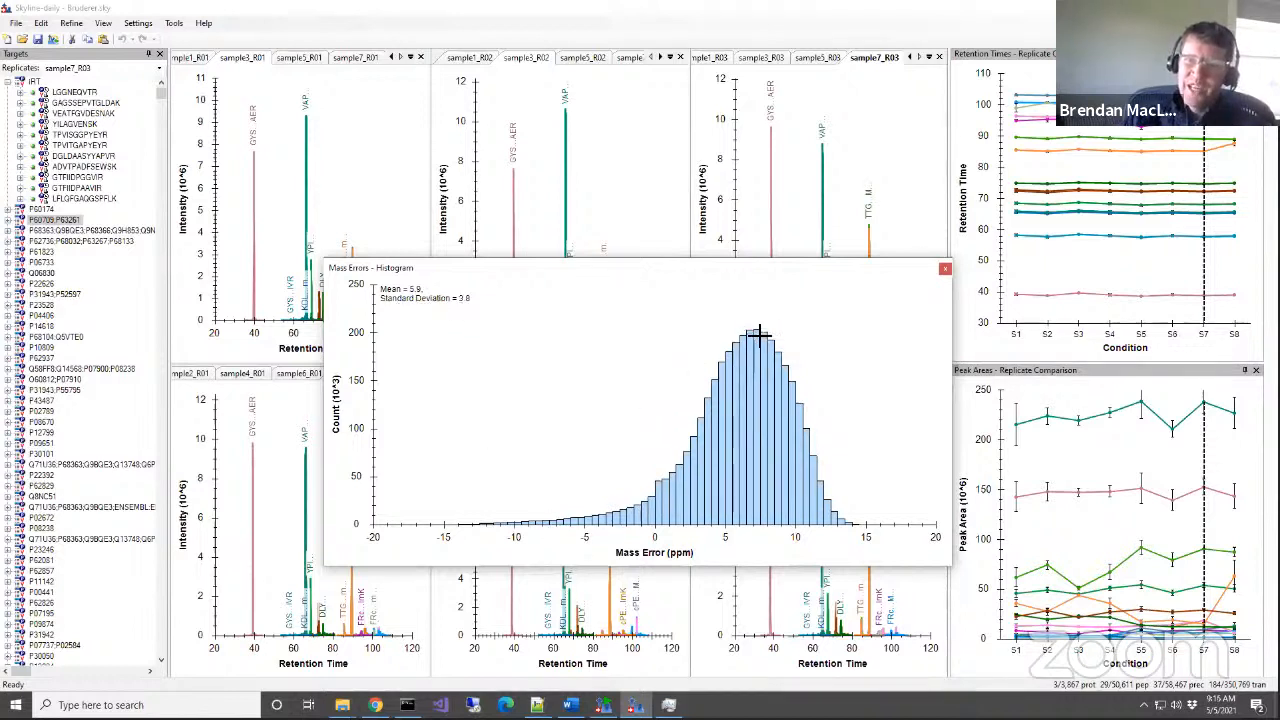
Check the mass accuracy and MS/MS filtering options in the Full-Scan transition settings, and leave them without making changes.
left_click(133, 21)
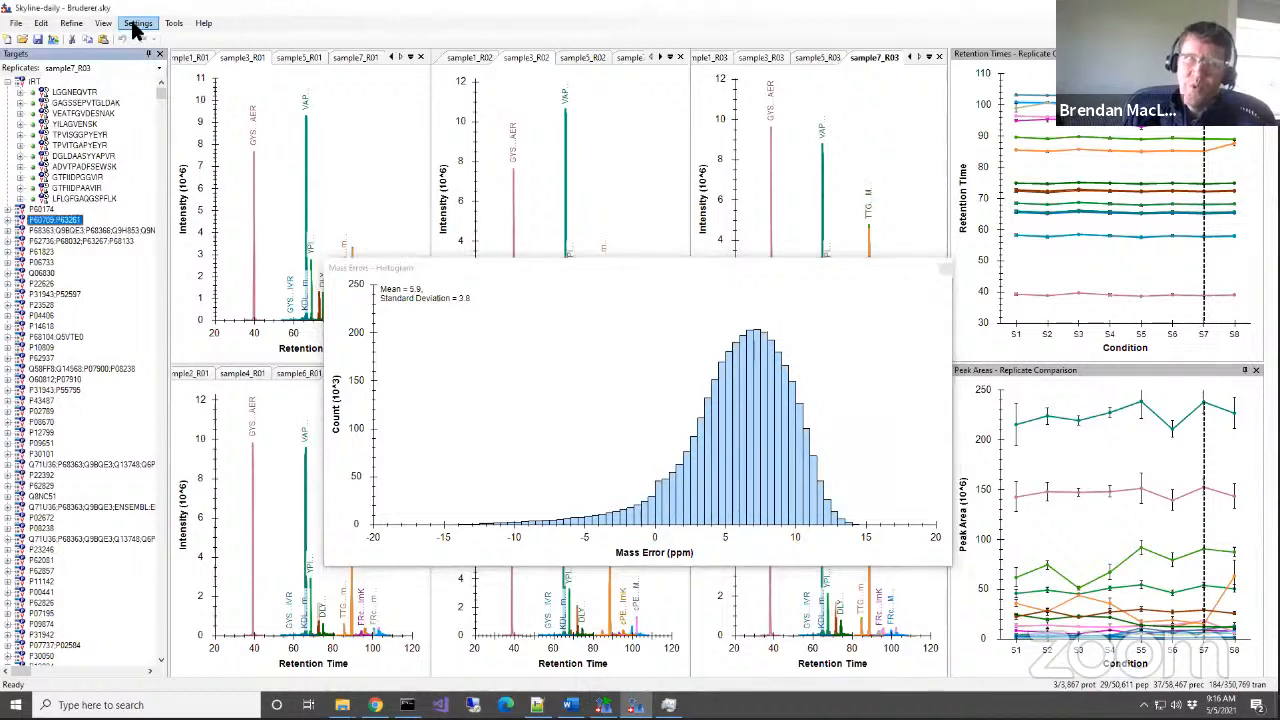
left_click(133, 23)
left_click(628, 178)
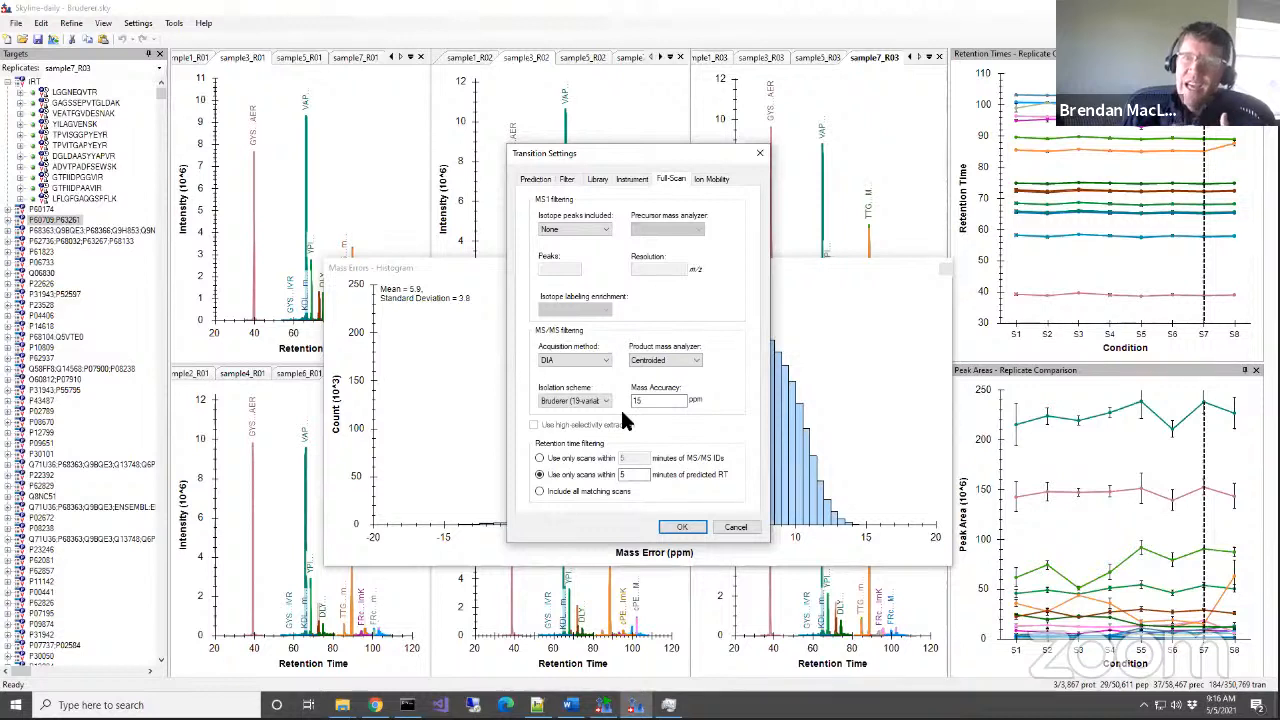
left_click(735, 527)
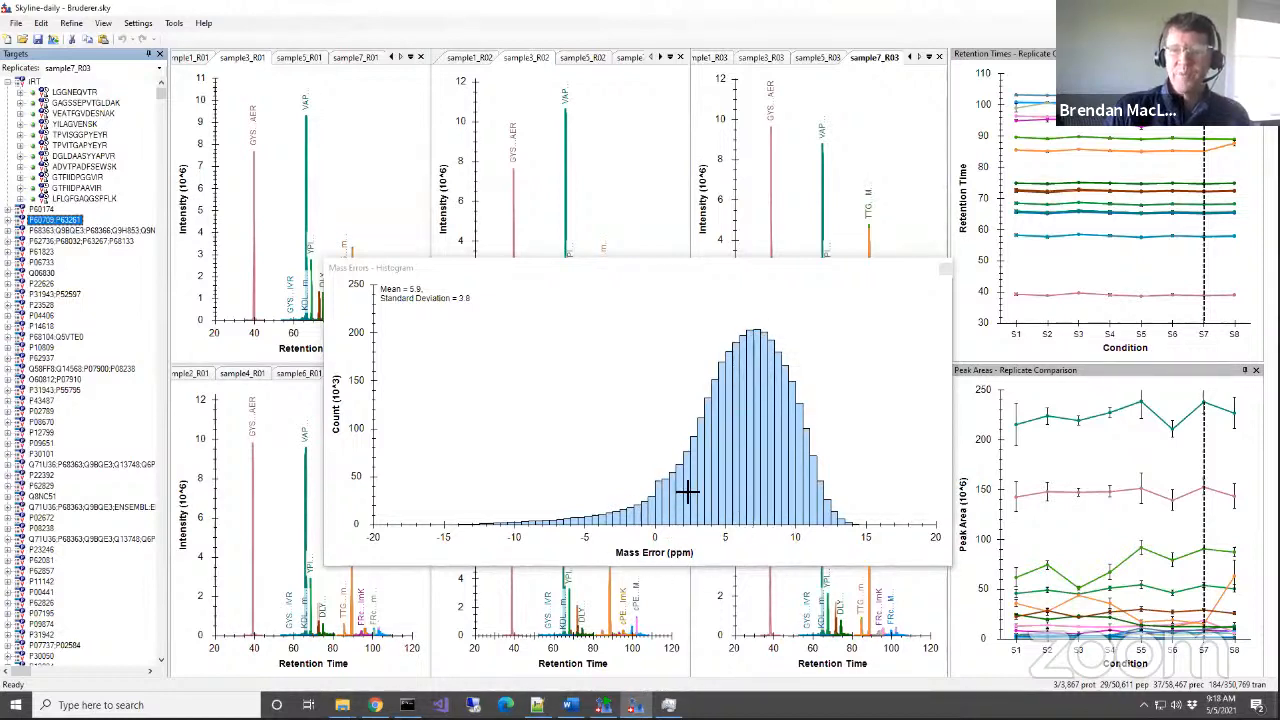
Show the mass errors as a 2D histogram.
right_click(514, 351)
mouse_move(543, 362)
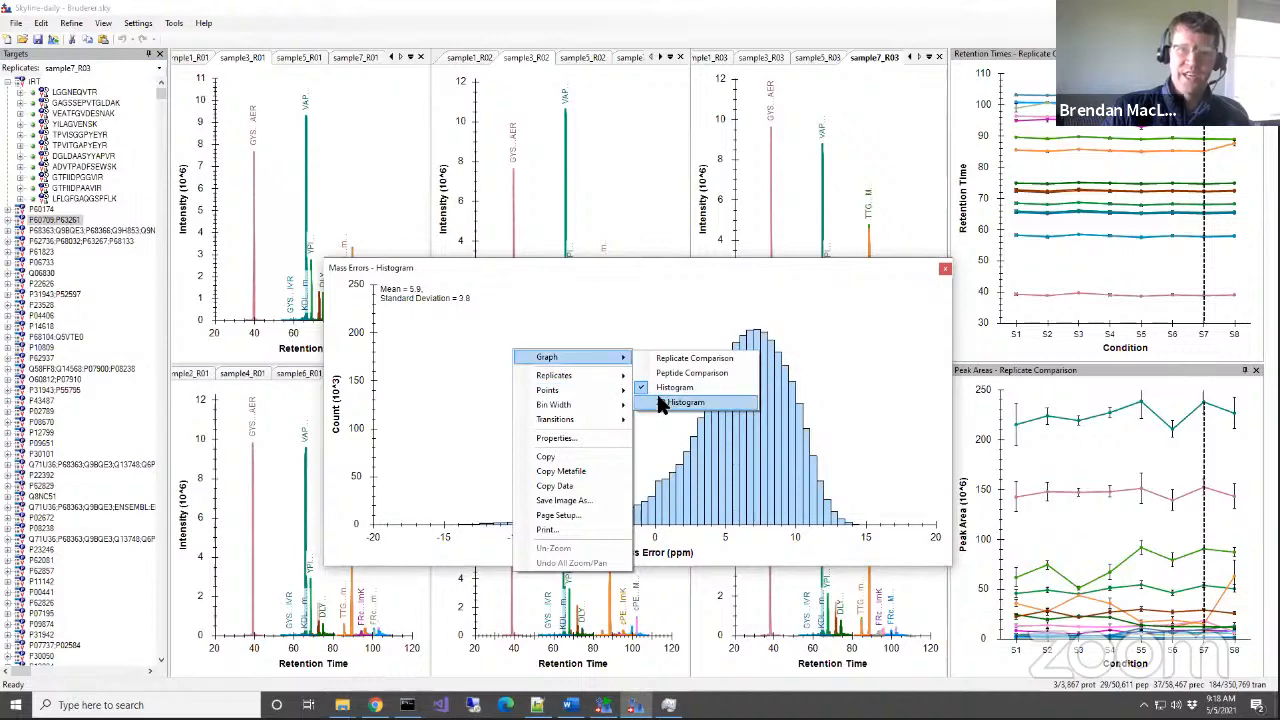
left_click(658, 399)
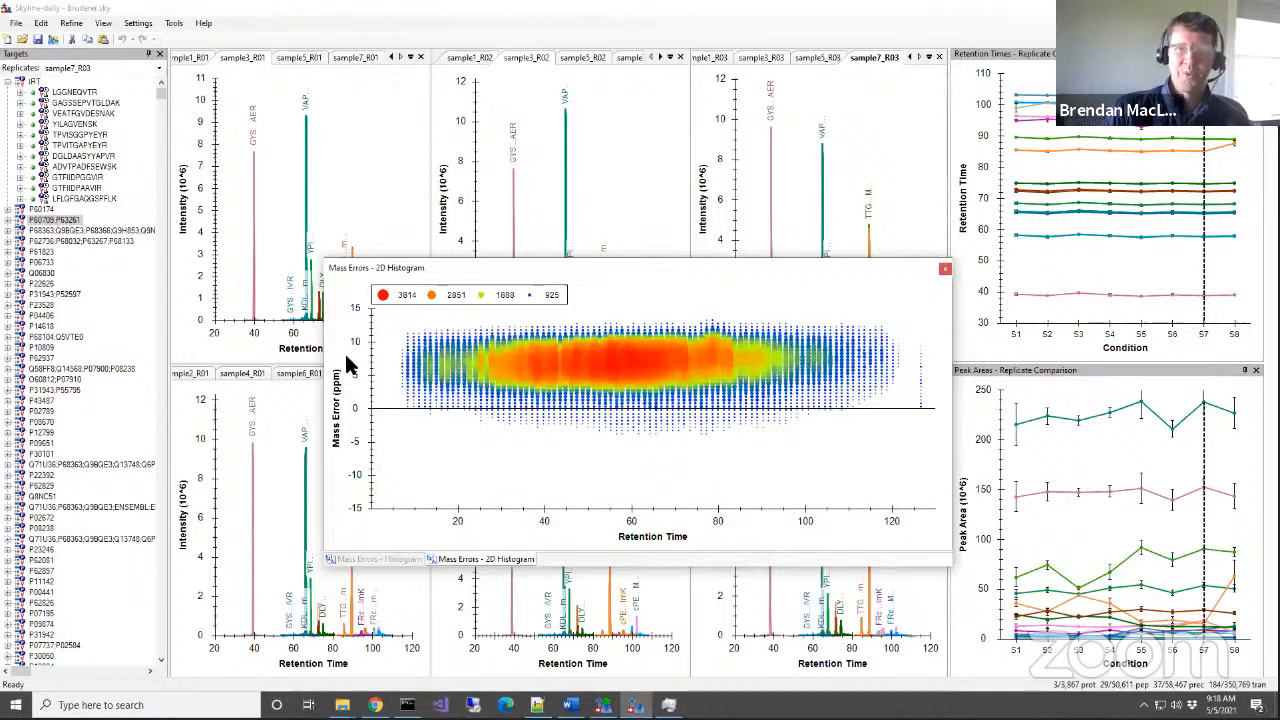
Preview the 2D mass errors histogram in log scale, and return it to linear scale.
right_click(781, 467)
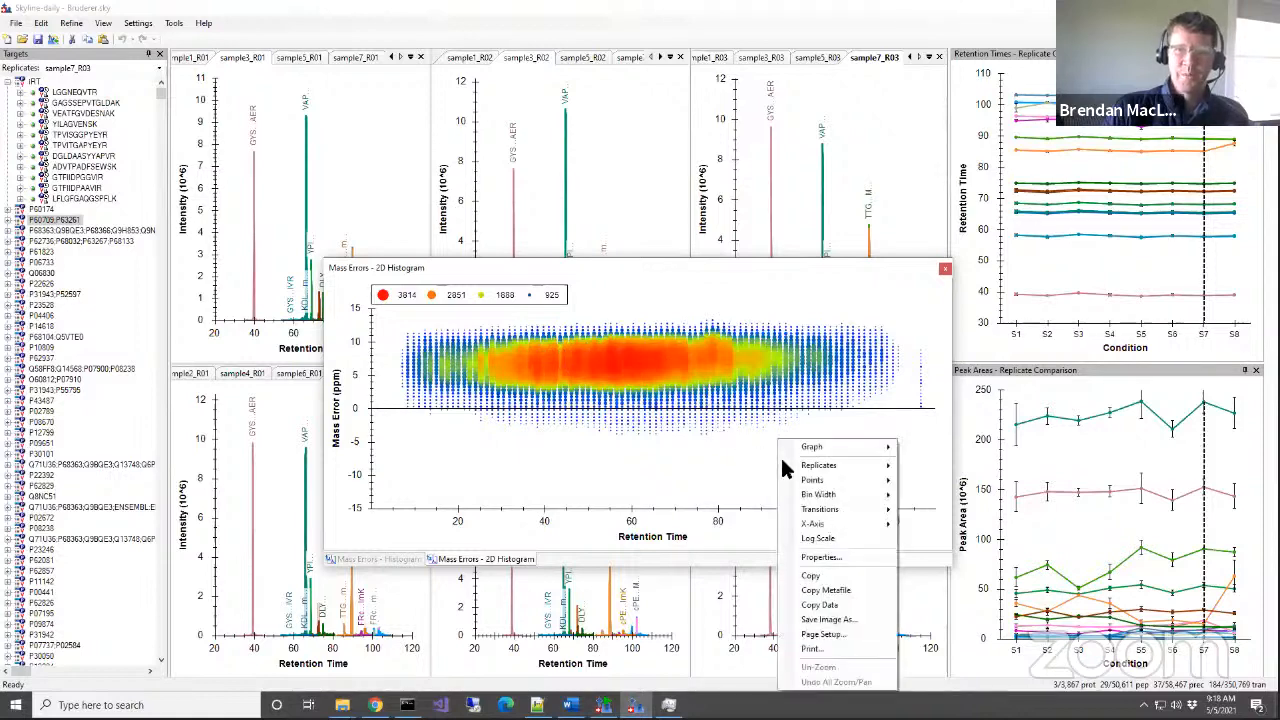
left_click(818, 541)
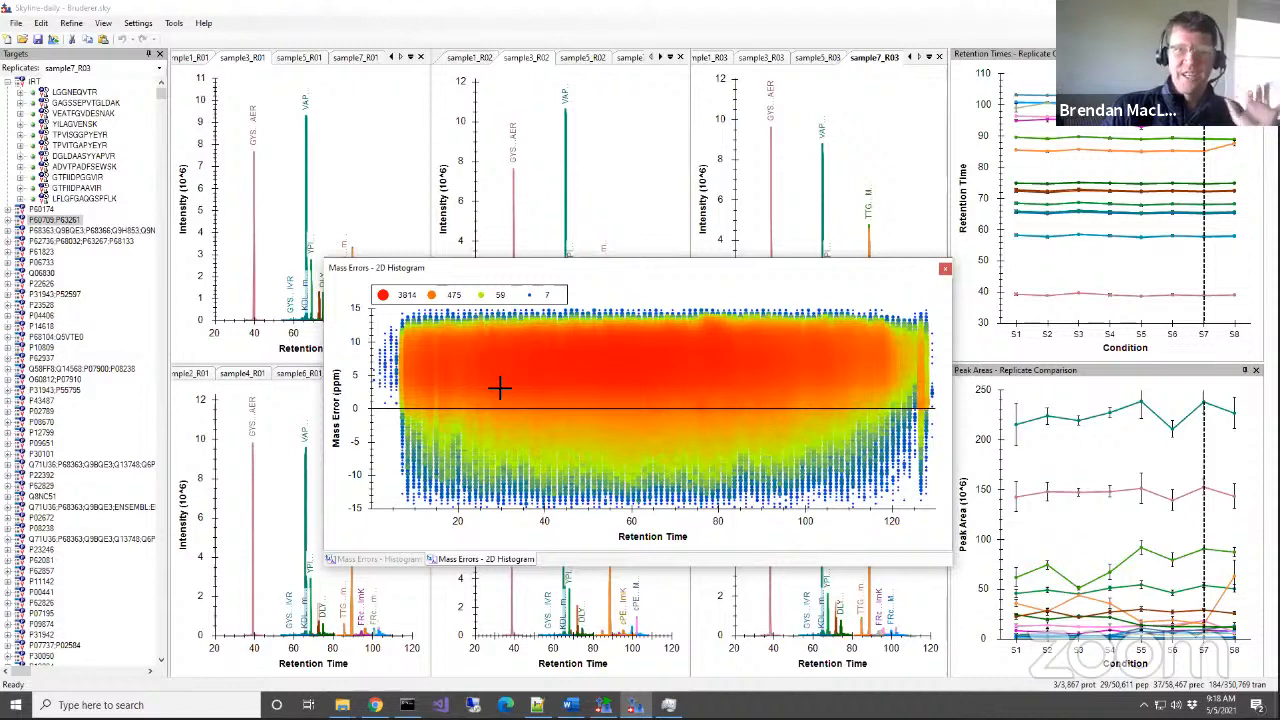
right_click(670, 288)
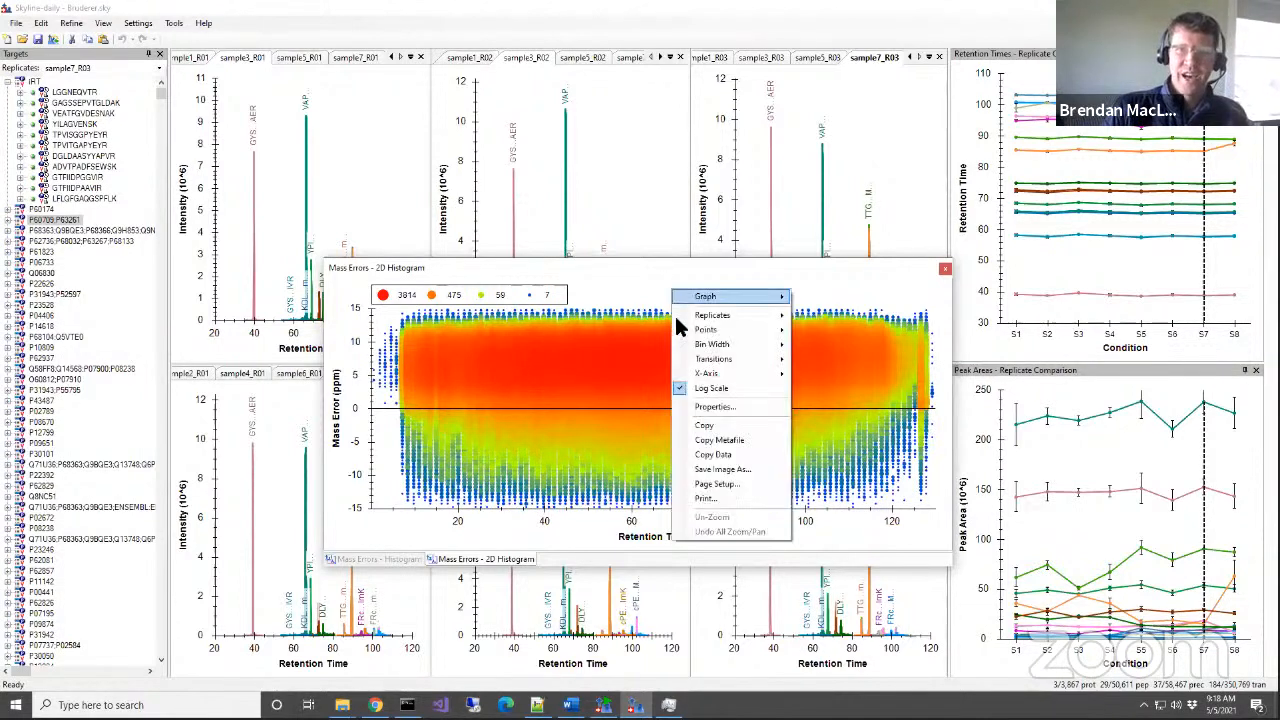
left_click(708, 388)
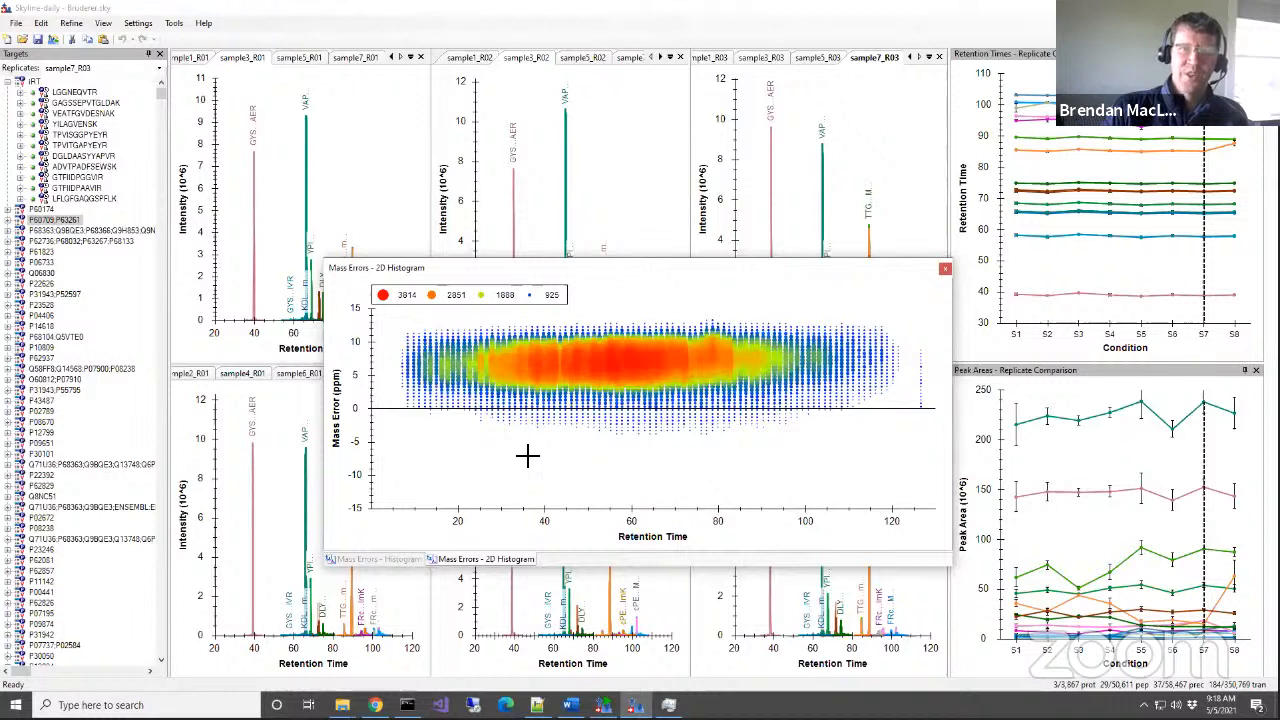
Set the X-axis of the 2D mass errors histogram to mass-to-charge, and close the histogram window.
right_click(525, 457)
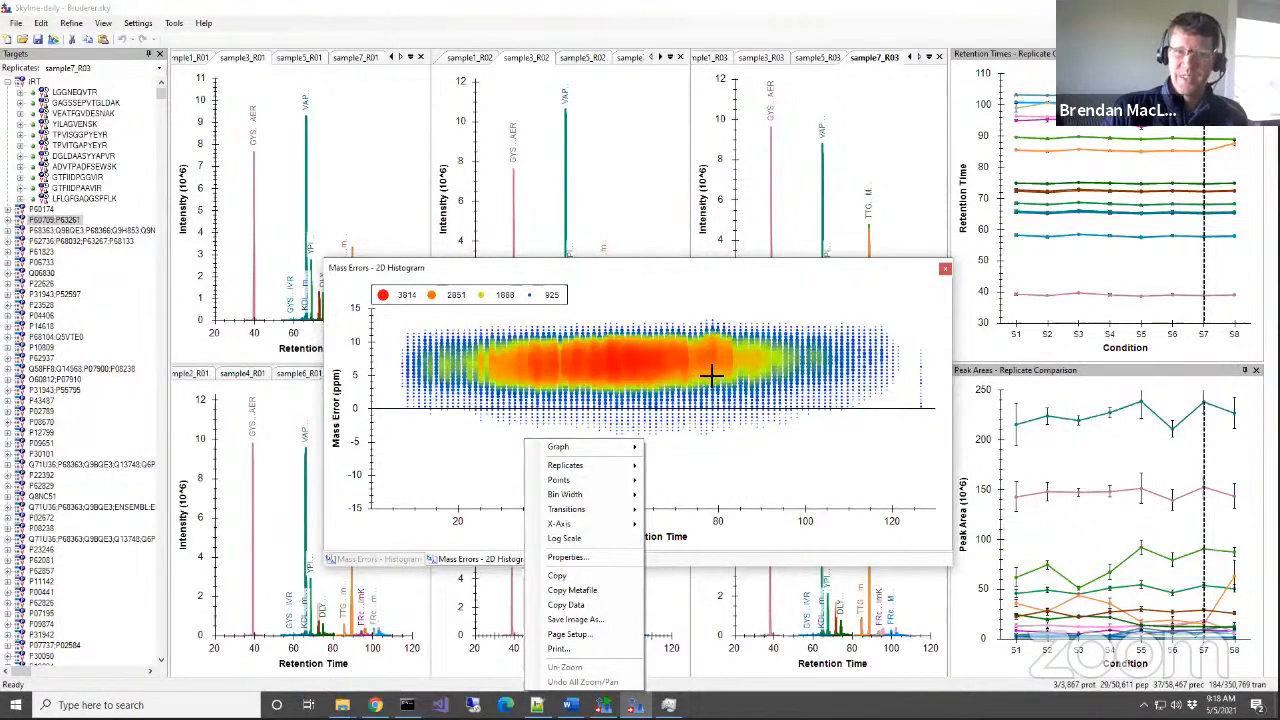
mouse_move(556, 503)
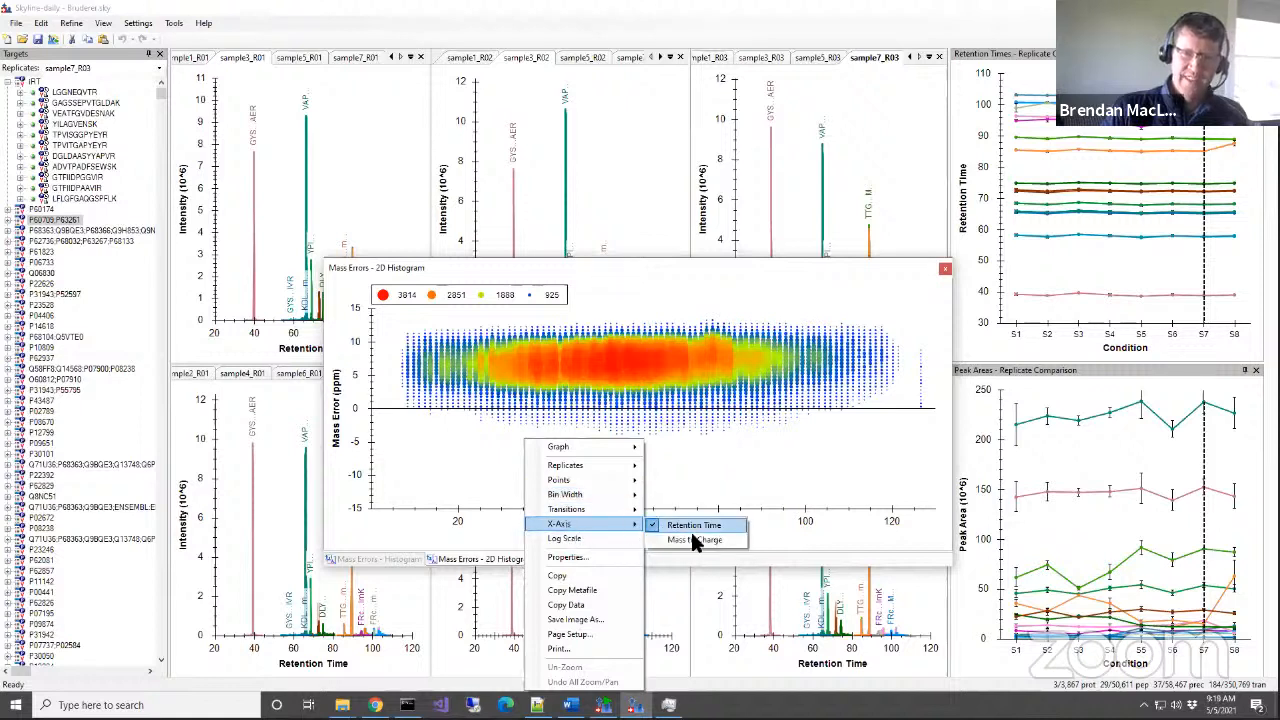
left_click(690, 529)
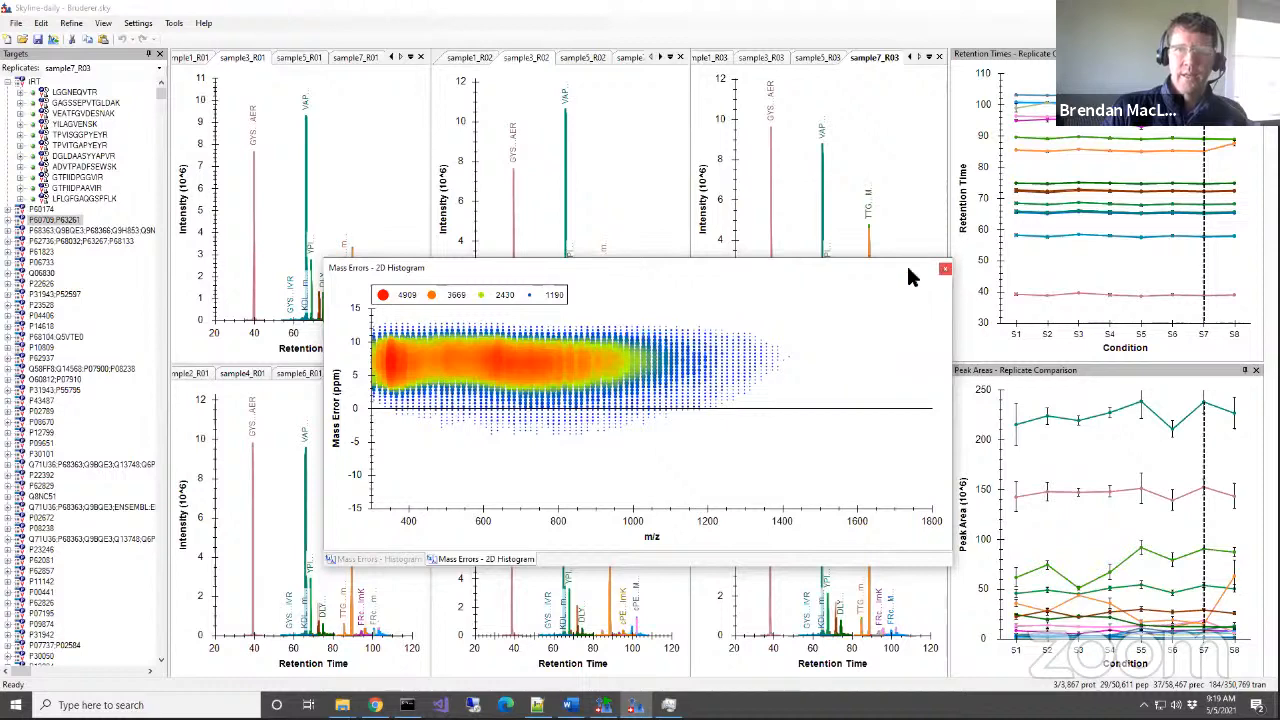
mouse_move(844, 265)
left_mouse_down()
mouse_move(794, 263)
mouse_move(830, 255)
left_mouse_up()
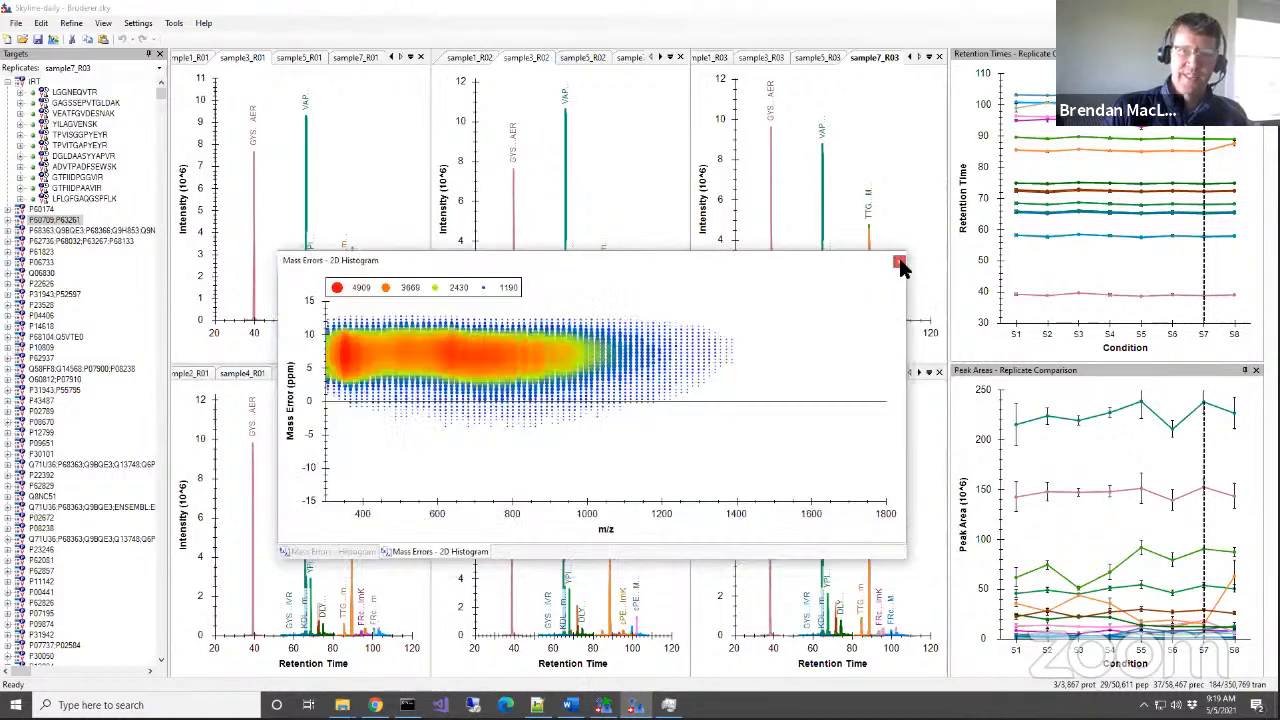
left_click(900, 265)
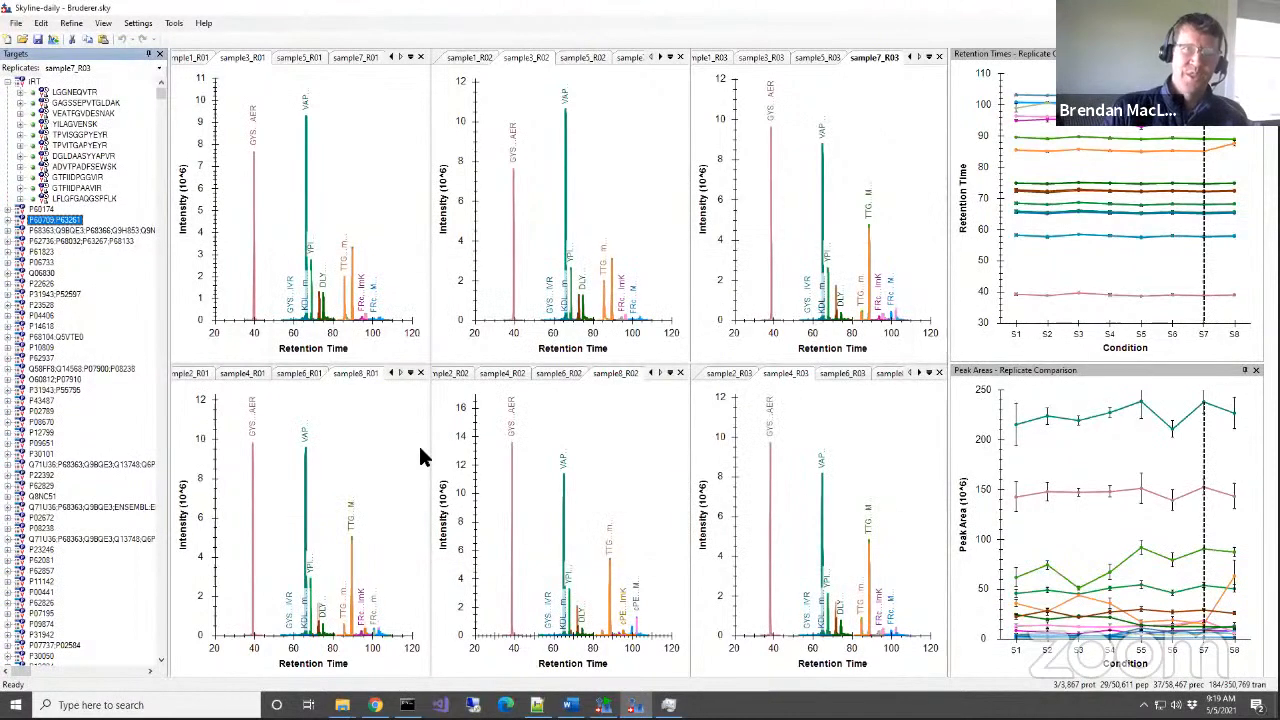
Show the score-to-run retention time regression and undock it as an enlarged floating window over the chromatograms.
left_click(103, 24)
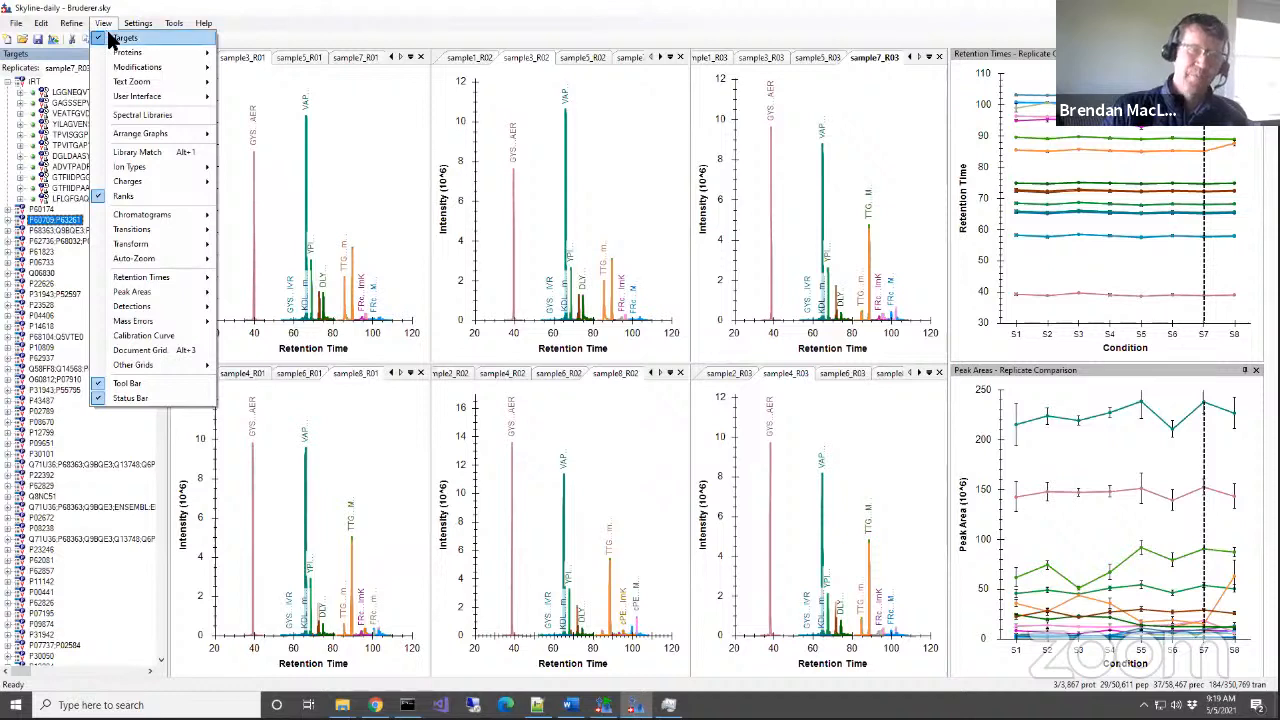
mouse_move(146, 277)
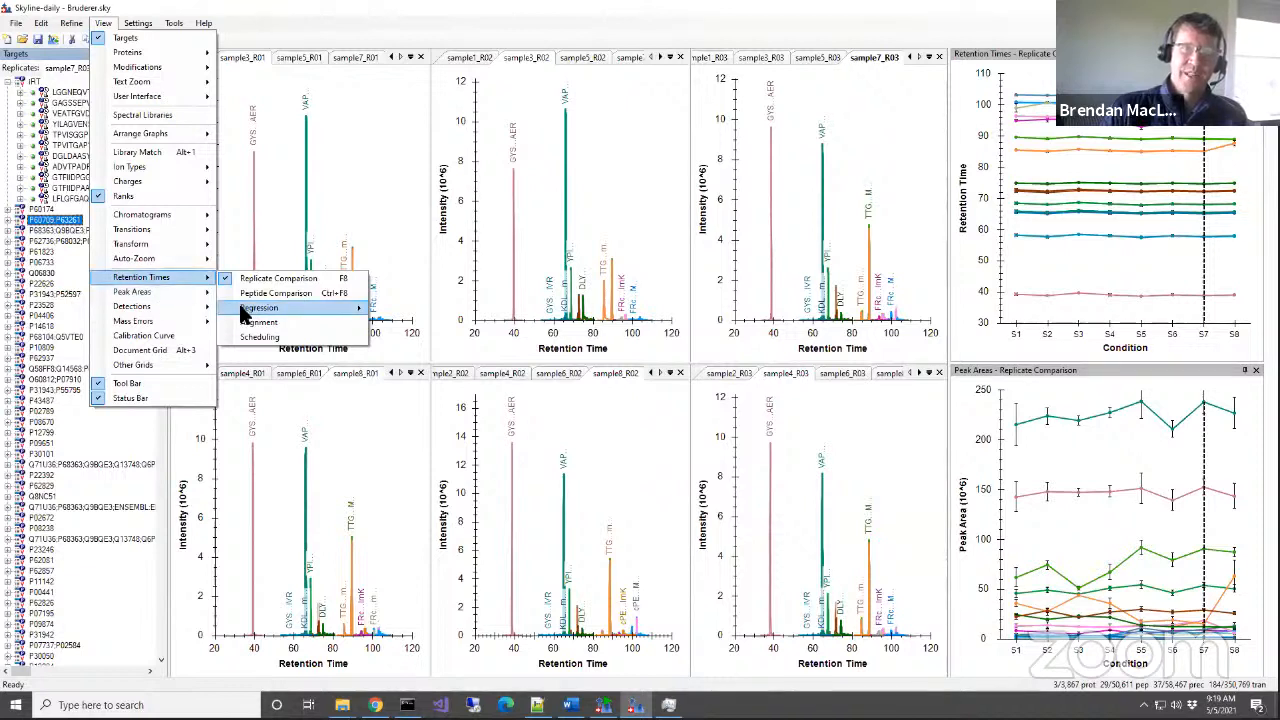
mouse_move(362, 310)
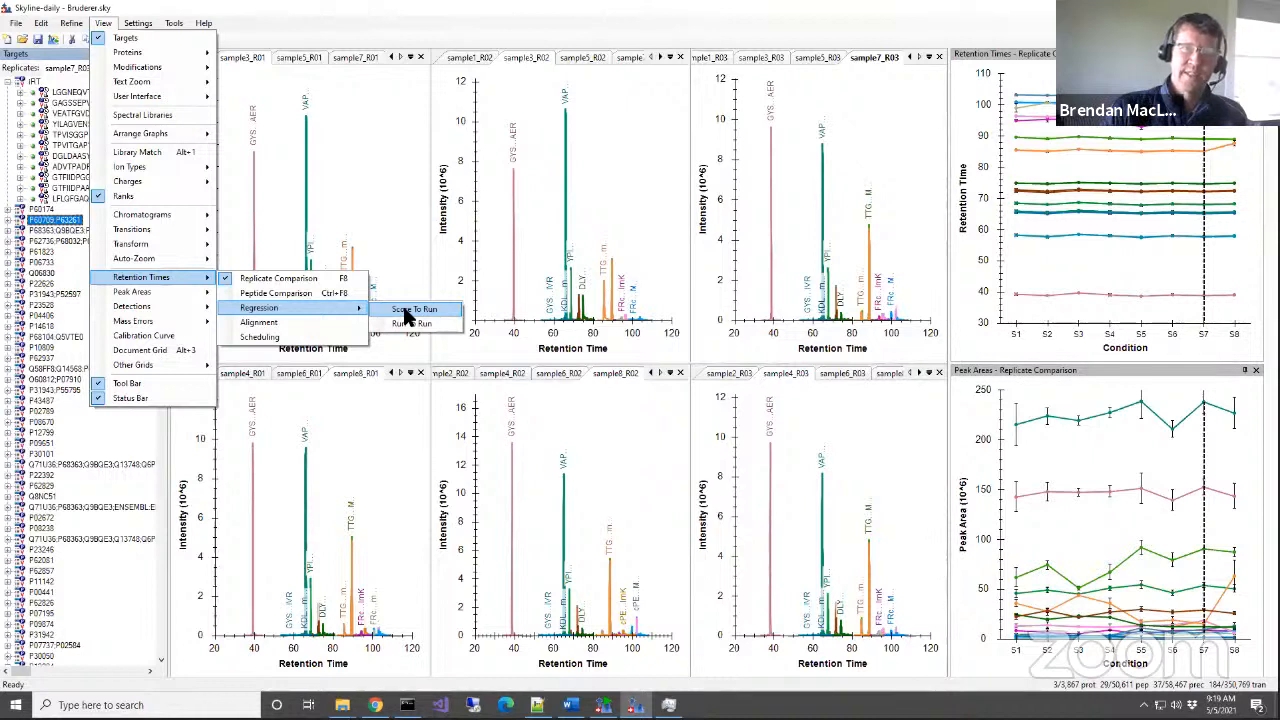
left_click(410, 311)
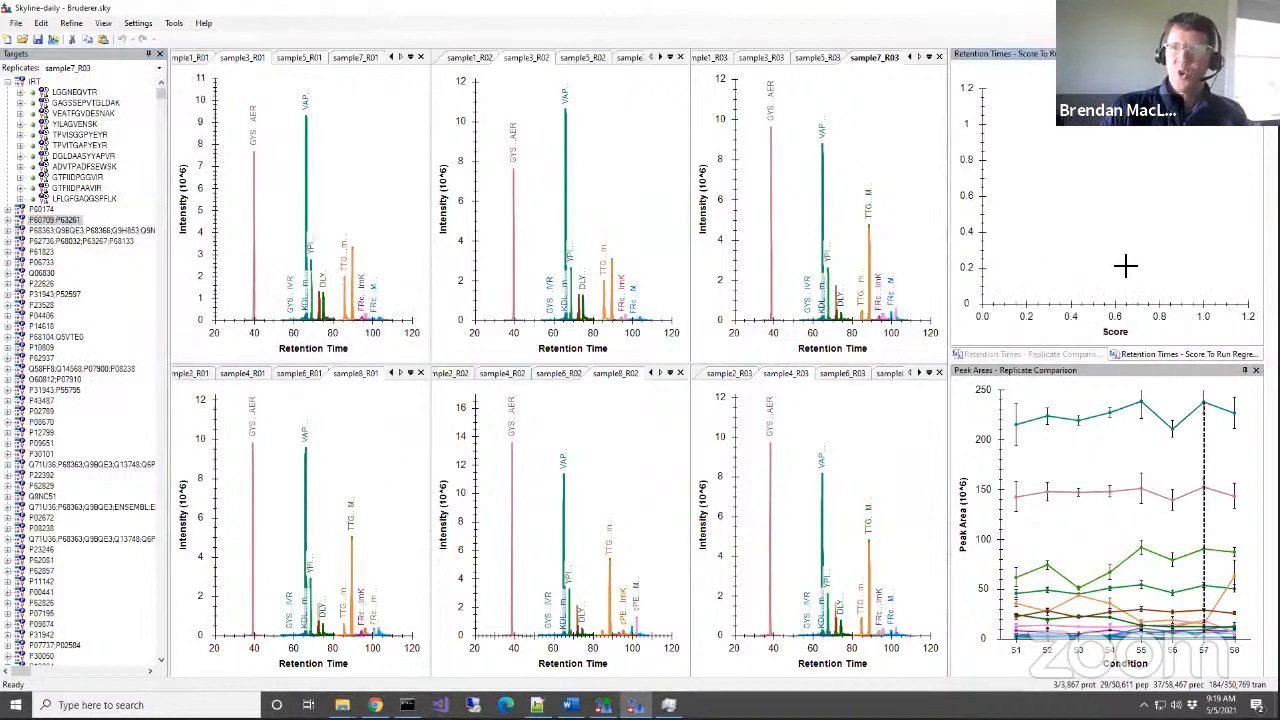
mouse_move(1151, 346)
left_mouse_down()
mouse_move(866, 363)
mouse_move(504, 337)
mouse_move(423, 349)
mouse_move(897, 586)
mouse_move(997, 590)
left_mouse_up()
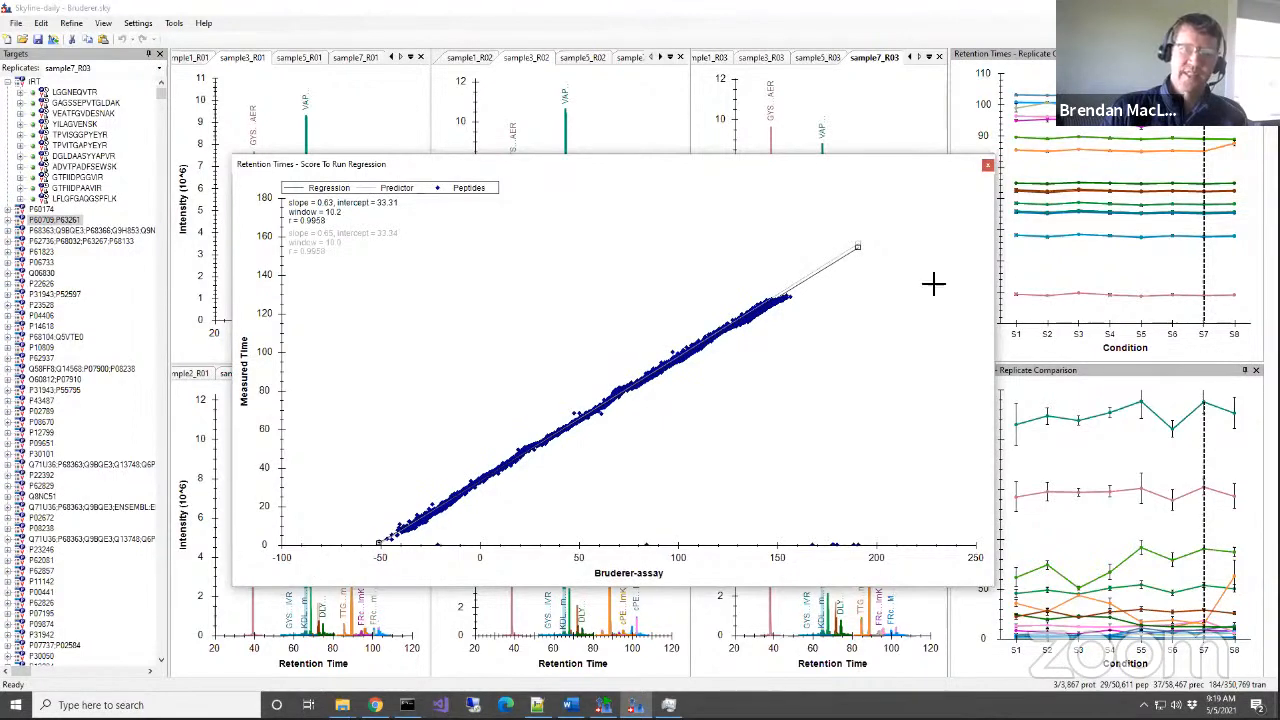
Limit the points in the score-to-run regression graph to the standards.
right_click(497, 262)
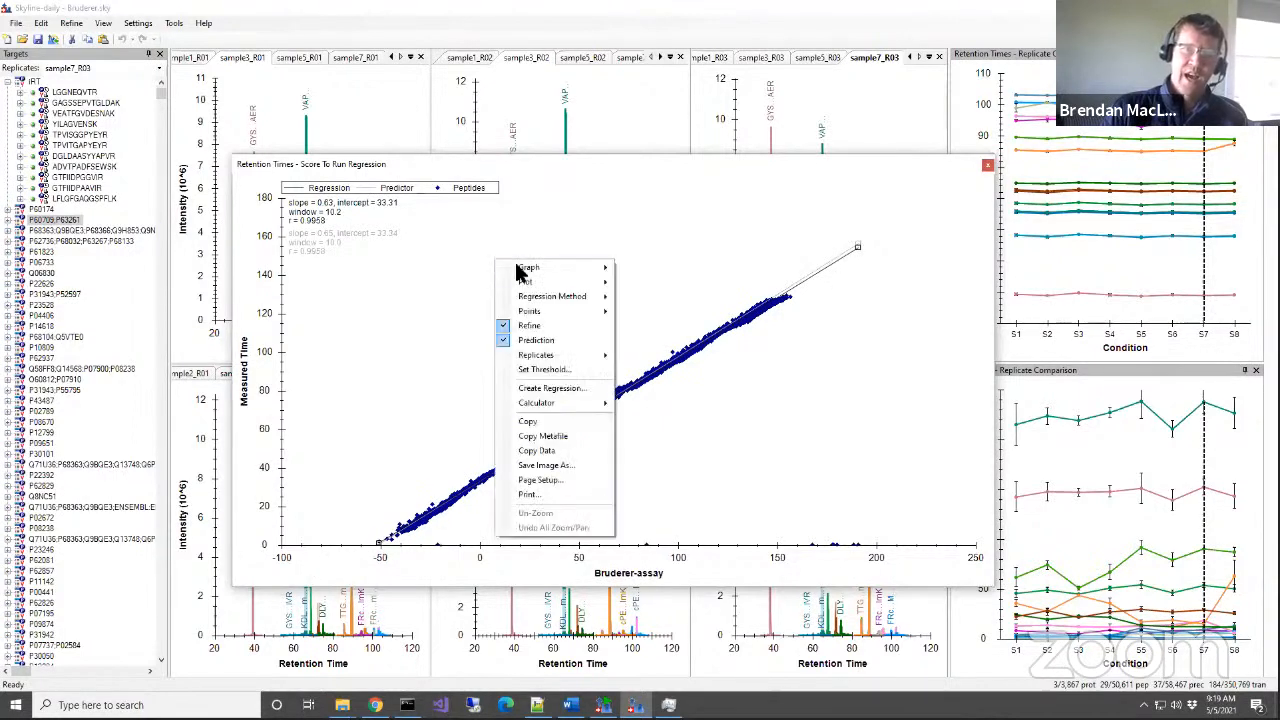
mouse_move(525, 272)
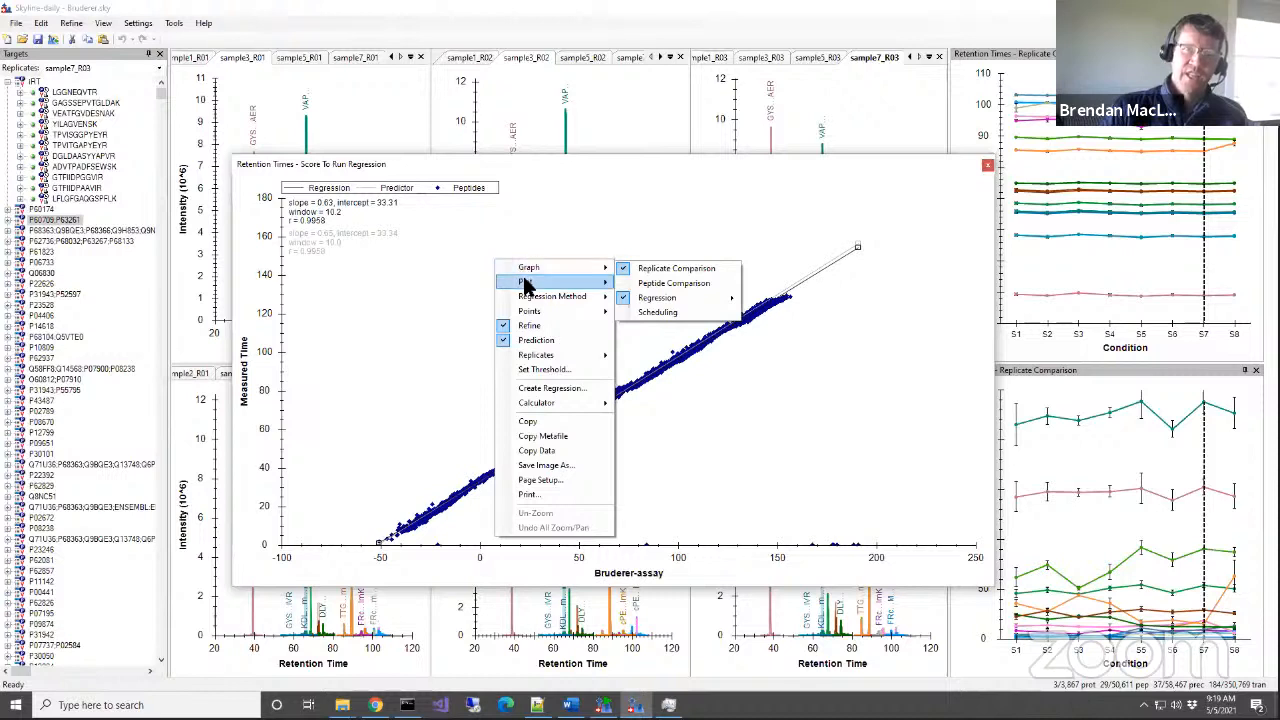
mouse_move(529, 313)
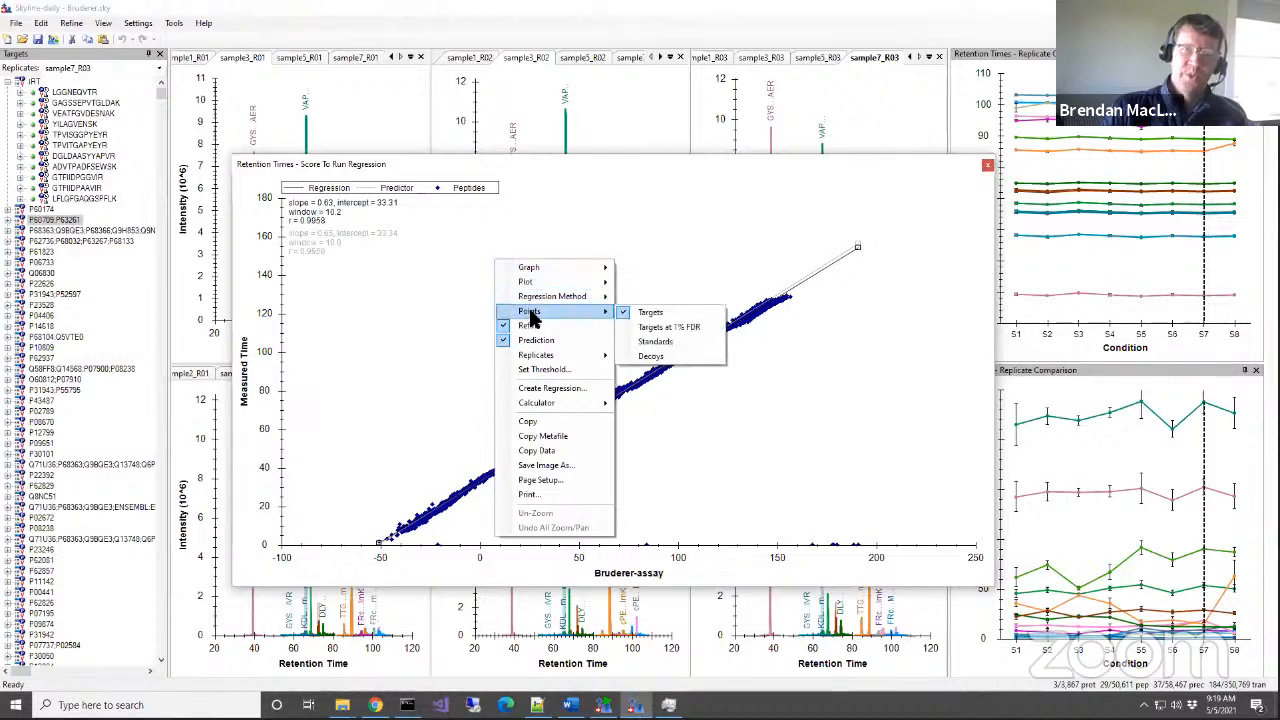
left_click(653, 343)
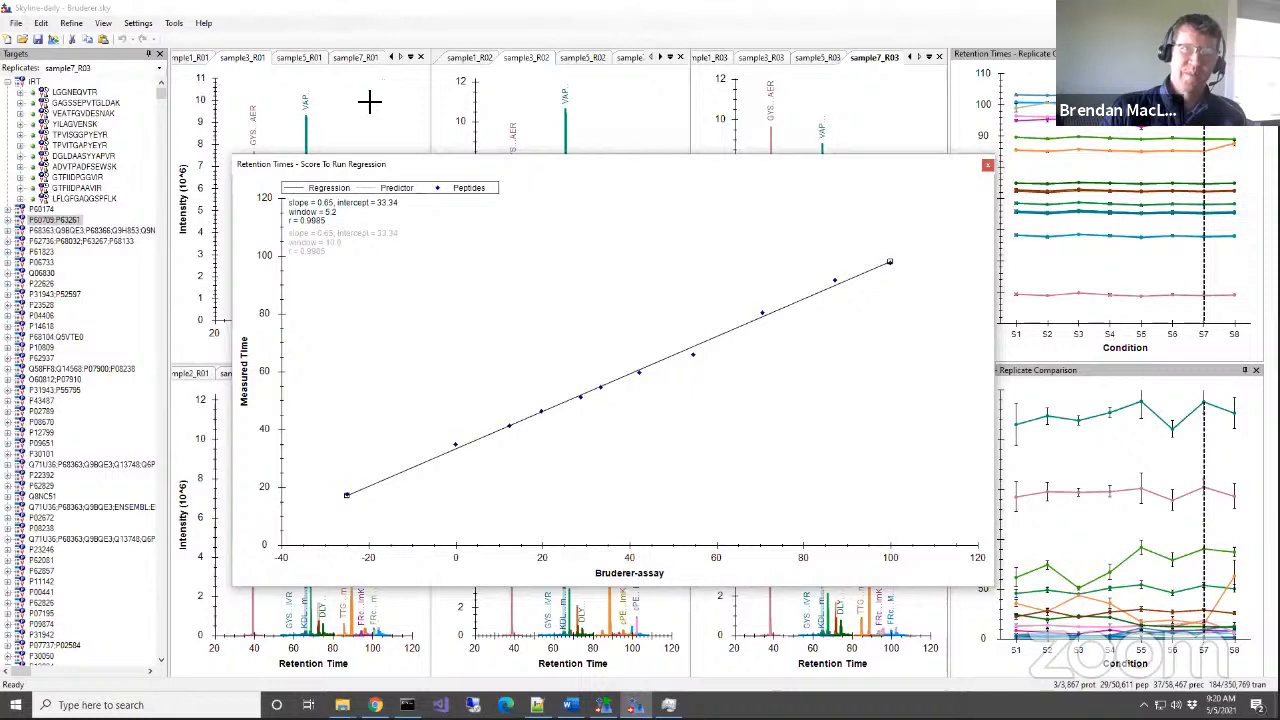
Restrict the regression to a single replicate and view it for sample3_R02, sample1_R02 and sample1_R01.
right_click(533, 307)
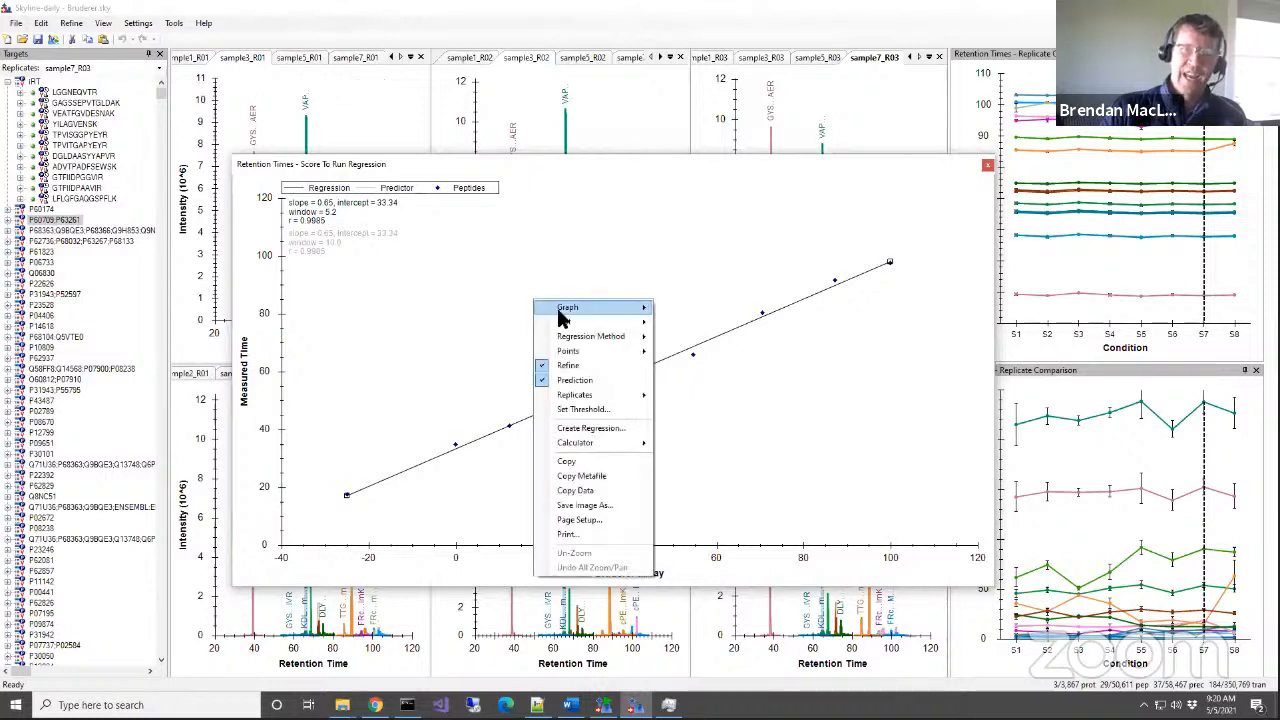
mouse_move(579, 402)
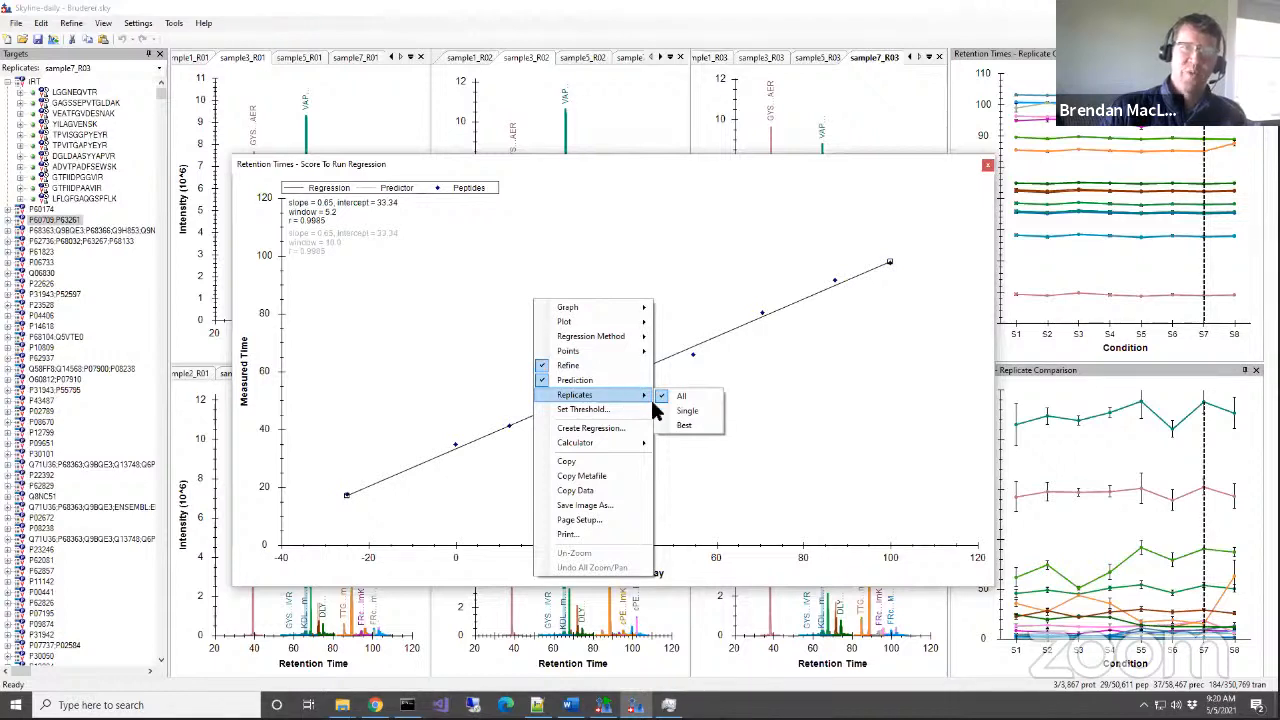
left_click(684, 412)
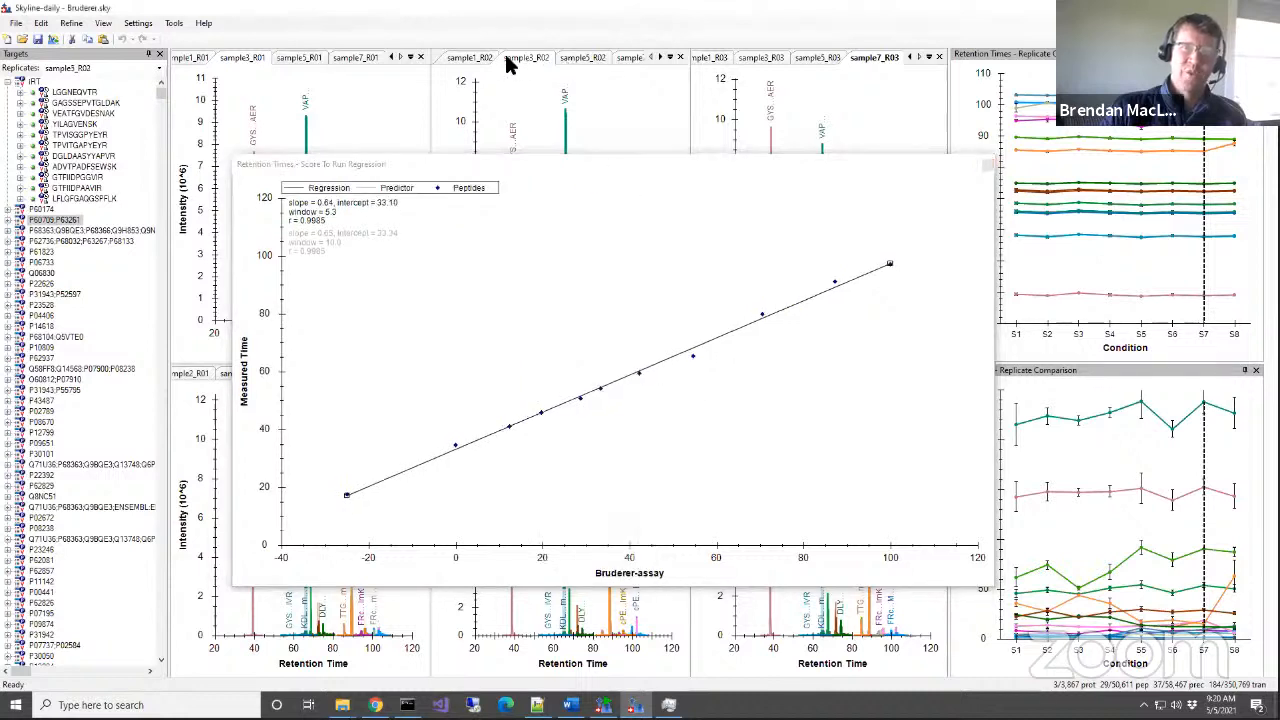
left_click(449, 58)
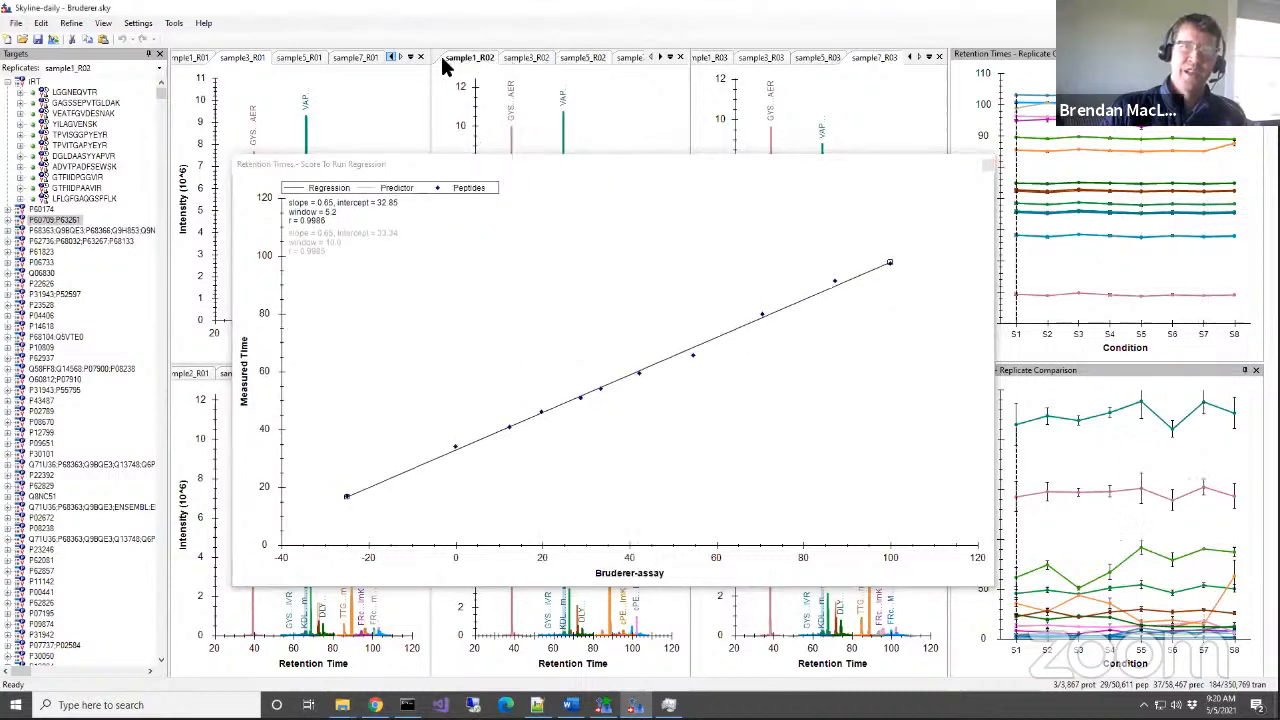
left_click(183, 58)
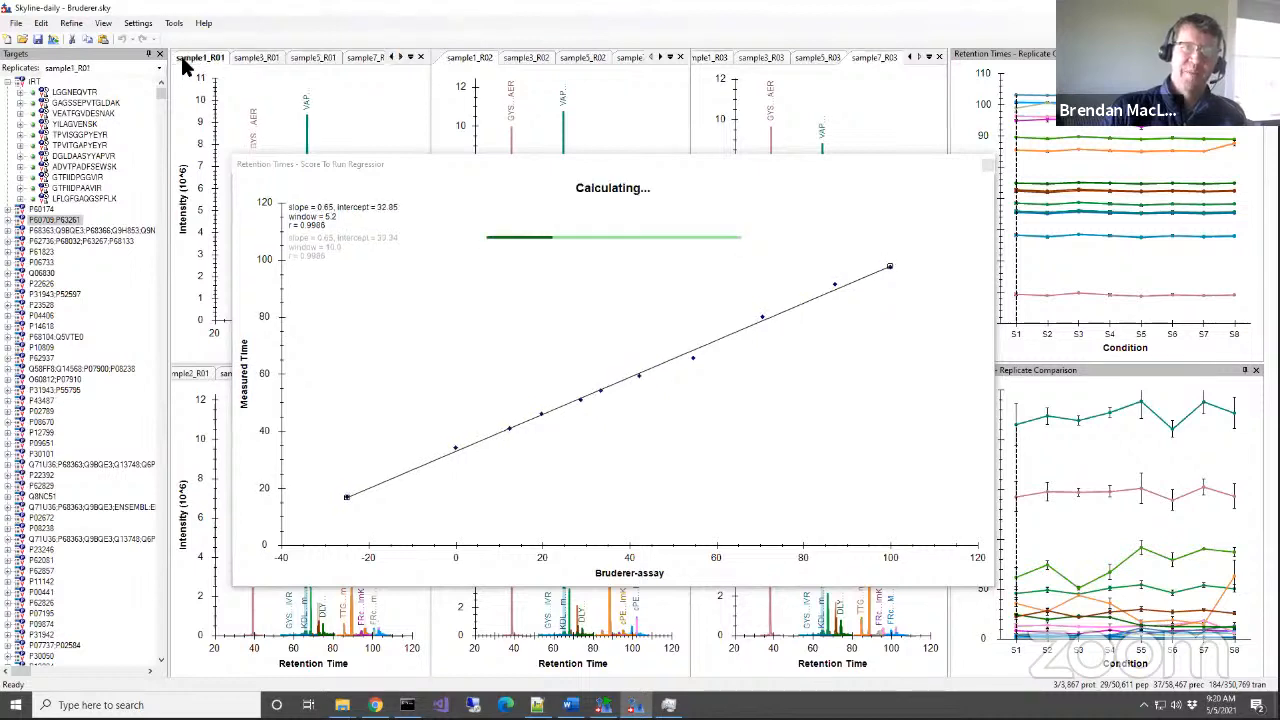
Display the targets at 1% FDR as the points in the score-to-run regression for sample1_R01.
right_click(484, 298)
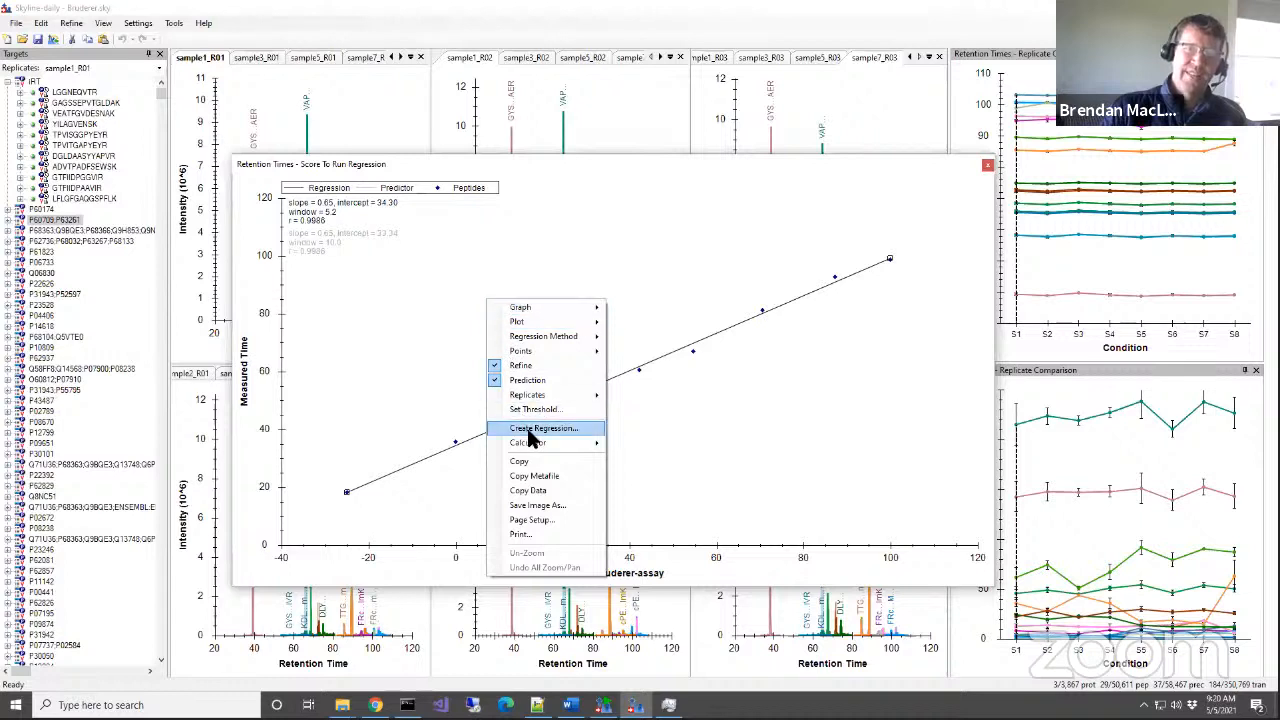
mouse_move(537, 398)
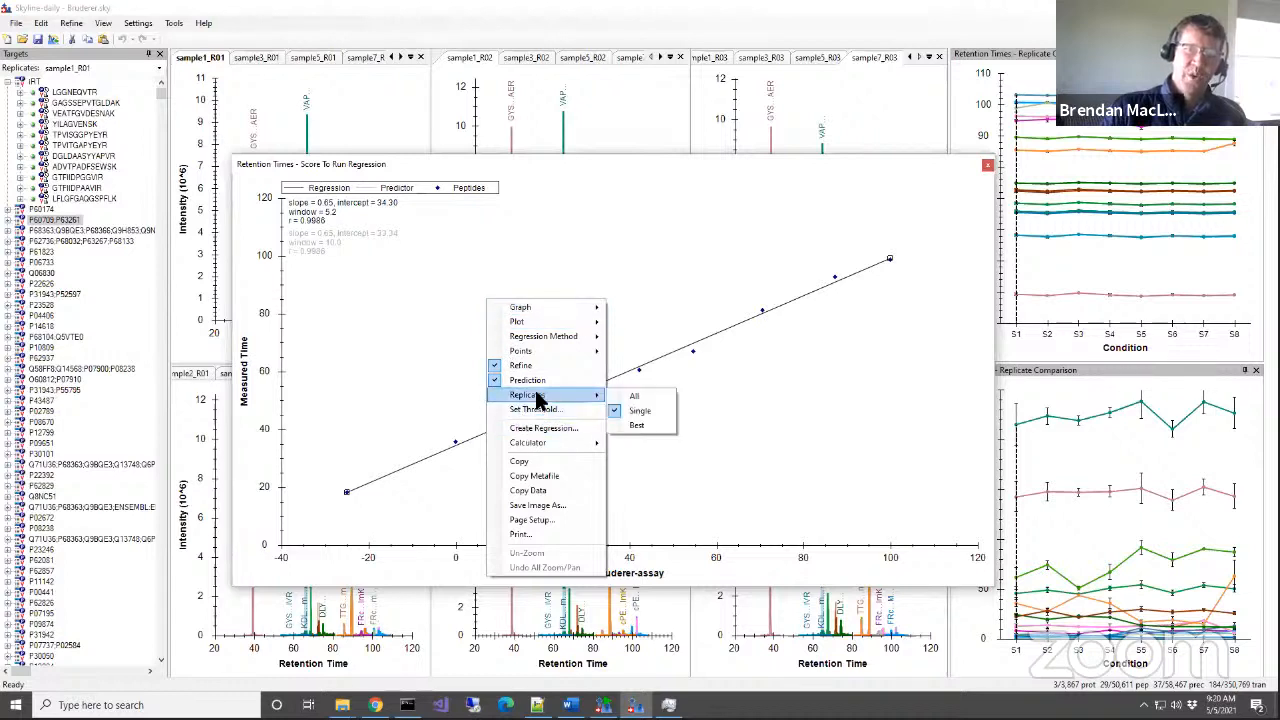
mouse_move(544, 348)
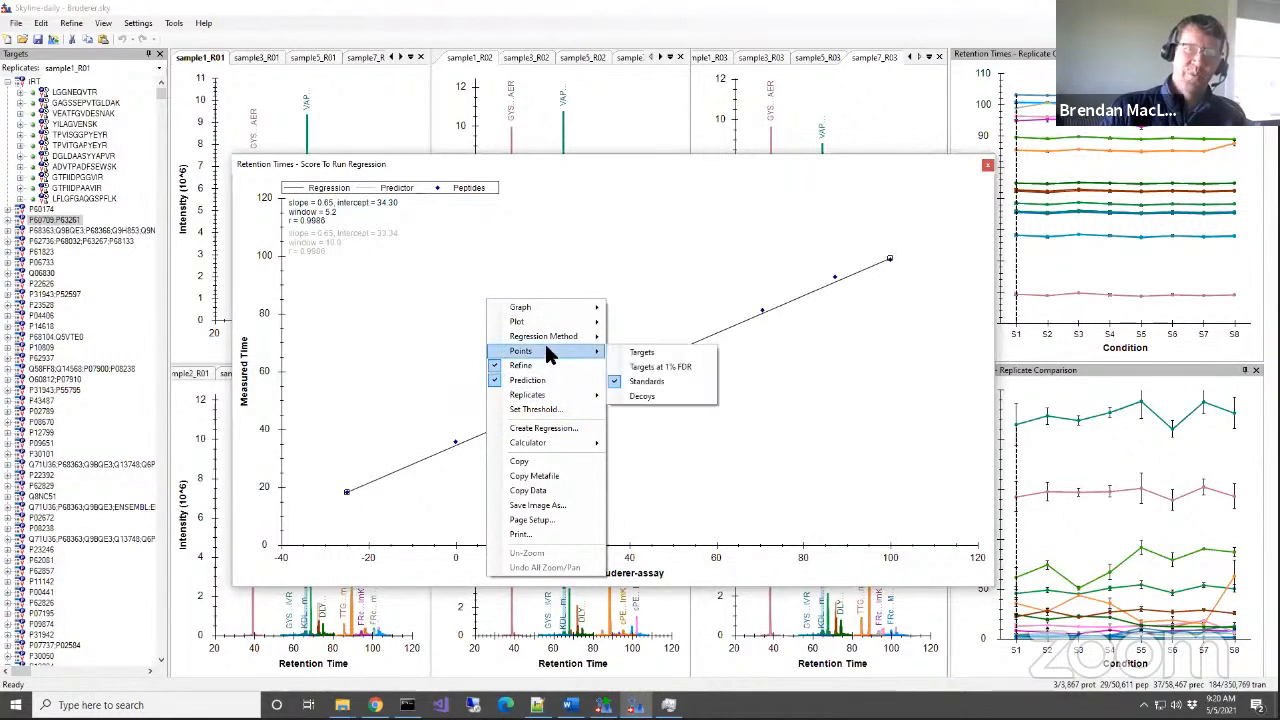
left_click(637, 368)
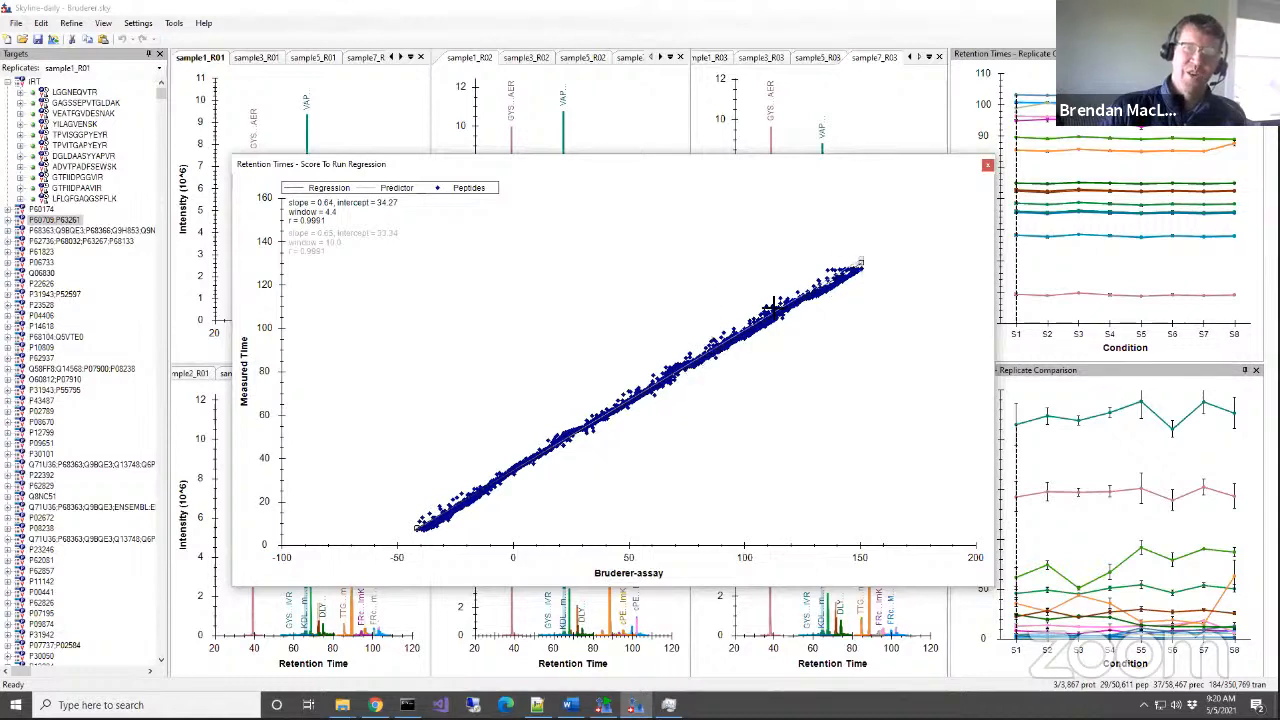
Switch the score-to-run regression plot from correlation to residuals, and examine how the times deviate from prediction.
right_click(530, 293)
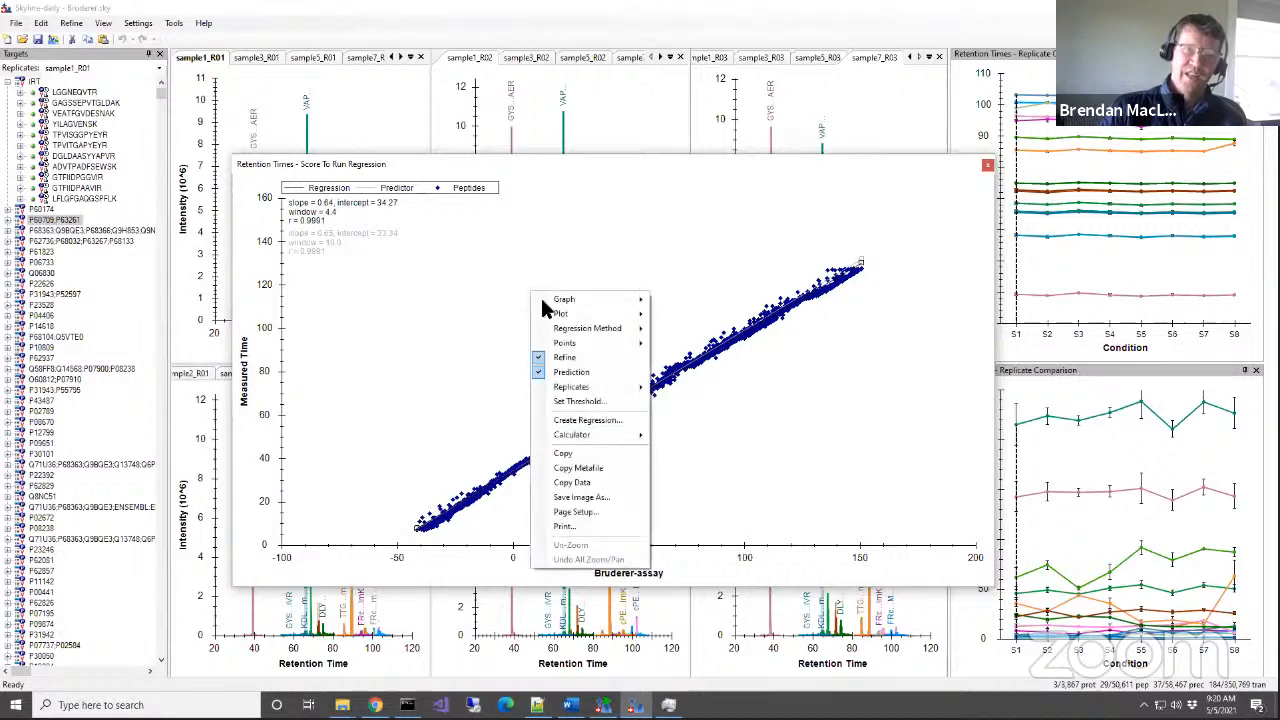
mouse_move(600, 313)
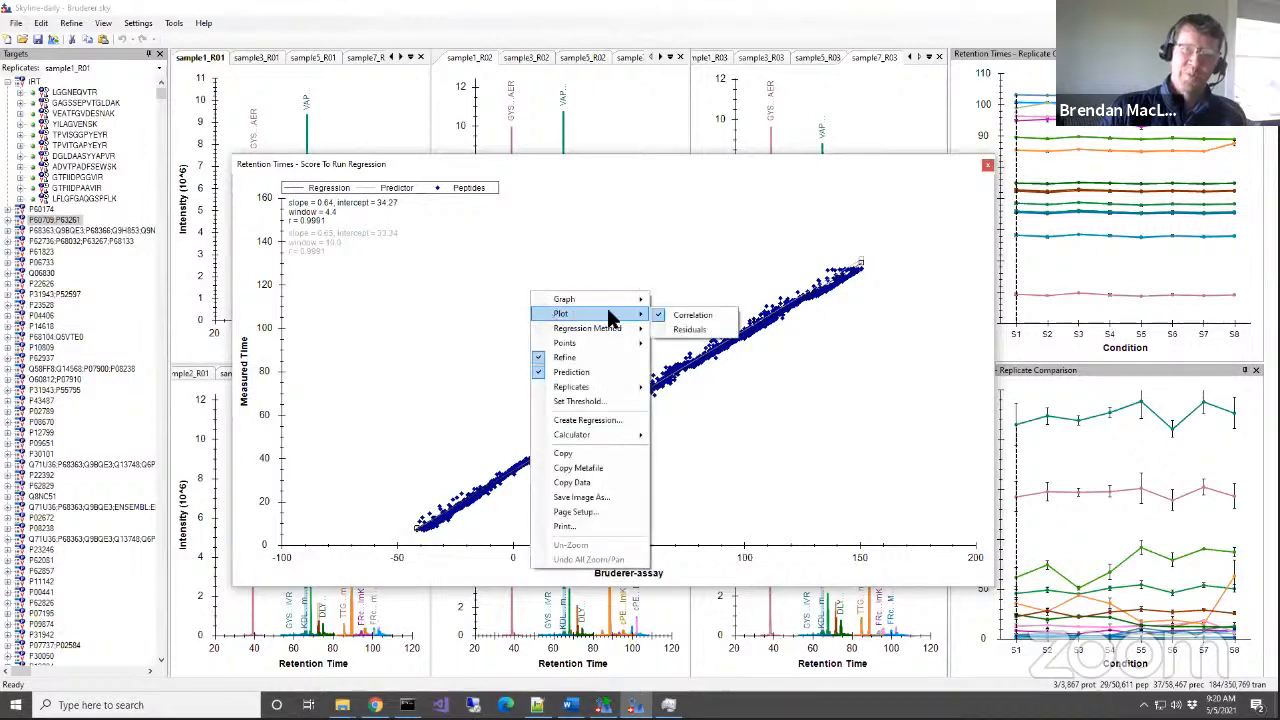
left_click(687, 330)
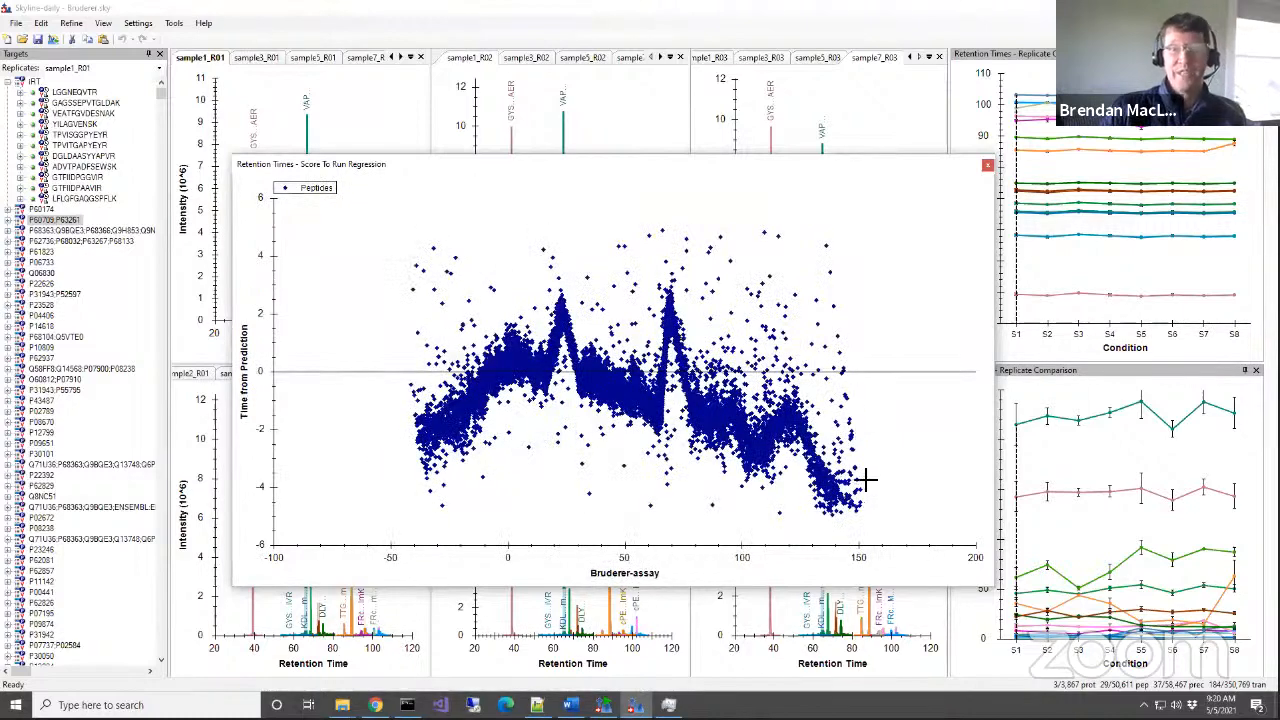
mouse_move(465, 425)
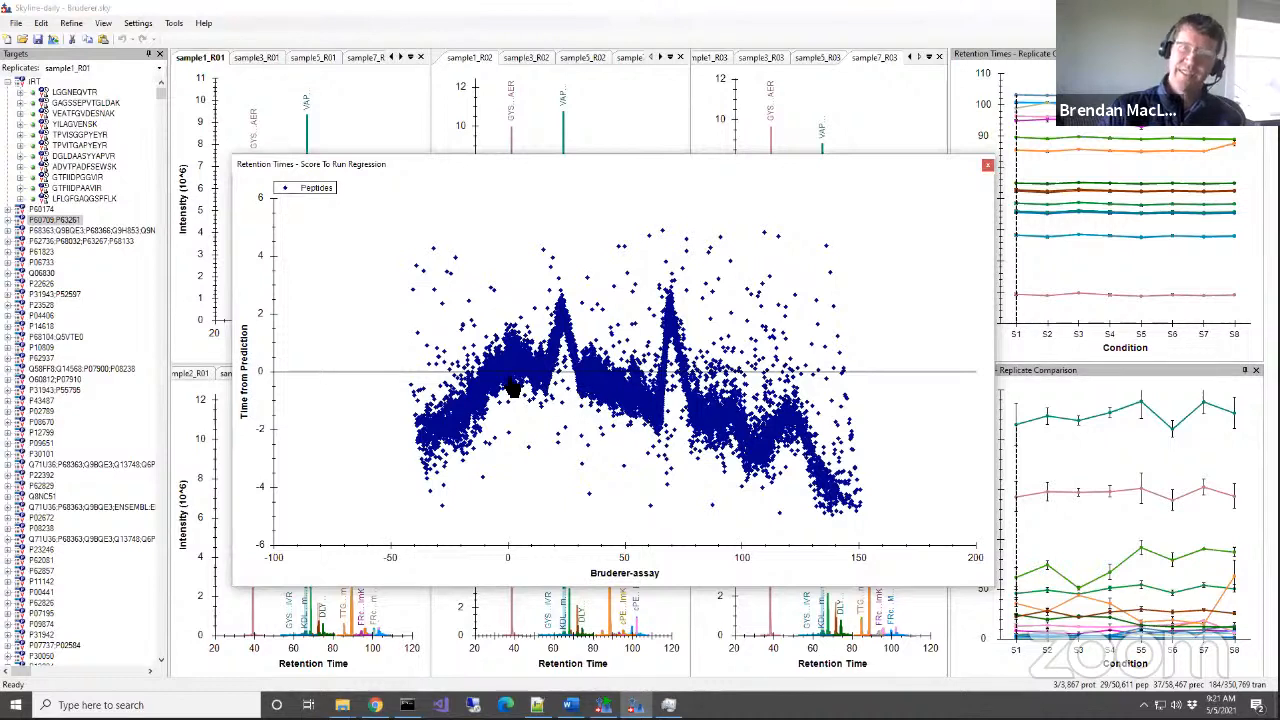
mouse_move(510, 388)
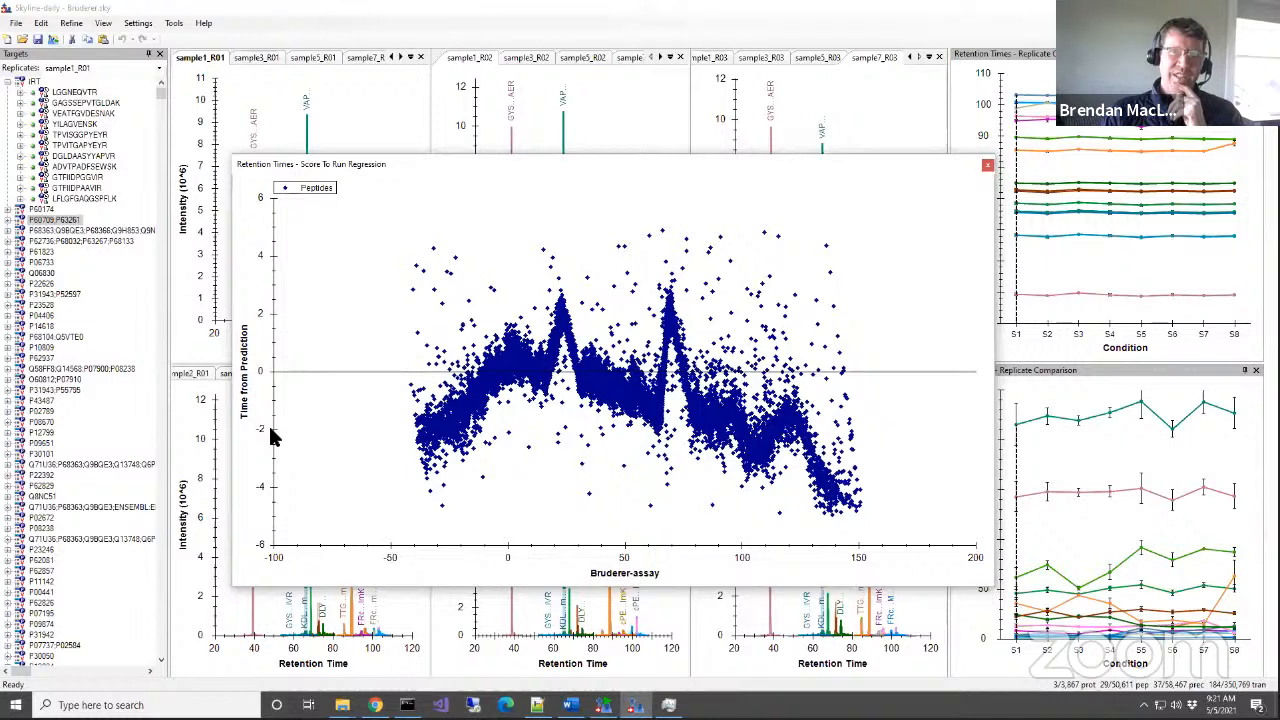
scroll(272, 437, "up", 1)
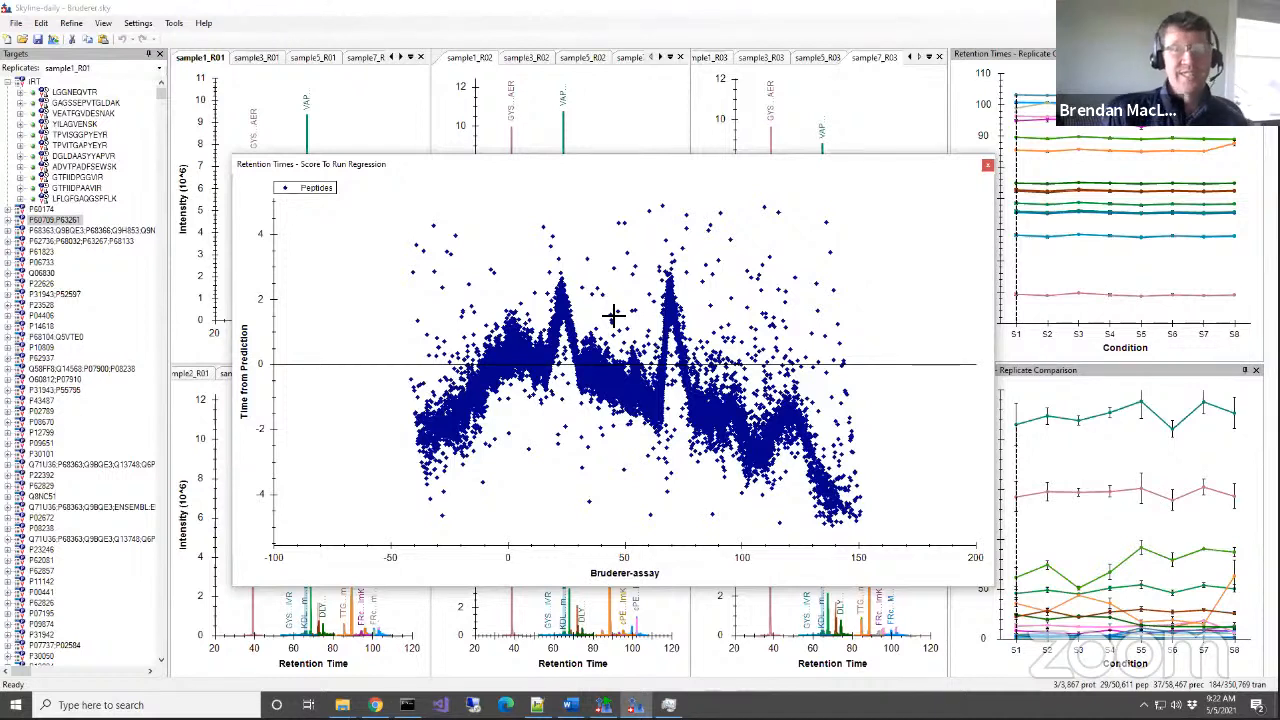
Show the decoys as the points in the residuals plot and inspect how they scatter around the prediction line.
right_click(368, 240)
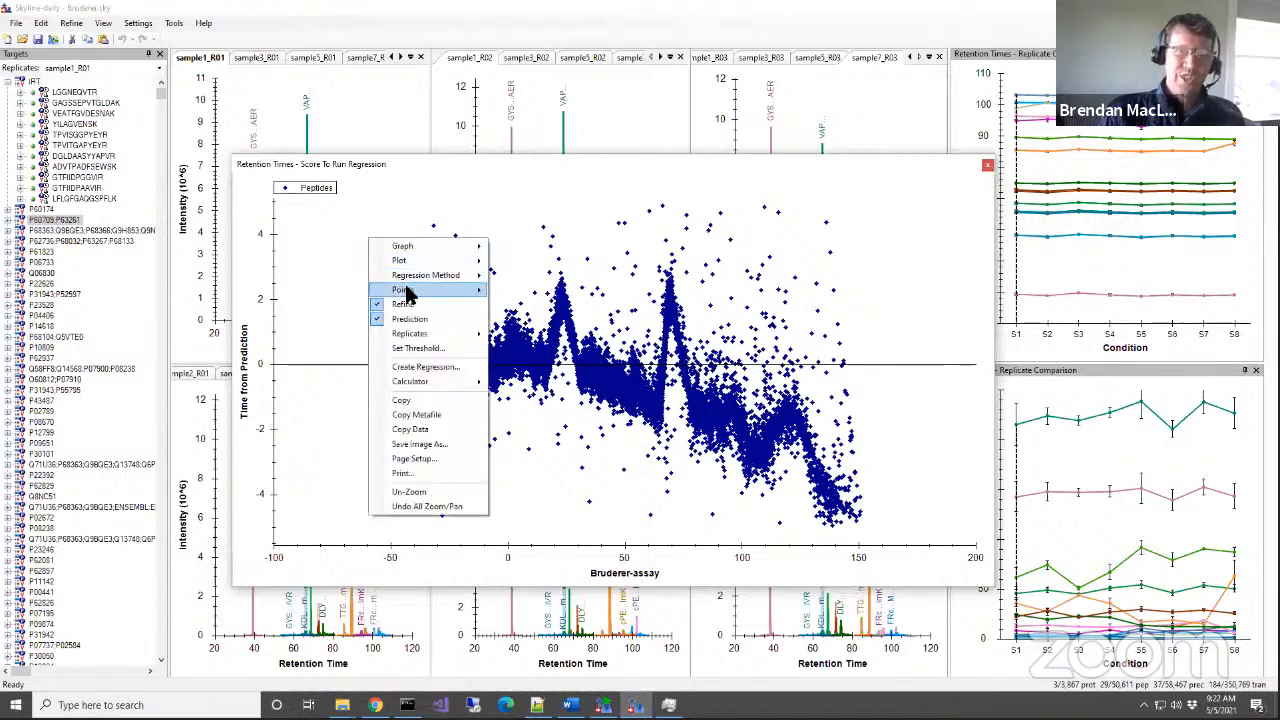
mouse_move(406, 291)
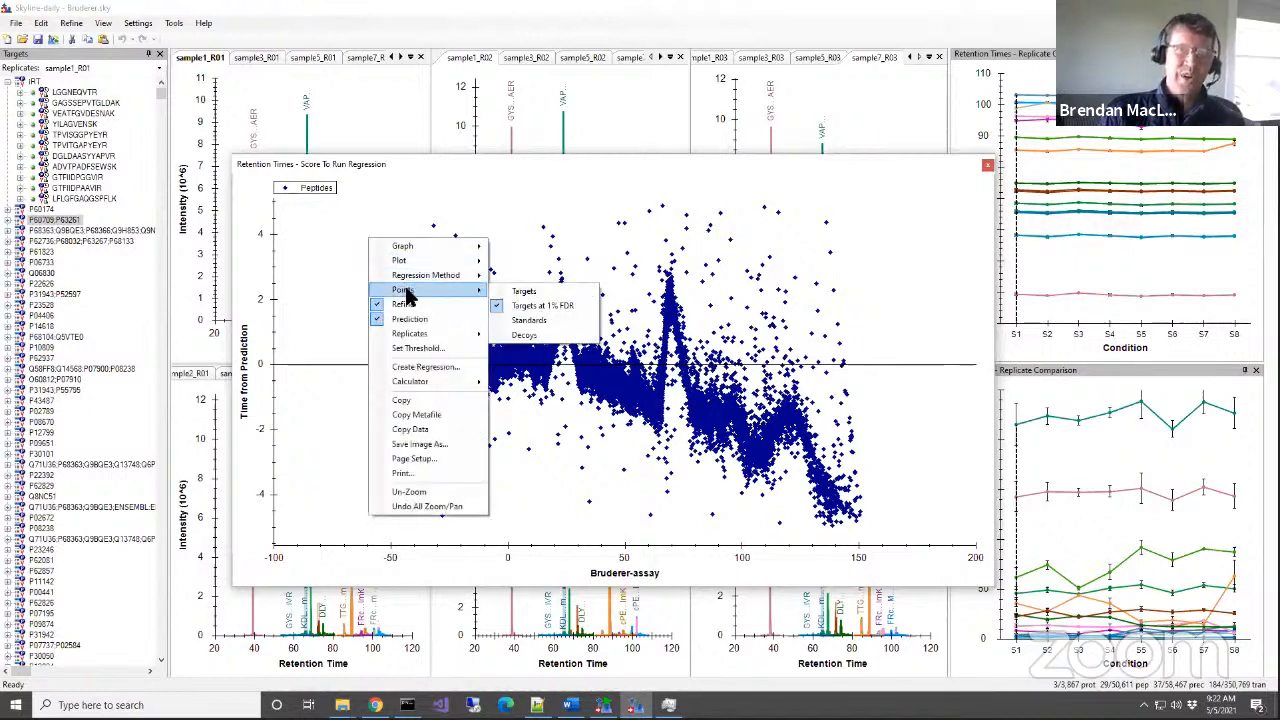
left_click(530, 336)
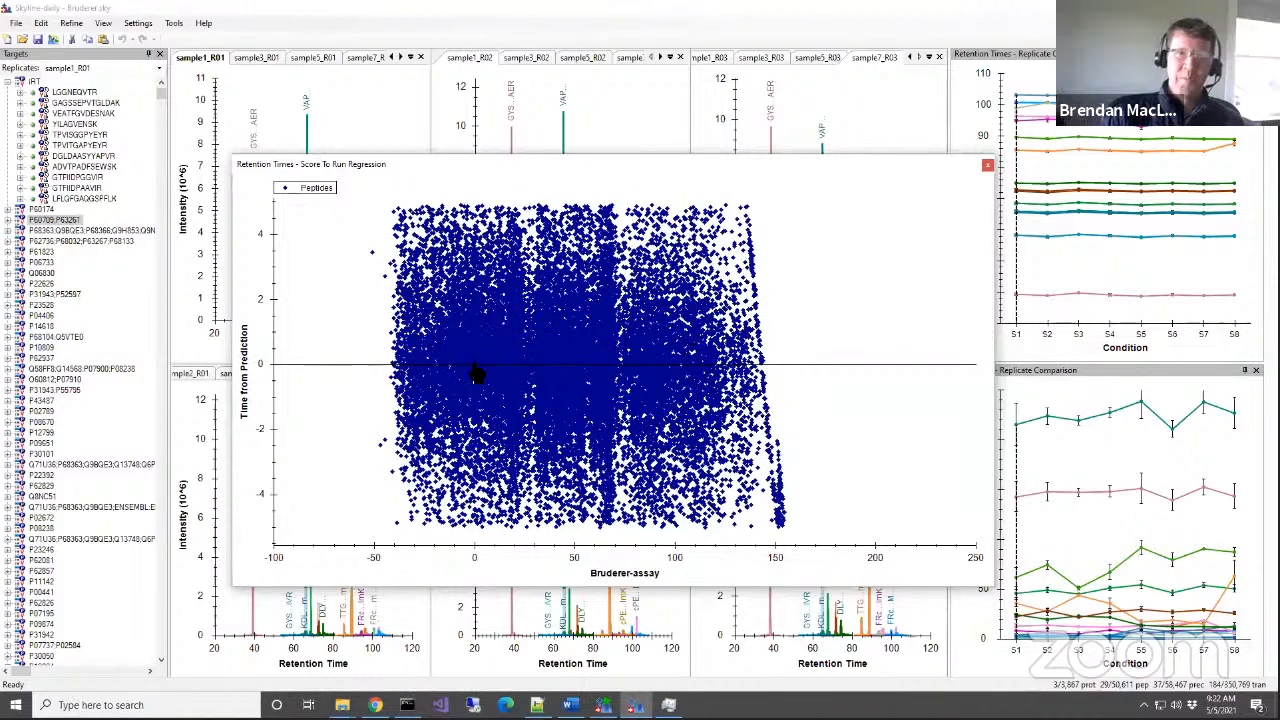
scroll(477, 373, "up", 3)
scroll(480, 372, "up", 3)
scroll(481, 370, "down", 6)
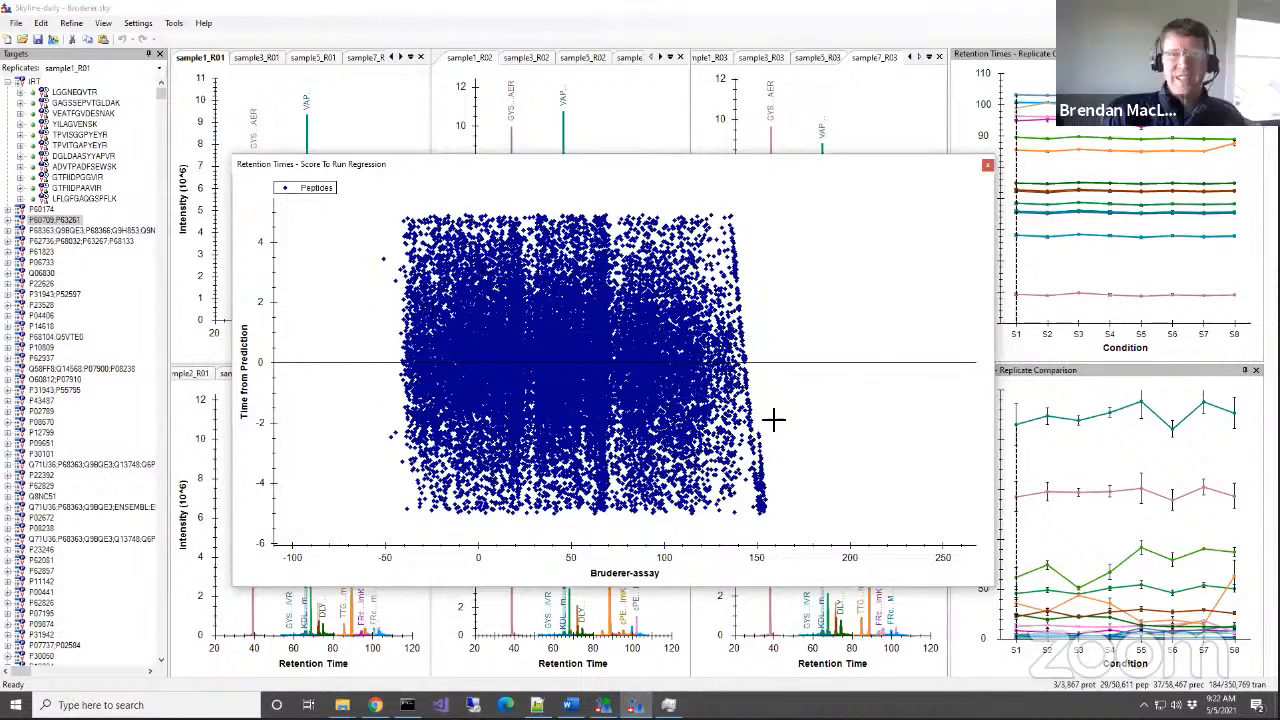
Switch to the Chrome window showing the 2021-NEU folder in Google Drive.
mouse_move(638, 429)
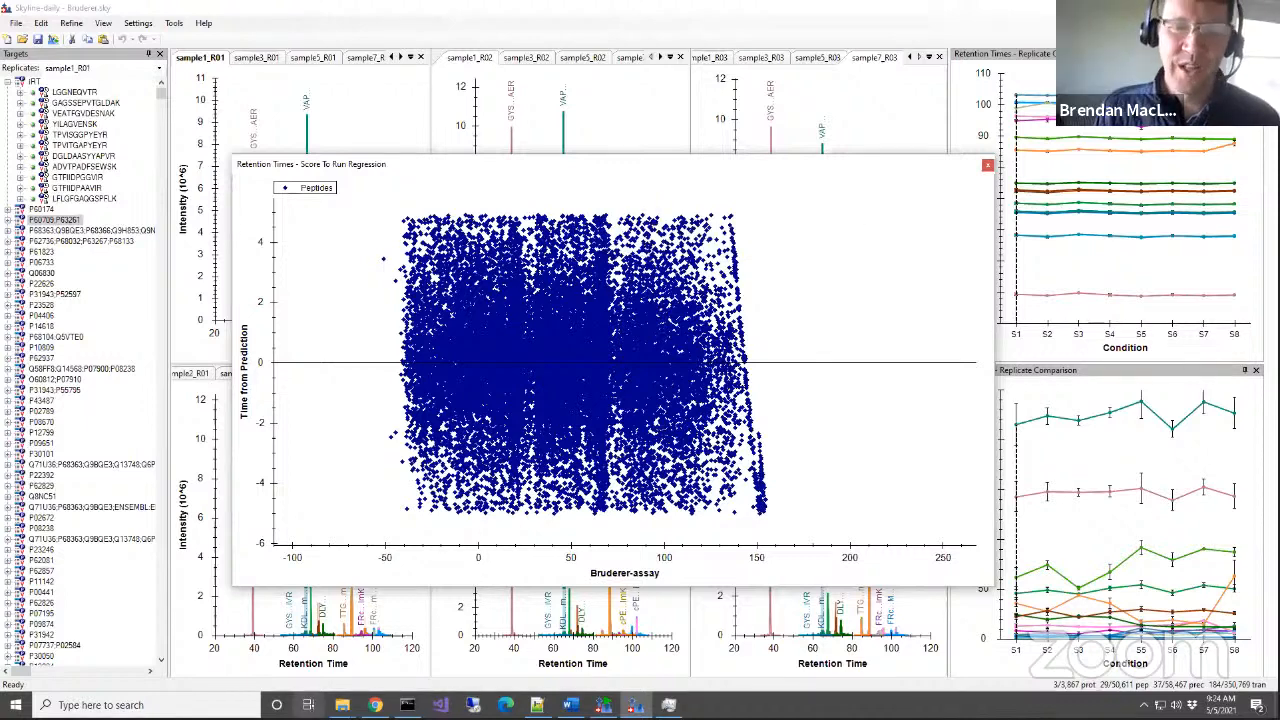
left_click(375, 705)
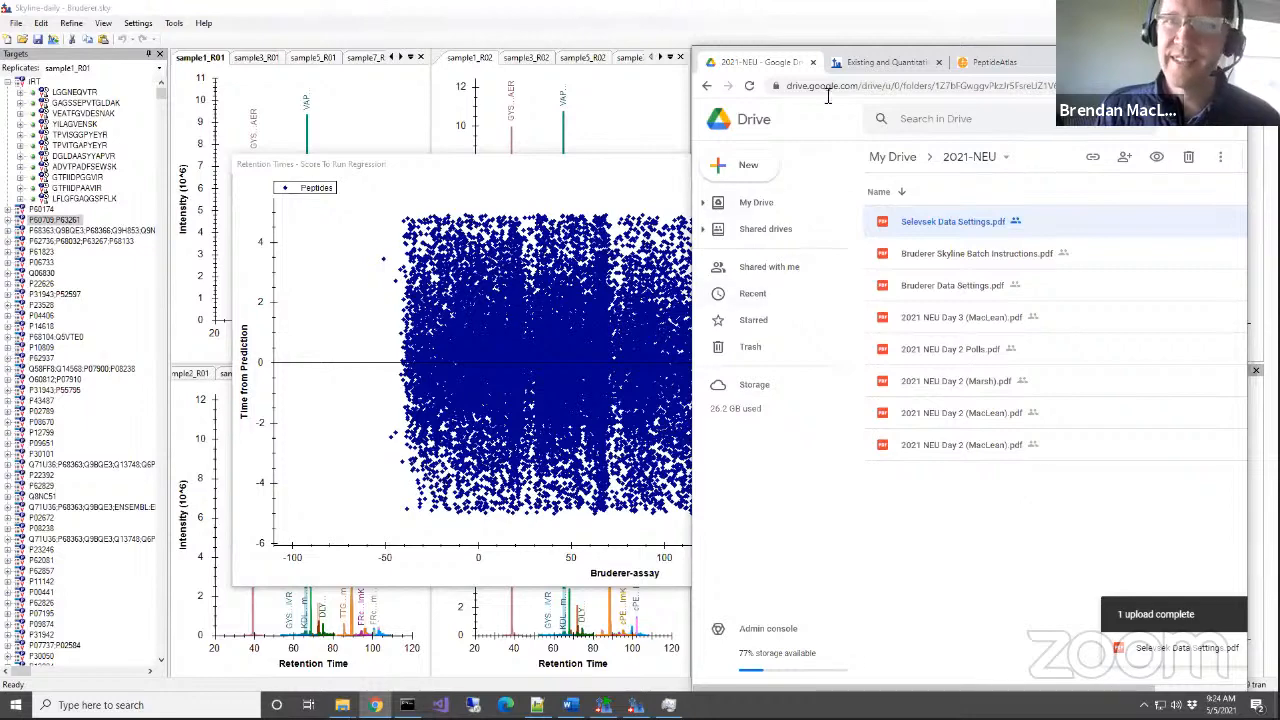
Open the Skyline Tutorials page from the Existing and Quantitative Experiments tutorial and maximize the browser window.
left_click(857, 64)
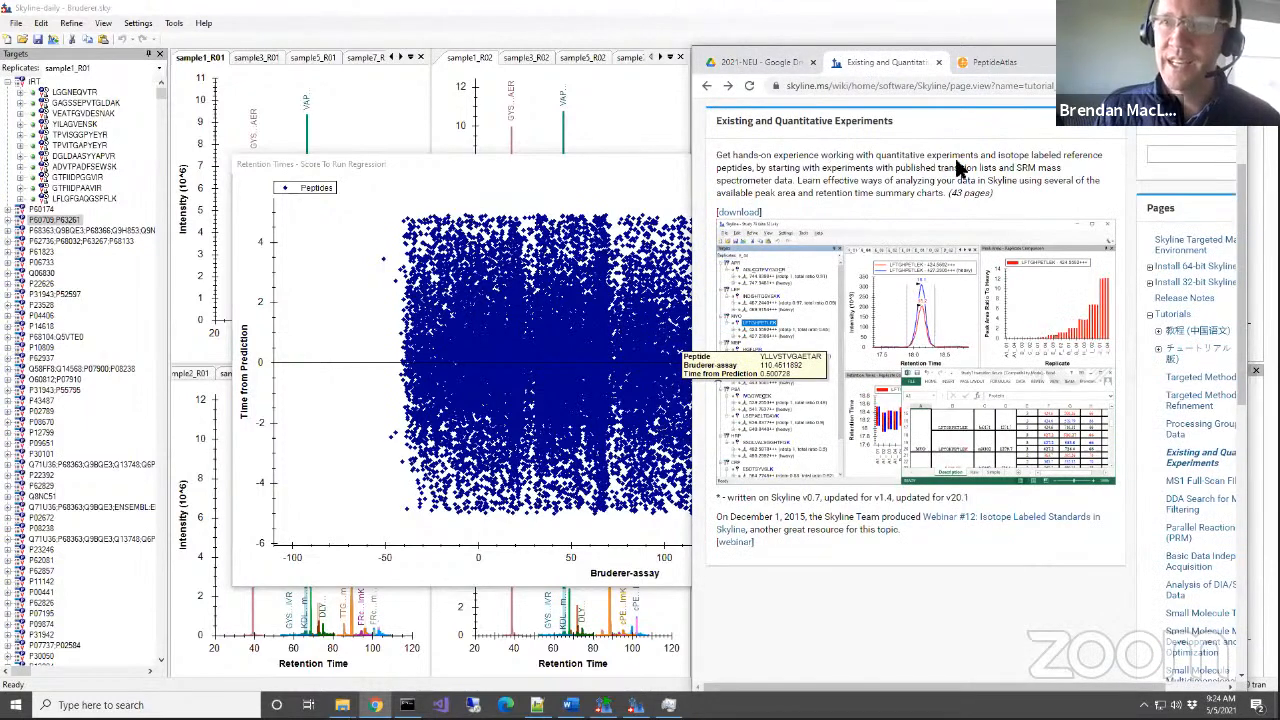
left_click(1165, 316)
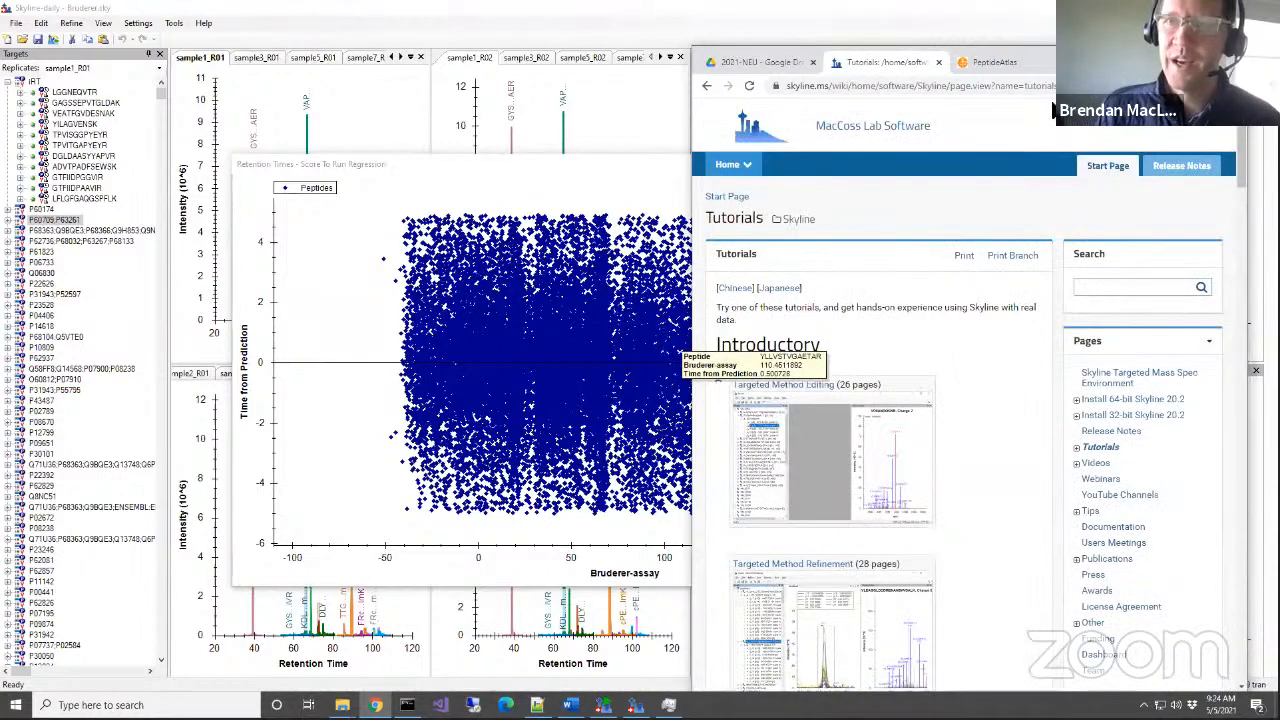
left_click(1200, 56)
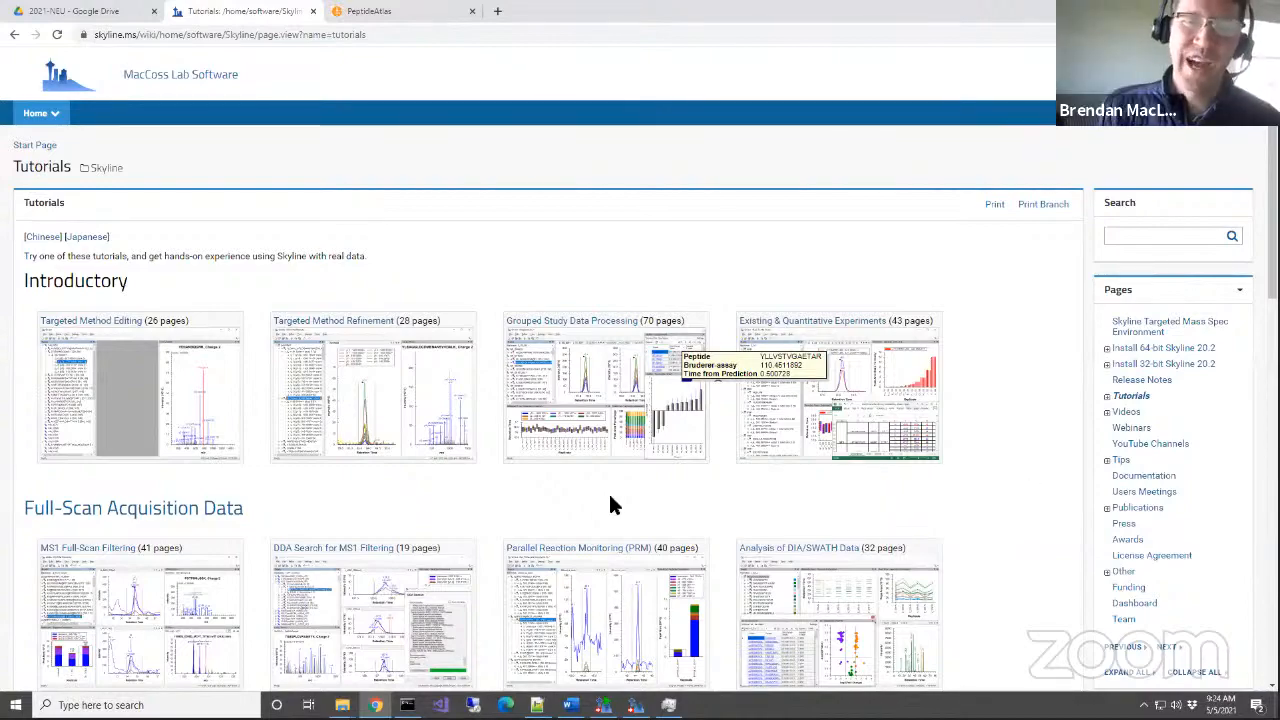
Look through the tutorial list down to iRT Retention Time Prediction under Advanced Topics, and return to Skyline-daily.
scroll(610, 503, "down", 2)
scroll(618, 505, "down", 2)
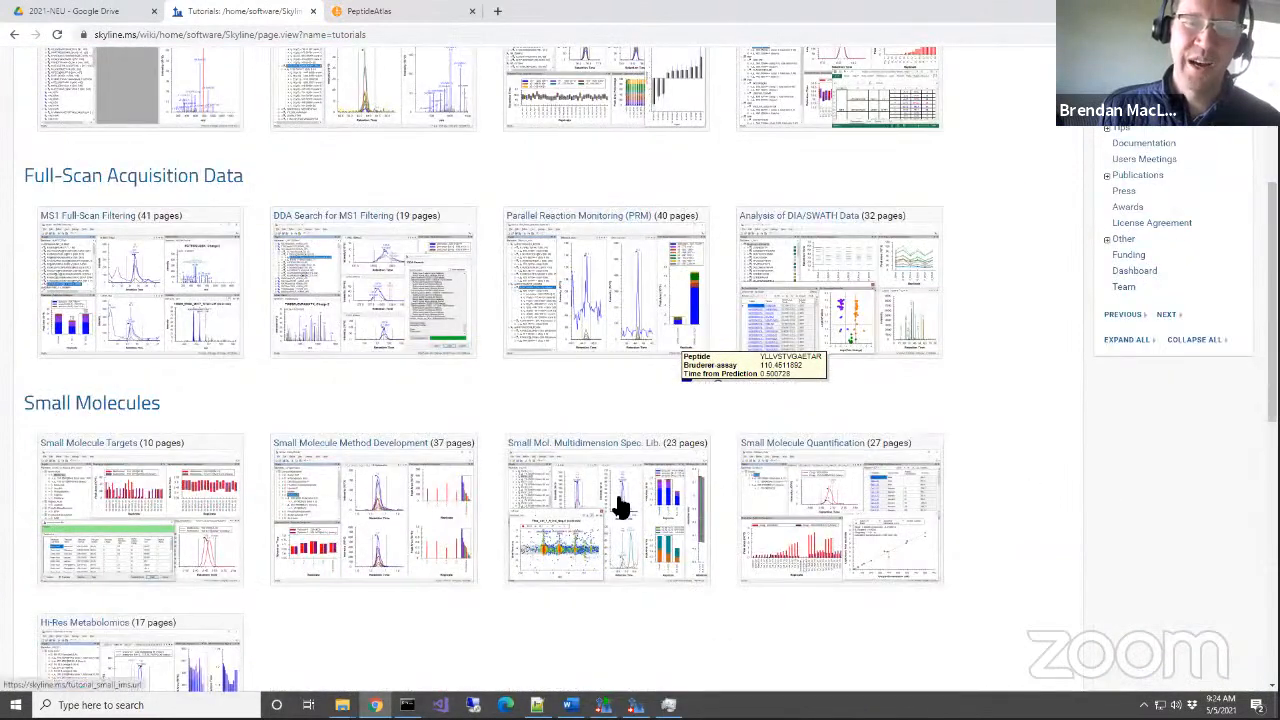
scroll(618, 505, "down", 2)
scroll(617, 505, "down", 3)
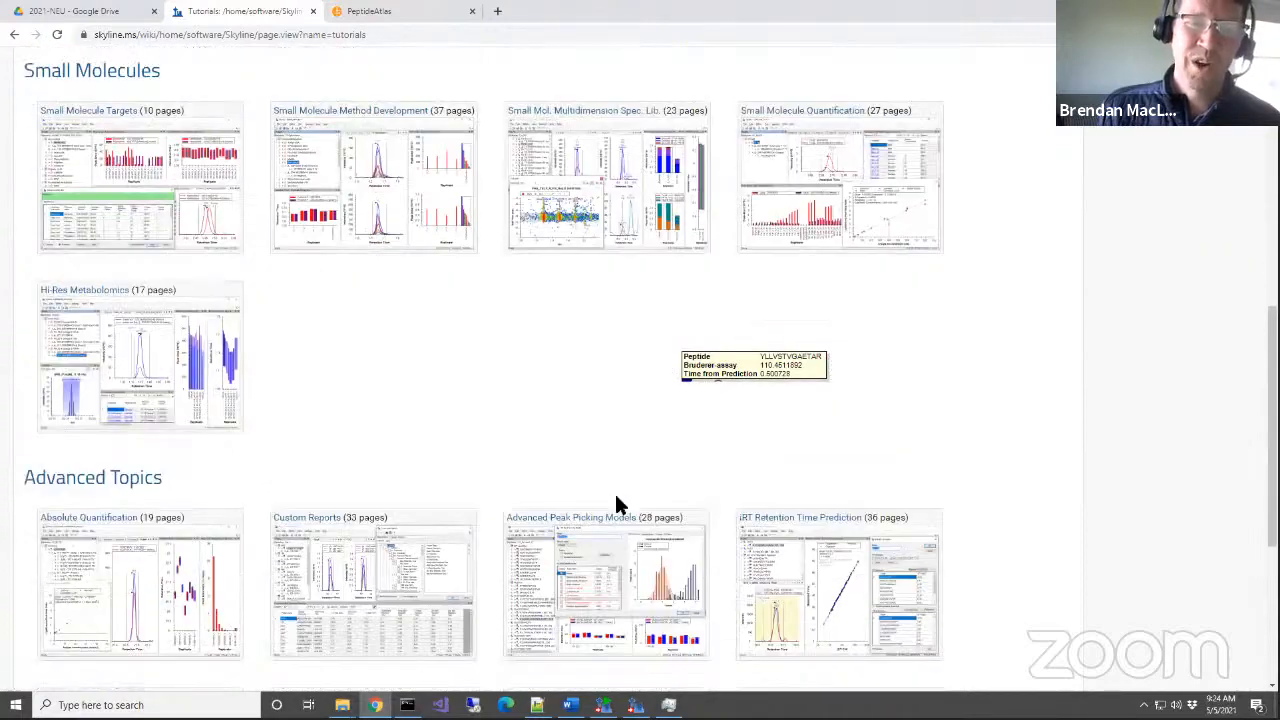
scroll(617, 505, "down", 1)
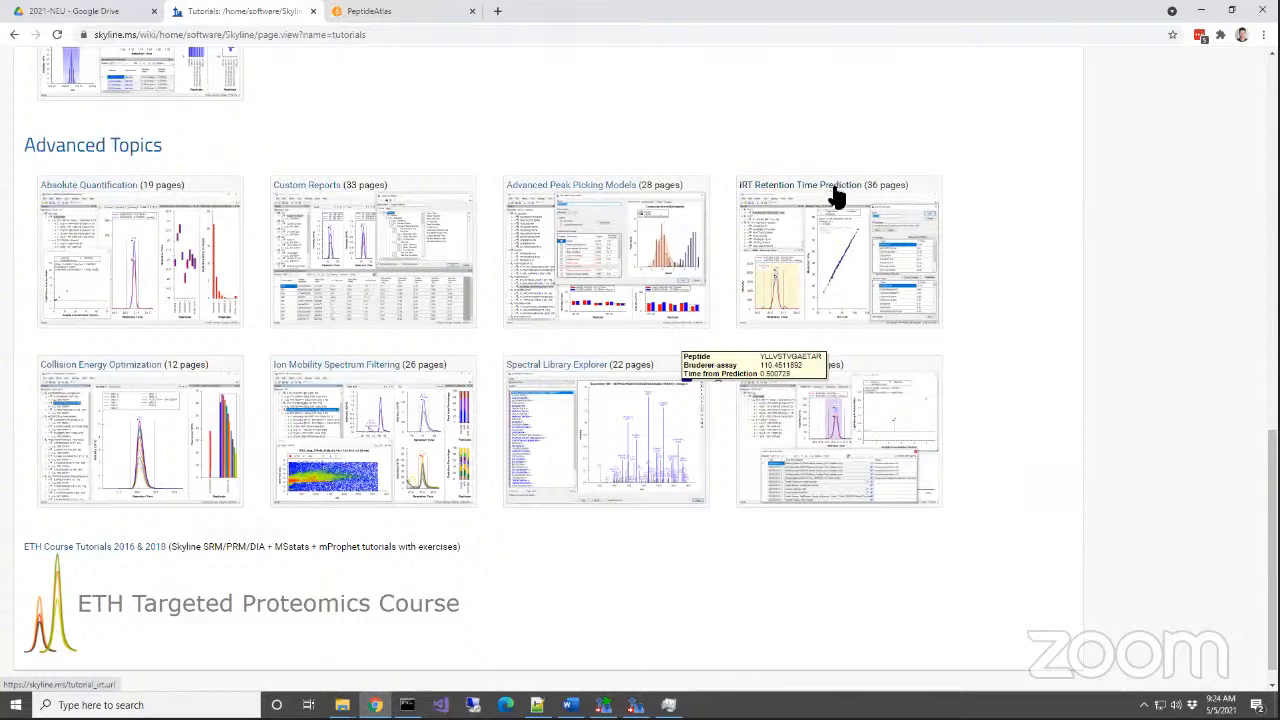
scroll(540, 374, "up", 6)
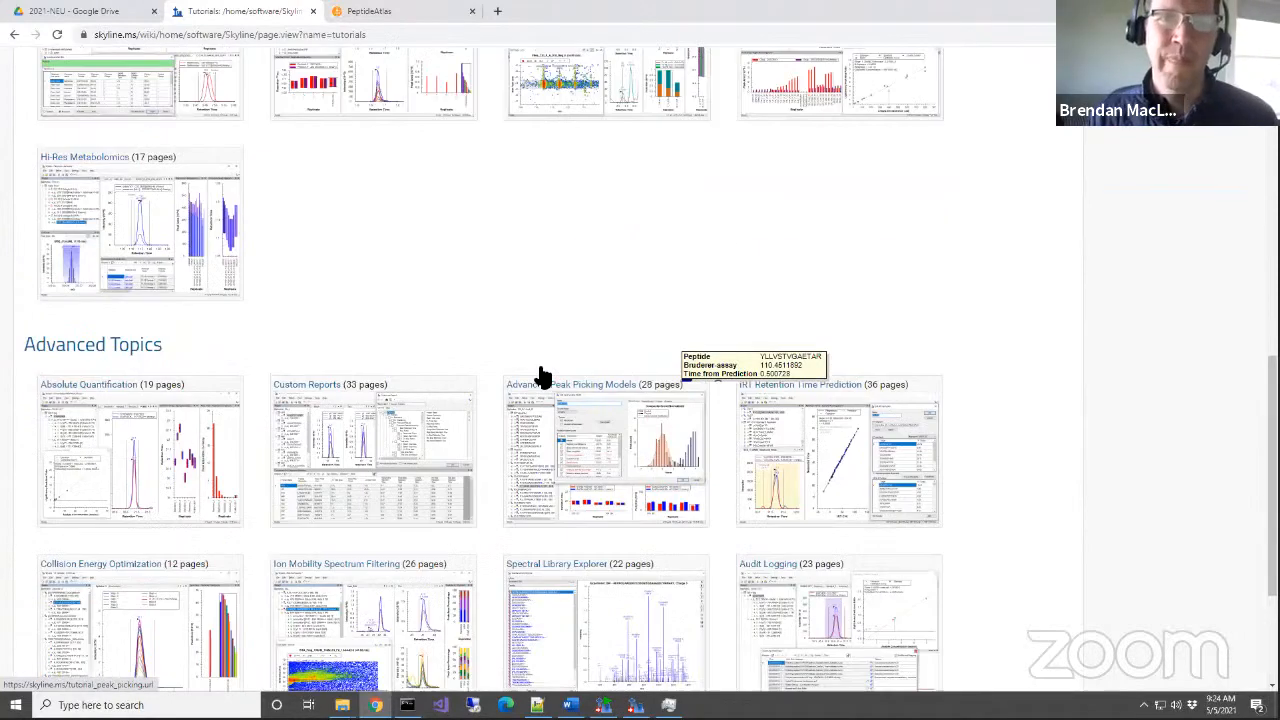
scroll(988, 143, "up", 4)
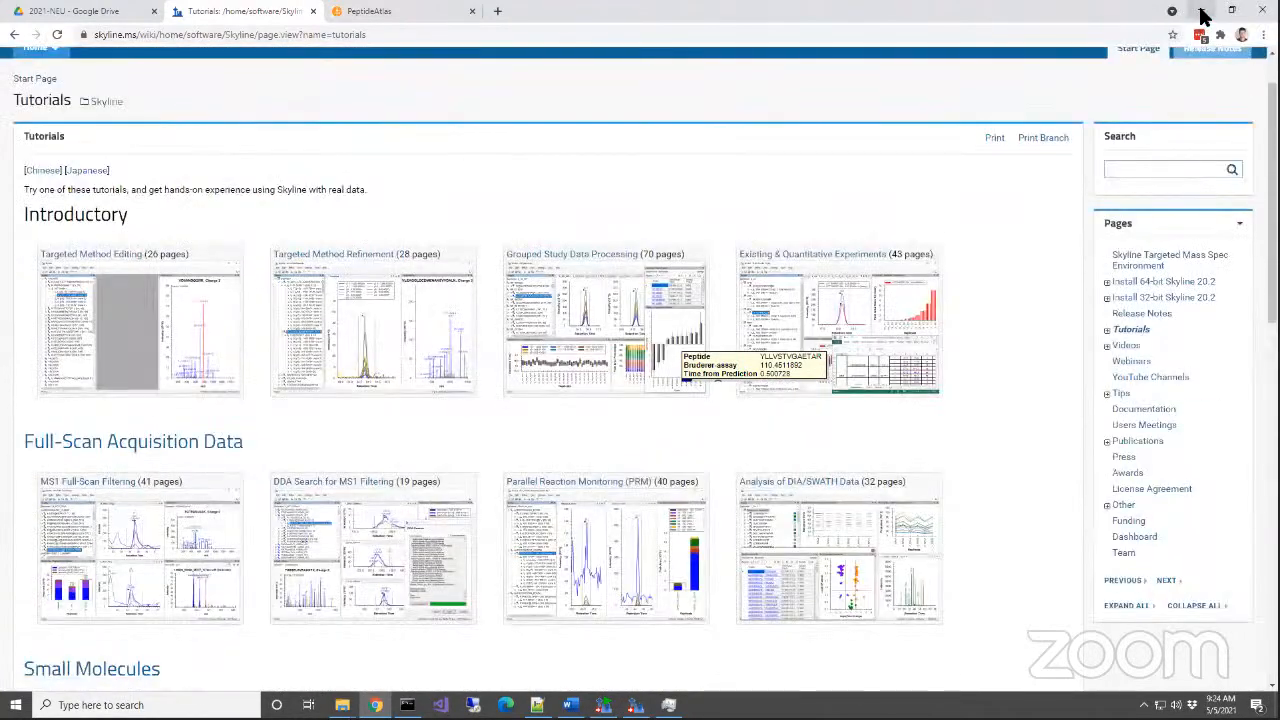
left_click(1188, 14)
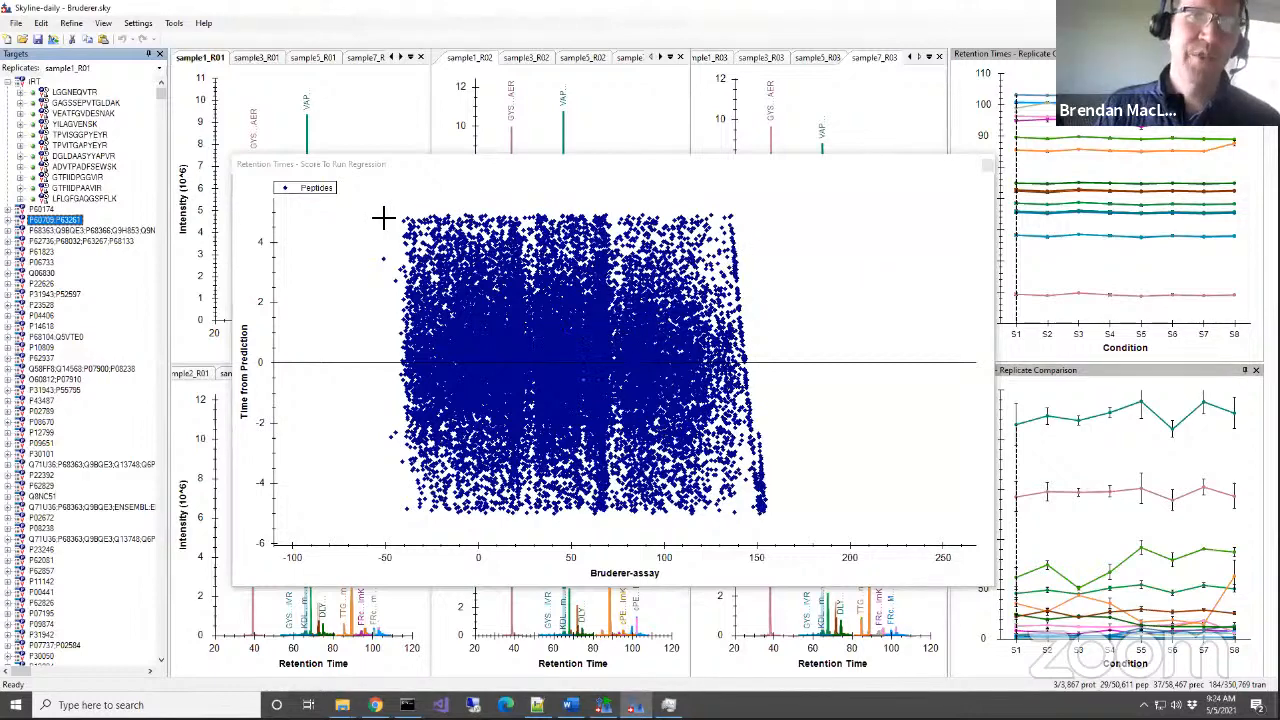
Display the mass errors histogram for the Bruderer document and check its replicates options.
left_click(103, 23)
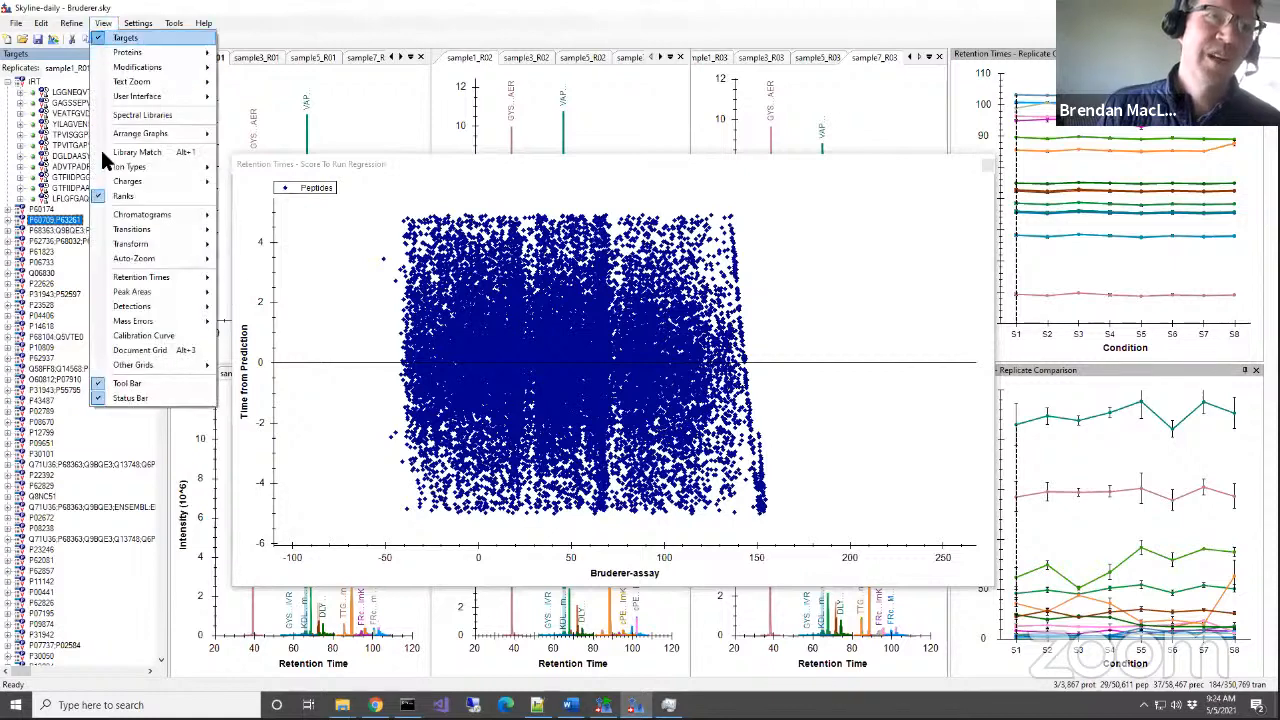
mouse_move(130, 293)
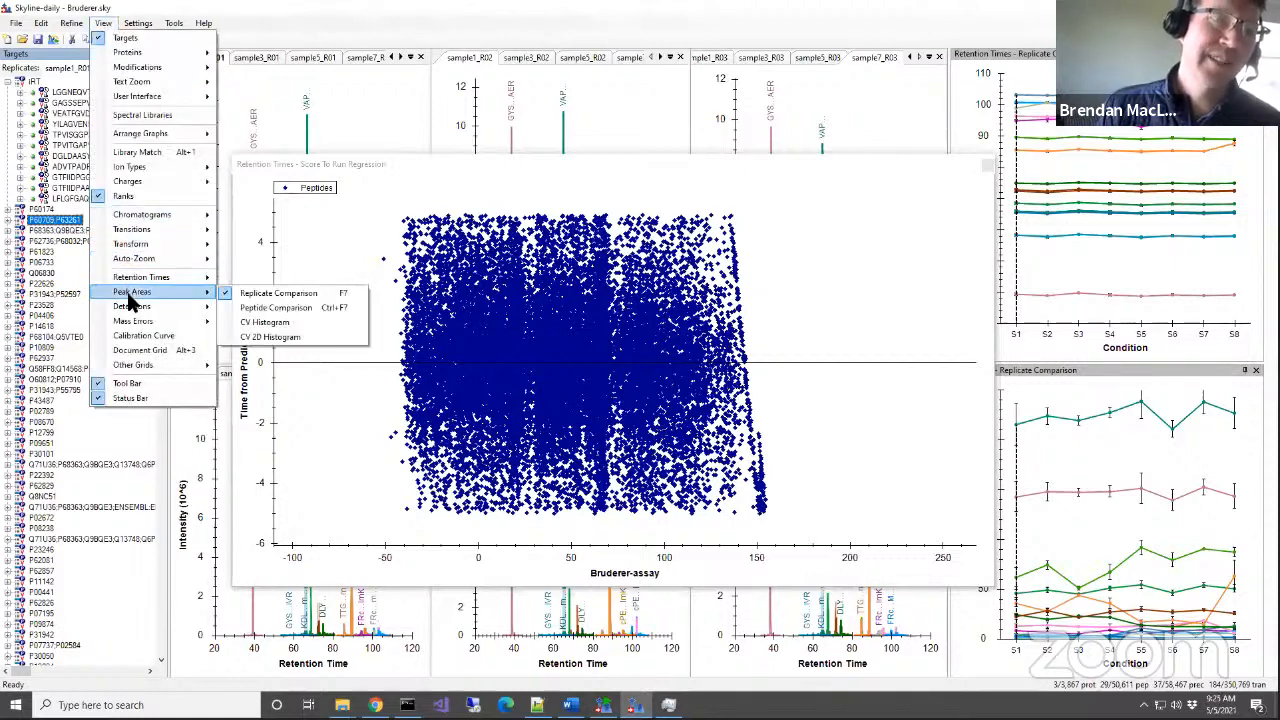
mouse_move(138, 263)
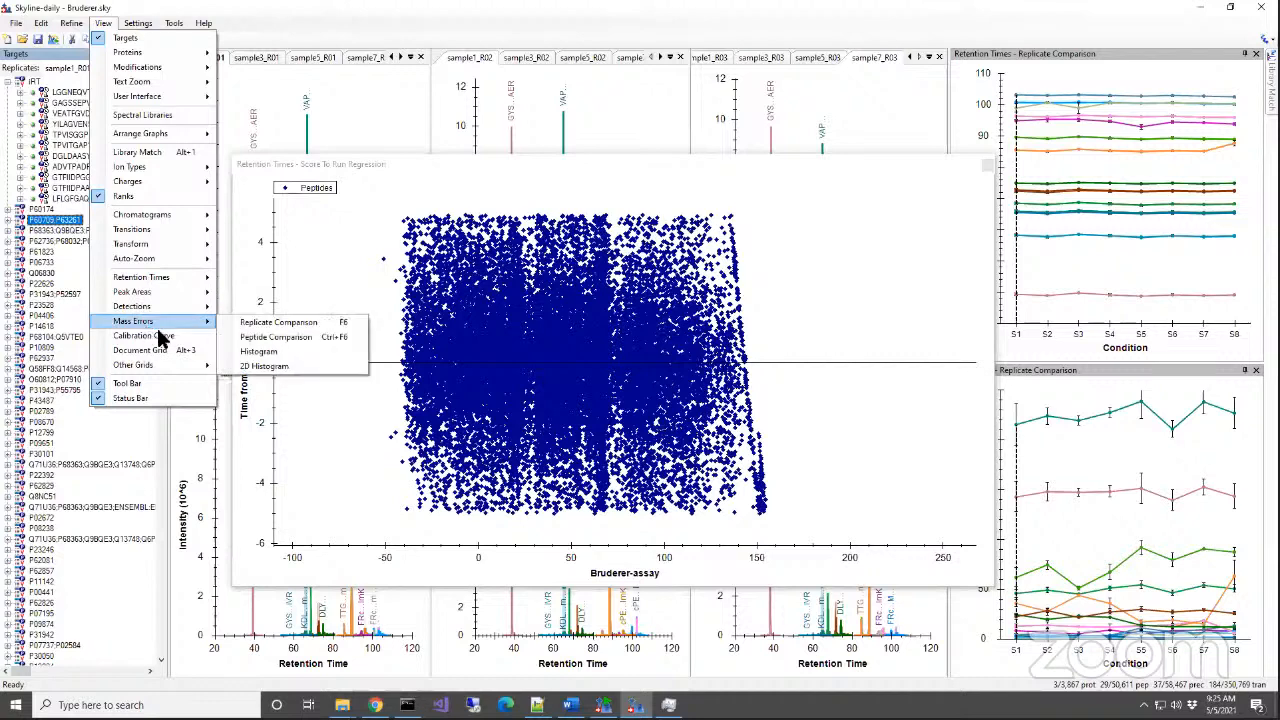
left_click(355, 350)
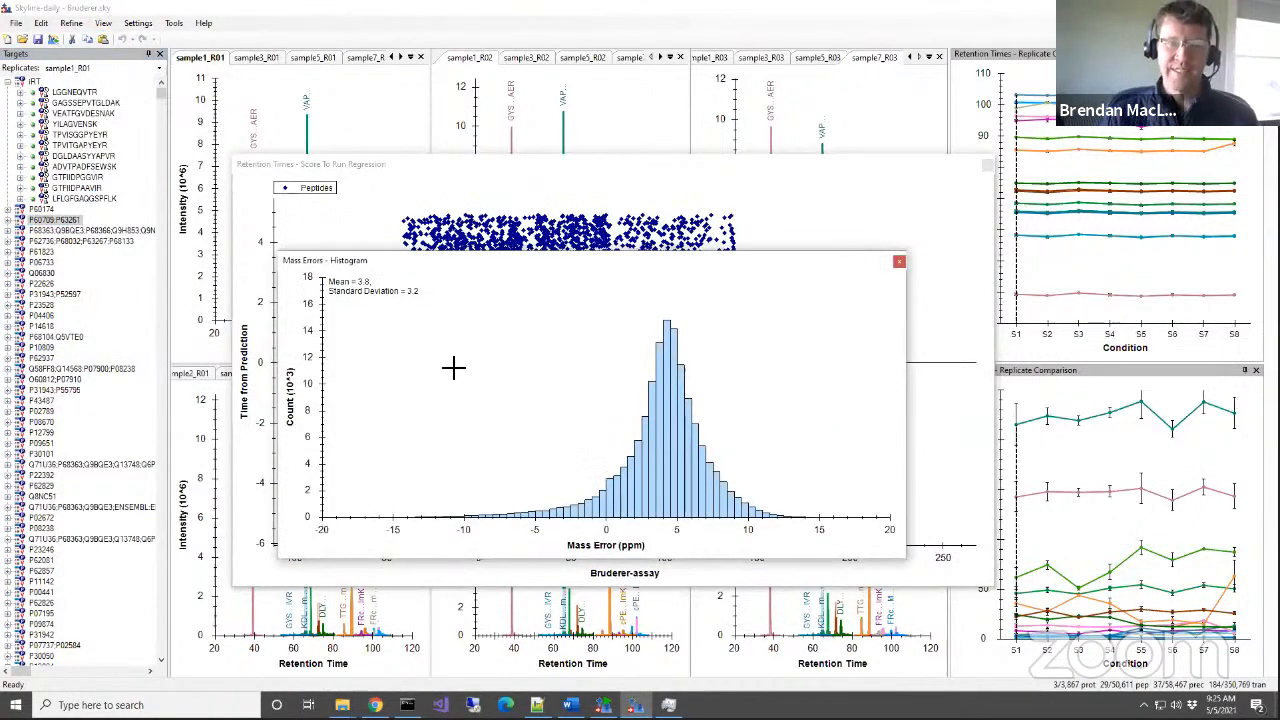
right_click(452, 367)
mouse_move(473, 393)
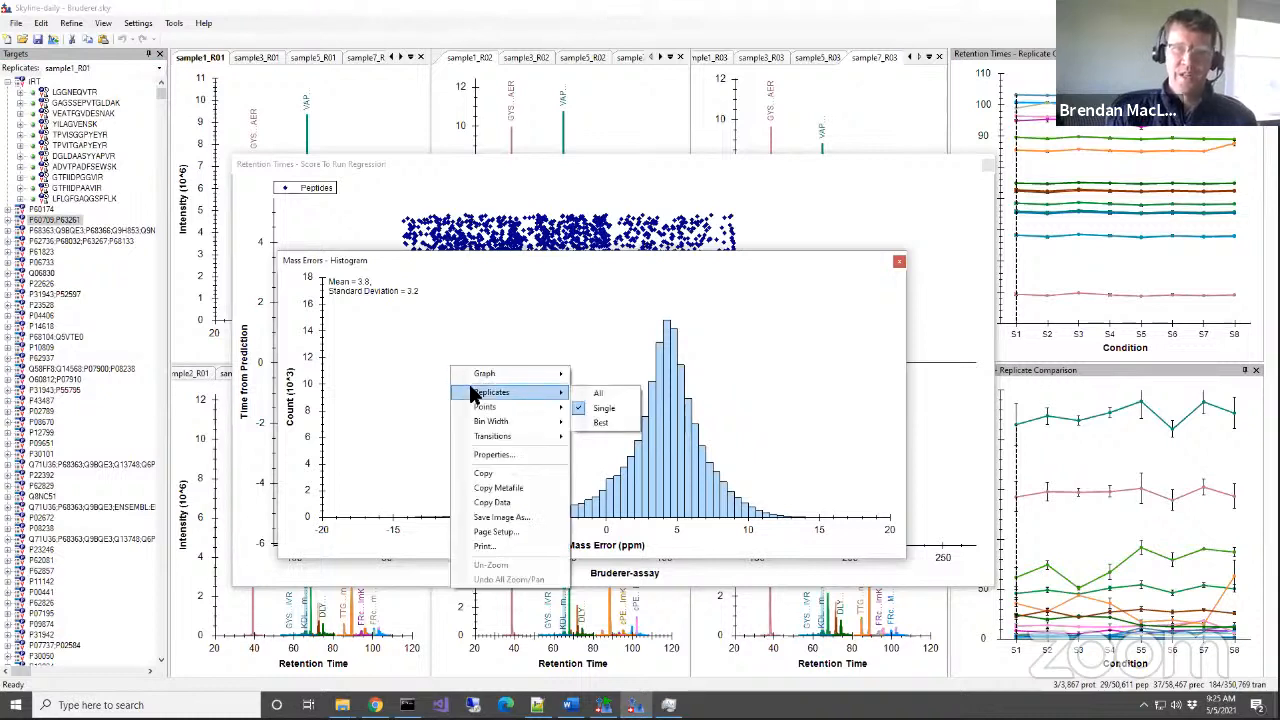
left_click(416, 257)
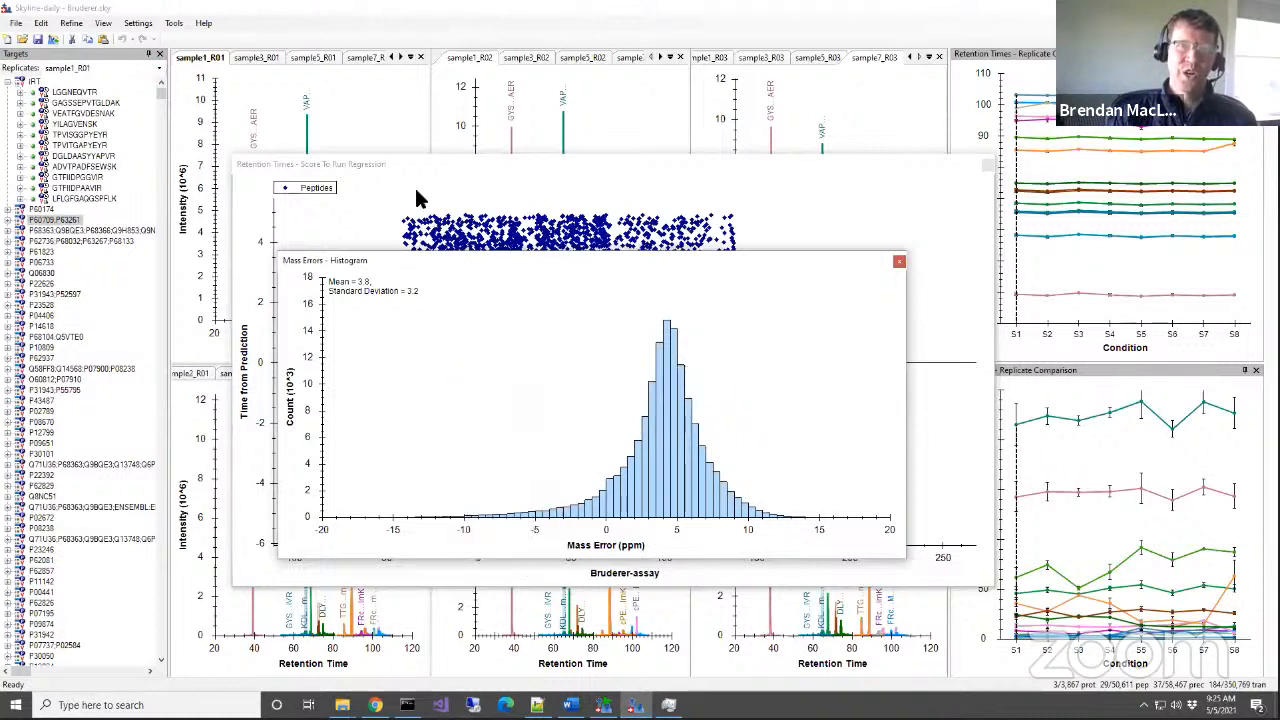
Step the active replicate from sample1_R01 through sample5_R02 and compare how the mass error histogram shifts between runs.
left_click(75, 68)
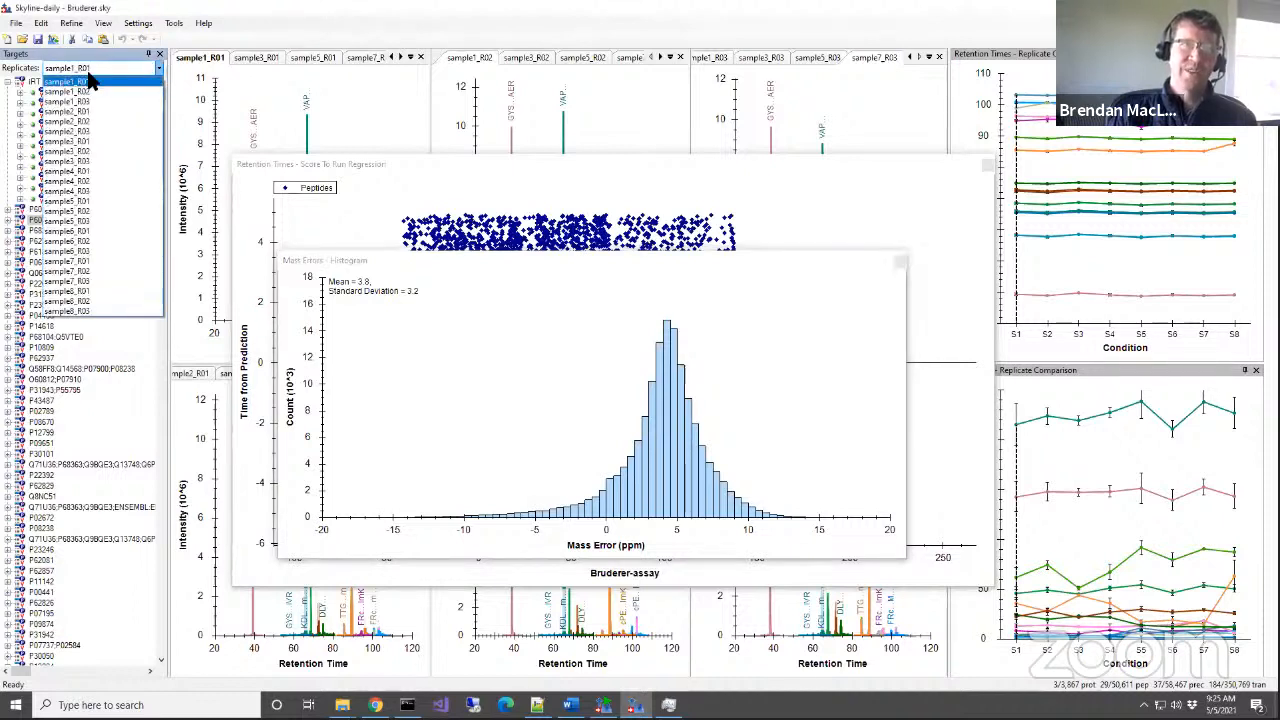
left_click(88, 79)
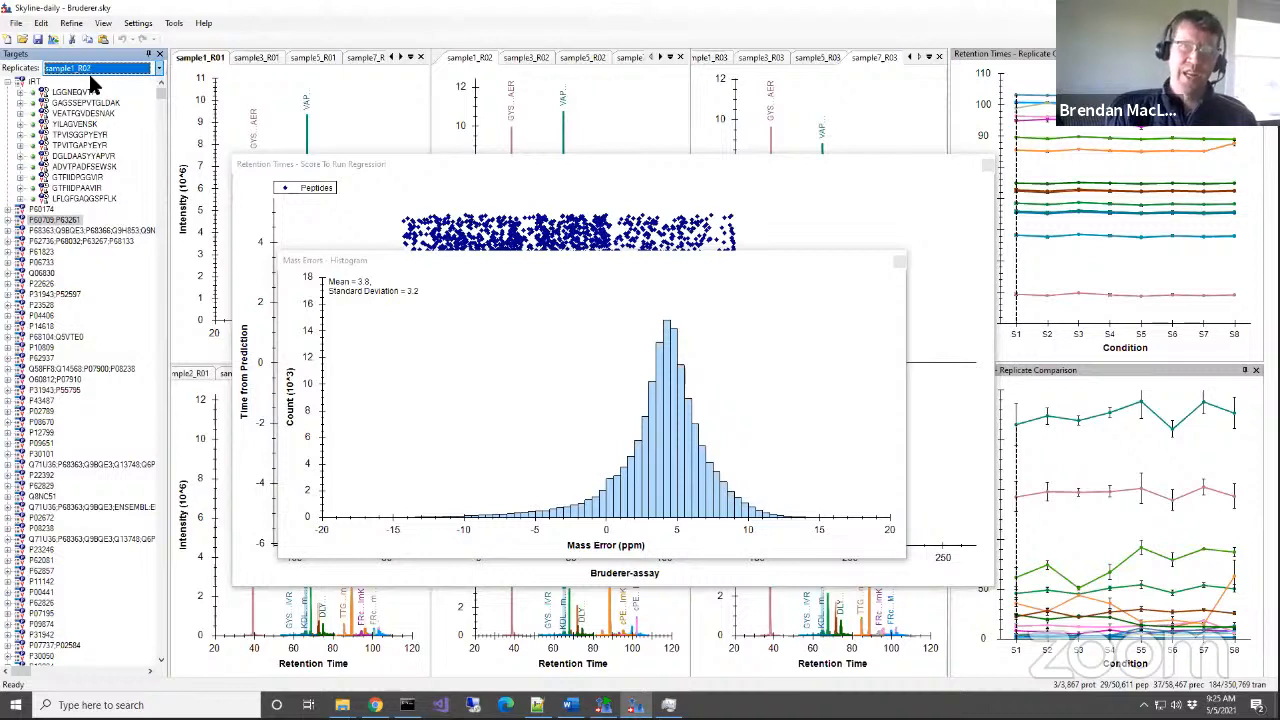
key("Down")
key("Down")
key("Down")
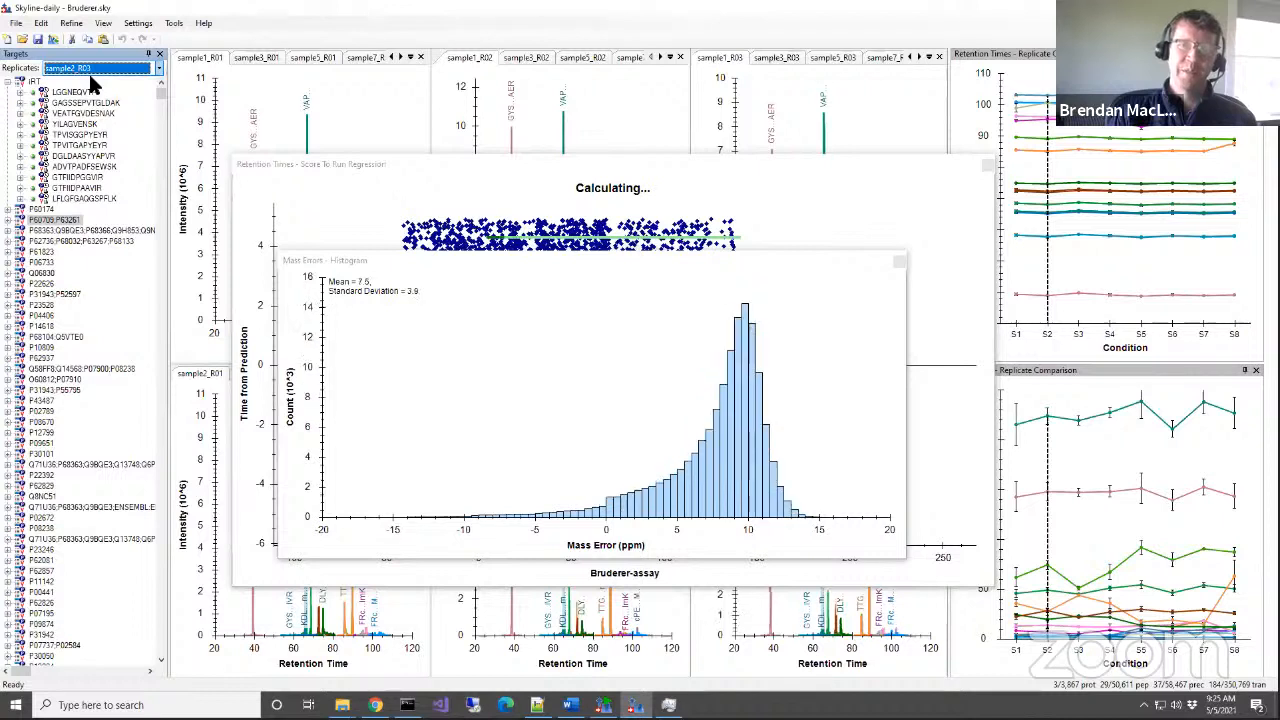
key("Down")
key("Down")
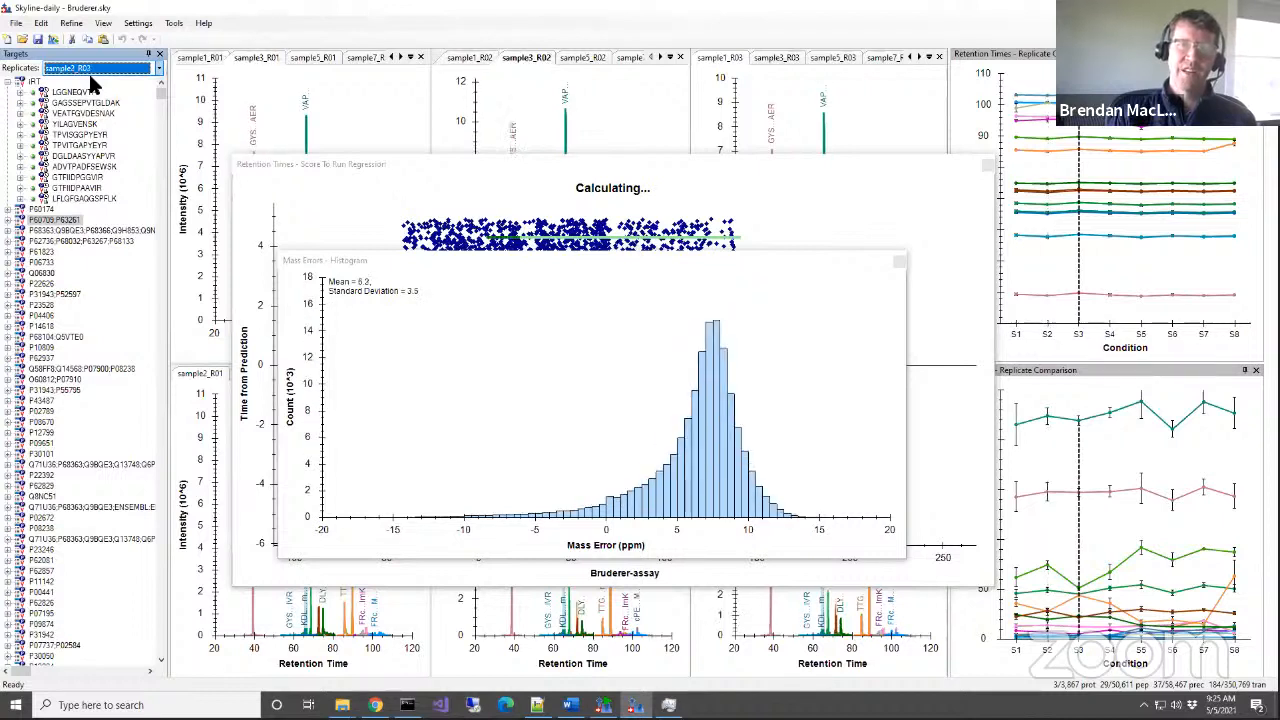
key("Down")
key("Down")
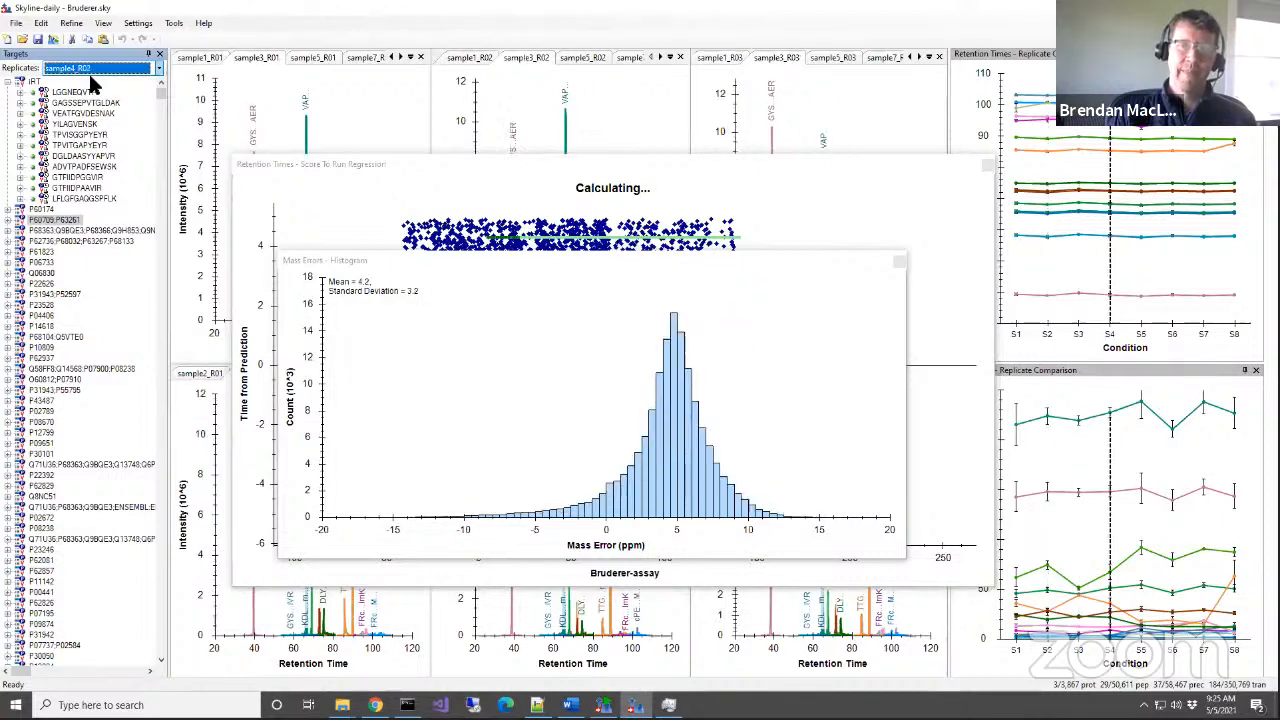
key("Down")
key("Down")
key("Down")
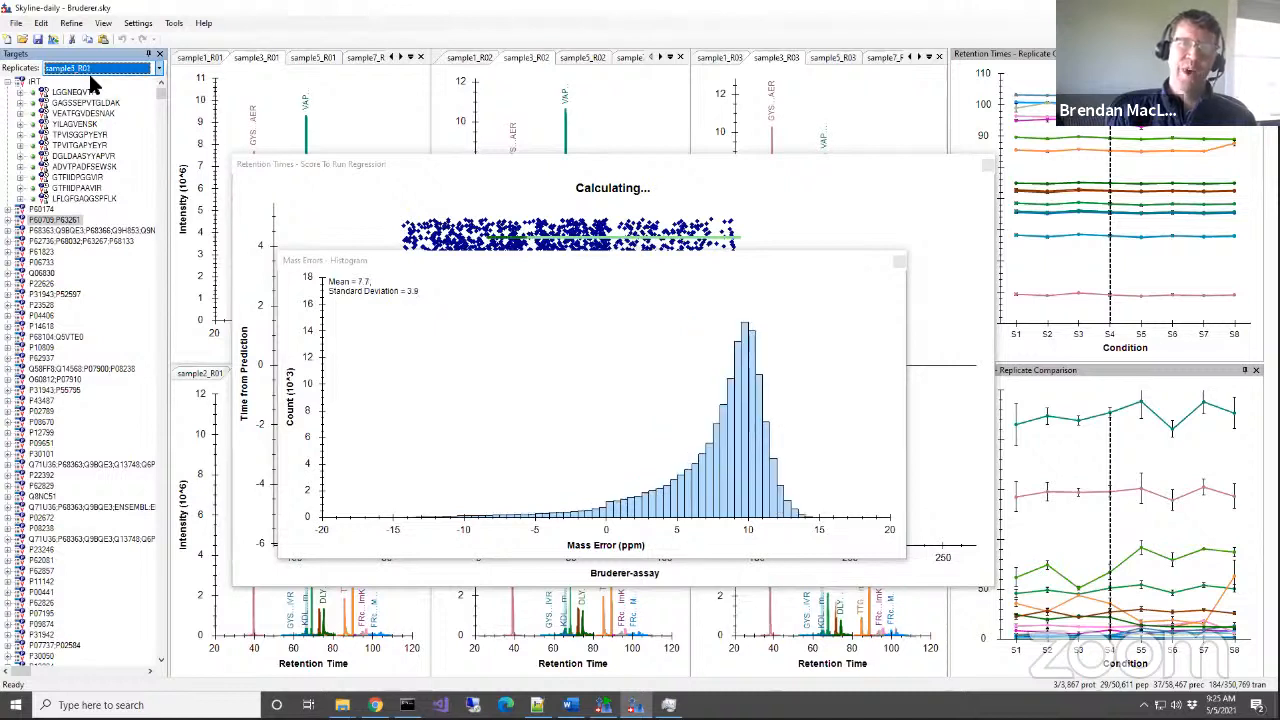
key("Down")
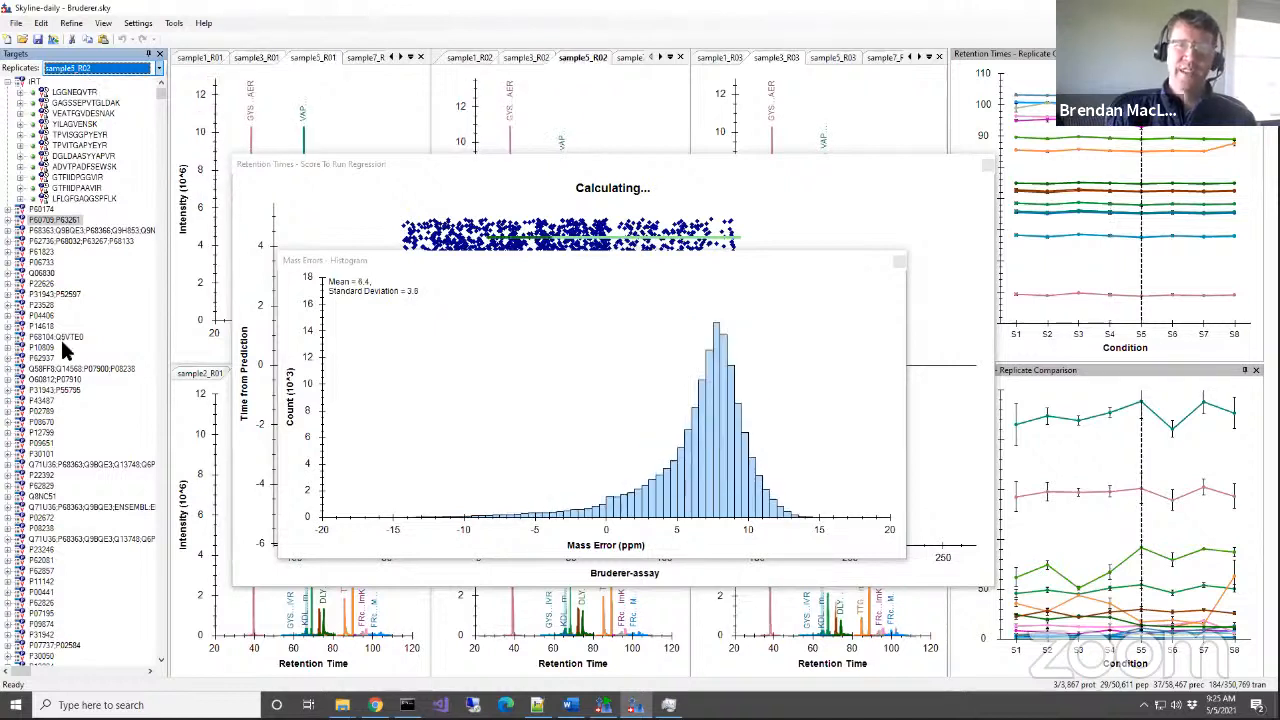
Show the mass error histogram across all replicates and close the score-to-run regression window.
right_click(450, 372)
mouse_move(495, 414)
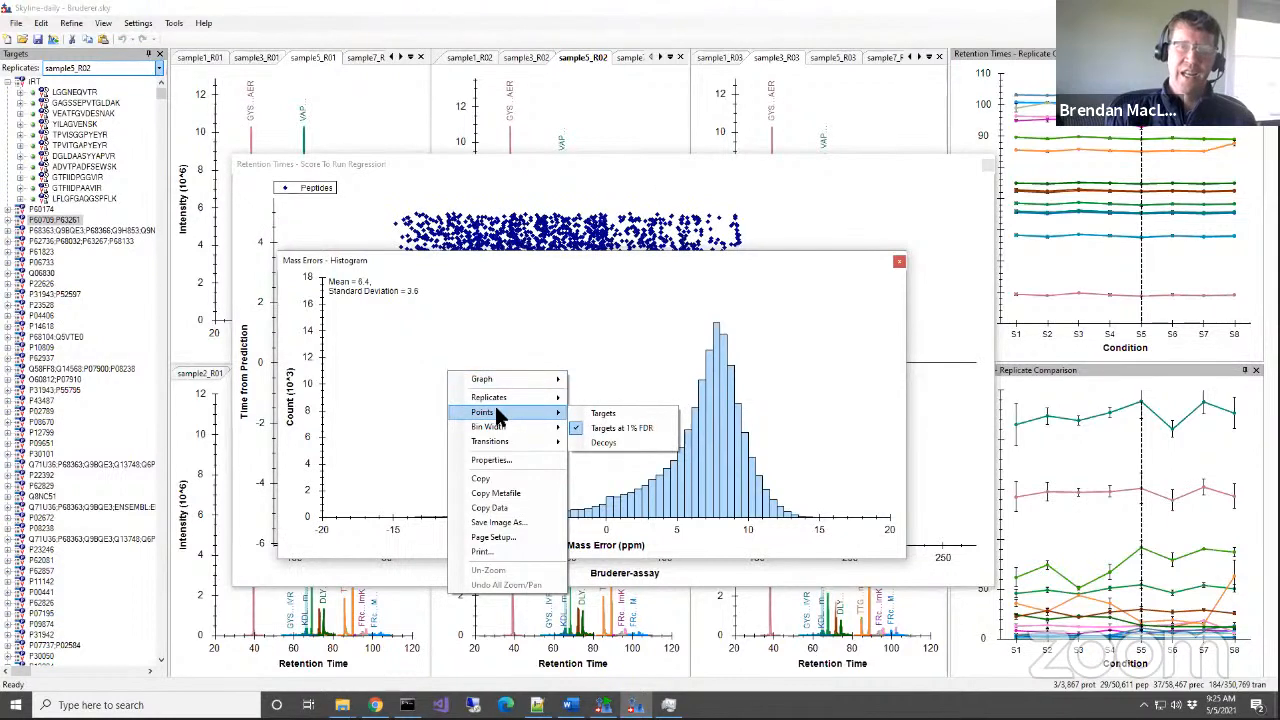
mouse_move(526, 393)
left_click(576, 398)
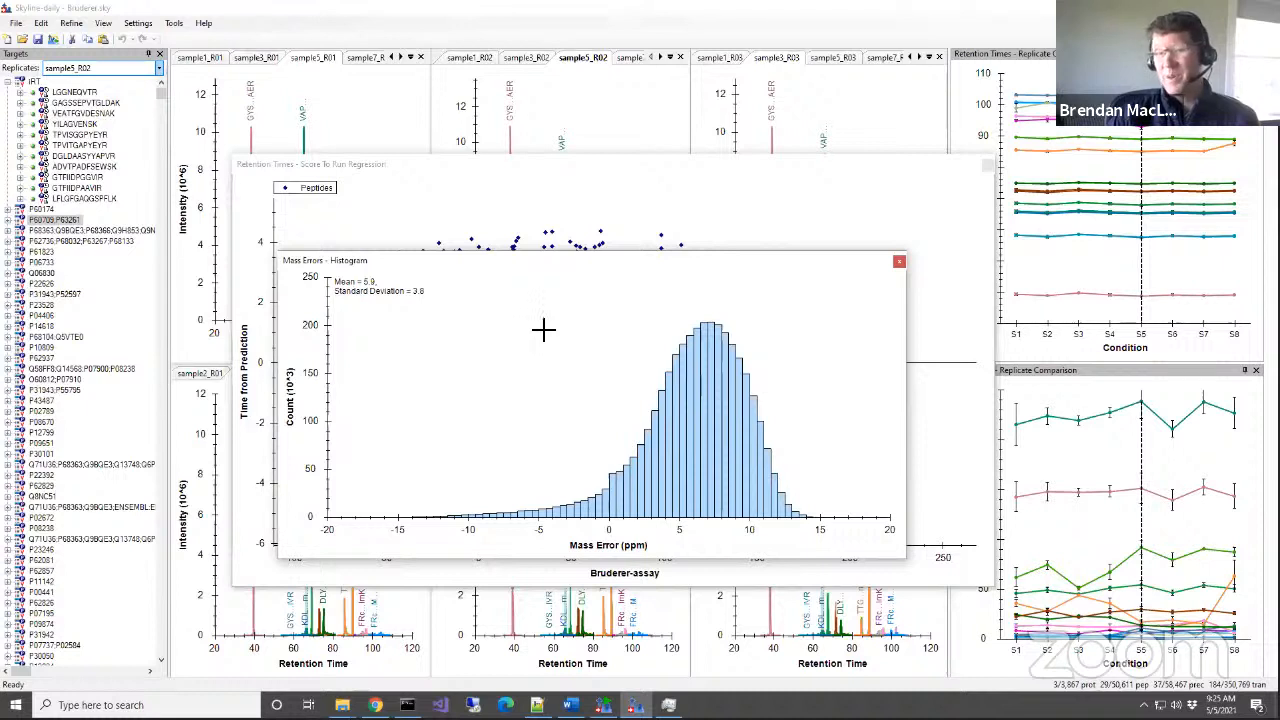
left_click(987, 167)
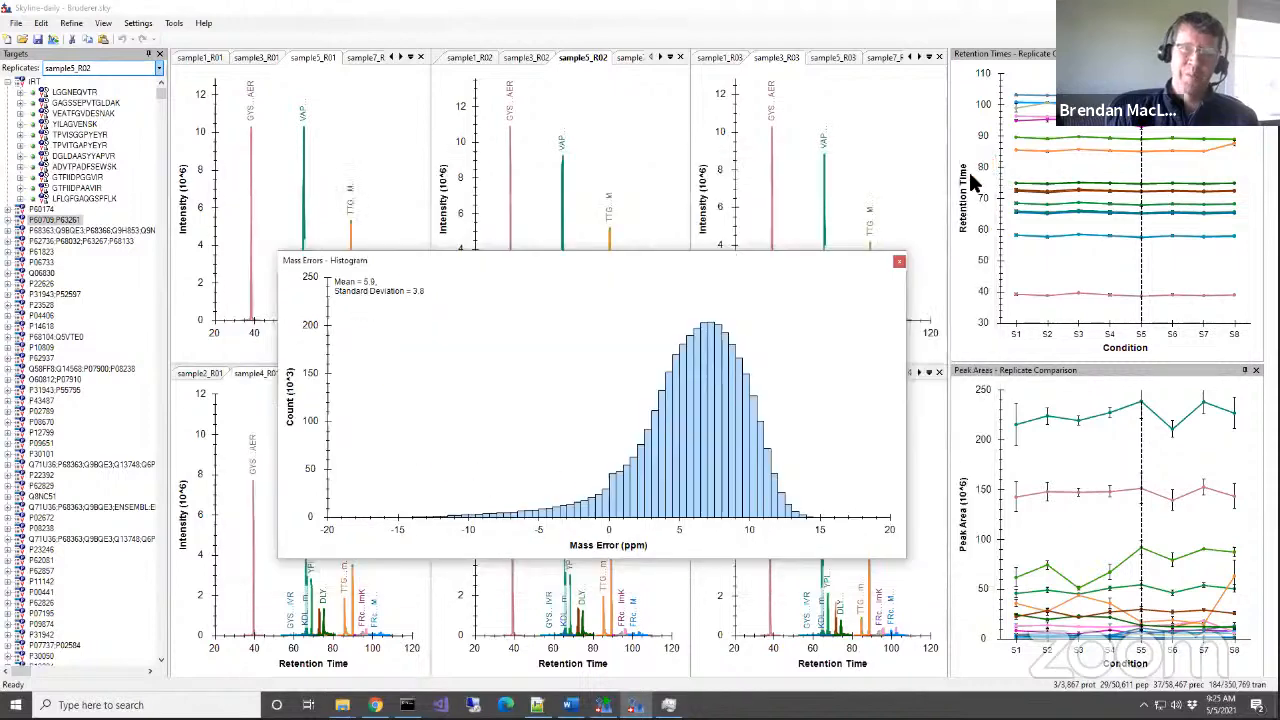
Review the histogram's replicates options and set it to show a single replicate.
right_click(464, 343)
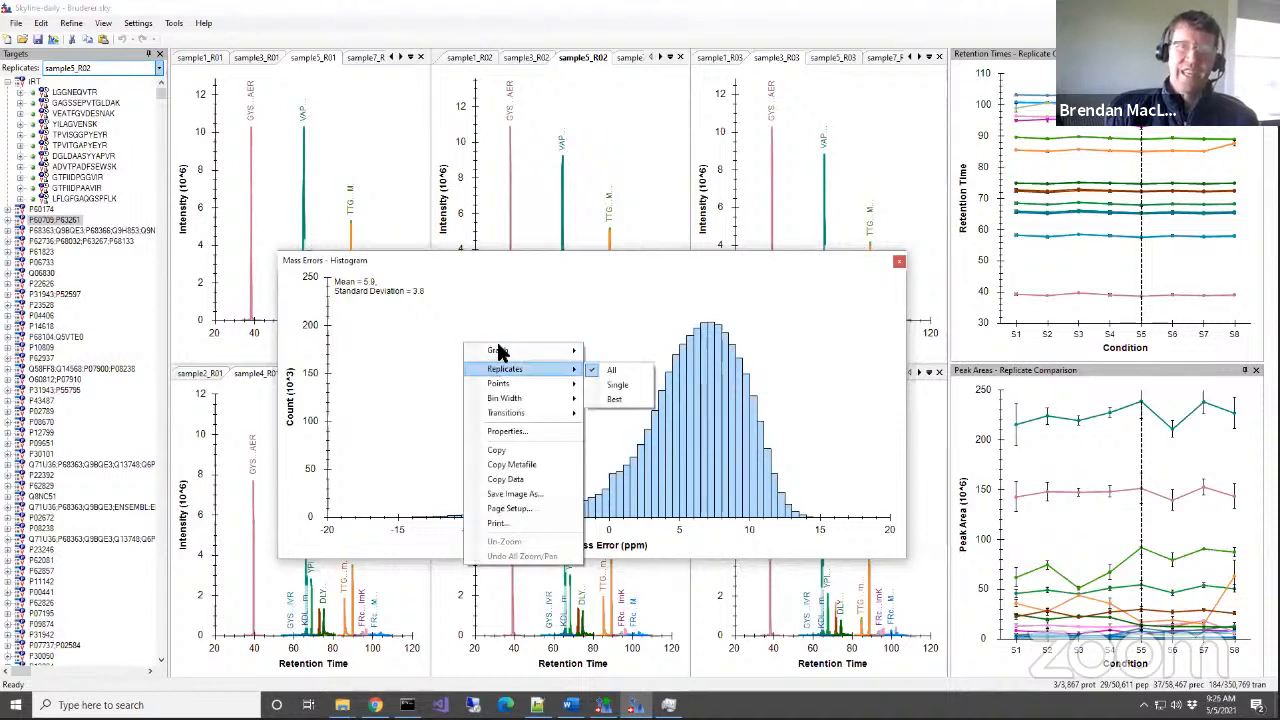
left_click(513, 308)
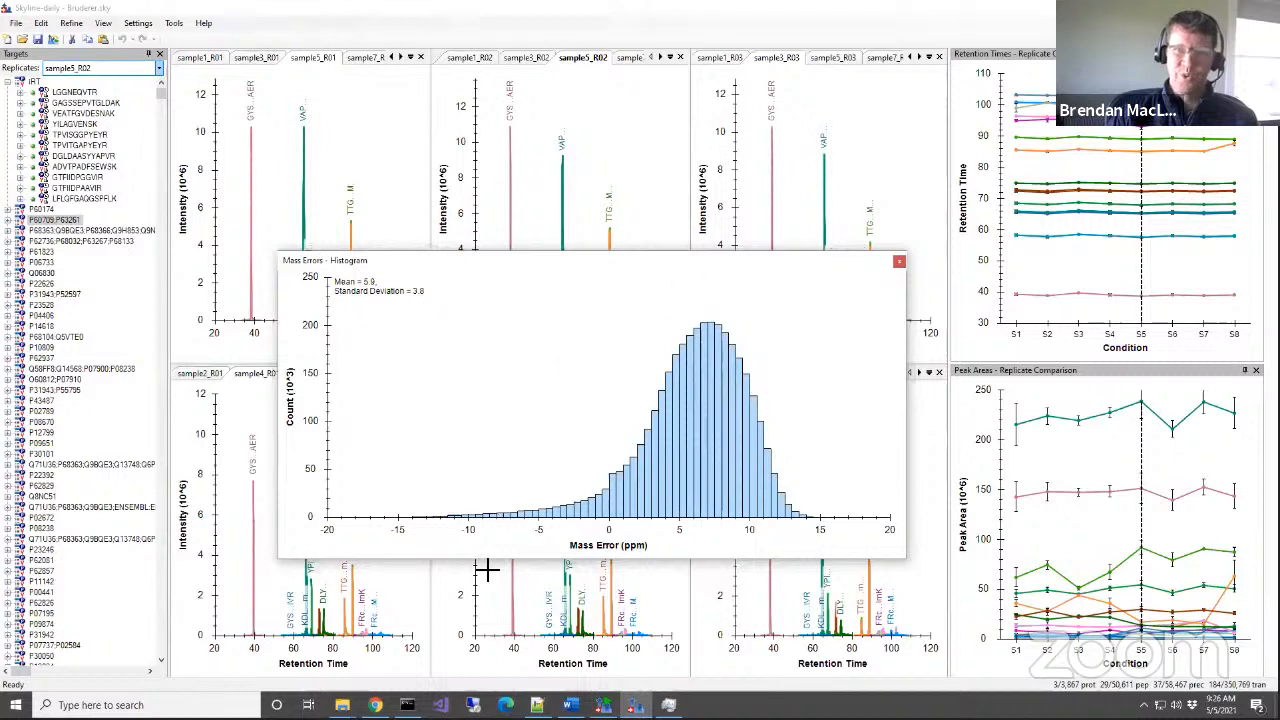
right_click(577, 301)
mouse_move(605, 333)
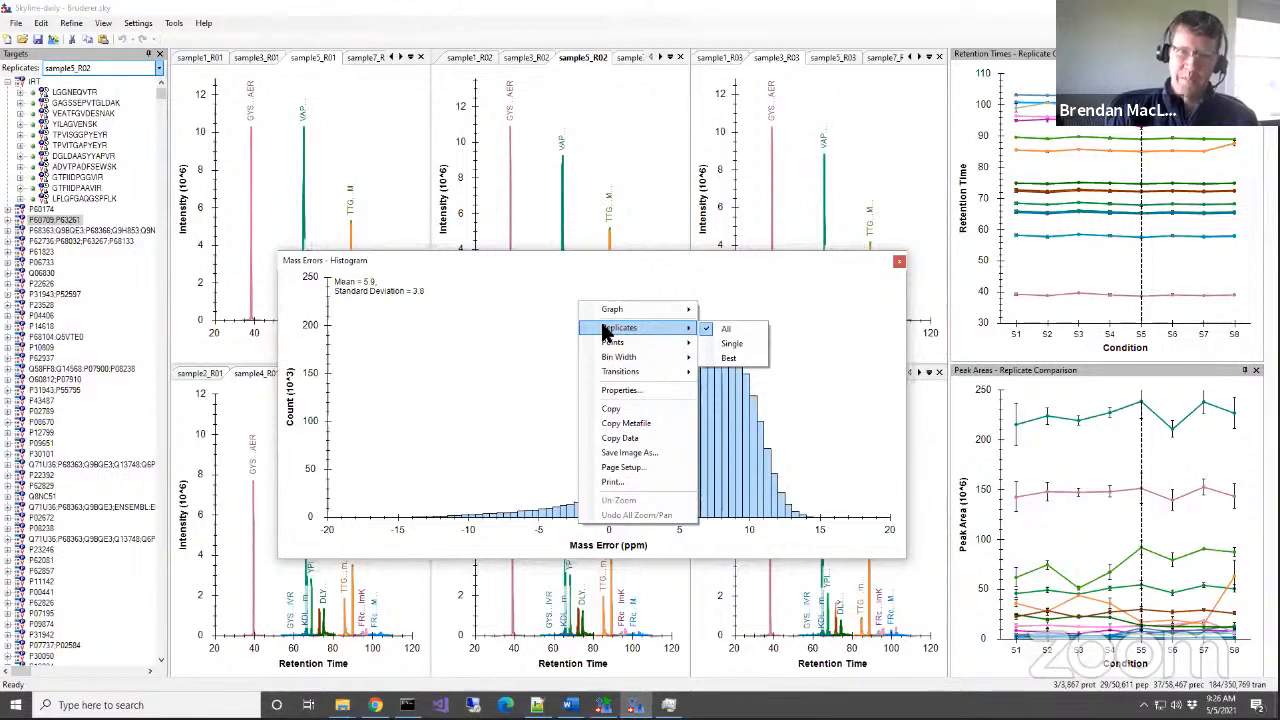
left_click(733, 343)
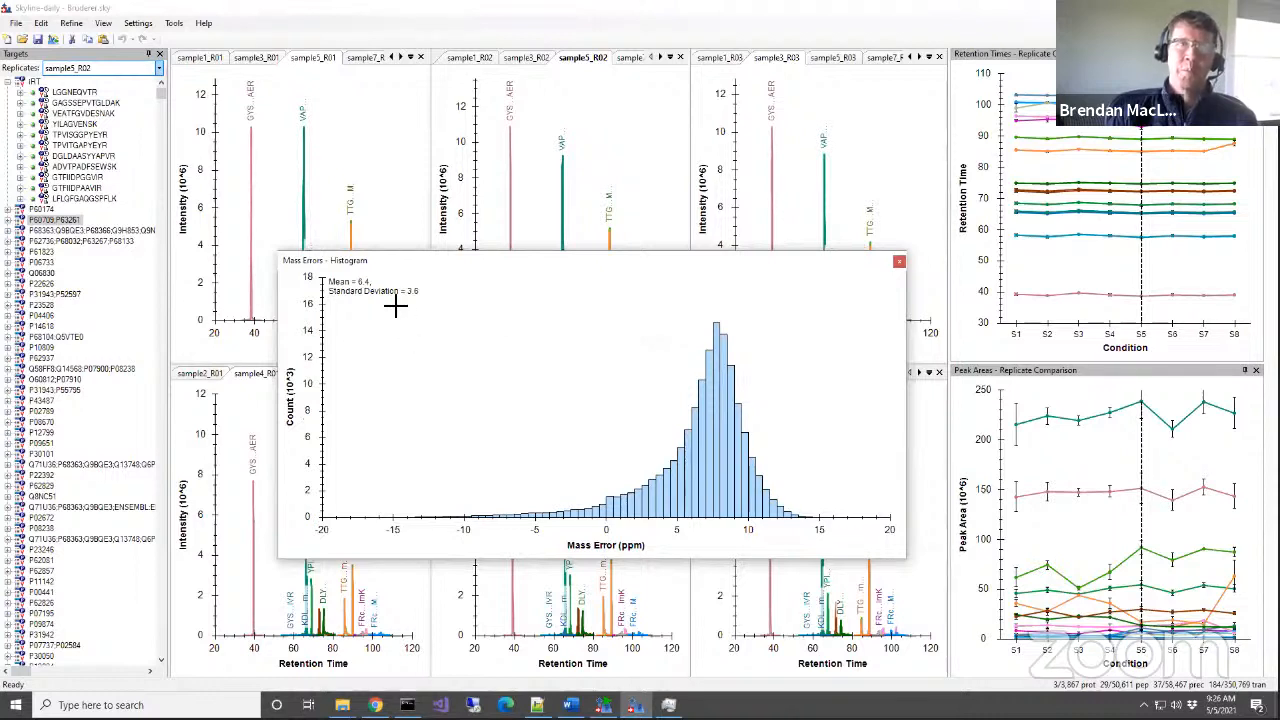
Return to sample1_R01 and step through the replicates to sample6_R01, comparing the mean mass error of each run.
left_click(88, 69)
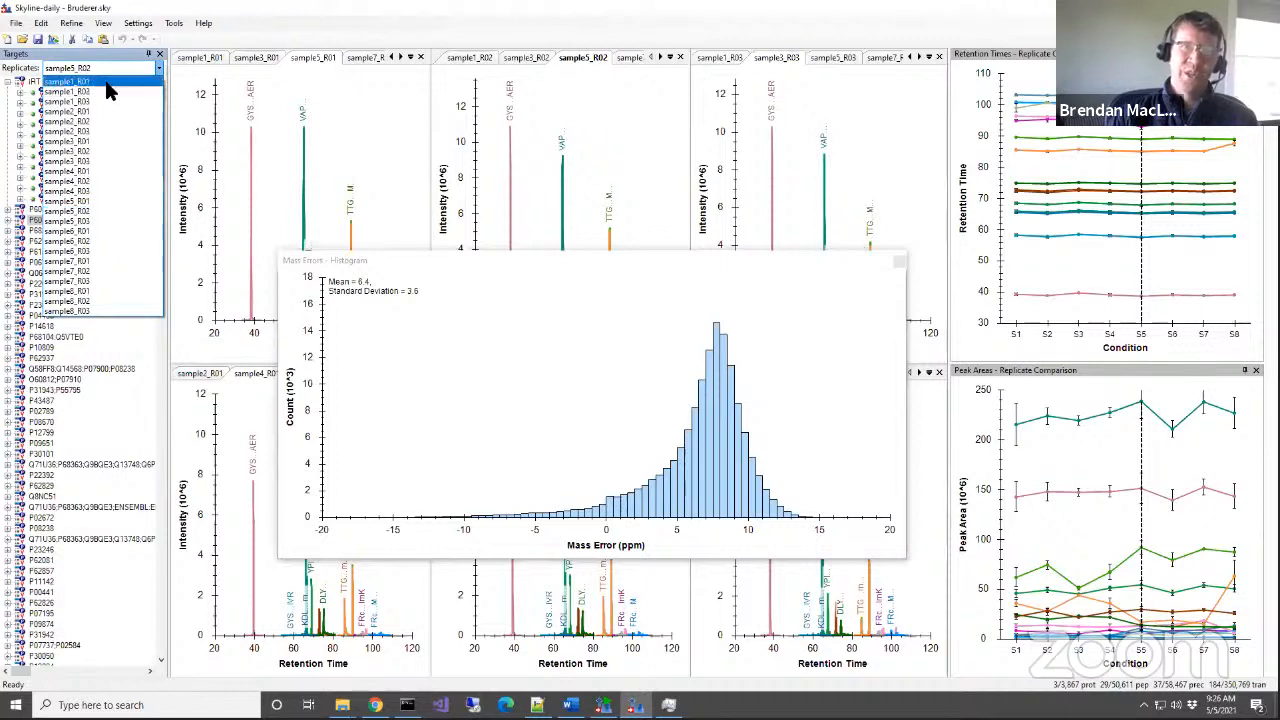
left_click(107, 82)
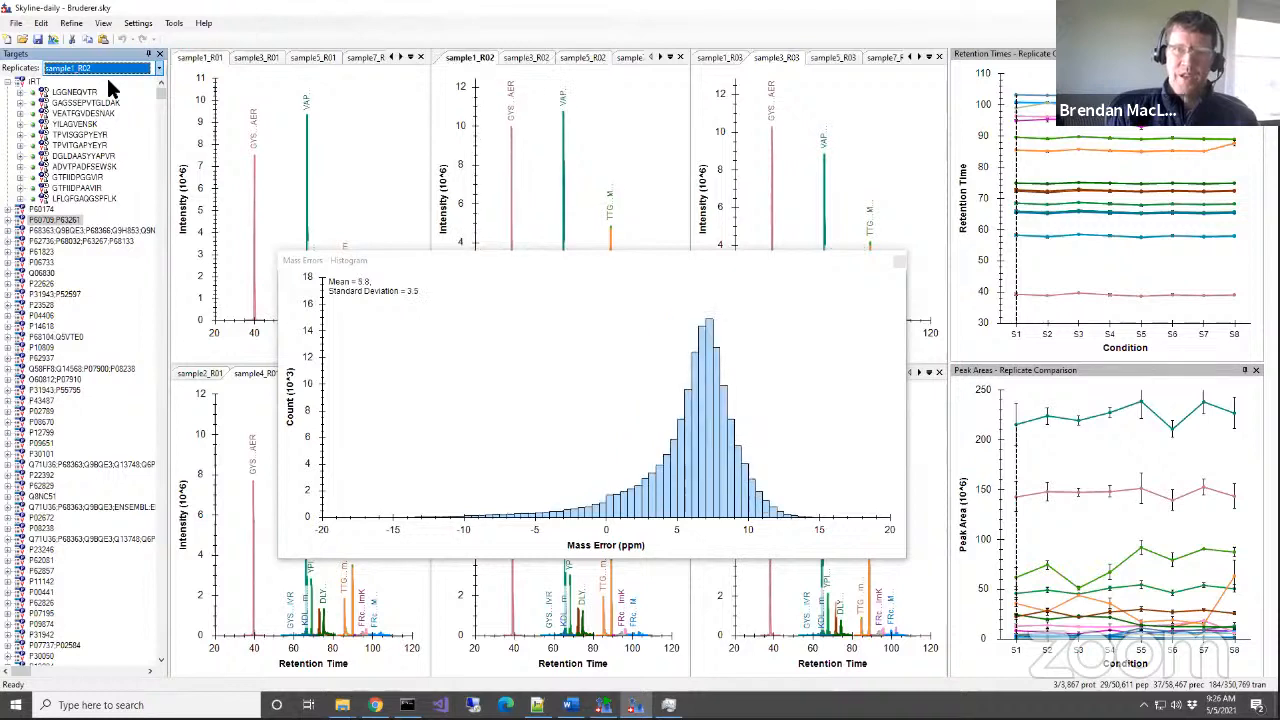
key("Down")
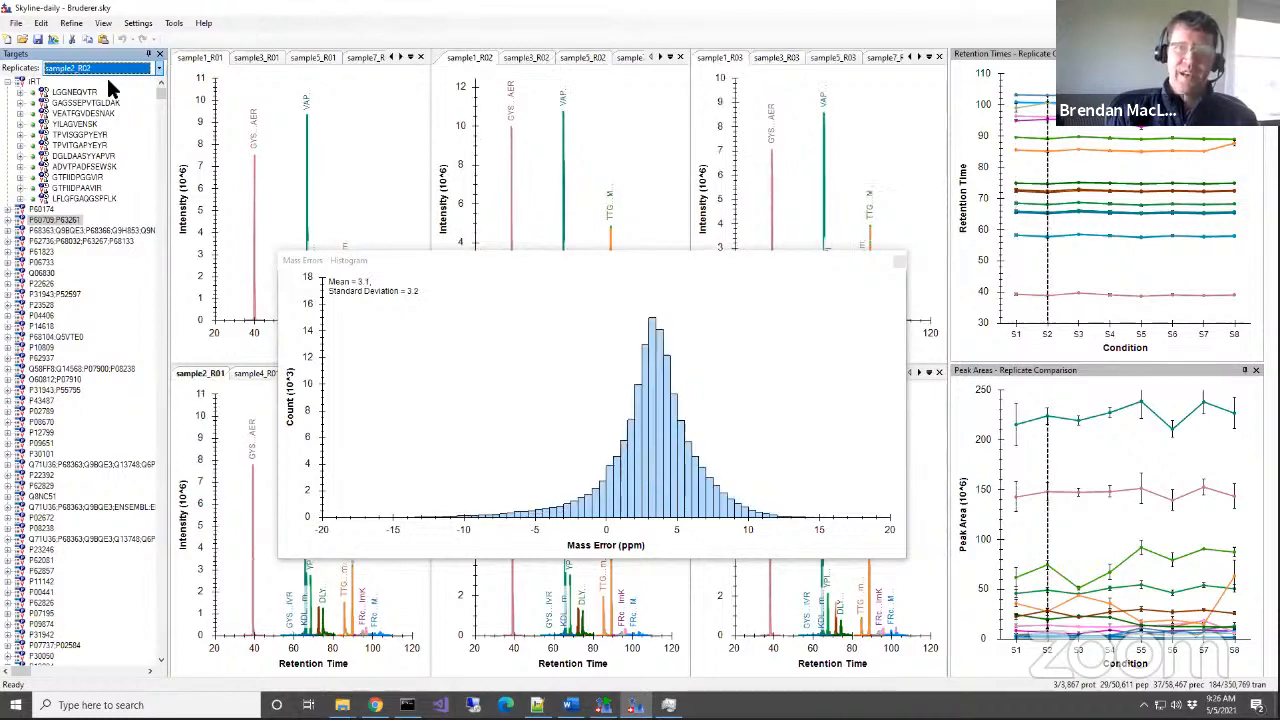
key("Down")
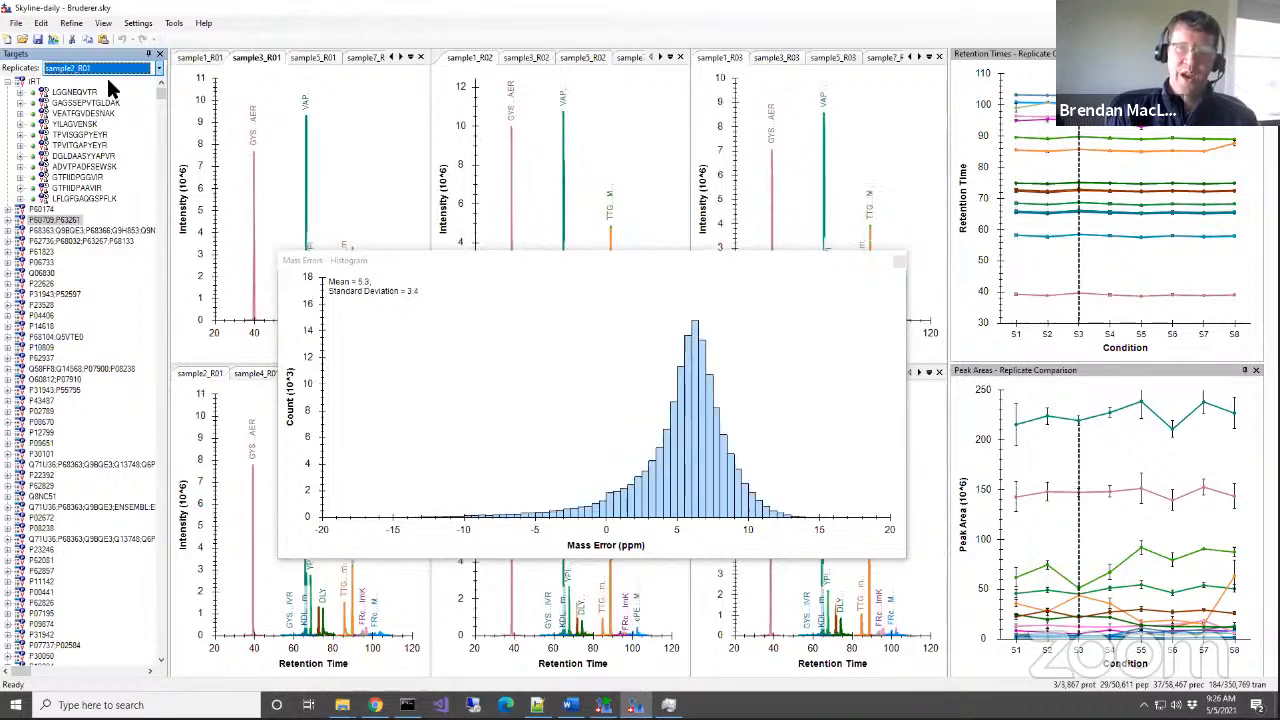
key("Down")
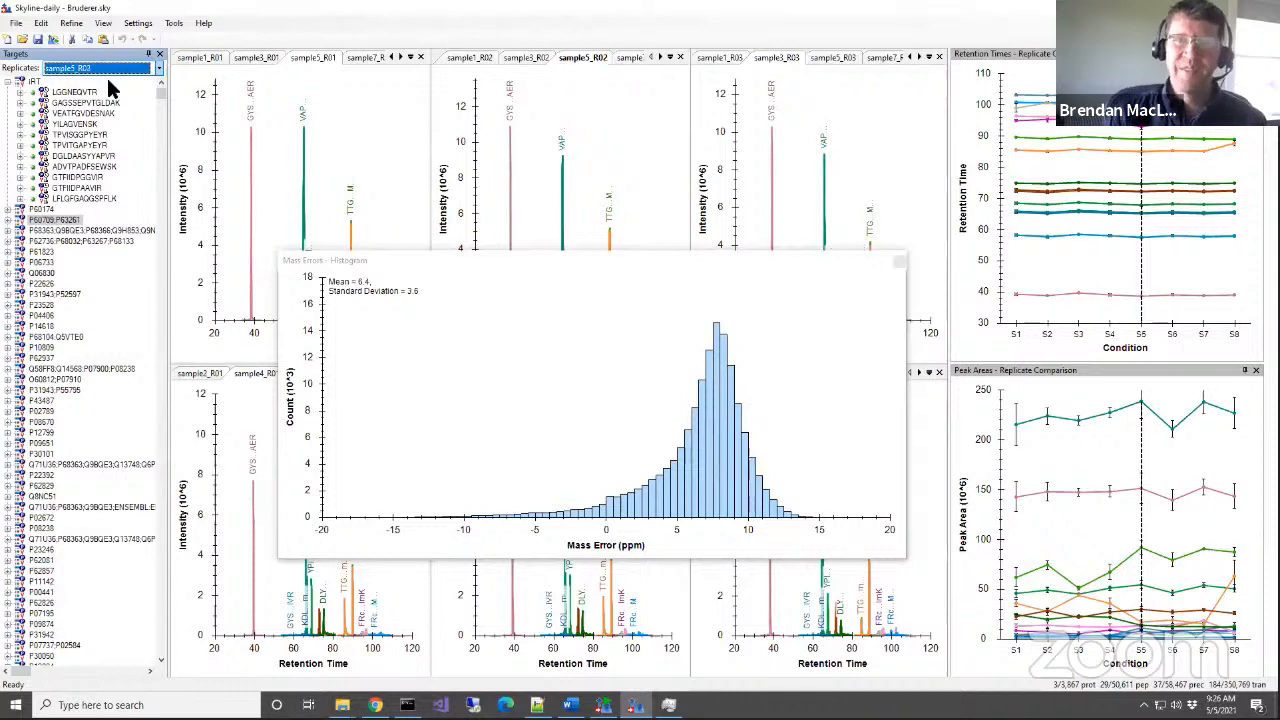
key("Down")
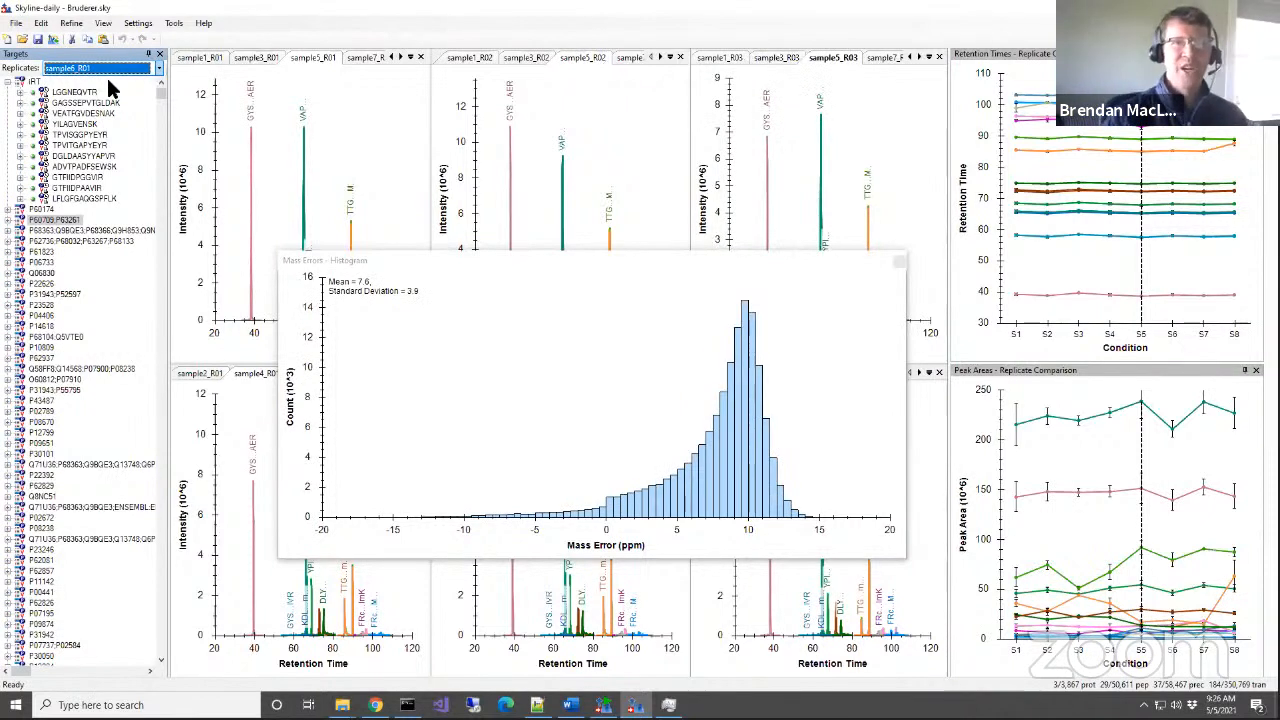
Step the active replicate through sample6, sample7 and sample8 runs, ending on sample8_R02, and compare their mass error histograms.
key("Down")
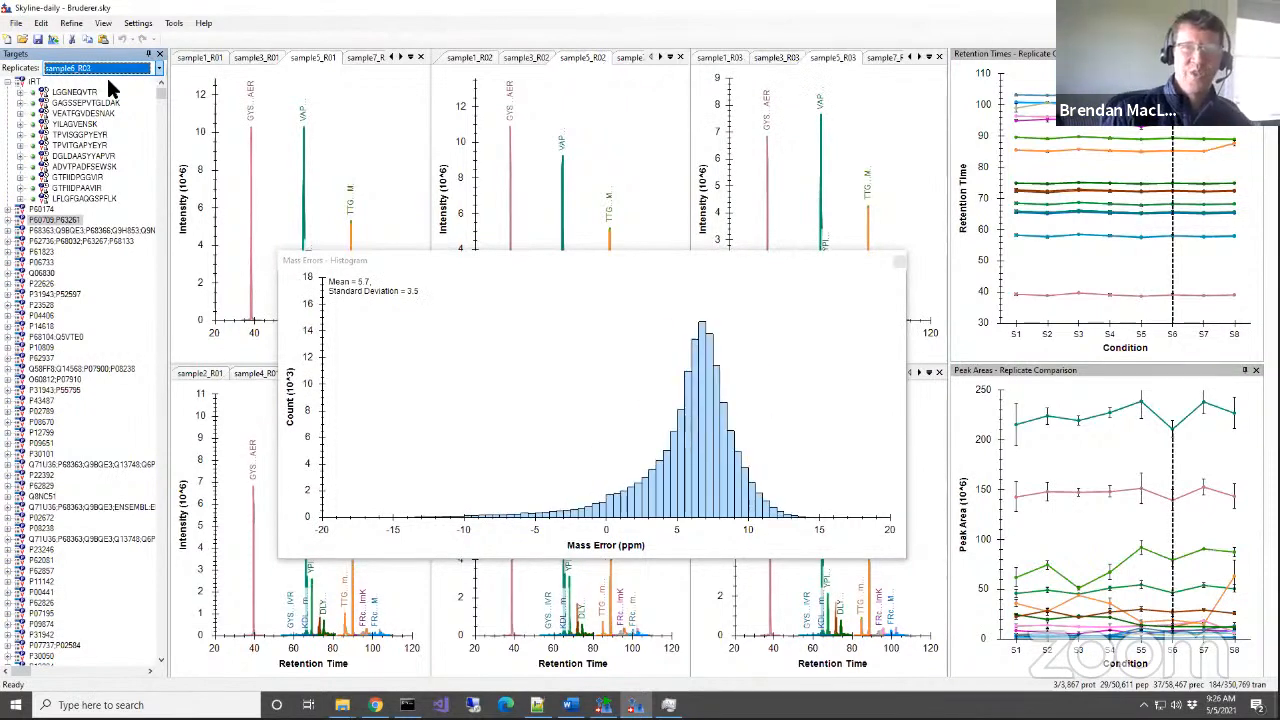
key("Down")
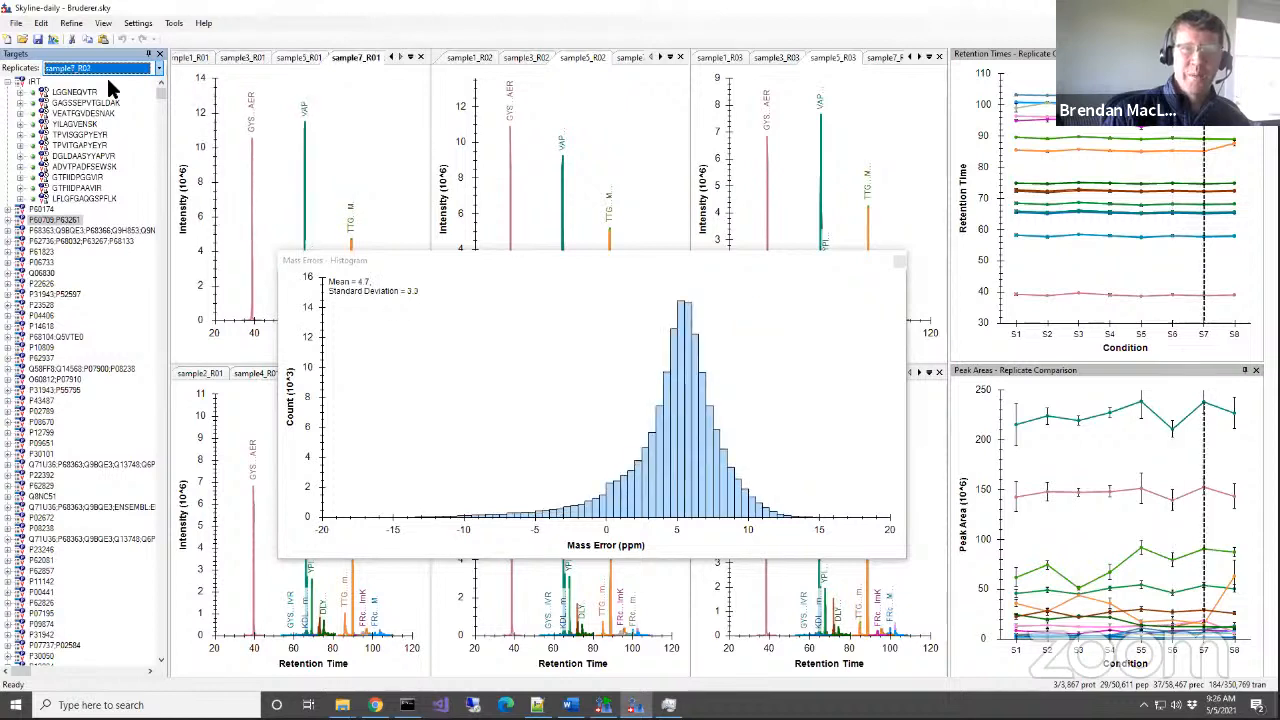
key("Down")
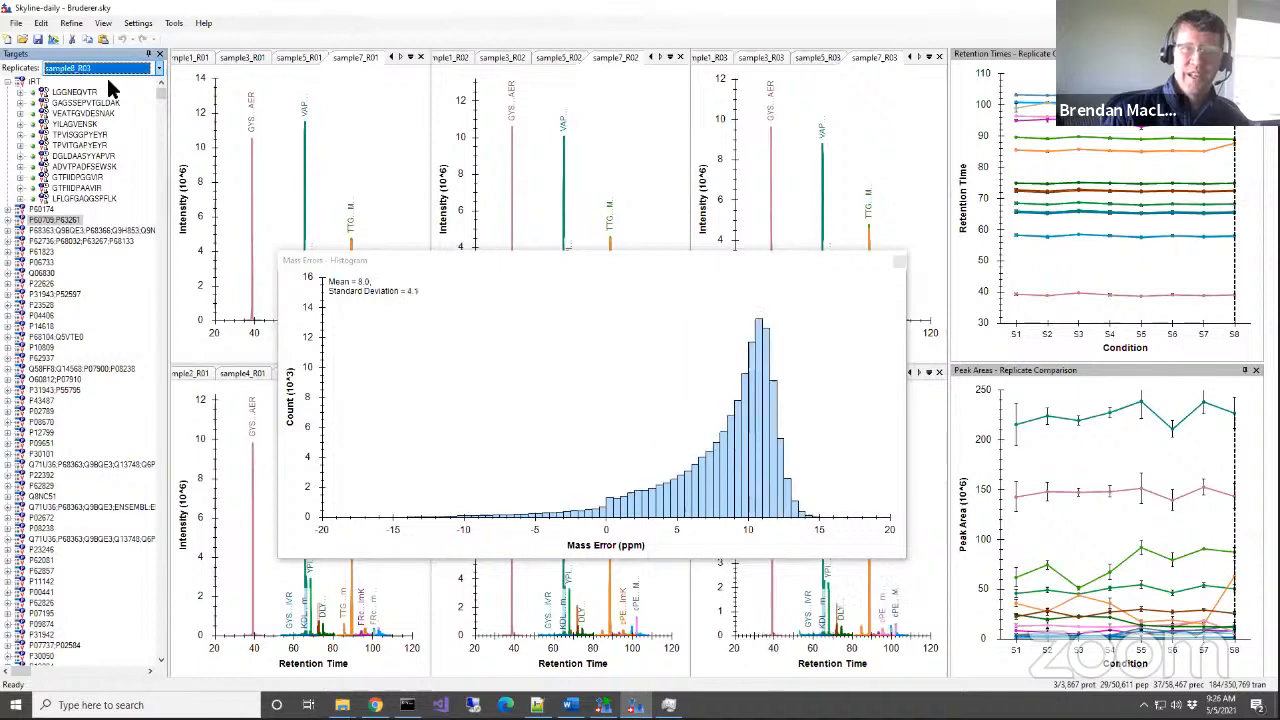
key("Up")
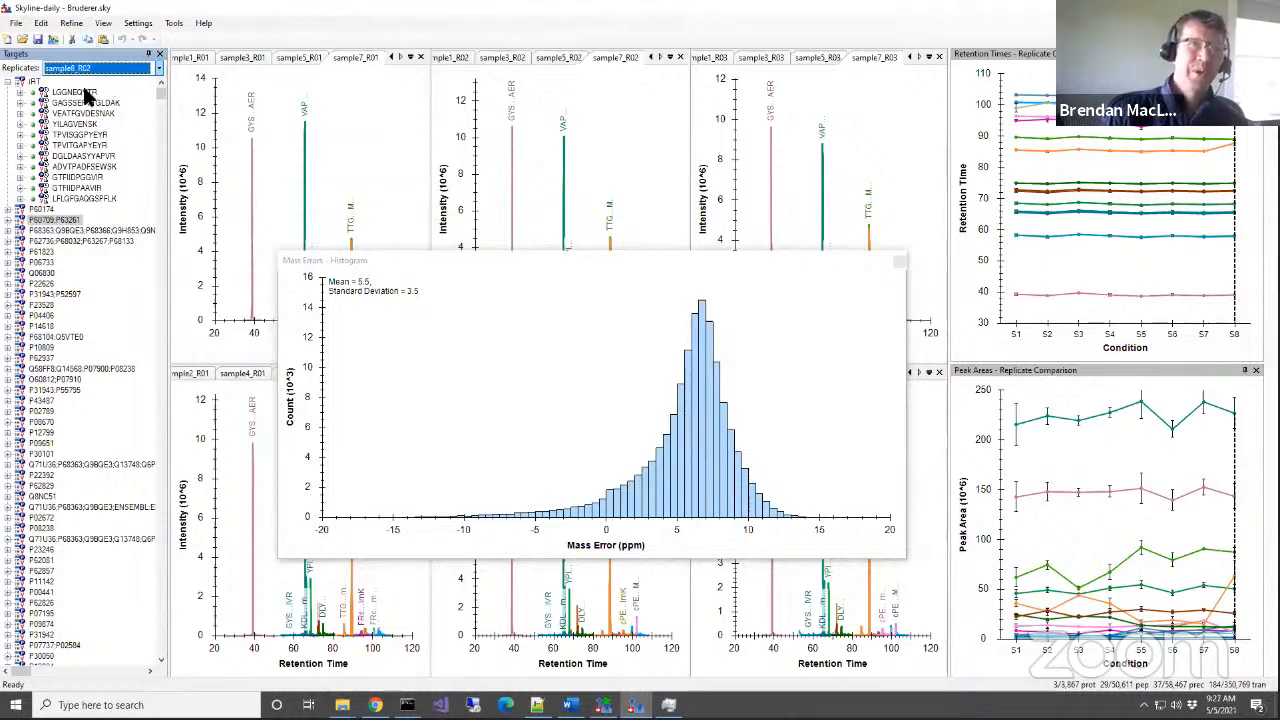
Show the mass error replicate comparison graph for the iRT peptide LGGNEQVTR.
left_click(102, 23)
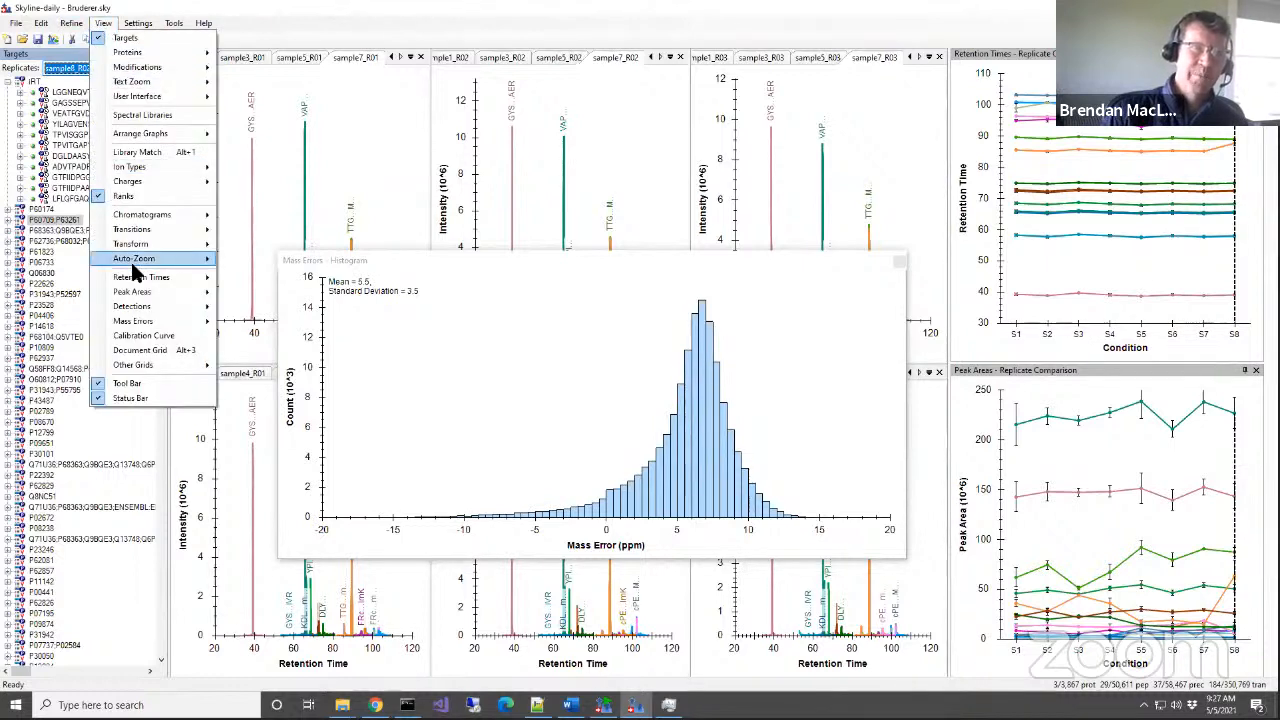
mouse_move(143, 325)
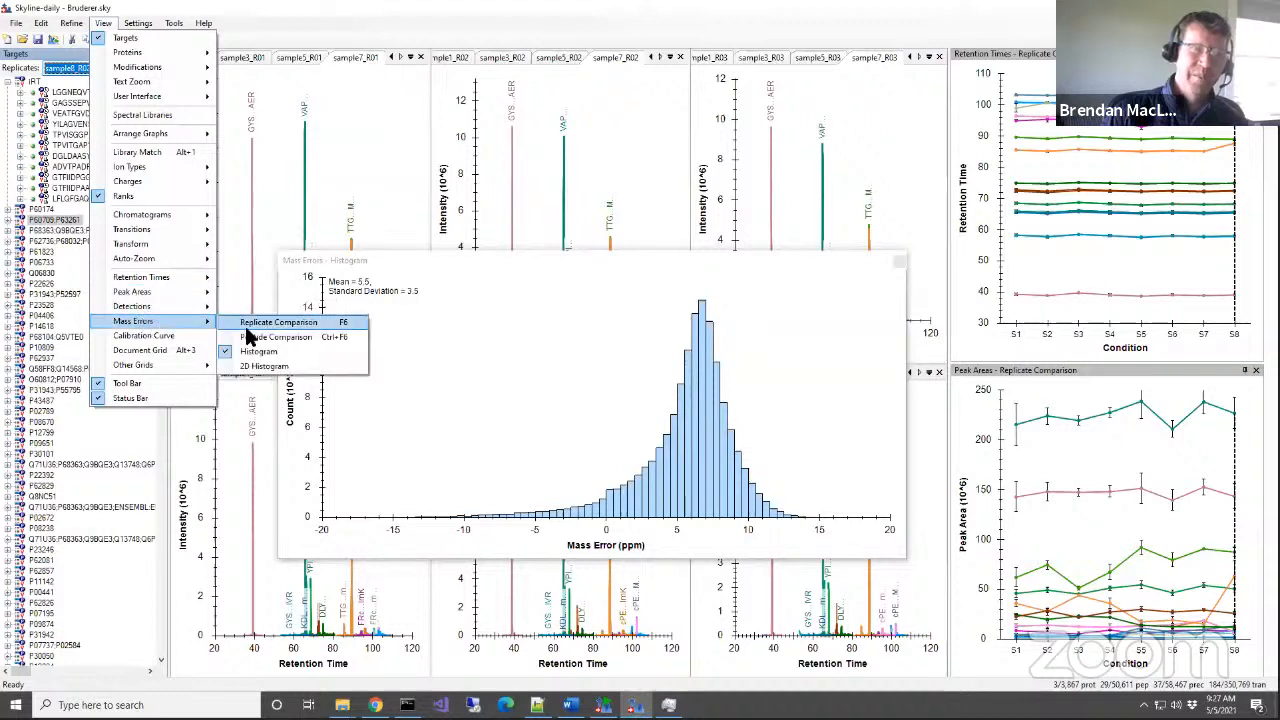
left_click(298, 326)
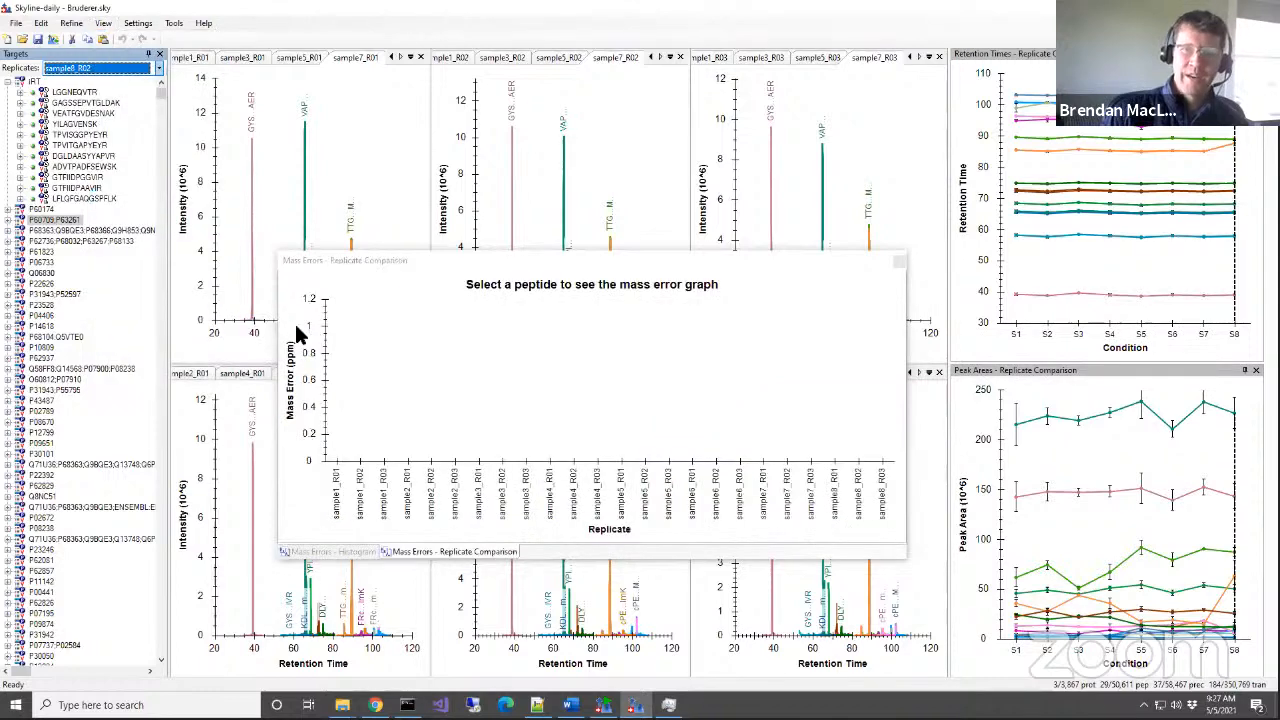
left_click(64, 93)
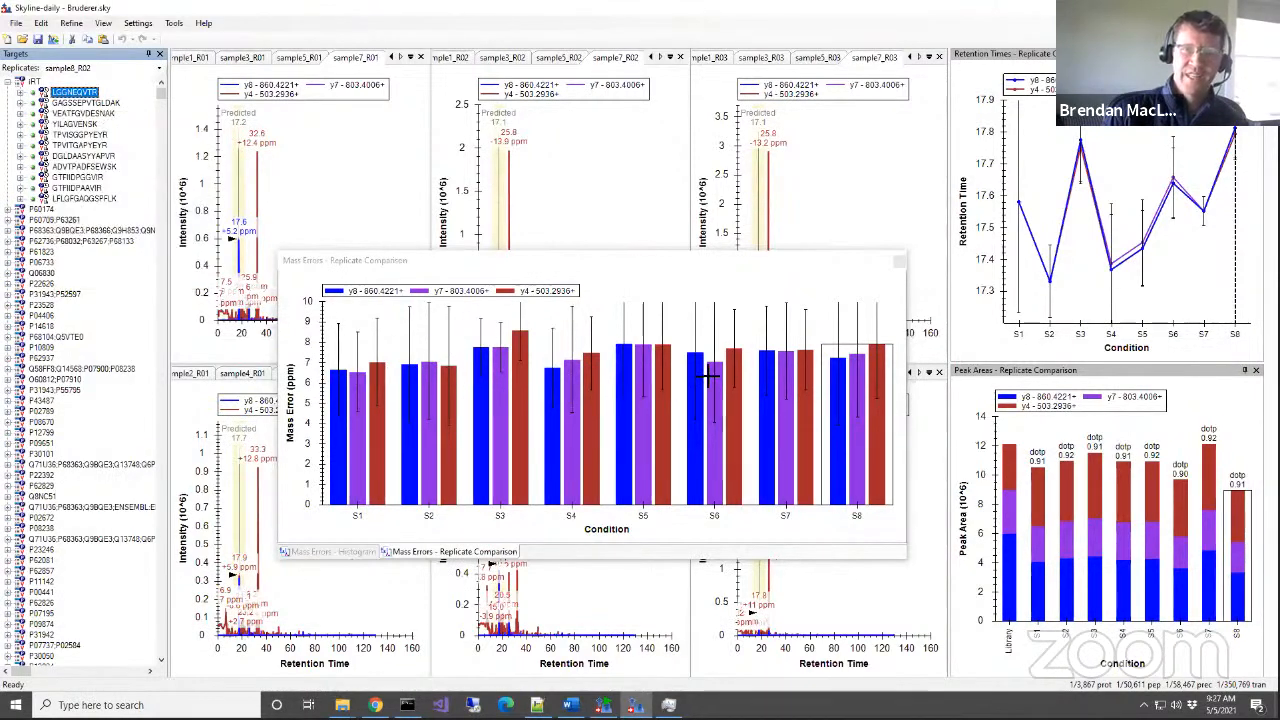
Group the mass error graph by replicate and view it for the peptides GAGSSEPVTGLDAK and VEATFGVDESNAK.
mouse_move(66, 110)
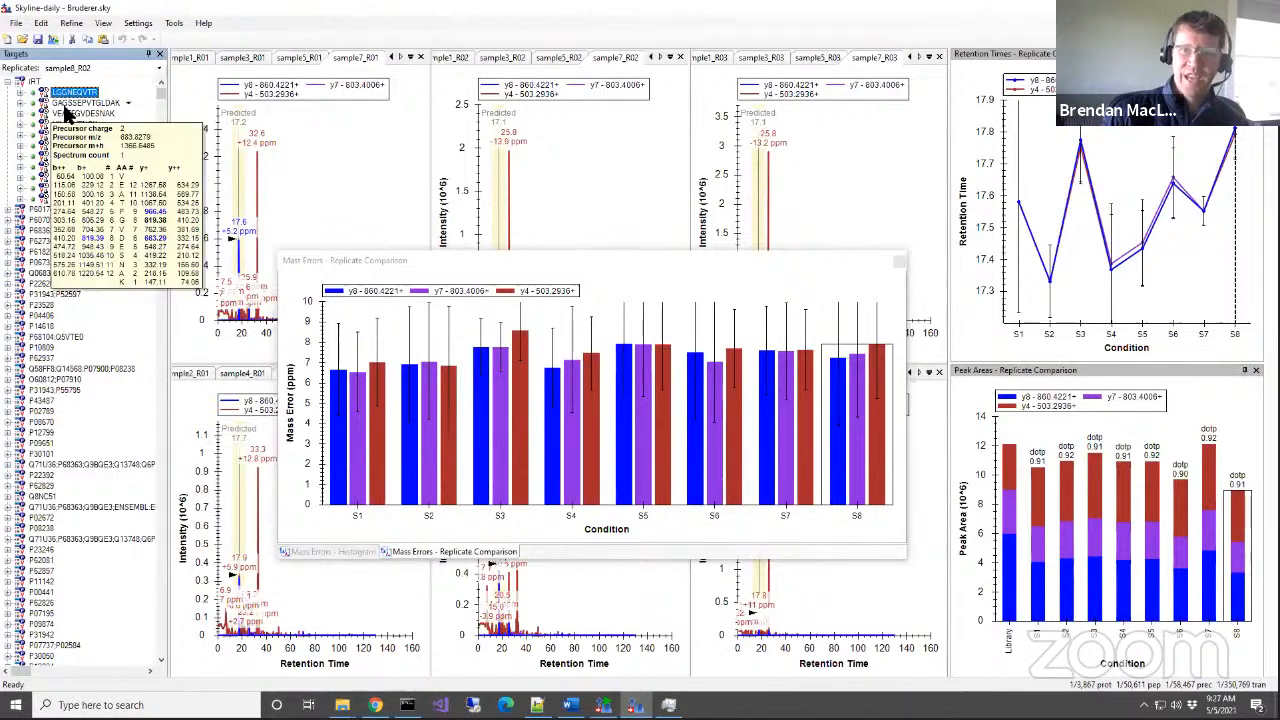
right_click(630, 288)
mouse_move(693, 316)
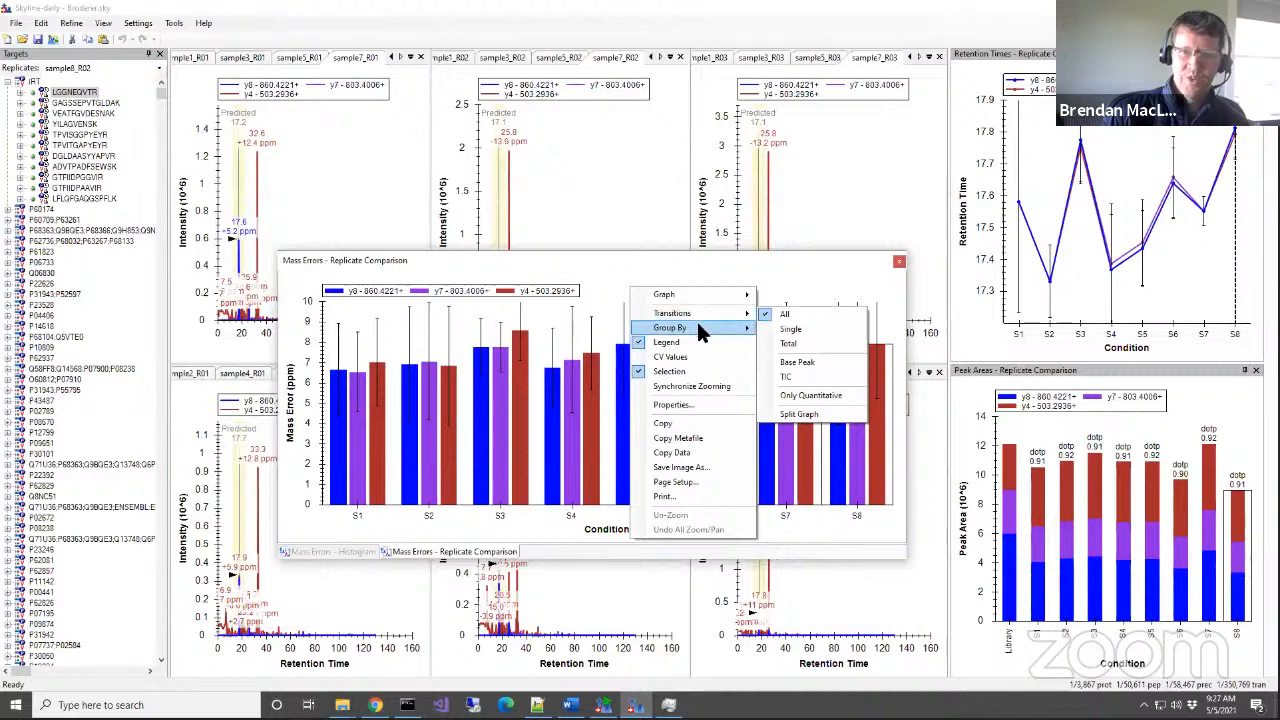
left_click(796, 329)
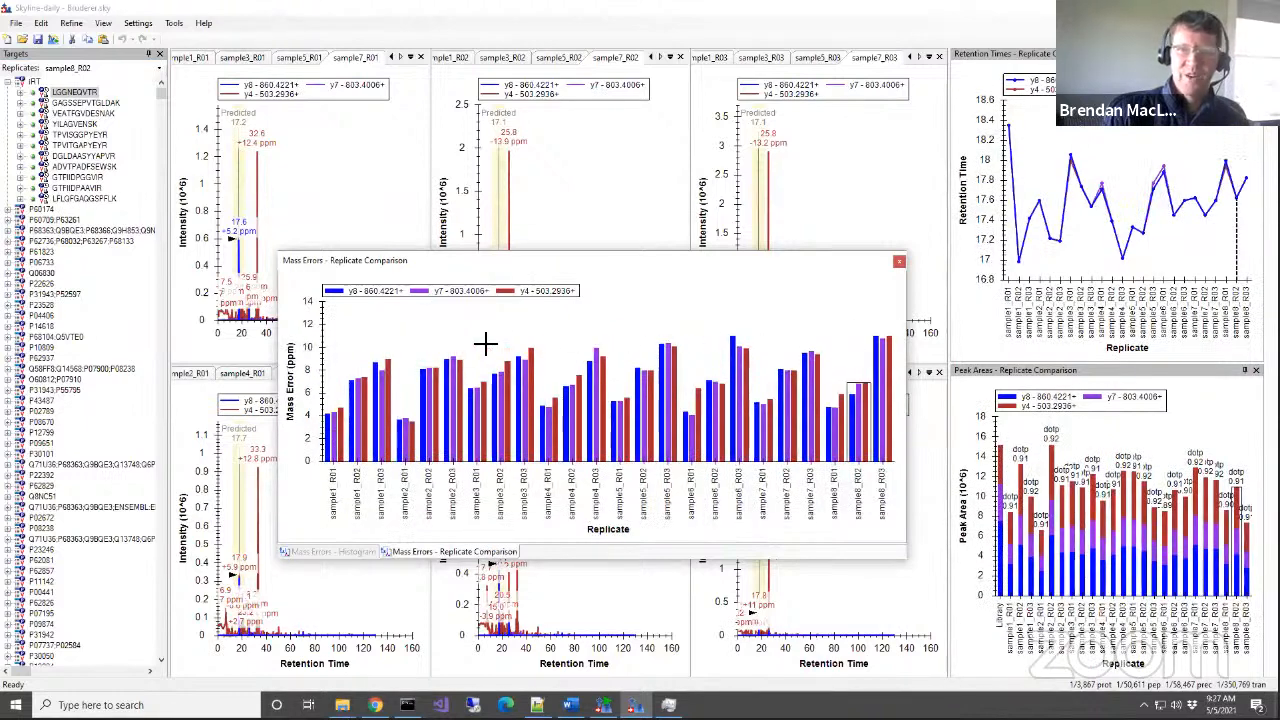
left_click(82, 104)
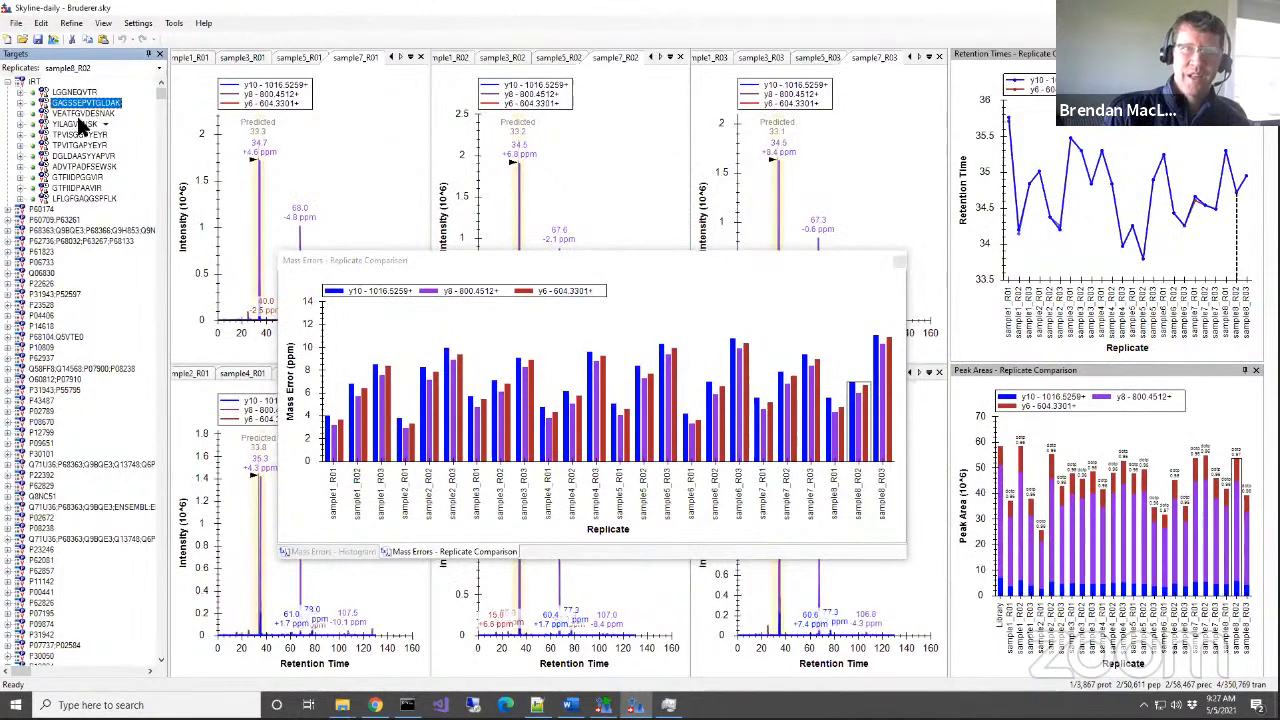
left_click(78, 114)
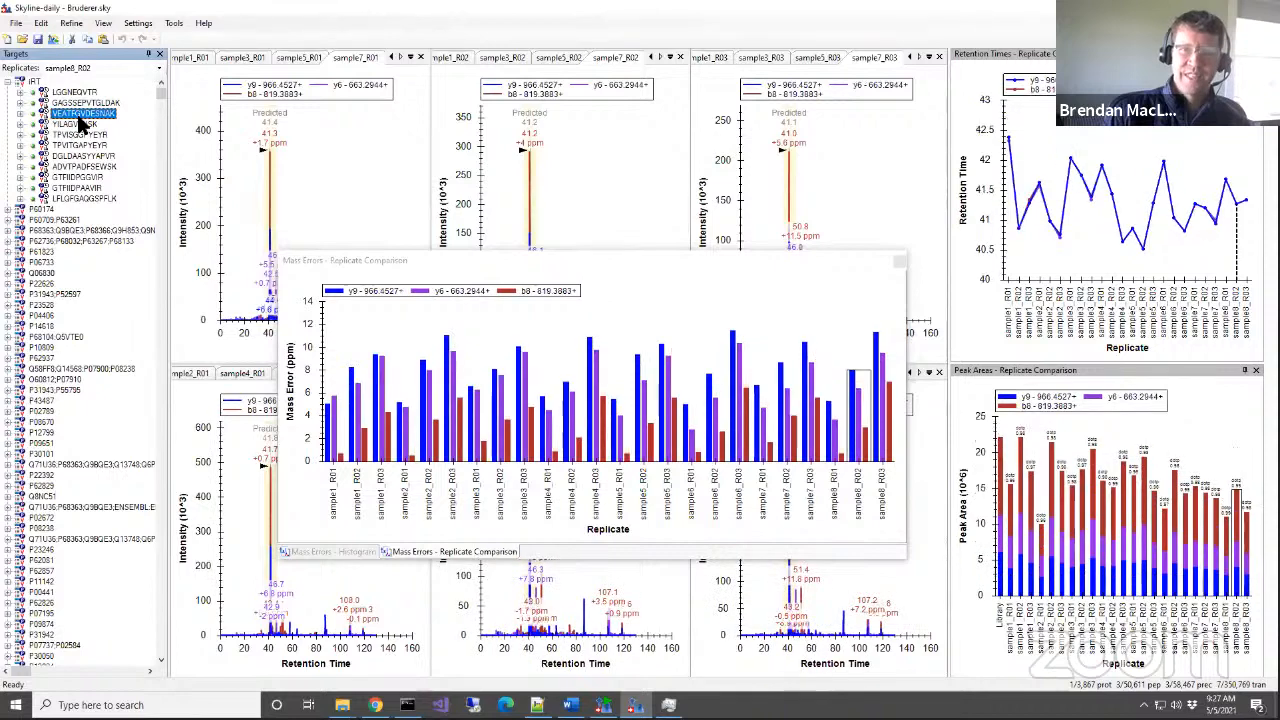
Order the replicates in the mass error comparison graph by Acquired Time.
right_click(376, 336)
mouse_move(441, 372)
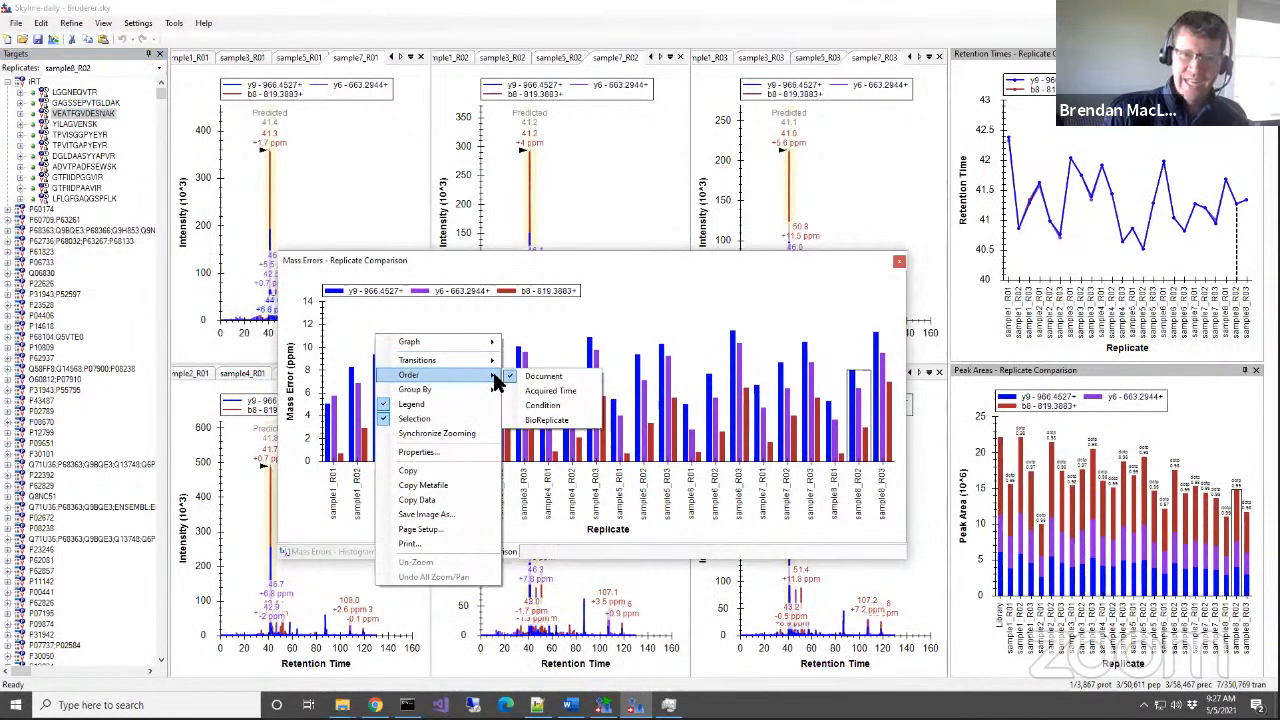
left_click(566, 392)
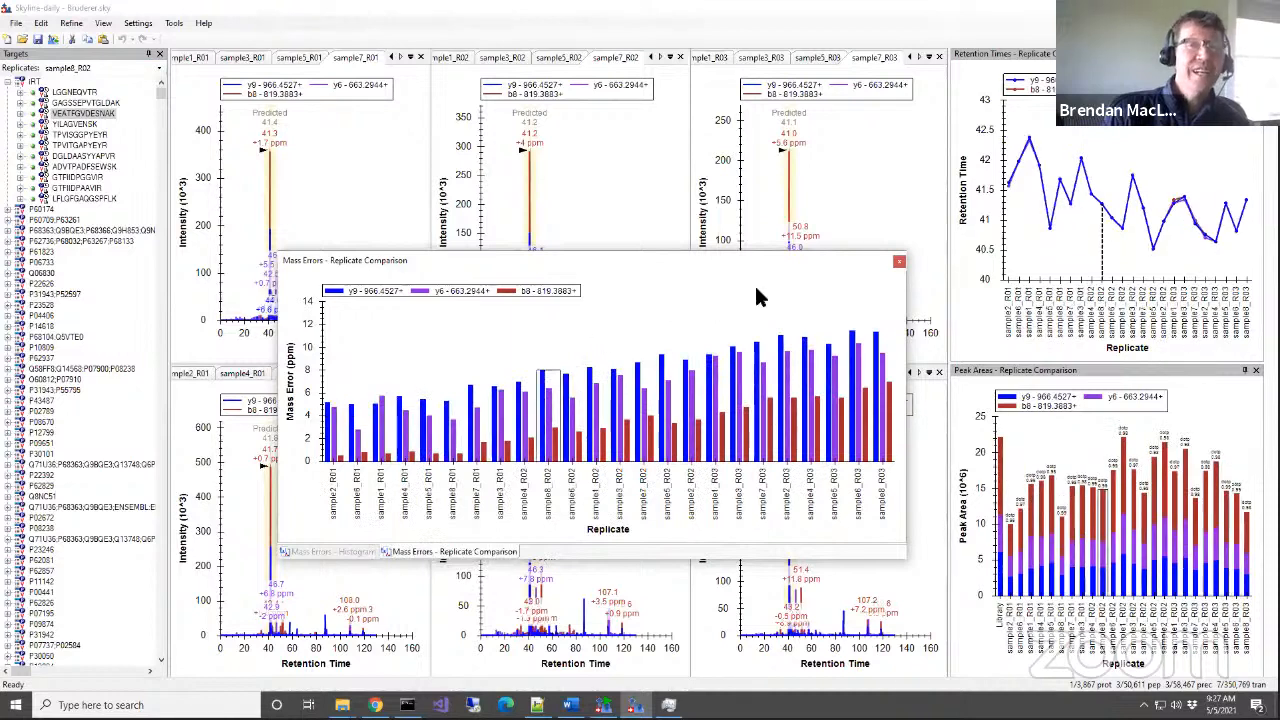
Step through the iRT peptides from YILAGVENSK to GTFIIDPGGVIR and examine the mass error trend across acquisition order.
left_click(63, 124)
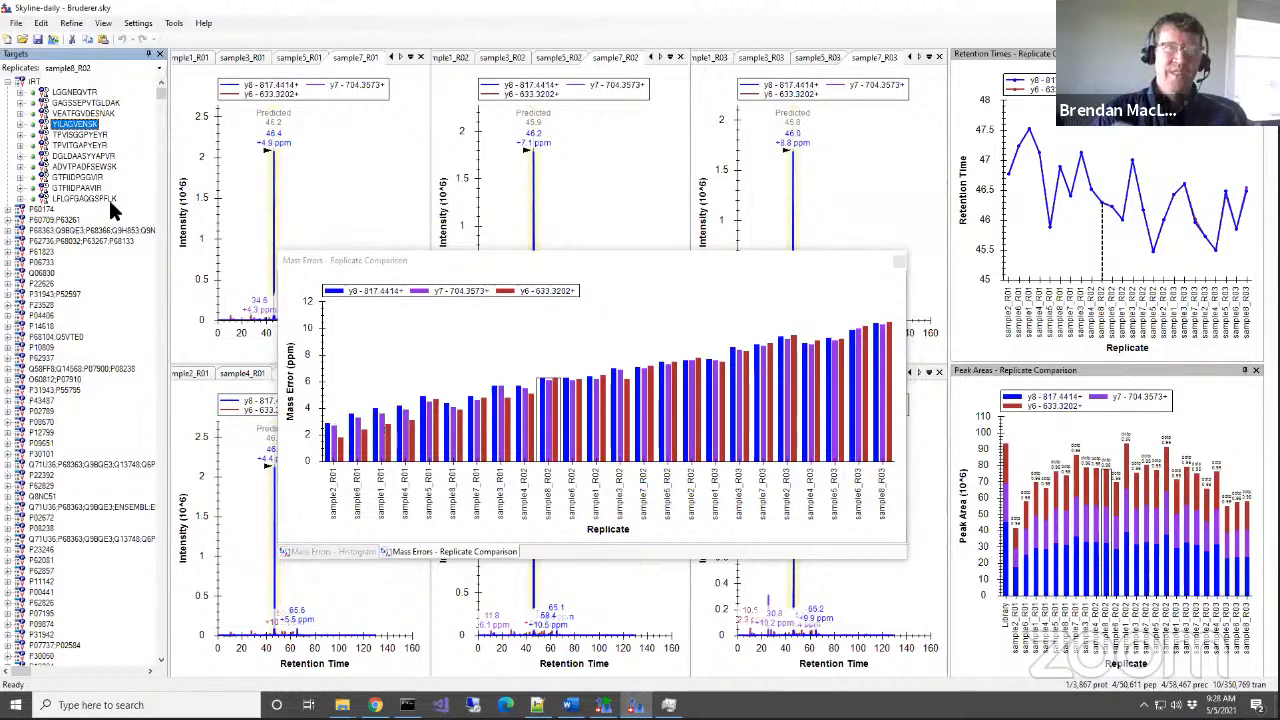
left_click(76, 137)
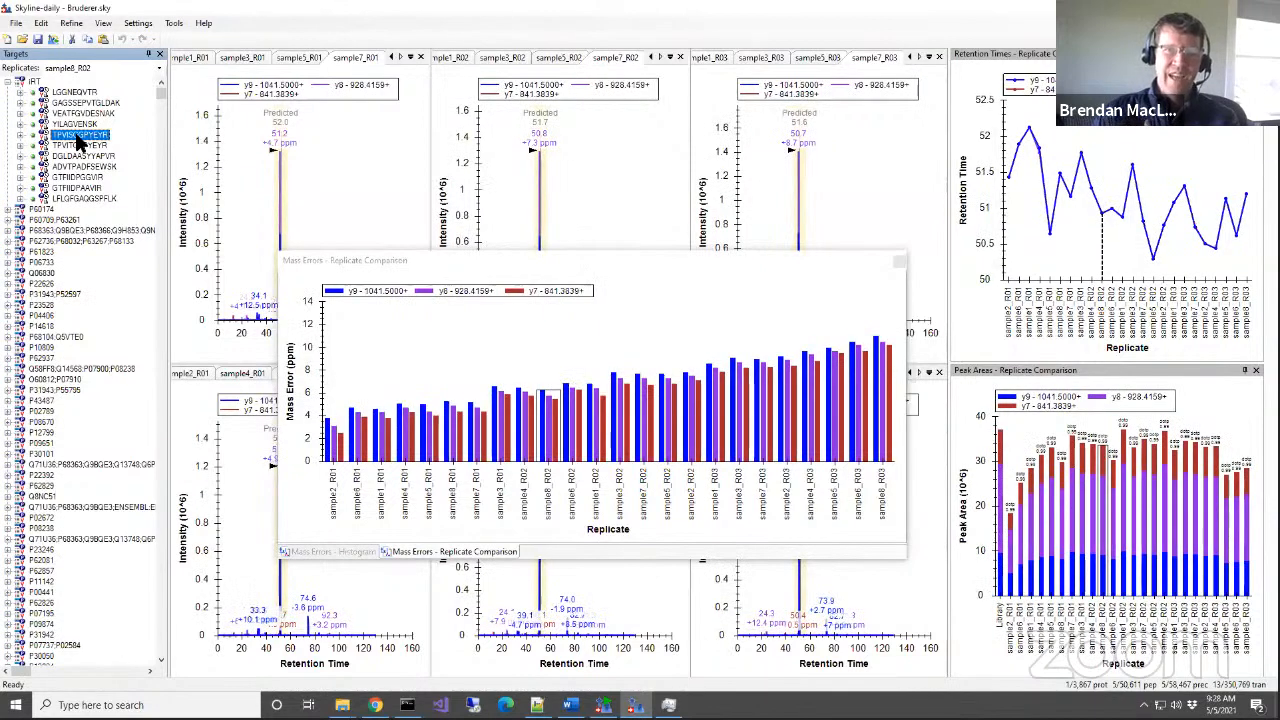
key("Down")
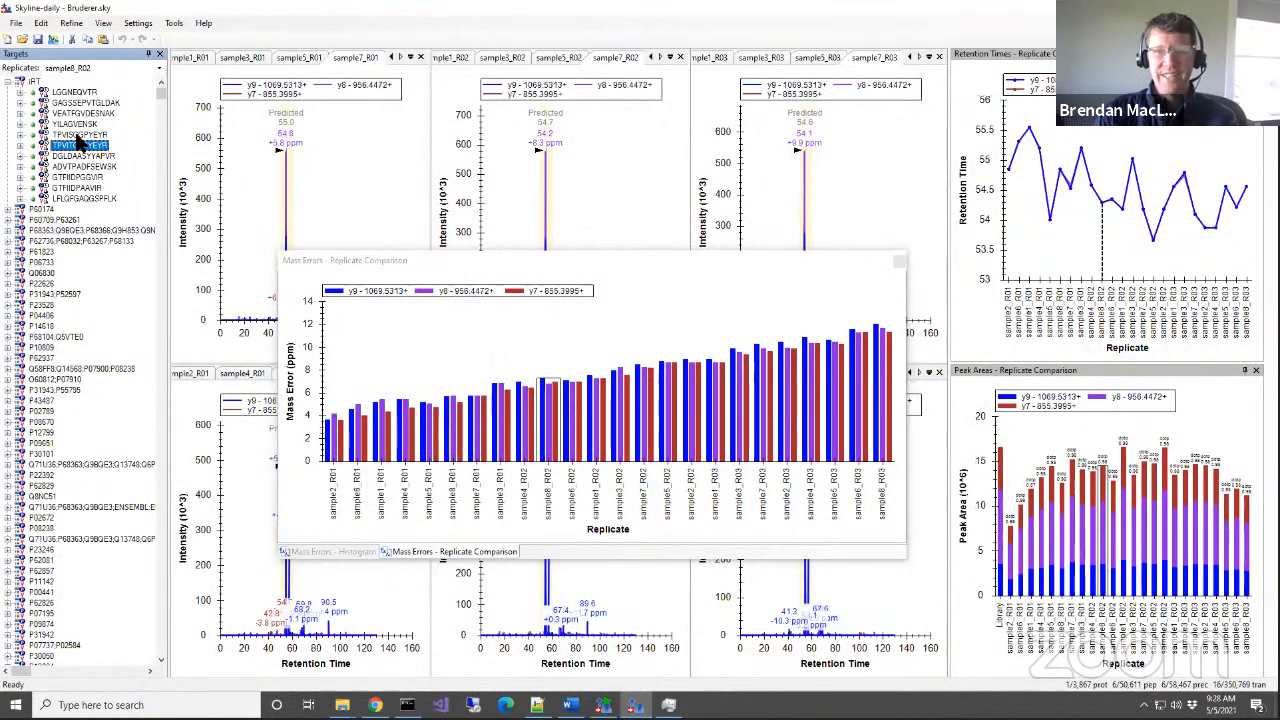
key("Down")
key("Down")
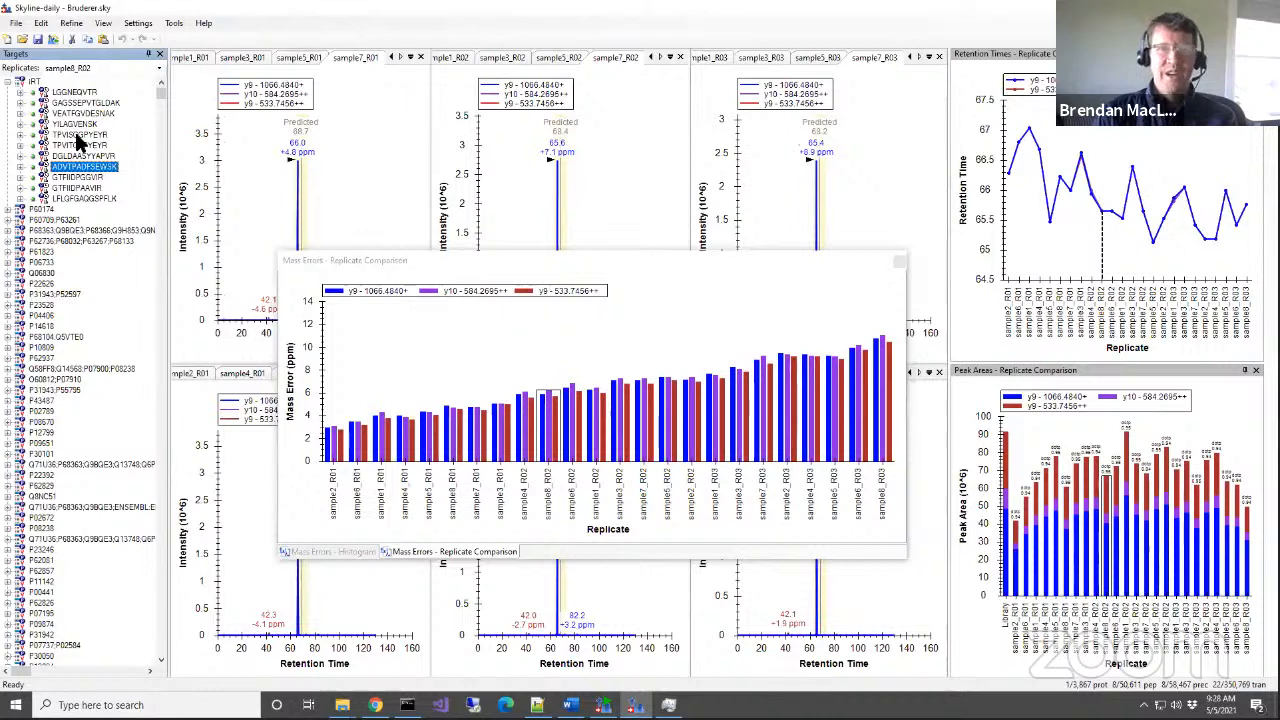
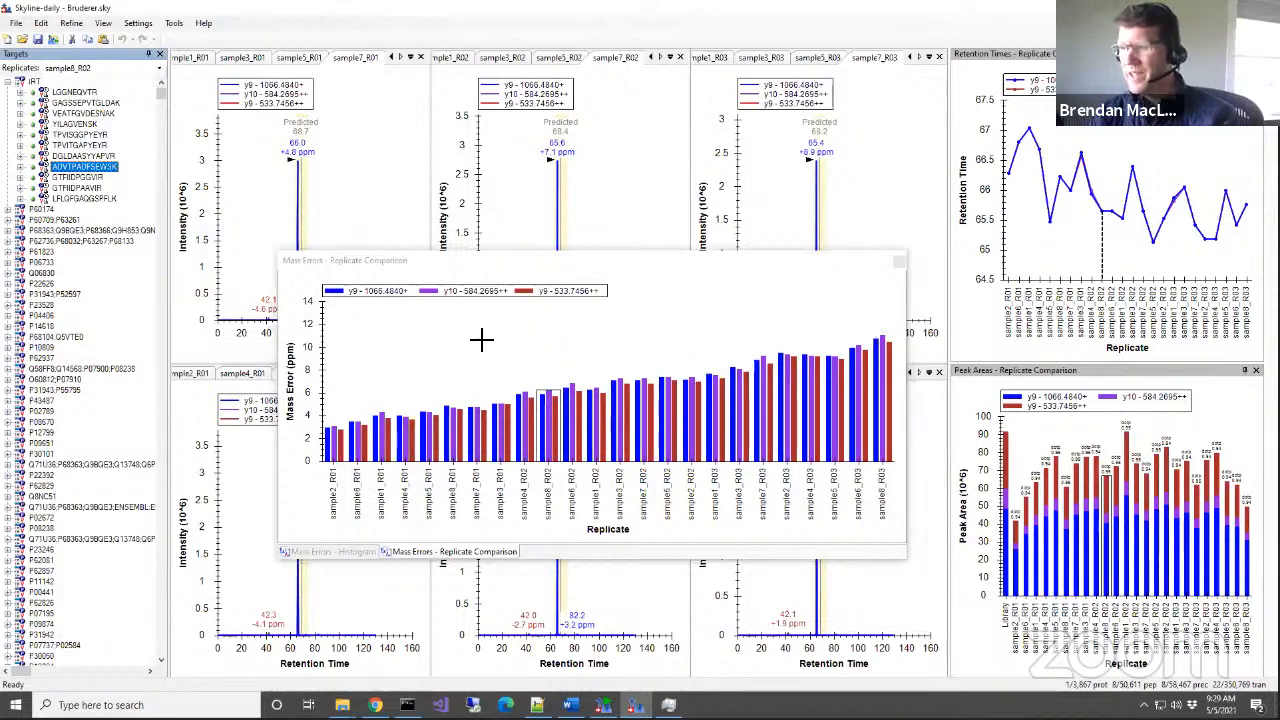
left_click(80, 177)
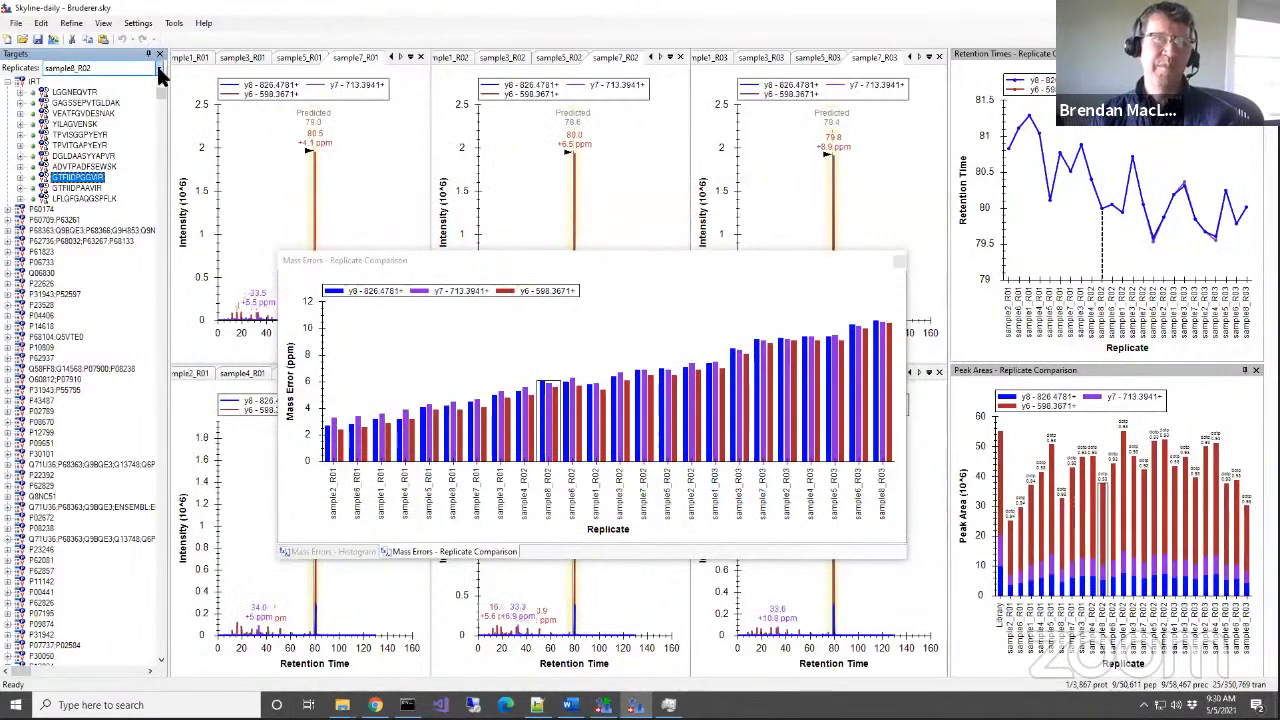
Close the floating Mass Errors window with its histogram and replicate comparison graphs.
left_click(106, 26)
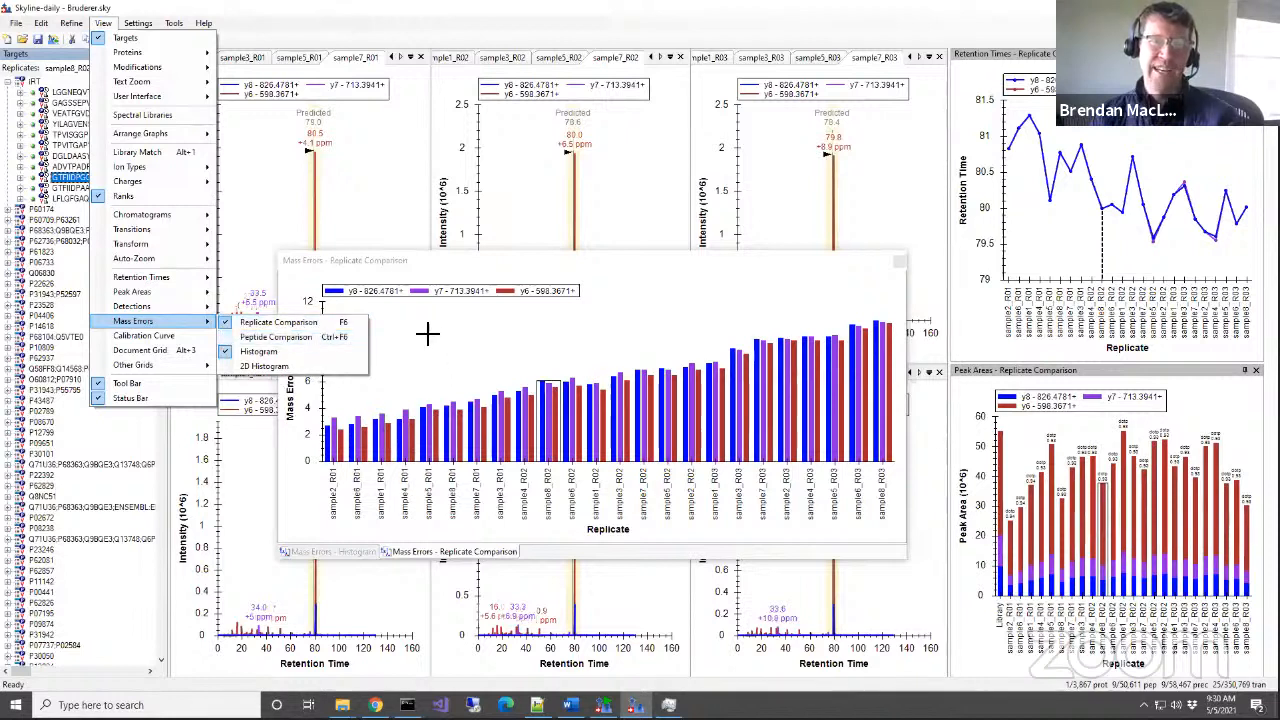
left_click(618, 258)
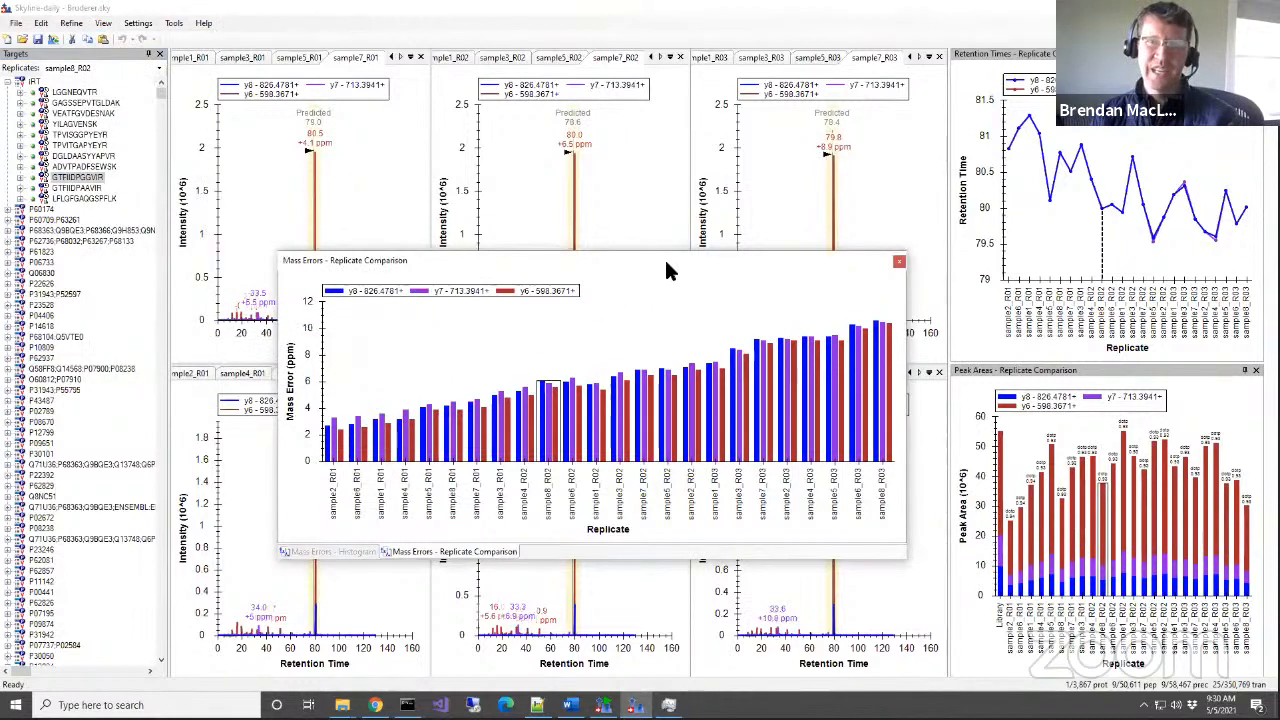
left_click(899, 265)
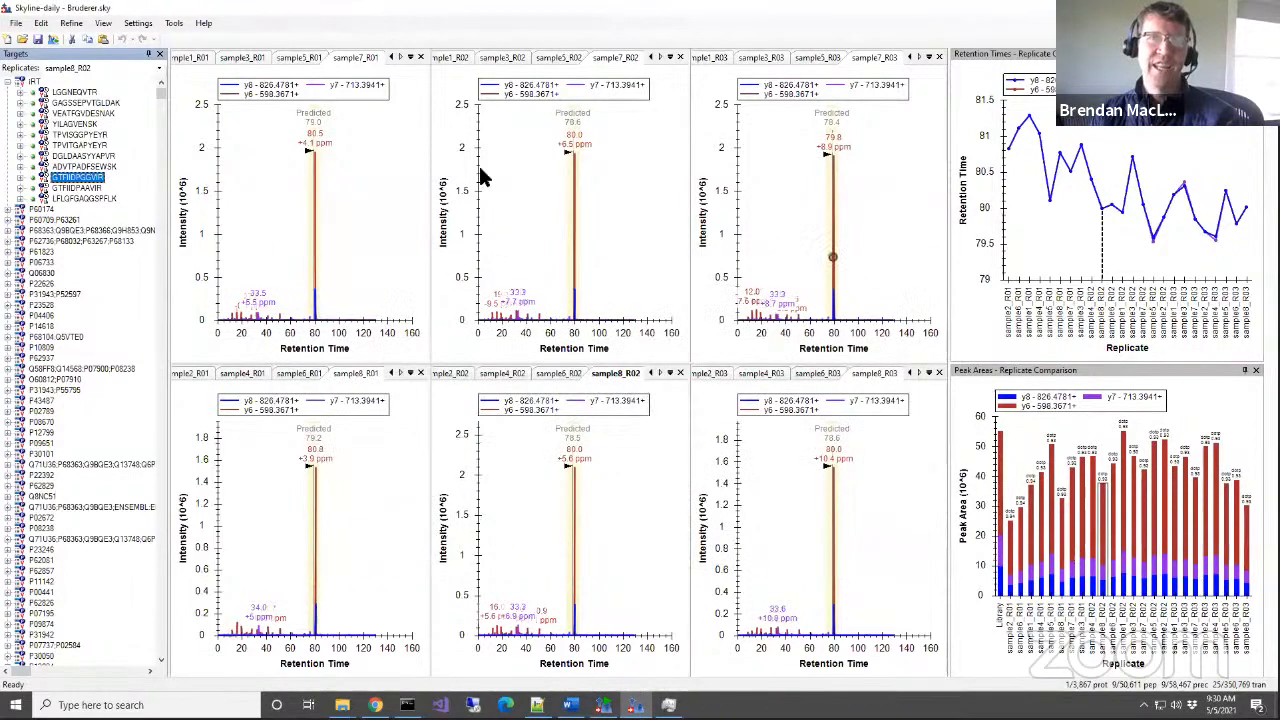
Bring the sample1_R01 chromatogram graph to the front as the active replicate.
left_click(103, 24)
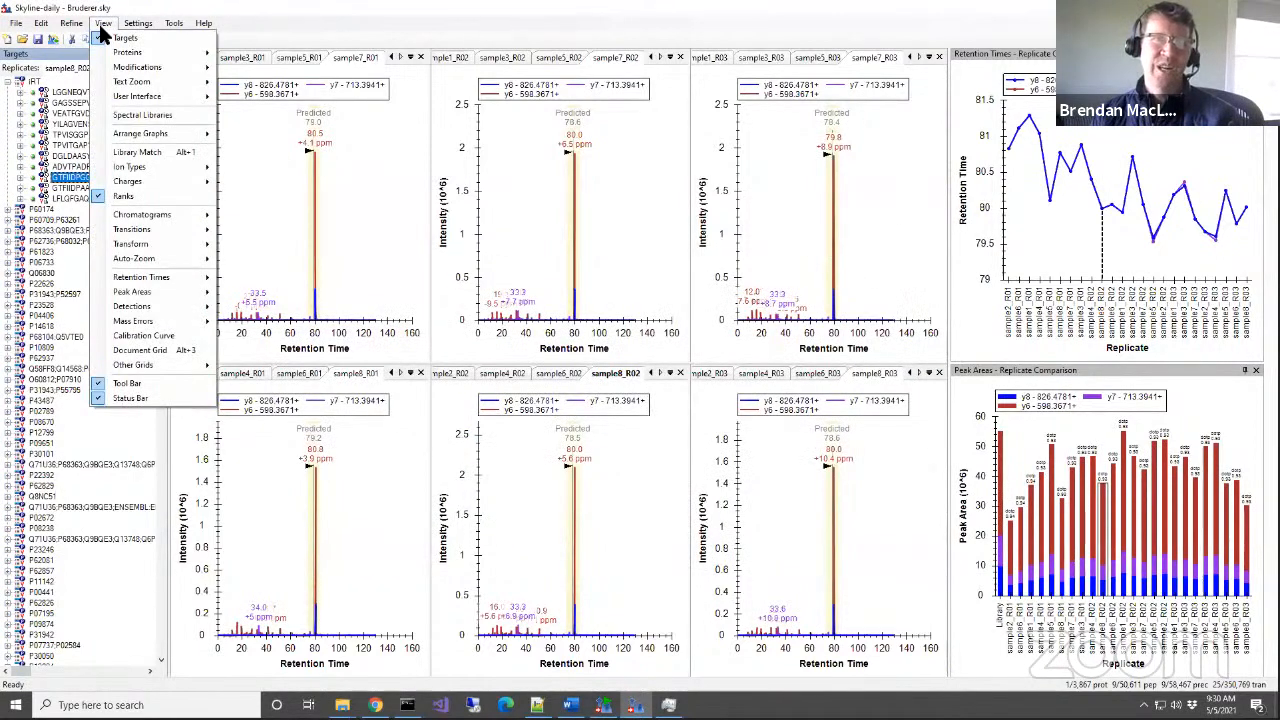
left_click(103, 26)
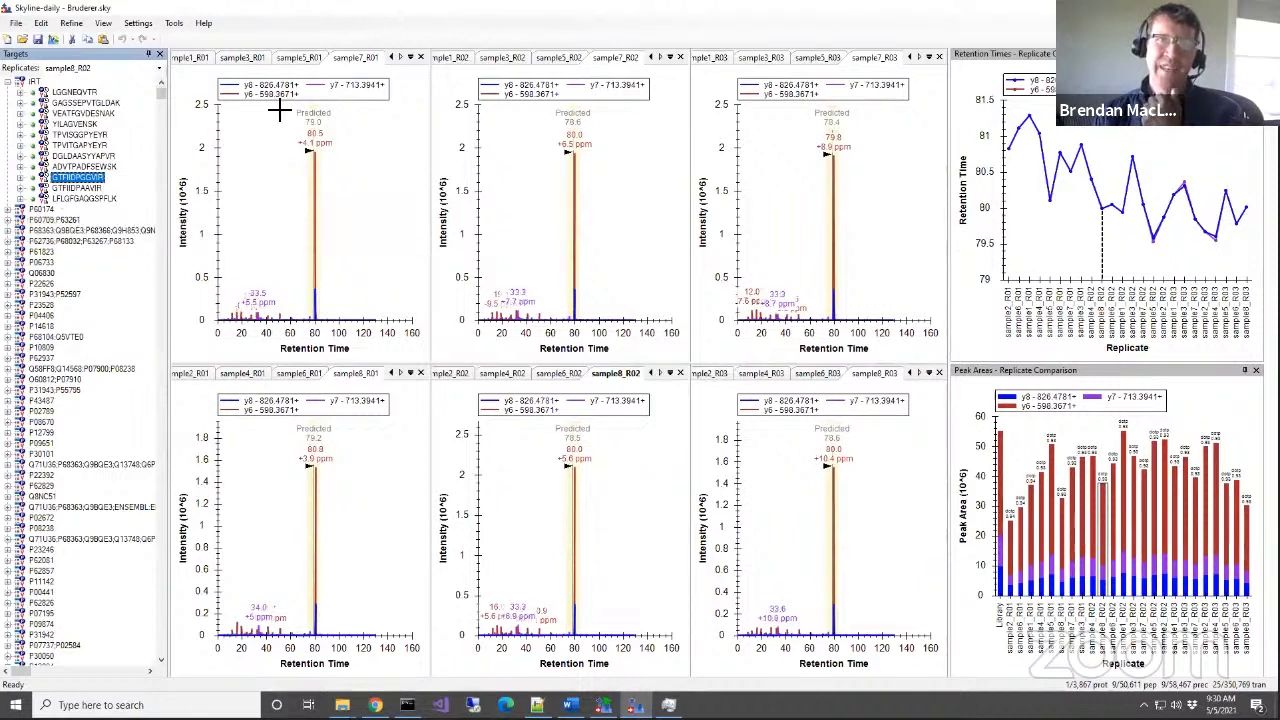
left_click(386, 57)
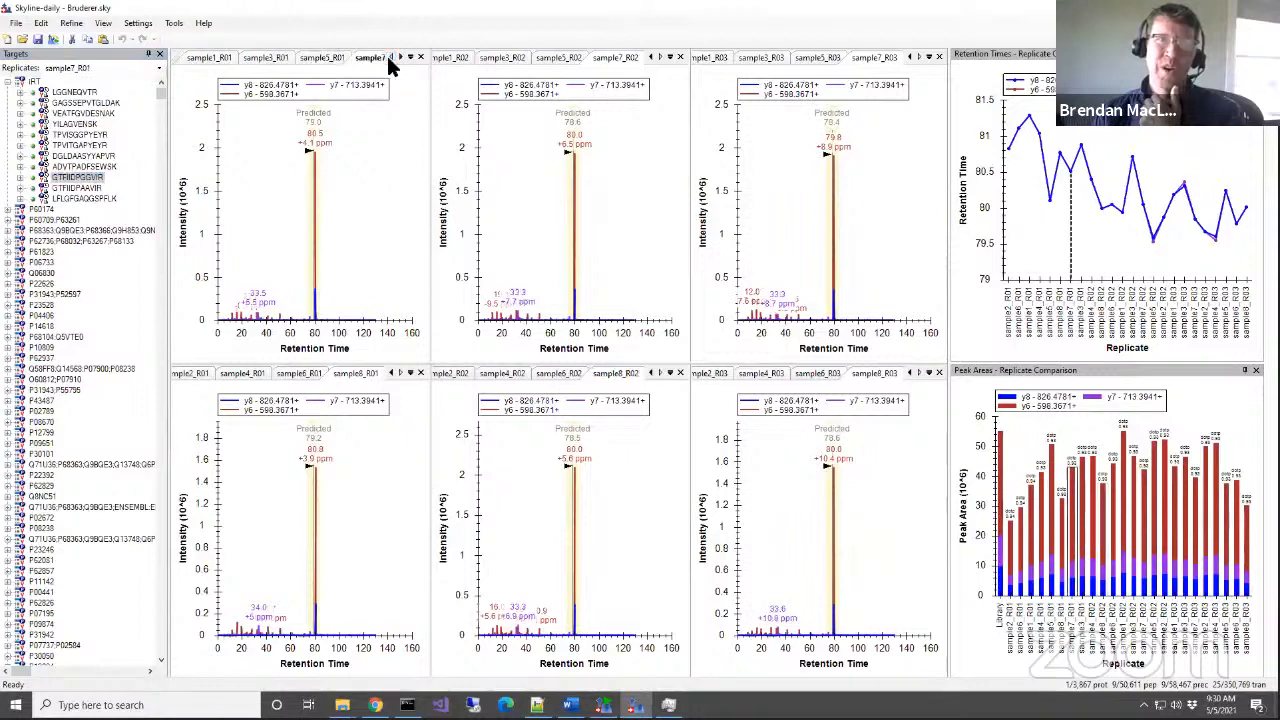
left_click(220, 57)
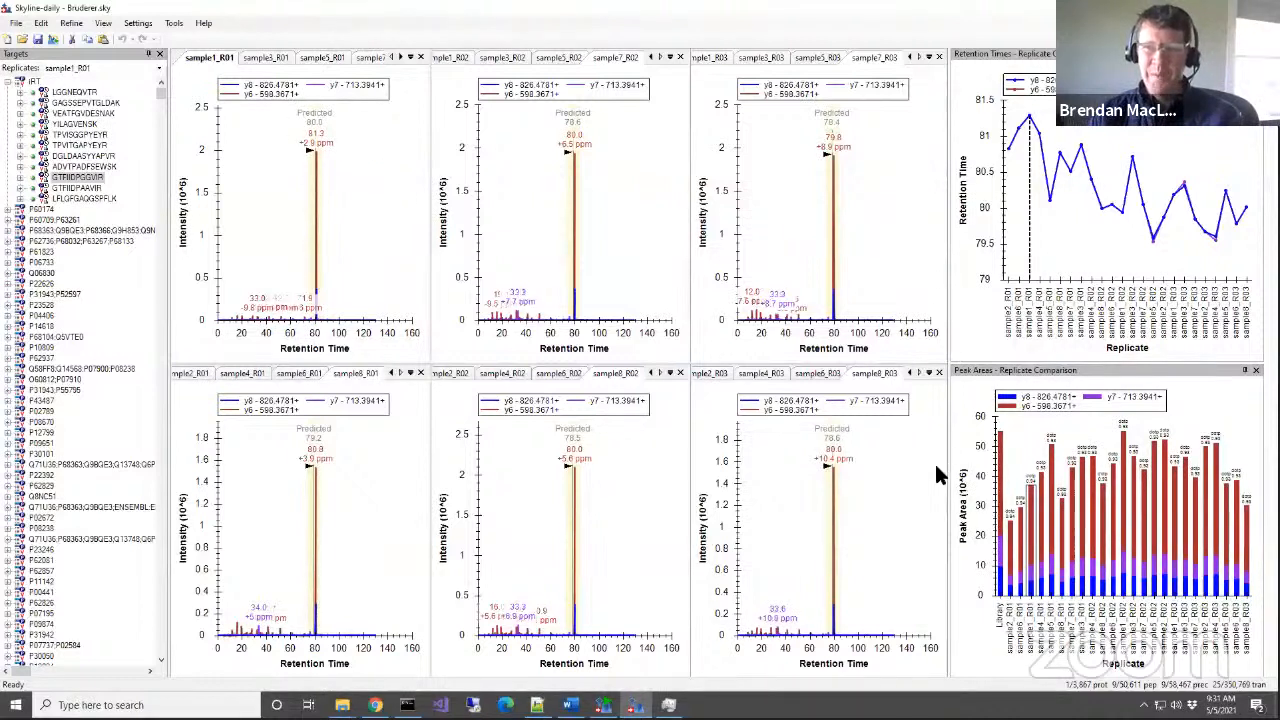
Show the Detections replicate comparison graph and enlarge its window vertically to reveal every replicate label.
left_click(104, 24)
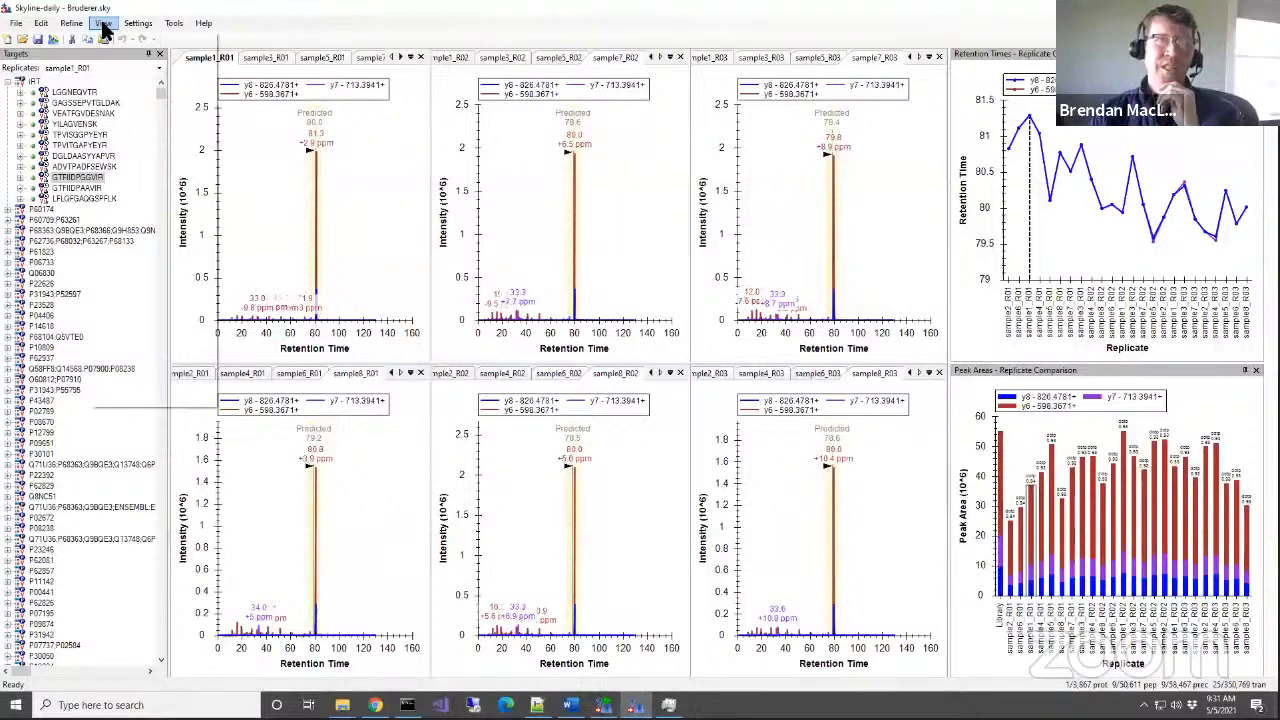
mouse_move(143, 310)
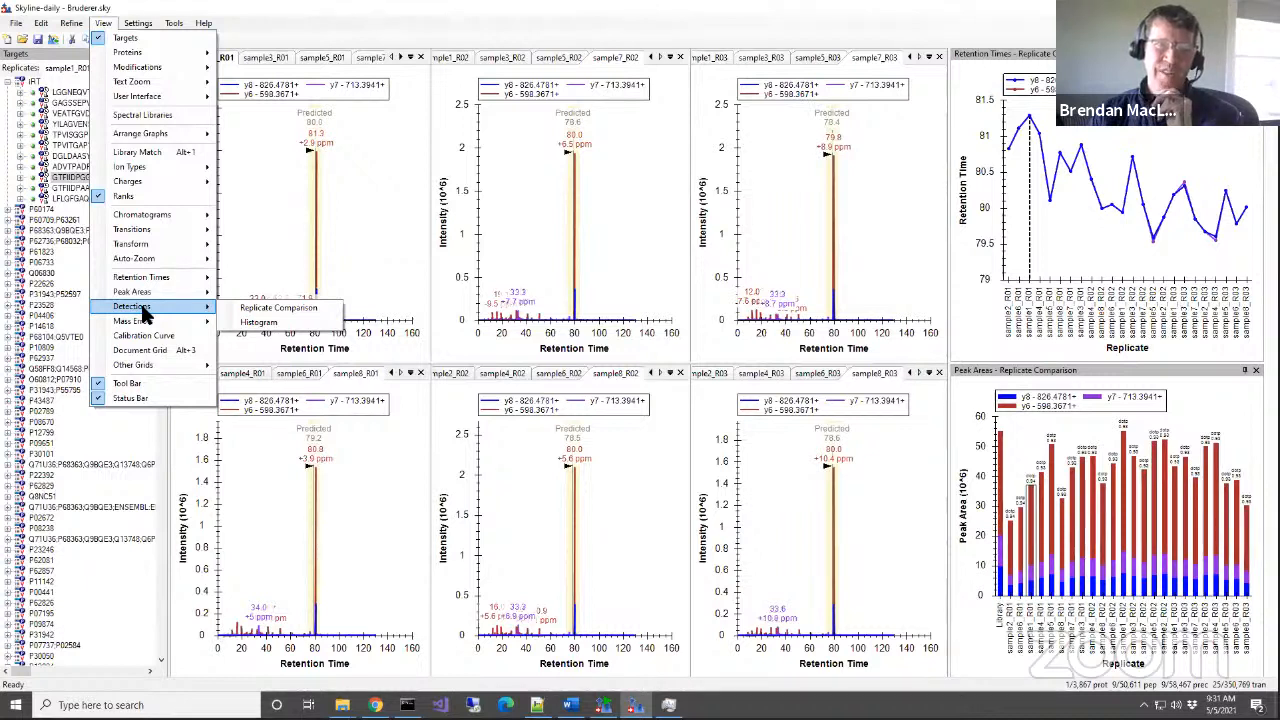
left_click(279, 308)
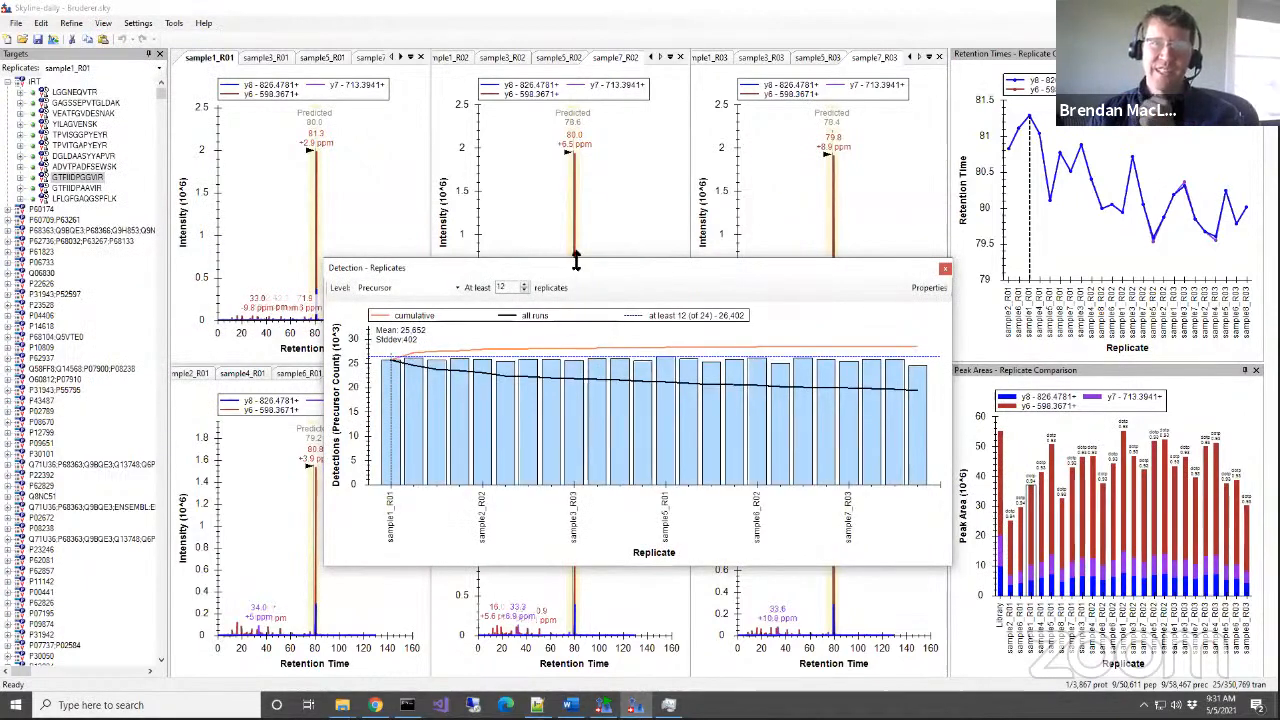
left_click_drag(575, 260, 570, 141)
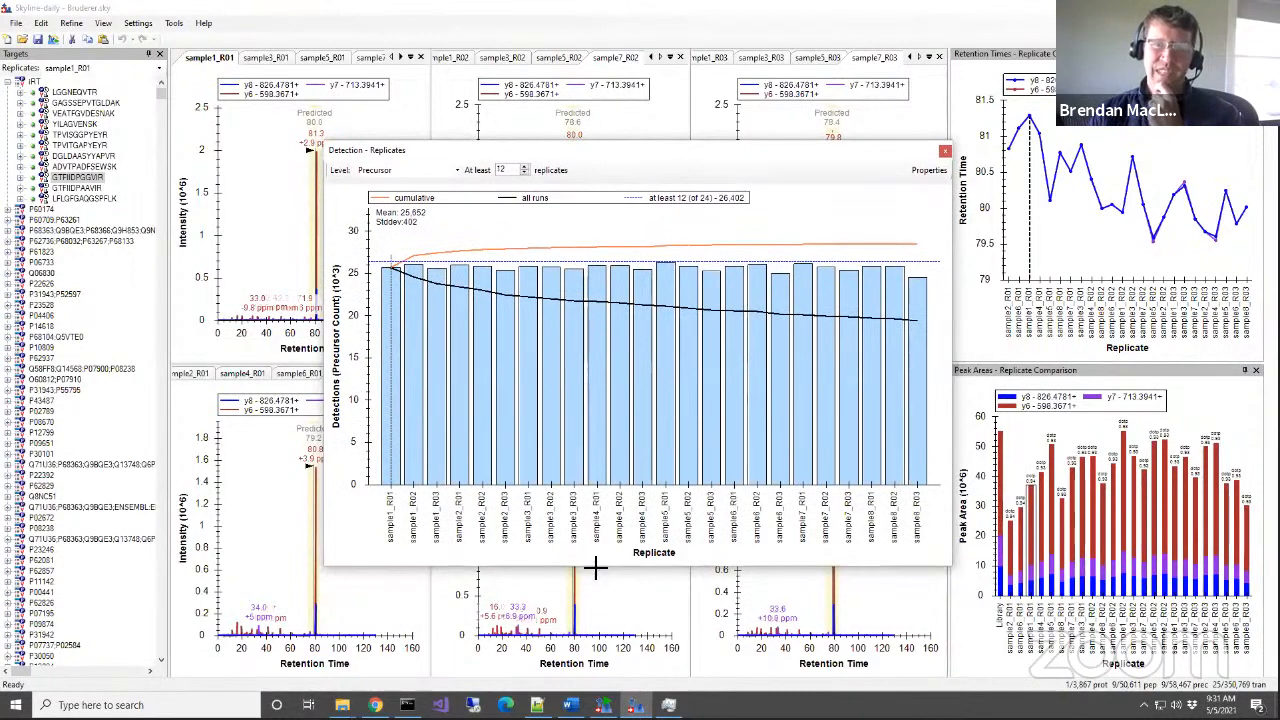
left_click_drag(594, 570, 595, 632)
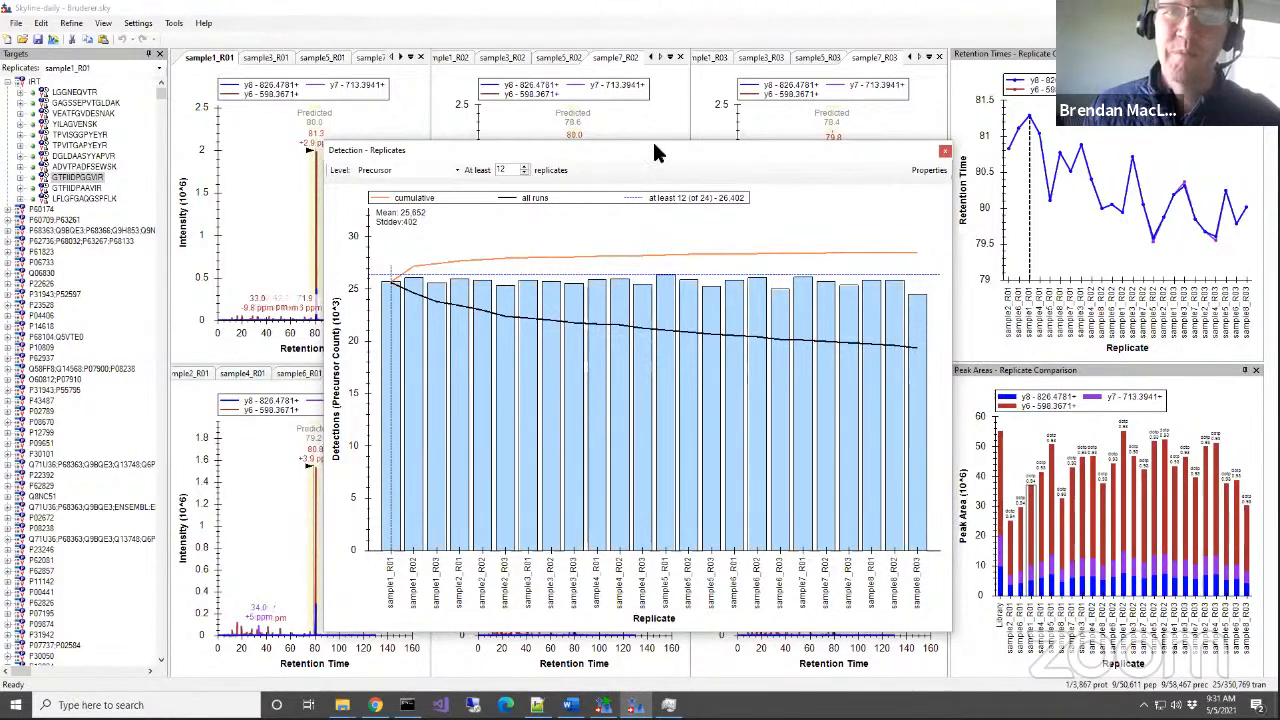
left_click_drag(655, 143, 654, 121)
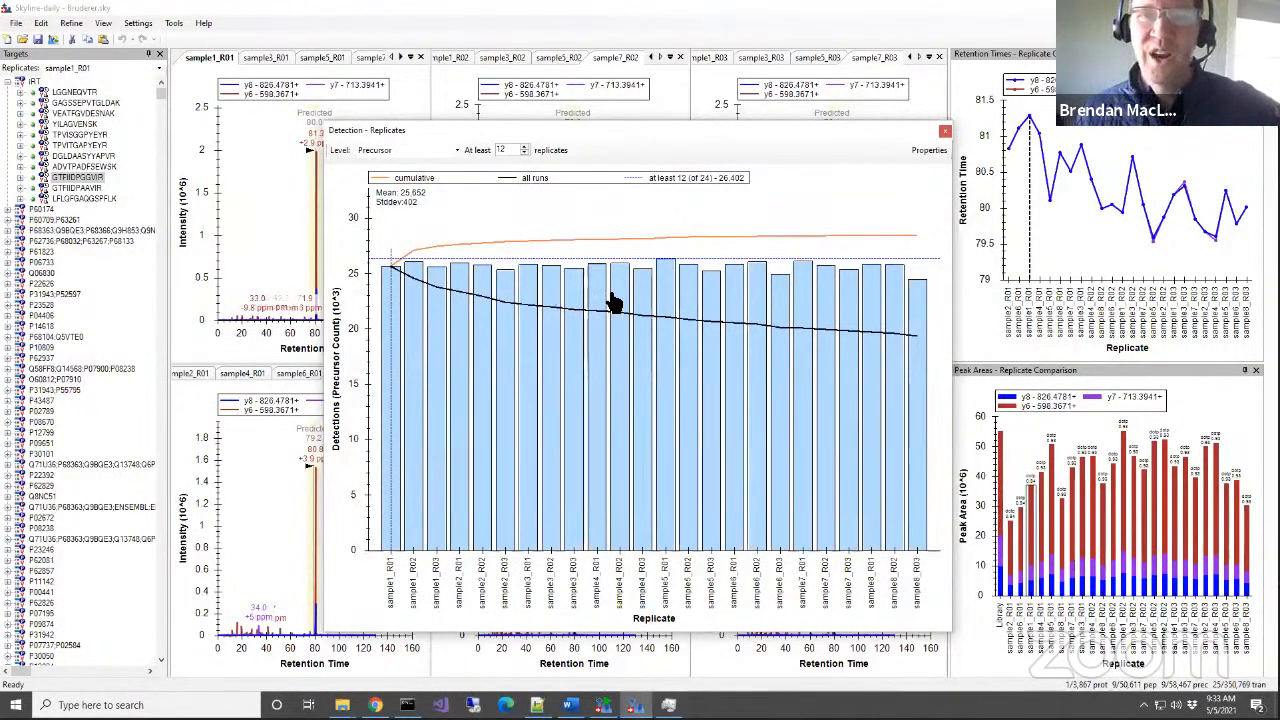
Examine the detection counts across replicates and review the options available for the detections graph.
mouse_move(916, 338)
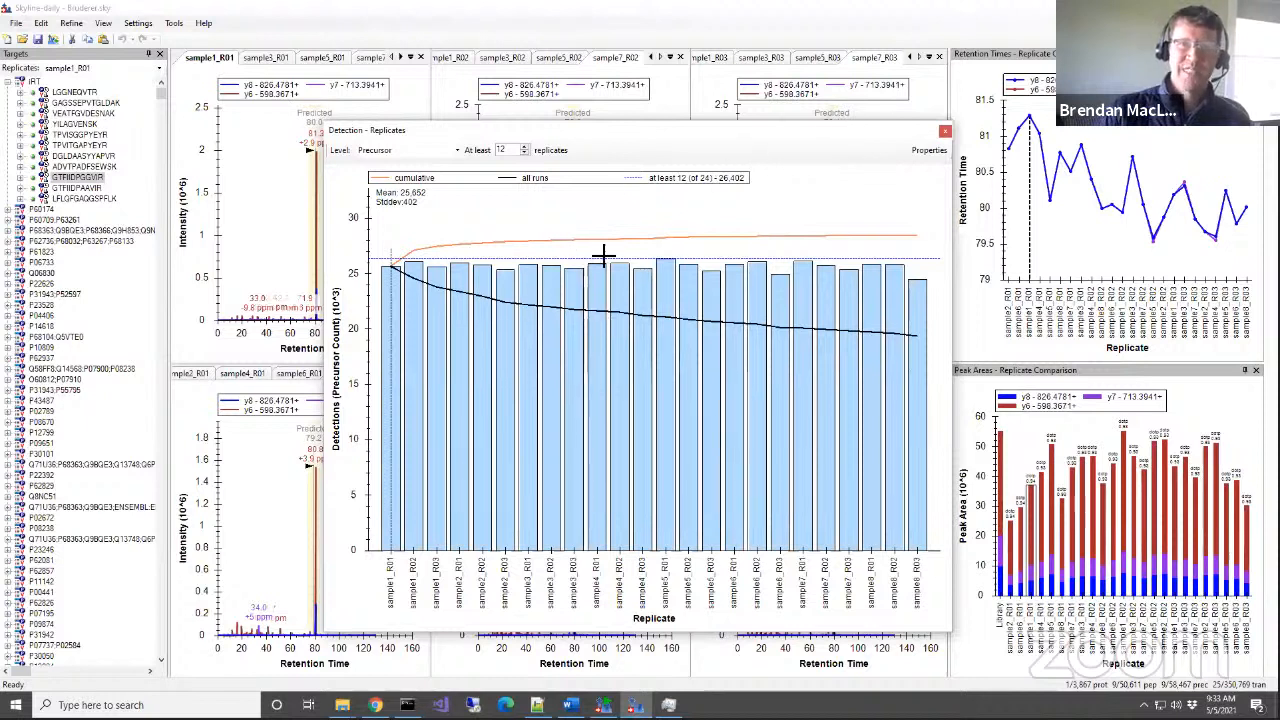
mouse_move(760, 312)
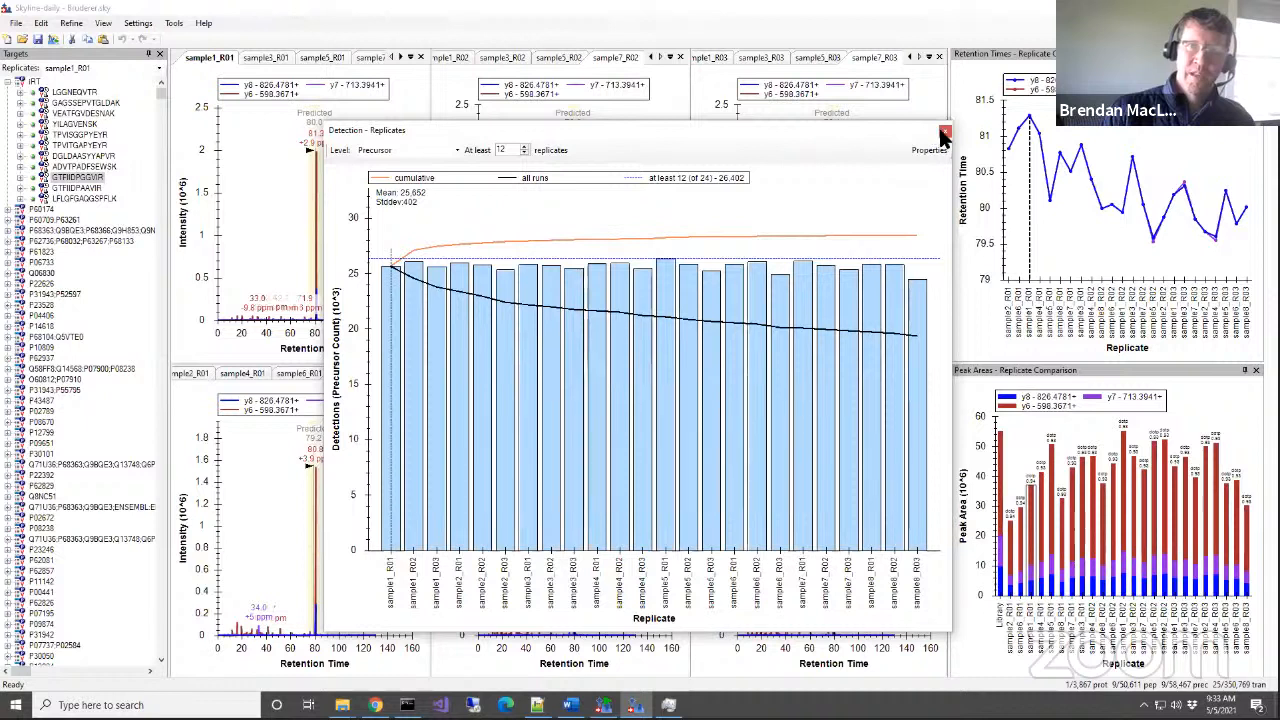
right_click(837, 198)
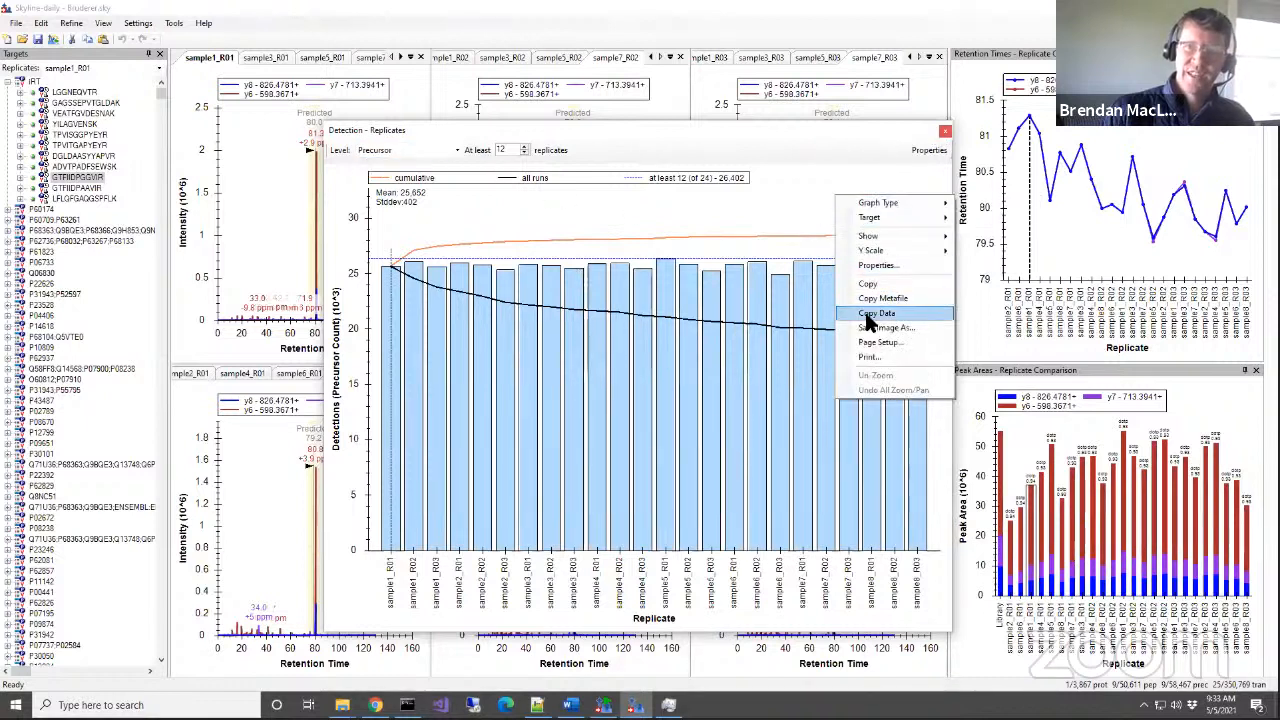
Switch the precursor detections plot to a histogram, examine the counts for the highest replicate counts, and close the plot window.
mouse_move(886, 200)
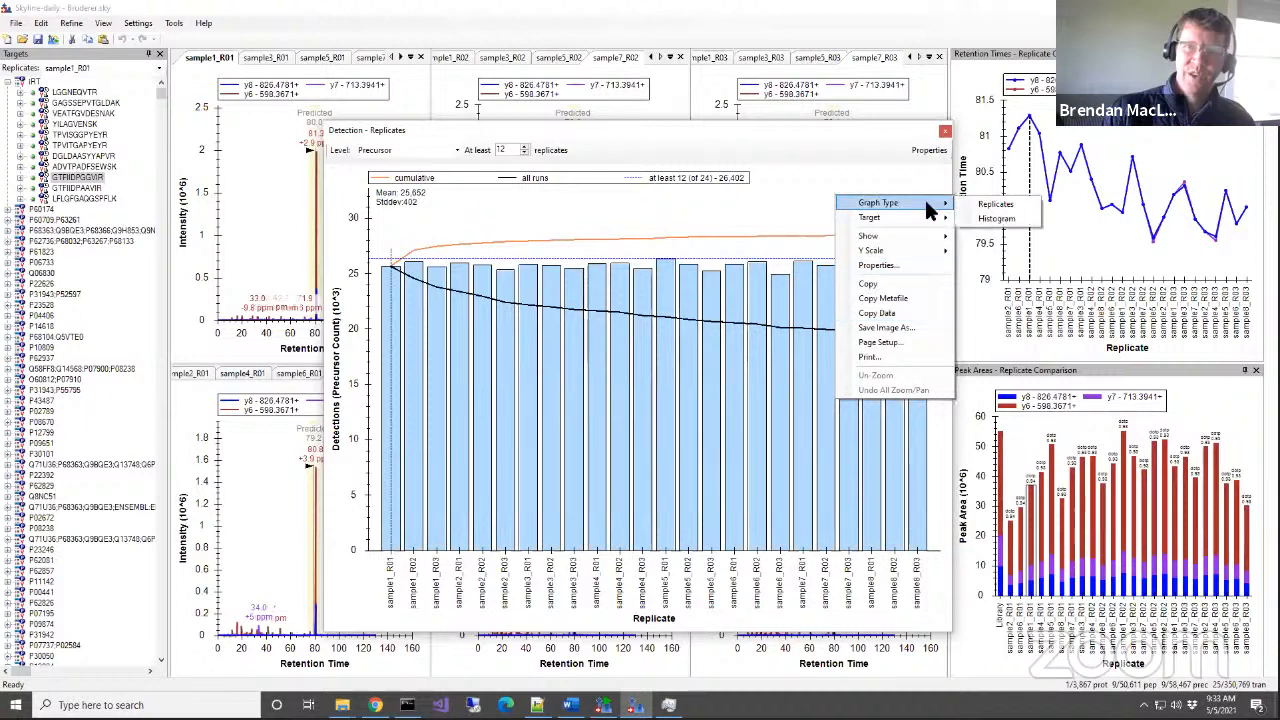
left_click(985, 218)
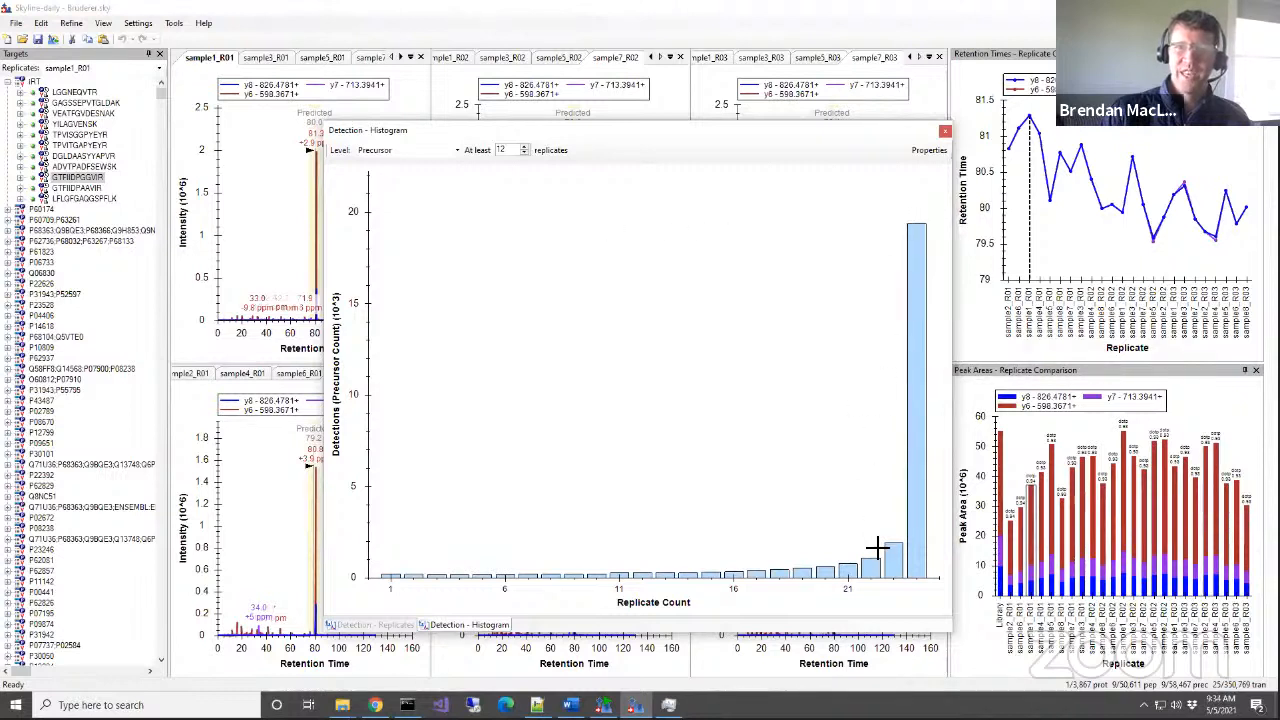
mouse_move(892, 557)
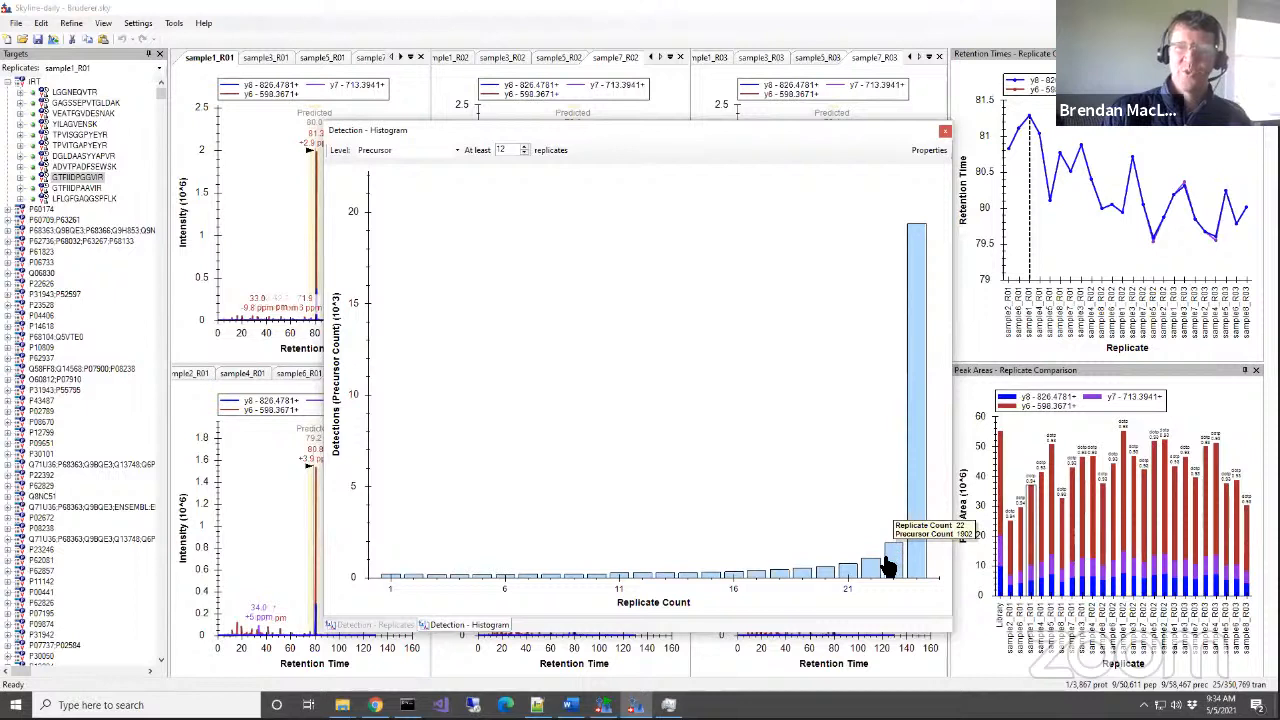
mouse_move(872, 578)
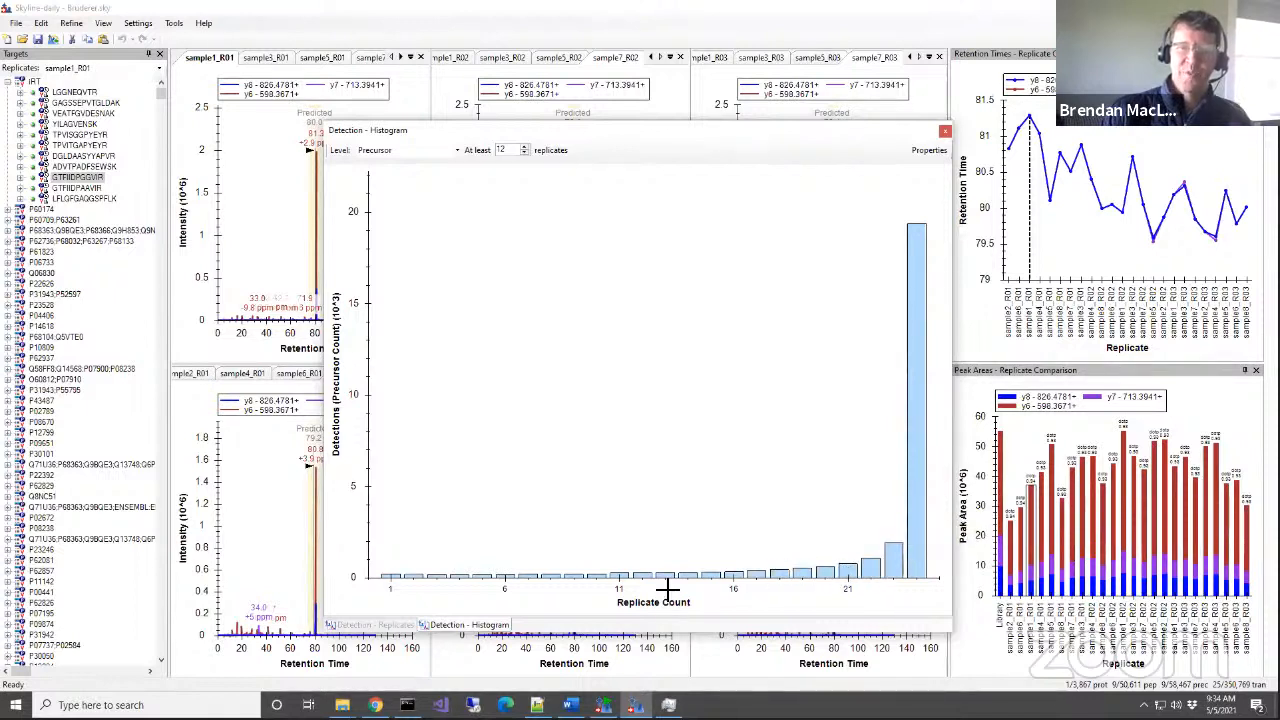
mouse_move(641, 584)
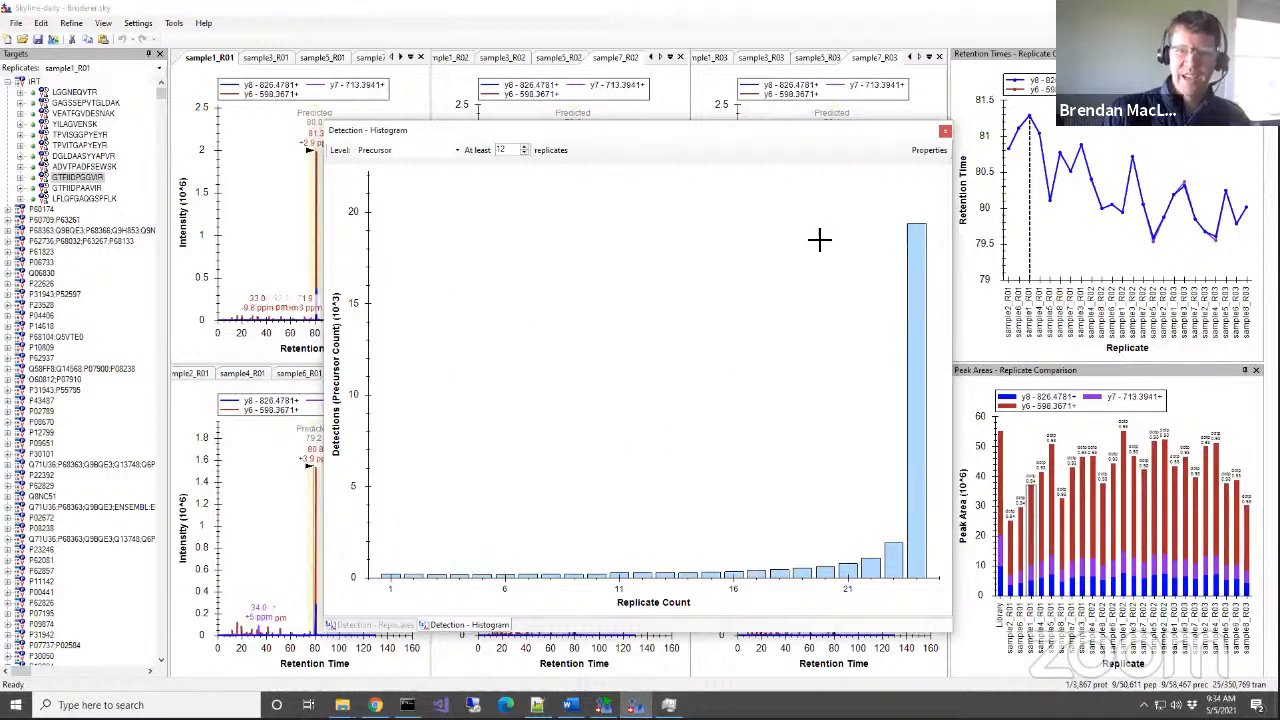
left_click(945, 130)
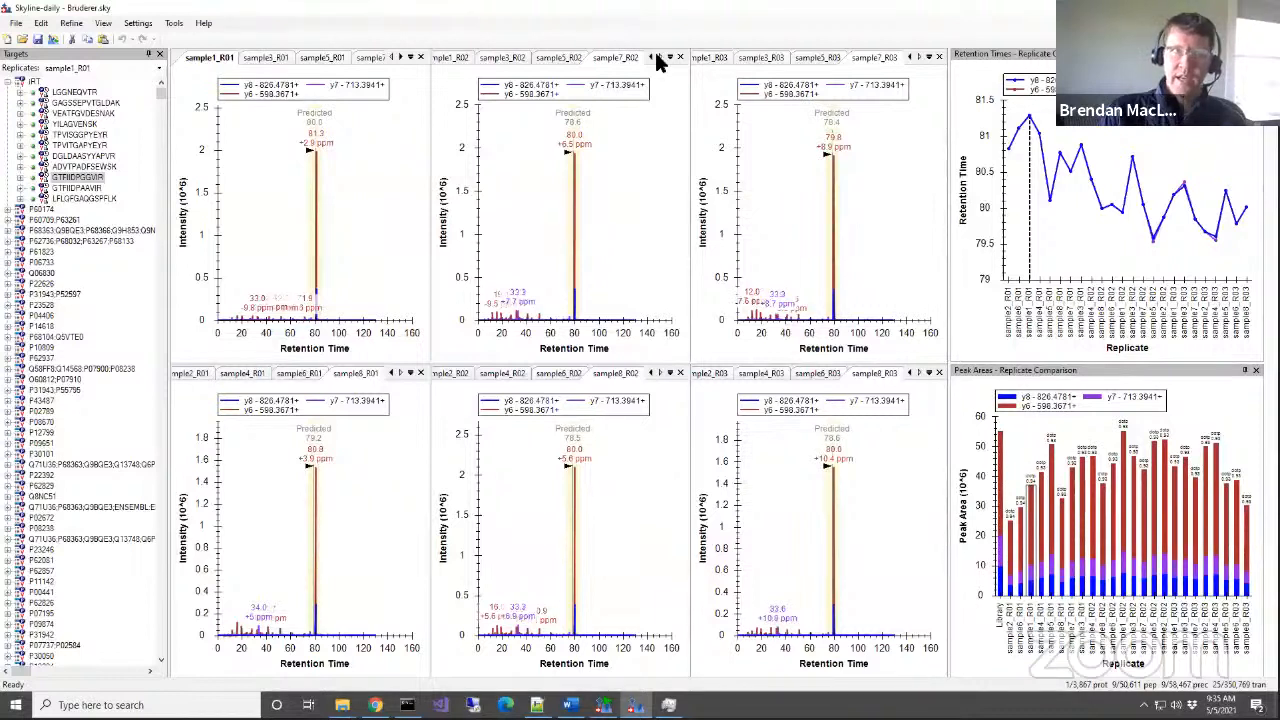
Start a new blank document and minimize the Skyline-daily and Notepad++ windows.
left_click(8, 40)
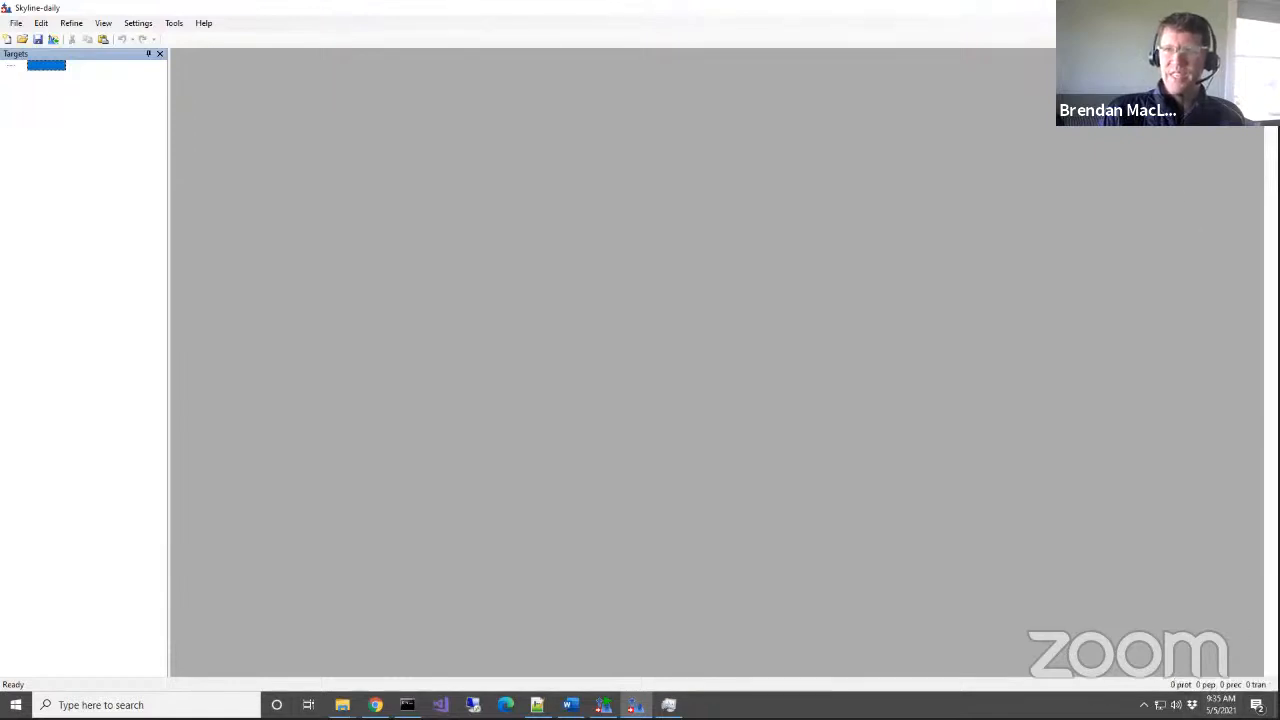
left_click(1203, 8)
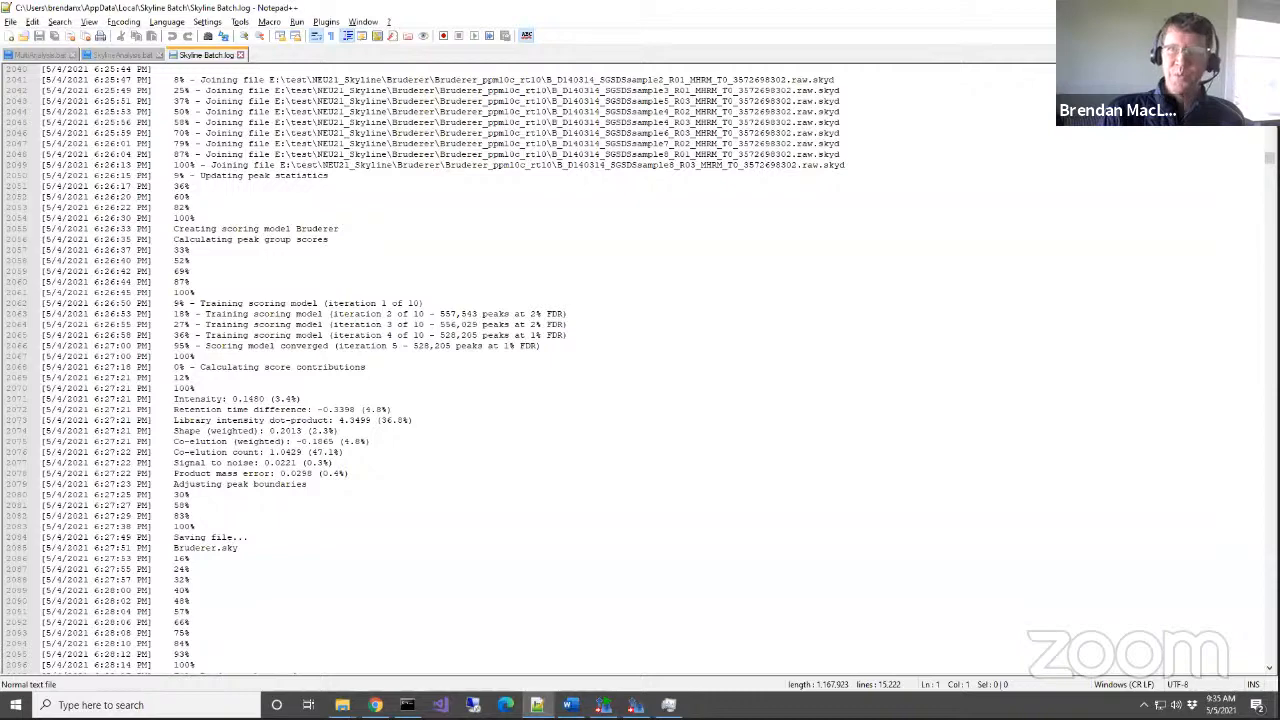
left_click(1203, 8)
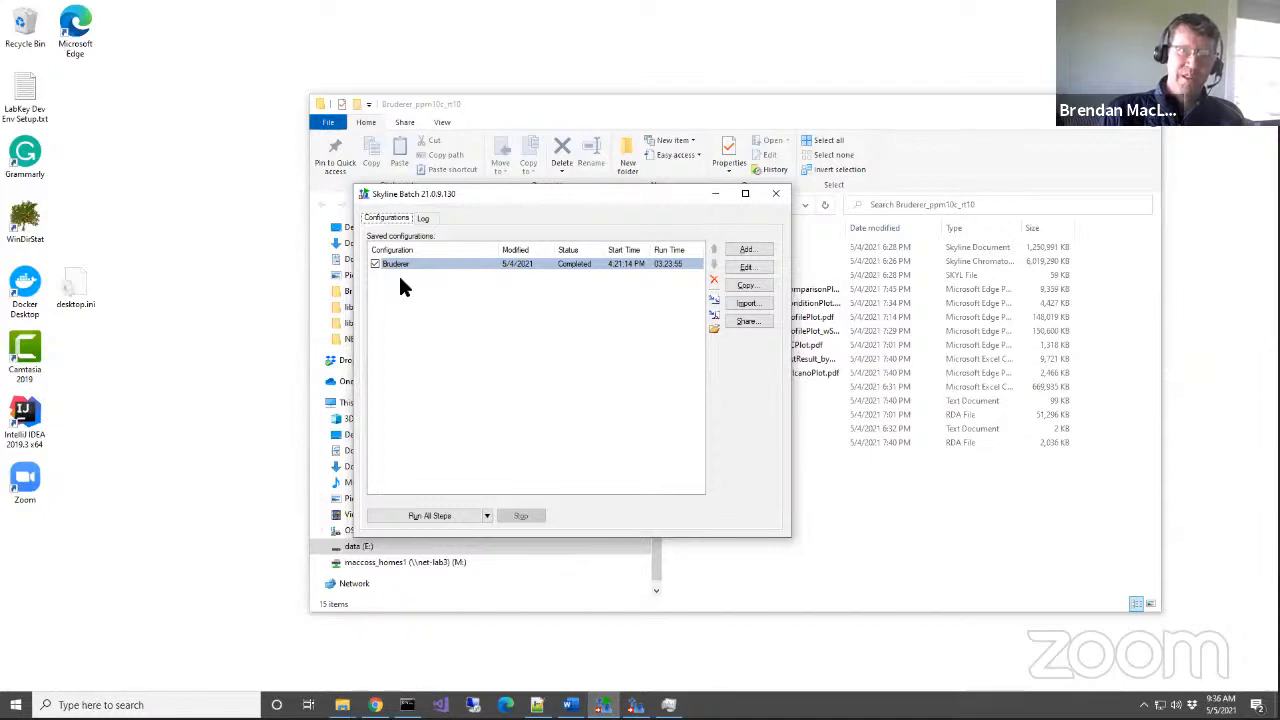
Switch to File Explorer, browse to the Selevsek folder in NEU21_Skyline, and select Selevsek Data Settings.docx.
left_click(652, 100)
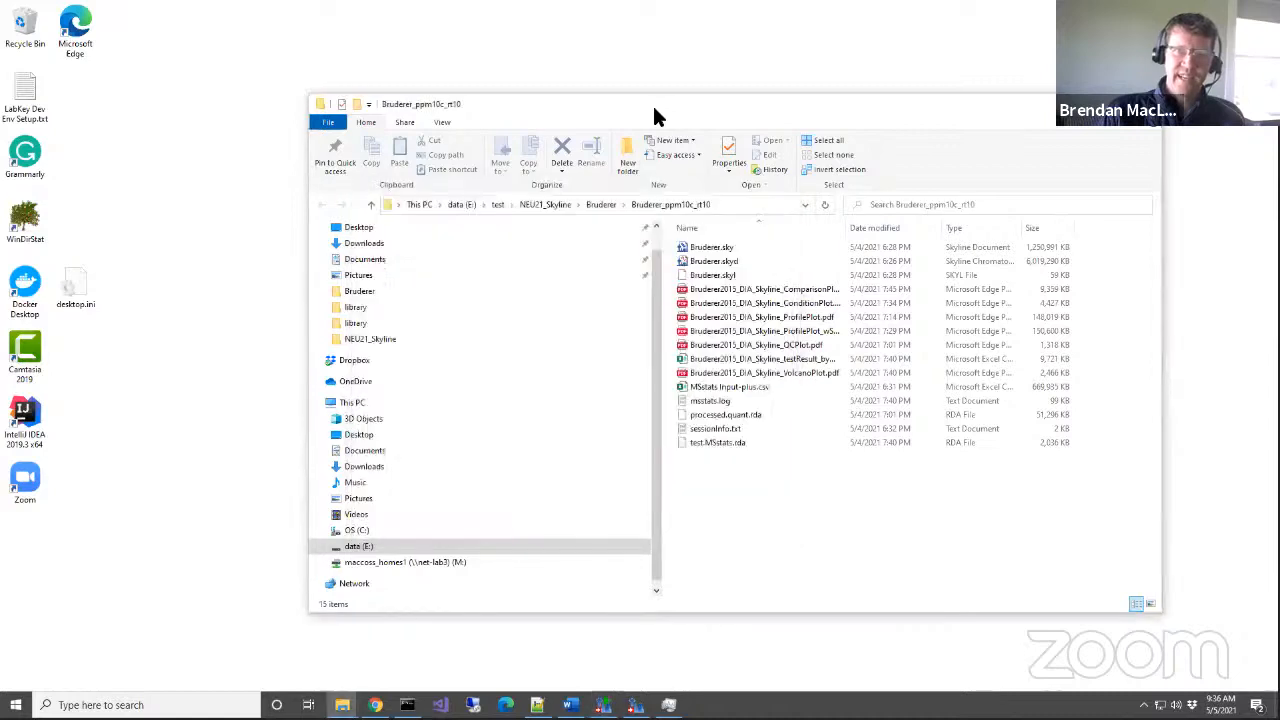
left_click(598, 205)
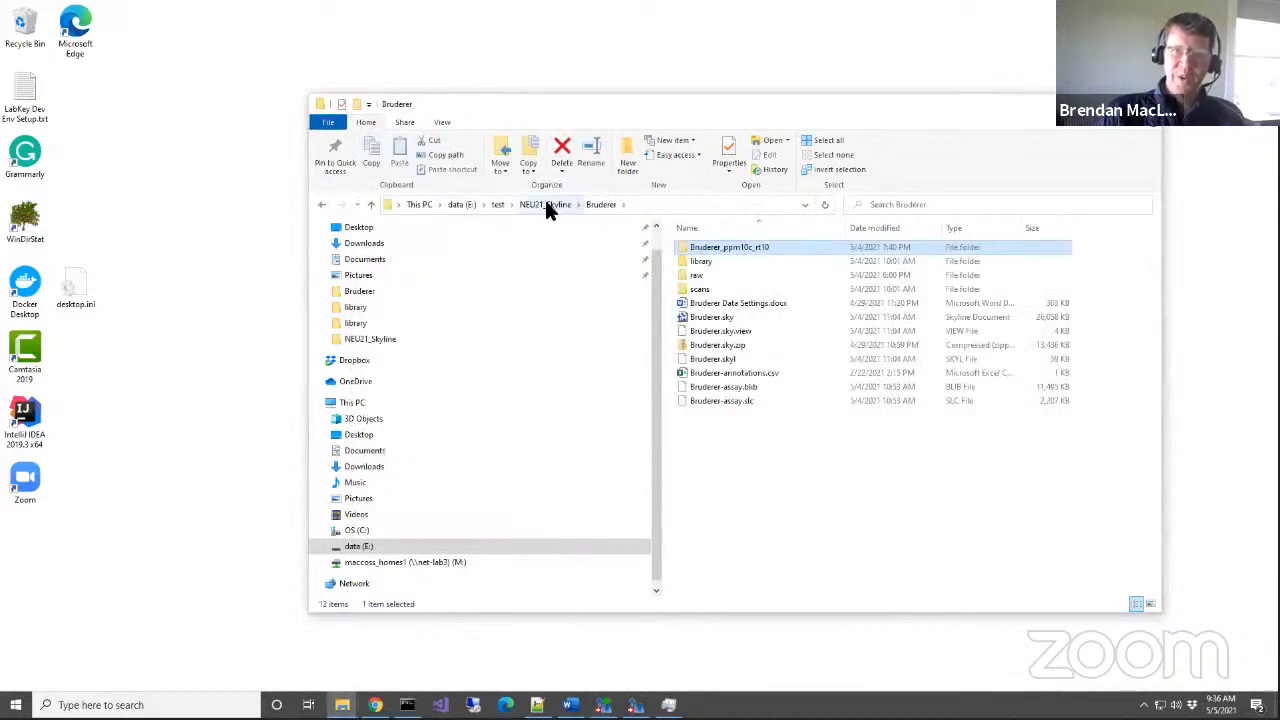
left_click(546, 205)
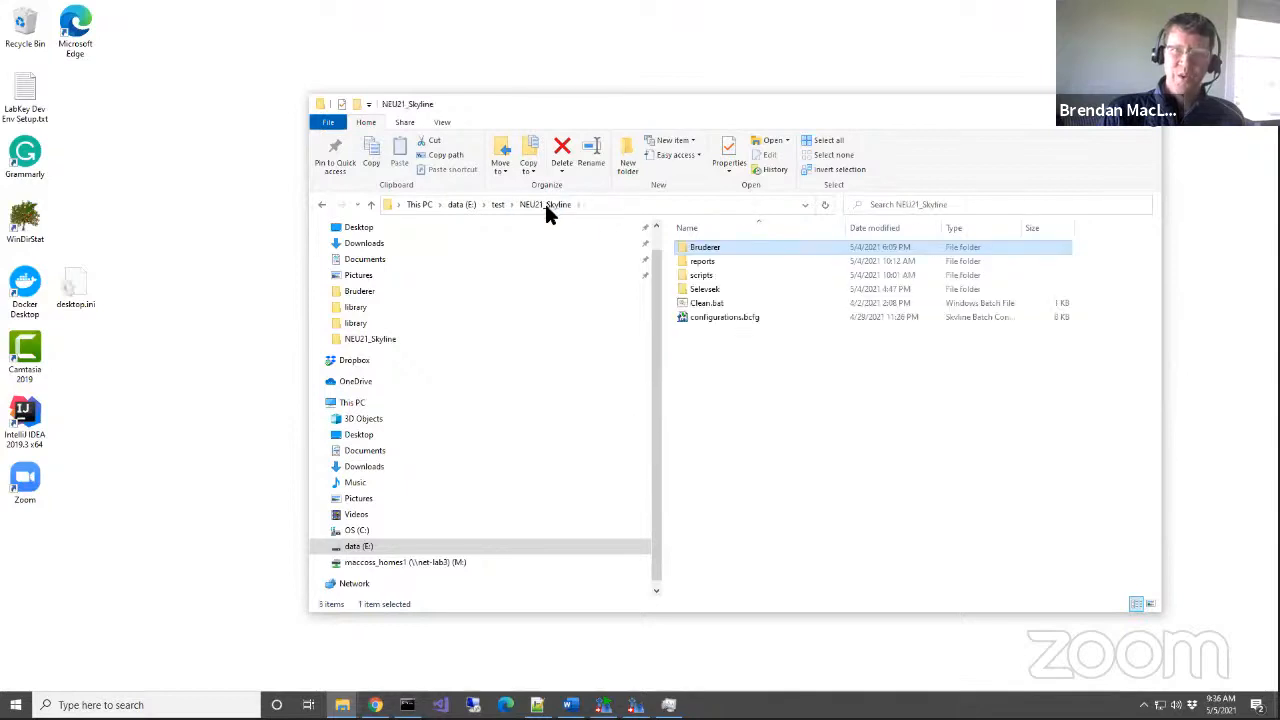
double_click(703, 290)
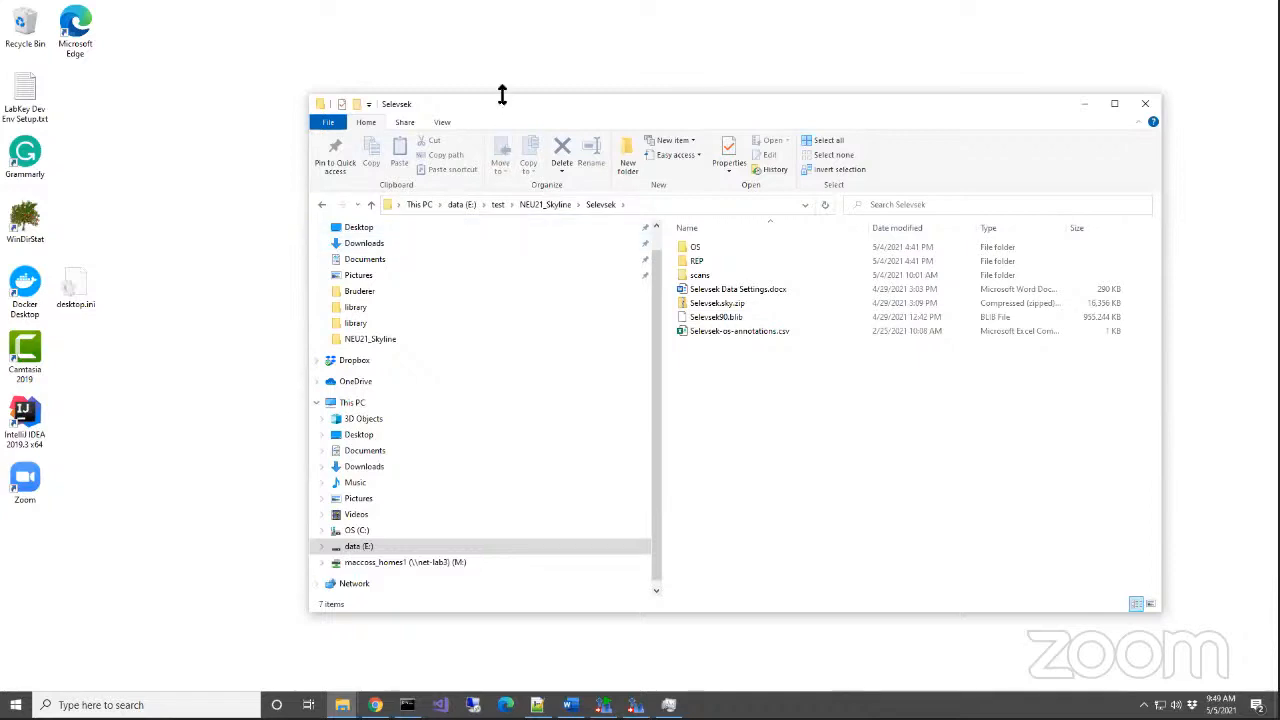
left_click_drag(539, 101, 460, 102)
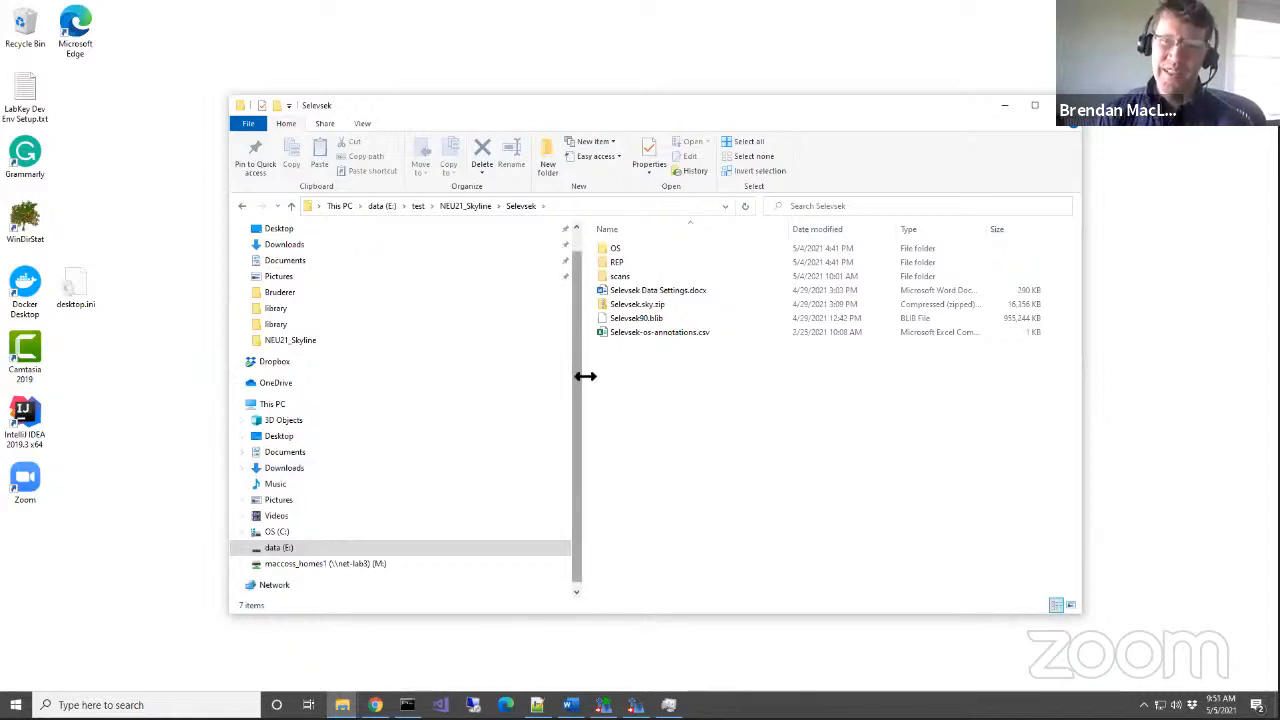
left_click(646, 290)
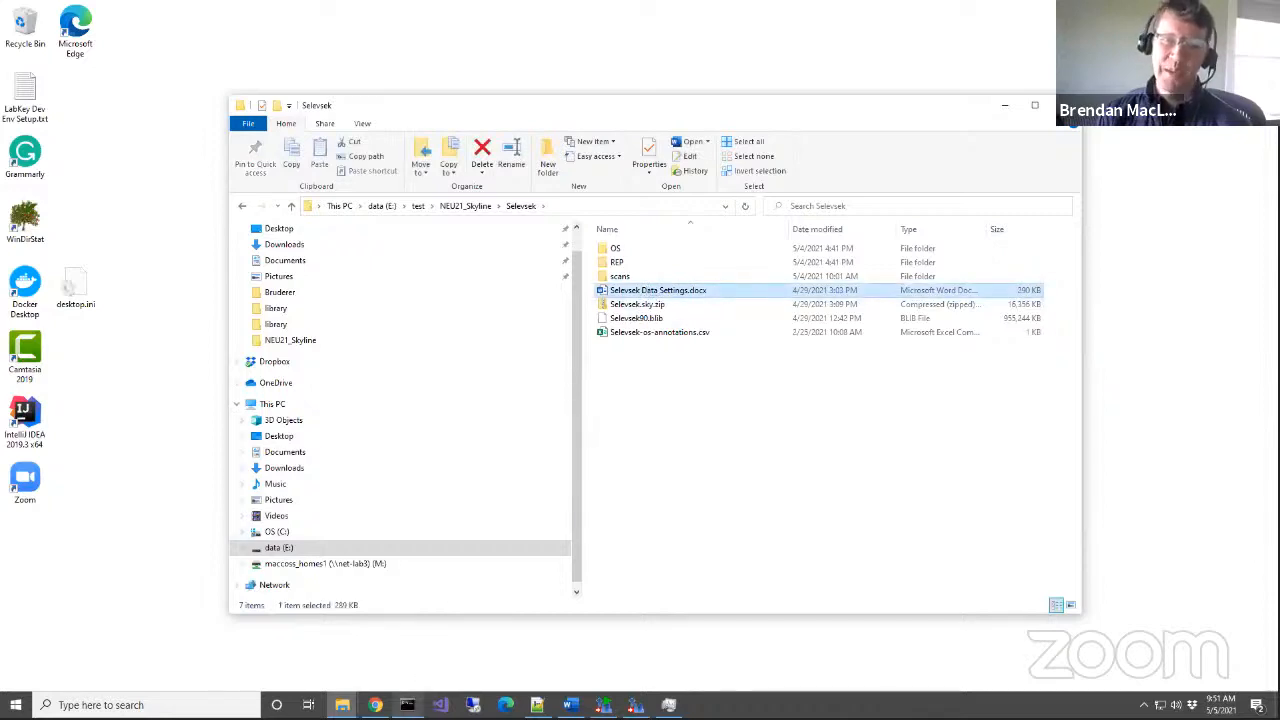
Minimize the remote session to view the May Institute 2021-May5-Hands-on-Skyline2 document in Chrome, and return to the remote desktop with the Selevsek folder.
mouse_move(375, 704)
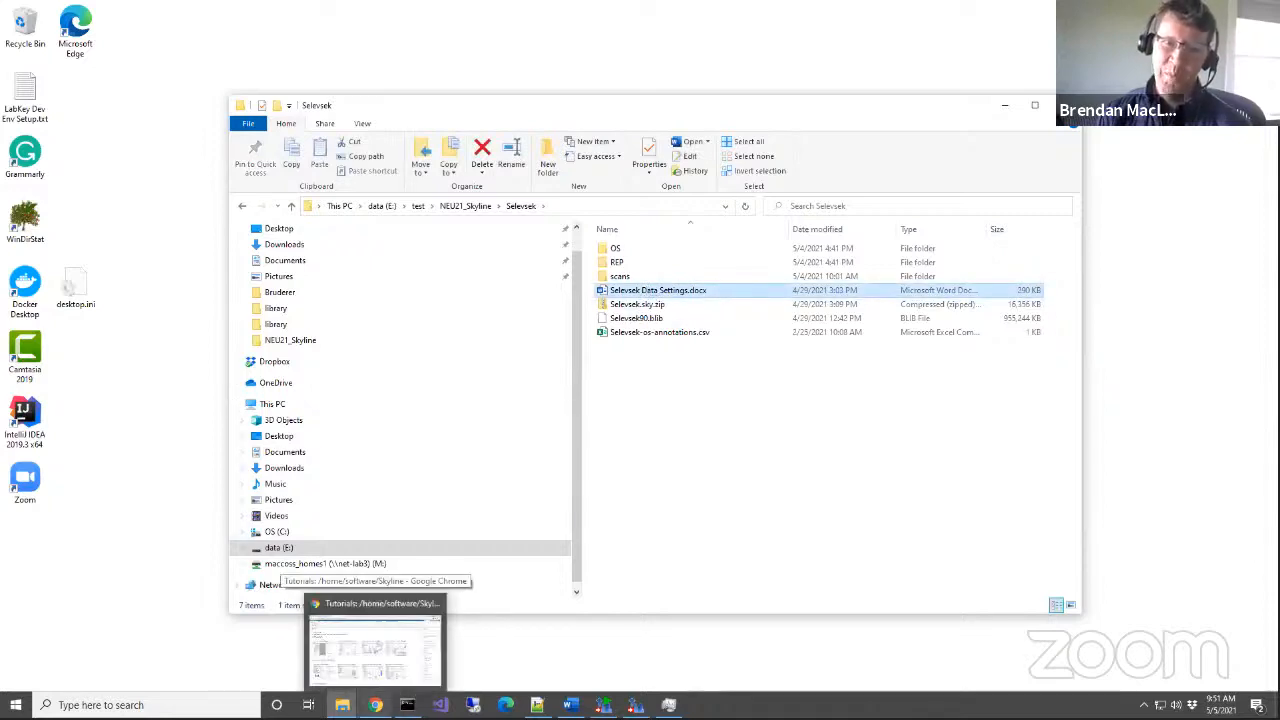
left_click(772, 9)
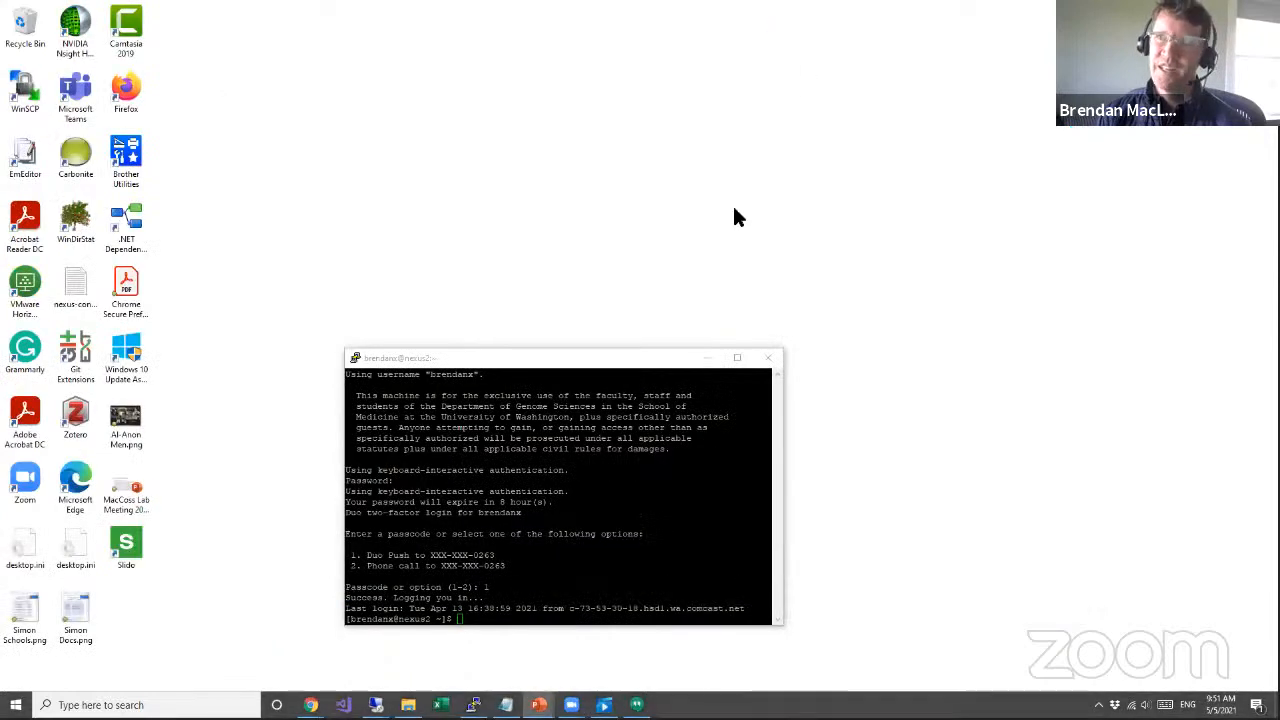
mouse_move(310, 705)
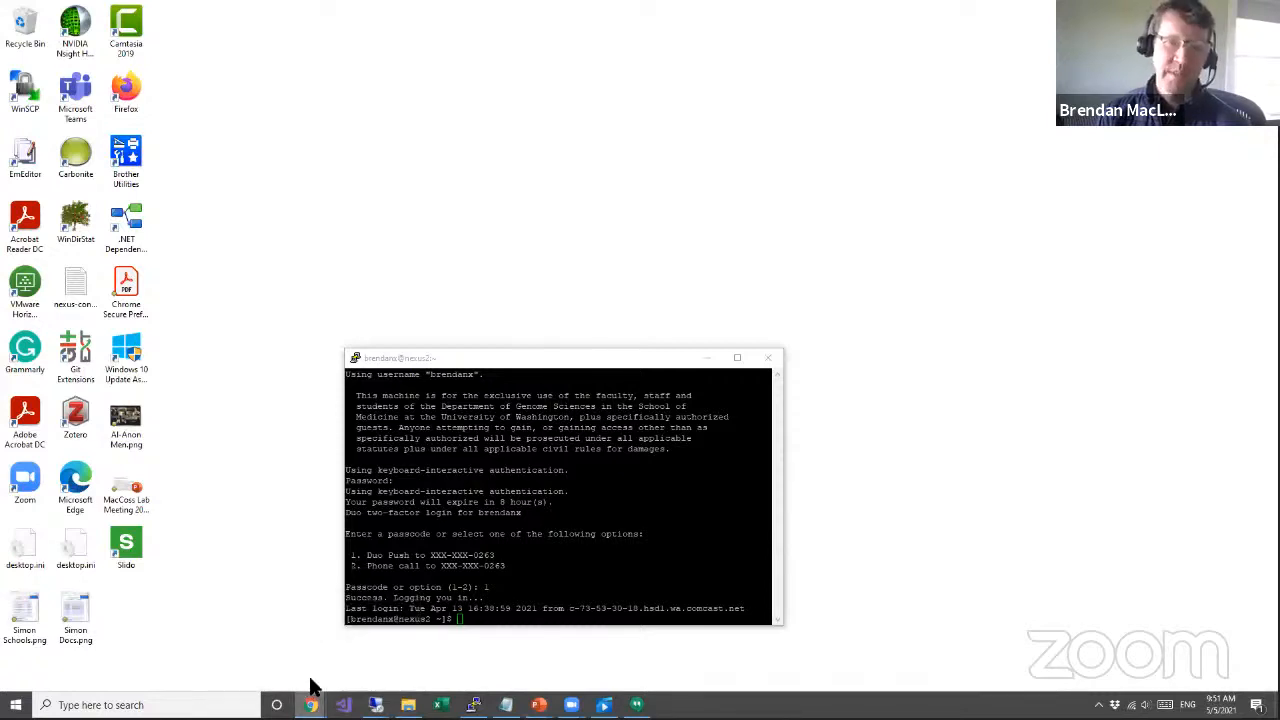
left_click(297, 615)
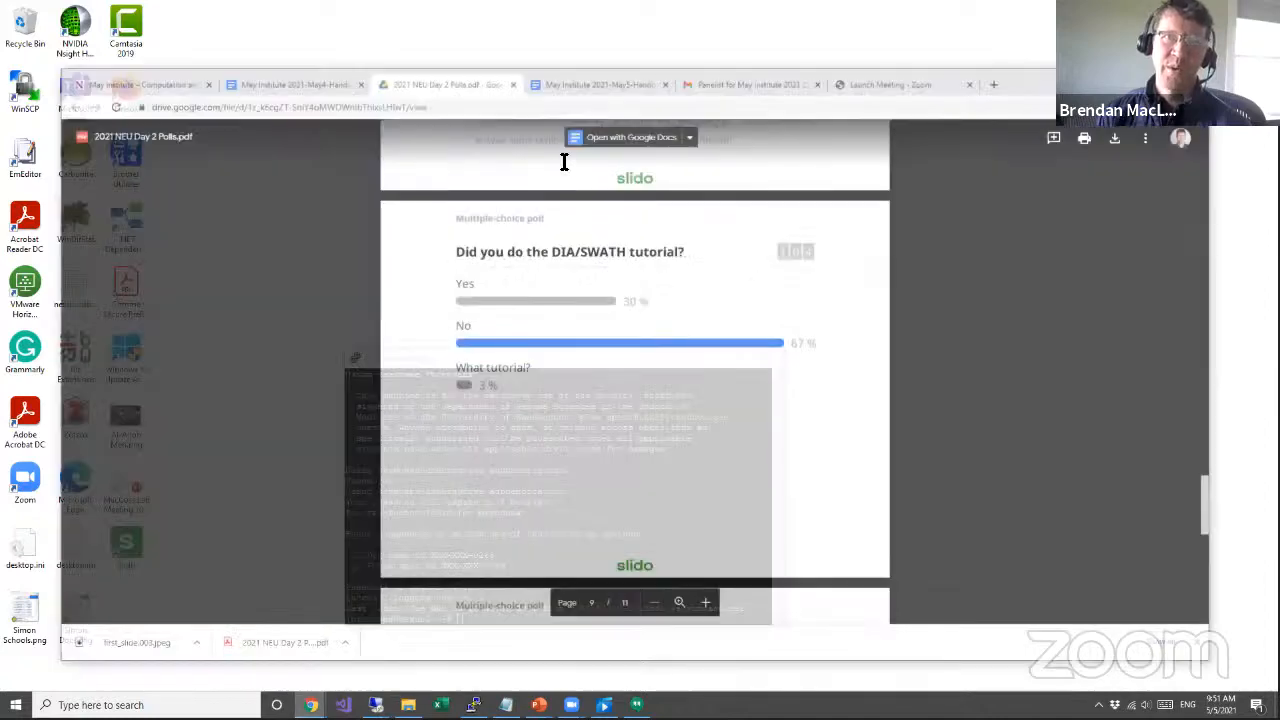
left_click(609, 50)
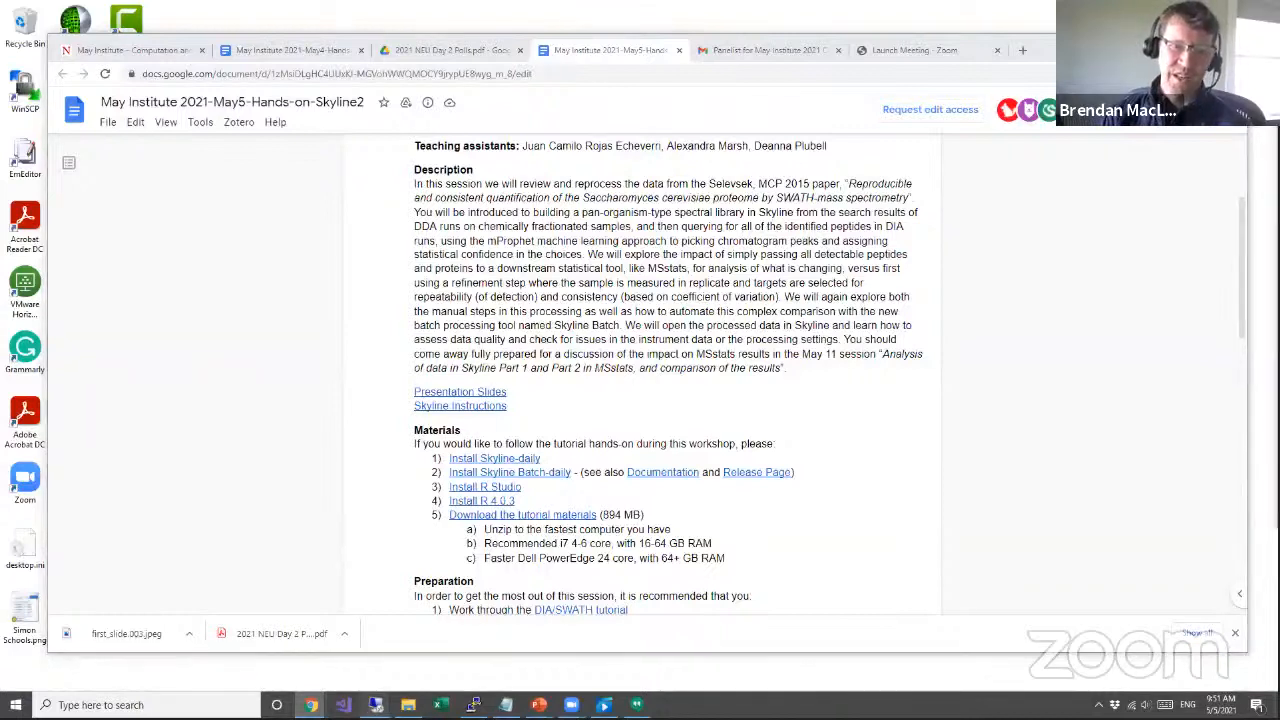
mouse_move(376, 704)
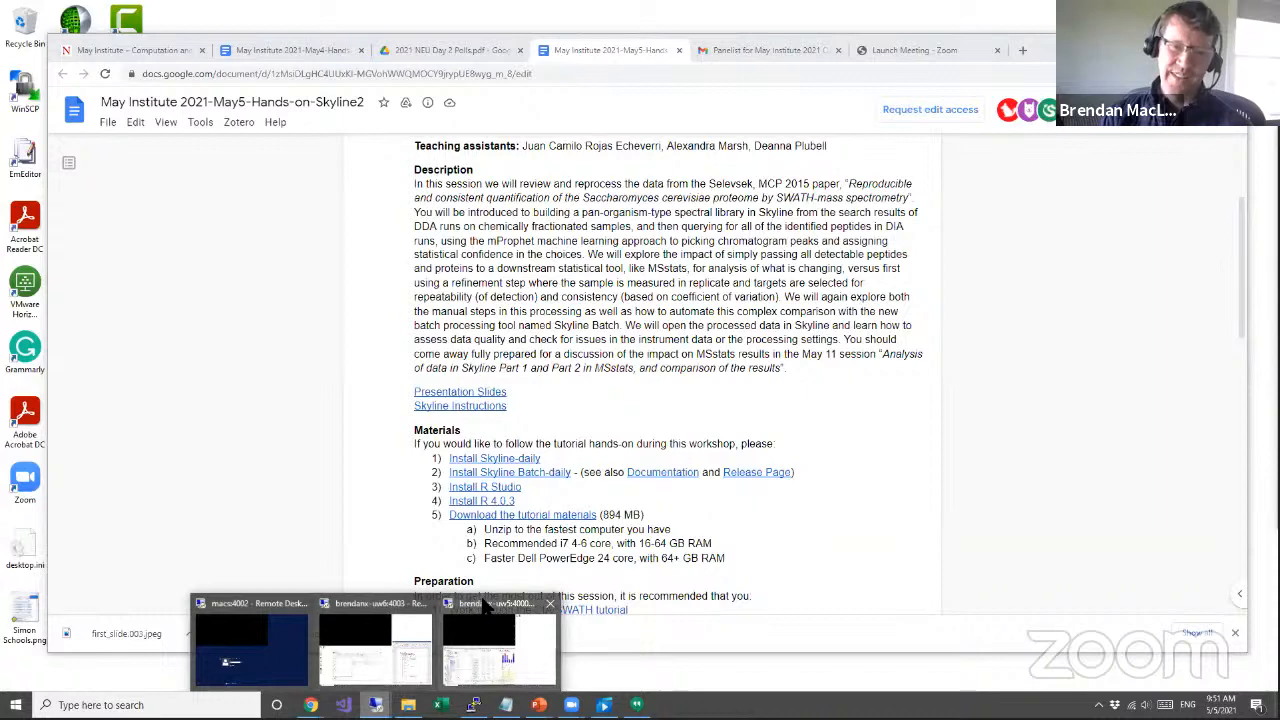
left_click(366, 610)
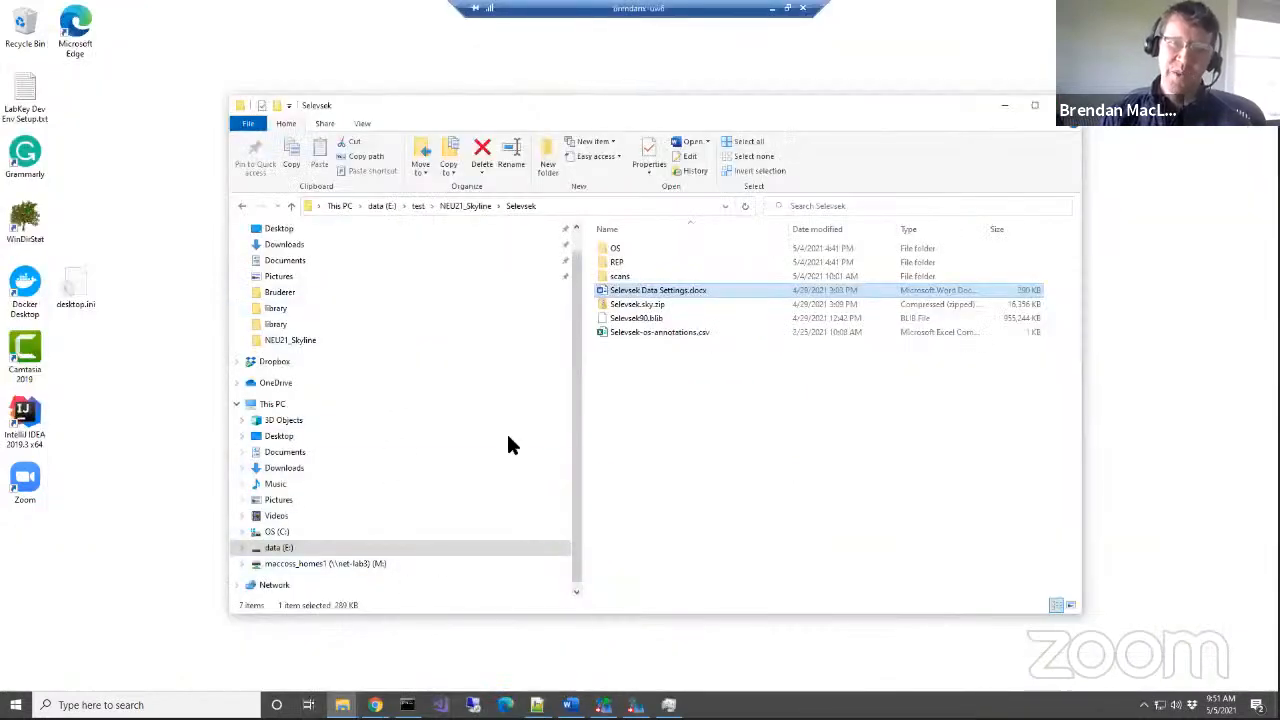
Switch to Skyline-daily and reset the document settings to Default without saving the current settings.
left_click(636, 705)
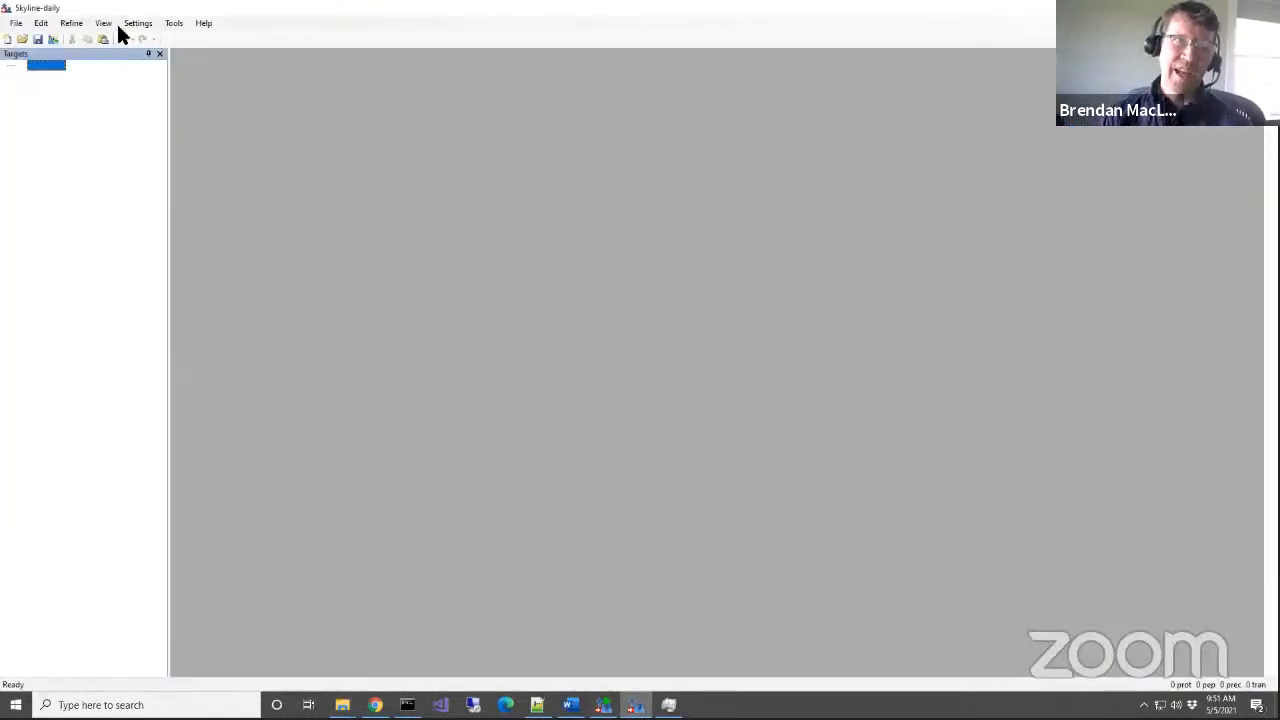
left_click(131, 28)
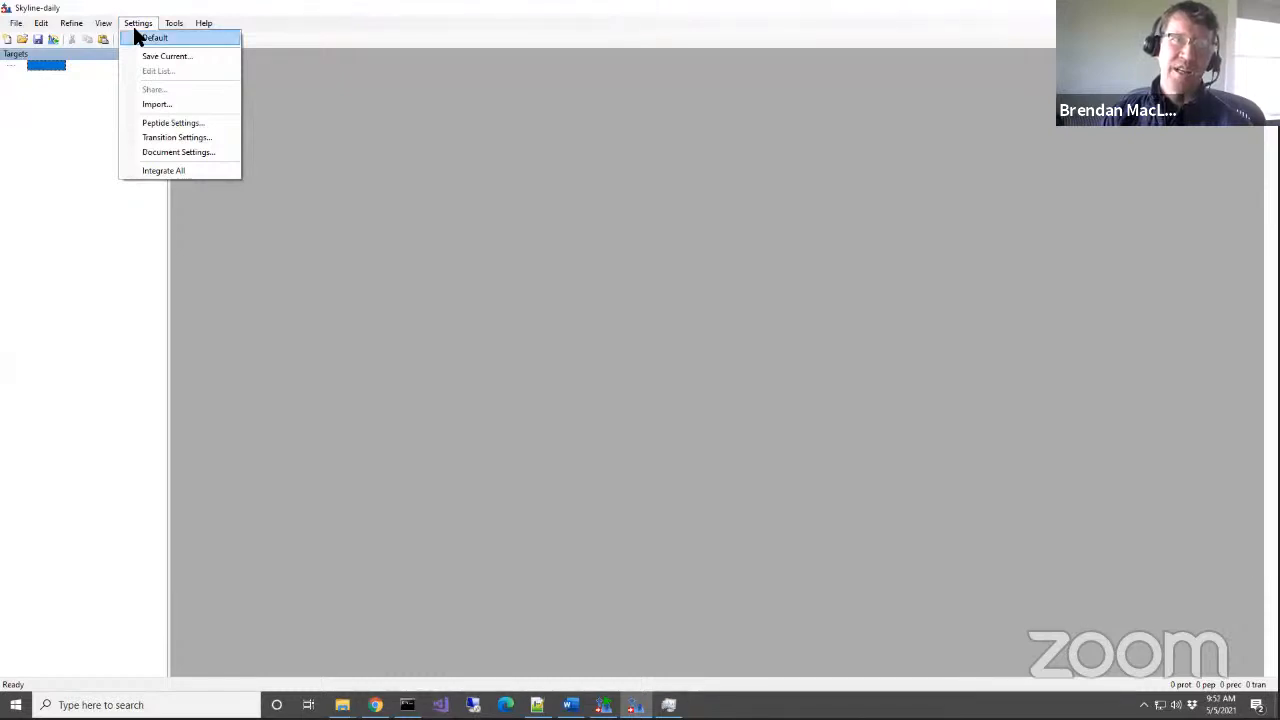
left_click(135, 35)
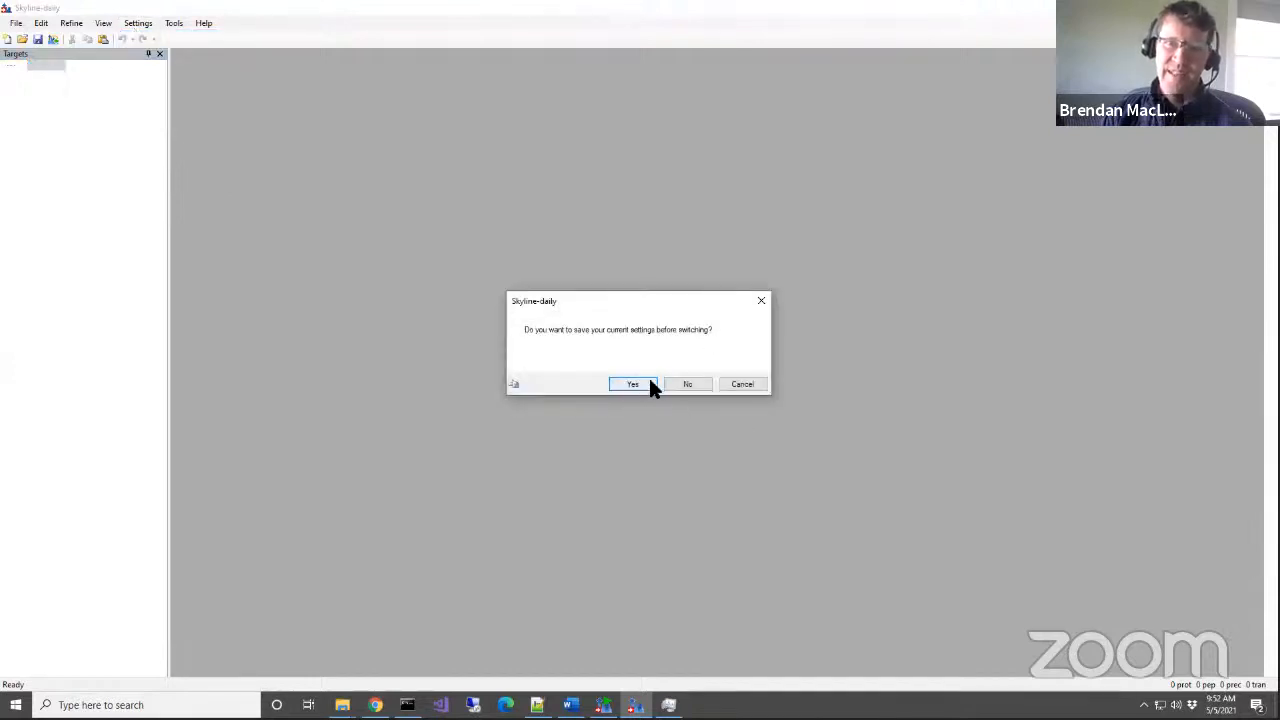
left_click(684, 385)
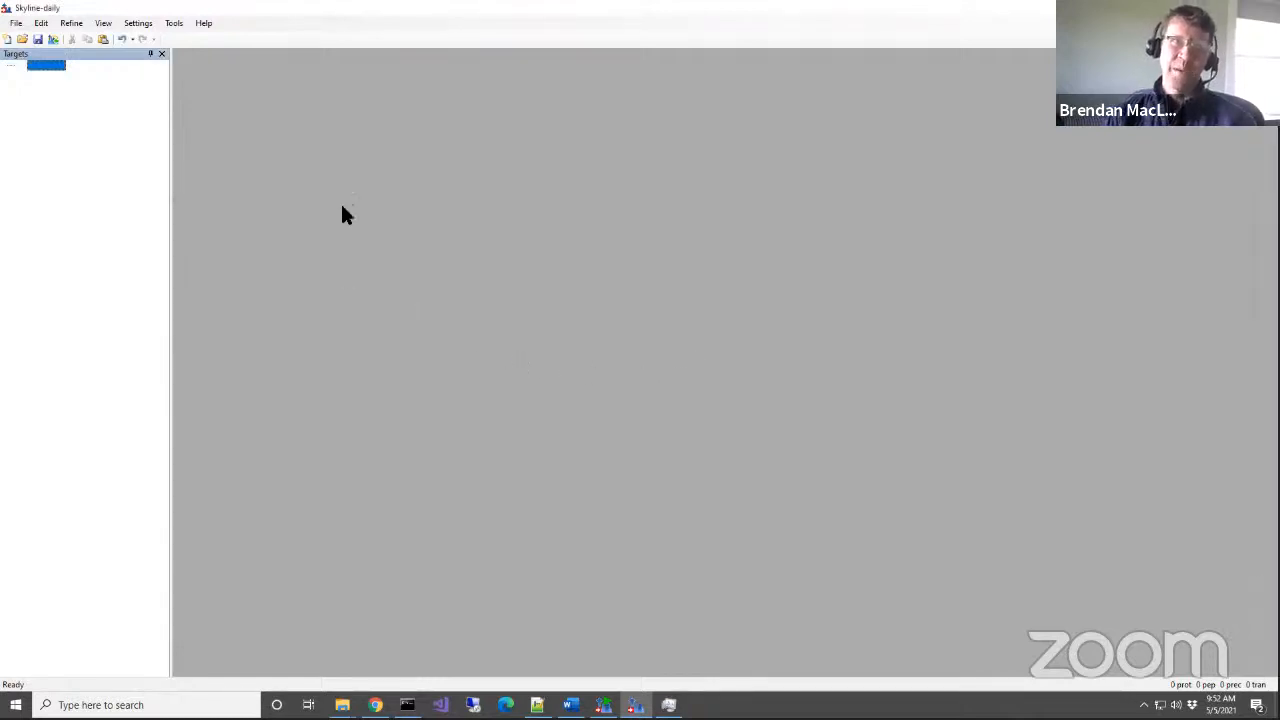
Open the audit log and examine the logged peptide and transition settings changes.
left_click(103, 25)
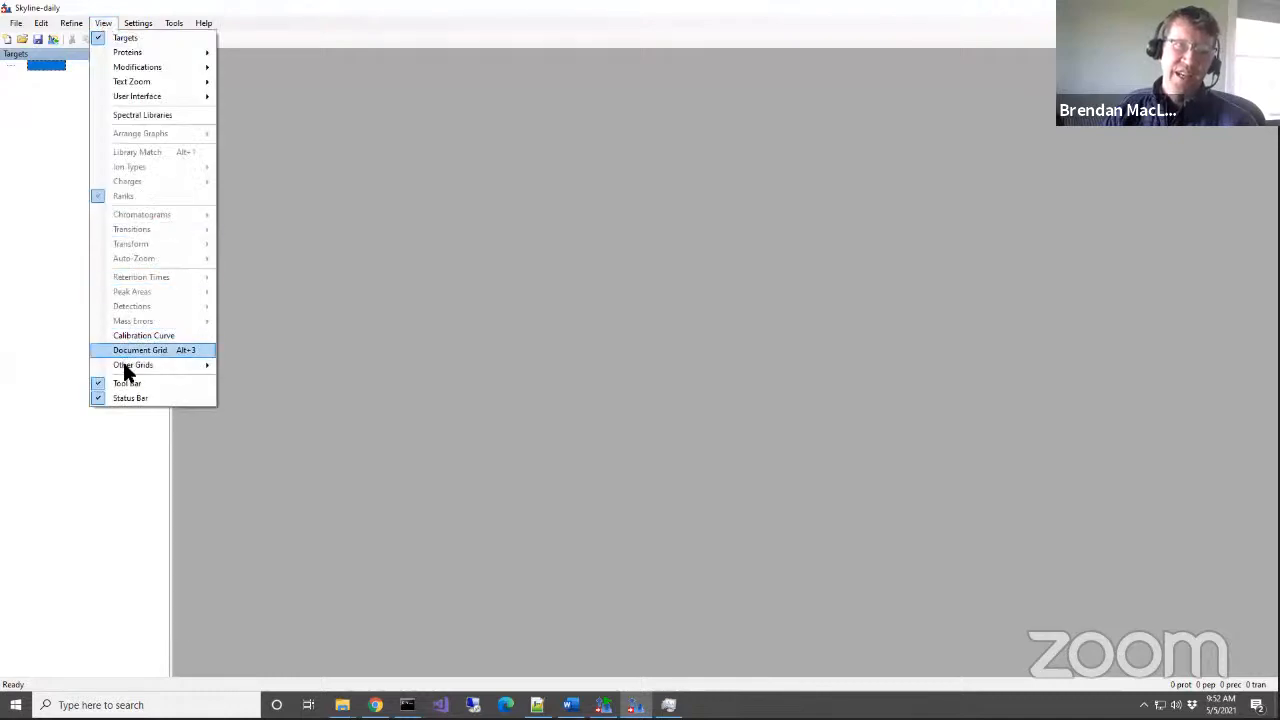
mouse_move(123, 366)
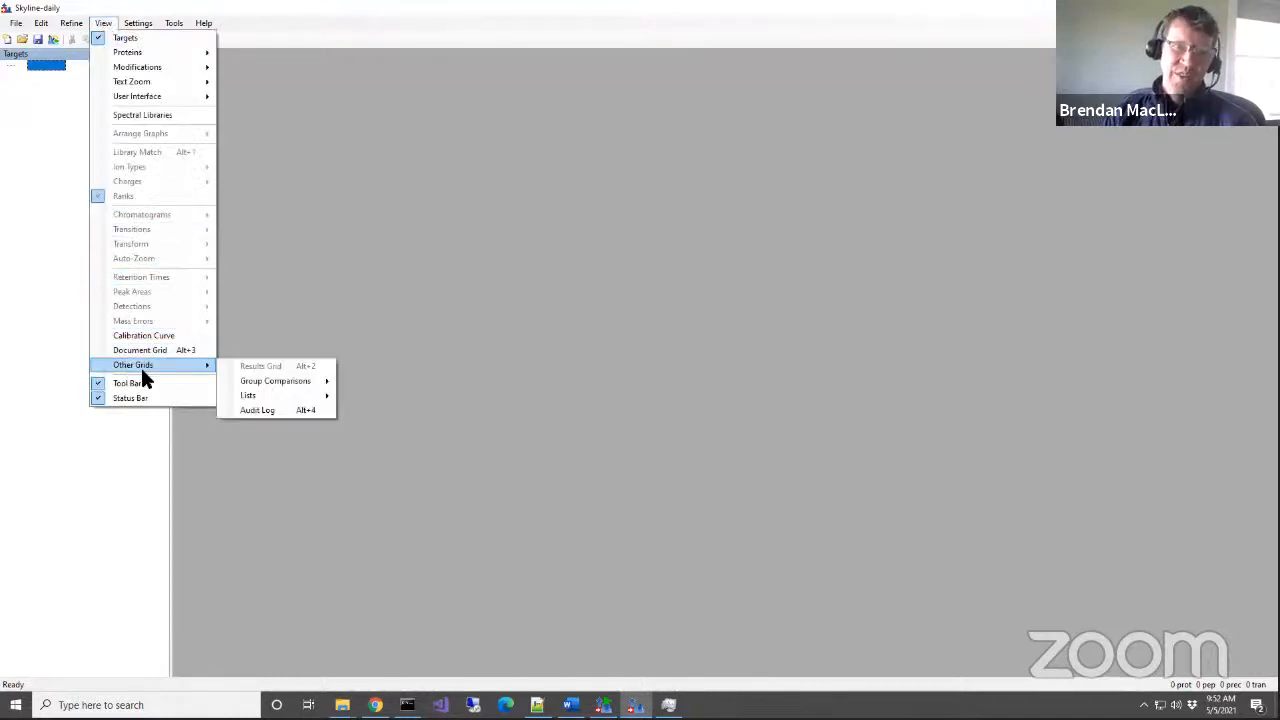
mouse_move(193, 364)
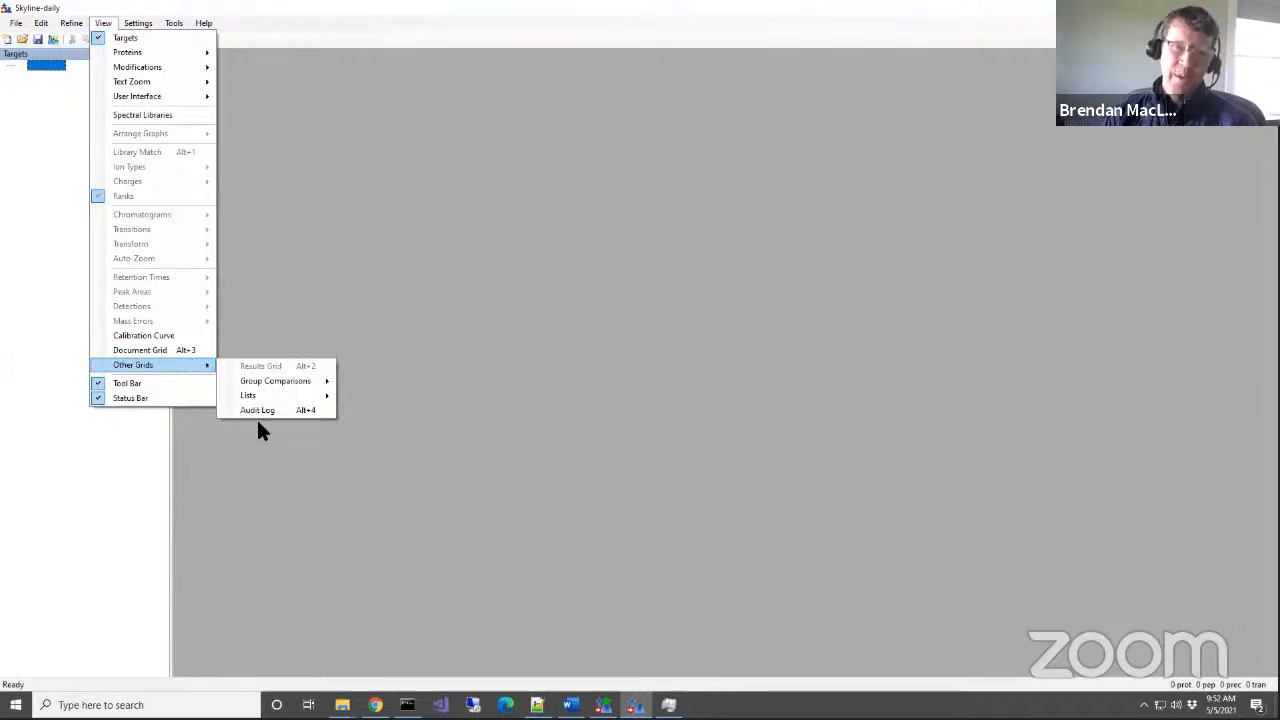
left_click(257, 414)
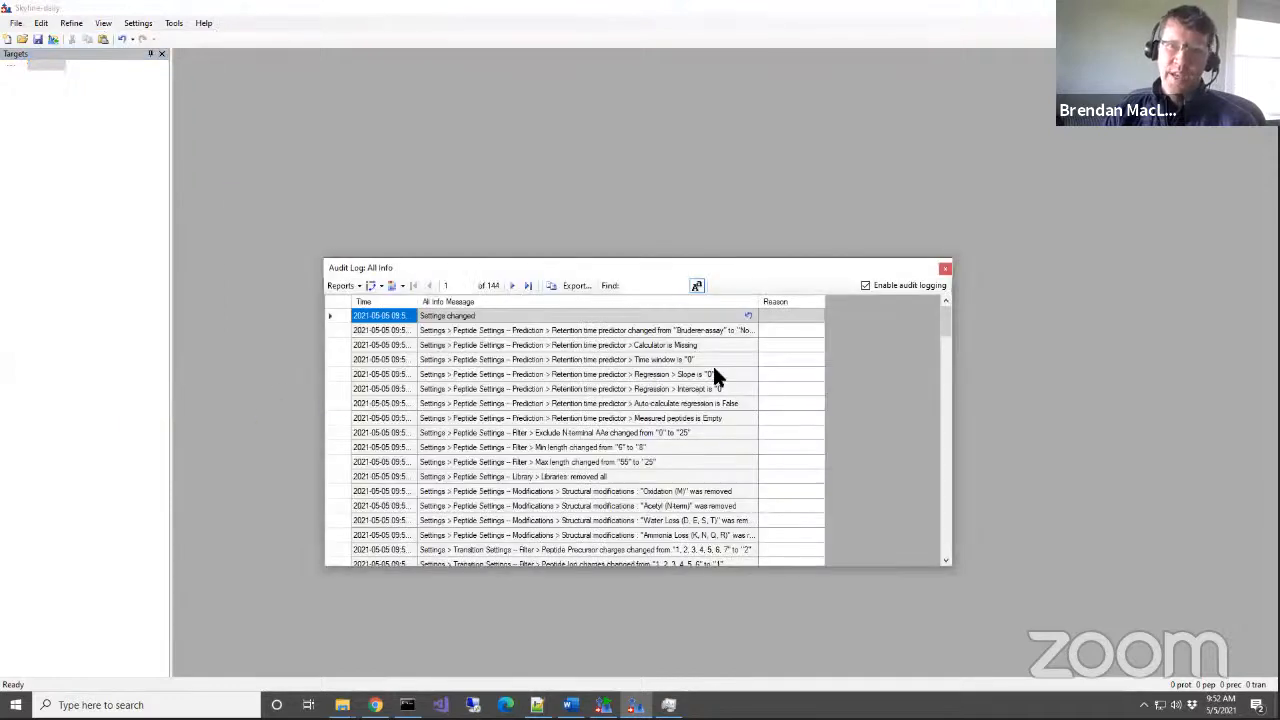
left_click_drag(943, 318, 931, 284)
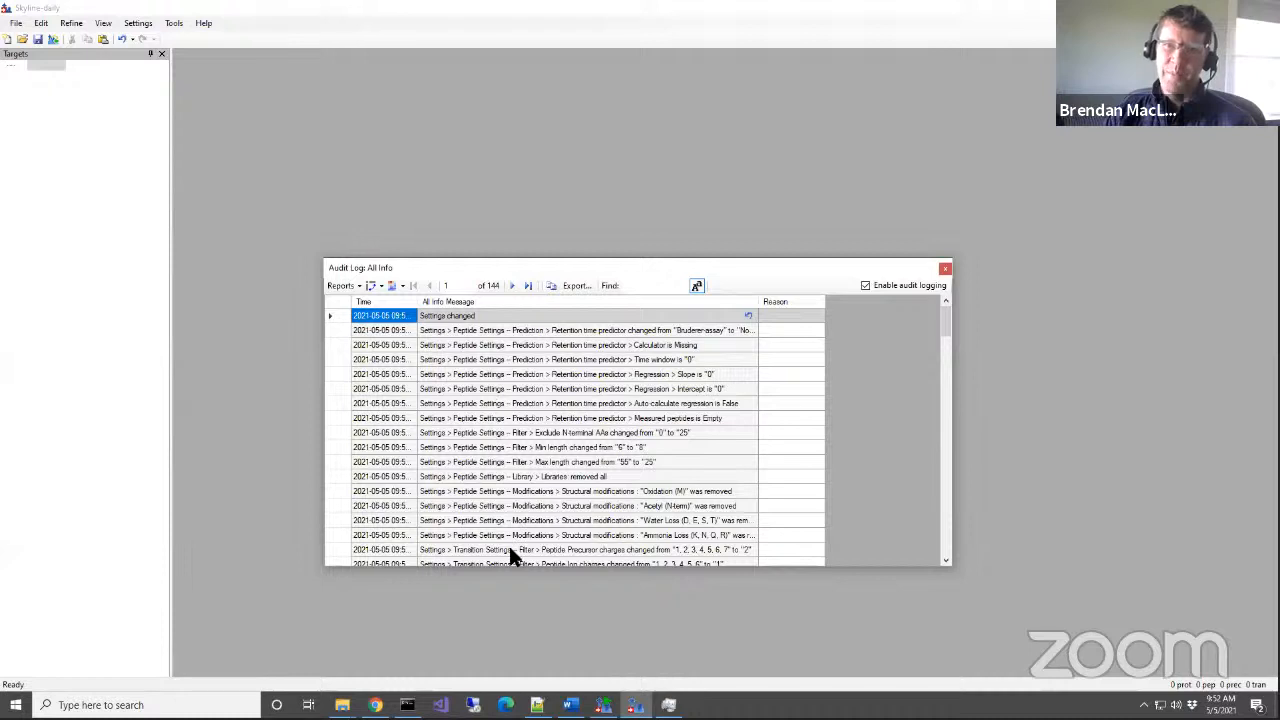
Start a new blank document, discarding the unsaved changes, and close the audit log.
left_click(8, 45)
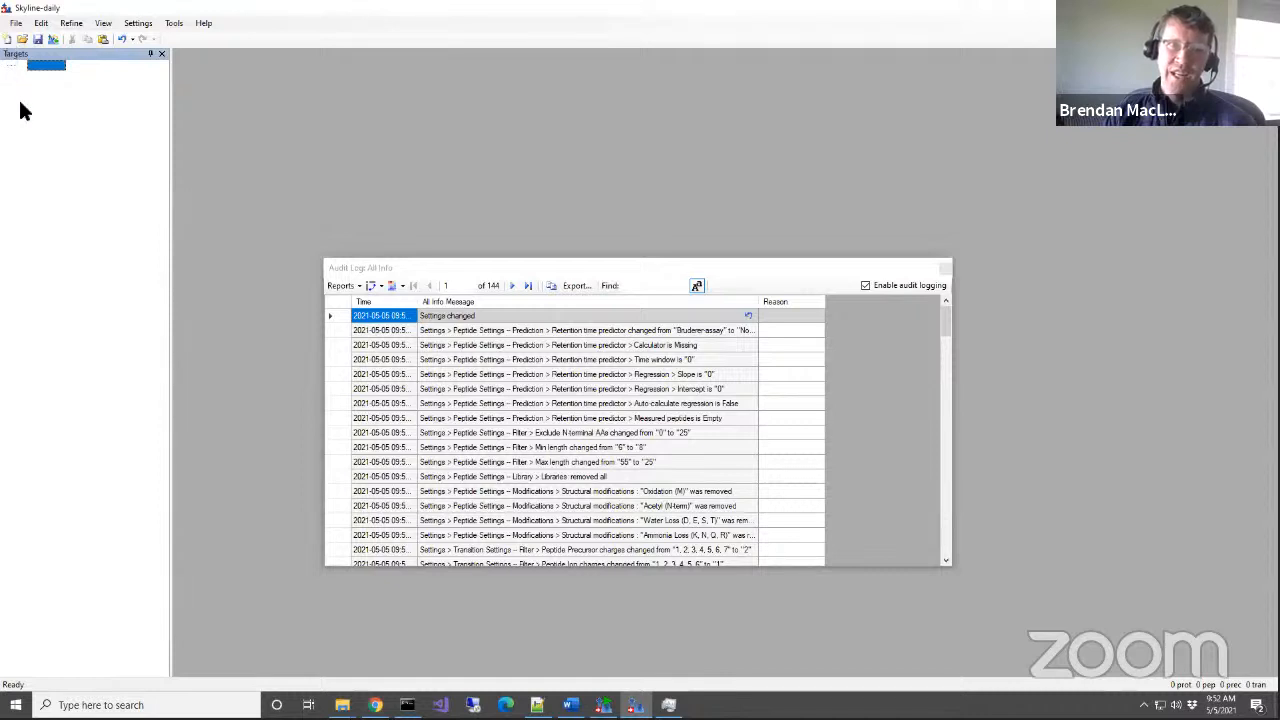
left_click(8, 39)
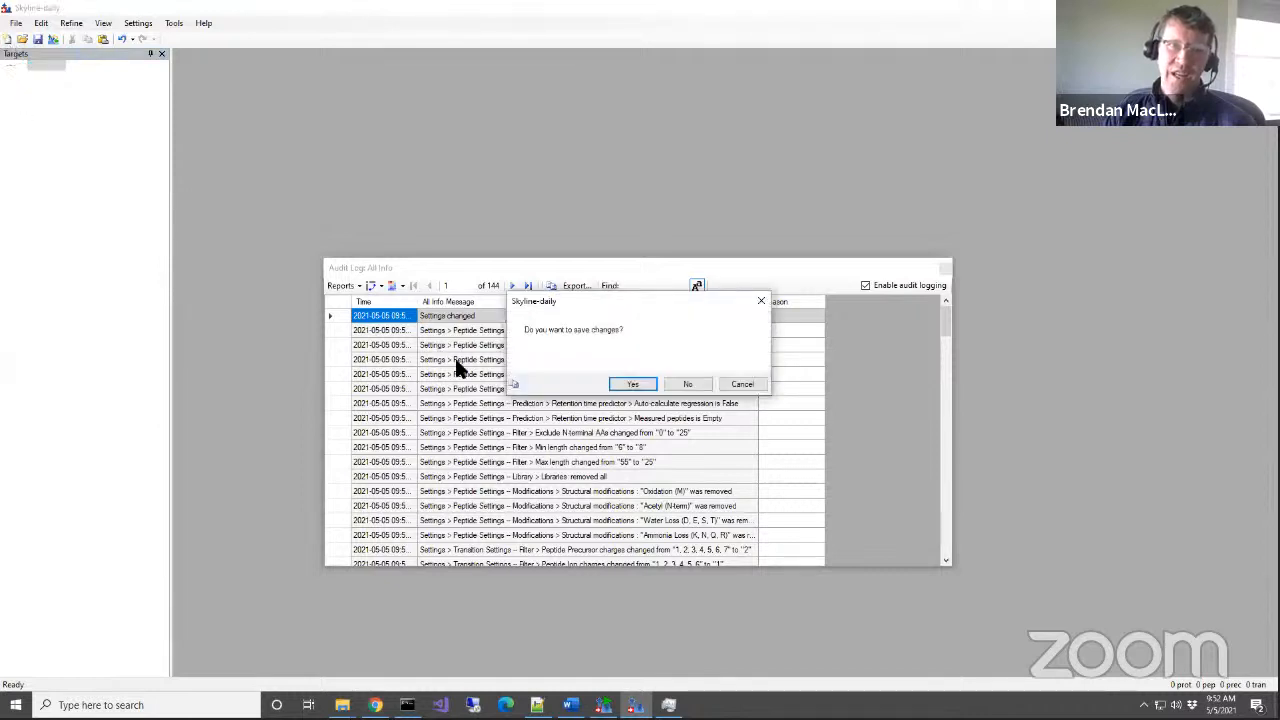
left_click(687, 385)
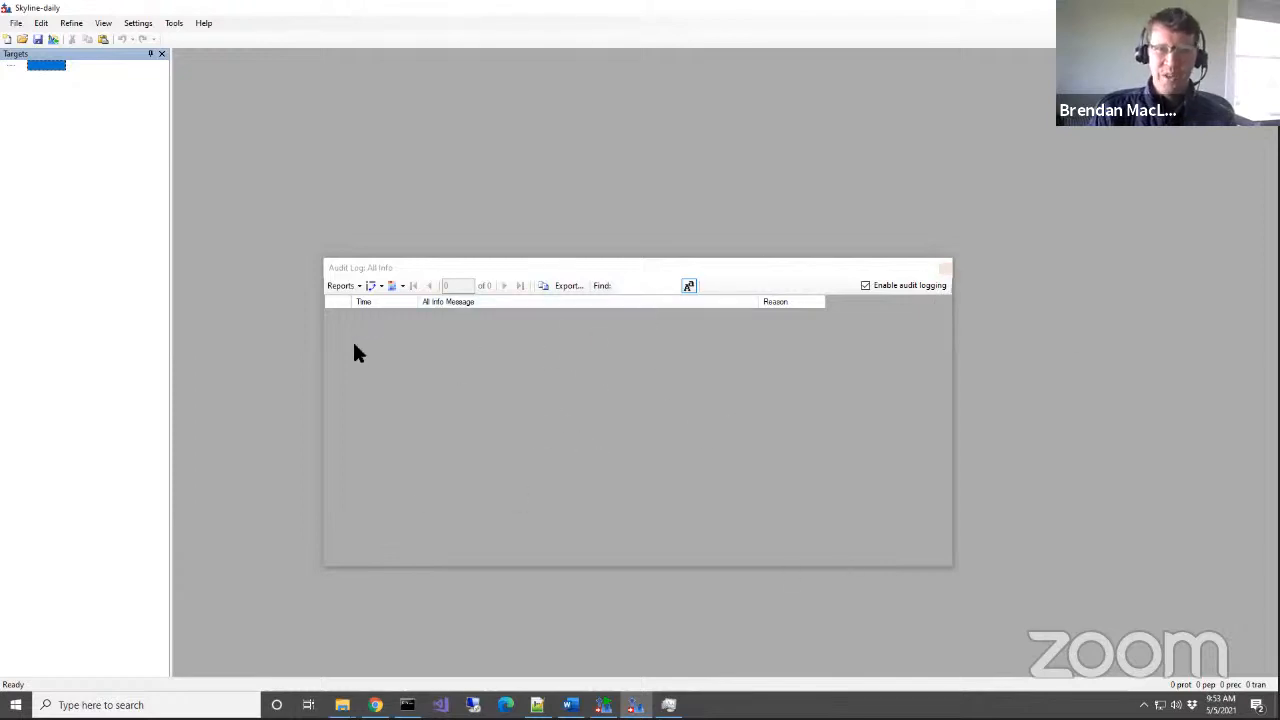
left_click(945, 269)
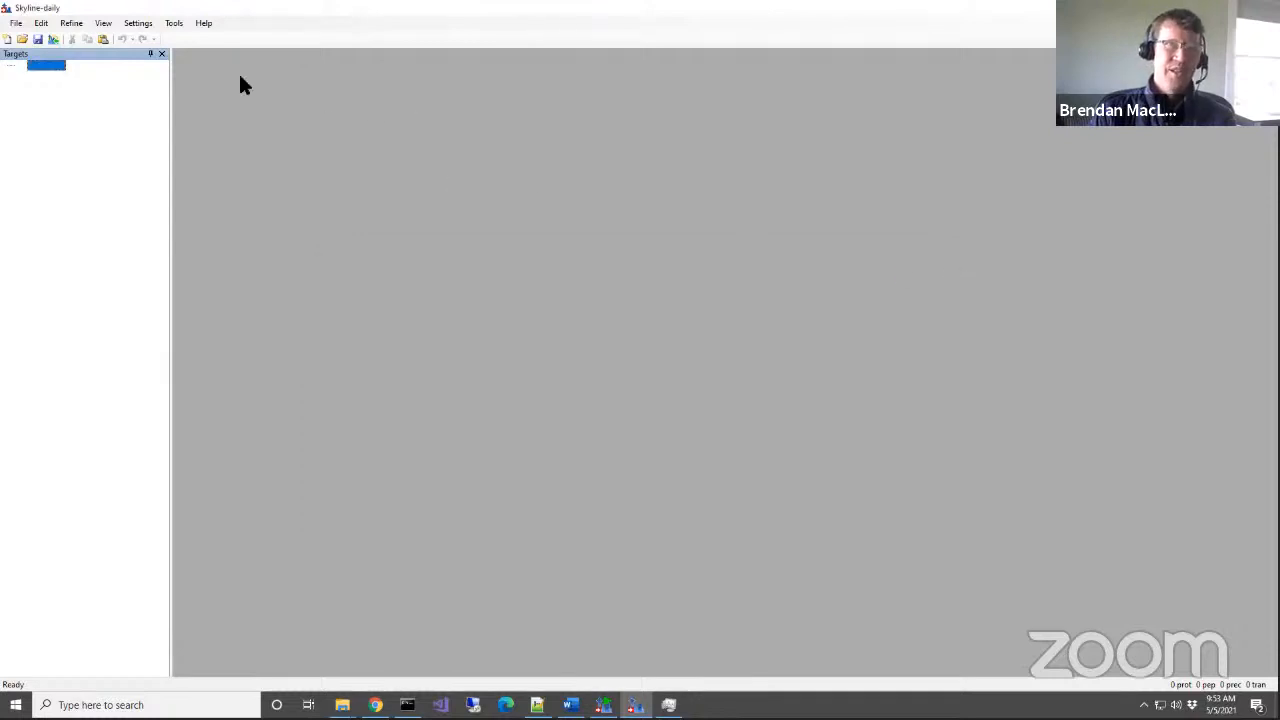
Check that the Default settings are active and start another new blank document.
left_click(133, 27)
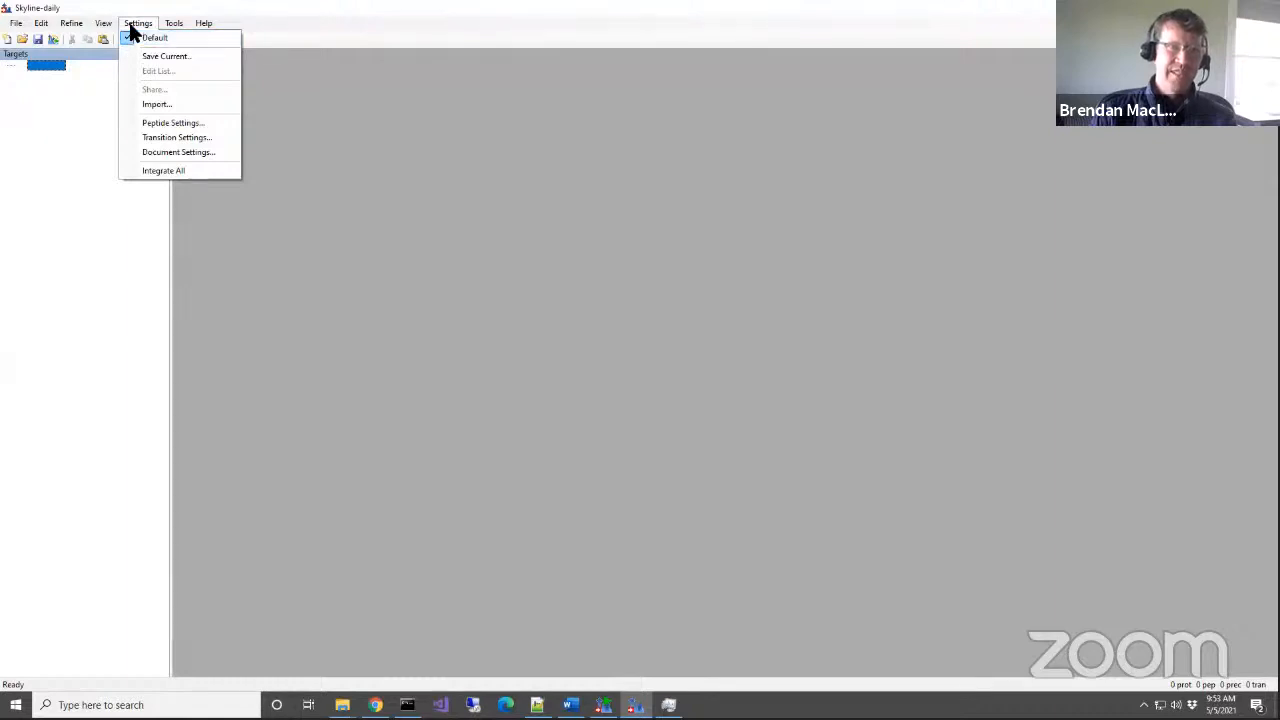
left_click(129, 28)
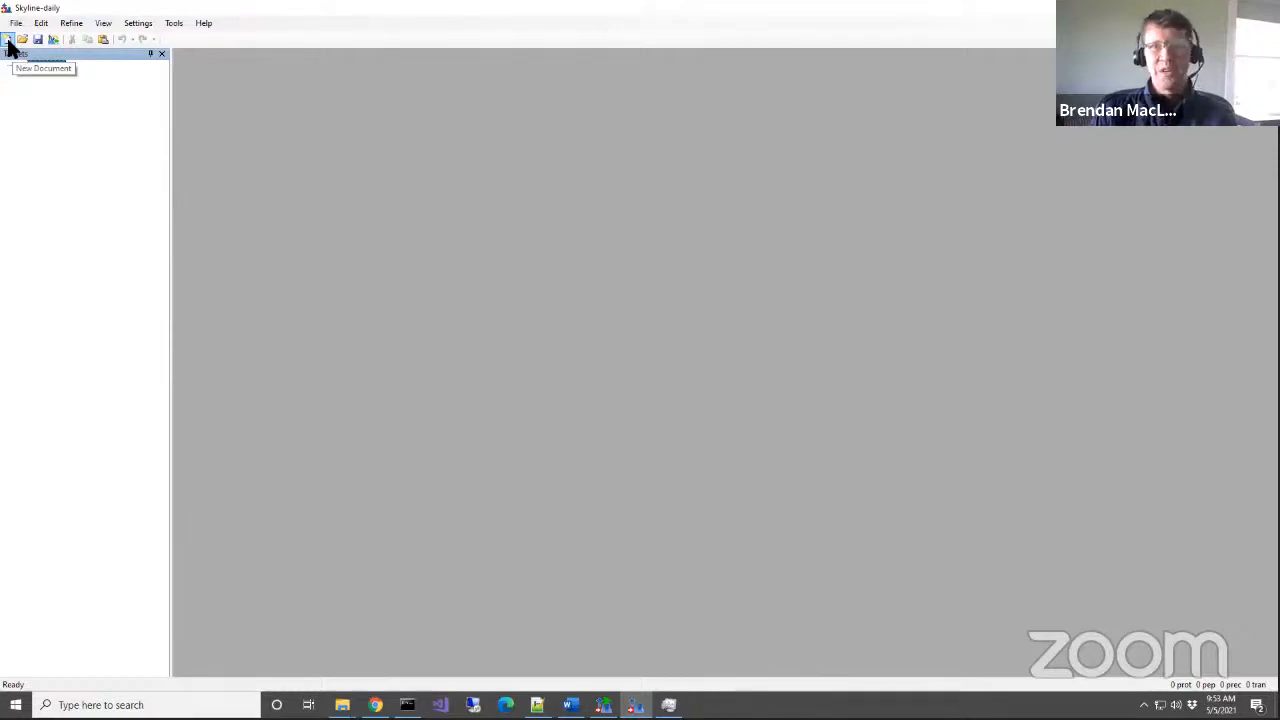
left_click(8, 45)
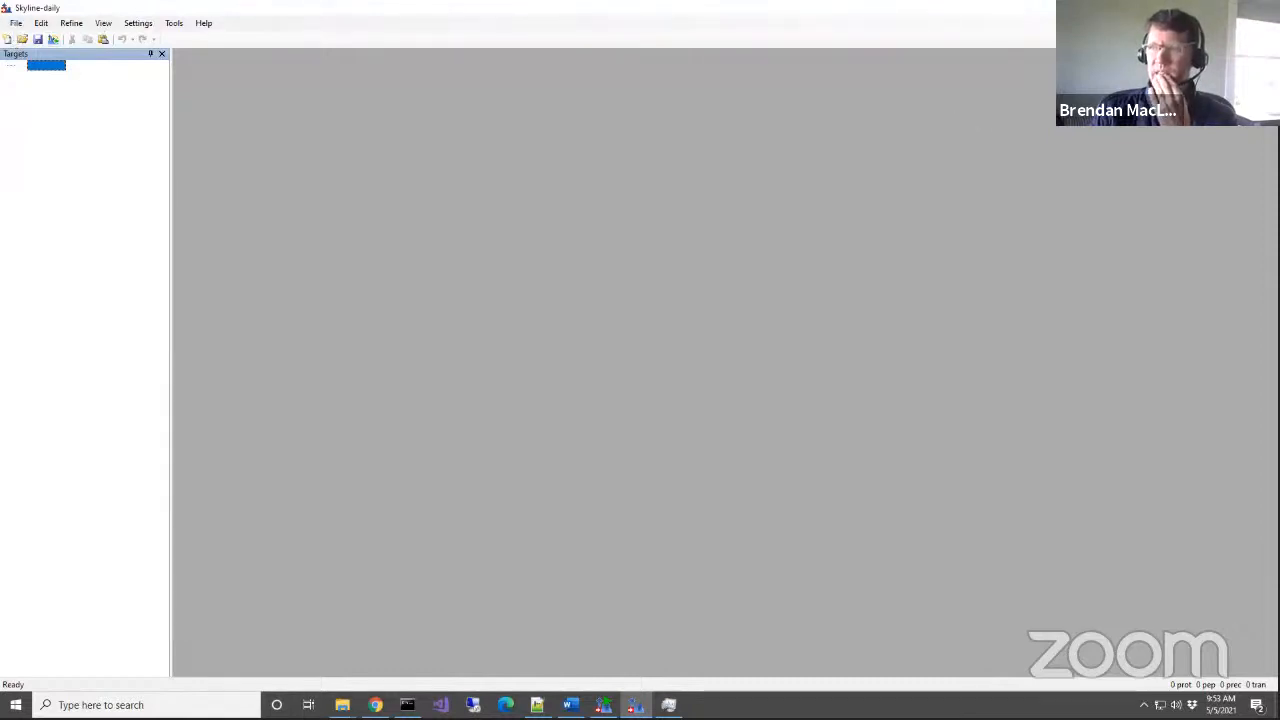
key("alt+Tab")
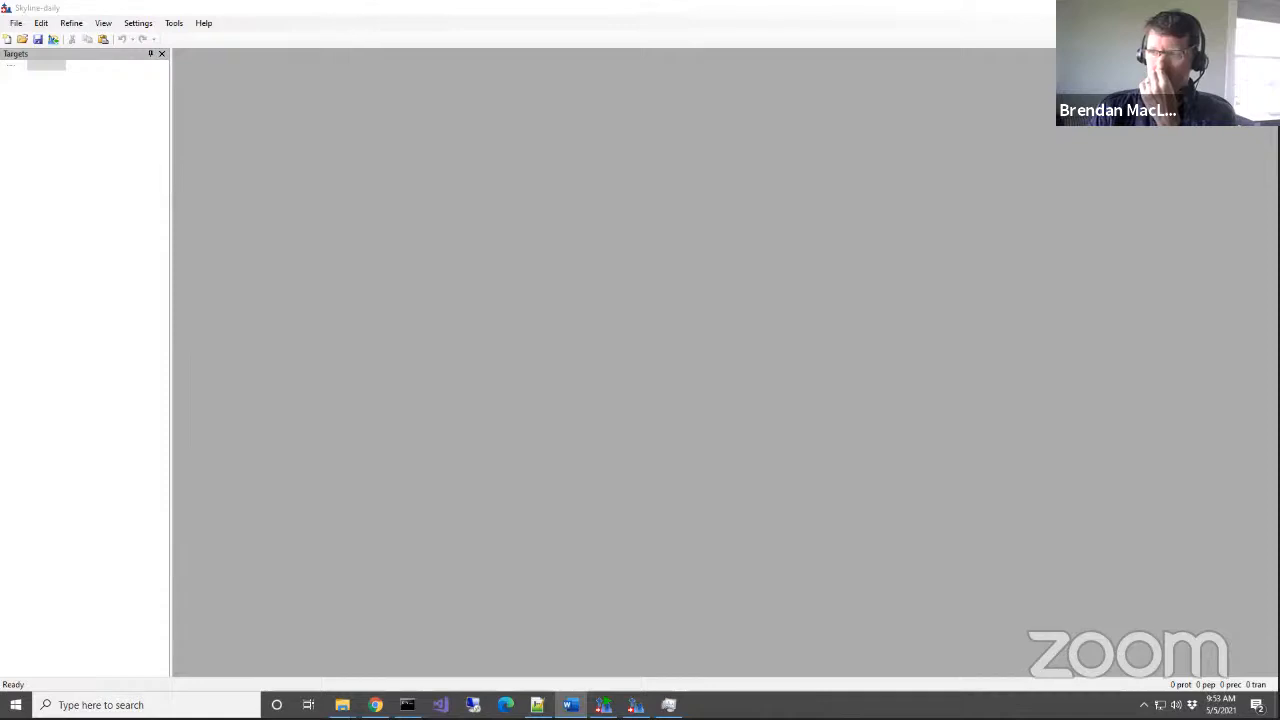
Save the blank document as Selevsek in the Selevsek folder under NEU21_Skyline.
left_click(16, 22)
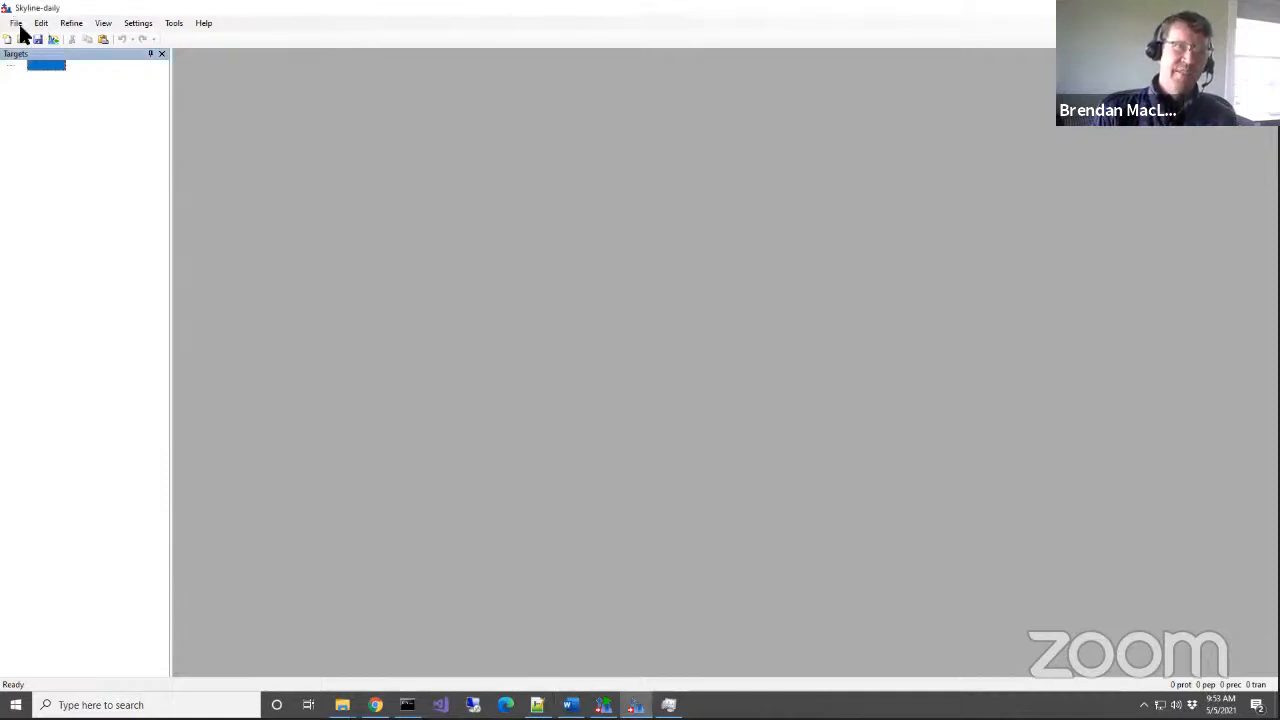
left_click(16, 22)
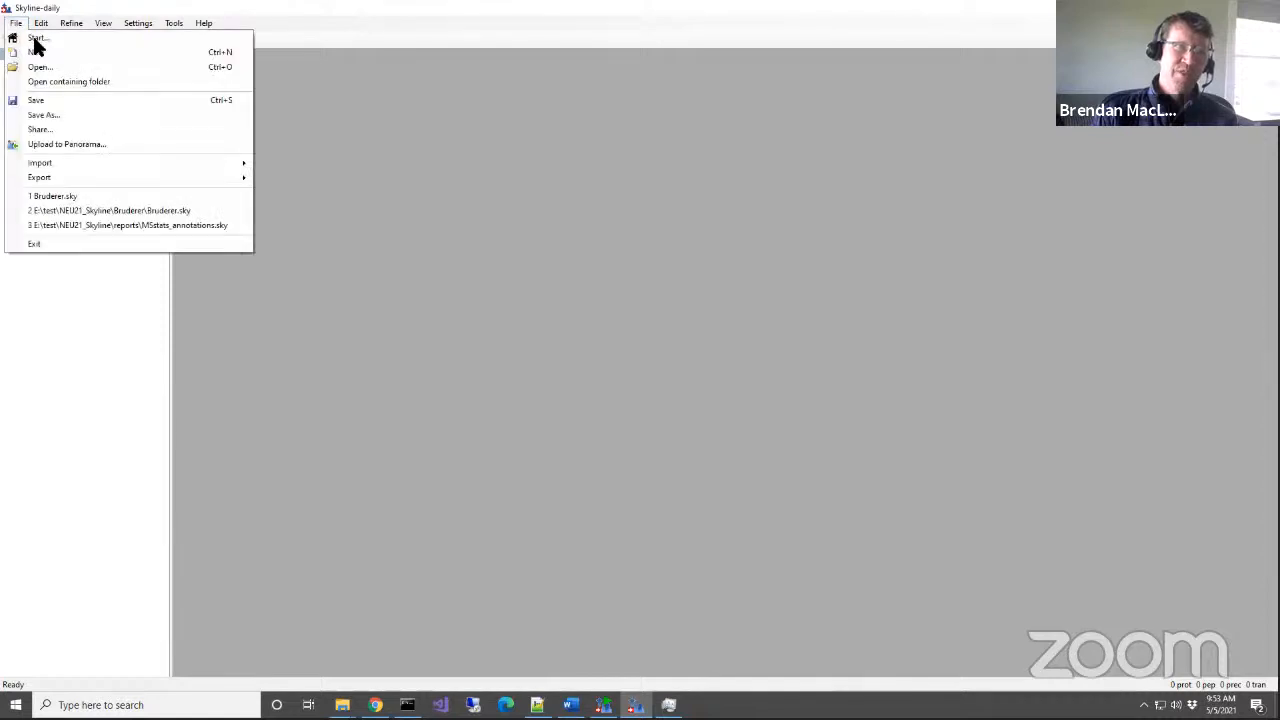
left_click(44, 114)
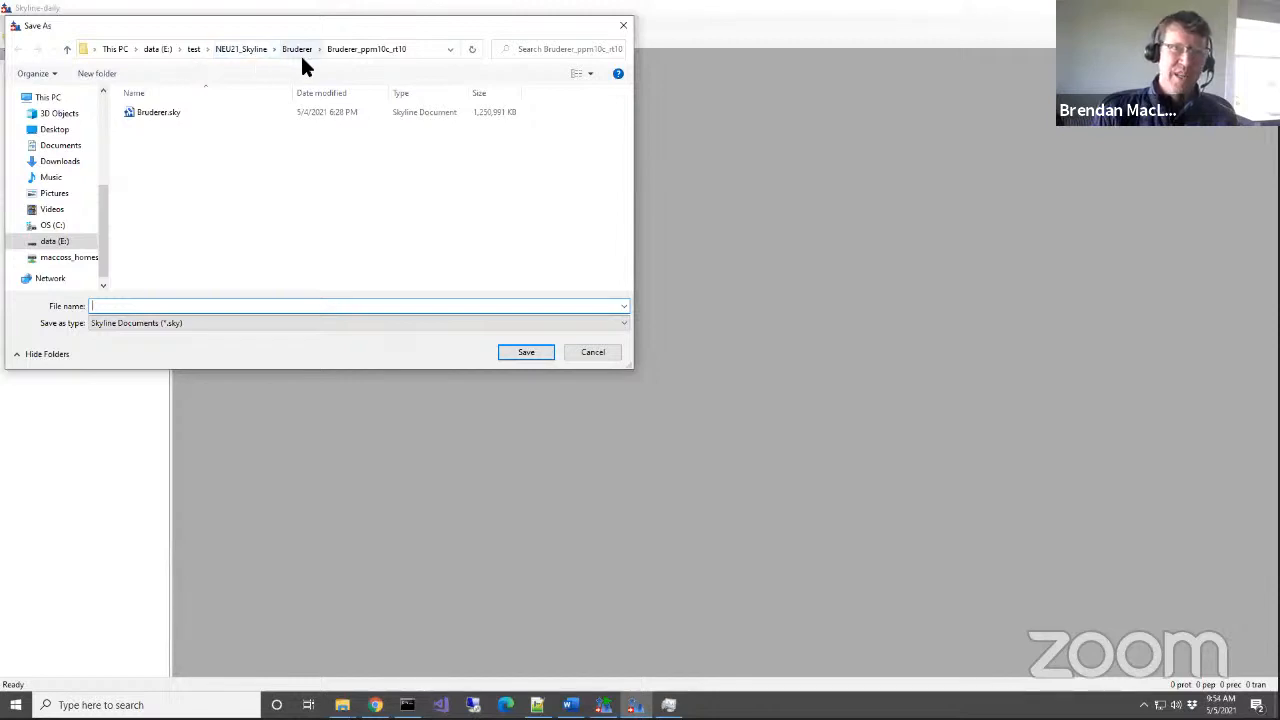
left_click(242, 50)
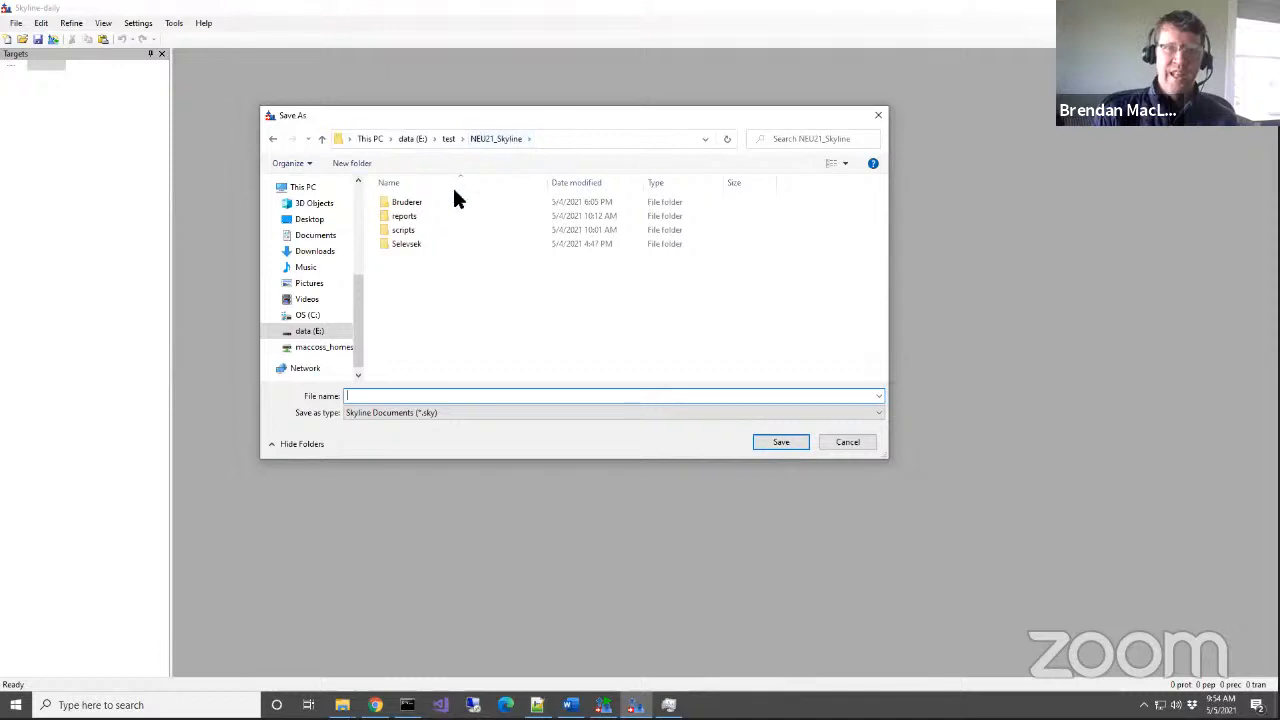
double_click(388, 244)
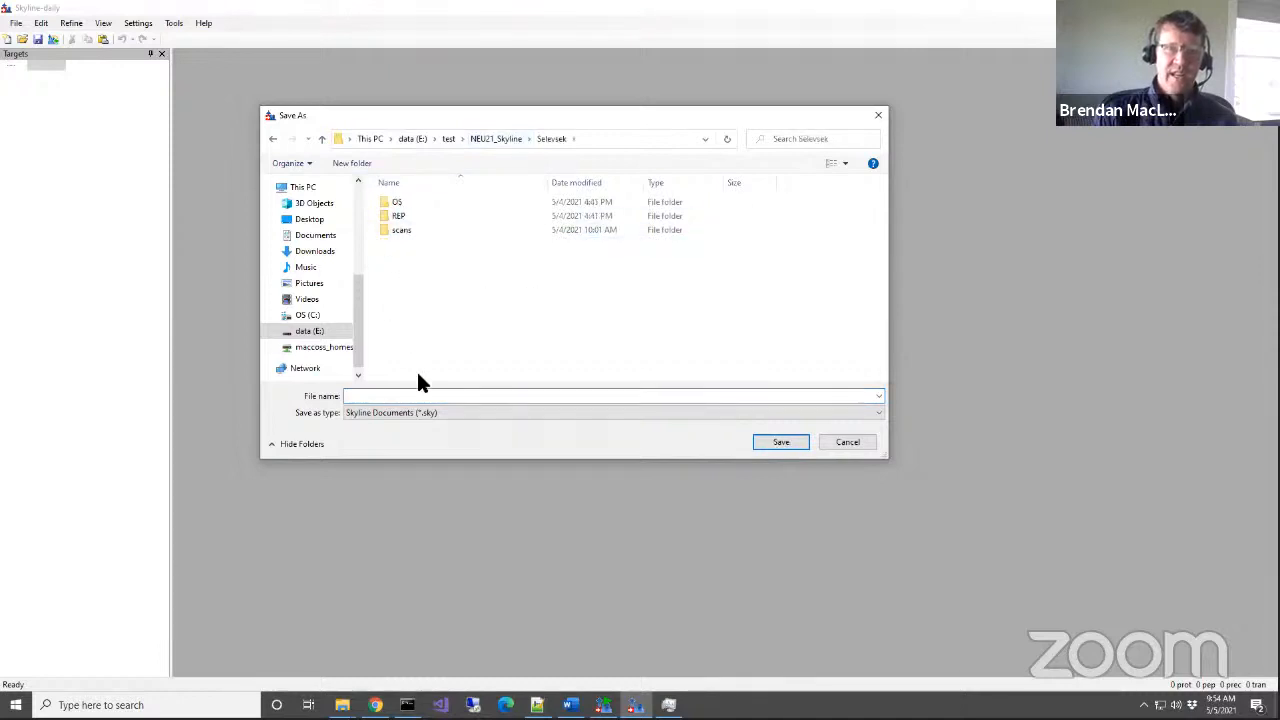
left_click(436, 395)
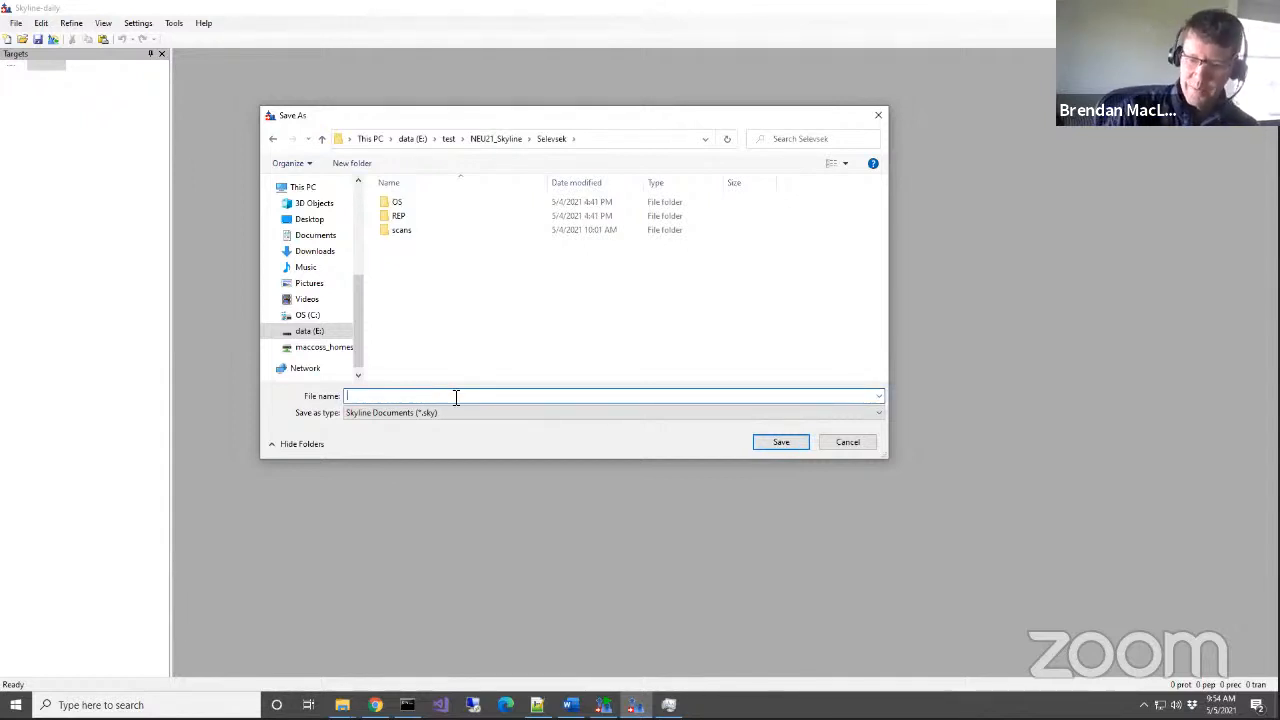
type("Selevsek")
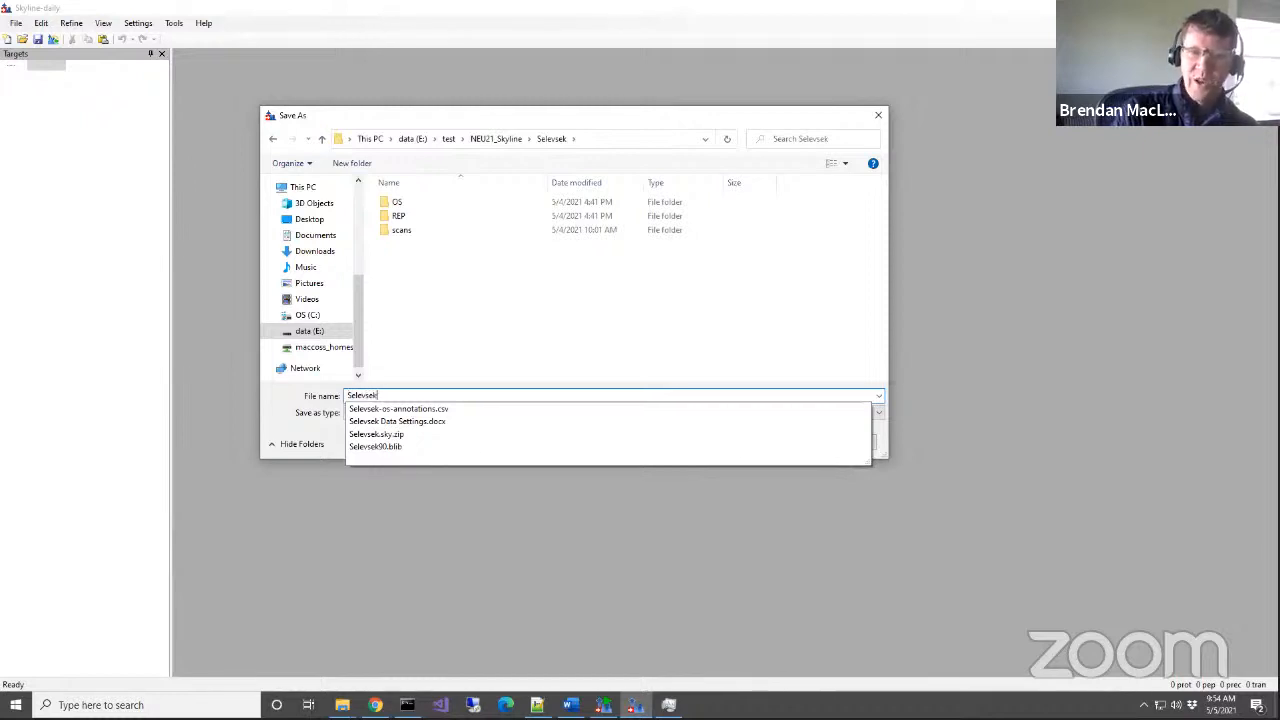
key("Return")
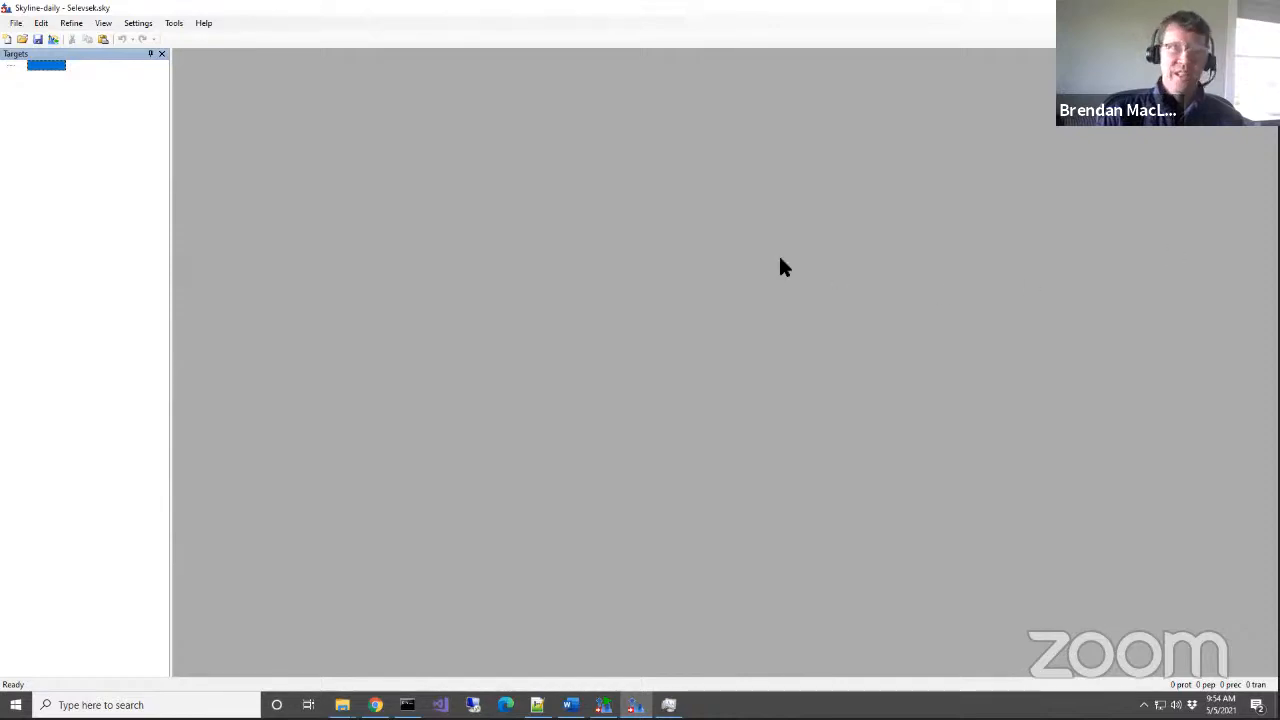
left_click(17, 24)
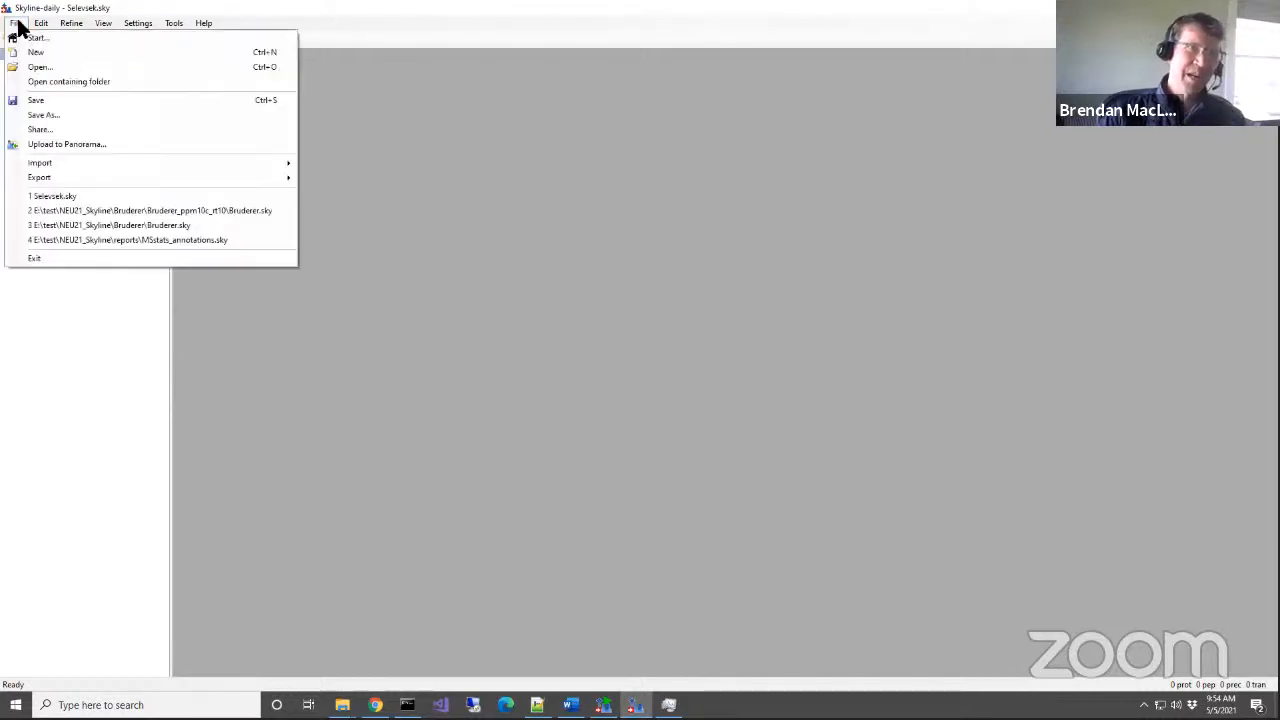
mouse_move(262, 162)
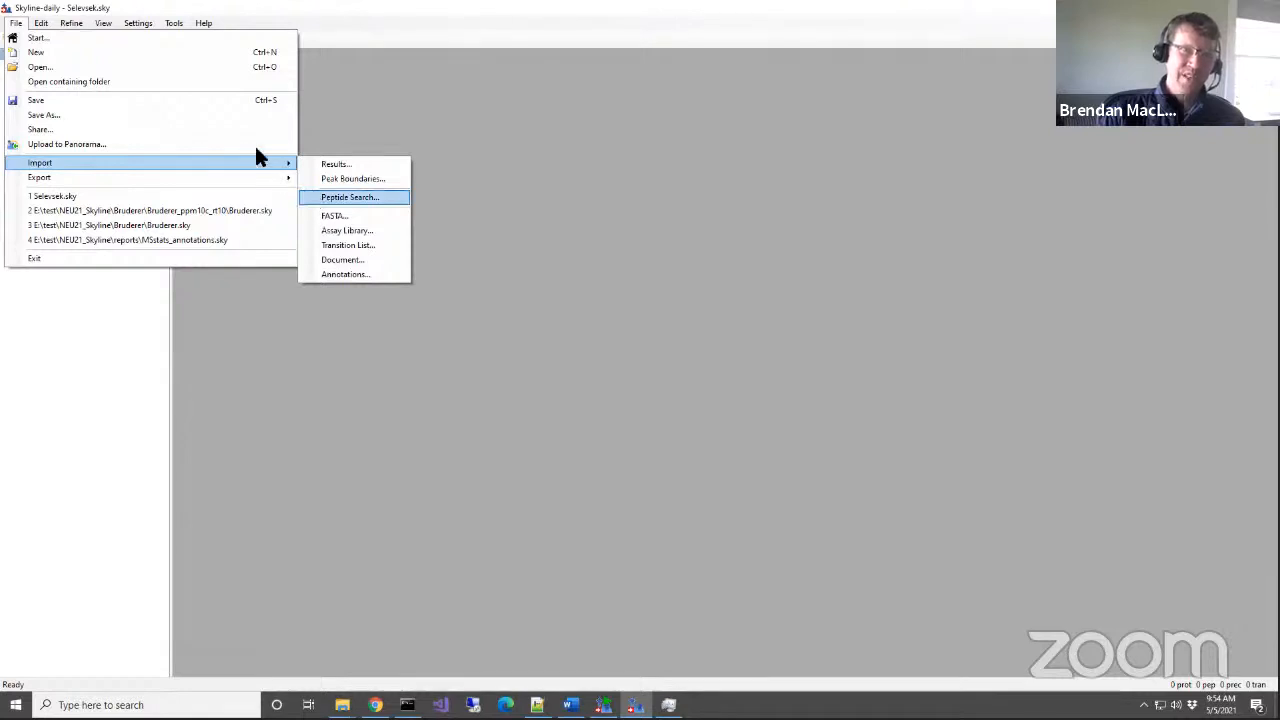
left_click(14, 20)
left_click(16, 23)
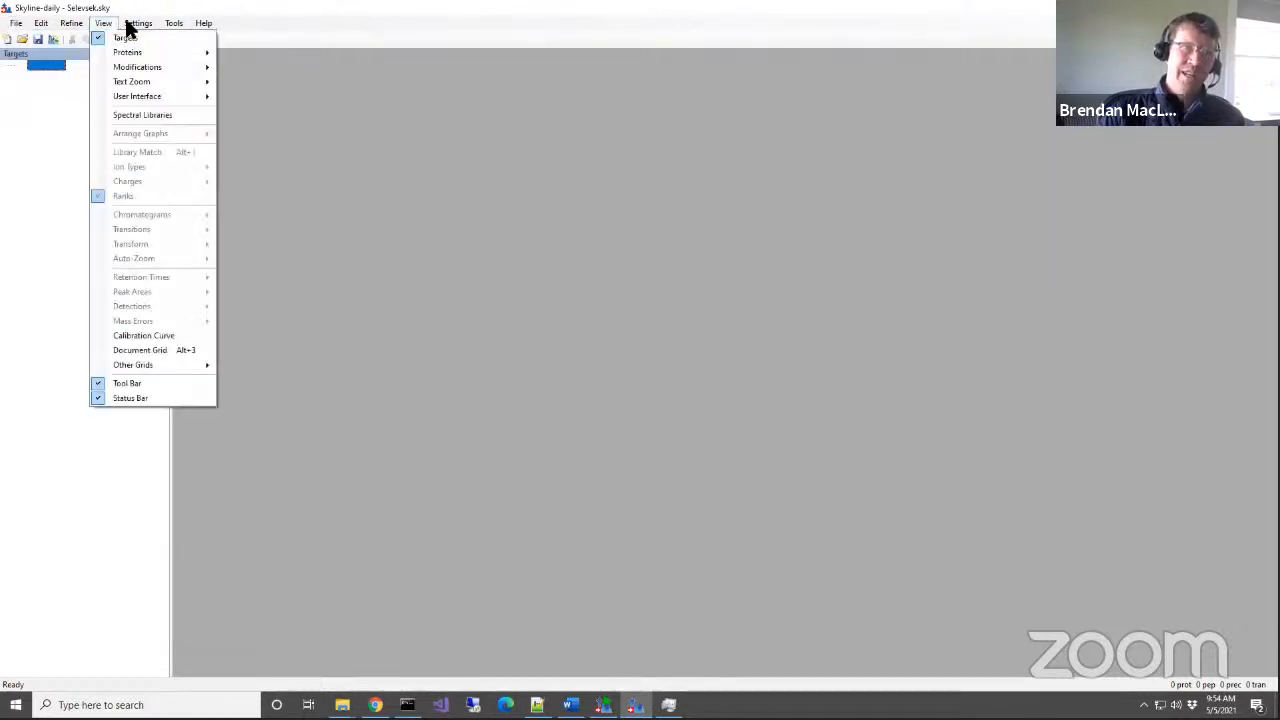
In the peptide filter settings, set minimum length to 7, maximum length to 45 and excluded N-terminal amino acids to 0.
mouse_move(127, 28)
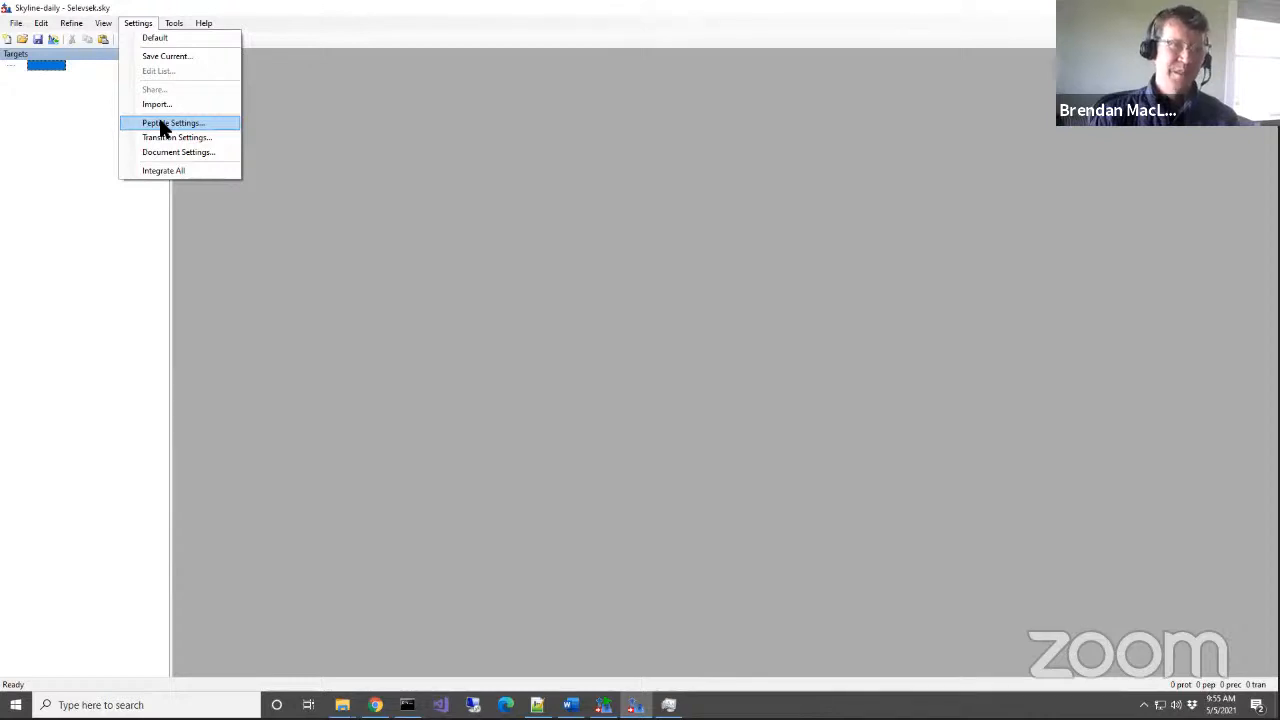
left_click(160, 124)
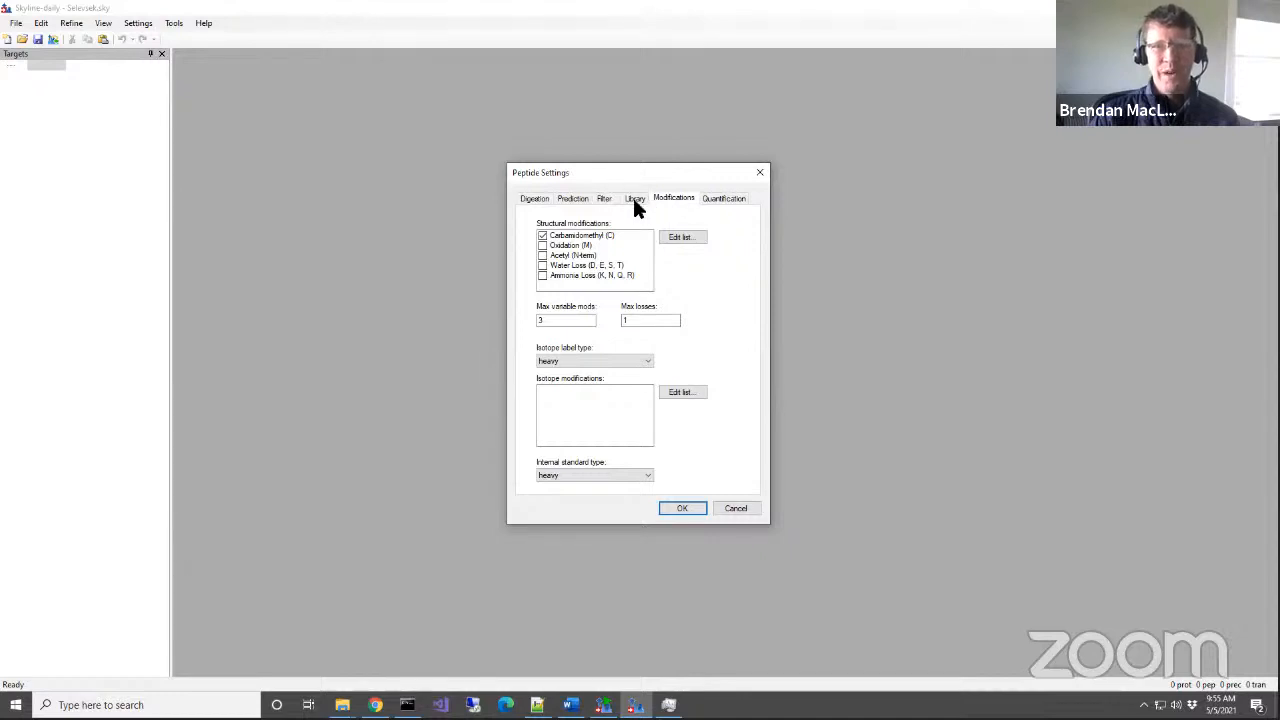
left_click(603, 199)
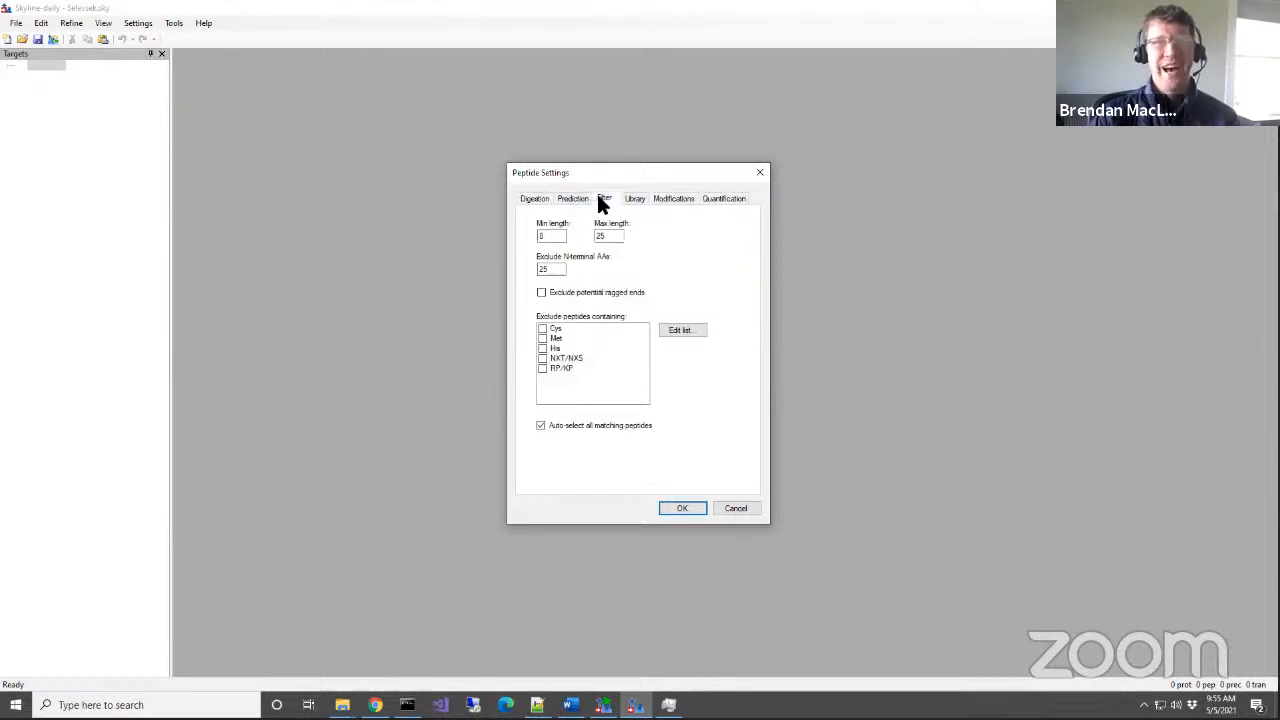
left_click(559, 236)
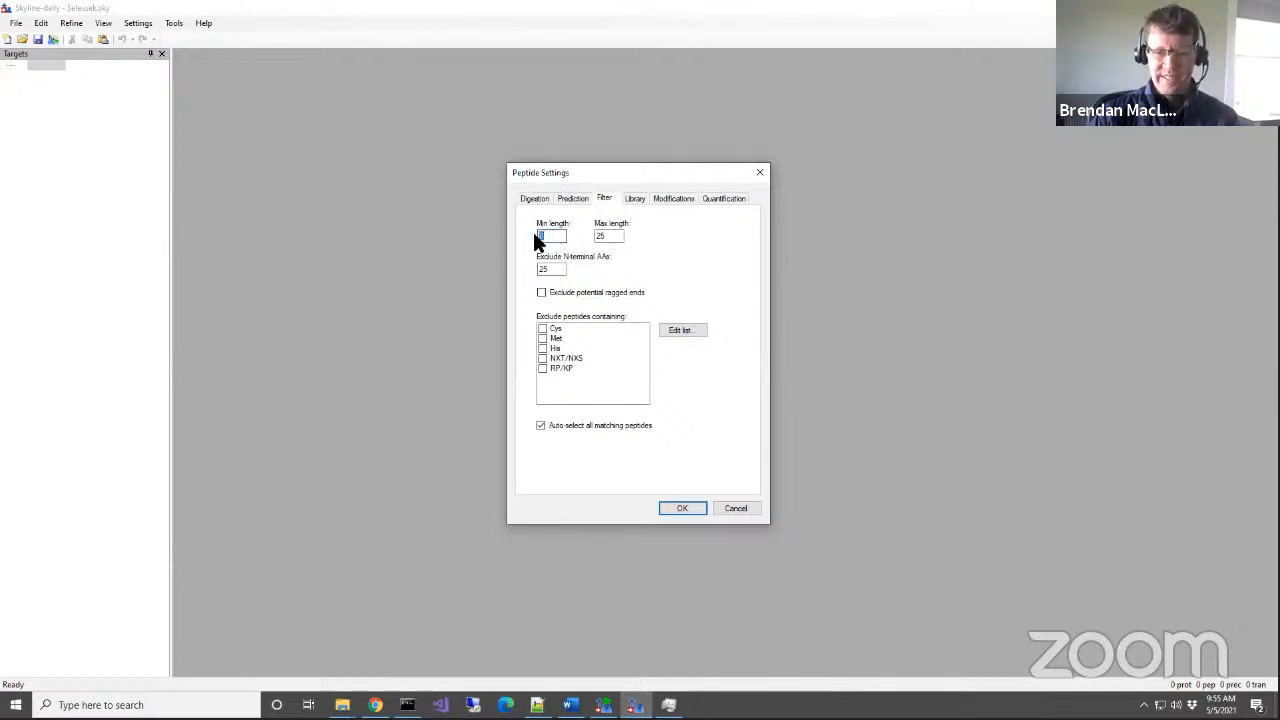
type("7")
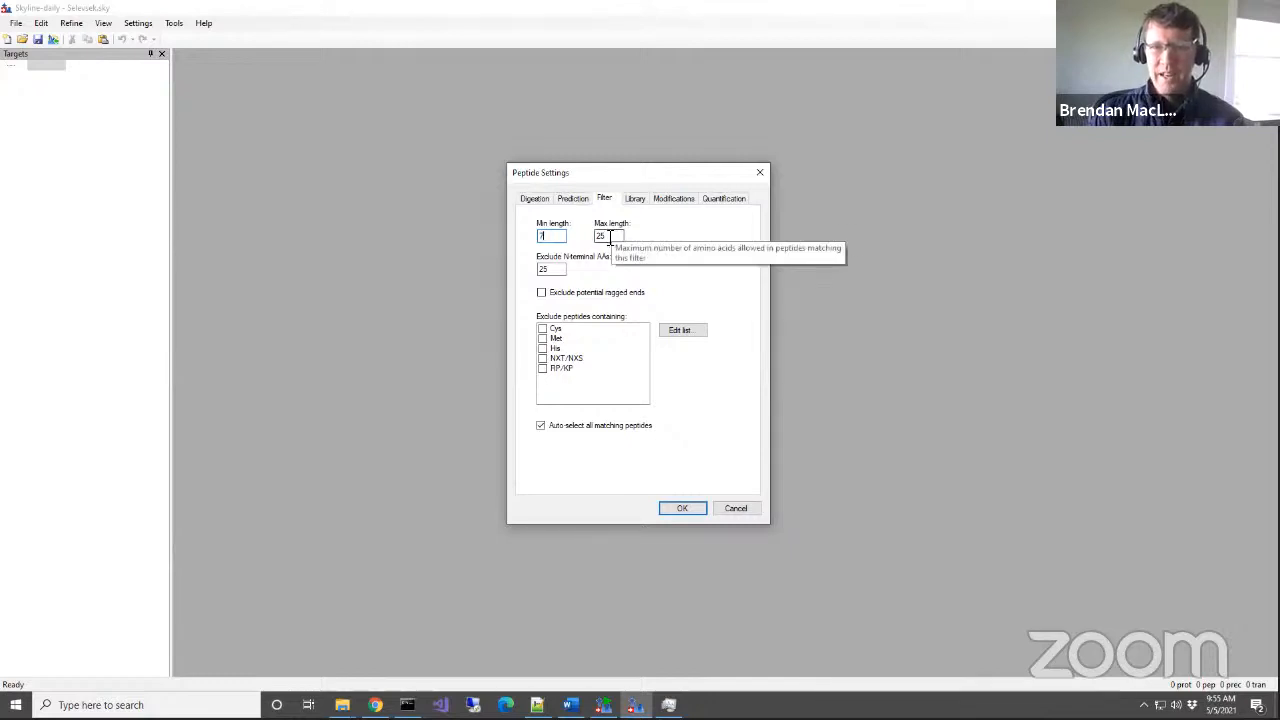
key("Tab")
type("45")
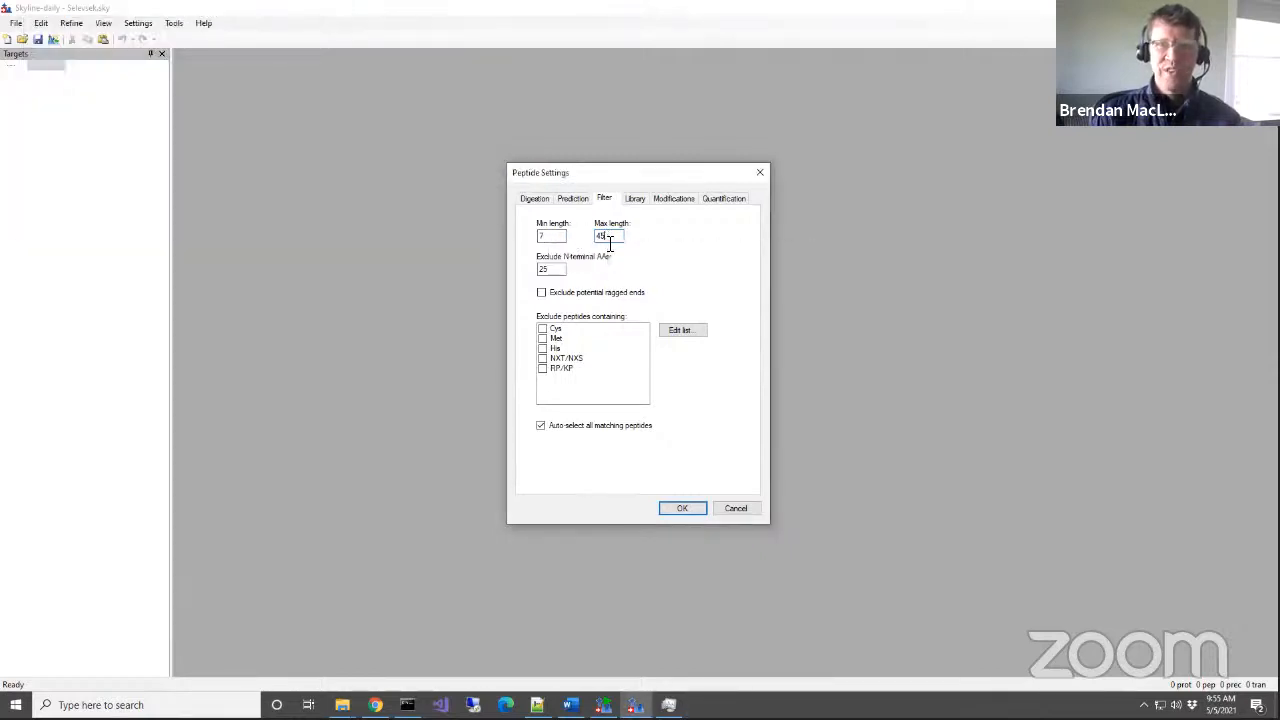
left_click(540, 268)
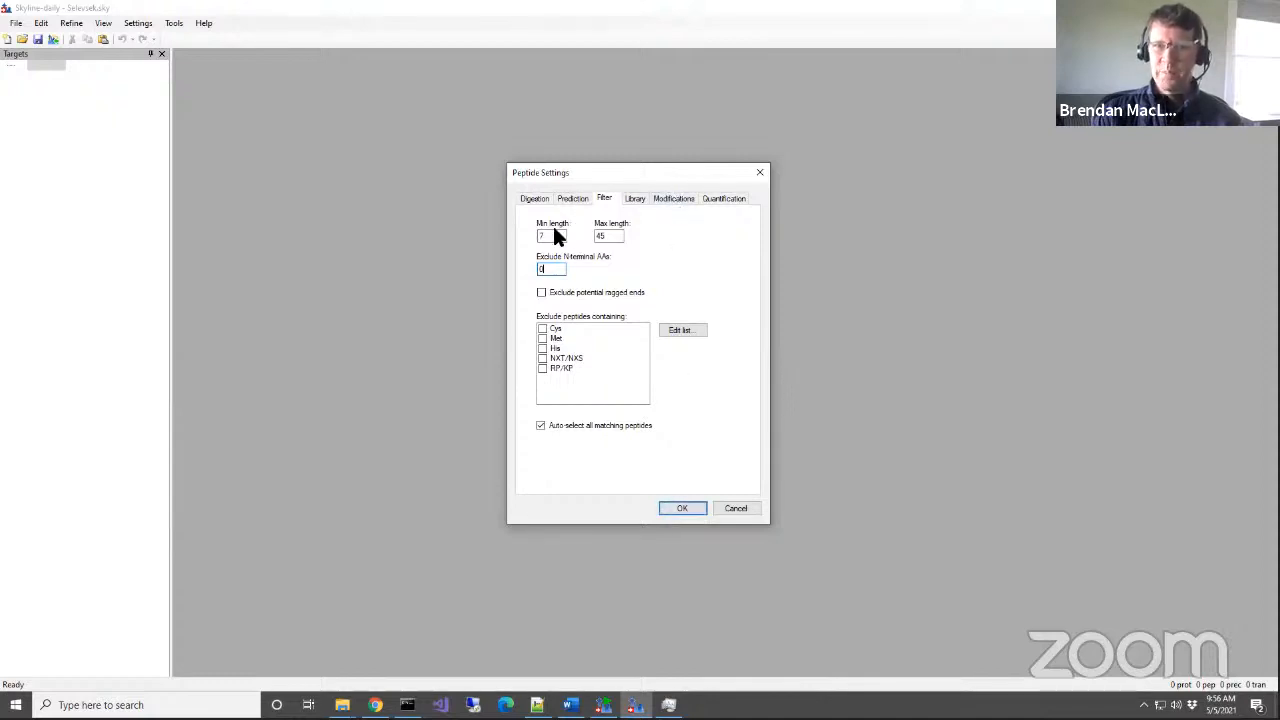
Enable Oxidation (M) among the structural modifications in the peptide settings.
left_click(670, 200)
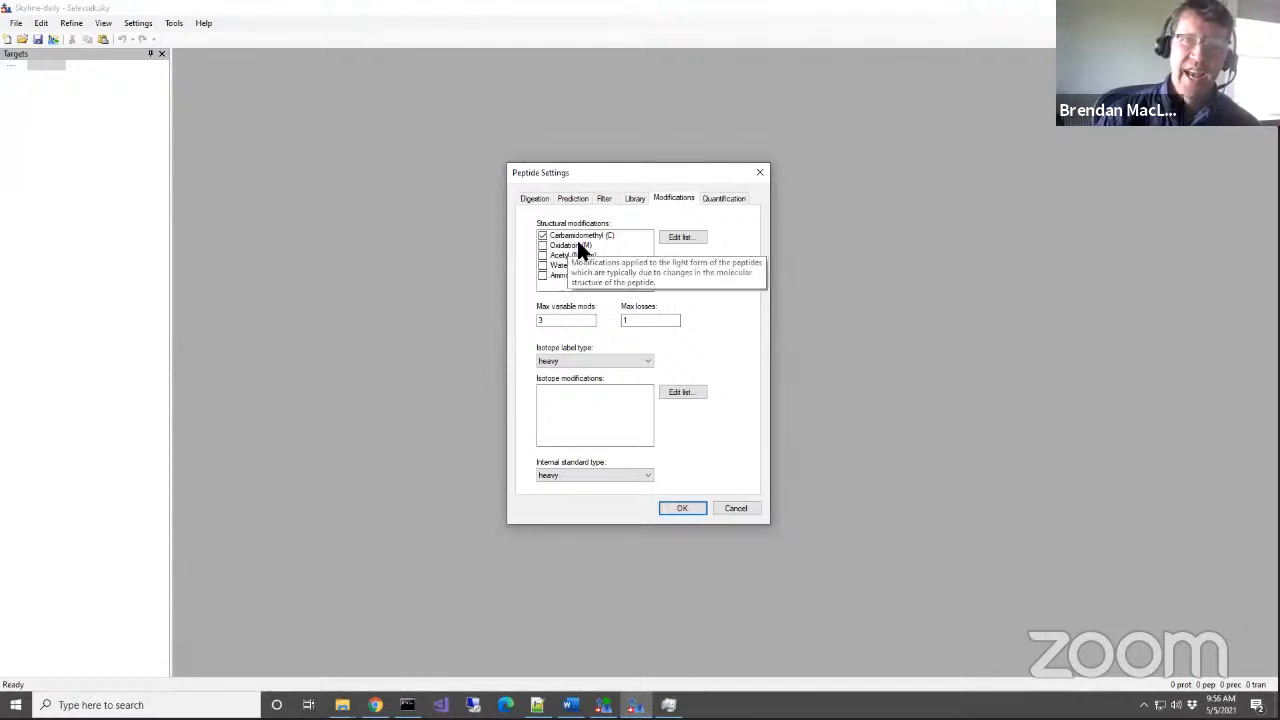
left_click(542, 245)
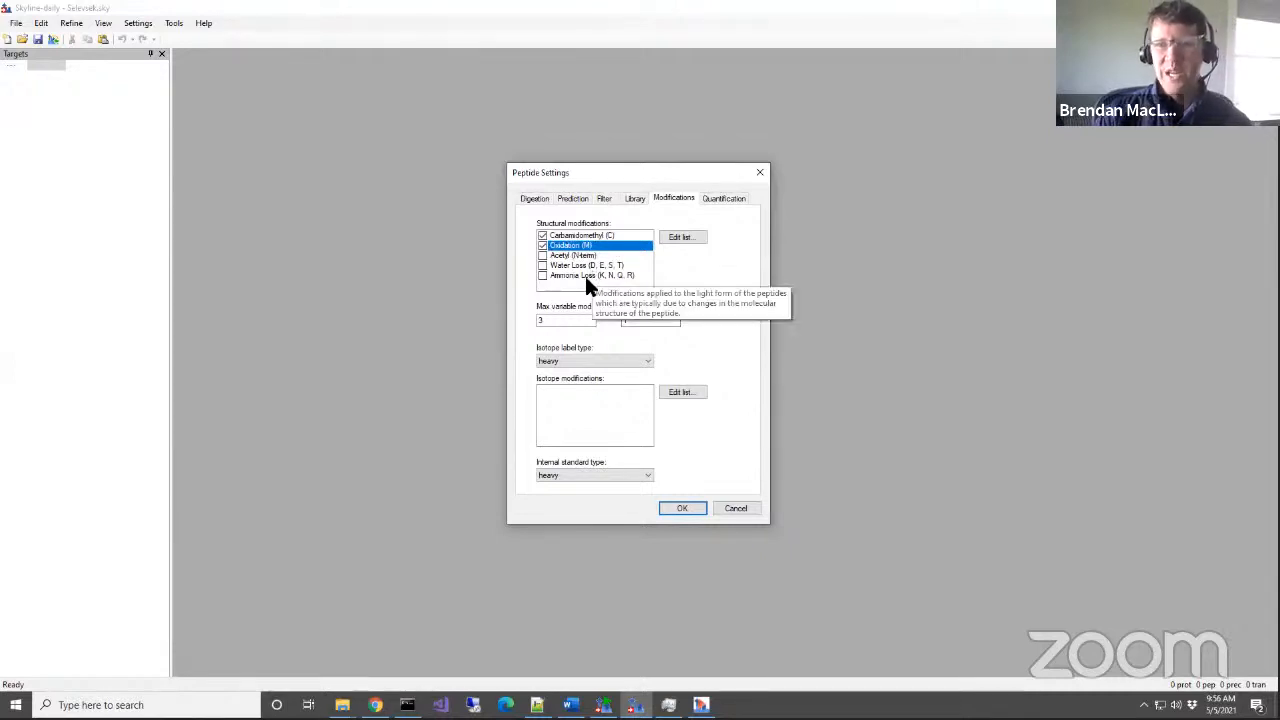
key("alt+Tab")
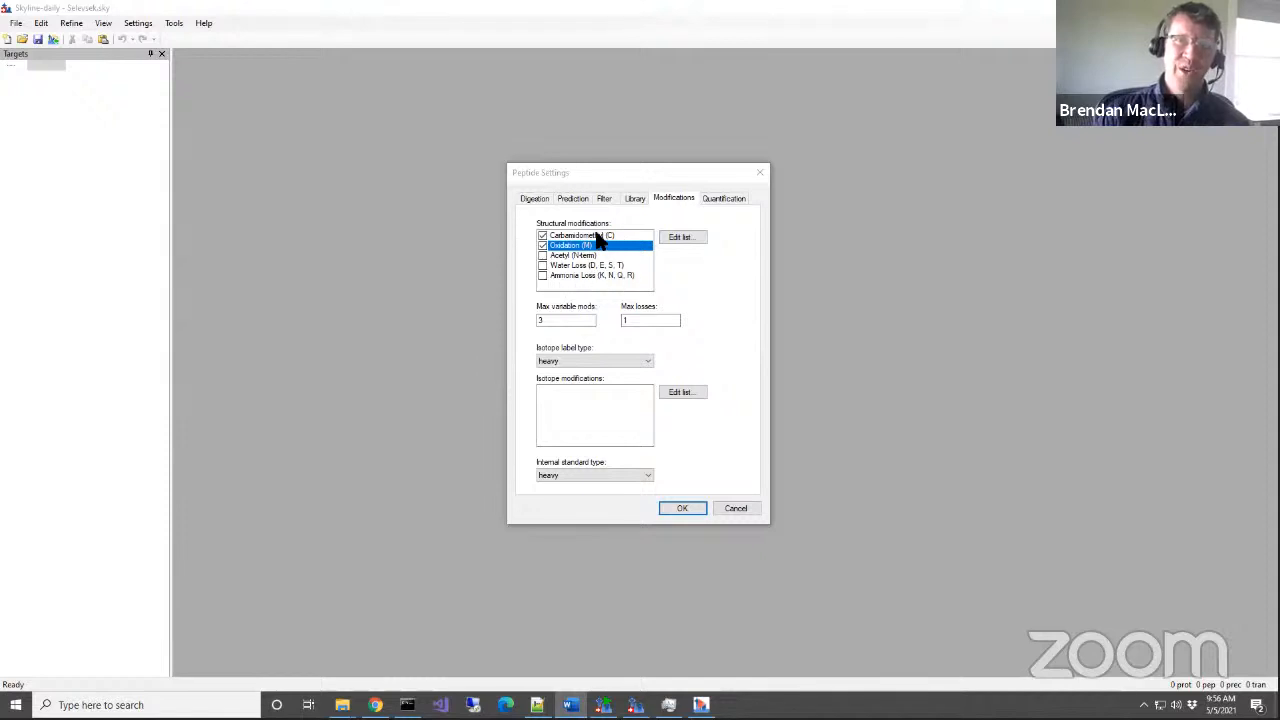
Try to add the predefined Oxidation (M) modification to the structural modifications list, and cancel the new entry.
left_click(679, 238)
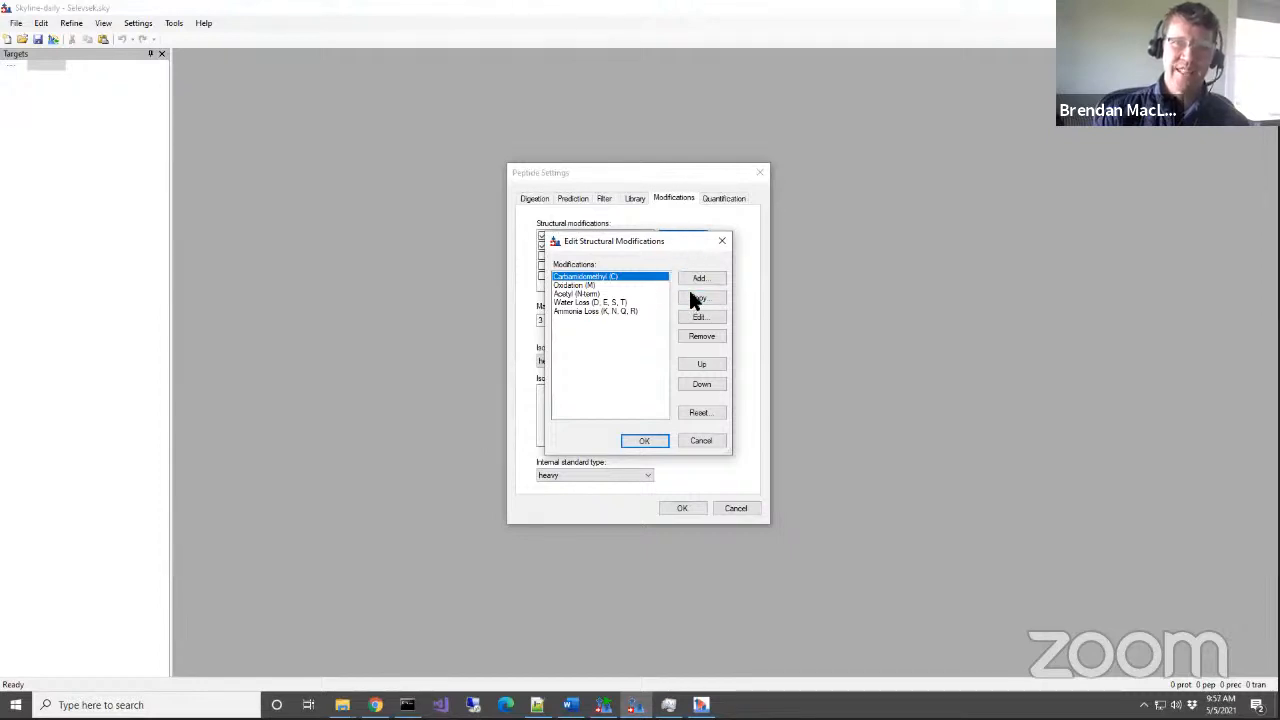
left_click(698, 279)
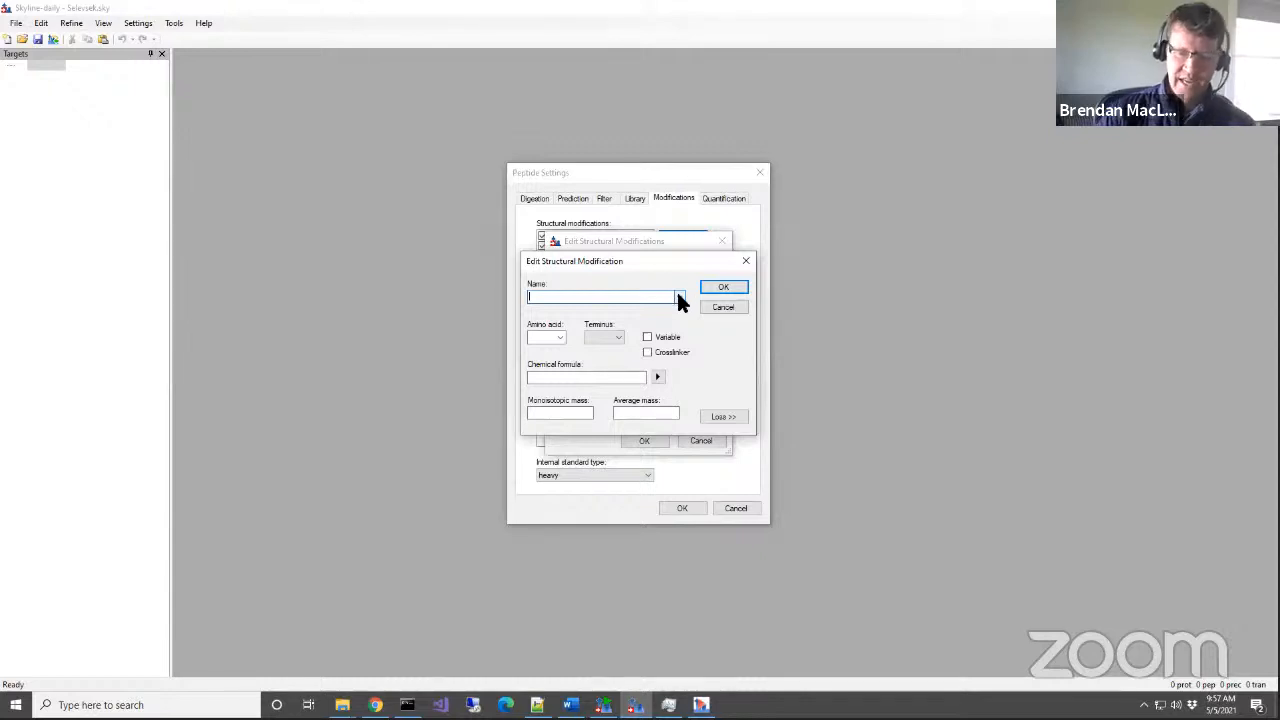
type("Ox")
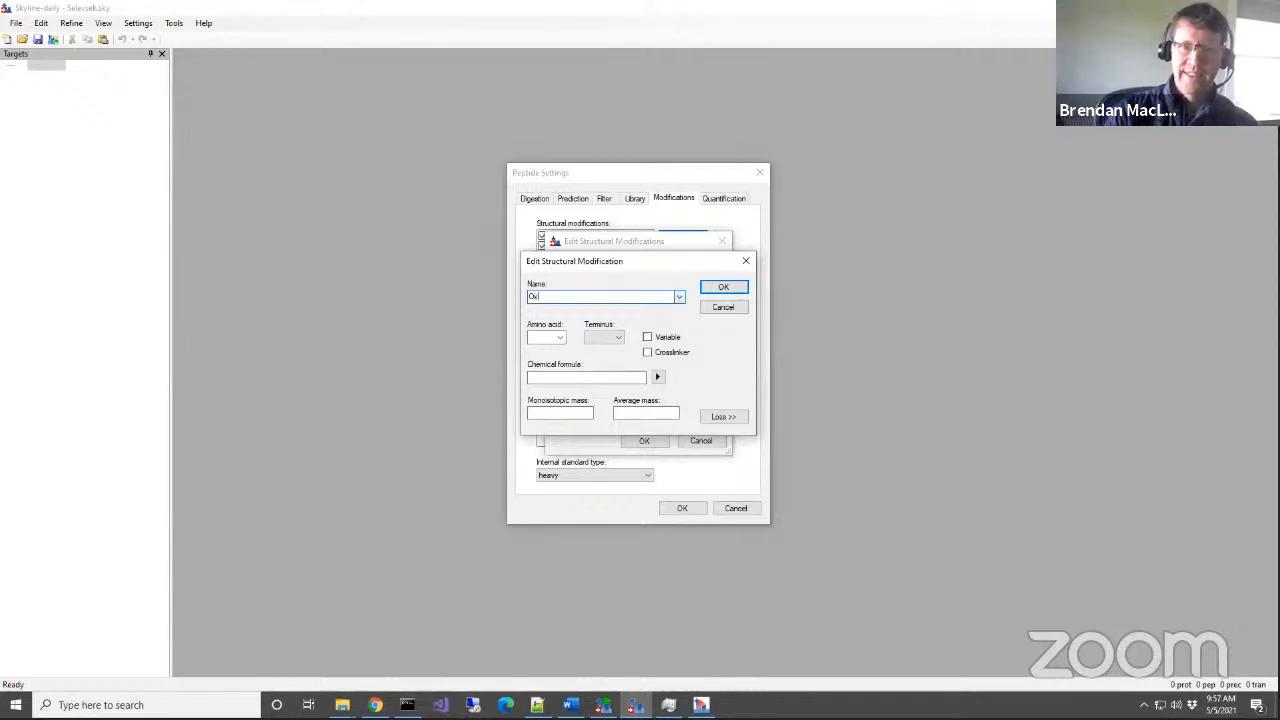
left_click(679, 296)
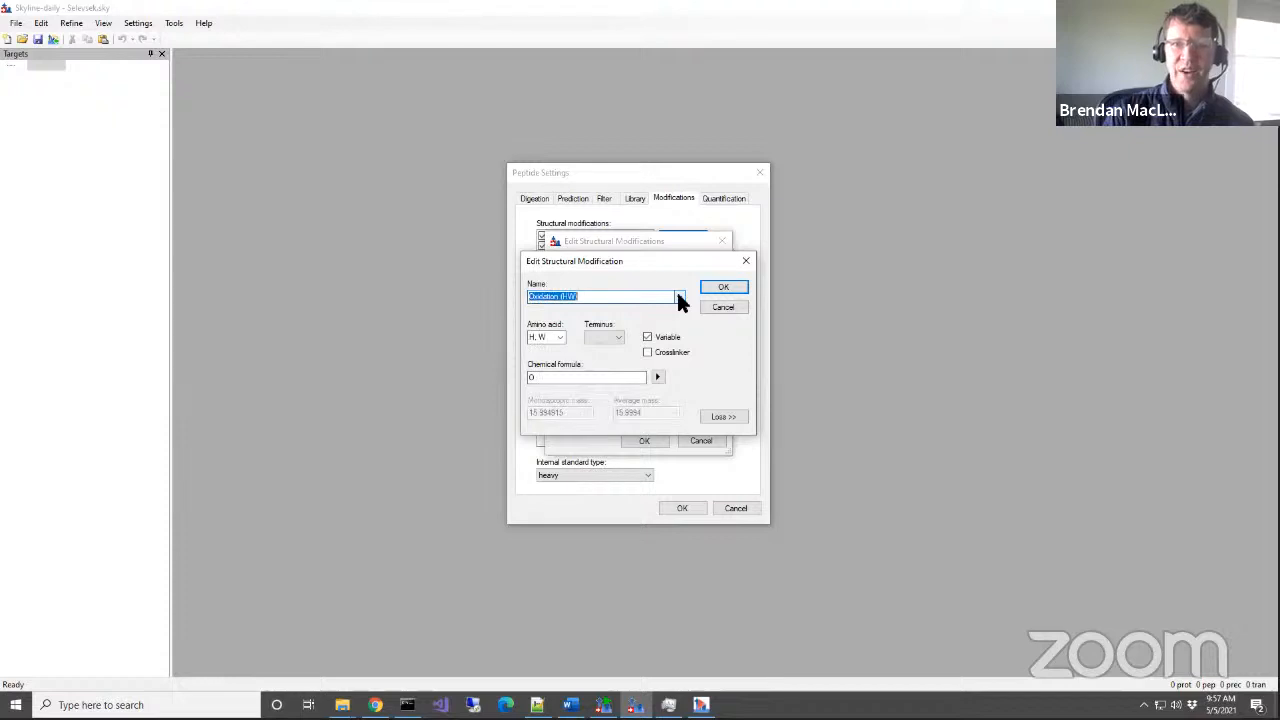
key("Down")
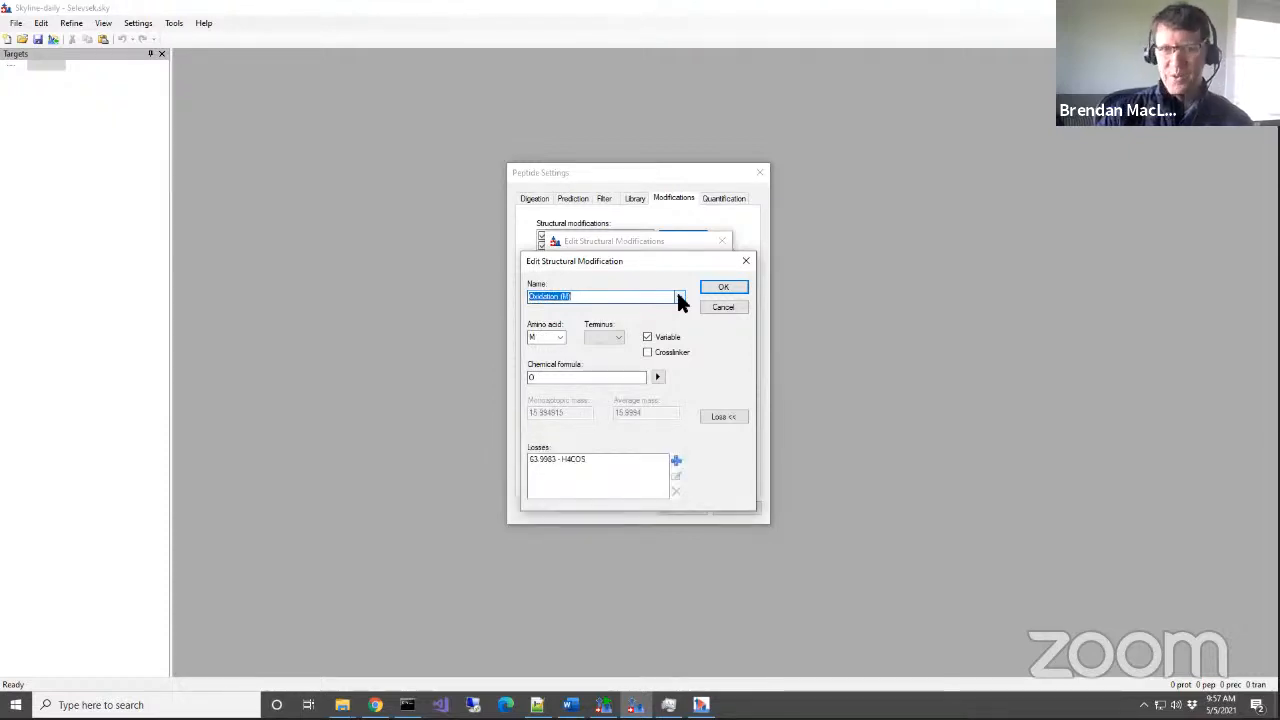
left_click(679, 296)
scroll(600, 343, "up", 4)
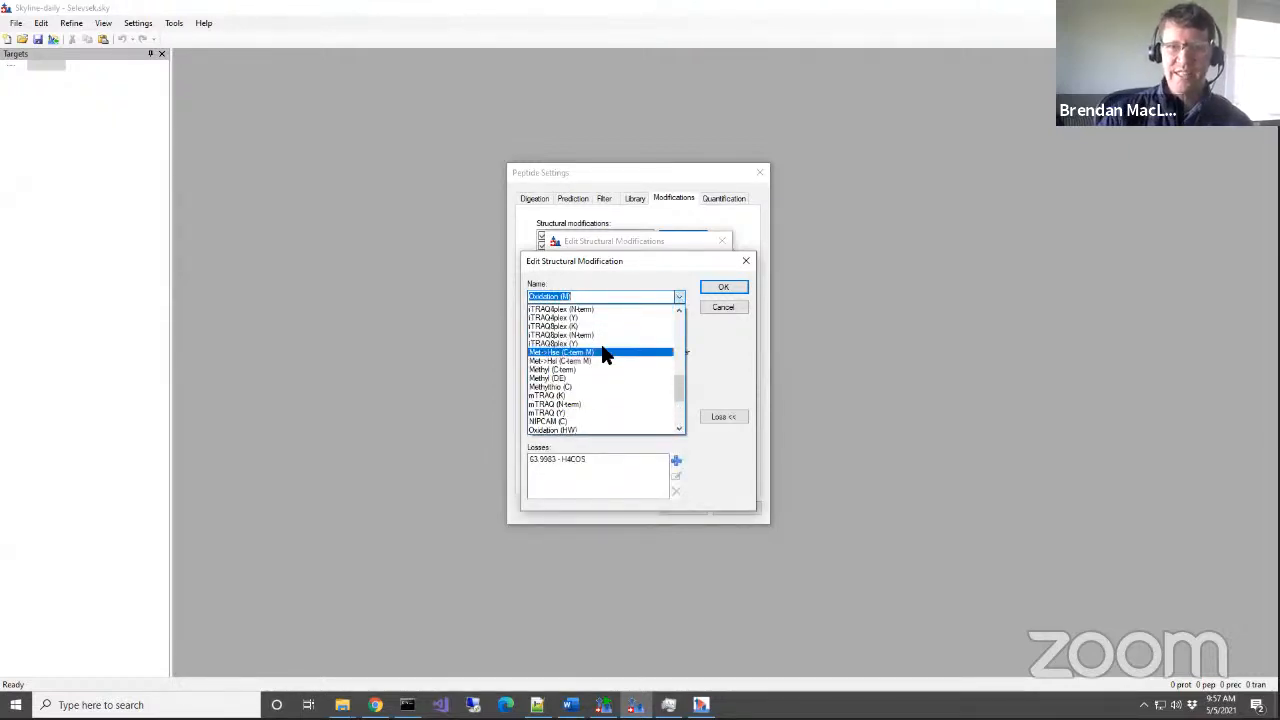
scroll(601, 350, "down", 4)
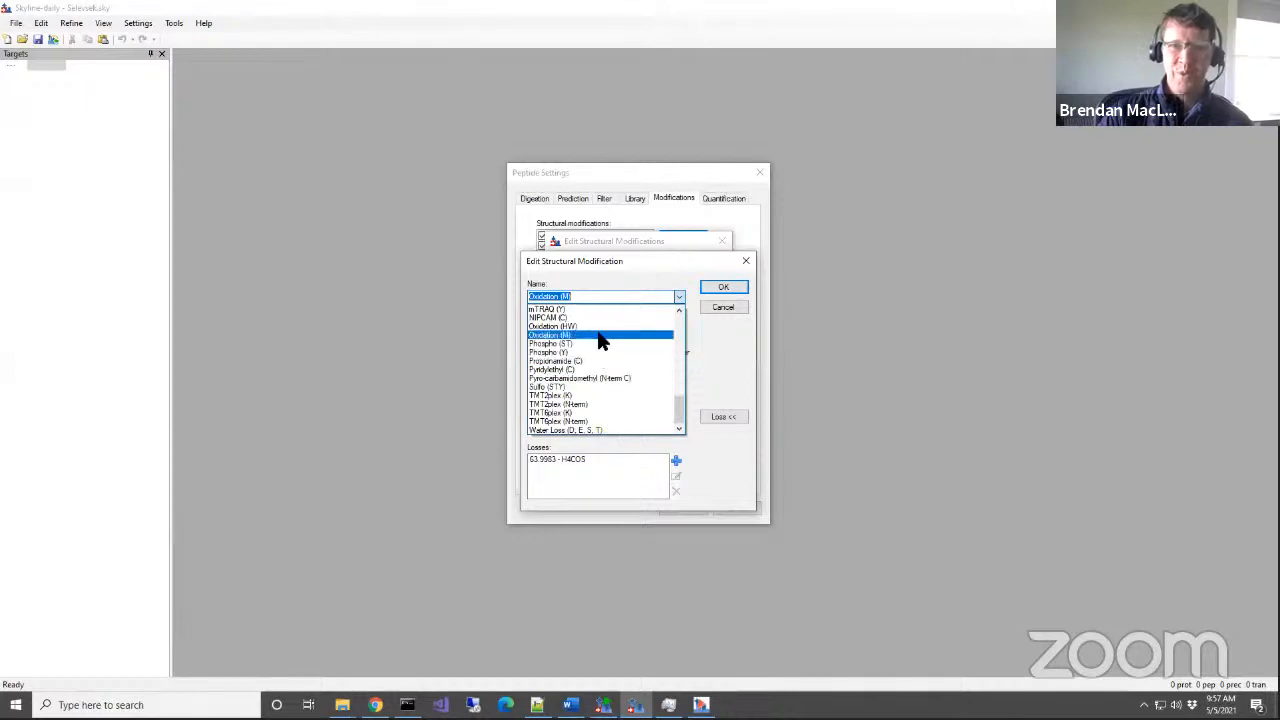
key("Escape")
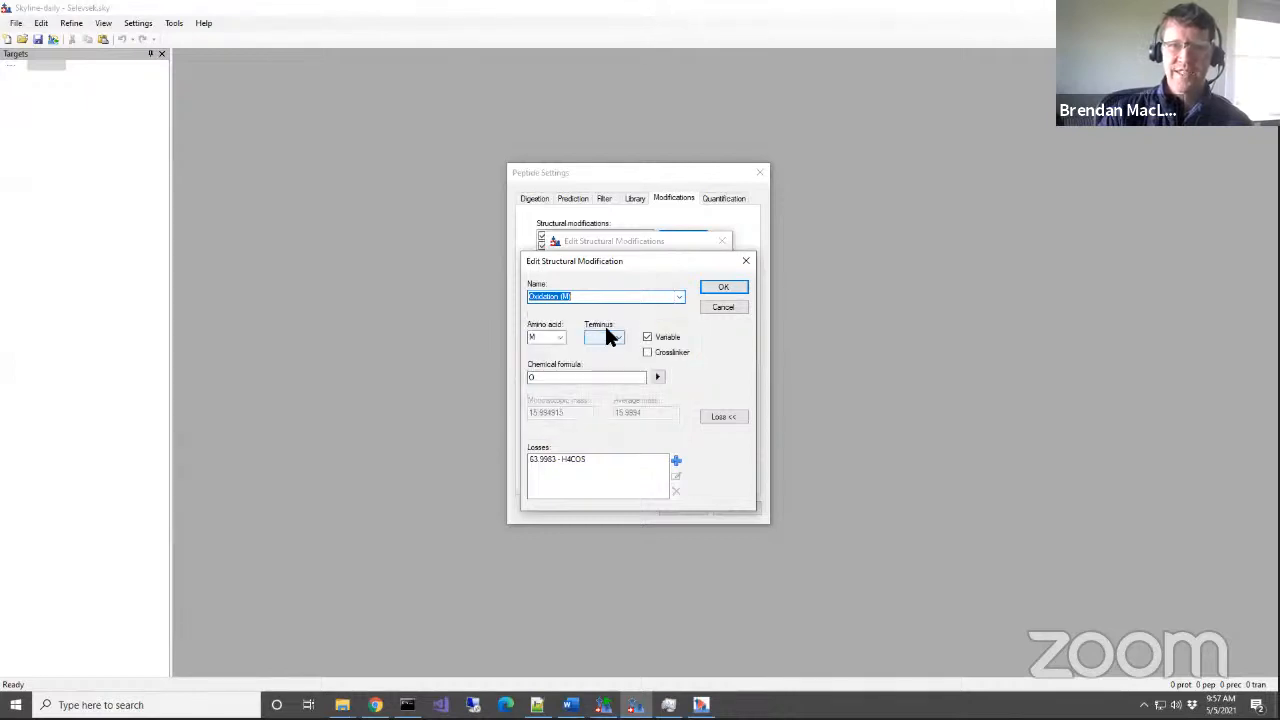
left_click(728, 289)
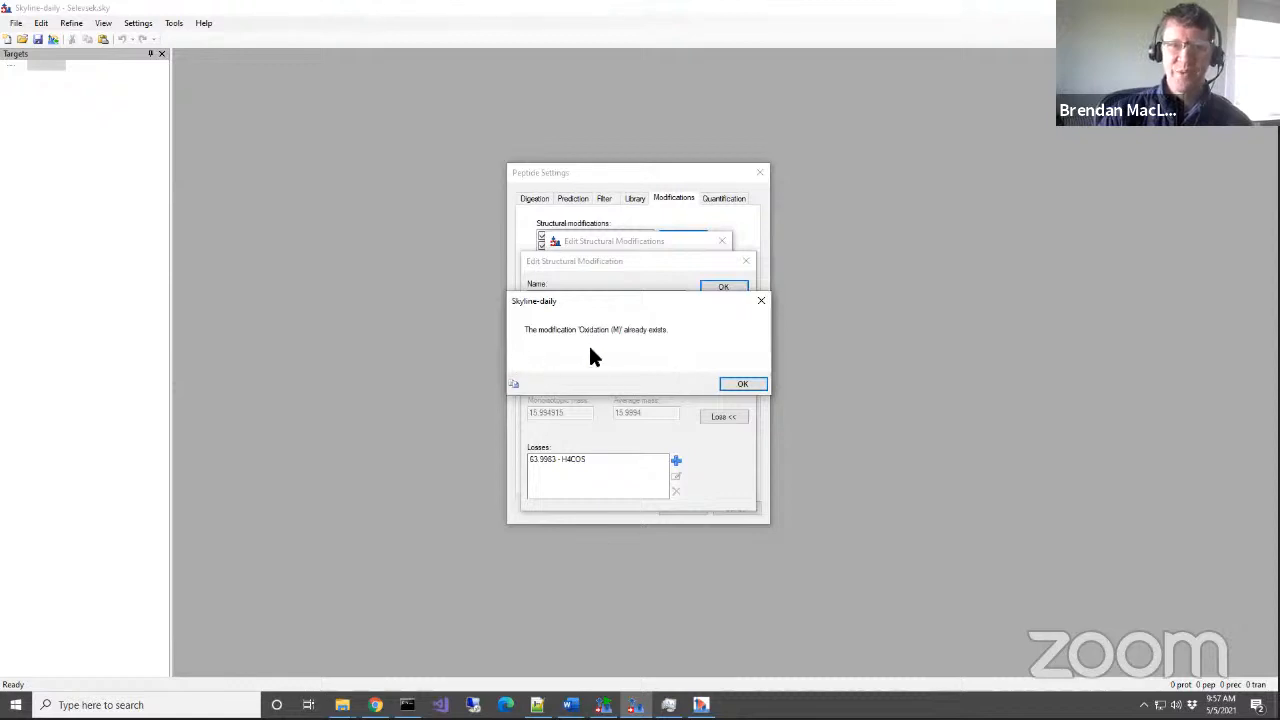
left_click(737, 384)
left_click(736, 312)
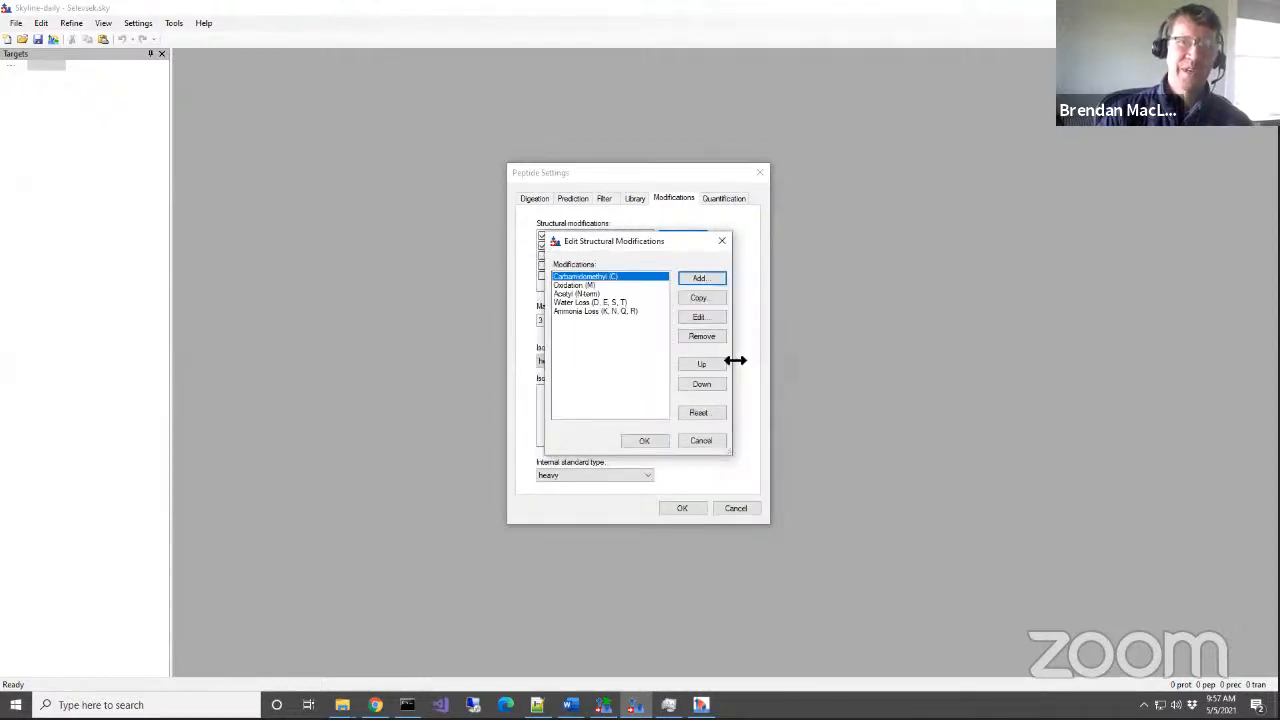
Leave the structural modifications list without changes and accept the peptide settings.
left_click(702, 441)
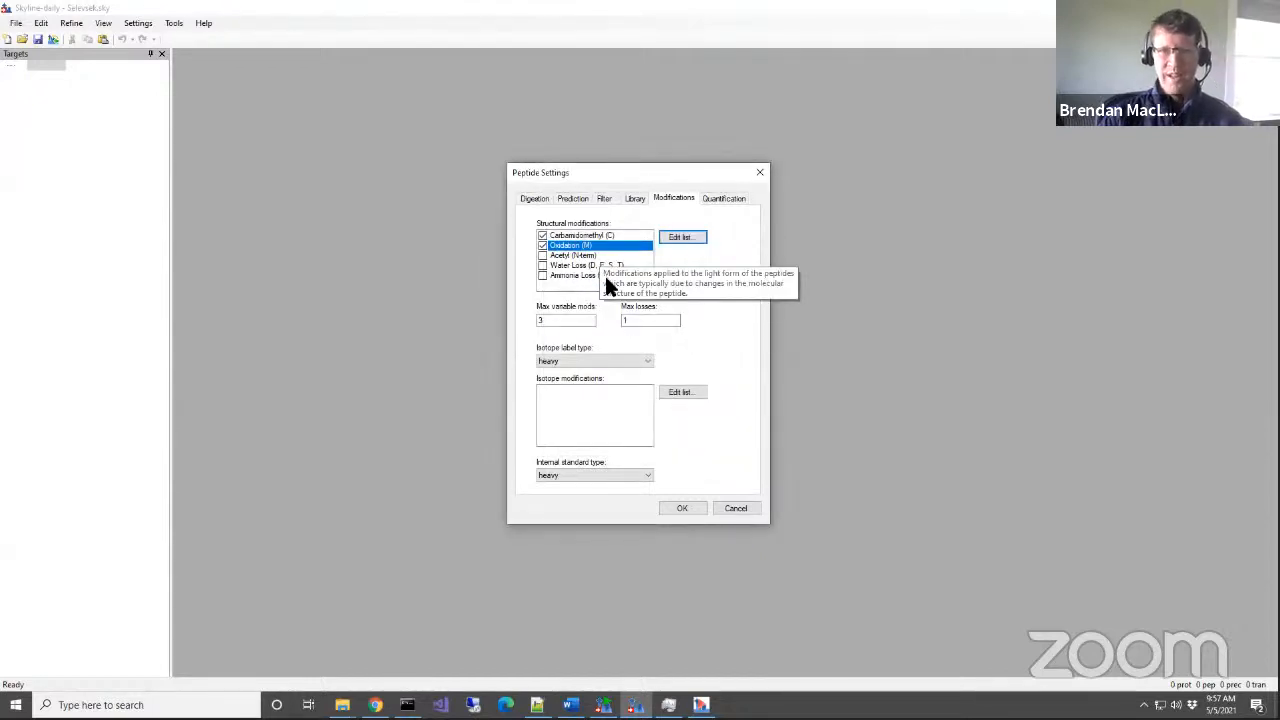
left_click(681, 508)
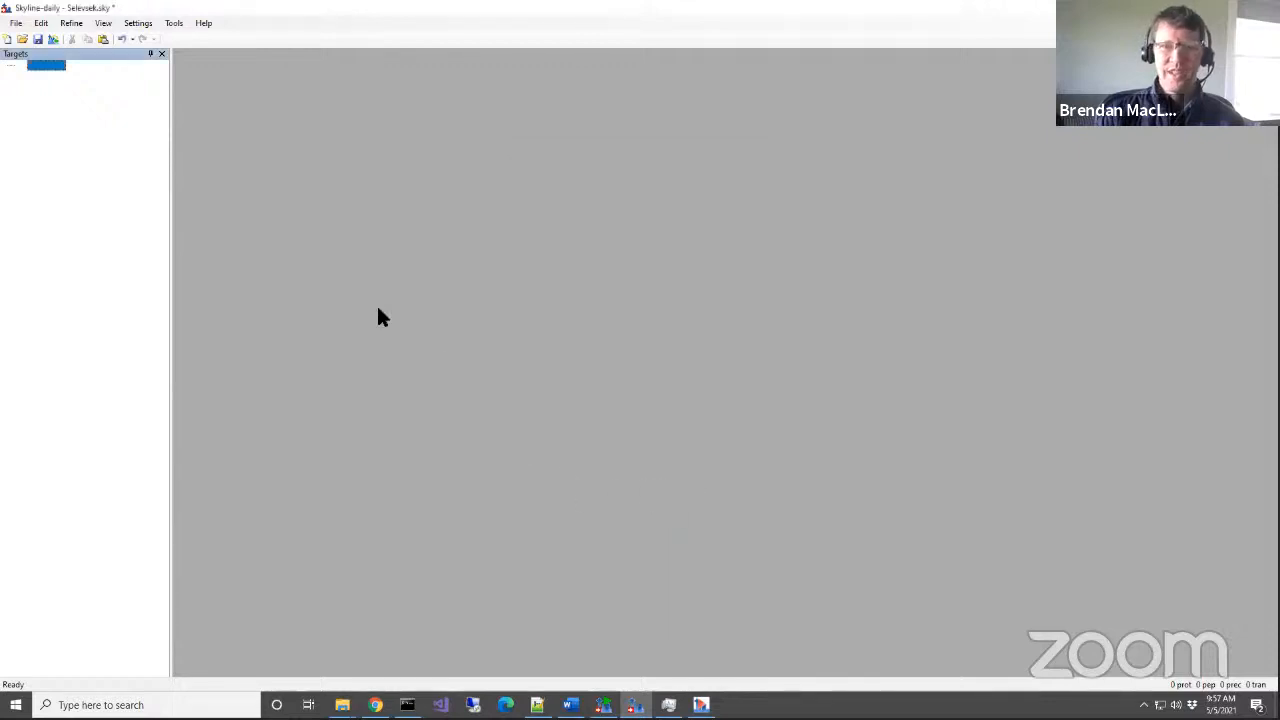
Start a peptide search import and select the DIA workflow for it.
left_click(15, 27)
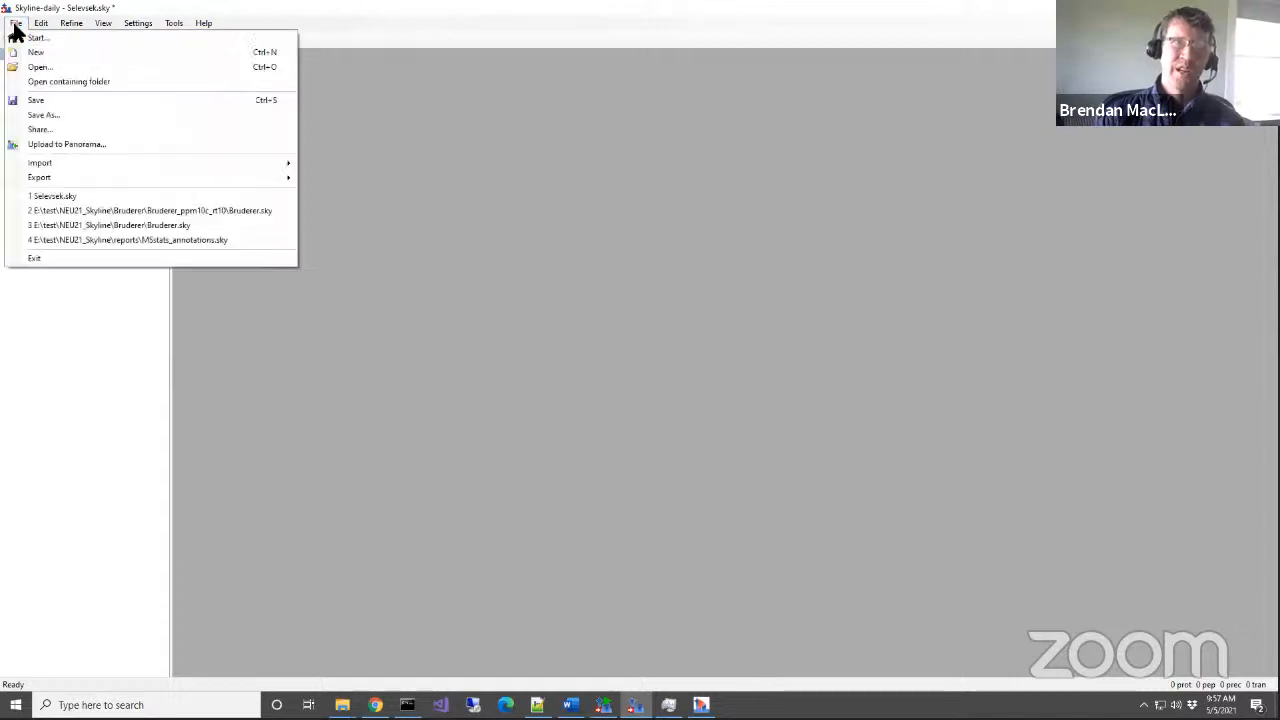
mouse_move(45, 162)
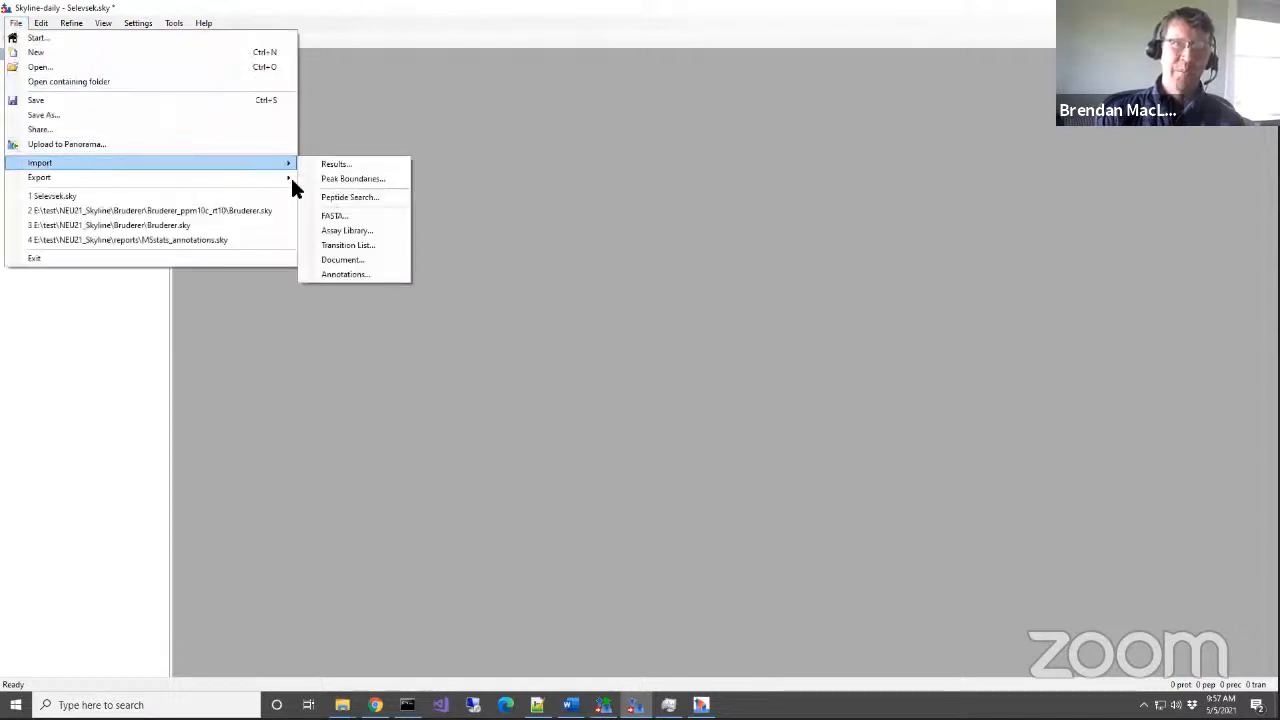
left_click(377, 199)
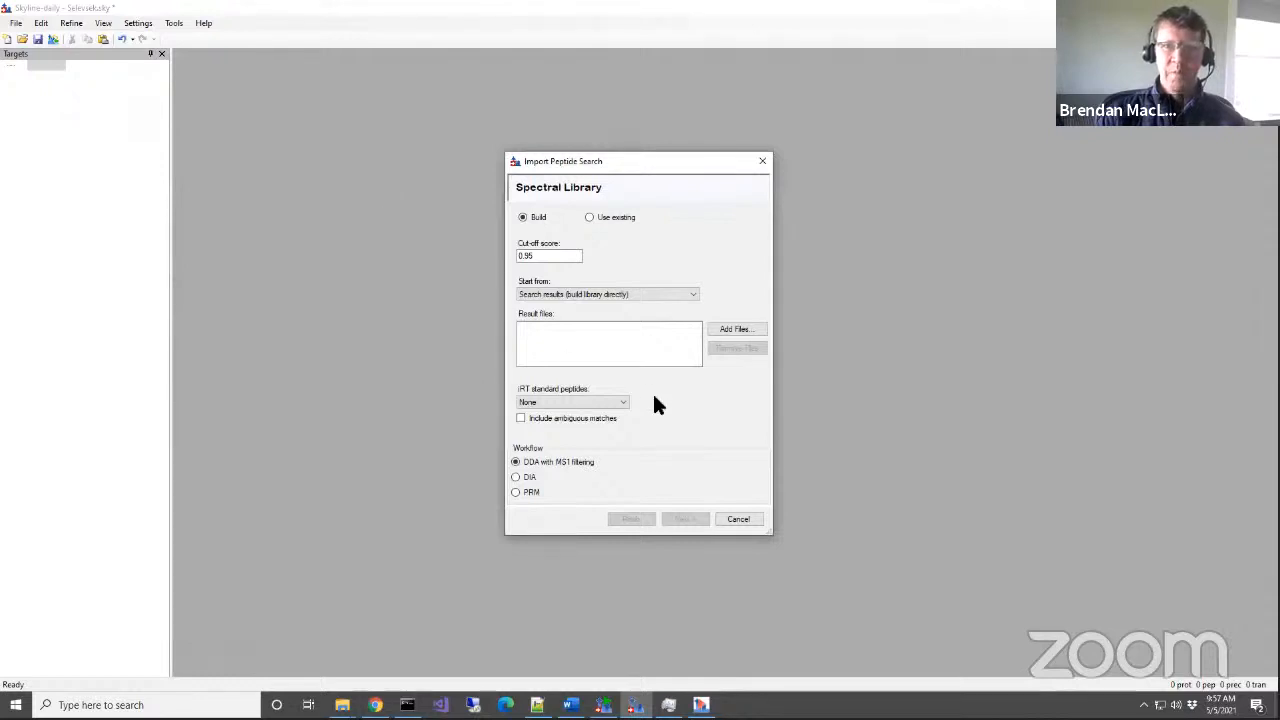
left_click(517, 478)
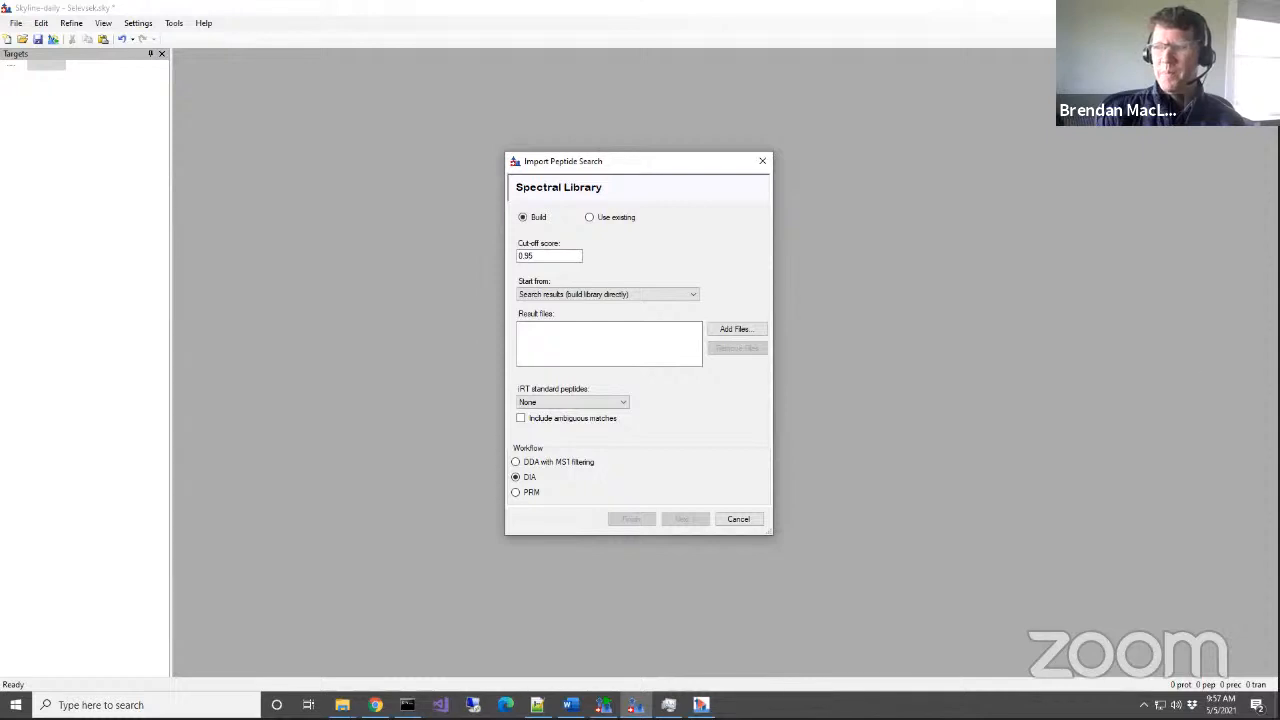
Set the cut-off score for the library build to 0.9 and the iRT standard peptides to Automatic.
left_click(534, 257)
key("BackSpace")
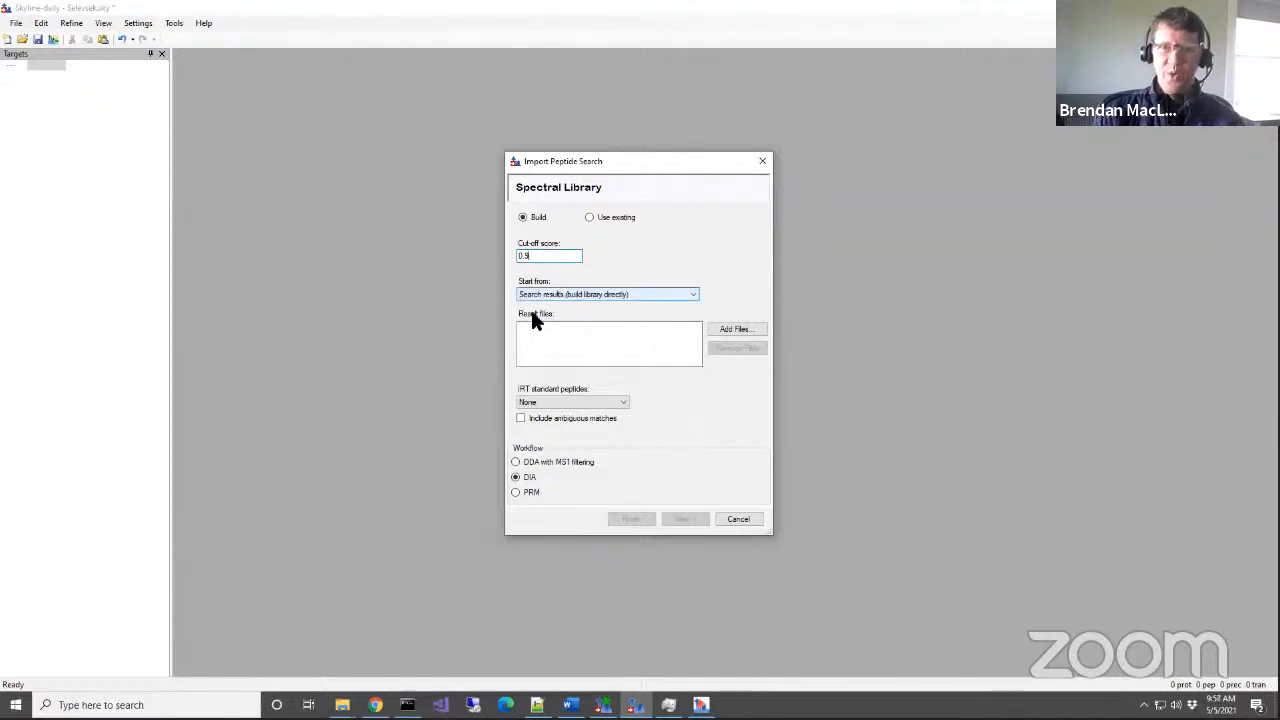
left_click(565, 400)
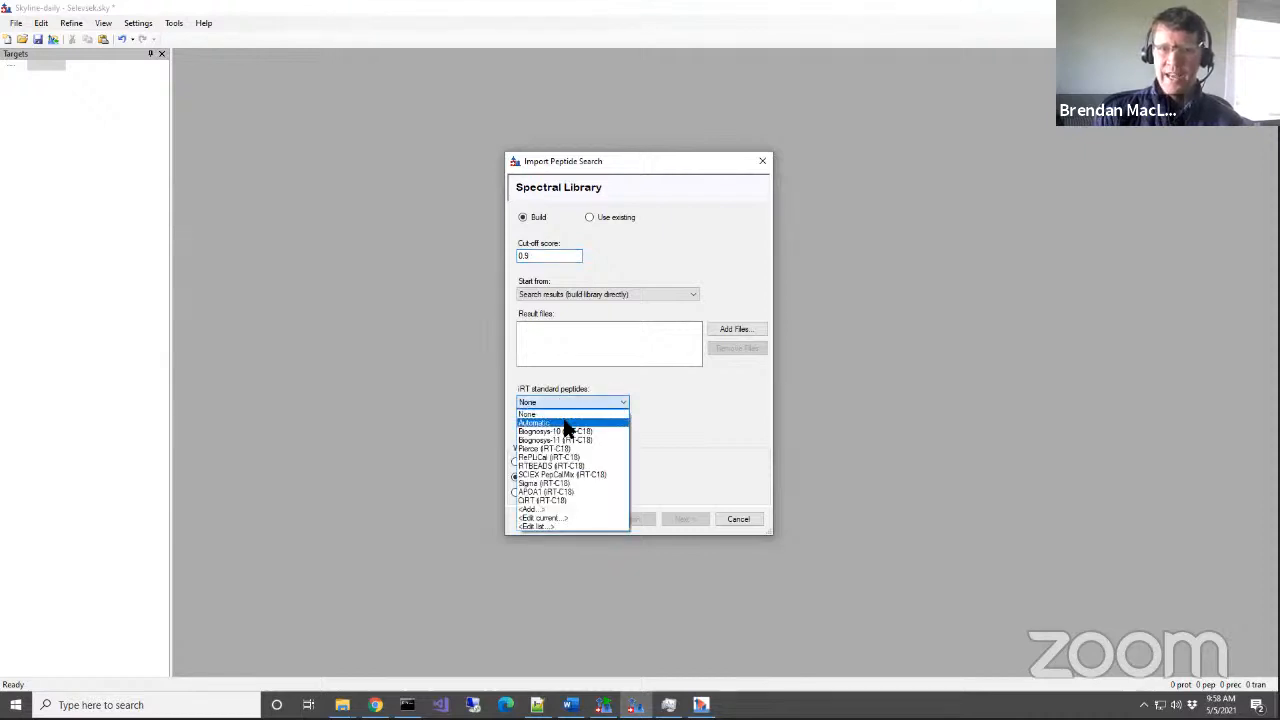
left_click(566, 424)
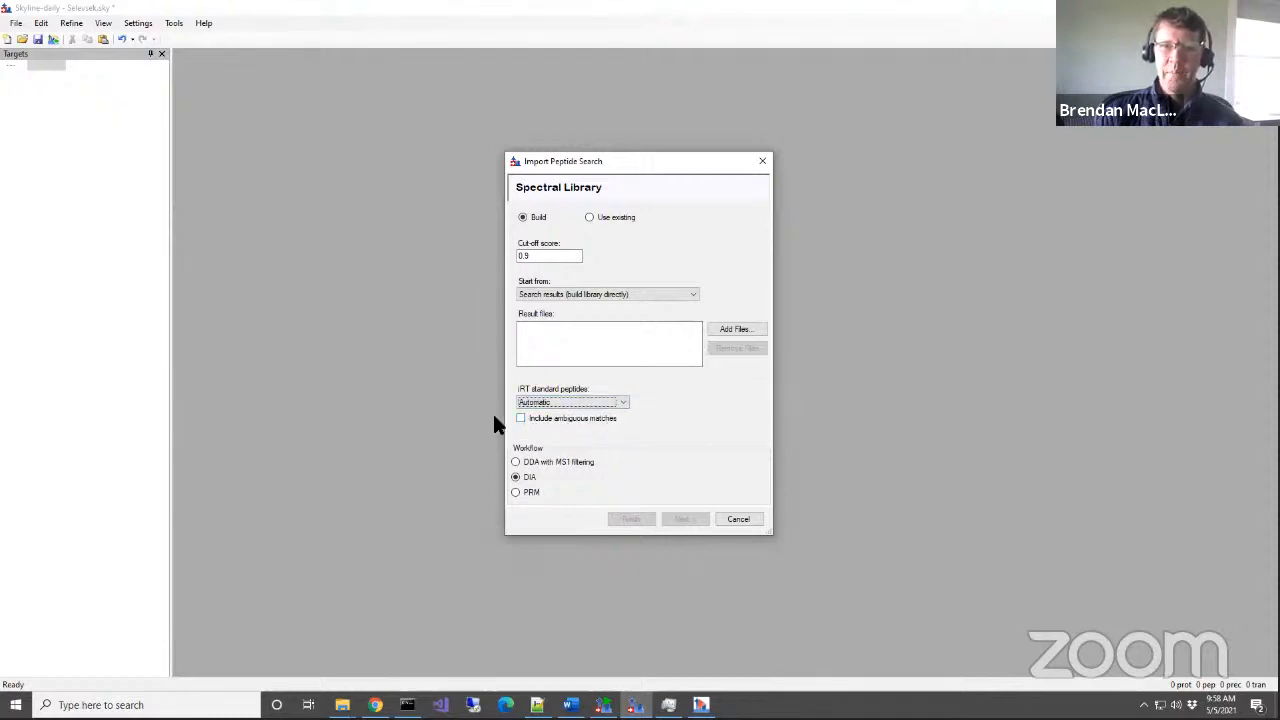
left_click(587, 420)
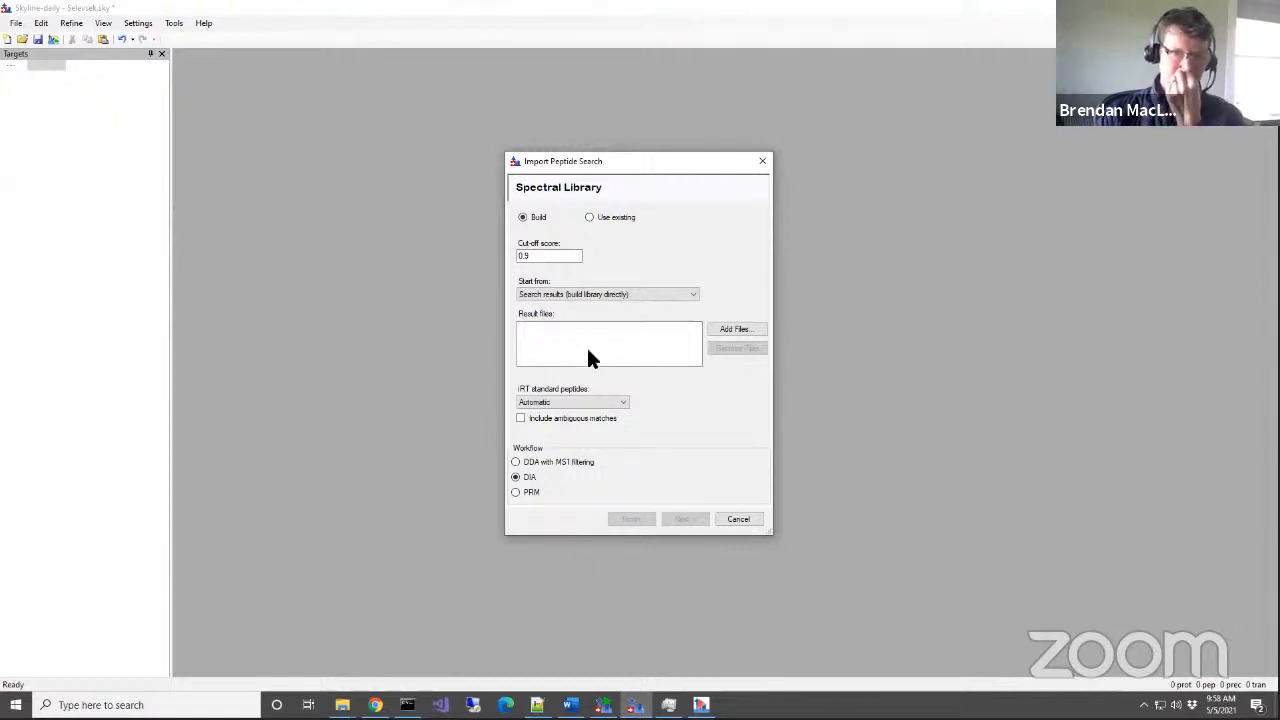
Browse for search result files to the dda folder of 2015-Selevsek in 20180510_NEU_Course on the network drive.
left_click(724, 331)
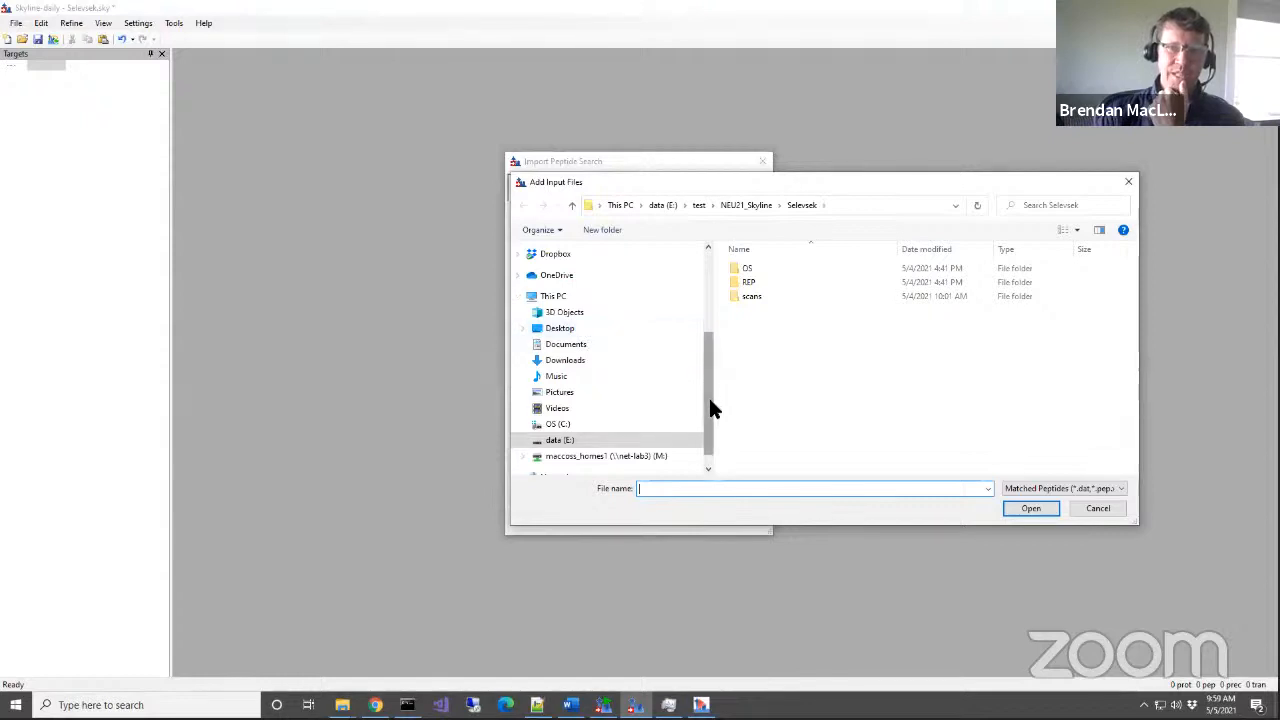
scroll(709, 405, "down", 1)
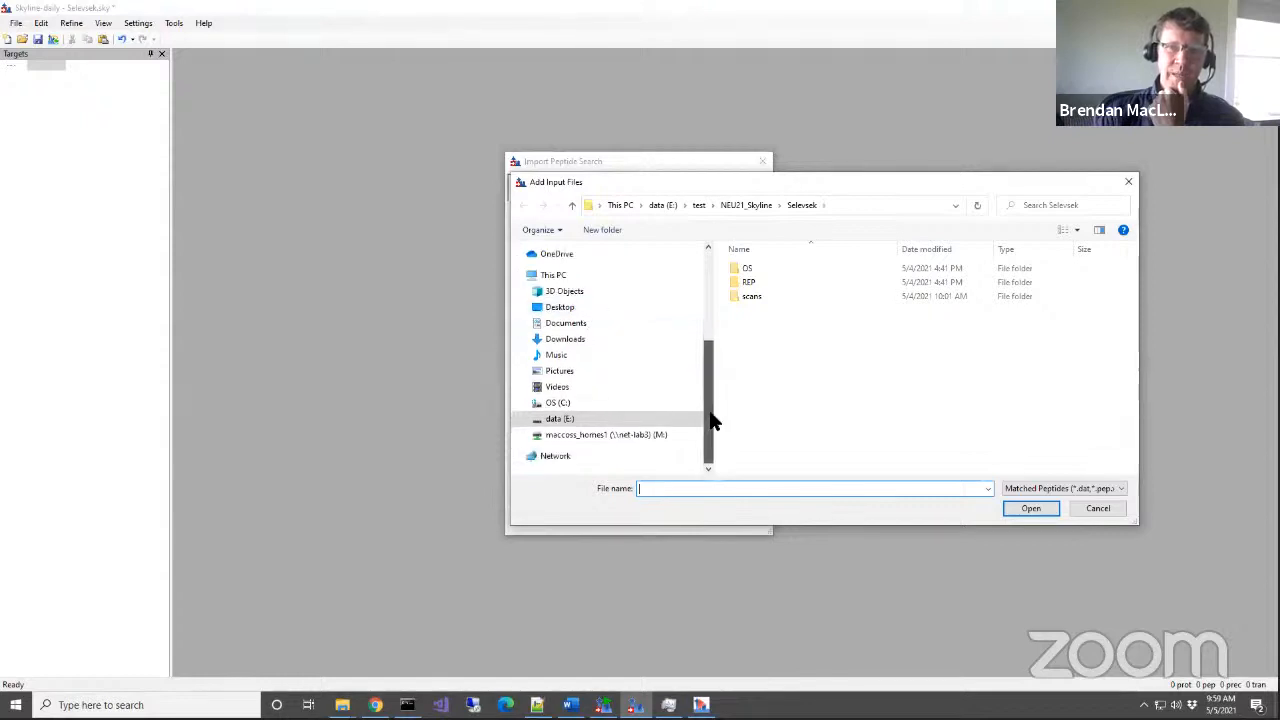
left_click(522, 435)
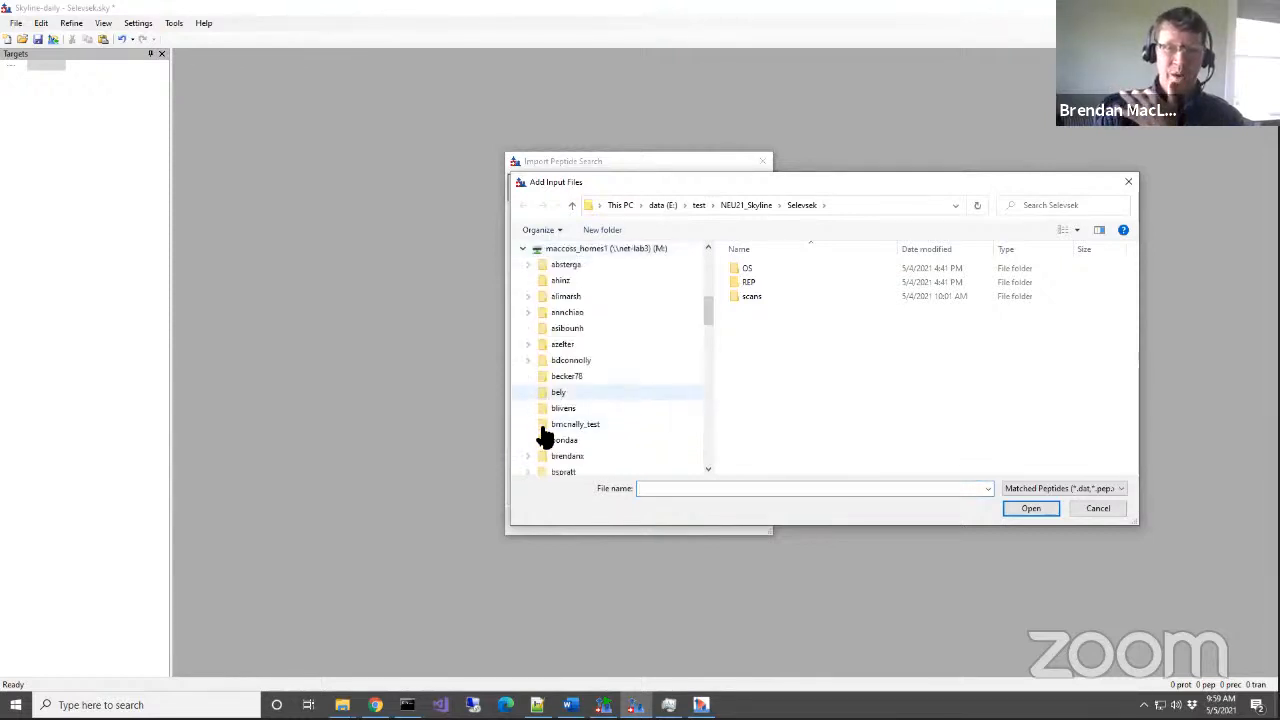
left_click(528, 456)
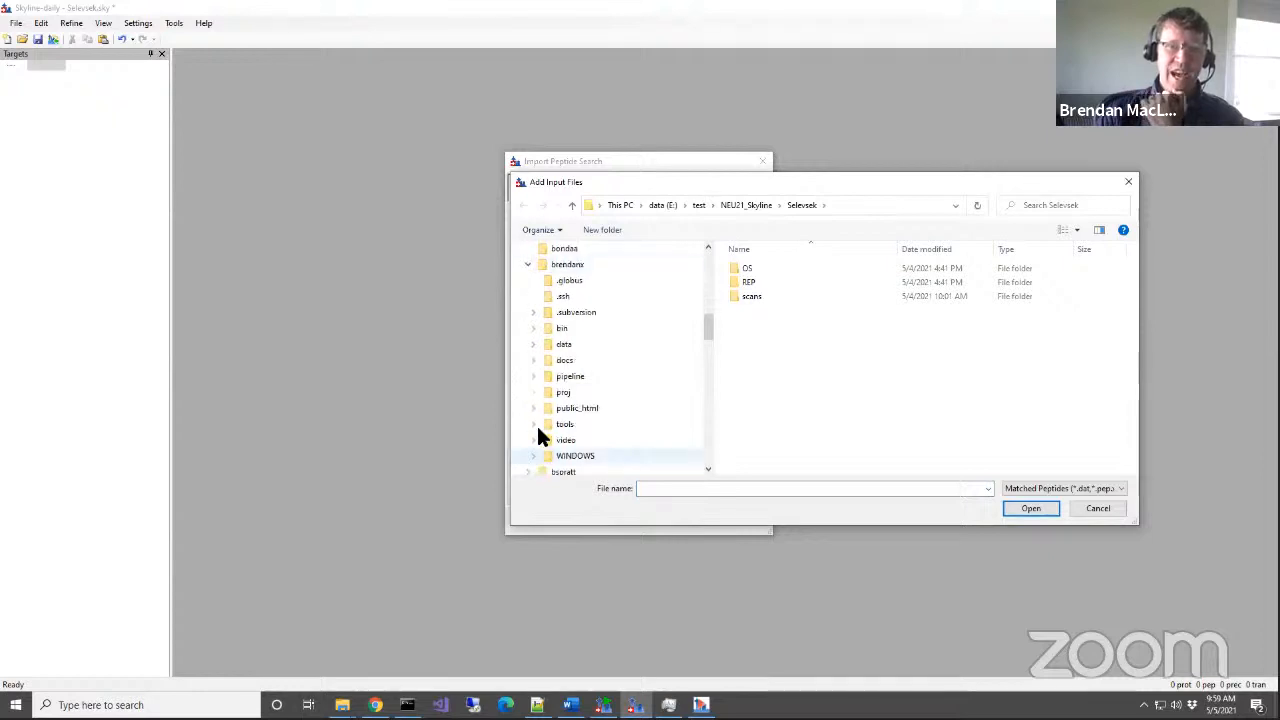
left_click(533, 344)
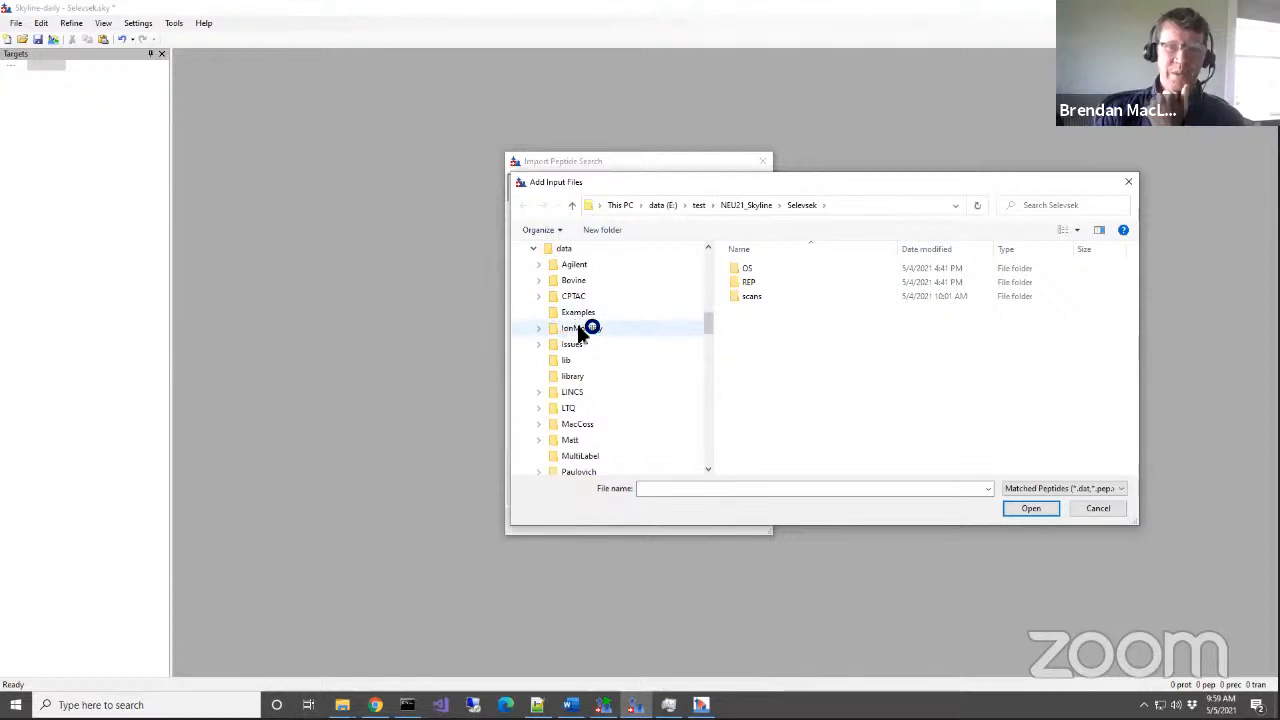
scroll(588, 420, "down", 2)
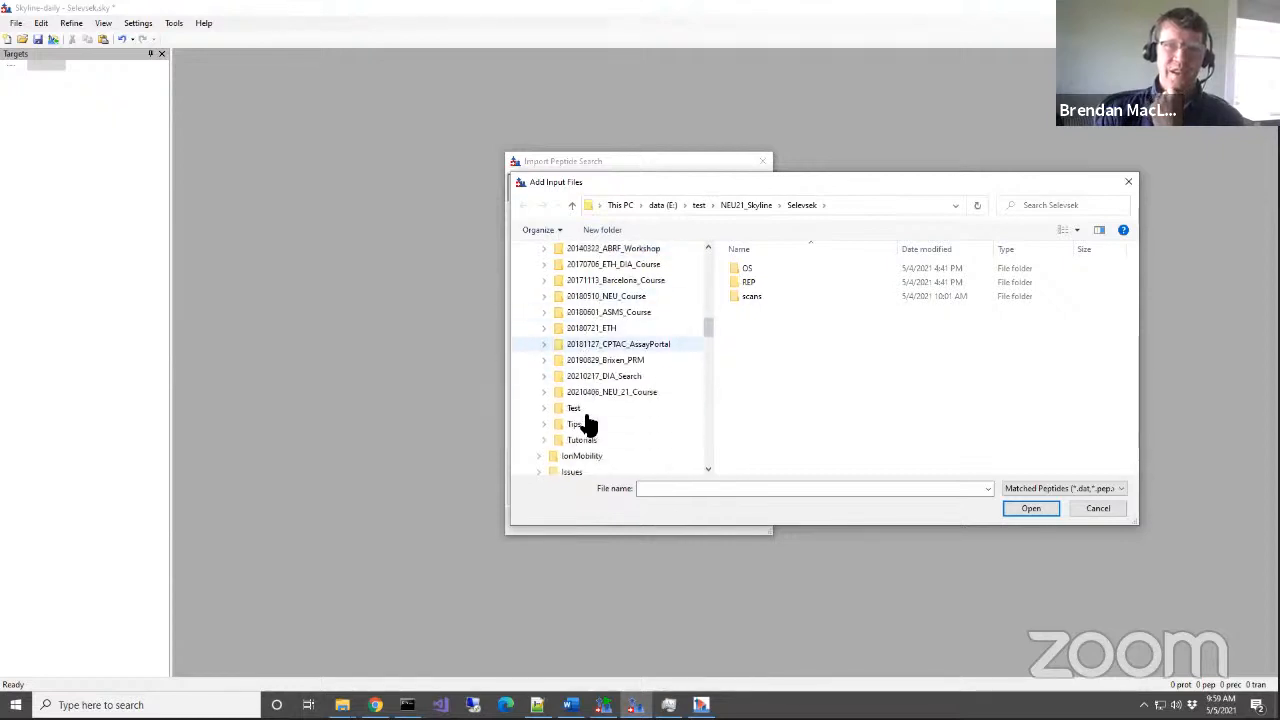
left_click(614, 398)
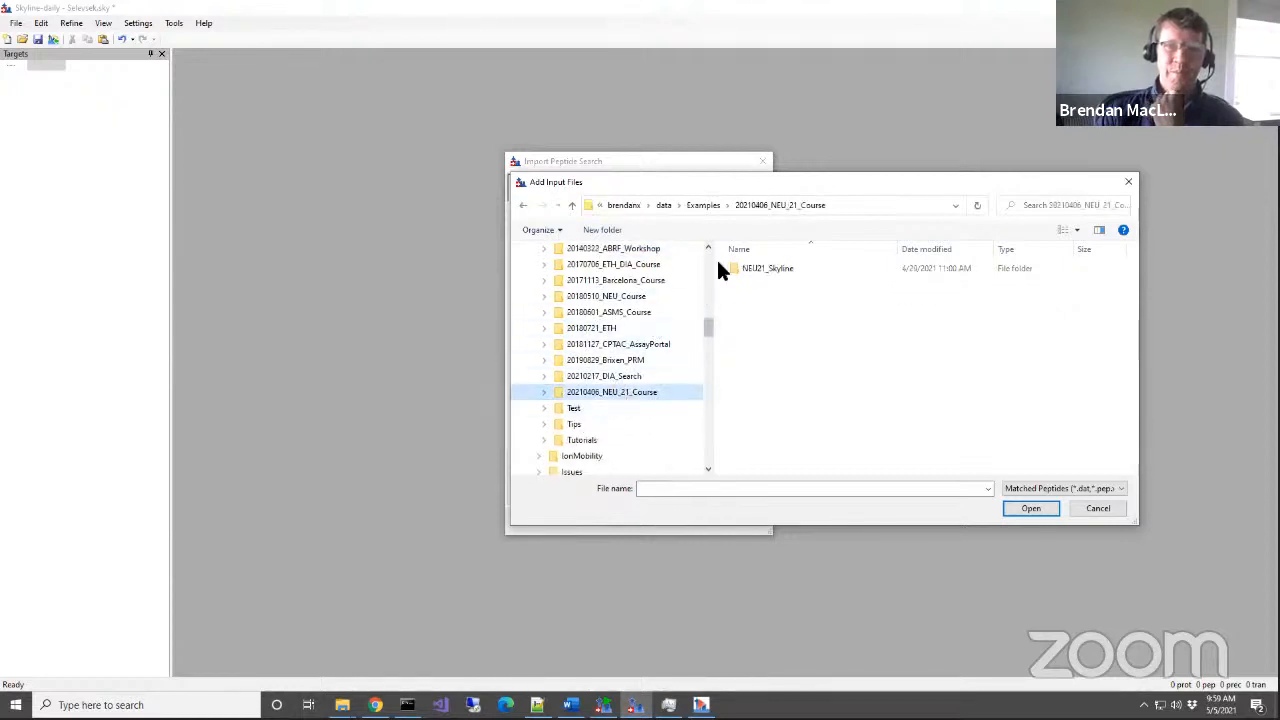
double_click(750, 269)
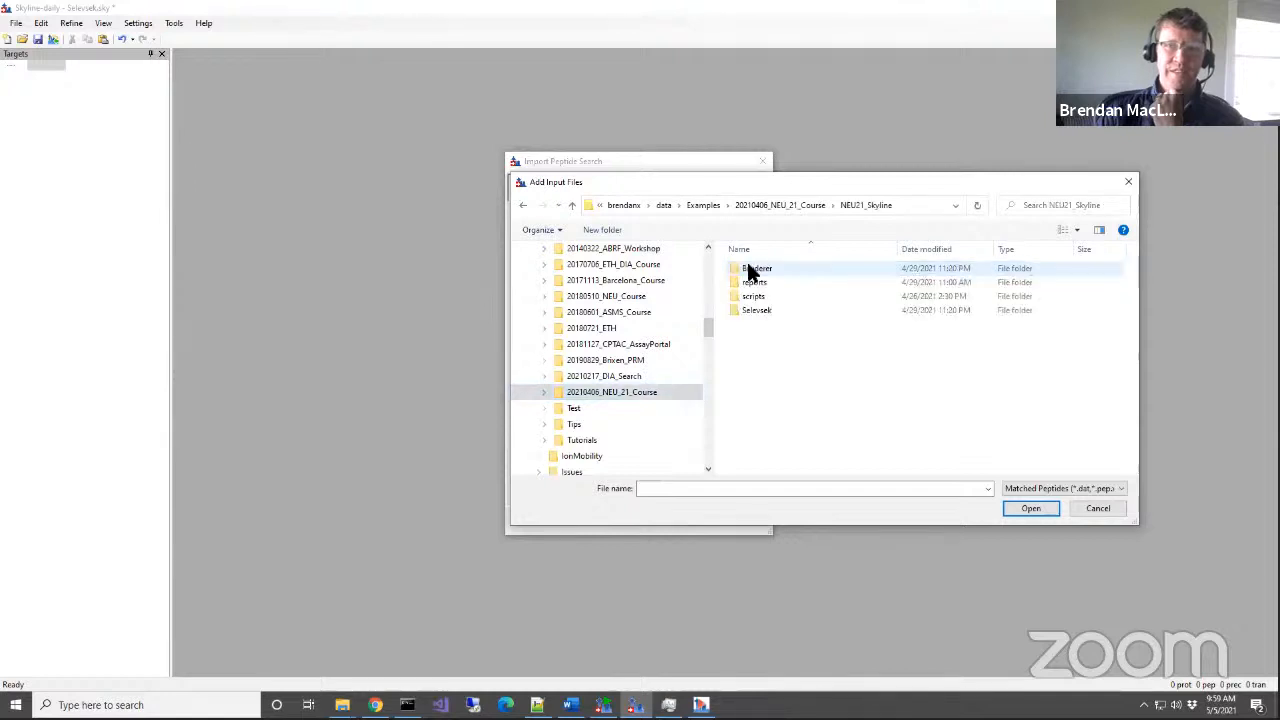
left_click(608, 296)
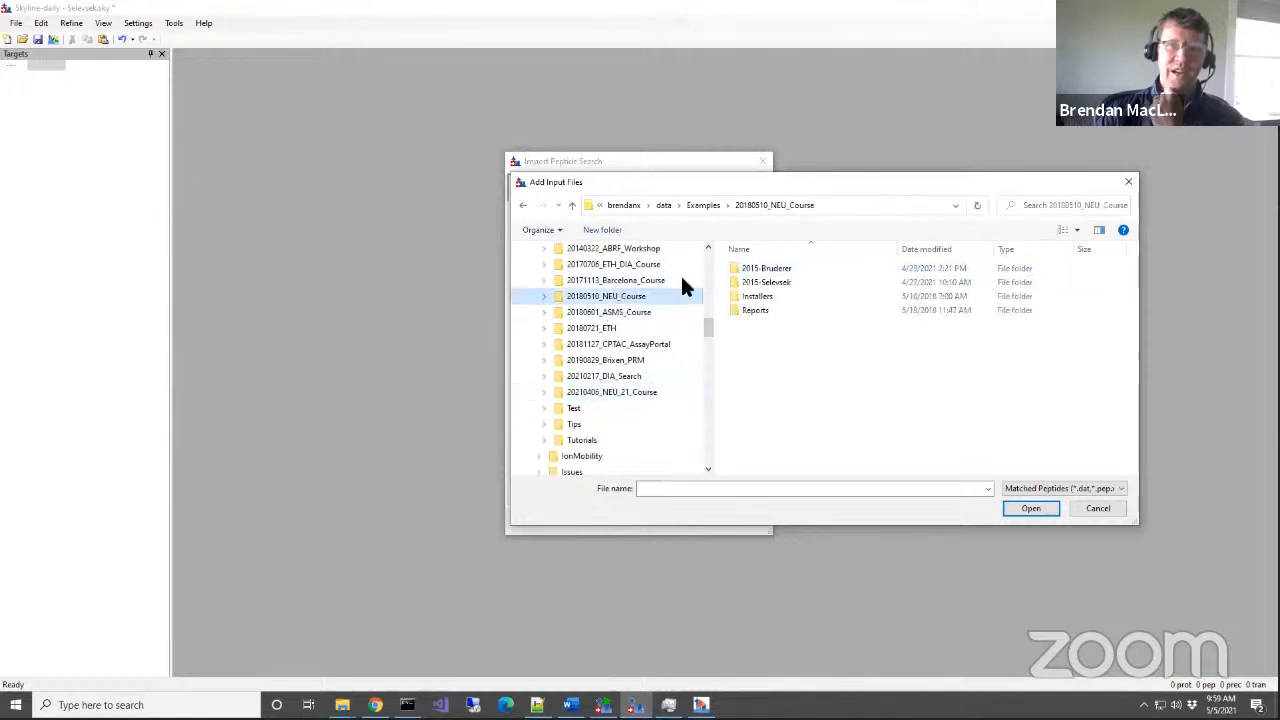
double_click(765, 281)
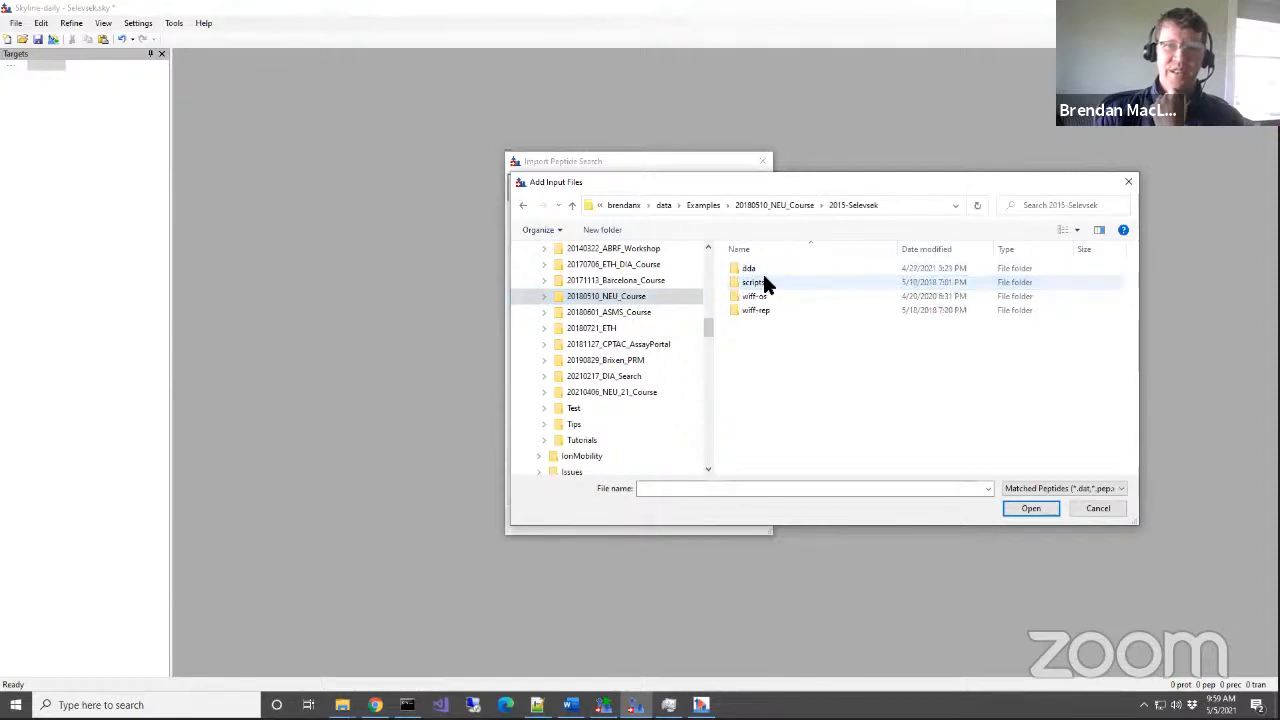
double_click(750, 270)
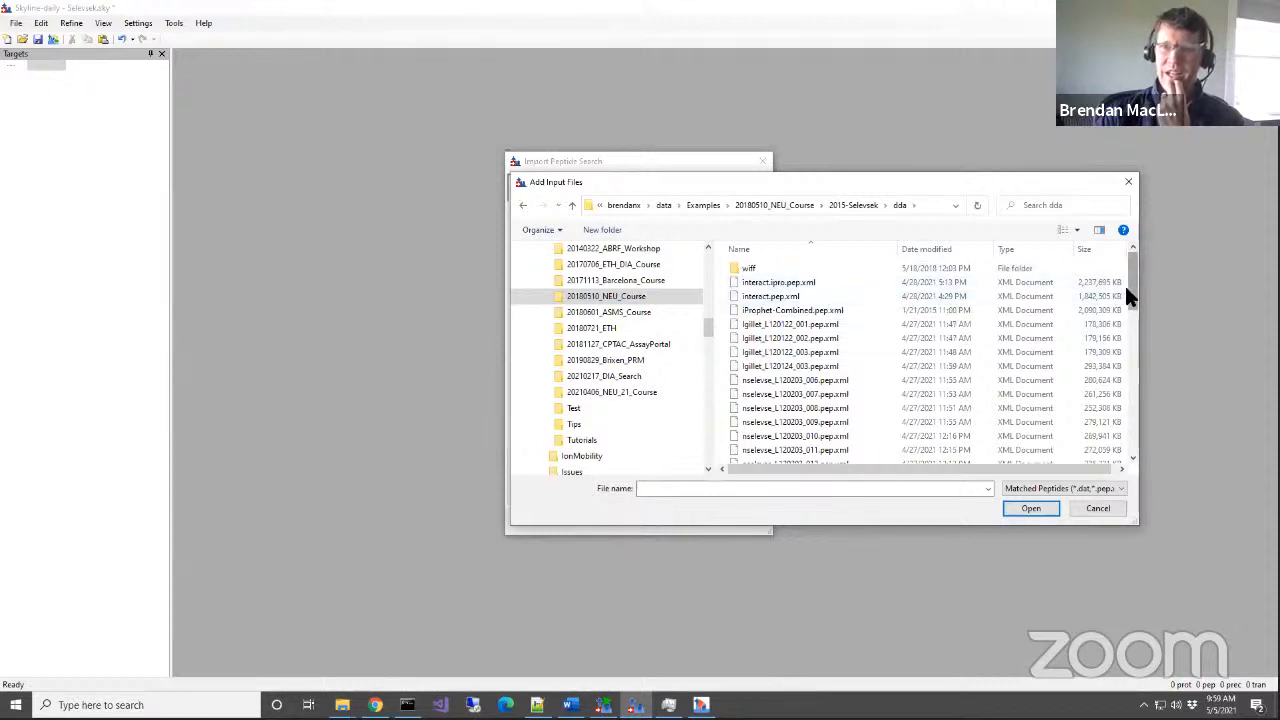
Look through the dda folder, select interact.ipro.pep.xml as the search result file, and cancel adding it.
left_click_drag(1126, 285, 1131, 434)
left_click_drag(1122, 375, 1104, 263)
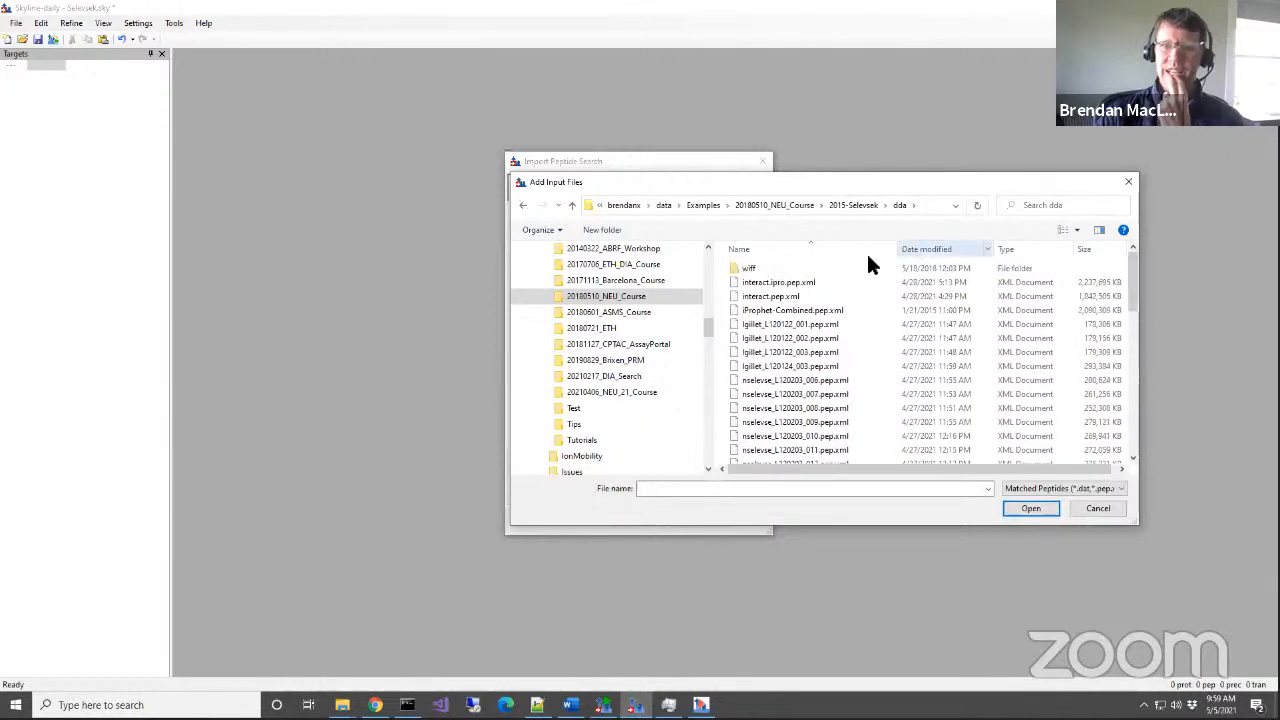
left_click(800, 283)
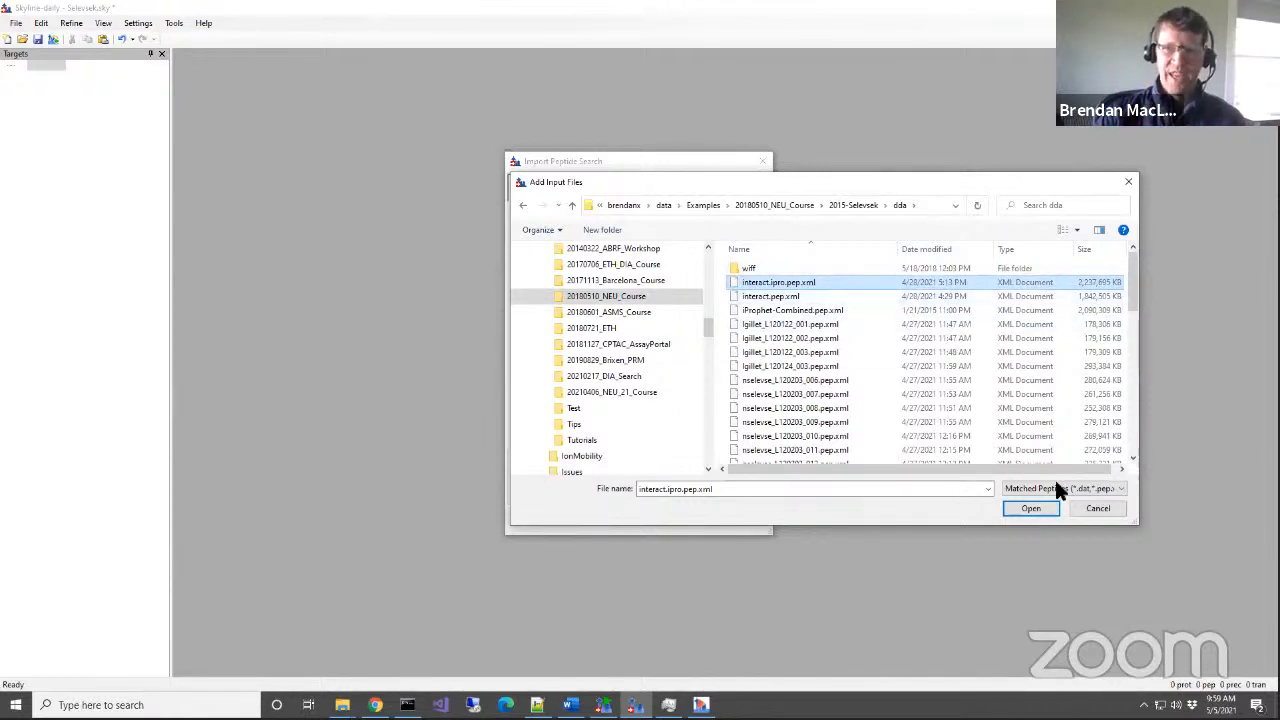
left_click(1095, 507)
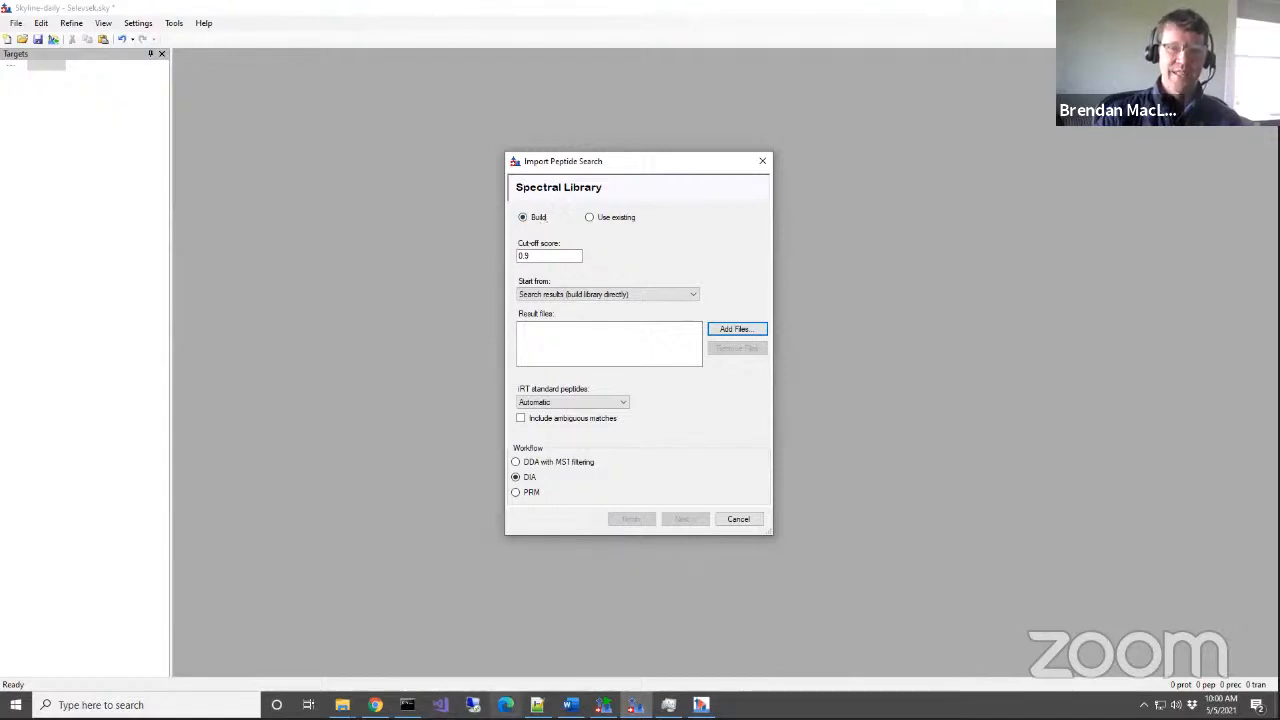
Switch to the local video player, watch the PanYeastLibraryBuild recording and close the player.
left_click(771, 9)
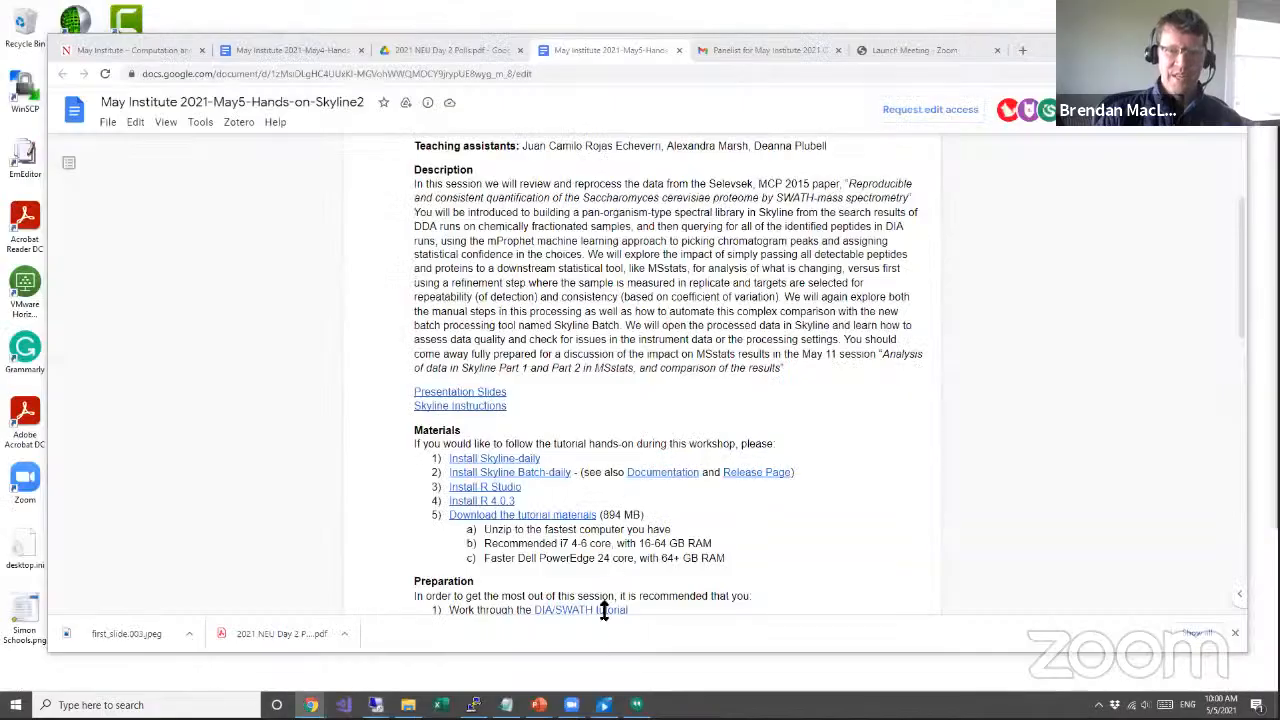
left_click(604, 705)
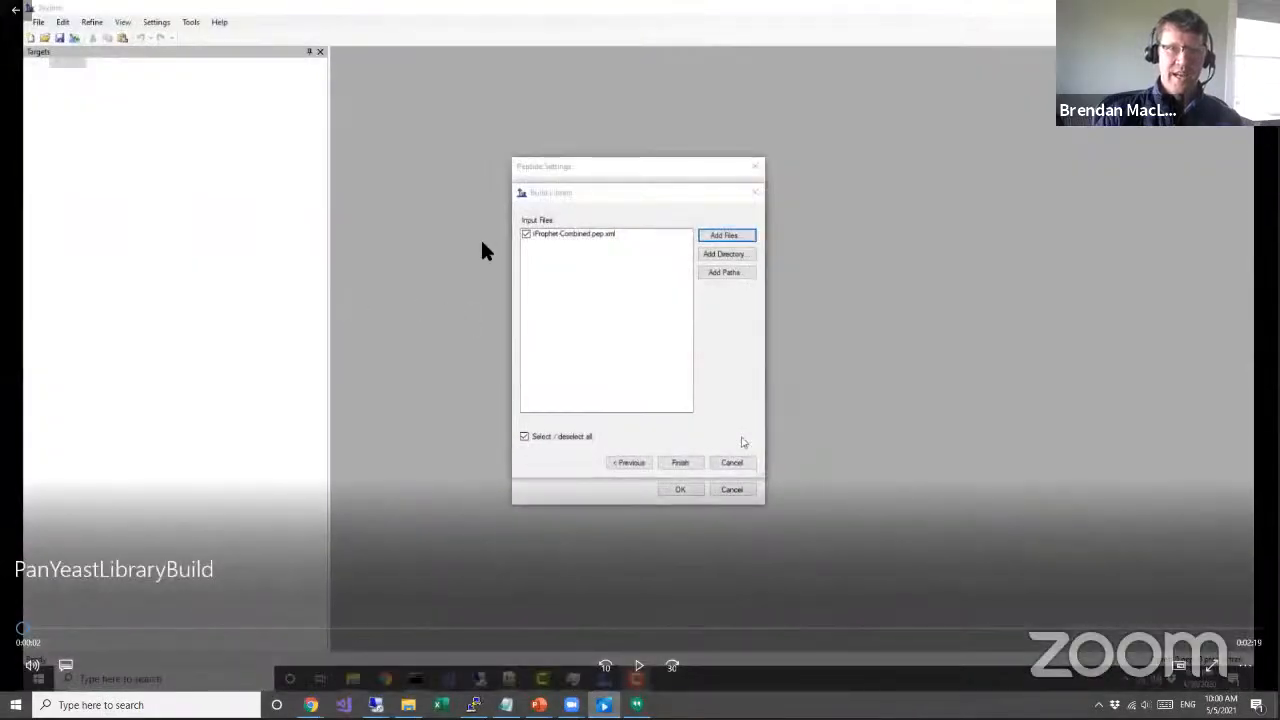
left_click(636, 666)
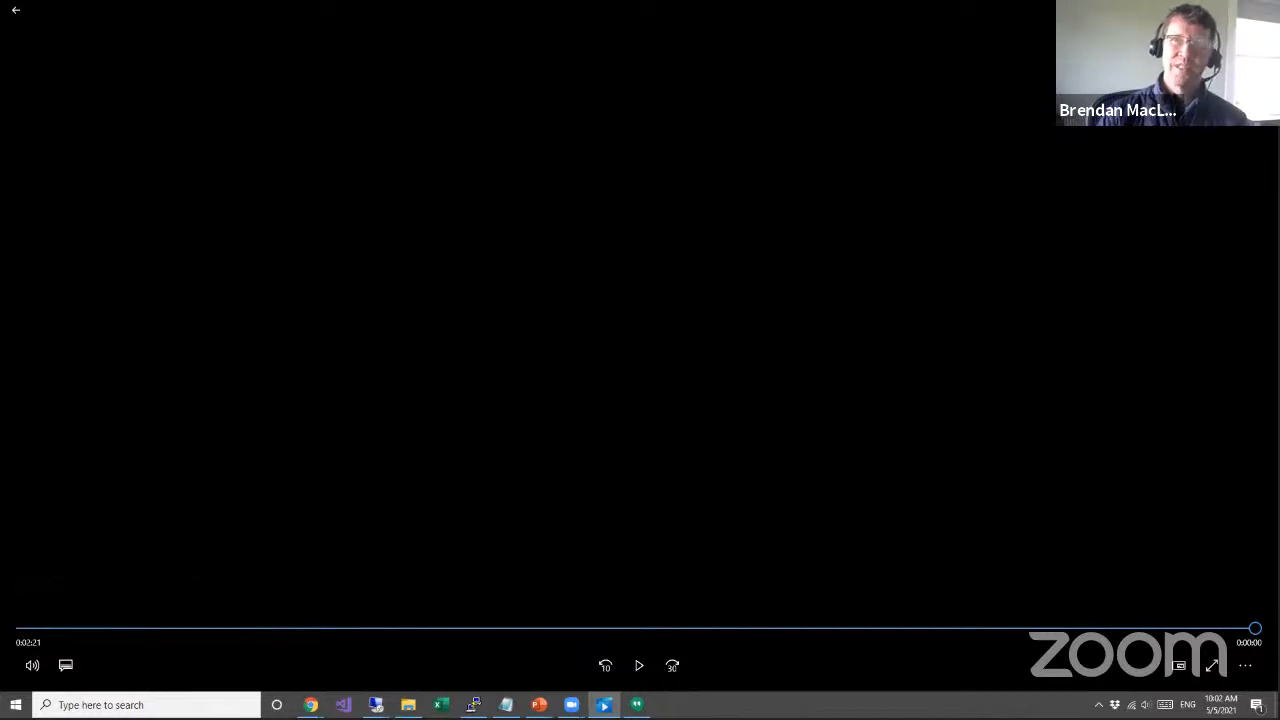
key("alt+F4")
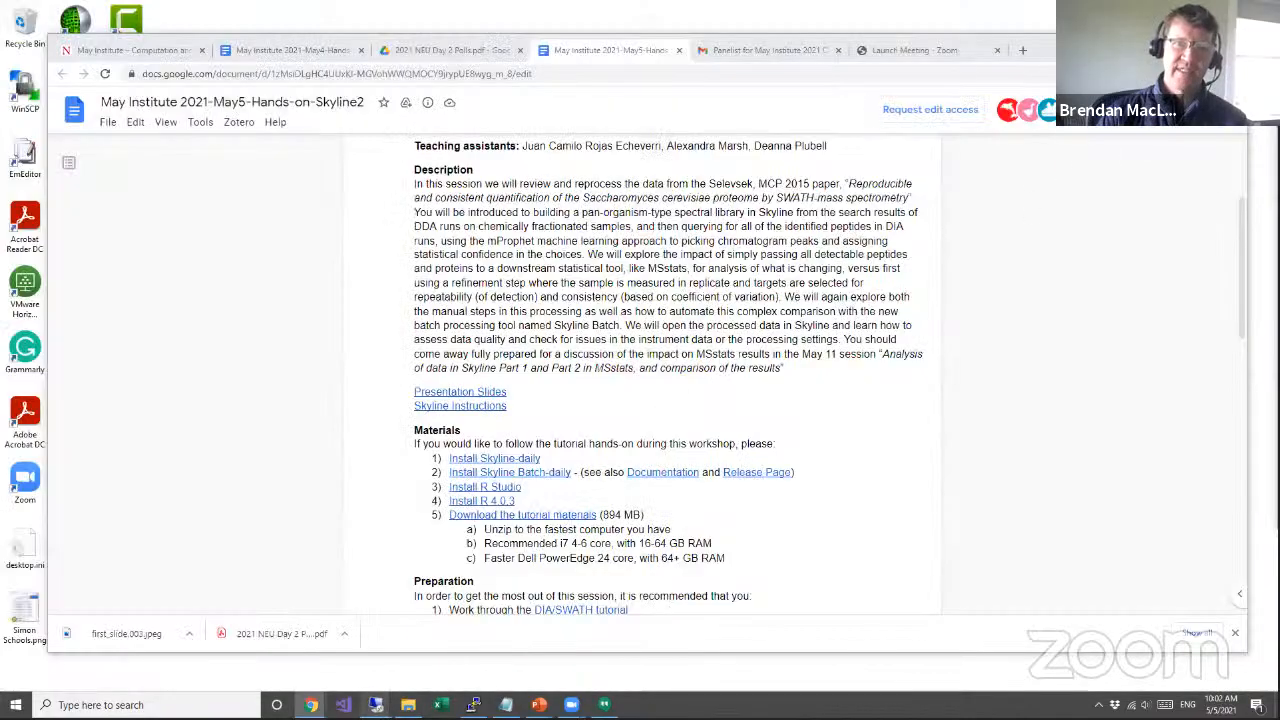
Return to the remote desktop session and examine the contents of the Selevsek folder in File Explorer.
mouse_move(378, 700)
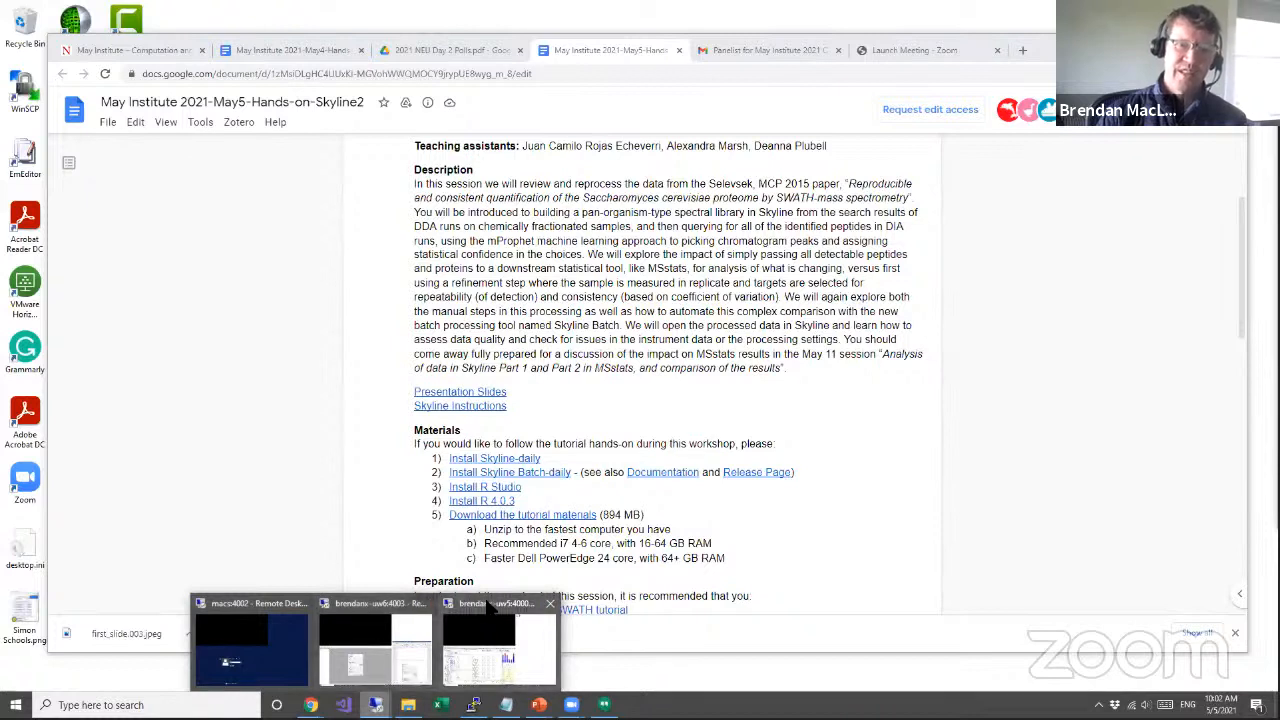
left_click(379, 607)
mouse_move(342, 704)
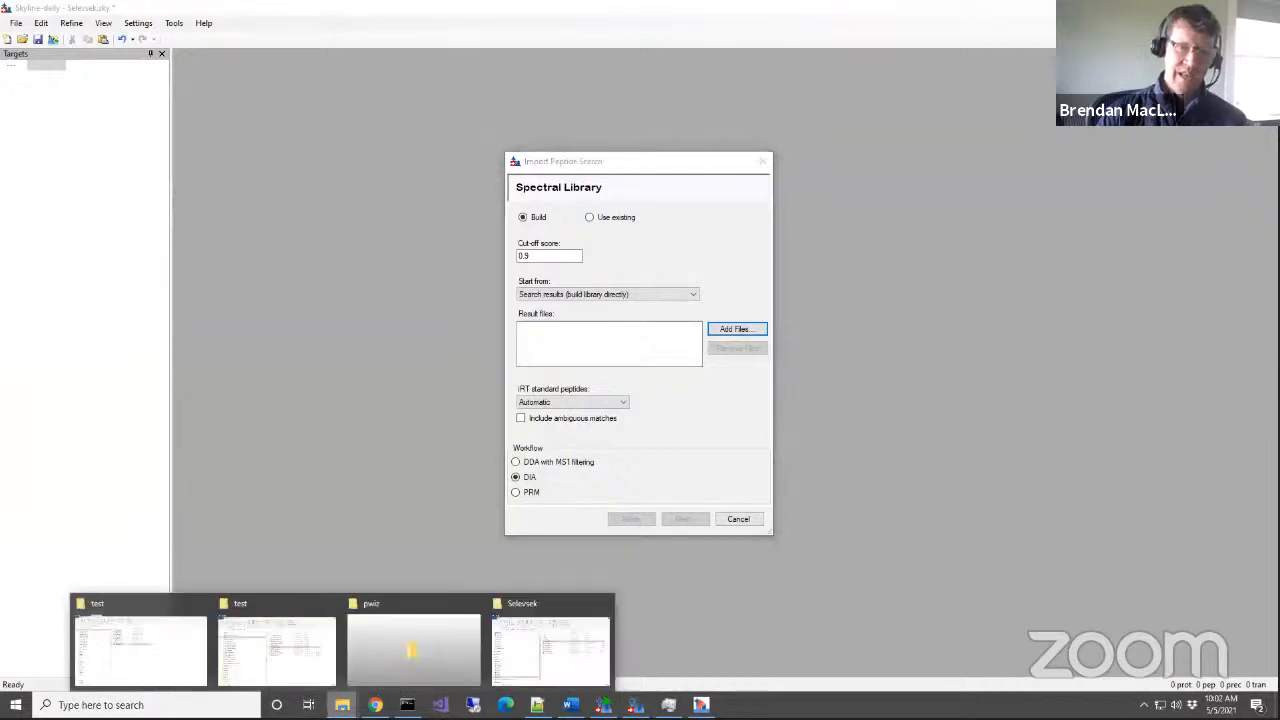
left_click(530, 615)
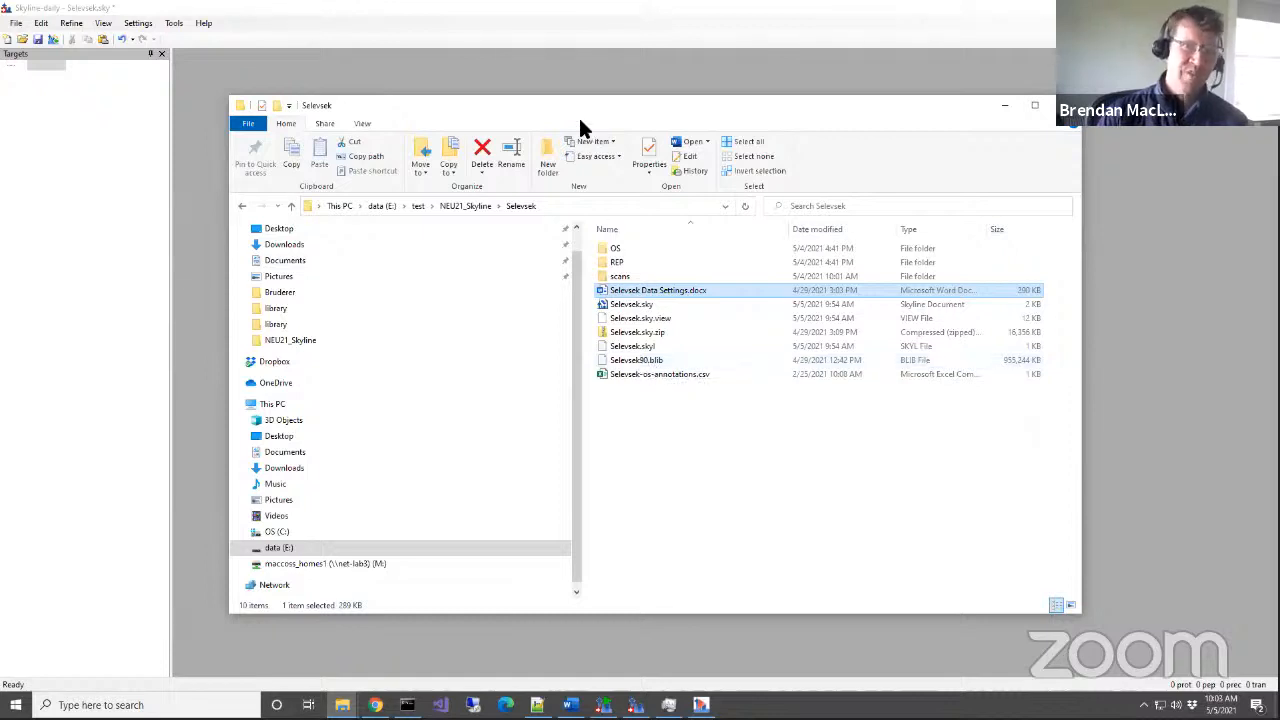
left_click(1003, 104)
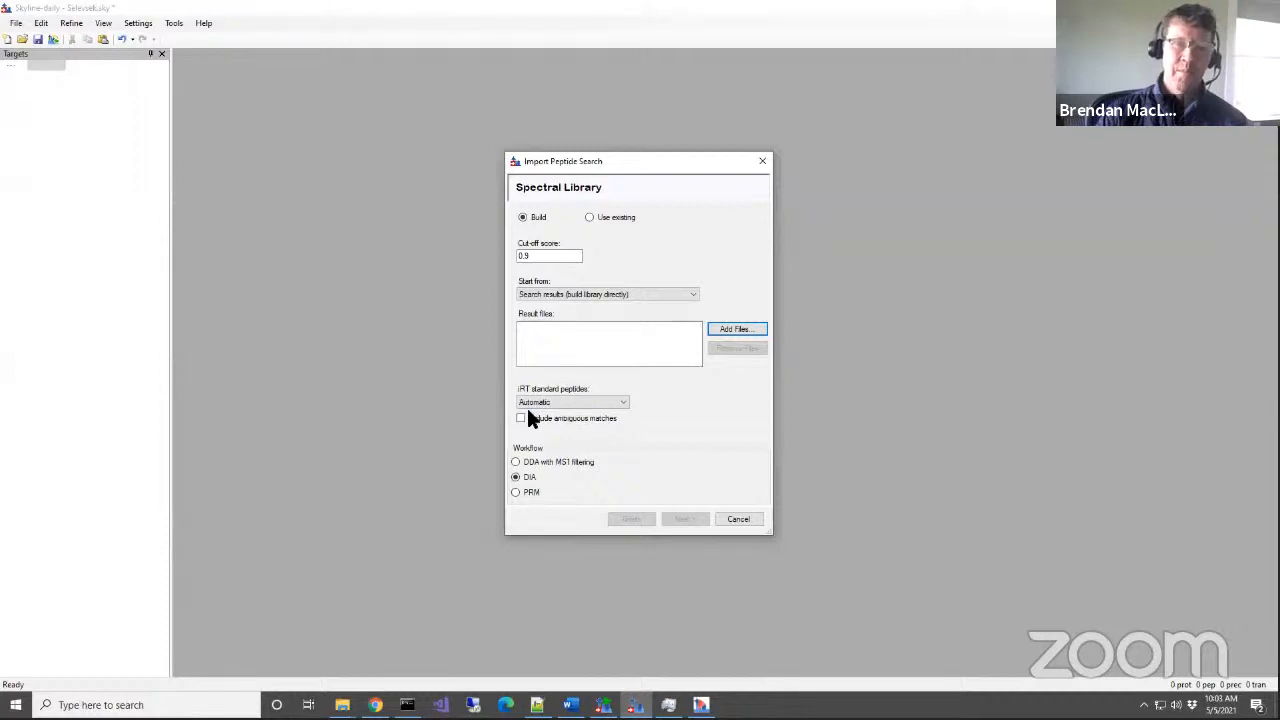
Use the existing spectral library Selevsek90.blib from the Selevsek folder for the peptide search import.
left_click(603, 220)
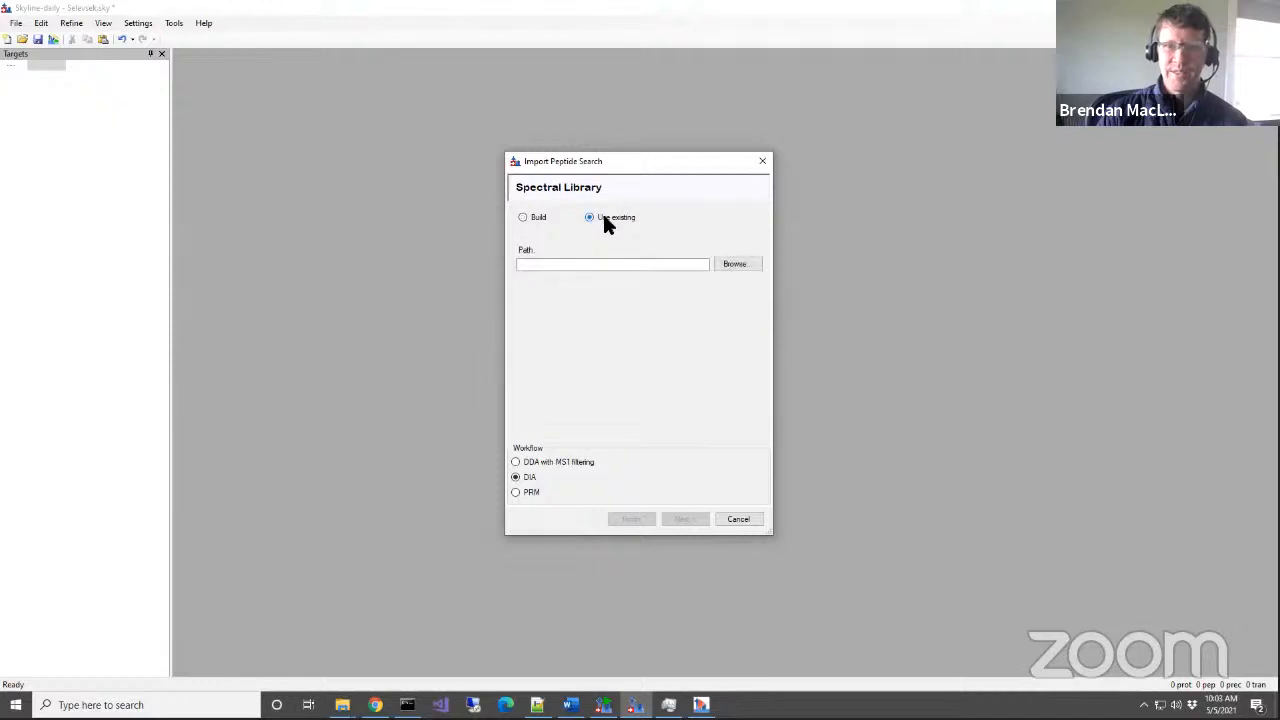
left_click(742, 266)
left_click(760, 311)
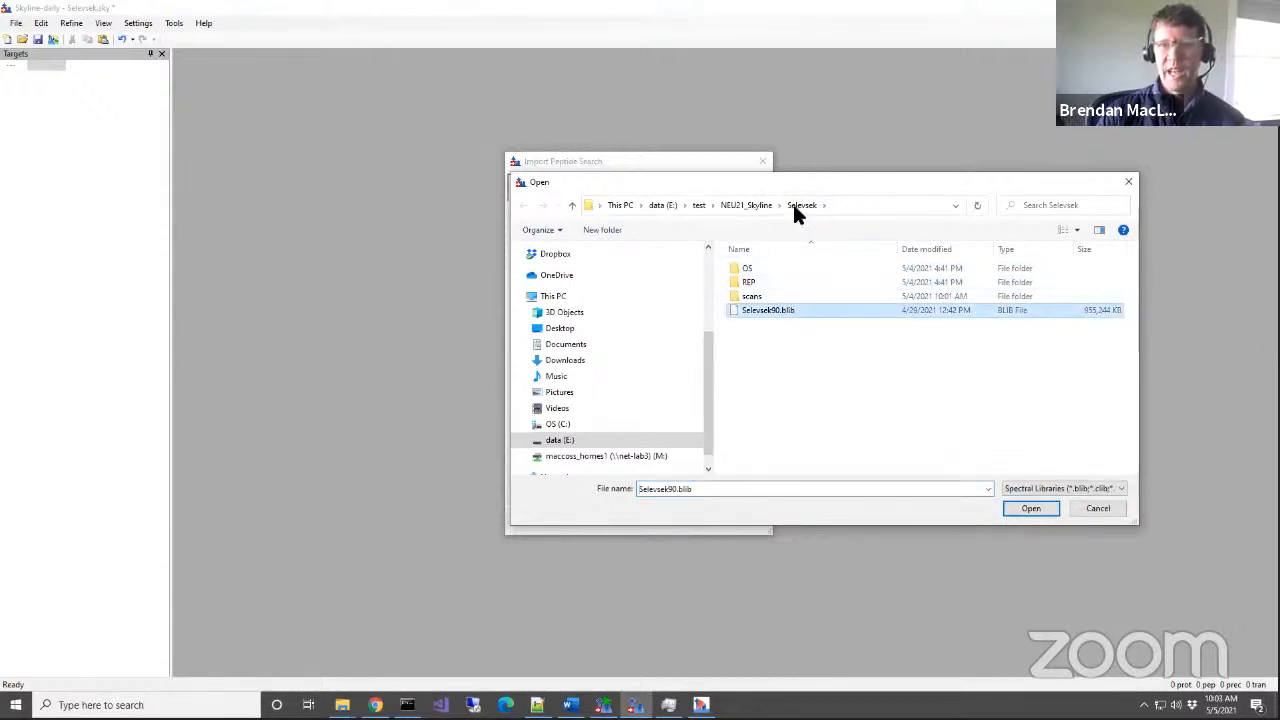
left_click(1030, 508)
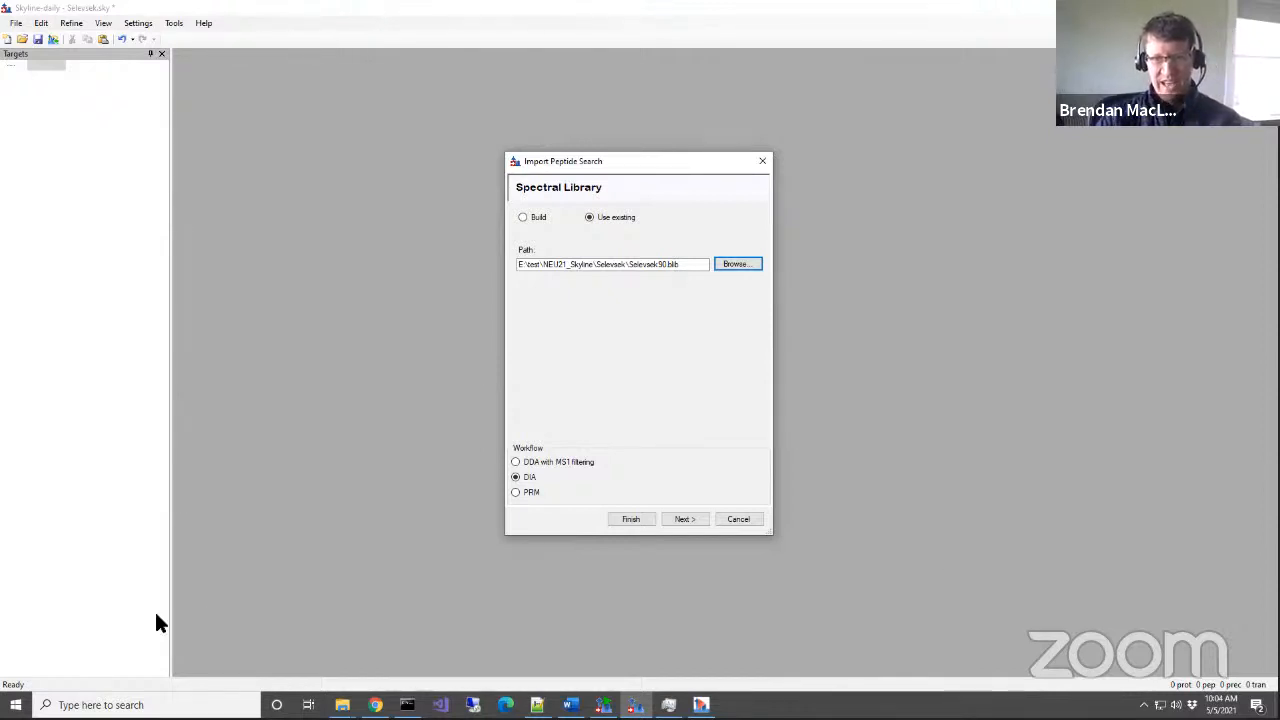
Continue the DIA peptide search import without results files as a template document, up to the transition settings.
left_click(684, 519)
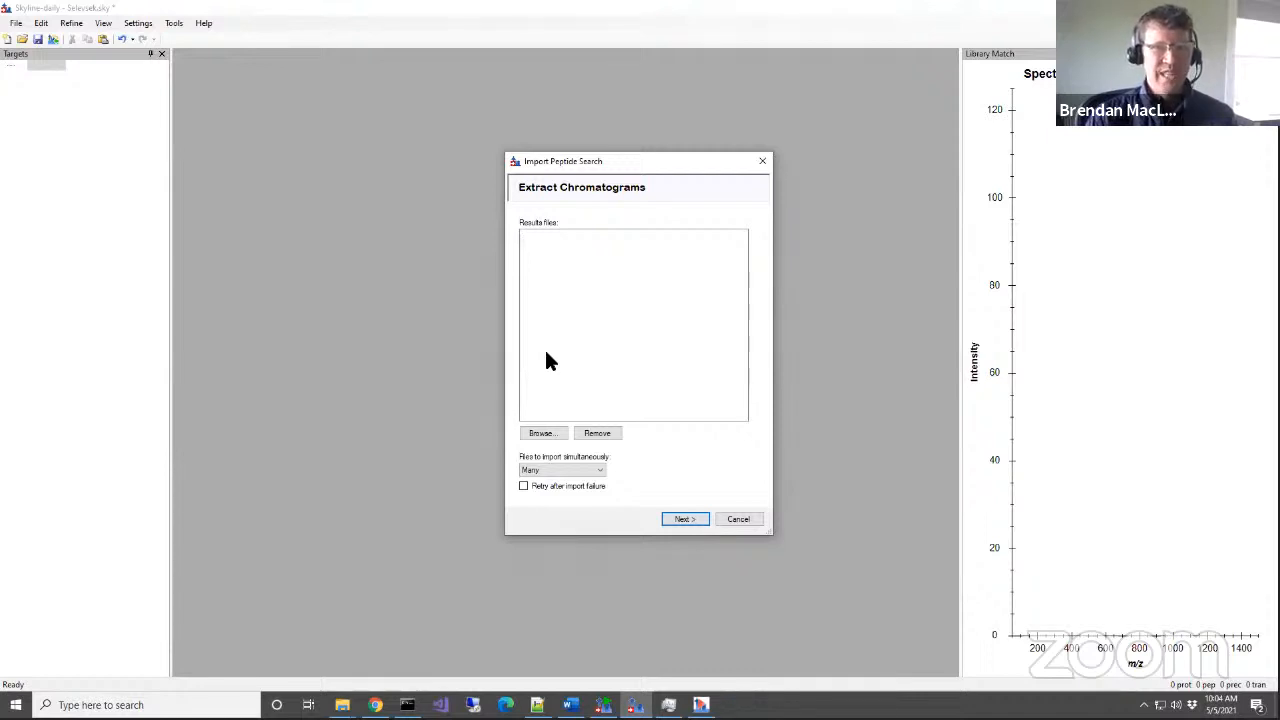
left_click(668, 512)
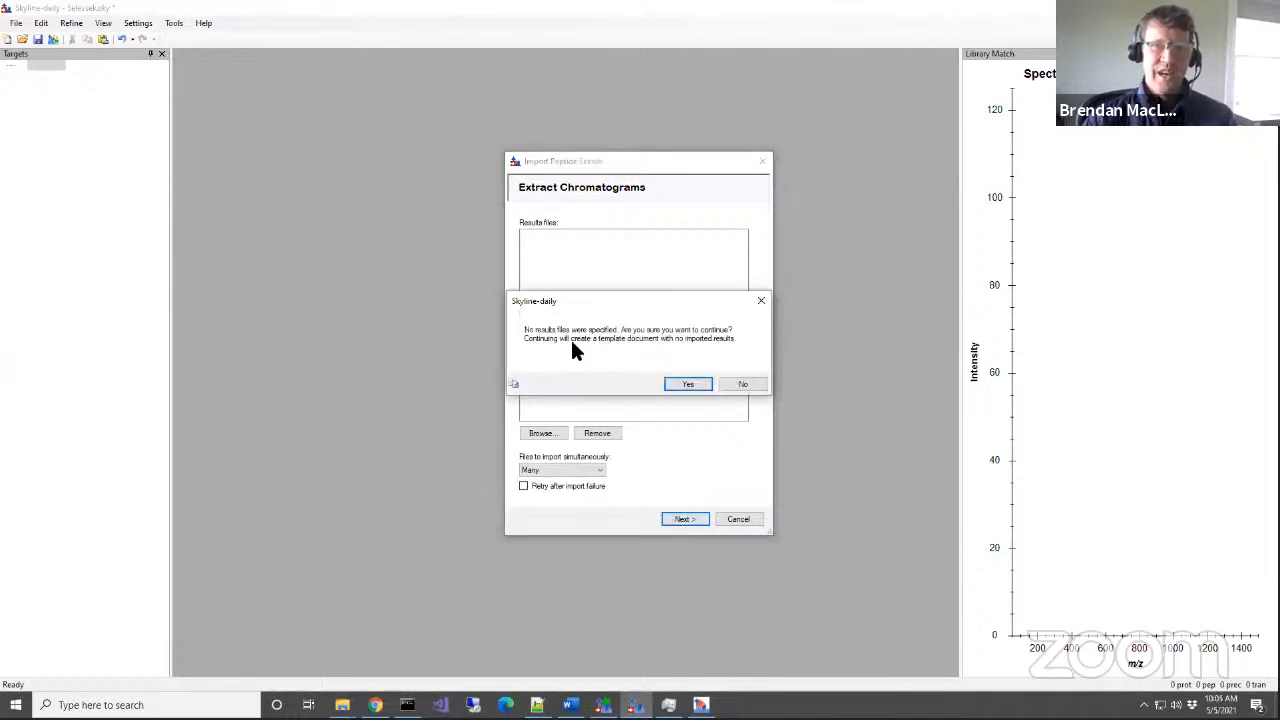
left_click(679, 384)
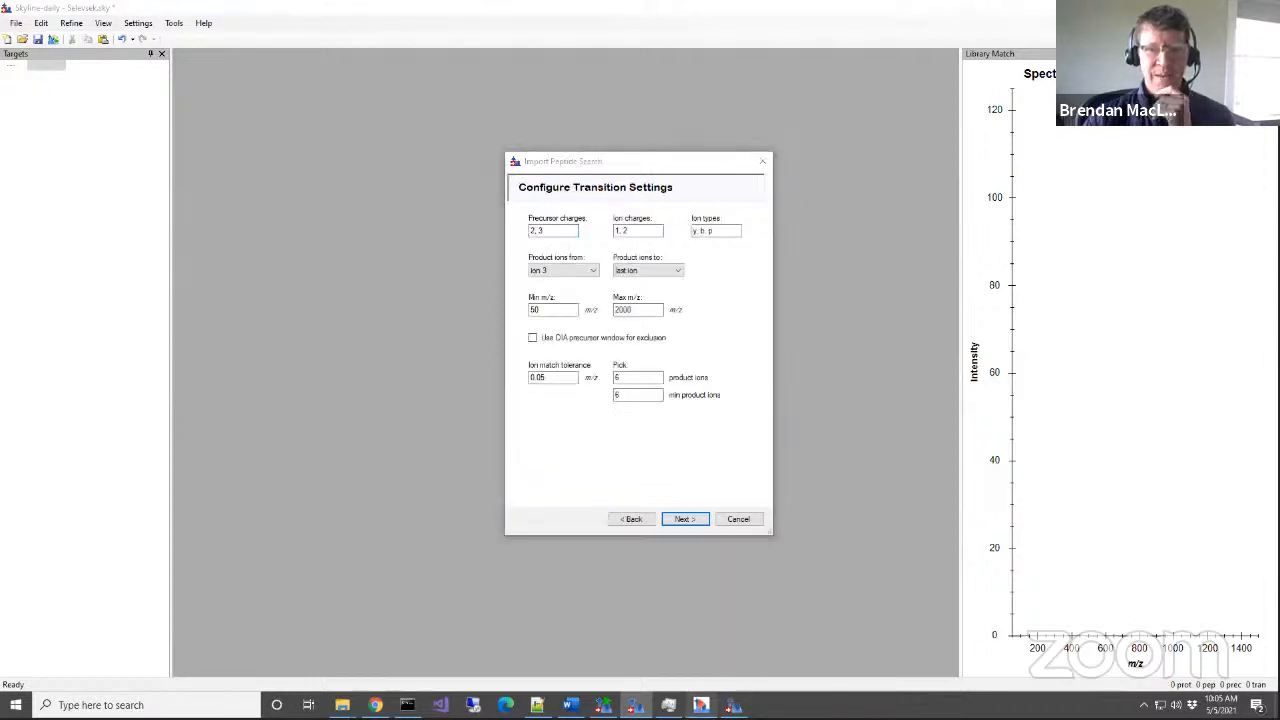
Switch to the Skyline Tester window and close it.
left_click(701, 705)
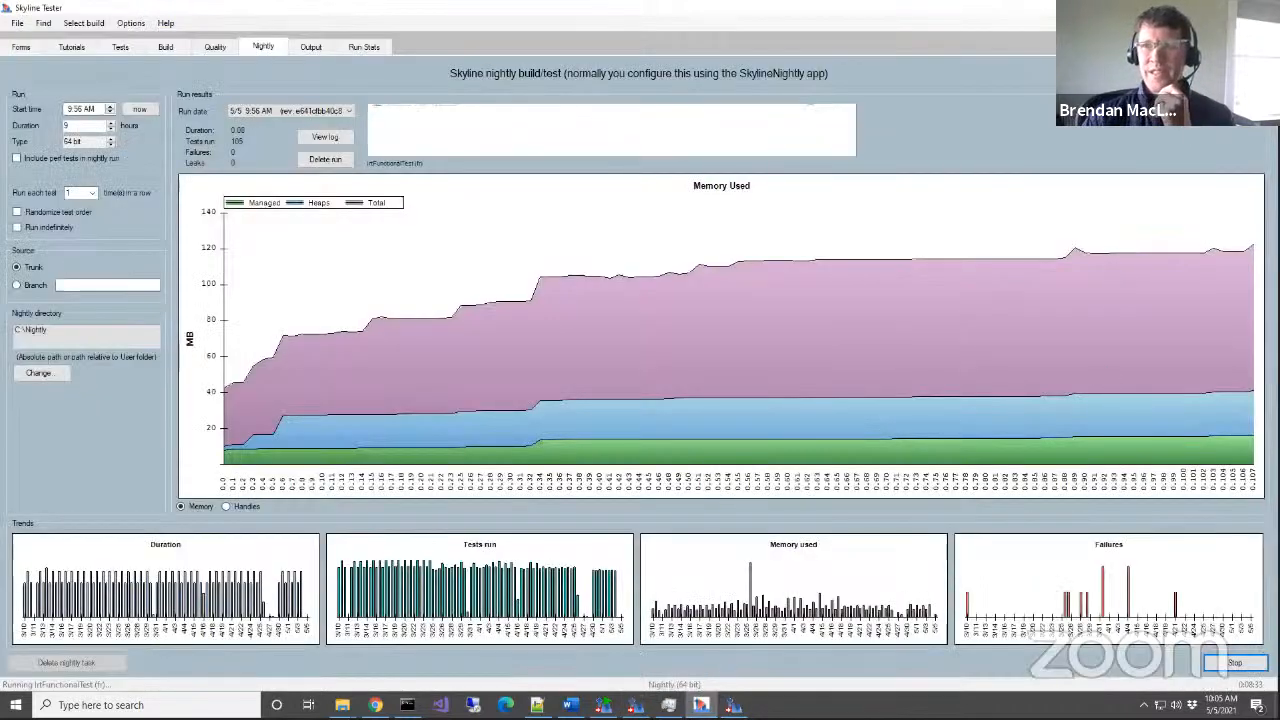
left_click(1262, 8)
left_click(695, 400)
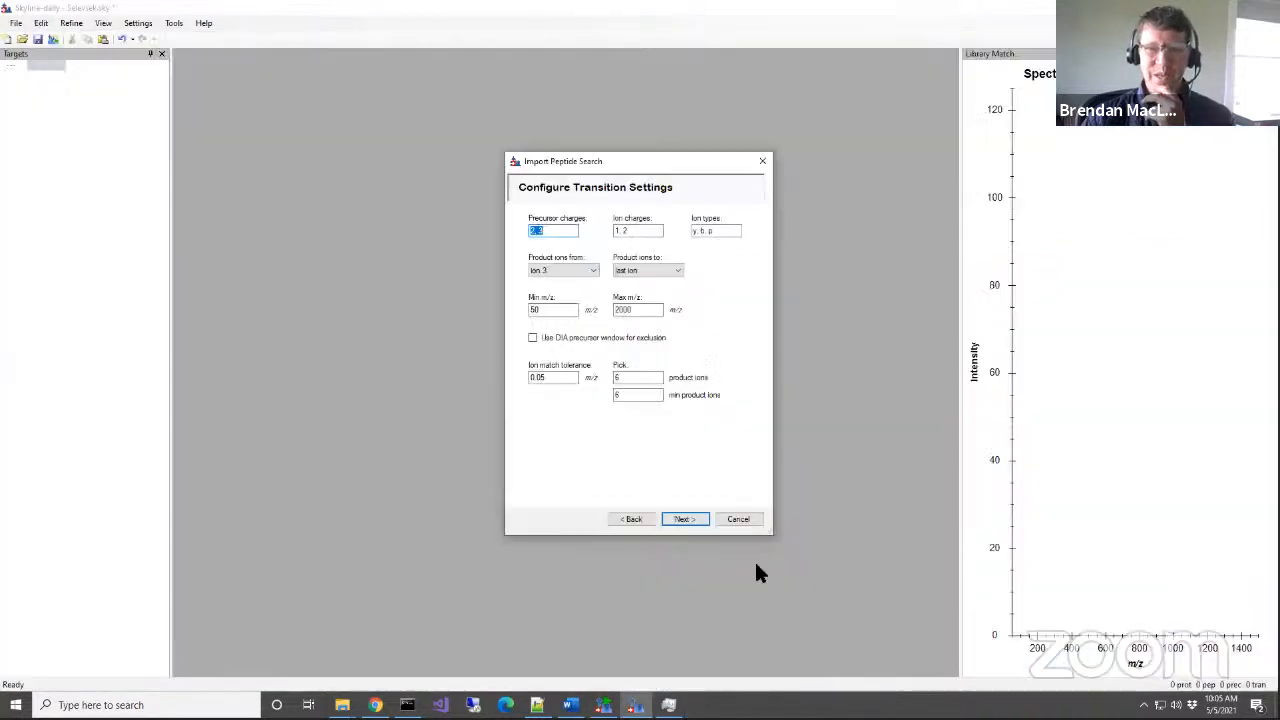
Find the SkylineNightly background process in Task Manager and end it.
right_click(837, 704)
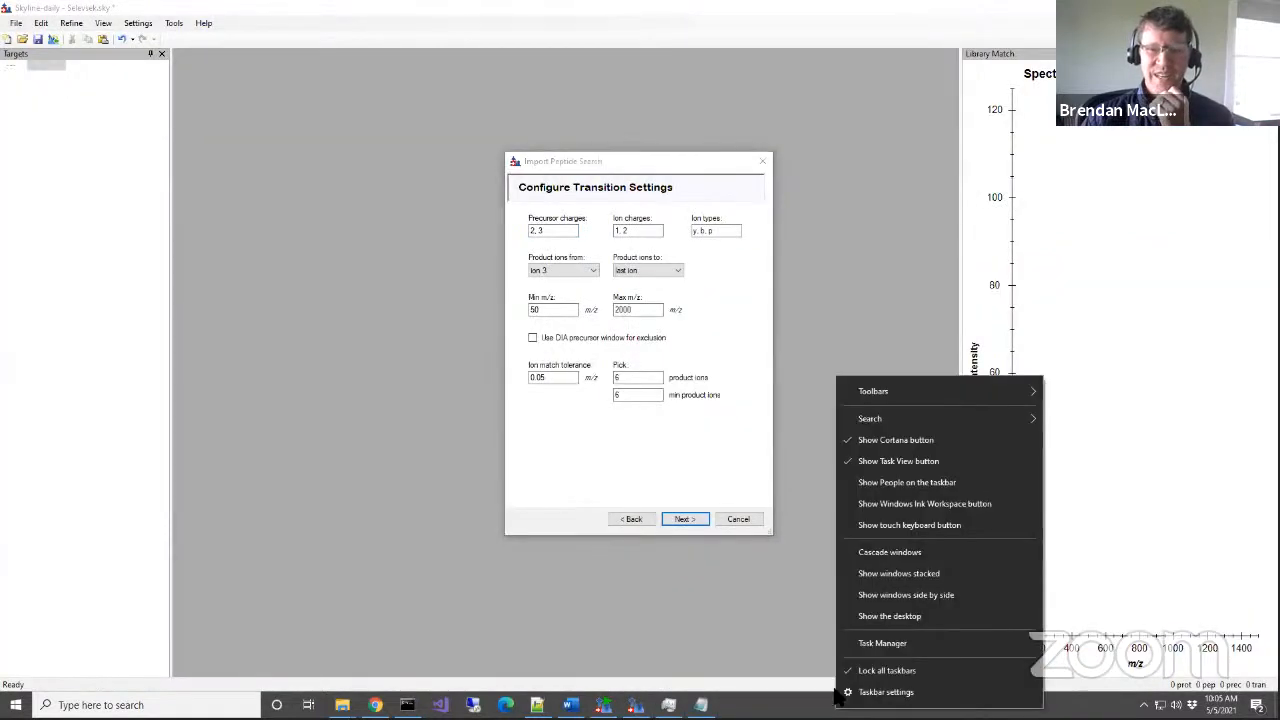
left_click(866, 644)
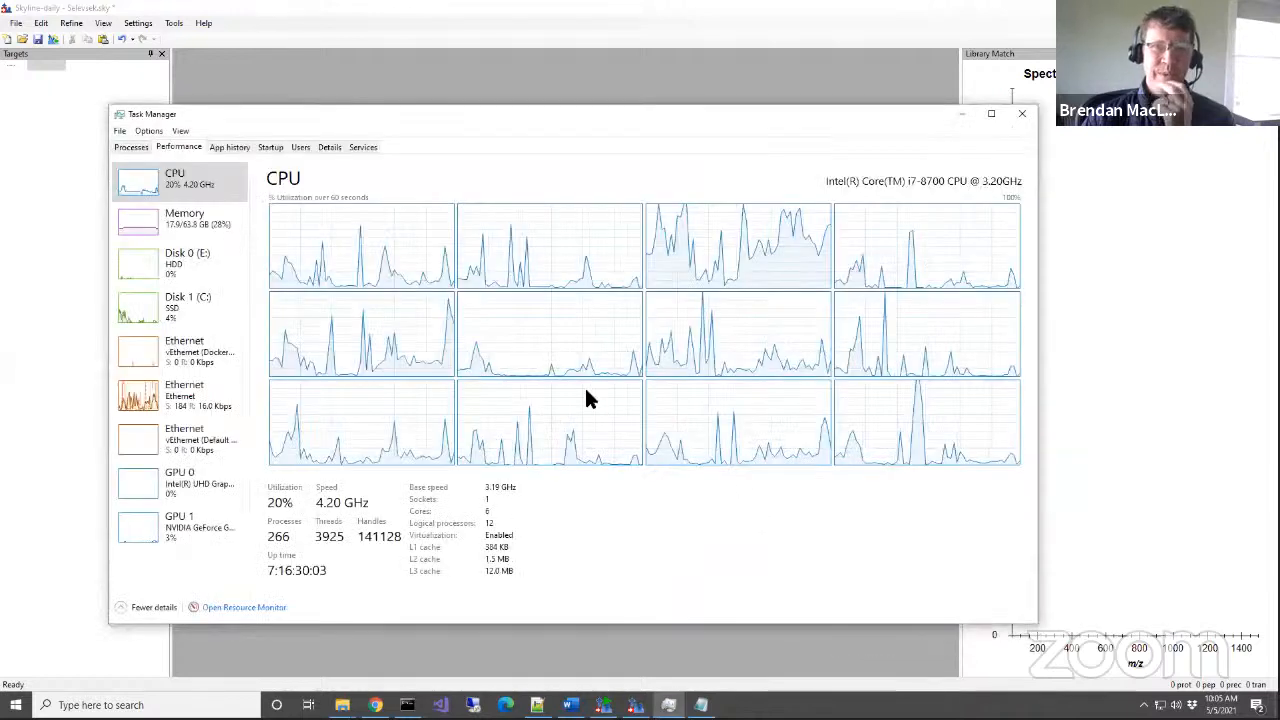
left_click(133, 147)
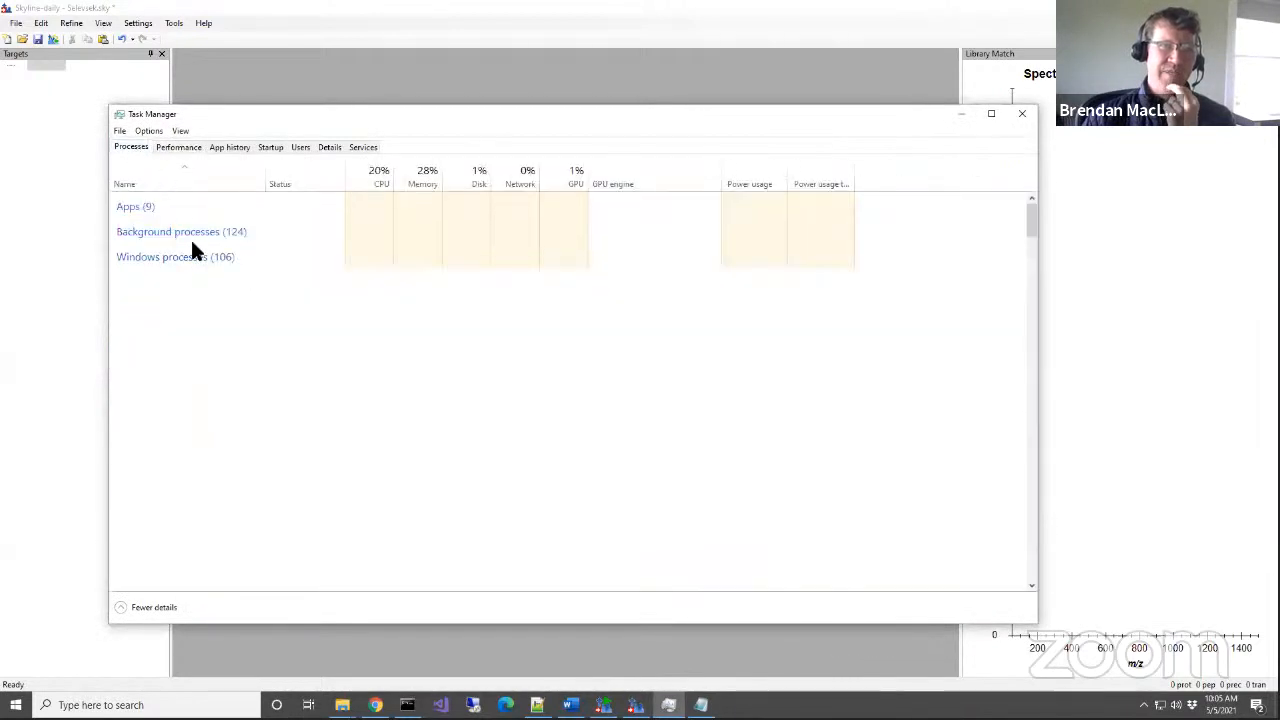
scroll(194, 450, "down", 10)
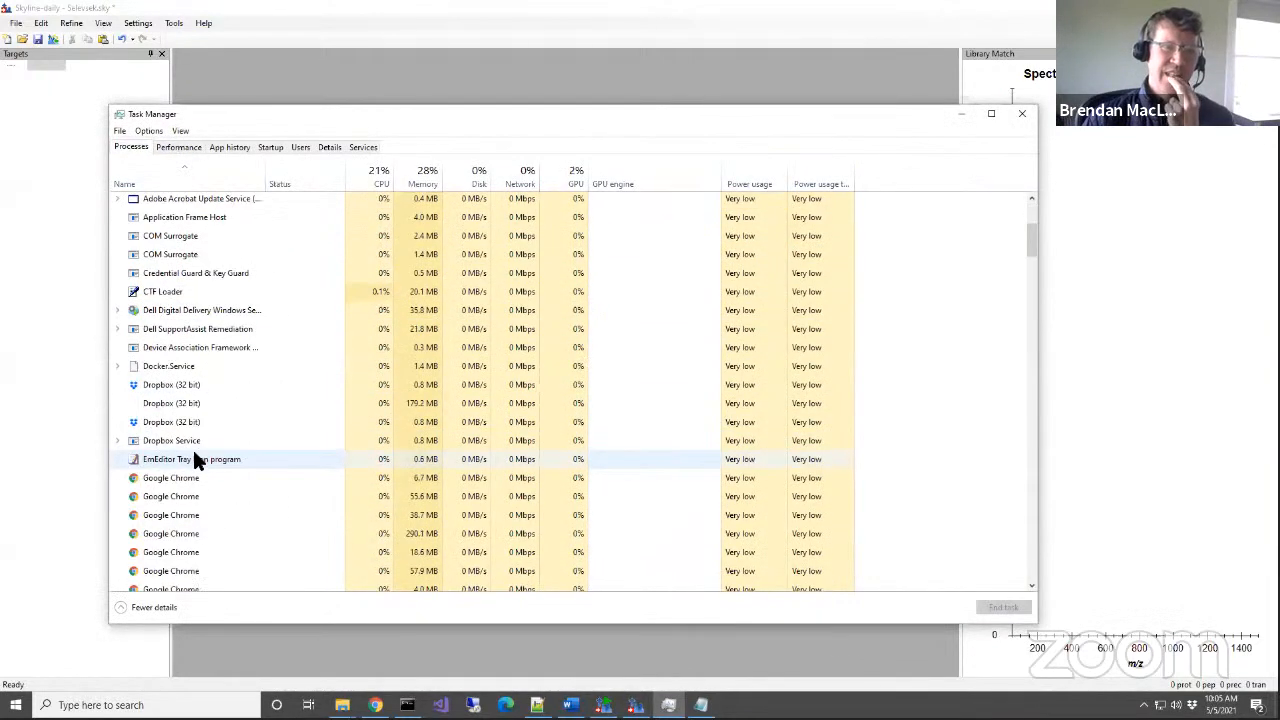
scroll(194, 452, "down", 8)
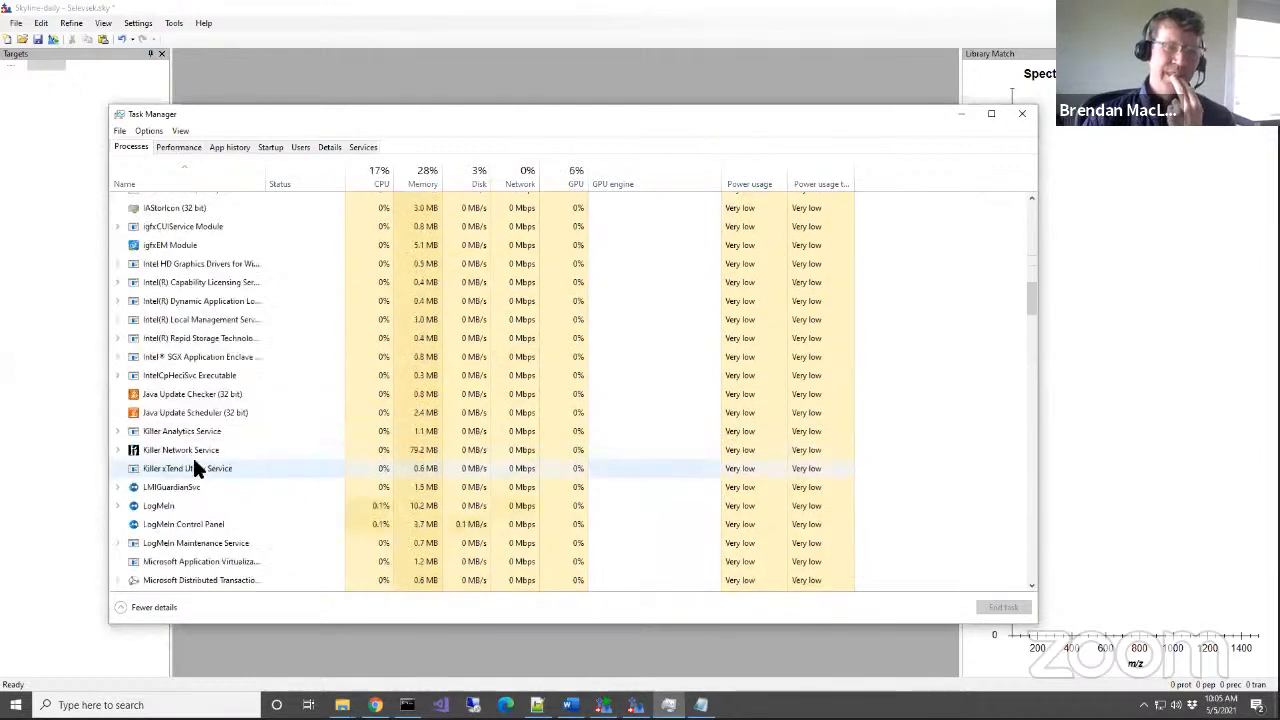
left_click_drag(1030, 308, 1030, 378)
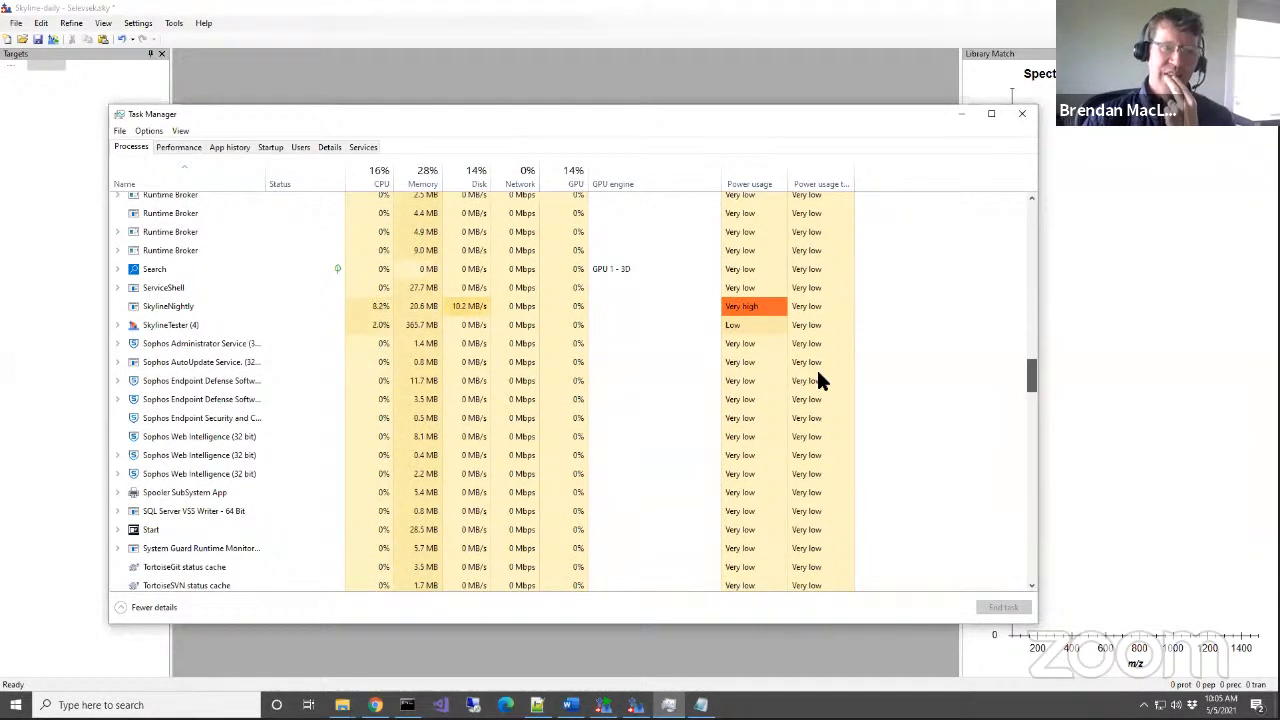
left_click(172, 312)
right_click(172, 312)
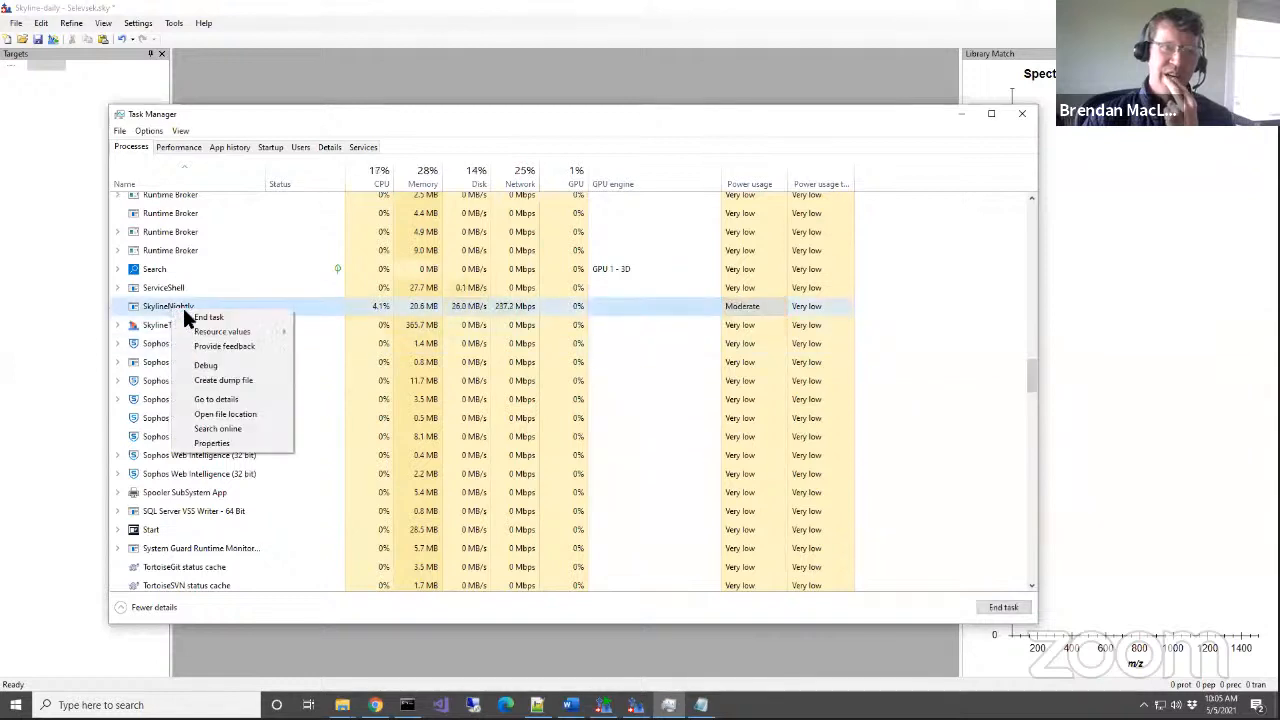
left_click(190, 318)
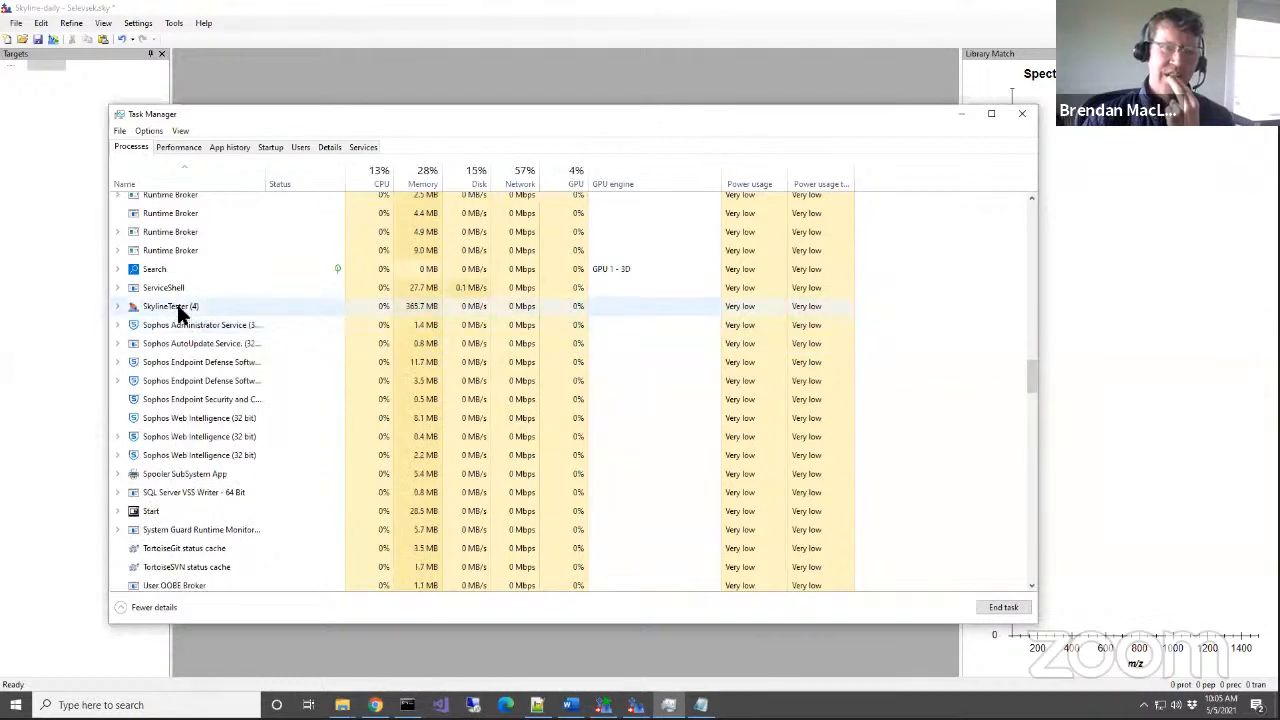
End the SkylineTester process group, check the remaining background processes, and return to Skyline-daily.
right_click(177, 306)
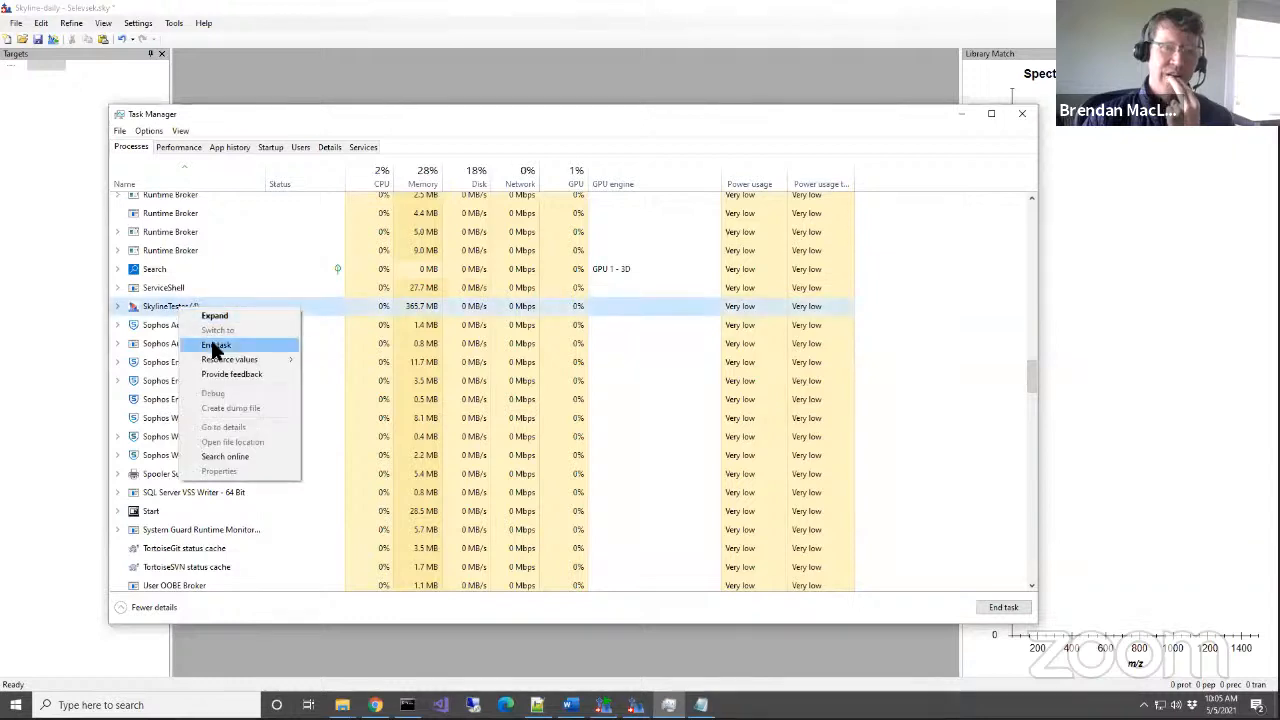
left_click(214, 346)
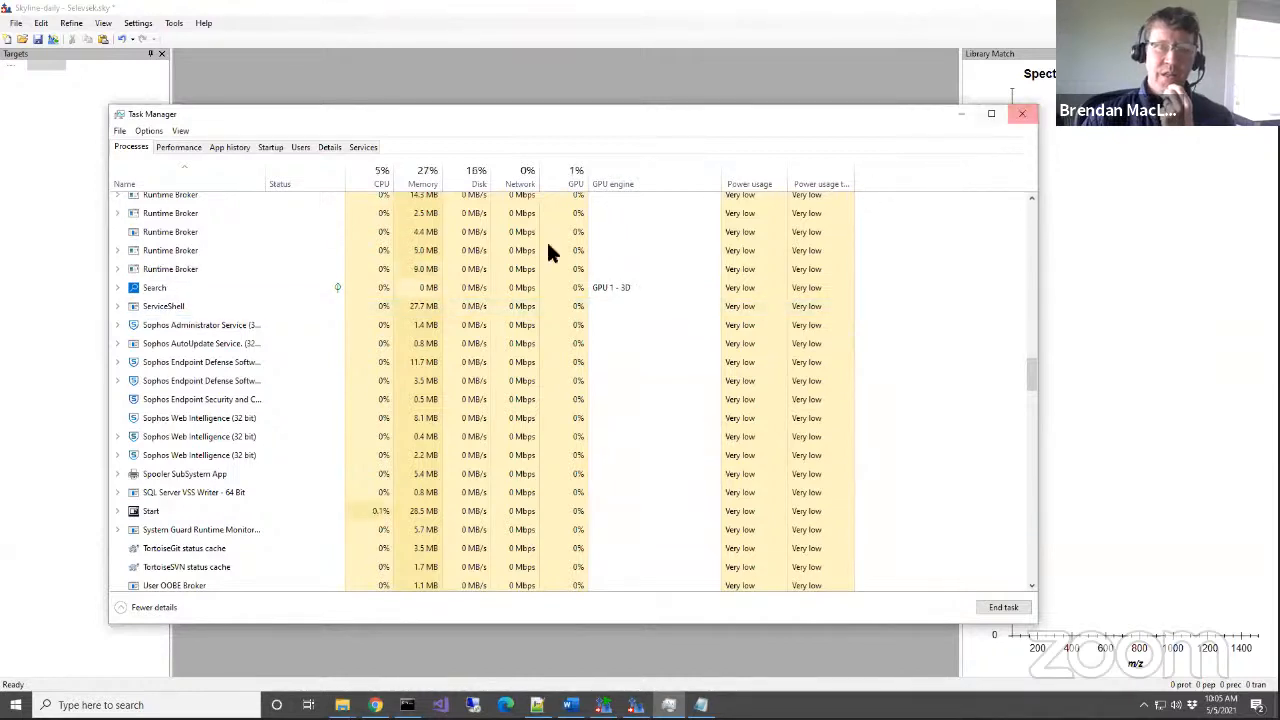
scroll(160, 491, "down", 4)
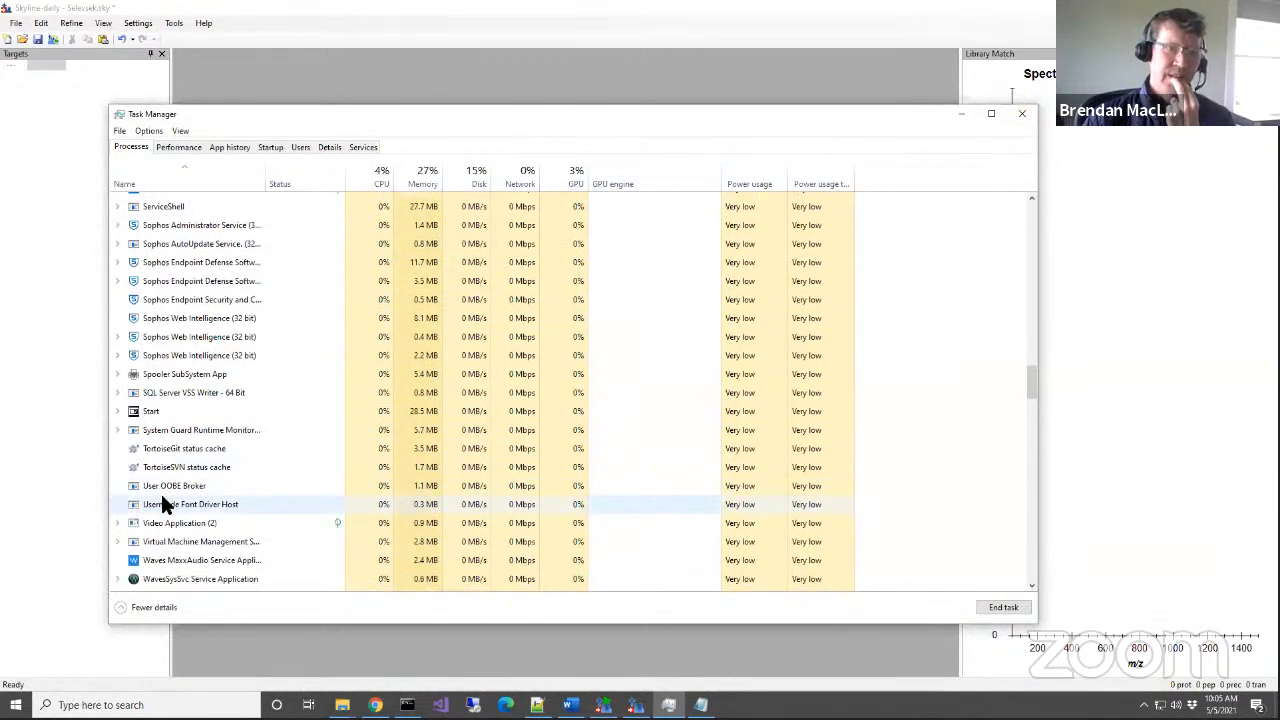
scroll(161, 496, "down", 2)
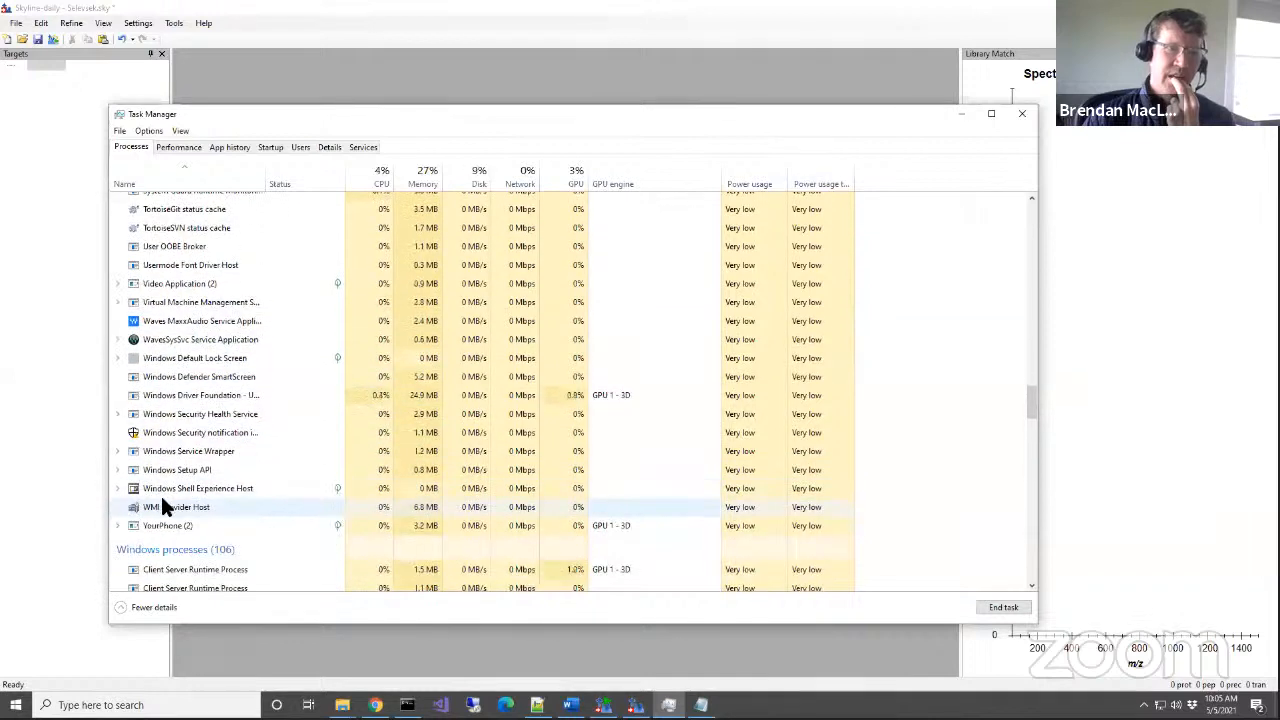
scroll(160, 493, "up", 2)
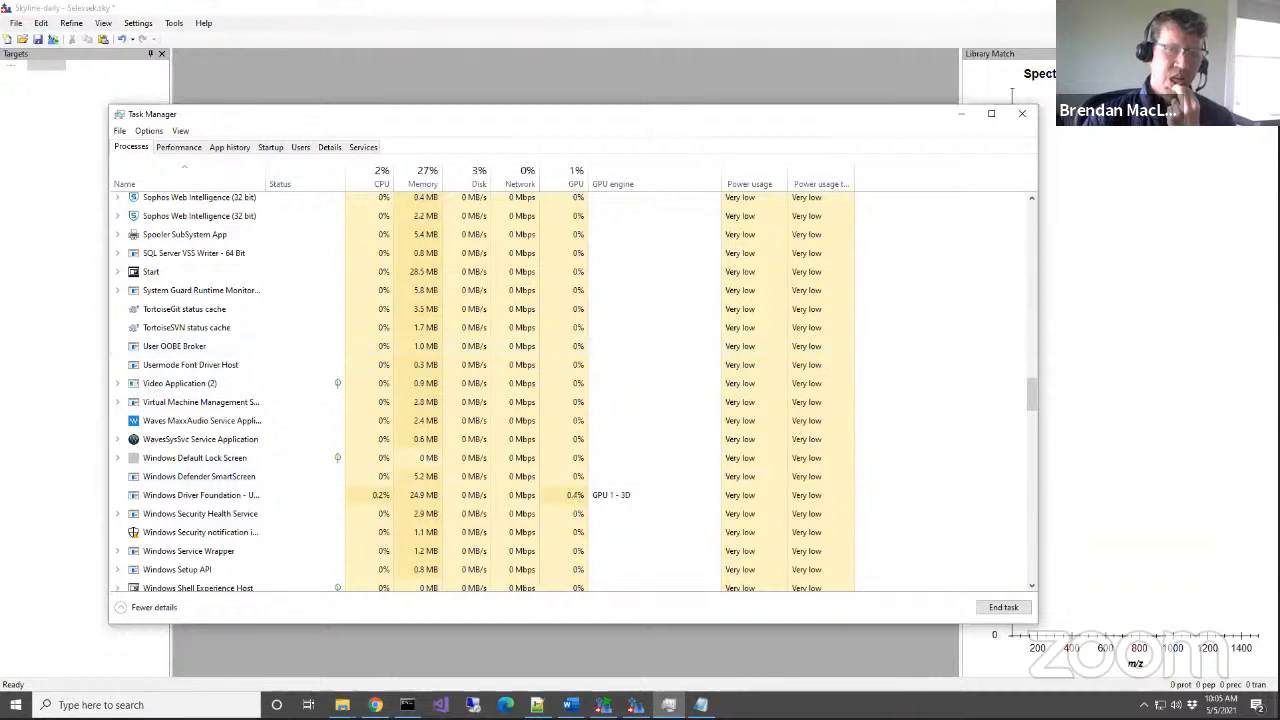
left_click(637, 705)
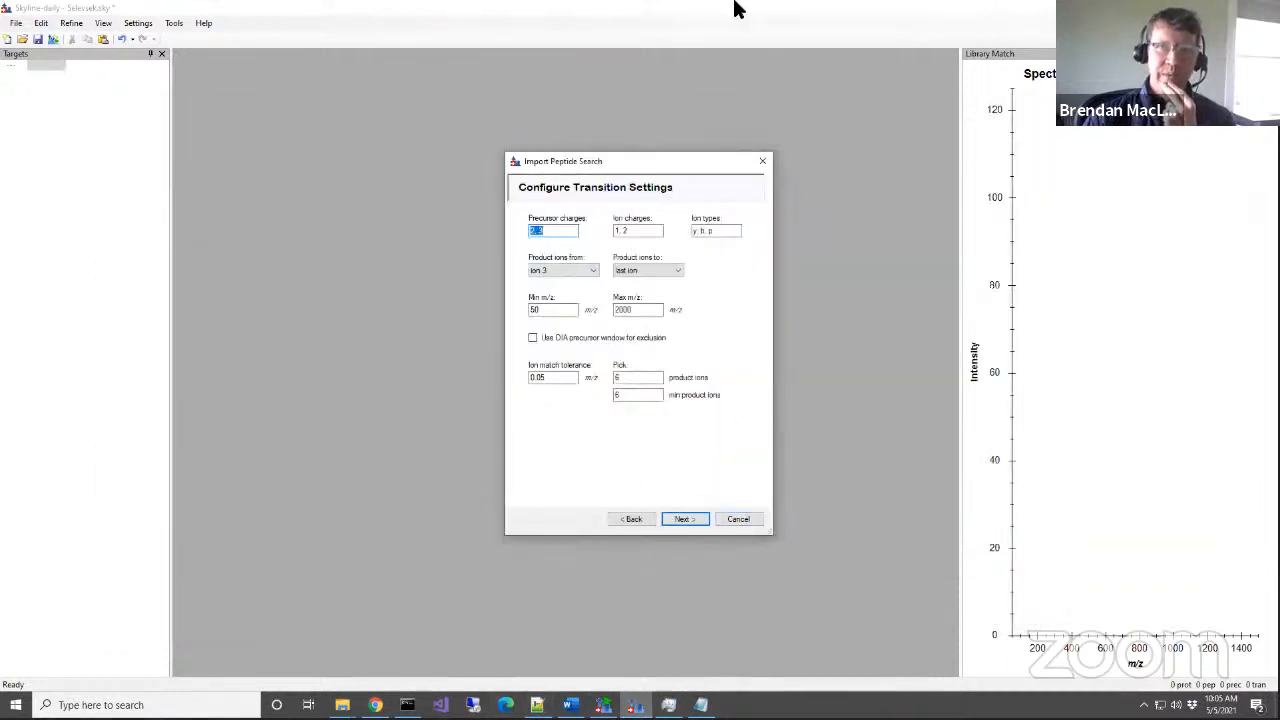
Cancel the peptide search import and undo the addition of the spectral library to the Selevsek document.
mouse_move(735, 8)
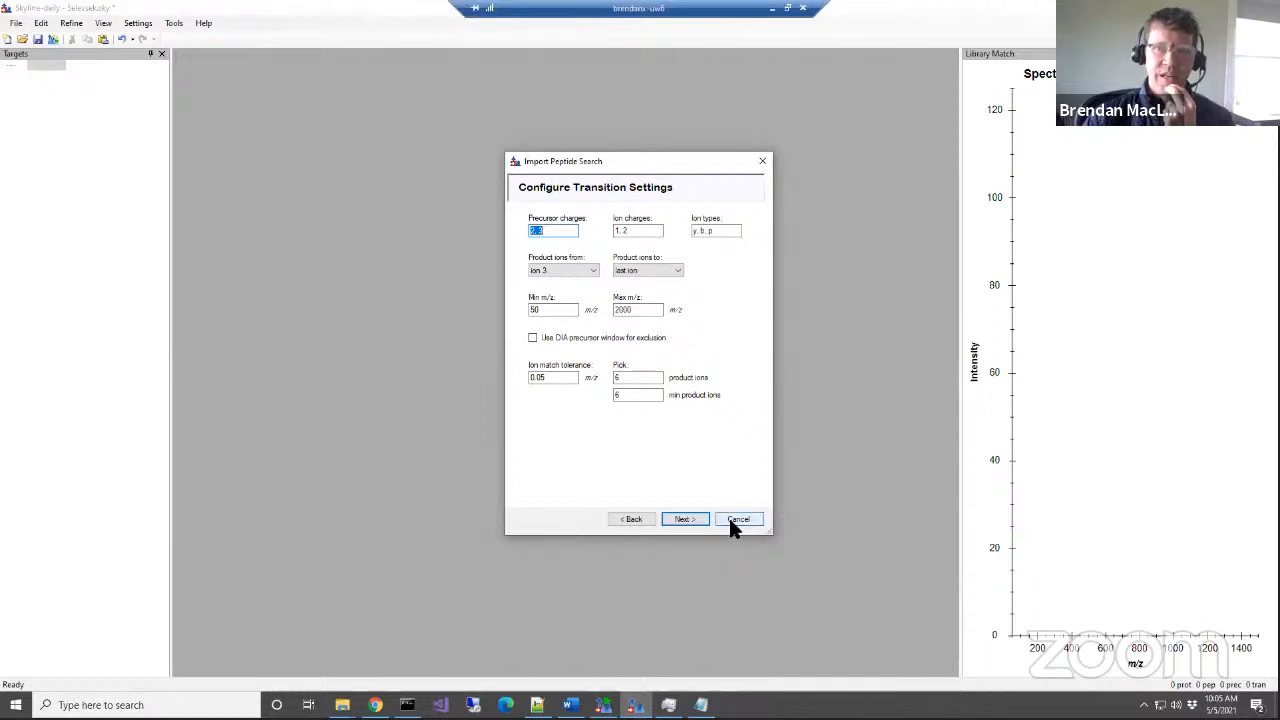
left_click(731, 519)
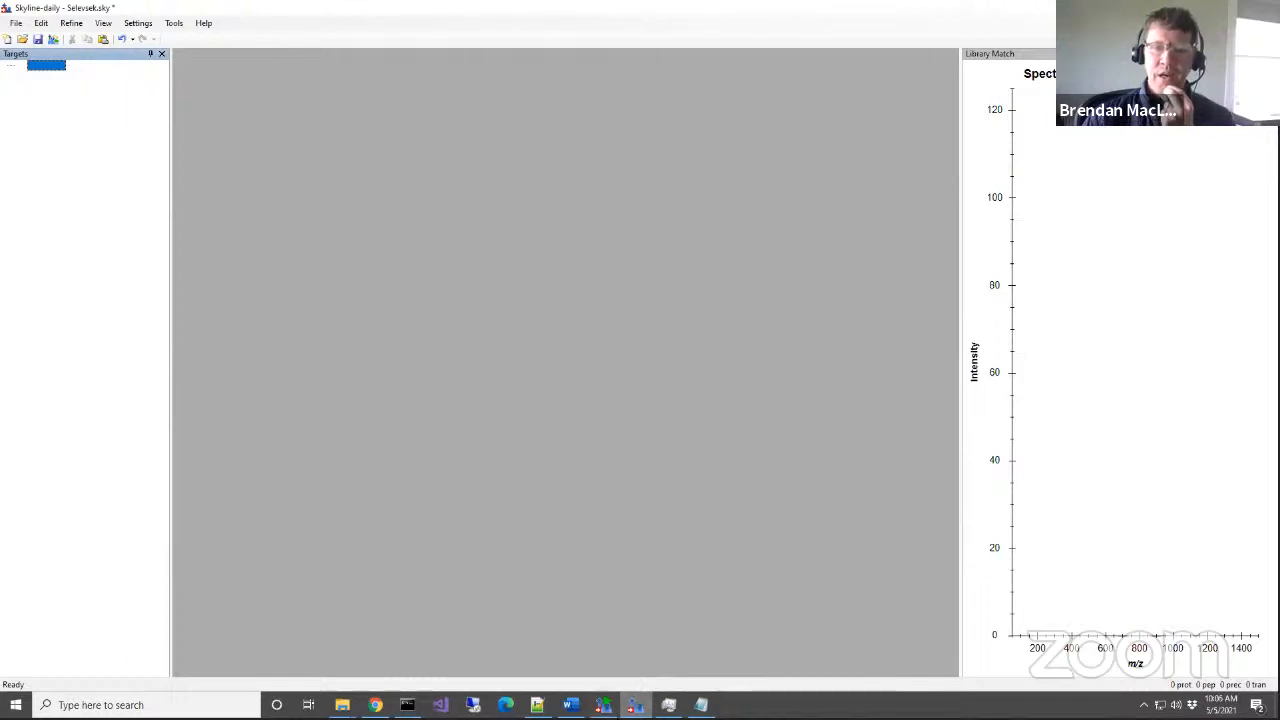
mouse_move(635, 705)
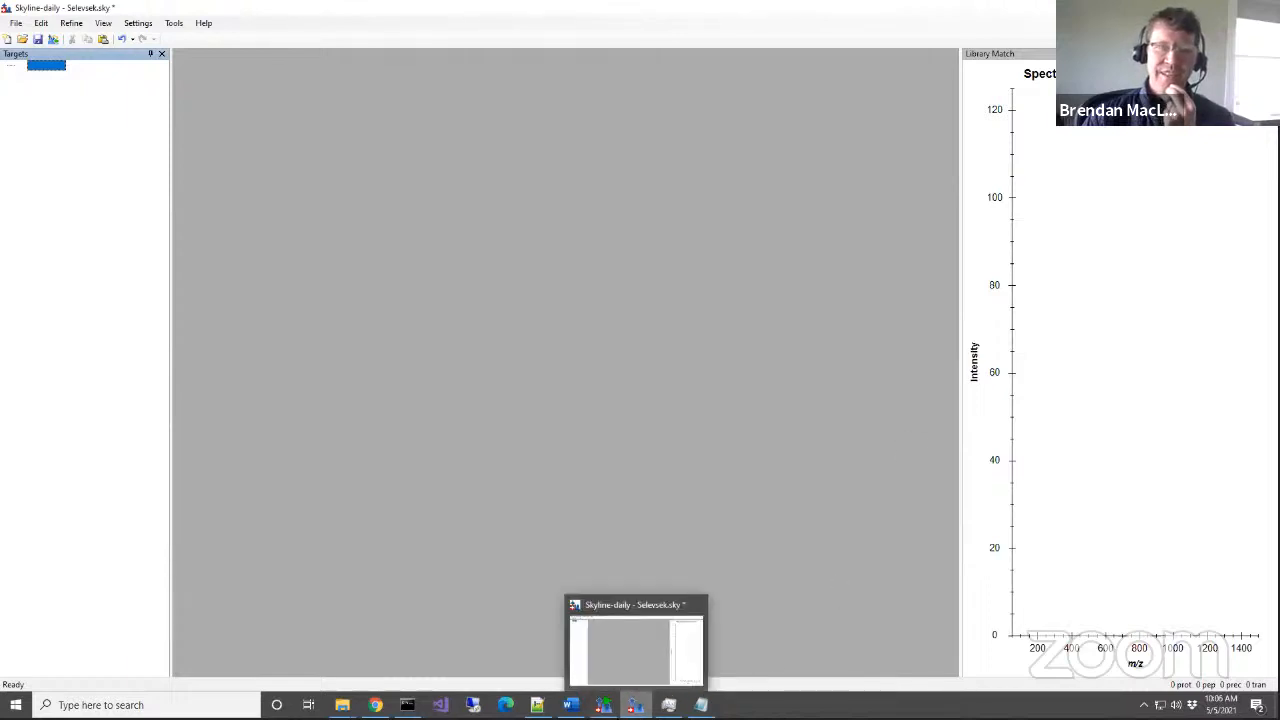
left_click(15, 23)
mouse_move(74, 160)
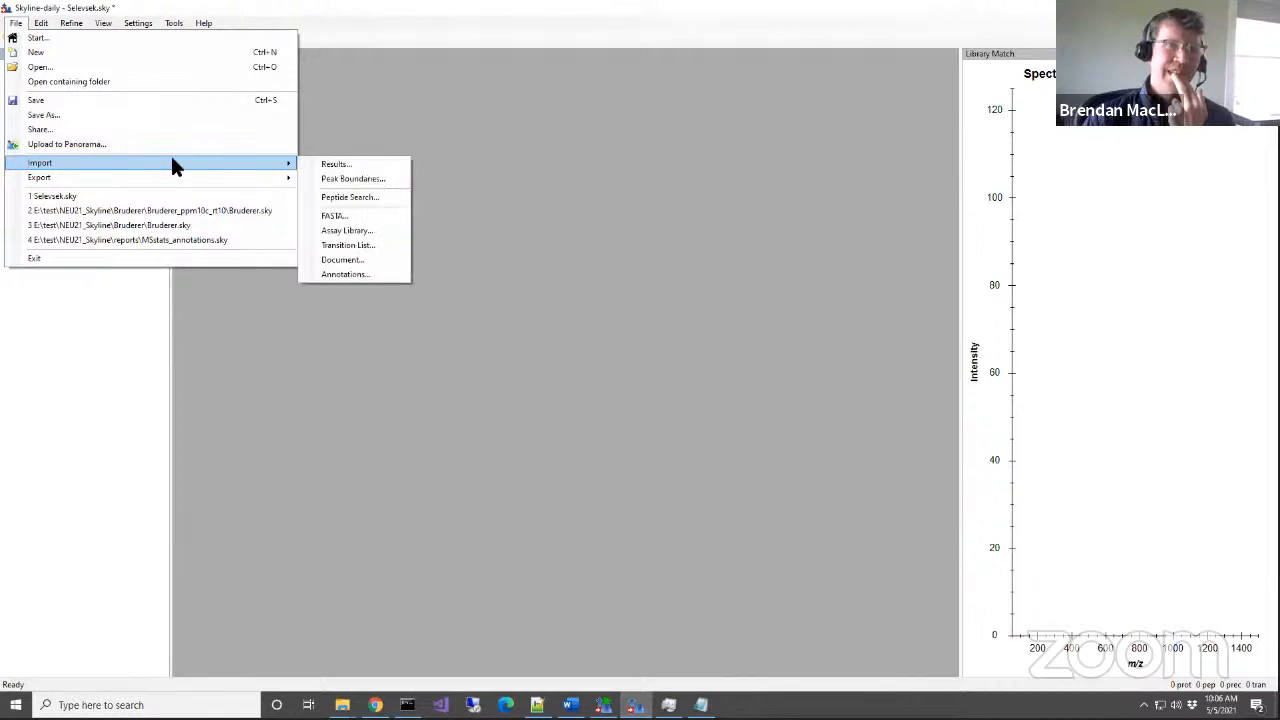
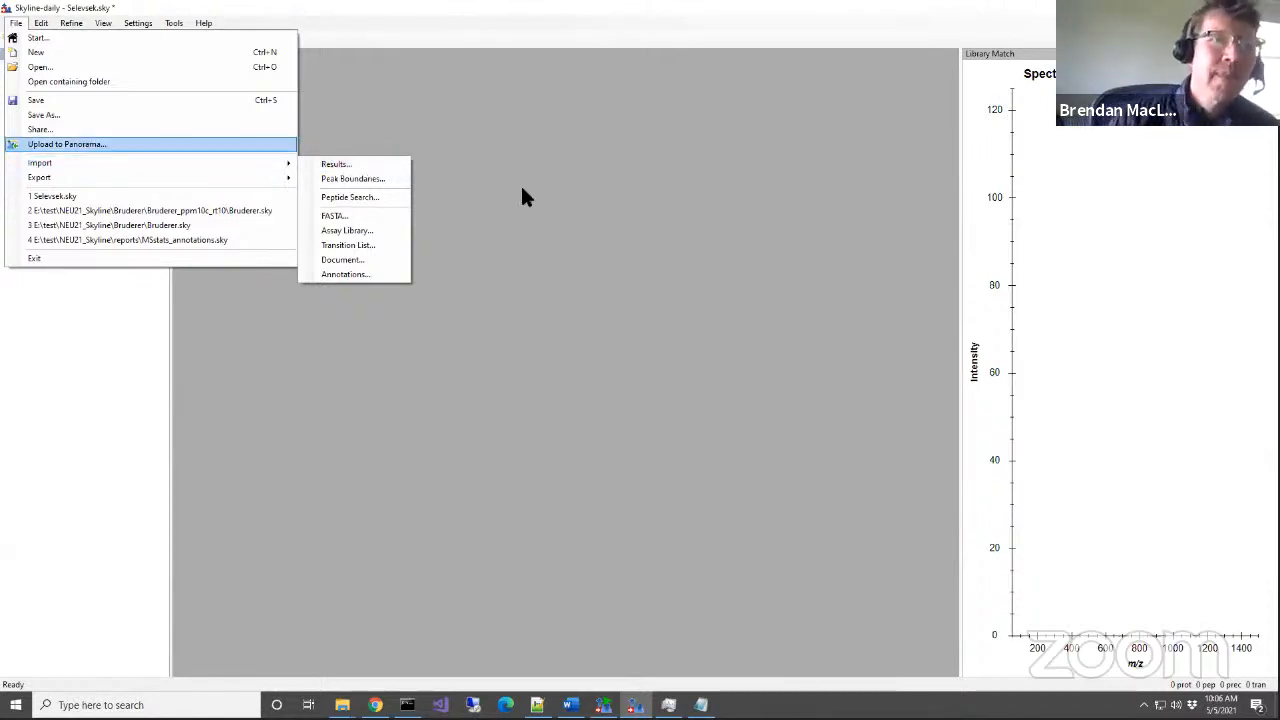
left_click(122, 10)
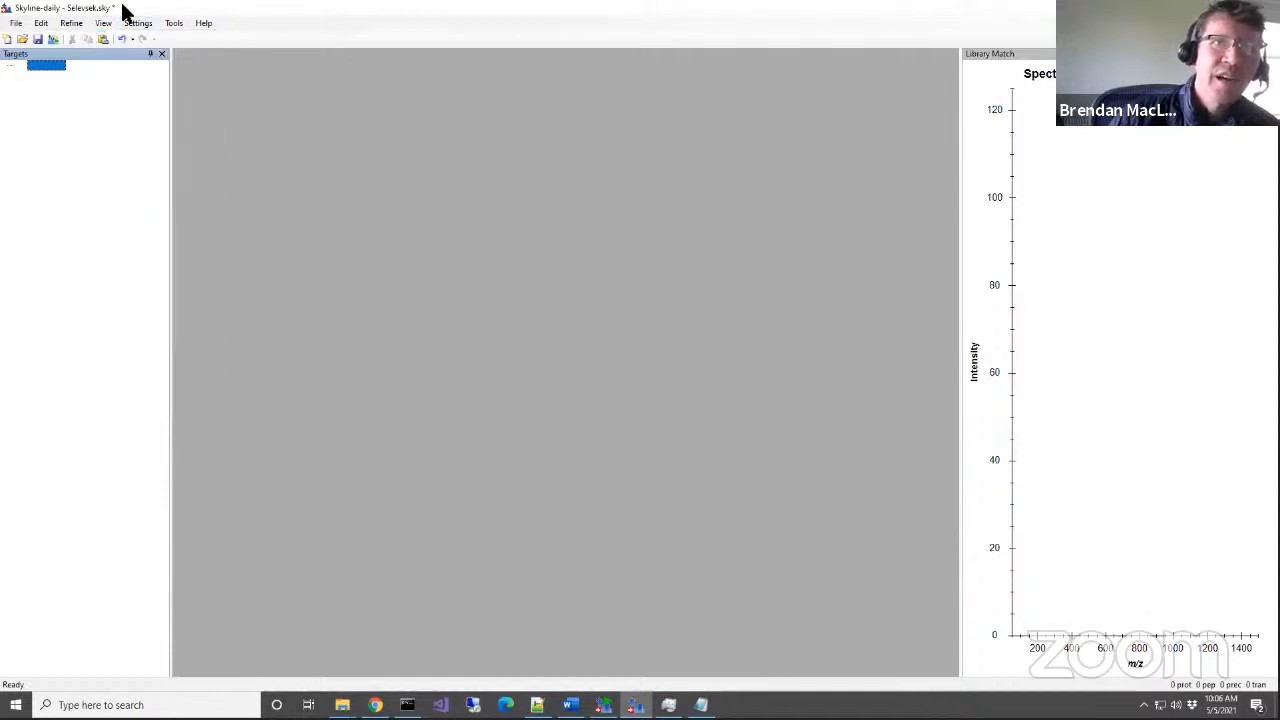
left_click_drag(703, 18, 712, 85)
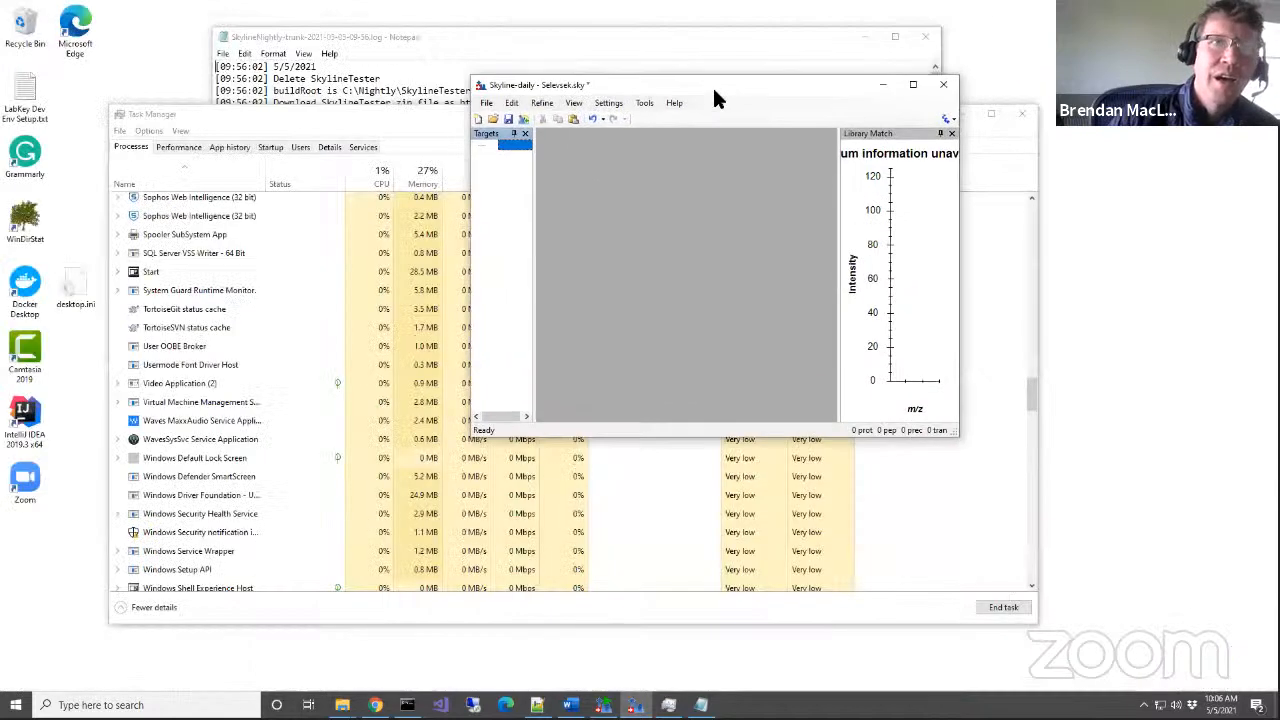
left_click(597, 119)
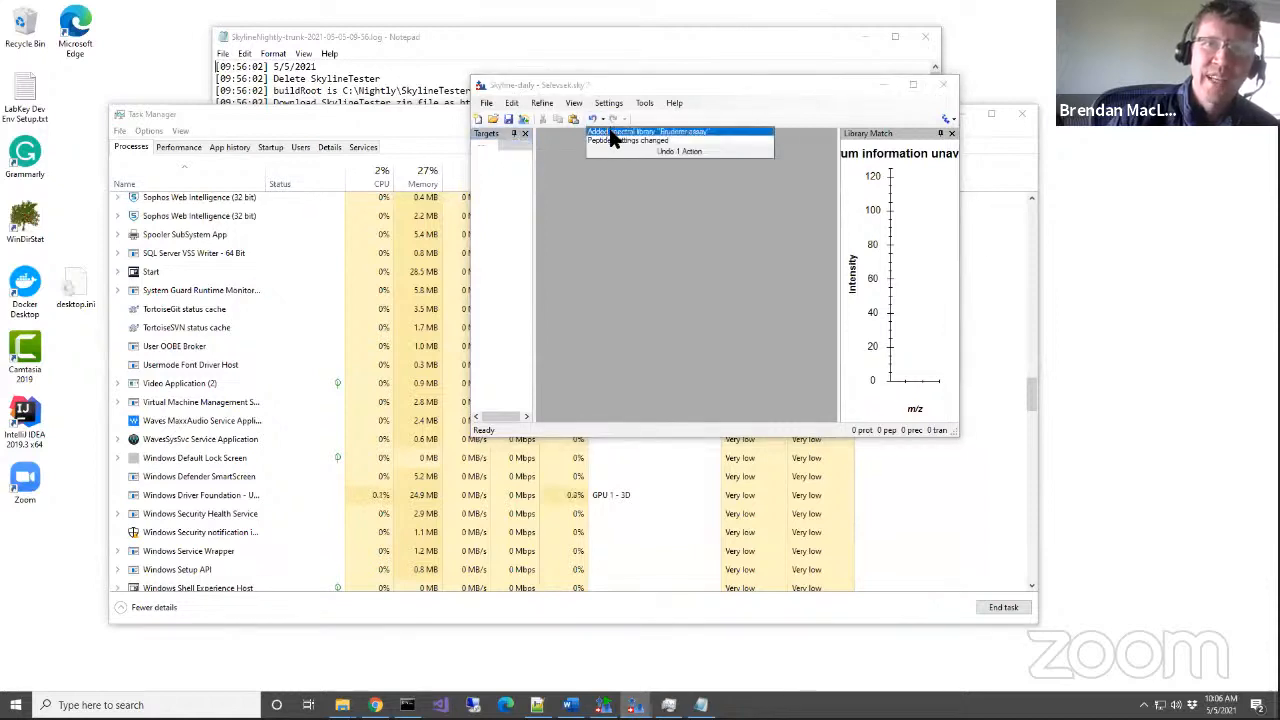
left_click(614, 138)
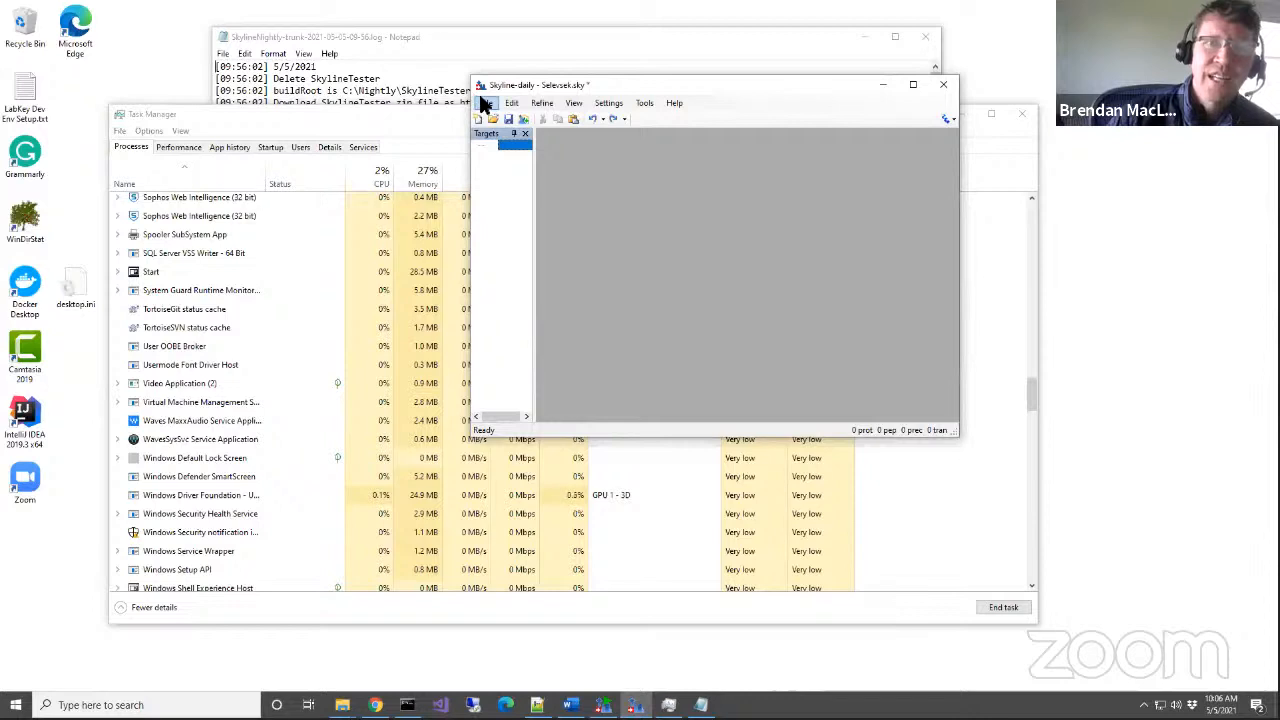
double_click(633, 85)
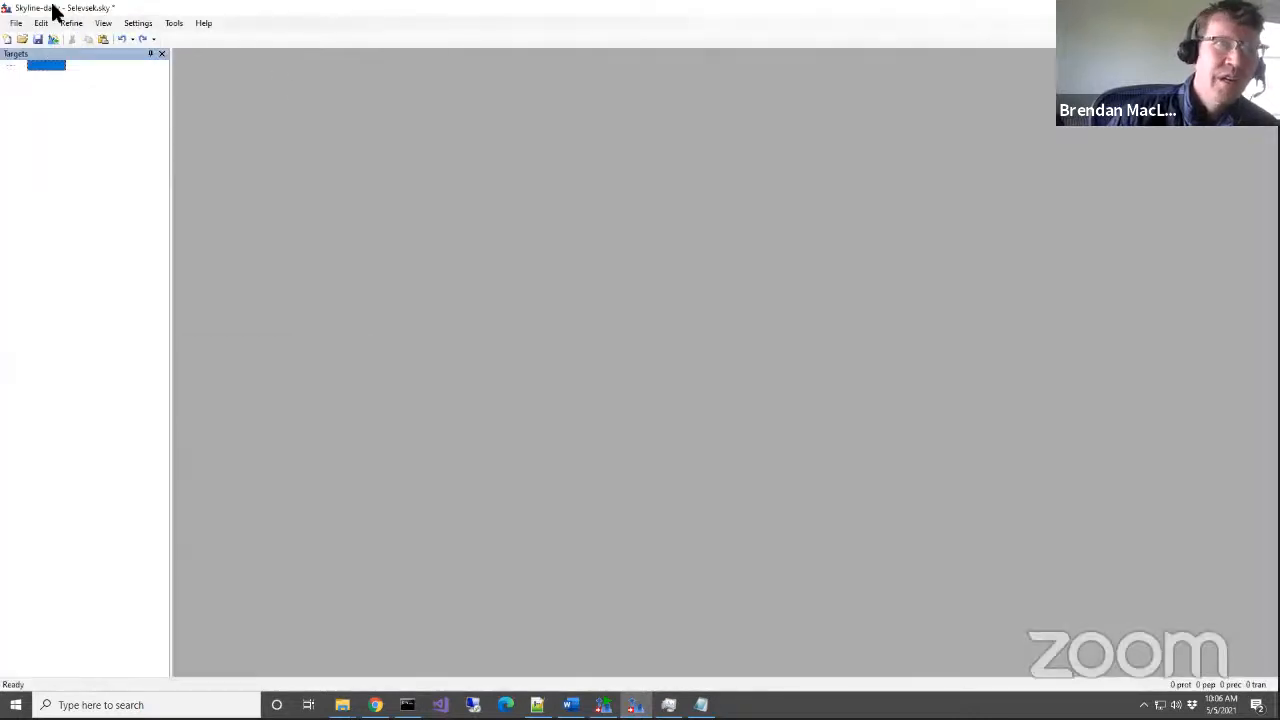
Restart the peptide search import with the existing spectral library Selevsek90.blib and continue to chromatogram extraction.
left_click(16, 23)
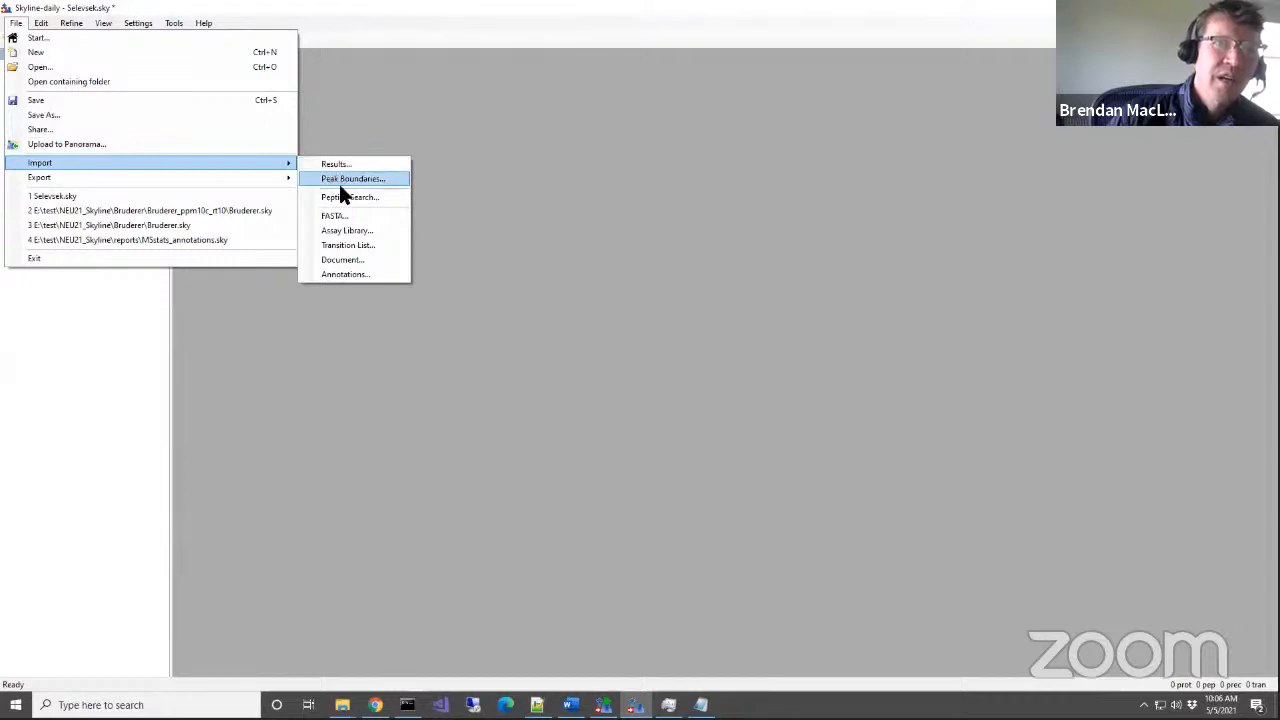
left_click(343, 197)
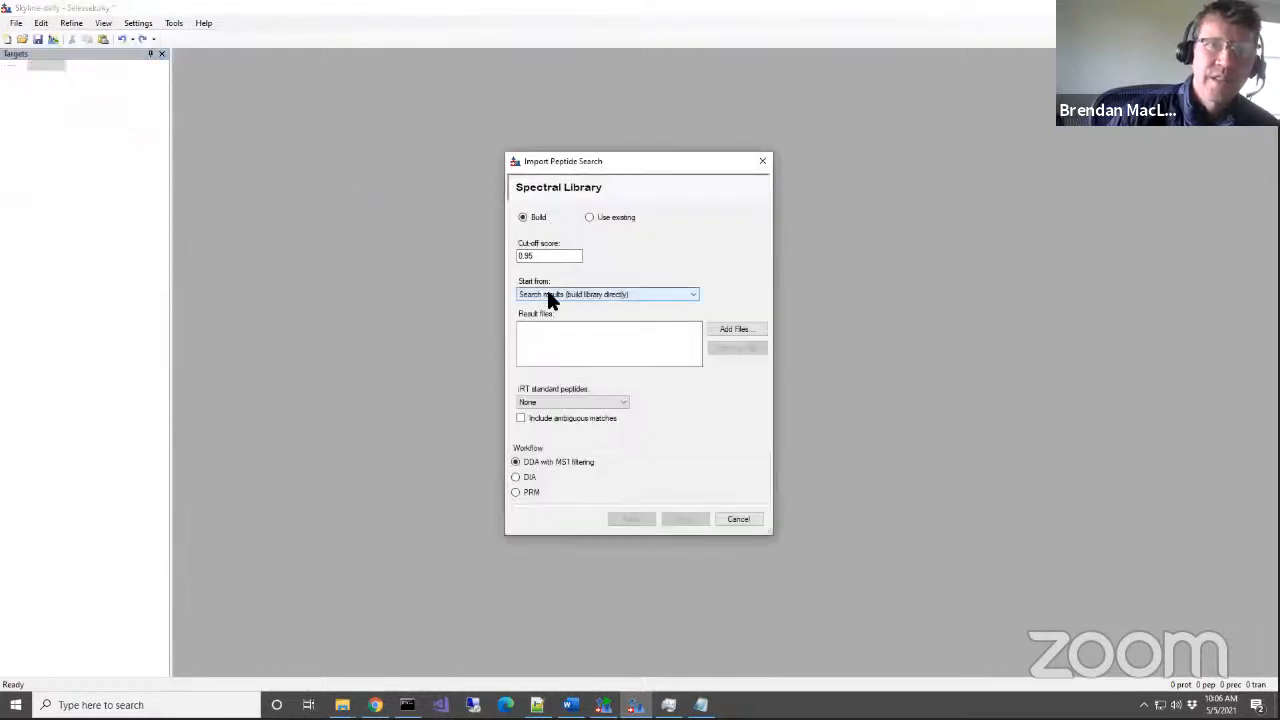
left_click(589, 217)
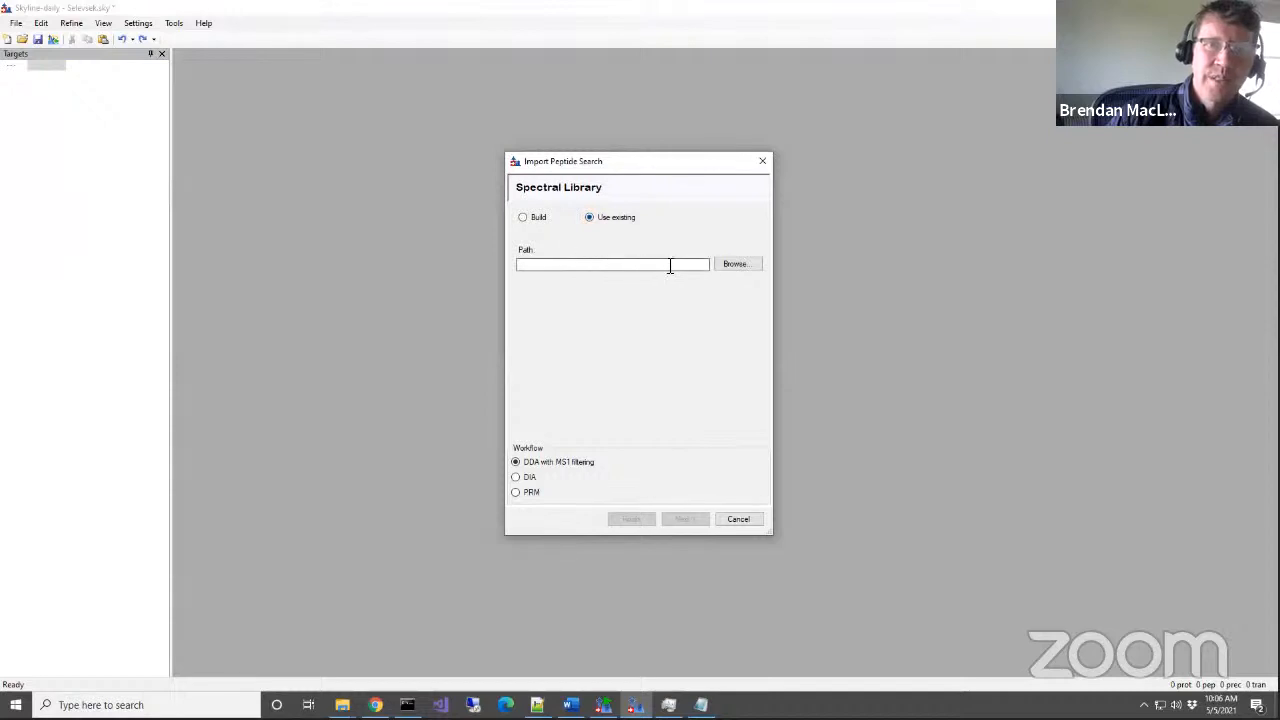
left_click(733, 265)
left_click(755, 310)
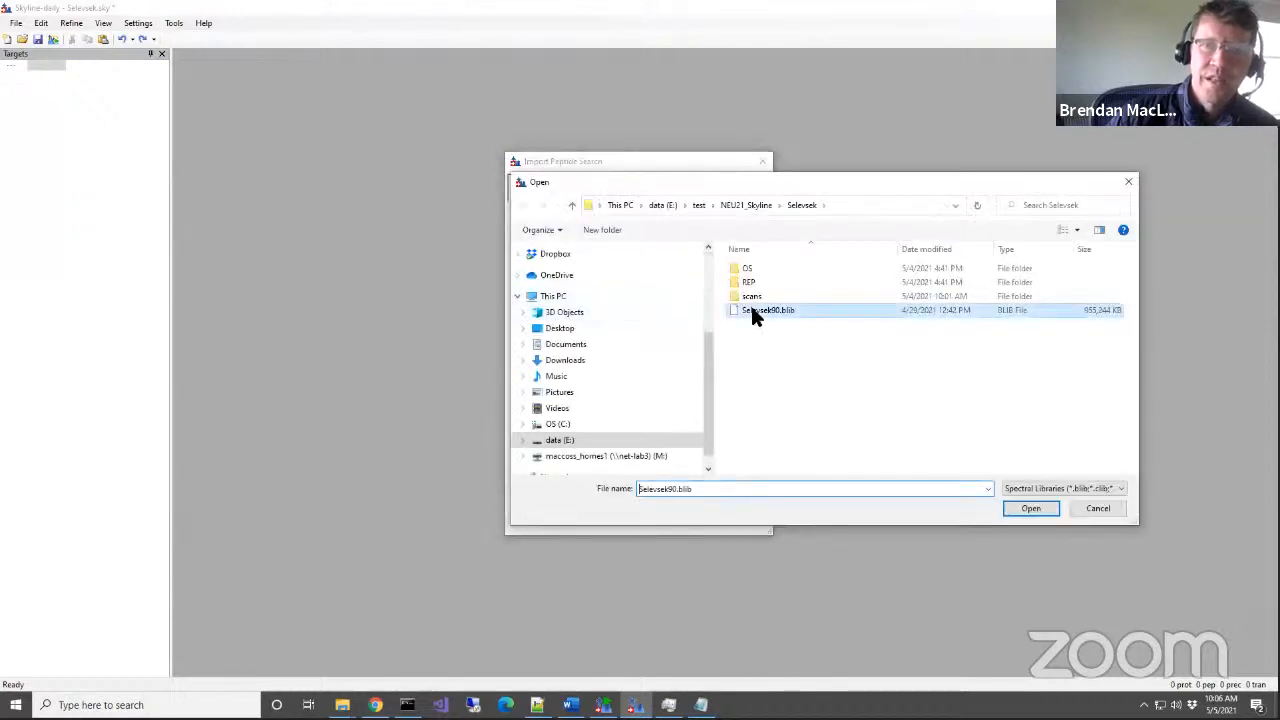
left_click(1030, 508)
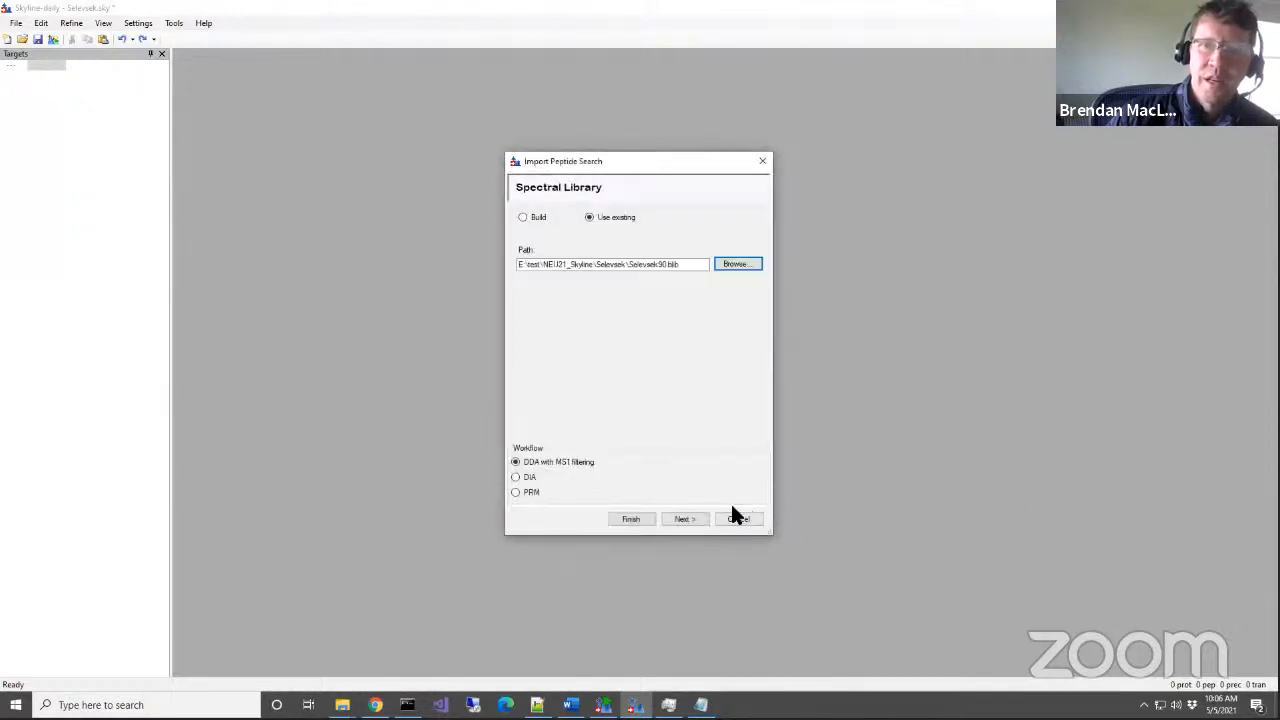
left_click(685, 518)
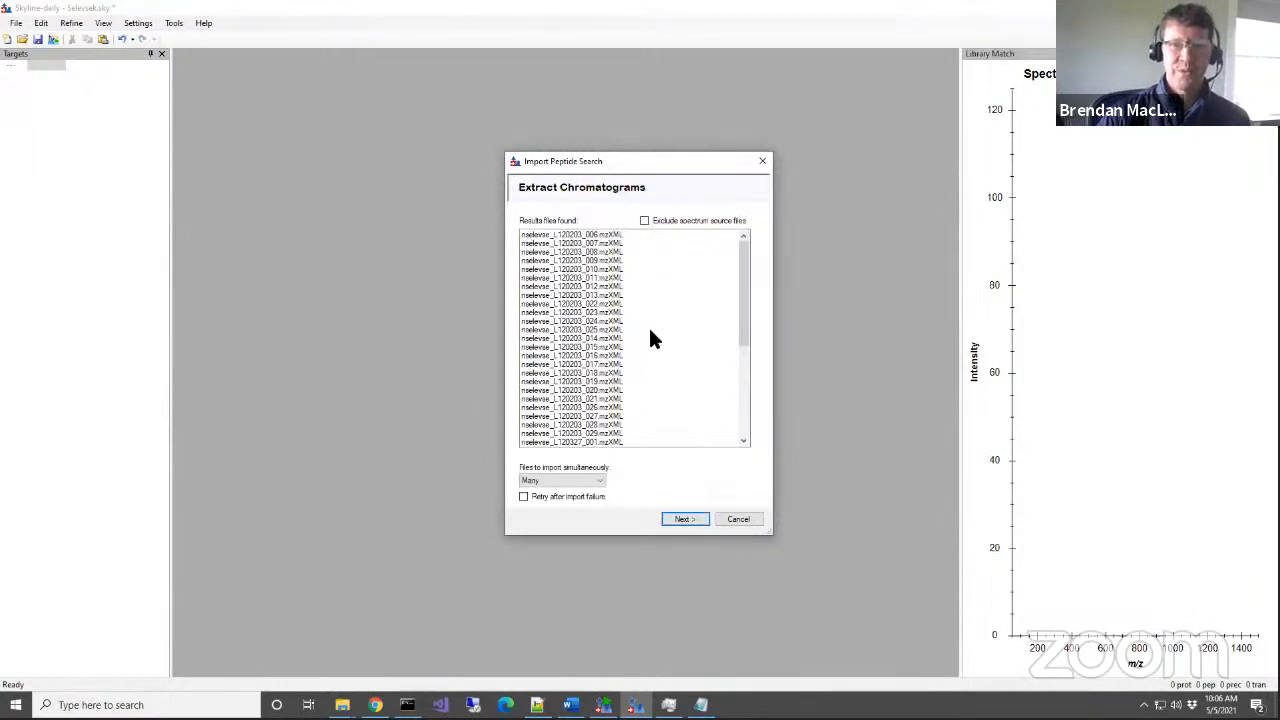
Cancel the peptide search import at chromatogram extraction, shrink the document window, and undo the addition of the spectral library.
left_click_drag(740, 258, 737, 350)
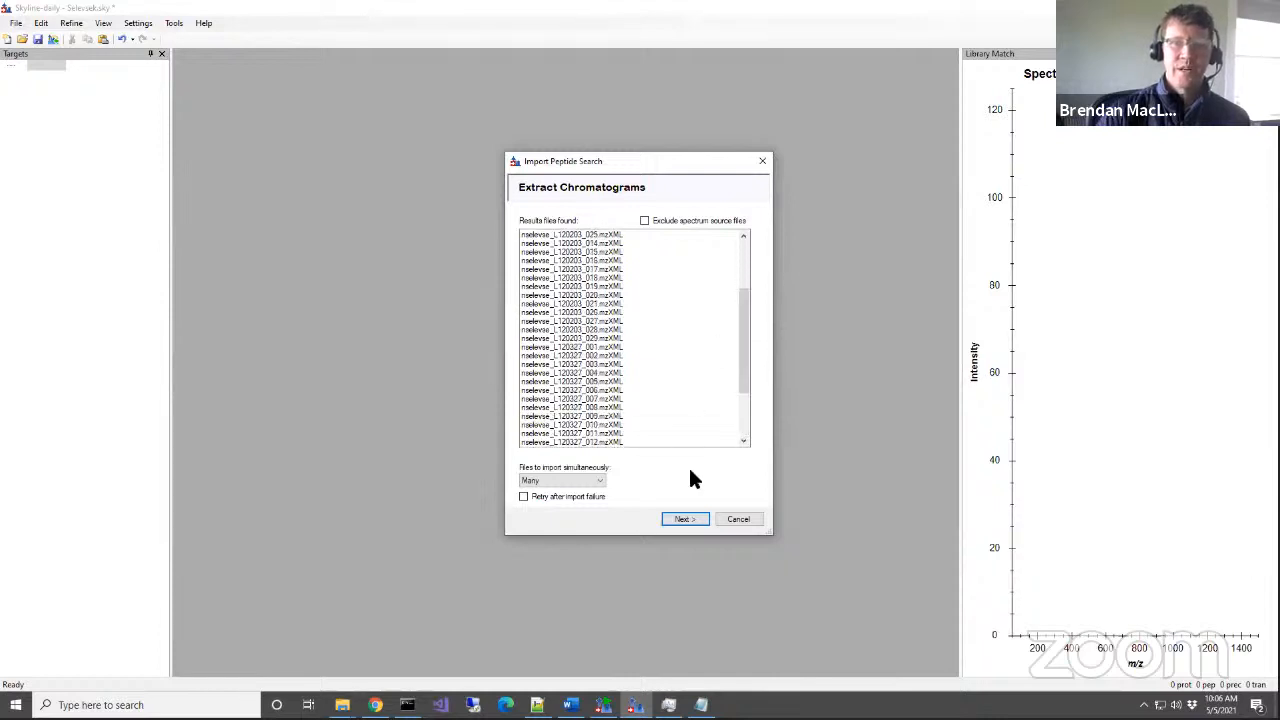
left_click(721, 512)
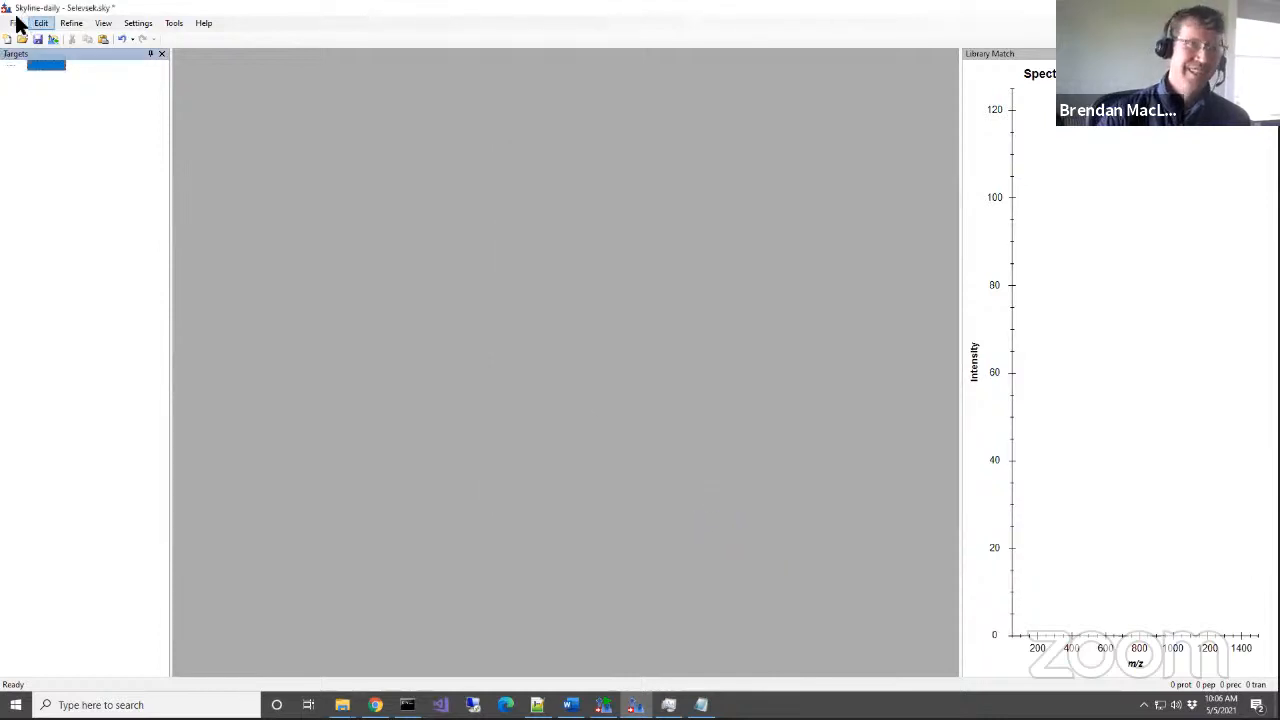
left_click(15, 20)
left_click(15, 20)
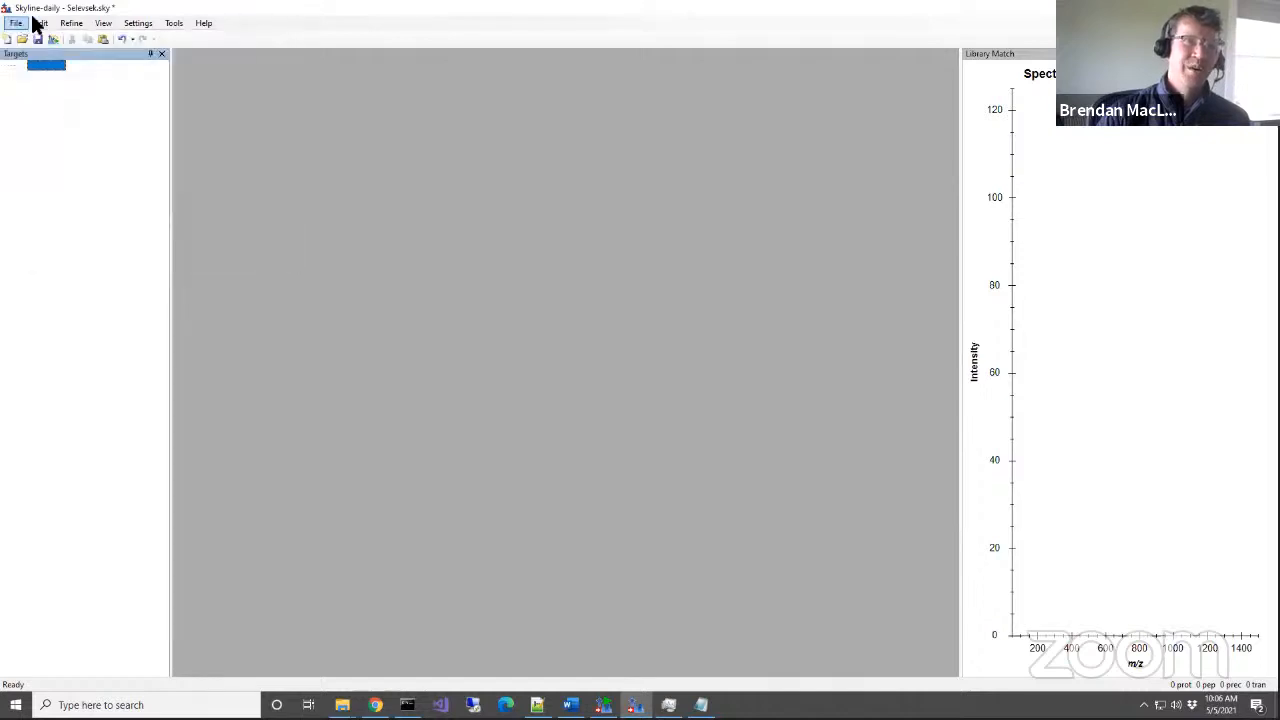
left_click_drag(705, 9, 598, 93)
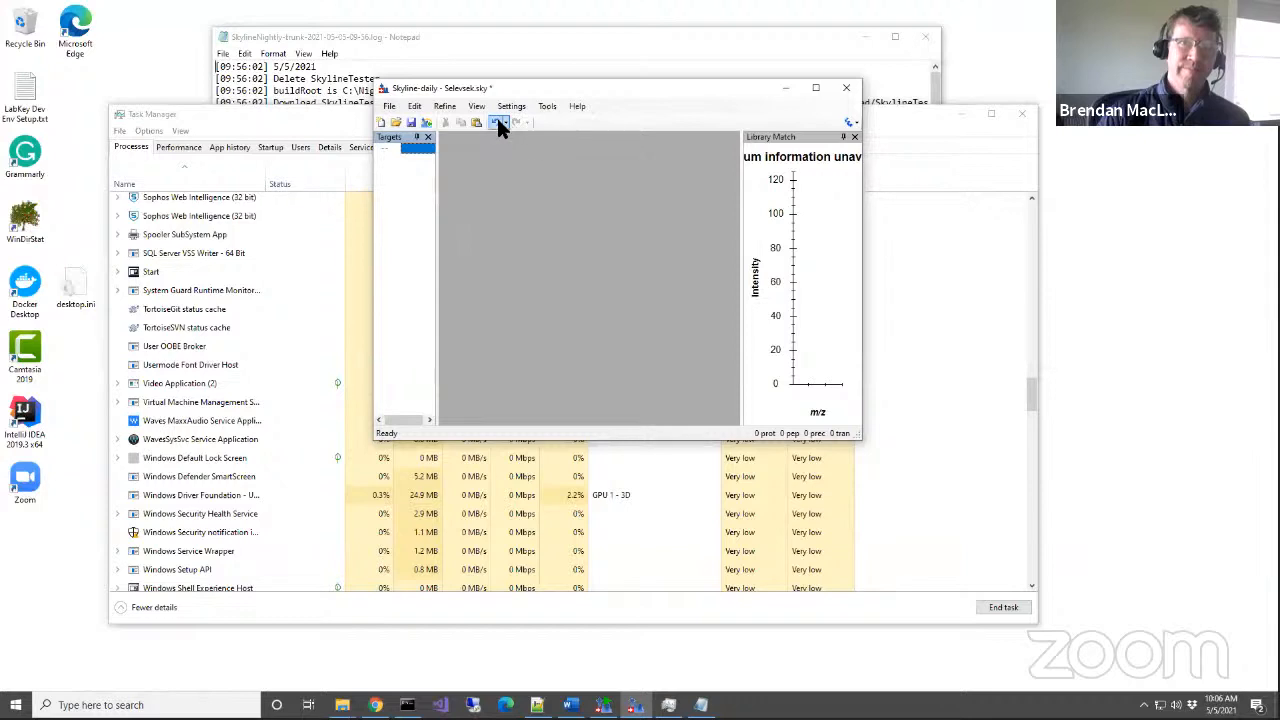
left_click(496, 120)
Start a peptide search import with the DIA workflow, using the existing spectral library Selevsek90.blib from the Selevsek folder.
left_click(386, 106)
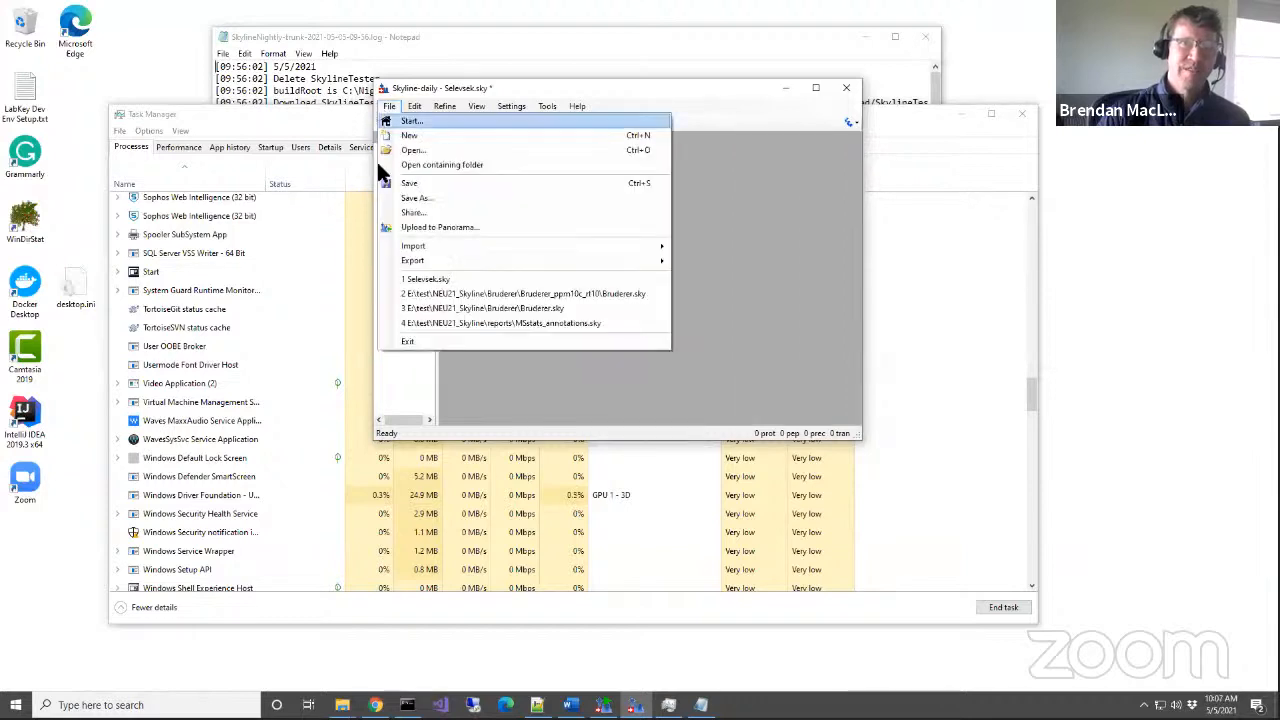
mouse_move(512, 249)
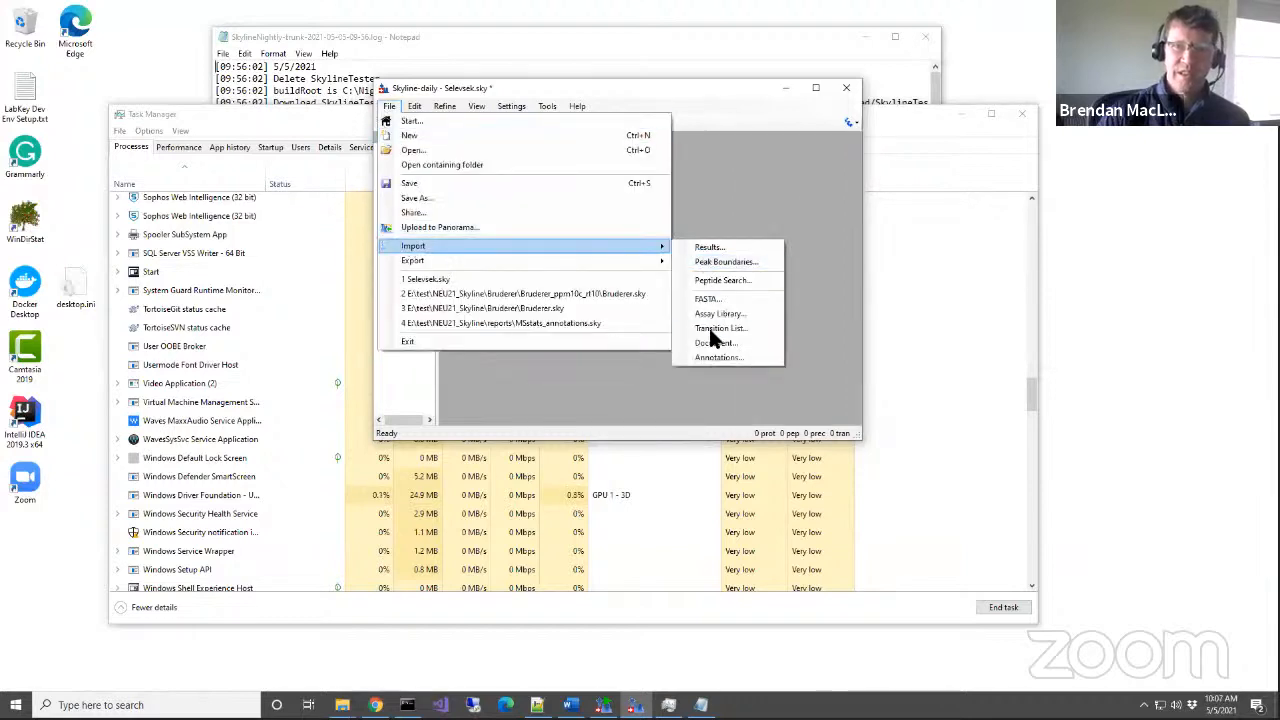
left_click(721, 280)
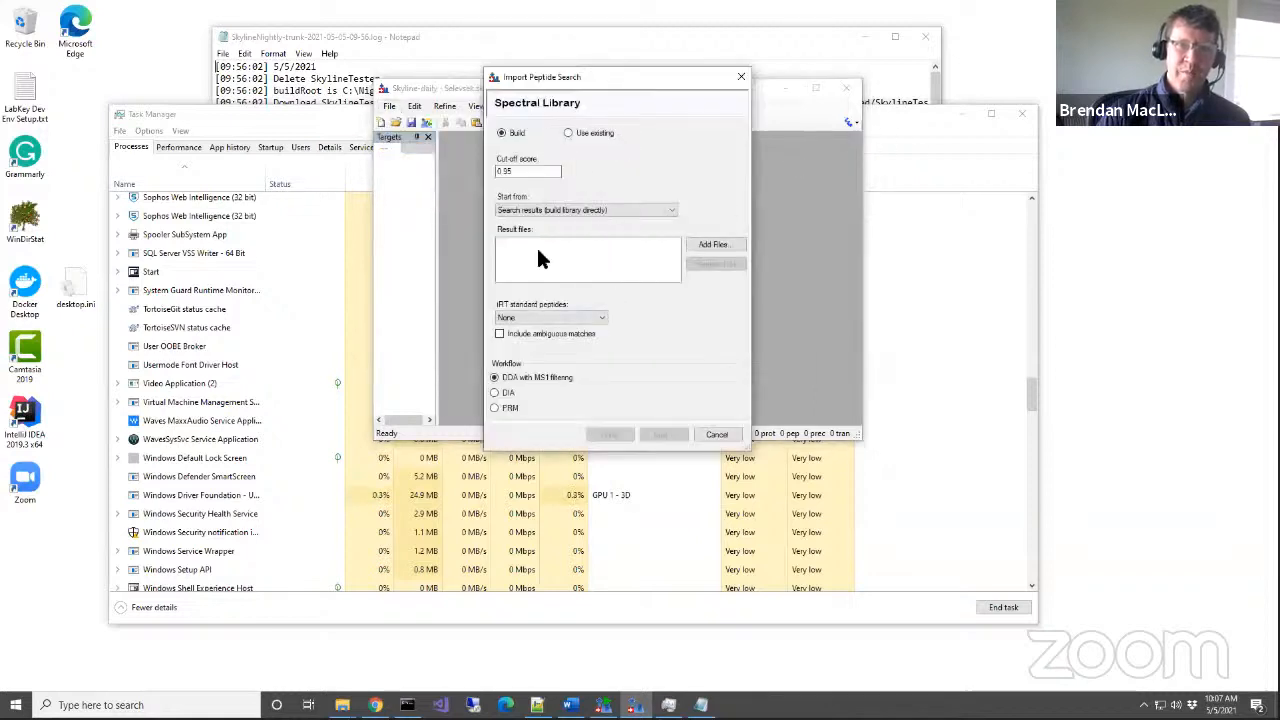
left_click(495, 393)
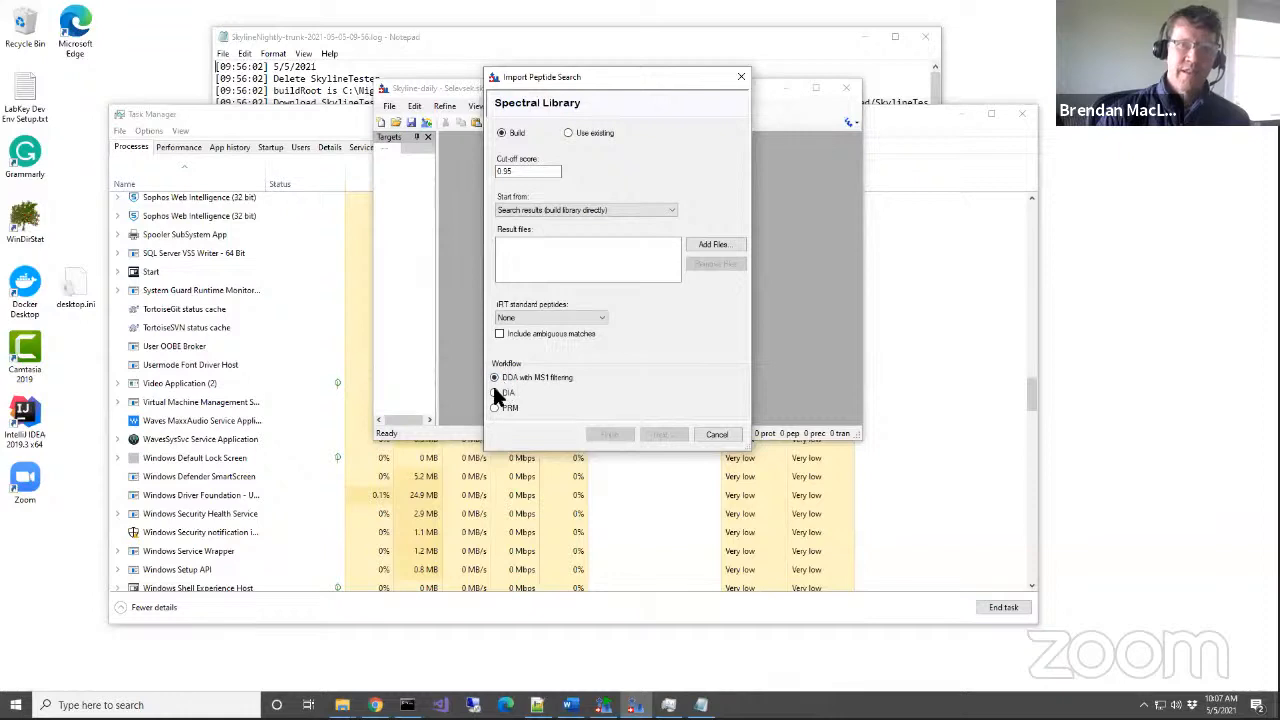
left_click(572, 131)
left_click(710, 179)
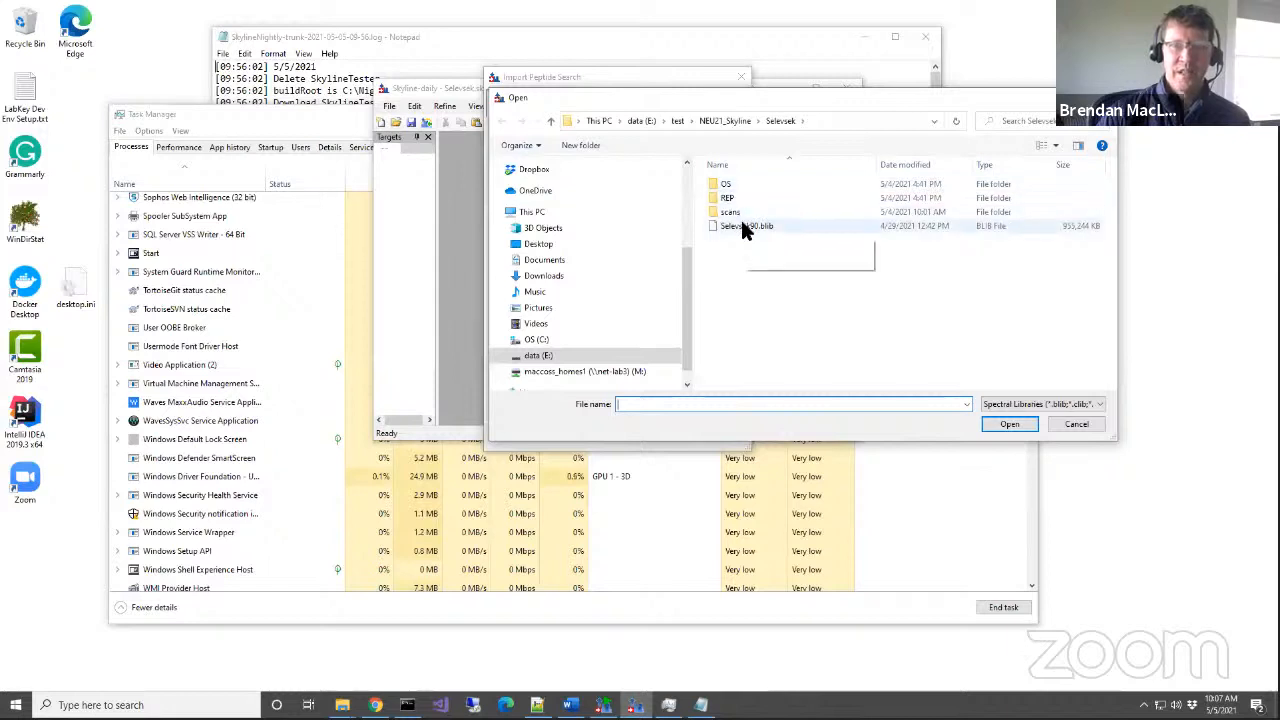
left_click(745, 226)
double_click(742, 227)
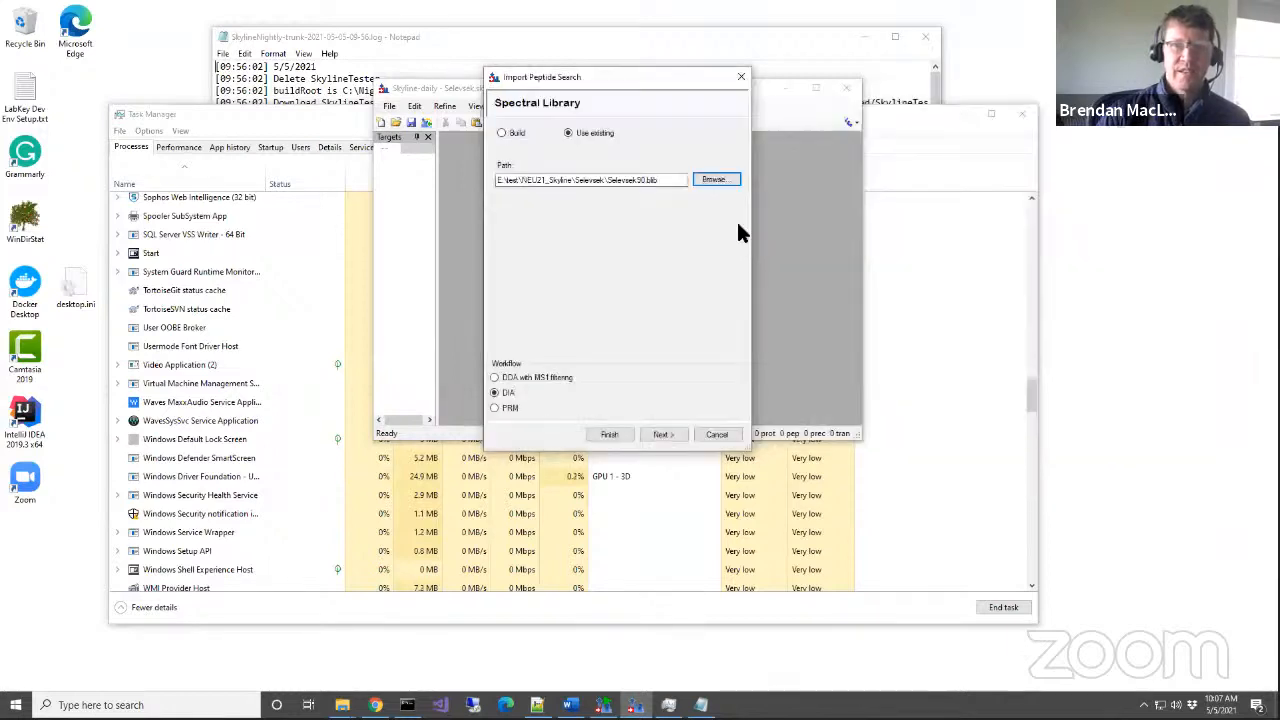
left_click(658, 437)
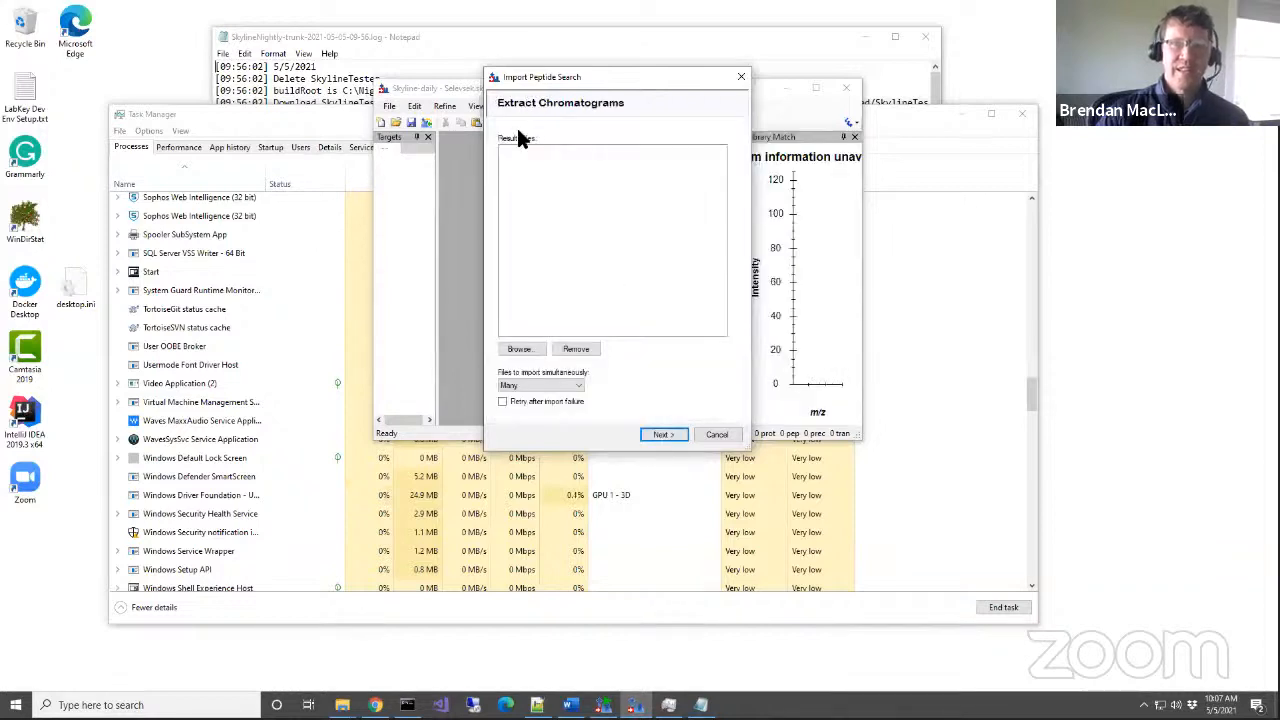
Continue the import without results files, then set the precursor charges to 2, 3, 4 and the ion types to y, b.
left_click(660, 436)
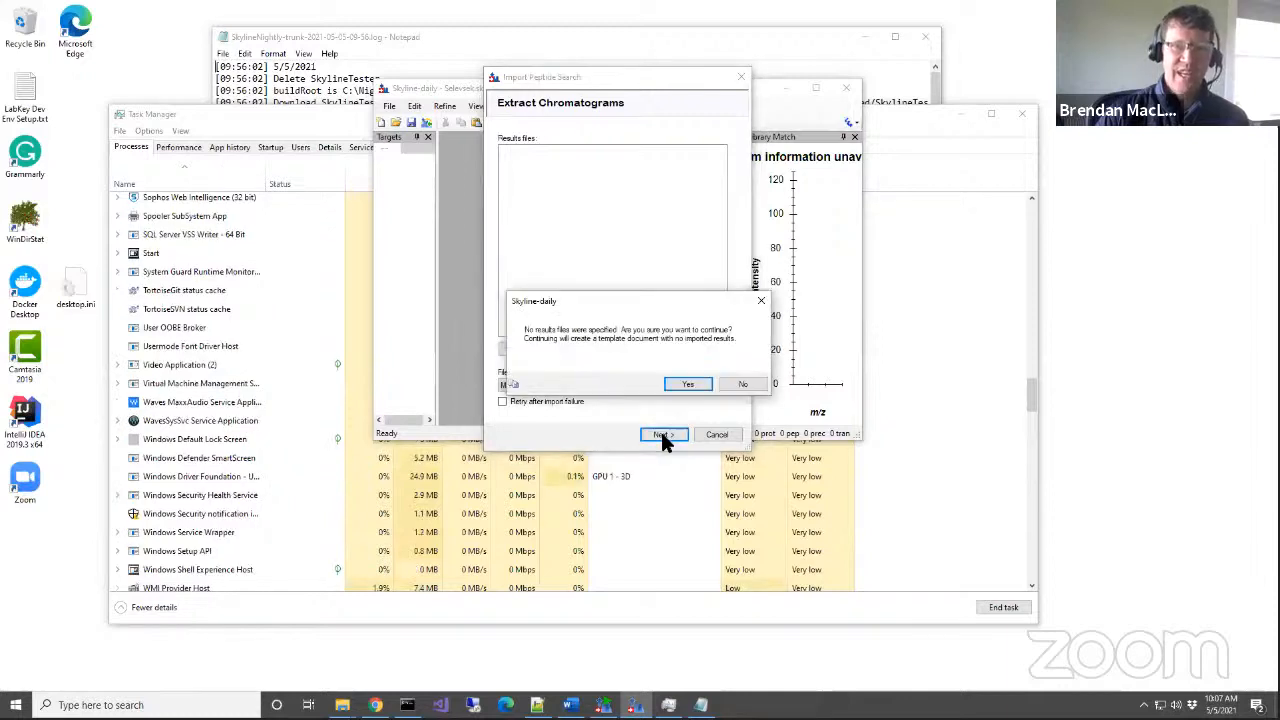
left_click(698, 384)
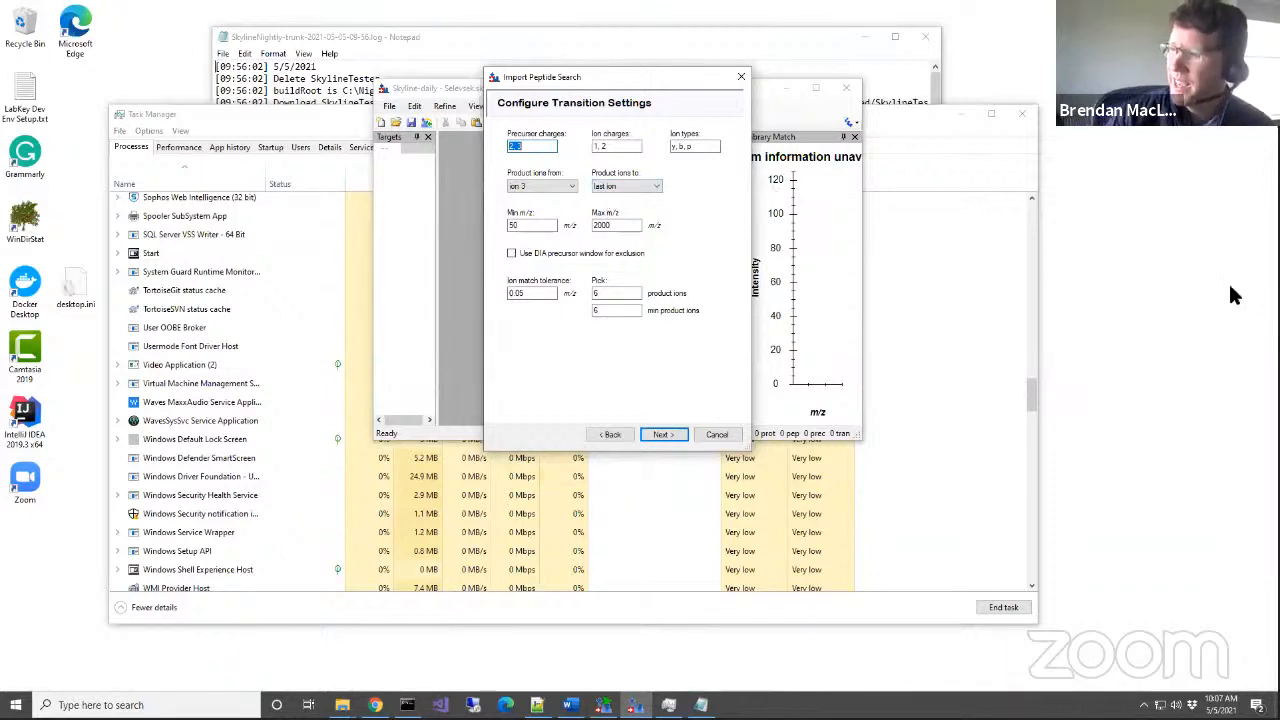
key("alt+Tab")
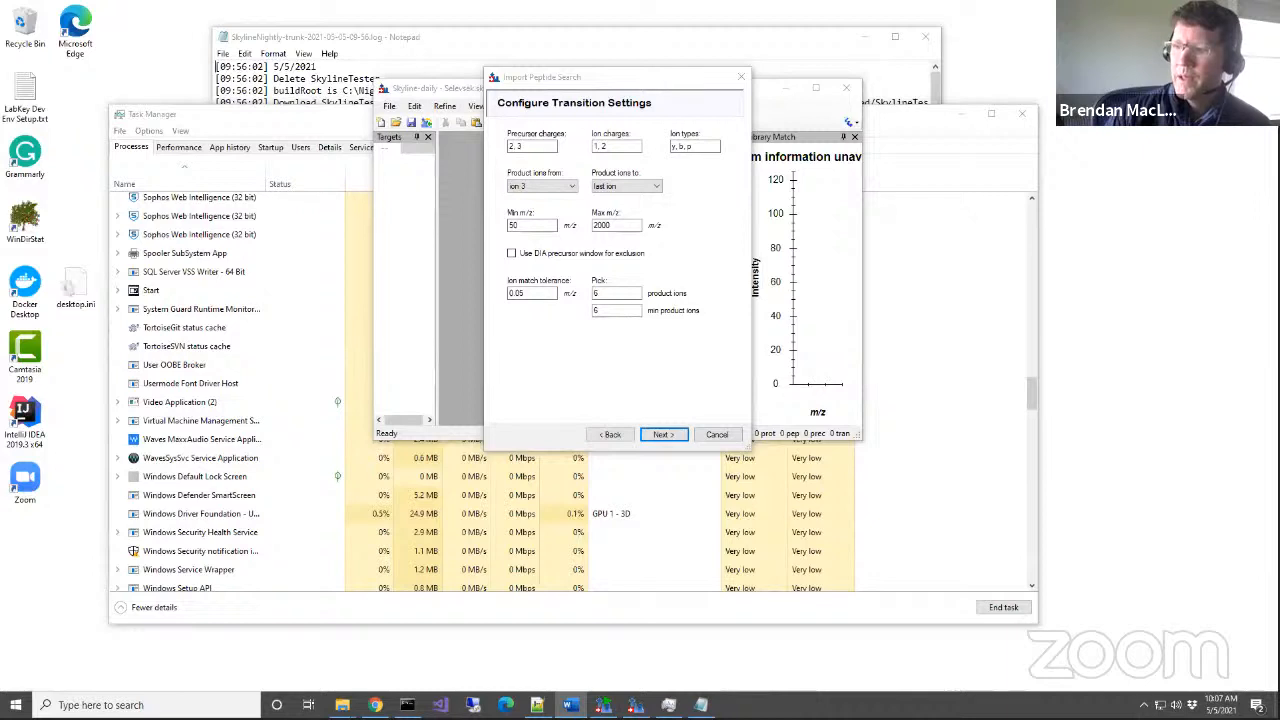
left_click(531, 146)
type(", 3, 4")
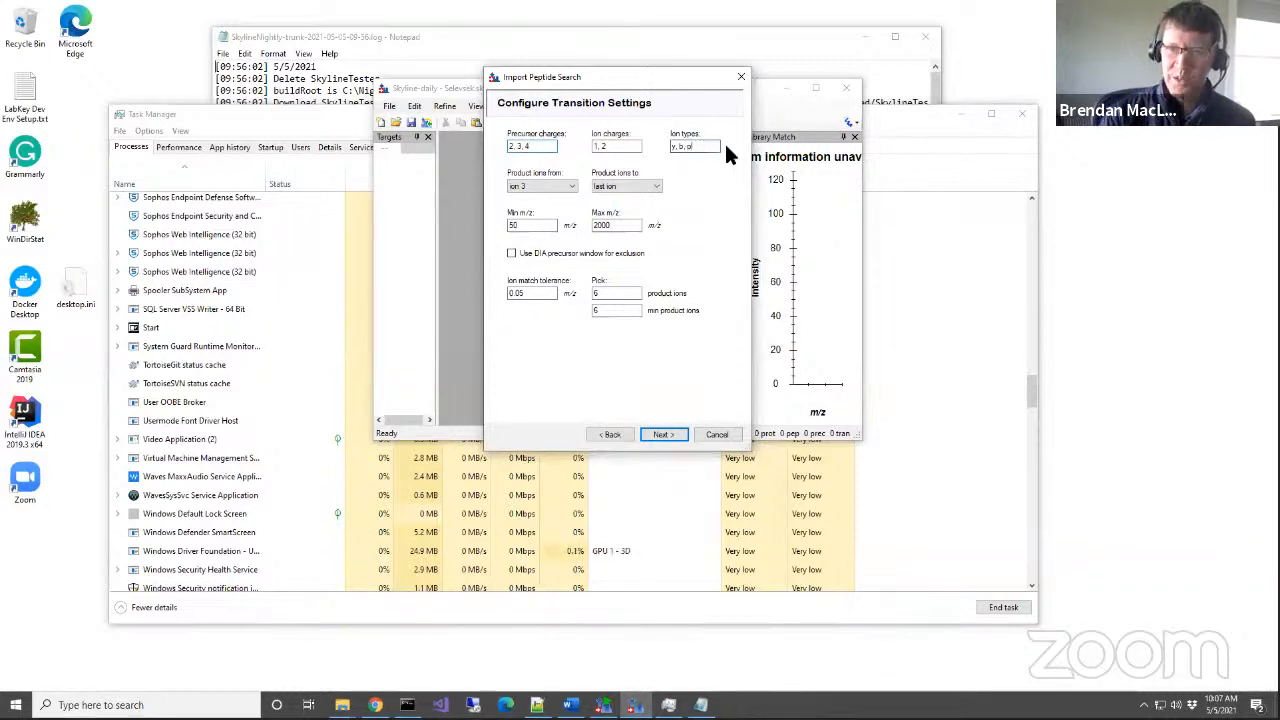
key("BackSpace")
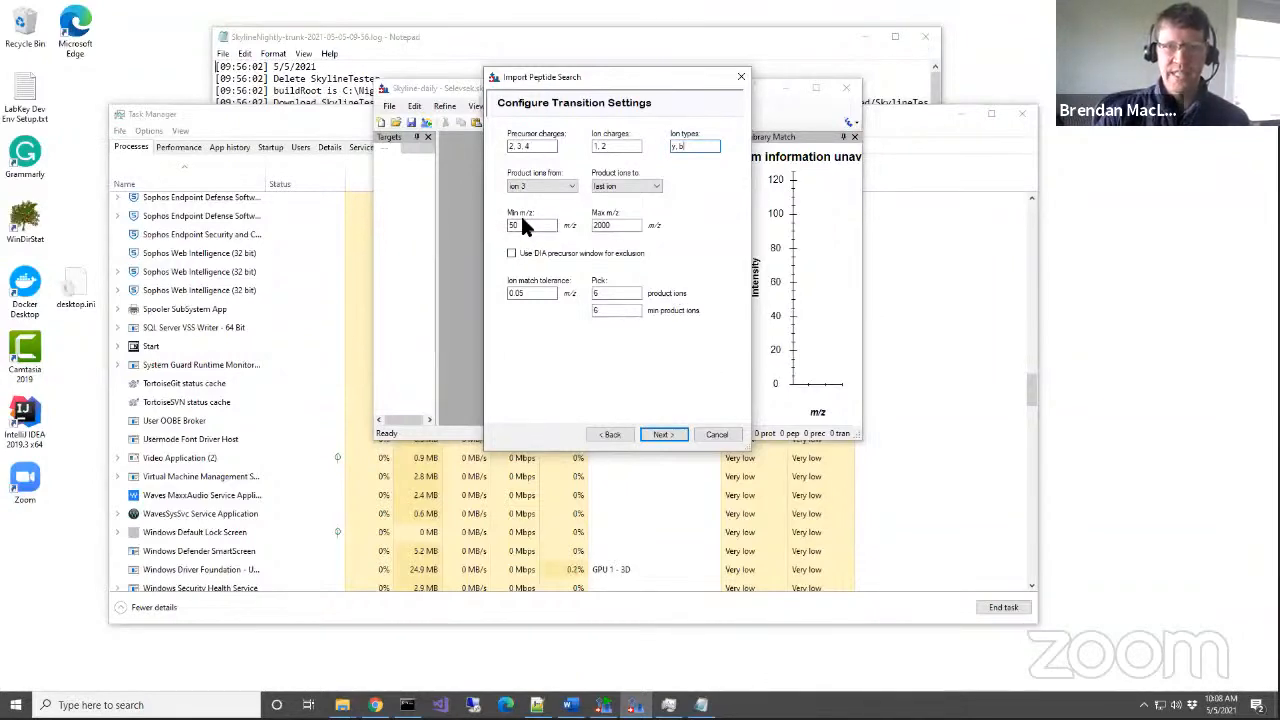
left_click_drag(522, 222, 505, 225)
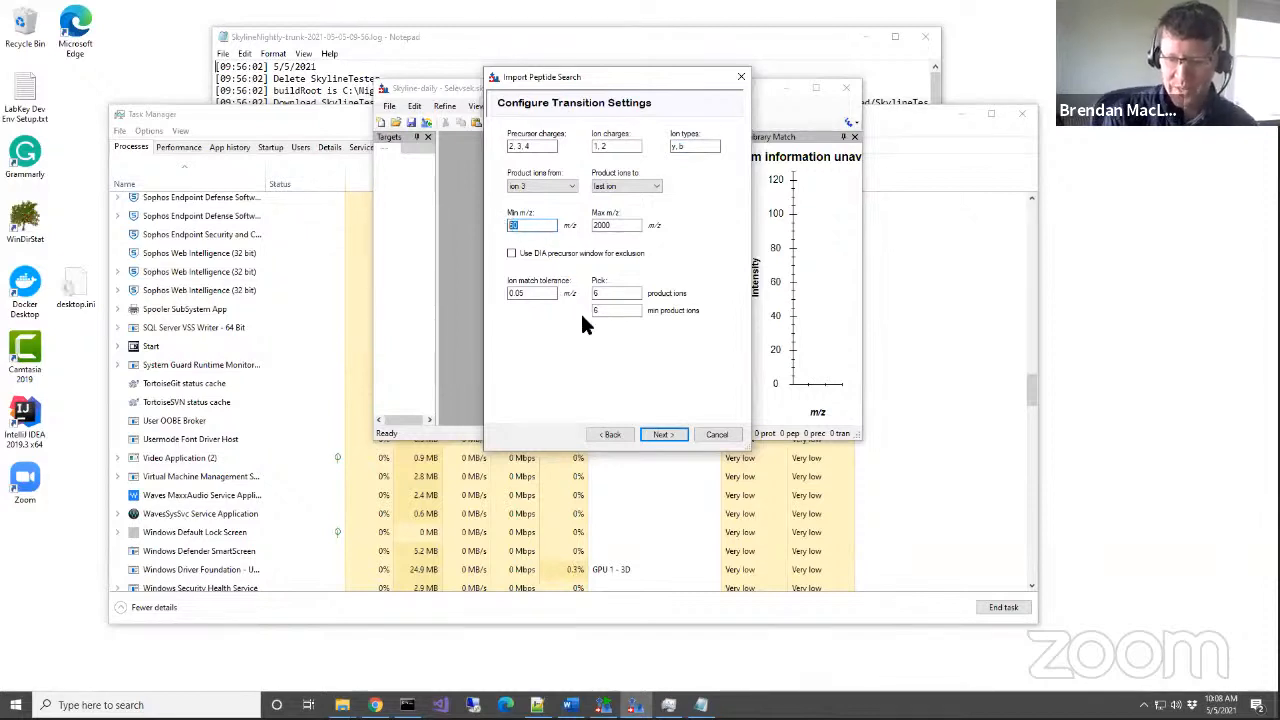
type("300")
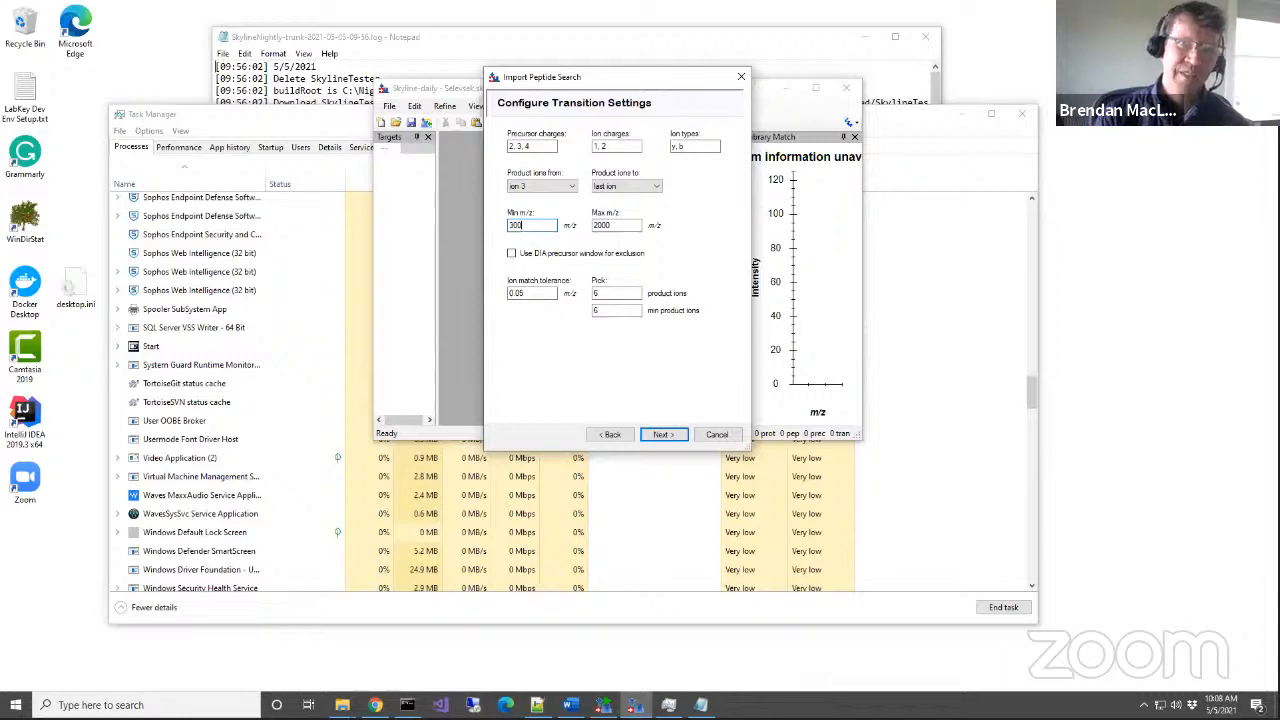
key("BackSpace")
key("BackSpace")
key("BackSpace")
type("50")
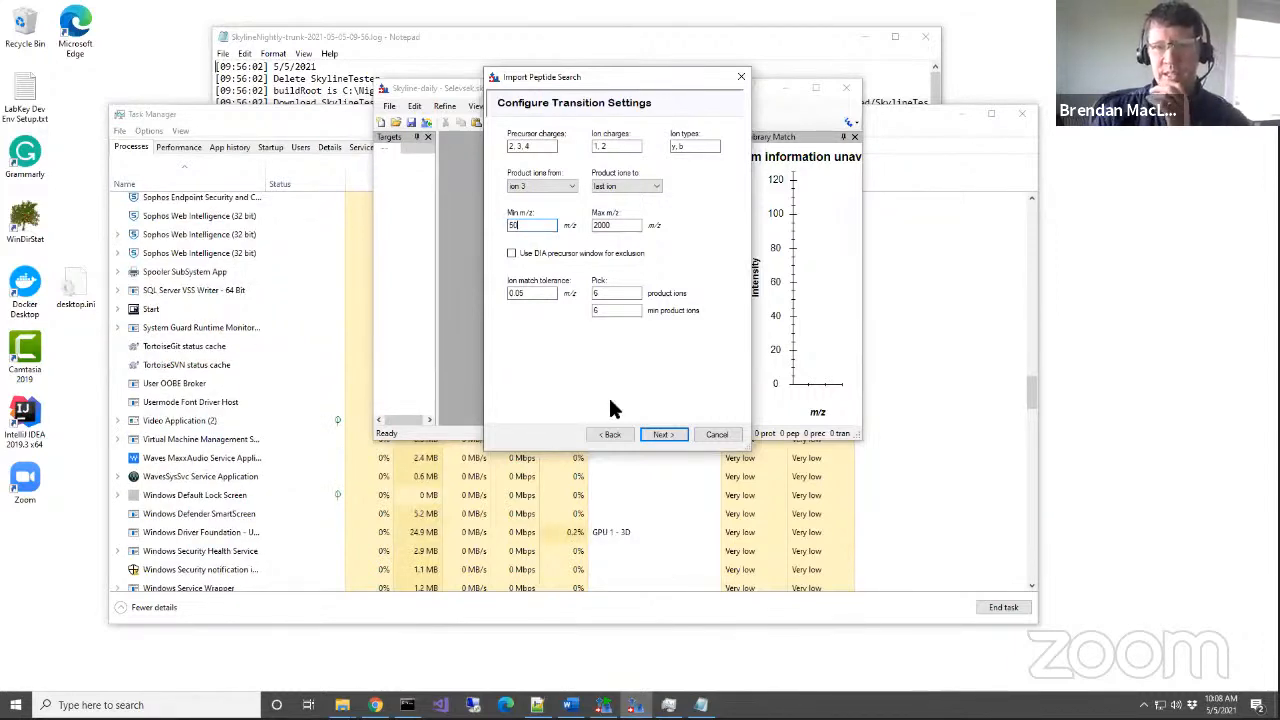
In the full-scan settings, set the product mass analyzer to TOF with a resolving power of 18,000 and use high-selectivity extraction.
left_click(664, 436)
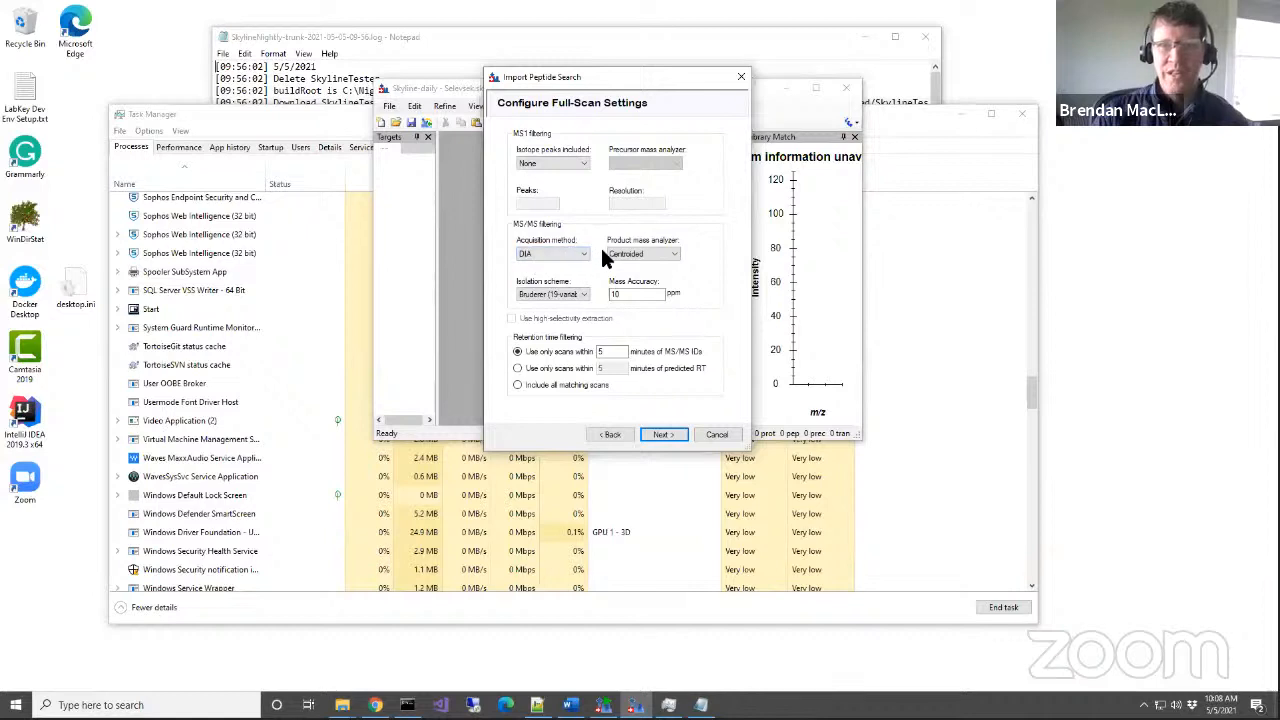
left_click(636, 258)
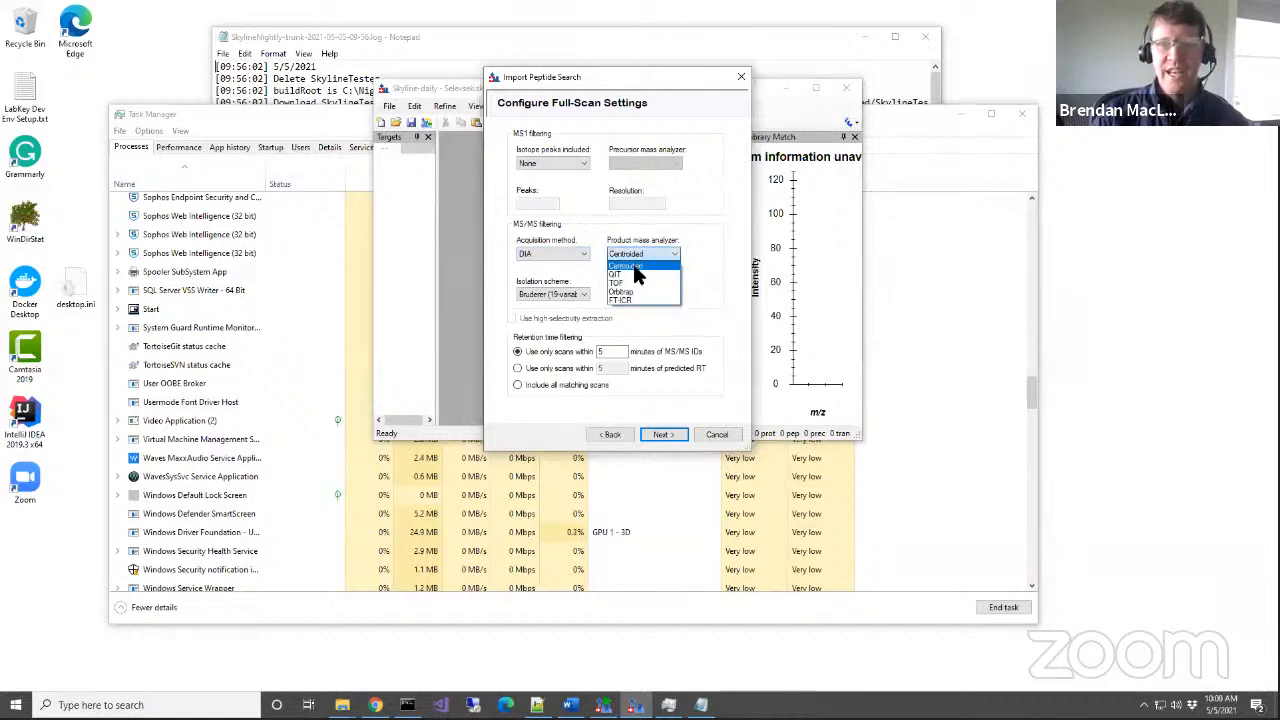
left_click(640, 288)
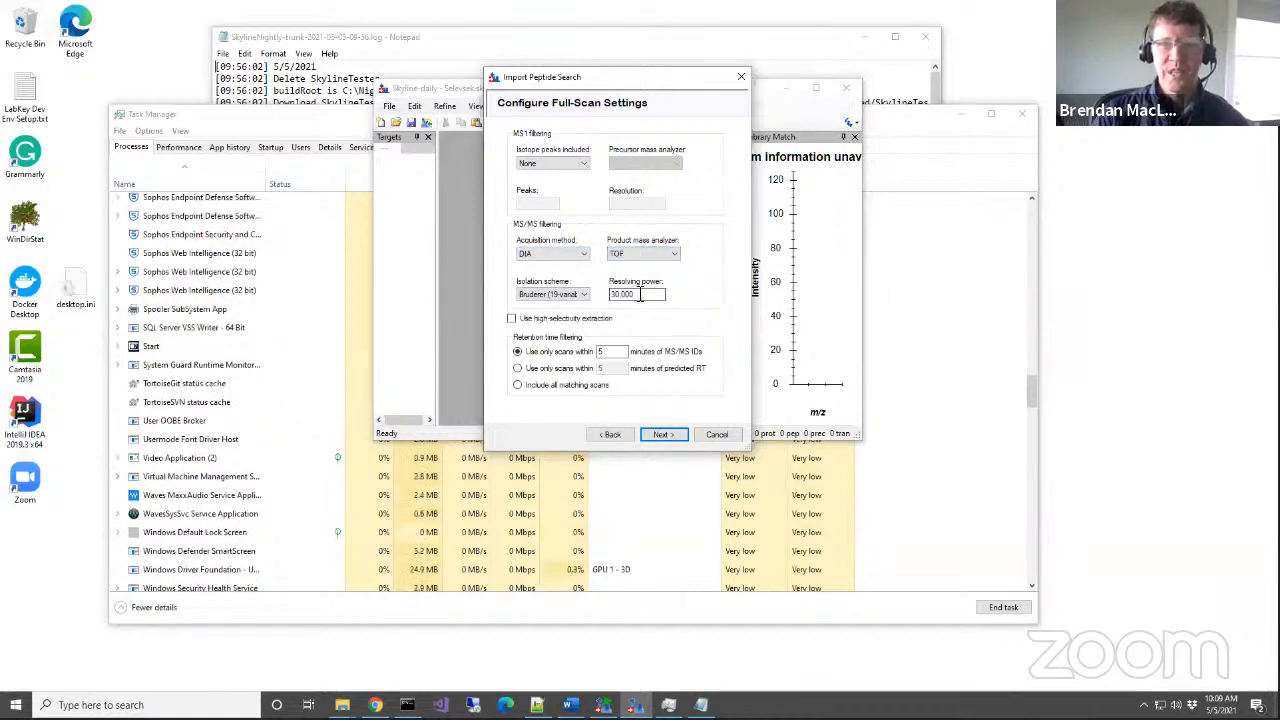
left_click(615, 297)
left_click_drag(615, 297, 606, 298)
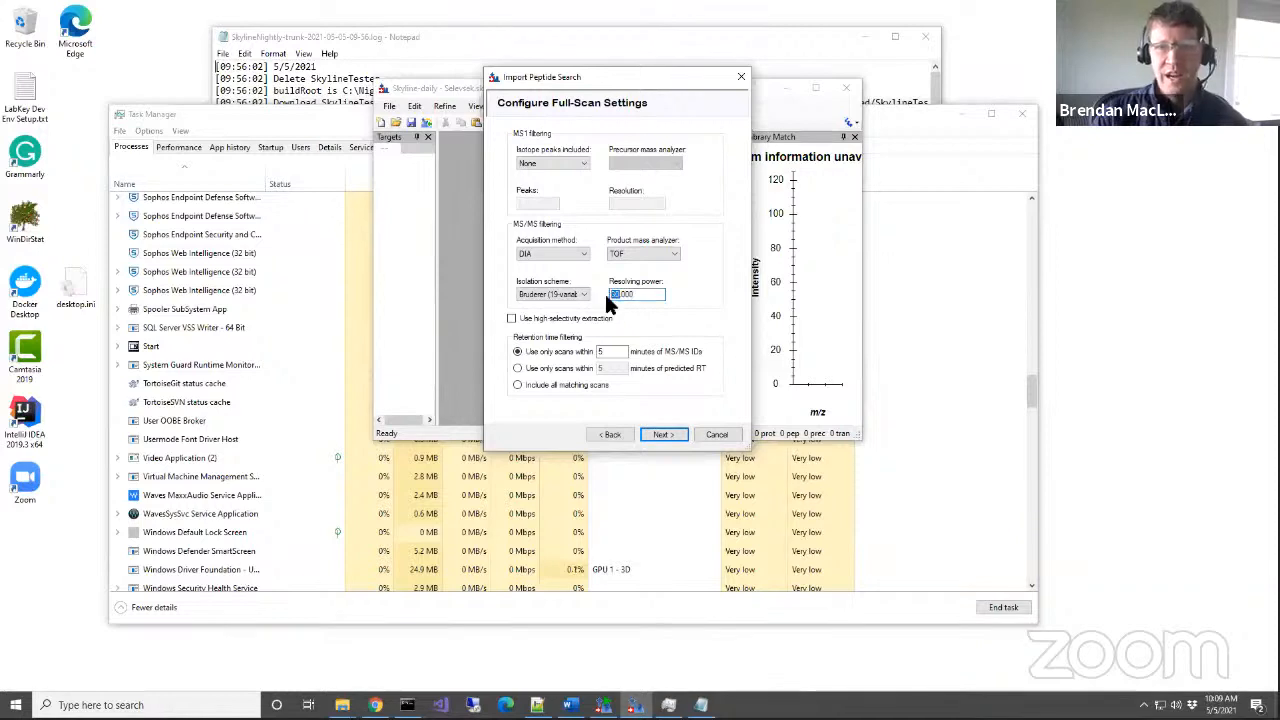
type("18")
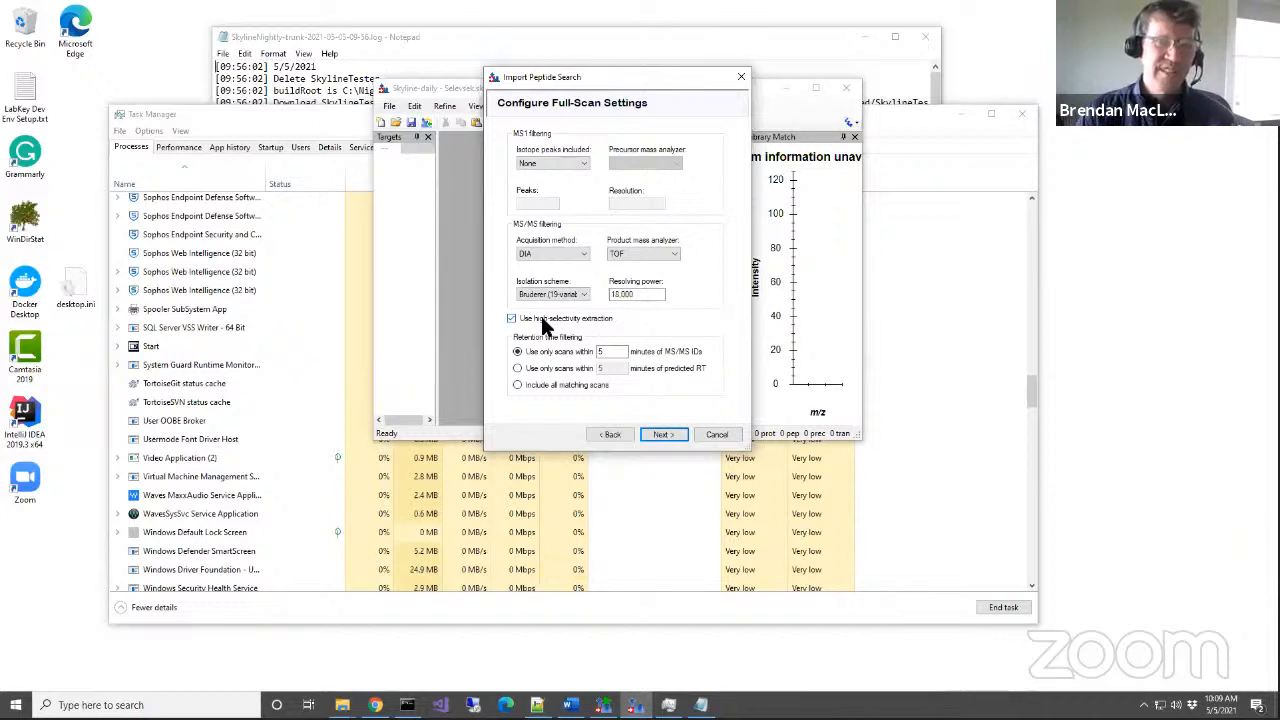
left_click(545, 319)
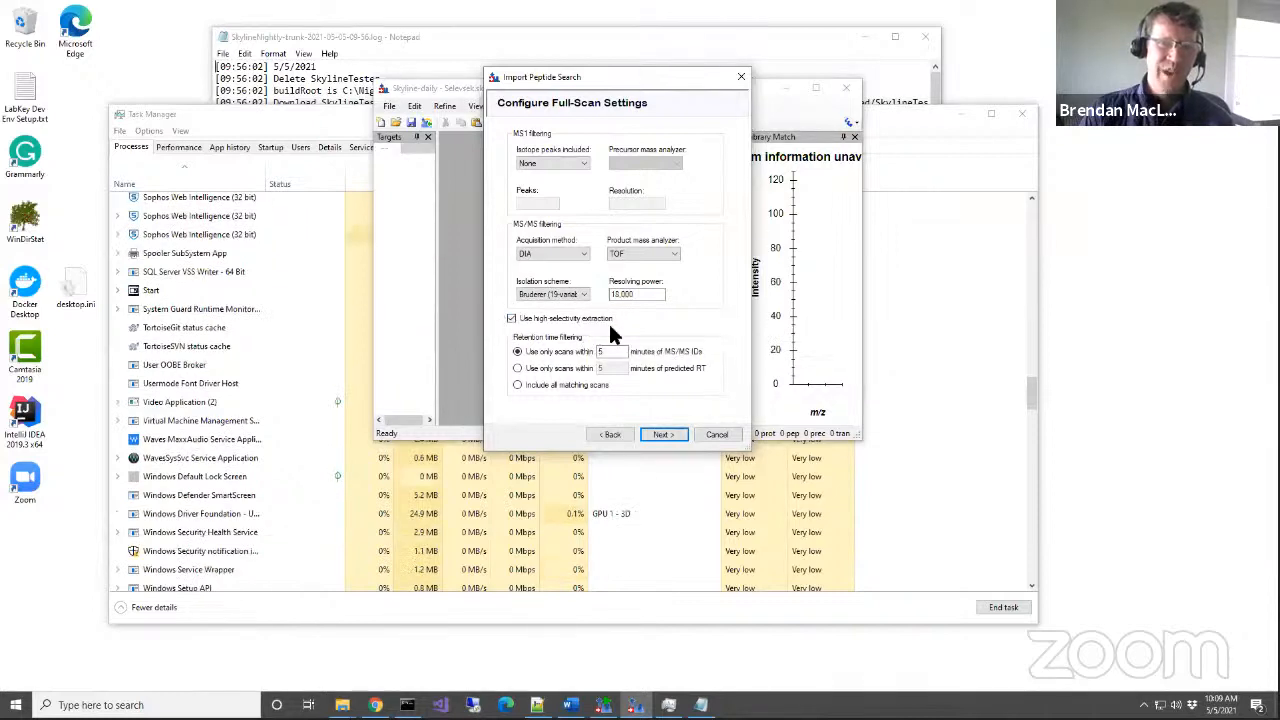
left_click(511, 319)
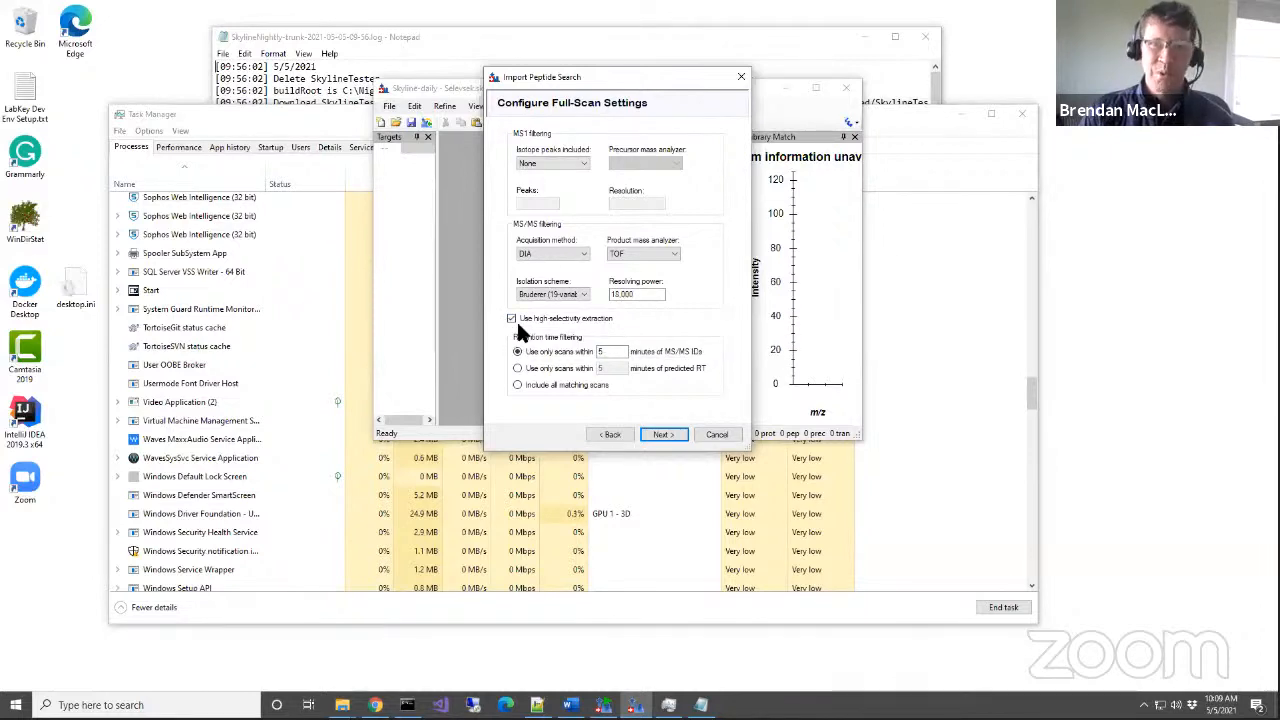
Add an isolation scheme named "Selevsek (32-fixed)" that uses prespecified isolation windows.
left_click(585, 299)
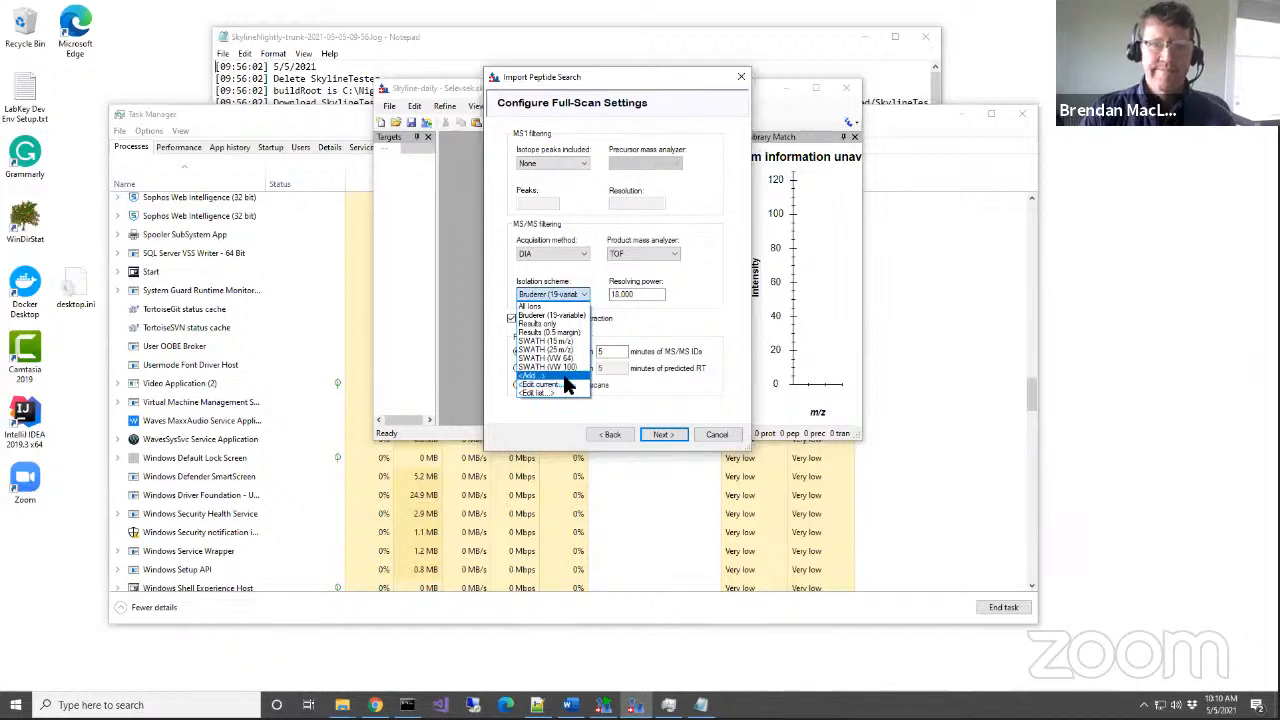
left_click(562, 376)
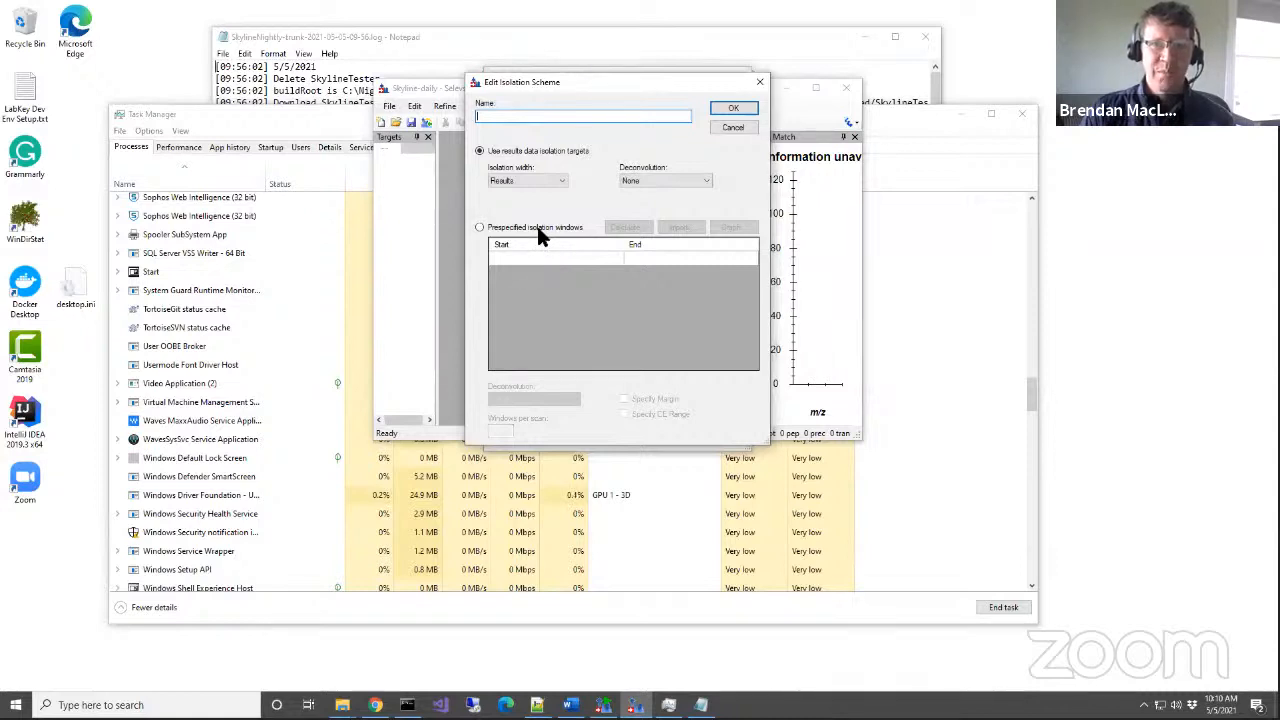
type("Selevsek")
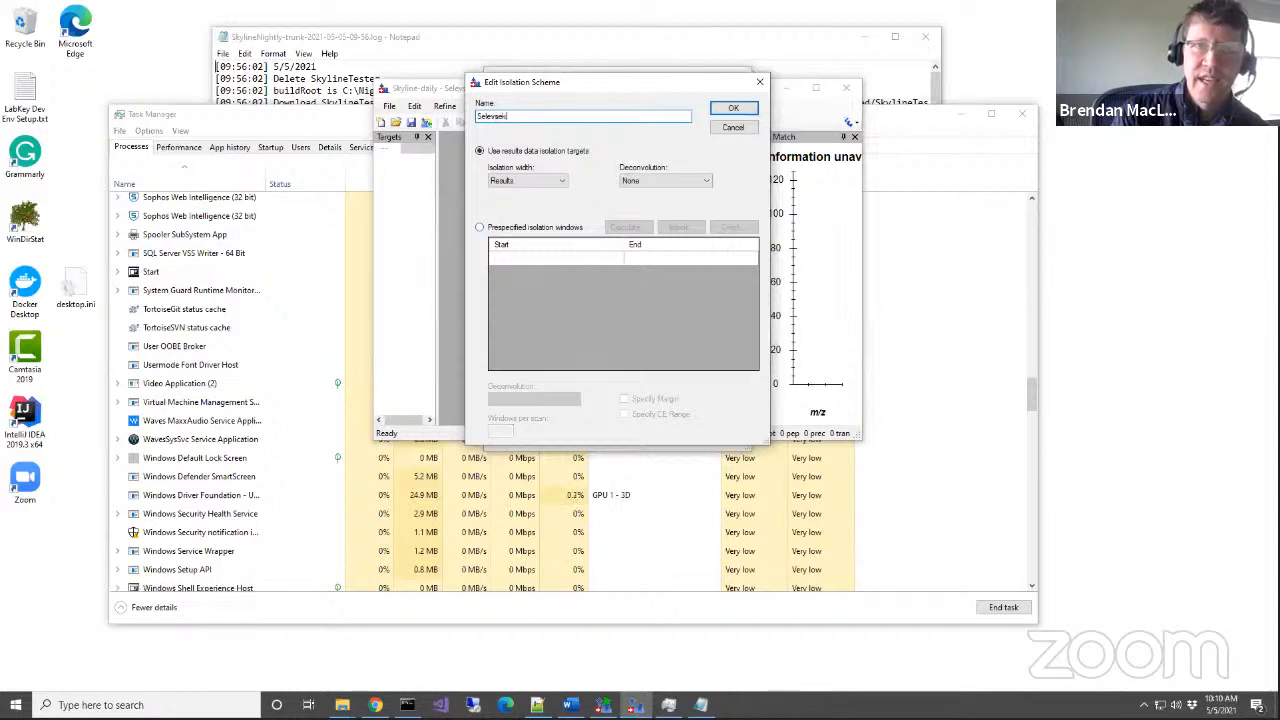
type(" (32)")
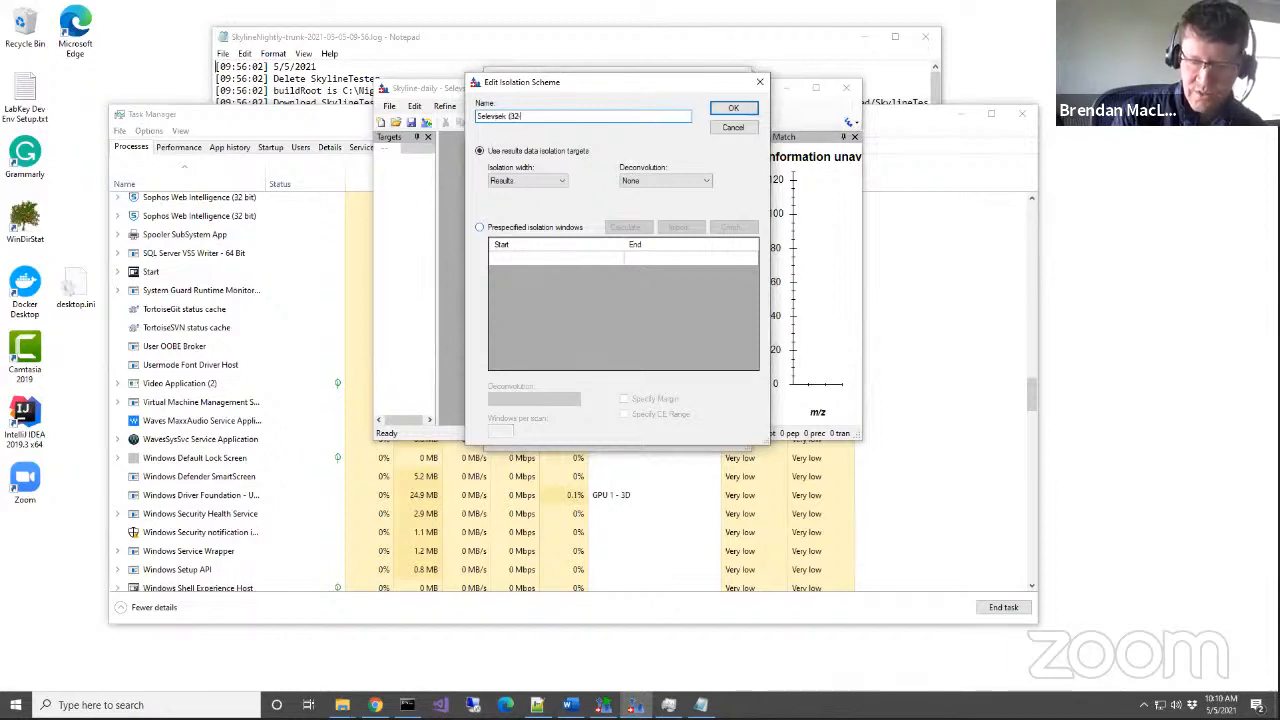
type("ixed)")
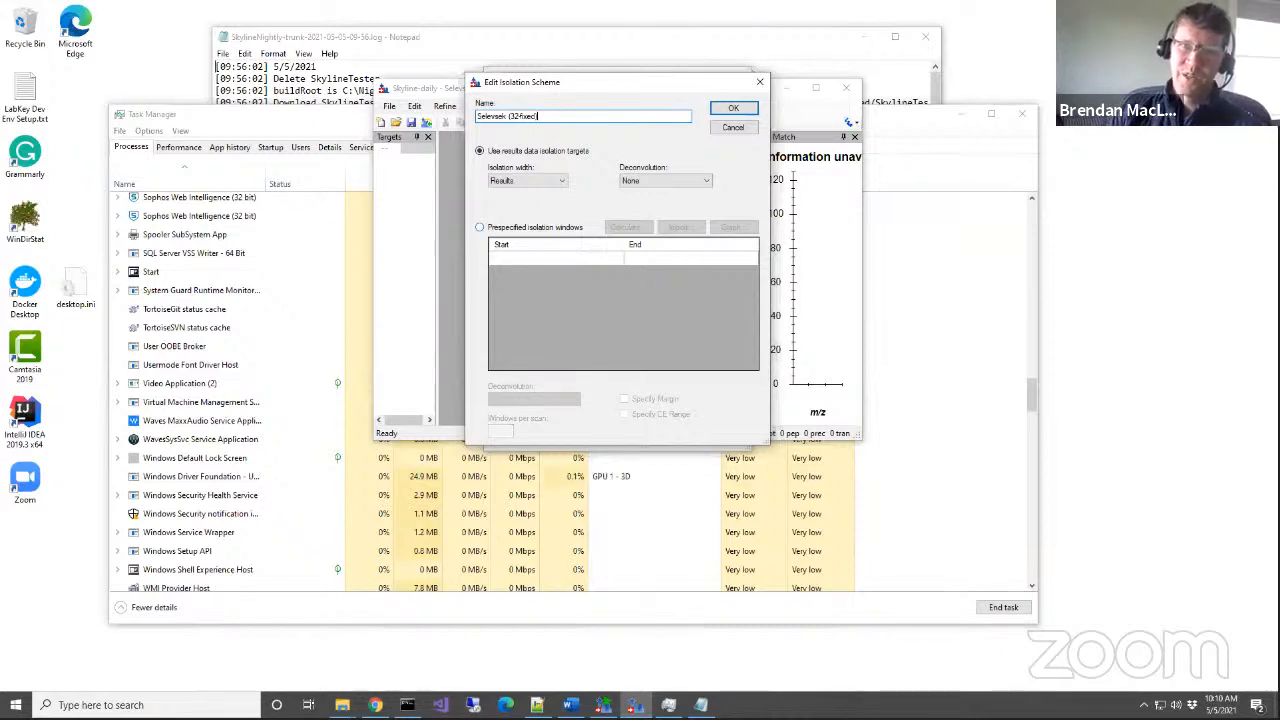
left_click(519, 226)
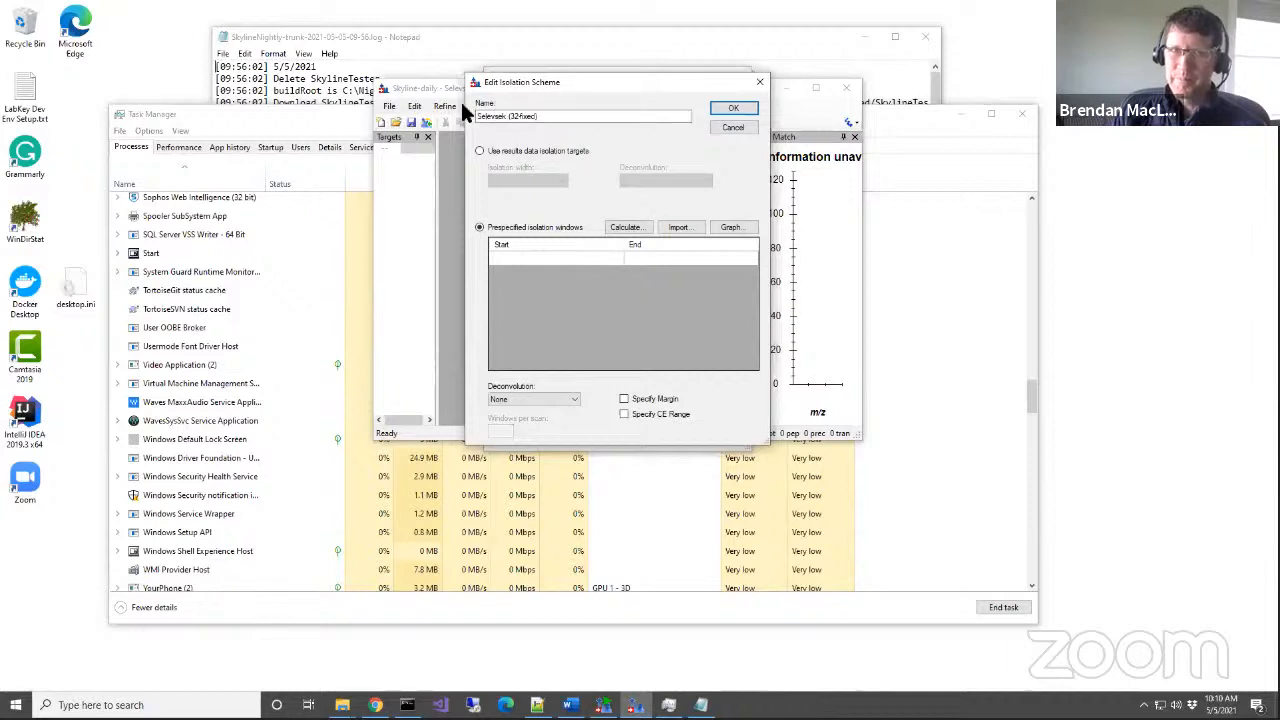
Import the prespecified isolation windows from nselevse_L120415_001_SW-10sec.mzML in the Selevsek scans folder.
left_click(676, 228)
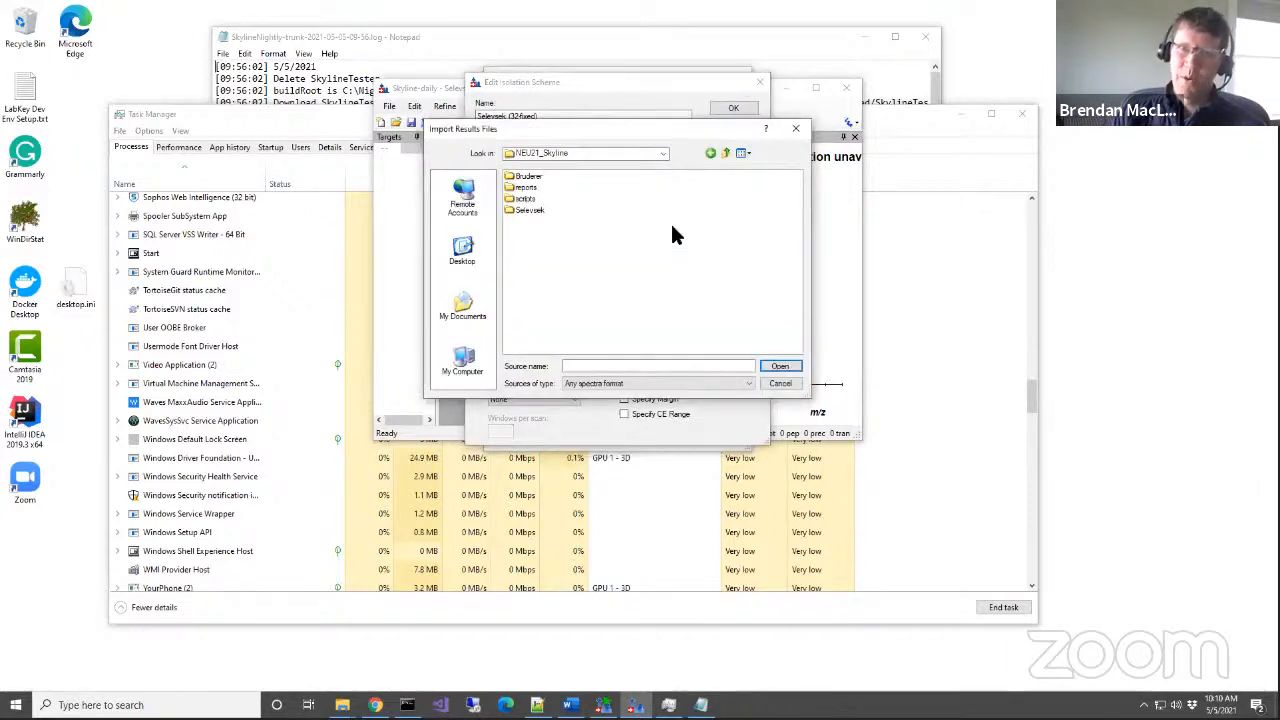
left_click(529, 210)
double_click(529, 210)
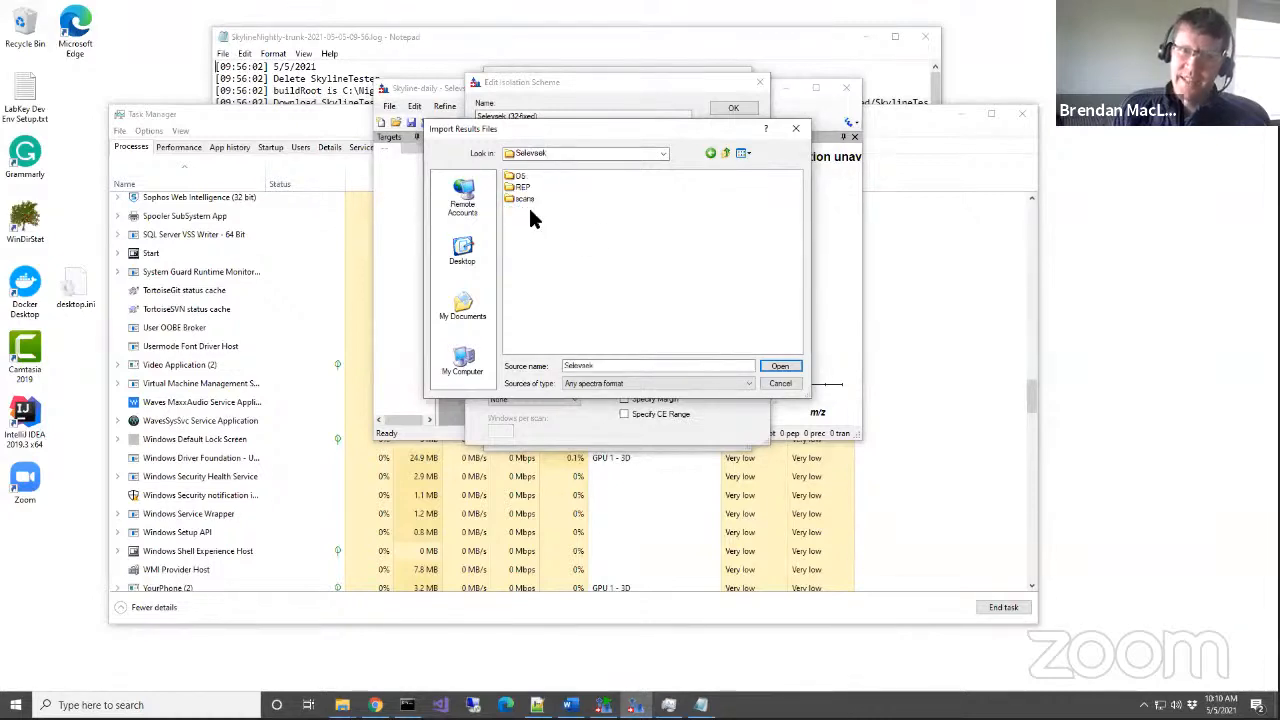
double_click(527, 198)
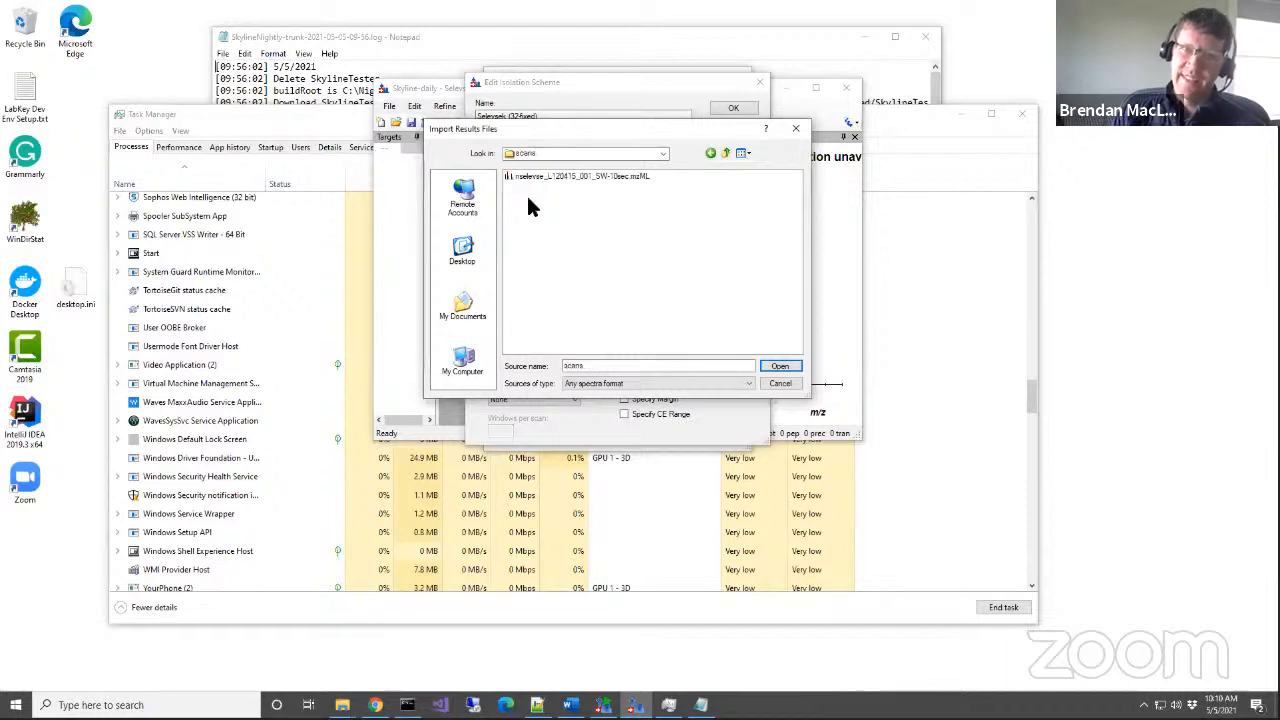
left_click(596, 176)
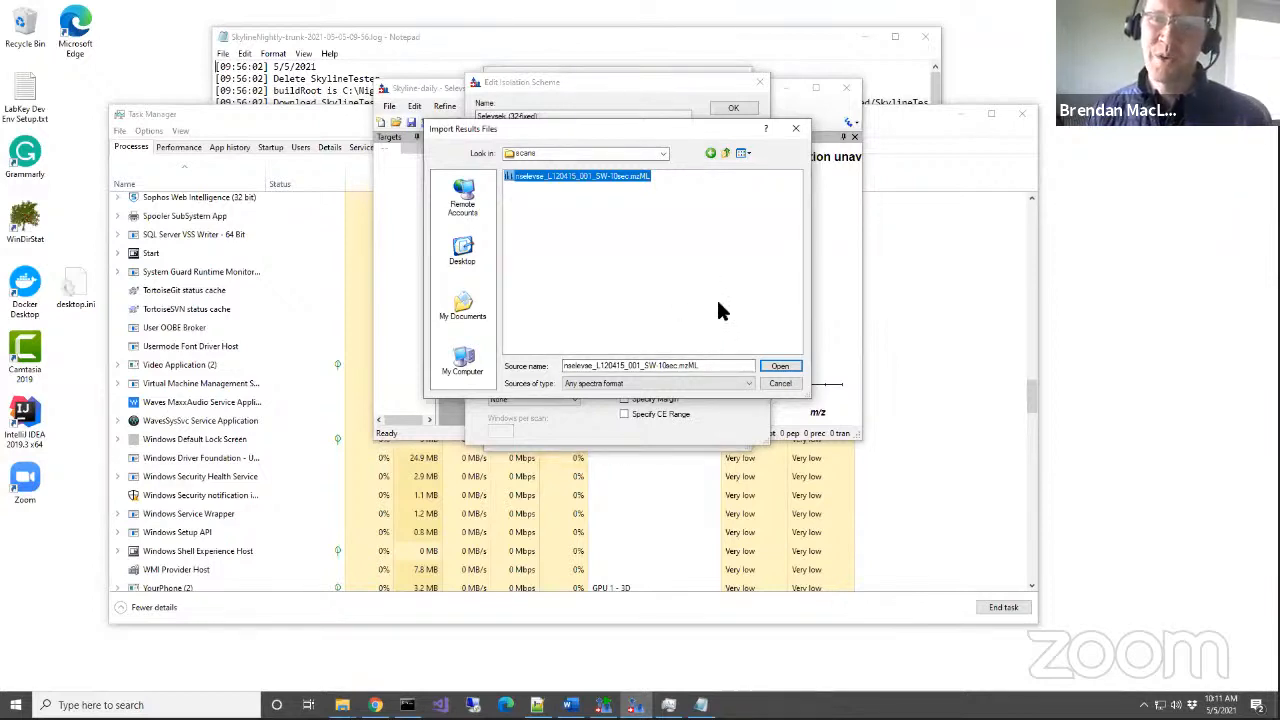
left_click(779, 366)
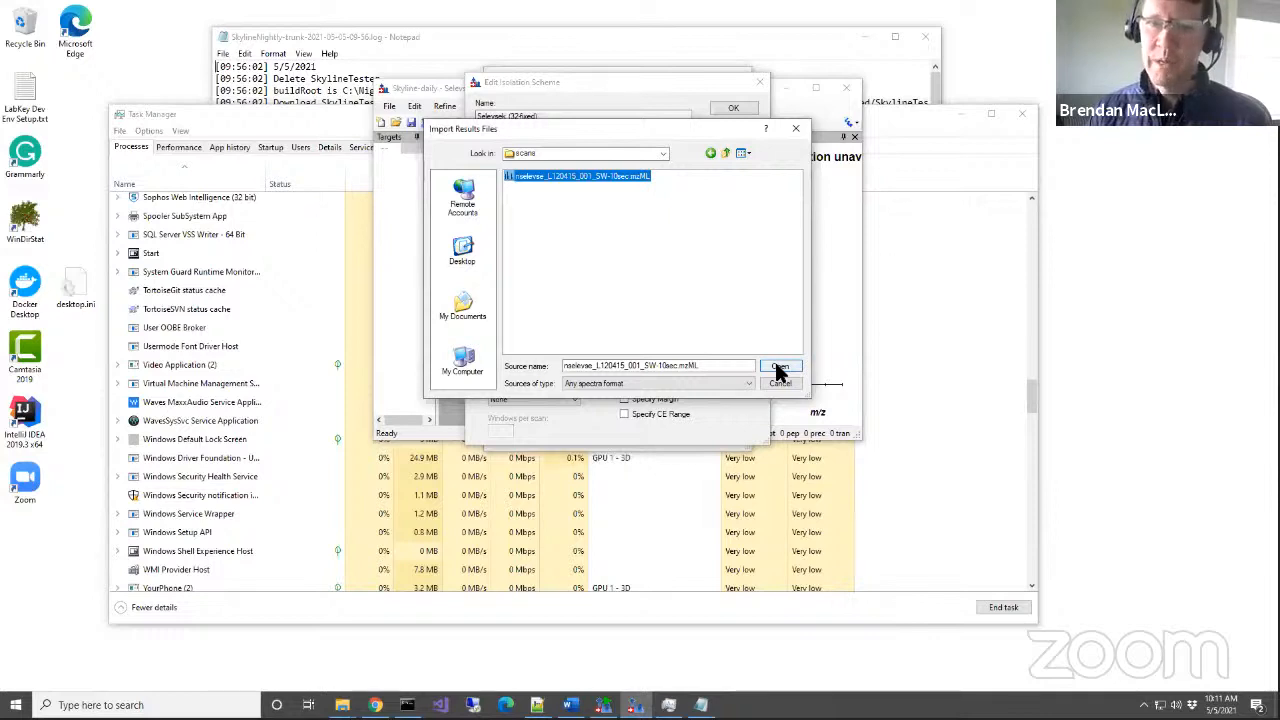
left_click(779, 367)
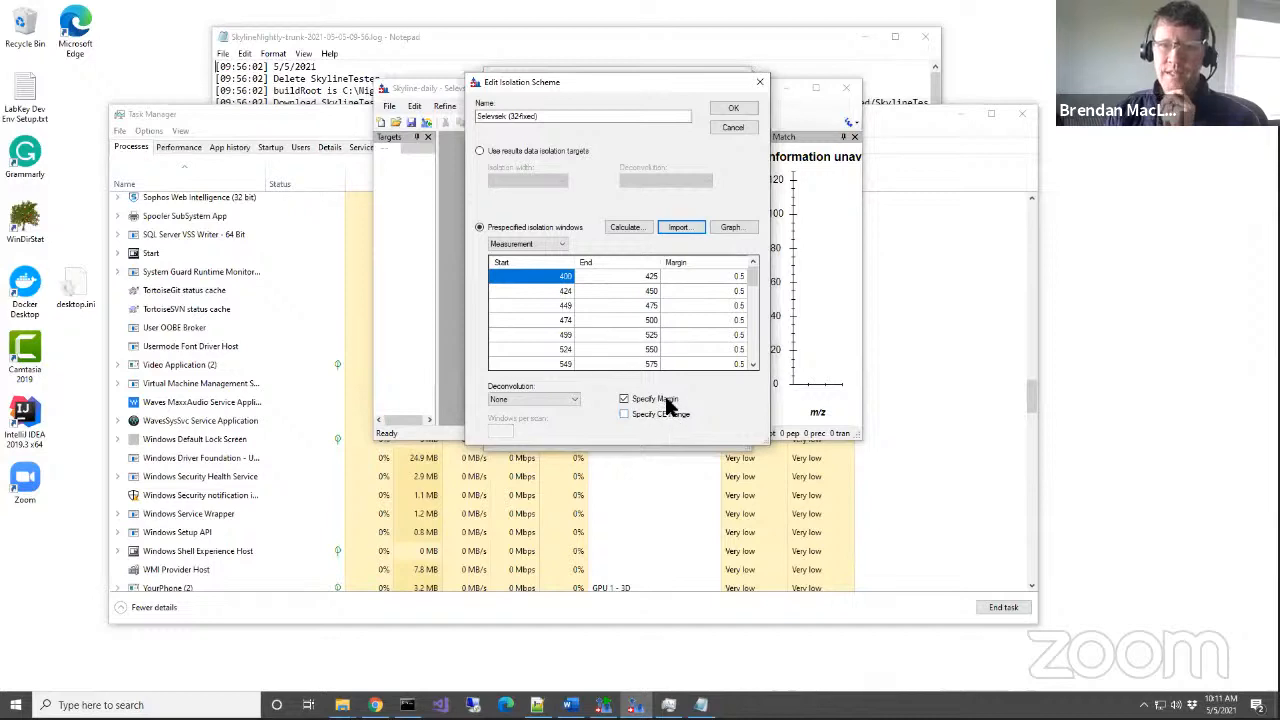
Graph the isolation windows, enlarge and zoom into the plot, and compare them with margins shown and hidden.
left_click(728, 228)
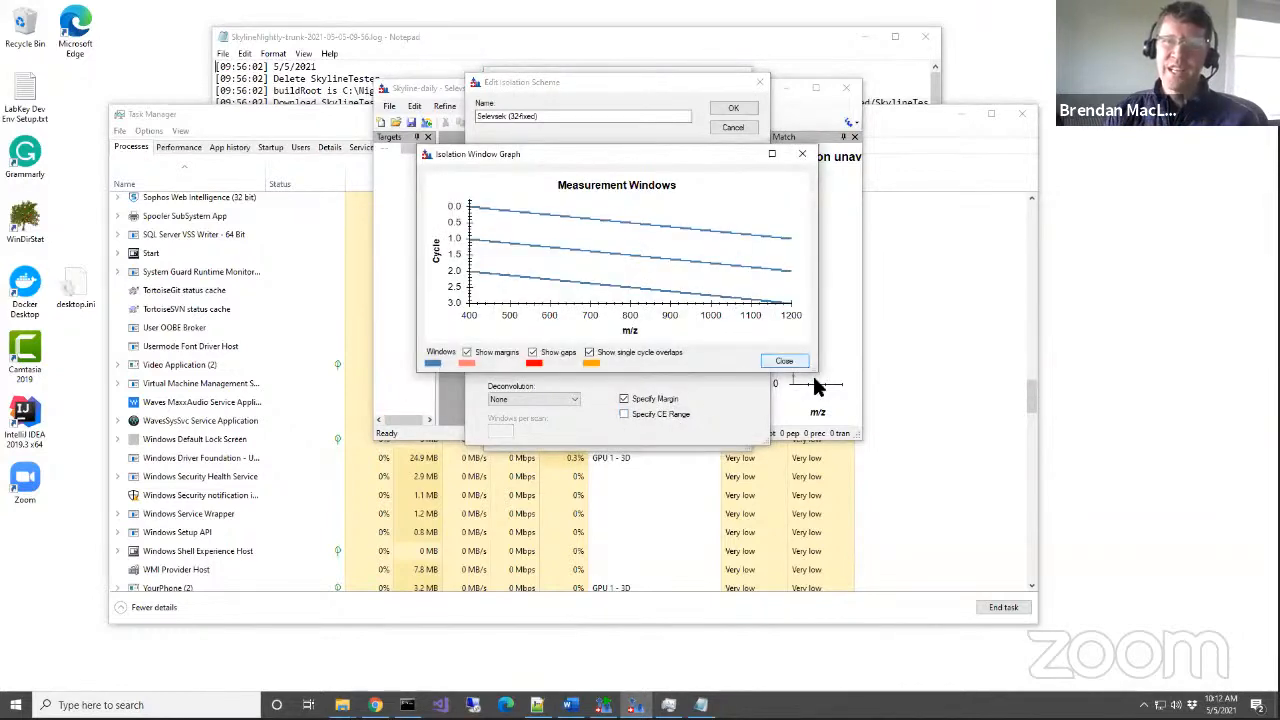
left_click_drag(824, 380, 1072, 573)
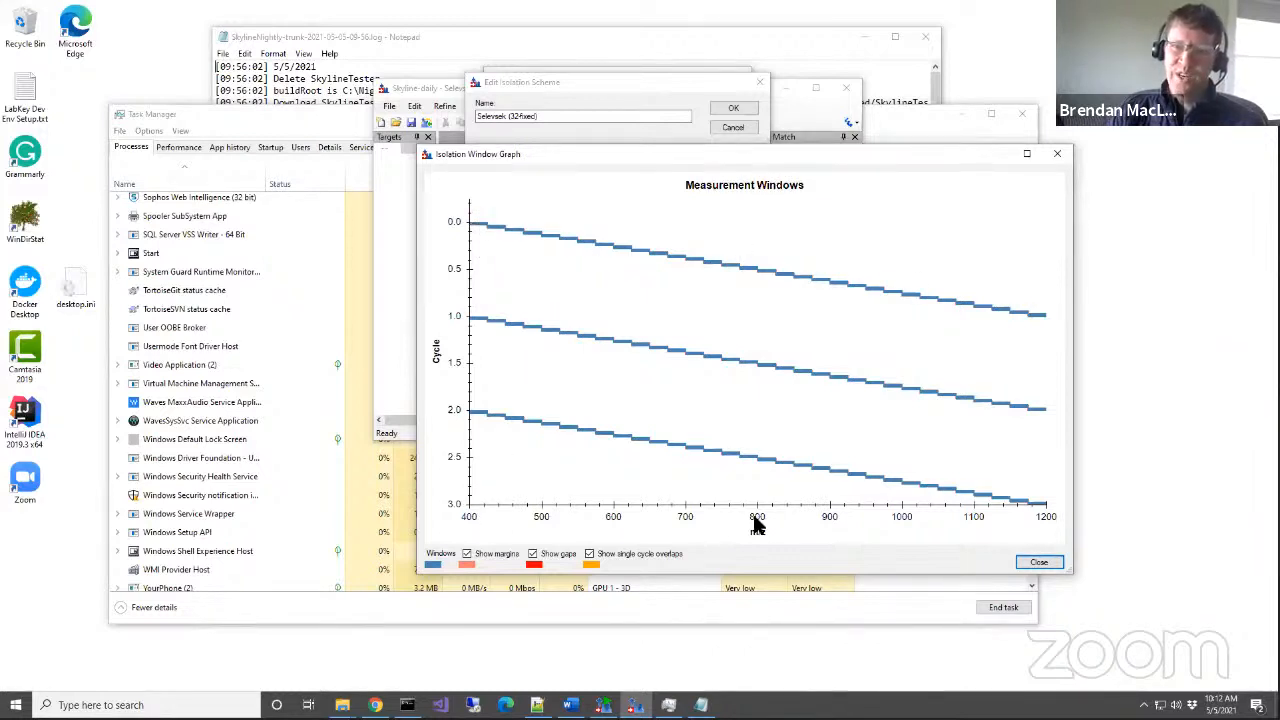
left_click_drag(546, 219, 620, 257)
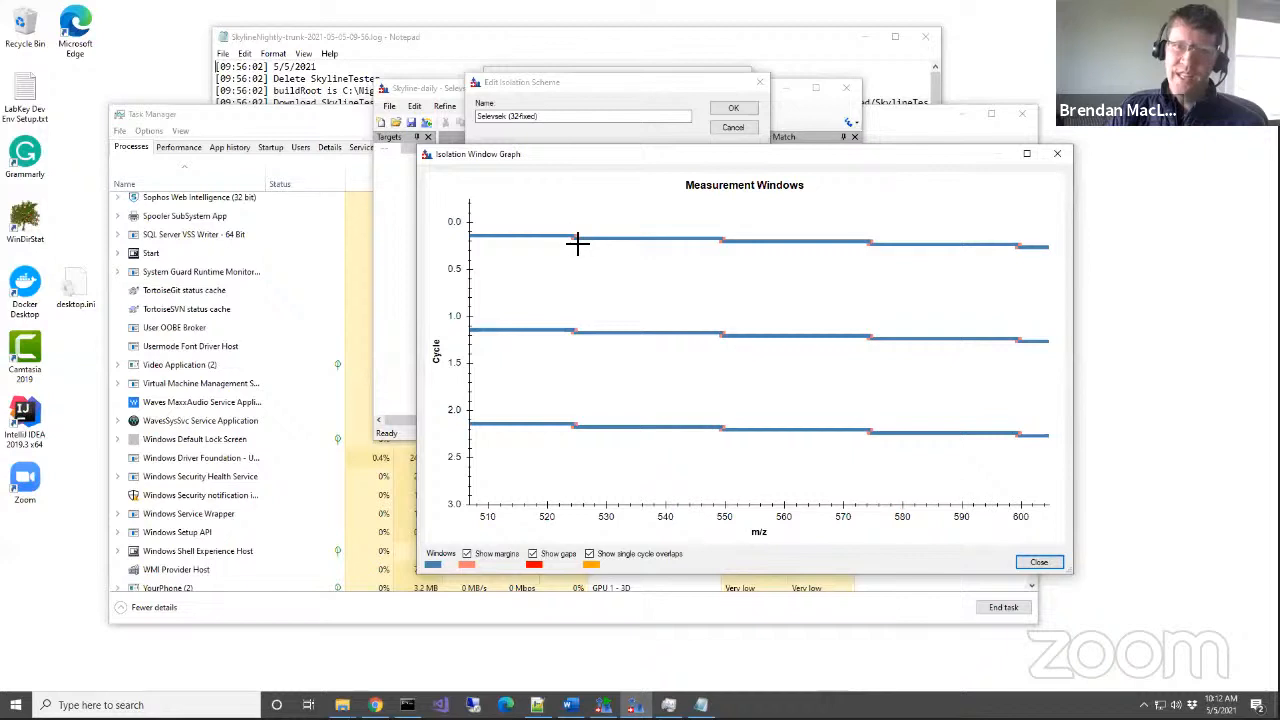
left_click(466, 555)
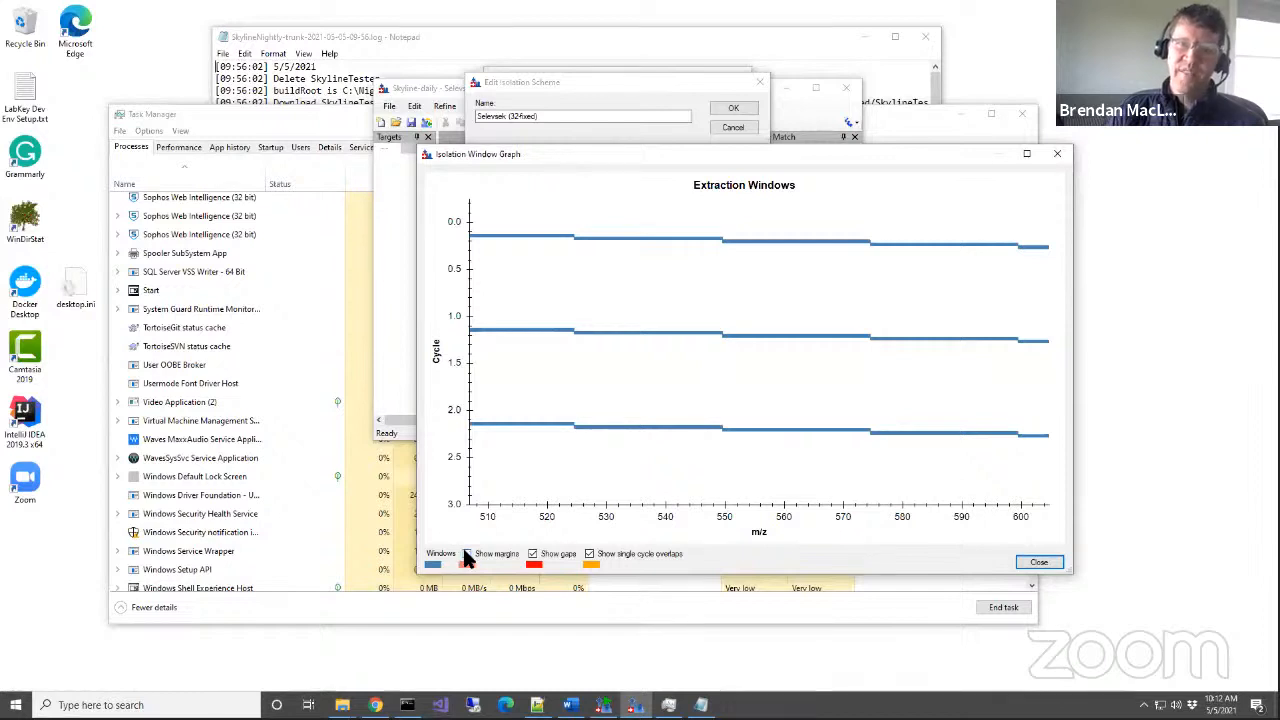
left_click(466, 555)
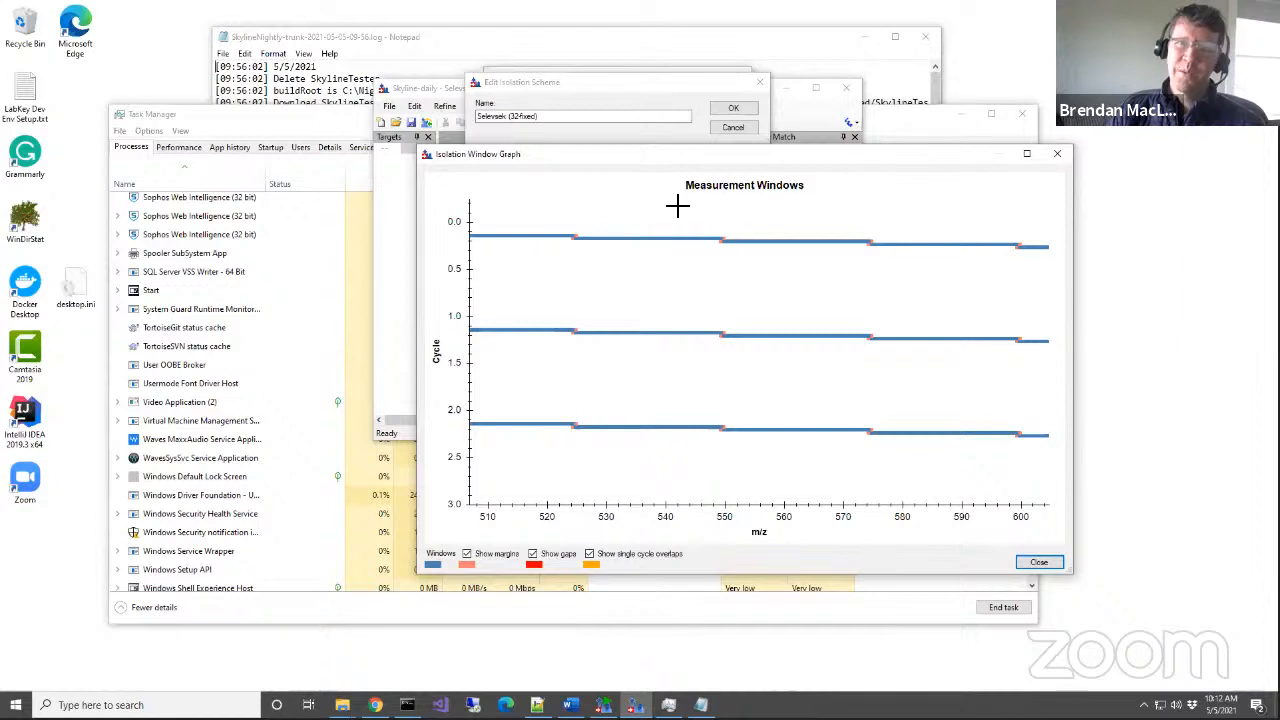
left_click(468, 555)
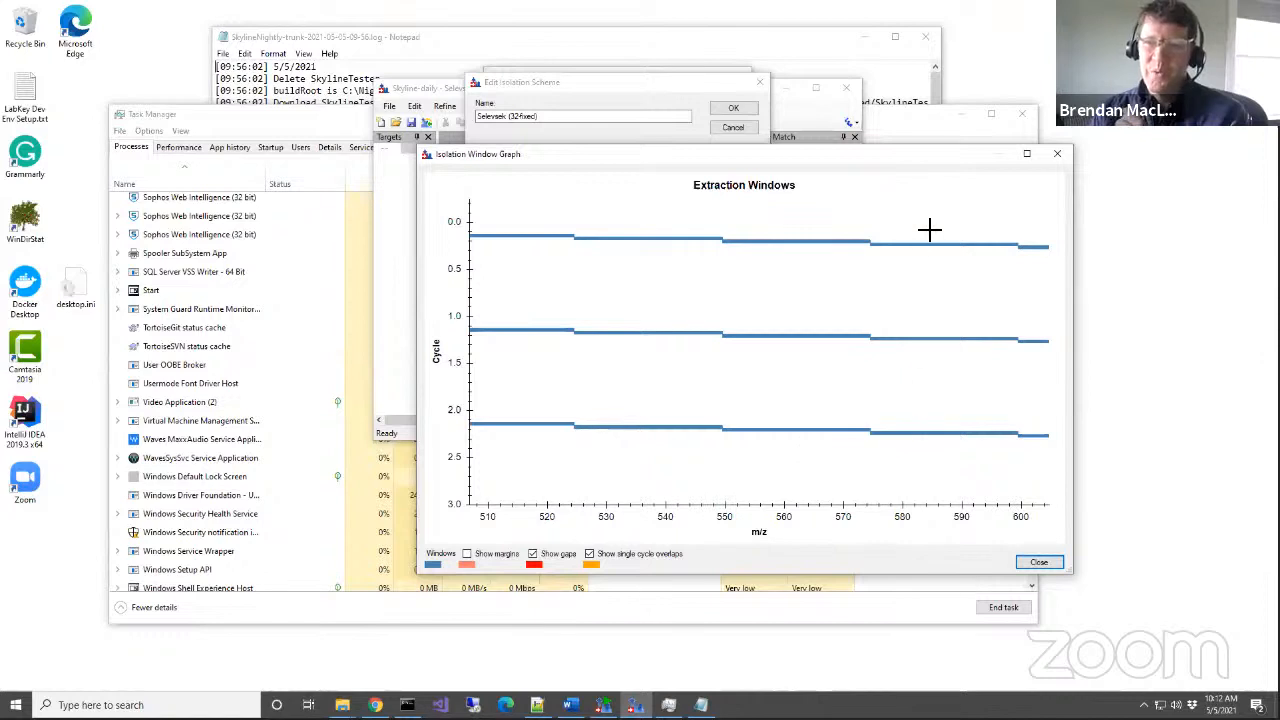
left_click(1056, 155)
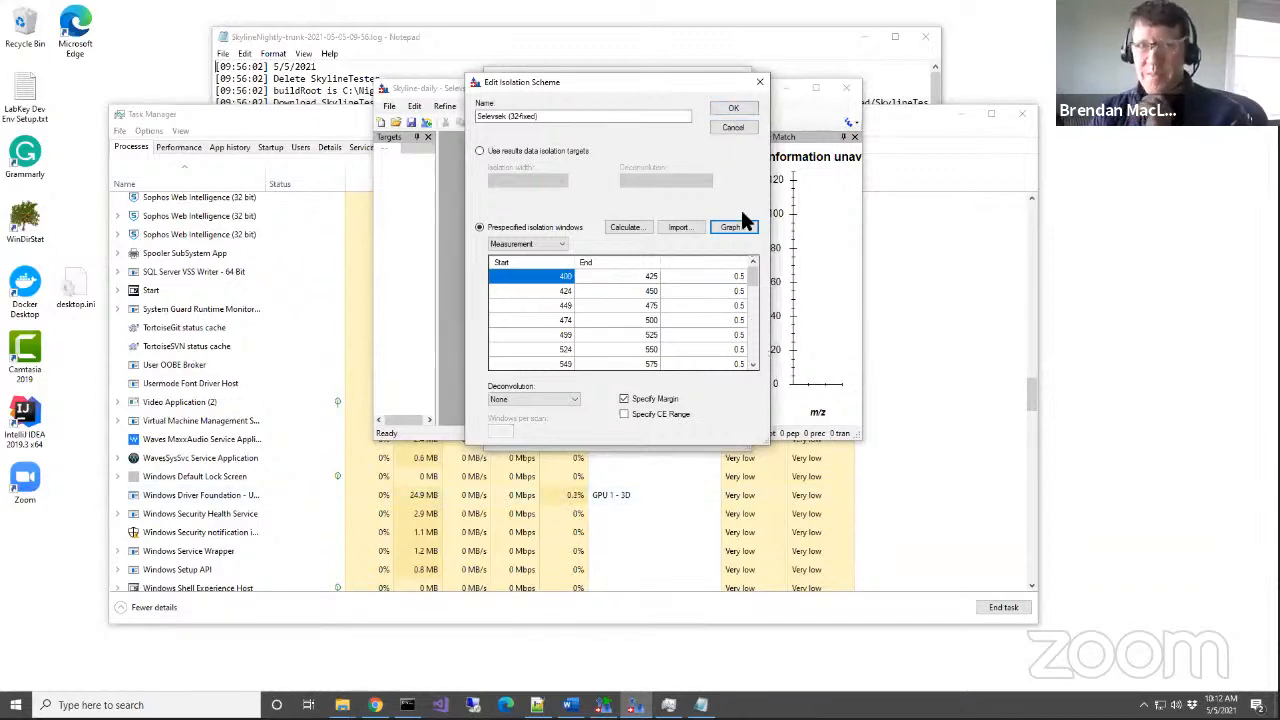
Accept the isolation scheme and restrict retention time filtering to scans within 5 minutes of predicted RT.
left_click(740, 110)
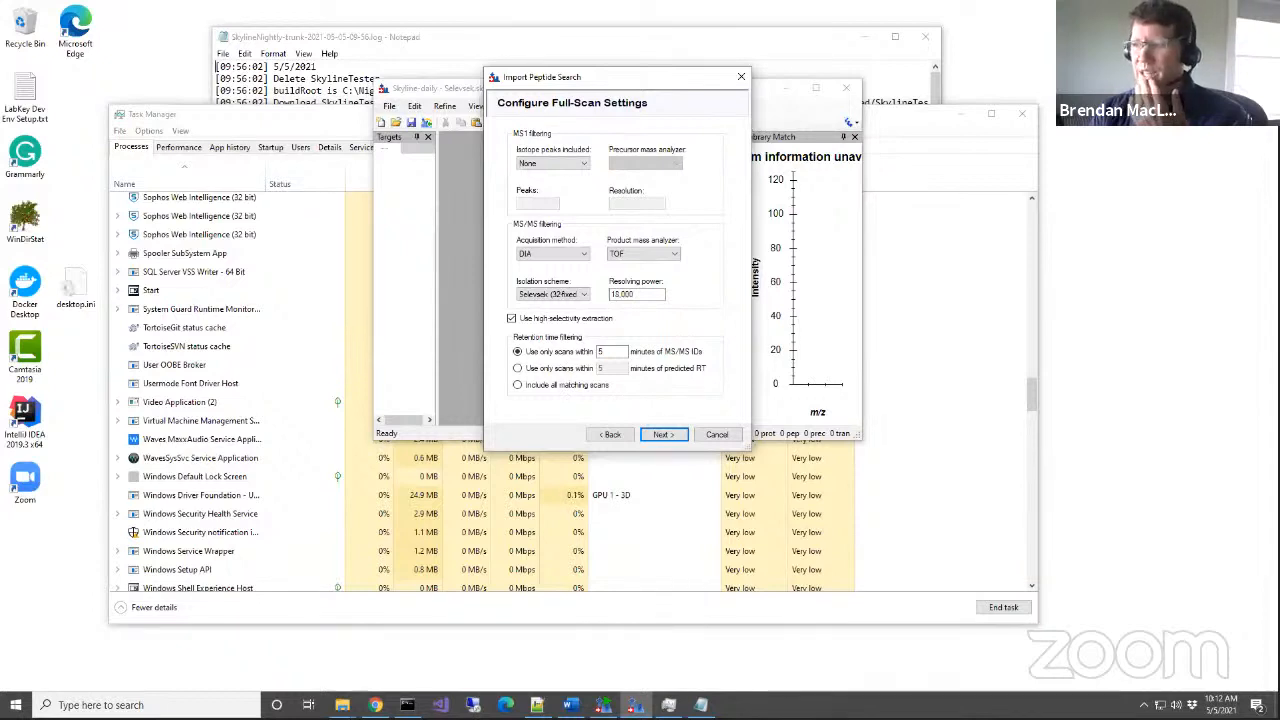
key("alt+Tab")
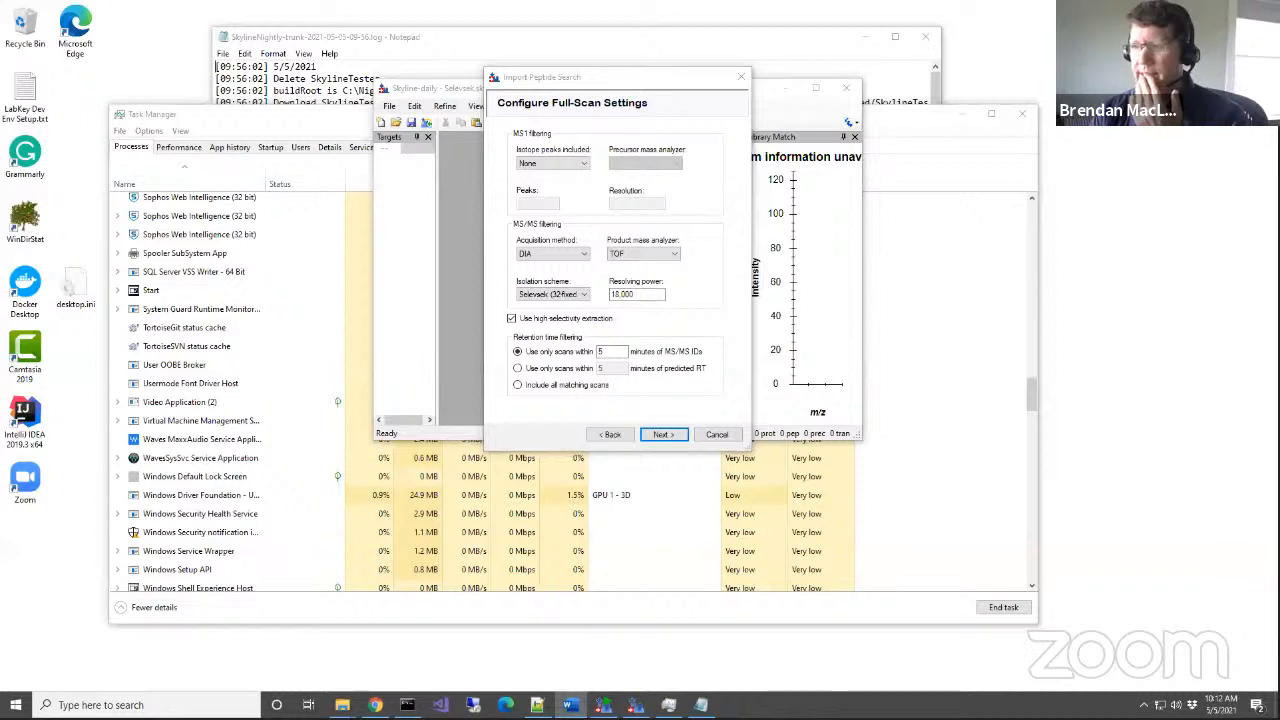
left_click(567, 373)
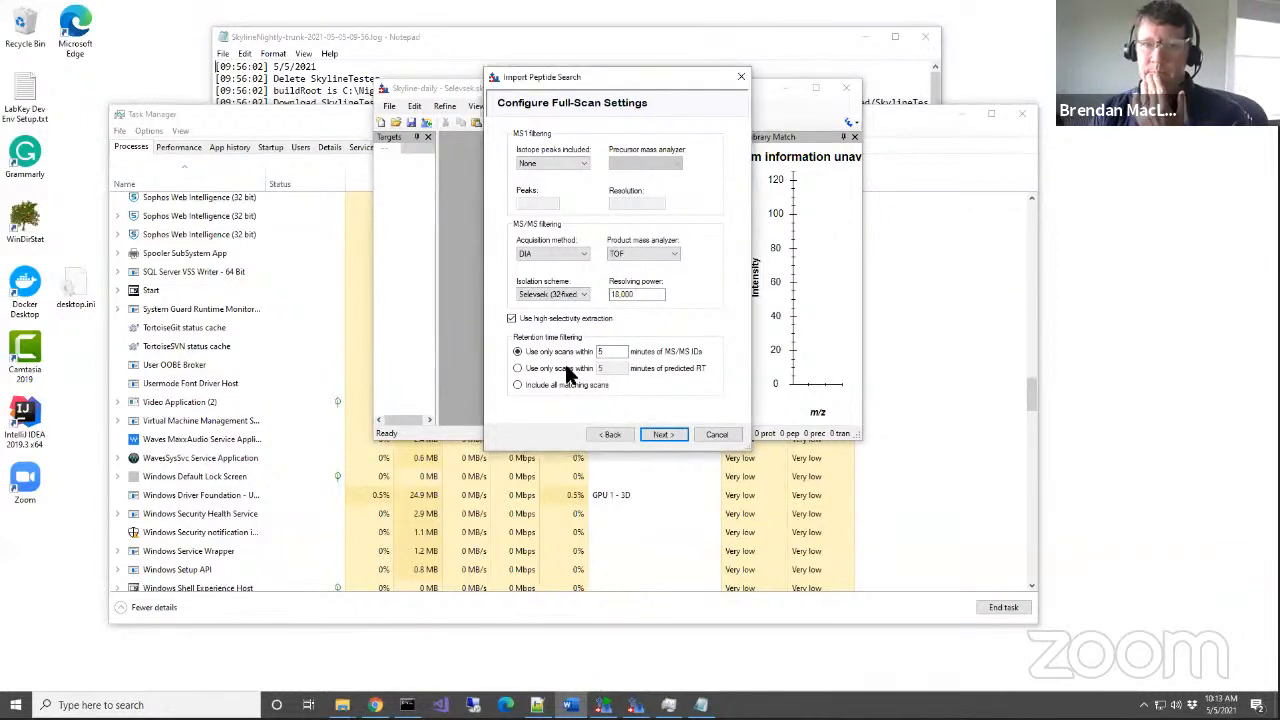
left_click(518, 368)
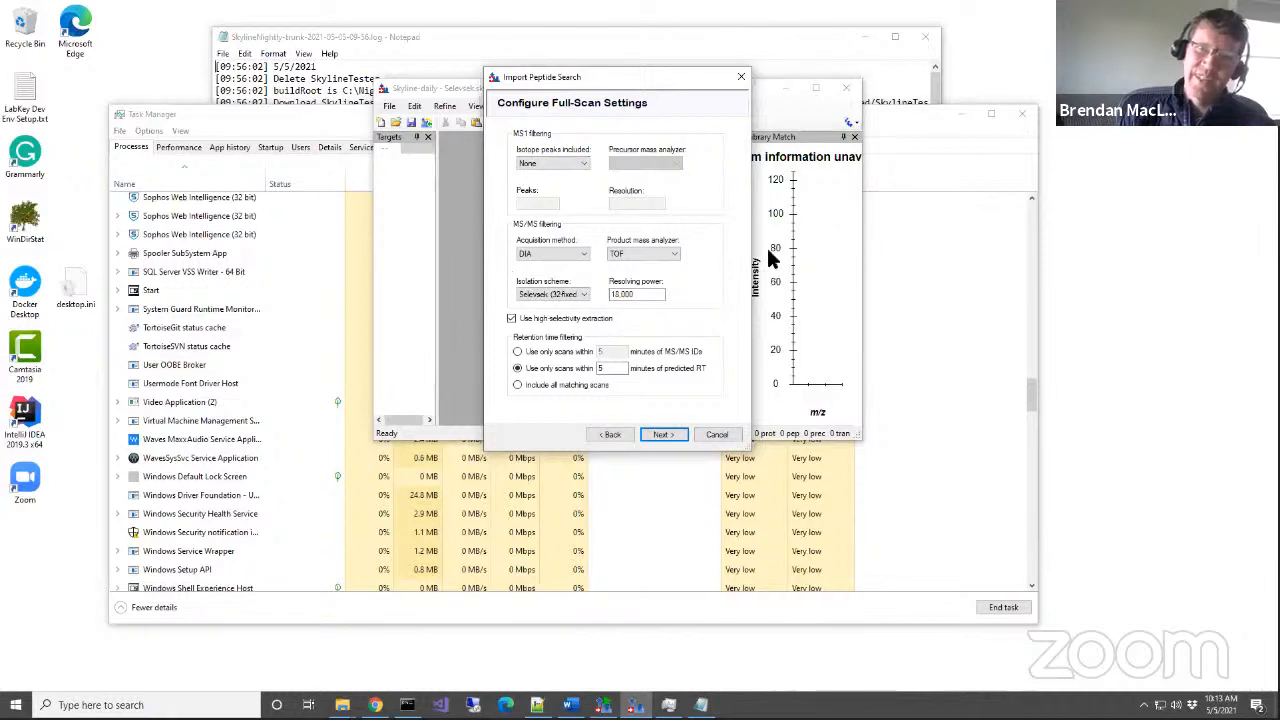
Try MS1 filtering by isotope peak count with a resolving power of 18,000, and reset the included isotope peaks to None.
left_click(532, 167)
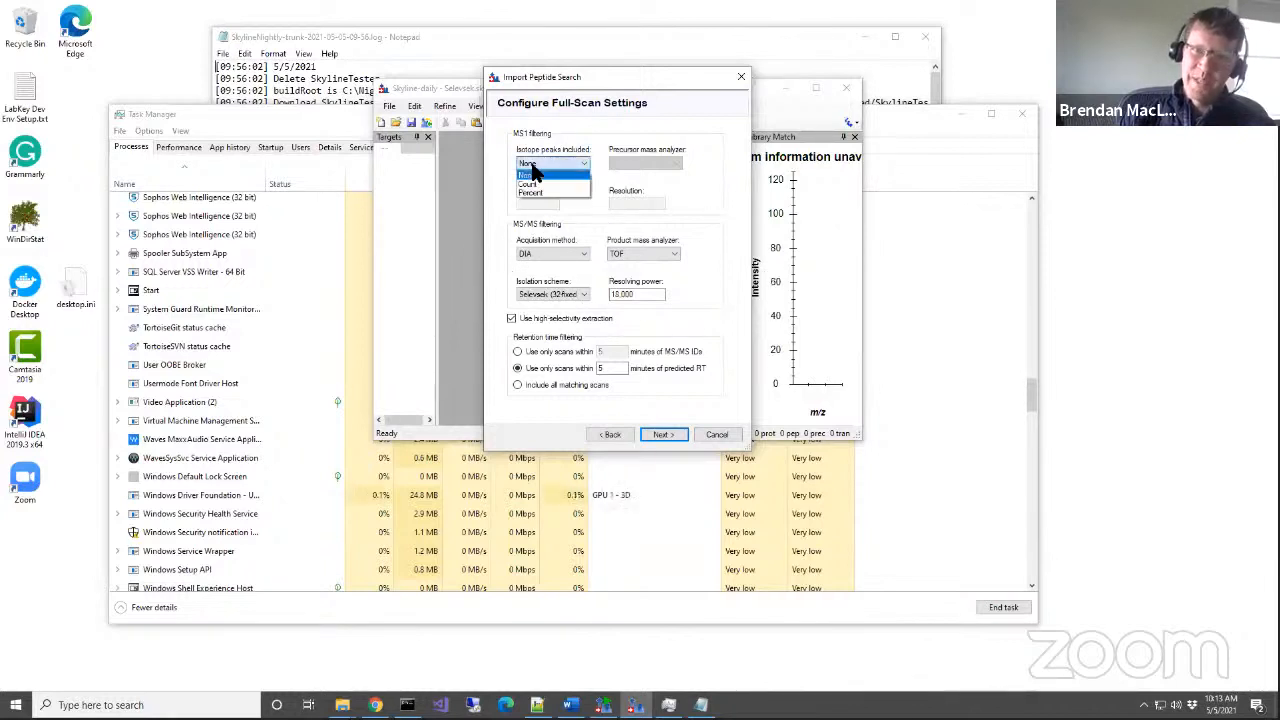
left_click(541, 186)
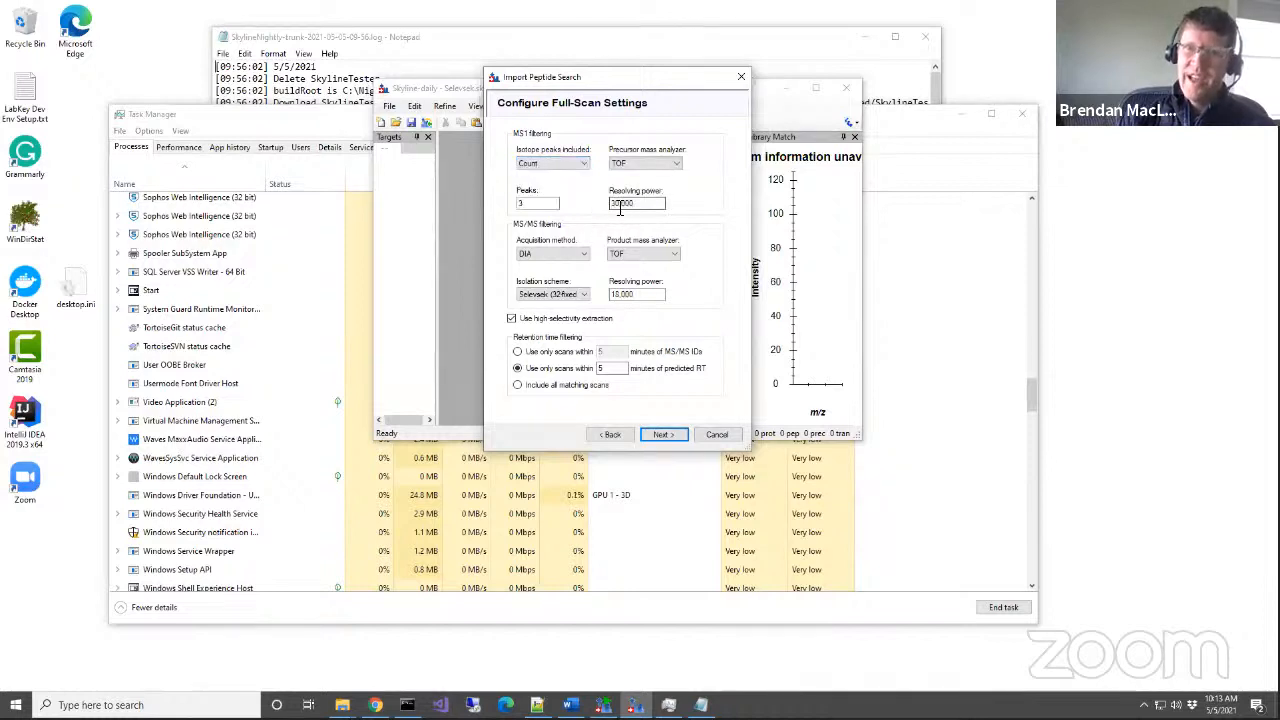
left_click_drag(620, 206, 605, 210)
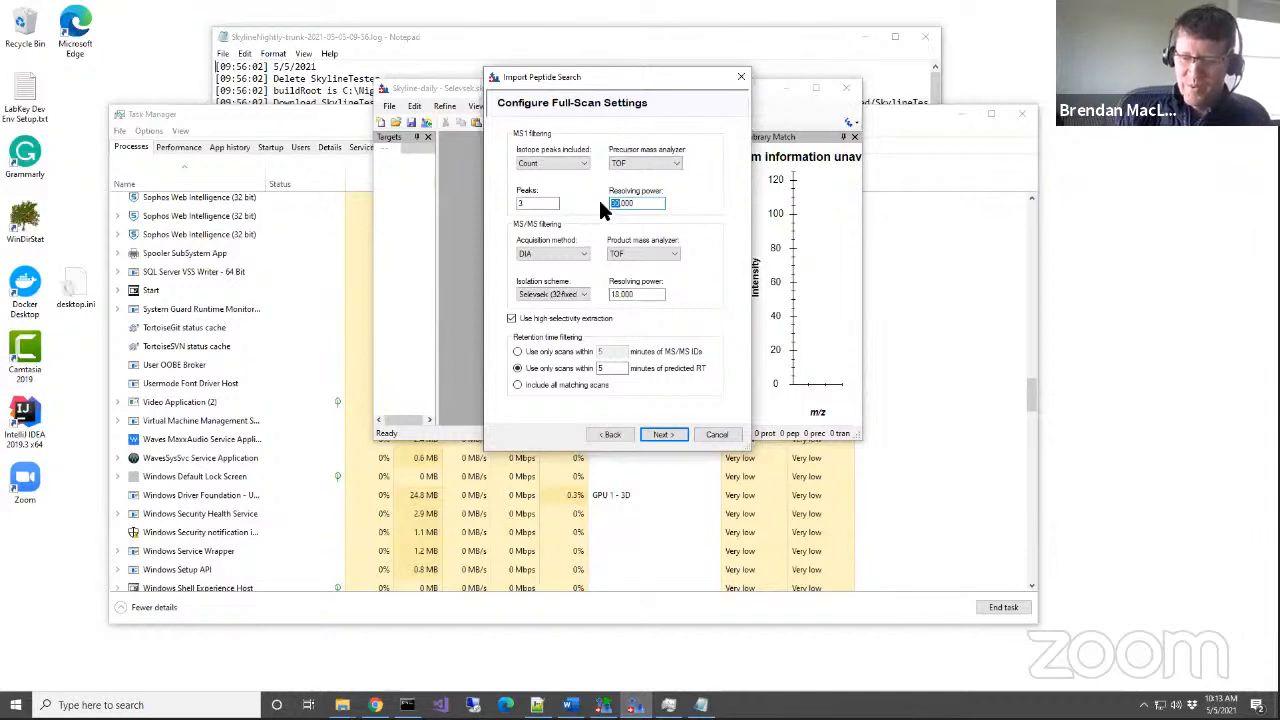
type("18")
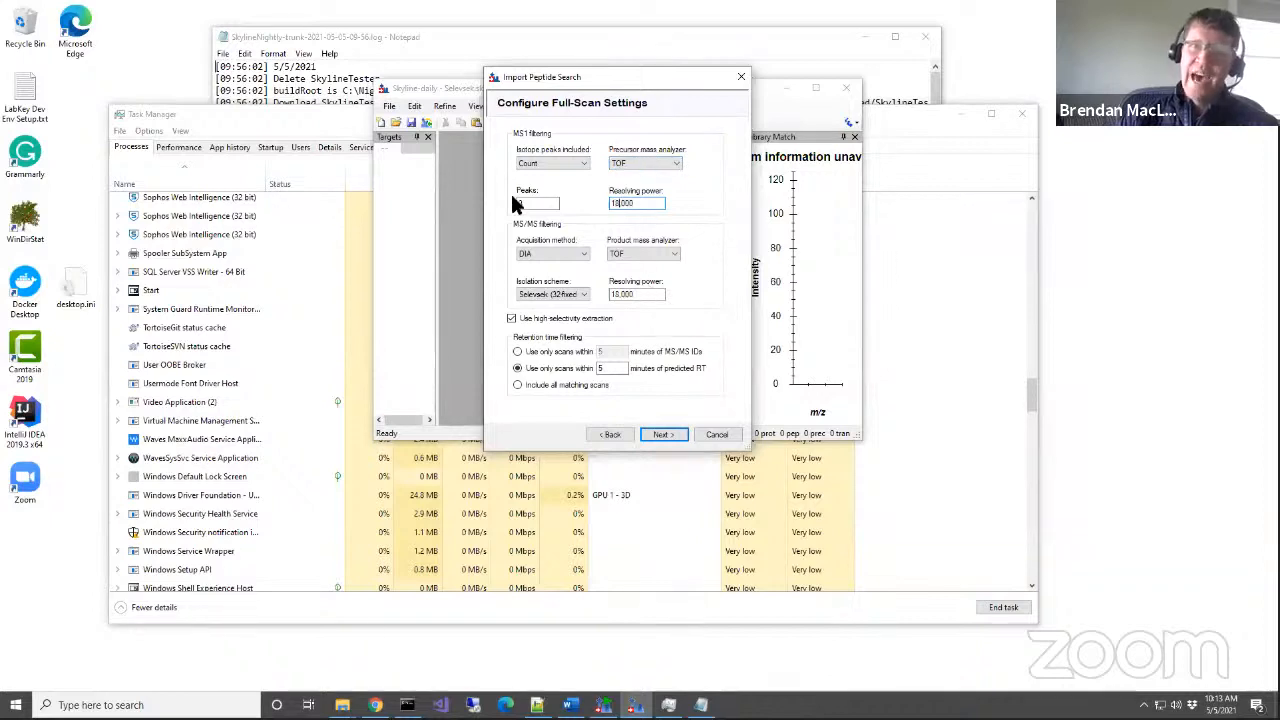
left_click(561, 165)
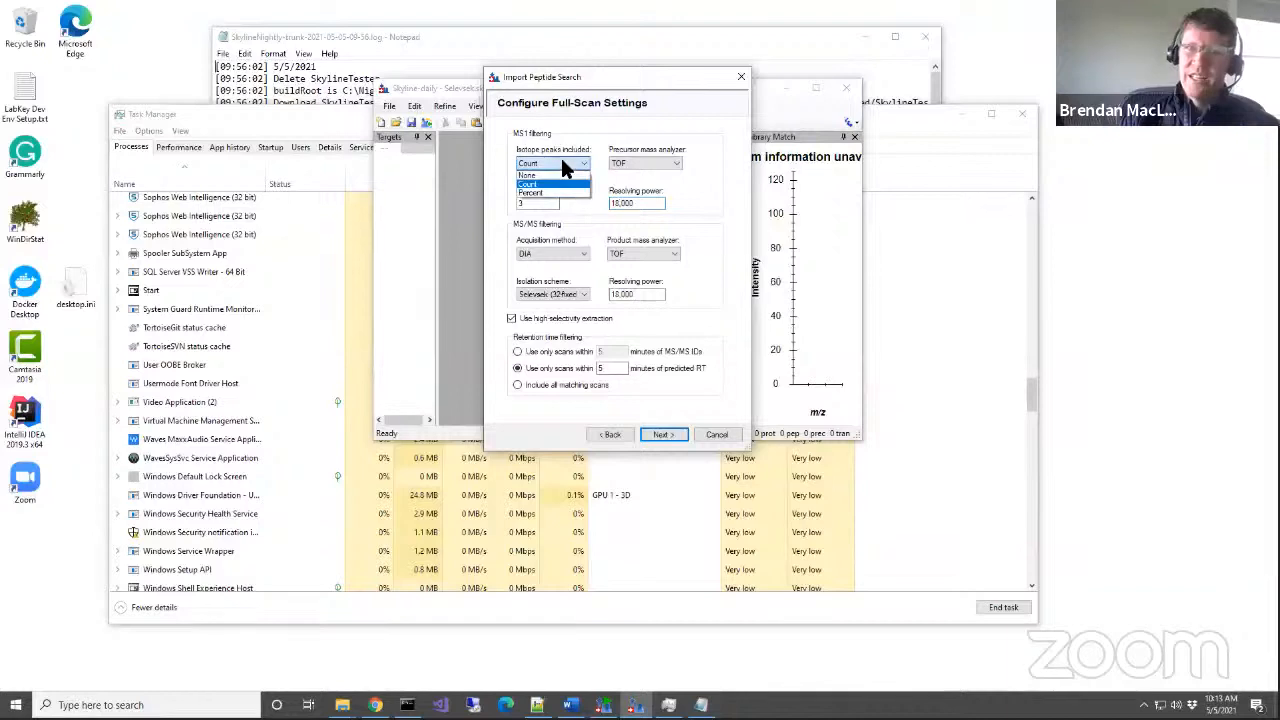
left_click(560, 175)
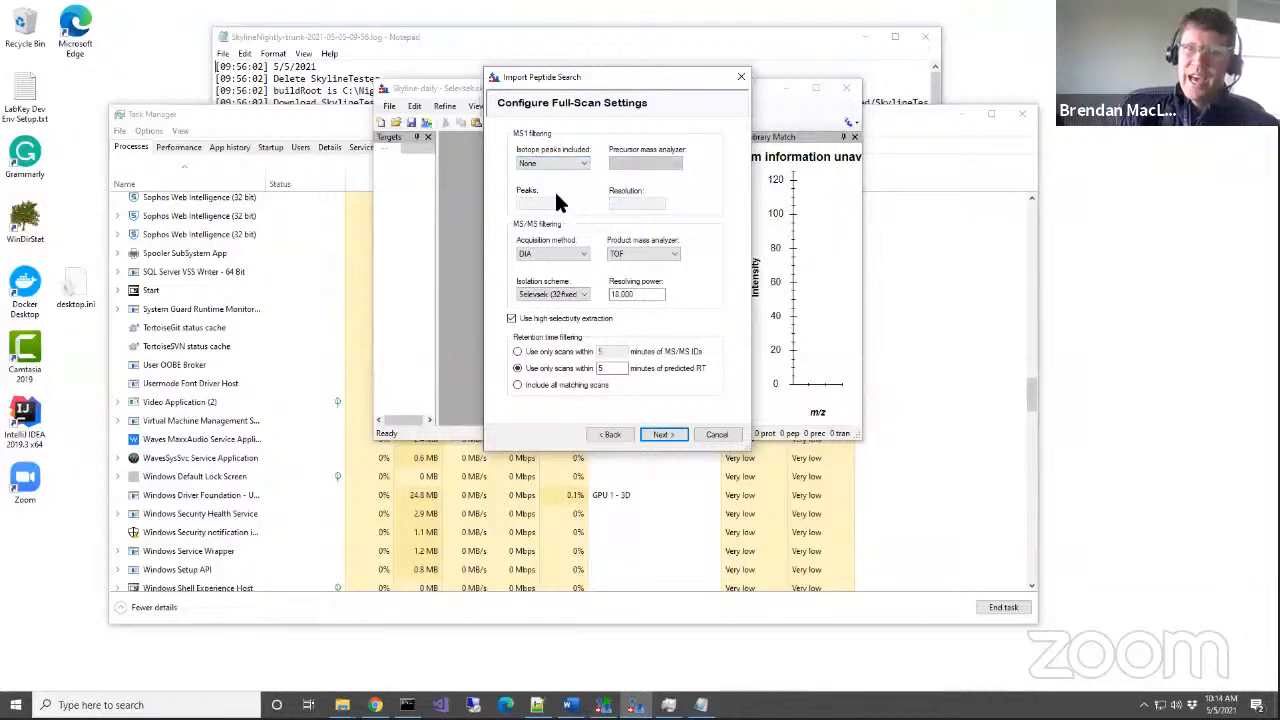
Return to the transition settings, remove the precursor type p from the ion types, and continue to the full-scan settings.
key("Return")
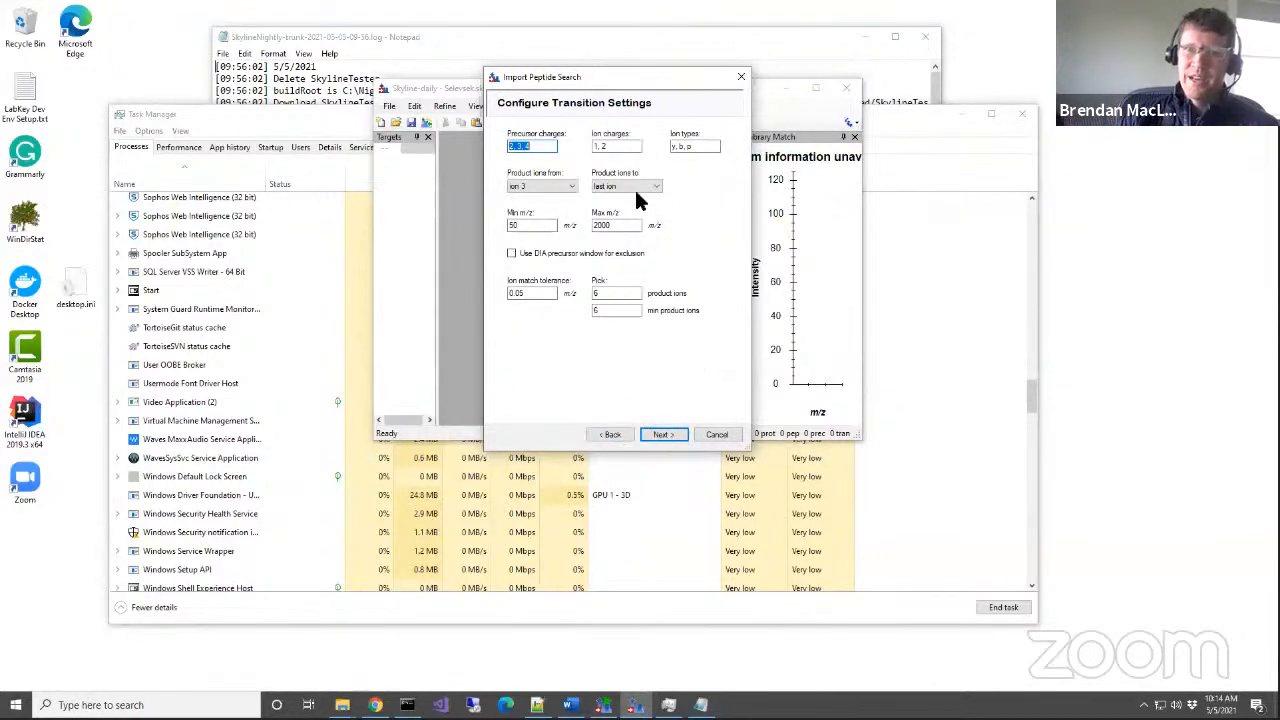
left_click(691, 148)
key("BackSpace")
key("BackSpace")
left_click(657, 437)
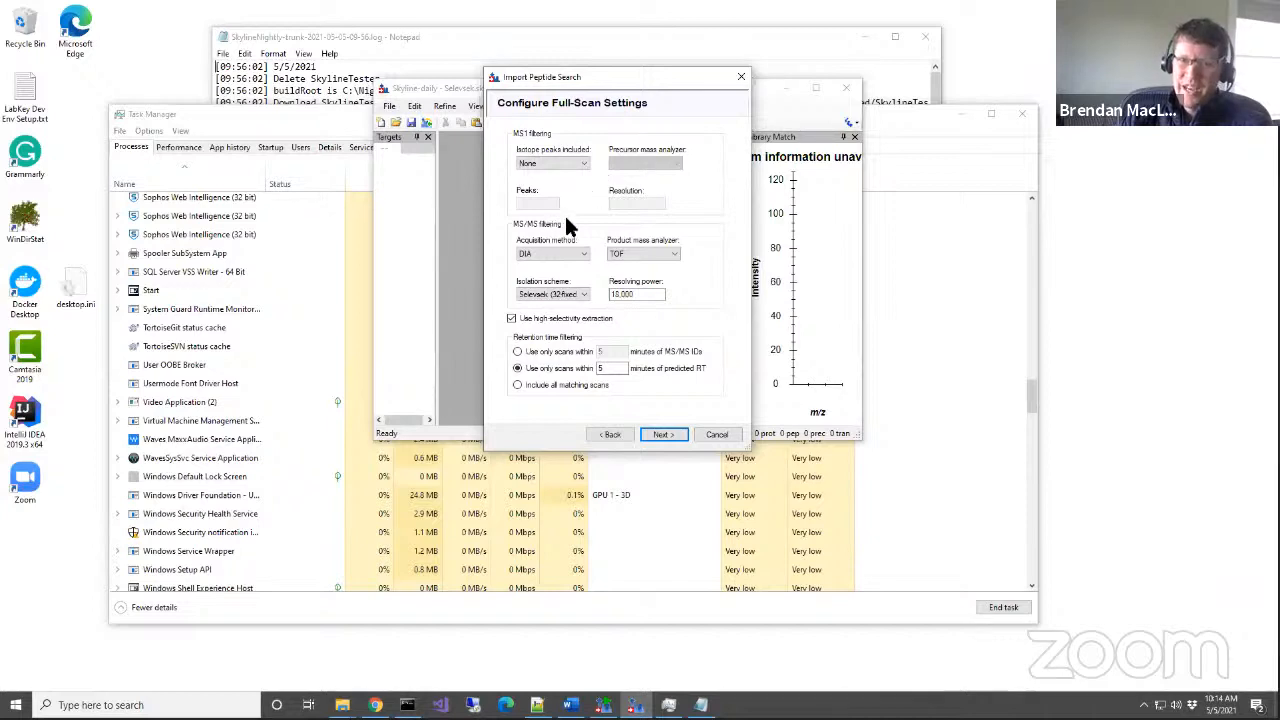
Proceed to the FASTA import page and set the maximum missed cleavages to 2.
left_click(663, 434)
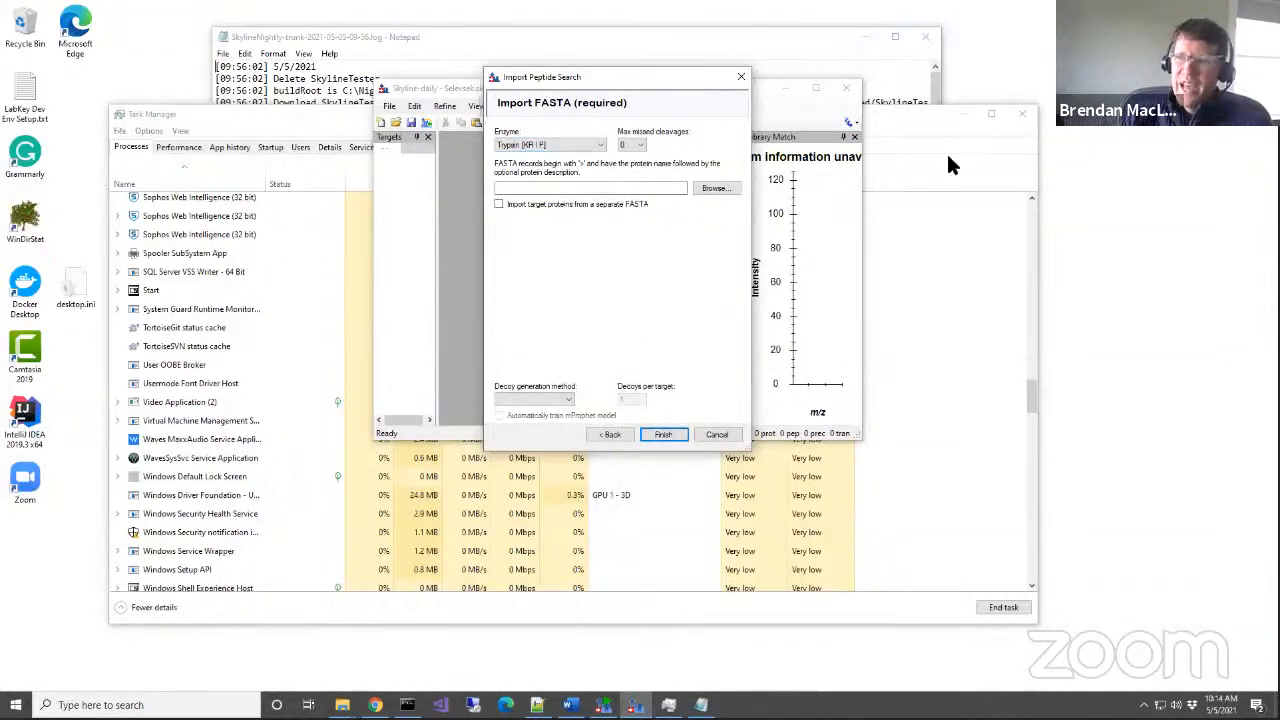
key("alt+Tab")
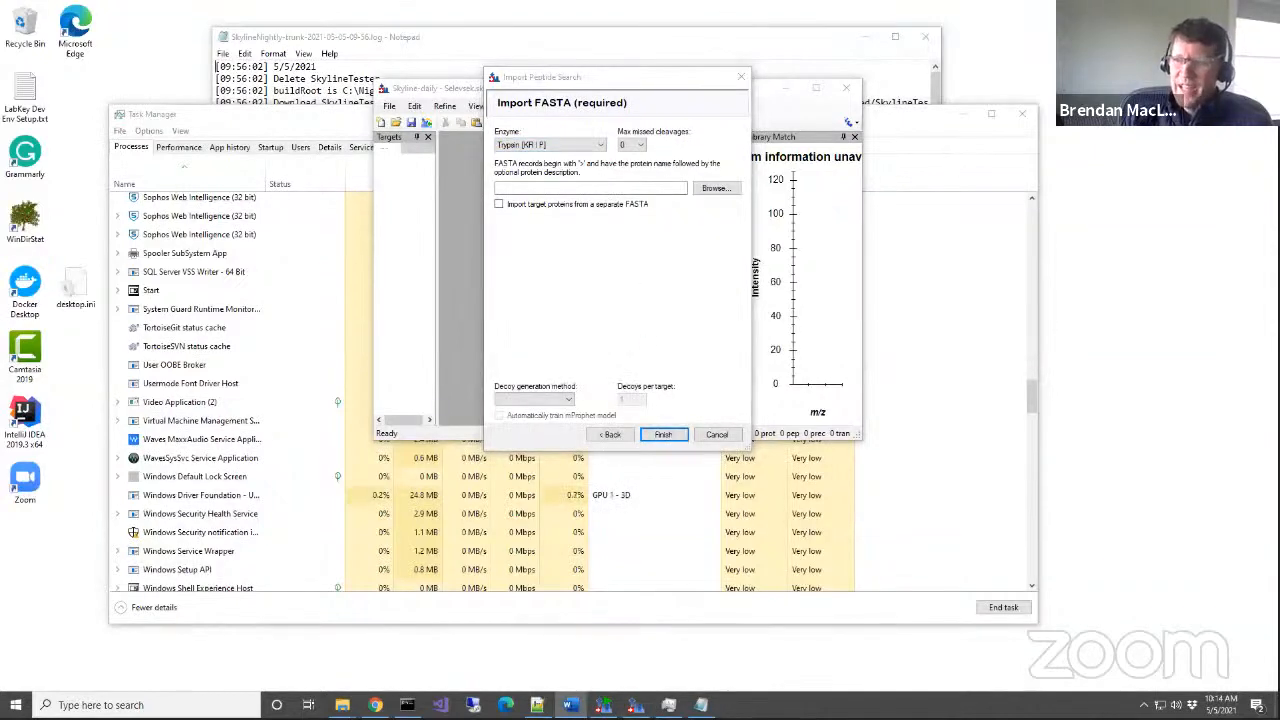
left_click(640, 147)
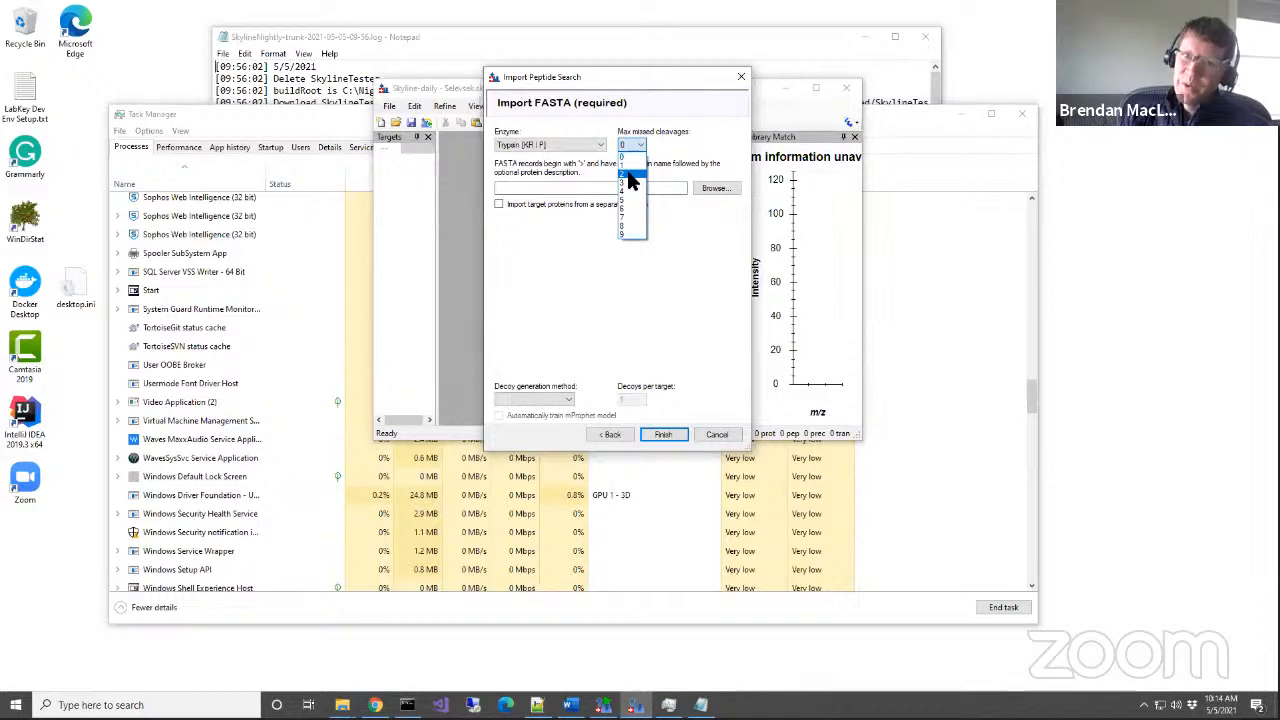
left_click(630, 176)
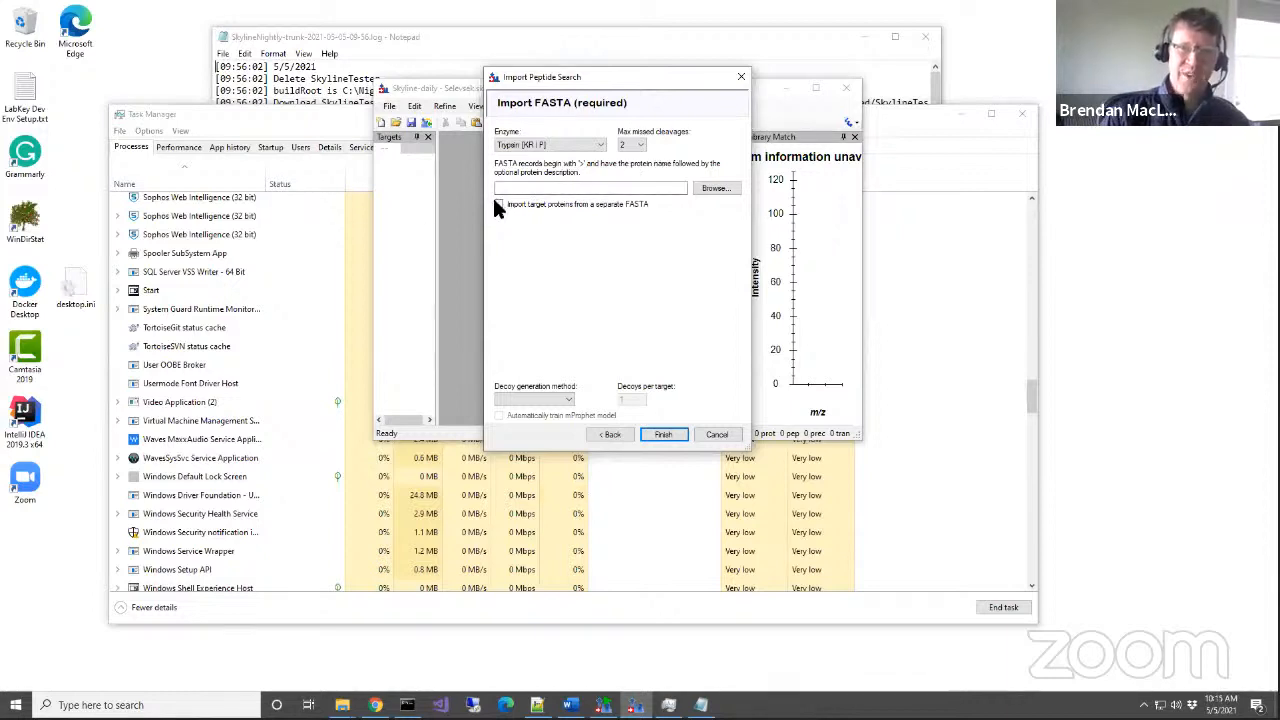
Browse for the FASTA file with all file types shown, looking through the Selevsek, scans and NEU21_Skyline folders.
left_click(714, 190)
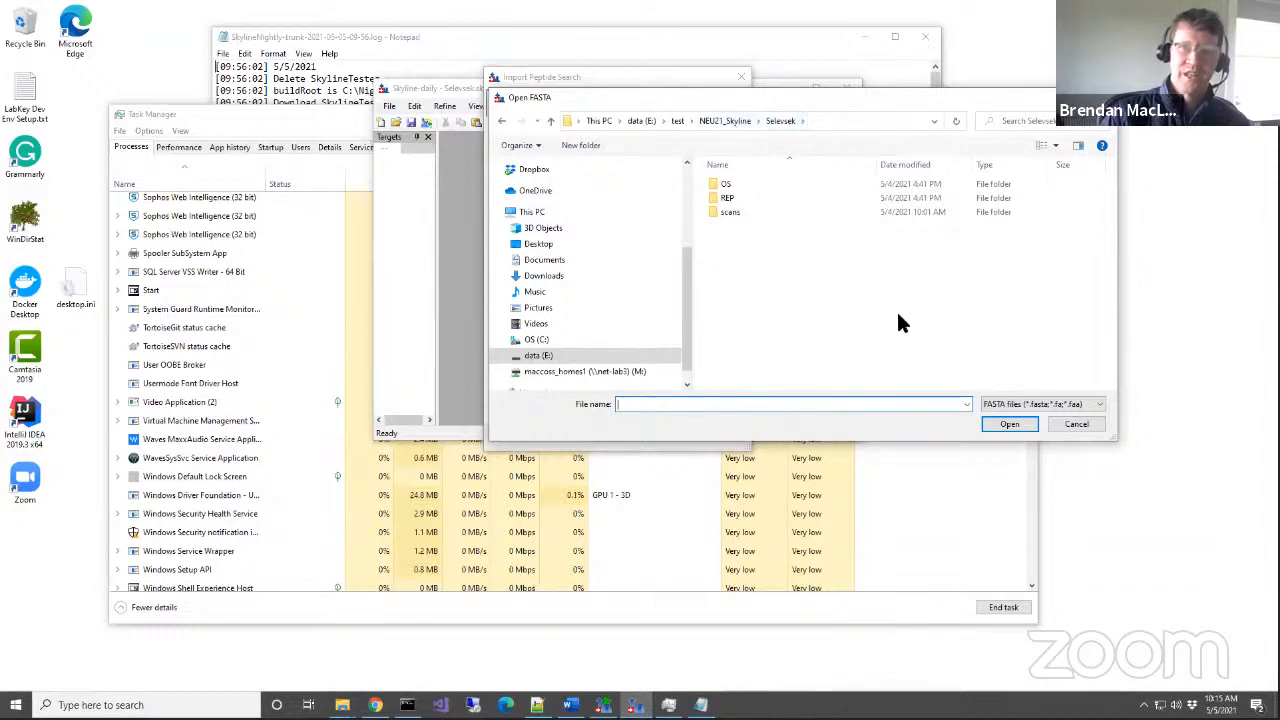
left_click(1006, 403)
left_click(1009, 422)
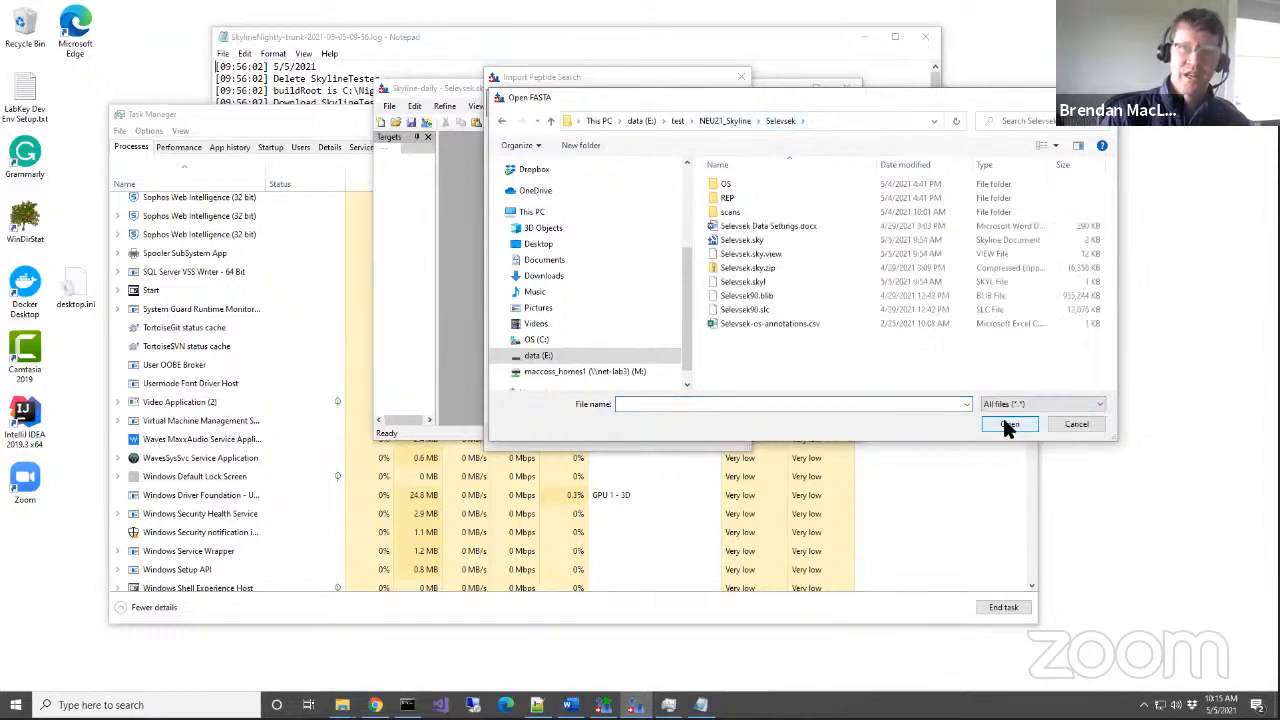
double_click(731, 213)
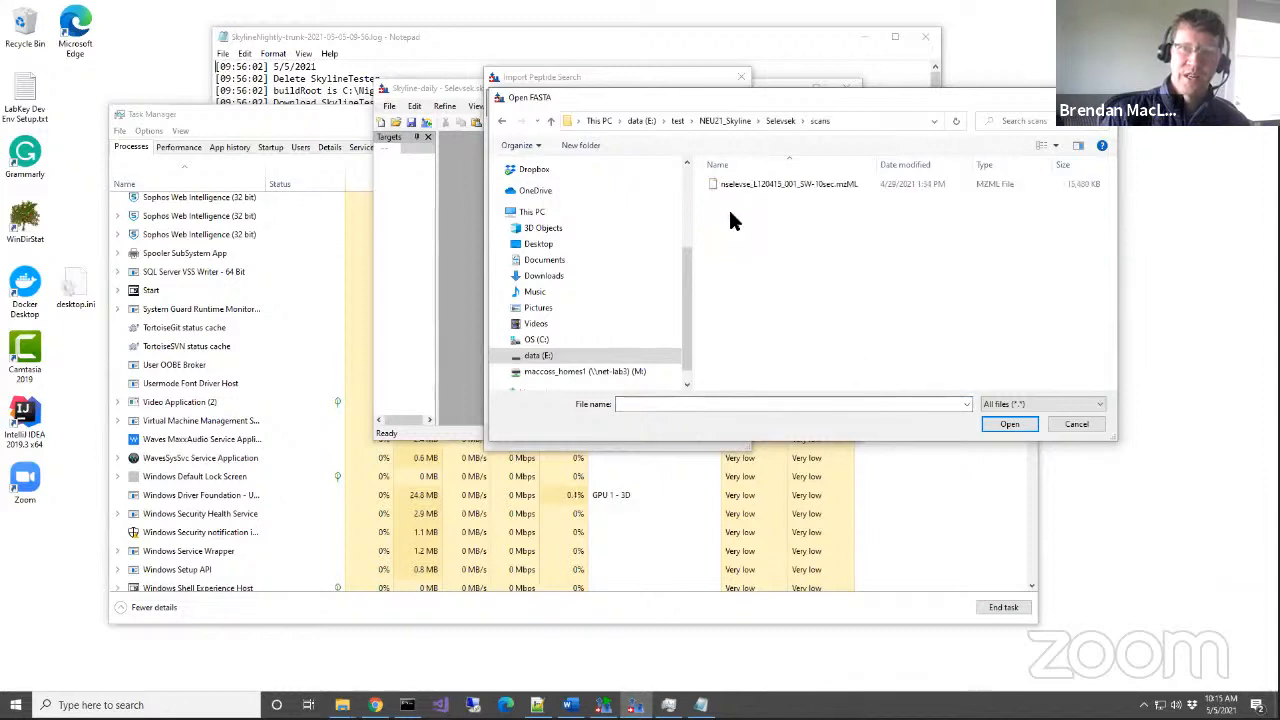
left_click(546, 119)
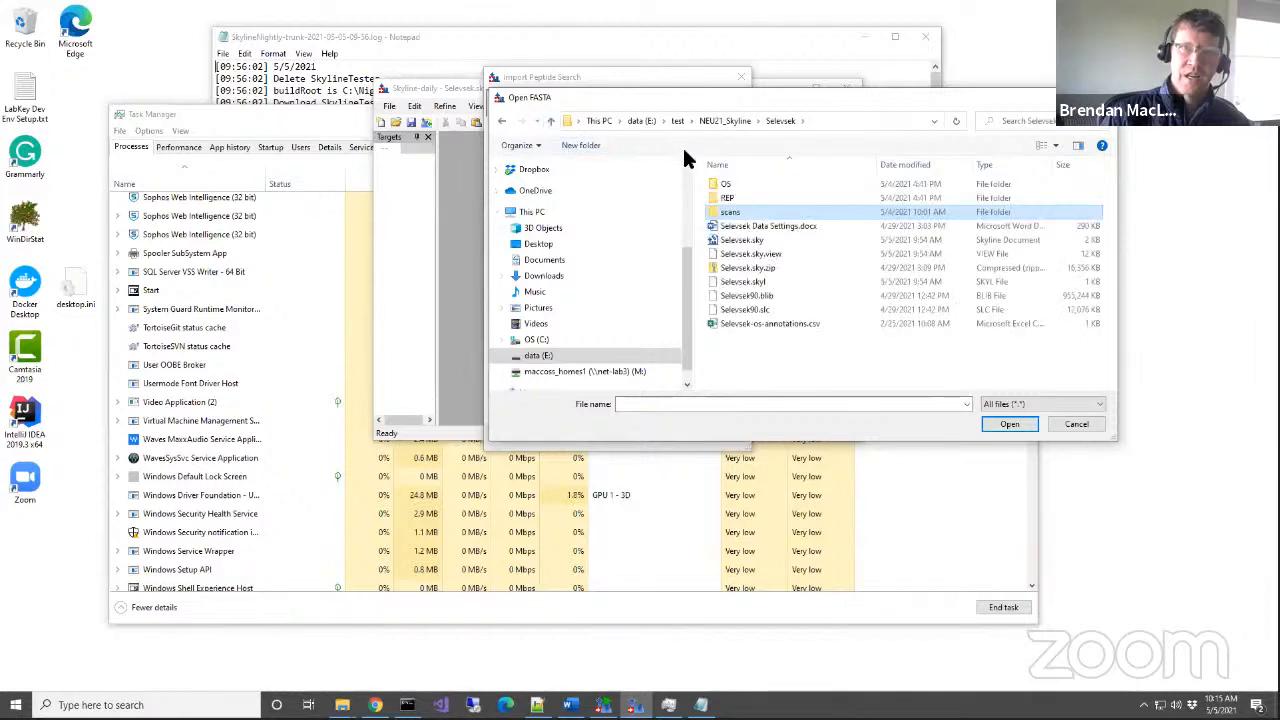
left_click(549, 120)
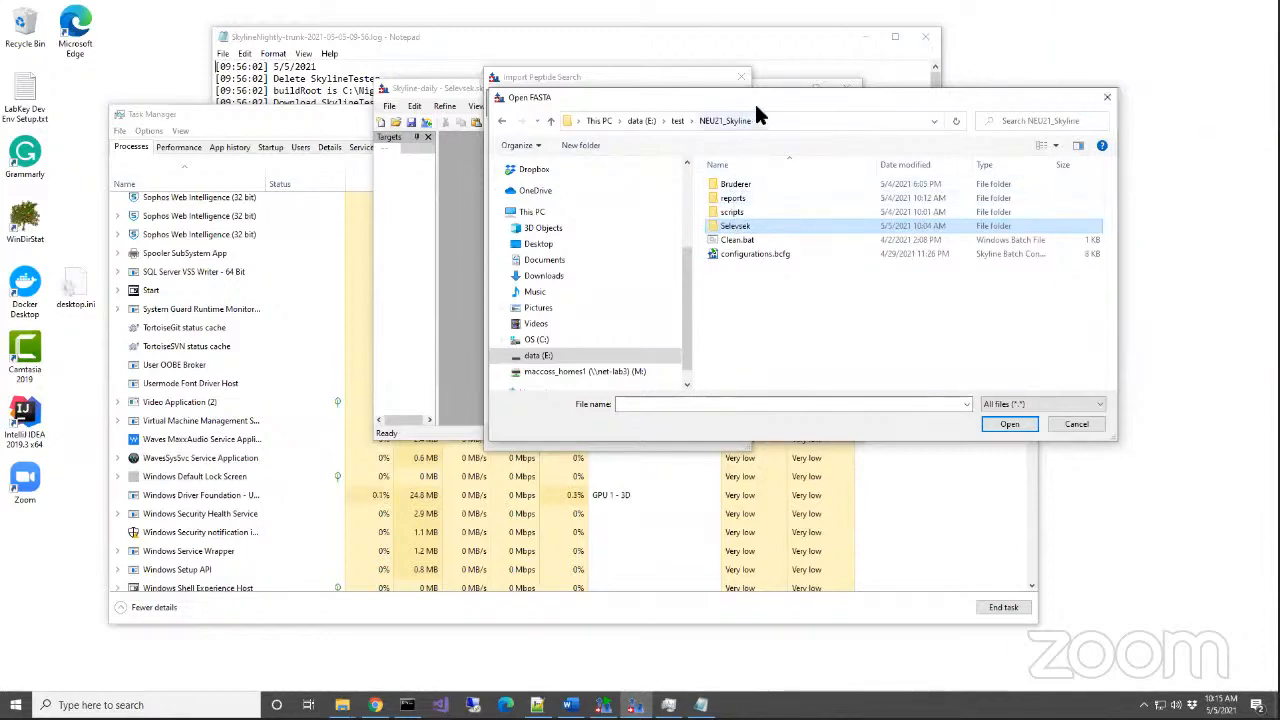
left_click_drag(755, 98, 600, 134)
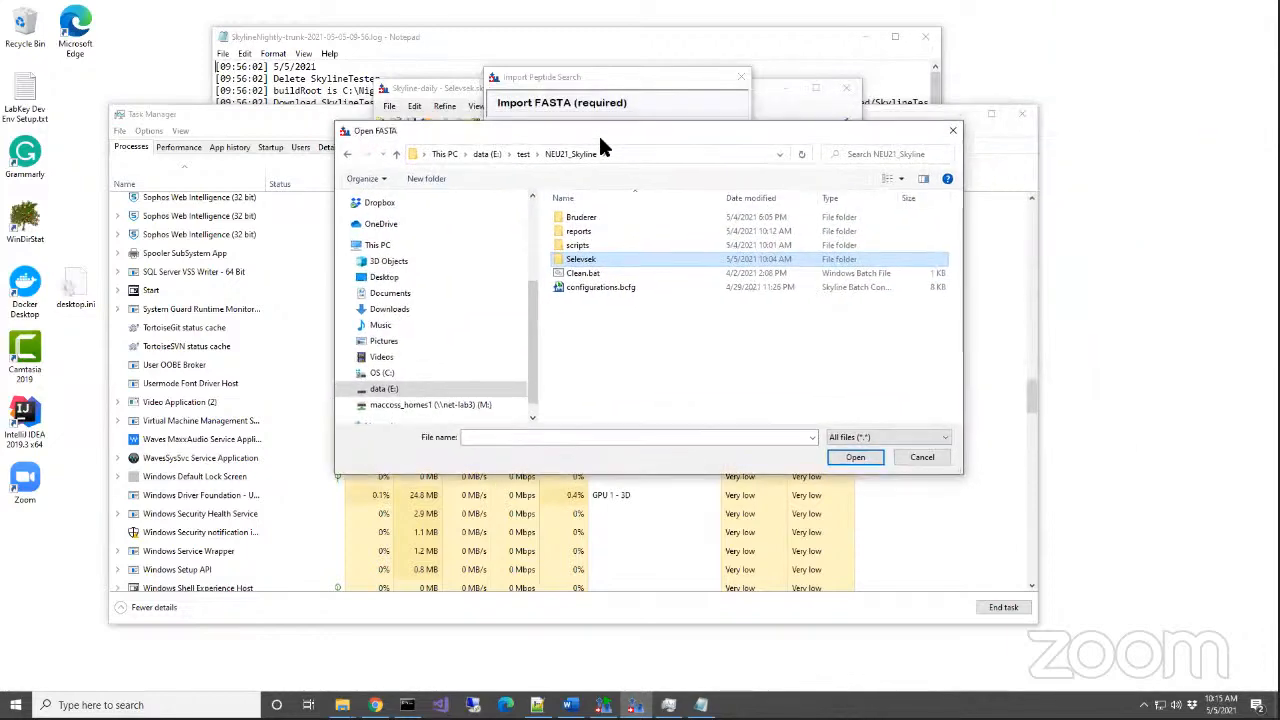
left_click(575, 266)
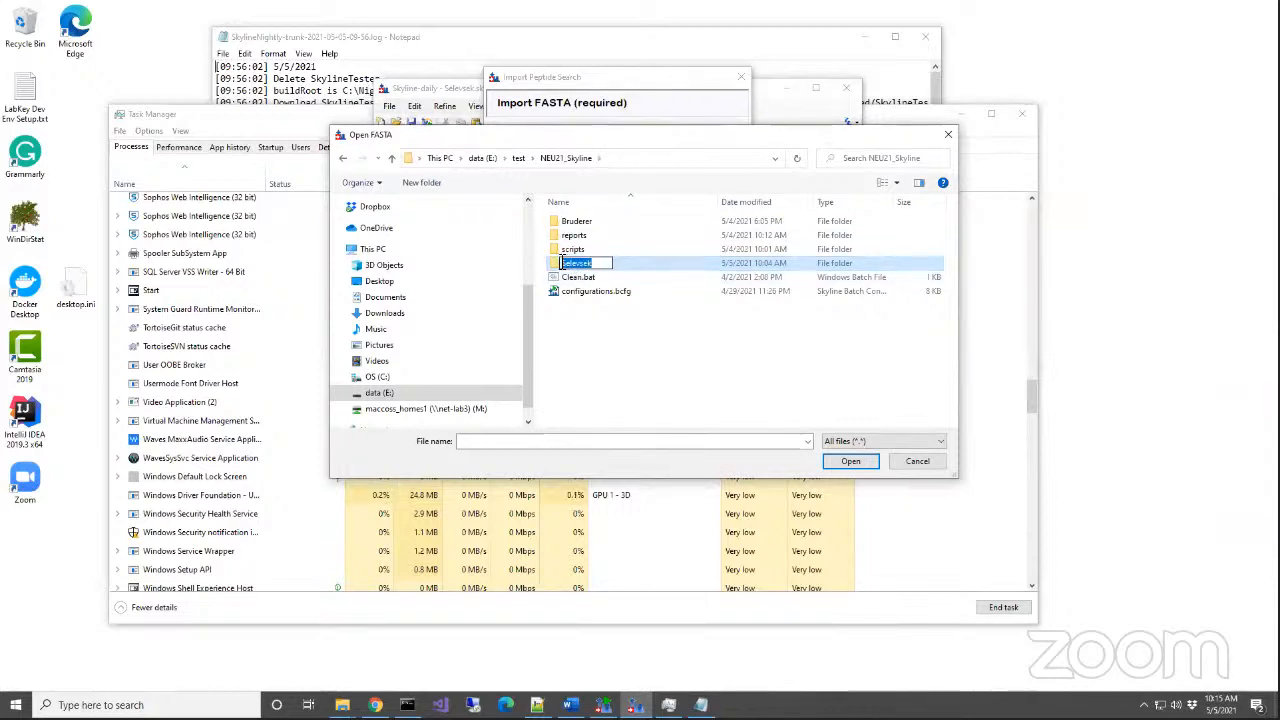
left_click(560, 265)
double_click(558, 263)
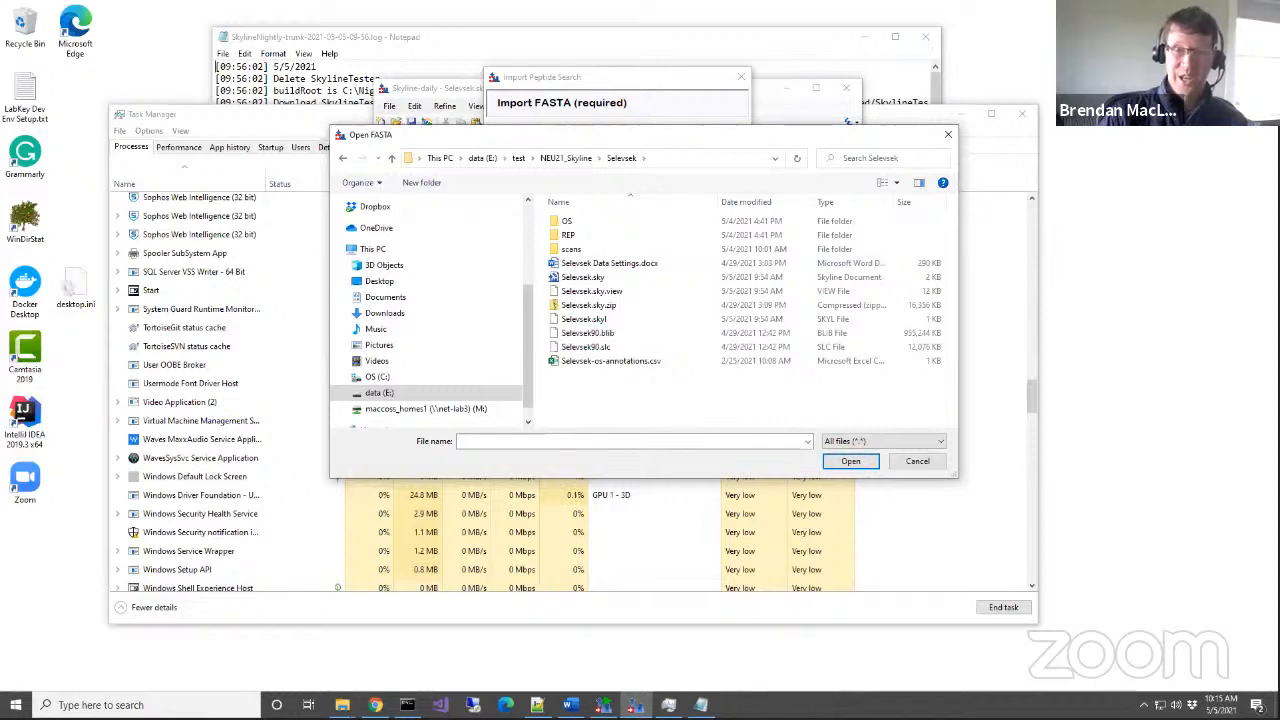
Switch to File Explorer and select SGD_03Feb2011_reverse.fasta in the Selevsek folder inside NEU21_Skyline-save.
mouse_move(342, 704)
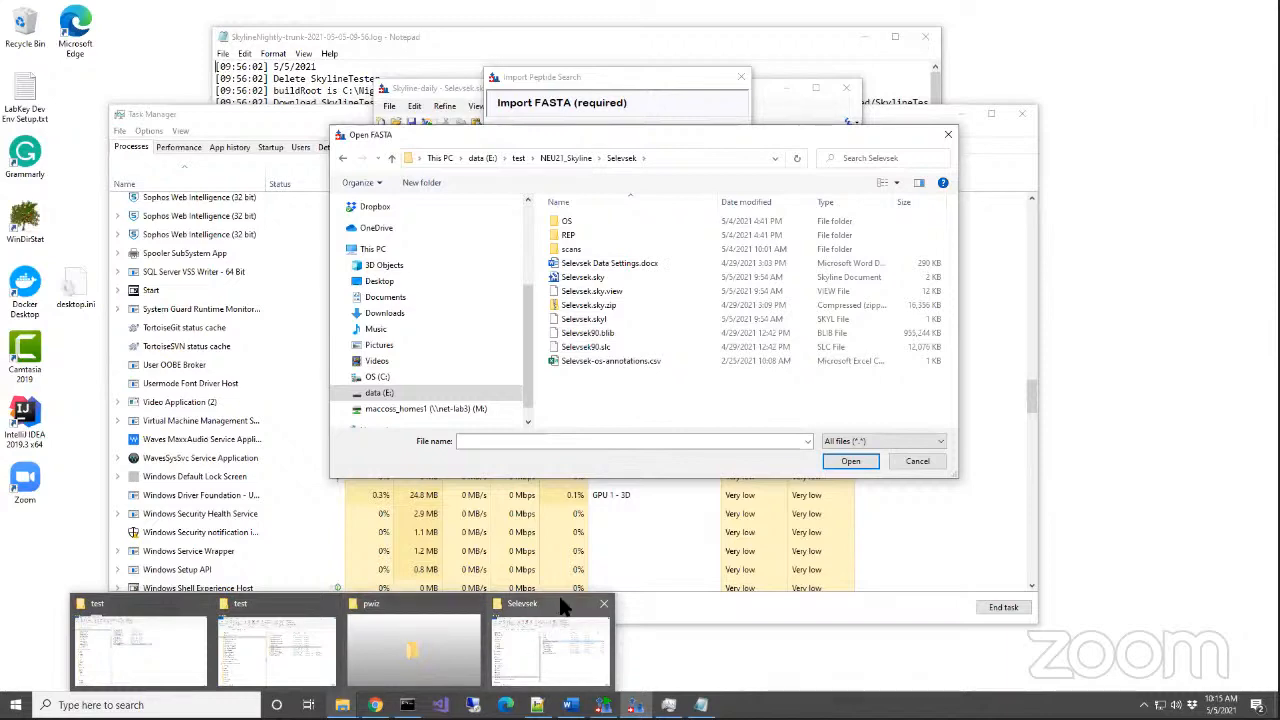
mouse_move(556, 612)
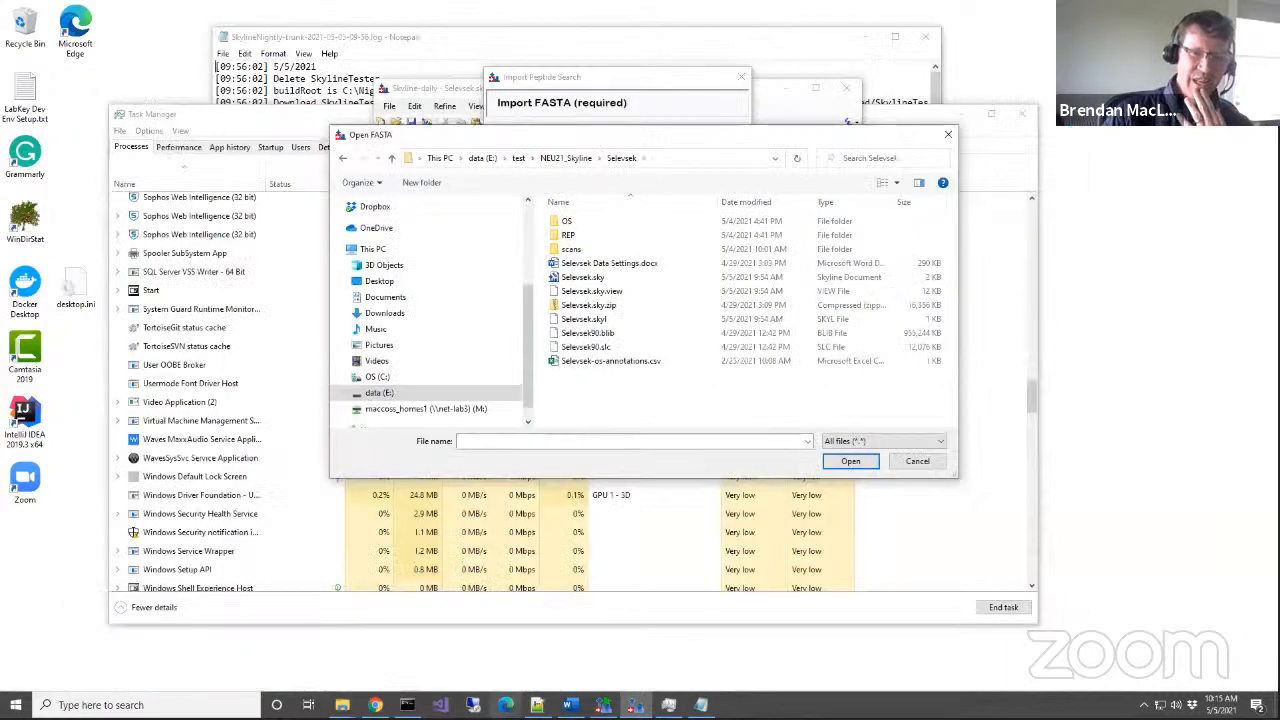
mouse_move(682, 4)
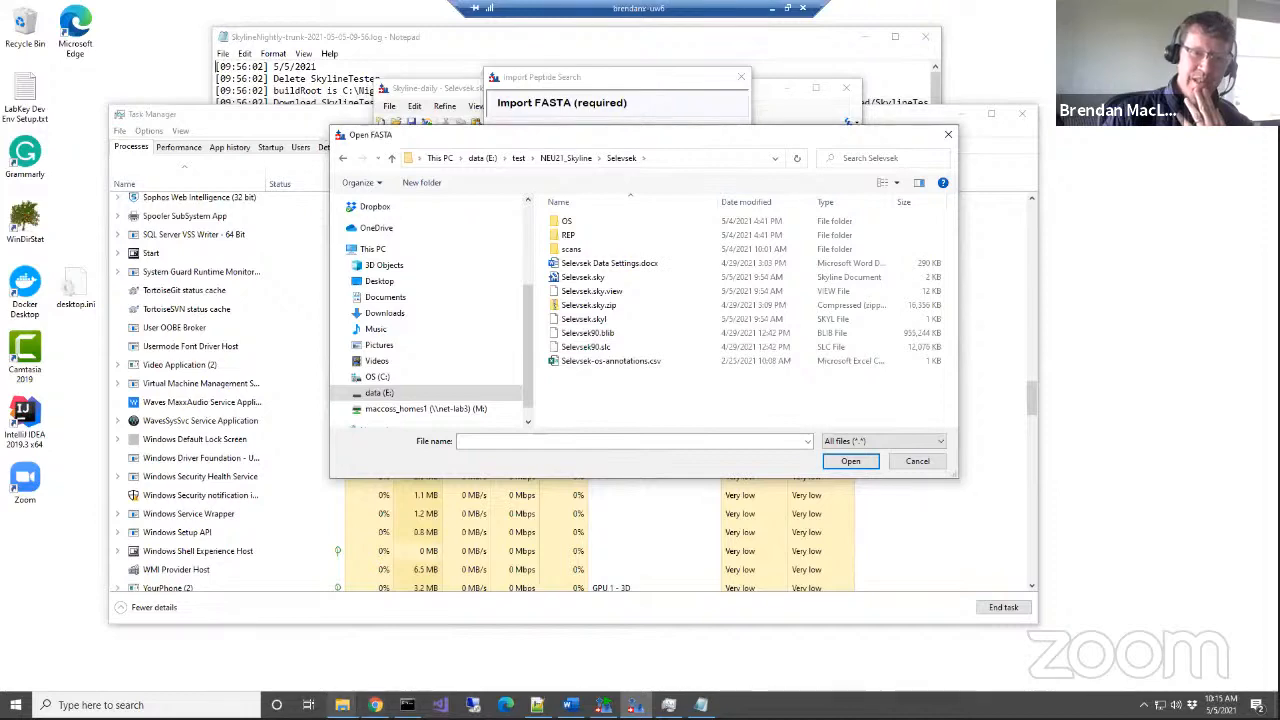
left_click(342, 705)
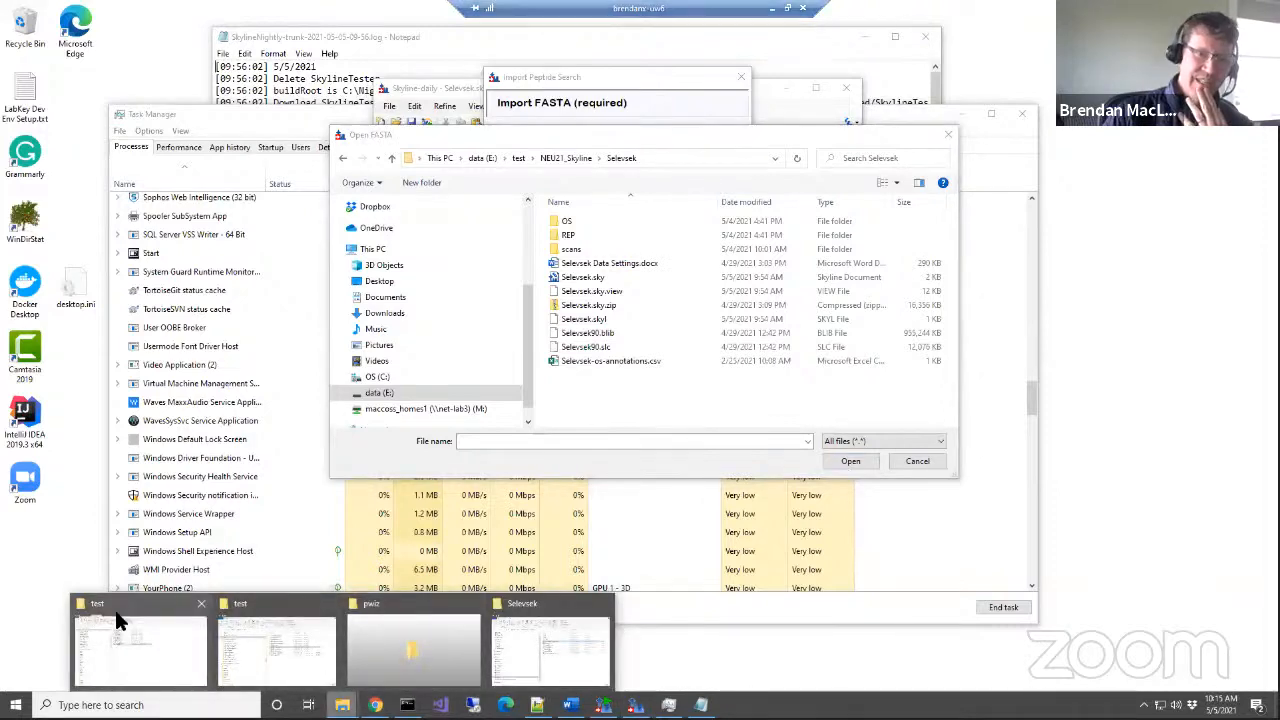
mouse_move(118, 620)
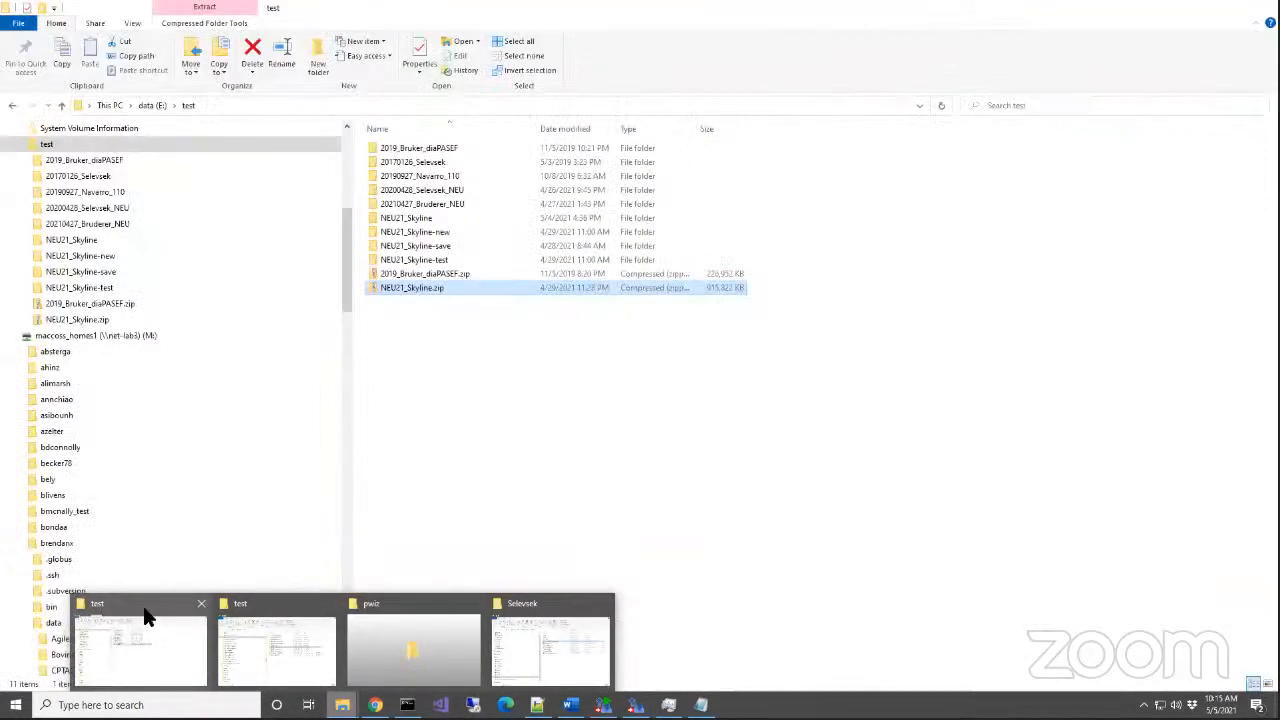
left_click(145, 618)
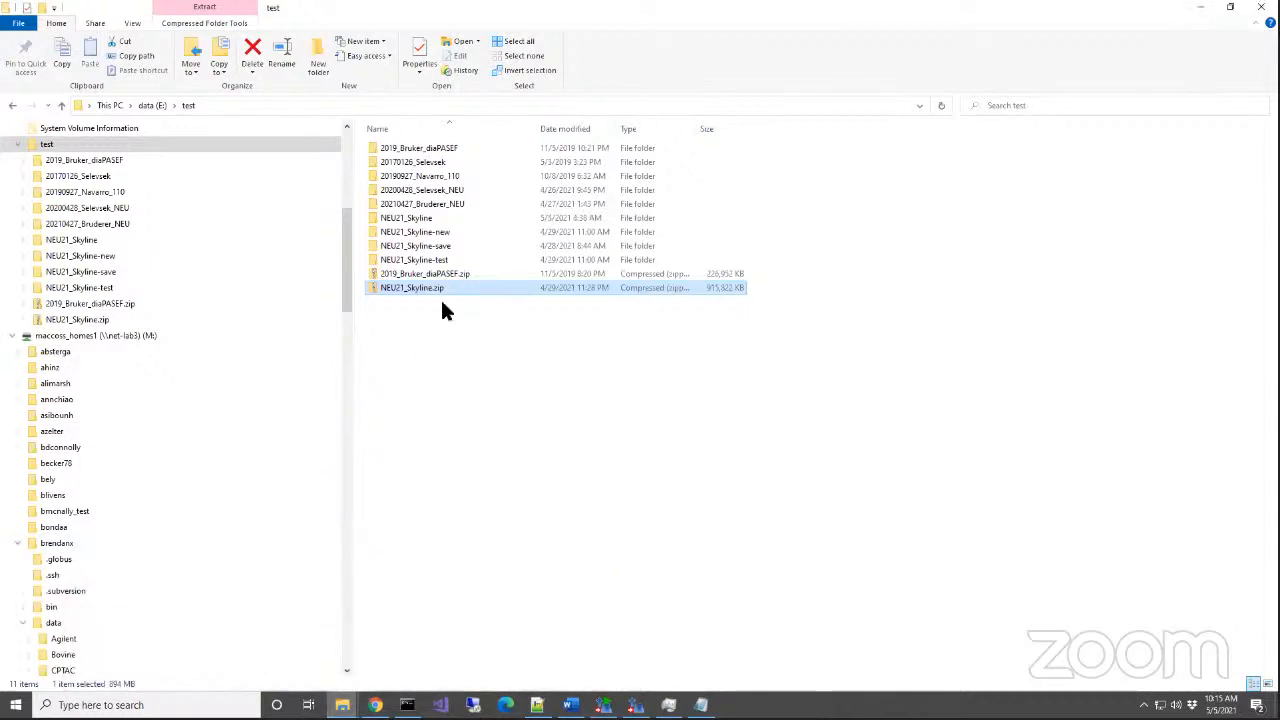
double_click(443, 246)
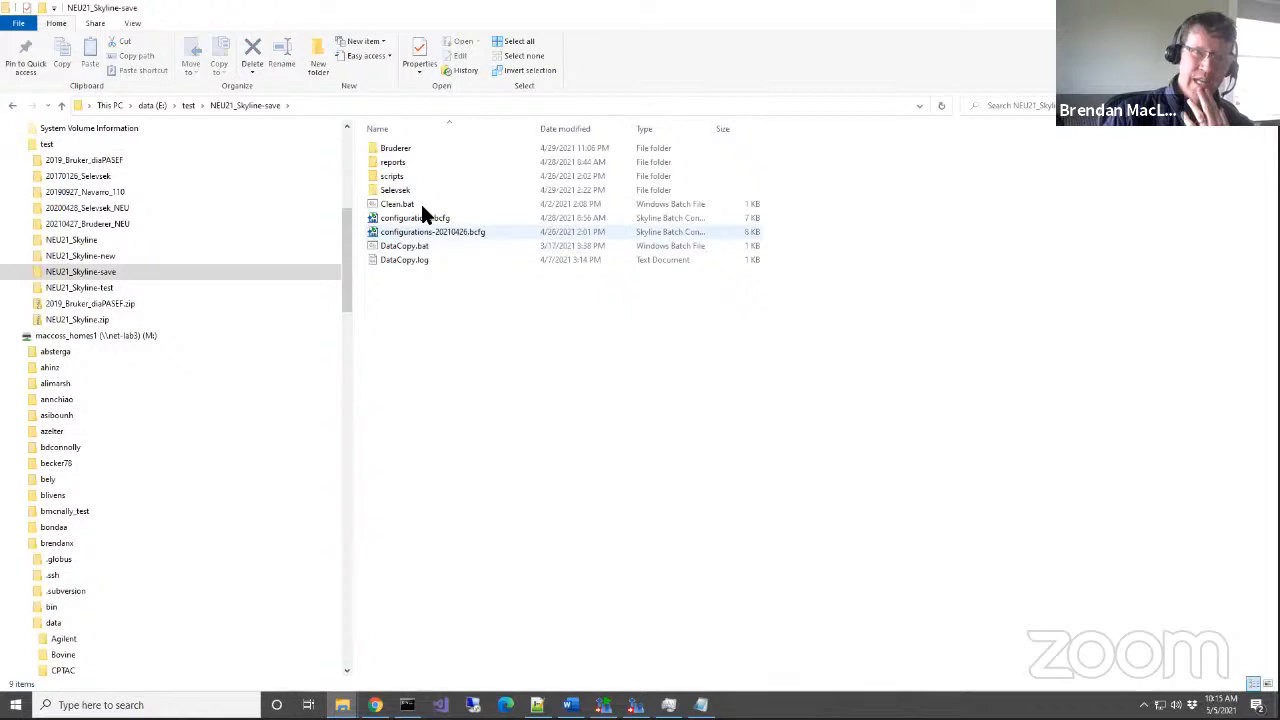
double_click(408, 177)
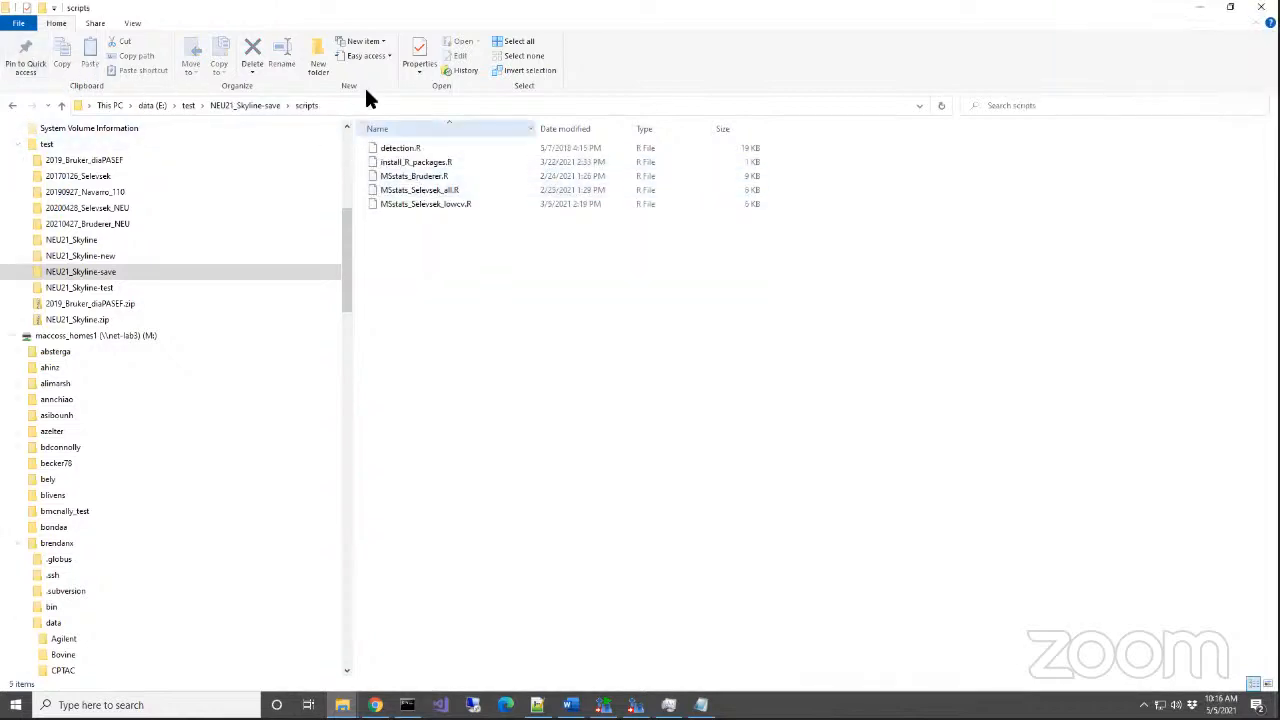
left_click(214, 105)
double_click(422, 190)
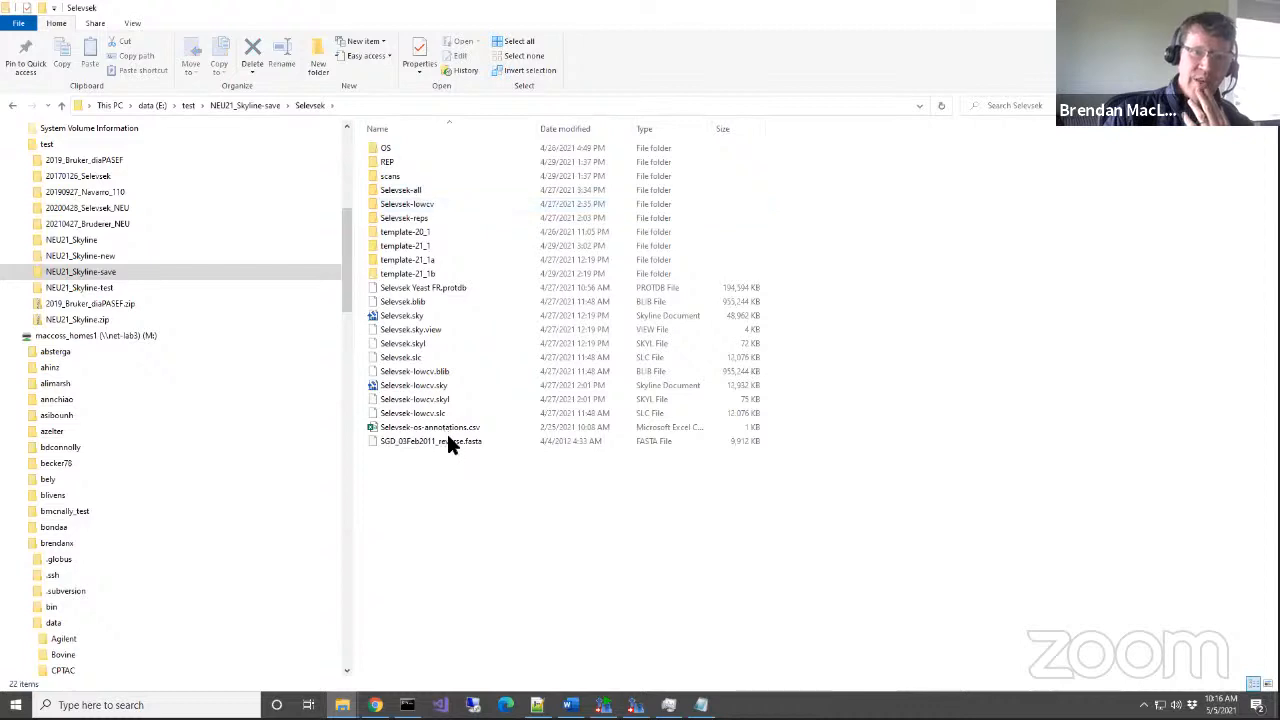
left_click(448, 442)
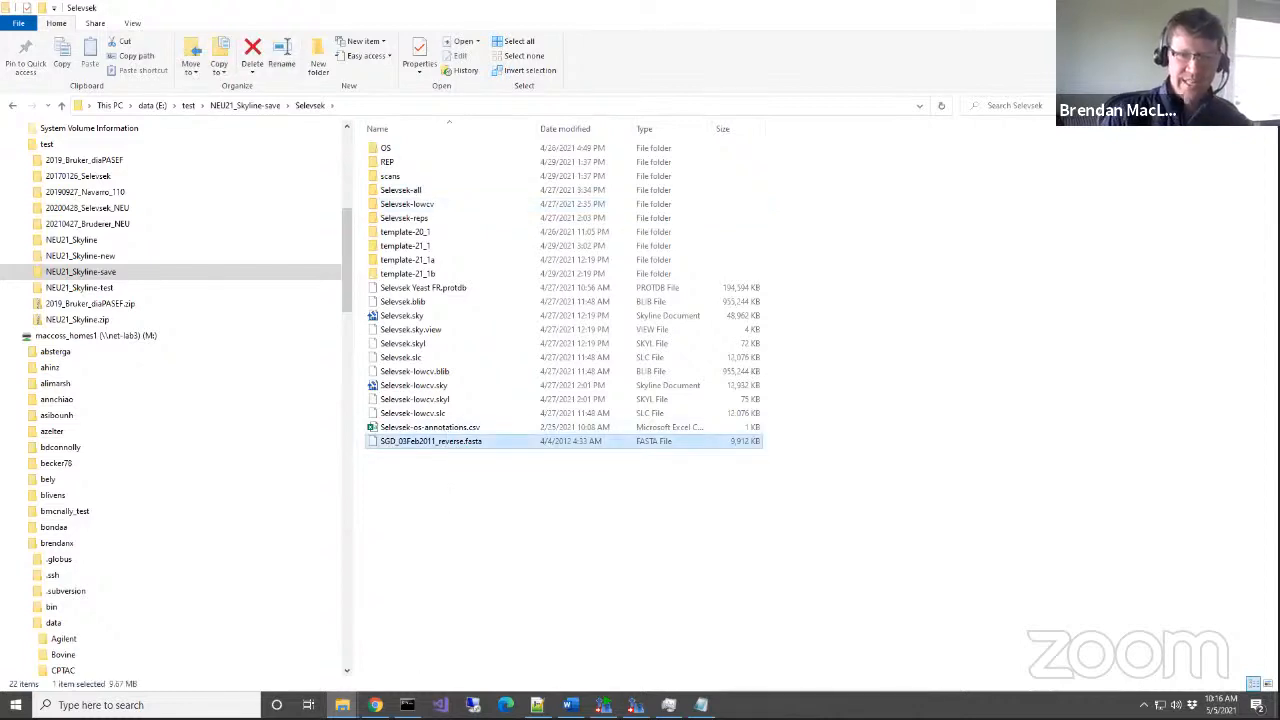
Upload SGD_03Feb2011_reverse.fasta from File Explorer to the 2021-NEU folder in Google Drive.
key("alt+Tab")
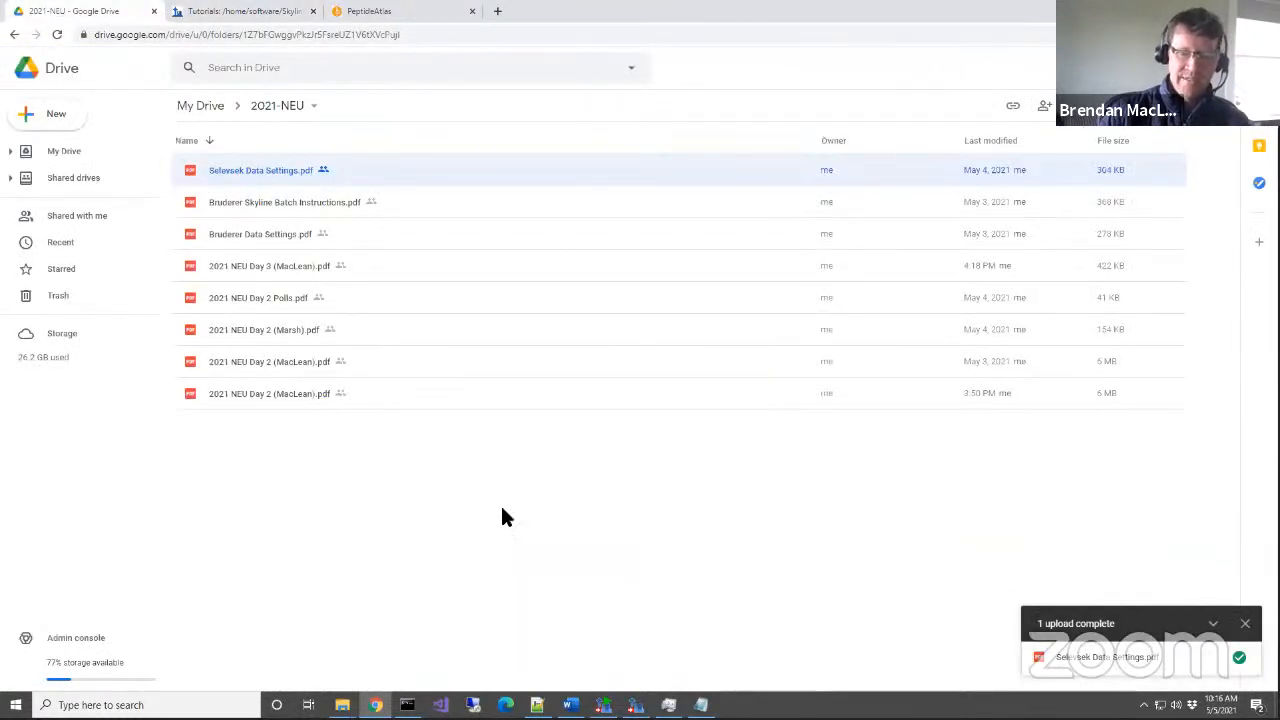
key("alt+Tab")
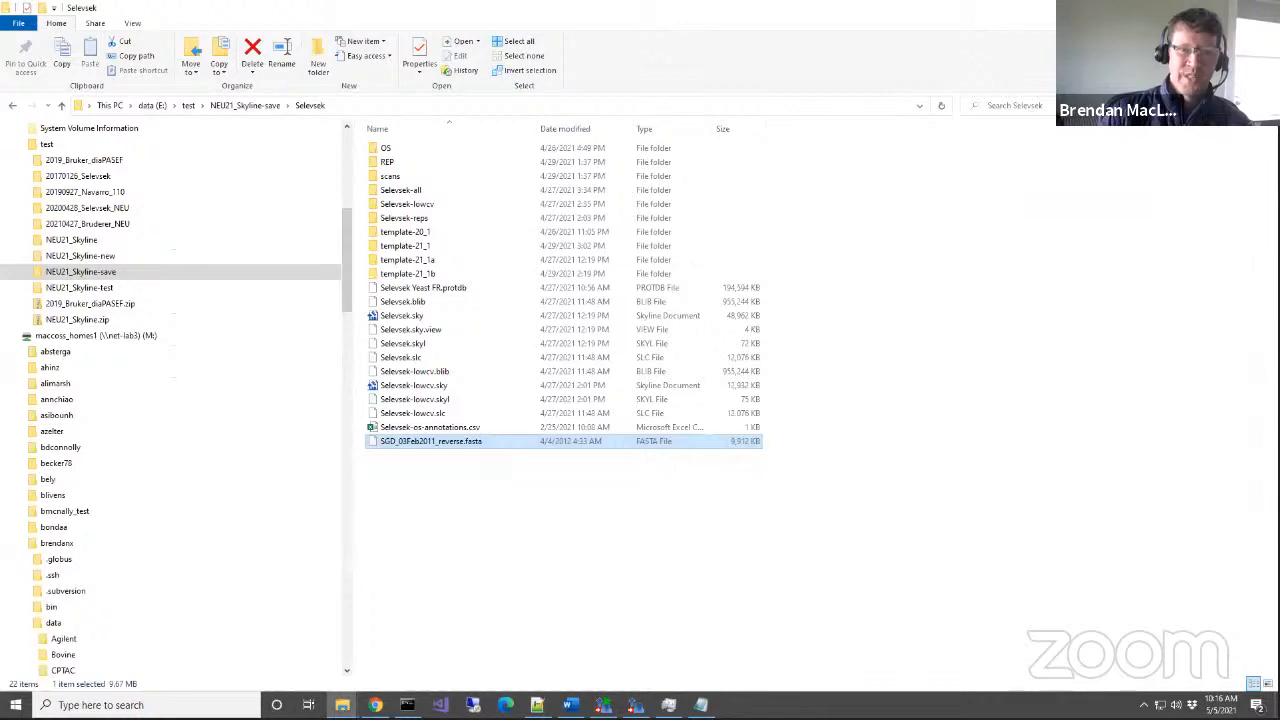
left_click_drag(790, 25, 1100, 20)
left_click_drag(936, 480, 940, 555)
left_click_drag(826, 467, 278, 591)
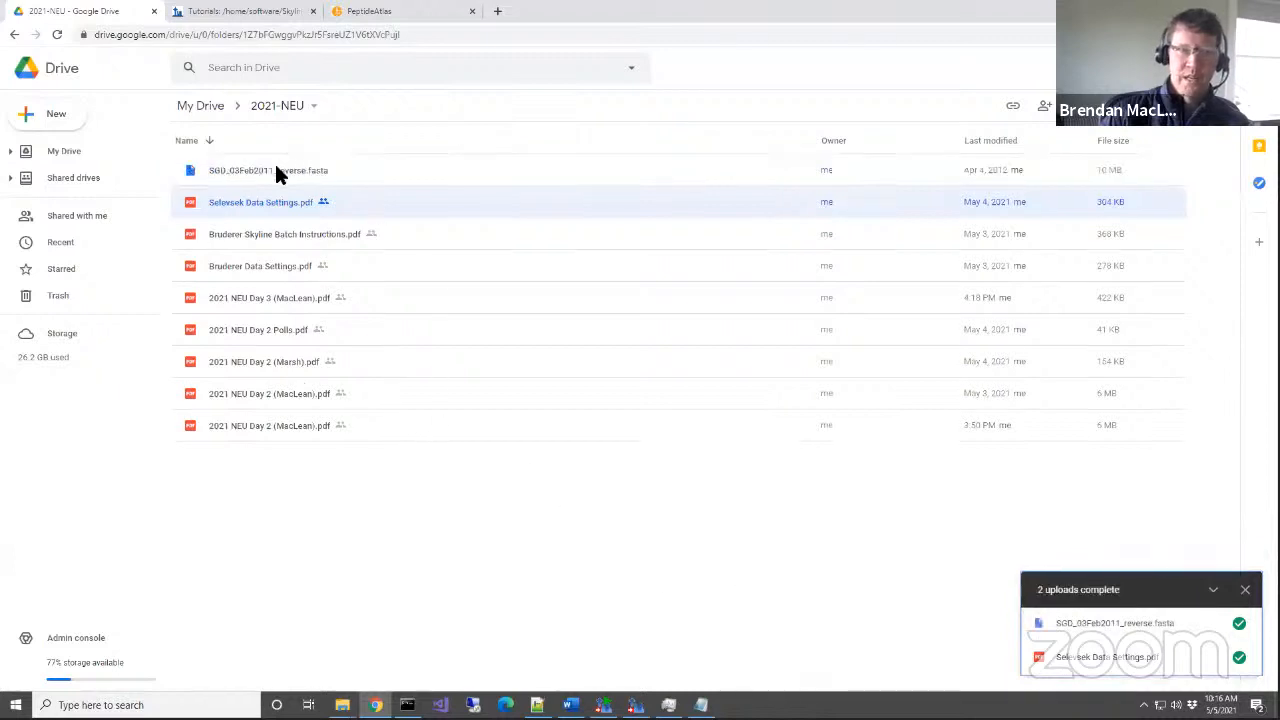
Share SGD_03Feb2011_reverse.fasta with anyone who has the link as viewer, and copy its link.
left_click(278, 172)
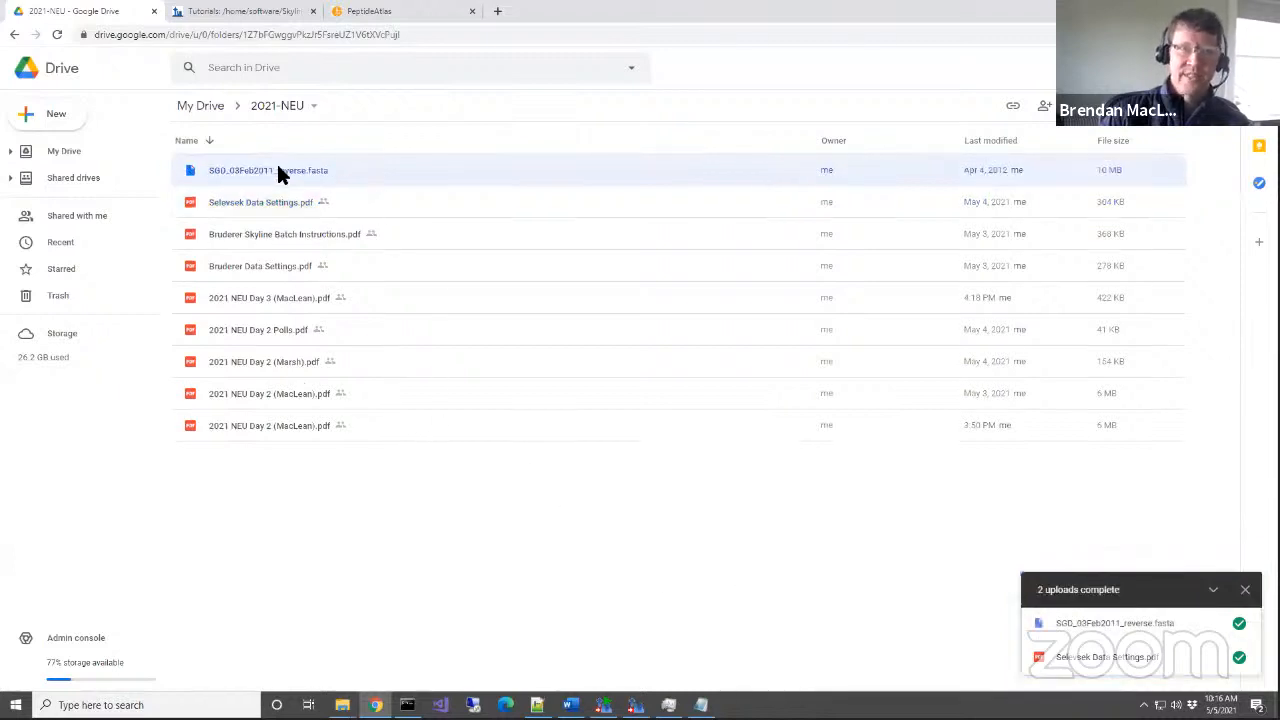
right_click(278, 168)
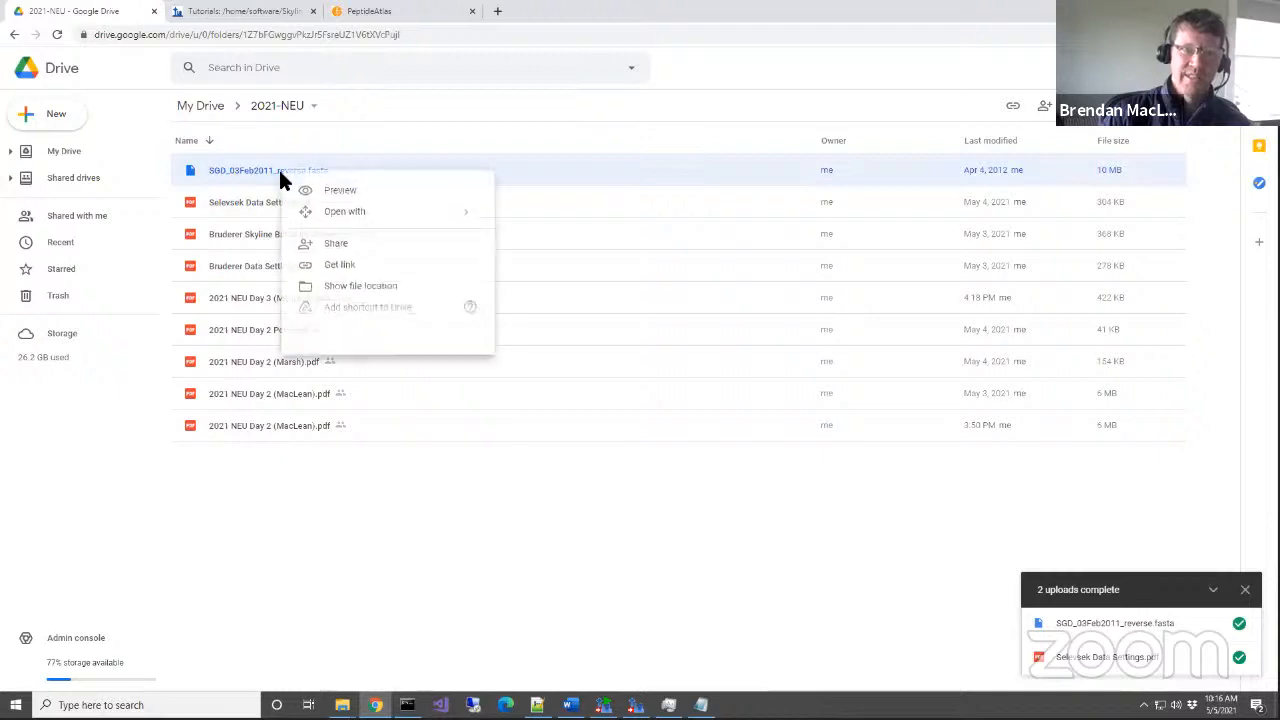
left_click(327, 266)
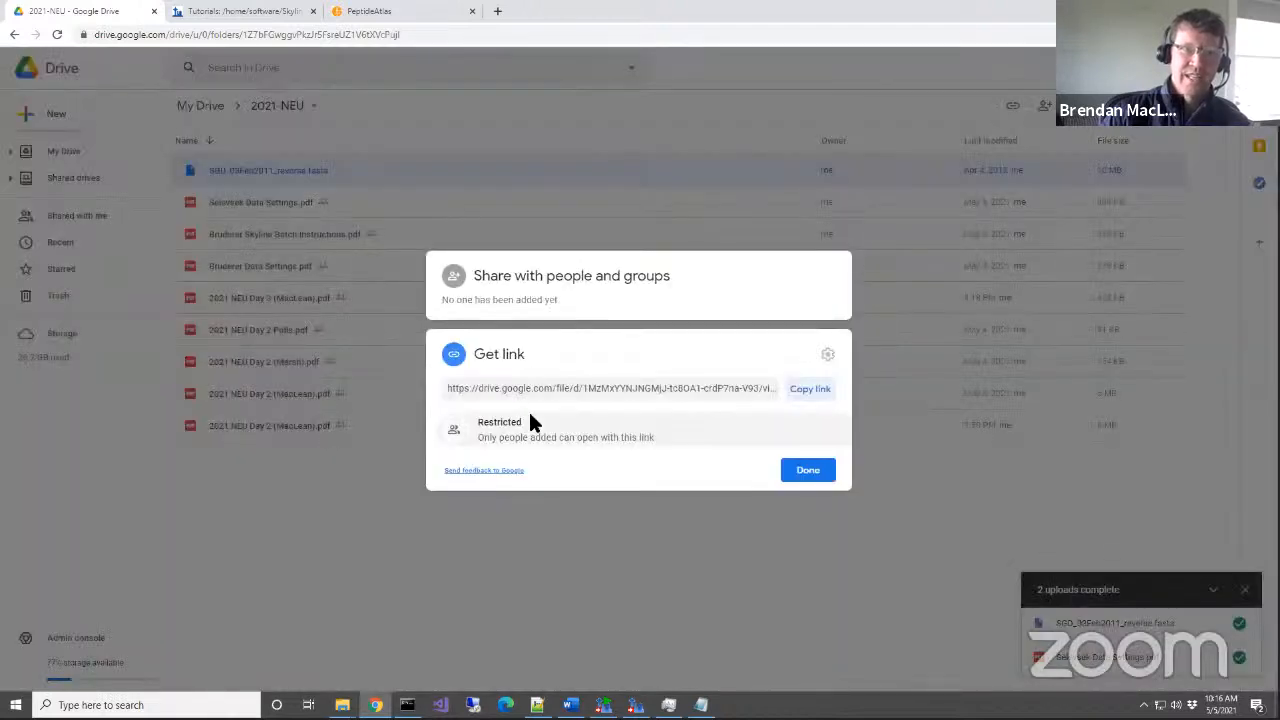
left_click(528, 424)
left_click(560, 539)
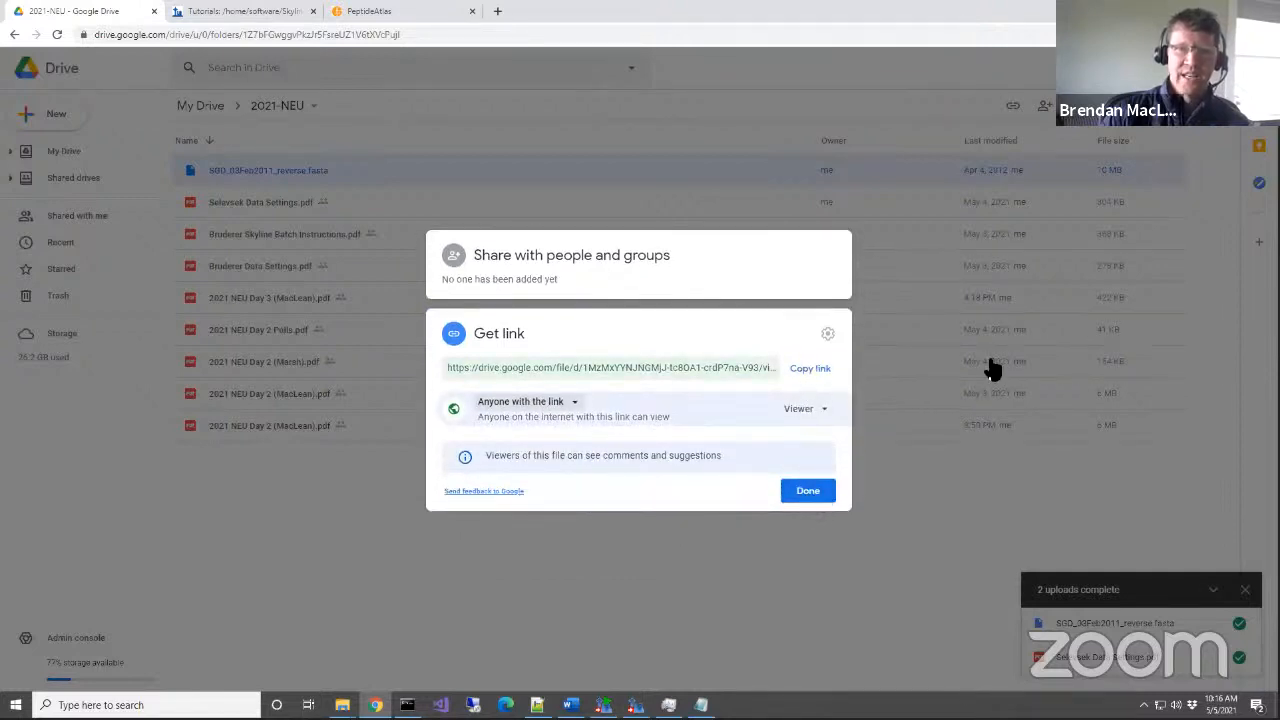
left_click(810, 368)
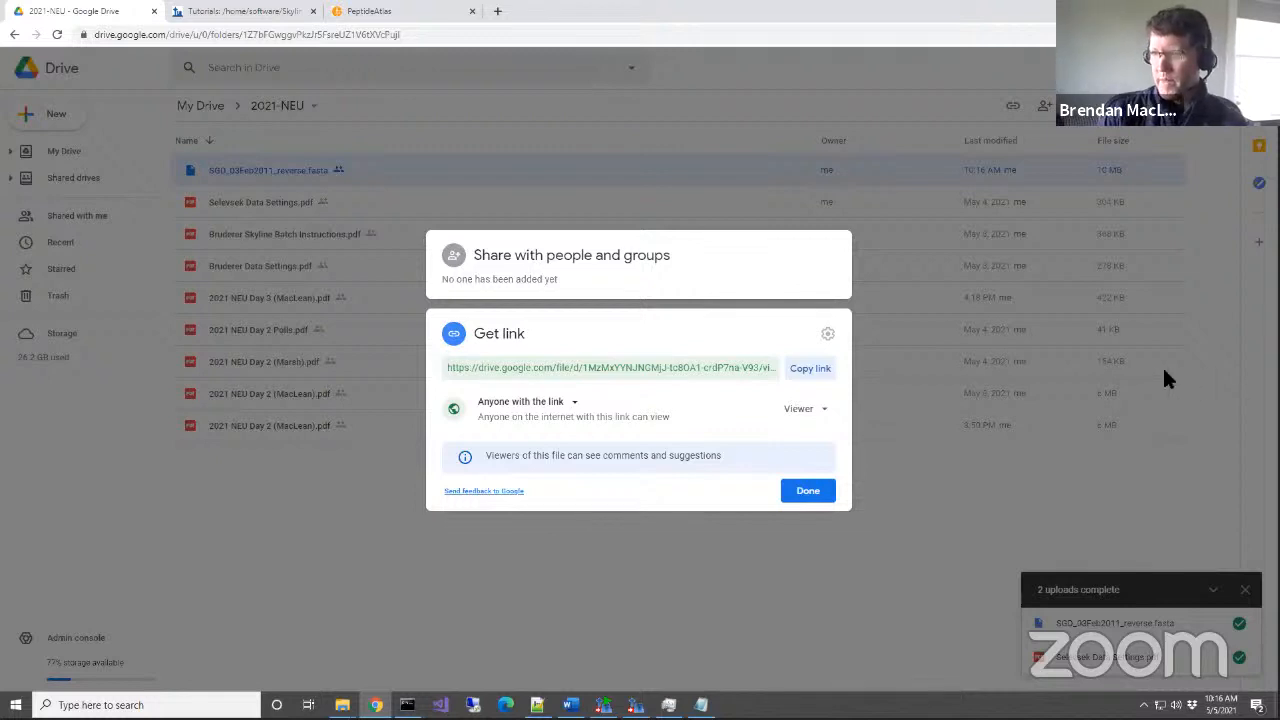
left_click(808, 491)
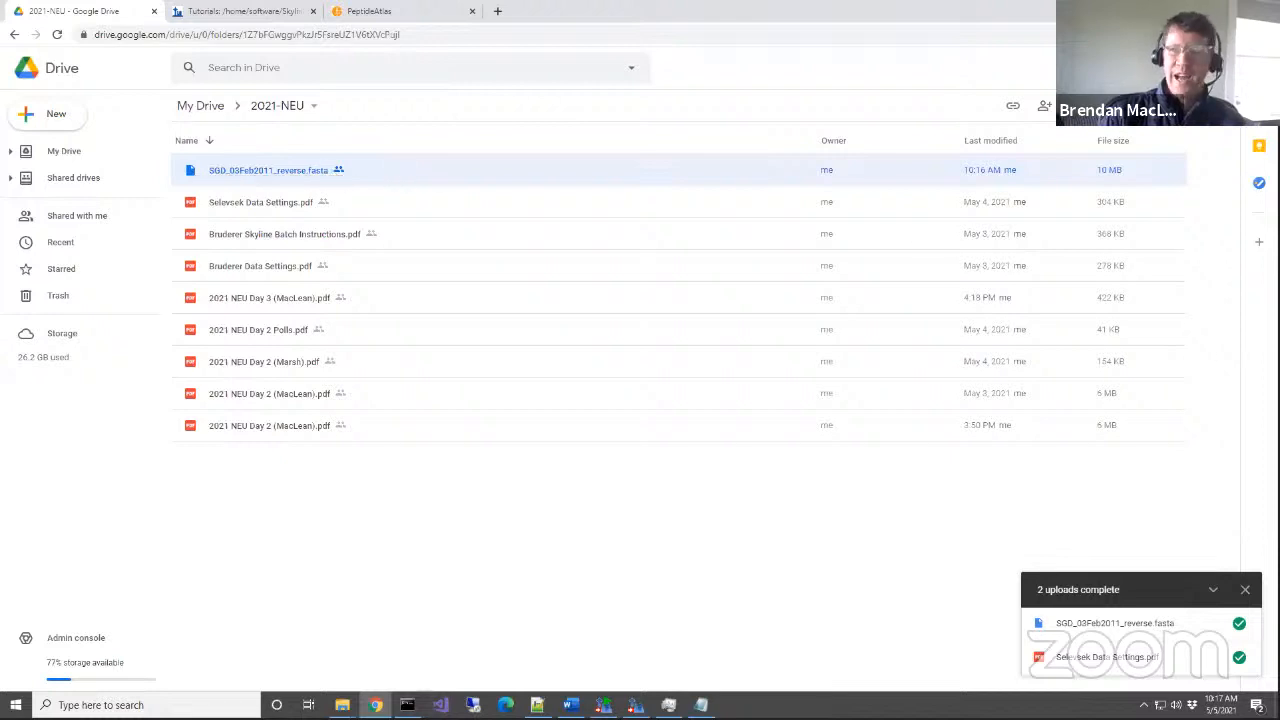
Download SGD_03Feb2011_reverse.fasta from Google Drive and show the downloaded file in its folder.
double_click(272, 177)
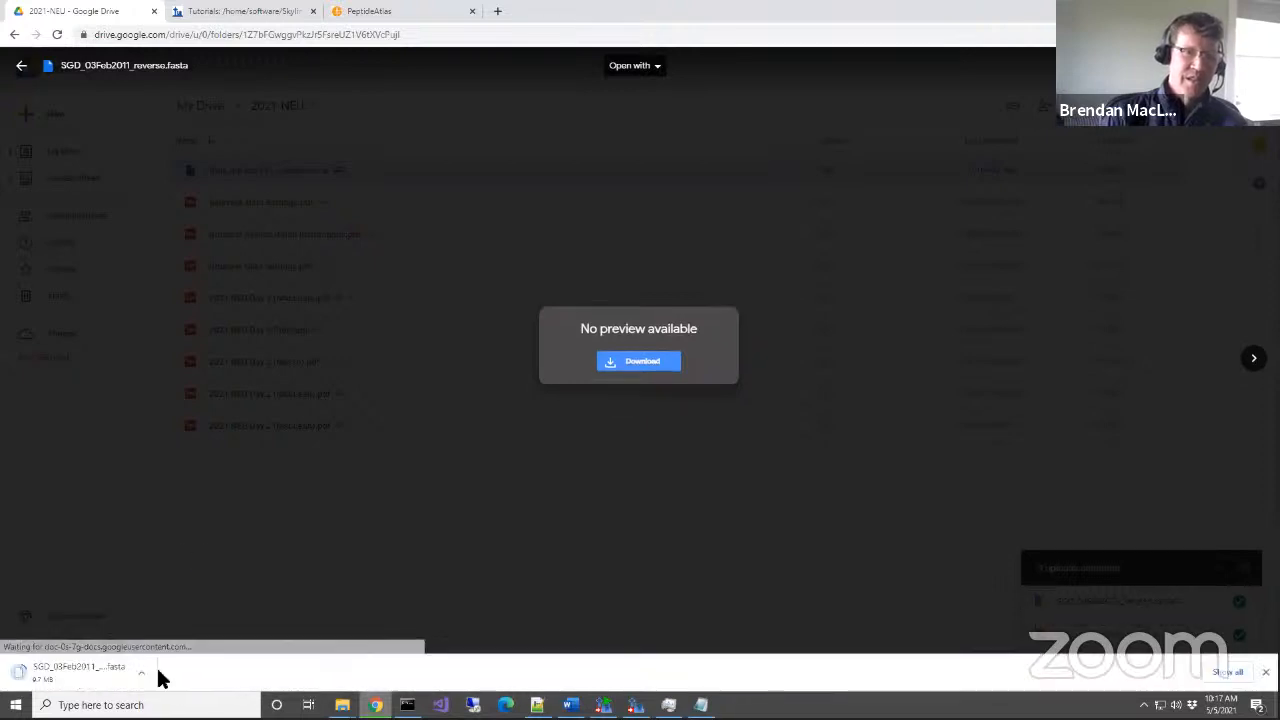
left_click(146, 672)
left_click(163, 628)
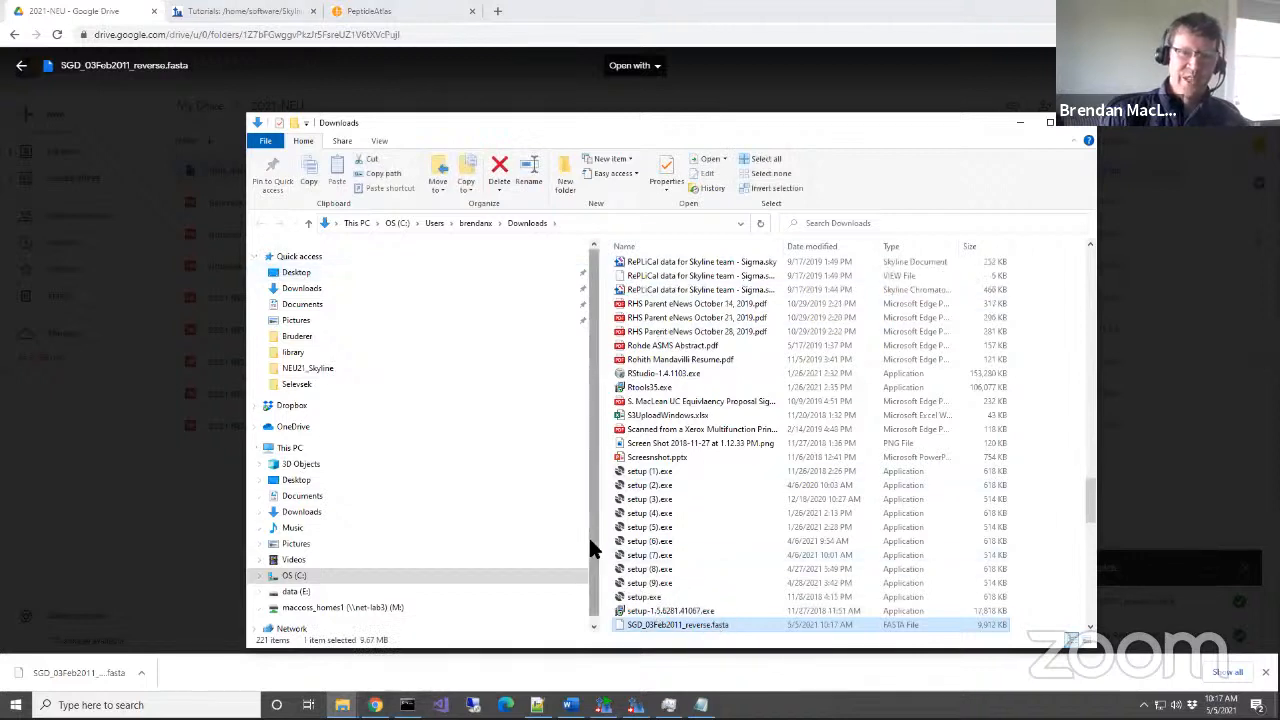
Copy the downloaded SGD_03Feb2011_reverse.fasta into the Selevsek folder under E:\test\NEU21_Skyline, and open that folder.
scroll(329, 580, "down", 1)
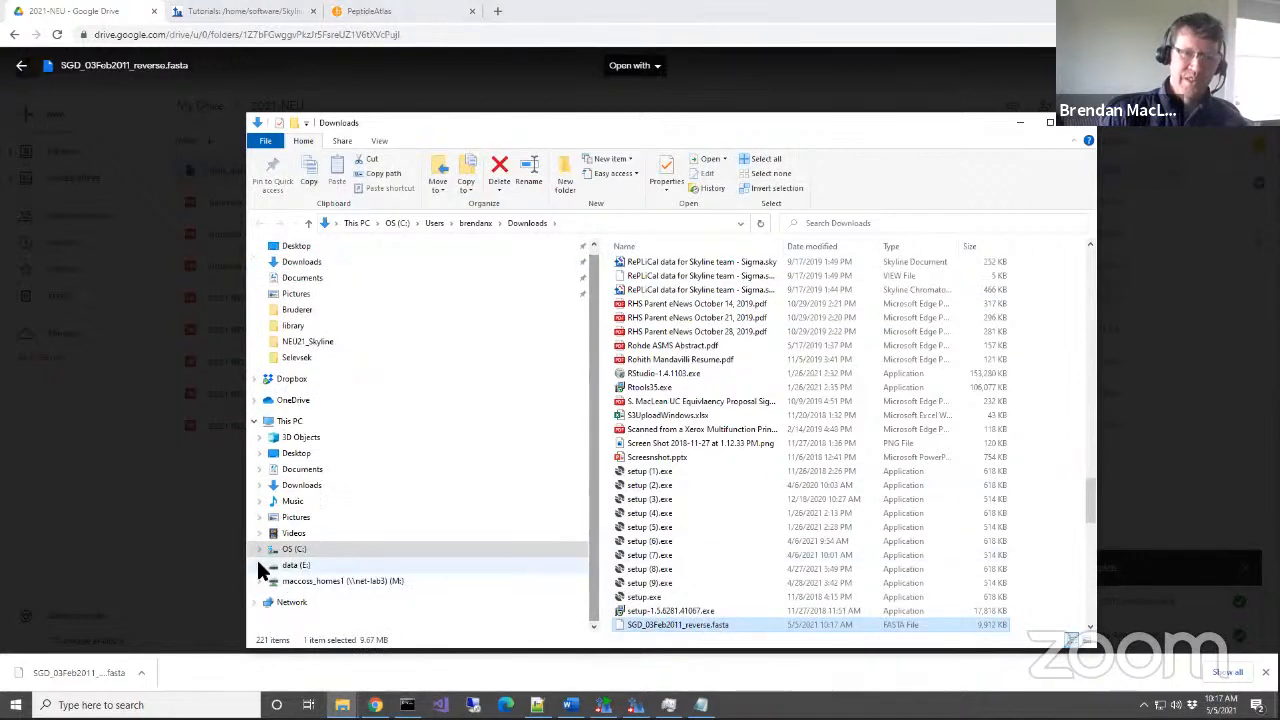
left_click(259, 565)
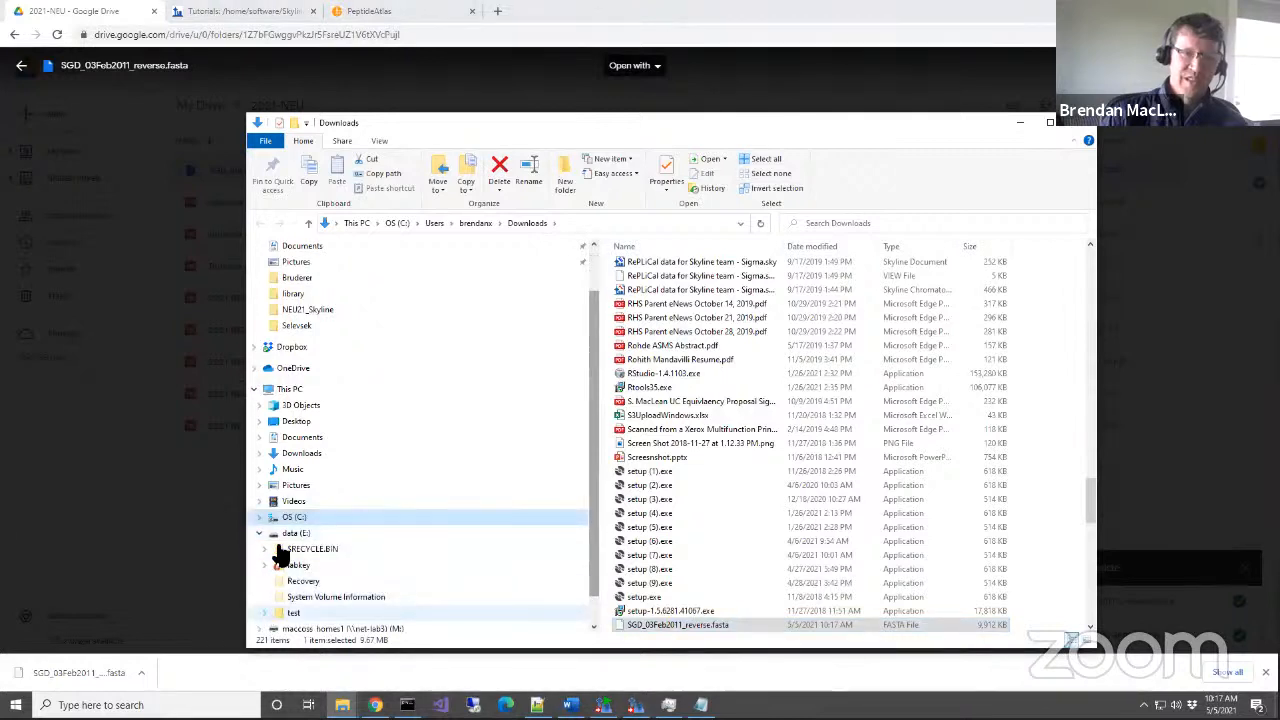
scroll(272, 545, "down", 4)
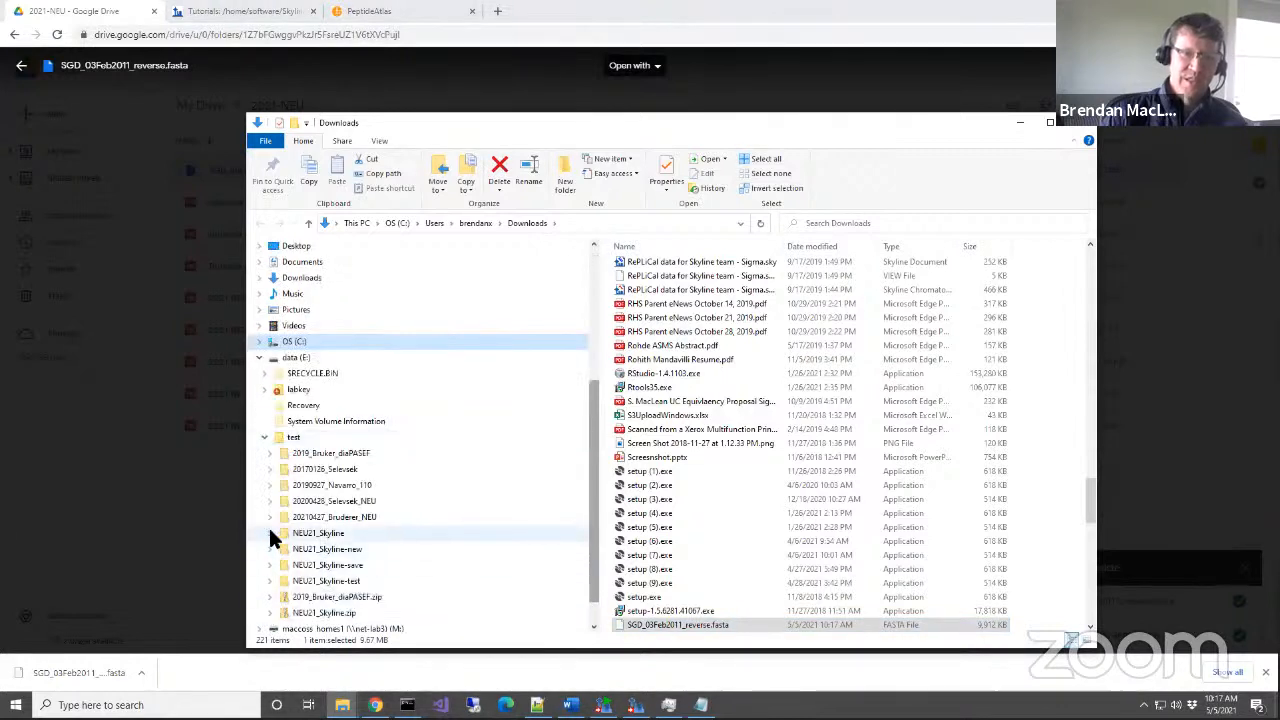
left_click(270, 533)
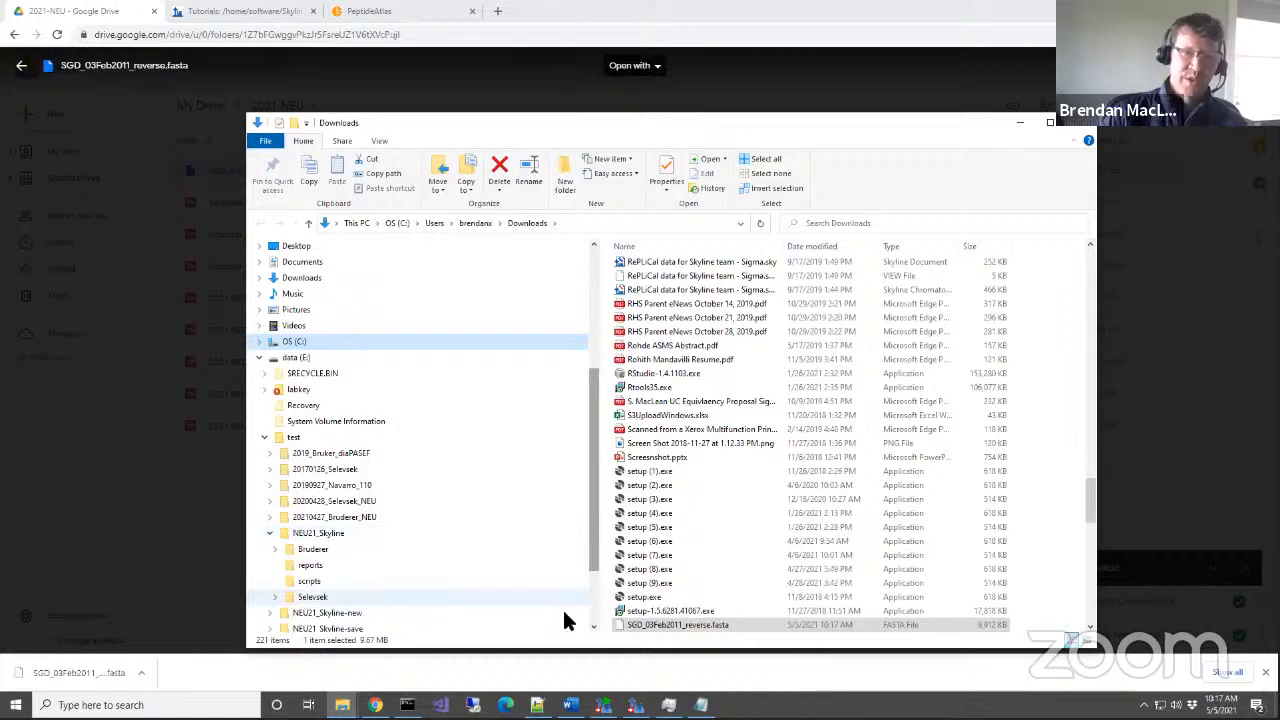
left_click_drag(638, 628, 314, 558)
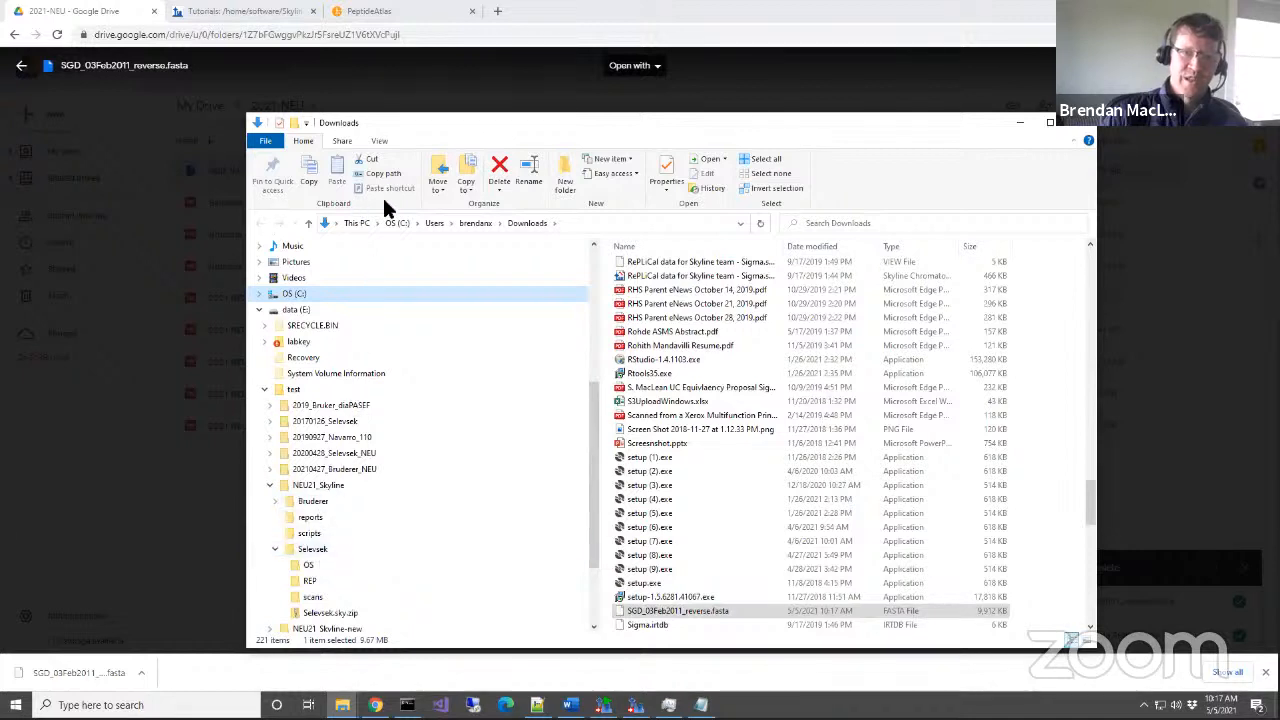
left_click(312, 549)
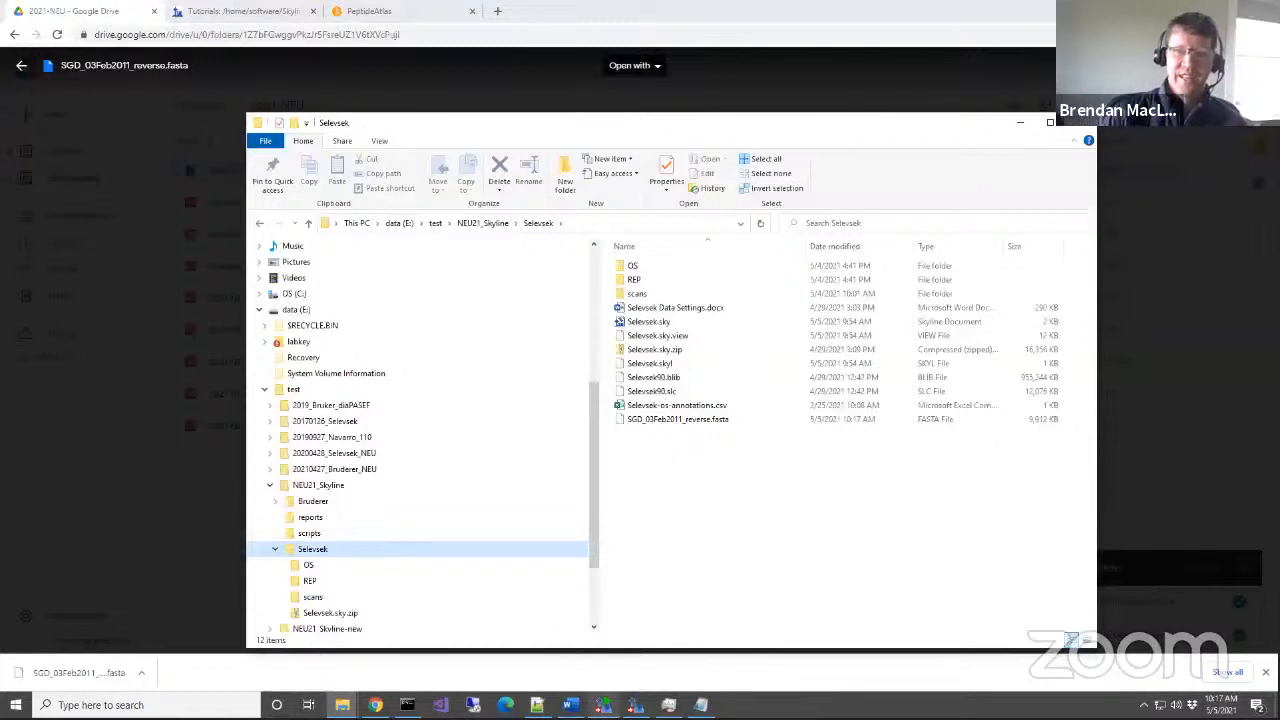
Switch to Skyline and choose SGD_03Feb2011_reverse.fasta from the Selevsek folder as the FASTA file for the peptide search import.
mouse_move(636, 705)
left_click(636, 645)
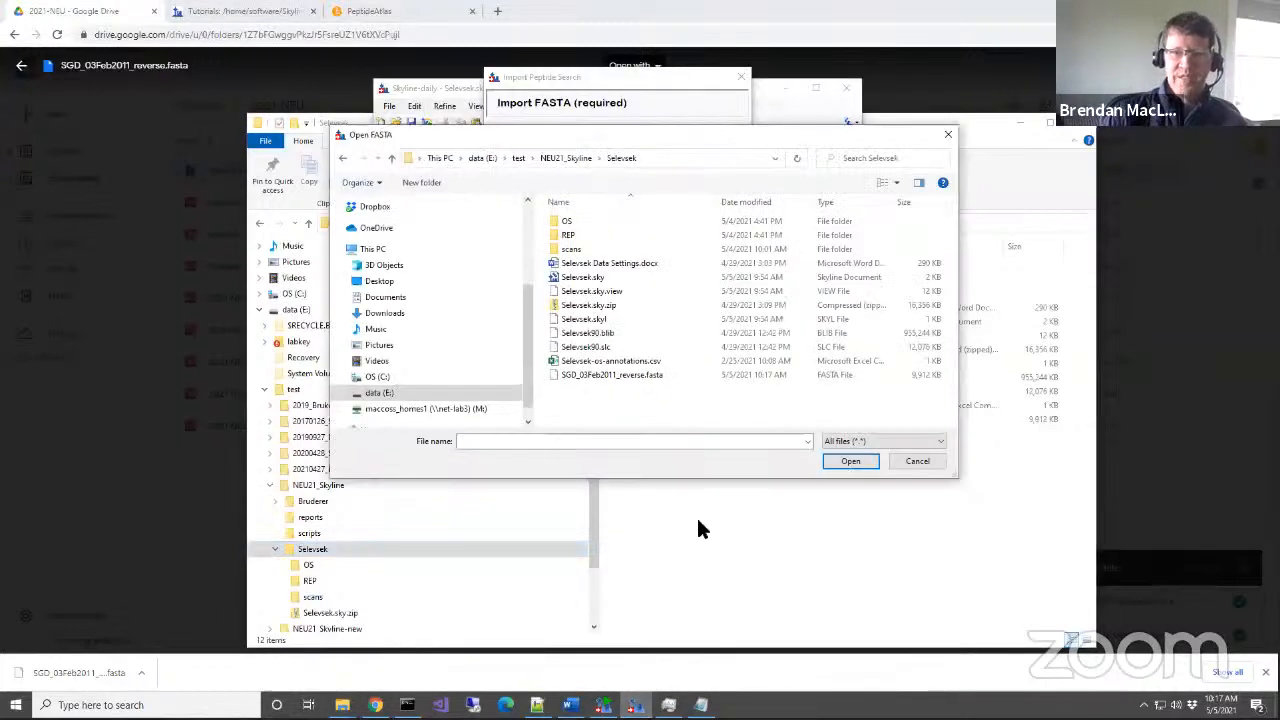
left_click(624, 369)
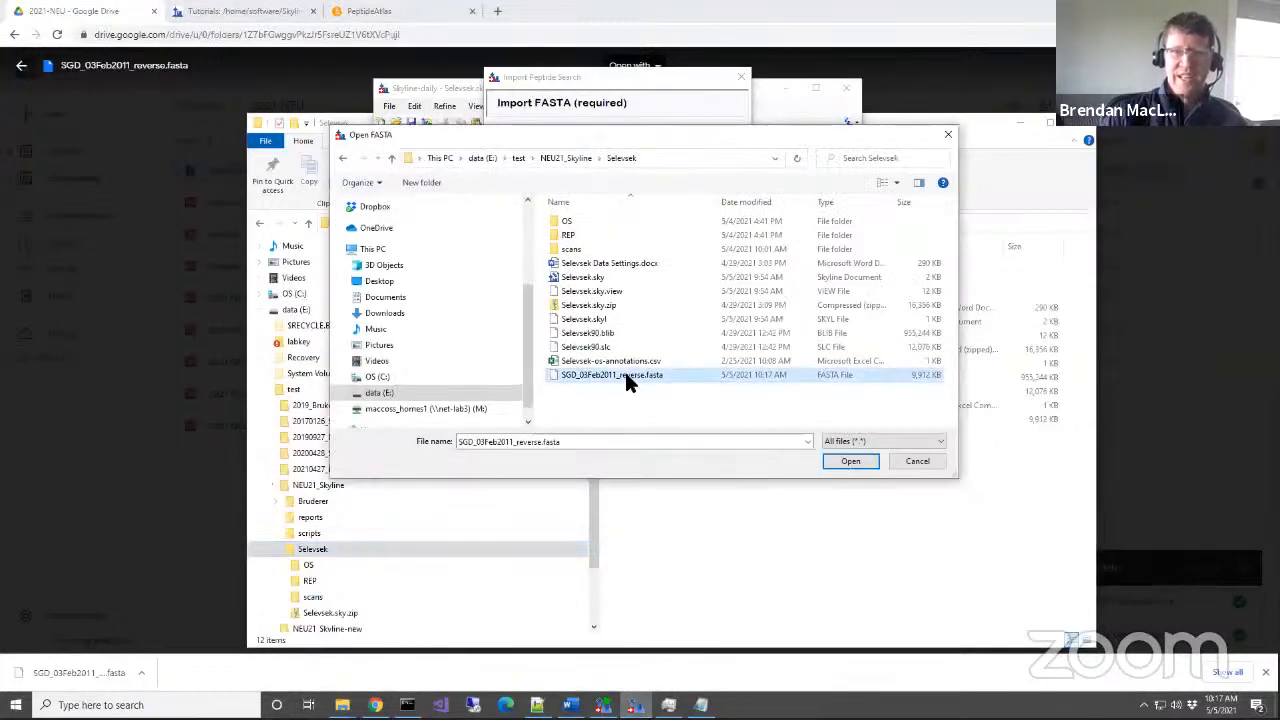
left_click(851, 463)
left_click_drag(679, 188, 718, 190)
left_click(687, 191)
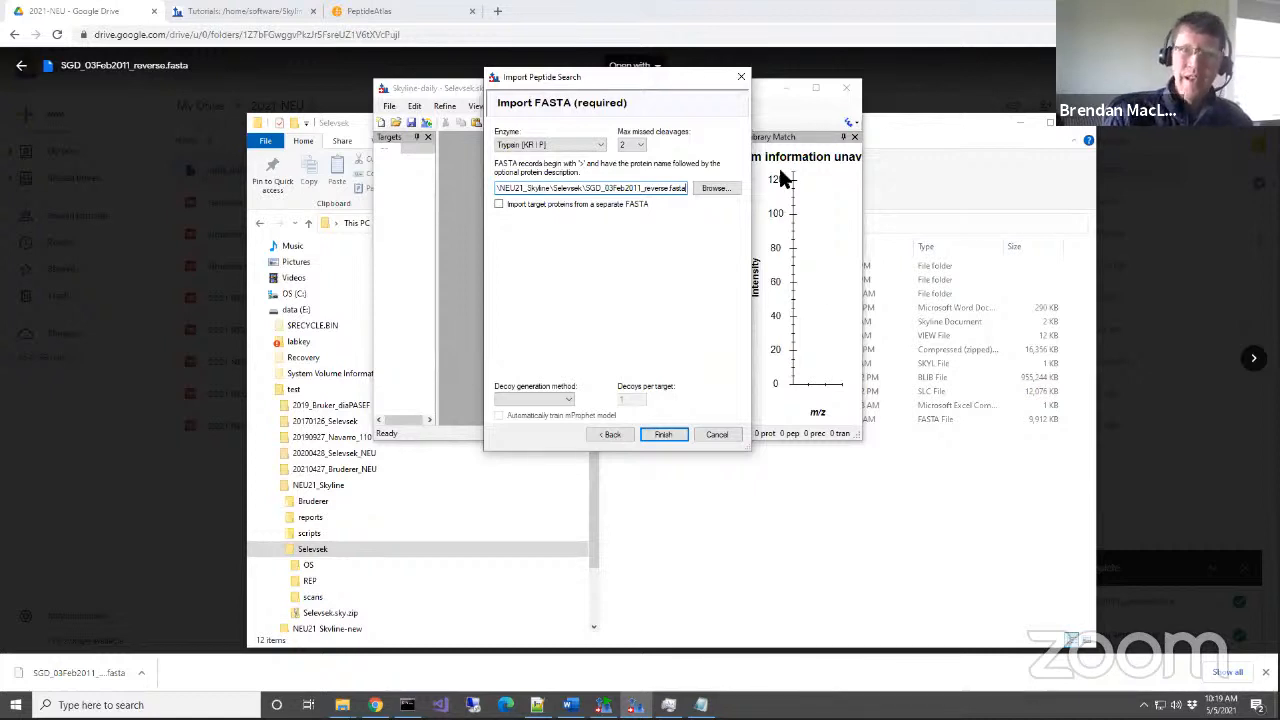
Try Trypsin (semi) [KR | P] as the enzyme for the FASTA import, and return it to Trypsin [KR | P].
left_click(599, 145)
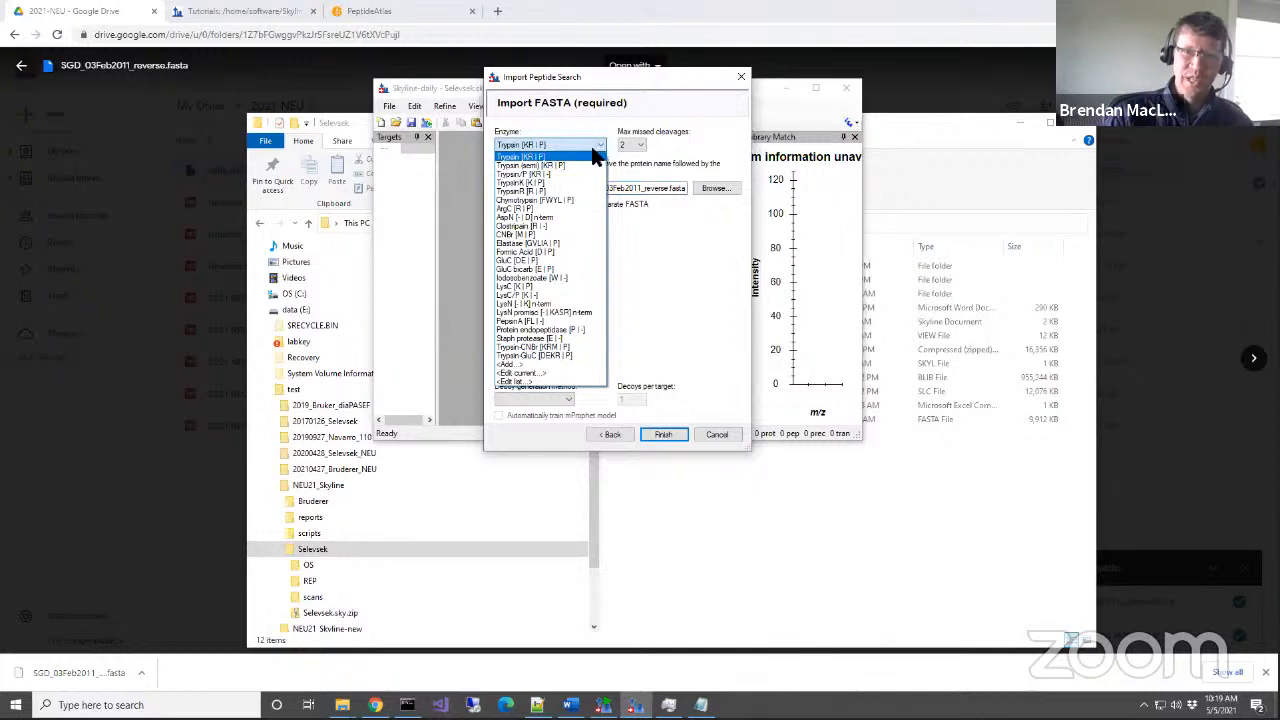
left_click(577, 167)
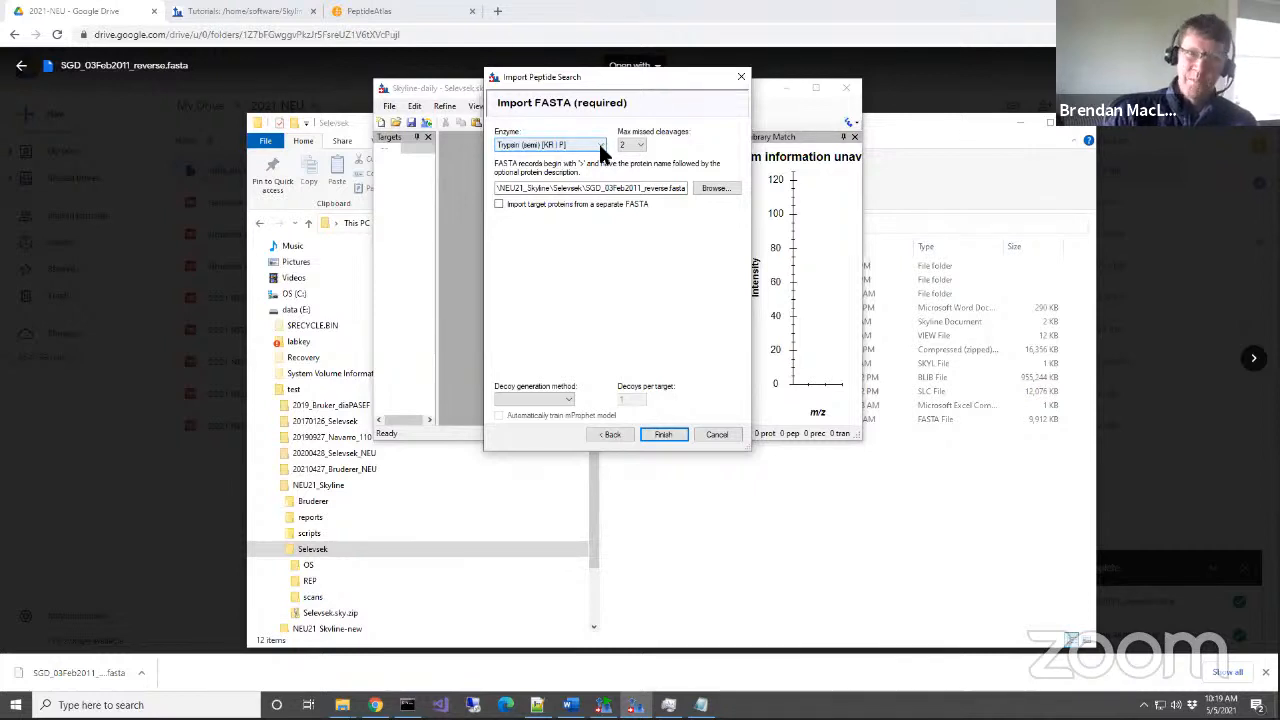
left_click(603, 146)
left_click(586, 157)
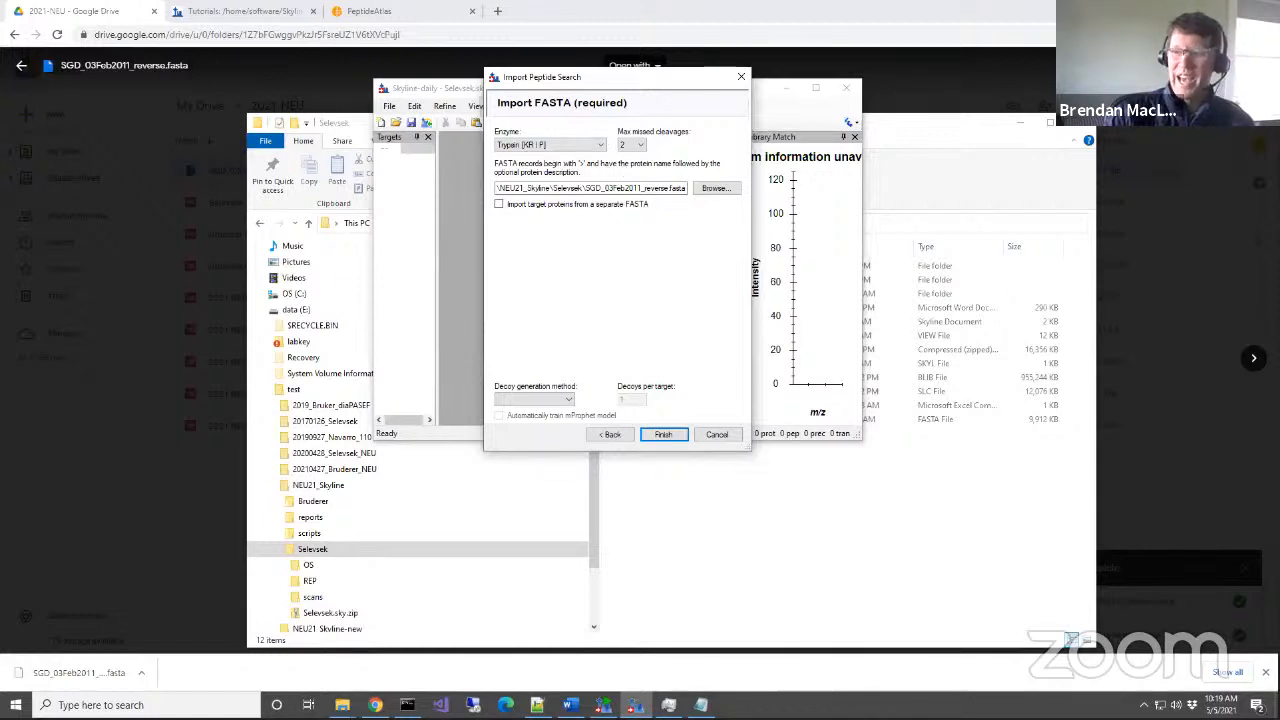
left_click(593, 142)
left_click(553, 164)
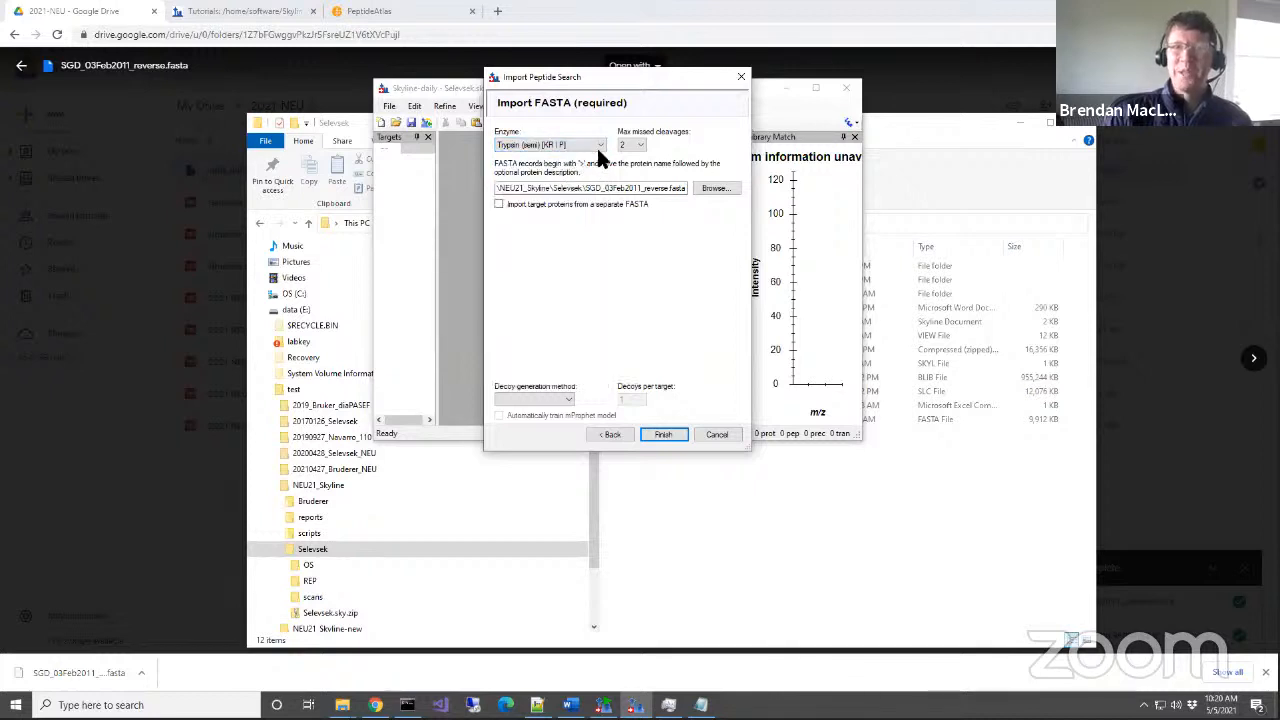
left_click(594, 144)
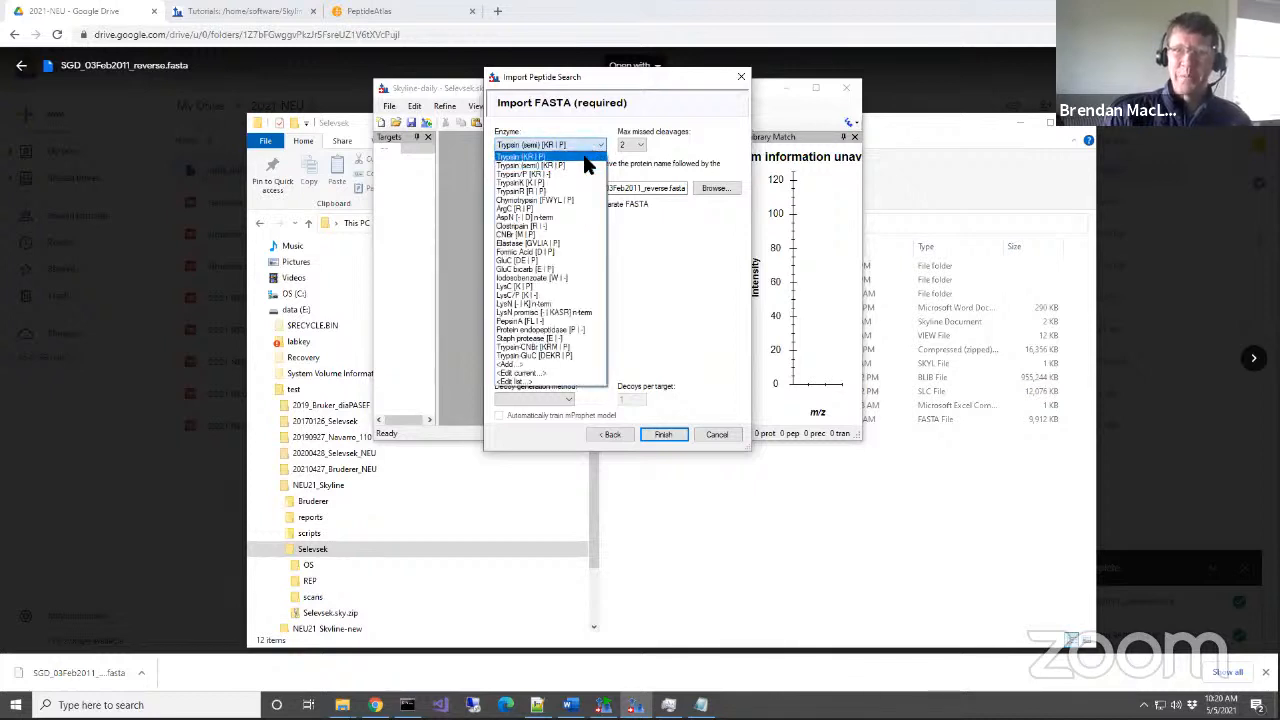
left_click(584, 156)
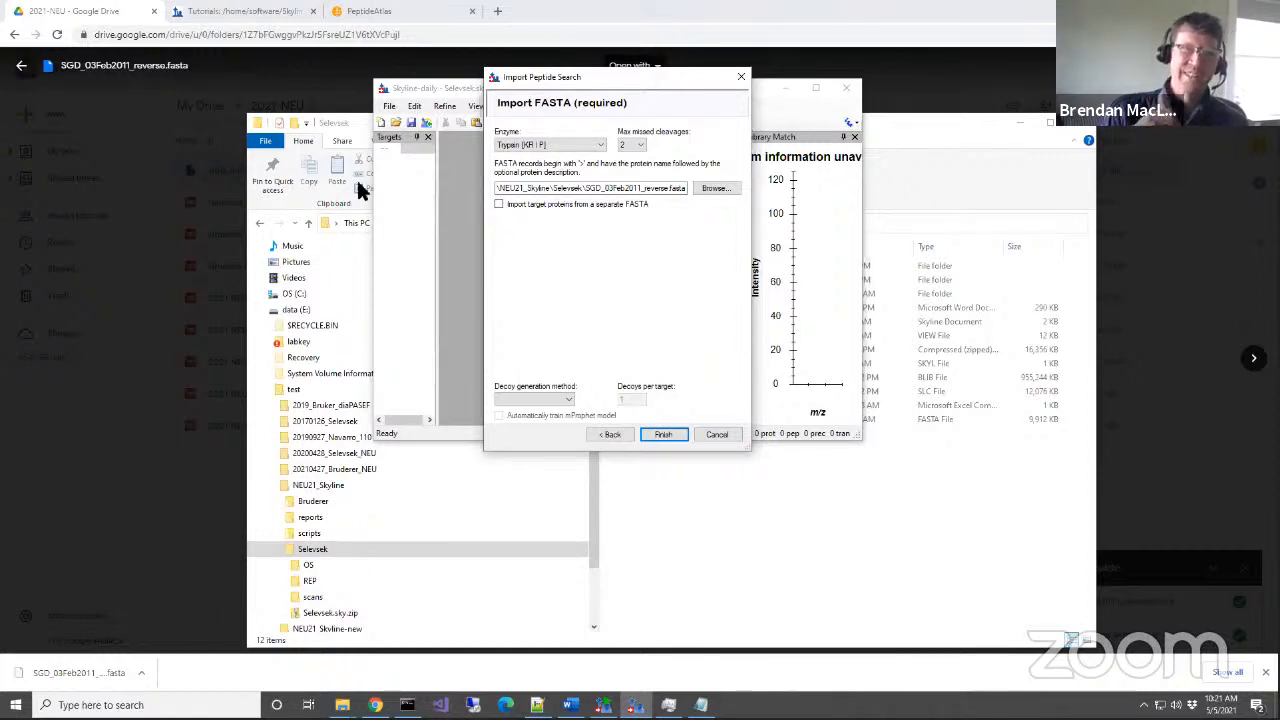
Start extracting Selevsek.sky.zip in File Explorer with E:\test\NEU21_Skyline\Selevsek as the destination folder.
left_click(352, 118)
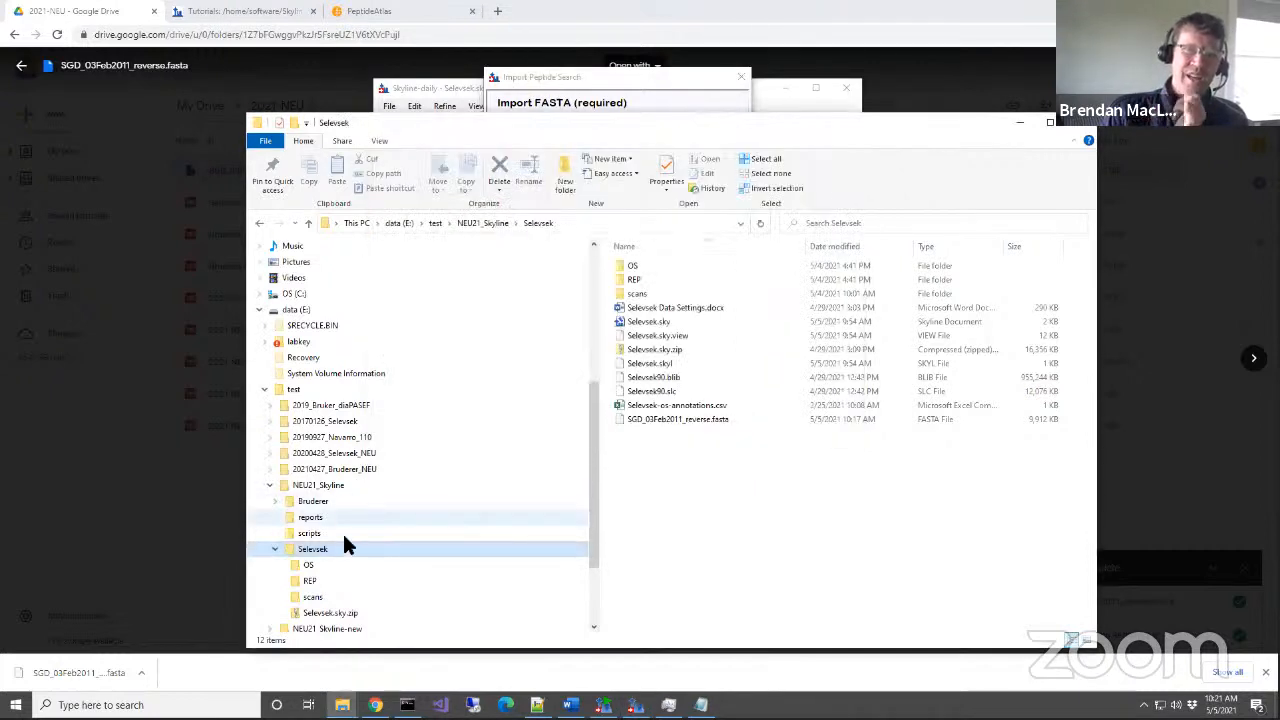
left_click(645, 352)
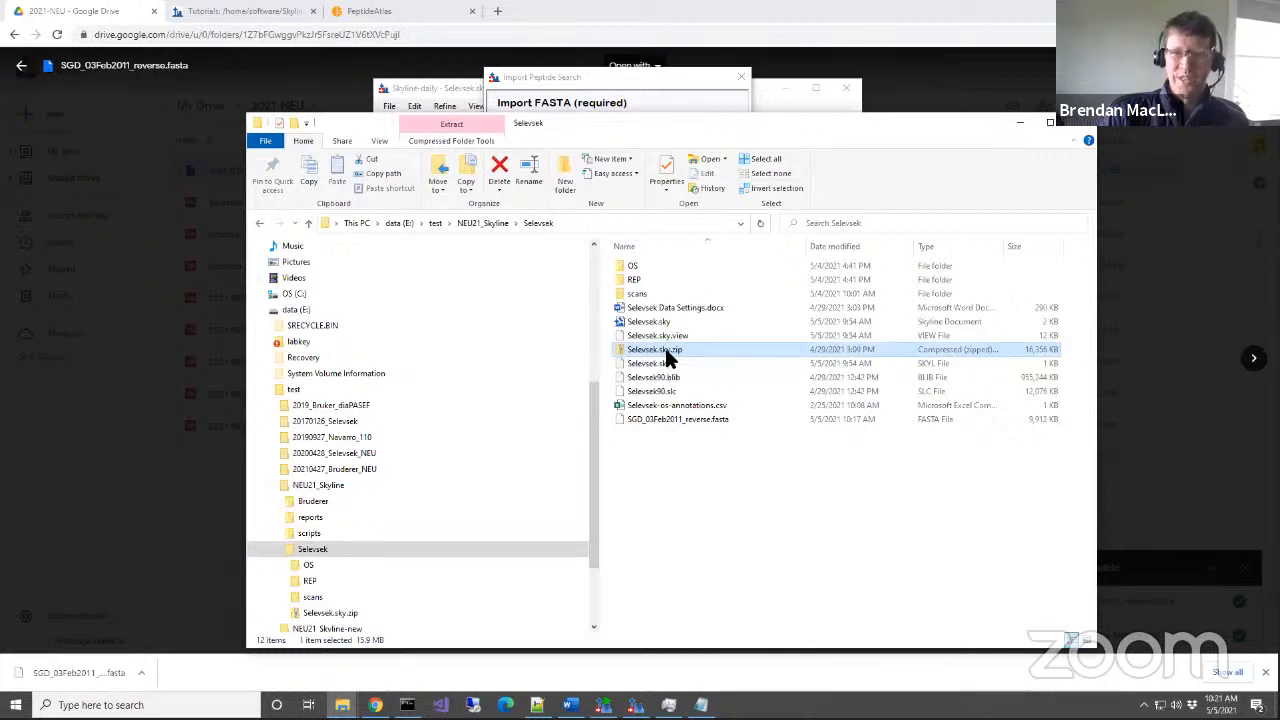
right_click(668, 357)
left_click(680, 362)
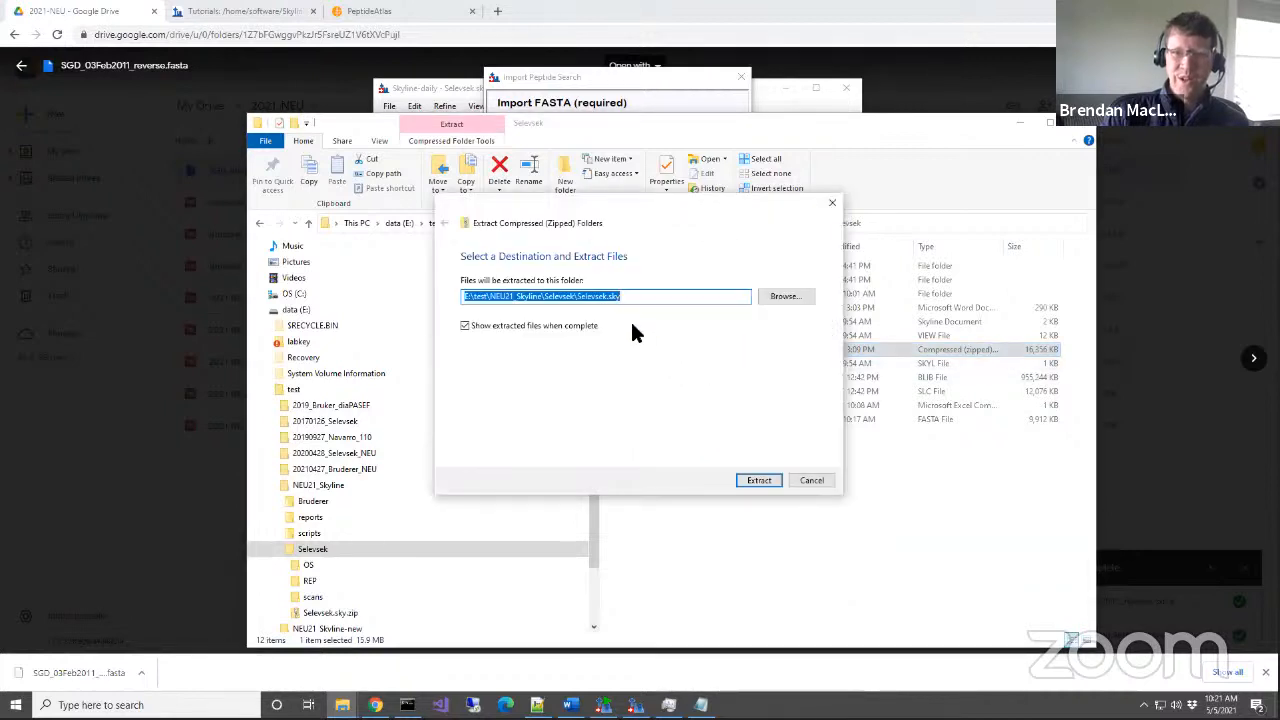
left_click(640, 297)
key("BackSpace")
key("BackSpace")
key("BackSpace")
key("BackSpace")
key("BackSpace")
key("BackSpace")
key("BackSpace")
key("BackSpace")
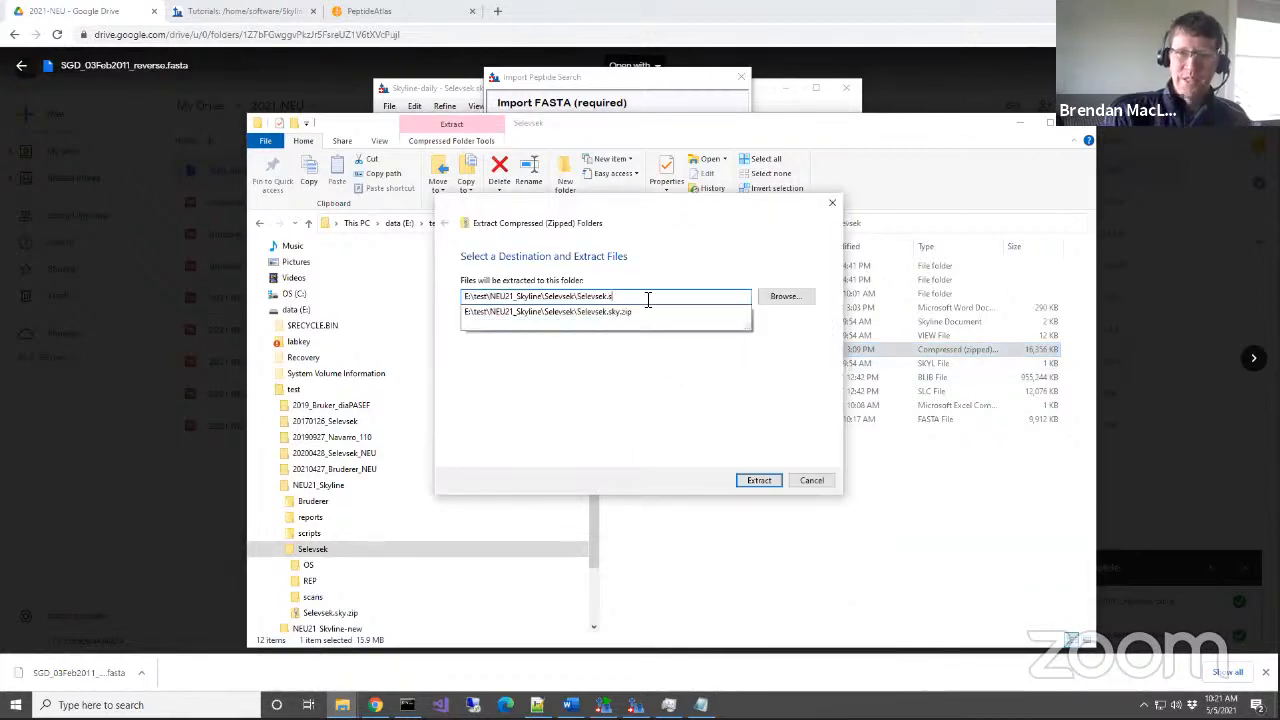
key("BackSpace")
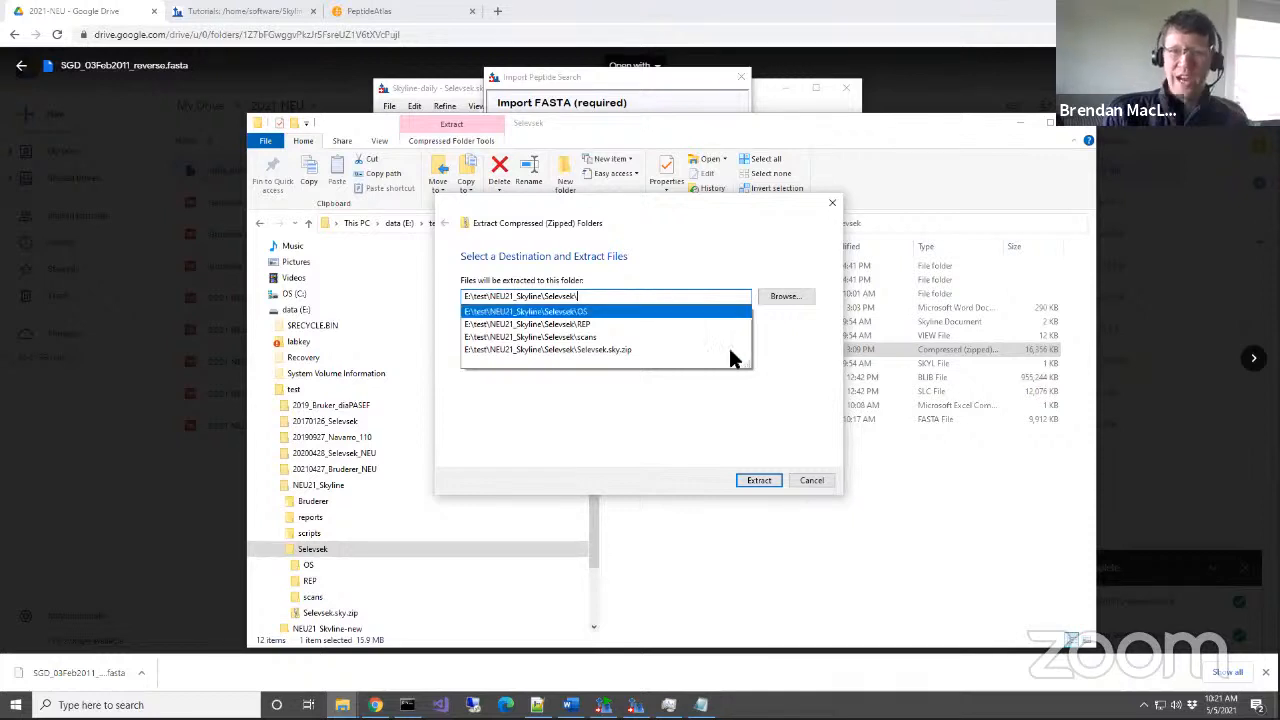
Extract the archive while skipping files that already exist in the destination, and select the extracted Selevsek90.irtdb.
left_click(764, 480)
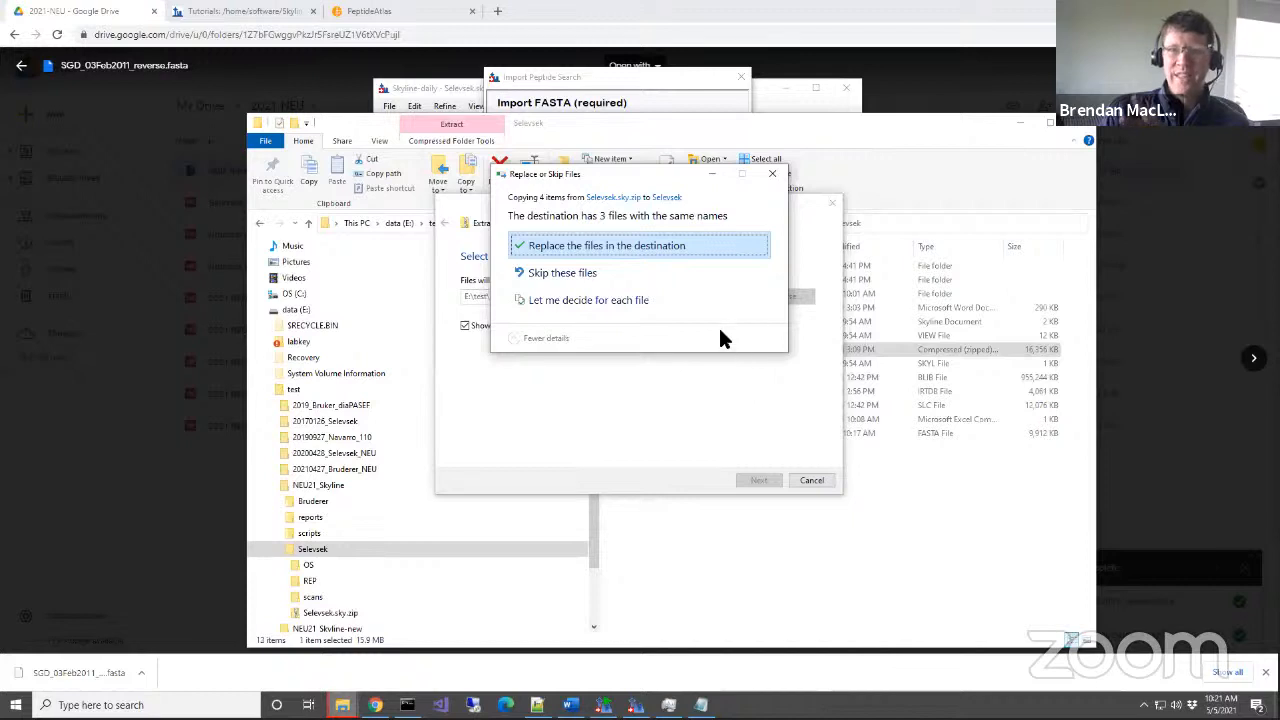
left_click(636, 276)
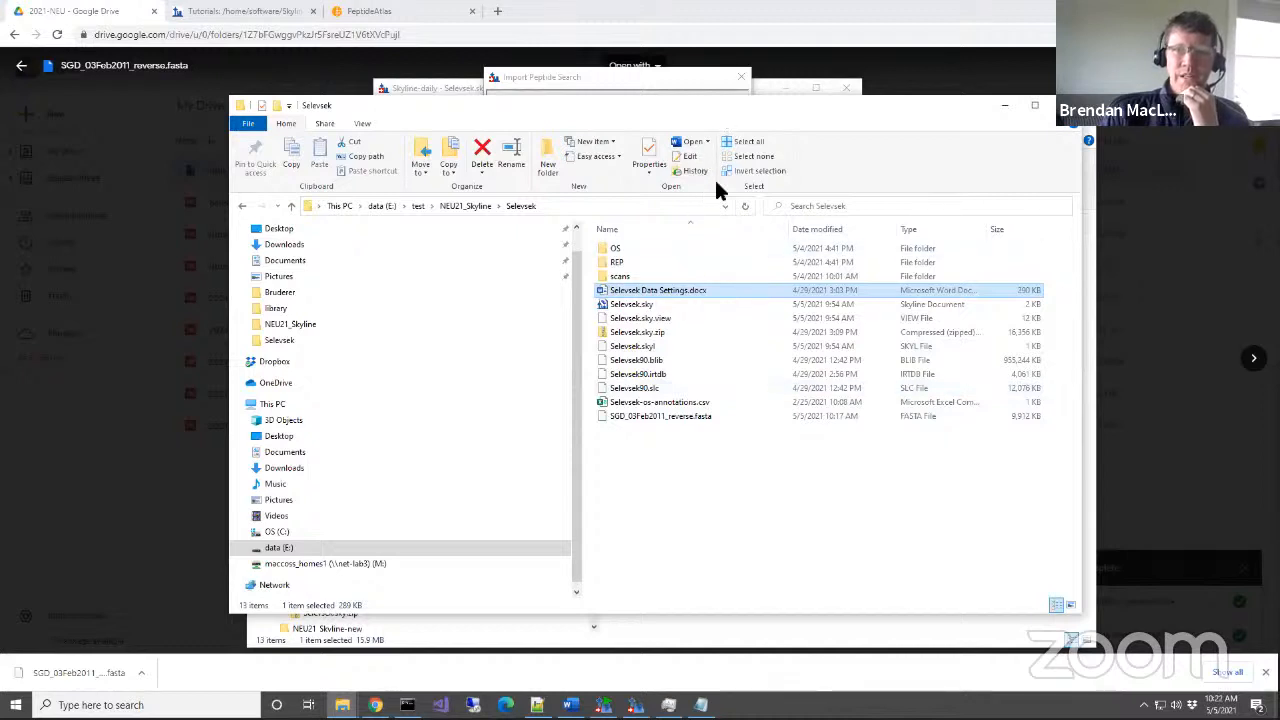
left_click(688, 373)
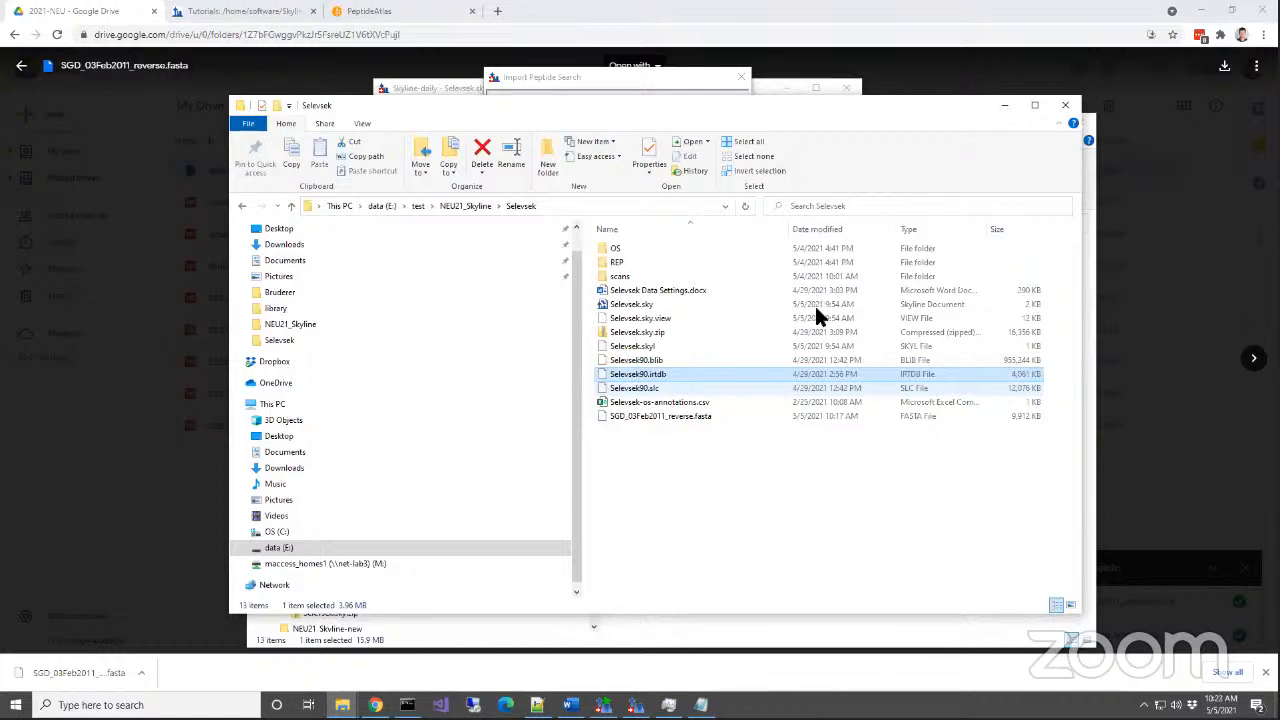
Review the May Institute 2021-May5-Hands-on-Skyline2 document in Chrome and return to Skyline's Import FASTA page.
key("alt+Tab")
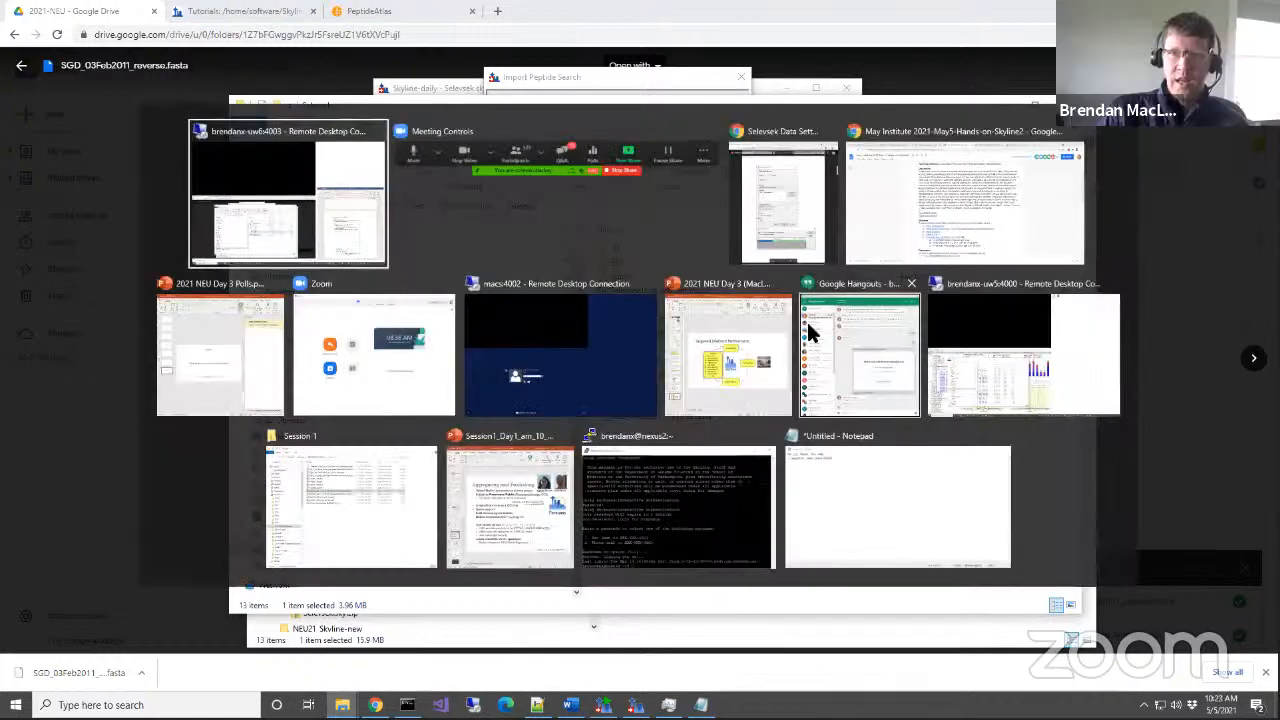
key("alt+Tab")
key("alt+Tab")
key("alt+Tab")
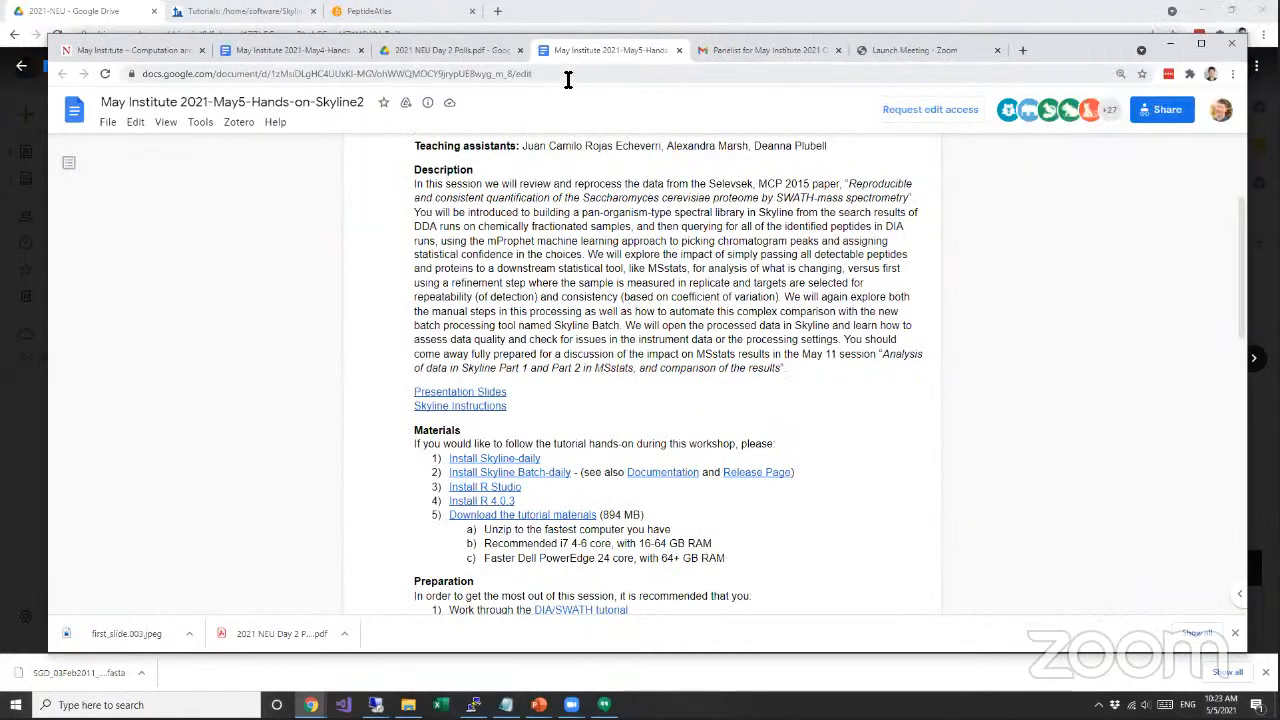
left_click(568, 76)
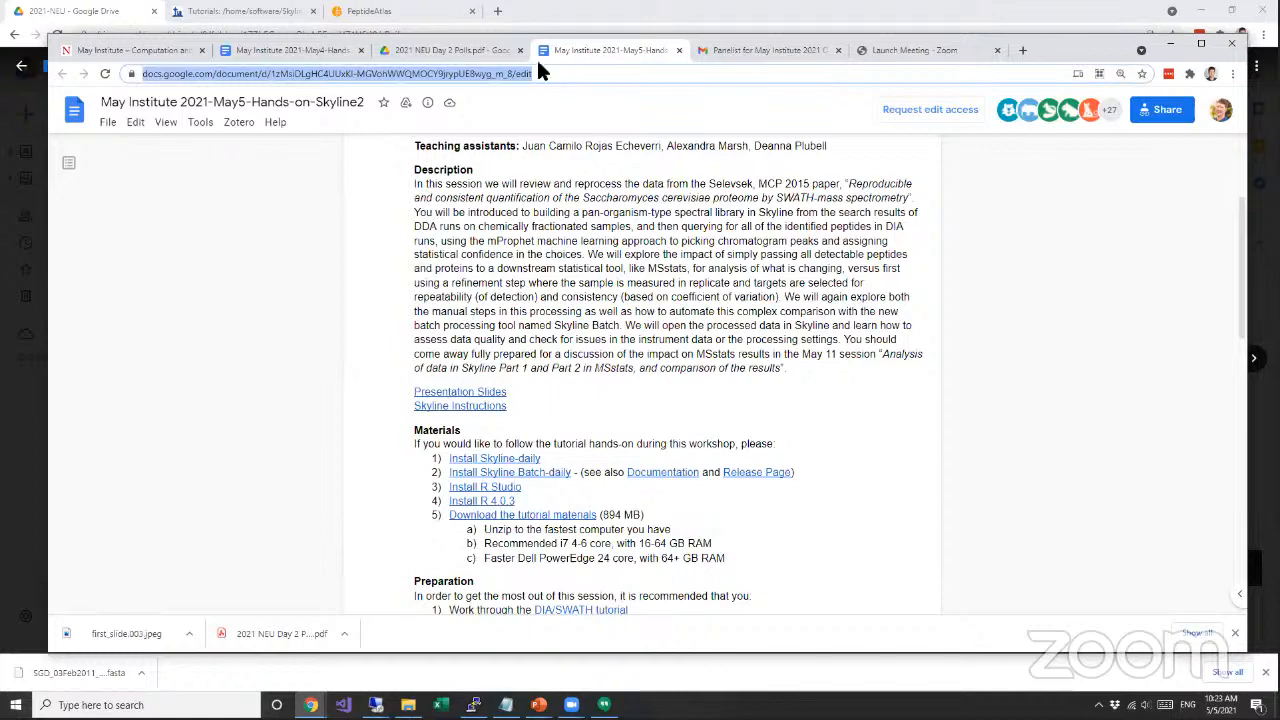
left_click(286, 54)
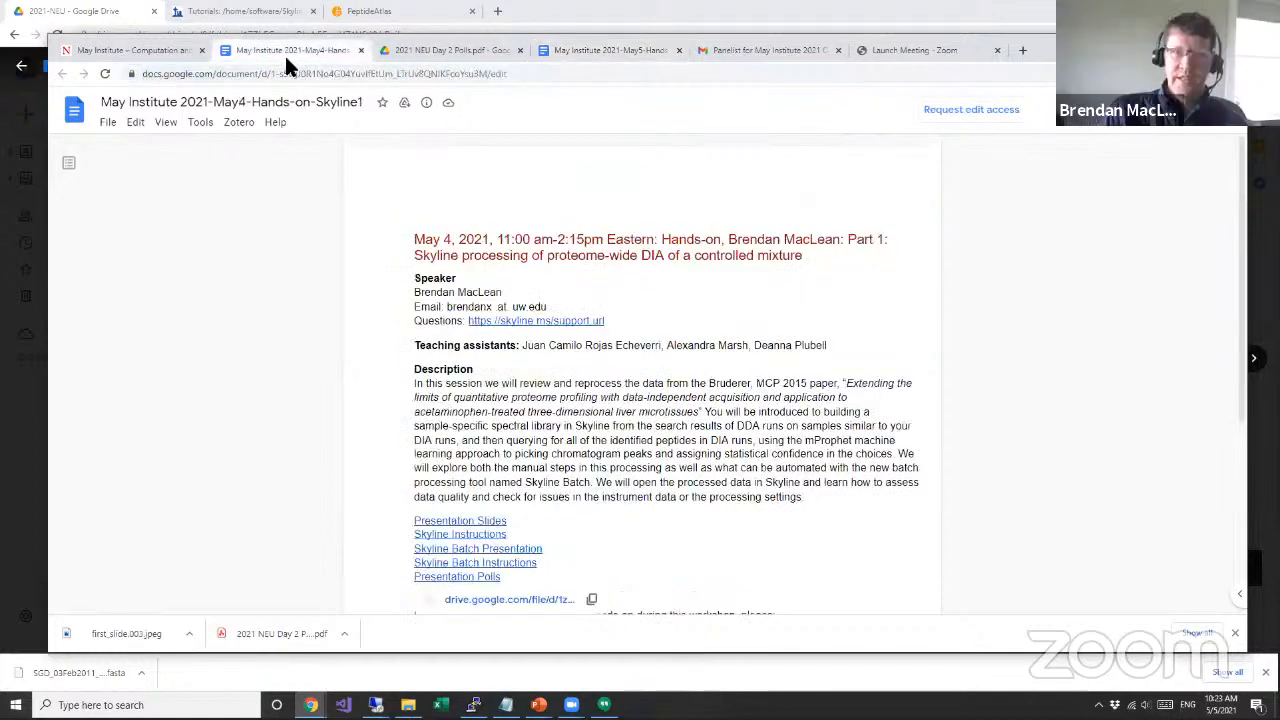
left_click(592, 56)
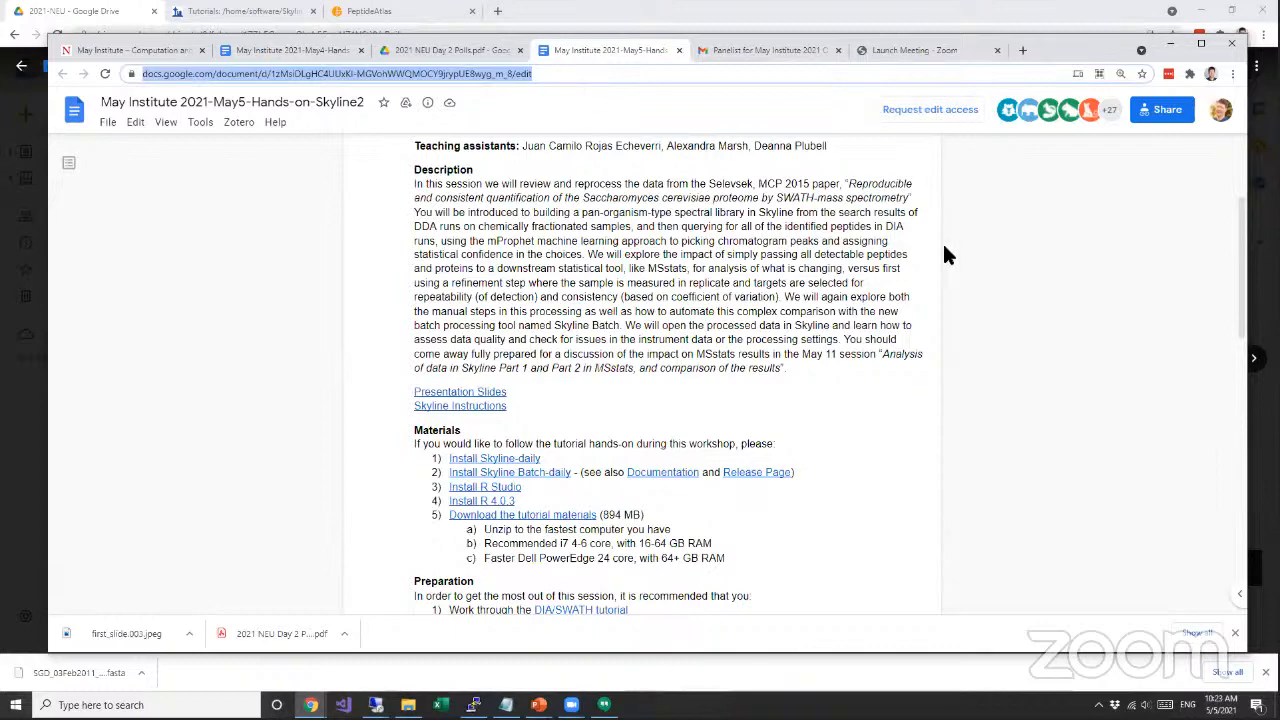
scroll(926, 248, "up", 3)
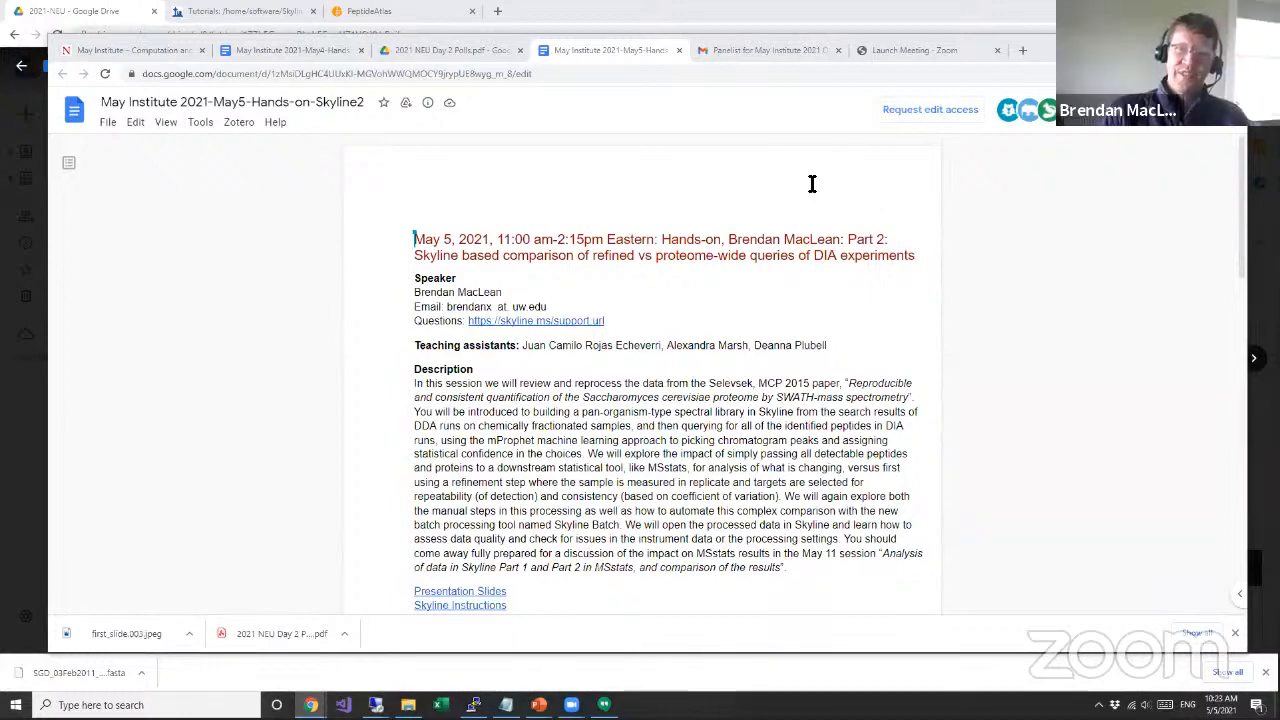
scroll(430, 594, "down", 2)
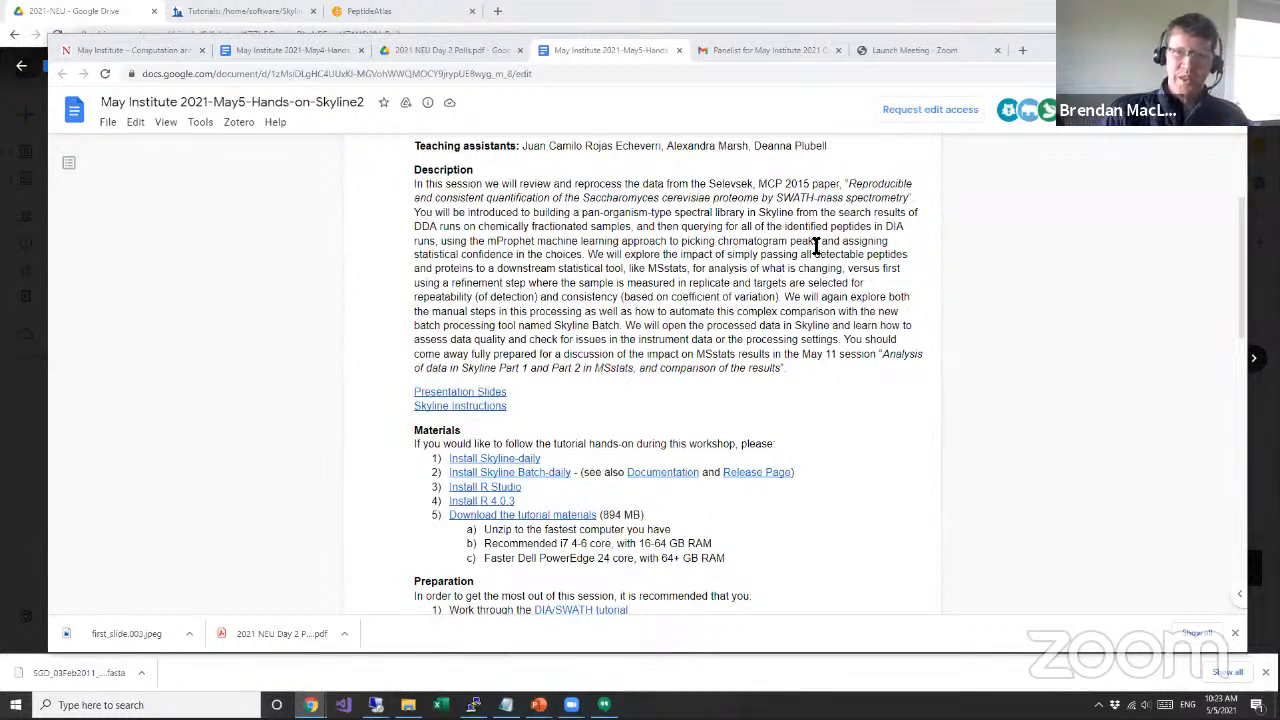
left_click(1168, 46)
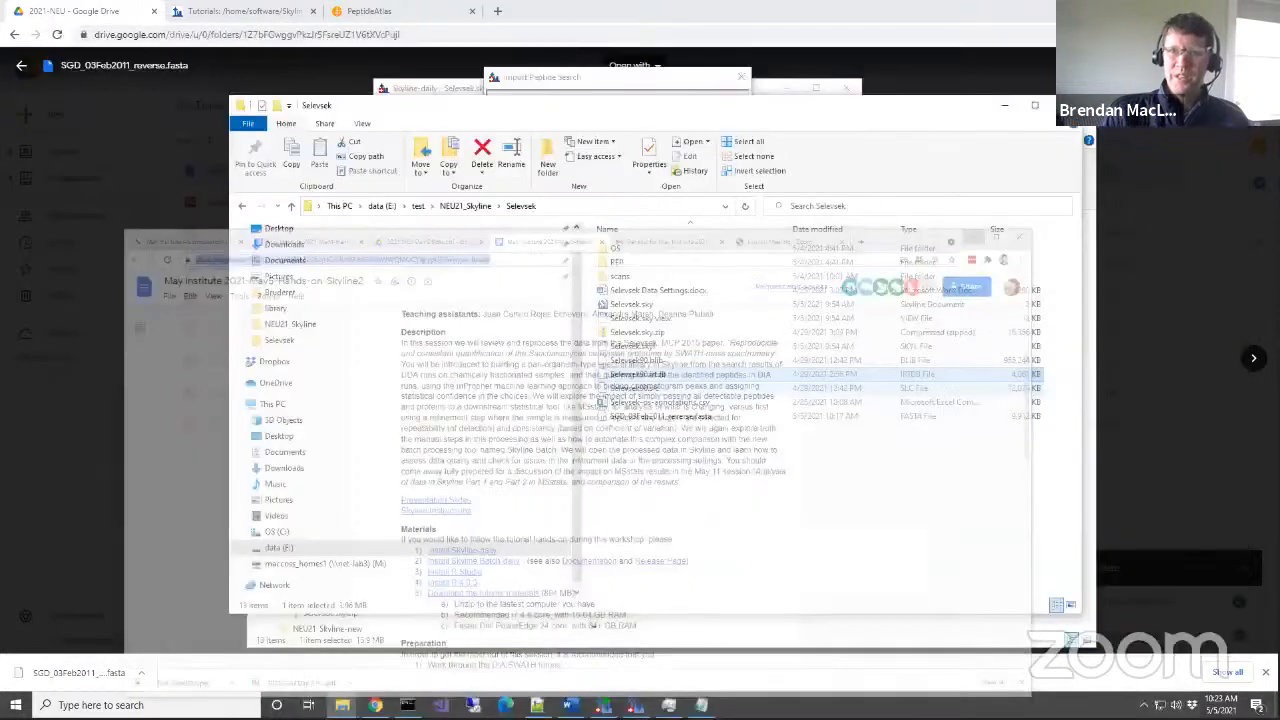
left_click(1007, 104)
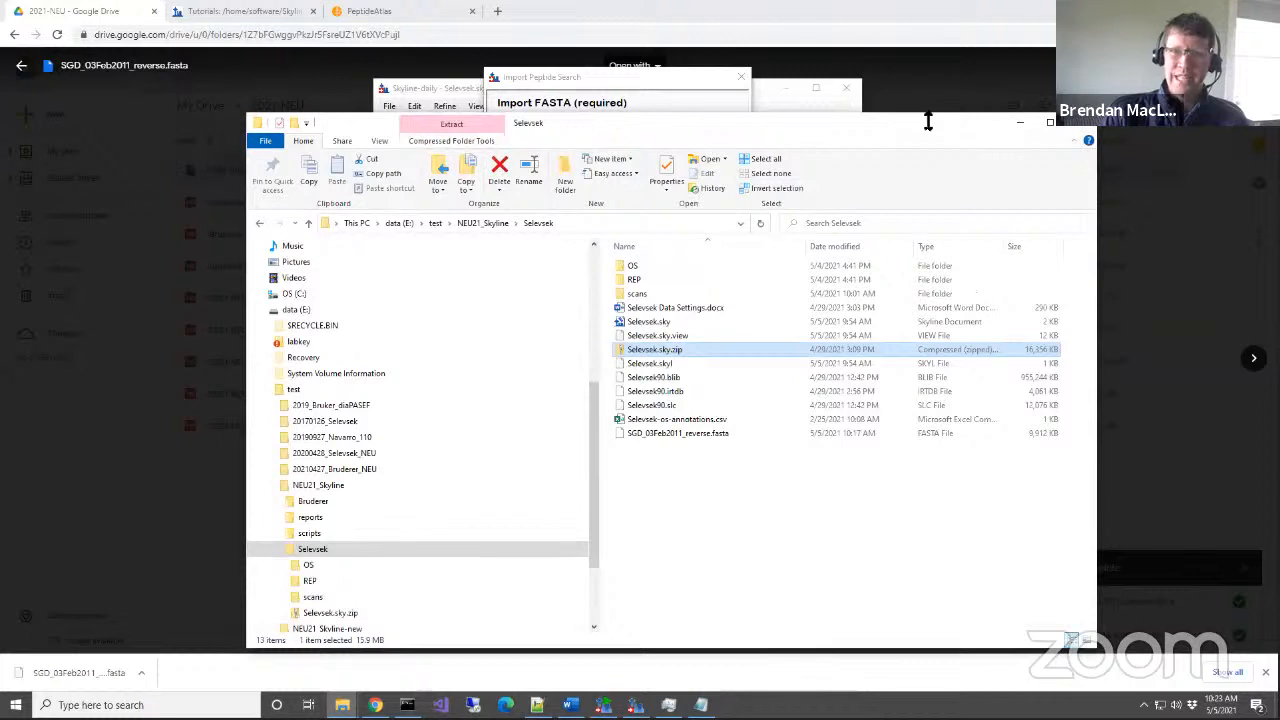
left_click(1020, 121)
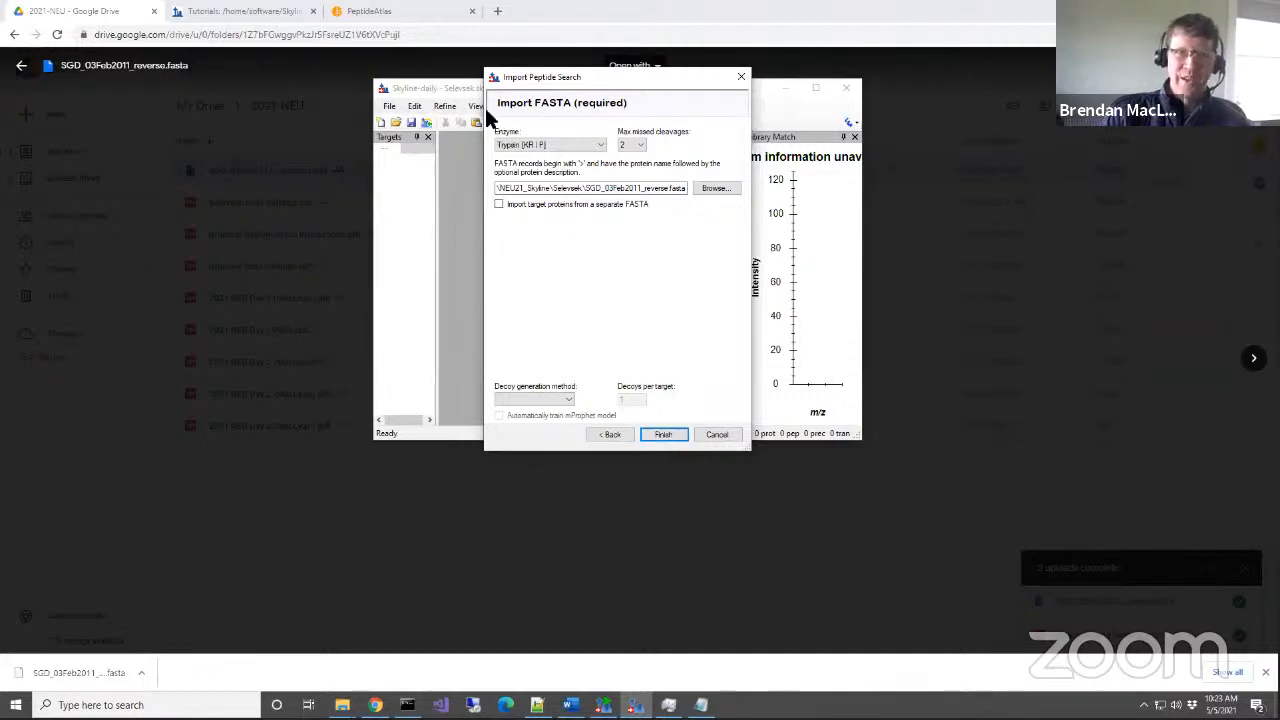
key("alt+Tab")
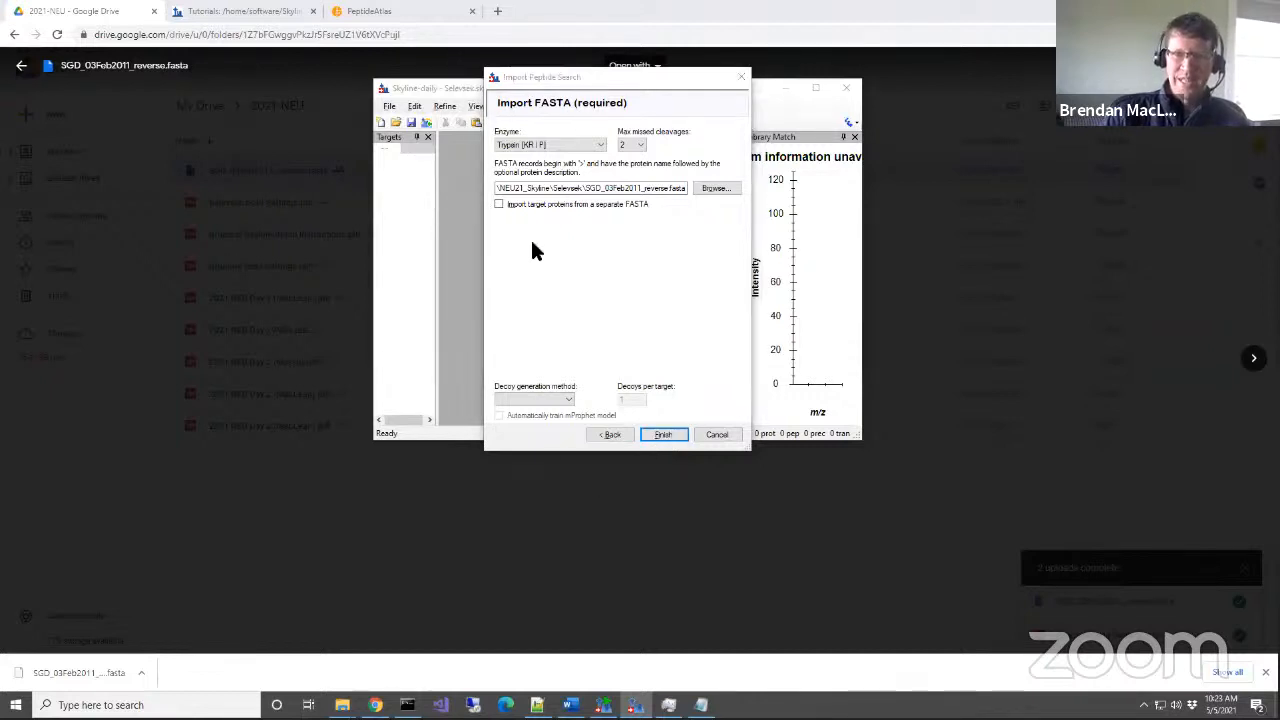
key("alt+Tab")
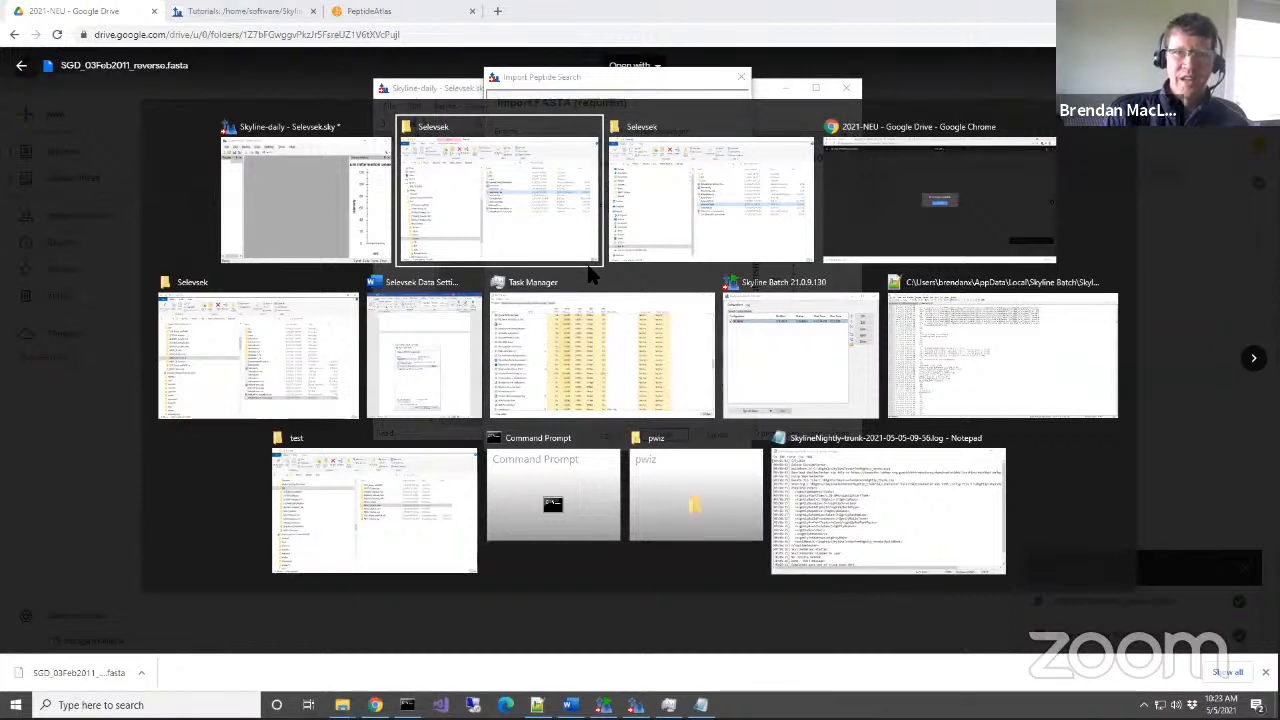
key("alt+shift+Tab")
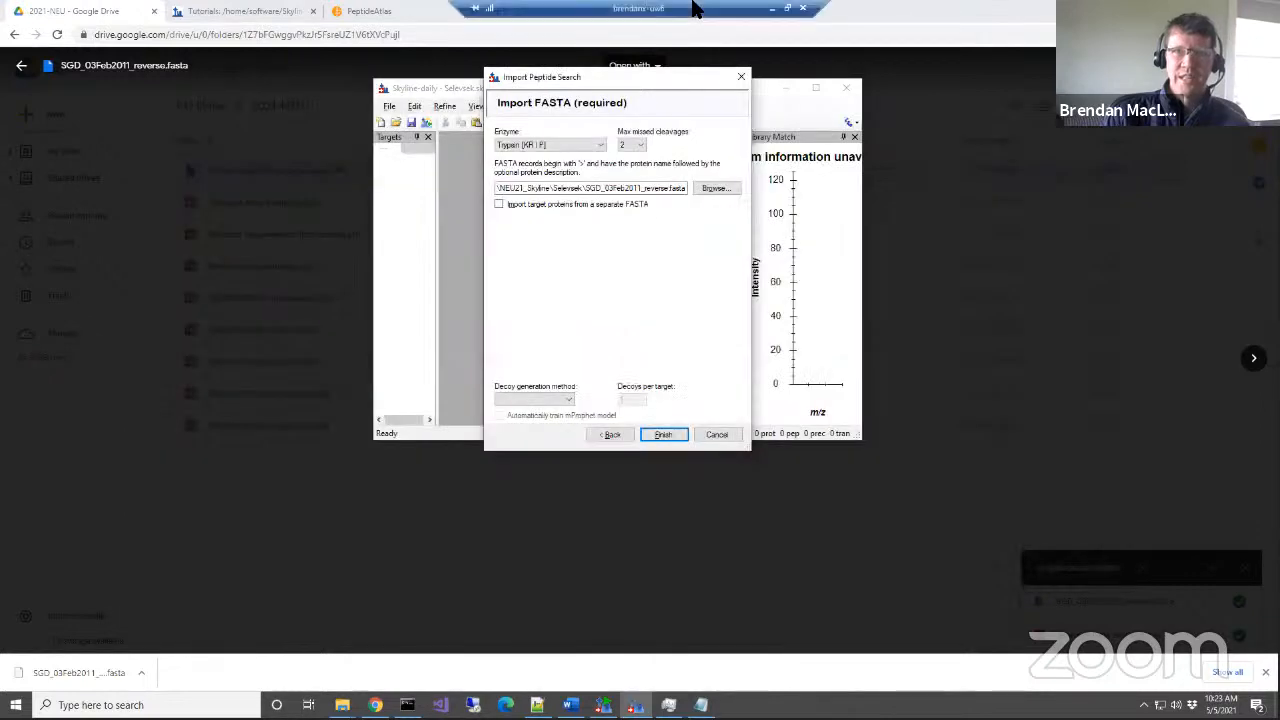
left_click(778, 8)
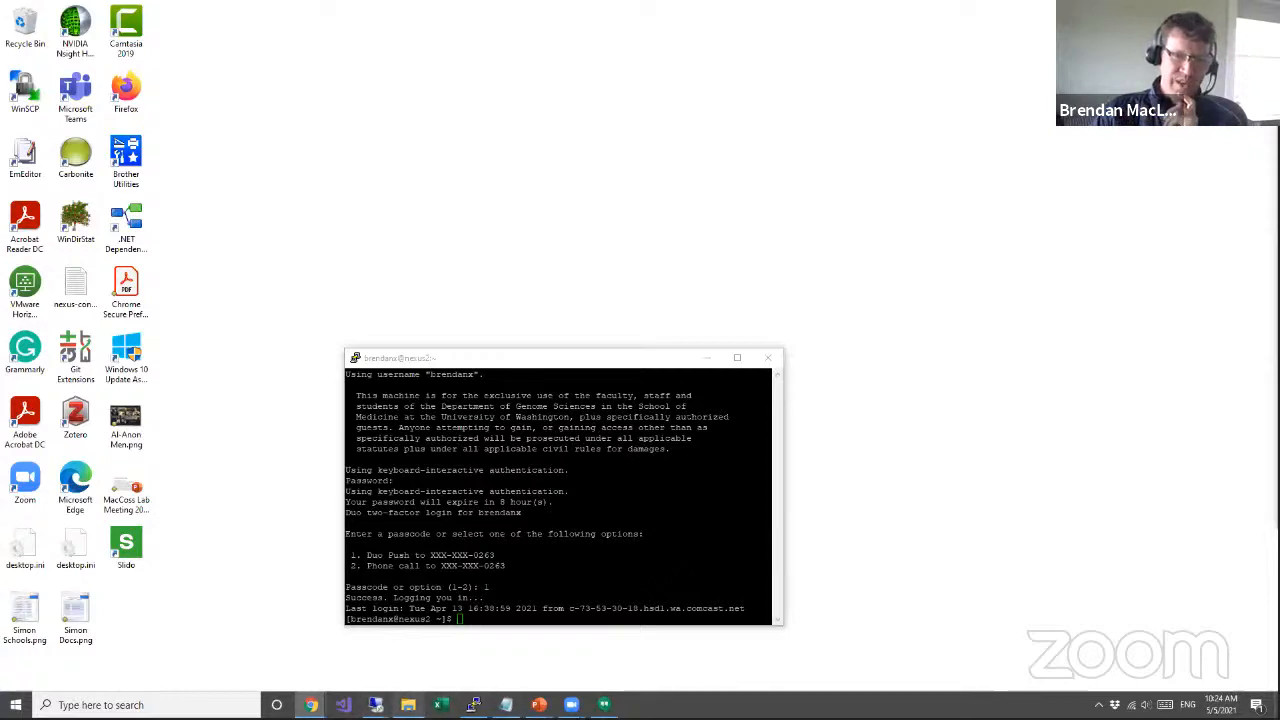
mouse_move(408, 705)
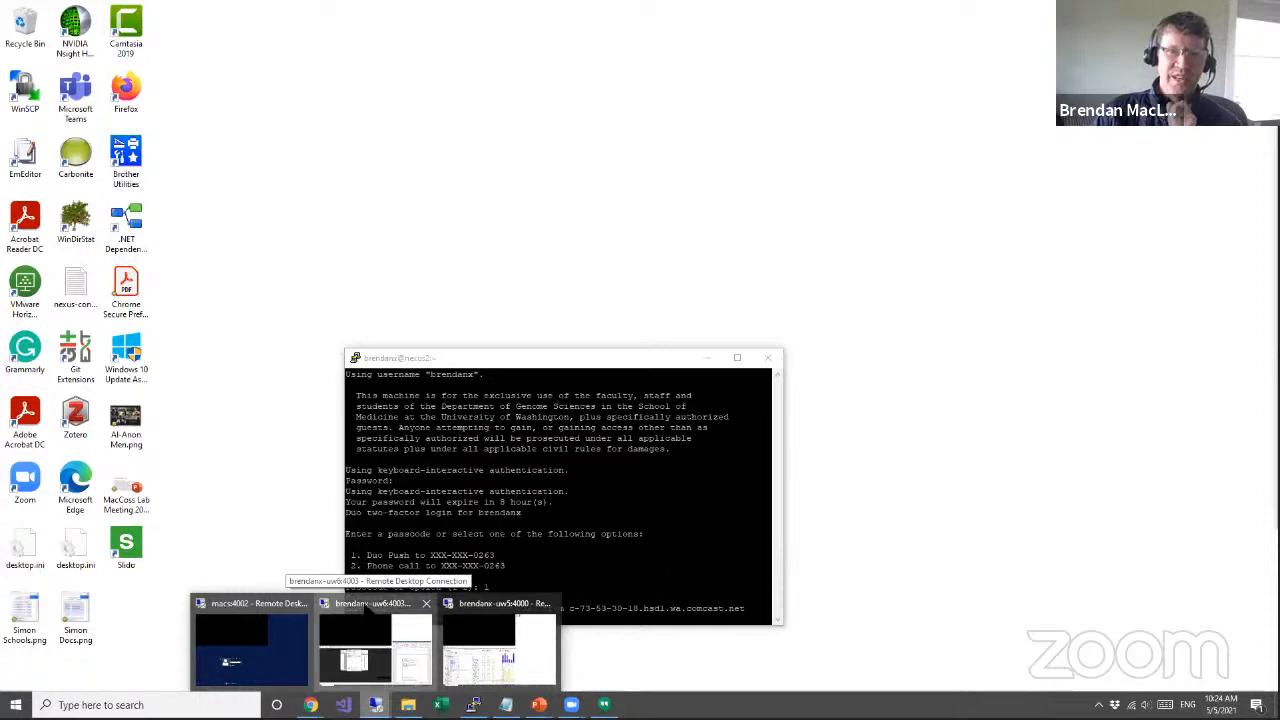
left_click(375, 648)
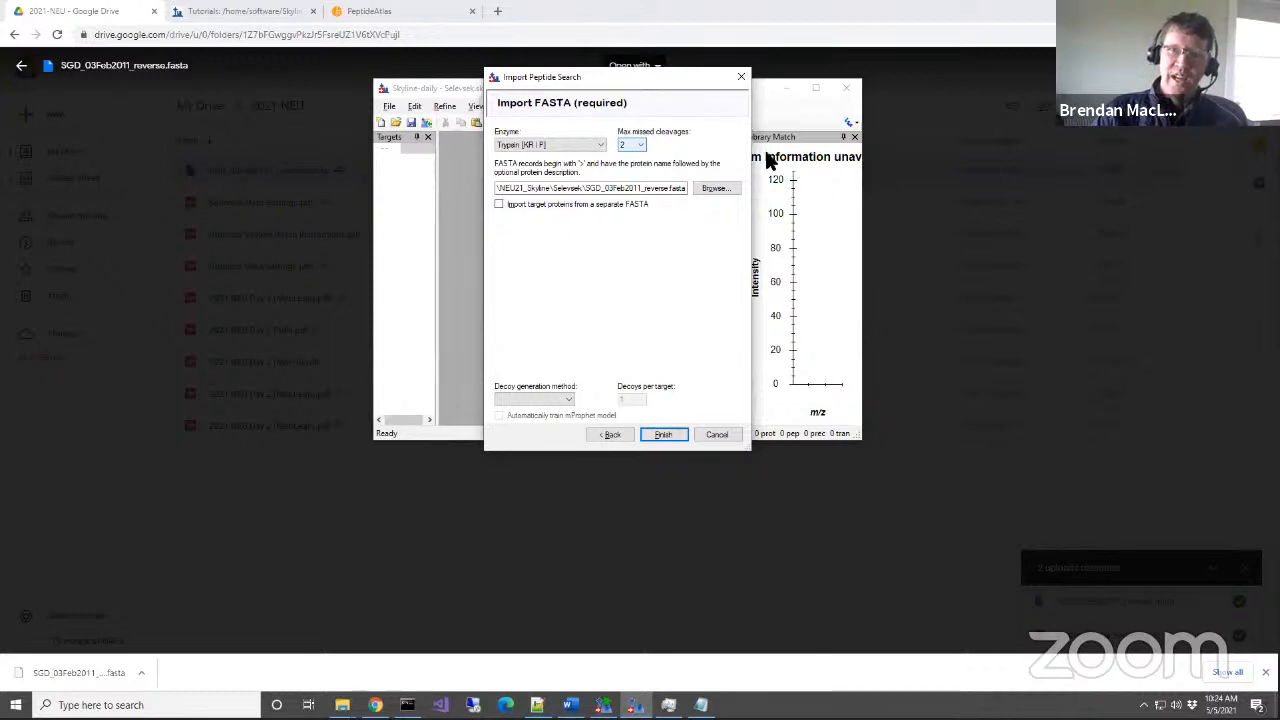
Finish the Import Peptide Search wizard to import targets from SGD_03Feb2011_reverse.fasta.
left_click(669, 435)
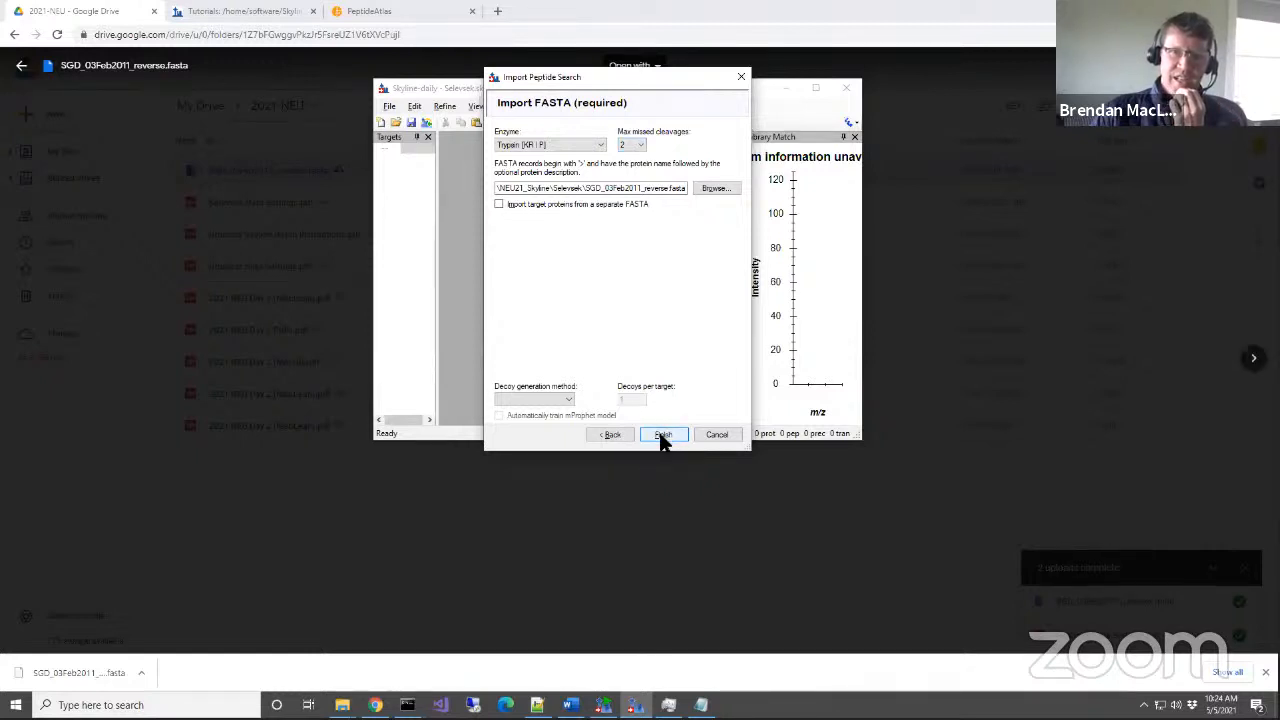
left_click(662, 437)
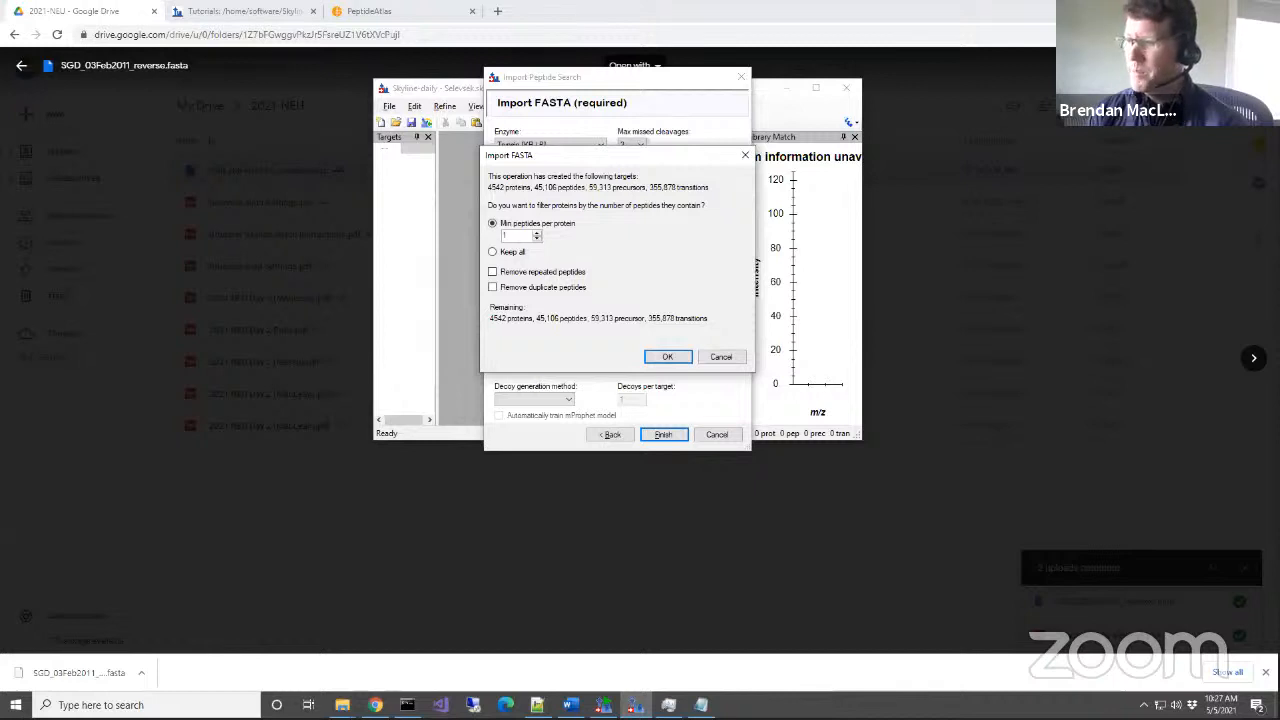
Try filtering the imported proteins to a minimum of 2 peptides each with duplicate peptides removed.
key("alt+Tab")
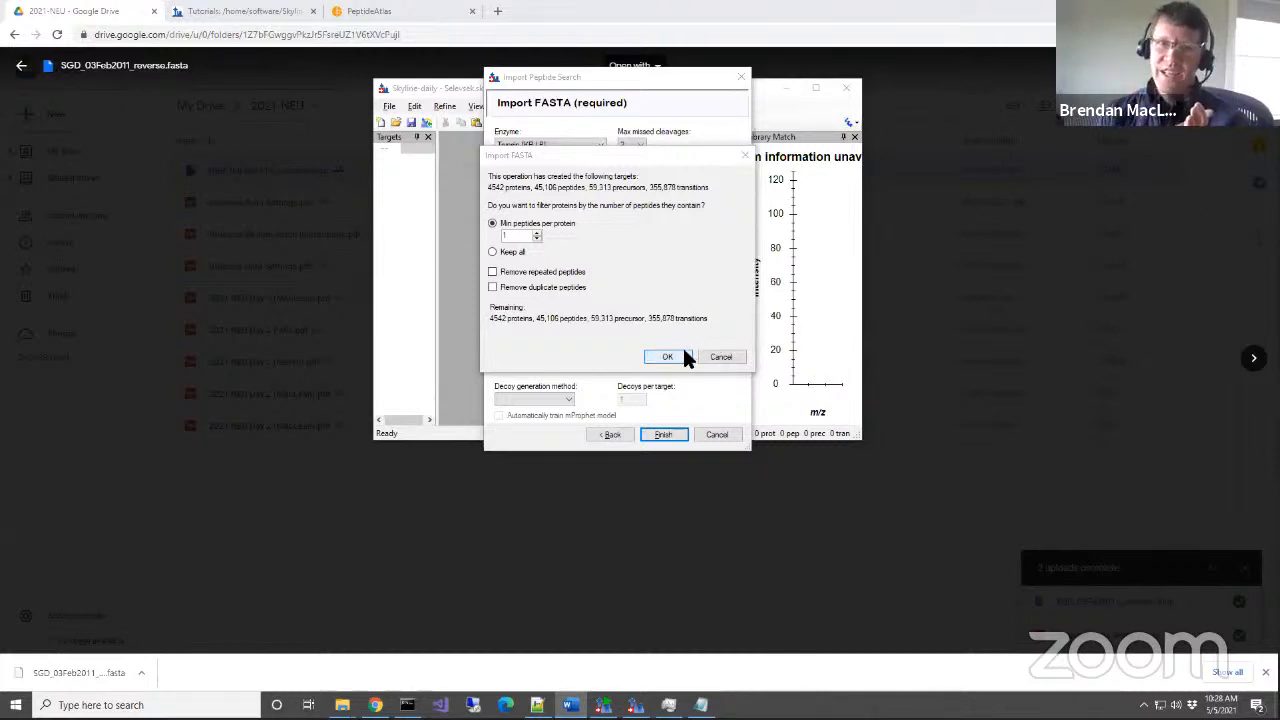
left_click(525, 236)
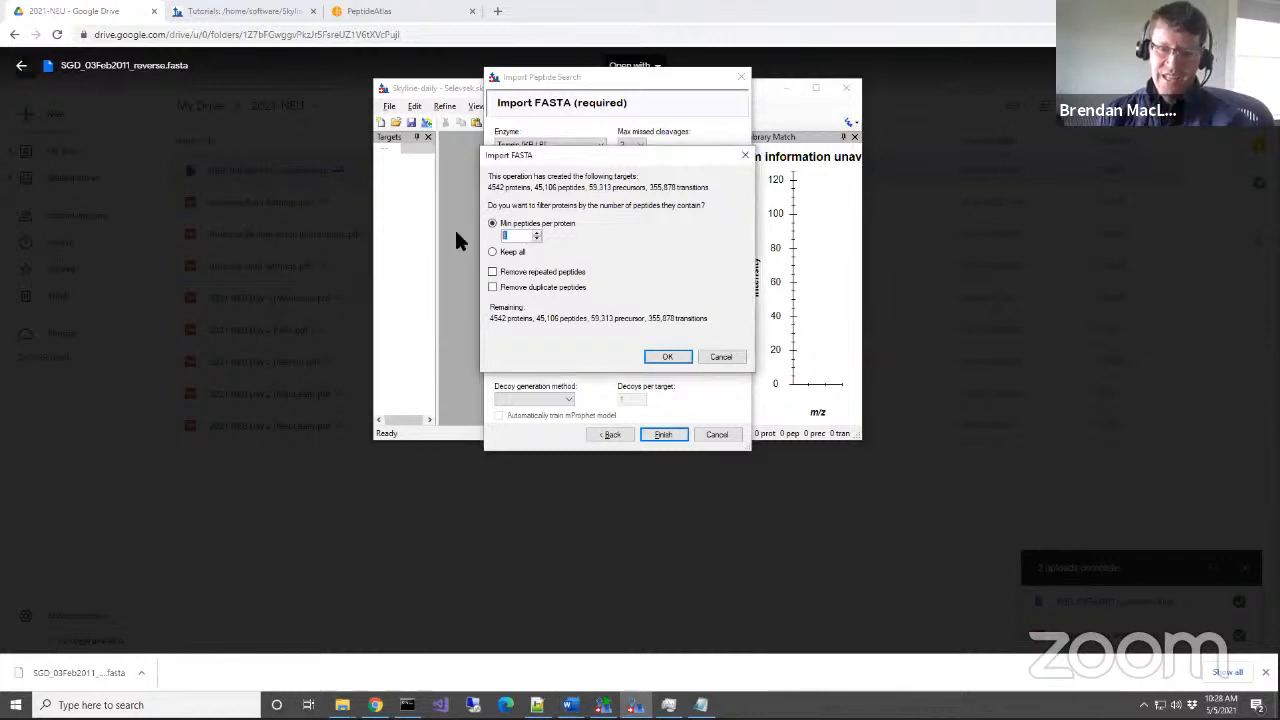
type("2")
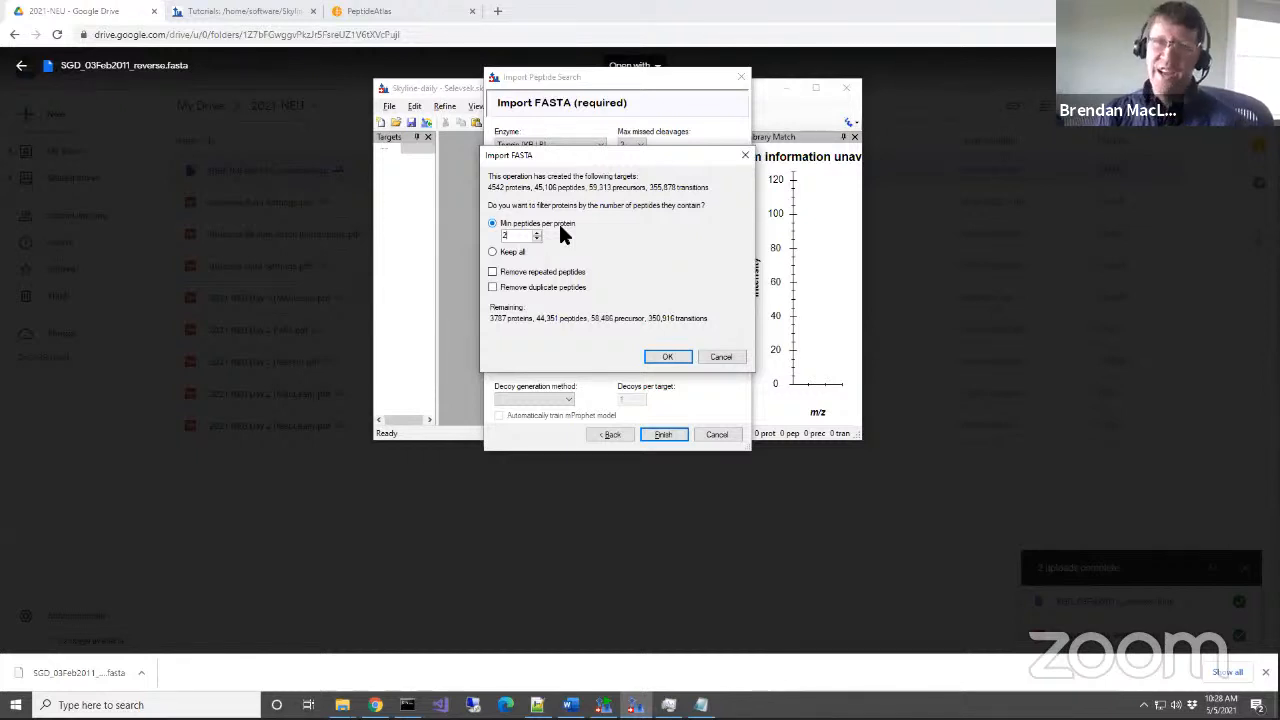
left_click(492, 287)
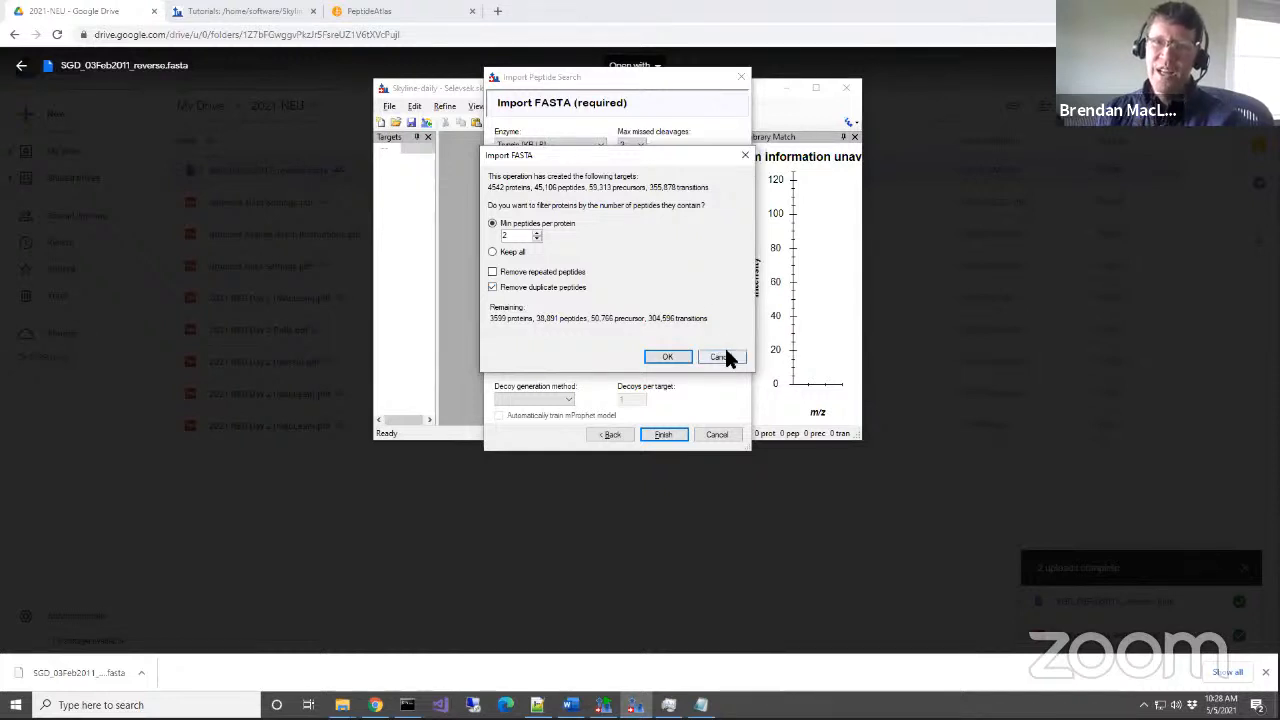
Set the minimum peptides per protein to 1, turn off duplicate peptide removal, and accept the FASTA import.
left_click_drag(520, 236, 470, 236)
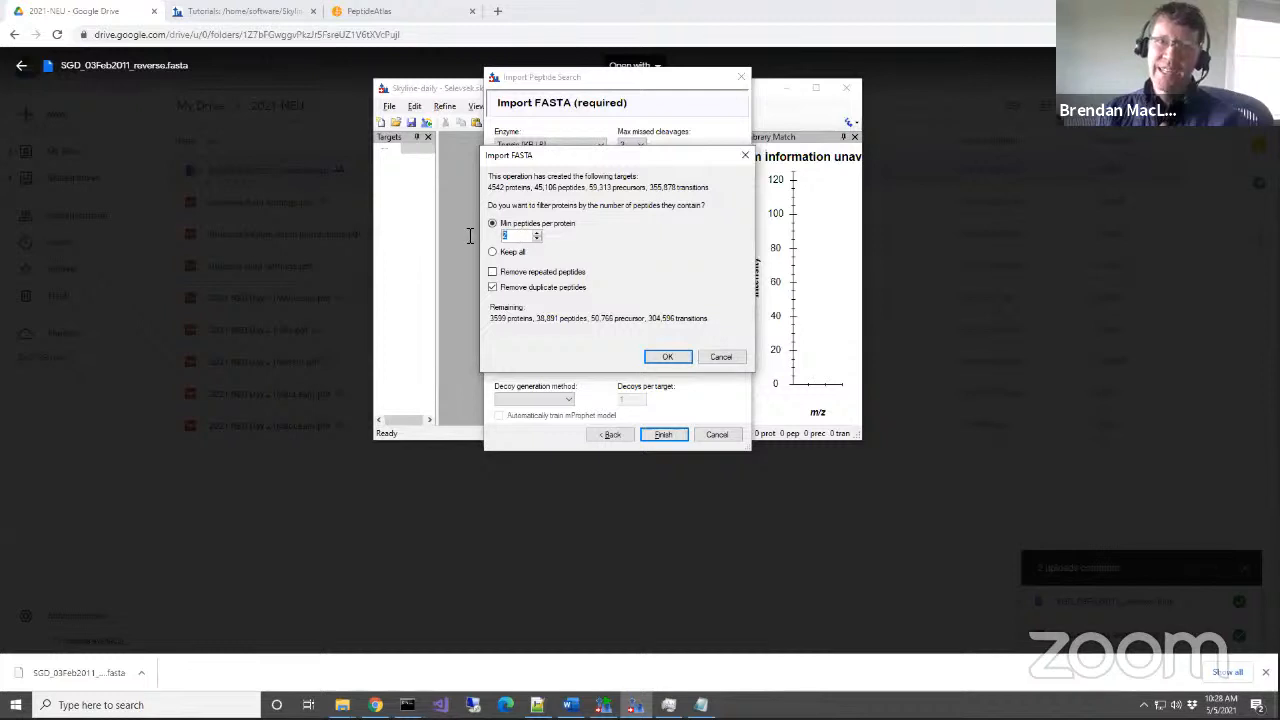
type("1")
left_click(497, 287)
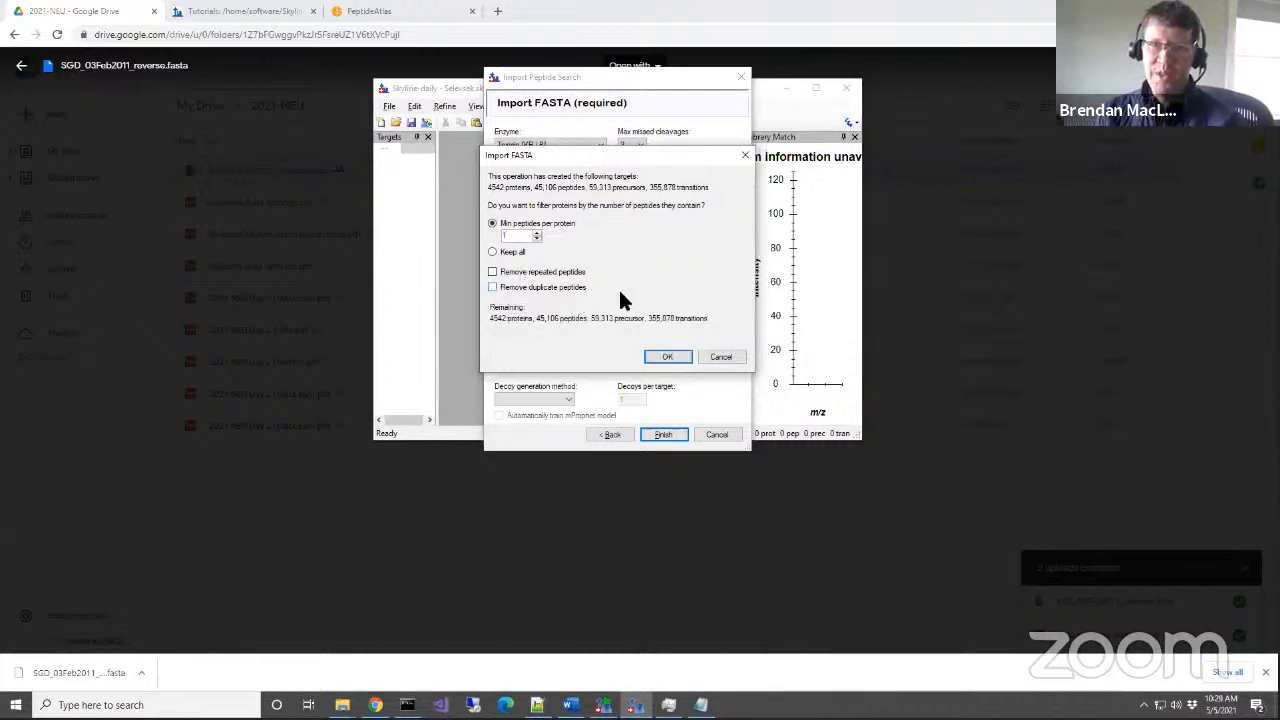
left_click(679, 355)
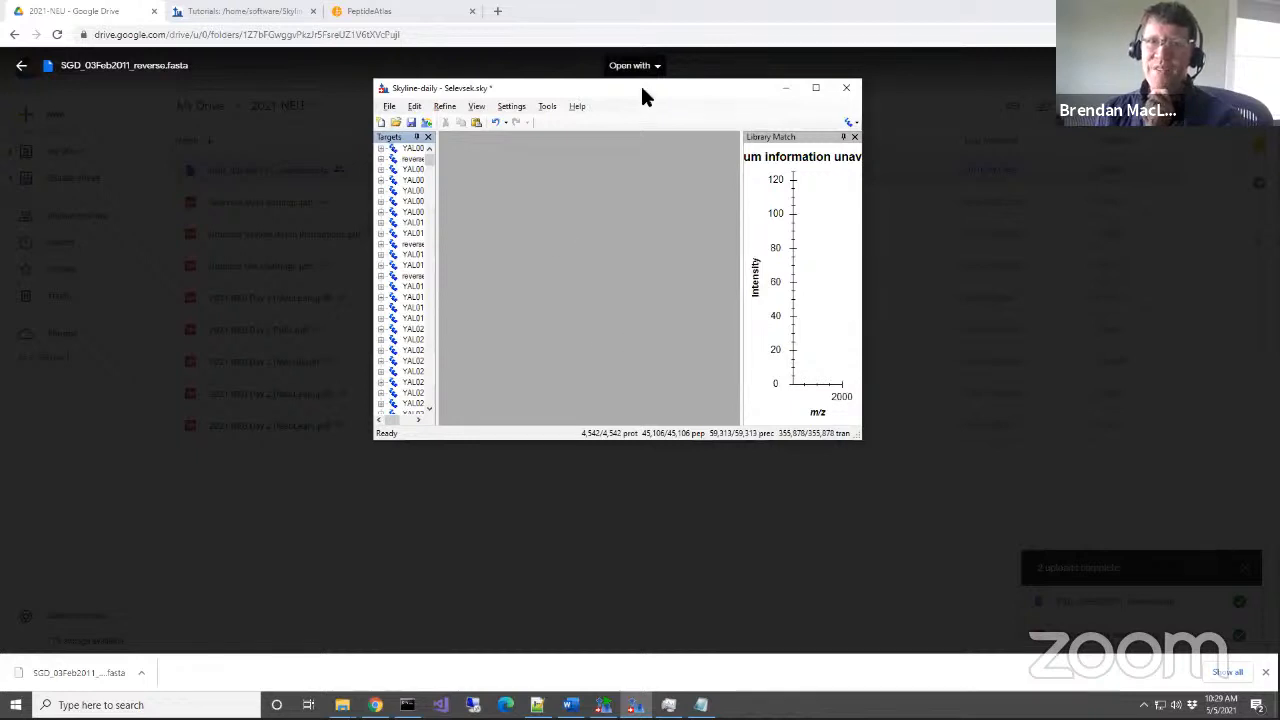
Maximize the document window and examine the peptide and transitions under the reverse_YAL001C protein in the target list.
double_click(642, 88)
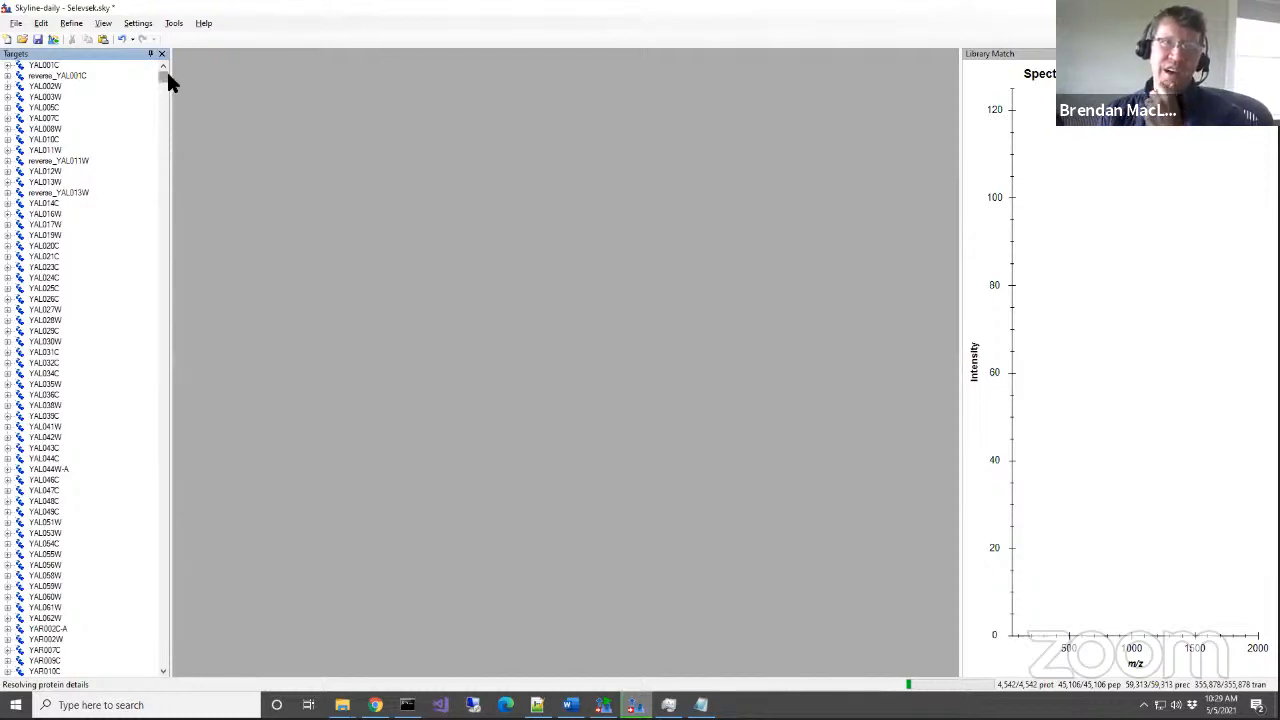
mouse_move(159, 73)
left_mouse_down()
mouse_move(163, 191)
mouse_move(144, 70)
left_mouse_up()
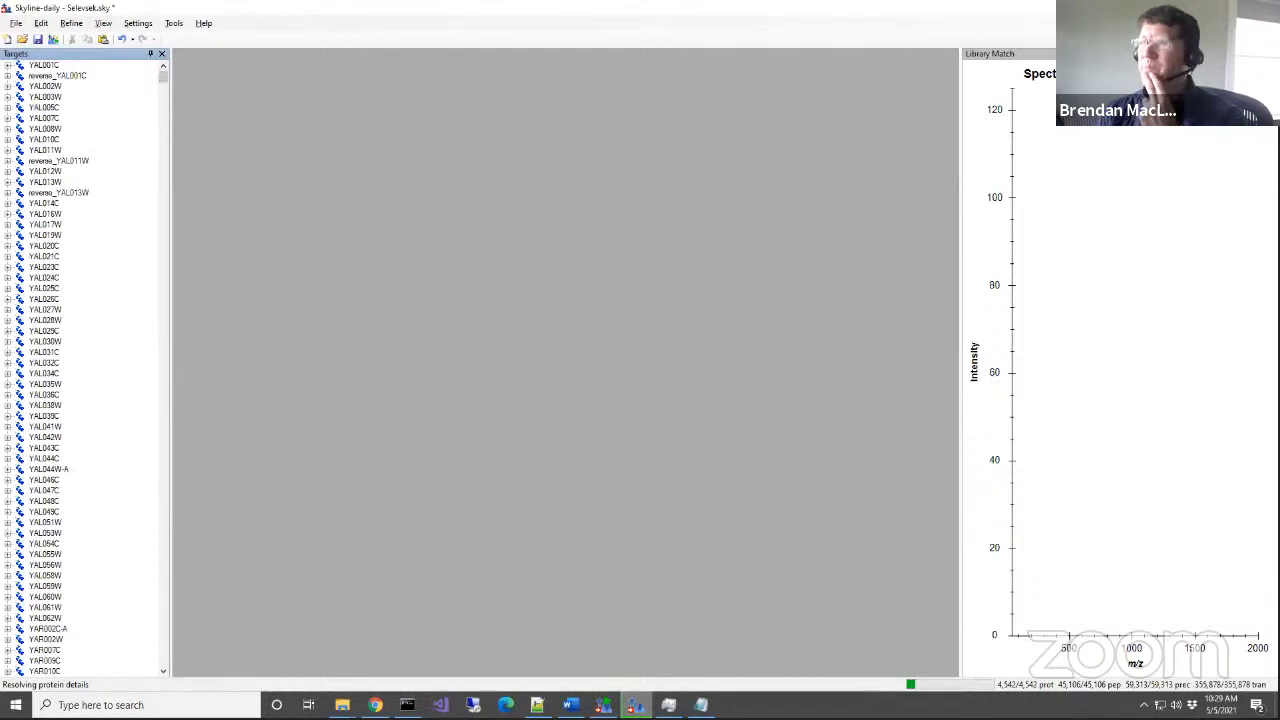
key("alt+Tab")
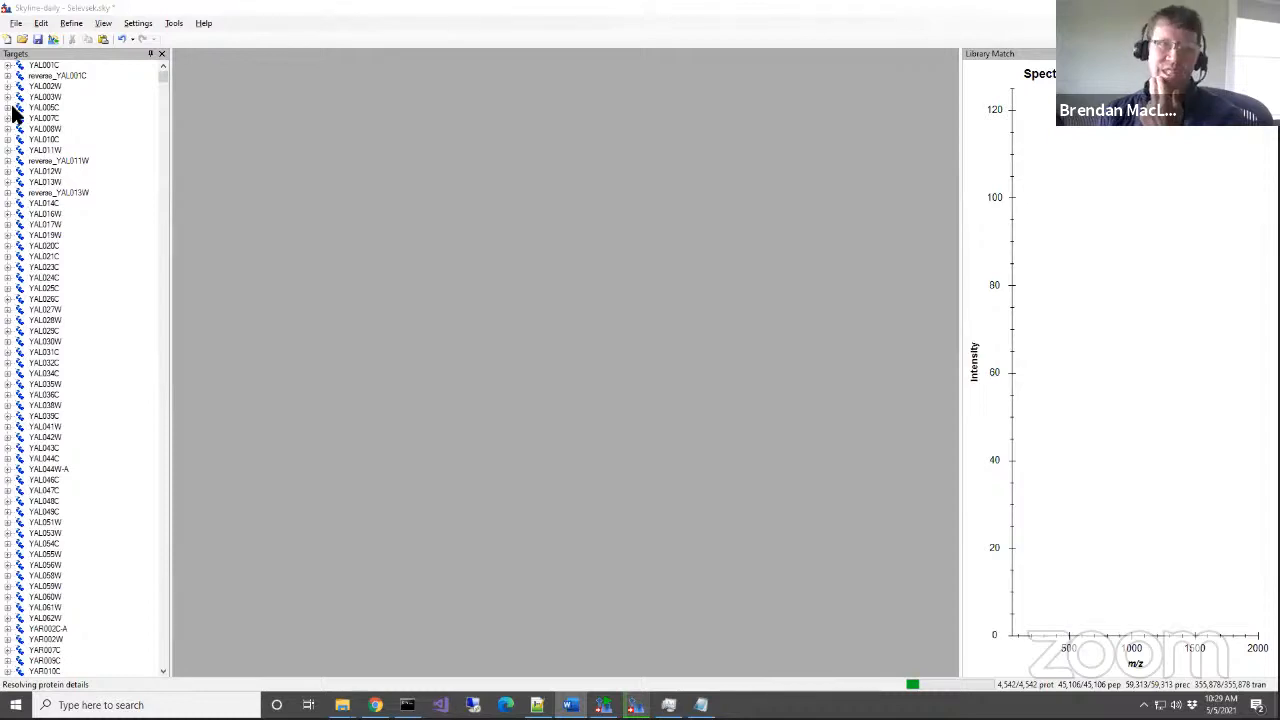
left_click(8, 76)
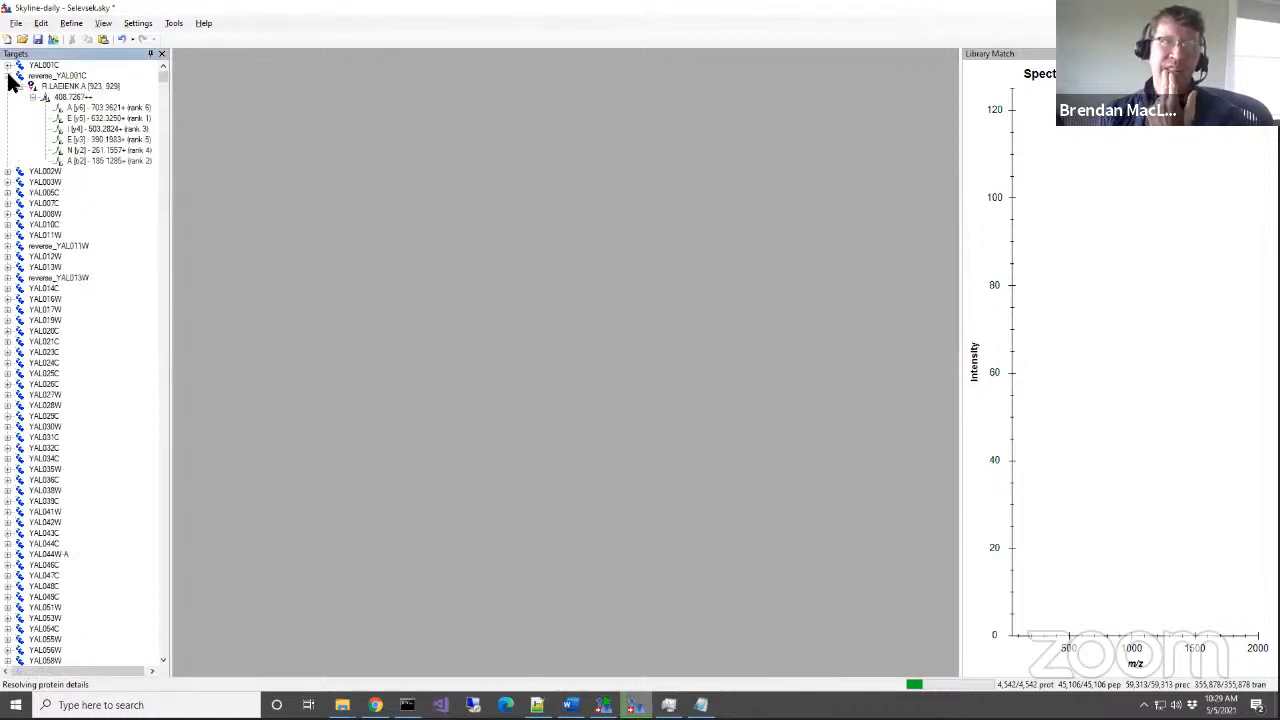
left_click(20, 86)
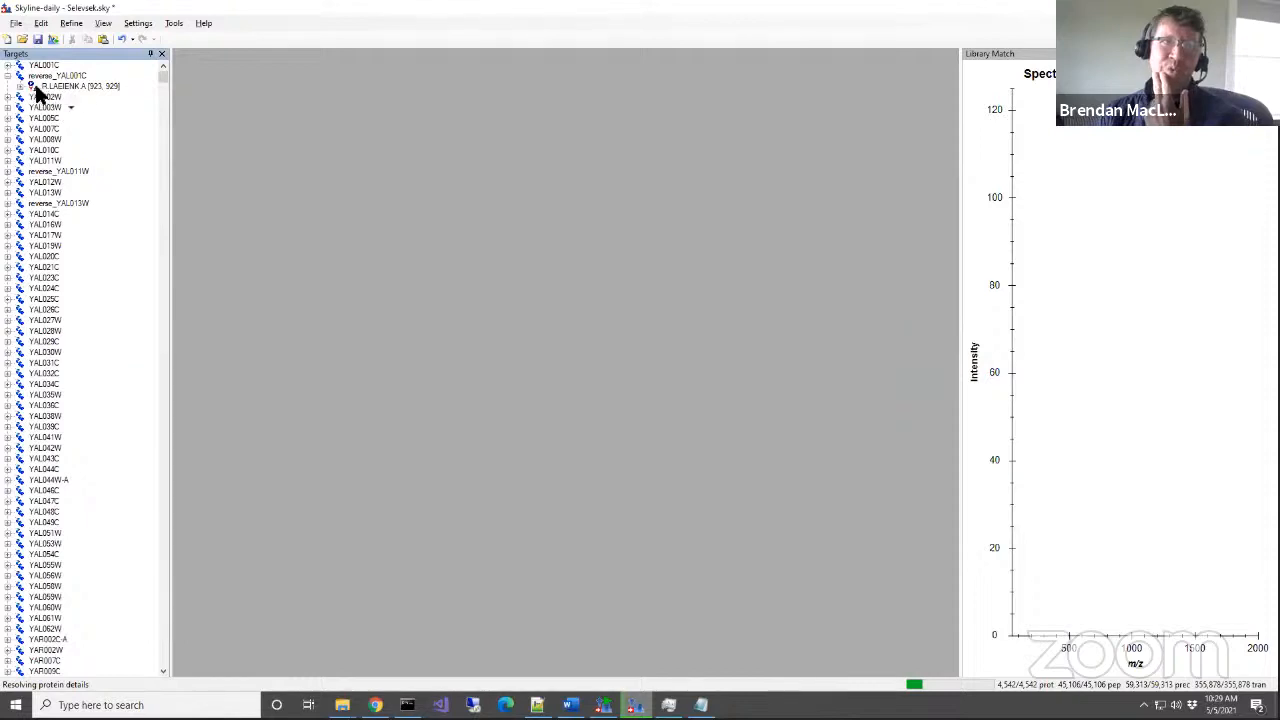
left_click(8, 77)
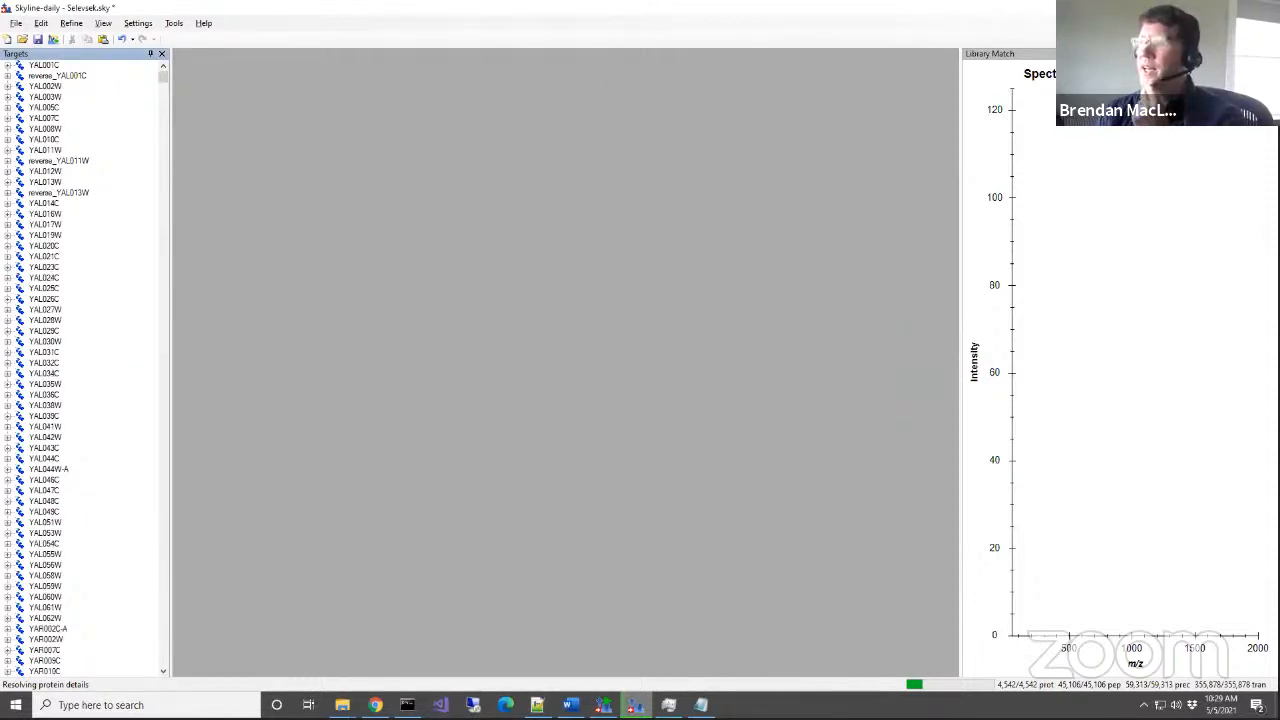
key("alt+Tab")
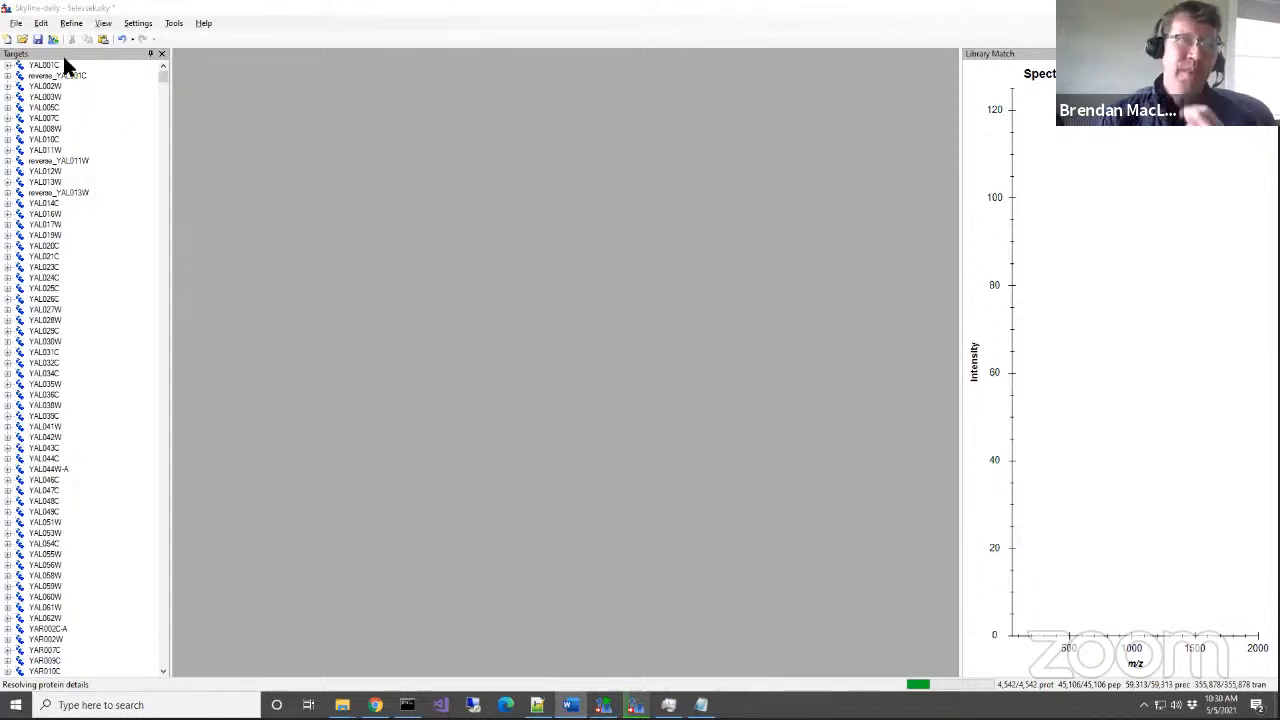
Add a new iRT calculator for retention time prediction in the peptide settings and name it Selevsek90.
left_click(127, 31)
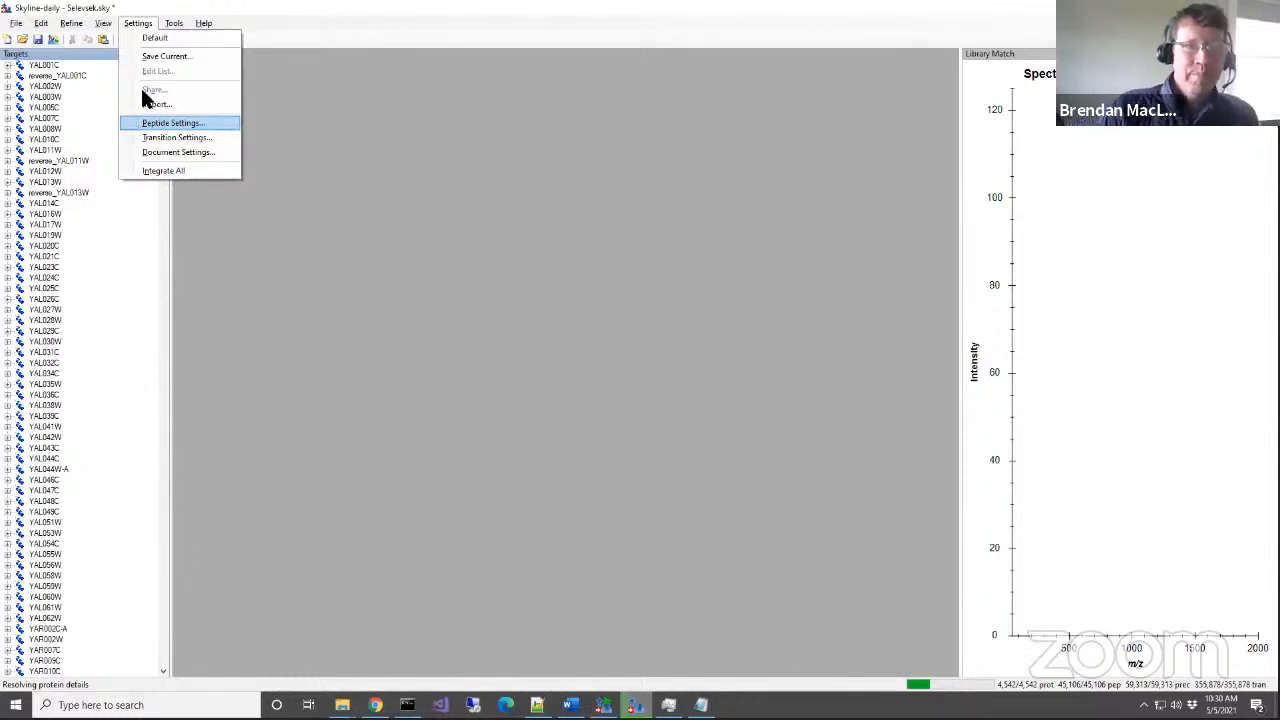
left_click(183, 126)
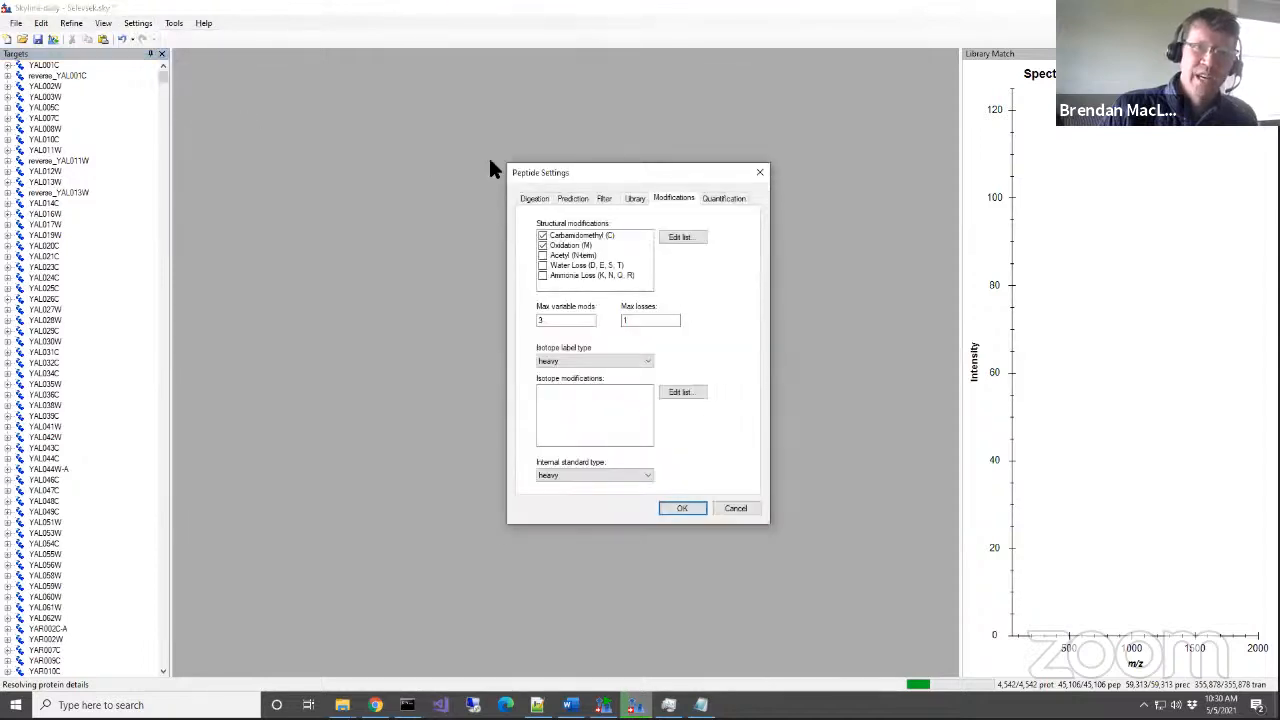
left_click(627, 199)
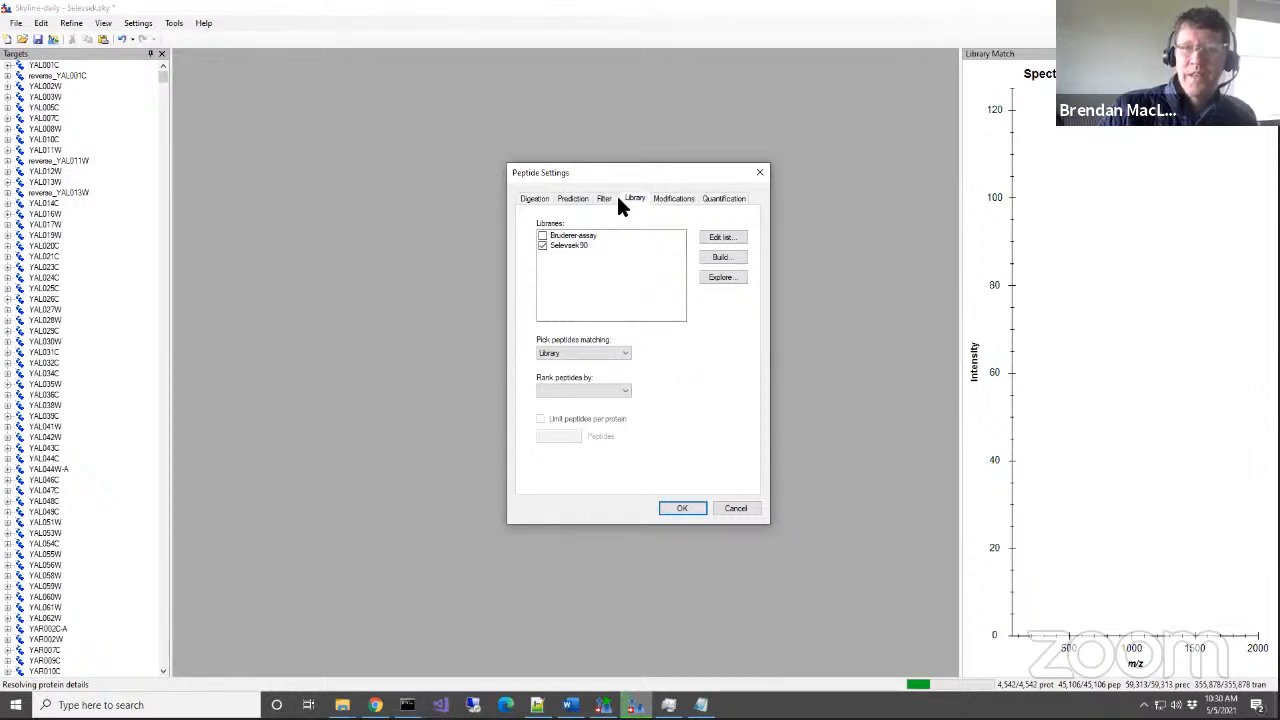
left_click(565, 199)
left_click(662, 237)
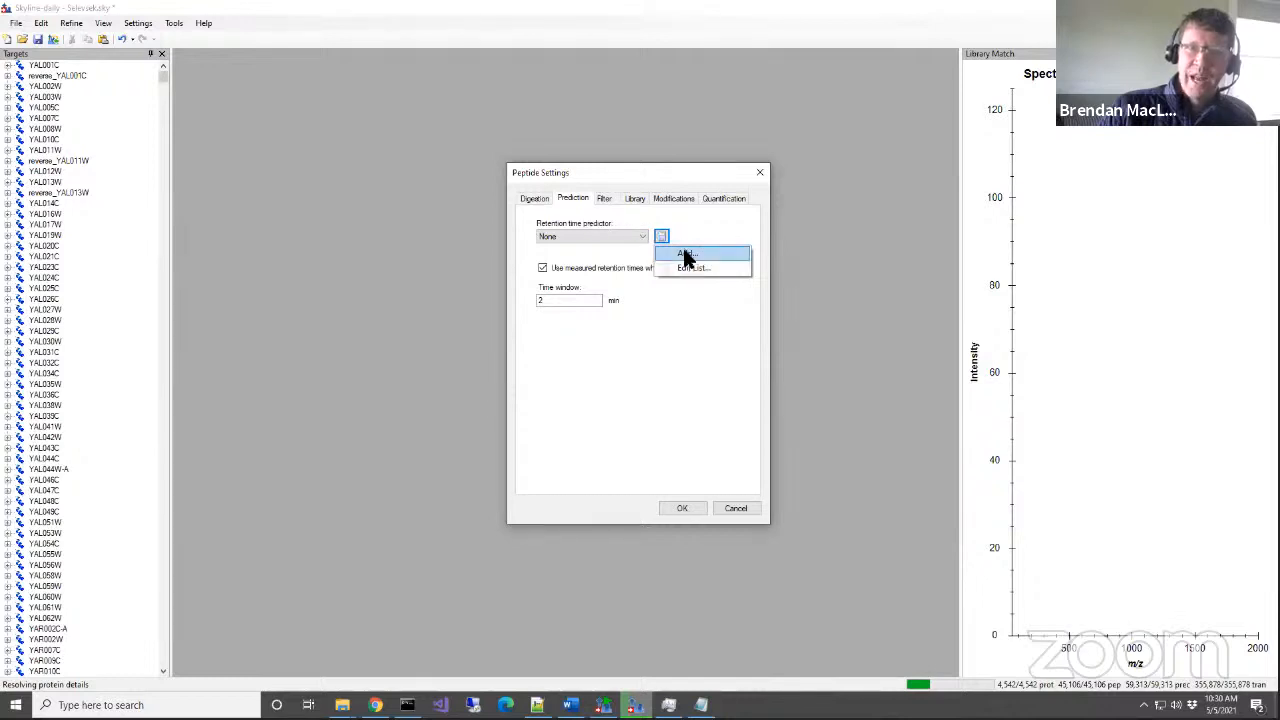
left_click(685, 255)
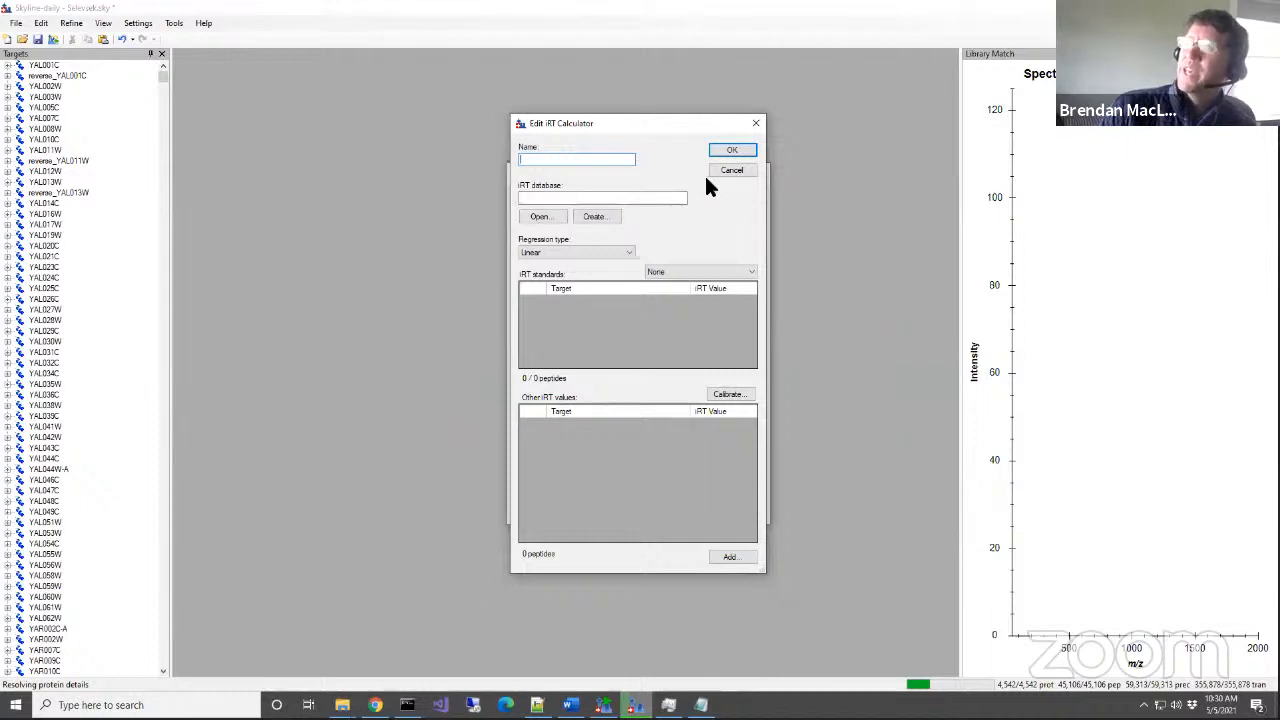
type("Sele")
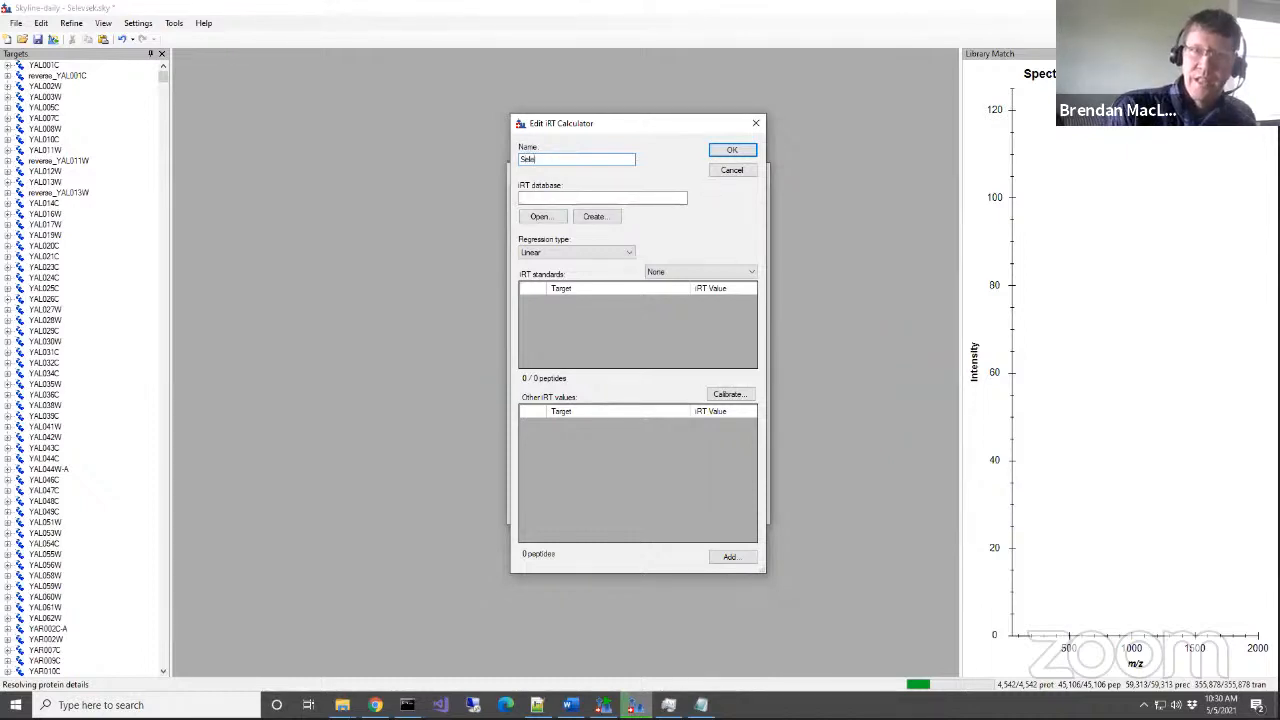
type("vsek90")
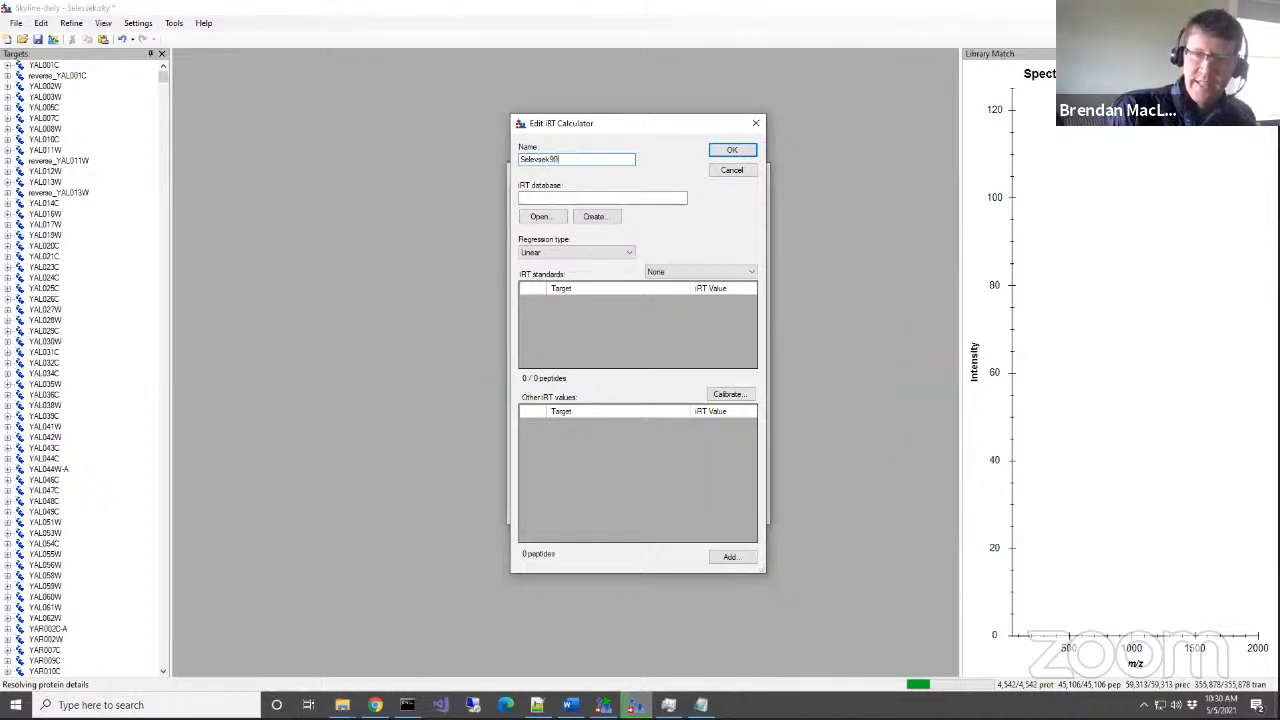
Load the BiblioSpec library Selevsek90.blib from the Selevsek folder as the calculator's iRT database.
left_click(556, 215)
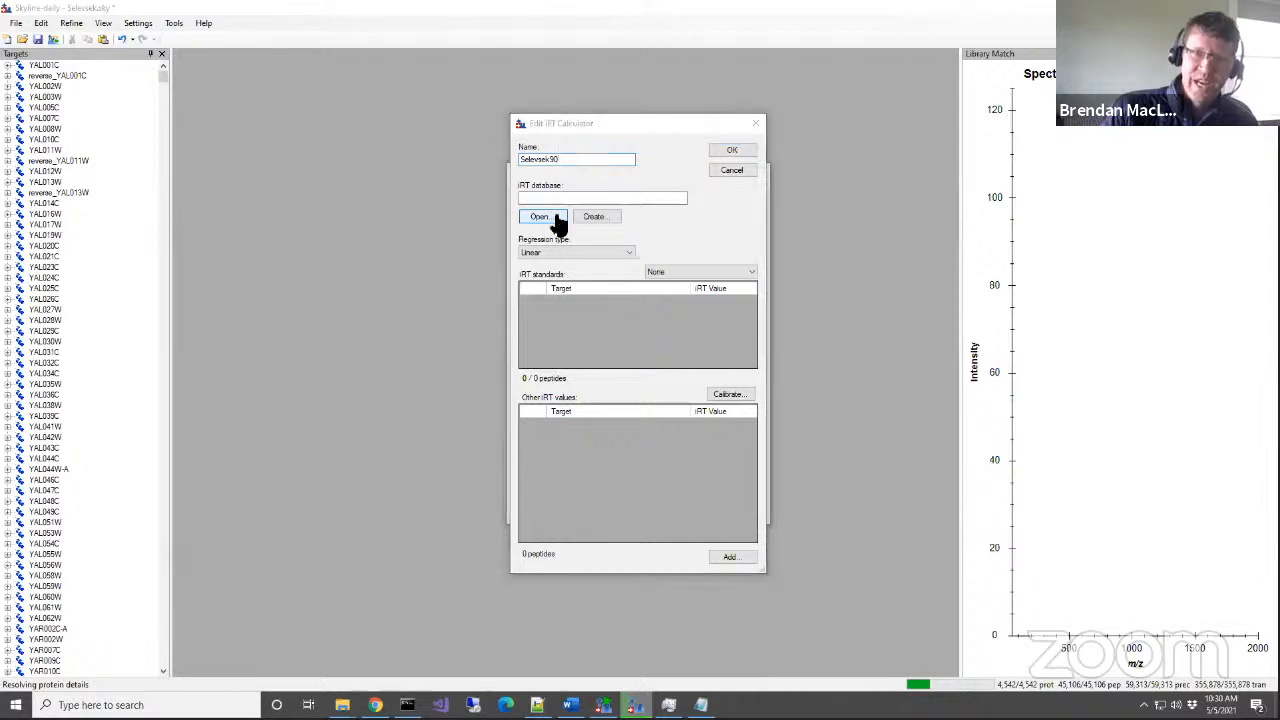
left_click(777, 273)
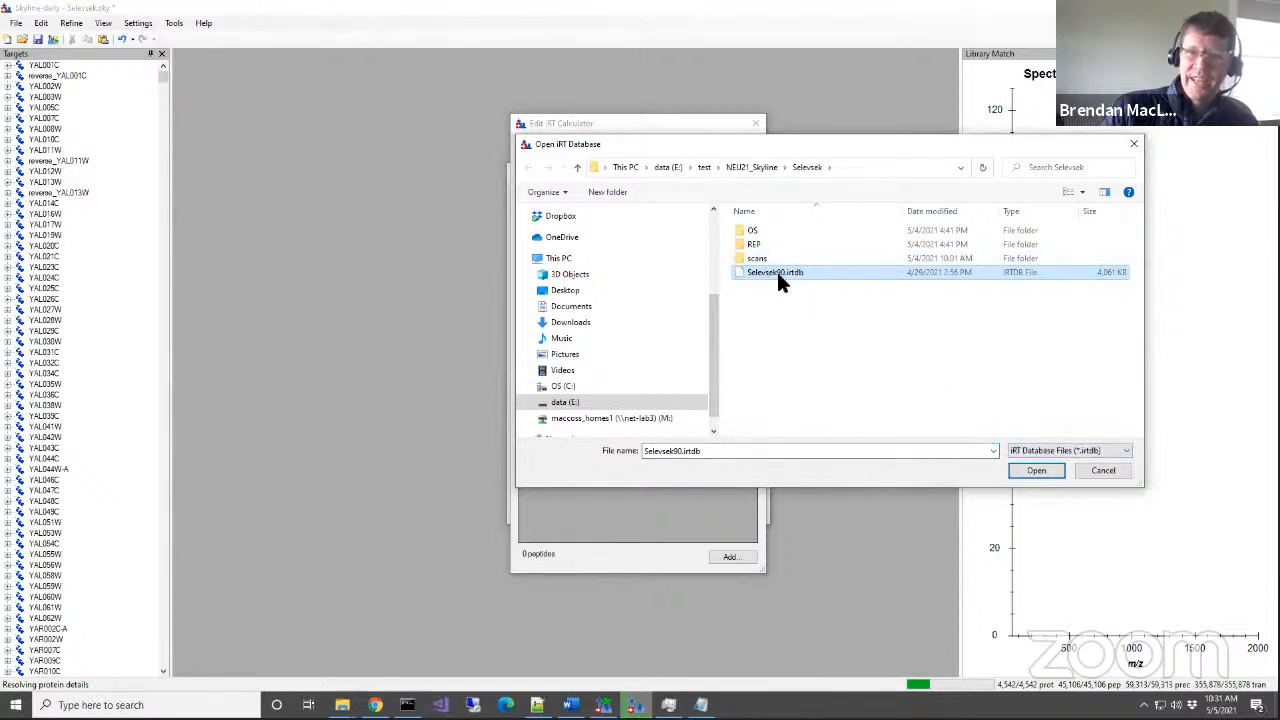
left_click(1047, 449)
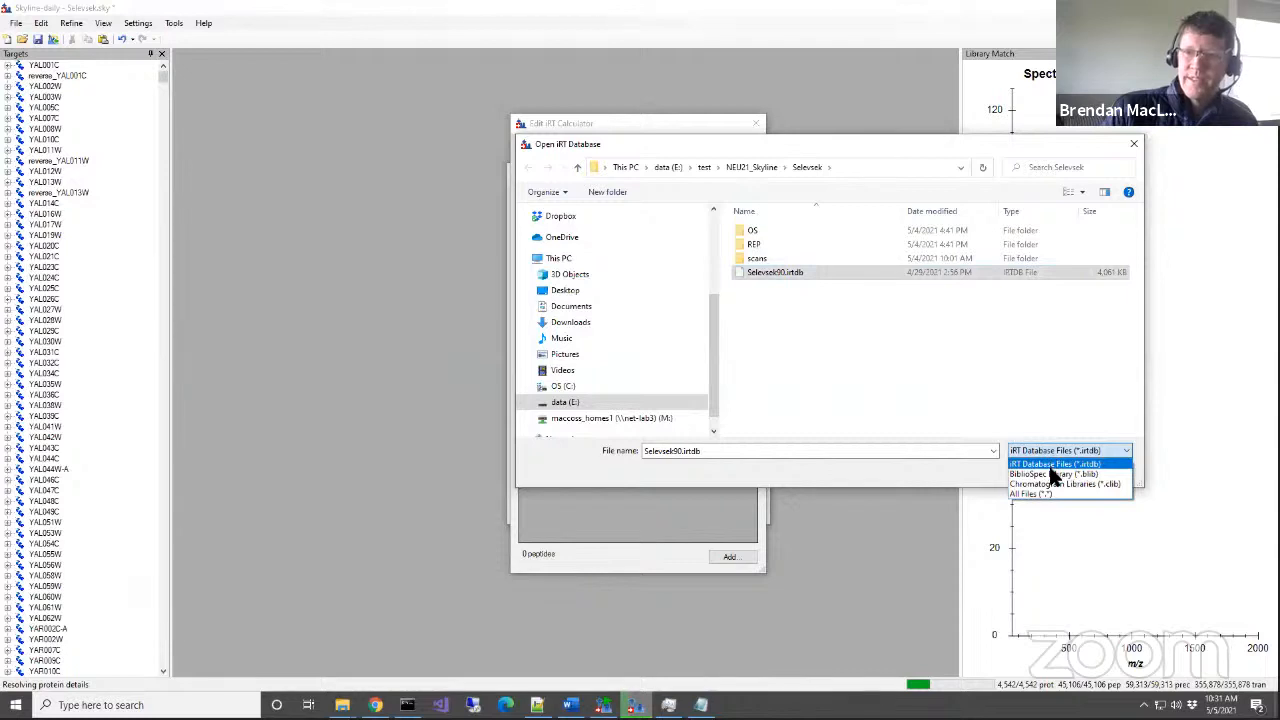
left_click(1052, 474)
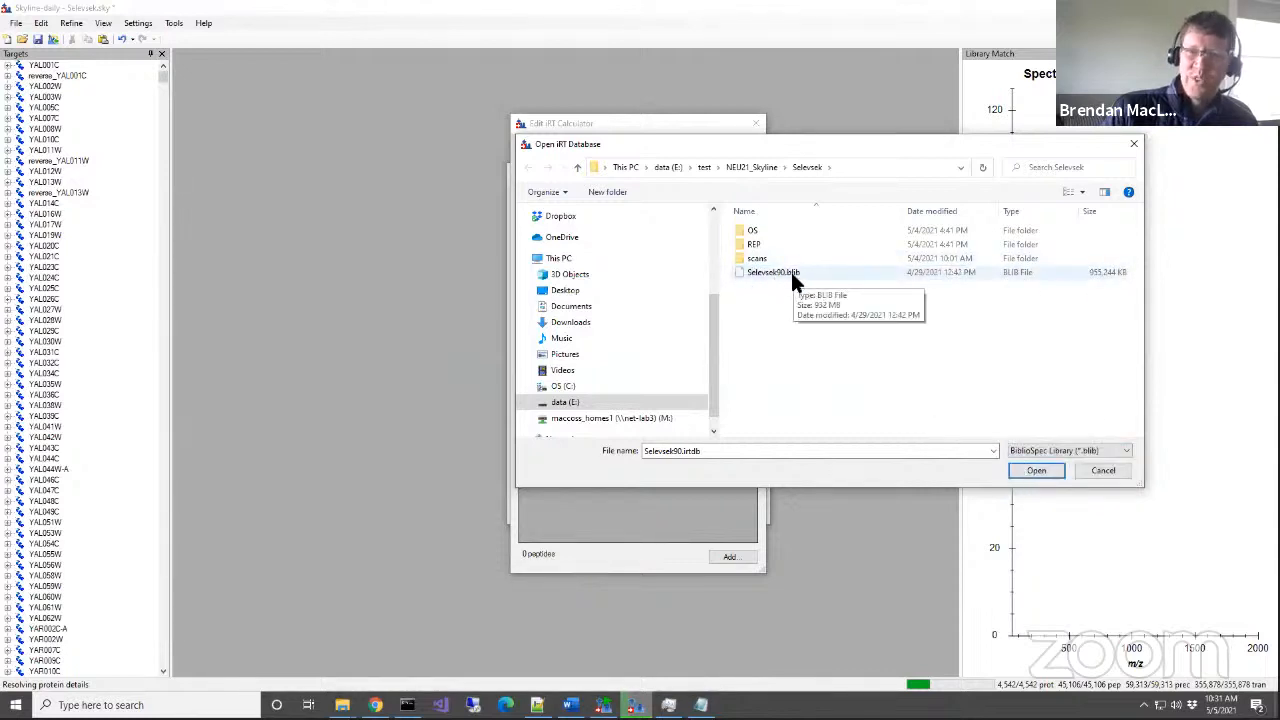
left_click(1048, 450)
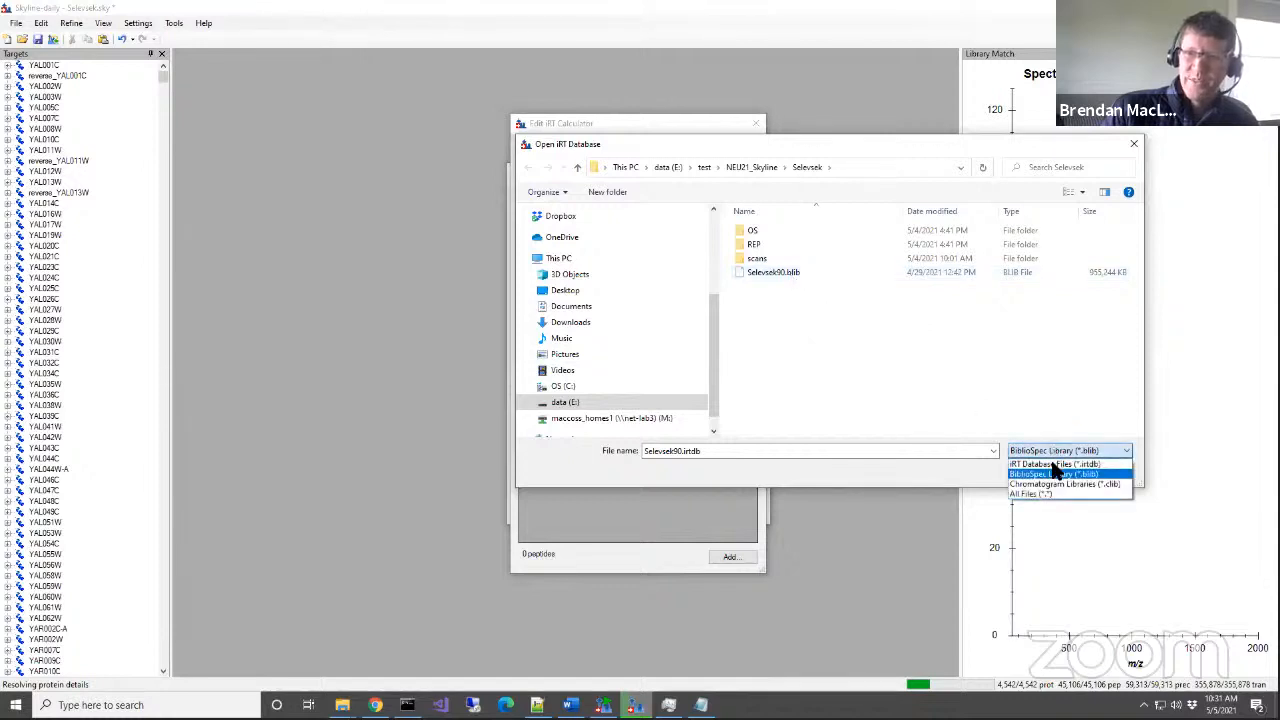
left_click(1050, 464)
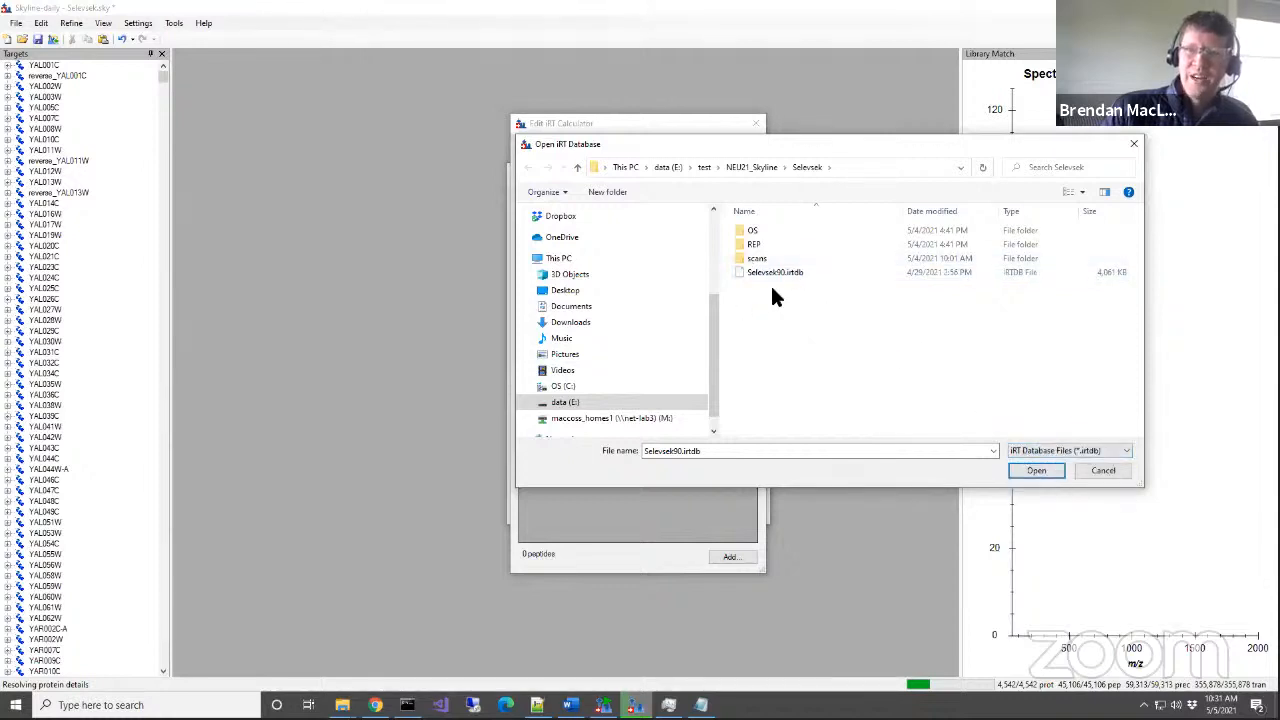
left_click(1085, 446)
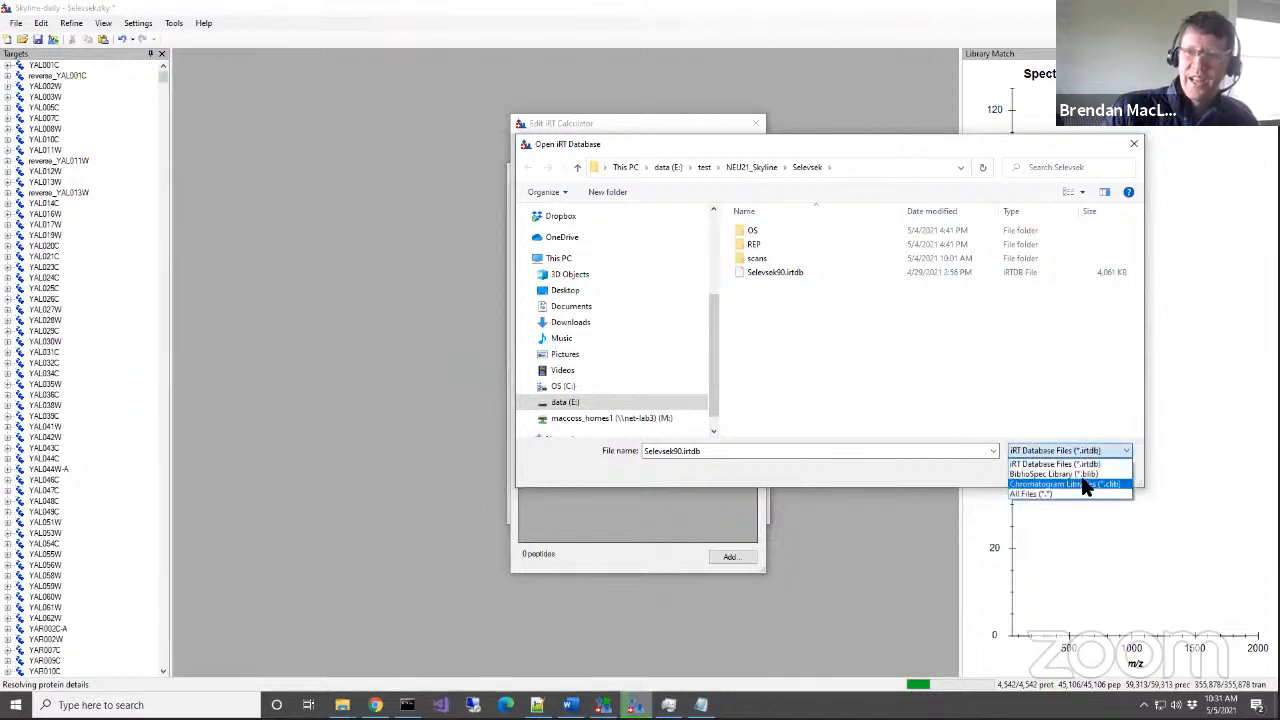
left_click(1083, 472)
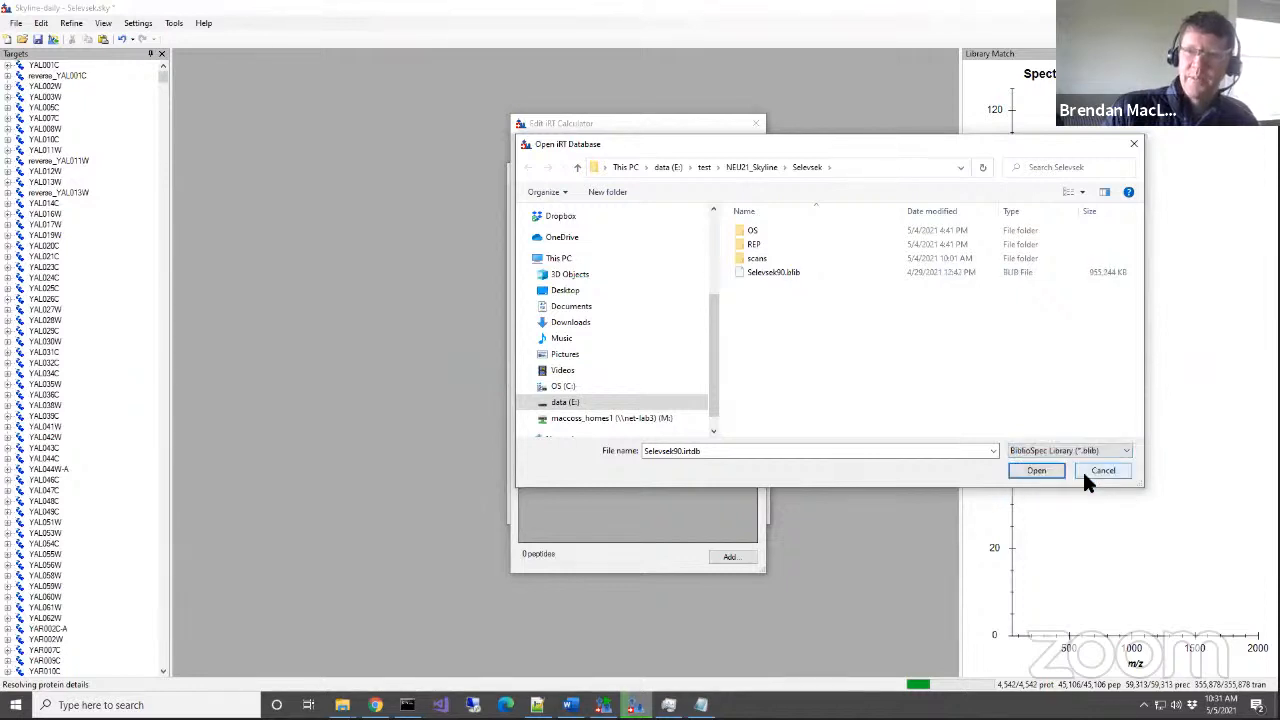
left_click(772, 271)
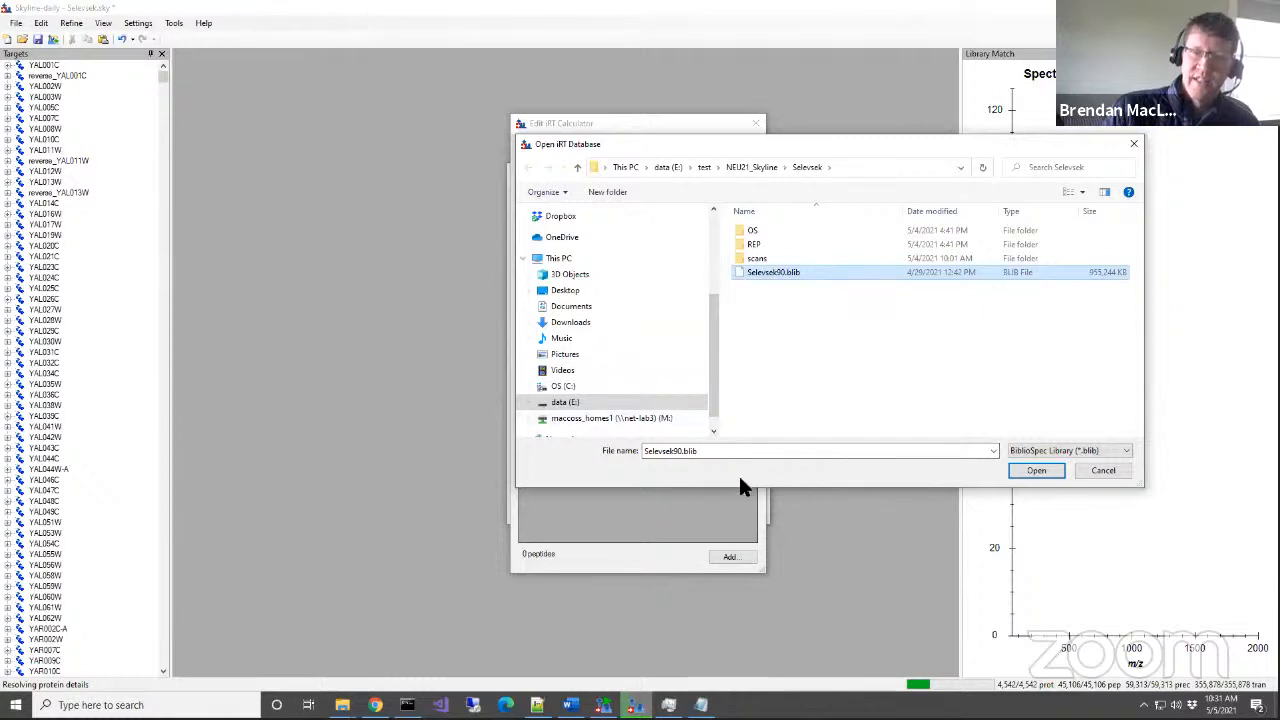
left_click(1049, 470)
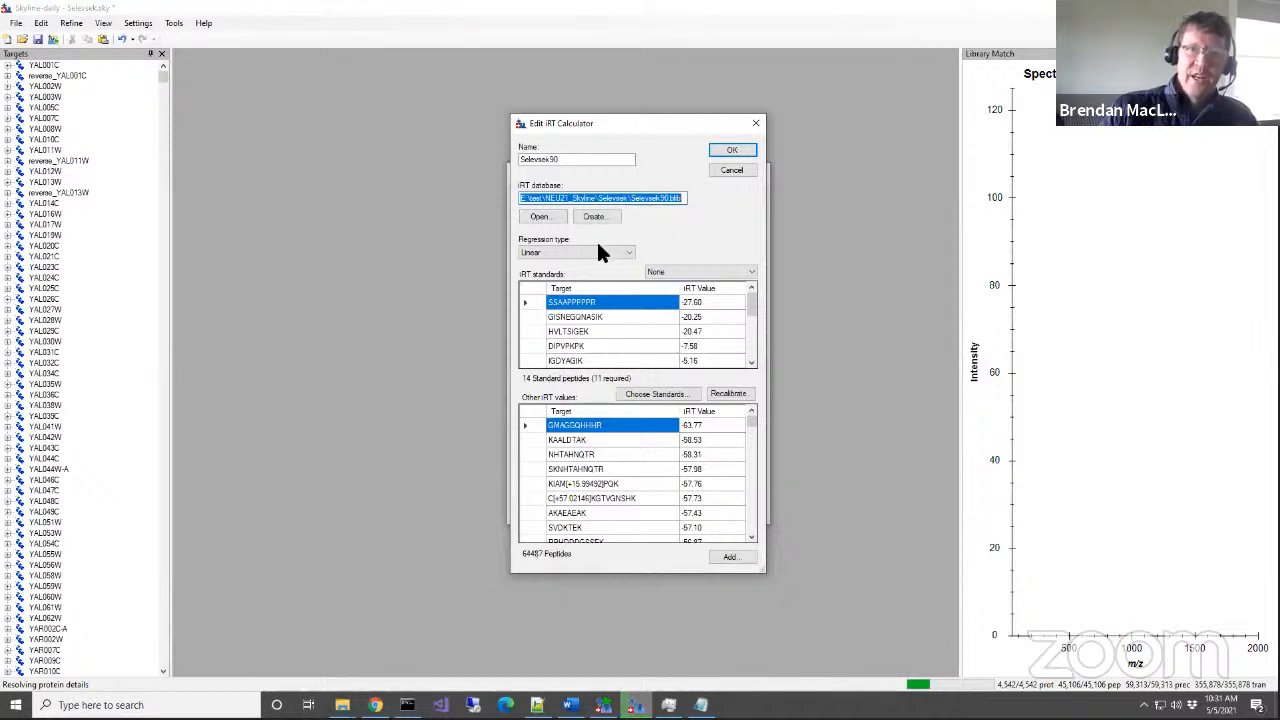
Save the iRT calculator as a new iRT database file named Selevsek90, replacing the existing file, and accept the peptide settings.
left_click(739, 147)
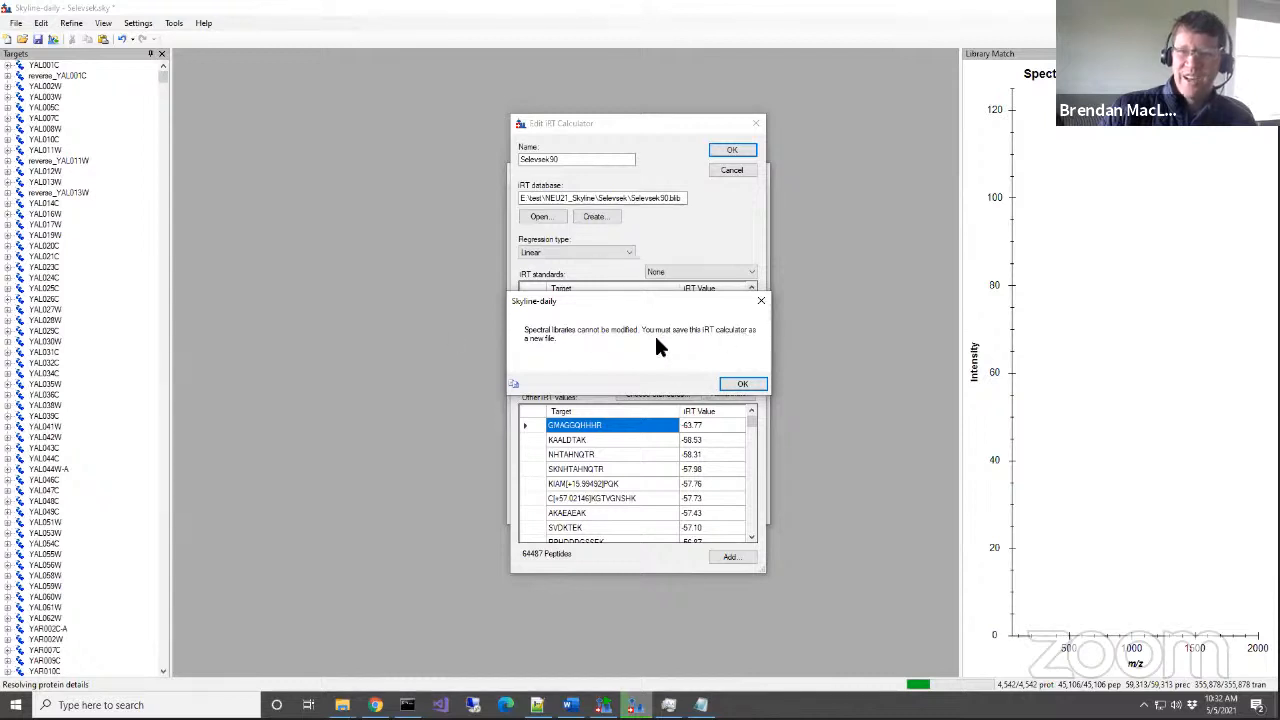
left_click(735, 384)
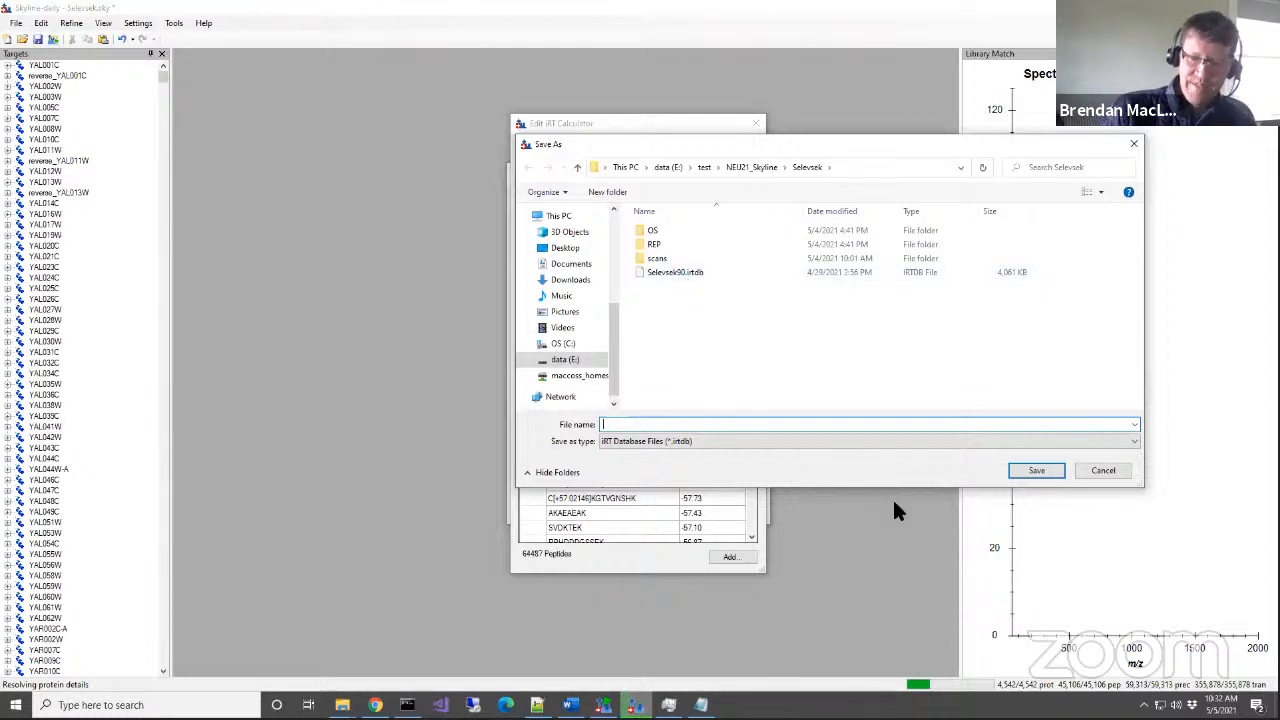
type("Selev")
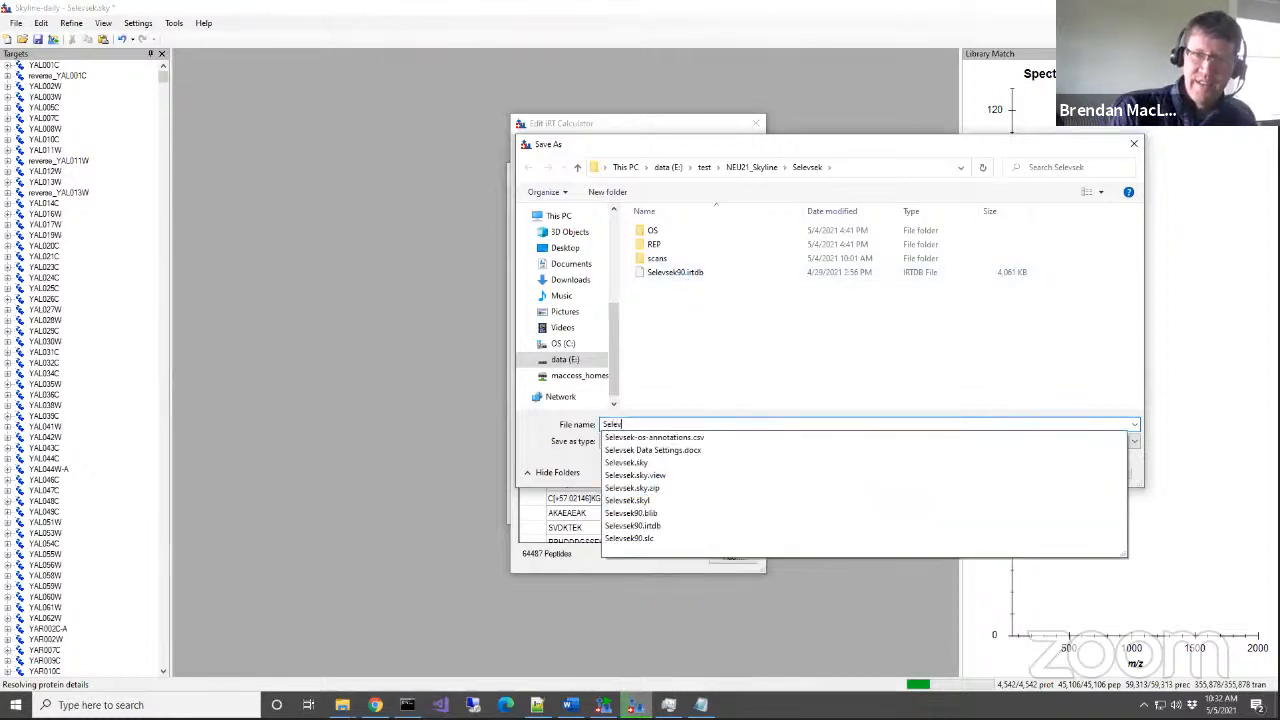
type("sek90")
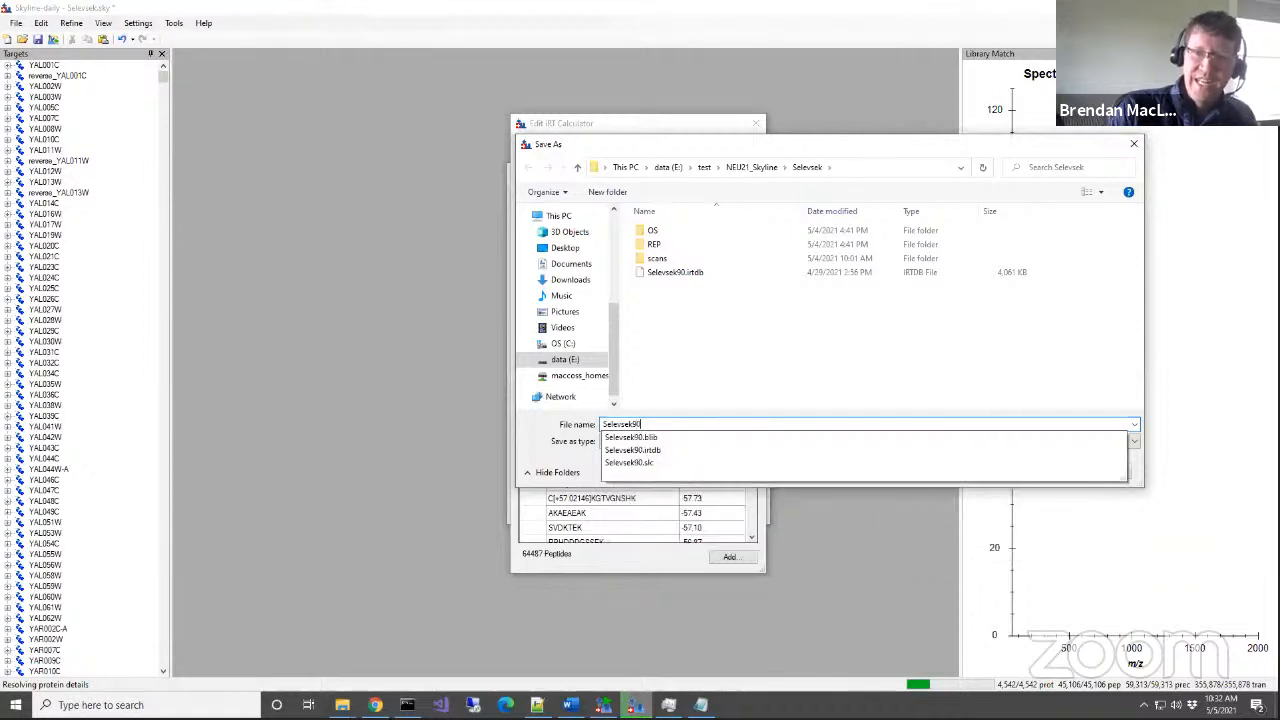
key("Tab")
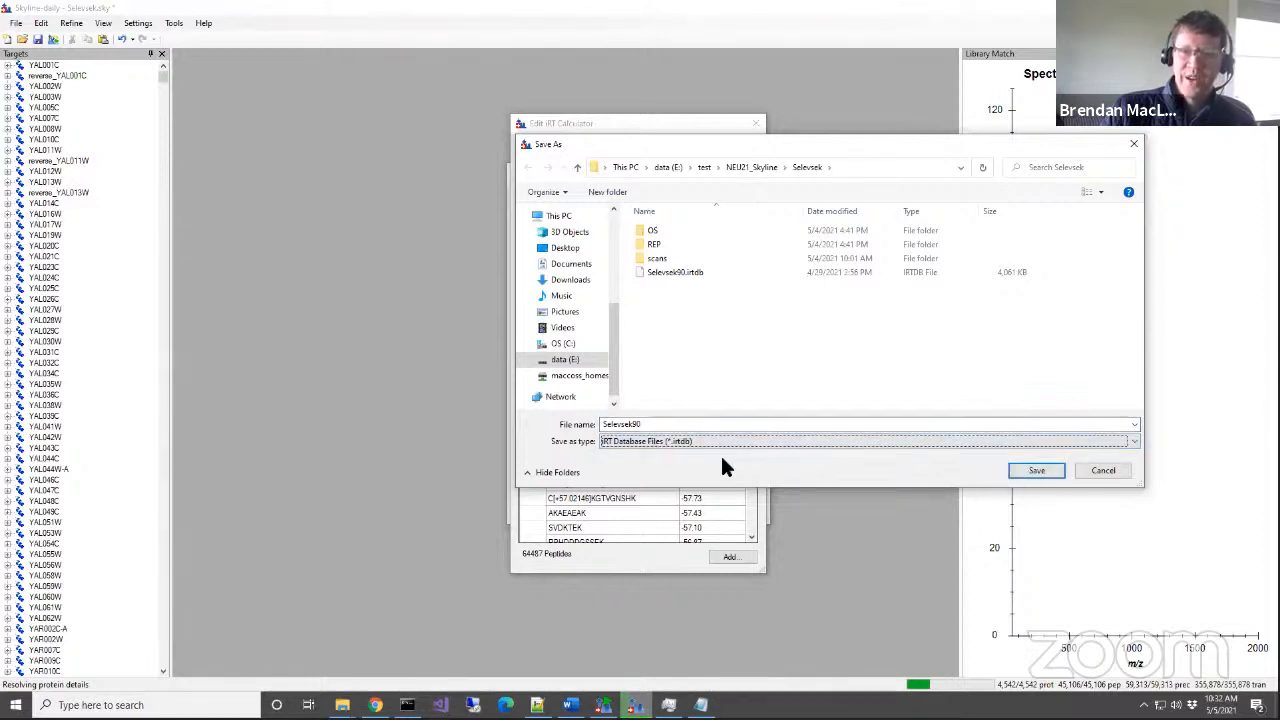
left_click(1024, 470)
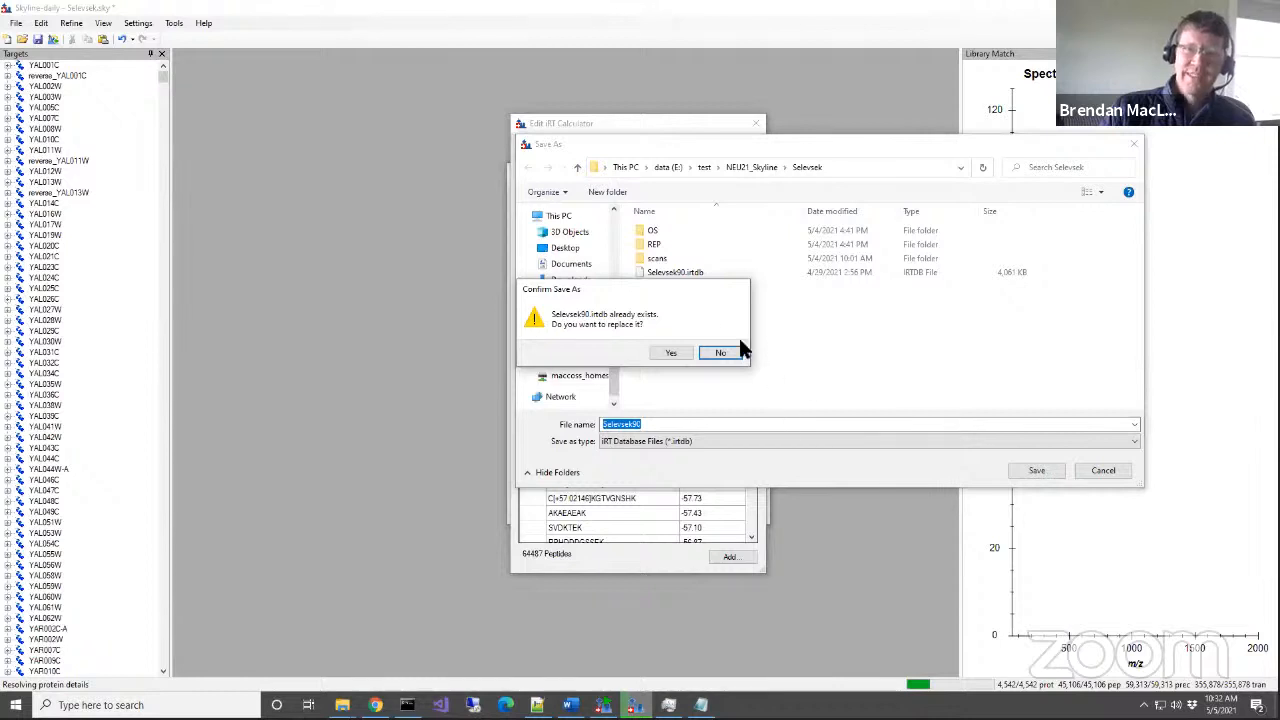
left_click(672, 353)
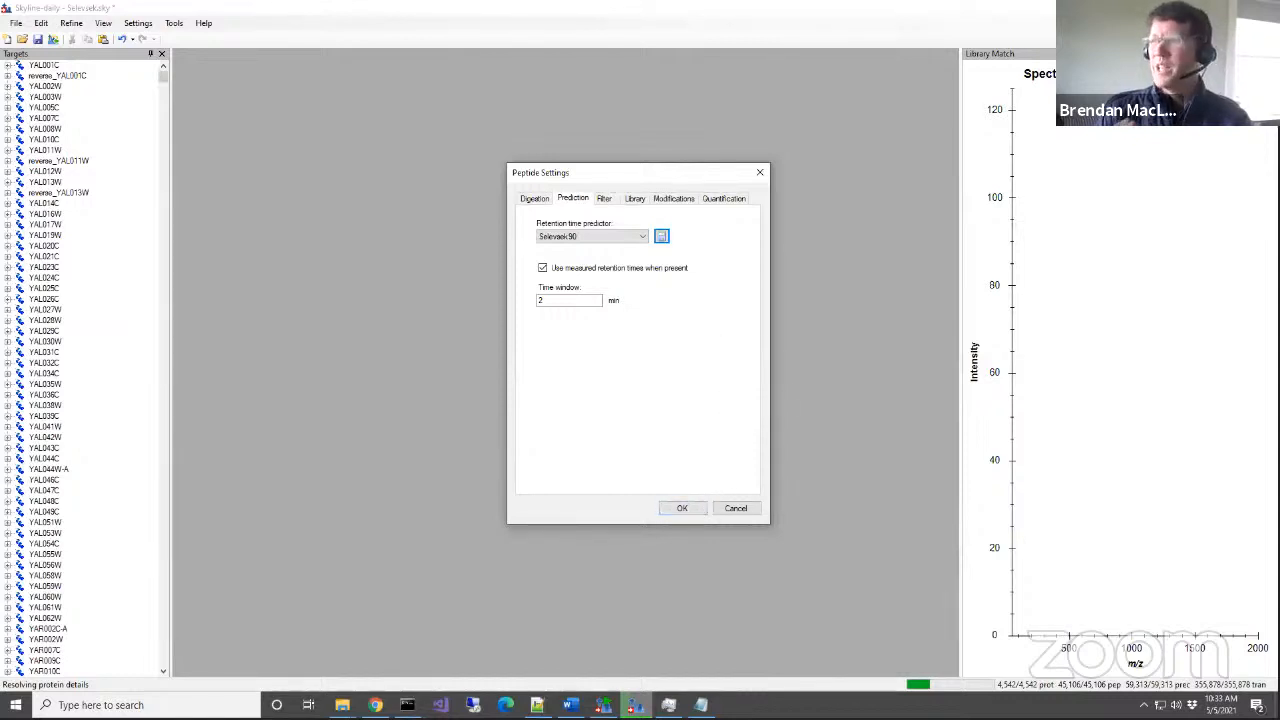
key("alt+Tab")
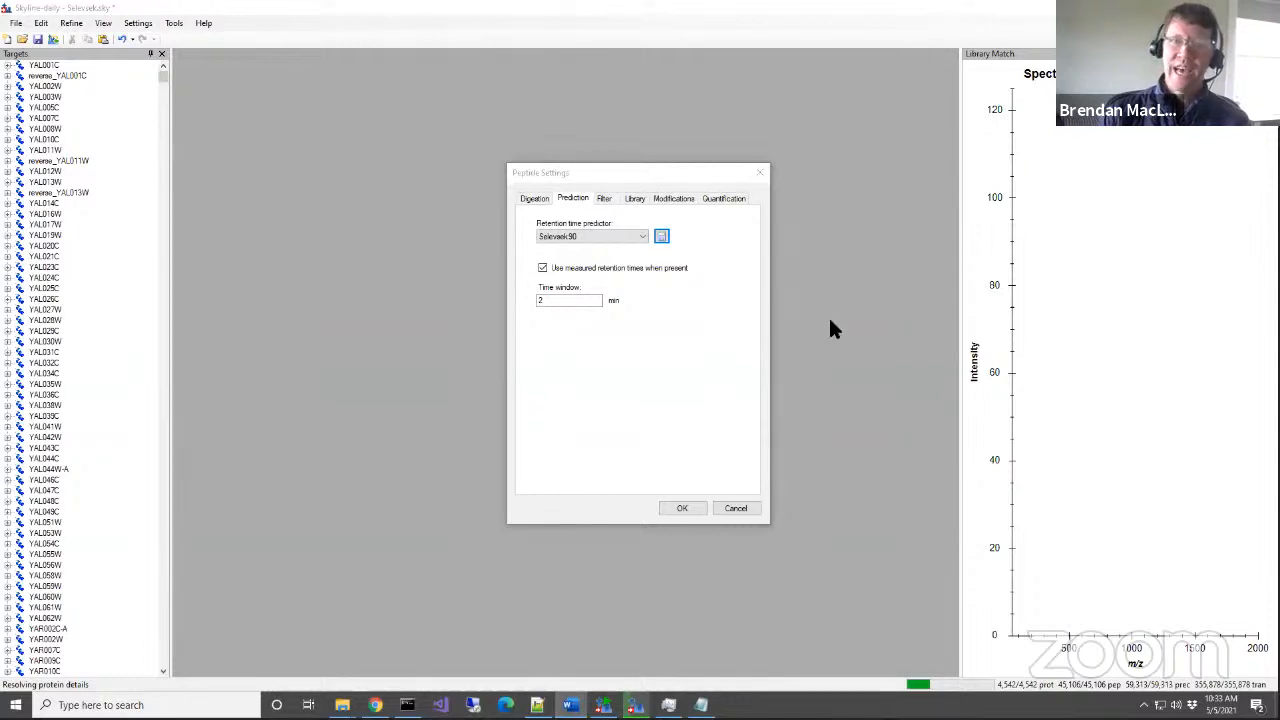
left_click(700, 507)
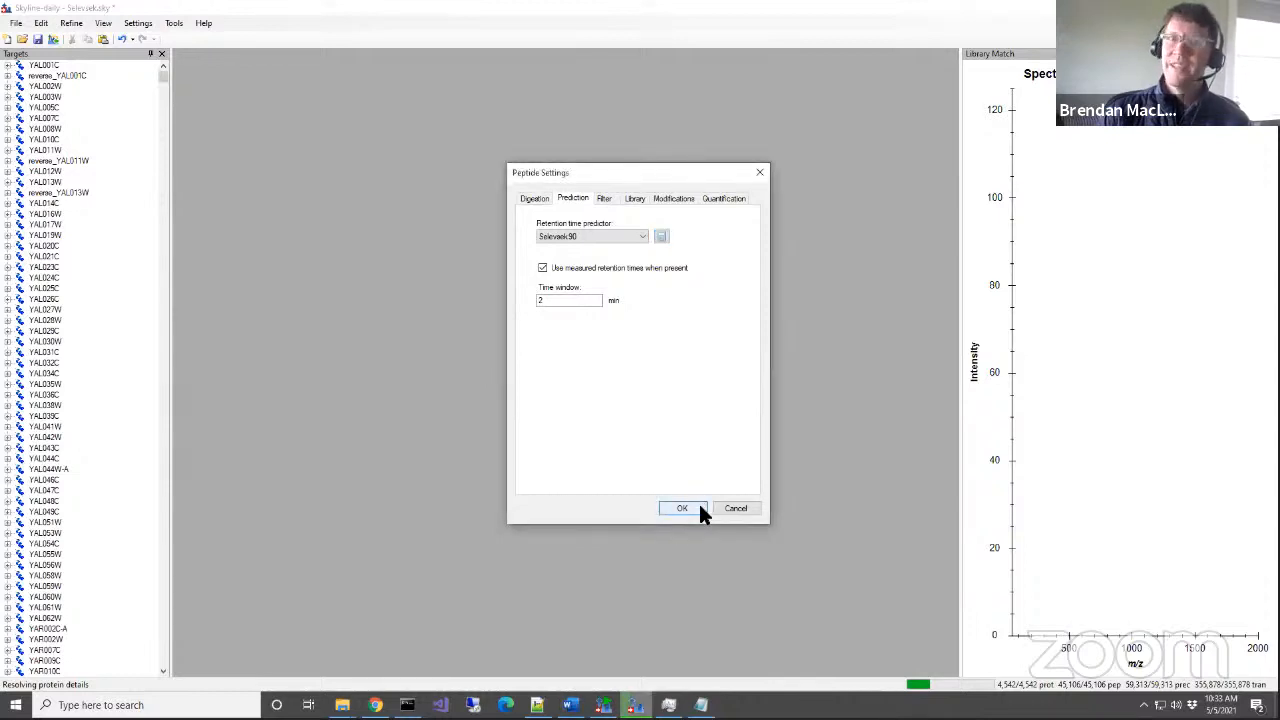
Refine the document to at least 2 peptides per protein with duplicate peptides removed.
left_click(72, 24)
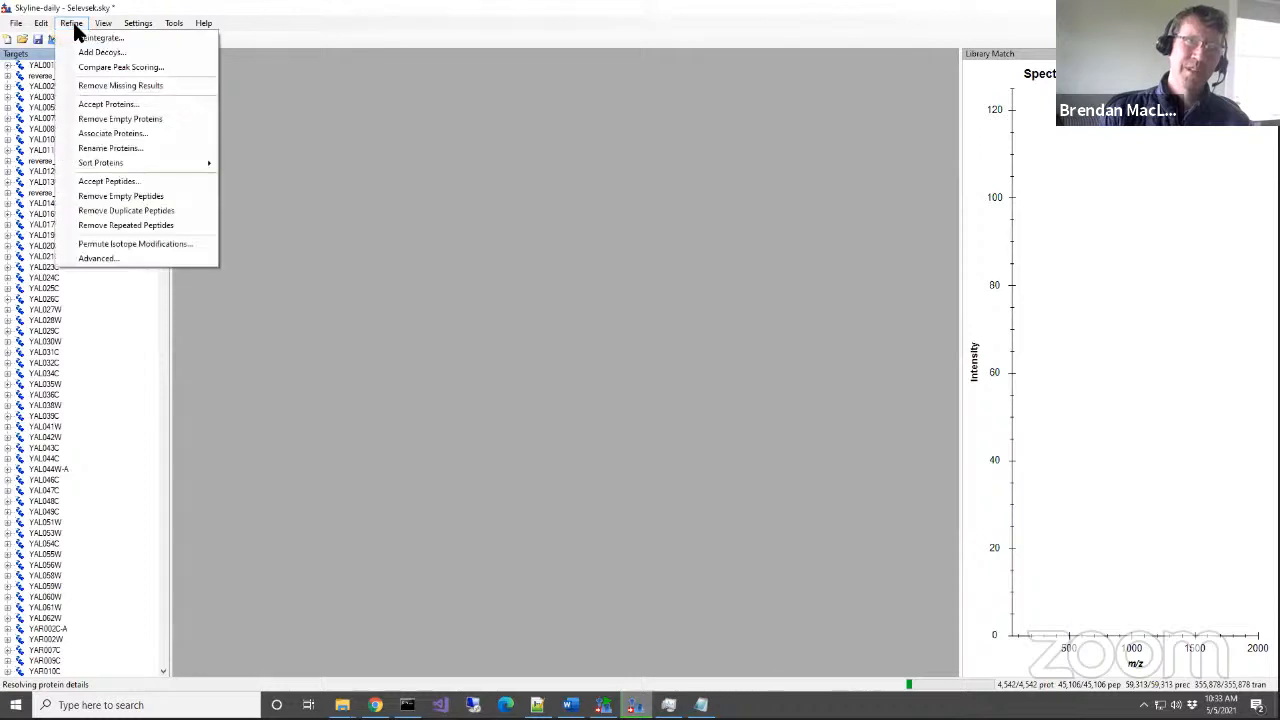
left_click(108, 258)
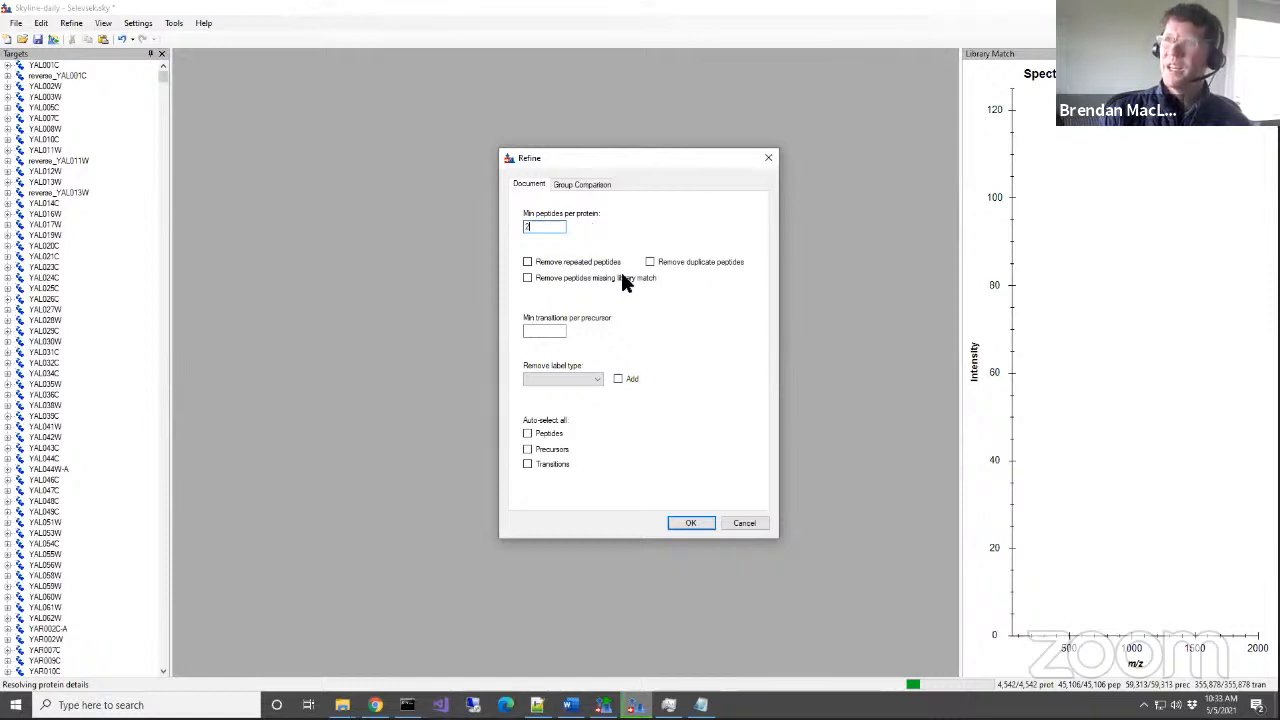
left_click(650, 263)
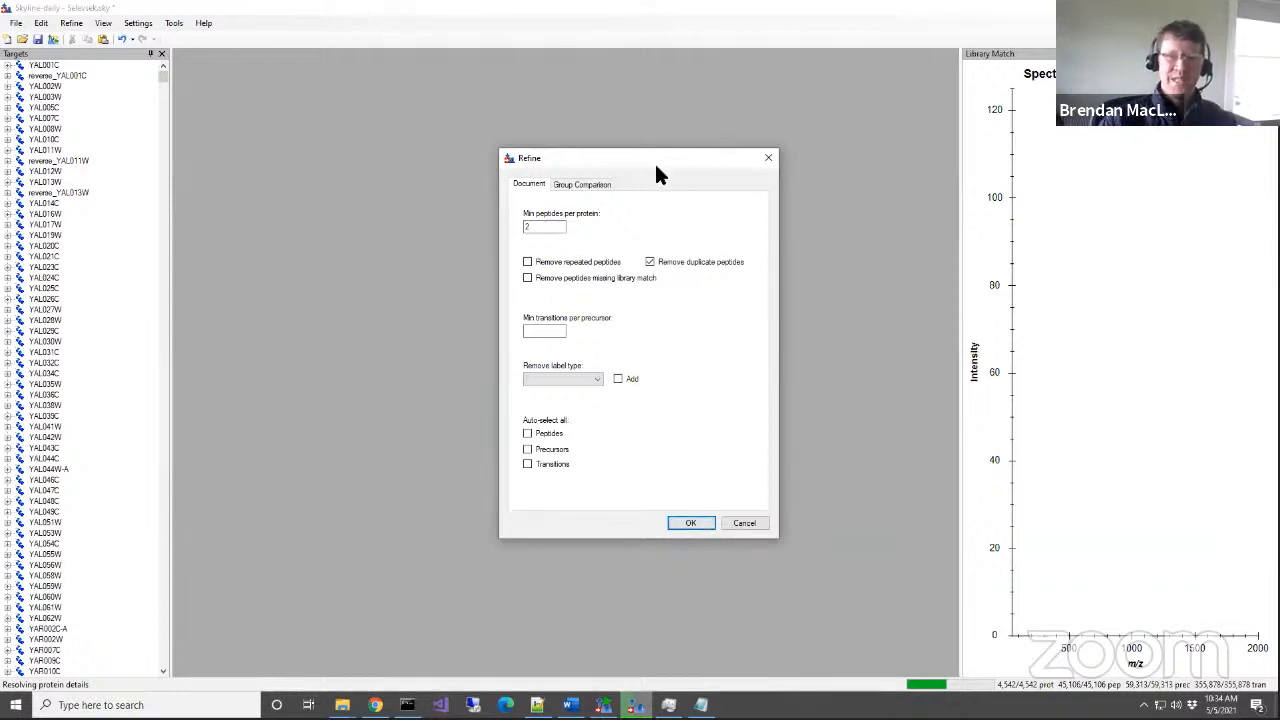
left_click_drag(654, 154, 514, 163)
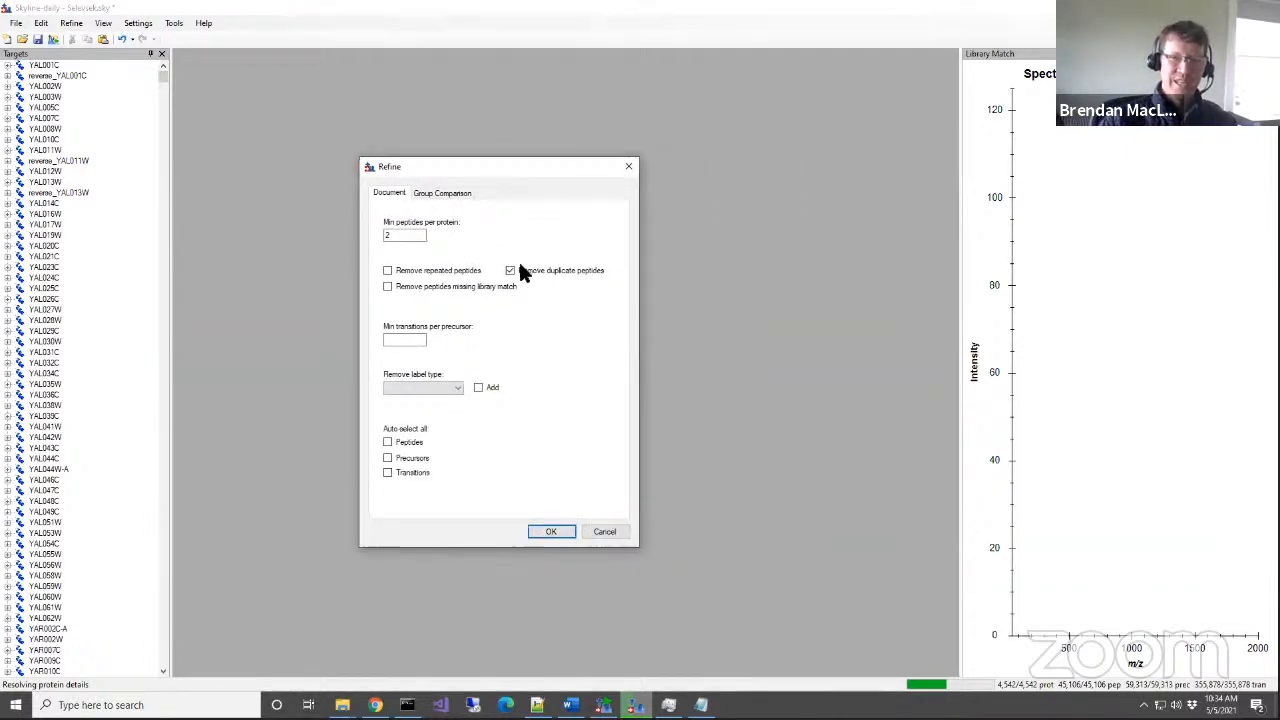
left_click(550, 533)
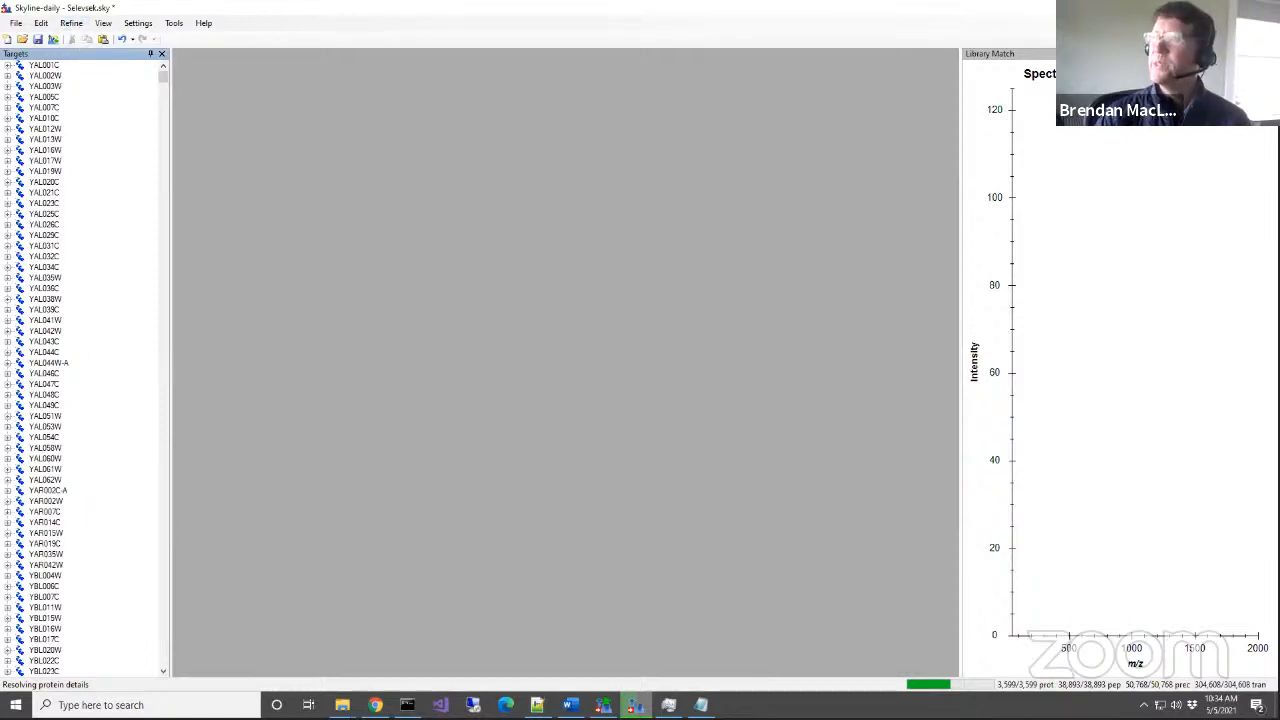
Sort the proteins in the target list by name.
key("alt+Tab")
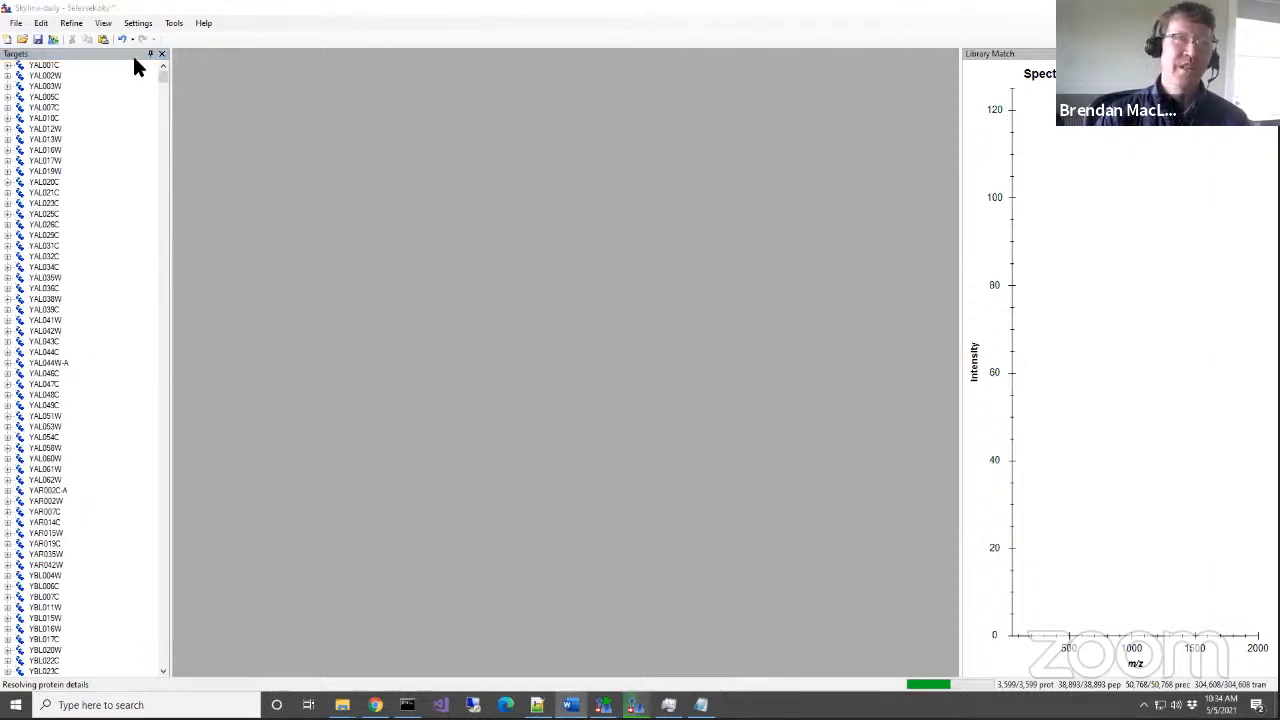
left_click(72, 23)
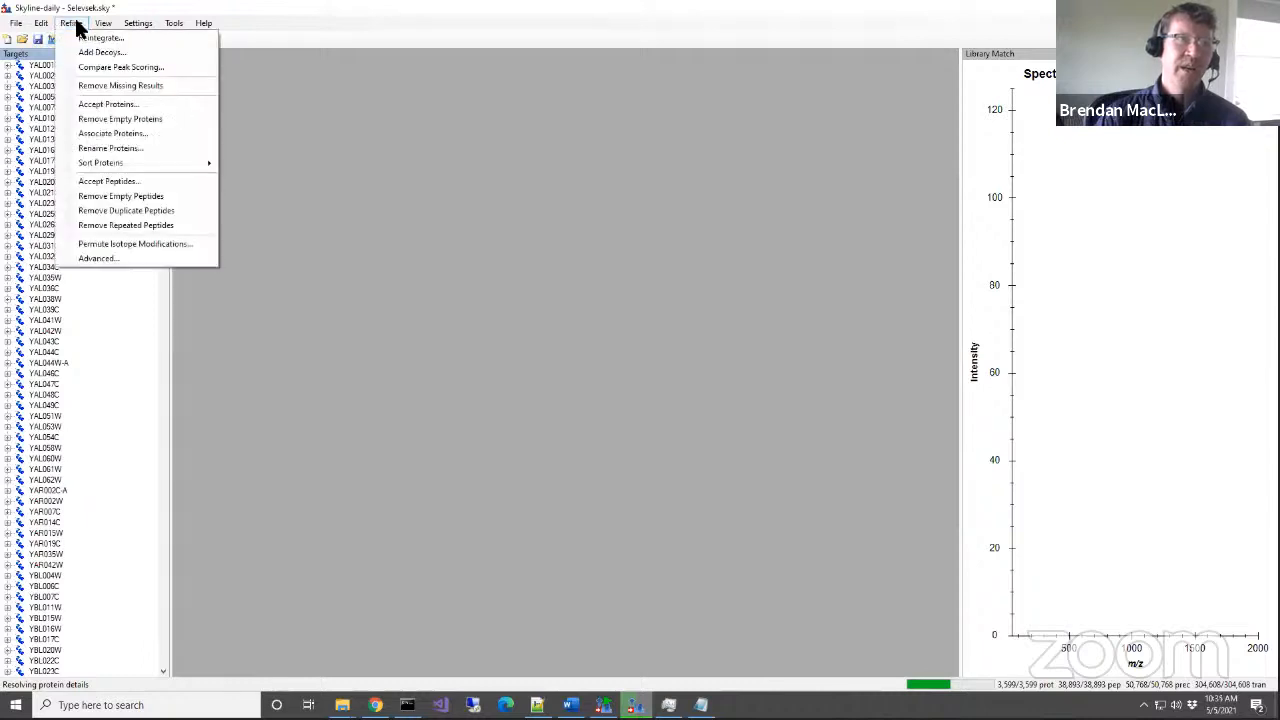
mouse_move(110, 162)
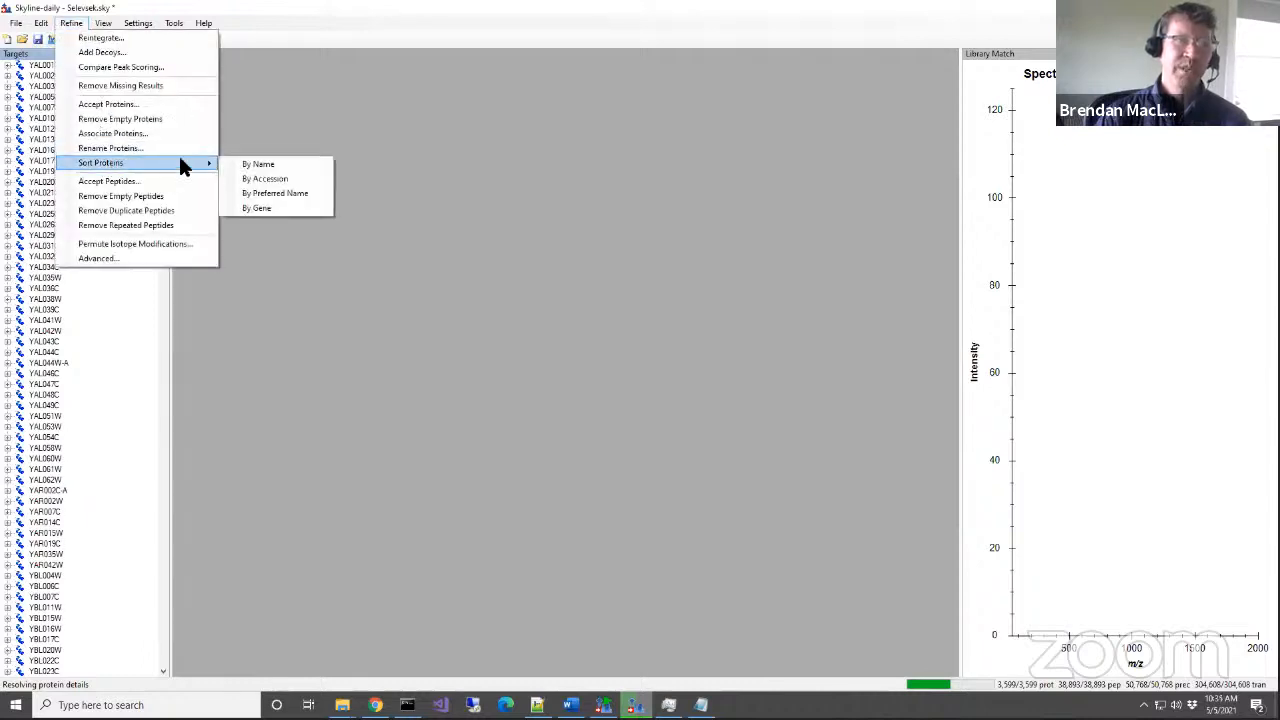
left_click(249, 168)
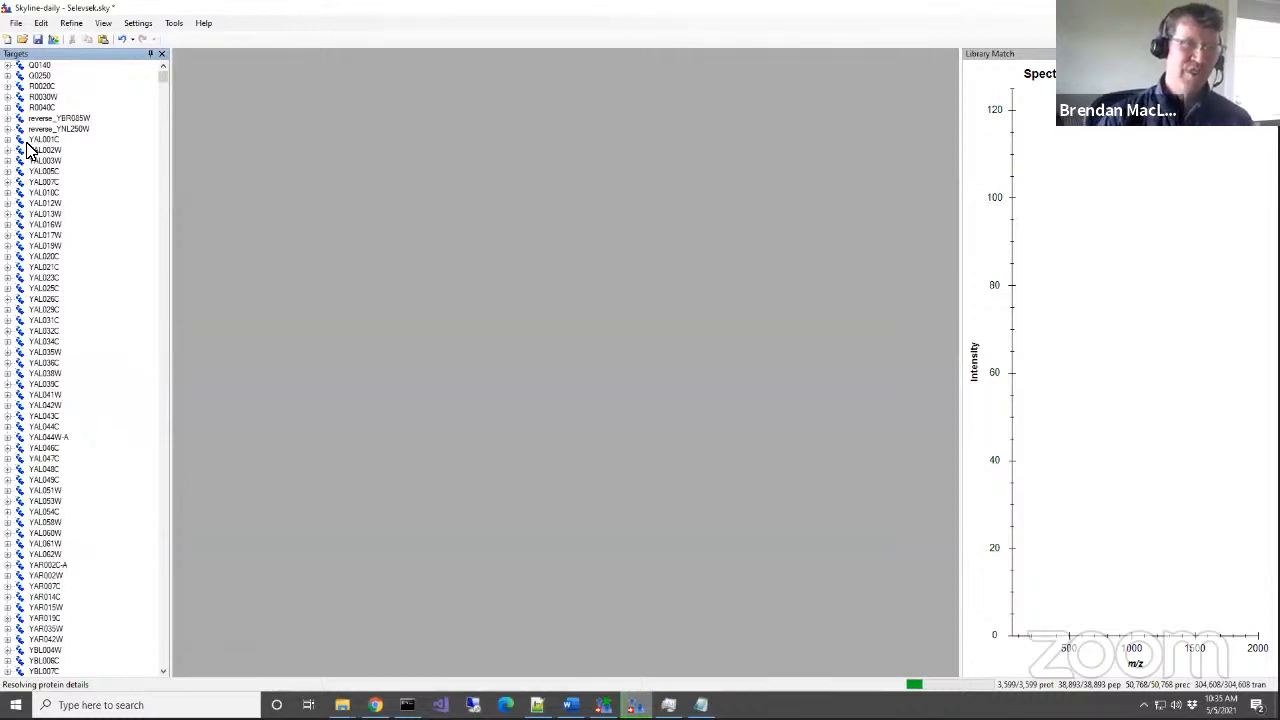
Check the peptides and descriptions of reverse_YBR085W and reverse_YNL250W, and delete both reverse proteins from the target list.
left_click(8, 118)
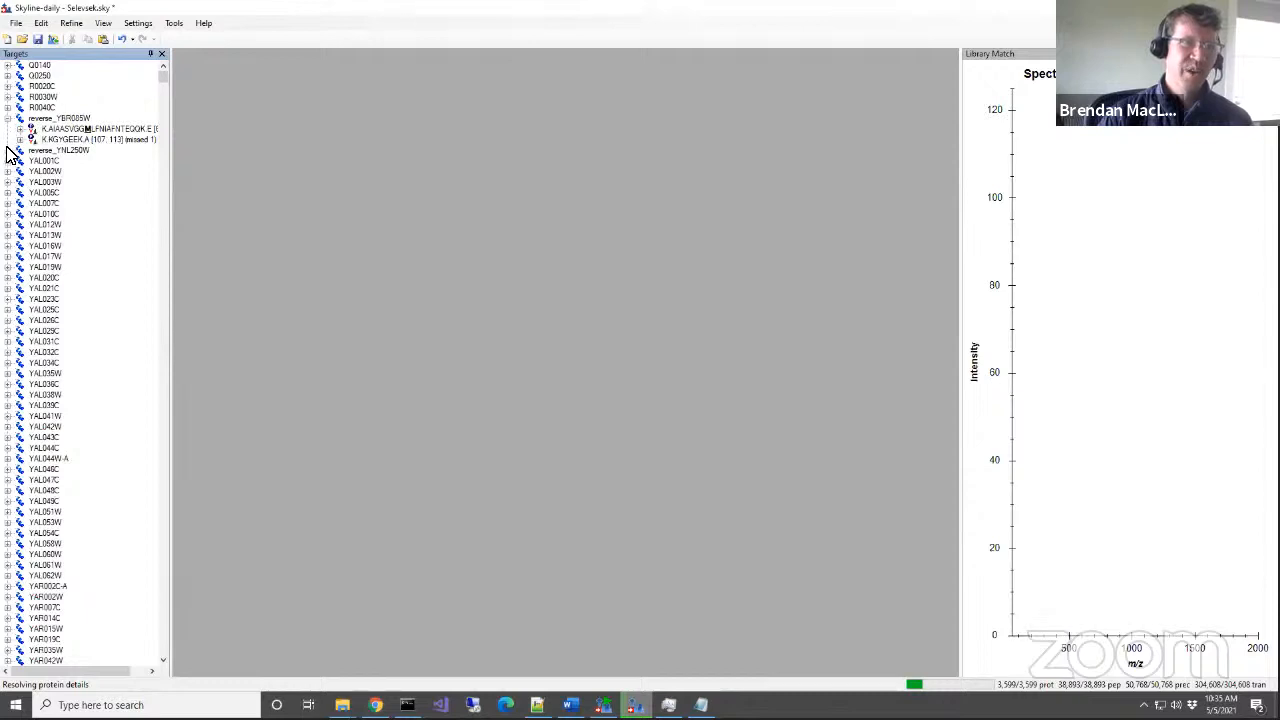
left_click(8, 151)
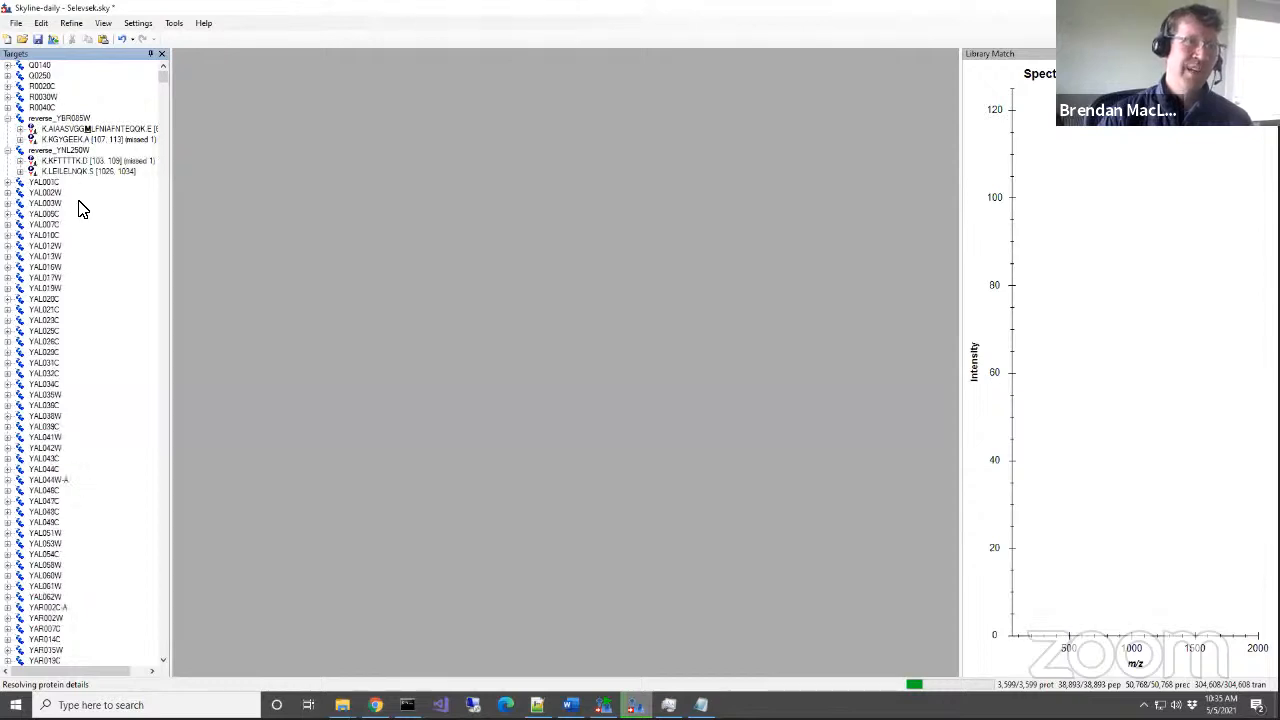
left_click(8, 118)
left_click(8, 129)
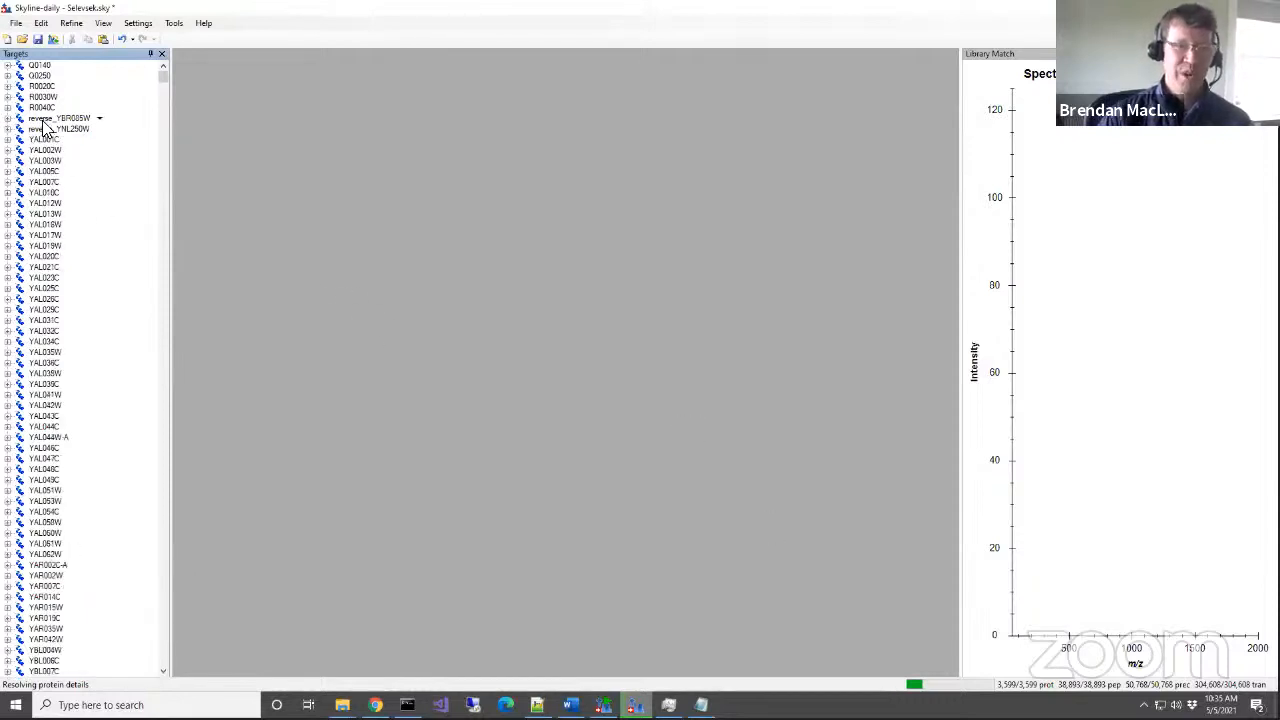
mouse_move(43, 125)
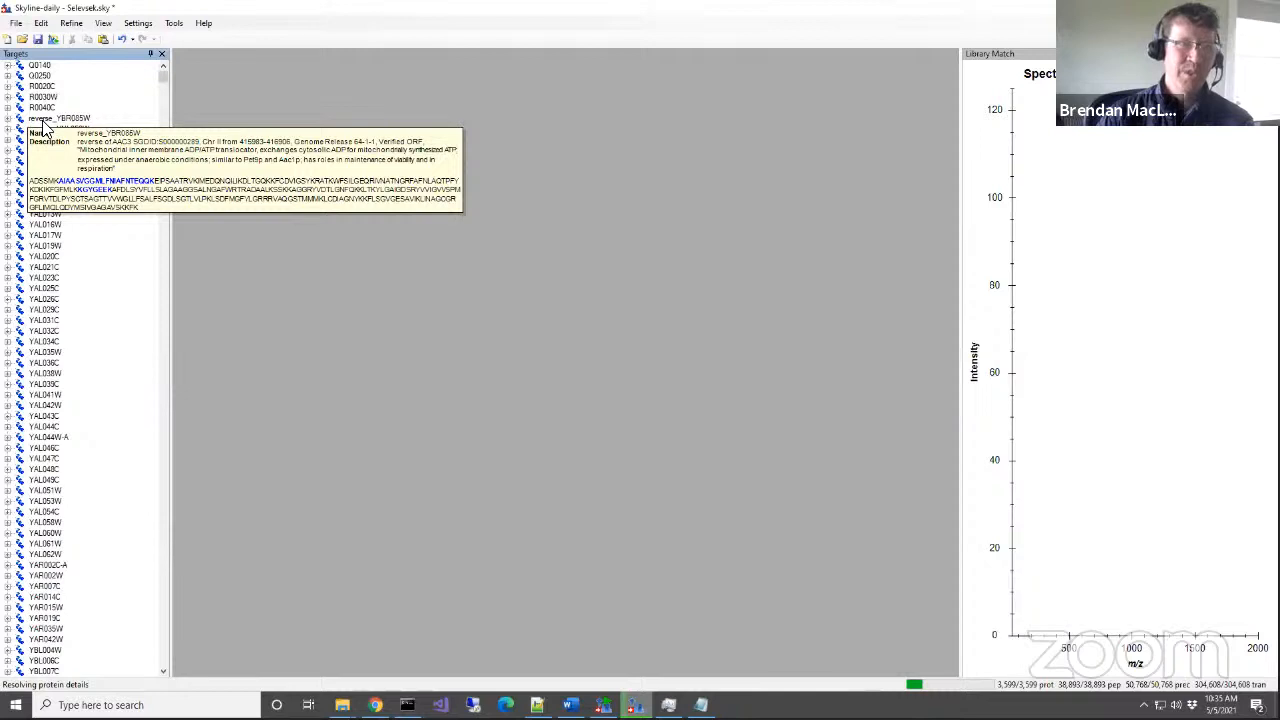
left_click(44, 119)
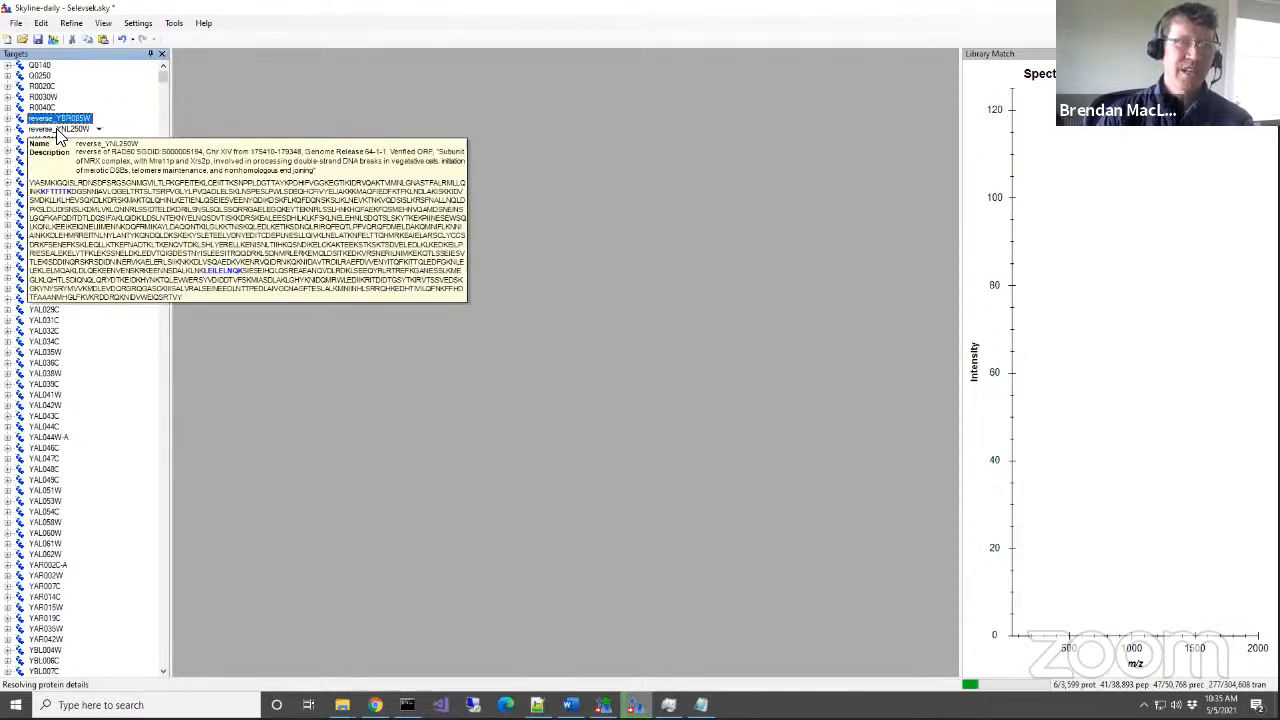
left_click(58, 130)
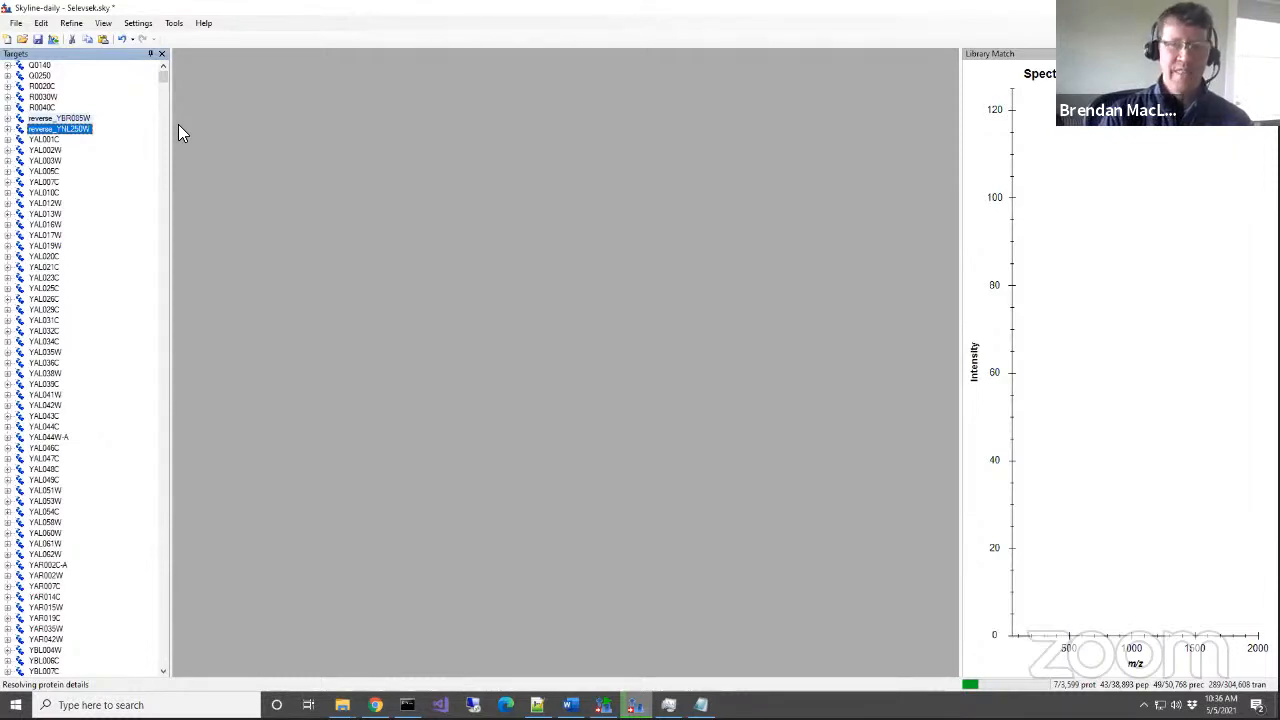
key("Delete")
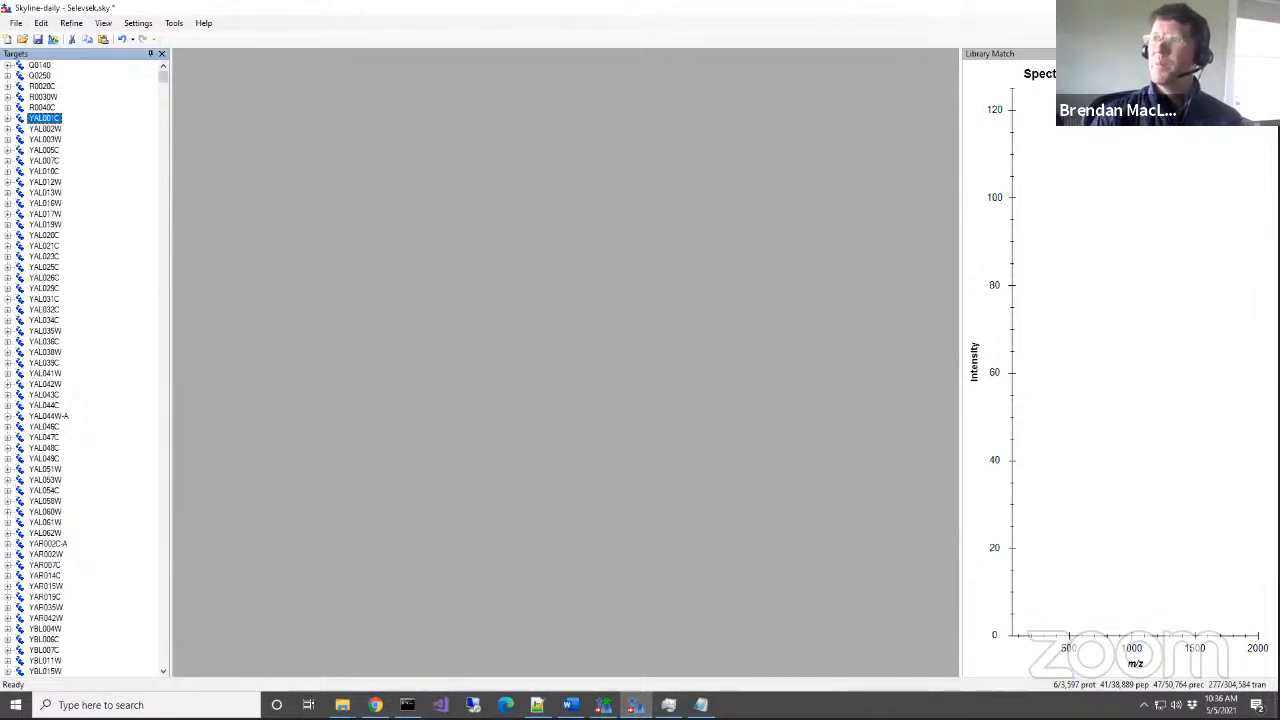
Enable the Condition and BioReplicate annotations in the document settings.
key("alt+Tab")
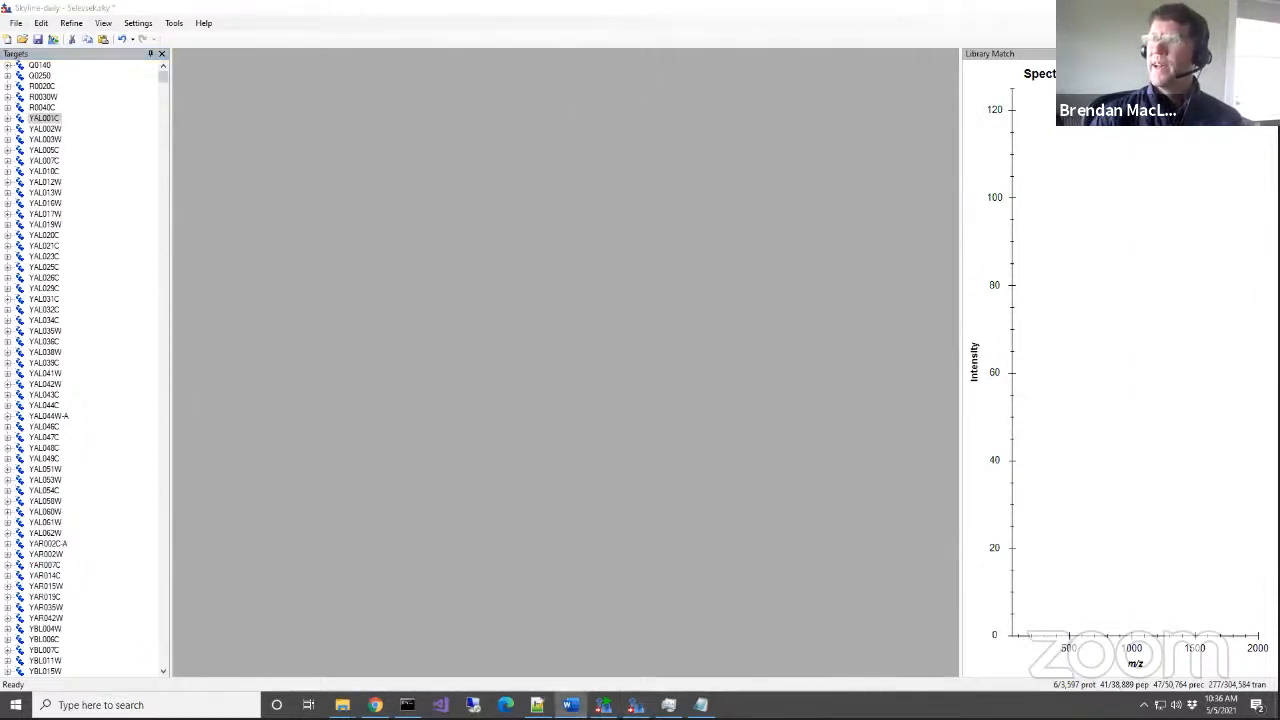
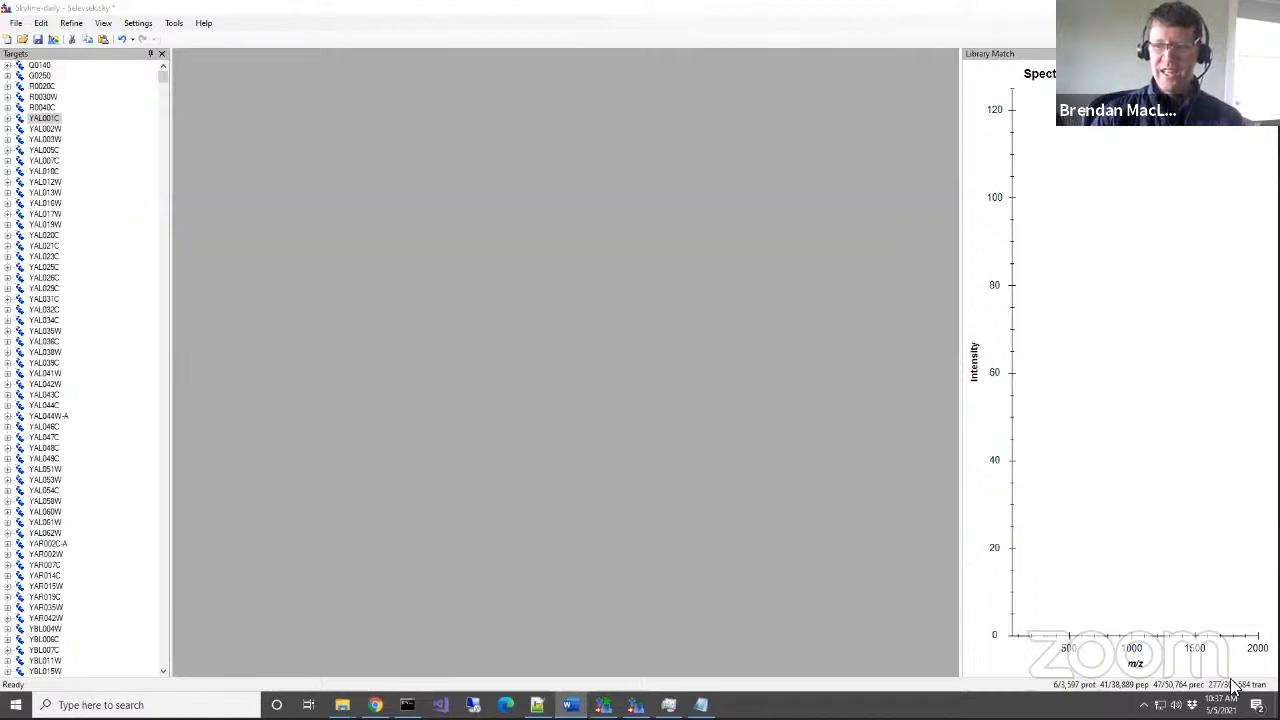
left_click(137, 22)
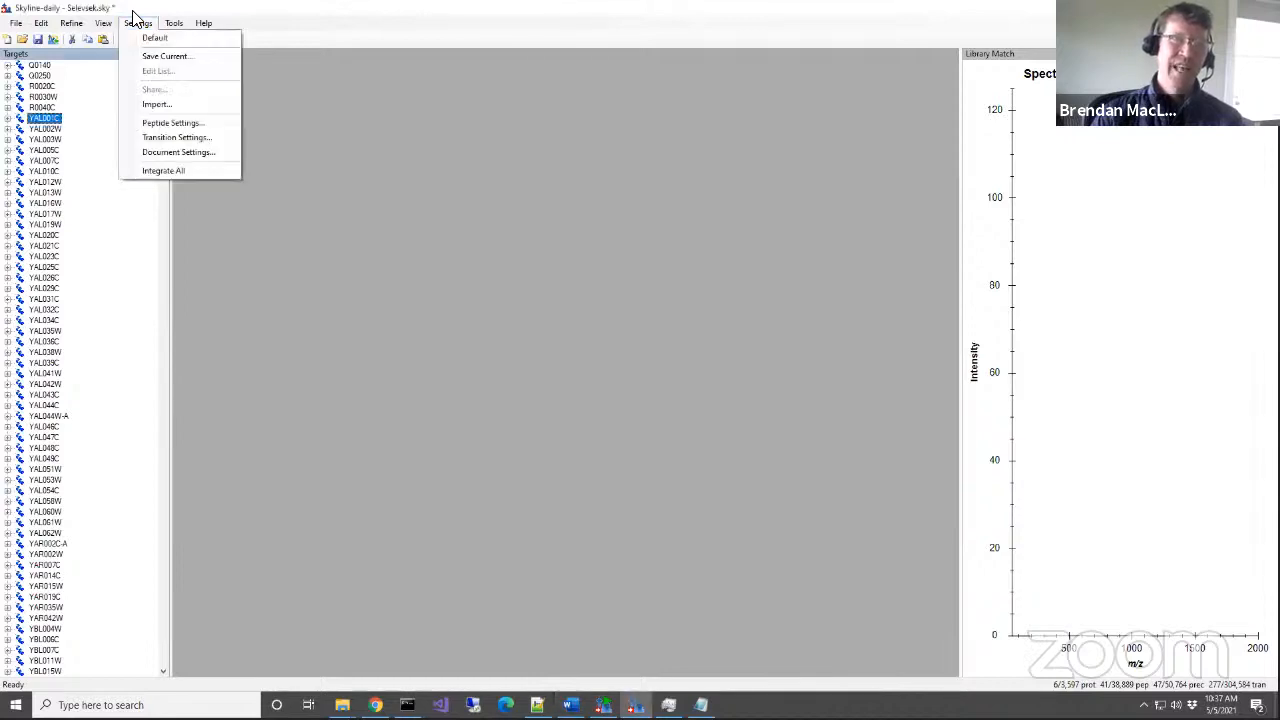
left_click(164, 152)
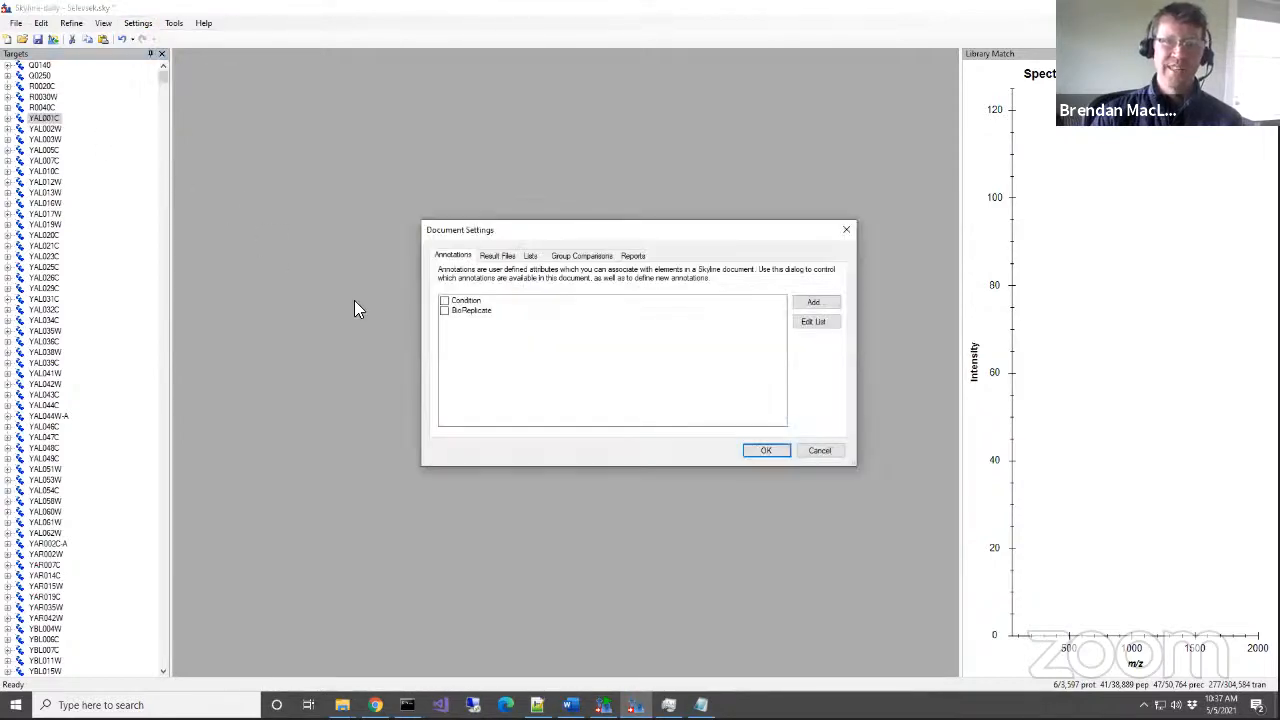
left_click(444, 300)
left_click(445, 311)
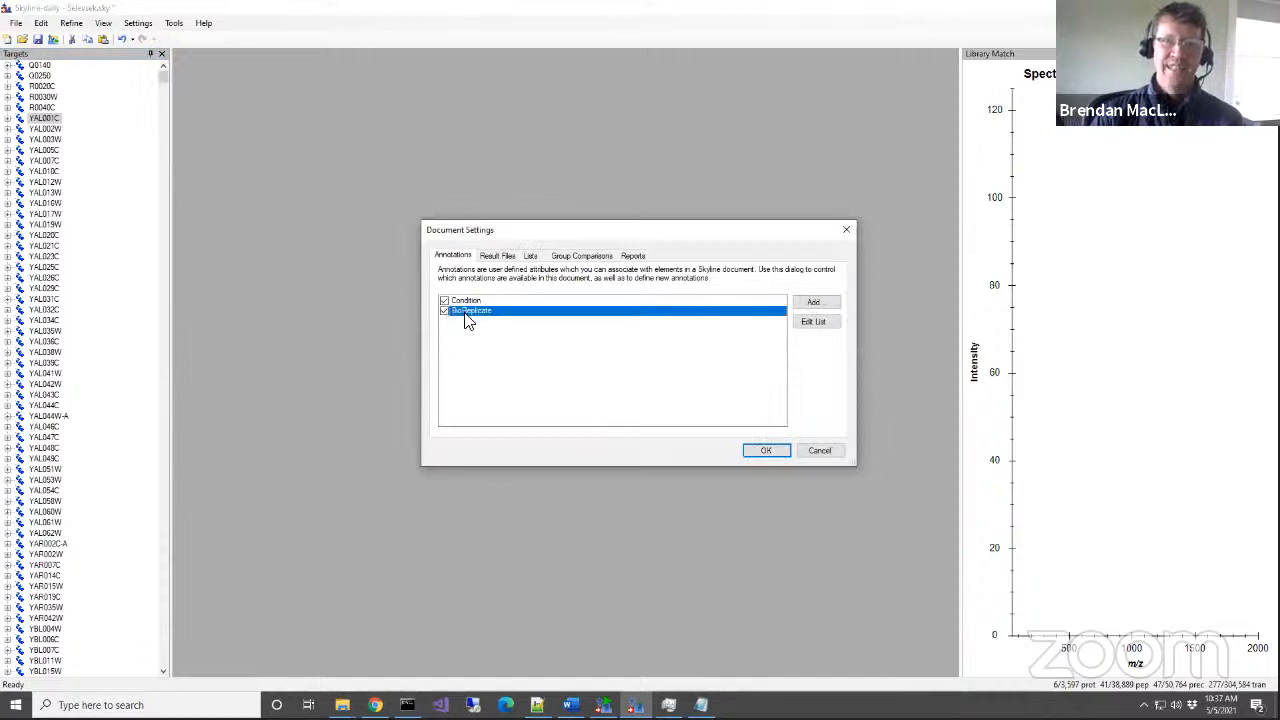
Include the MSstats Input-plus and Precursor Peak Areas Scored reports in the document, recheck the annotations, and accept the document settings.
left_click(624, 256)
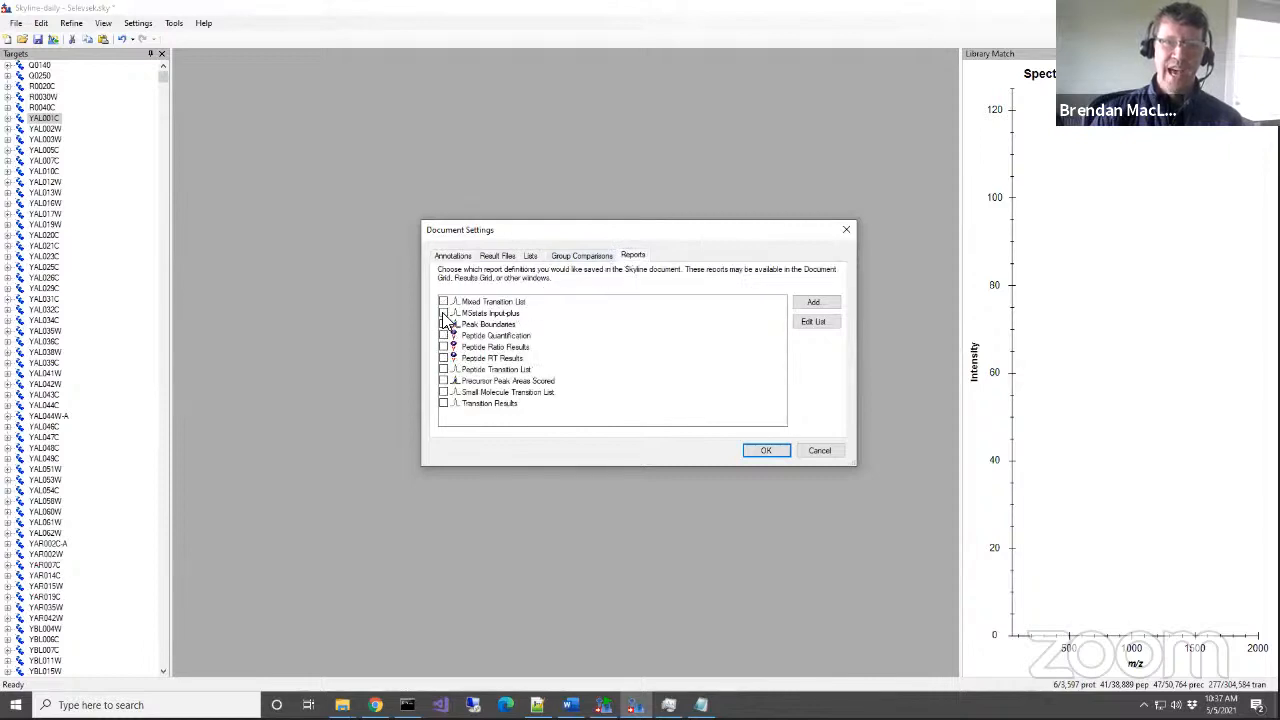
left_click(444, 314)
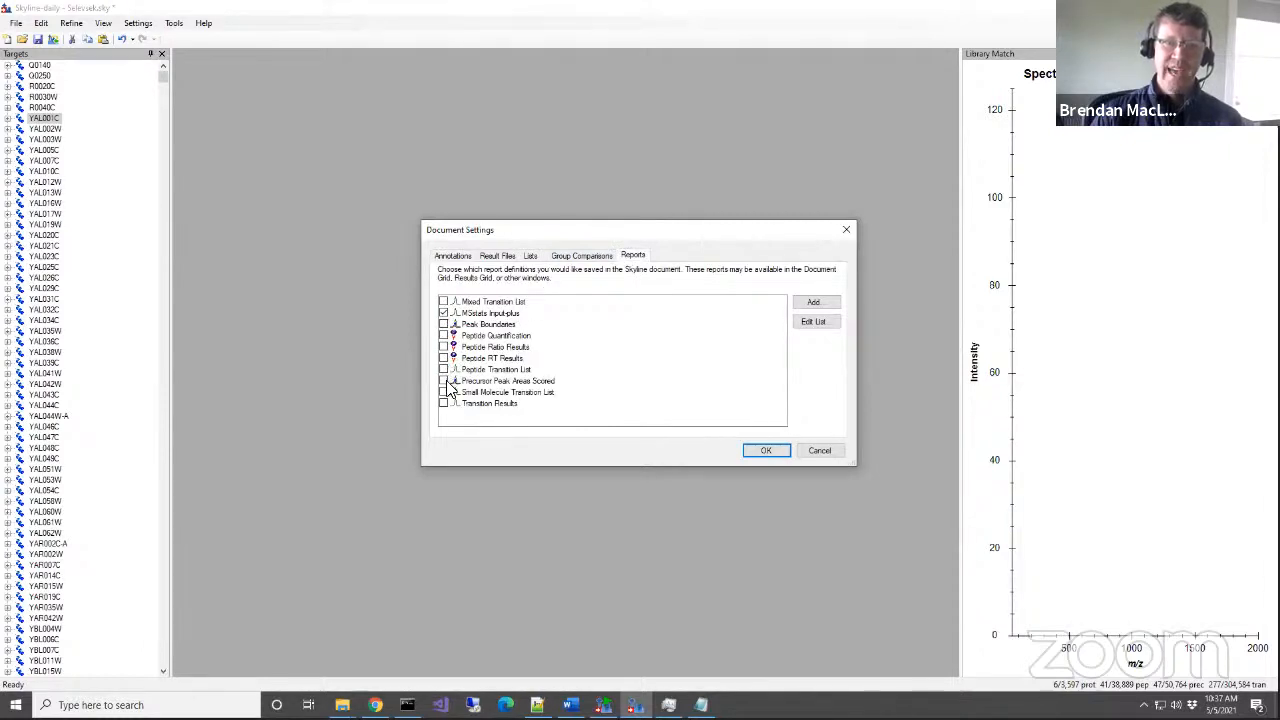
left_click(443, 383)
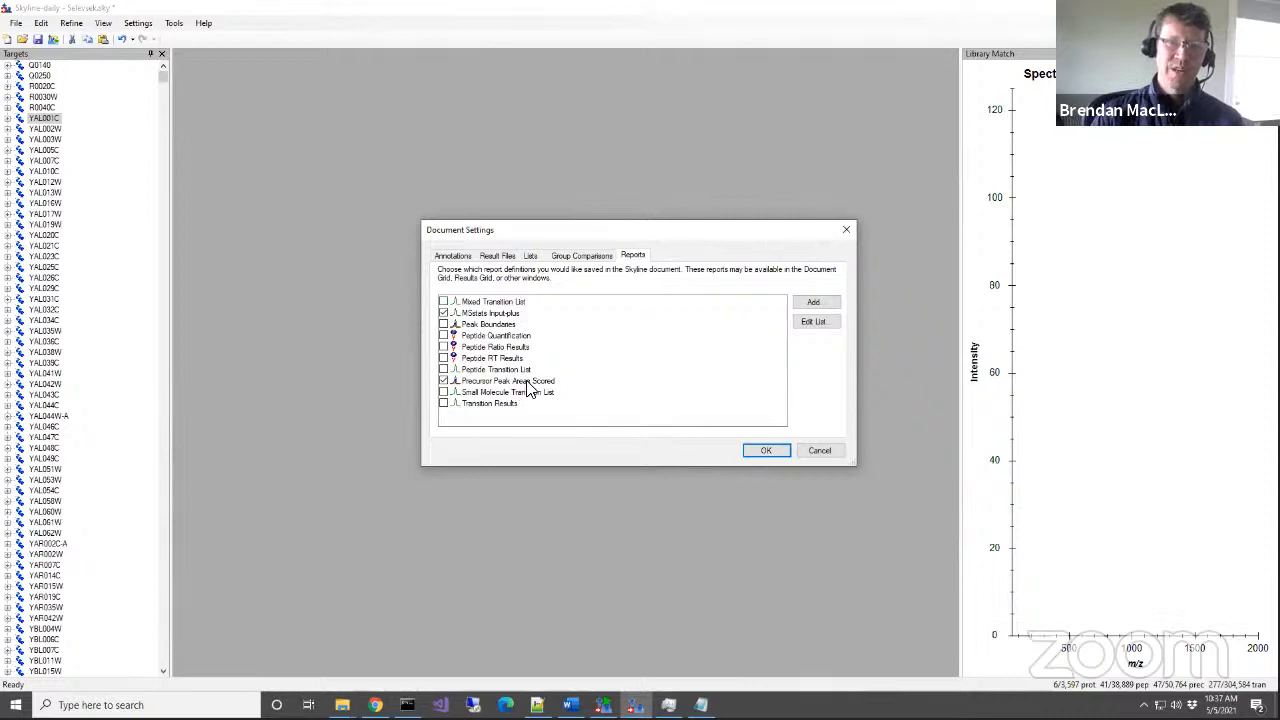
left_click(456, 257)
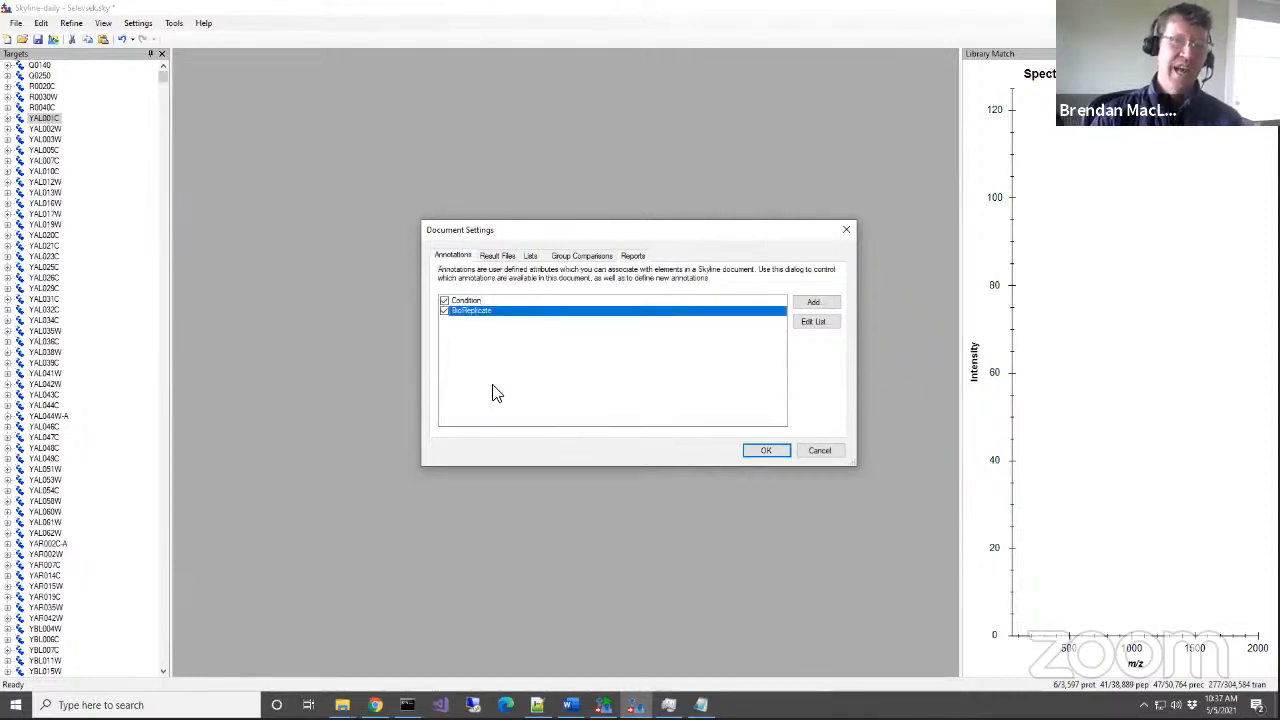
left_click(766, 451)
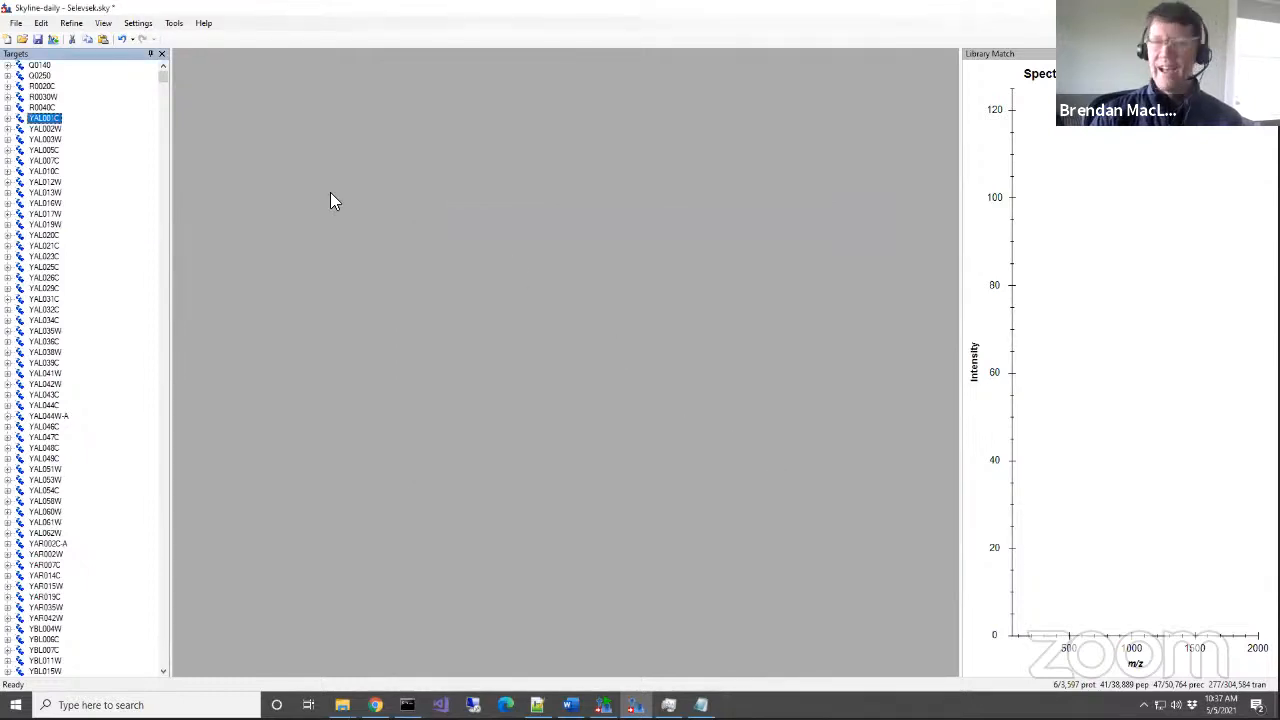
Save the Selevsek document and close Skyline.
left_click(38, 44)
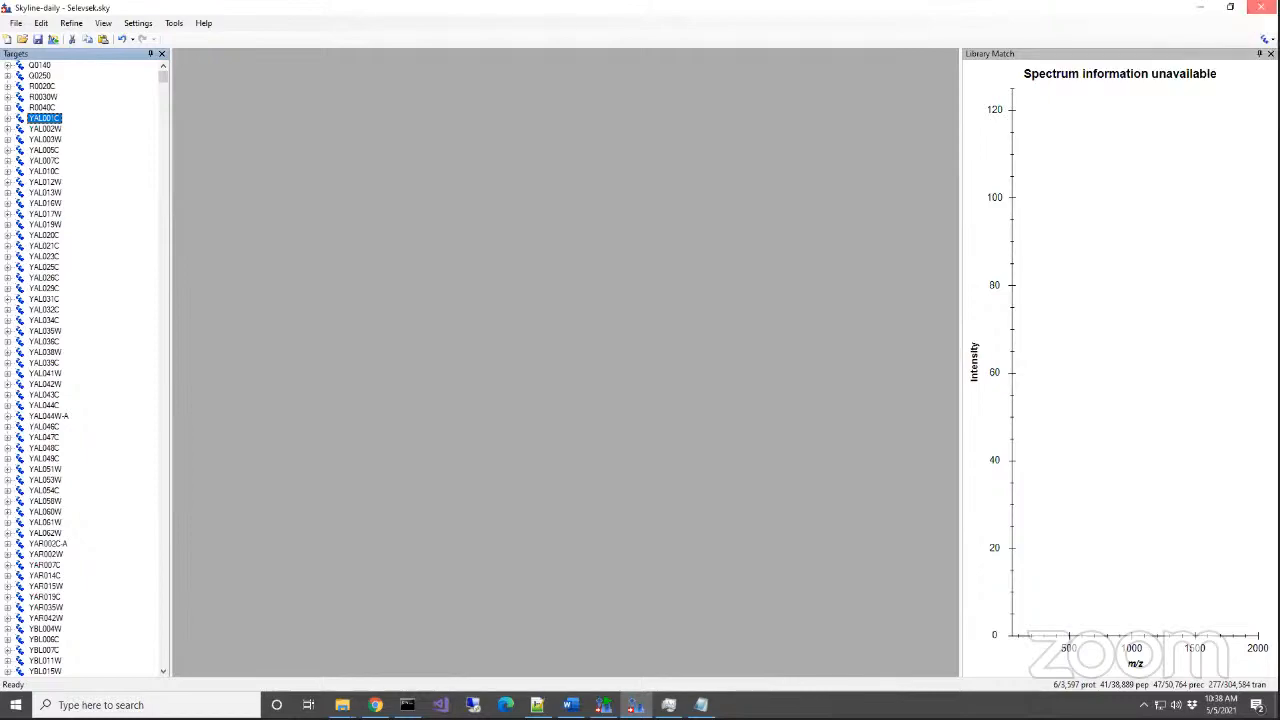
left_click(1261, 8)
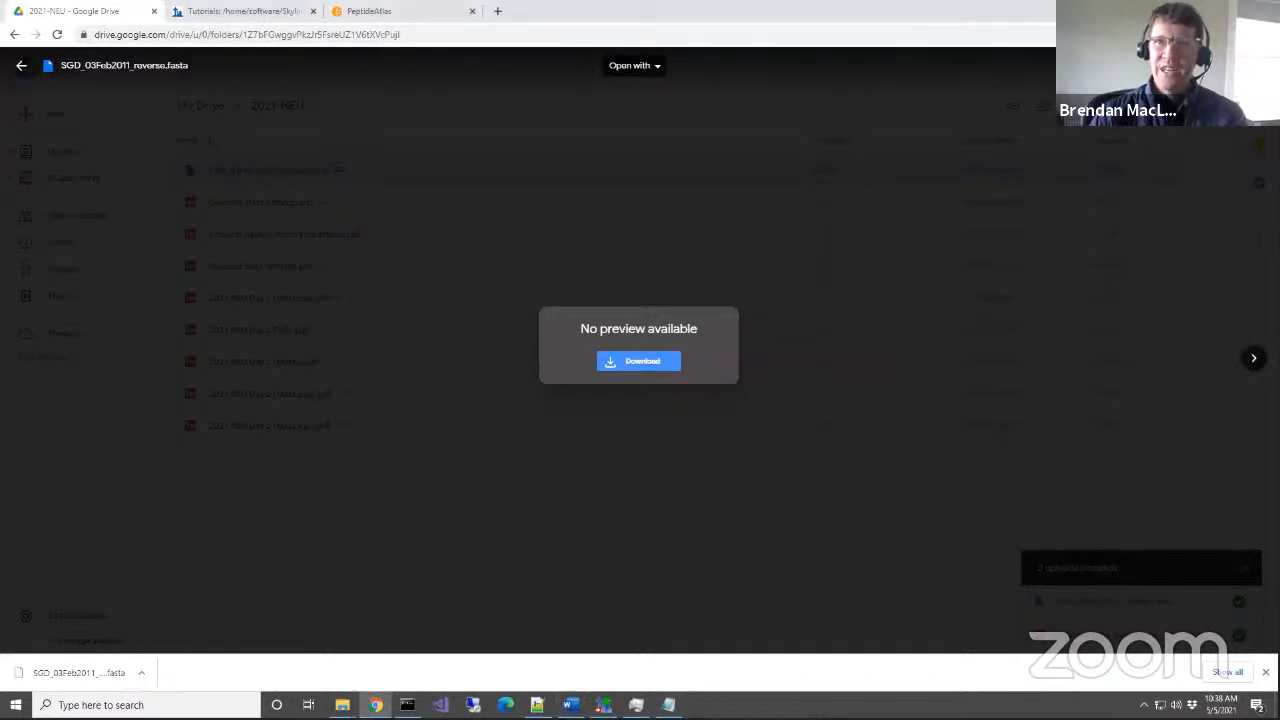
Close the file preview in Google Drive and open the Selevsek folder inside NEU21_Skyline in File Explorer.
double_click(926, 13)
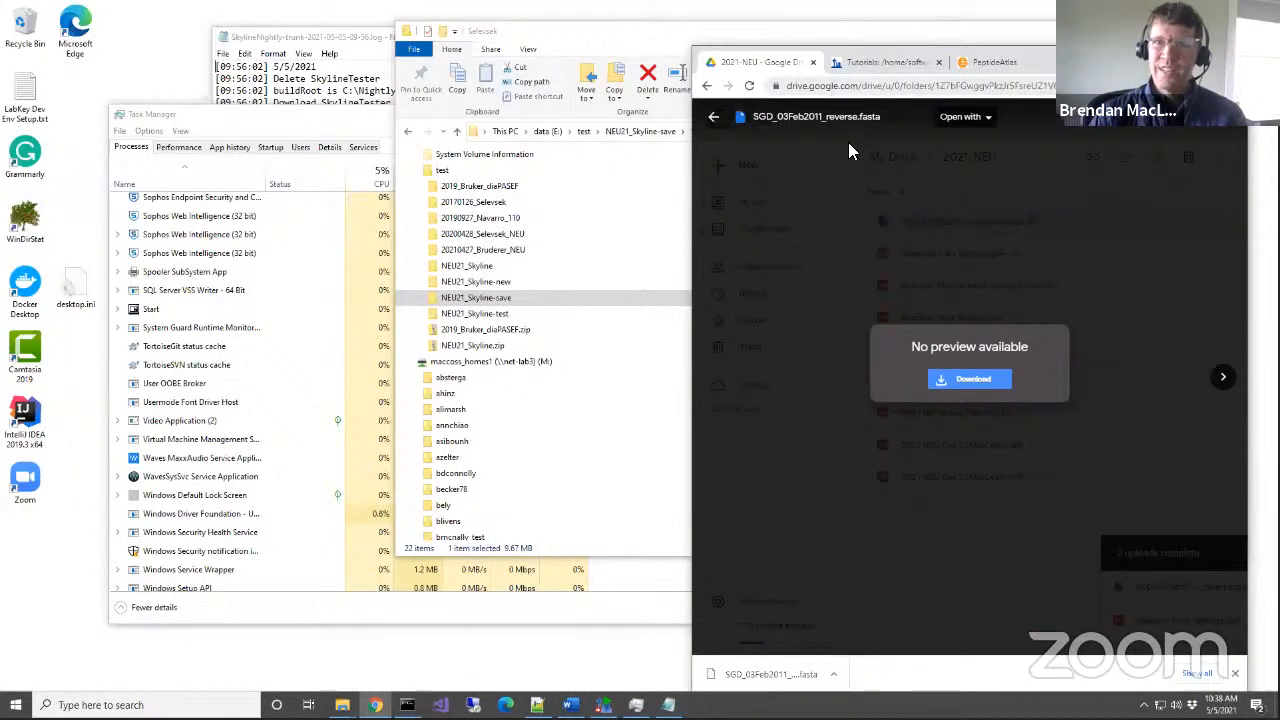
left_click(902, 188)
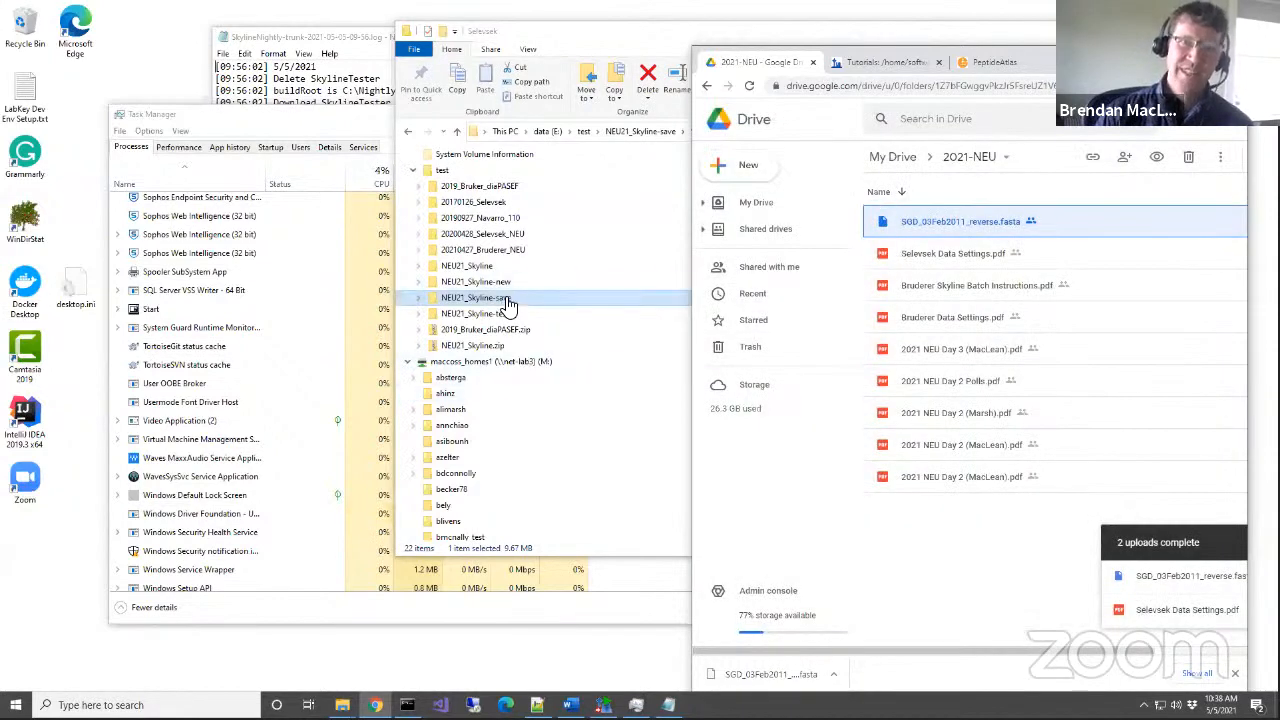
left_click(480, 266)
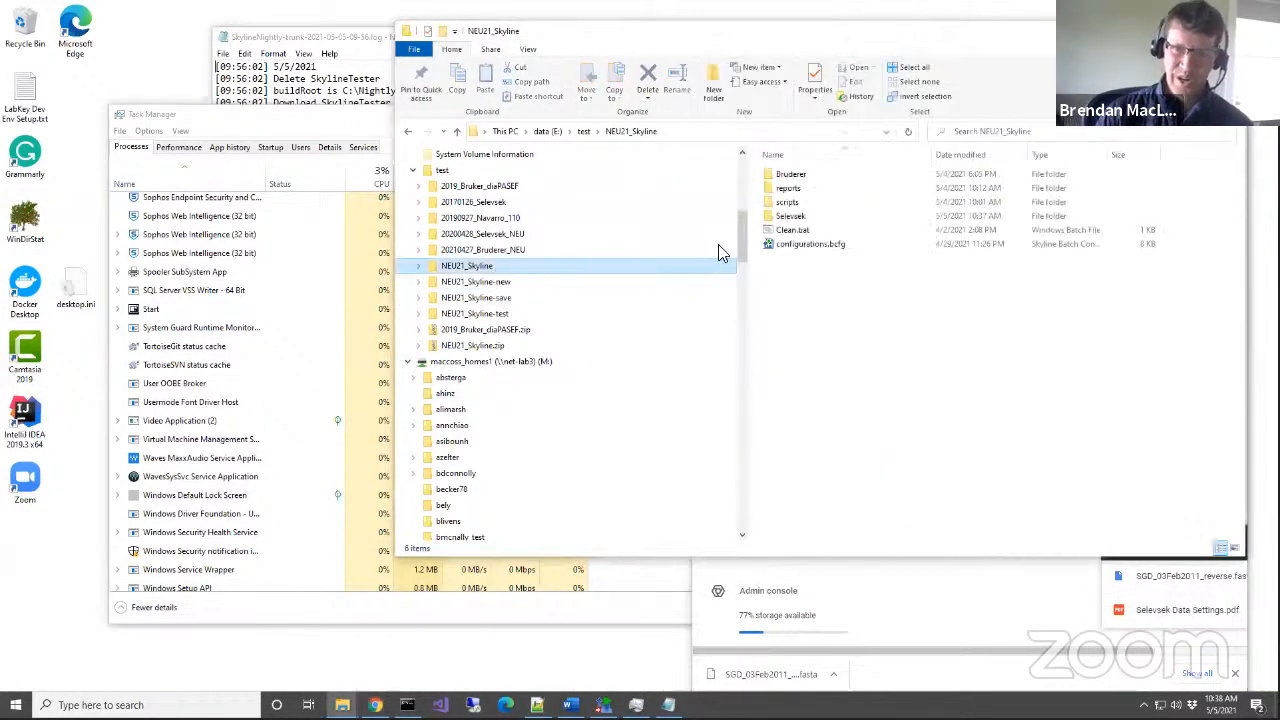
double_click(790, 216)
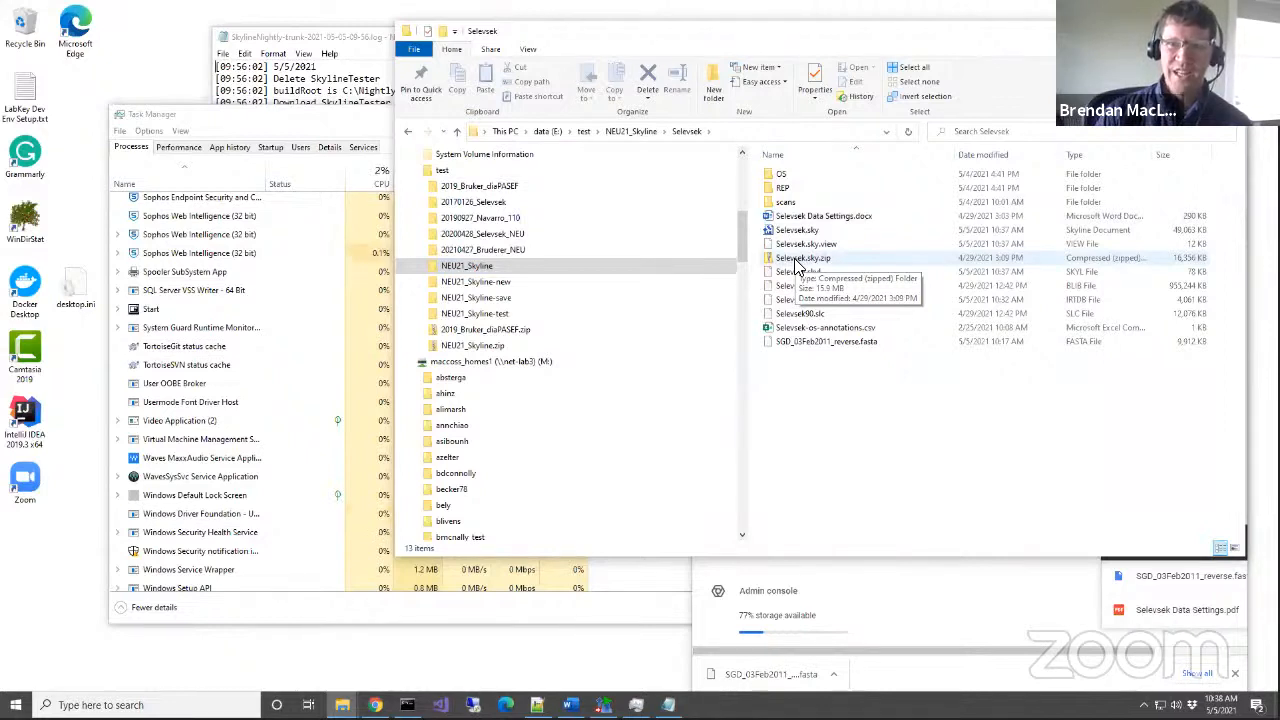
right_click(797, 265)
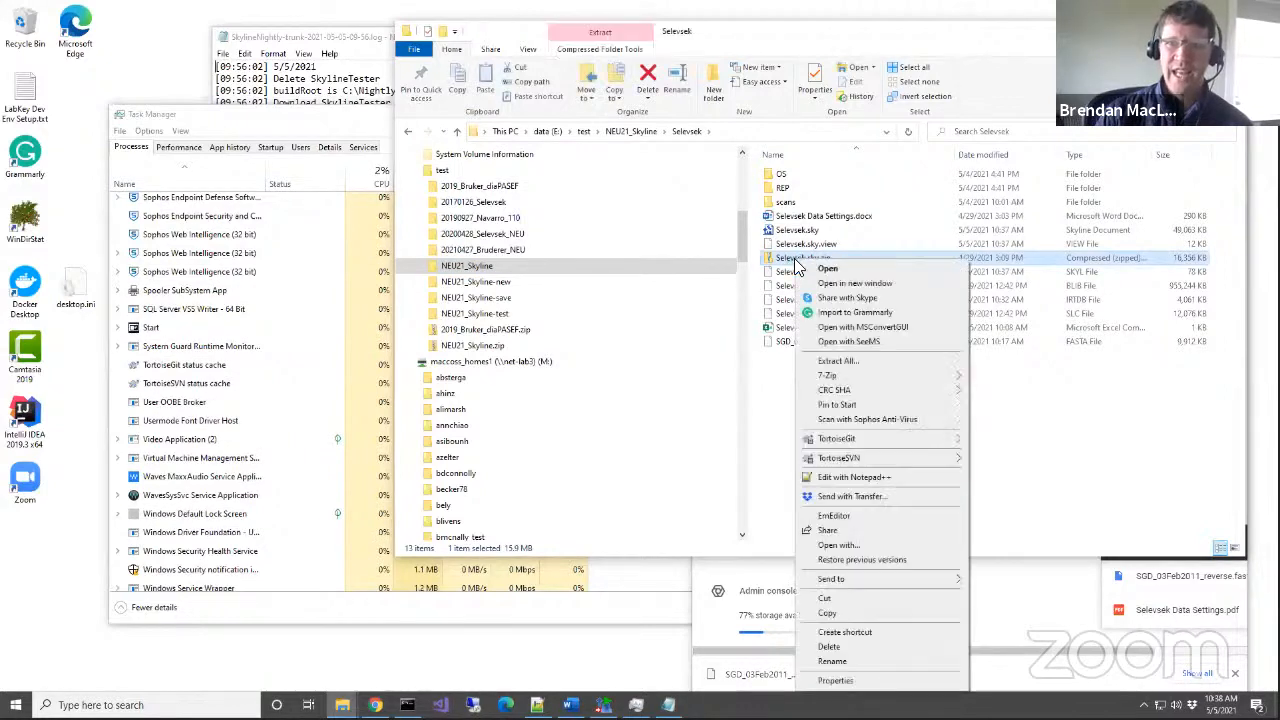
left_click(830, 360)
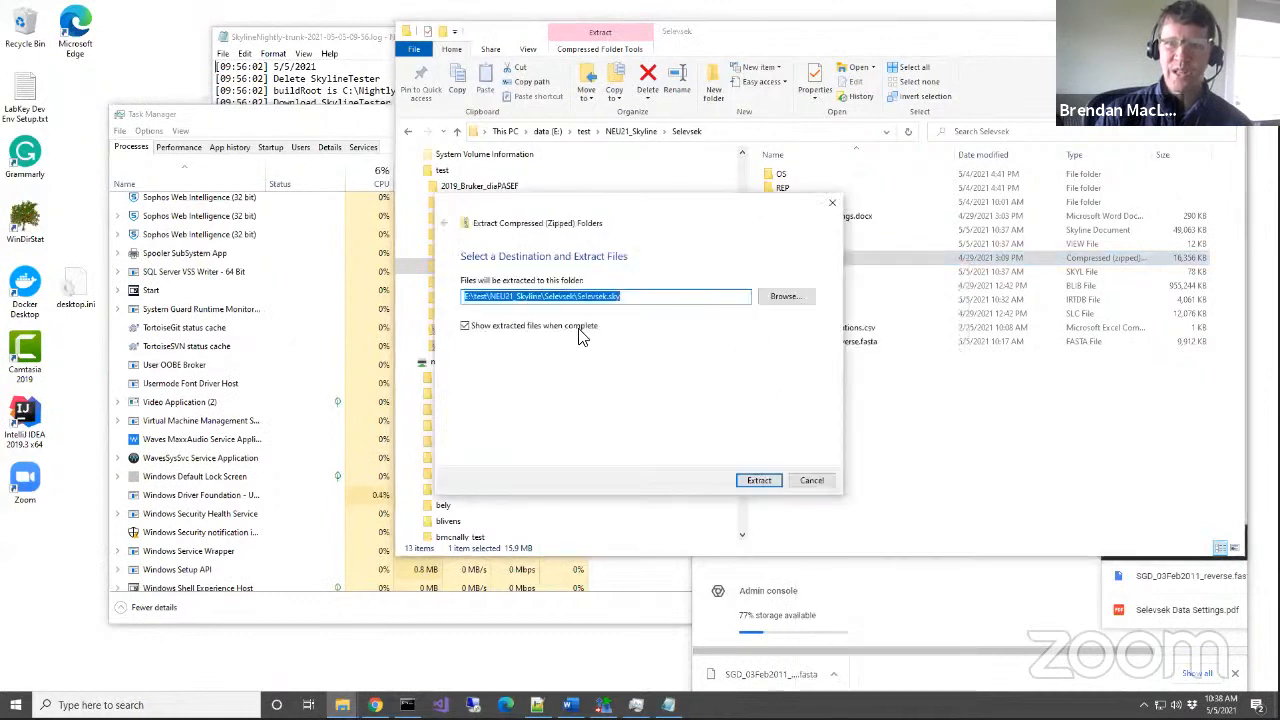
left_click(812, 481)
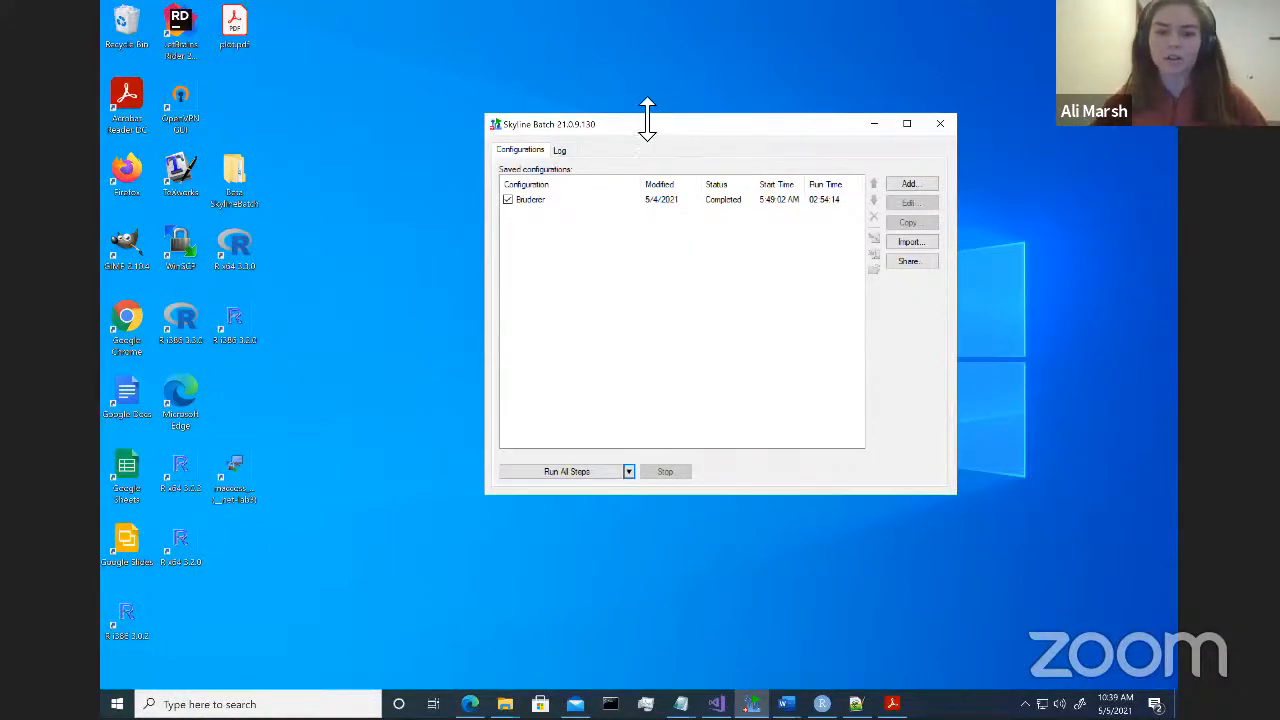
Start sharing the saved configurations in Skyline Batch and select all of them, including Bruderer.
left_click_drag(628, 134, 613, 117)
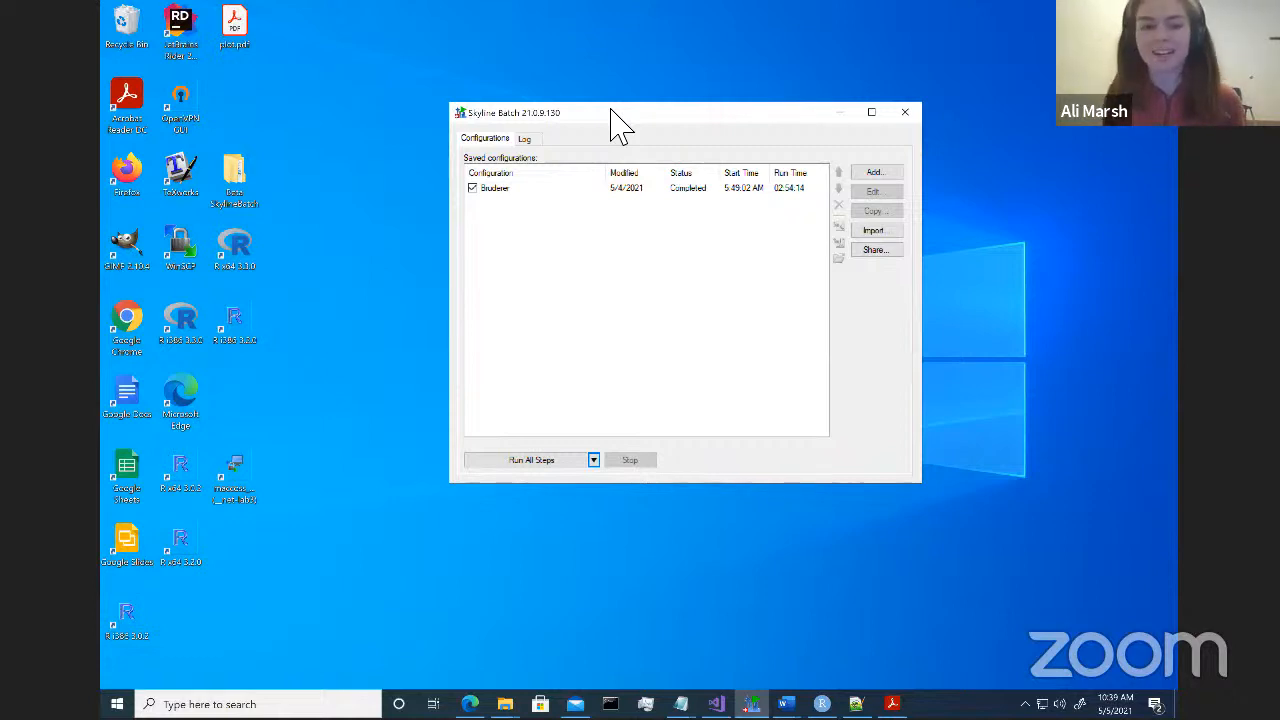
left_click_drag(614, 120, 618, 93)
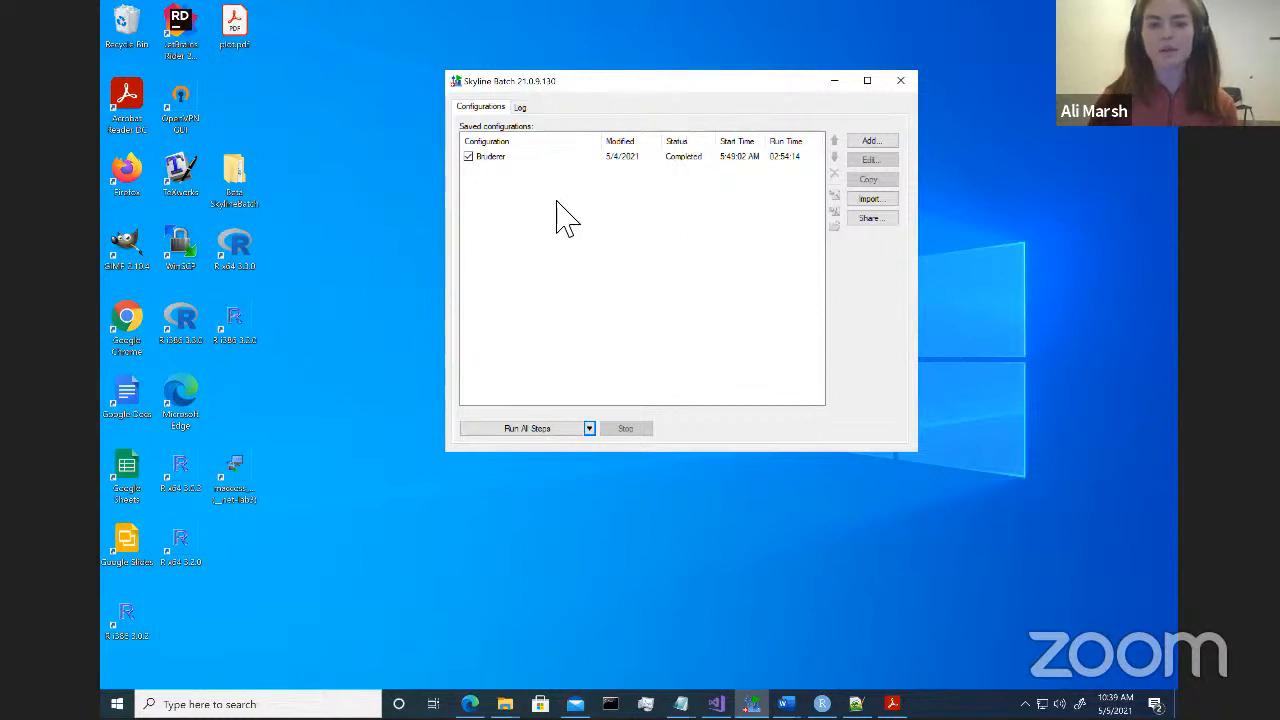
left_click(690, 157)
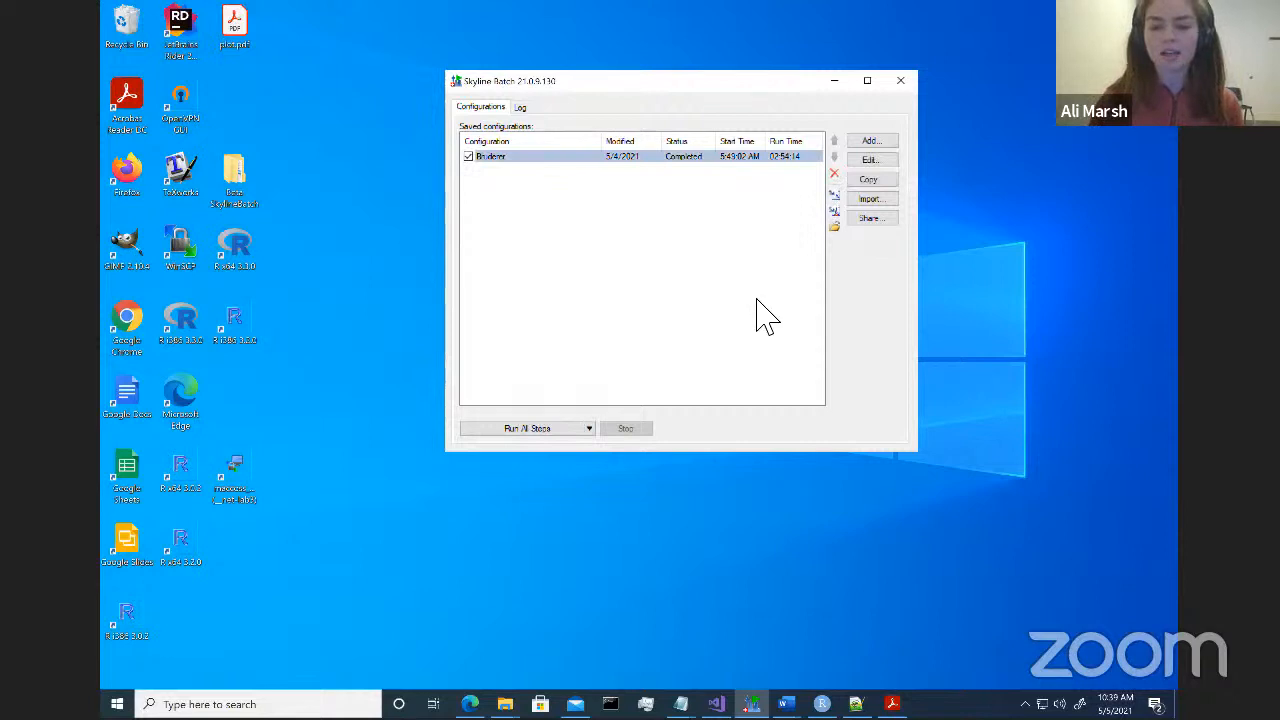
left_click(872, 220)
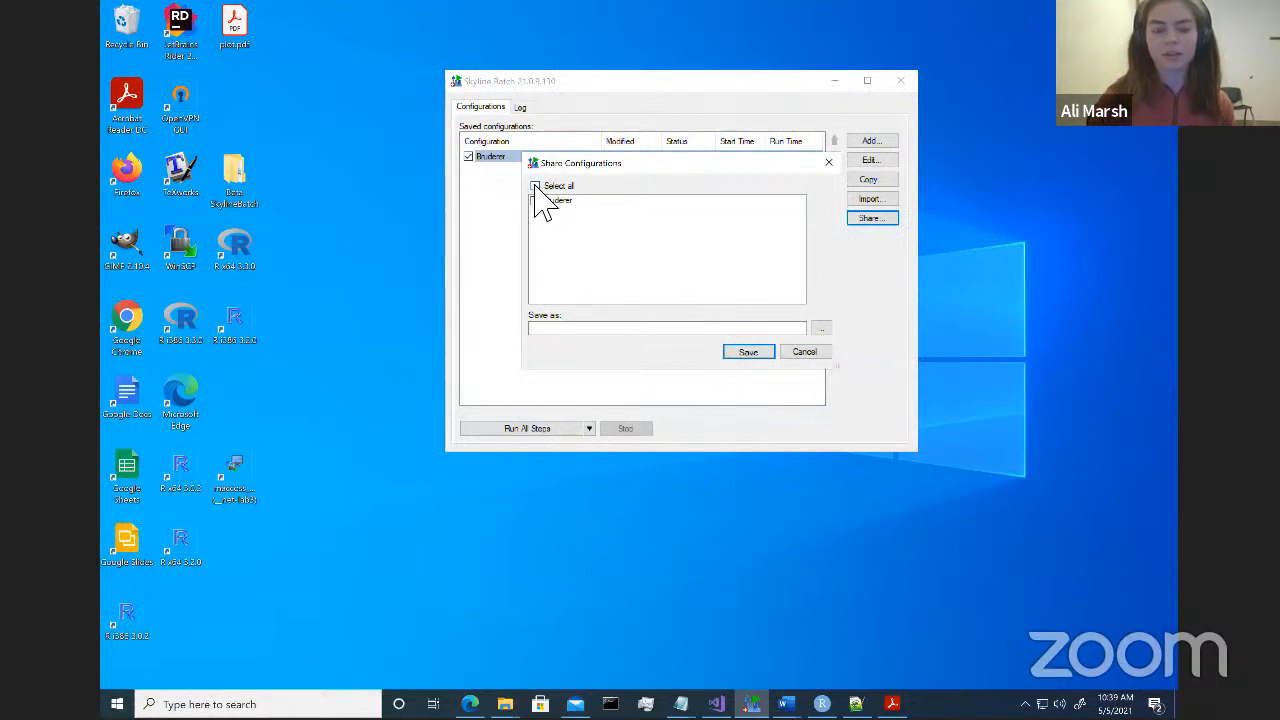
left_click(535, 187)
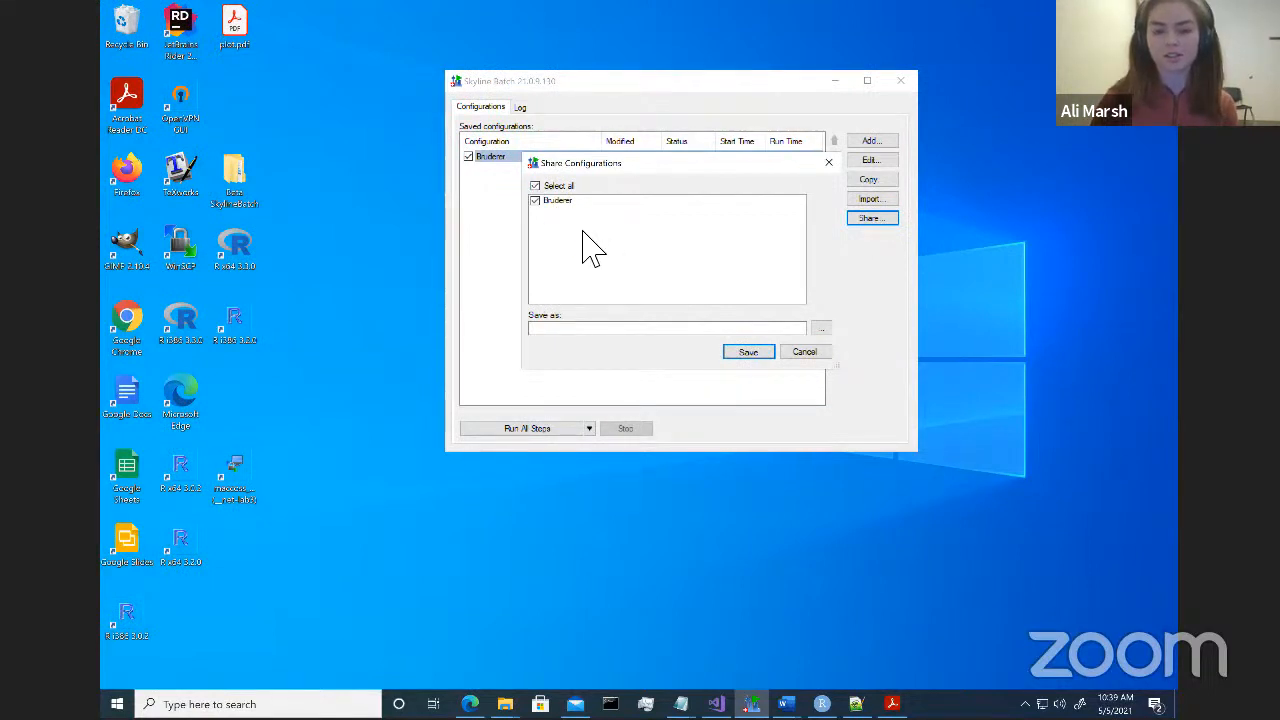
left_click_drag(621, 158, 652, 149)
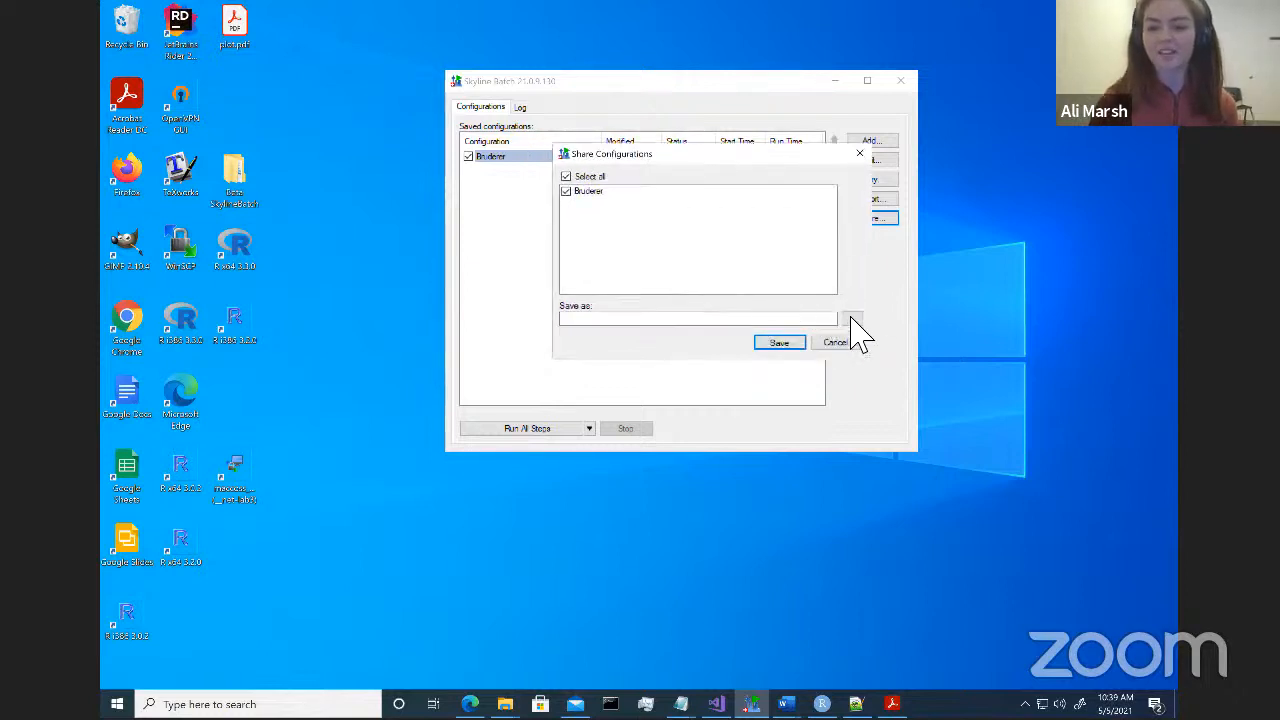
Name the shared configuration file Bruderer-only and try to save it directly on the C: drive.
left_click(851, 320)
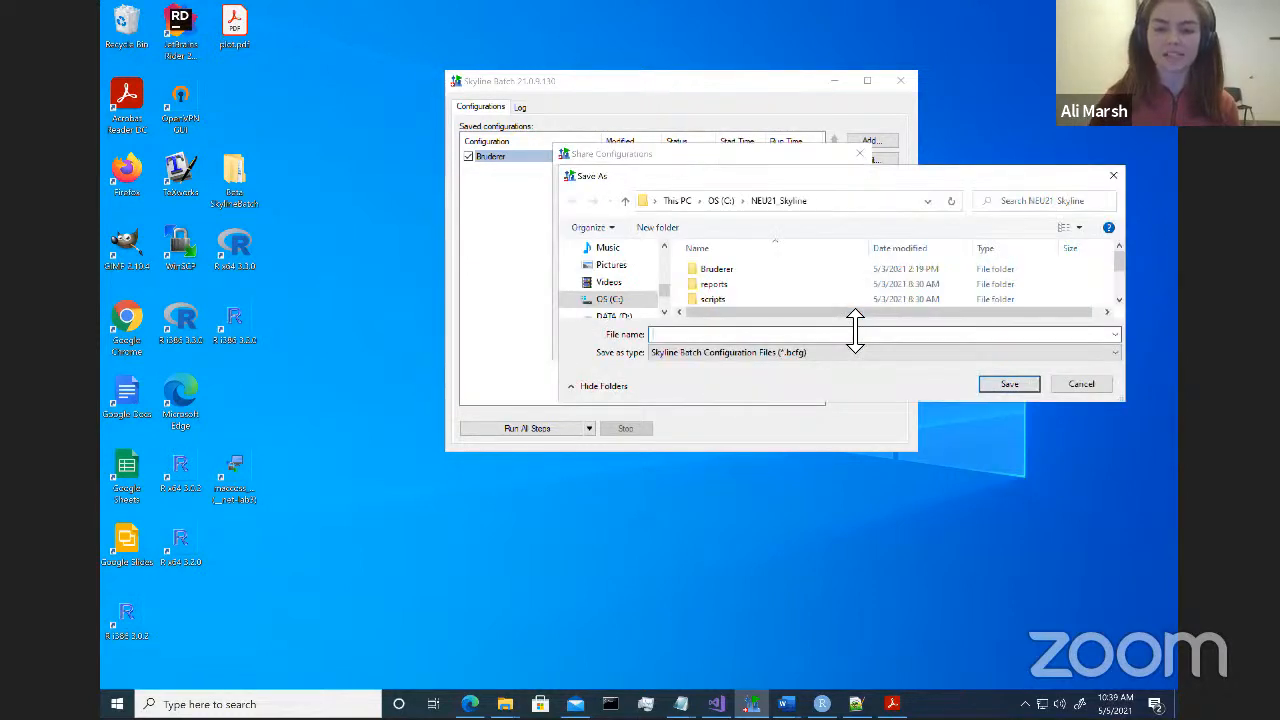
scroll(815, 296, "down", 2)
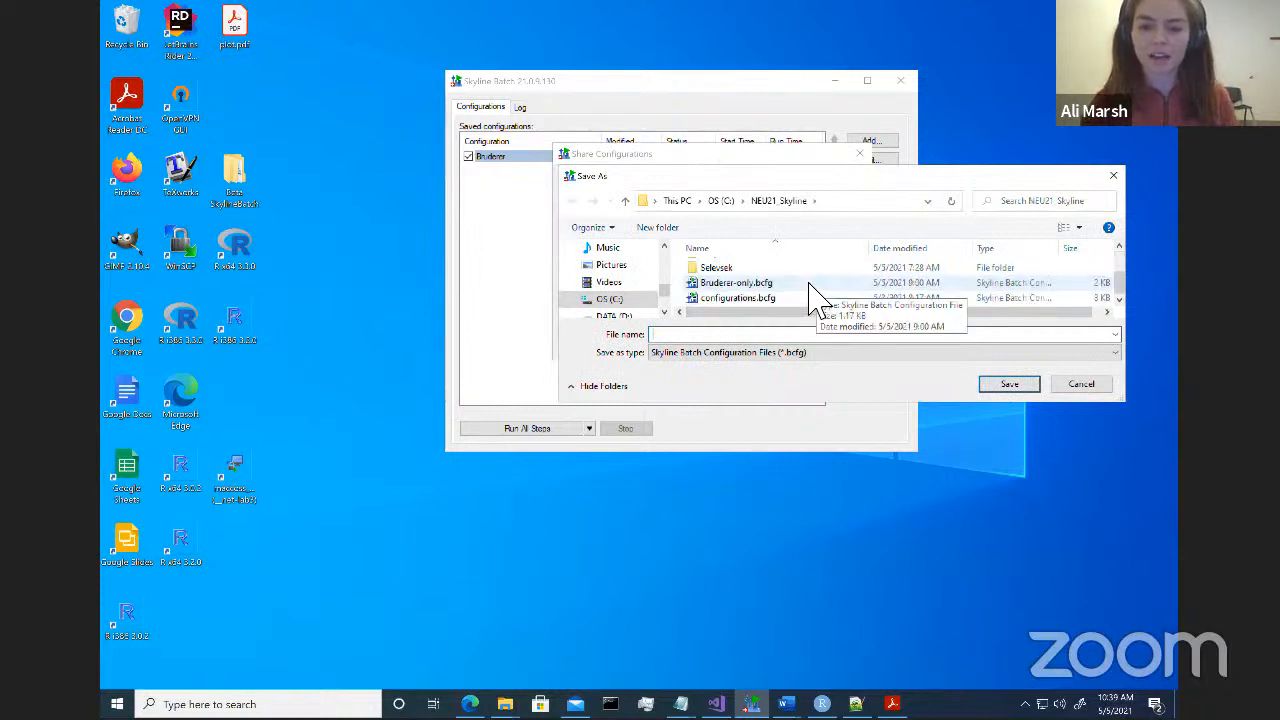
left_click(718, 200)
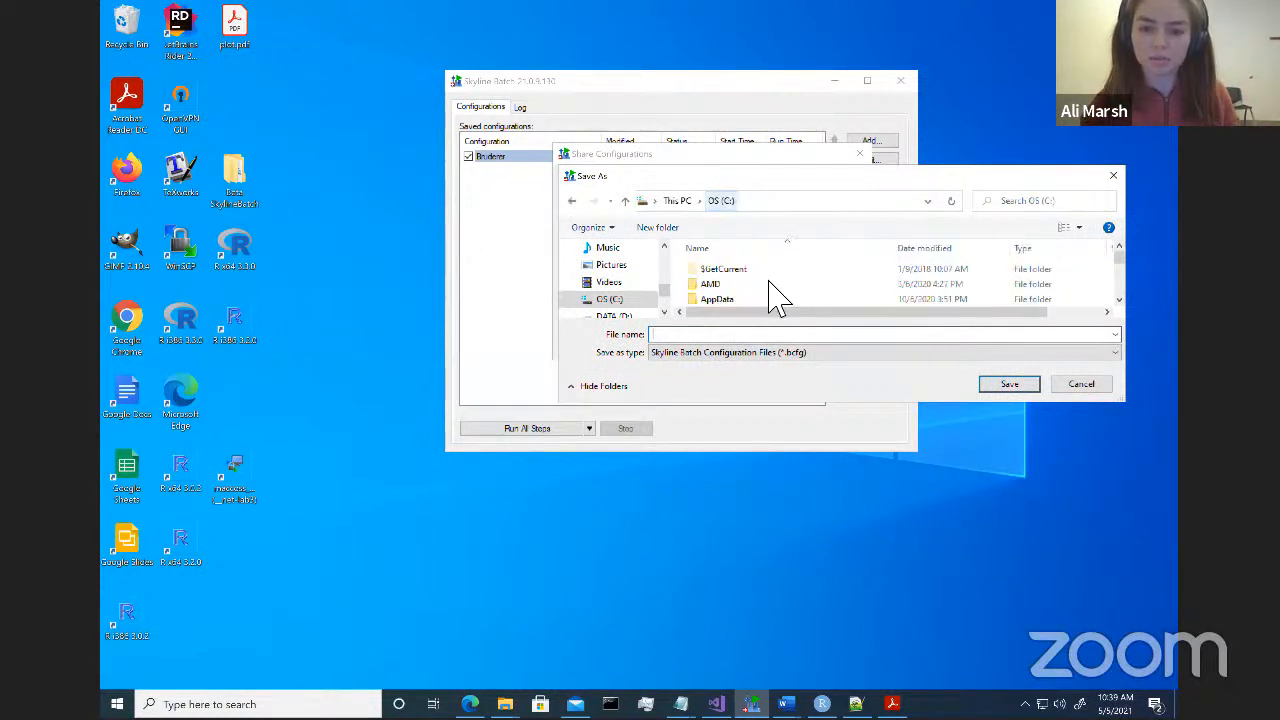
scroll(745, 311, "down", 5)
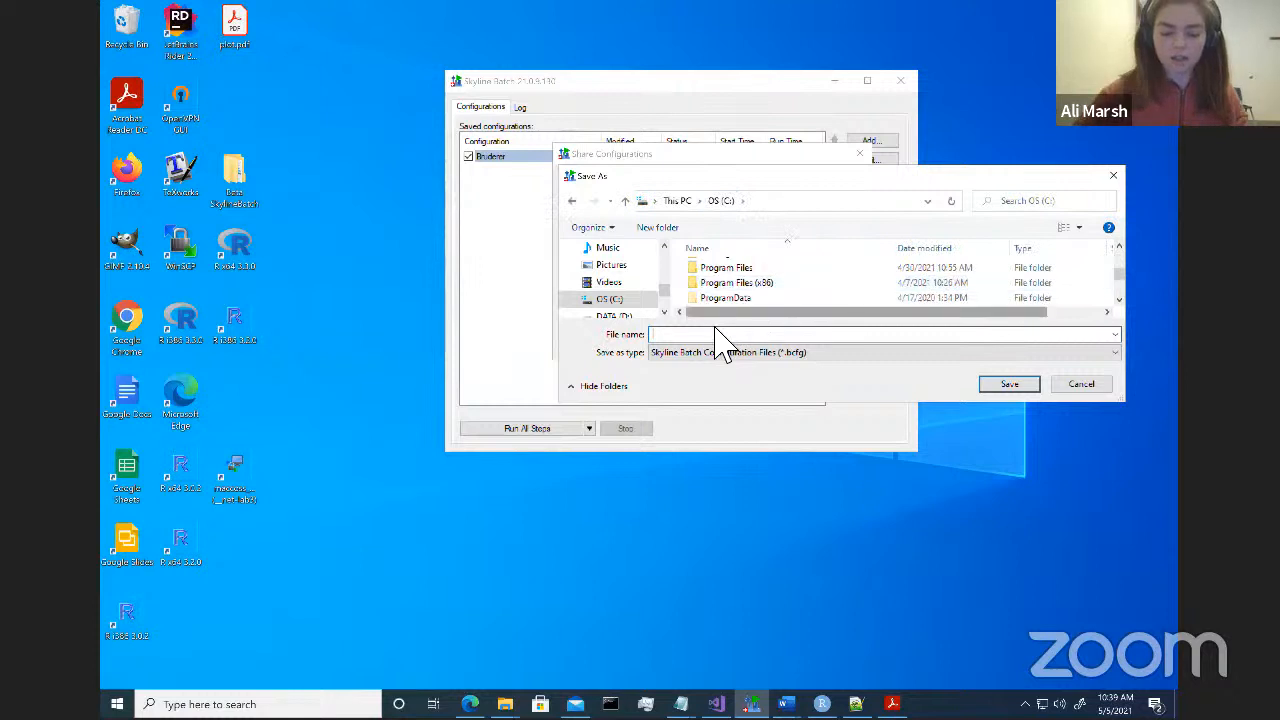
type("Bruderer")
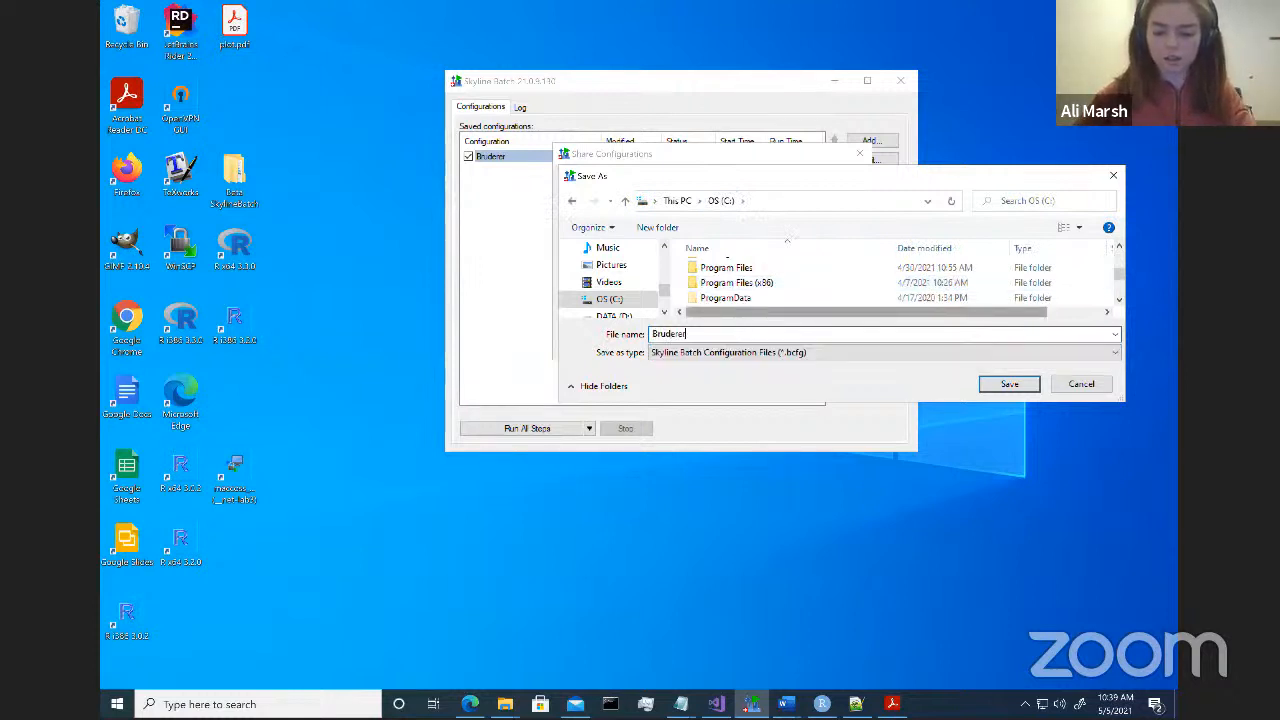
type("-only")
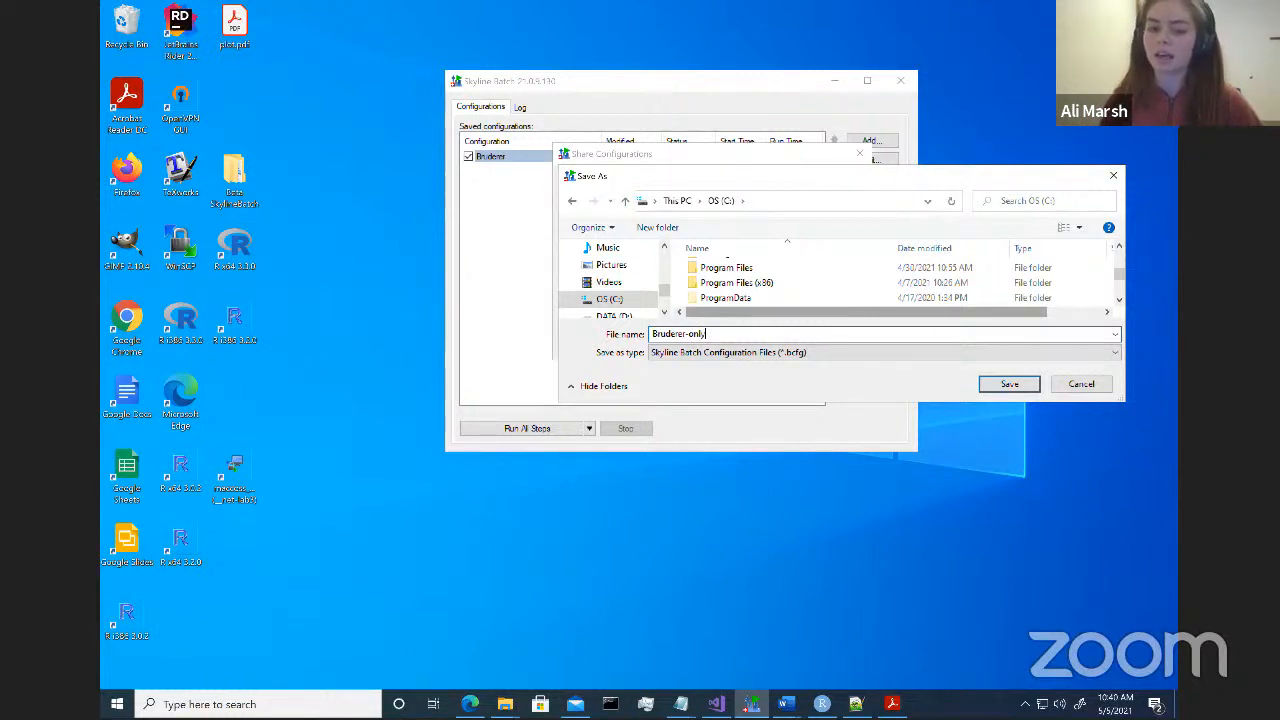
left_click(1005, 387)
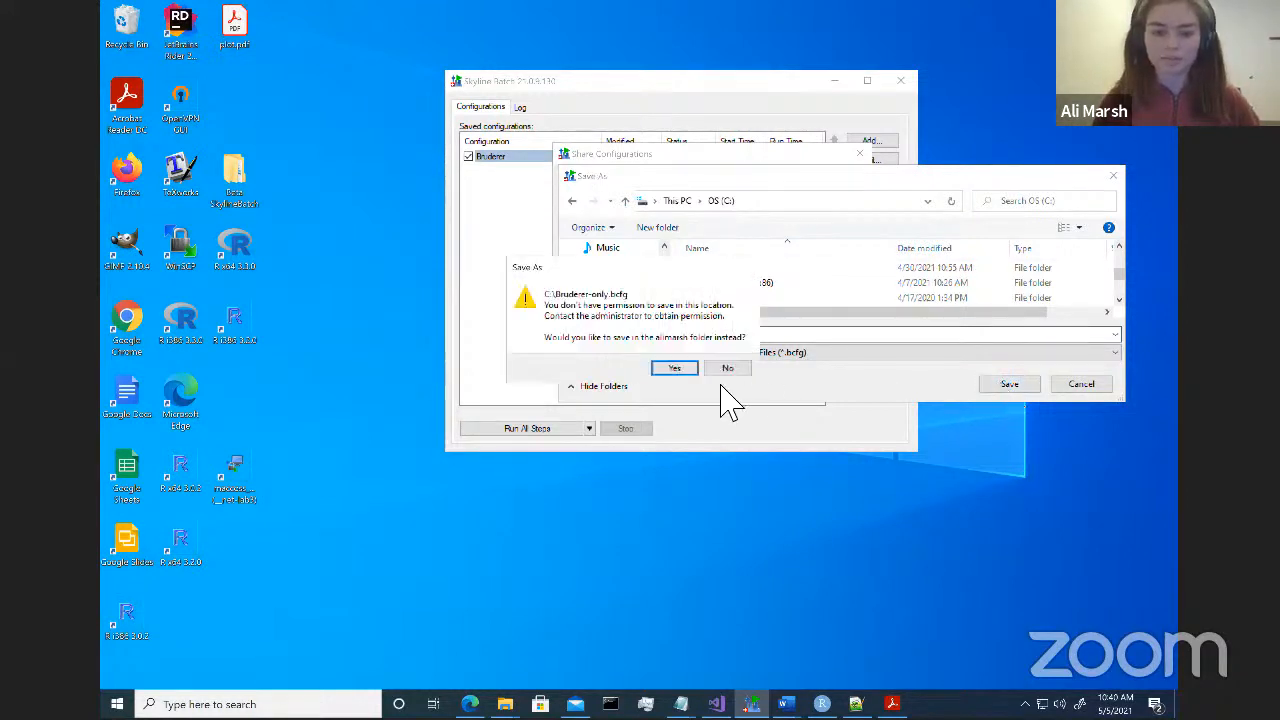
Save the Bruderer-only configuration file in the NEU21_Skyline - Completed folder, replacing the existing file.
scroll(797, 279, "down", 6)
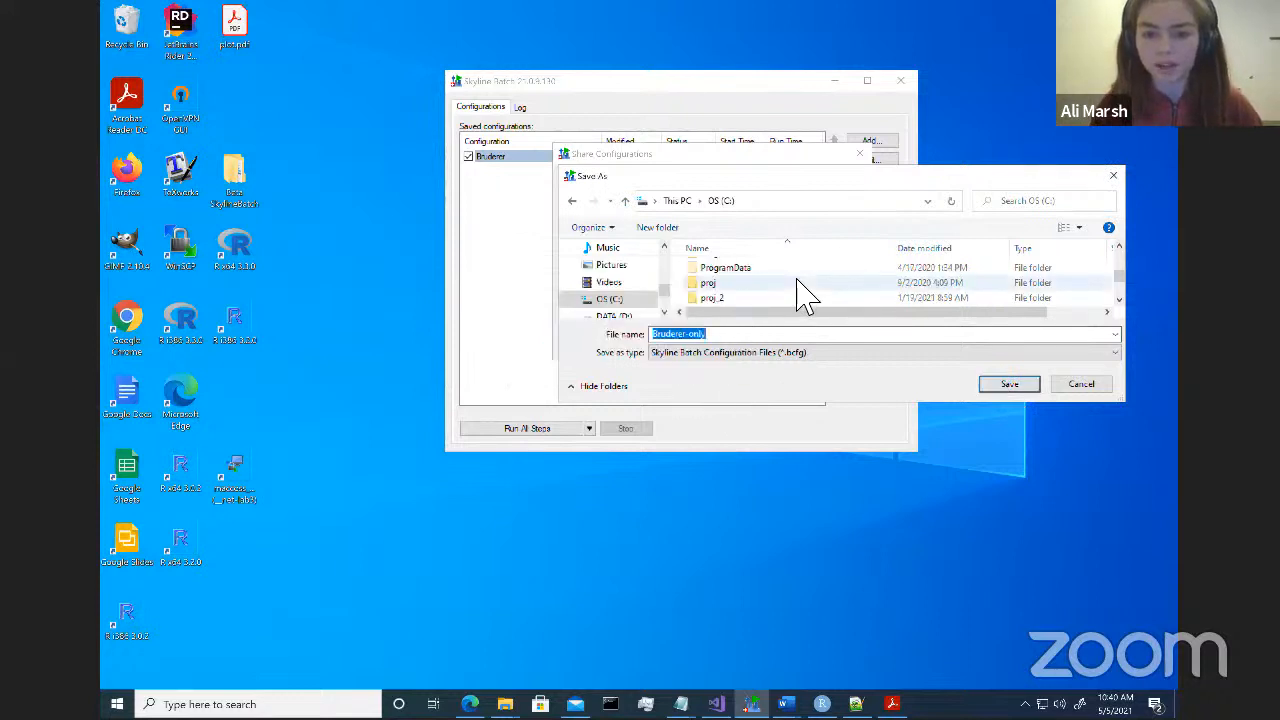
scroll(797, 280, "up", 3)
scroll(806, 293, "down", 3)
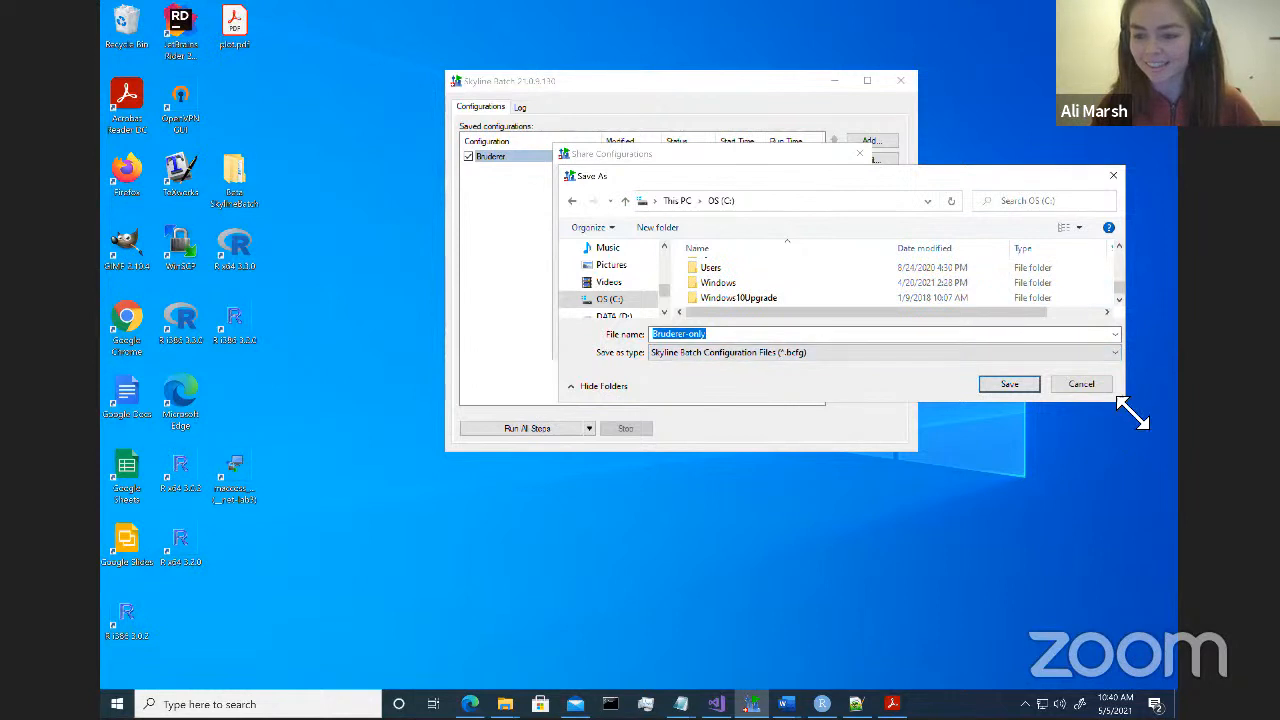
left_click_drag(1122, 509, 1145, 630)
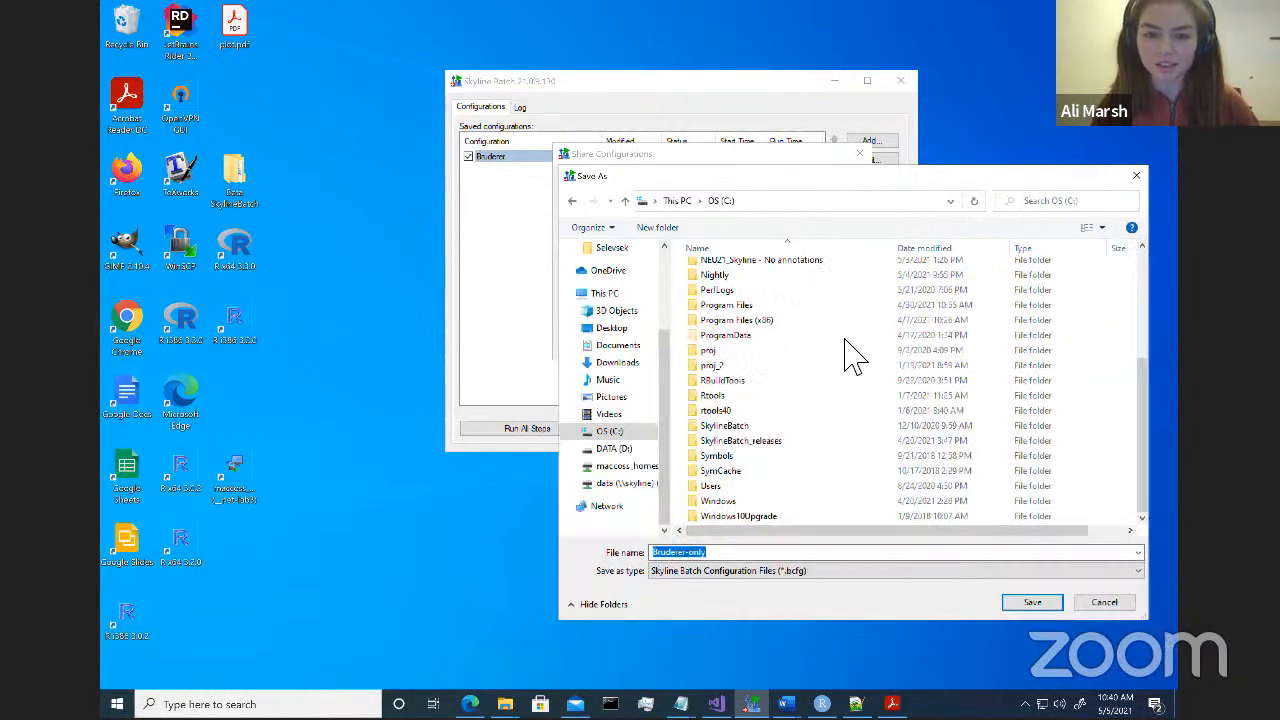
scroll(770, 345, "up", 1)
double_click(777, 286)
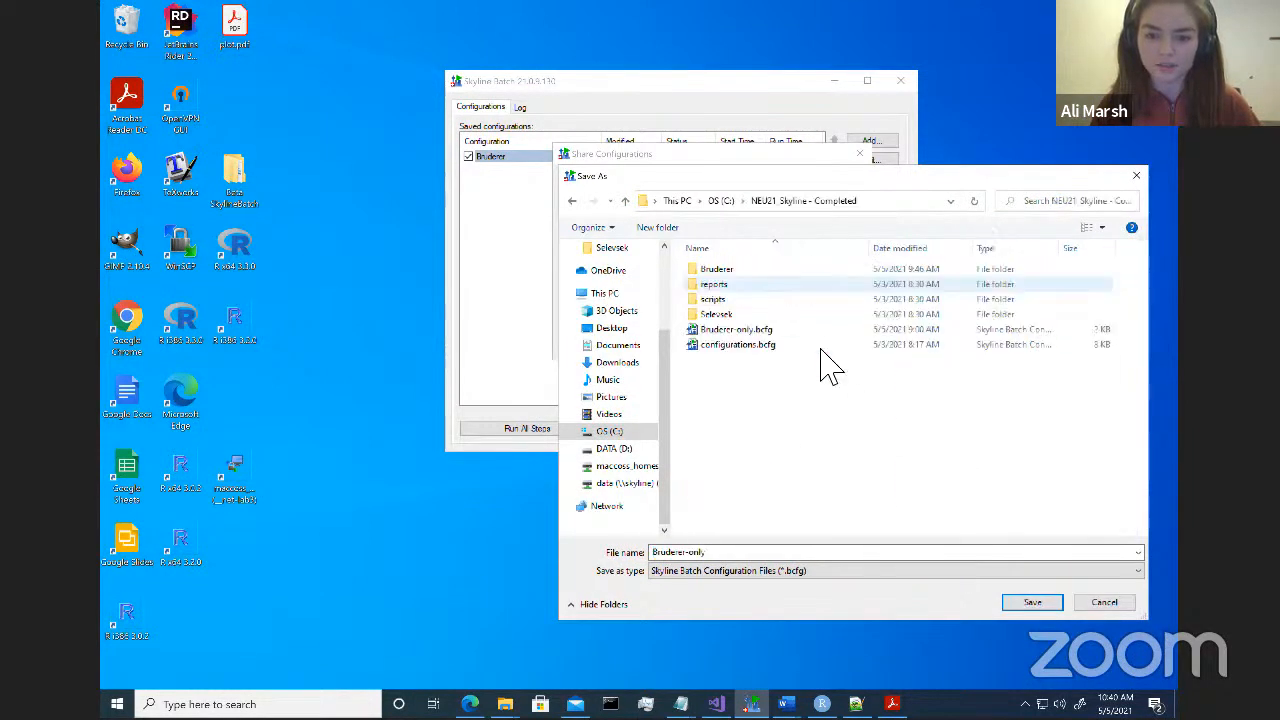
left_click(1030, 603)
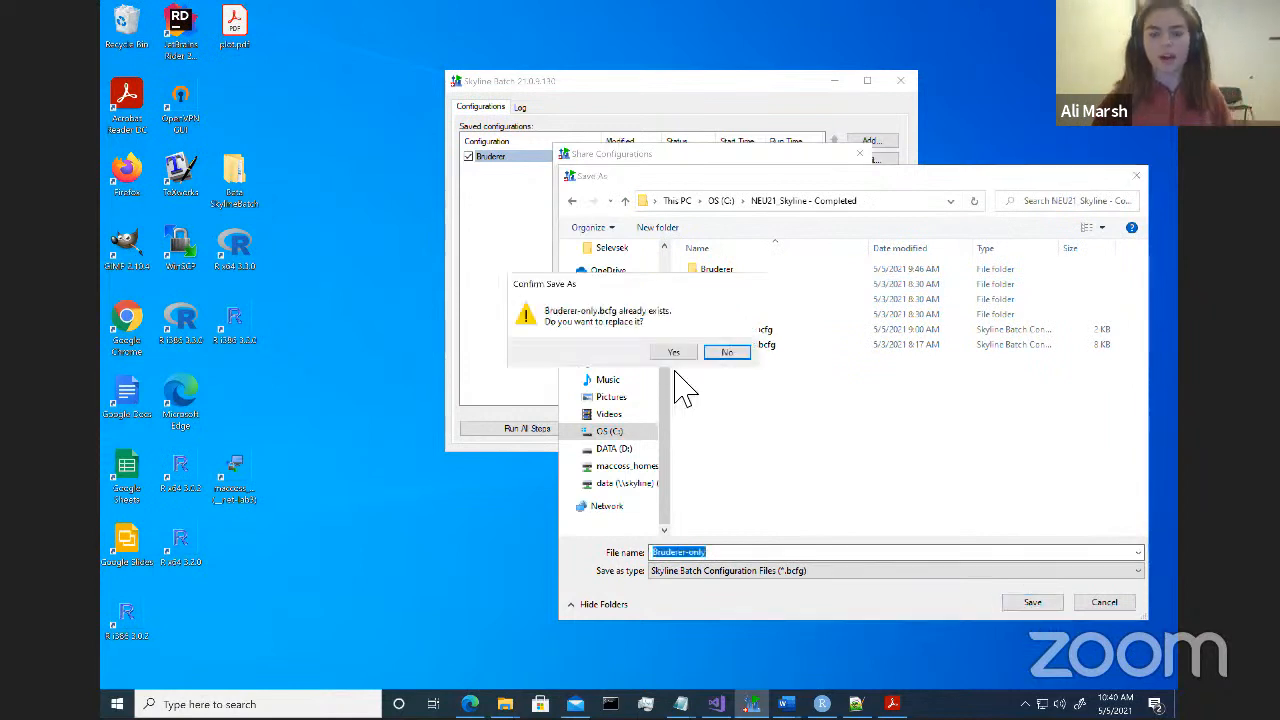
left_click(674, 354)
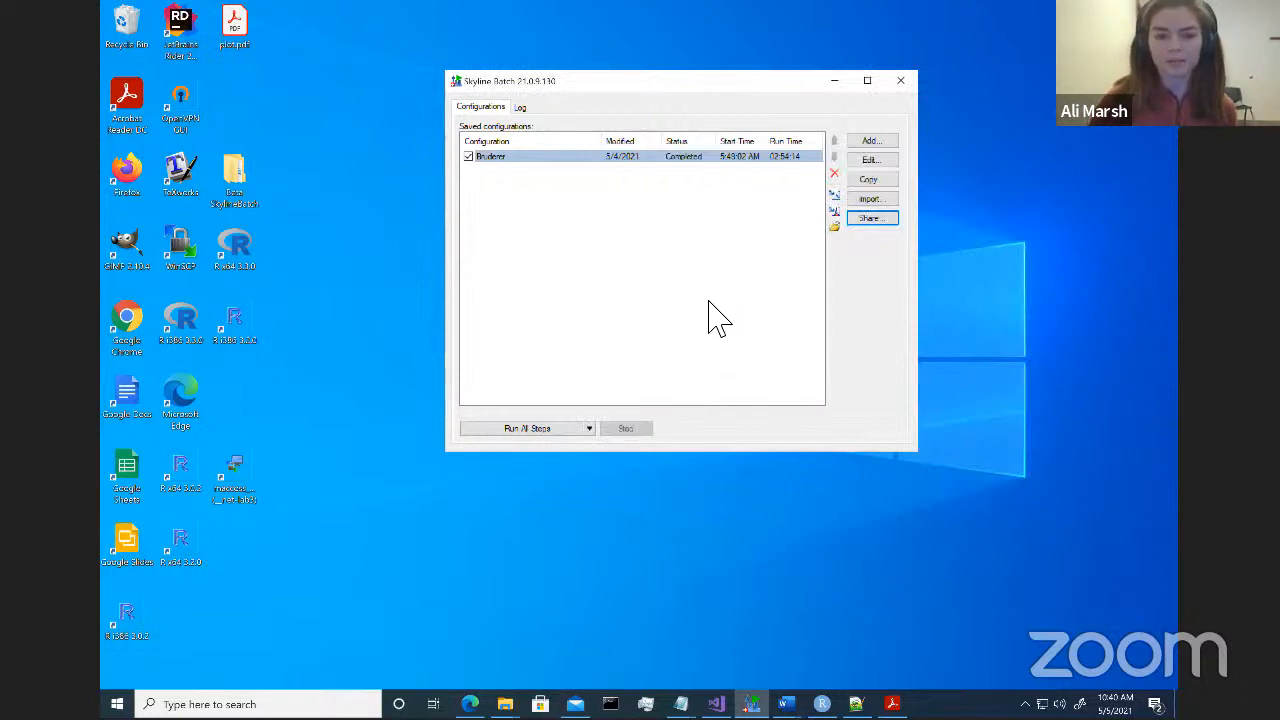
Switch to the Current Tutorial drafts folder in File Explorer.
mouse_move(505, 704)
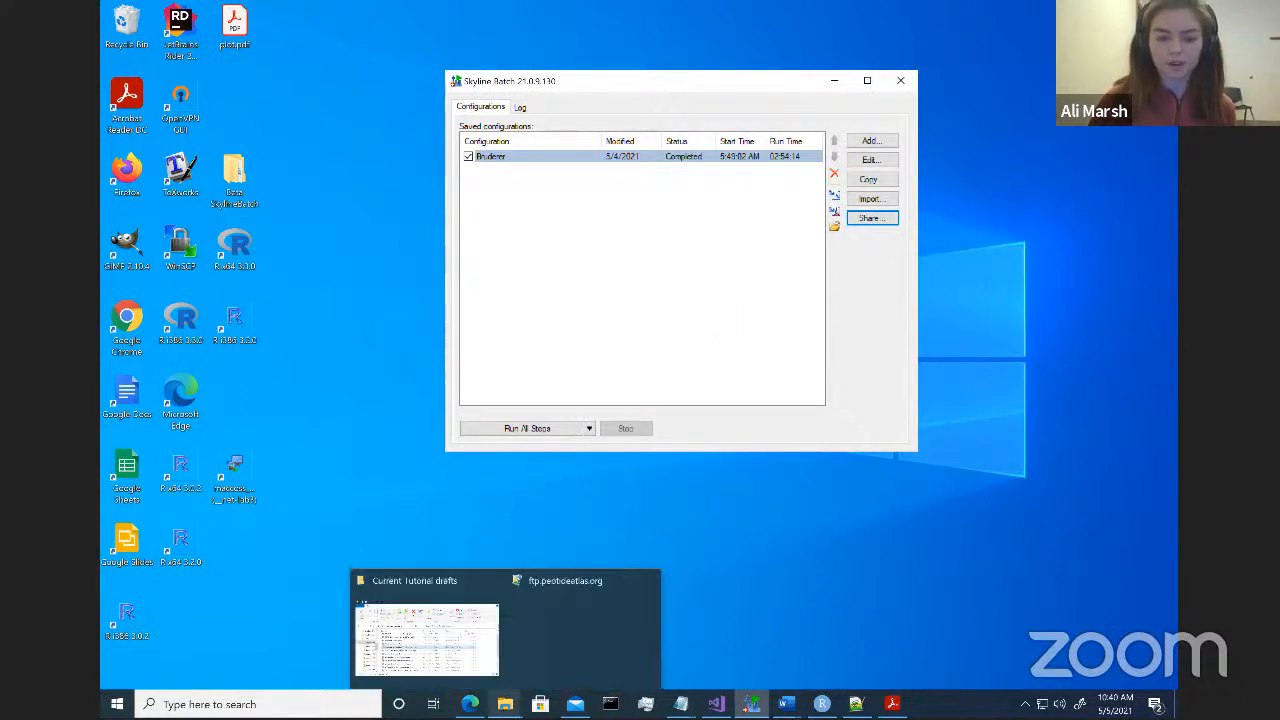
left_click(480, 623)
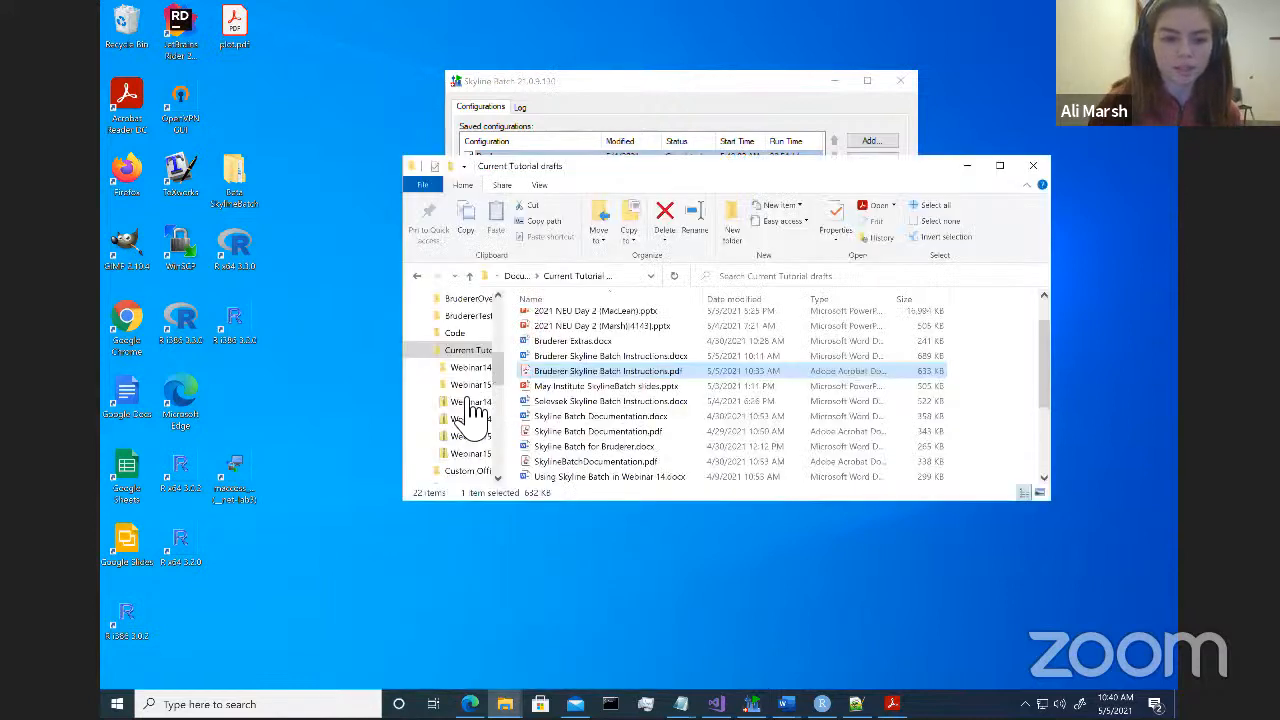
Maximize the File Explorer window, collapse the Documents tree and browse to the root of the OS (C:) drive.
scroll(468, 405, "up", 3)
scroll(470, 410, "down", 5)
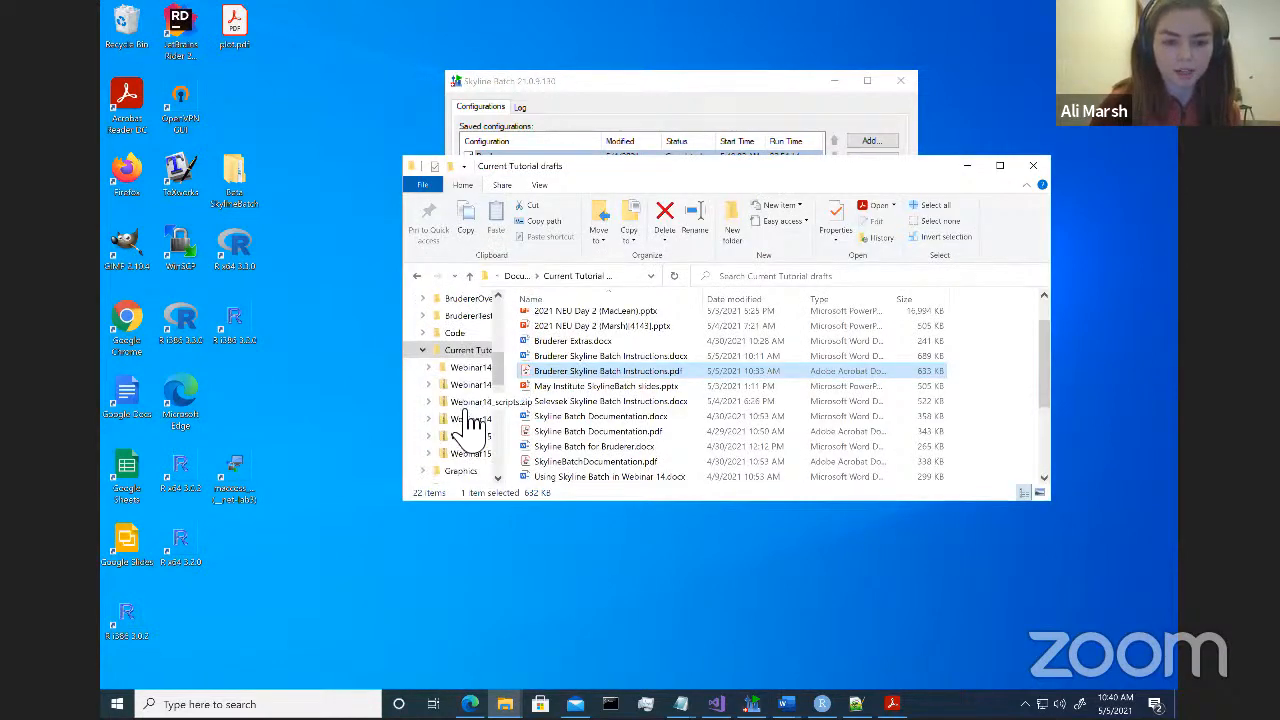
double_click(519, 277)
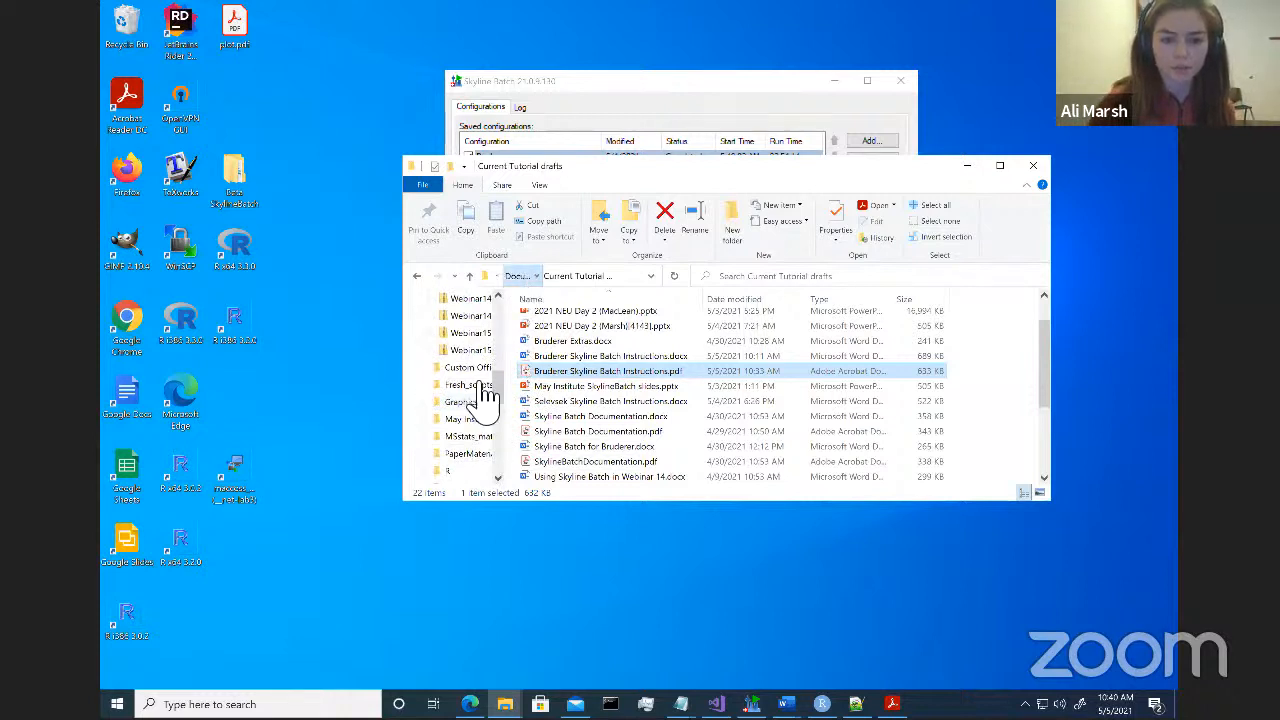
scroll(708, 434, "down", 3)
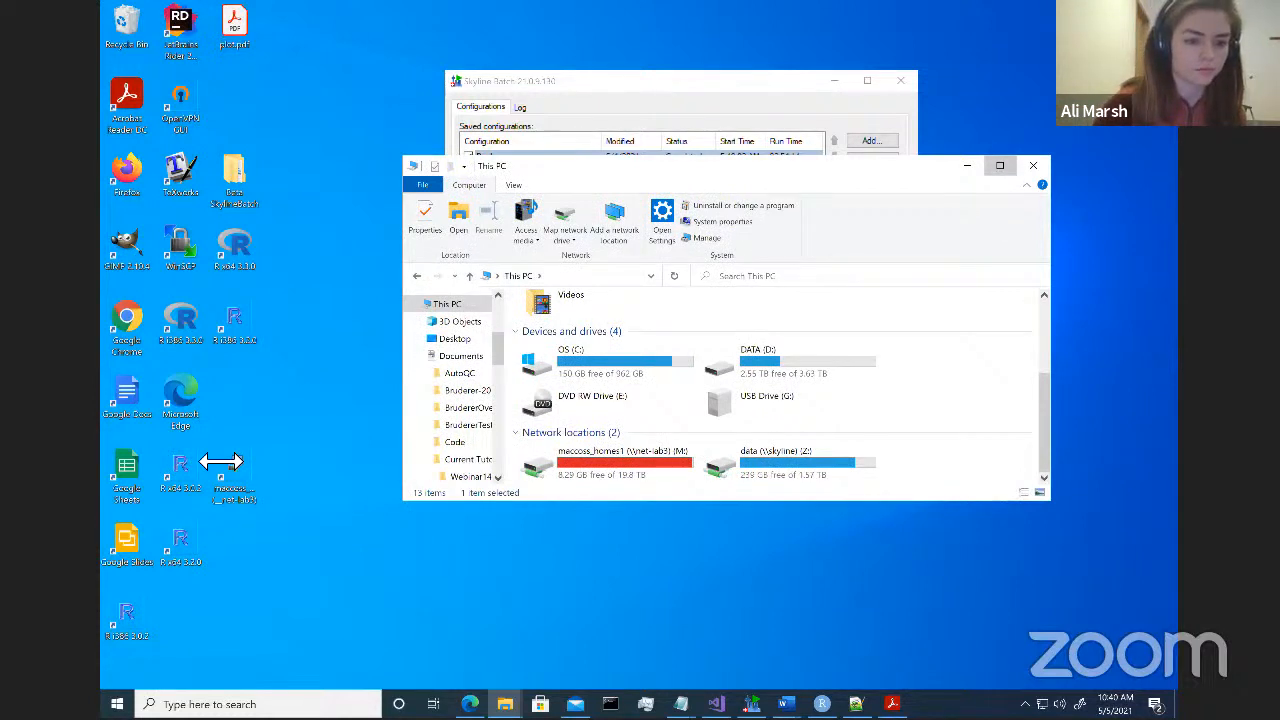
key("super+Up")
left_click_drag(217, 429, 300, 435)
scroll(185, 400, "up", 3)
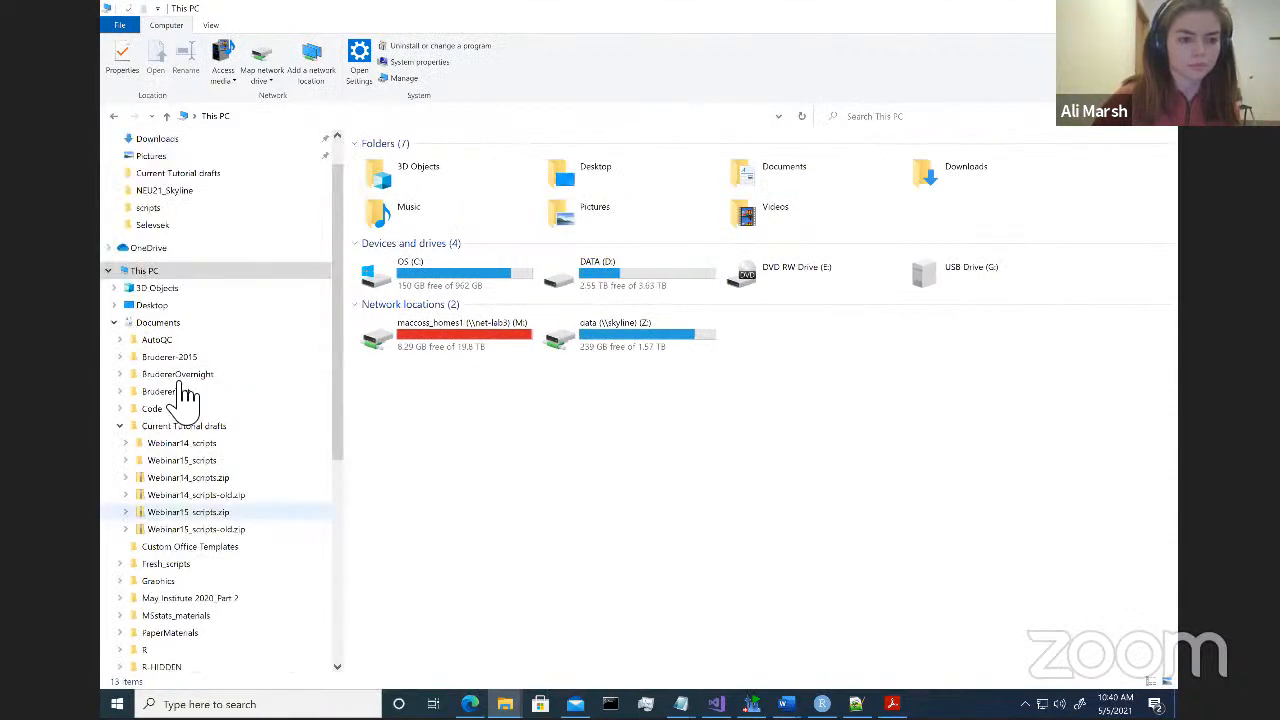
left_click(120, 318)
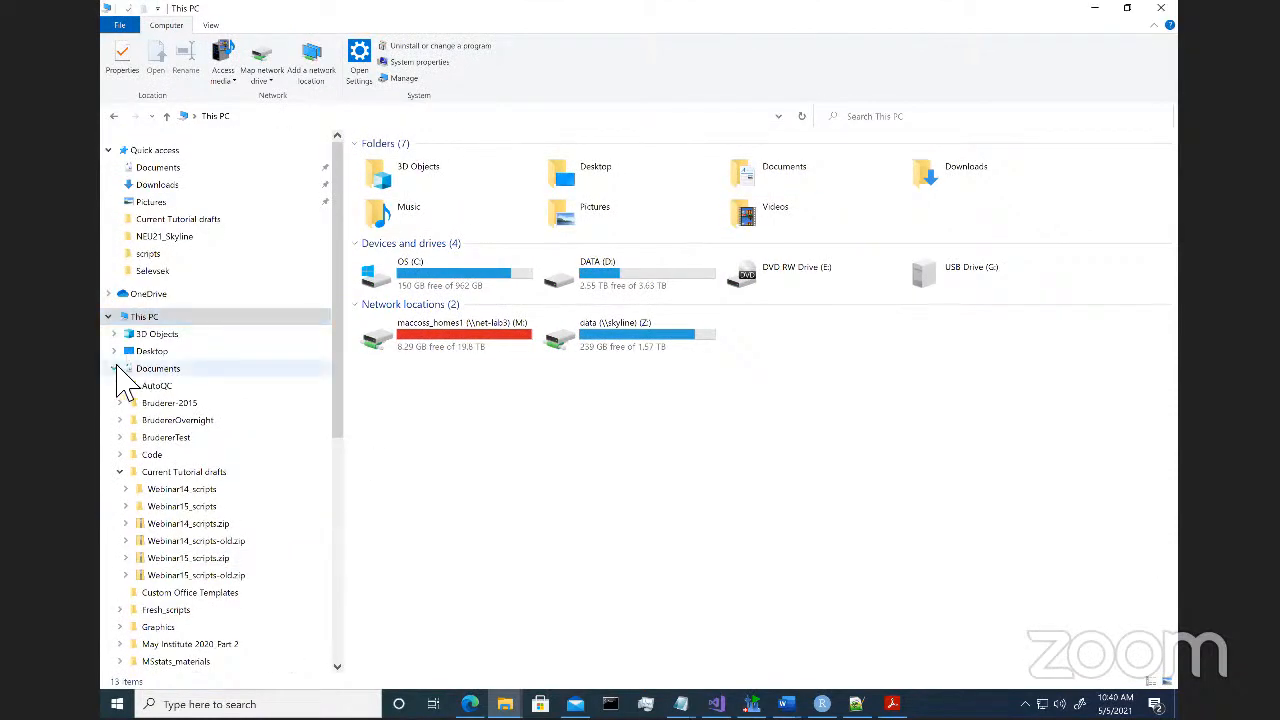
left_click(115, 368)
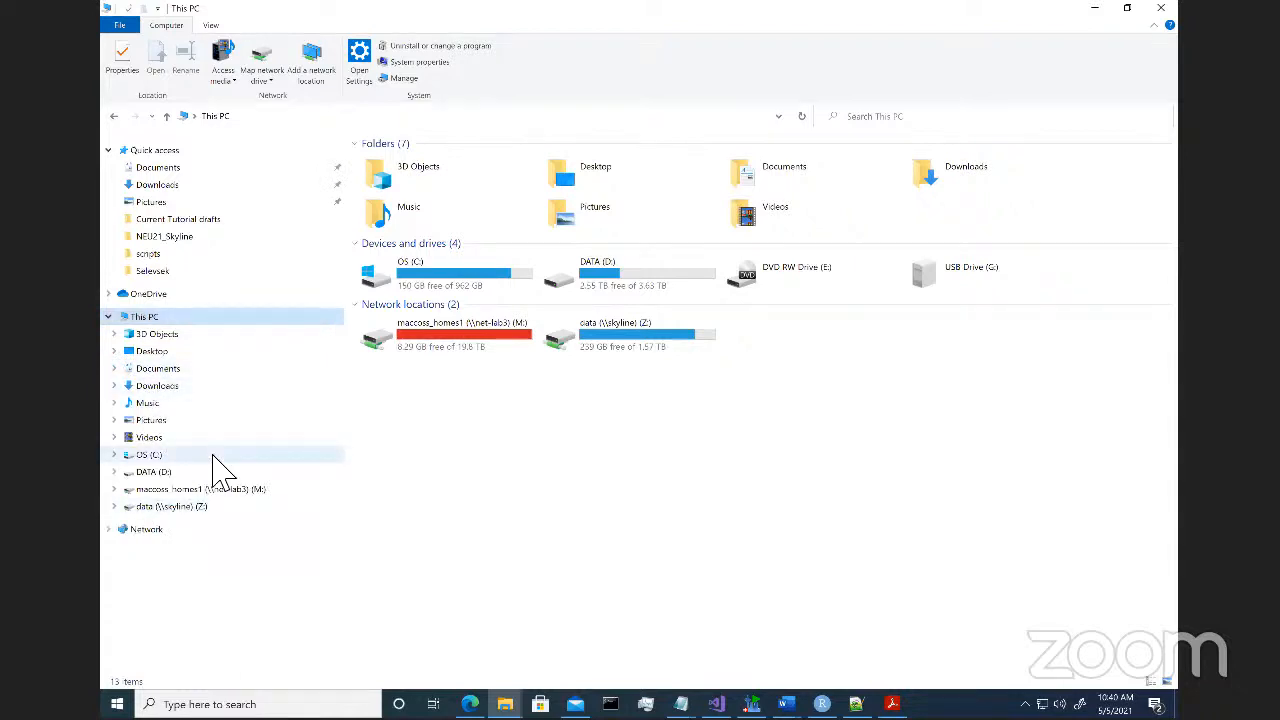
left_click(149, 455)
Switch to Skyline Batch to review the available run options, close the list without changing the choice and minimize the window.
left_click(752, 704)
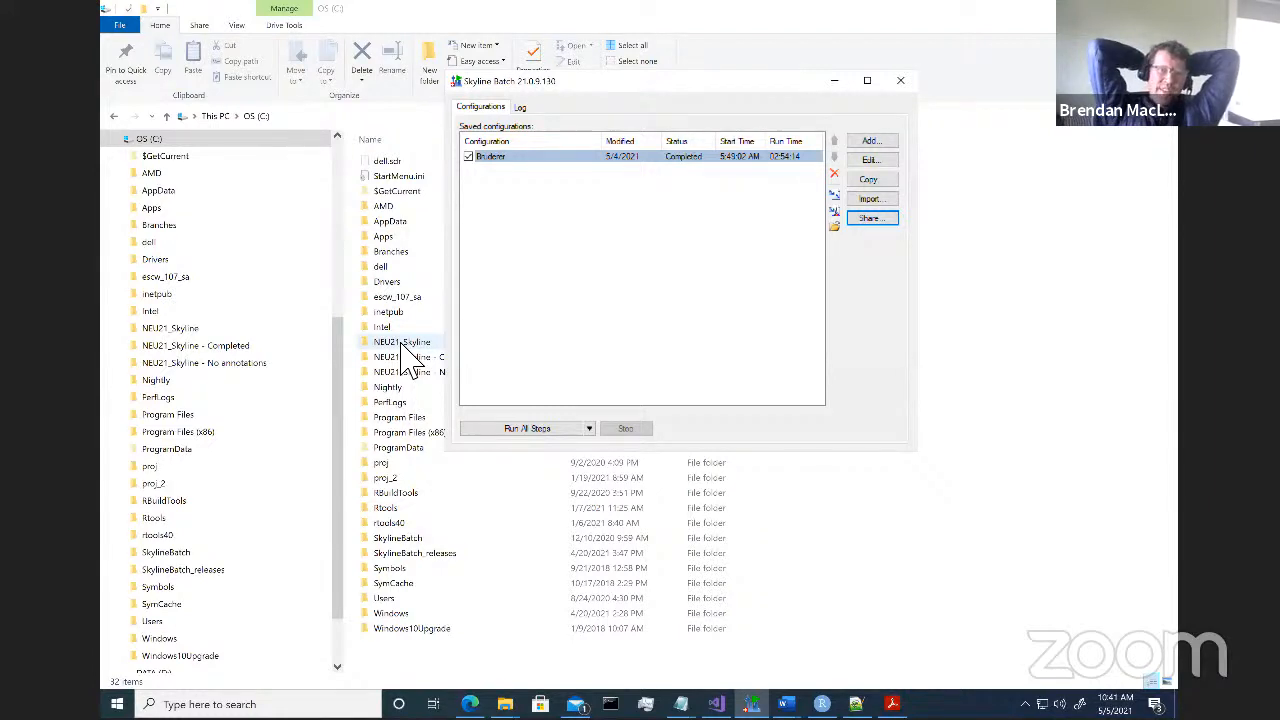
left_click(589, 429)
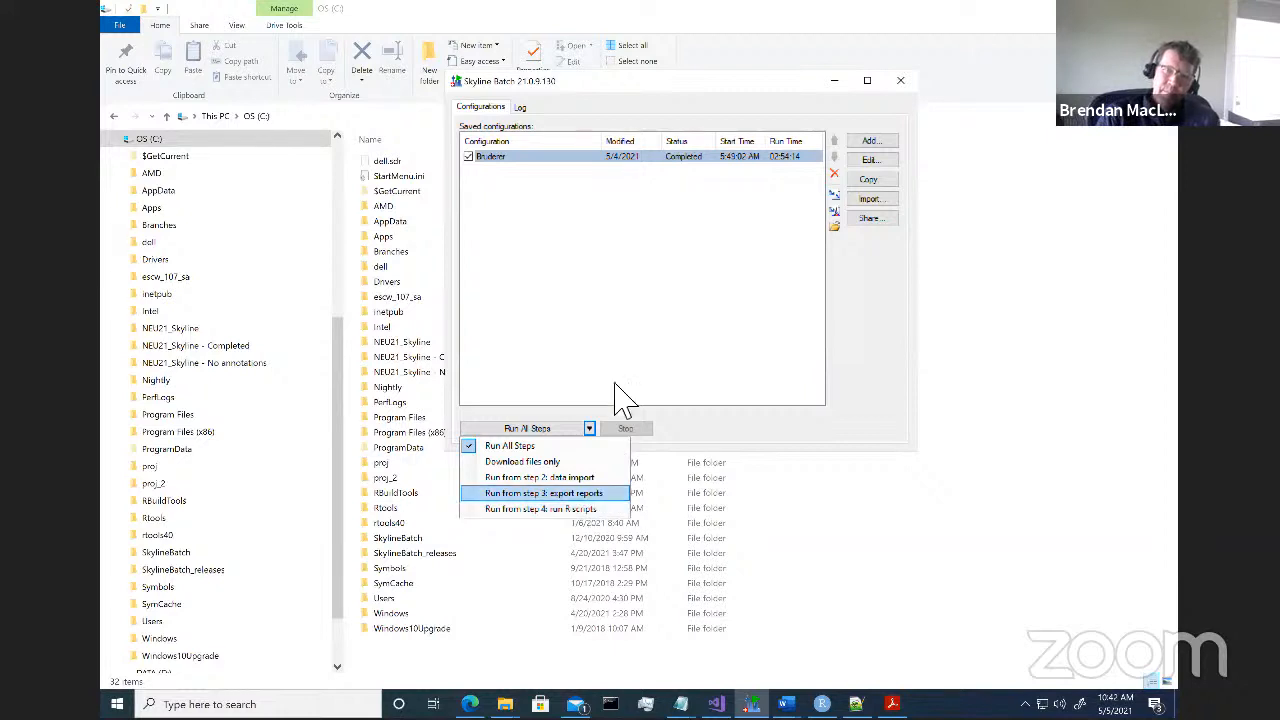
left_click(632, 297)
left_click(832, 82)
Open Bruderer-only.bcfg from C:\NEU21_Skyline in Notepad++, and agree to reload the externally modified file.
double_click(450, 342)
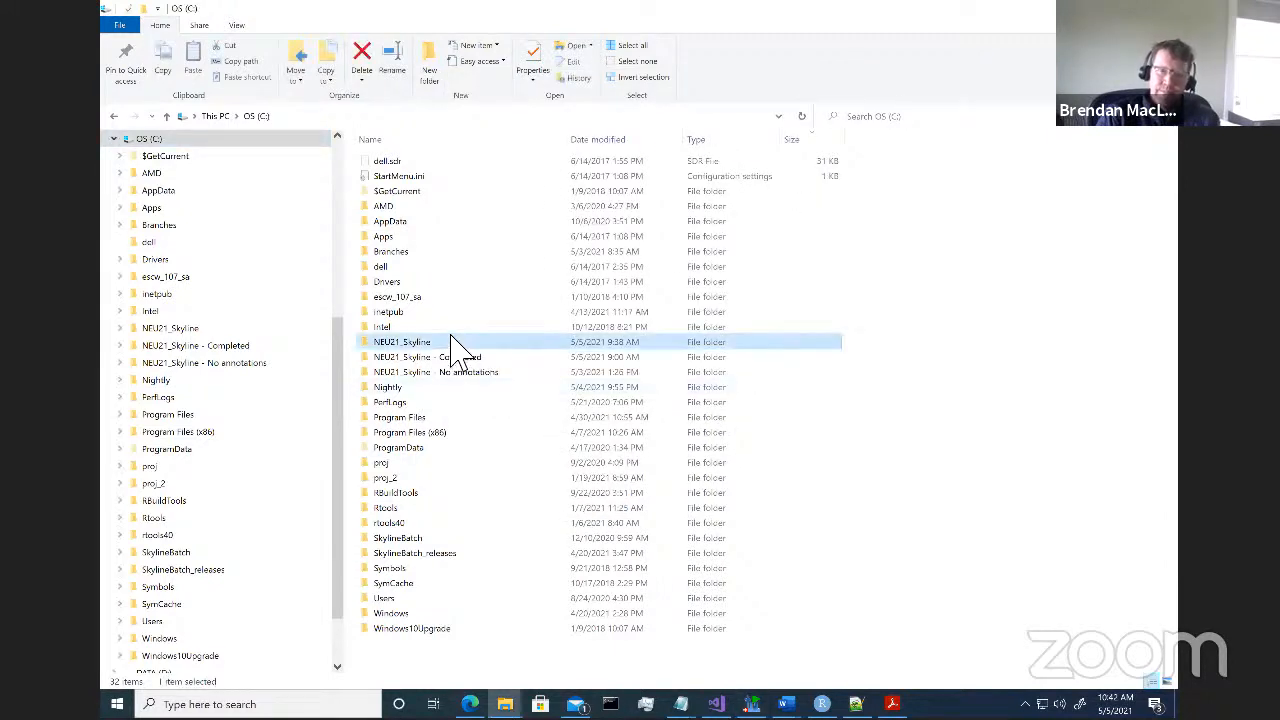
left_click(418, 223)
right_click(422, 224)
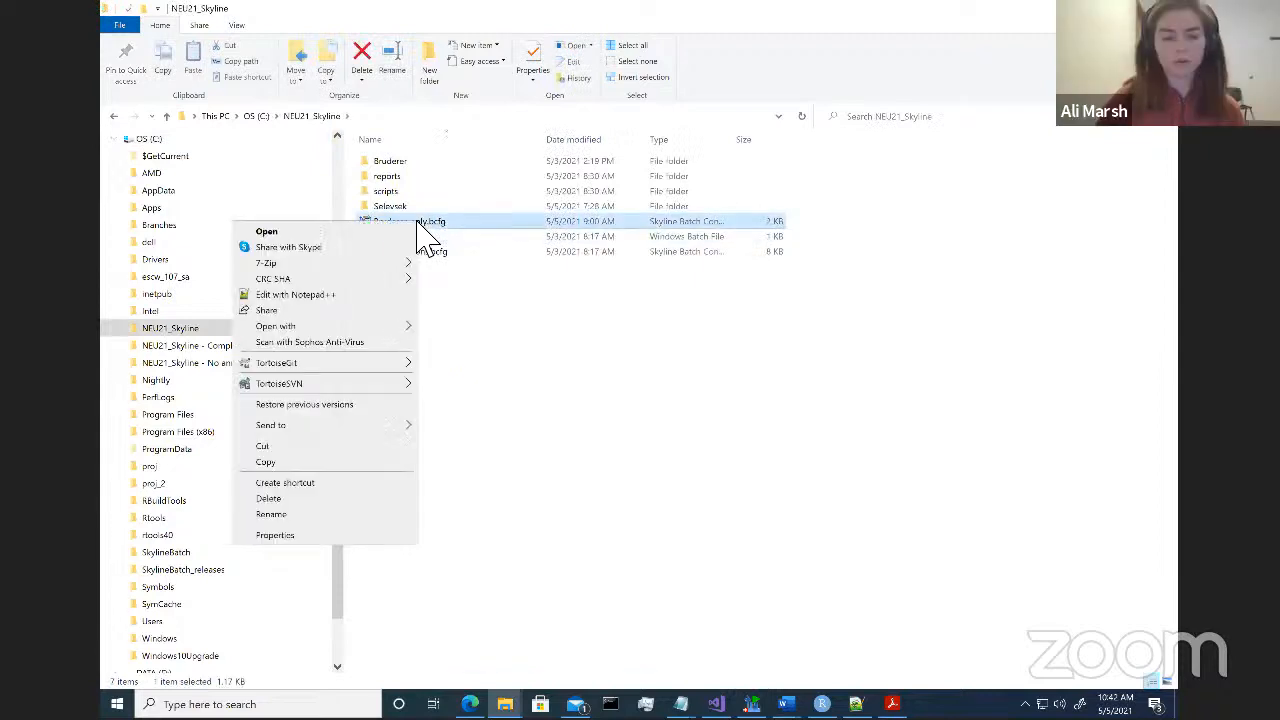
left_click(324, 296)
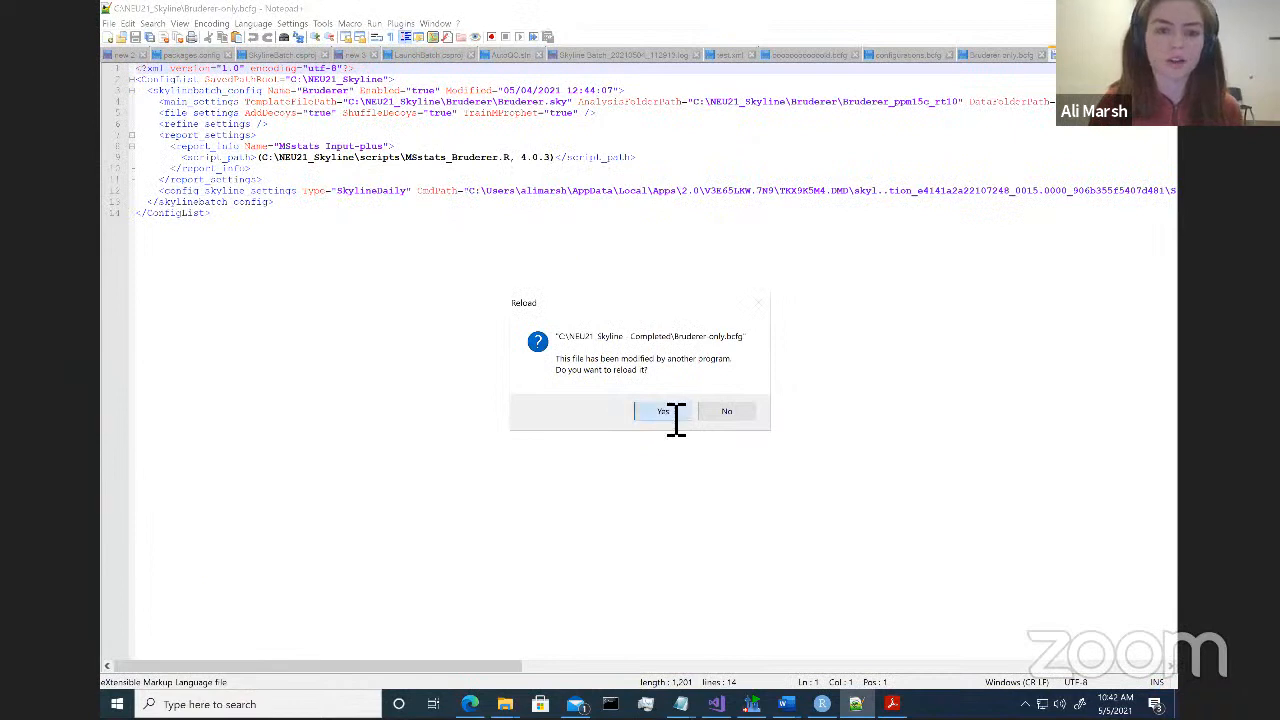
left_click(670, 414)
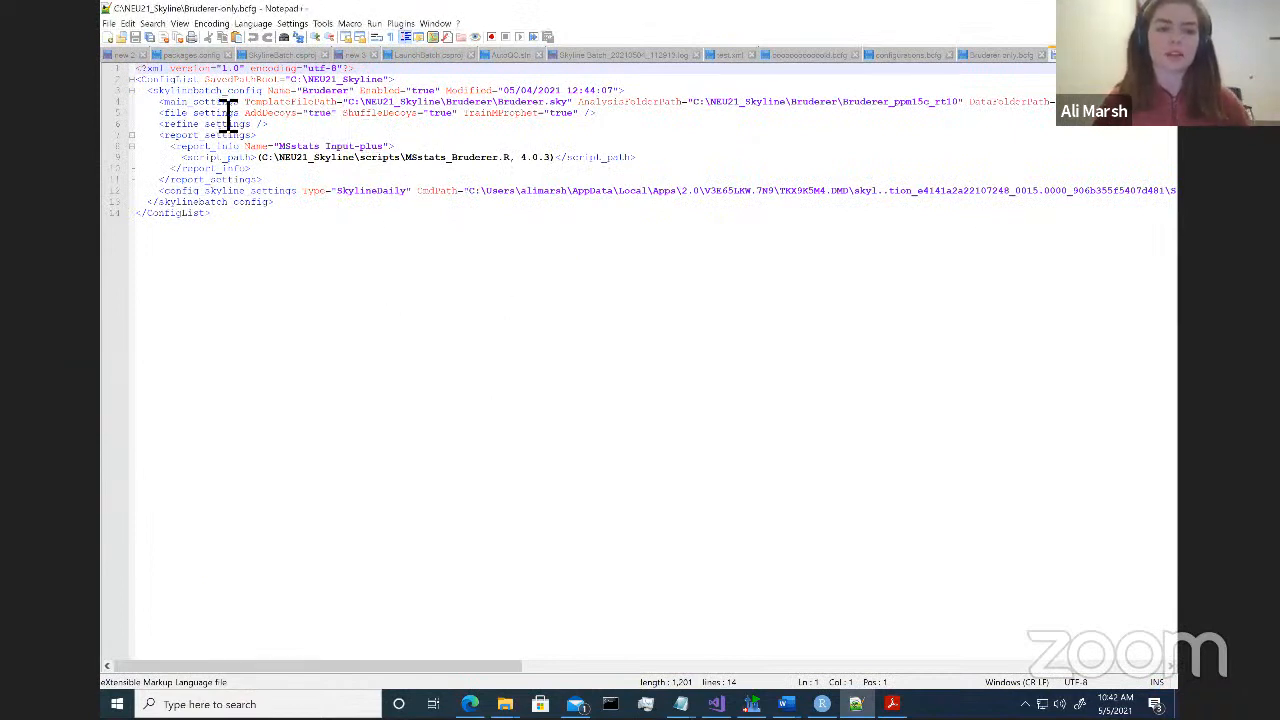
Examine the configuration XML, highlighting the TemplateFilePath and AnalysisFolderPath values in main_settings.
left_click_drag(150, 80, 320, 222)
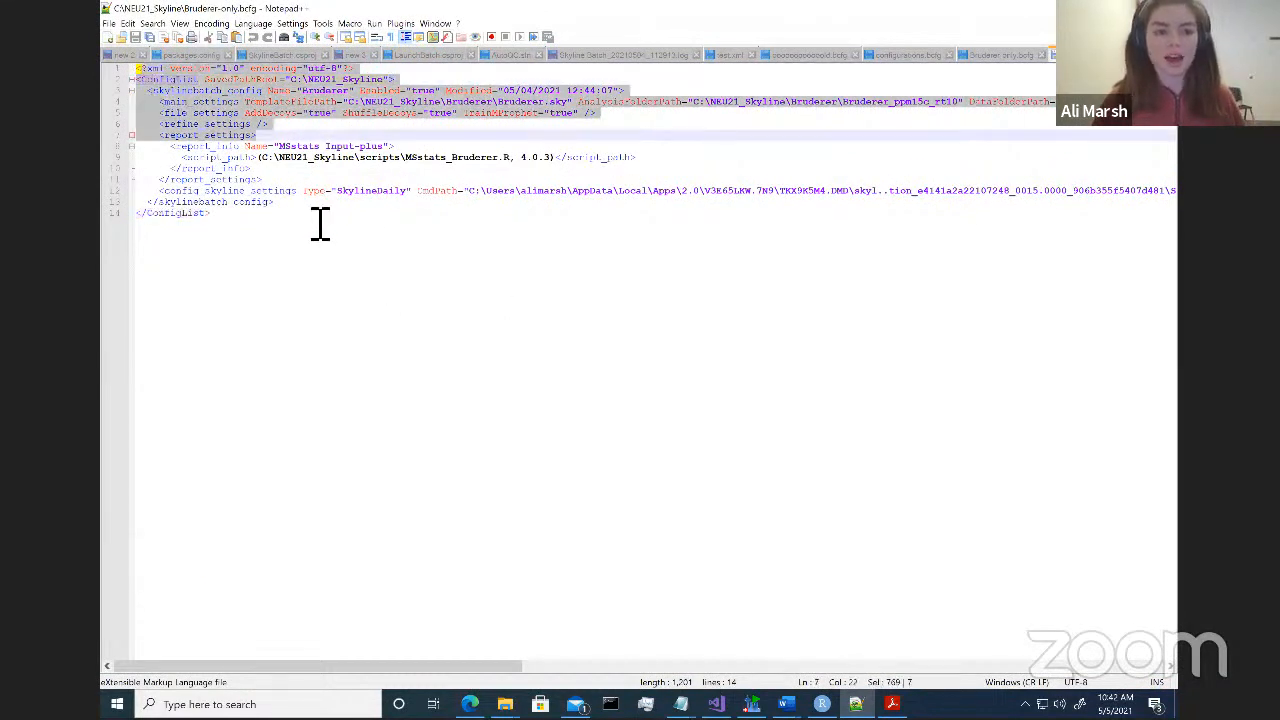
left_click(303, 210)
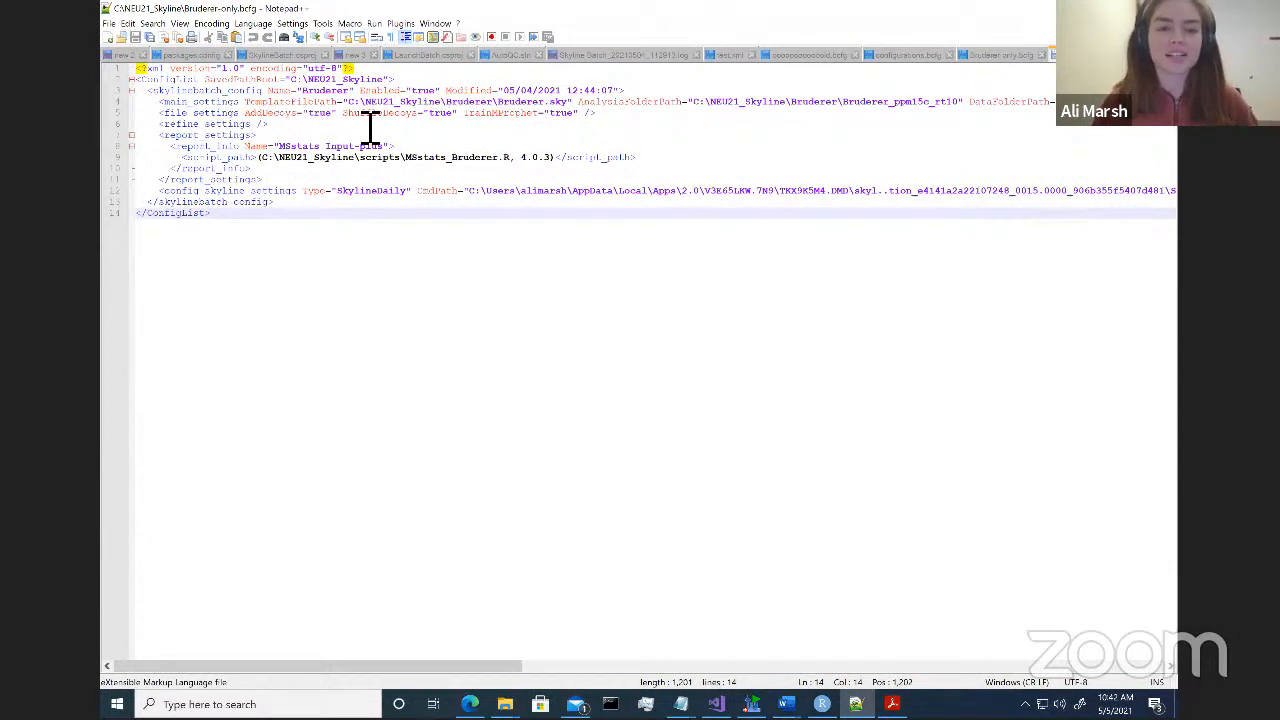
left_click_drag(350, 102, 562, 102)
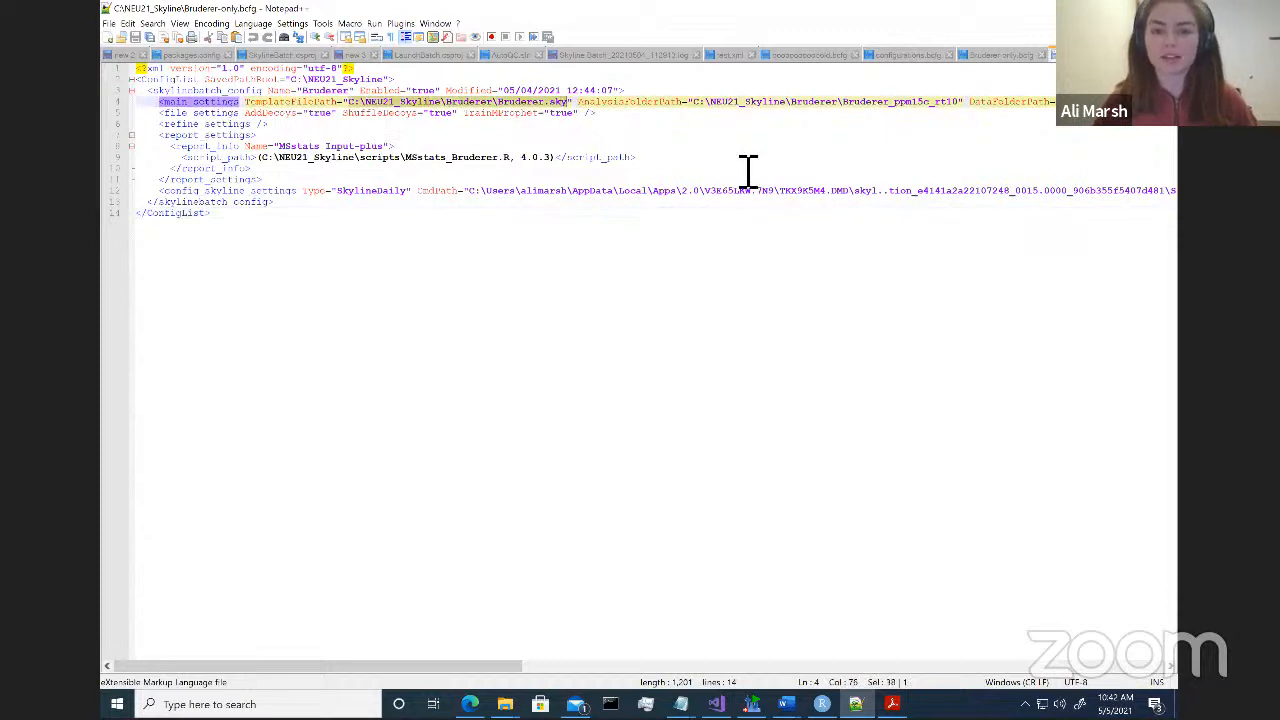
left_click(716, 124)
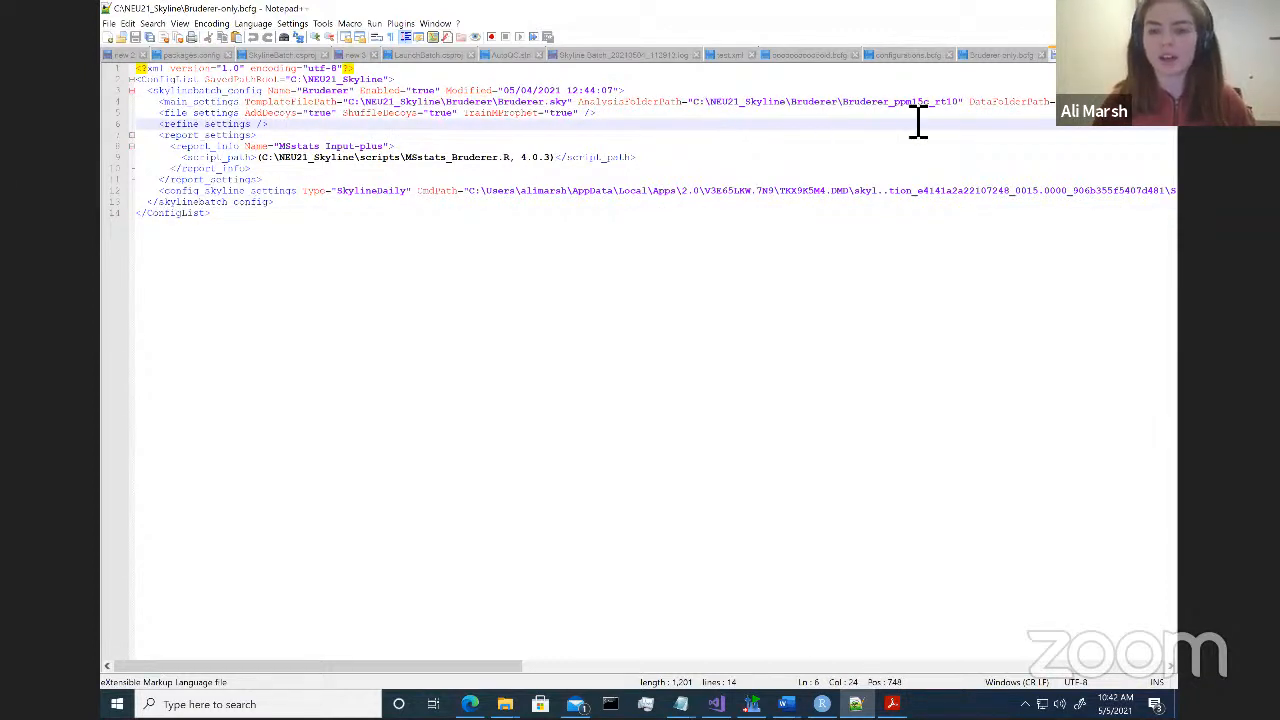
left_click_drag(699, 102, 952, 102)
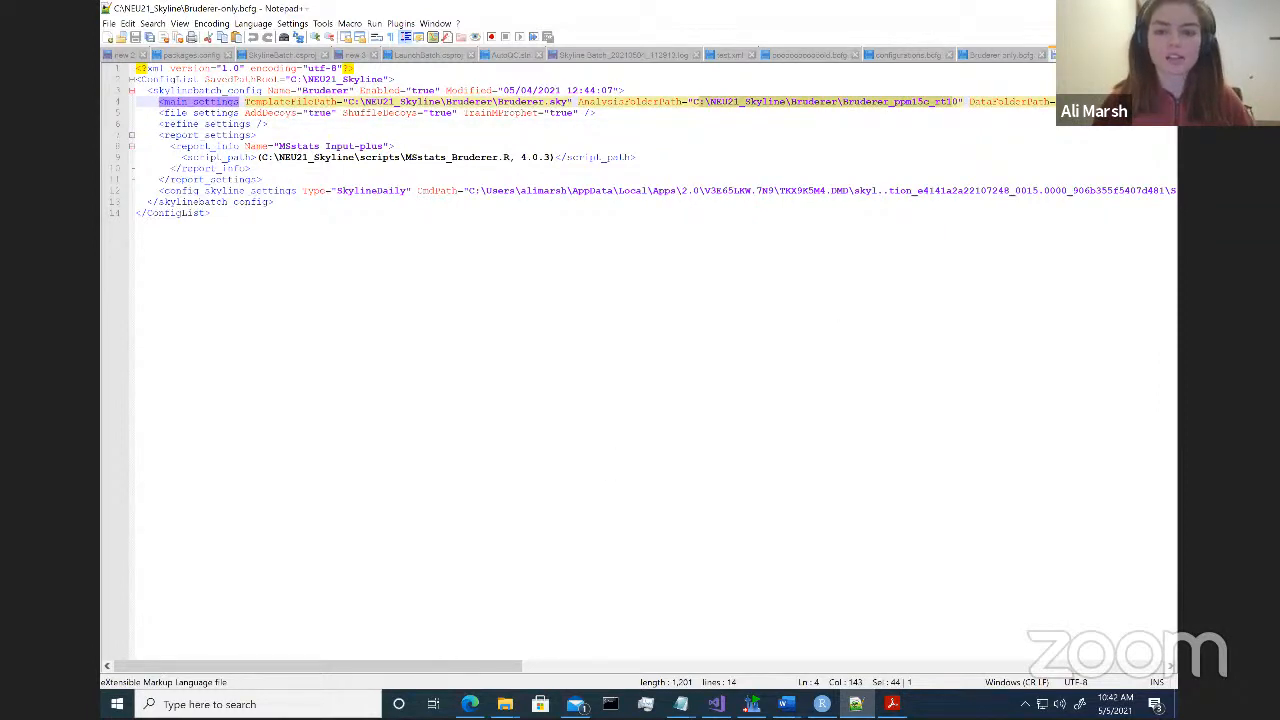
scroll(500, 662, "right", 3)
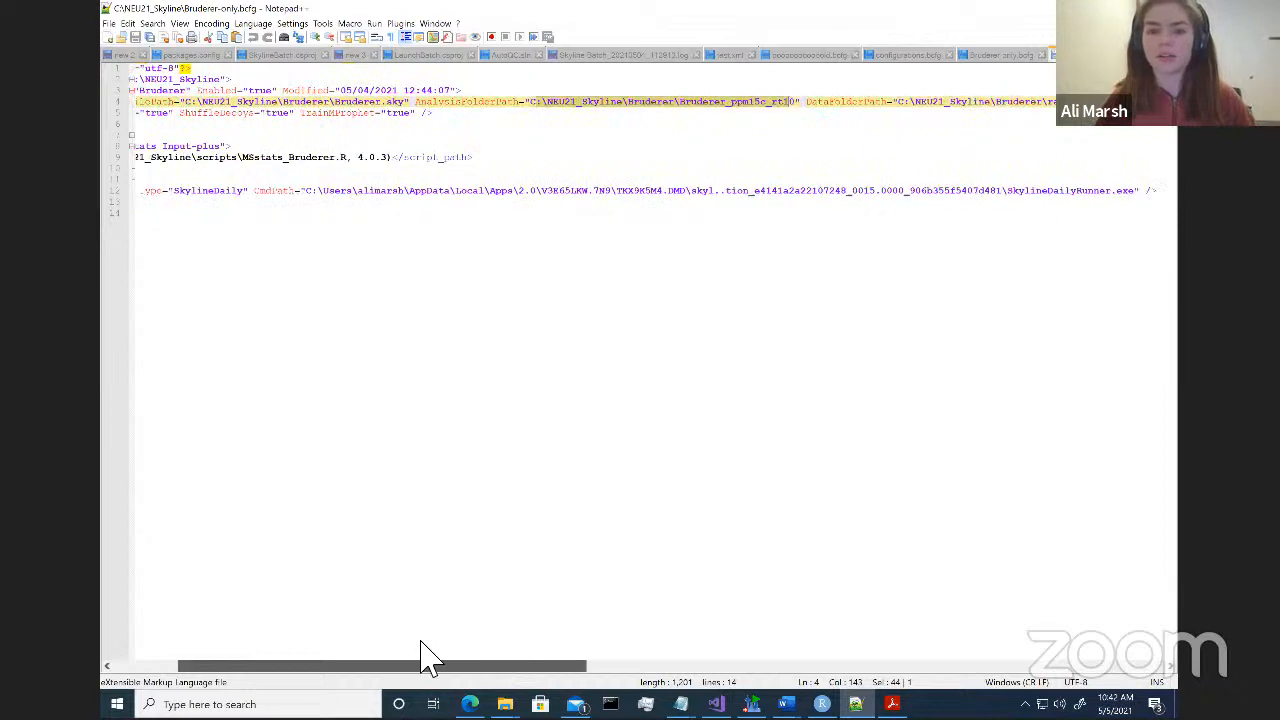
scroll(526, 337, "left", 3)
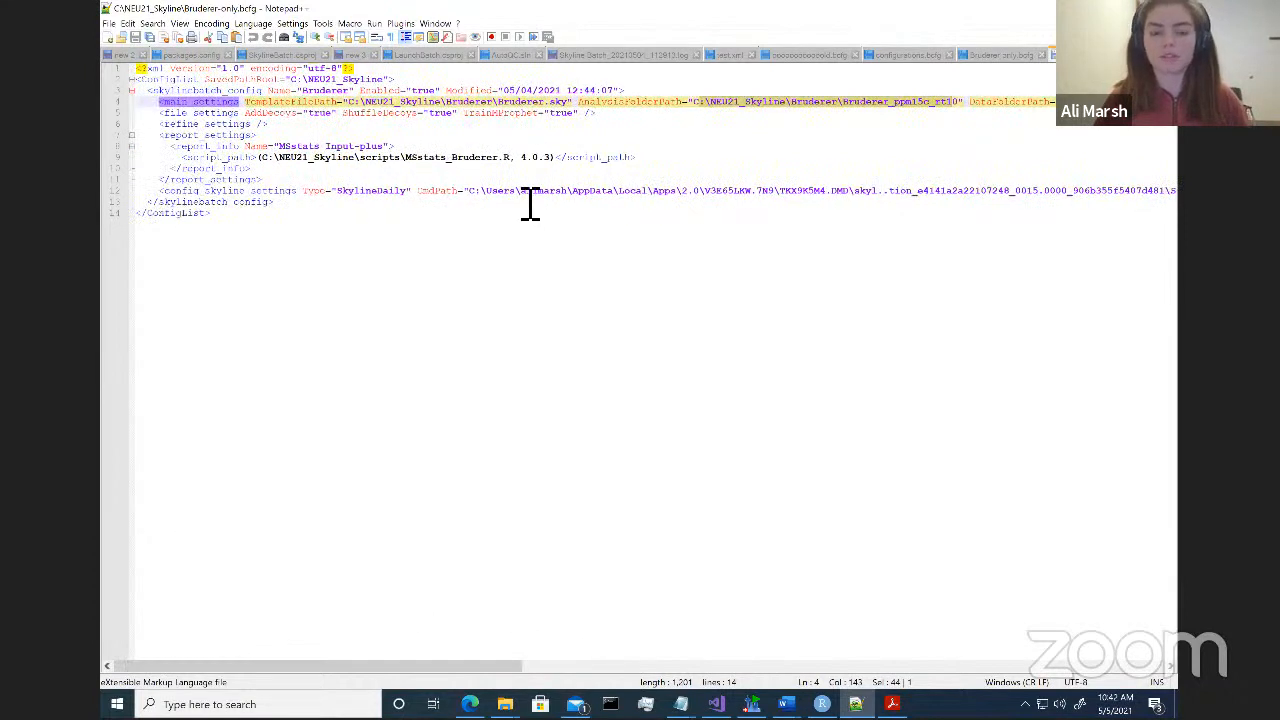
Compare the SavedPathRoot folder with the matching beginning of the template file path by highlighting each in the XML.
left_click(510, 191)
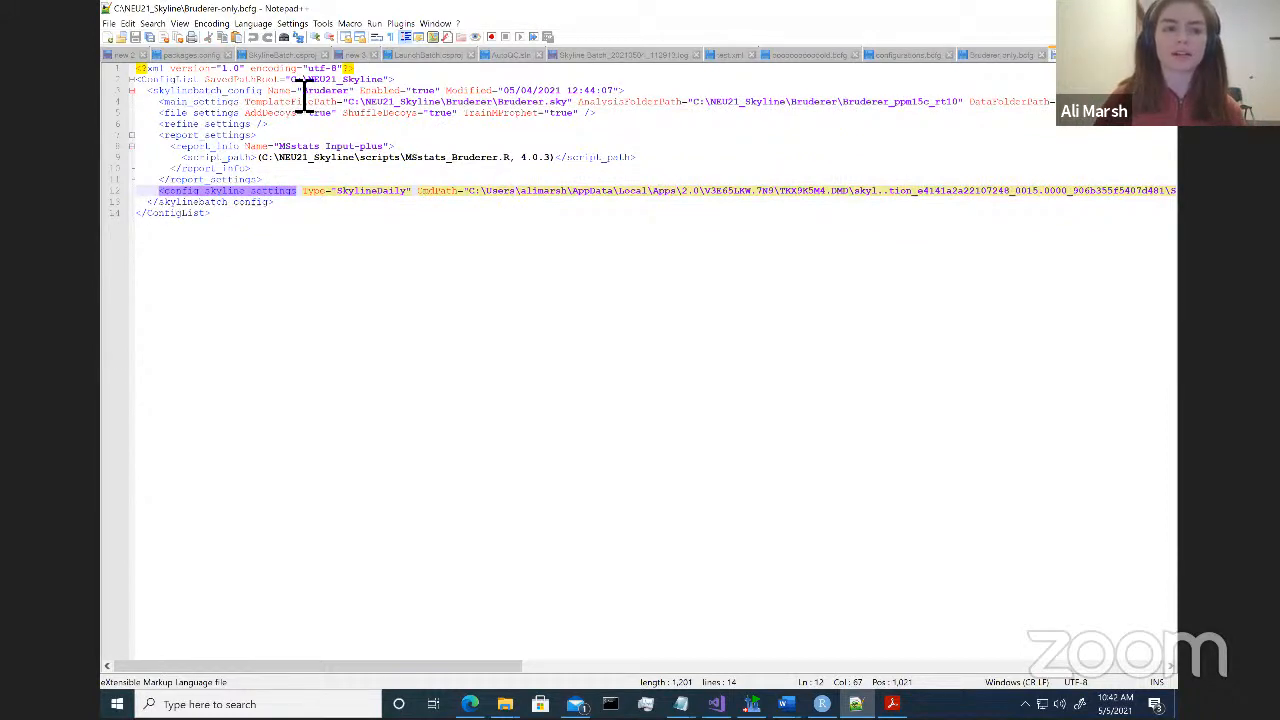
double_click(382, 80)
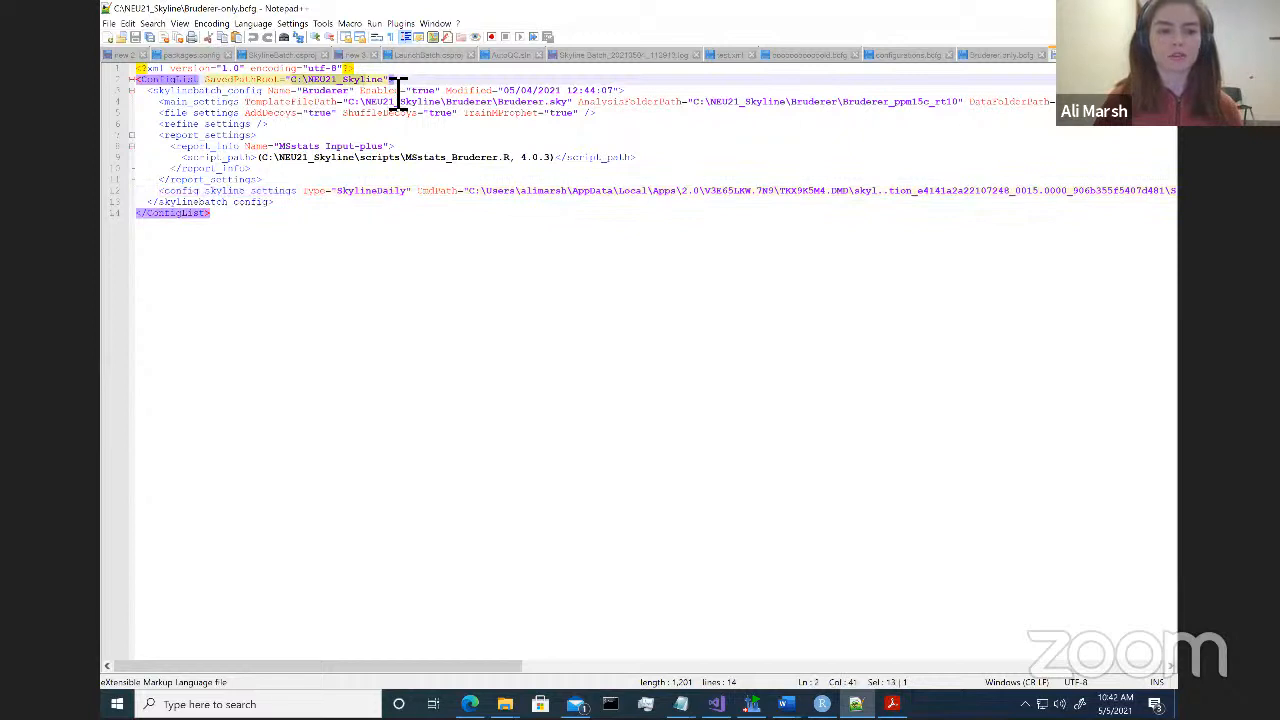
double_click(425, 104)
left_click_drag(452, 118, 454, 118)
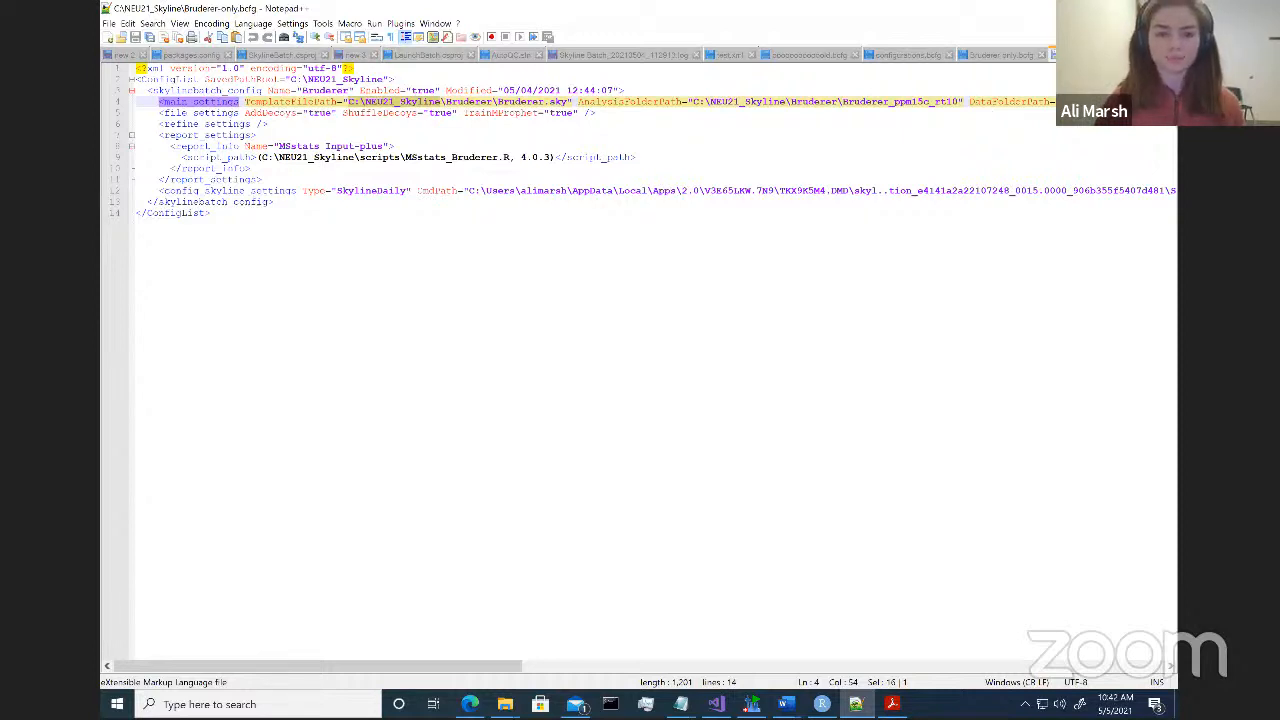
Switch back to Skyline Batch and import configurations.bcfg from C:\NEU21_Skyline, overwriting the existing Bruderer configuration.
key("alt+Tab")
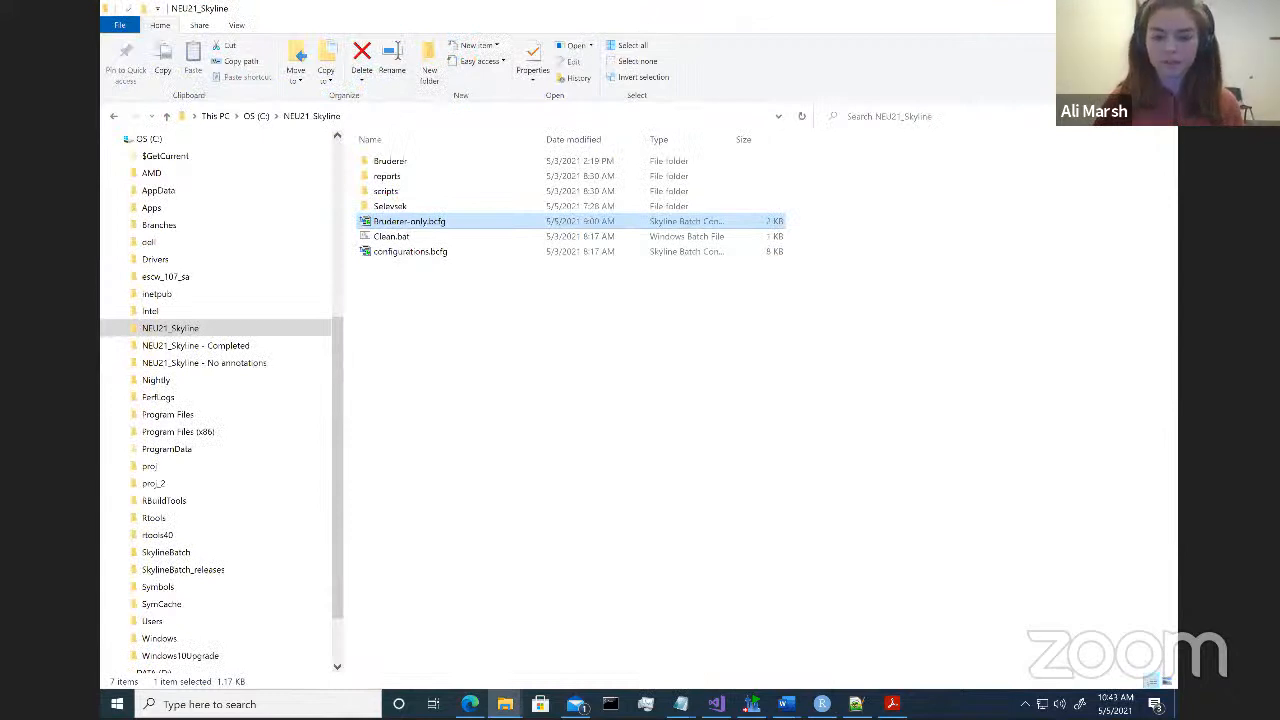
left_click(1094, 8)
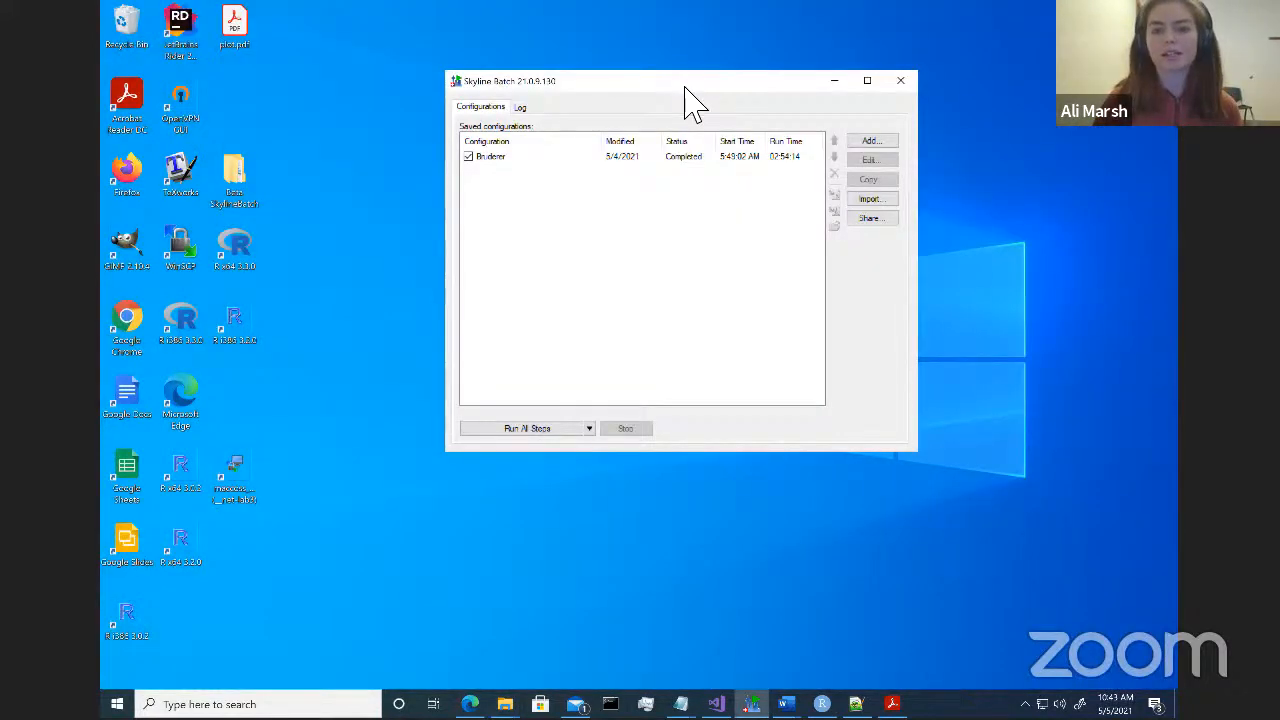
left_click(838, 177)
left_click(585, 104)
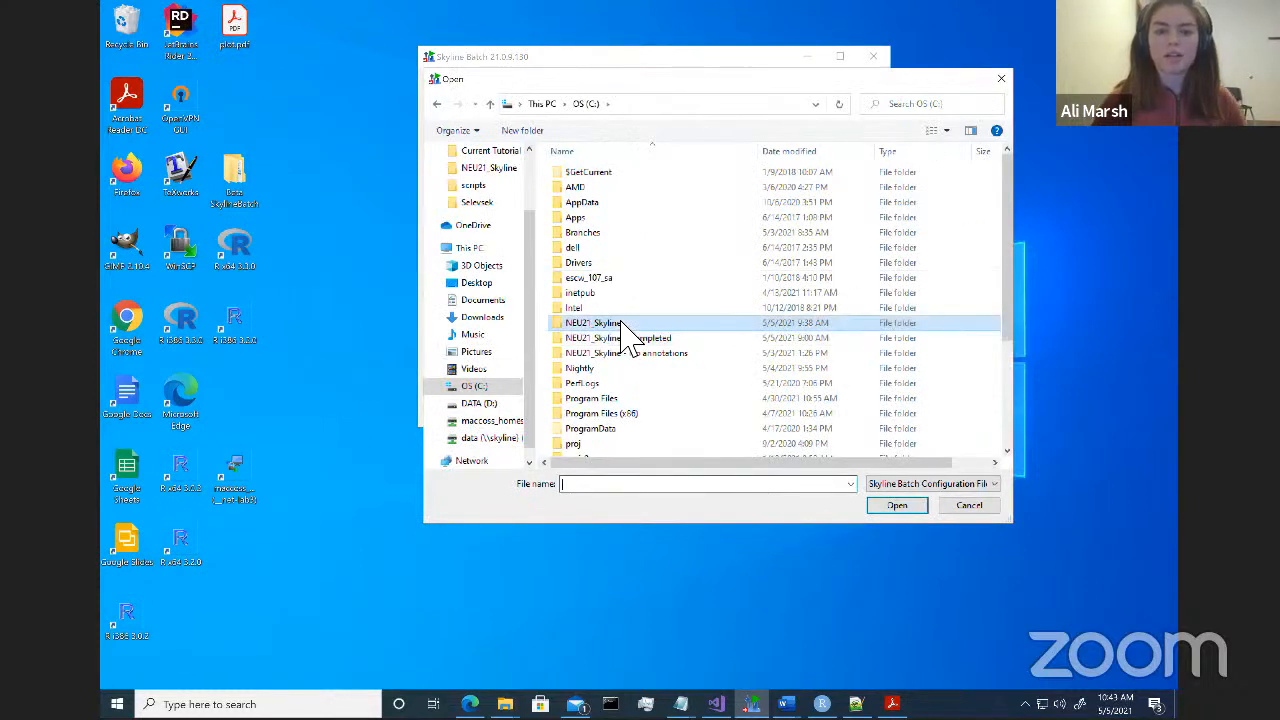
double_click(600, 323)
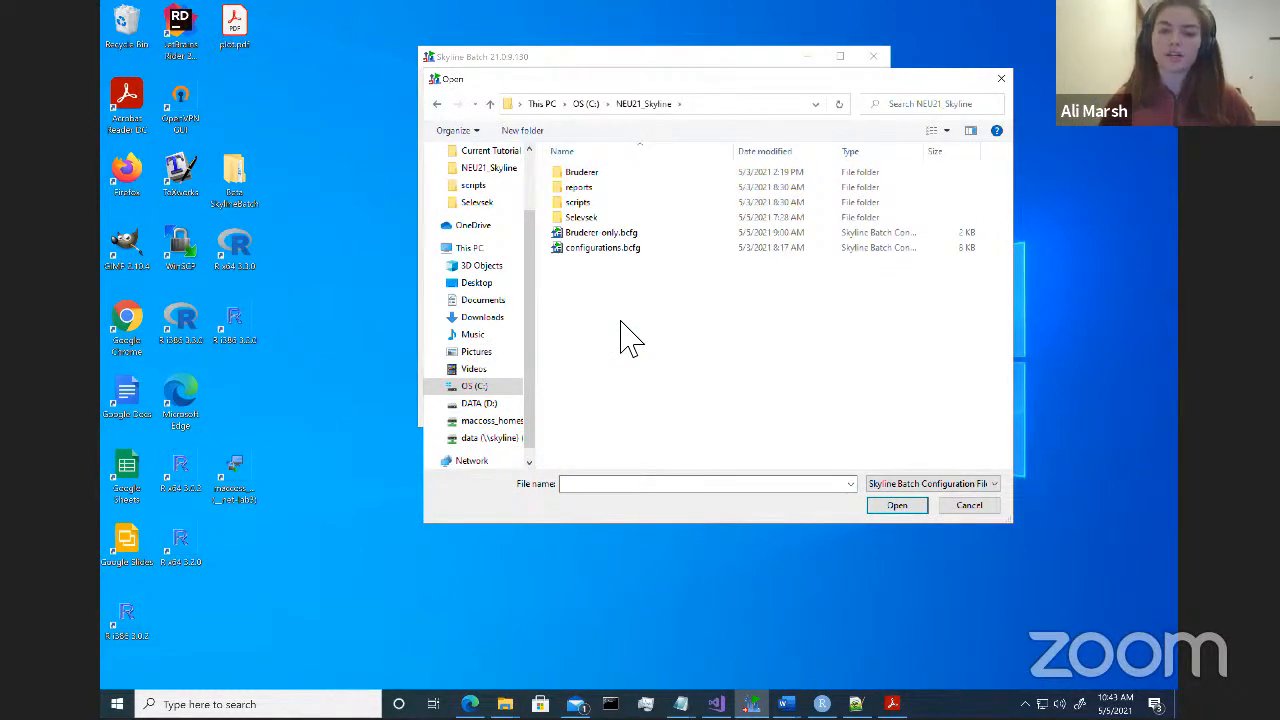
double_click(631, 250)
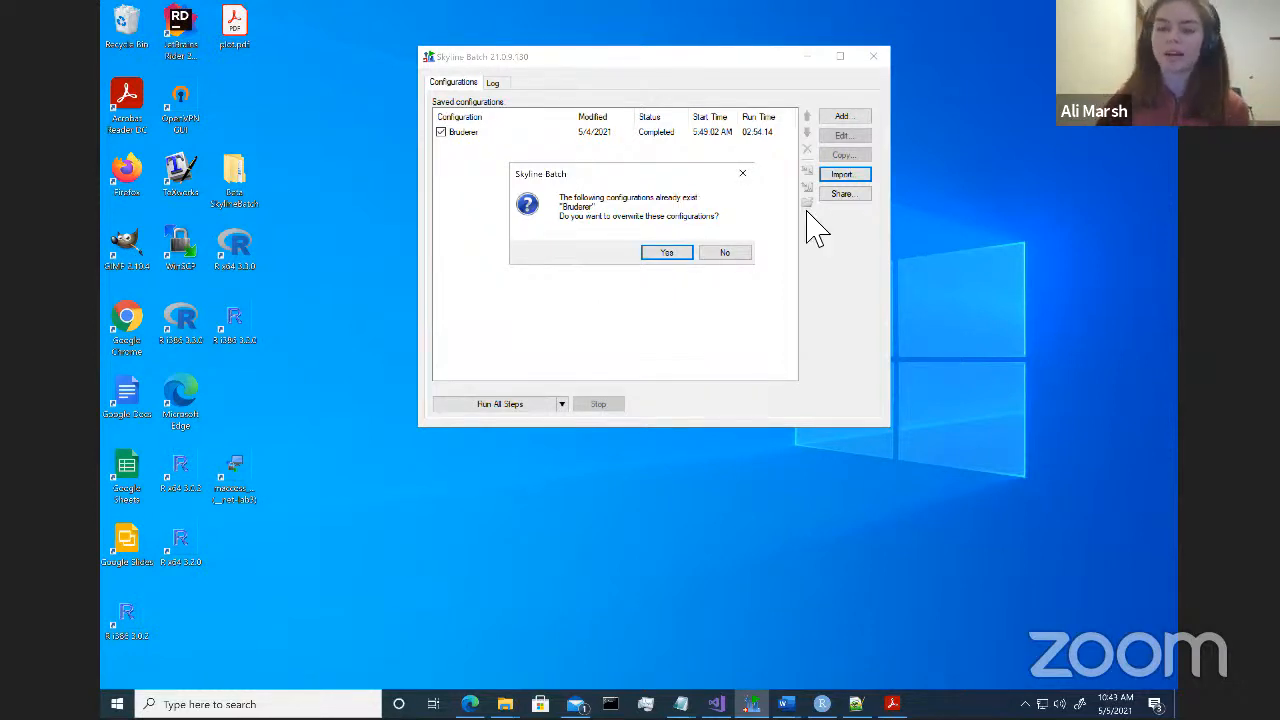
left_click(664, 254)
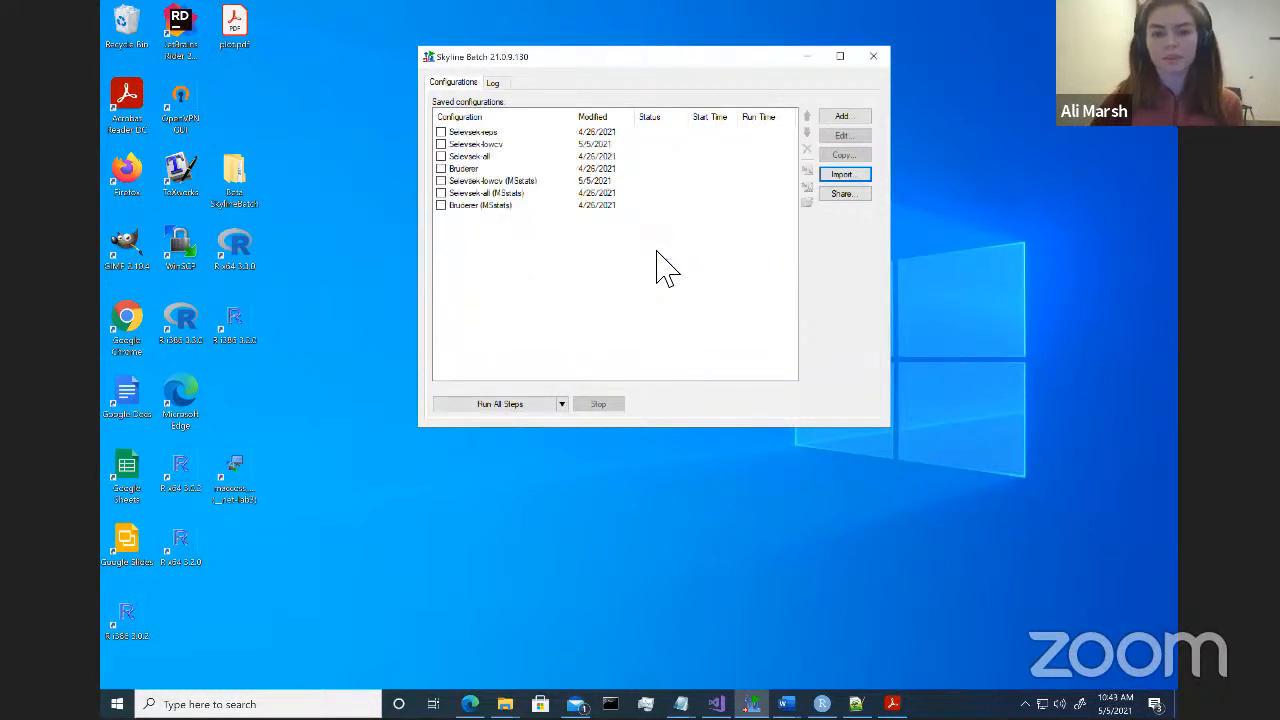
Review the imported configurations, view the file settings of the first Selevsek configuration in the list and close it without saving.
left_click_drag(589, 54, 639, 81)
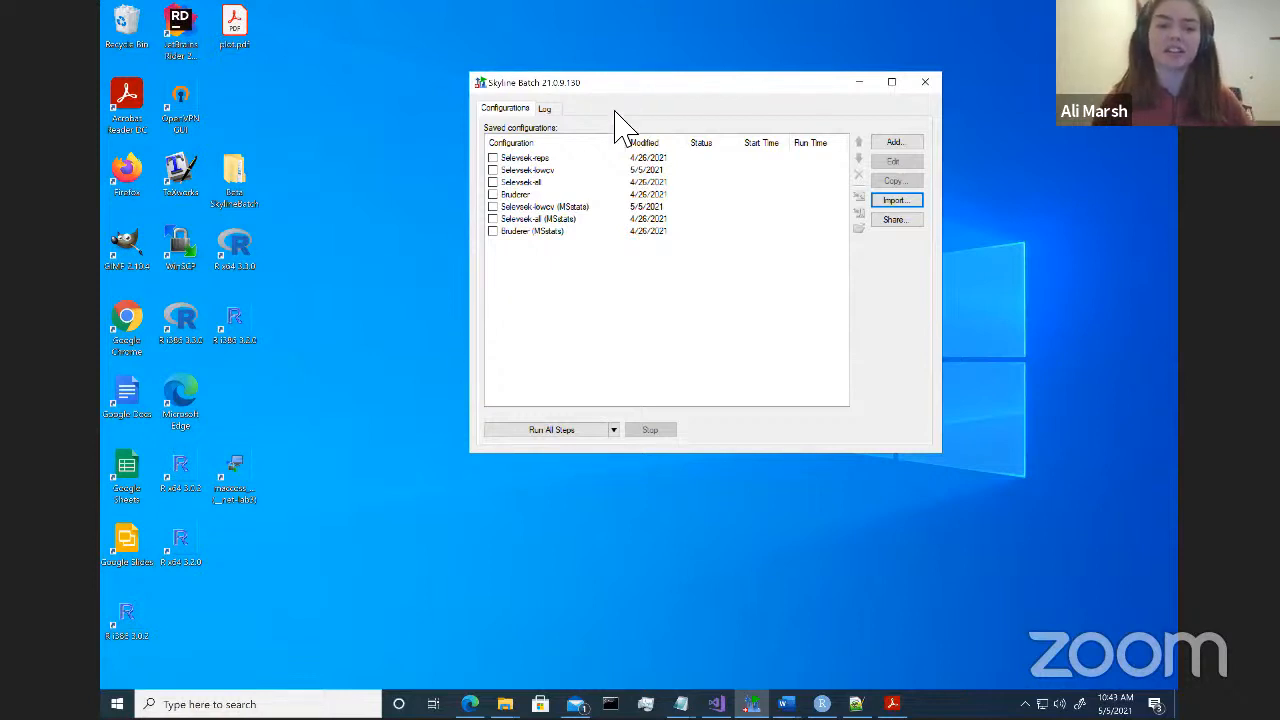
left_click(545, 194)
left_click(546, 182)
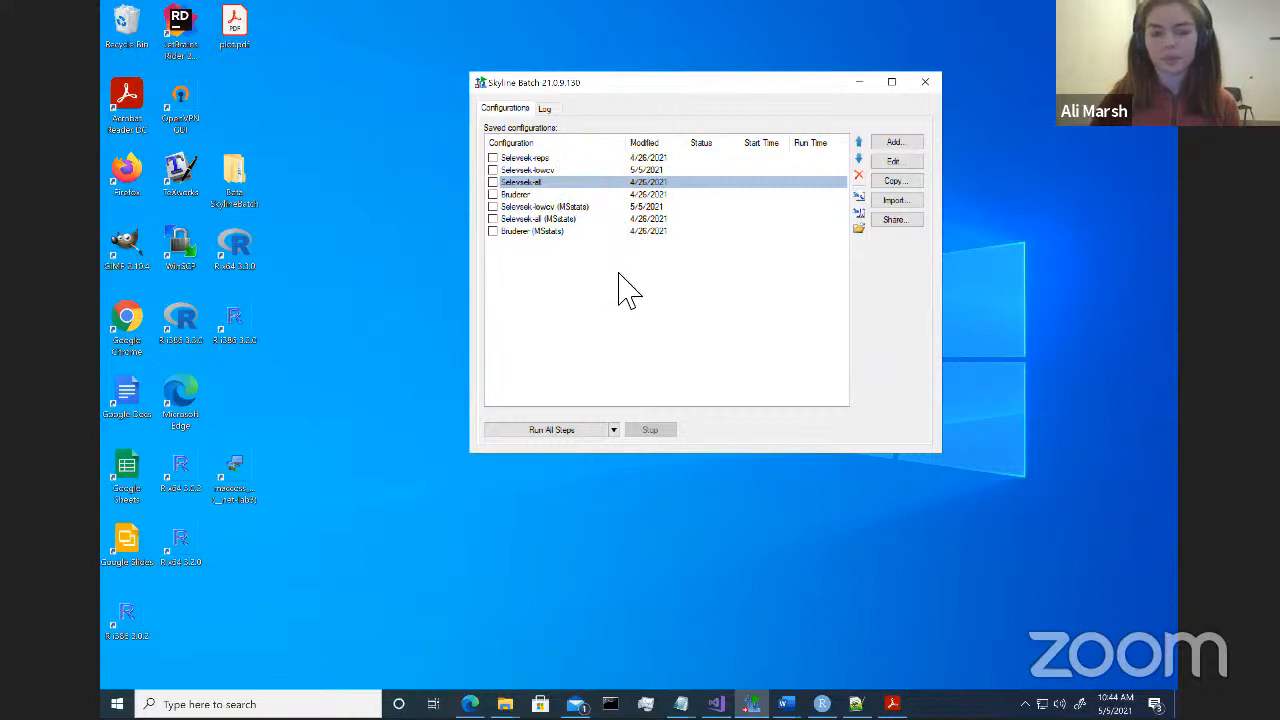
left_click_drag(670, 84, 598, 108)
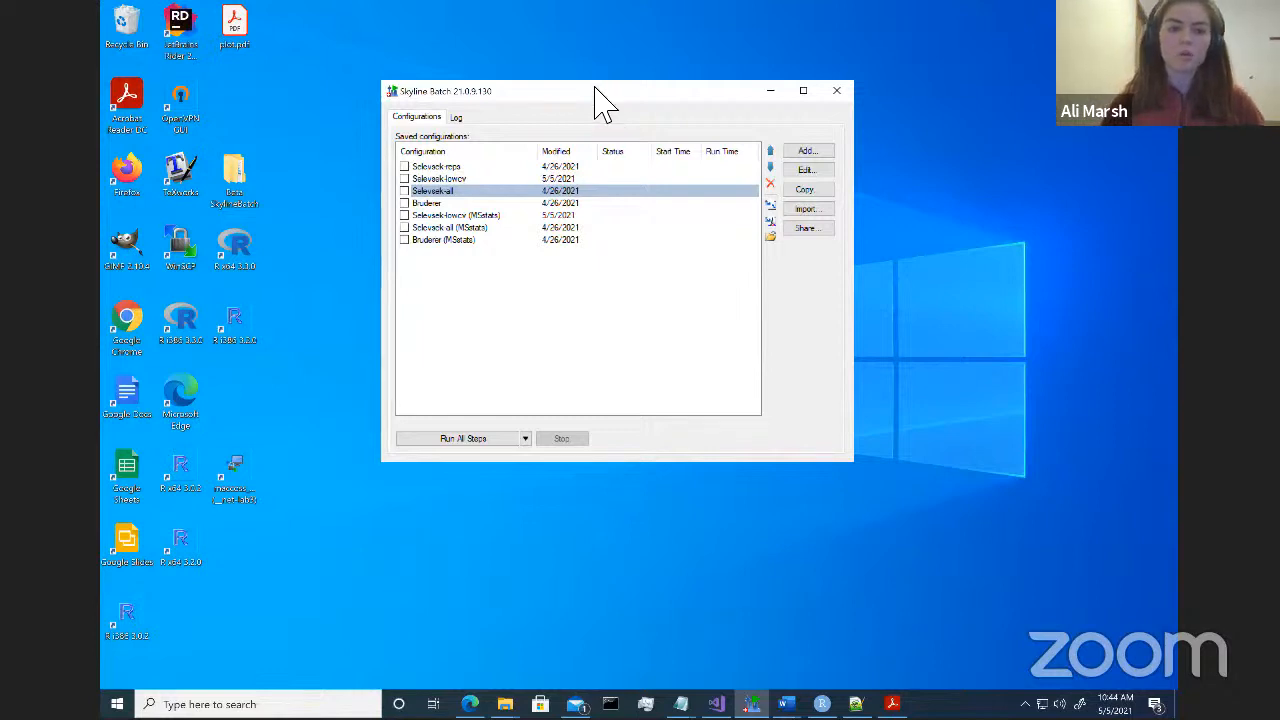
double_click(560, 167)
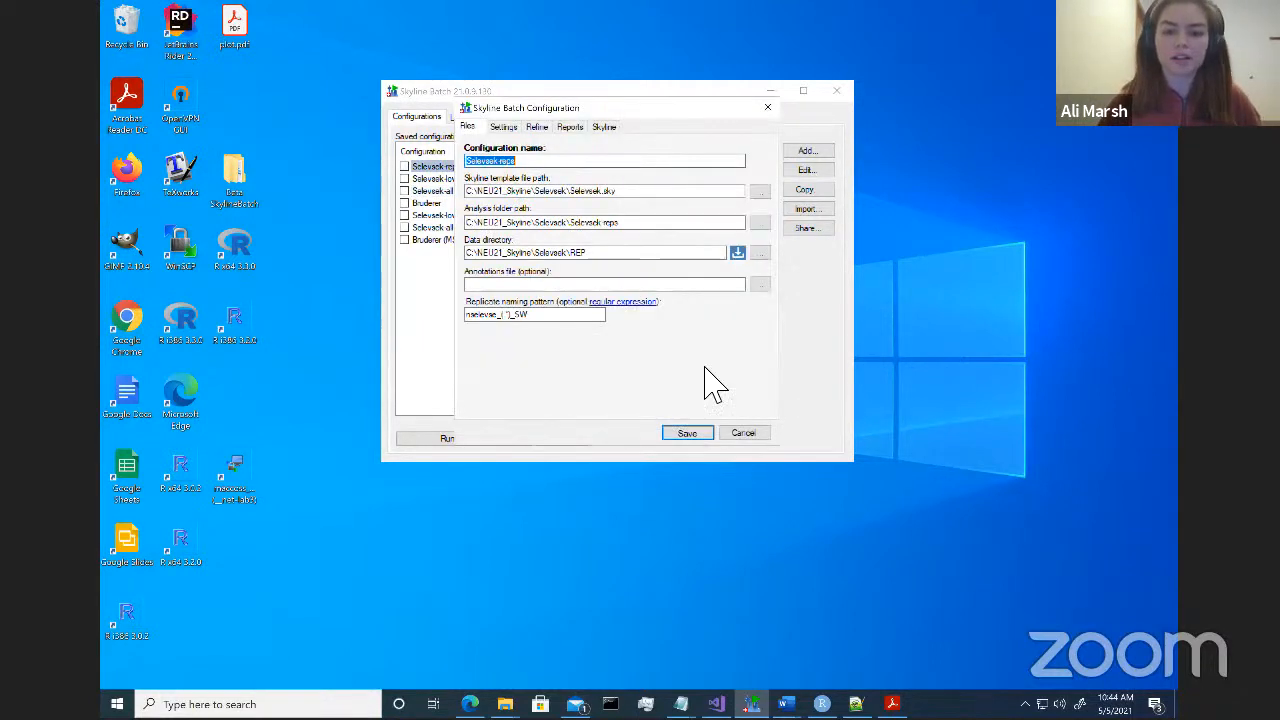
left_click(747, 435)
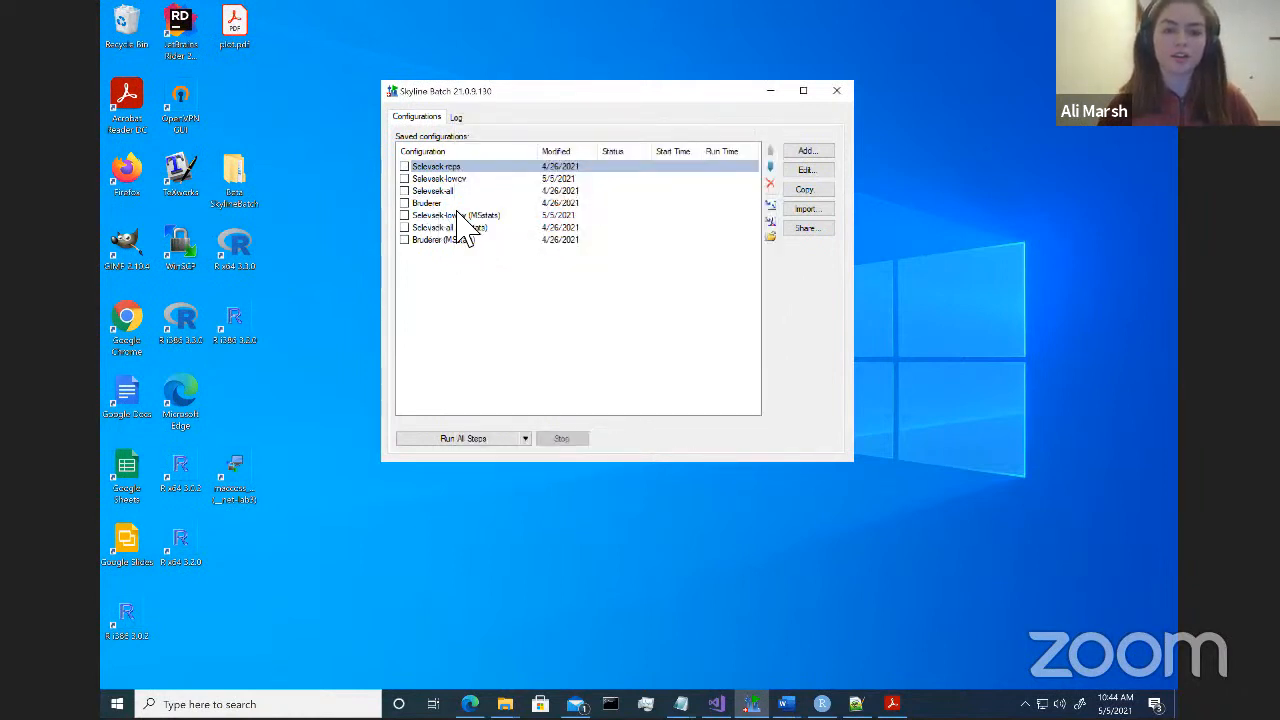
Open the Bruderer configuration and review its file paths and its list of reports.
double_click(466, 205)
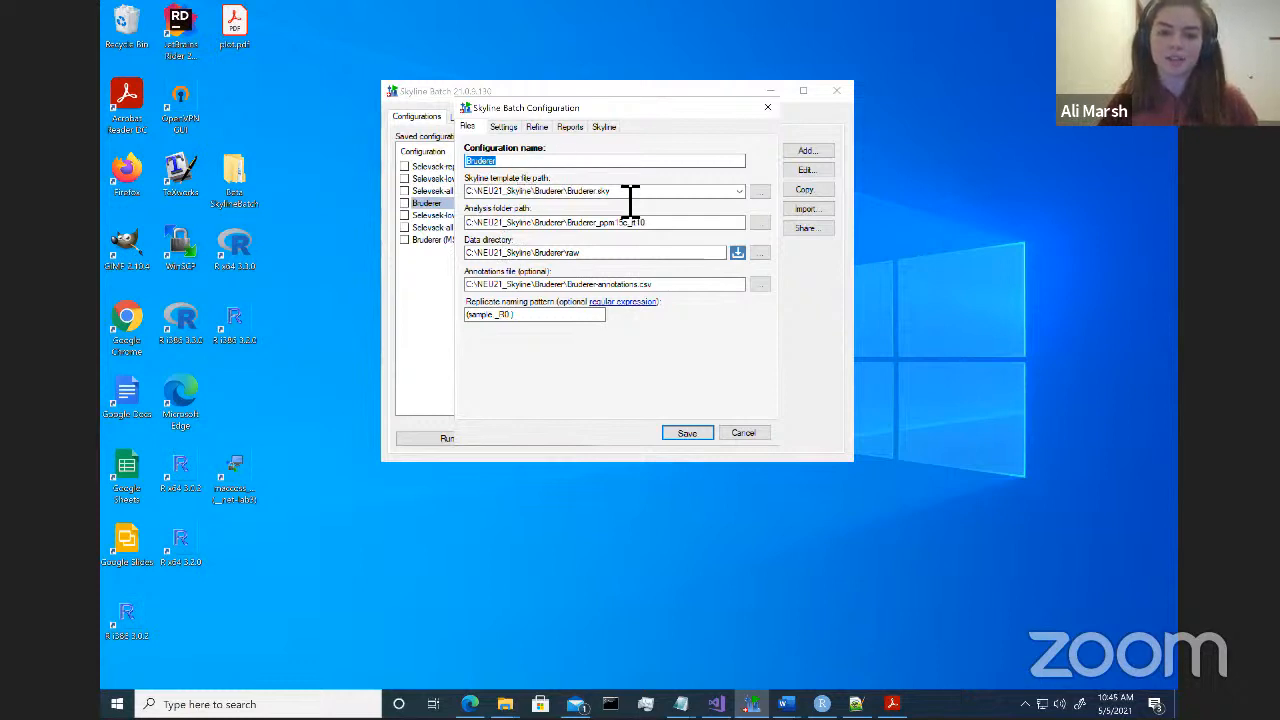
key("Tab")
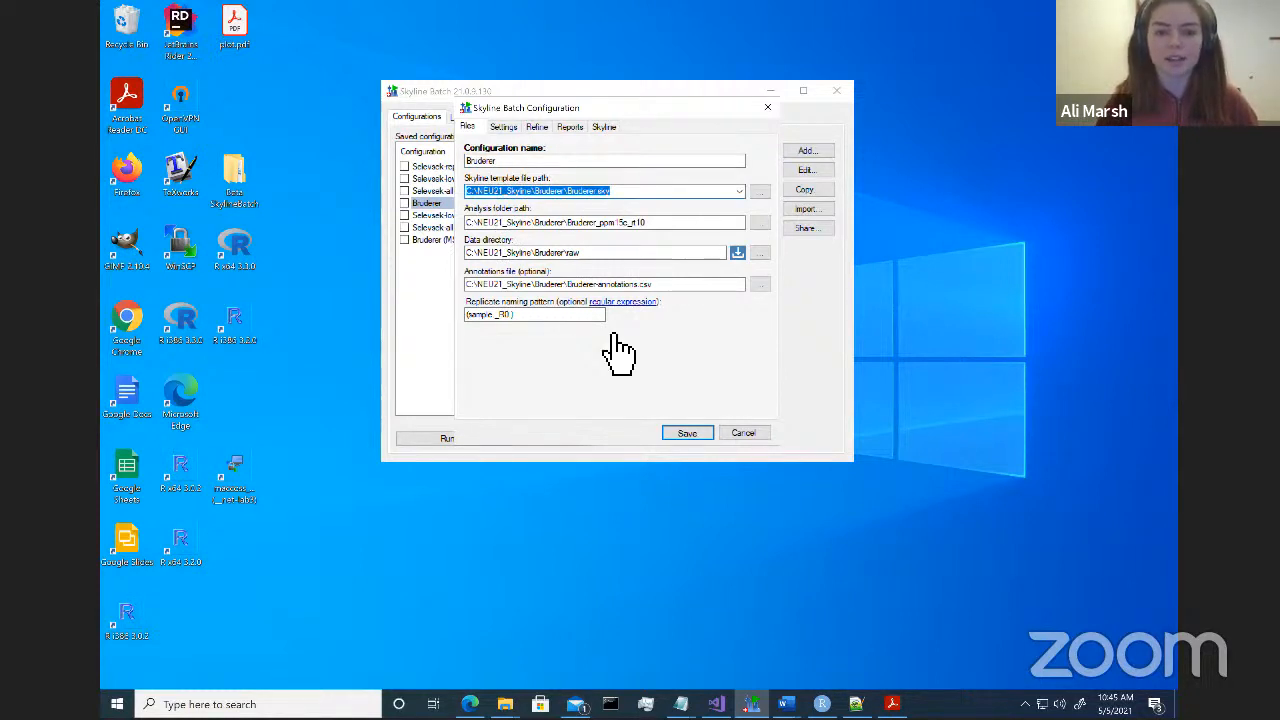
key("Tab")
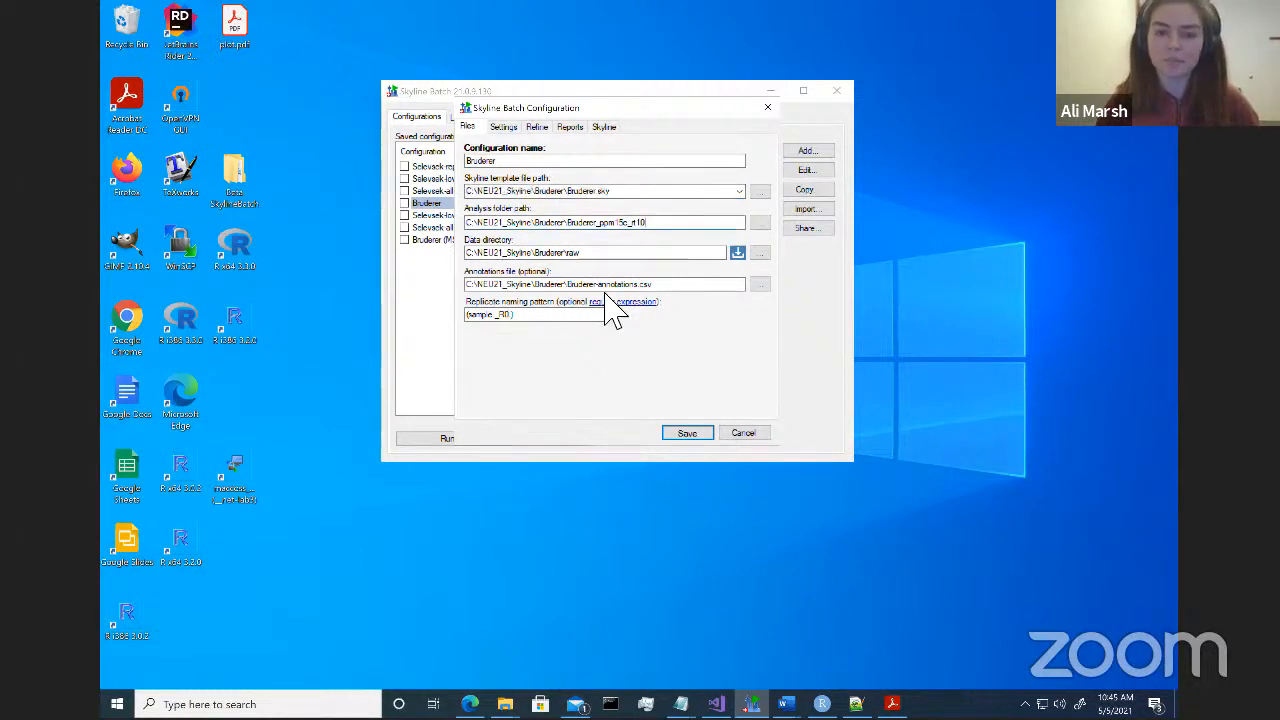
left_click(571, 128)
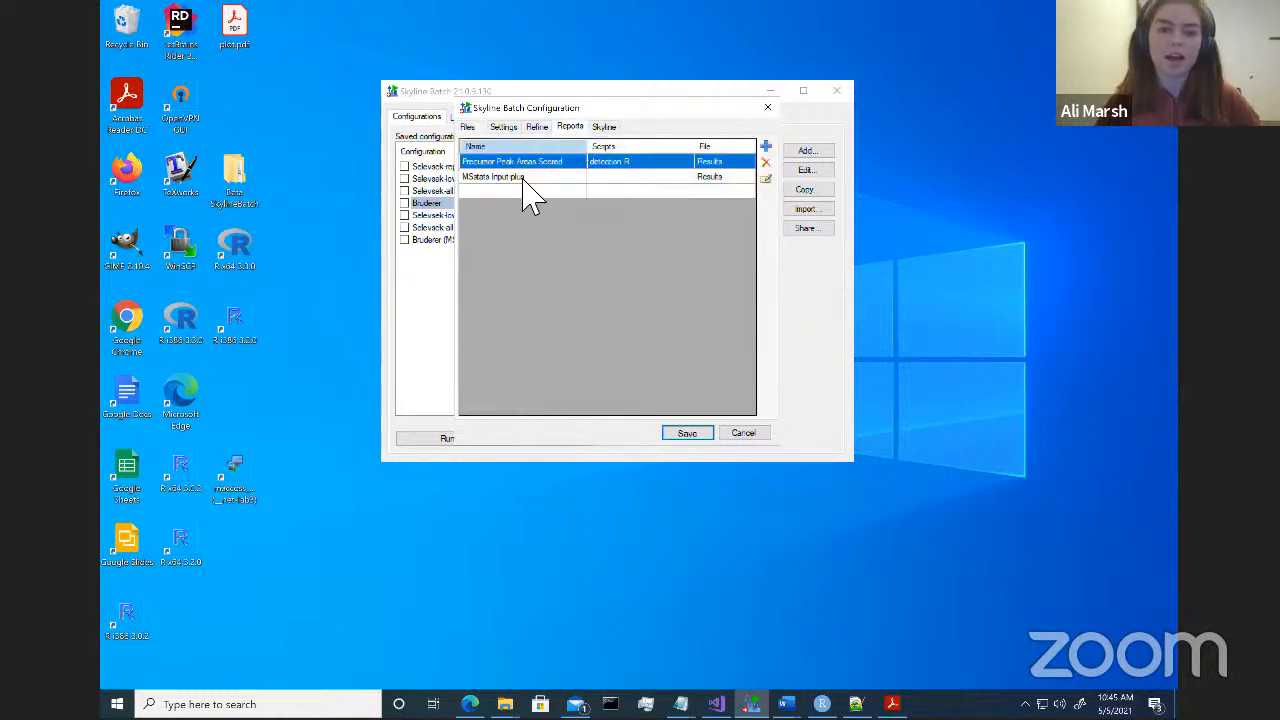
left_click(530, 179)
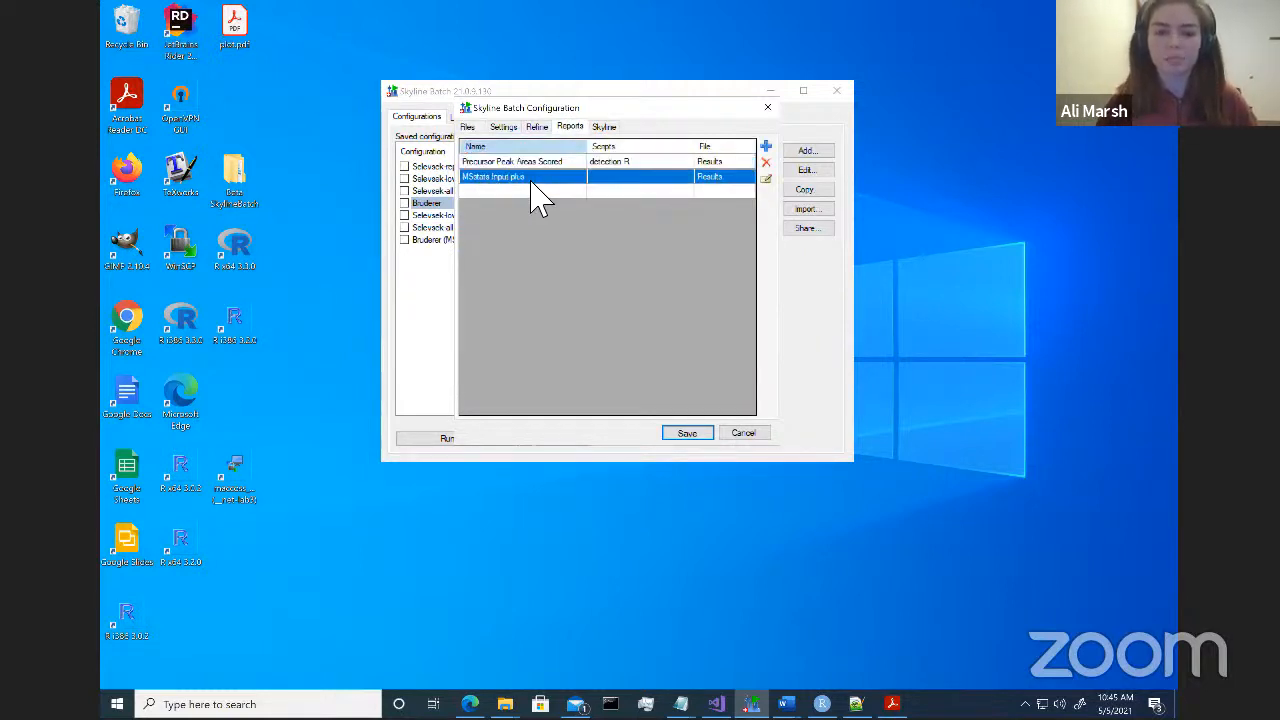
key("Up")
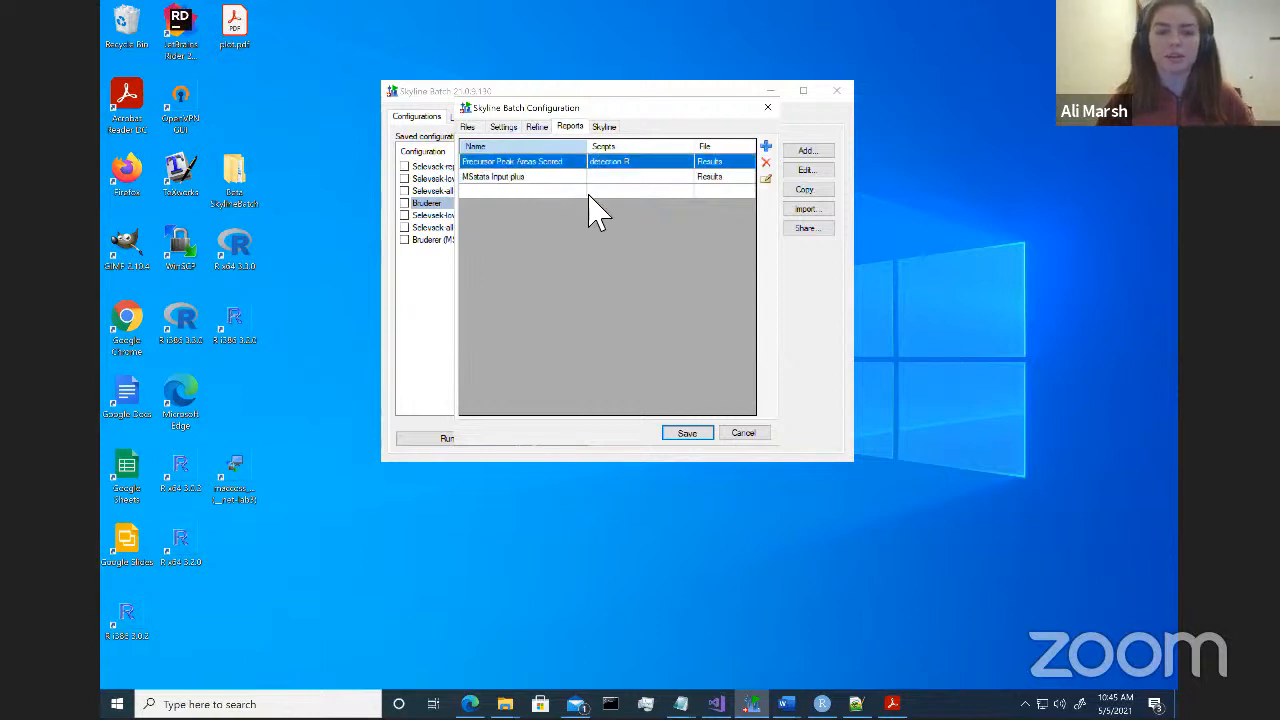
Check the detection.R script of the Precursor Peak Areas Scored report, save the Bruderer configuration and close Skyline Batch.
left_click(766, 180)
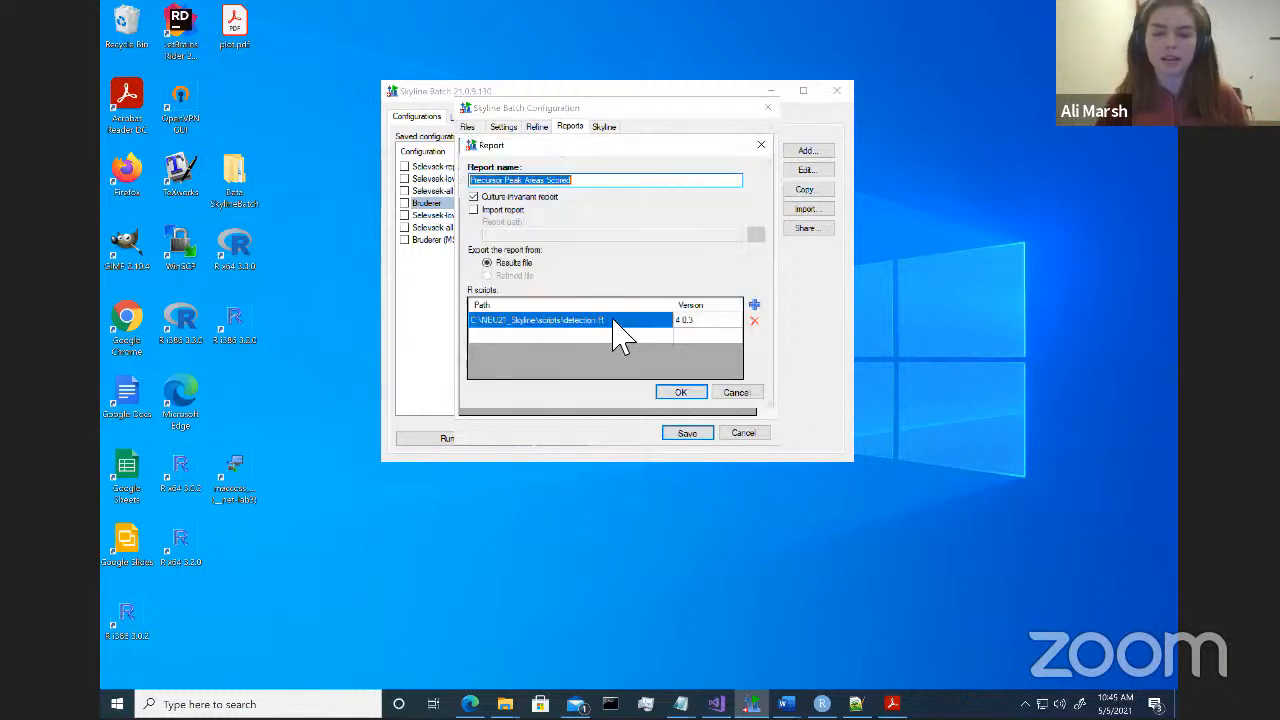
left_click(613, 322)
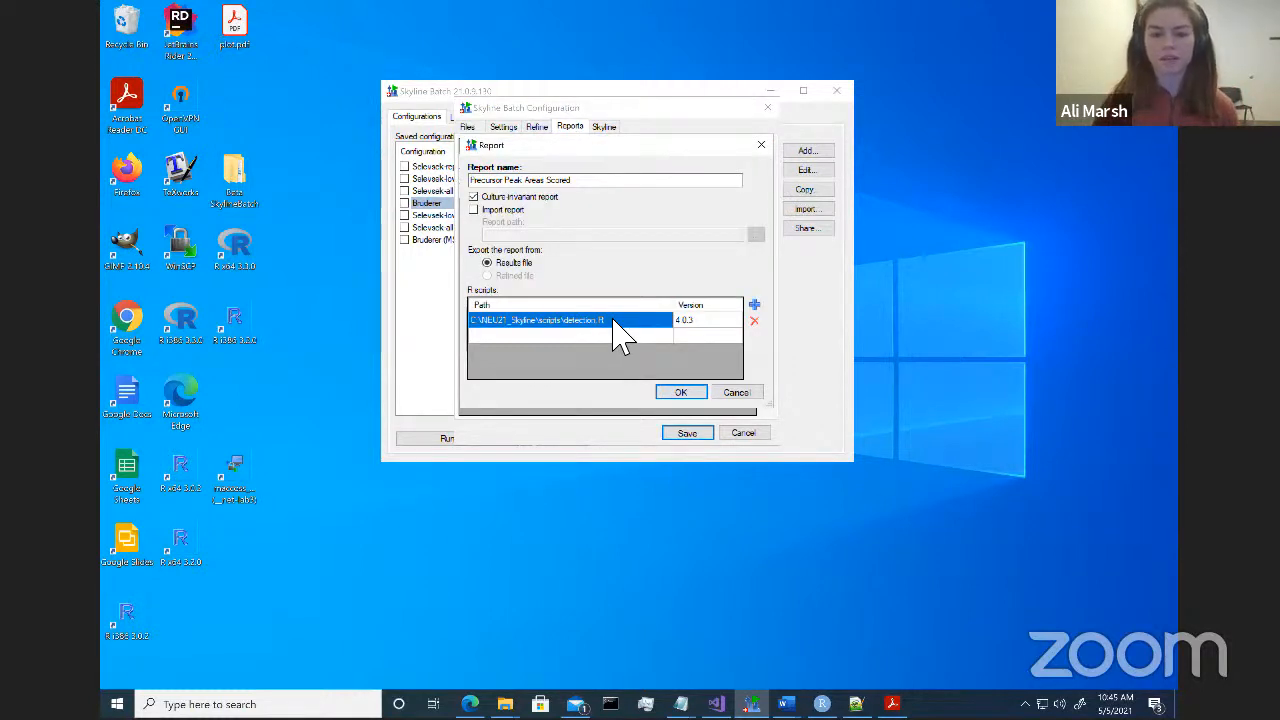
left_click(683, 393)
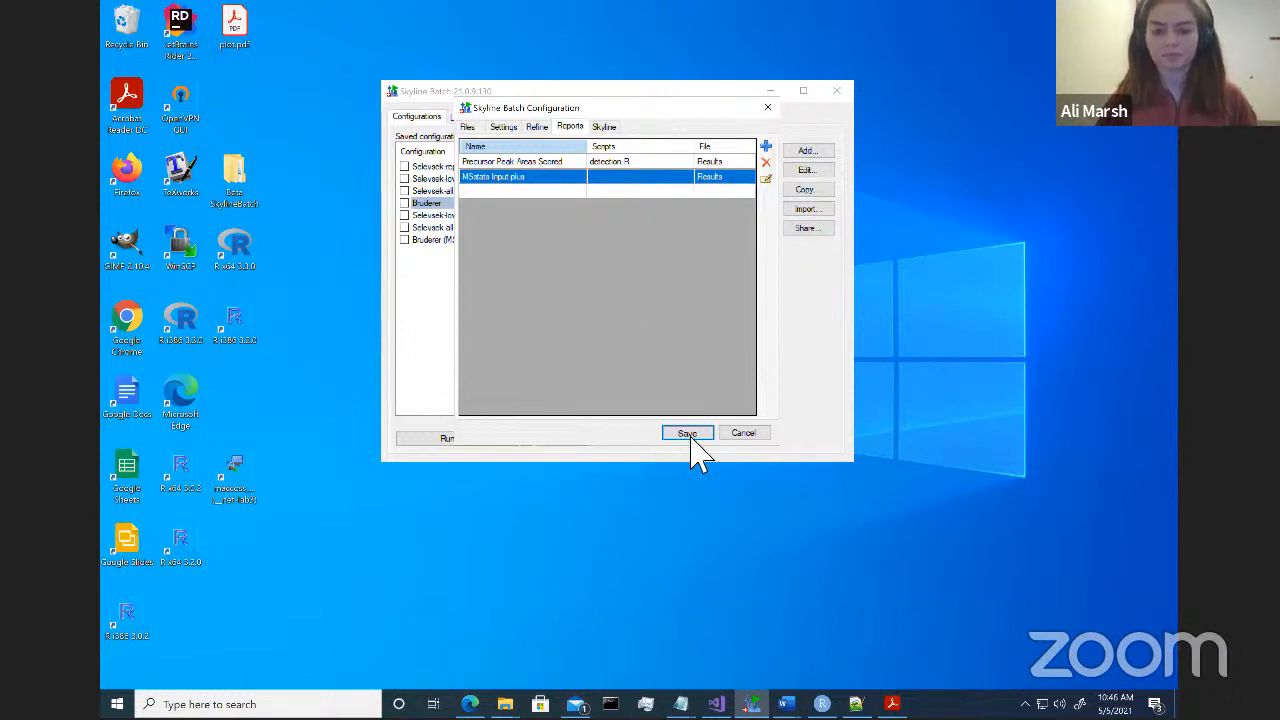
left_click(686, 433)
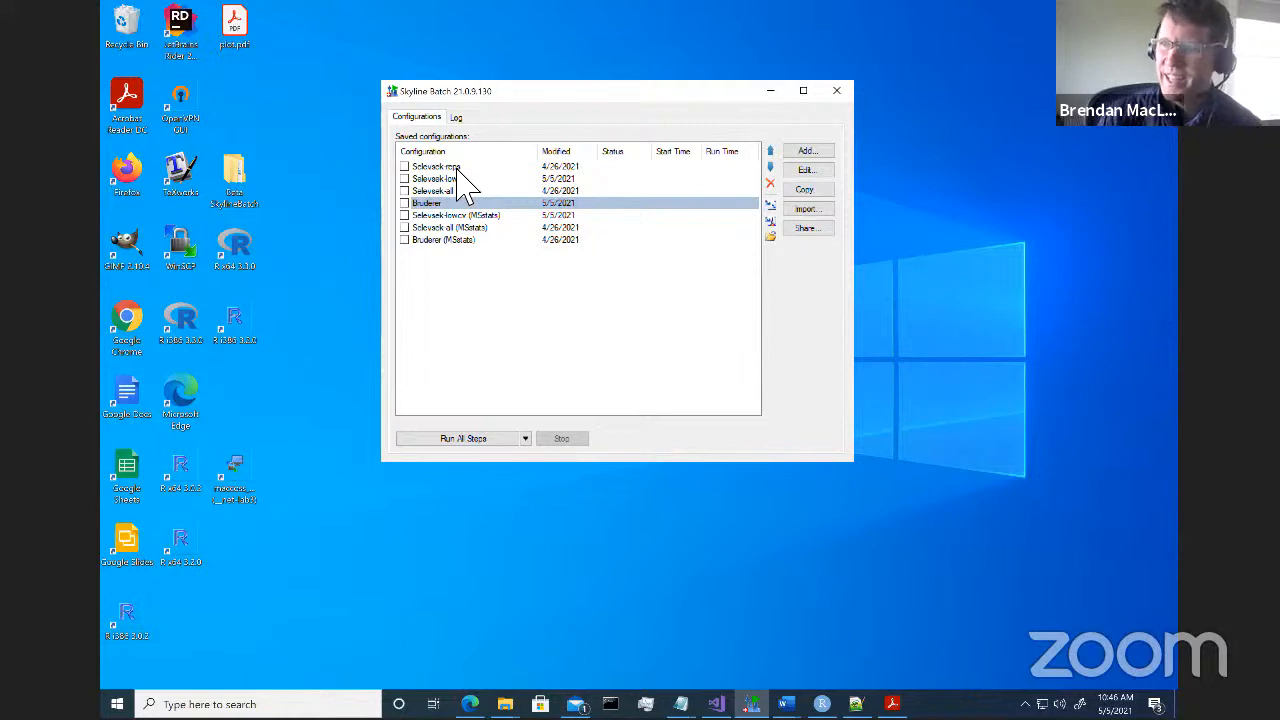
left_click(836, 92)
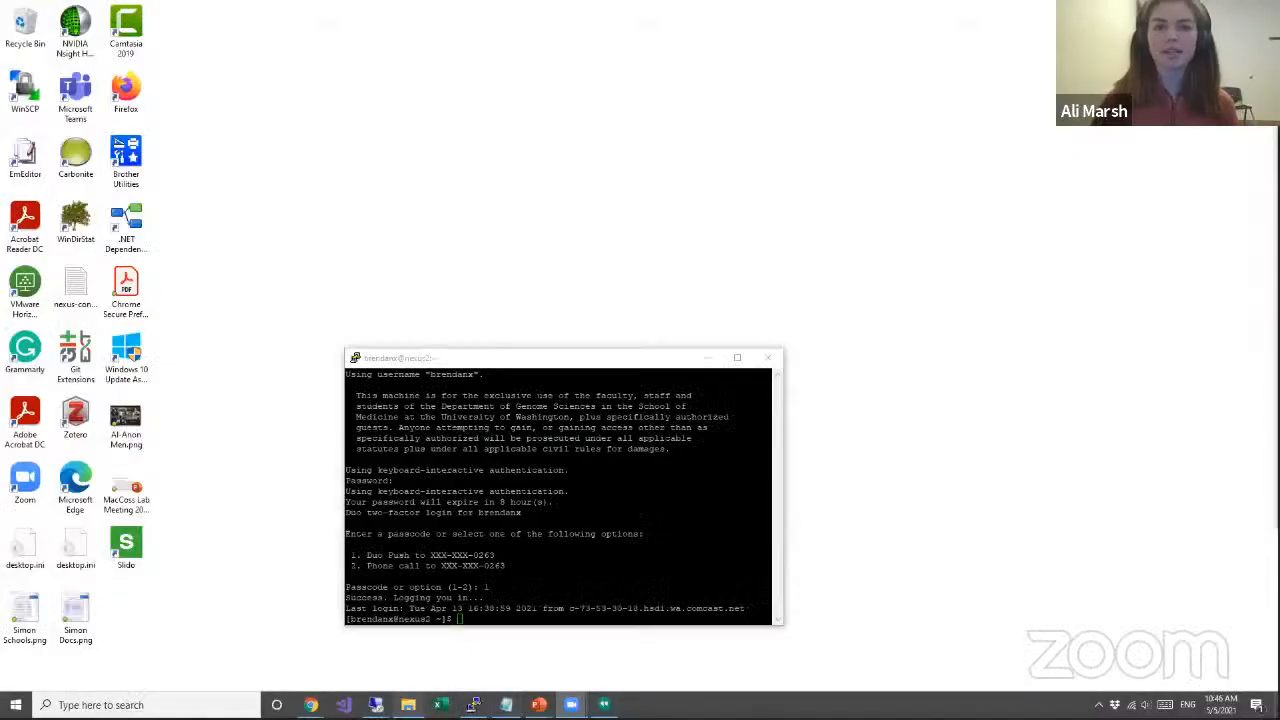
Switch to the remote desktop session running Skyline Batch and clear away its Selevsek folder and Notepad log windows.
mouse_move(375, 700)
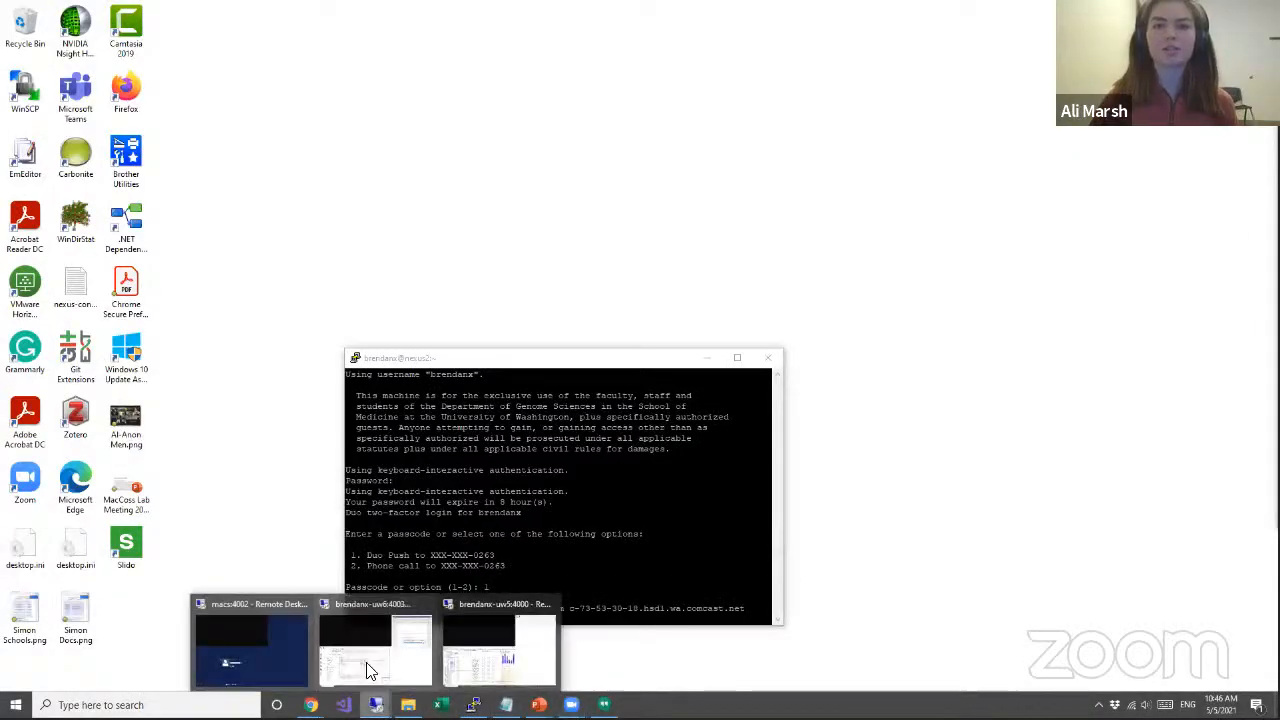
left_click(368, 600)
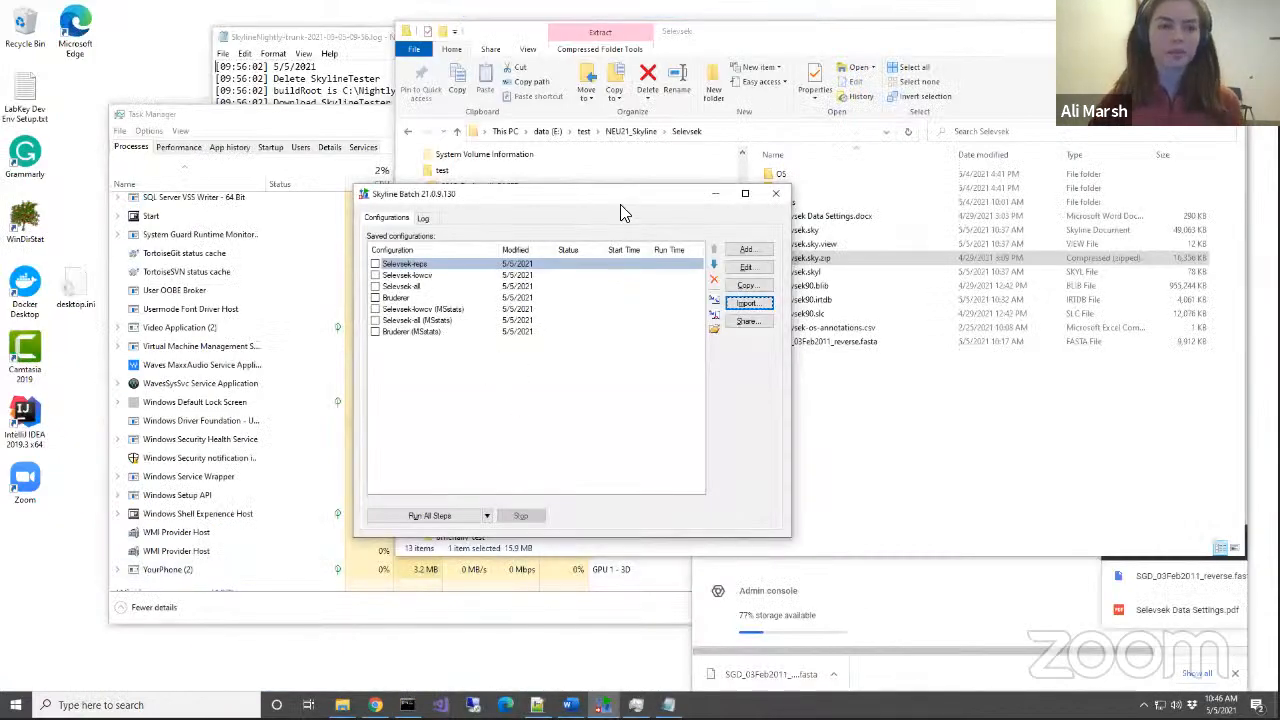
left_click(1172, 31)
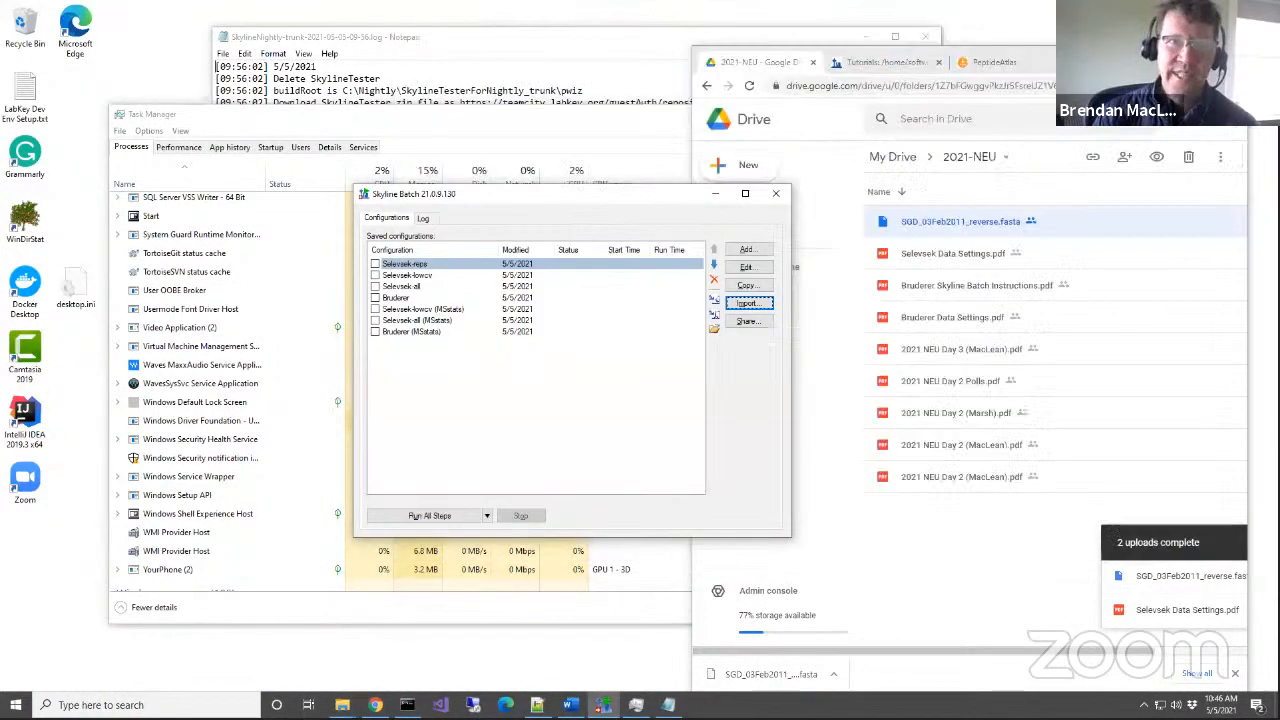
left_click(925, 37)
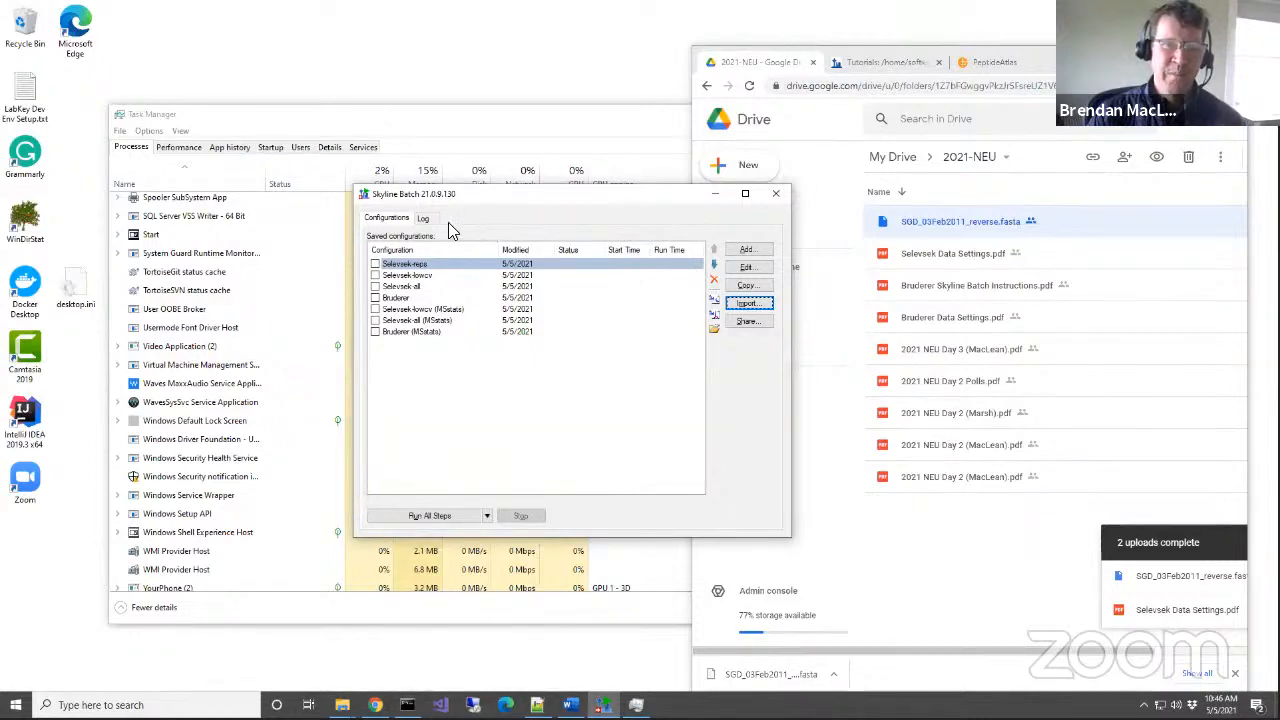
View the Skyline Batch log, and check the reports of the Selevsek-reps configuration without saving it.
left_click(424, 219)
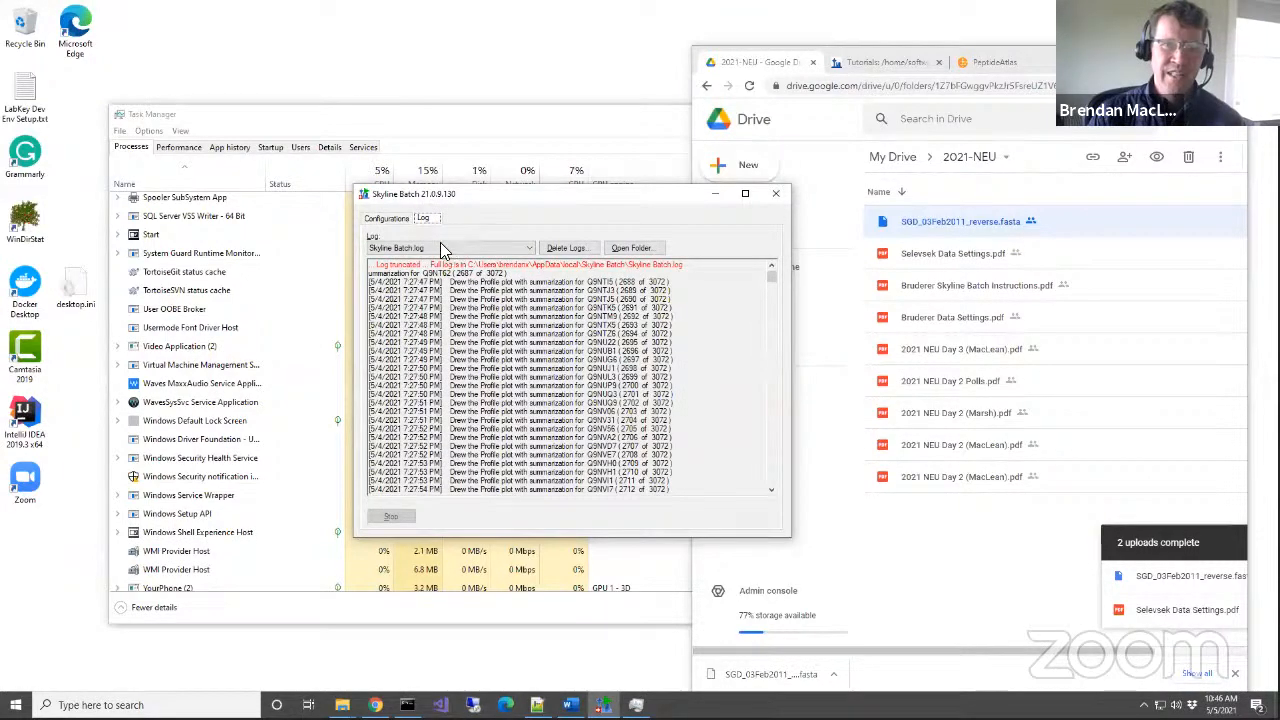
left_click(385, 219)
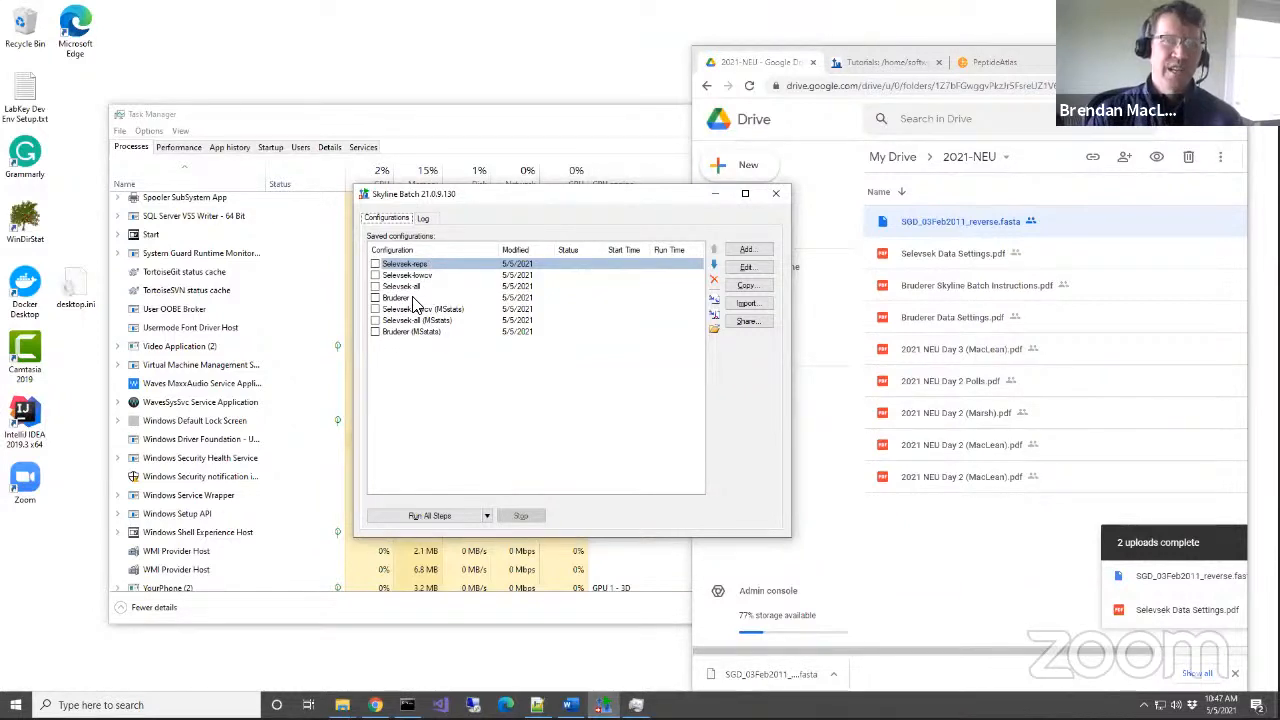
double_click(459, 265)
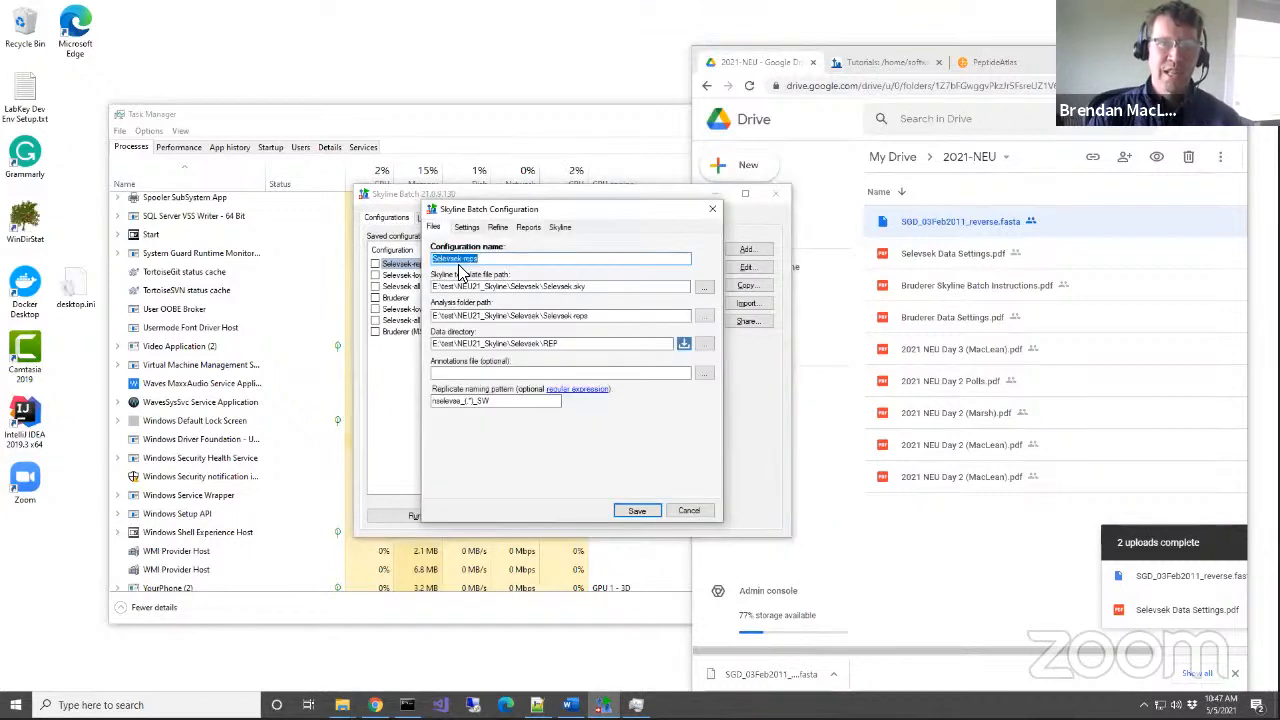
left_click(528, 227)
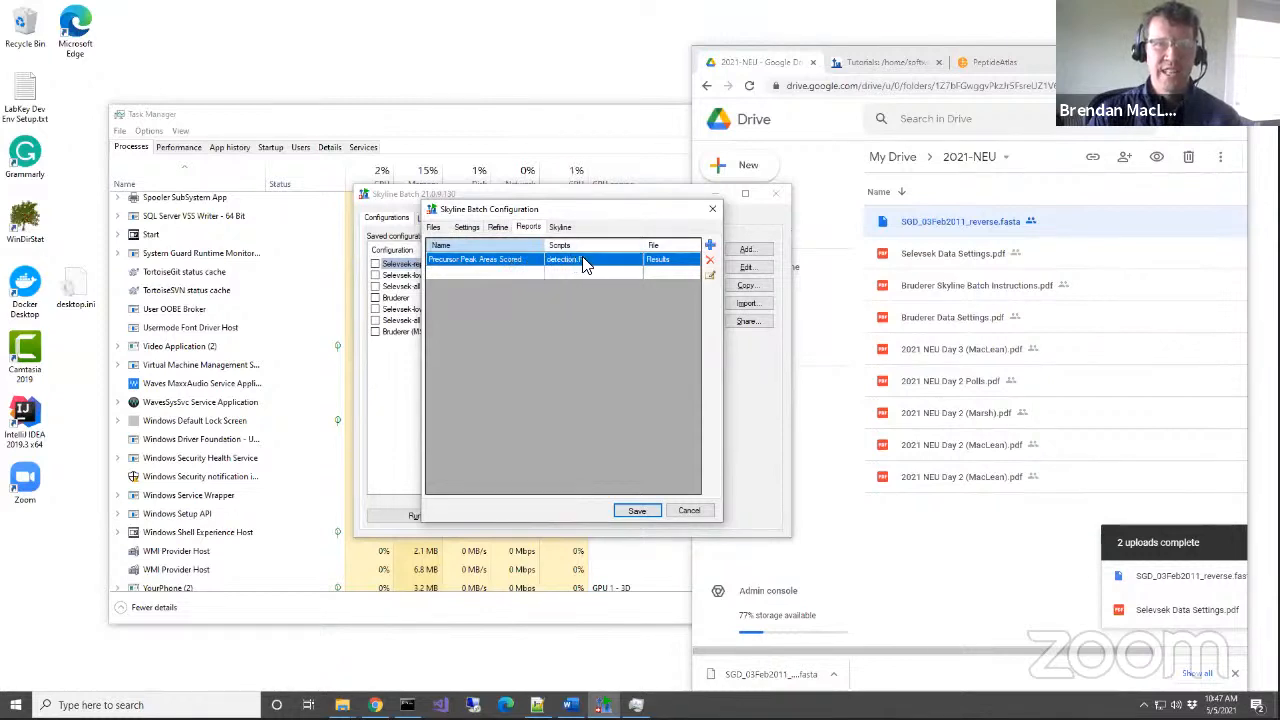
left_click(689, 511)
Check the reports of the Selevsek-lowcv and Selevsek-all configurations, closing each without saving.
double_click(430, 277)
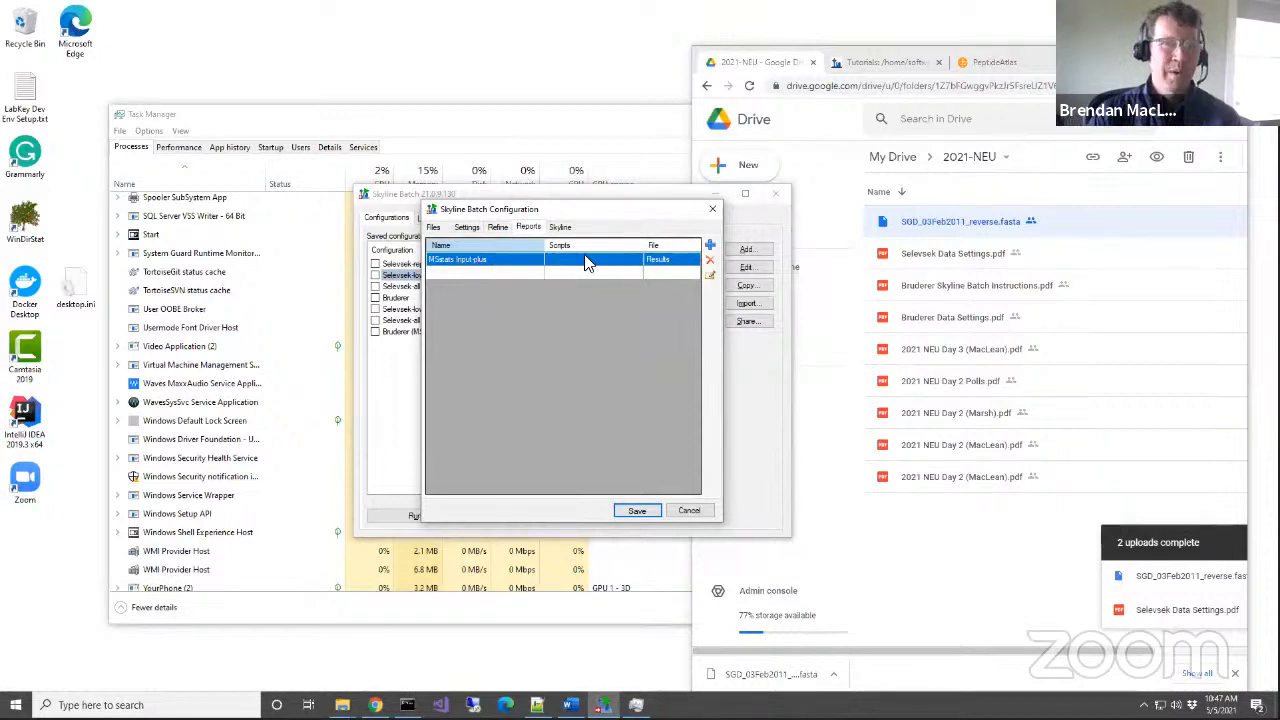
left_click(684, 510)
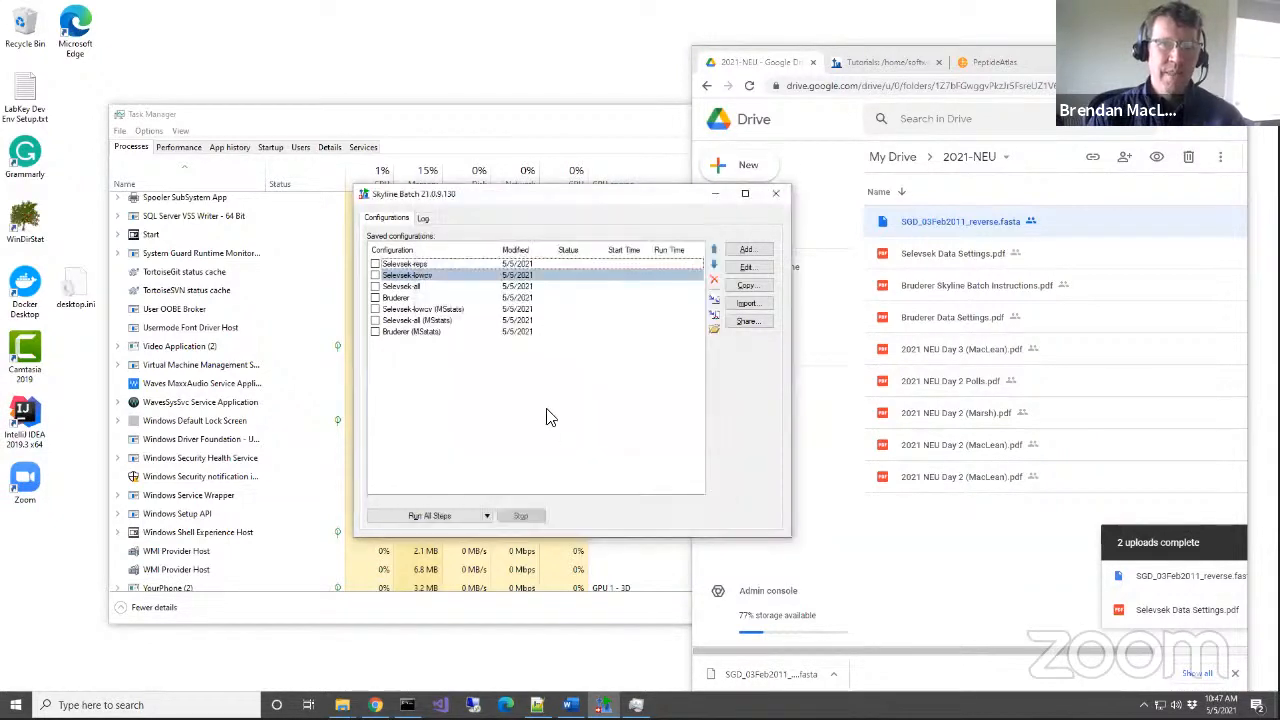
double_click(405, 287)
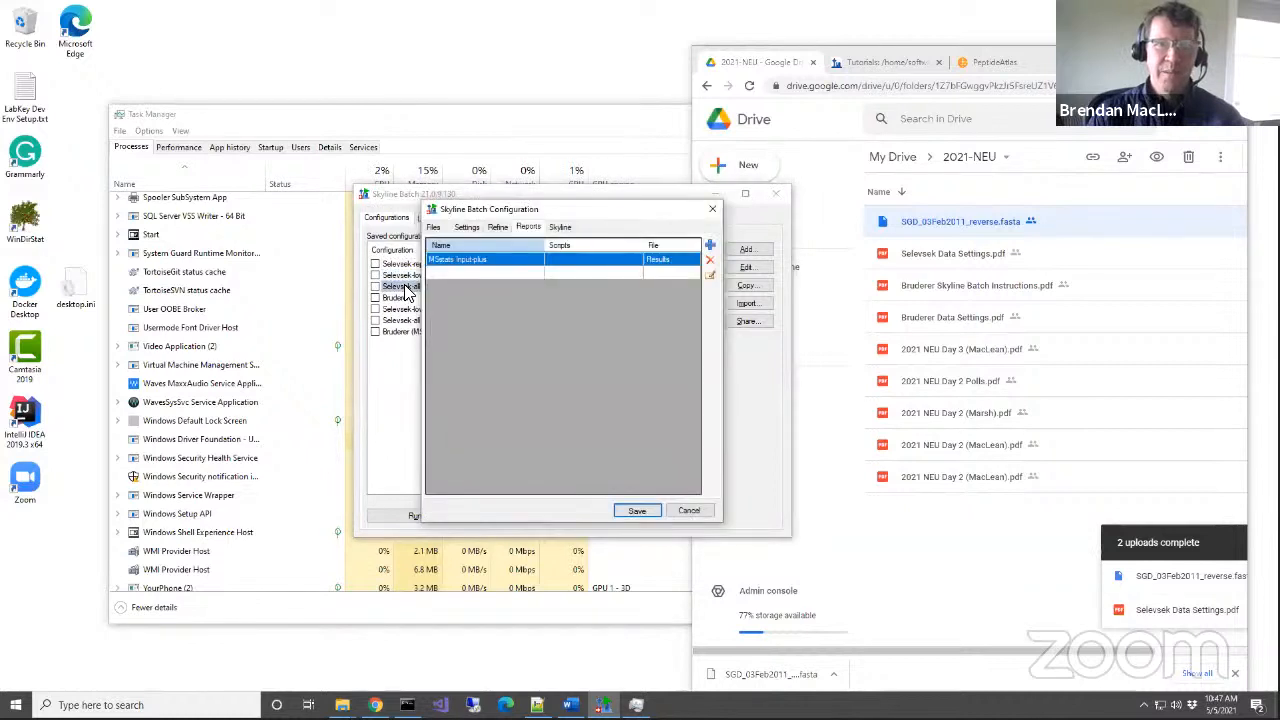
left_click(688, 511)
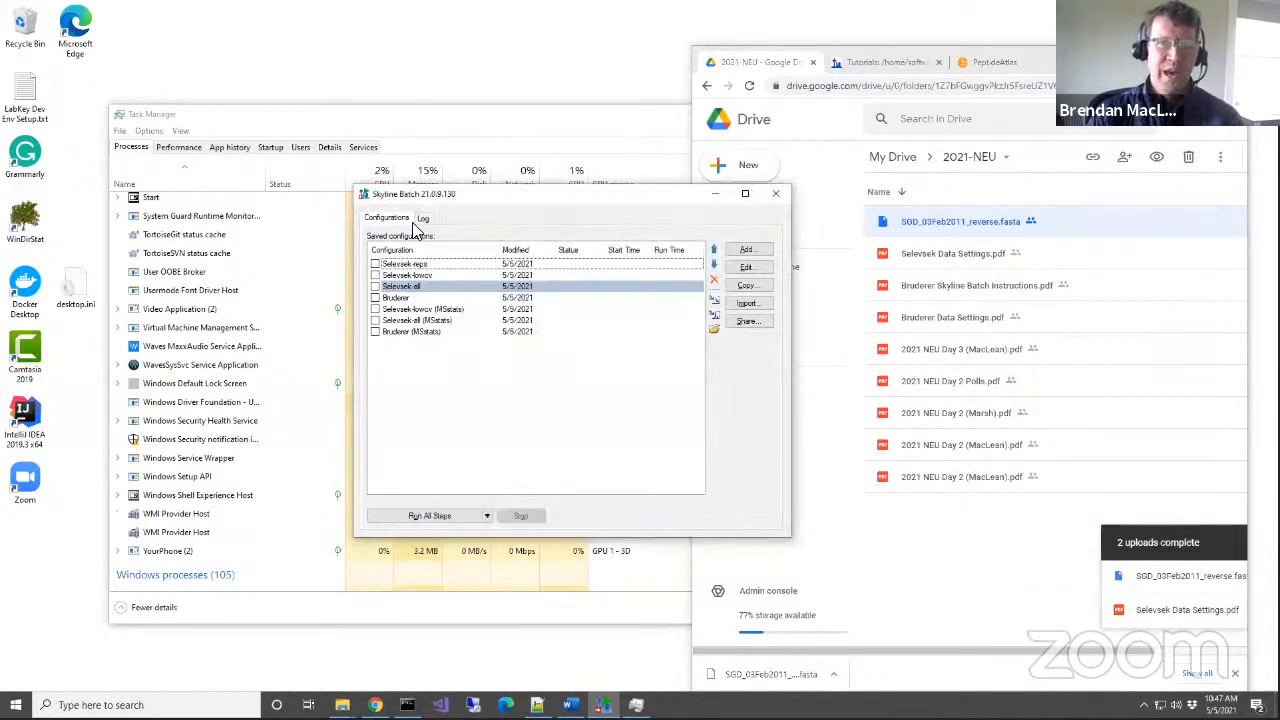
Copy the Selevsek-lowcv (MSstats) configuration as "Selevsek-lowcv (MSstats) Again" and exclude the copy from the run.
left_click(414, 310)
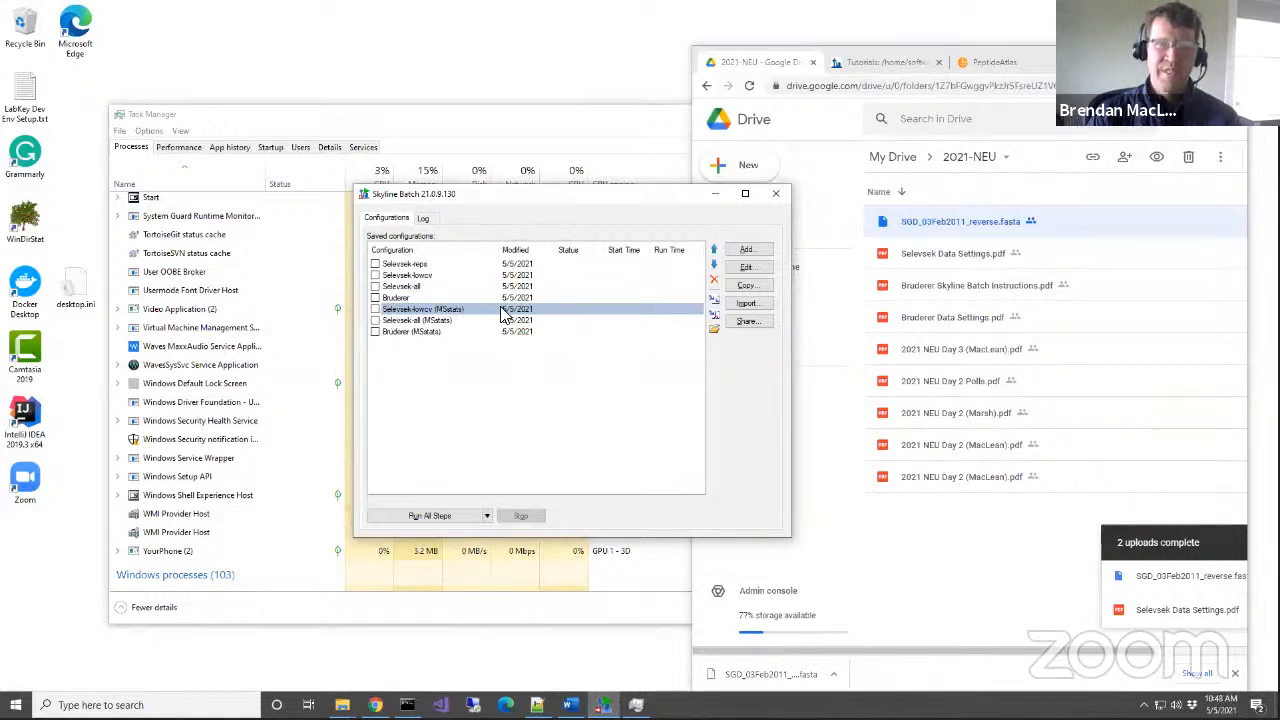
left_click(745, 289)
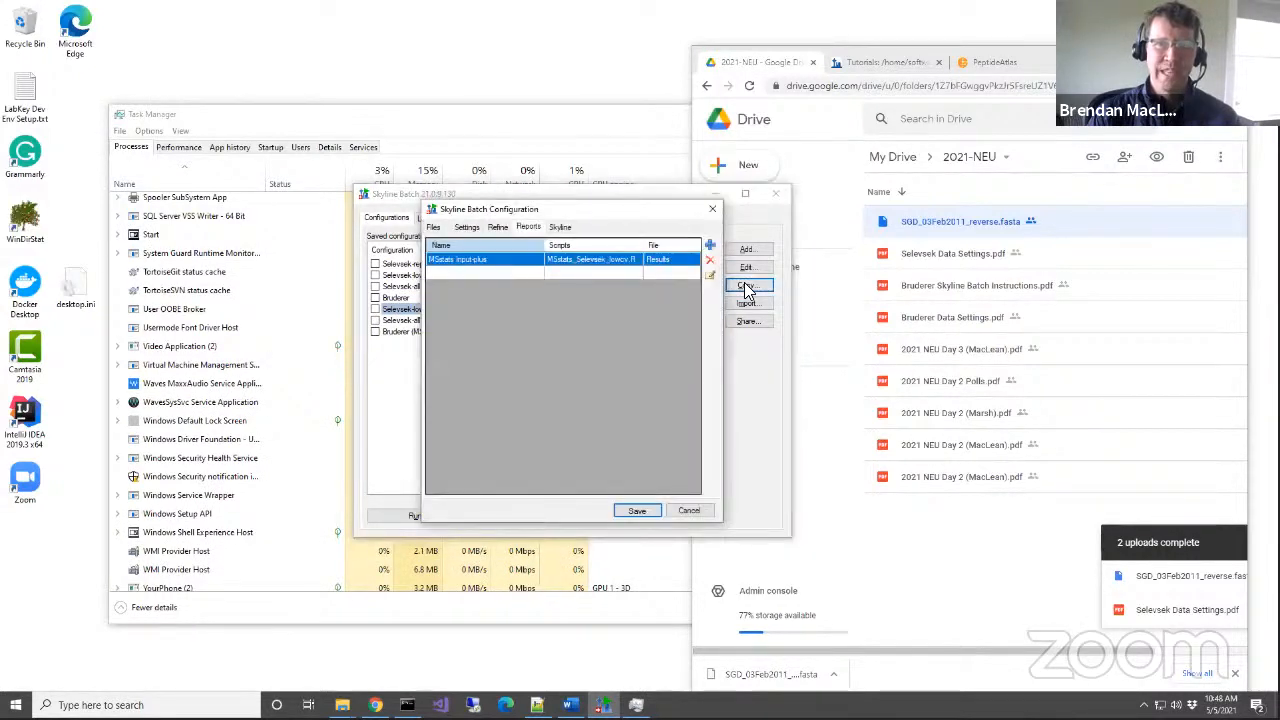
left_click(437, 230)
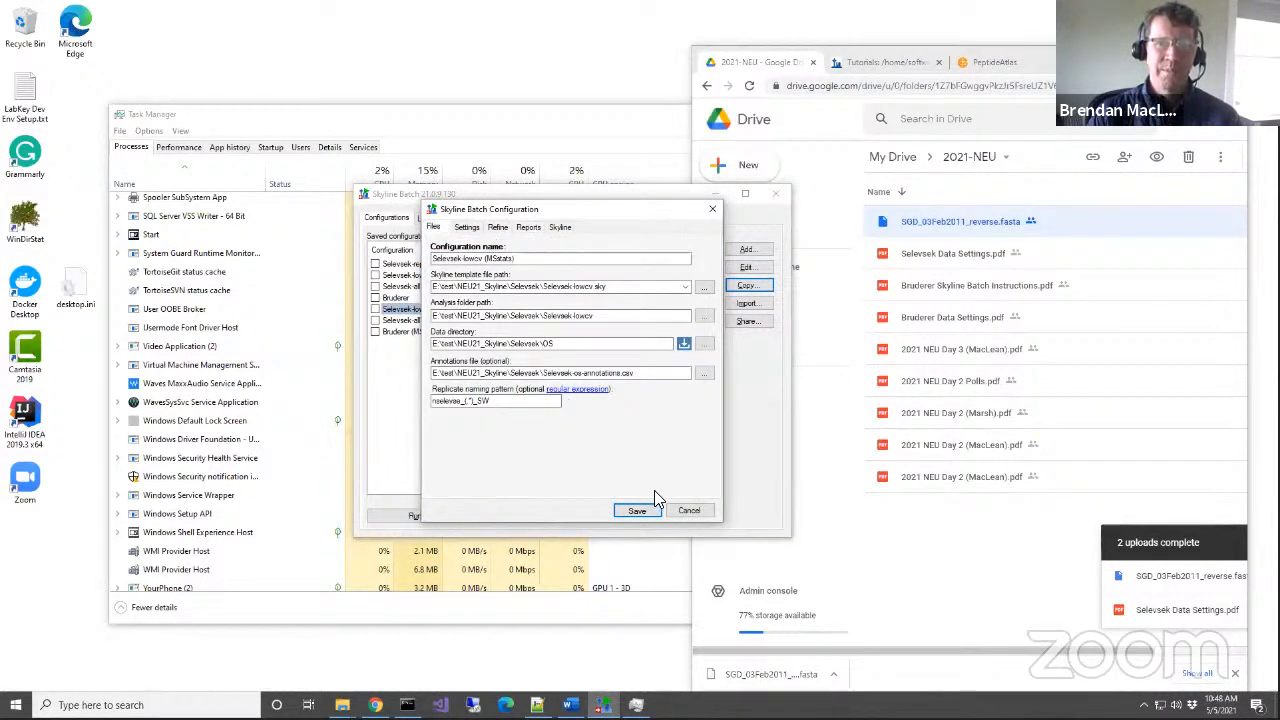
left_click(529, 261)
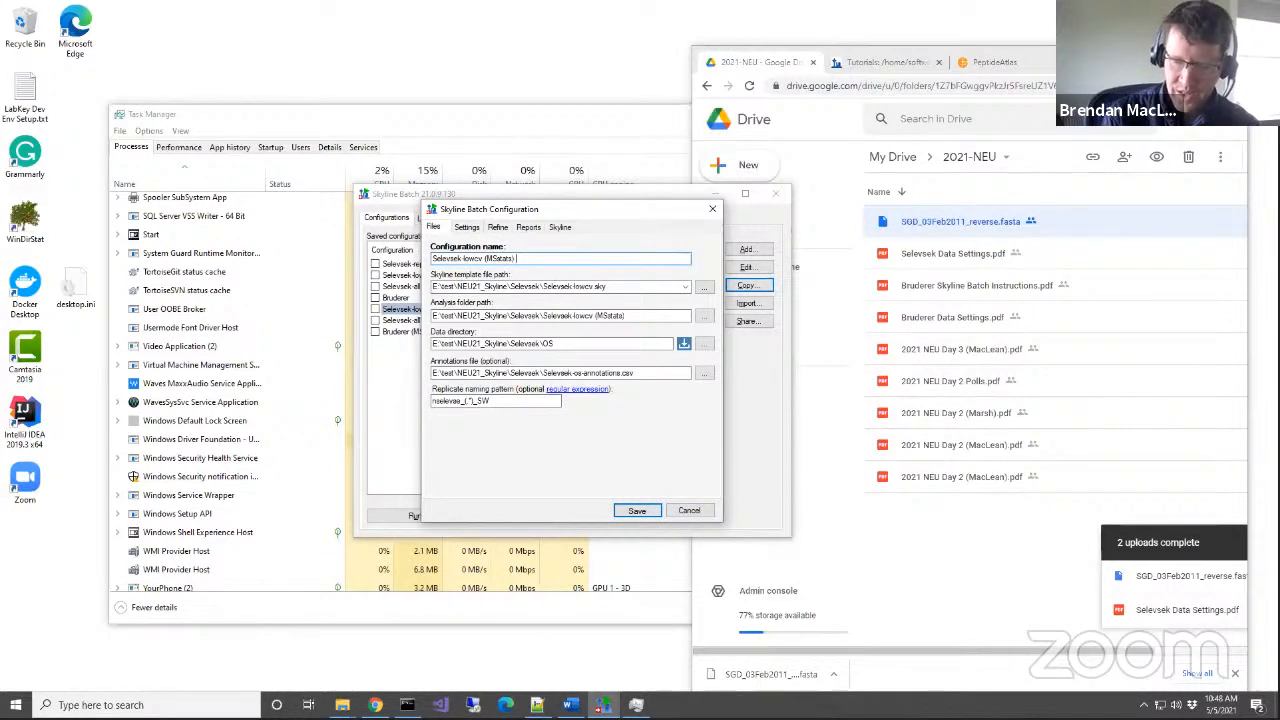
type("Agai")
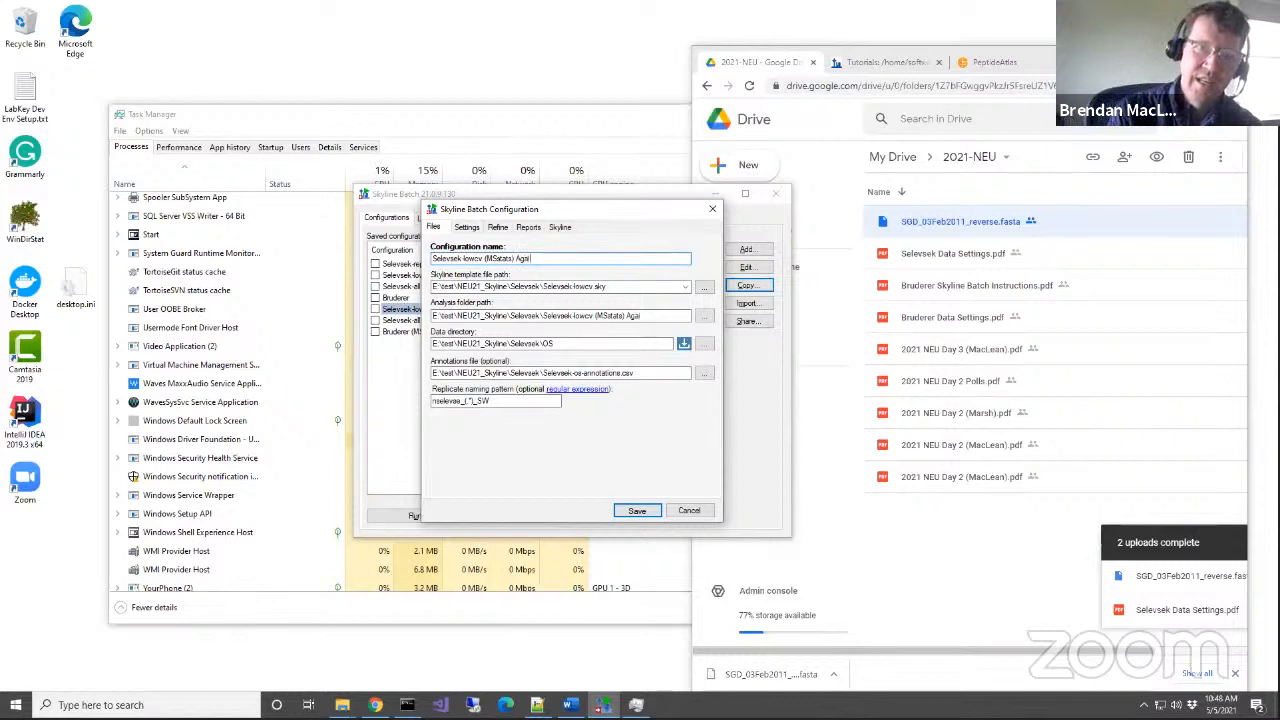
type("n")
key("Return")
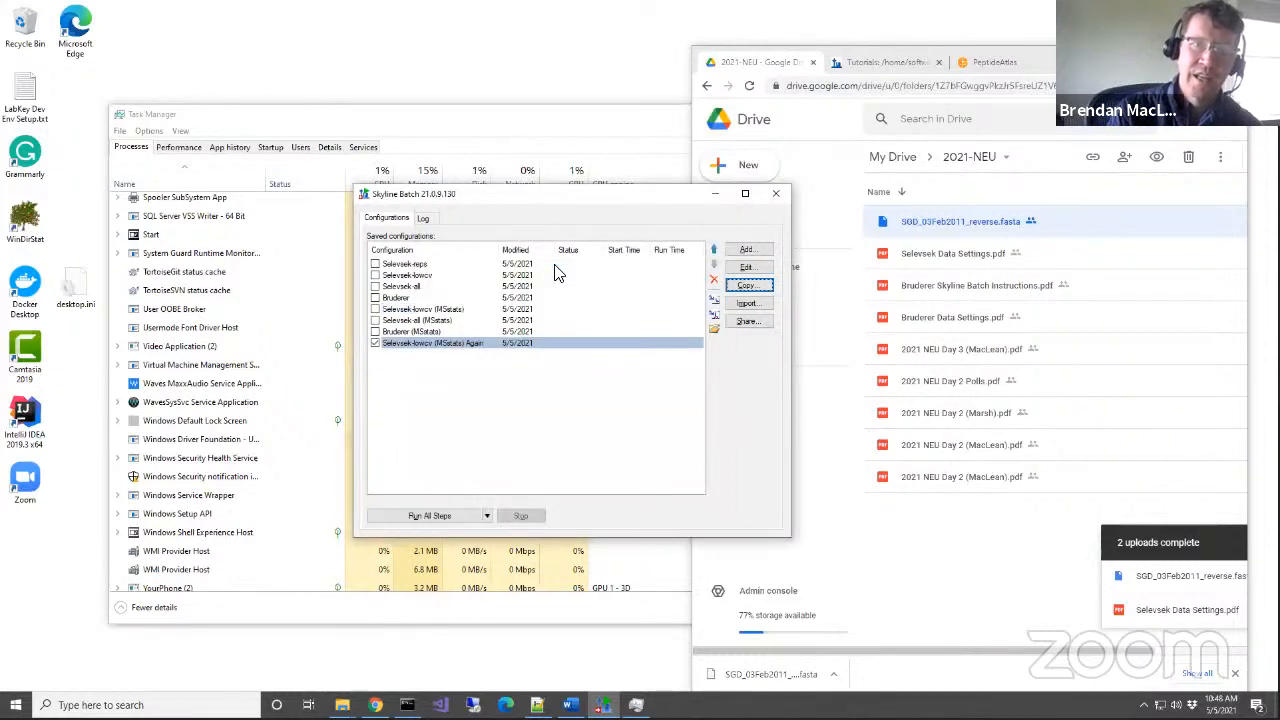
left_click(375, 344)
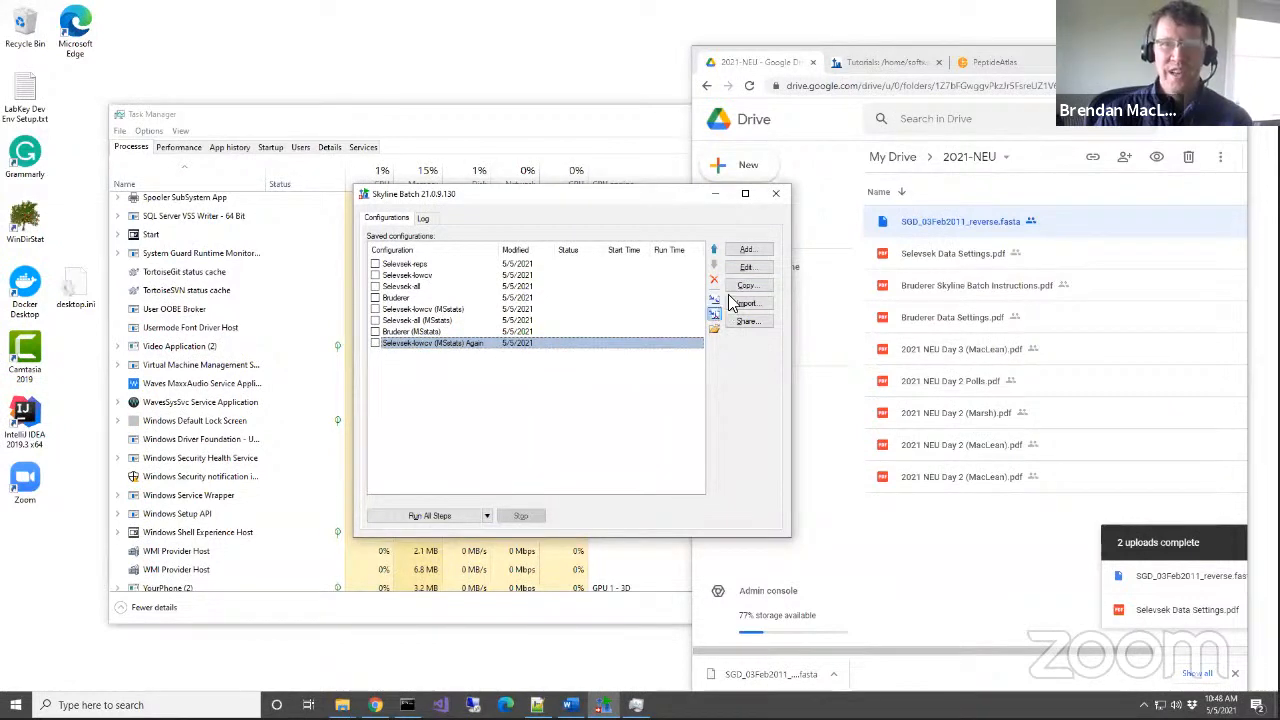
Try a copy of Selevsek-lowcv (MSstats) with an MS/MS filtering res/accuracy of 10.000, and discard it without saving.
left_click(465, 309)
left_click(746, 287)
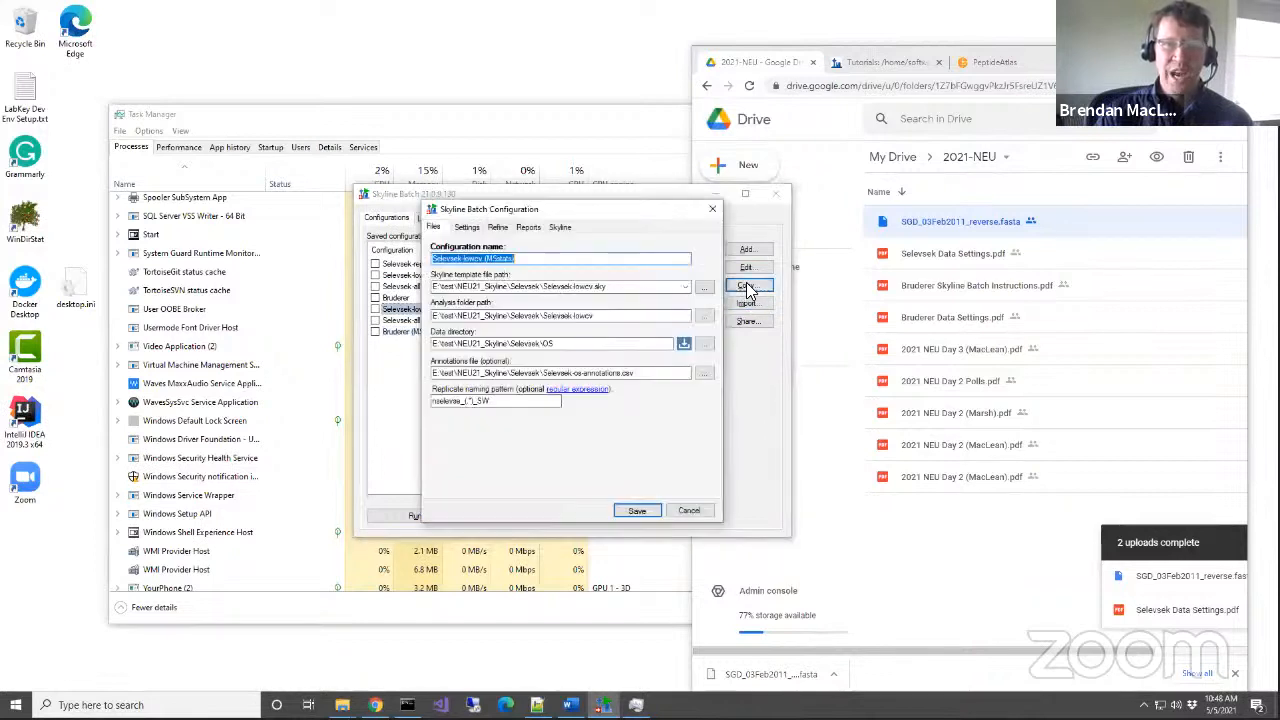
left_click(466, 228)
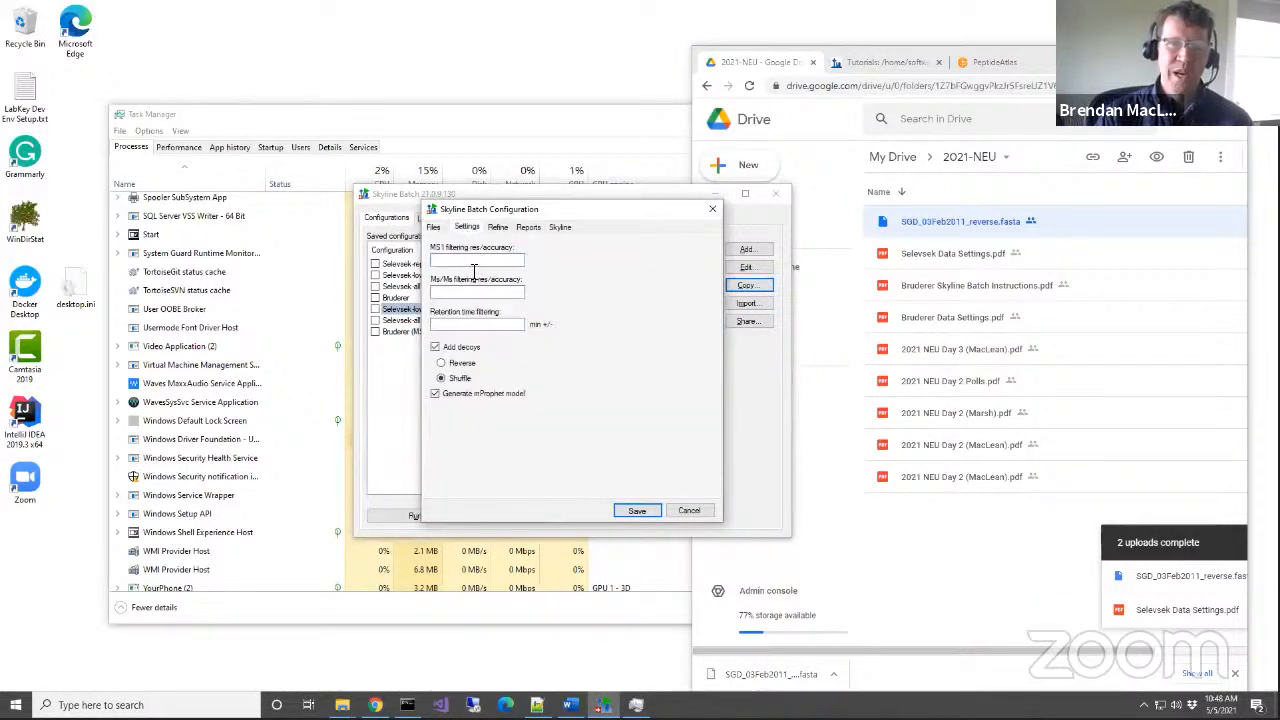
left_click(476, 290)
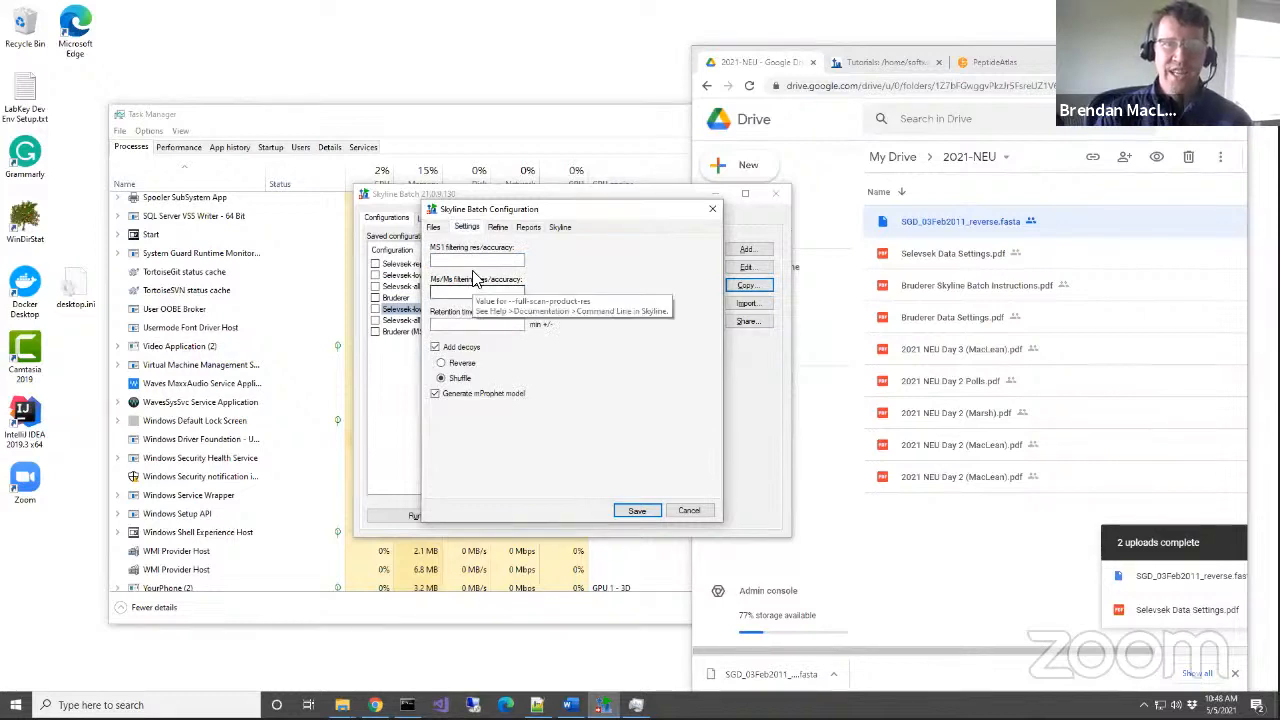
left_click(476, 292)
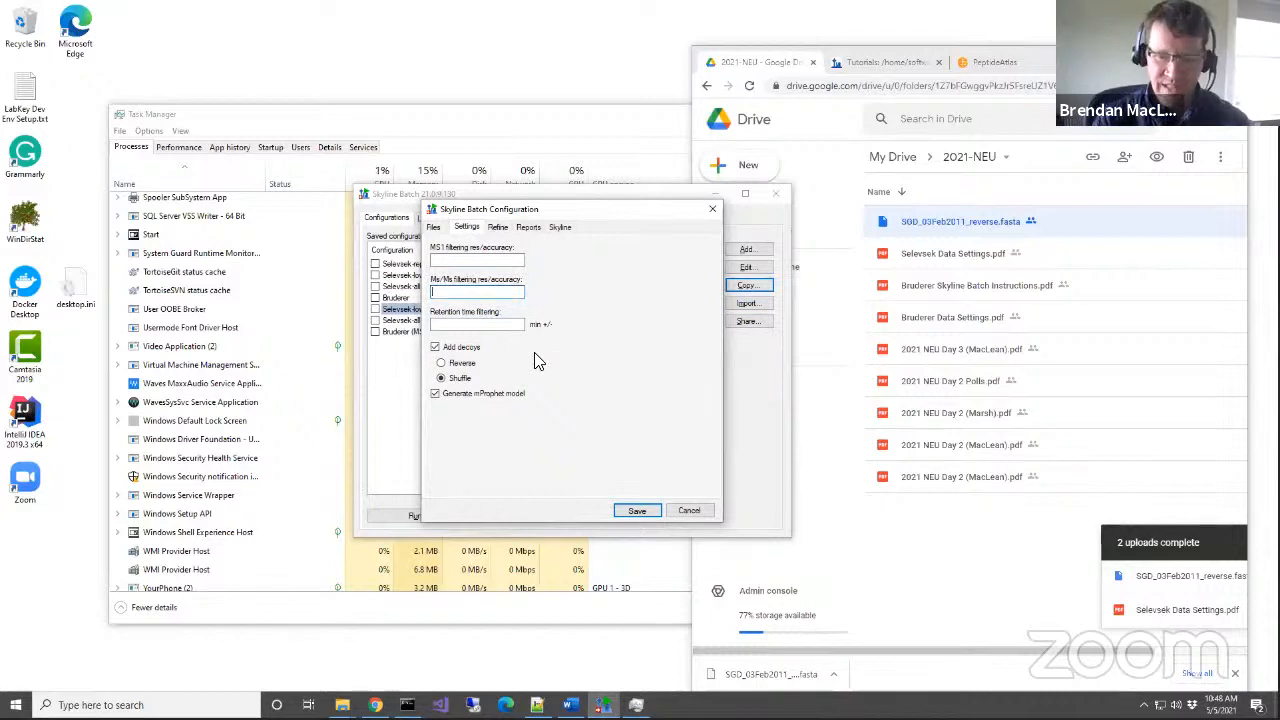
type("10.000")
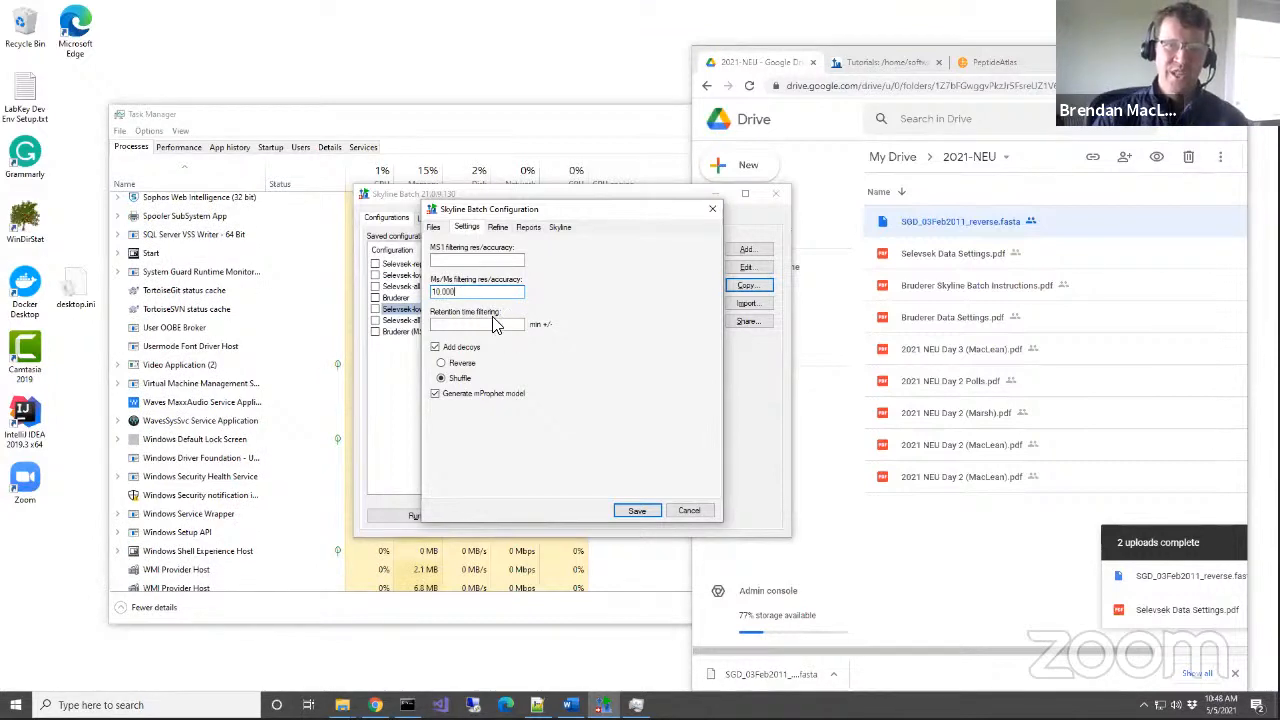
left_click(493, 327)
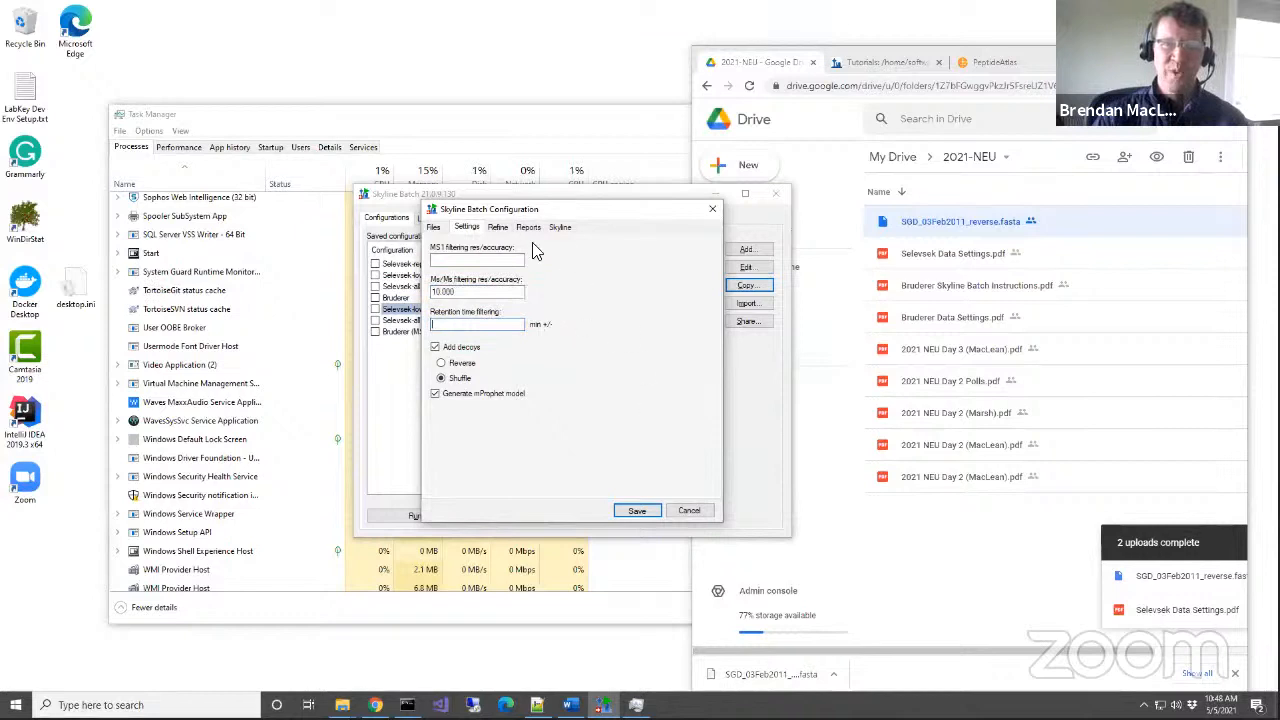
left_click(688, 512)
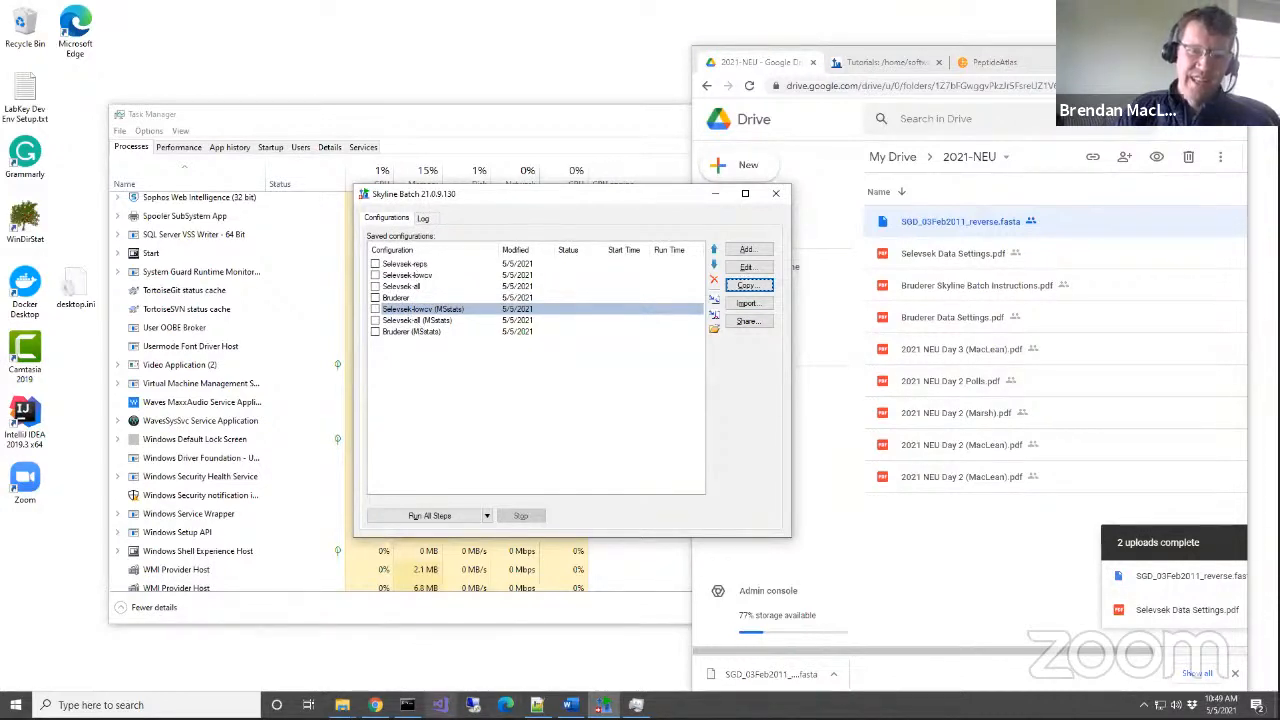
Leave the remote desktop and present the "What do you most hope to learn today?" poll and the "Targeted Method Refinement" slide in PowerPoint.
mouse_move(836, 3)
left_click(772, 8)
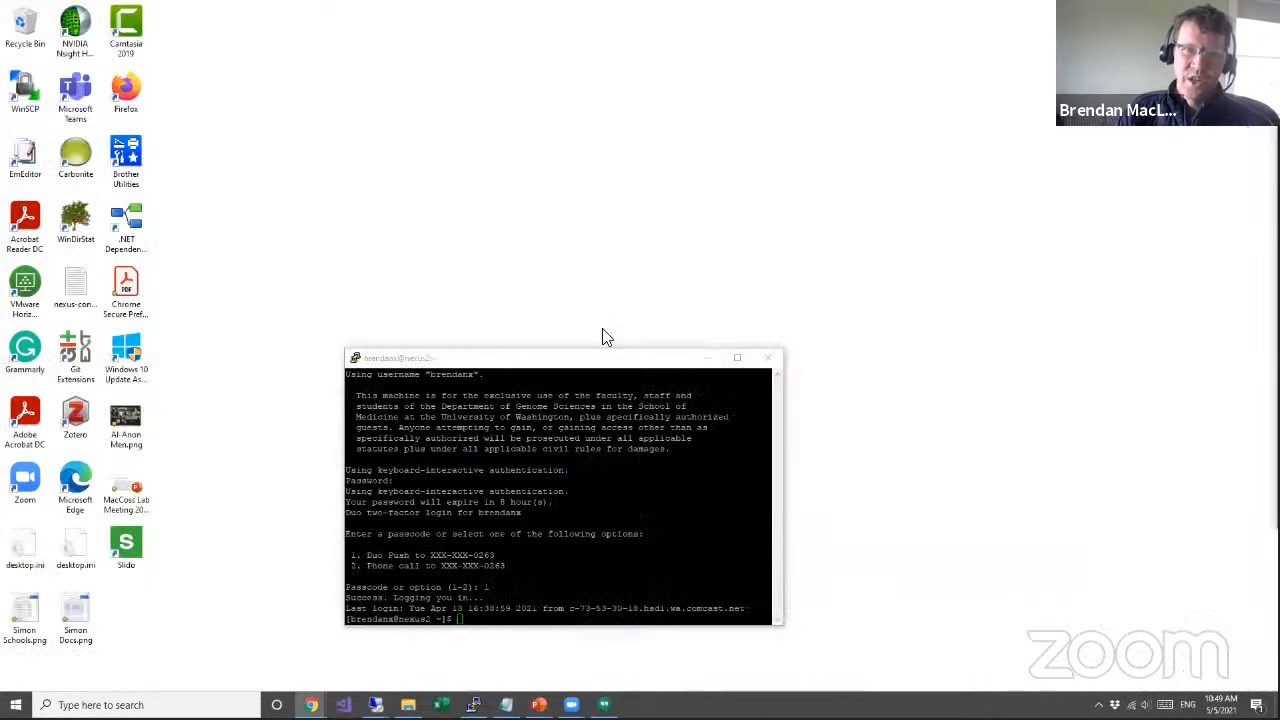
mouse_move(539, 704)
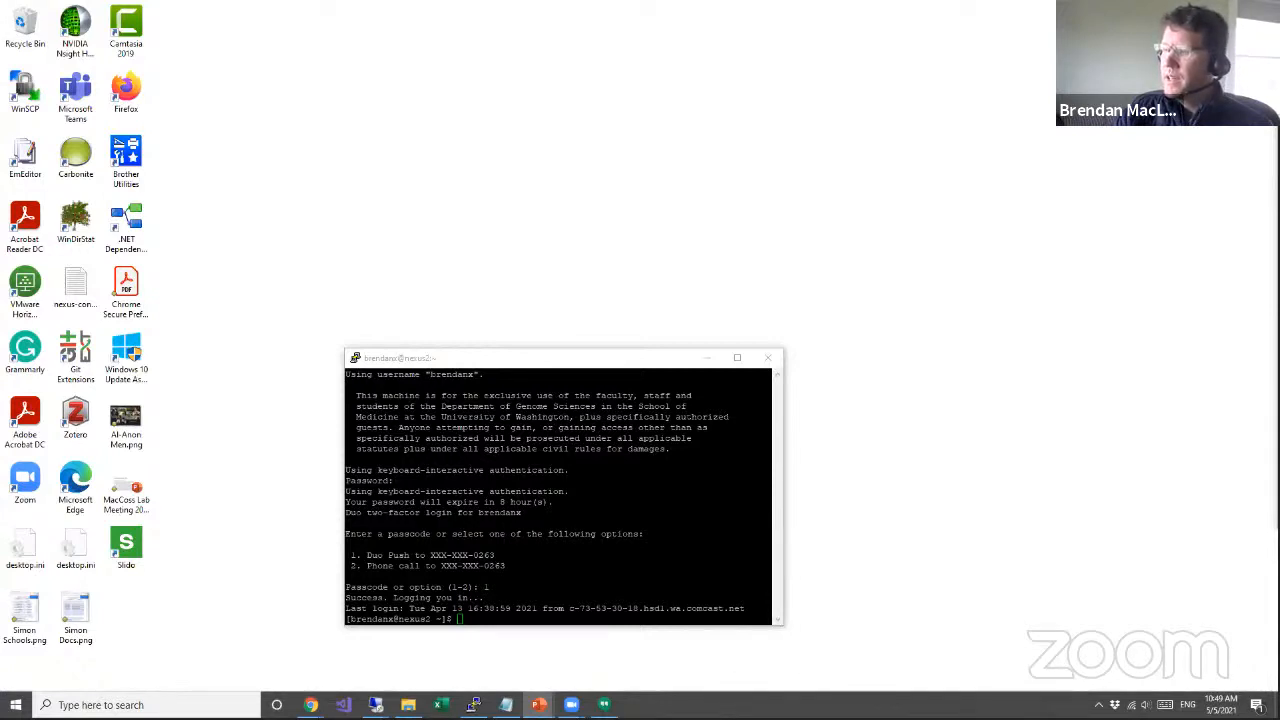
key("F5")
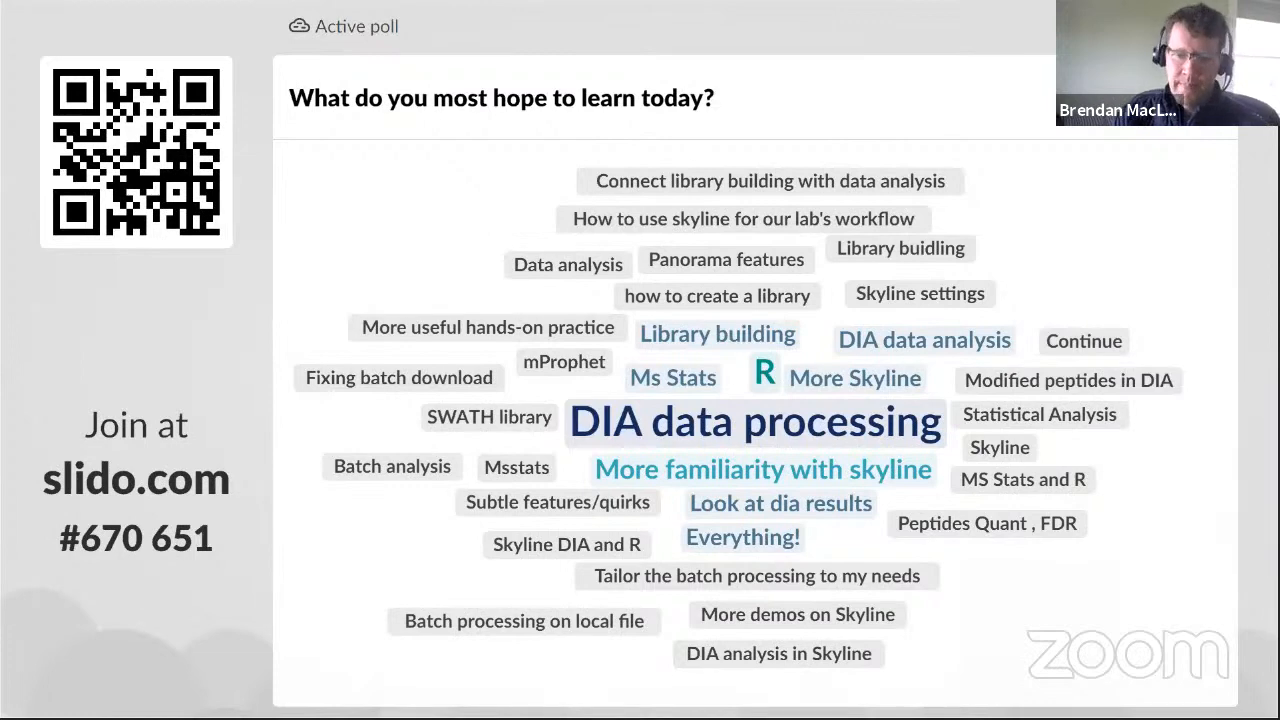
key("Escape")
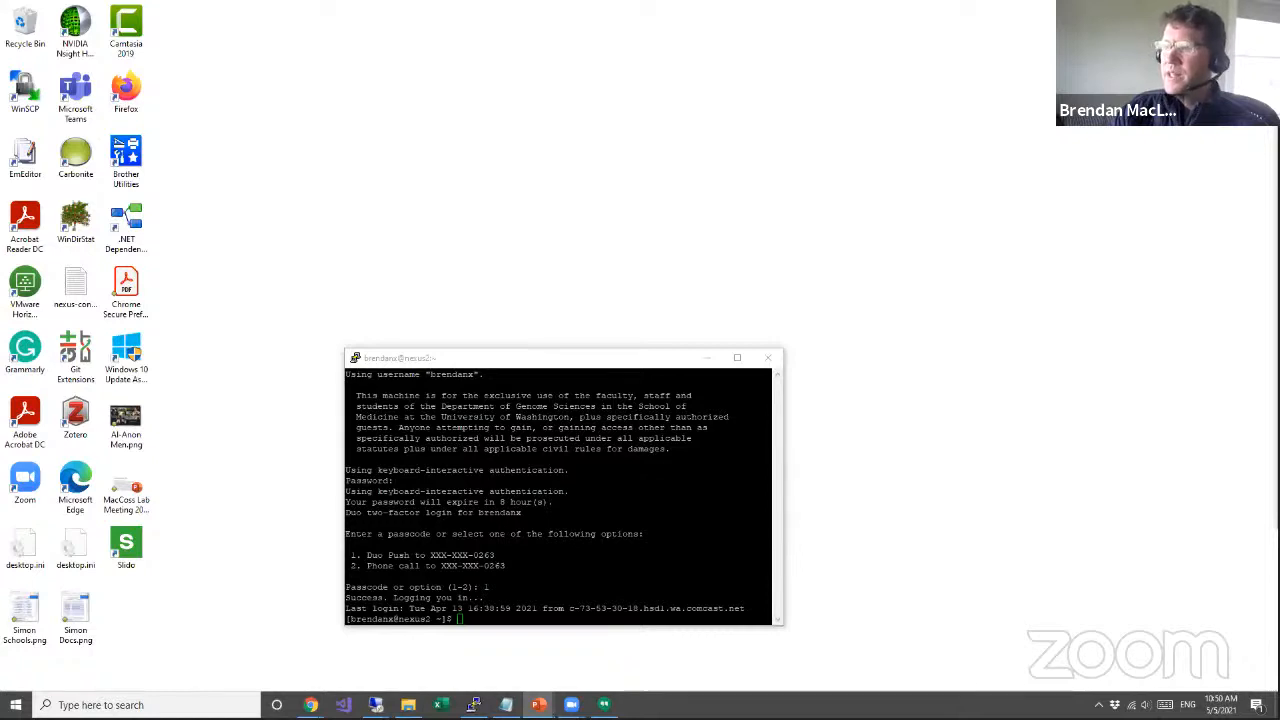
key("shift+F5")
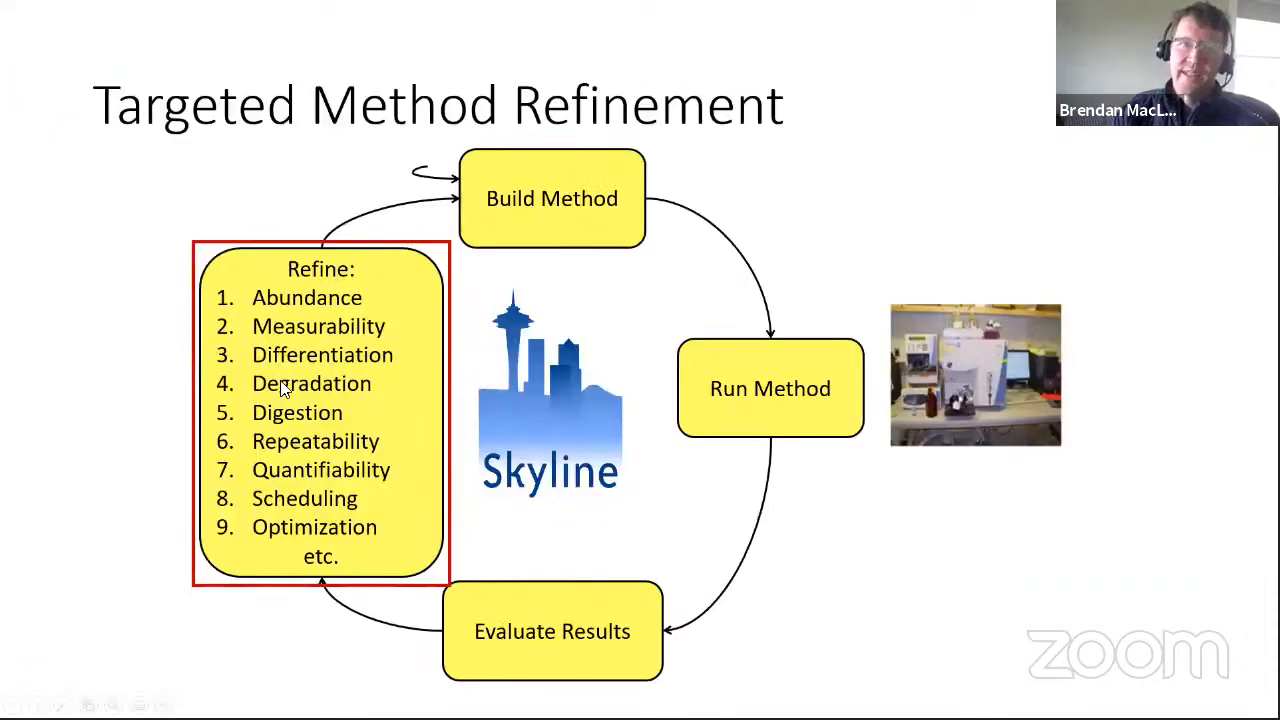
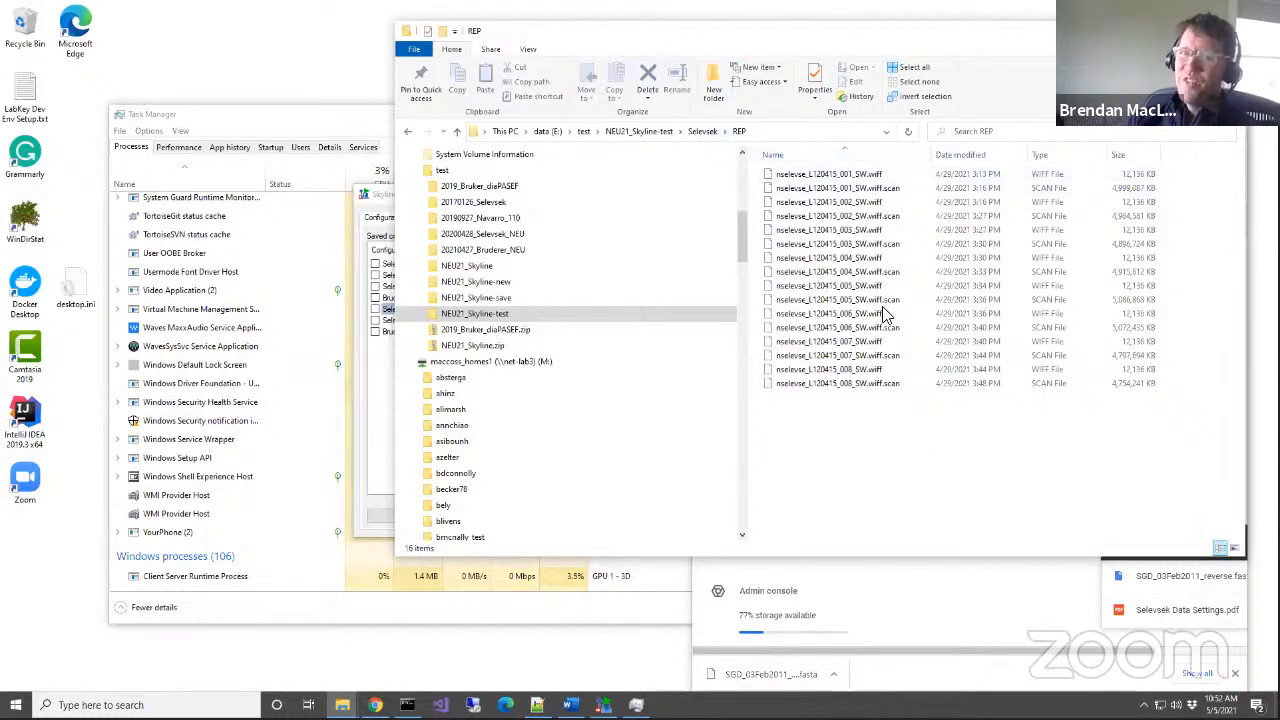
Go from the REP folder to the neighbouring OS folder in Selevsek and look through its raw data files.
left_click(701, 133)
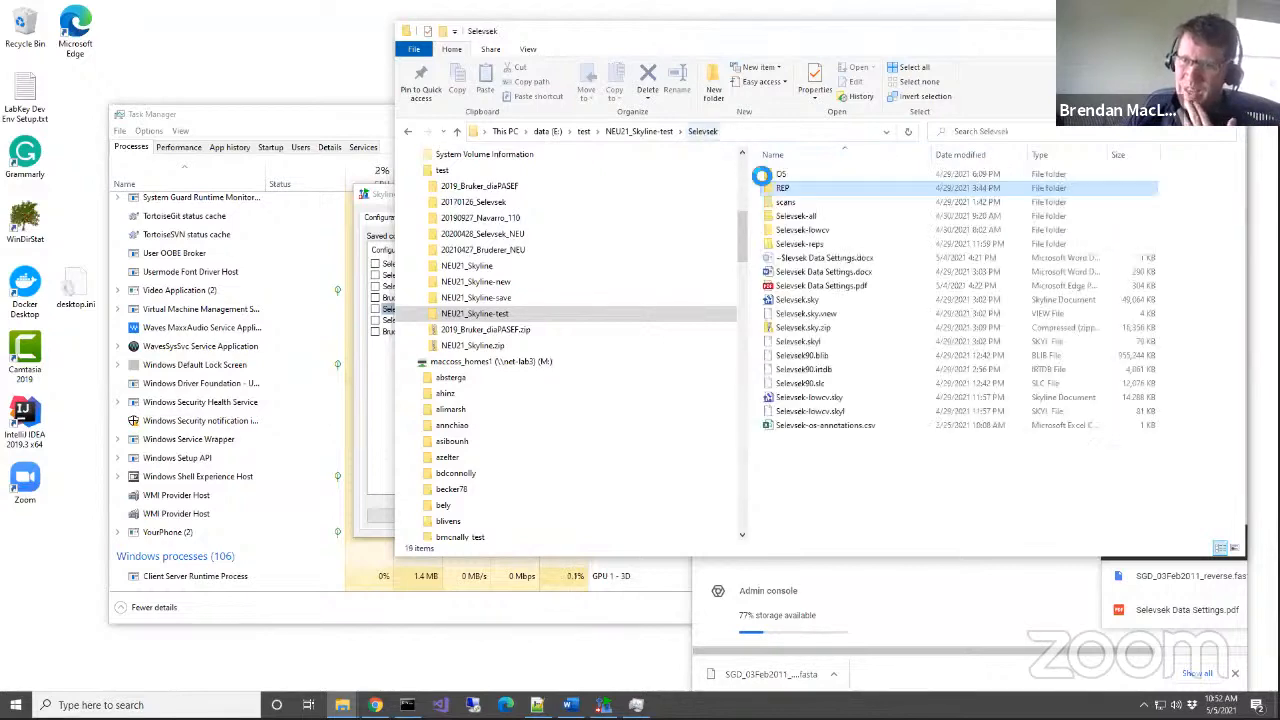
double_click(815, 176)
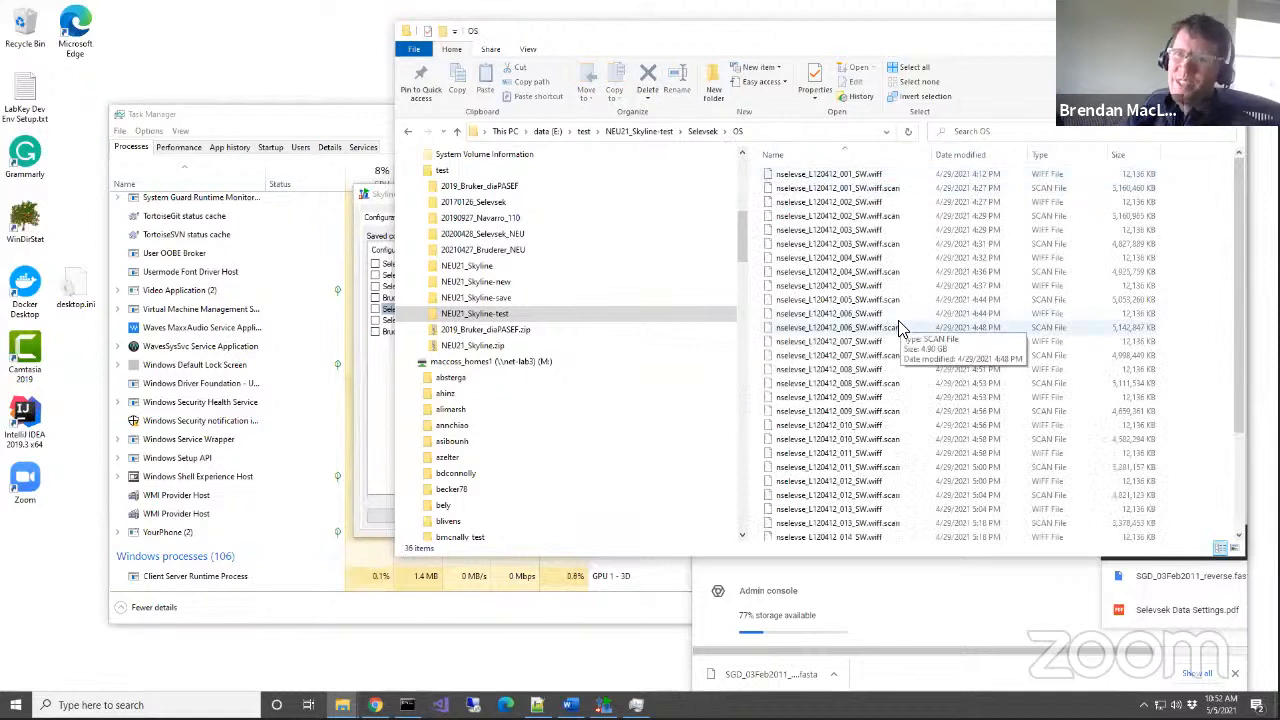
scroll(899, 327, "down", 1)
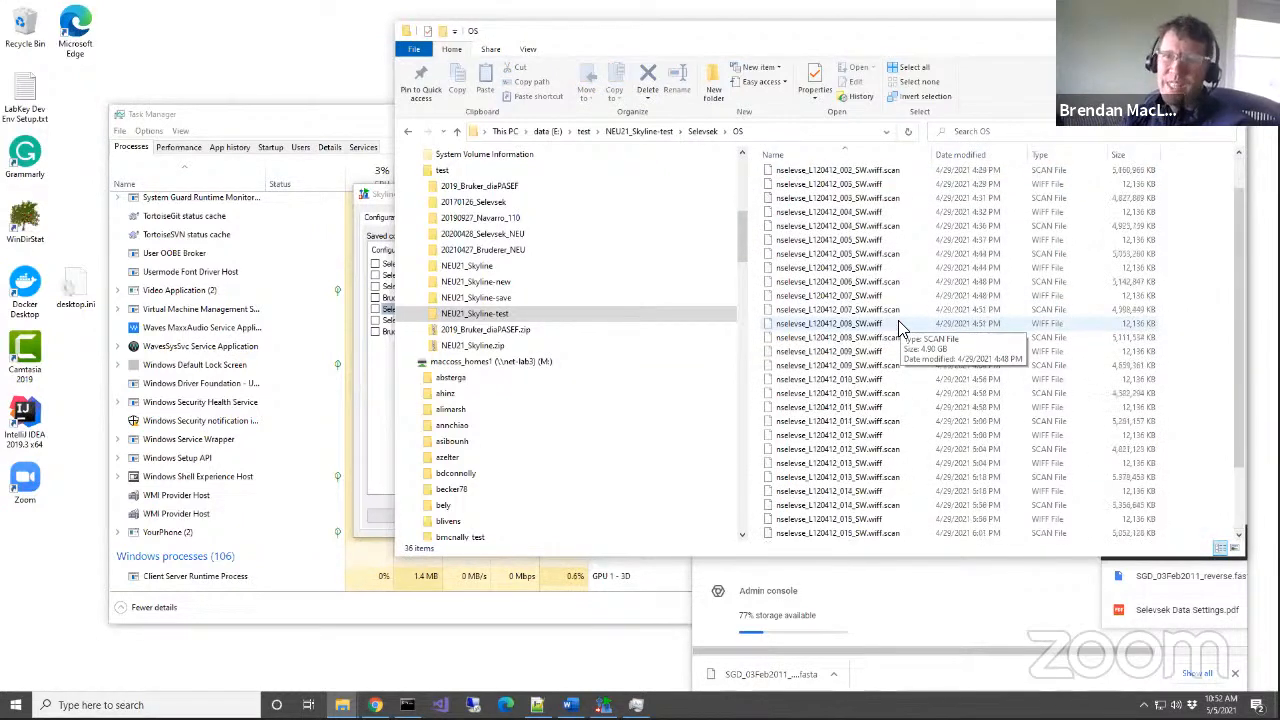
scroll(899, 327, "up", 1)
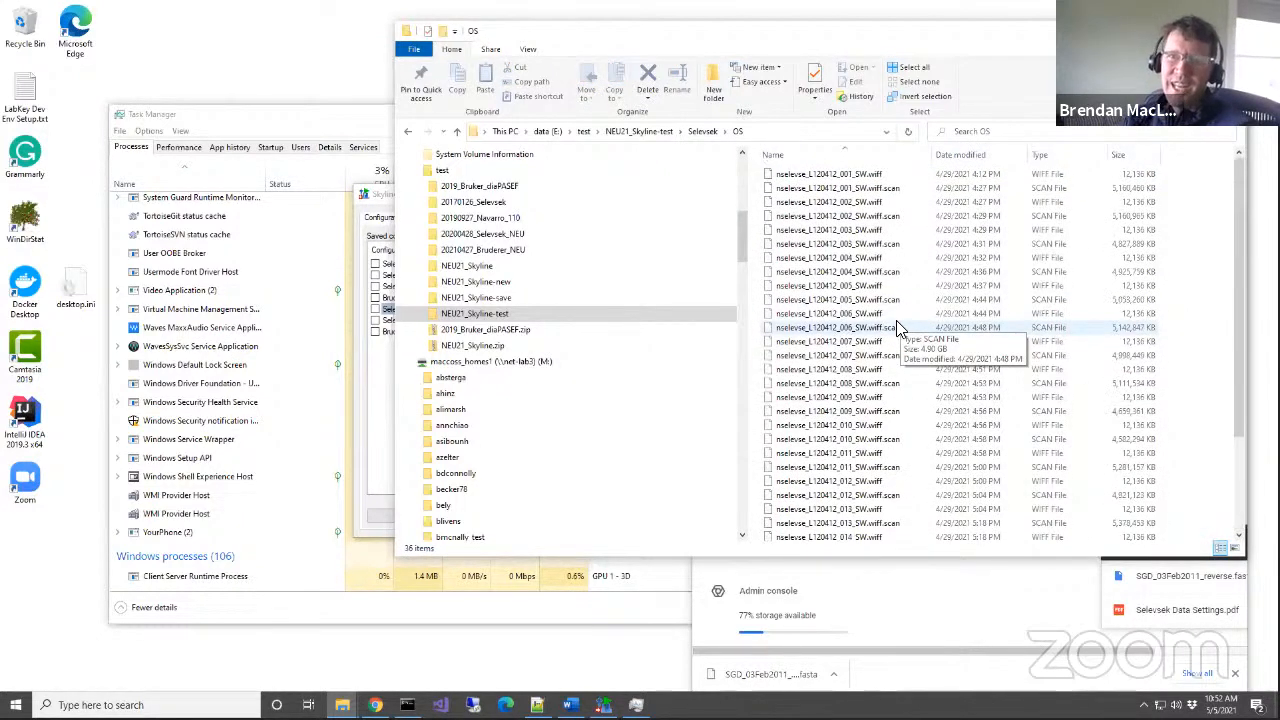
Return to Skyline Batch and check the refined file path in the Selevsek-reps configuration's refine settings, closing it without saving.
left_click(380, 205)
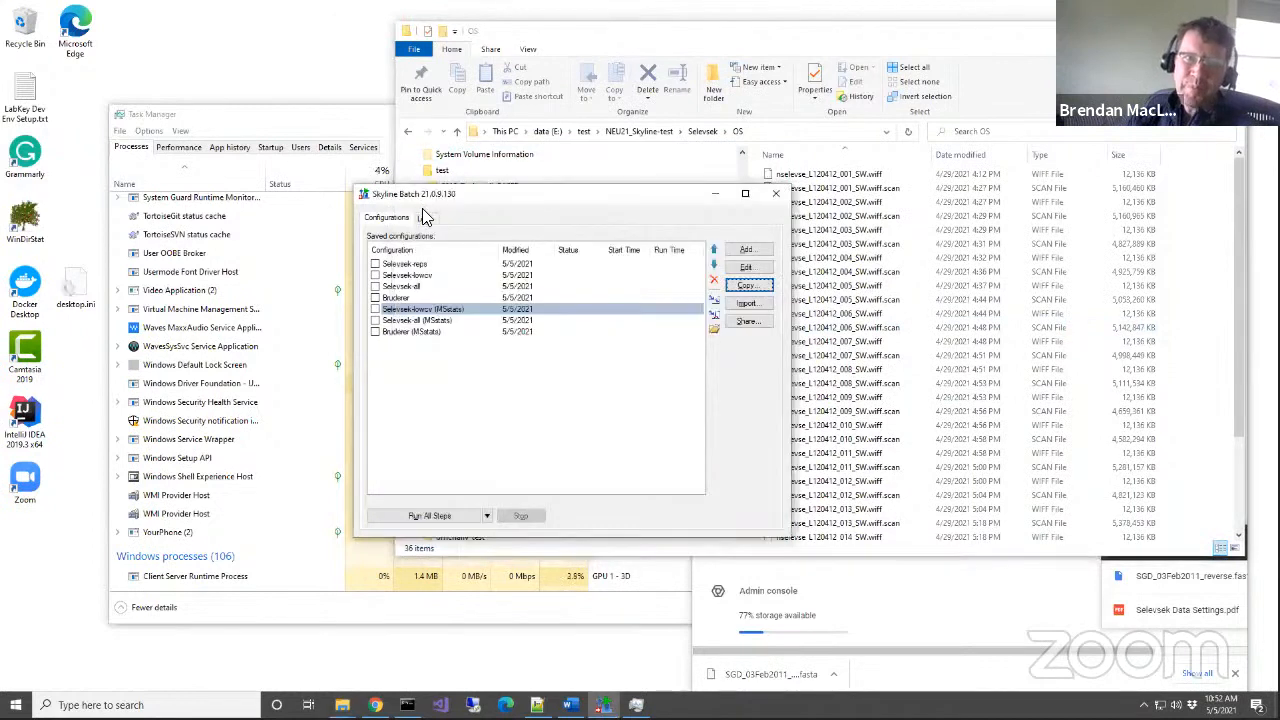
left_click(429, 266)
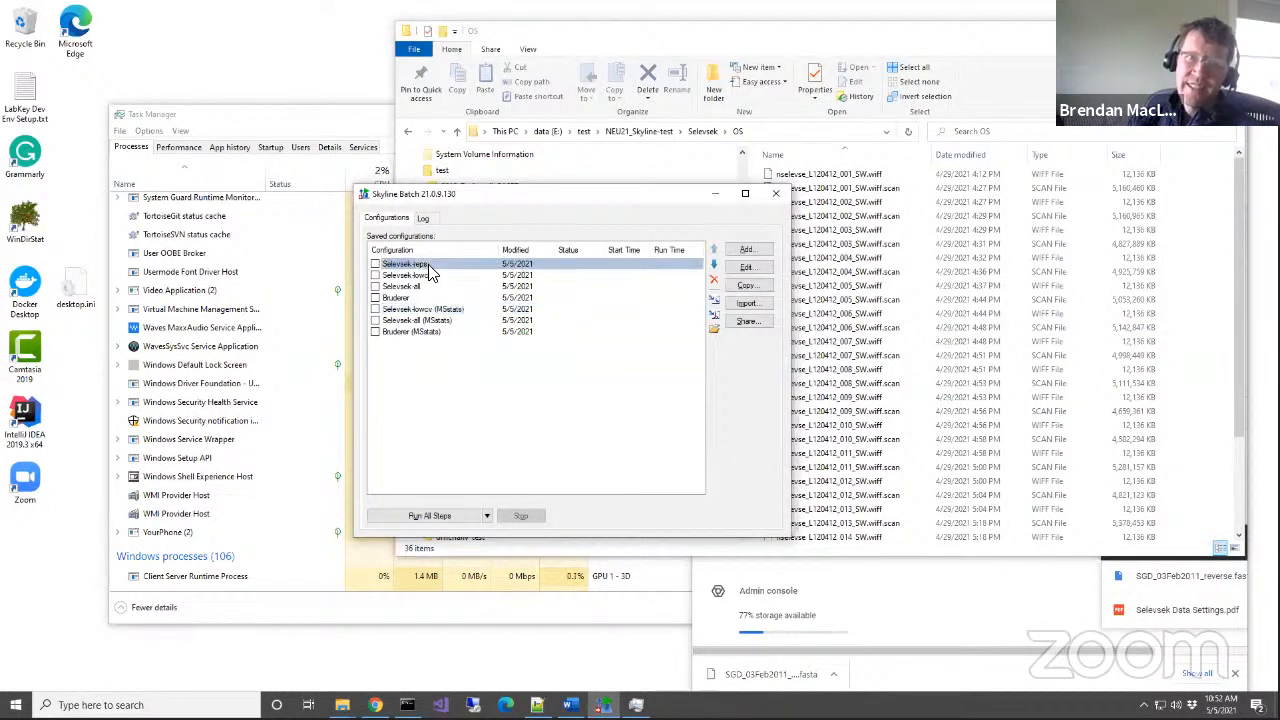
double_click(429, 270)
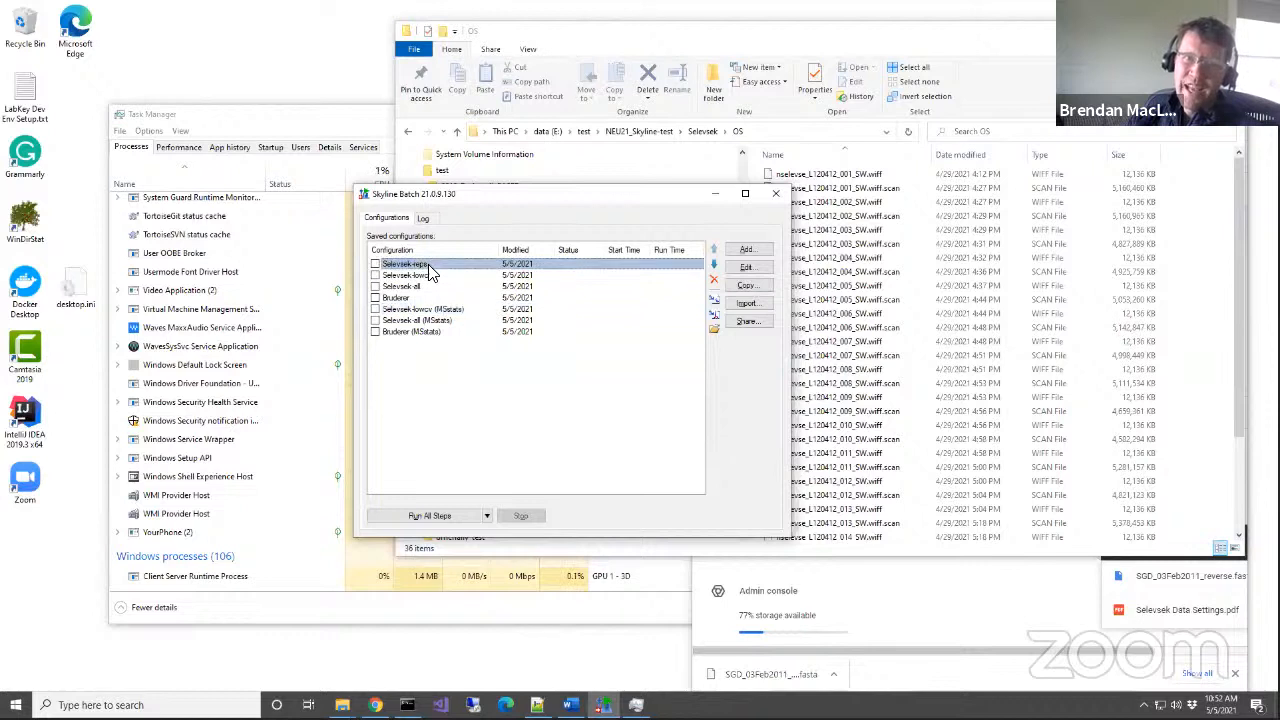
left_click(496, 229)
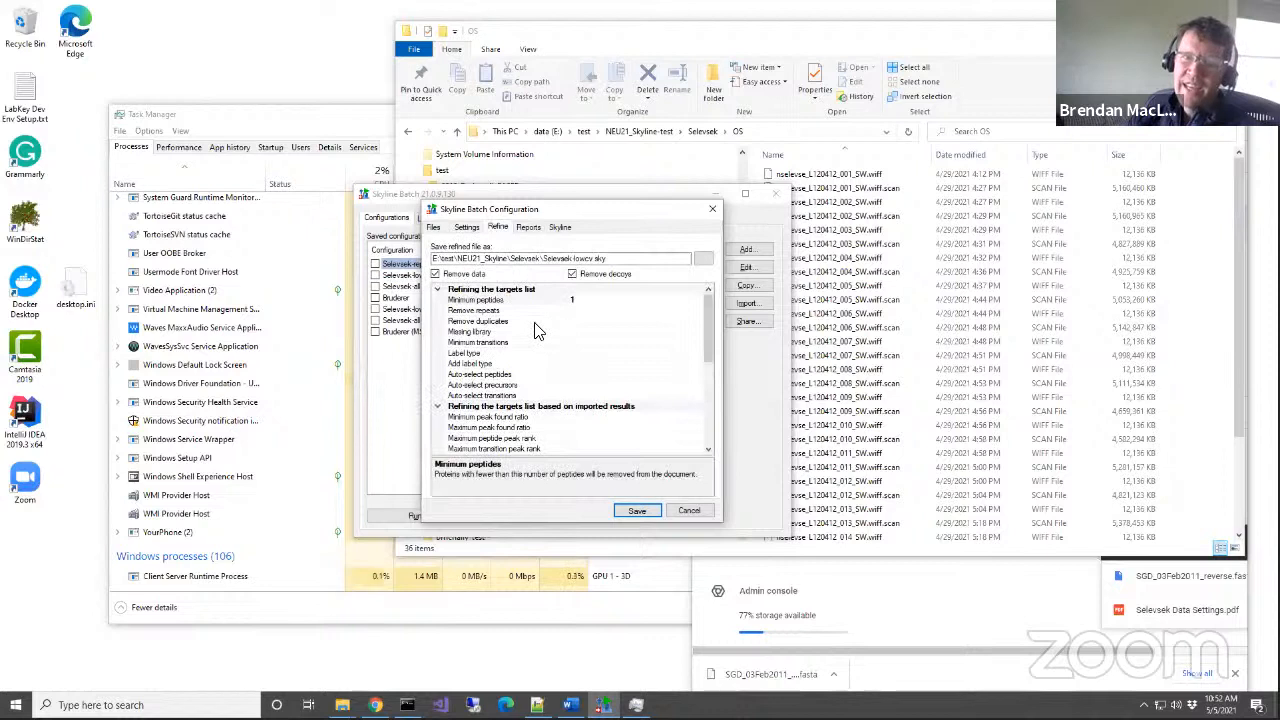
left_click(611, 260)
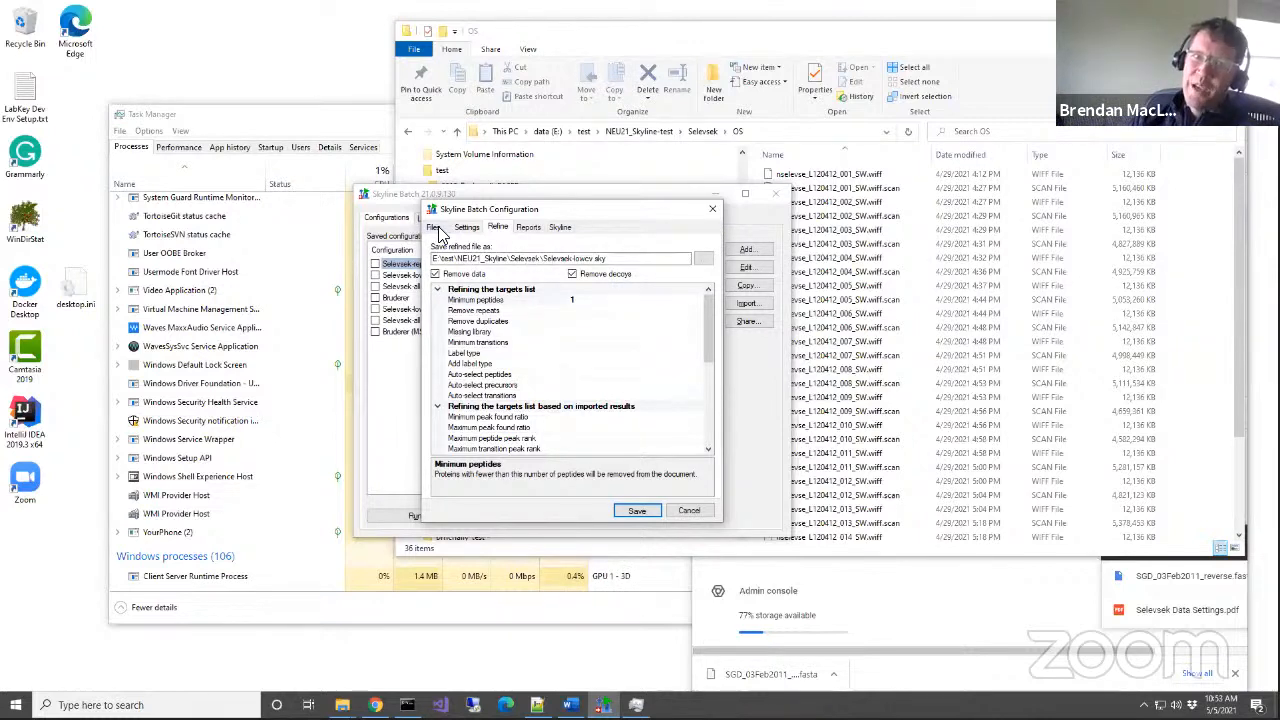
left_click(689, 511)
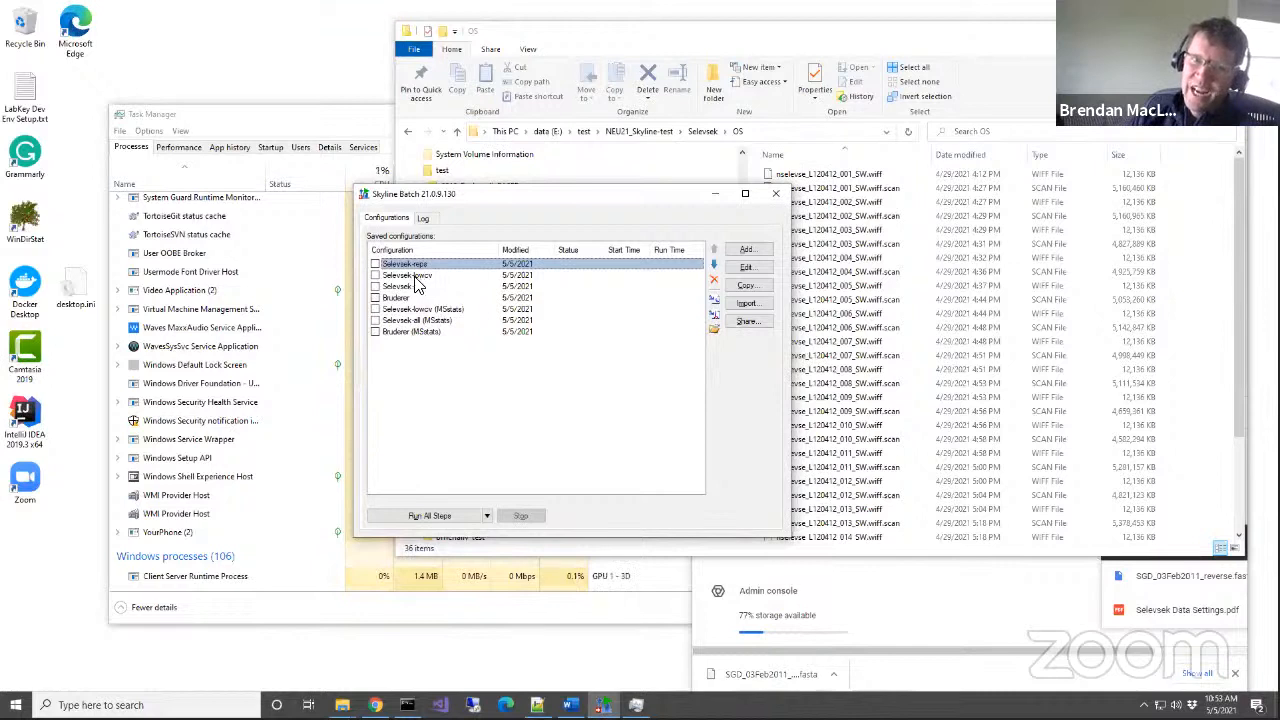
Examine the Selevsek-reps refinement values for imported results, such as the CV and Q value cutoffs, closing the configuration without saving.
left_click(415, 276)
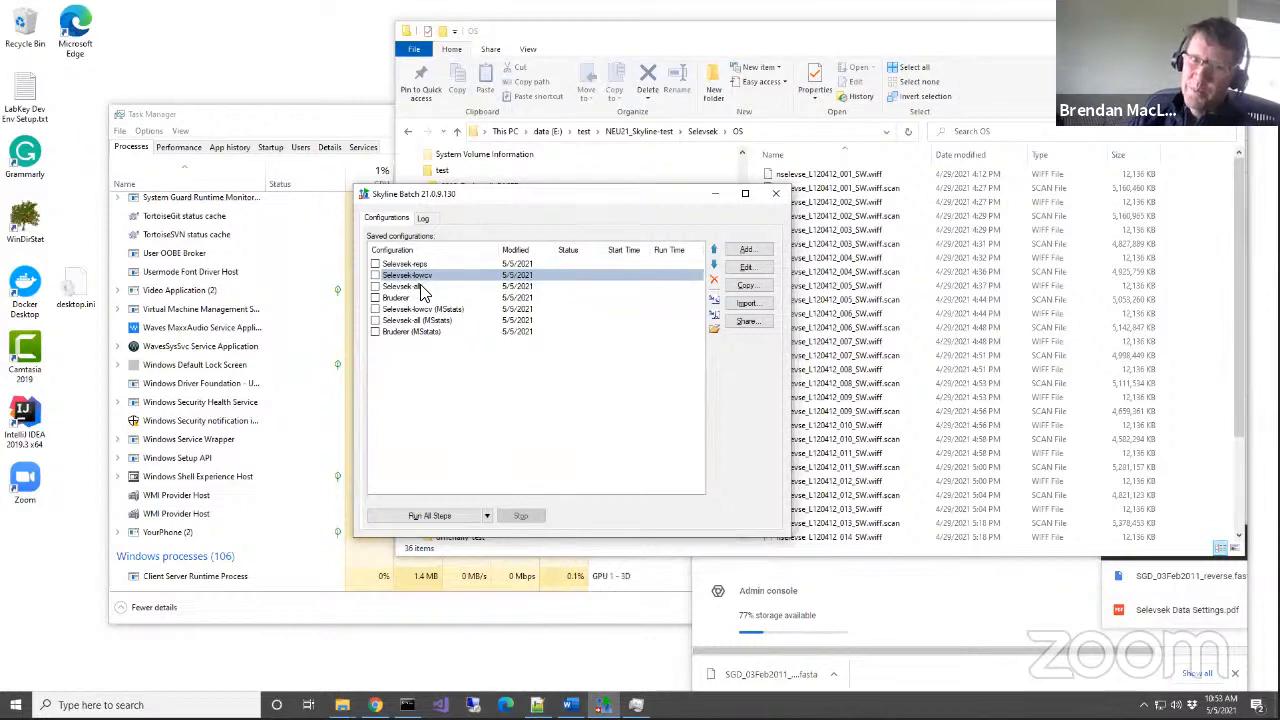
left_click(430, 264)
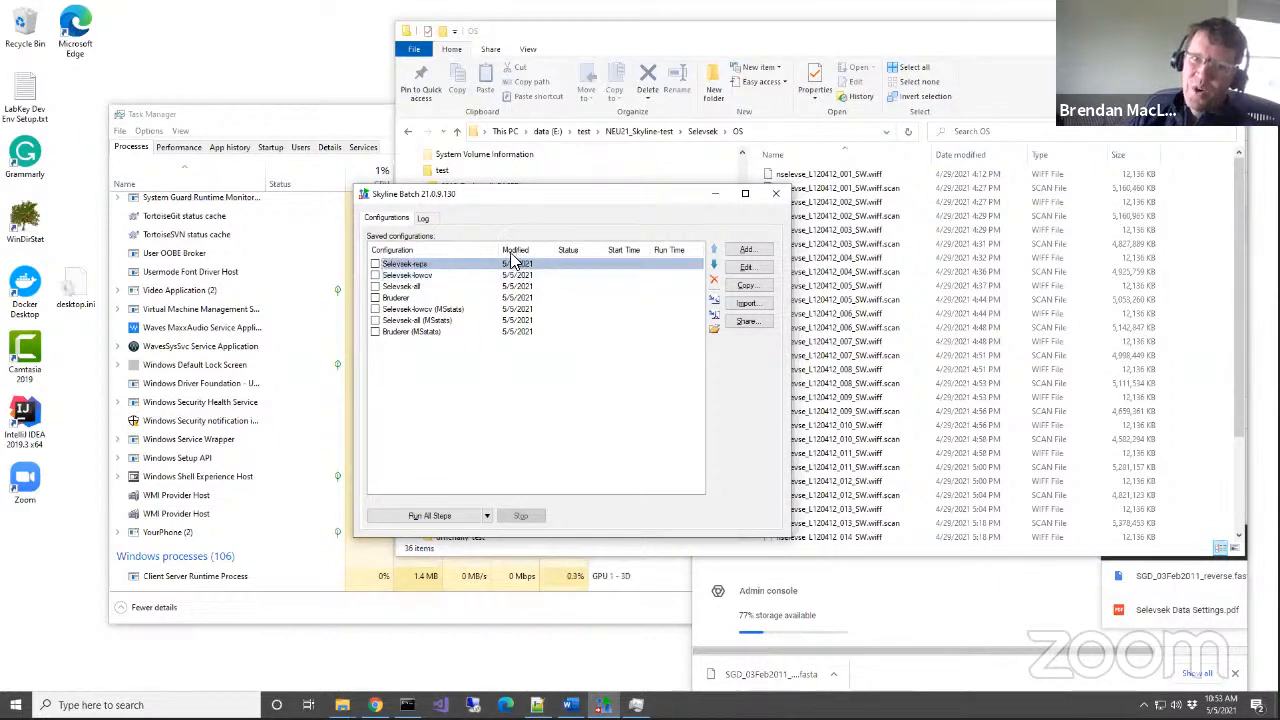
double_click(420, 268)
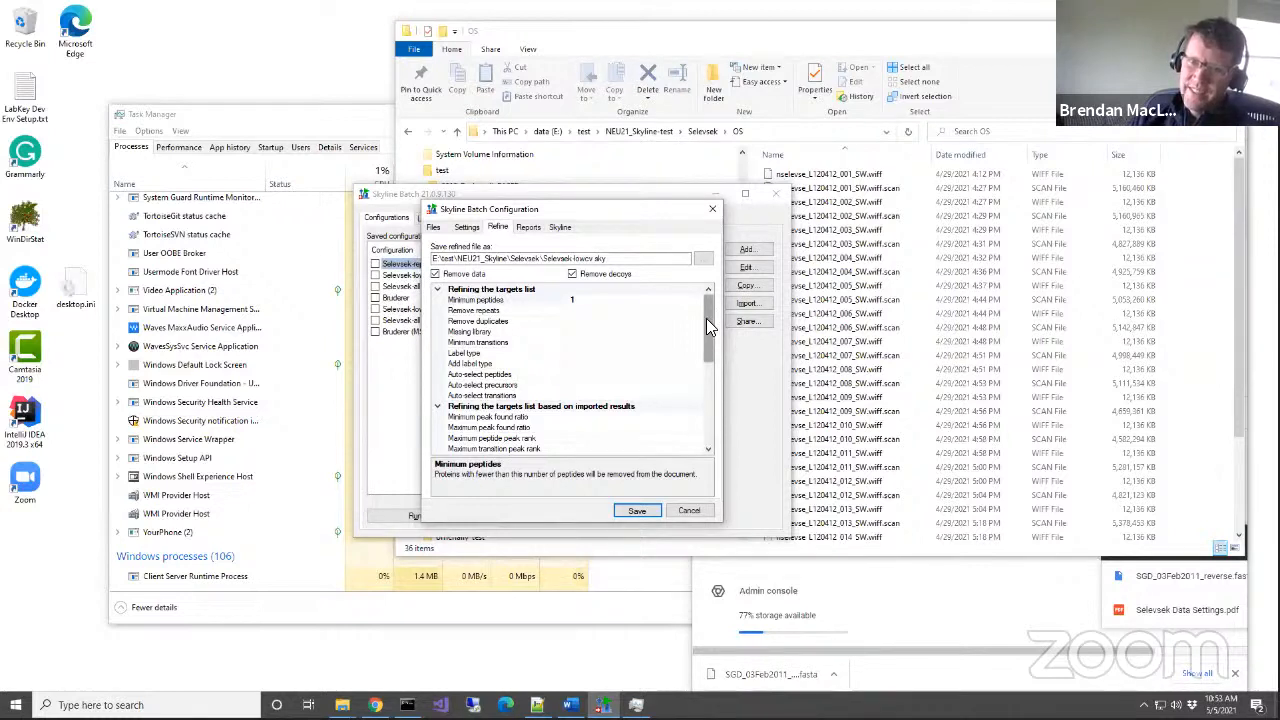
scroll(706, 342, "down", 2)
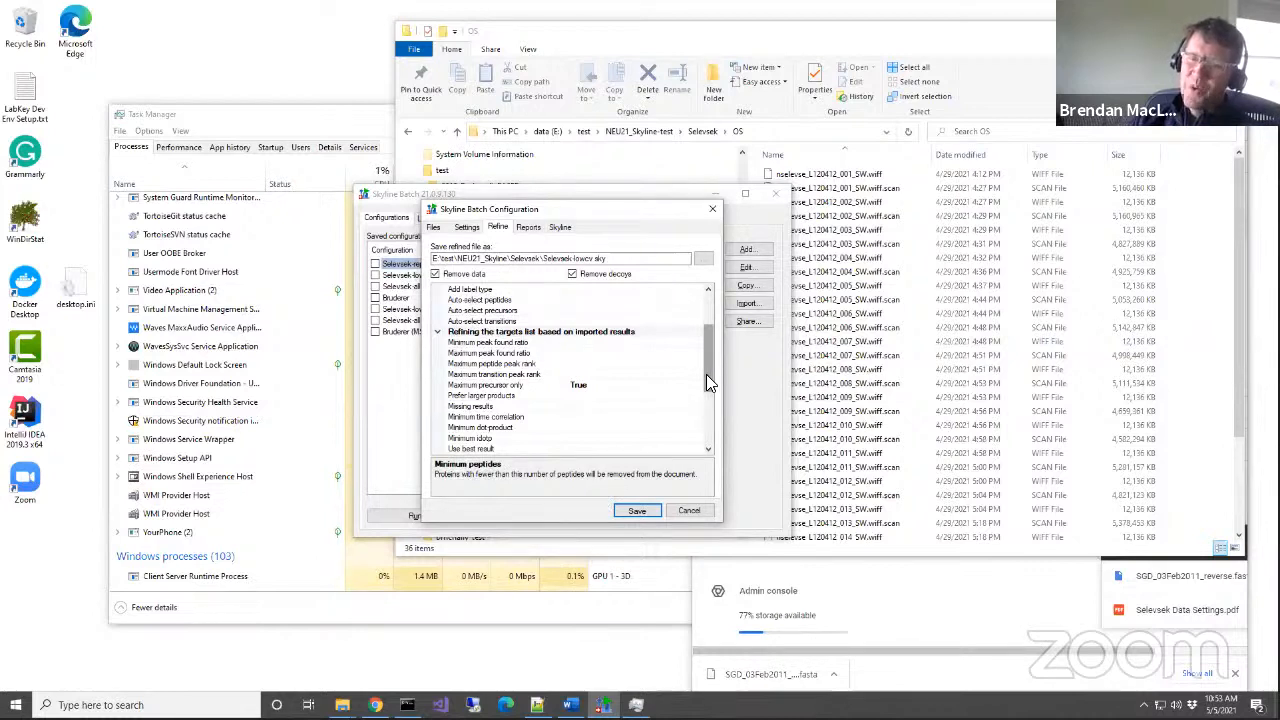
left_click_drag(706, 374, 705, 409)
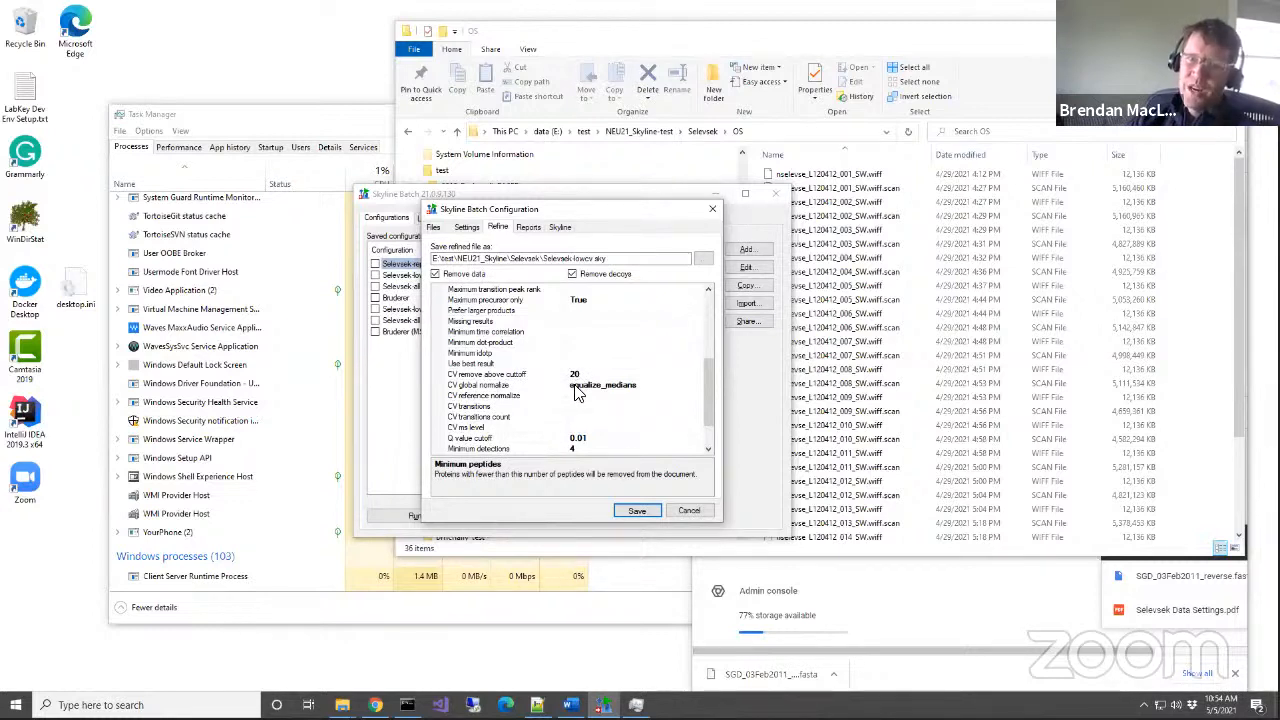
scroll(560, 407, "down", 1)
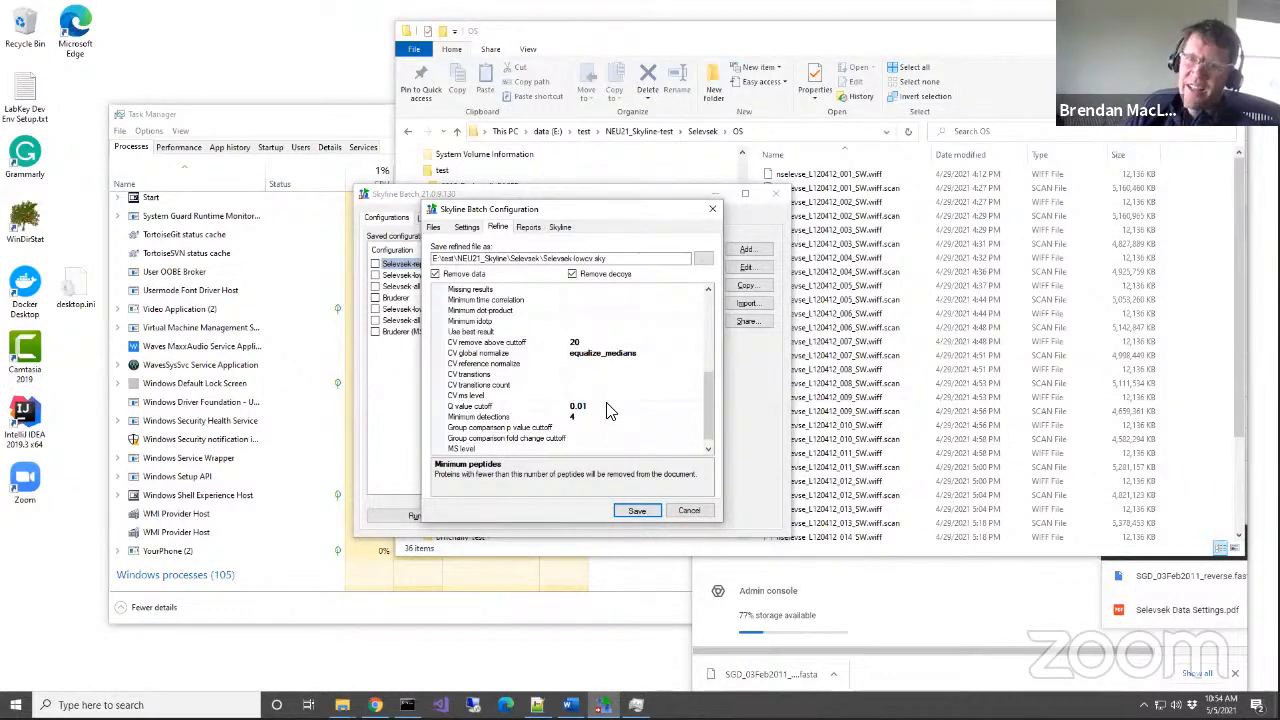
left_click_drag(544, 208, 819, 233)
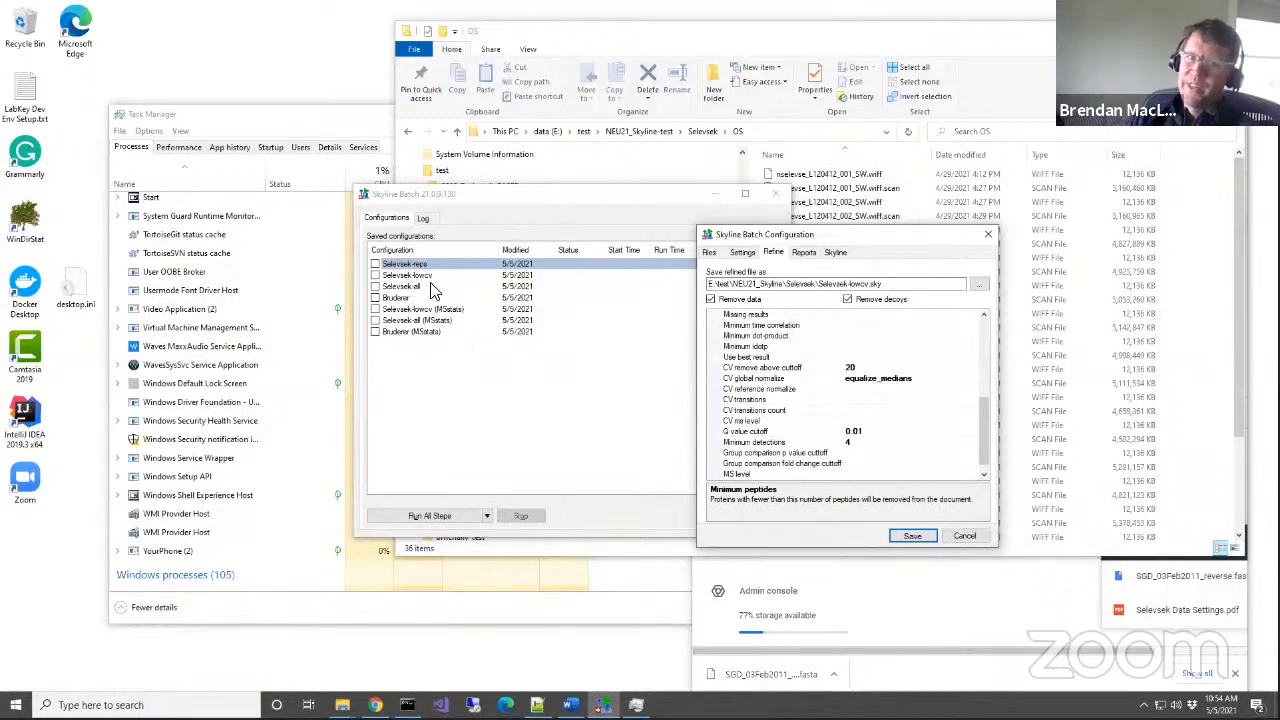
left_click_drag(853, 240, 715, 225)
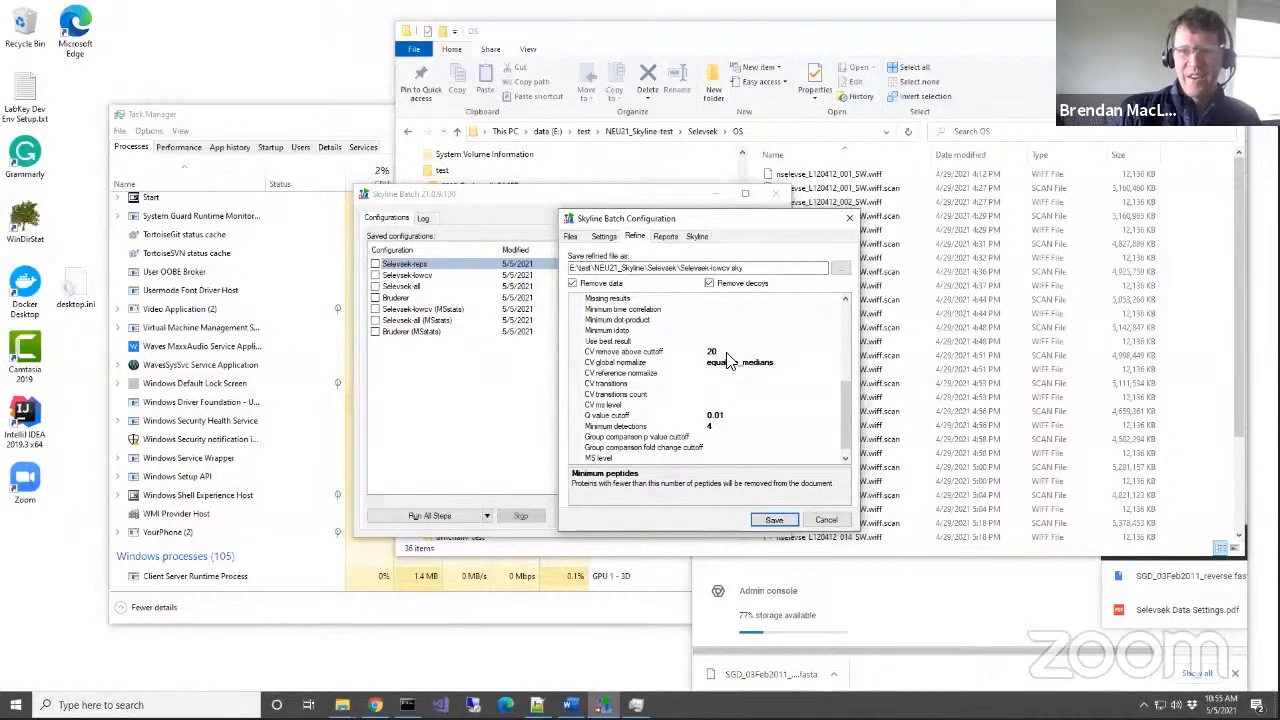
left_click(826, 521)
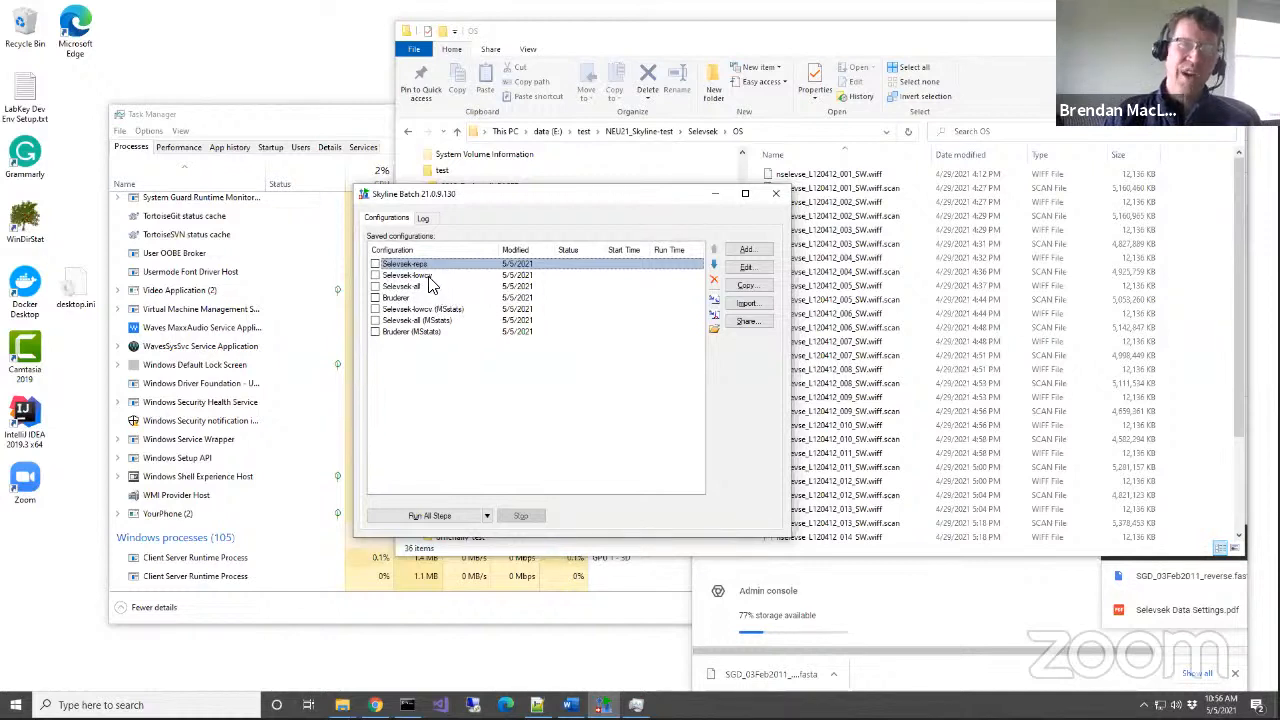
Select the Selevsek-all configuration and move the Skyline Batch window clear of the OS folder's file list.
left_click(422, 276)
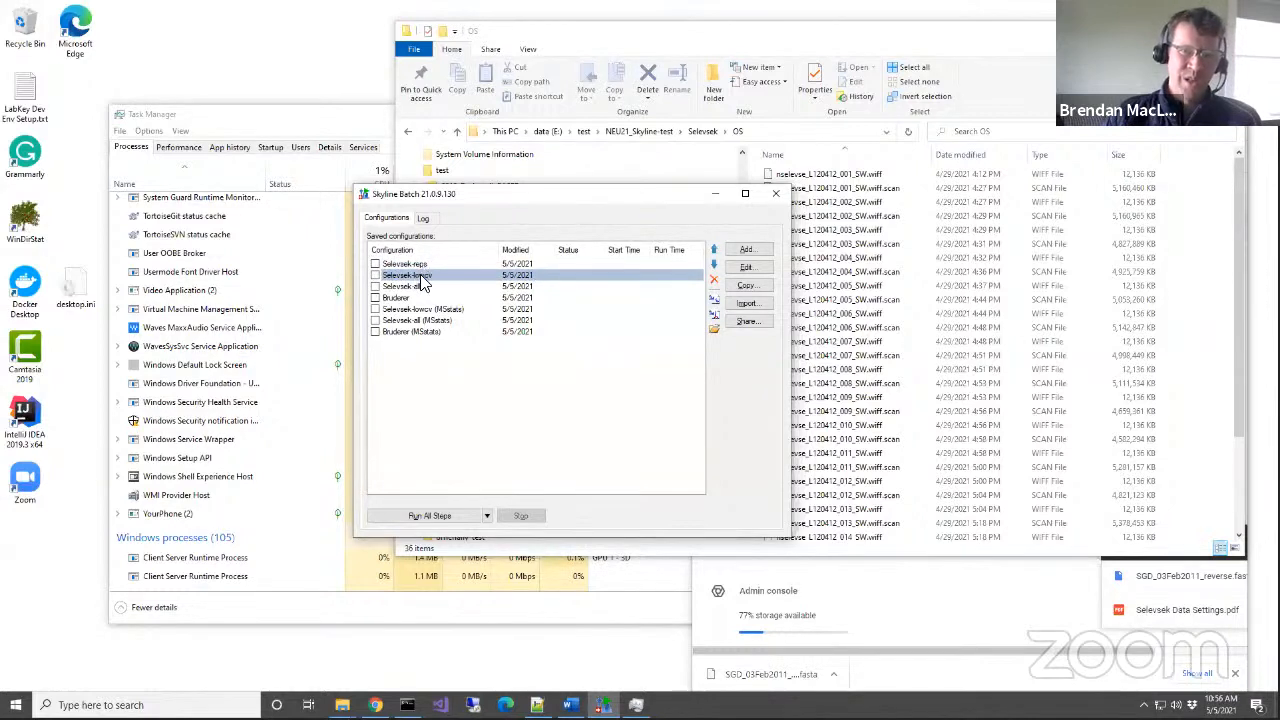
left_click(420, 288)
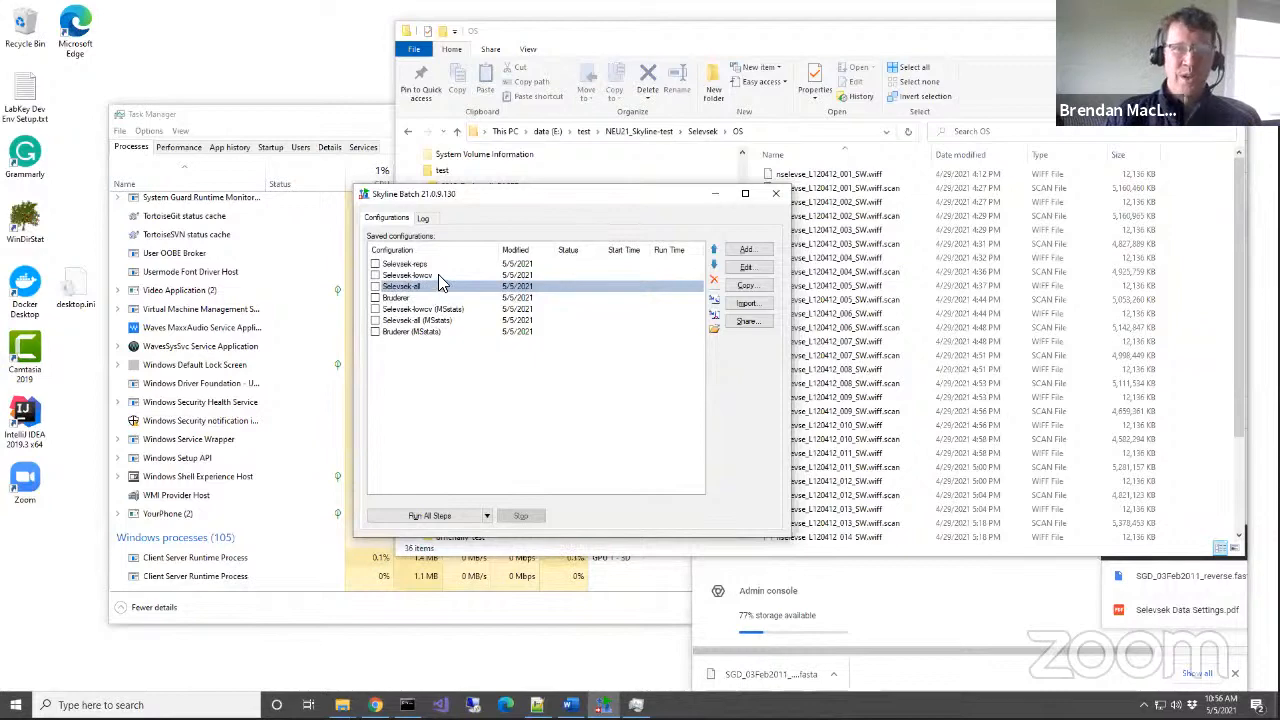
left_click_drag(512, 195, 410, 180)
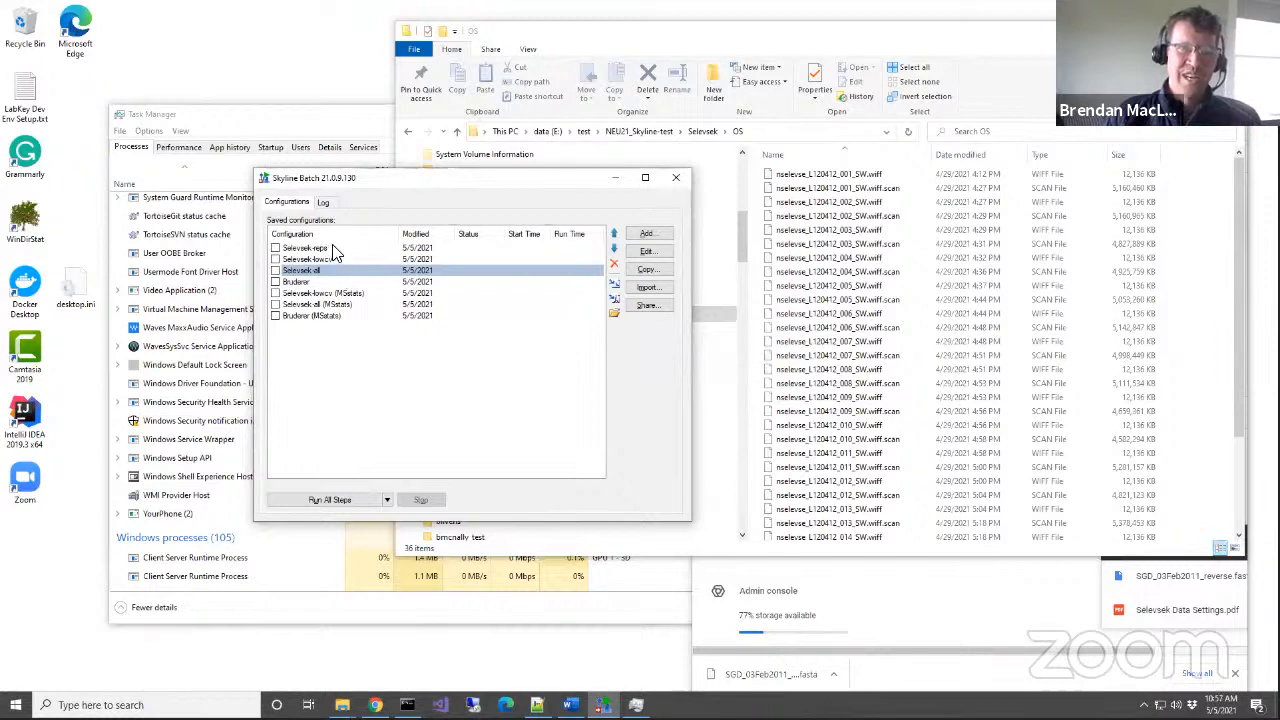
Enable the Selevsek-reps, Selevsek-lowcv and Selevsek-all configurations as one run set, and clear all three again.
left_click(275, 248)
left_click(275, 259)
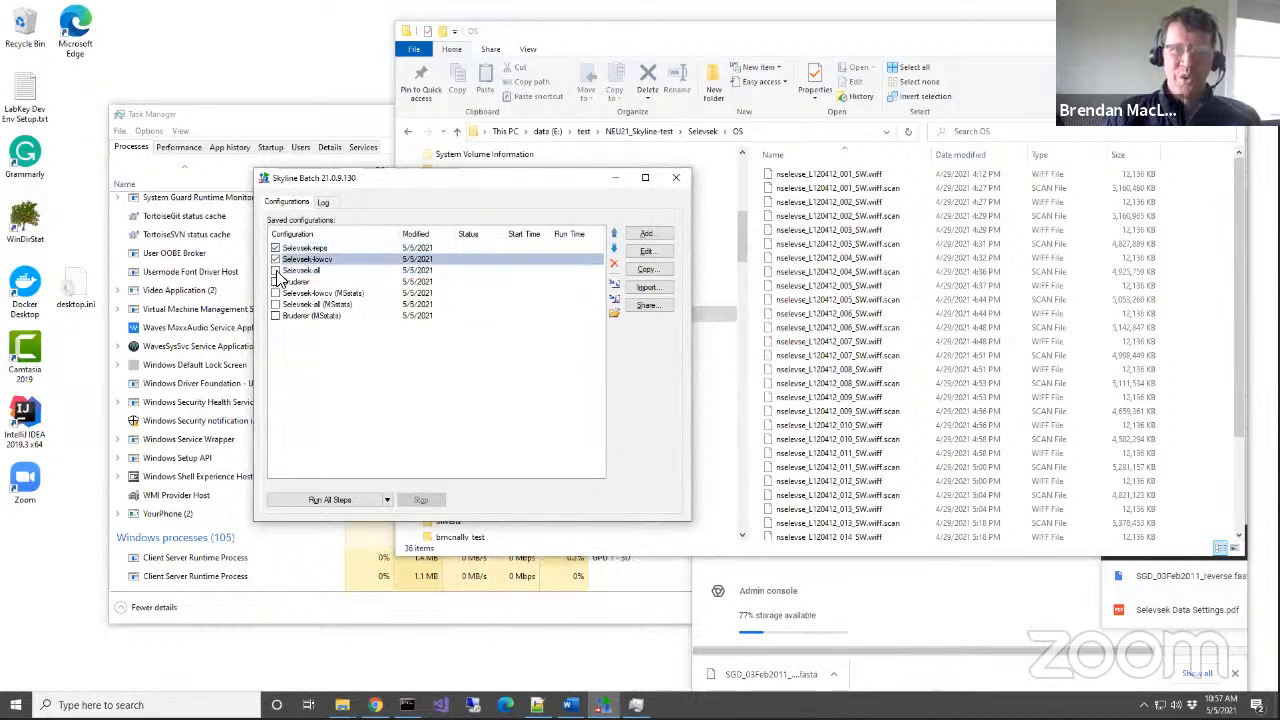
left_click(275, 270)
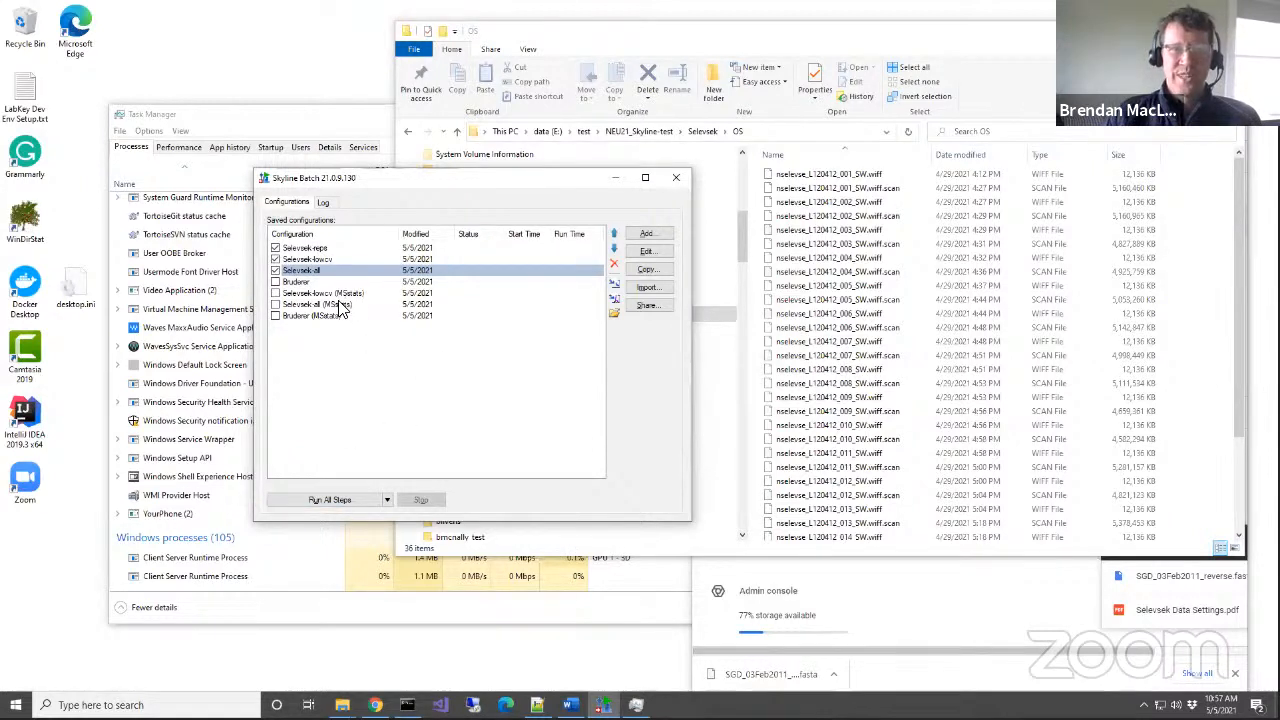
left_click(275, 270)
left_click(275, 259)
left_click(275, 248)
Enable the two Selevsek MSstats configurations, check the run options, add Selevsek-reps to the set, and clear all three.
left_click(275, 293)
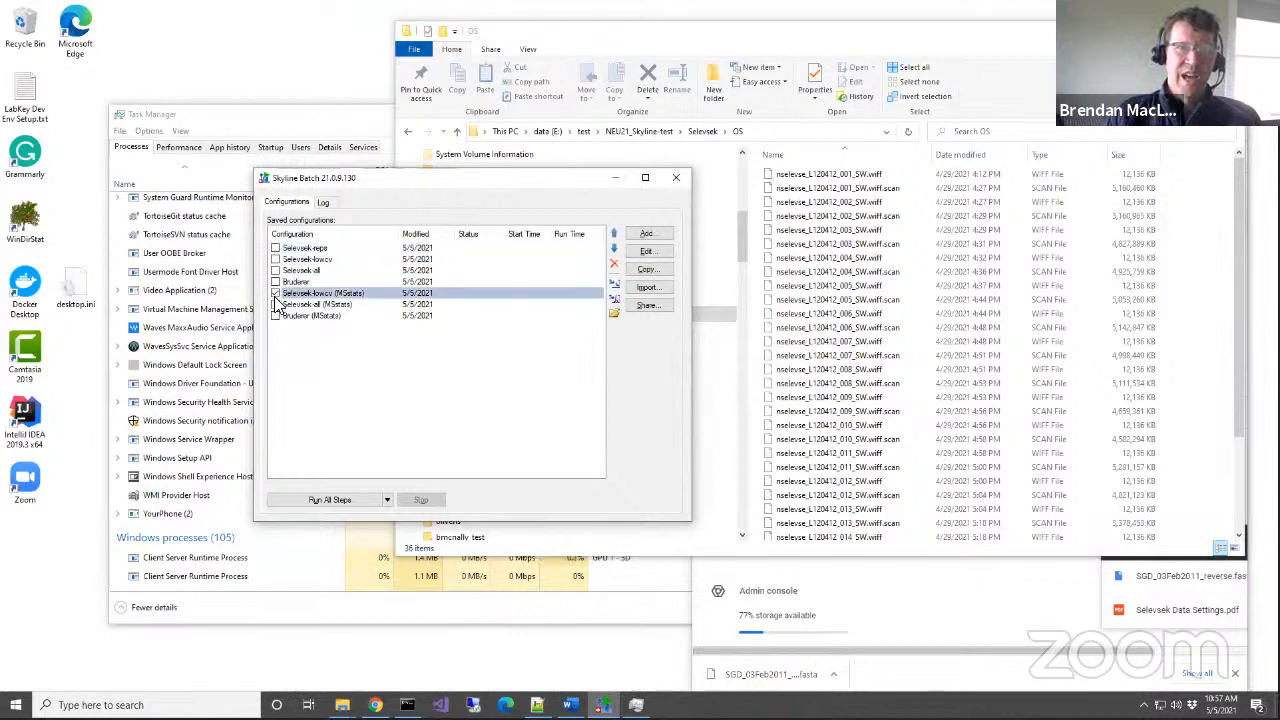
left_click(275, 304)
left_click(388, 504)
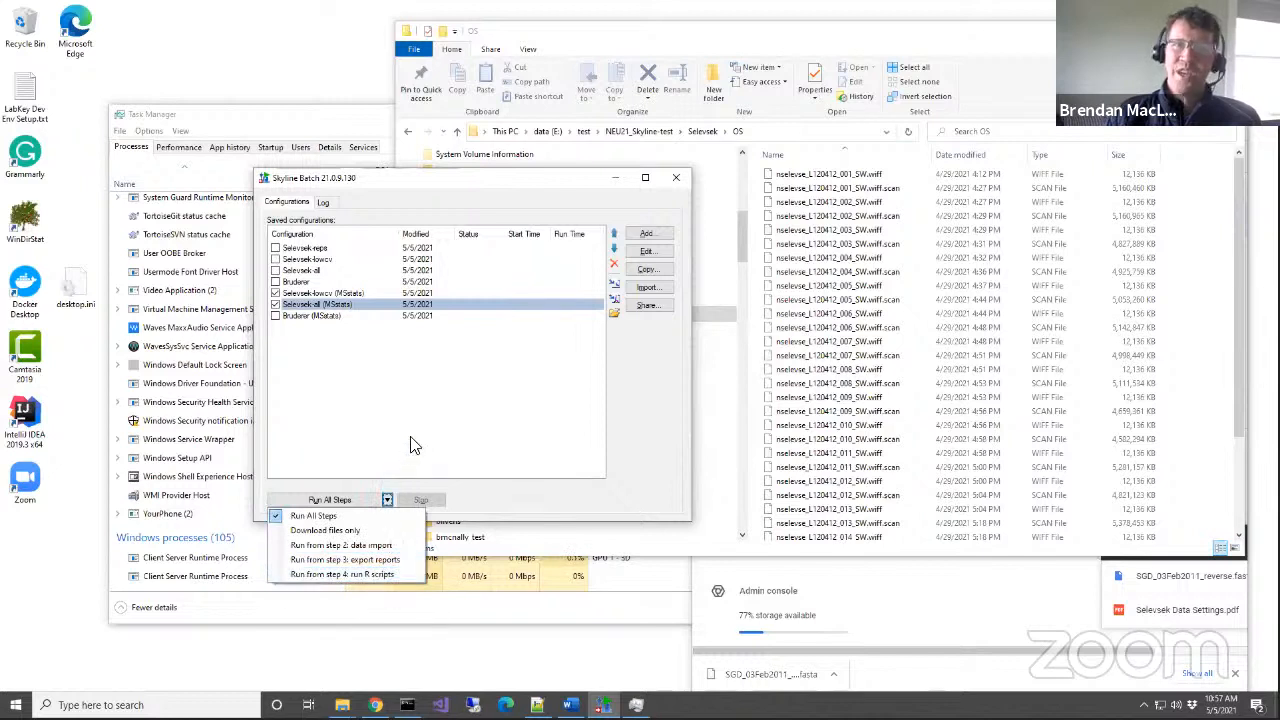
left_click(450, 404)
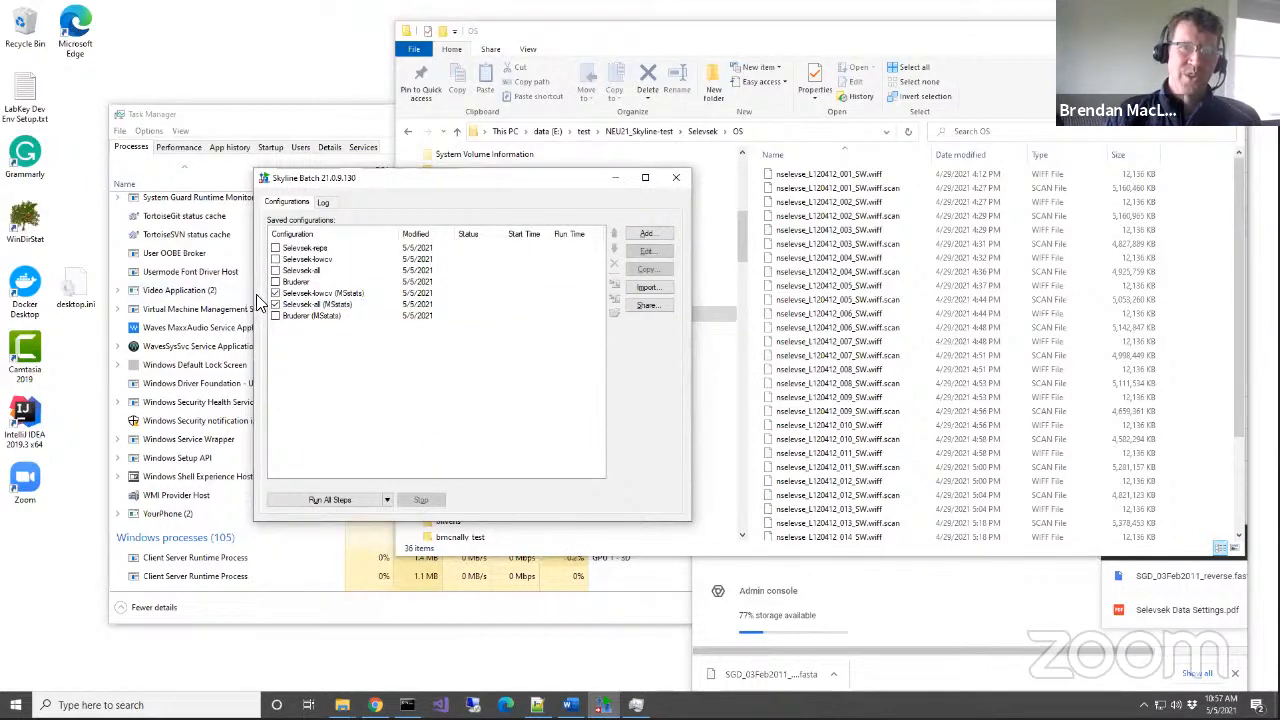
left_click(275, 248)
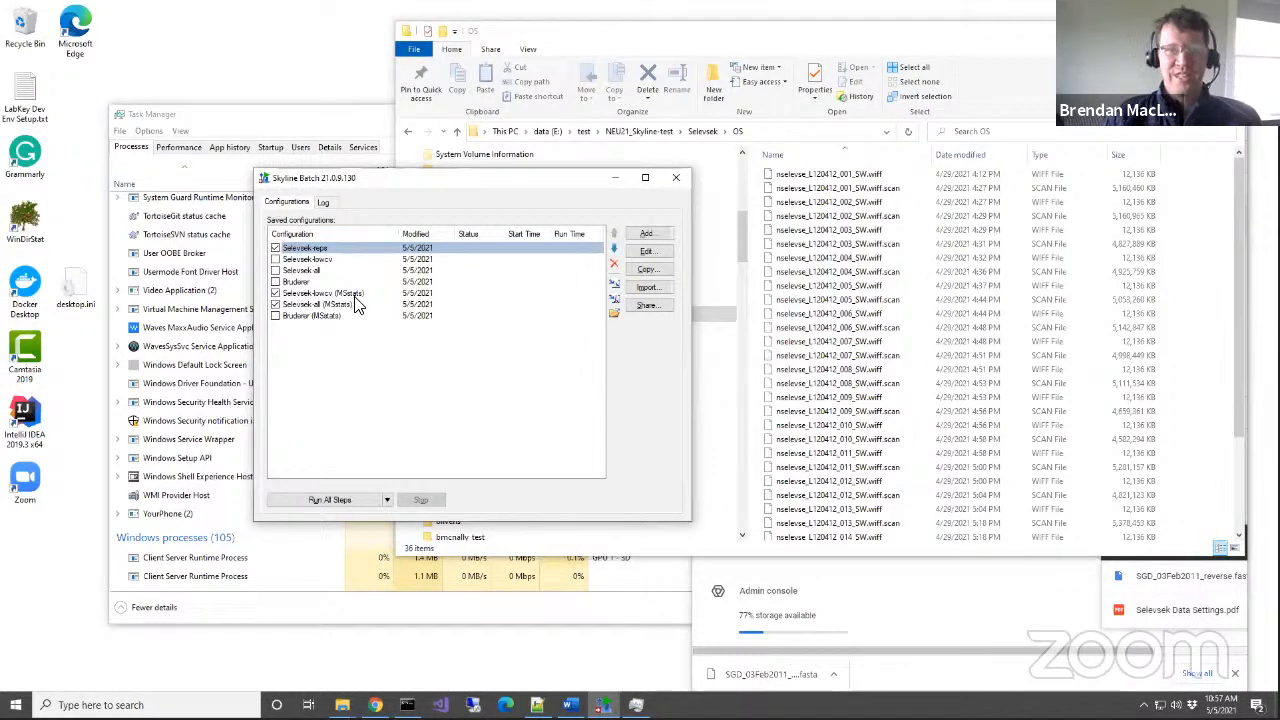
left_click(275, 247)
left_click(275, 292)
left_click(276, 304)
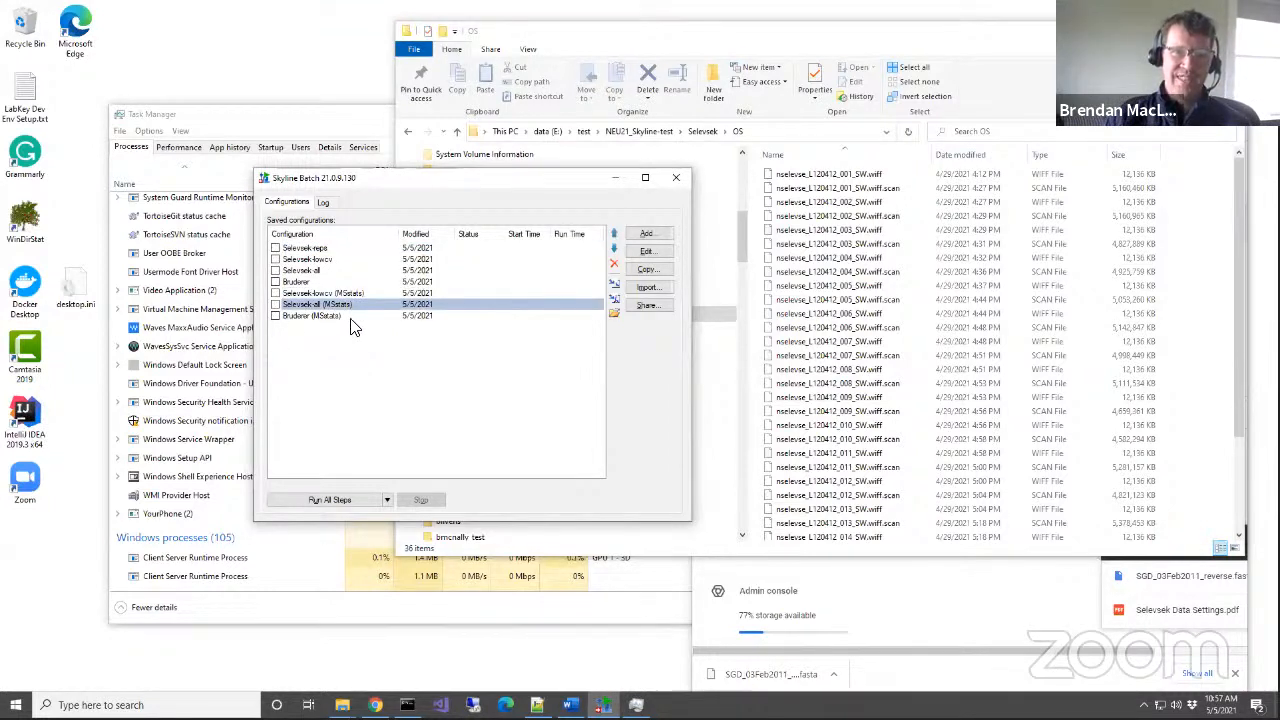
Leave only the Bruderer configuration enabled, without its MSstats variant, and run it from step 4: run R scripts.
left_click(276, 315)
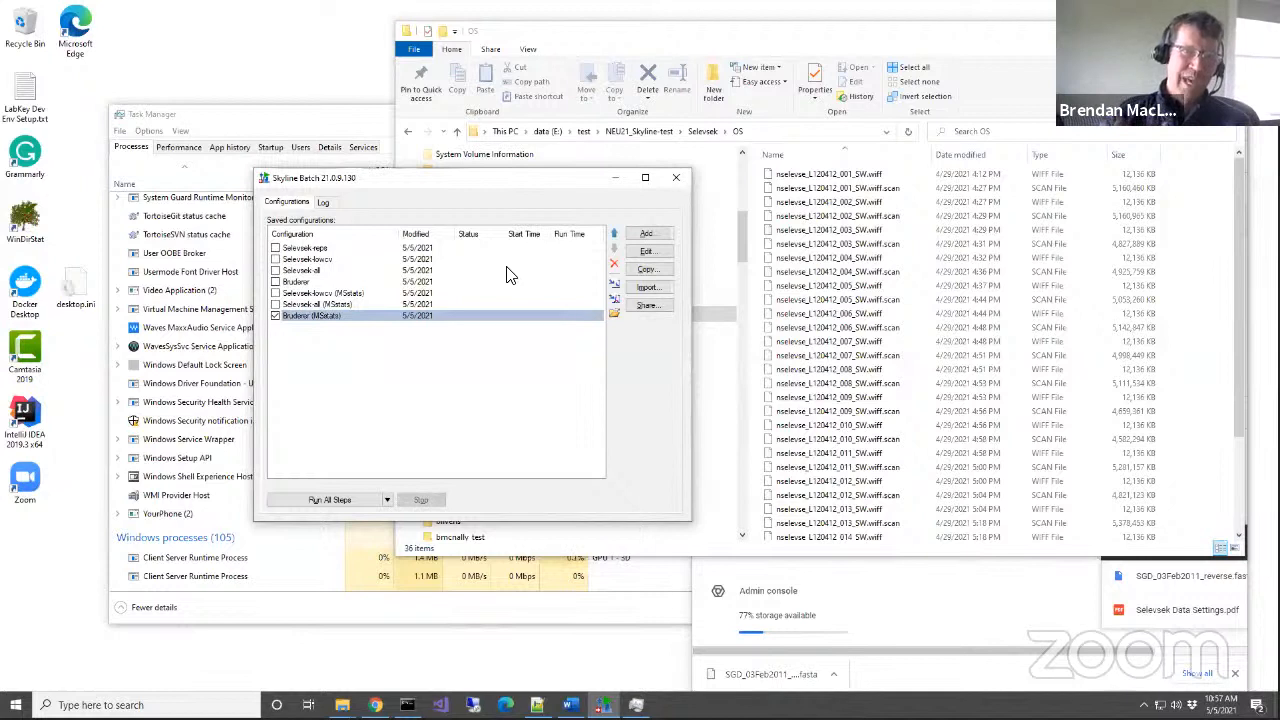
left_click(275, 316)
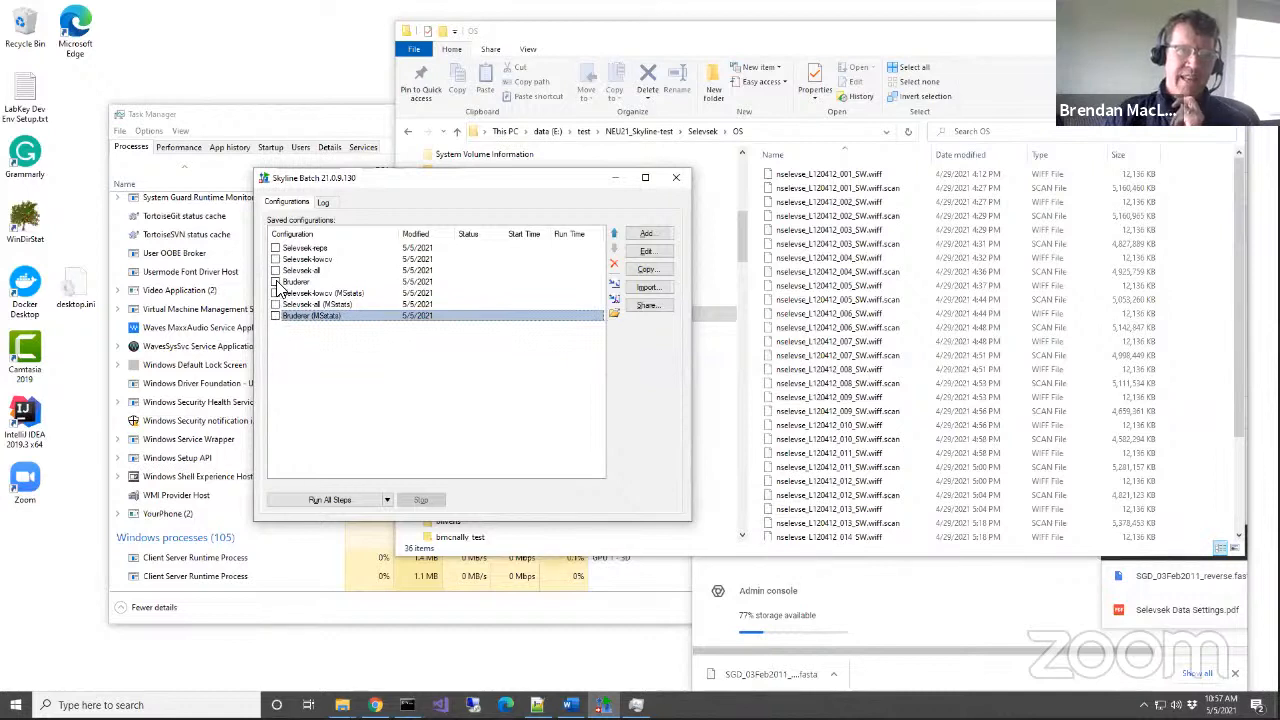
left_click(275, 283)
left_click(276, 283)
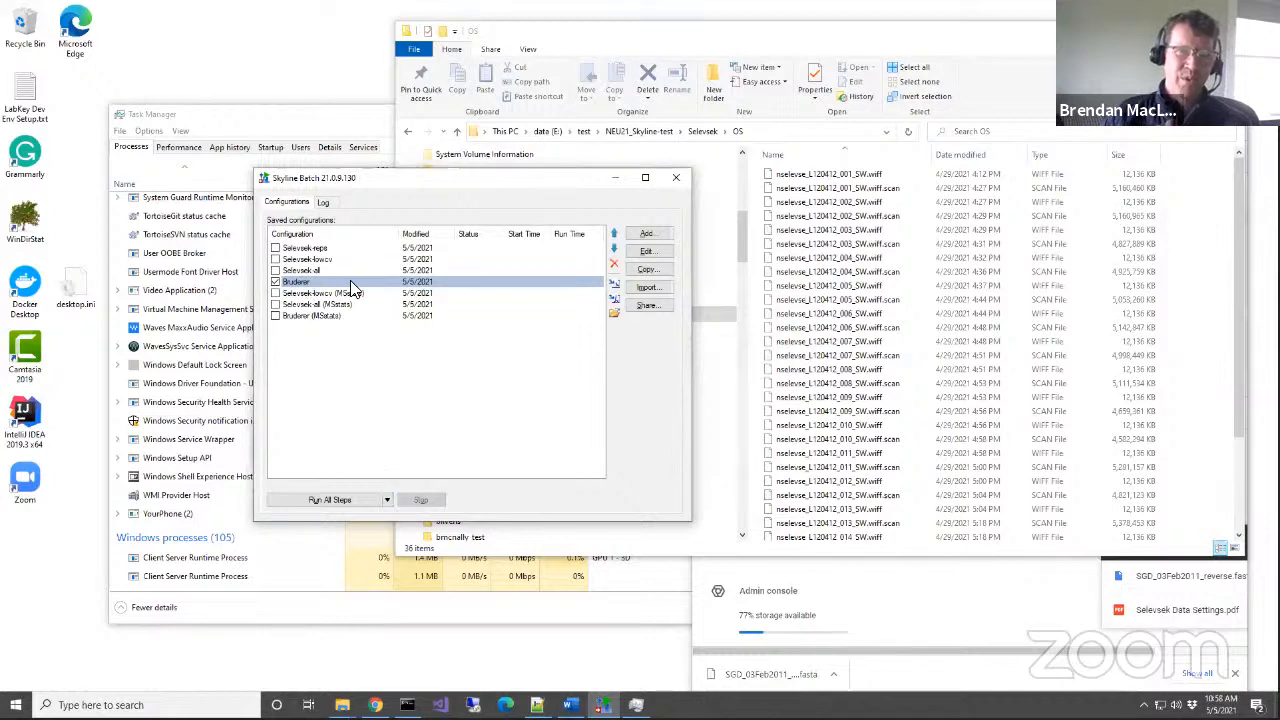
left_click(388, 499)
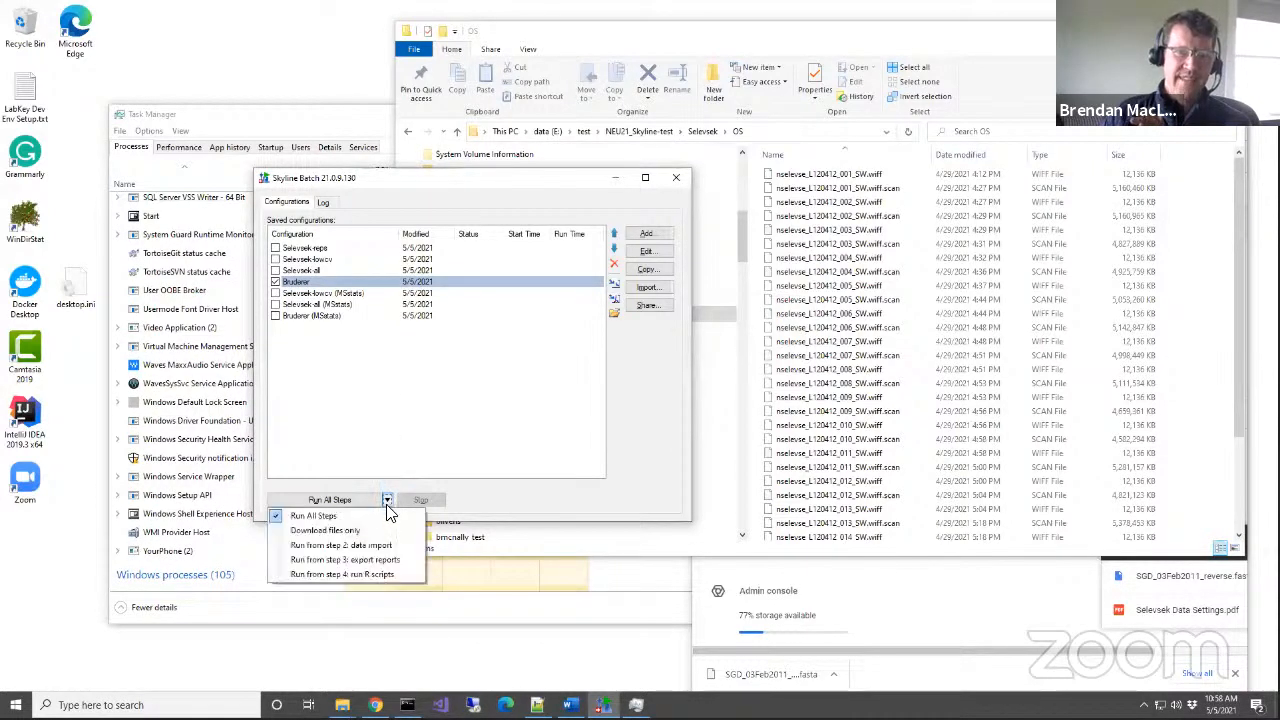
left_click(378, 574)
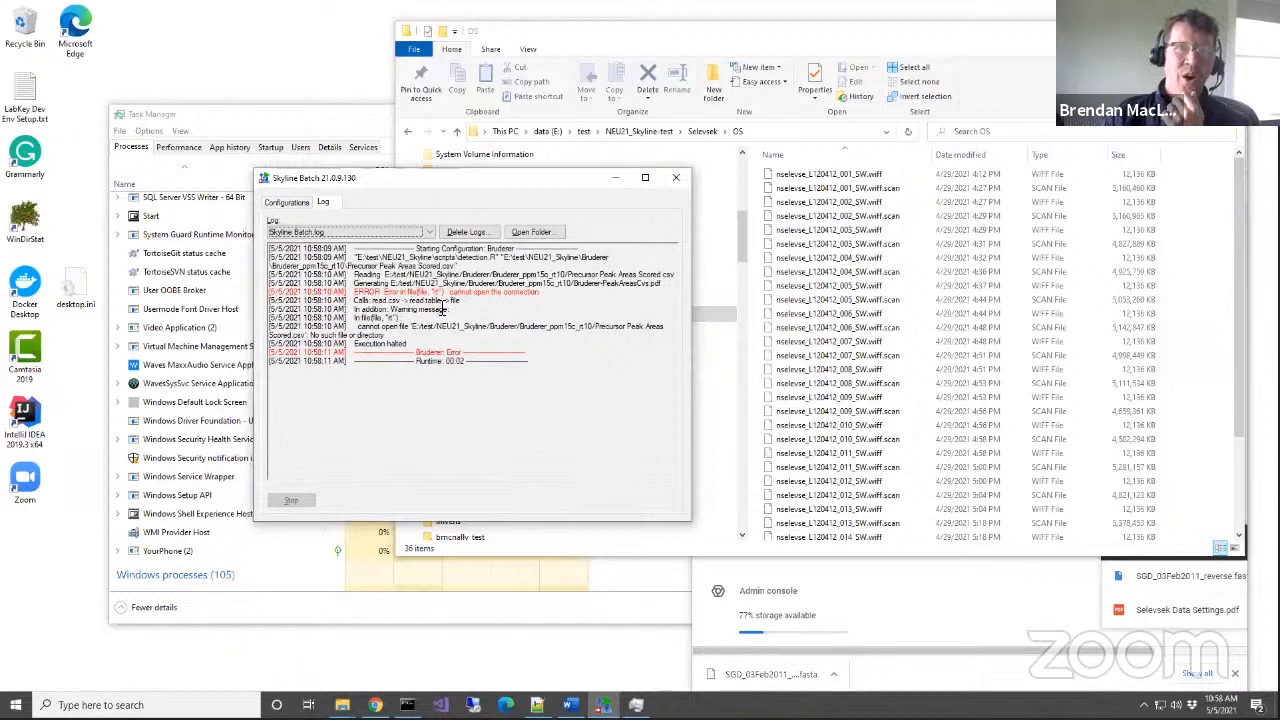
Return to the configurations list and rerun Bruderer from step 3: export reports.
left_click(287, 203)
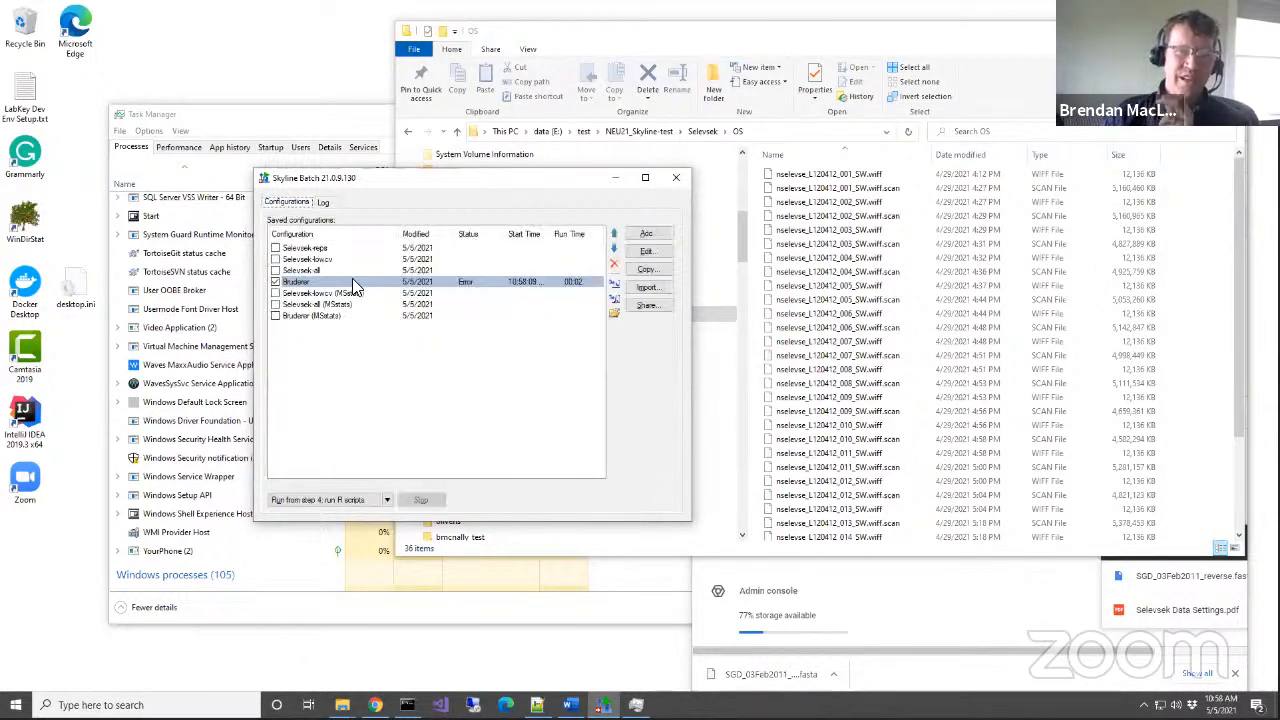
left_click(387, 500)
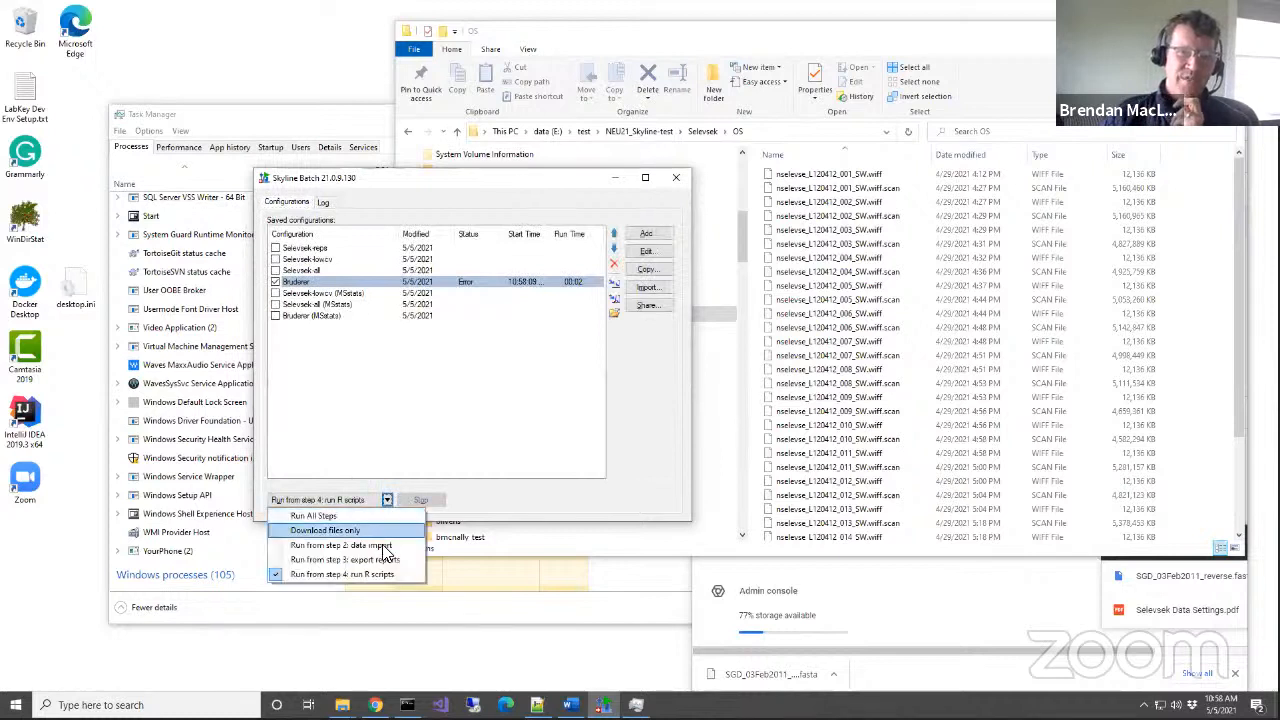
left_click(385, 560)
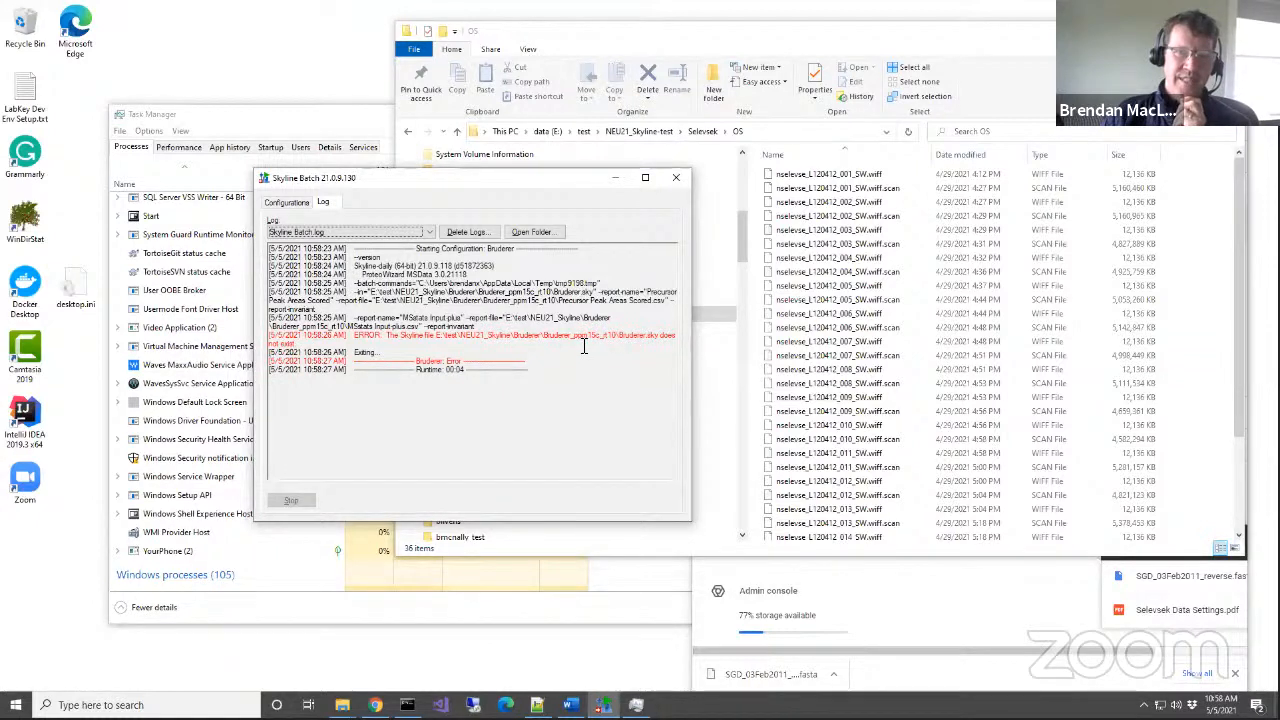
Go to the Bruderer folder in NEU21_Skyline, examine the contents of Bruderer_ppm10c_rt10, and return to the Bruderer folder.
left_click(835, 44)
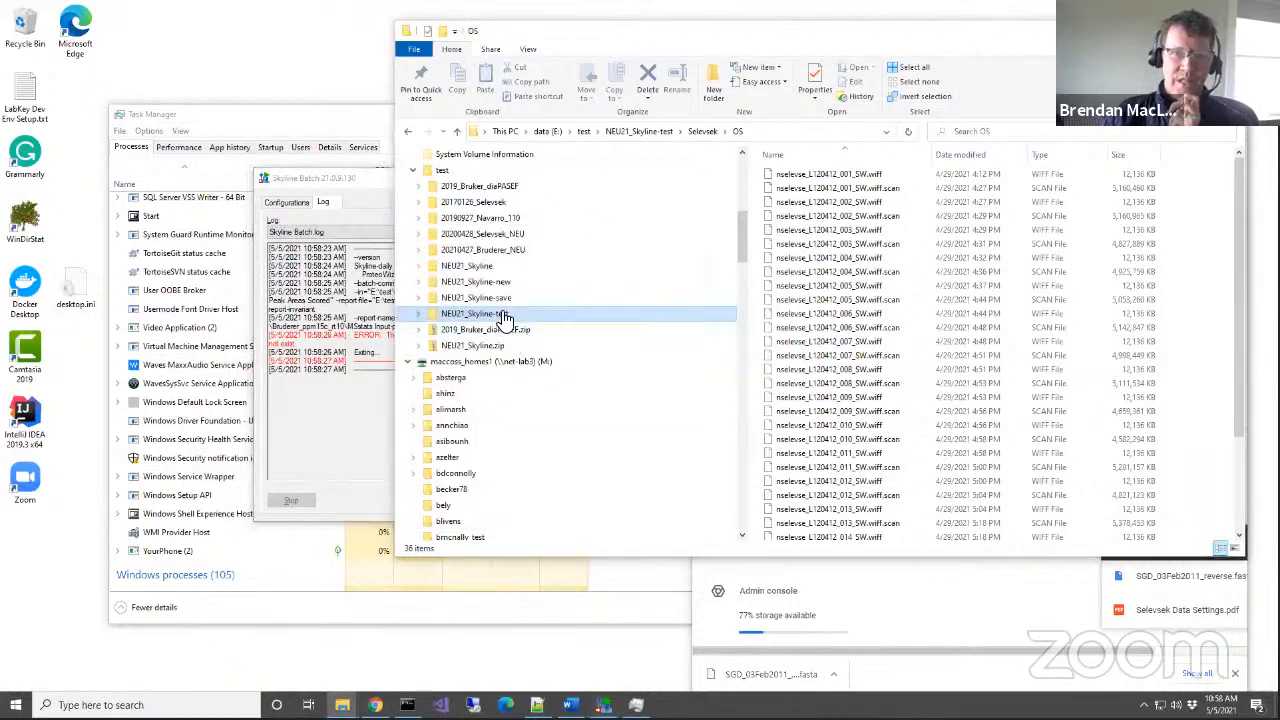
left_click(418, 266)
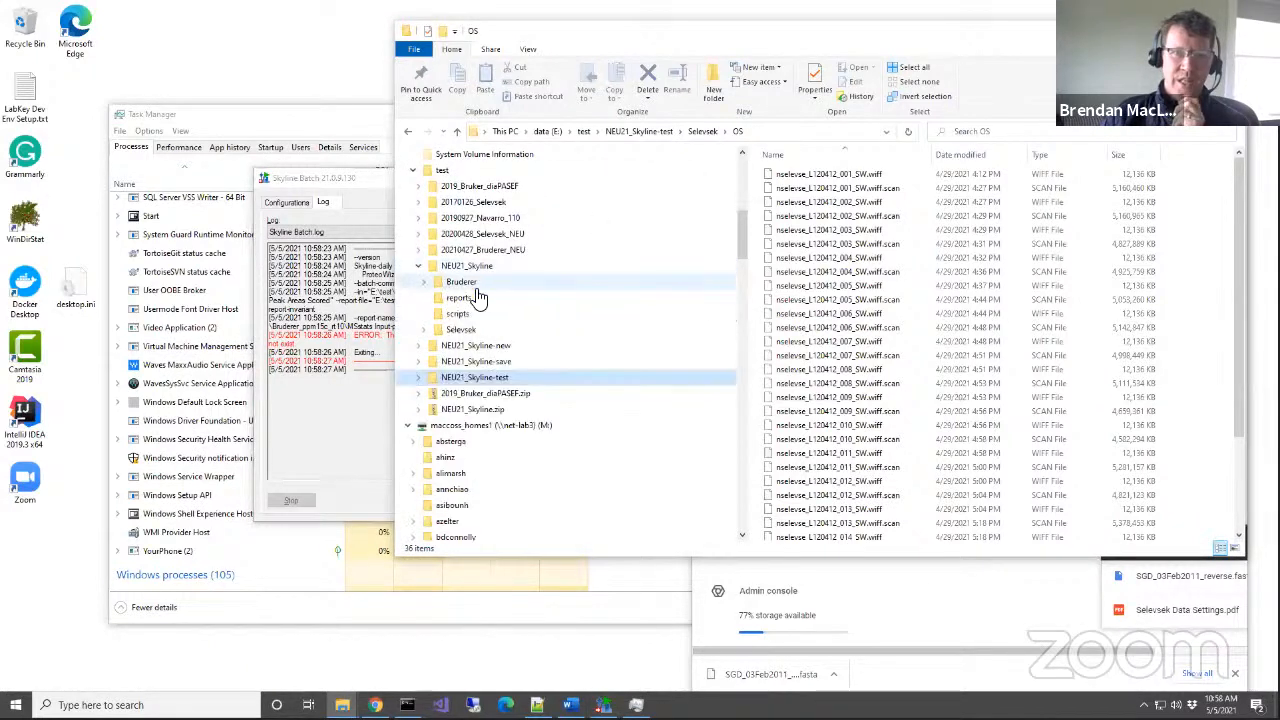
left_click(461, 283)
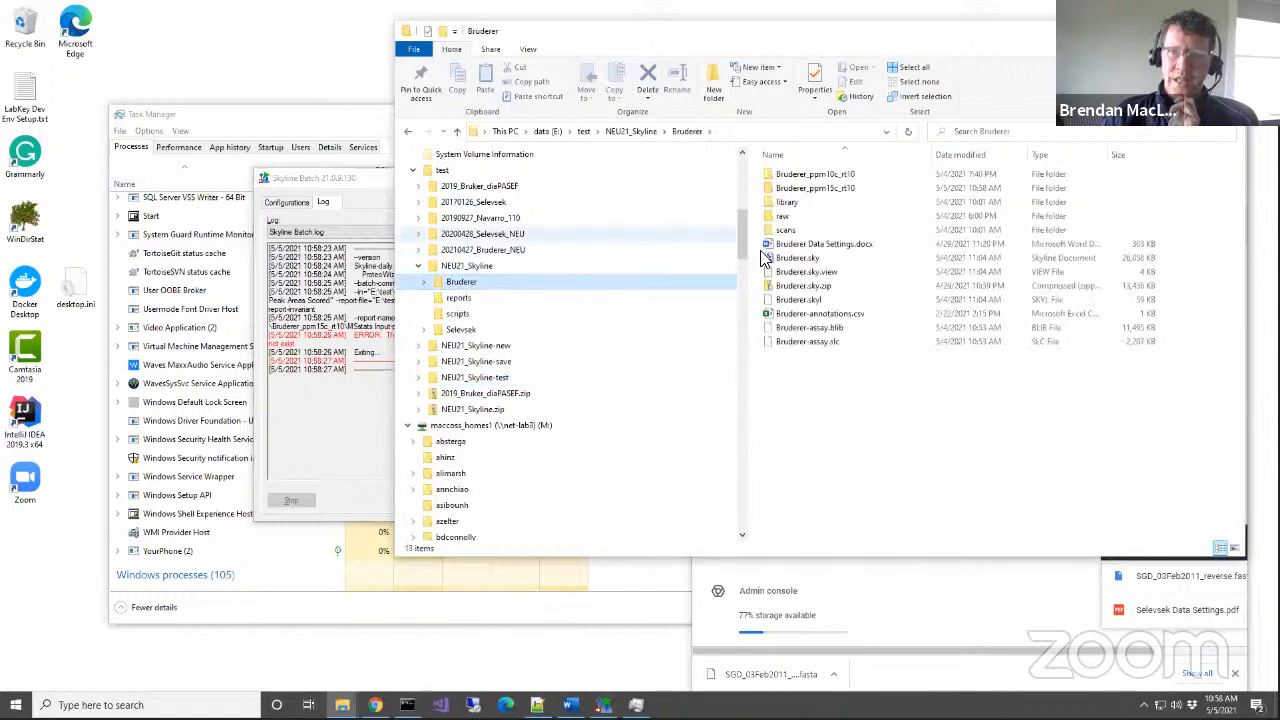
double_click(829, 176)
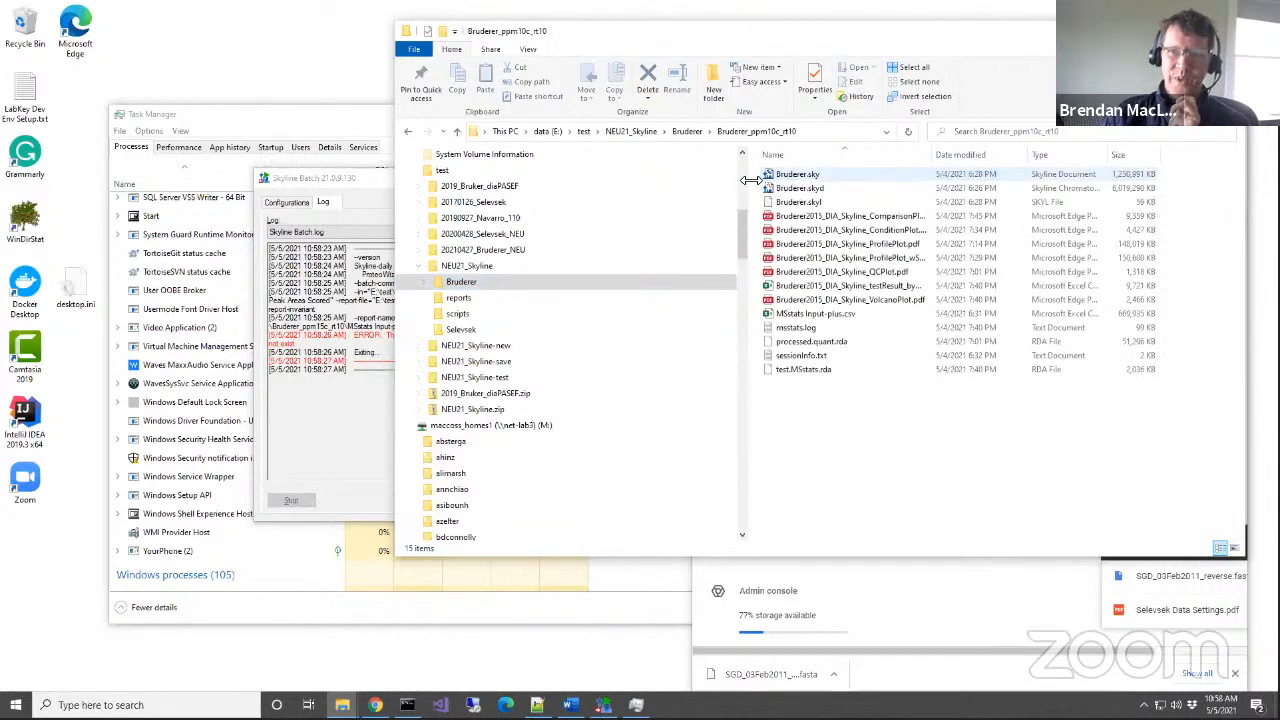
left_click(457, 131)
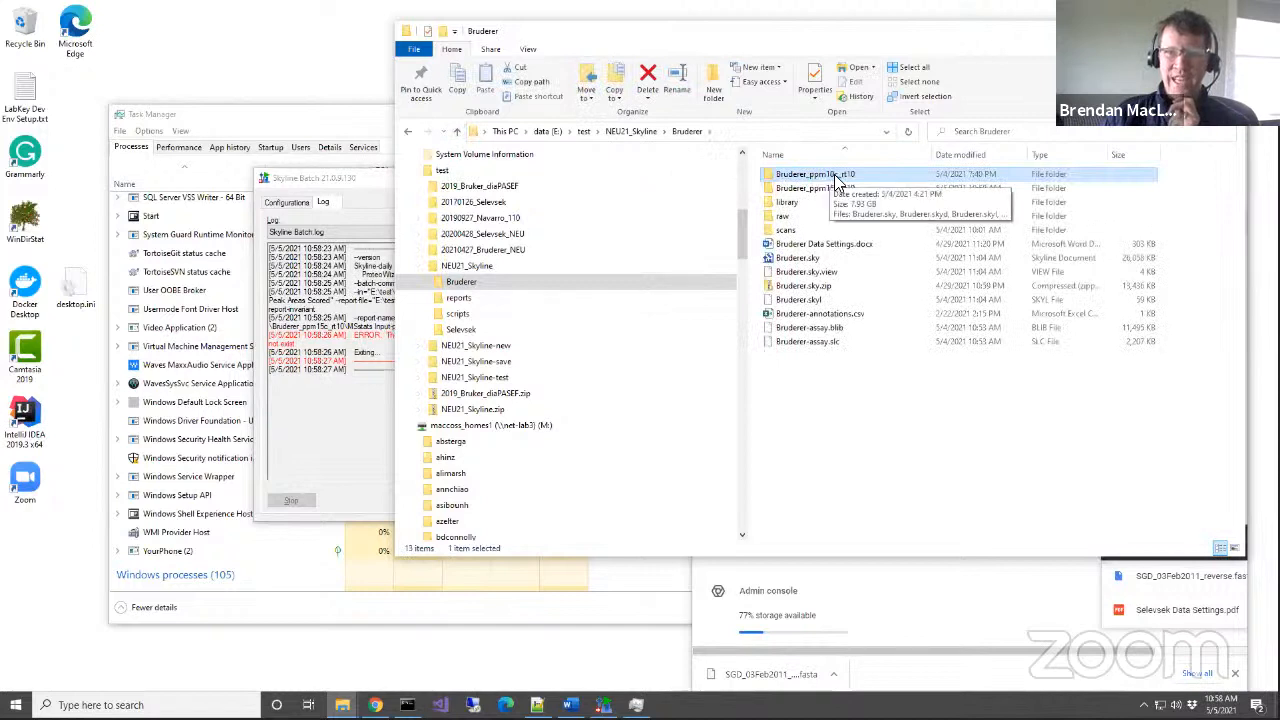
Permanently delete the Bruderer_ppm15c_rt10 folder from the Bruderer folder.
left_click(840, 188, "shift")
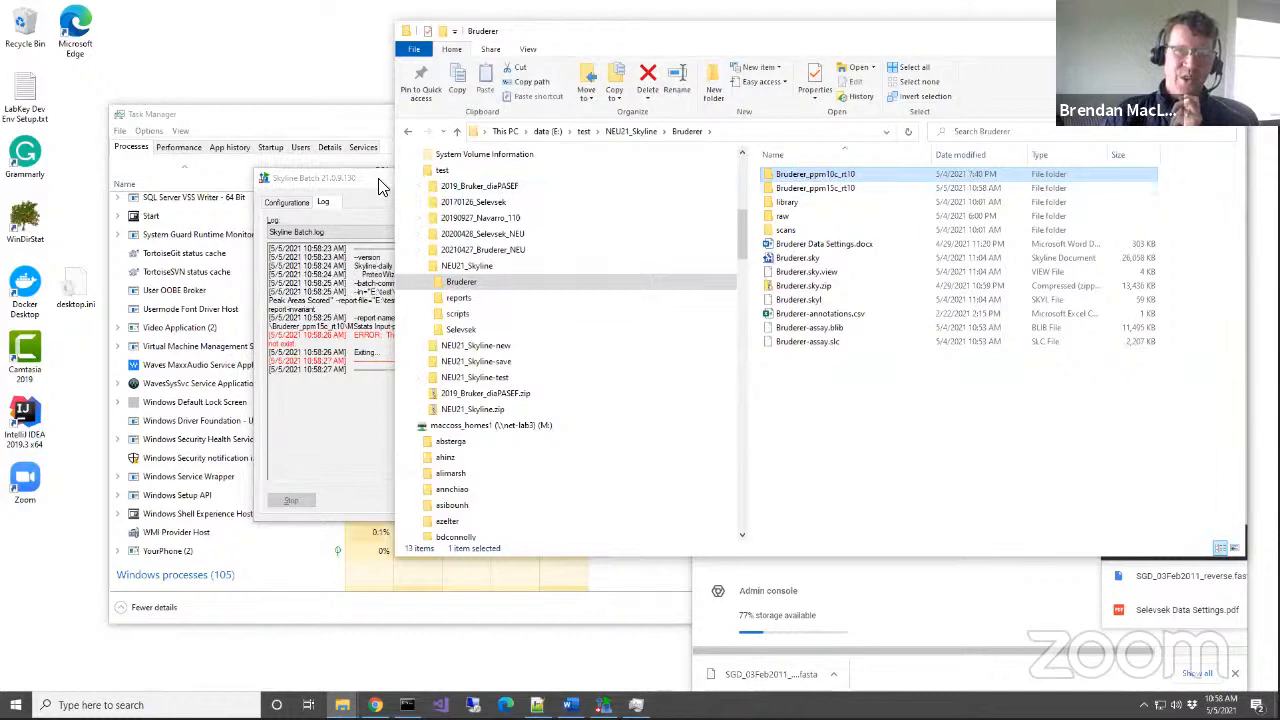
left_click(817, 190)
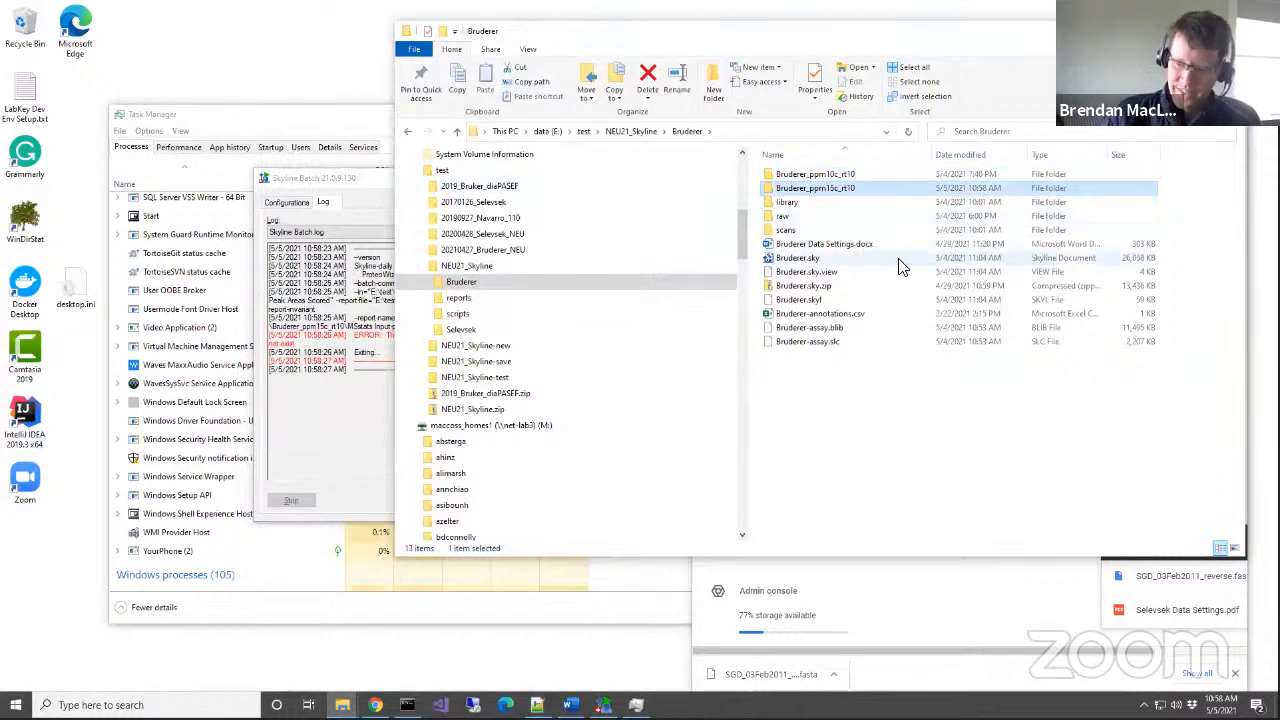
key("shift+Delete")
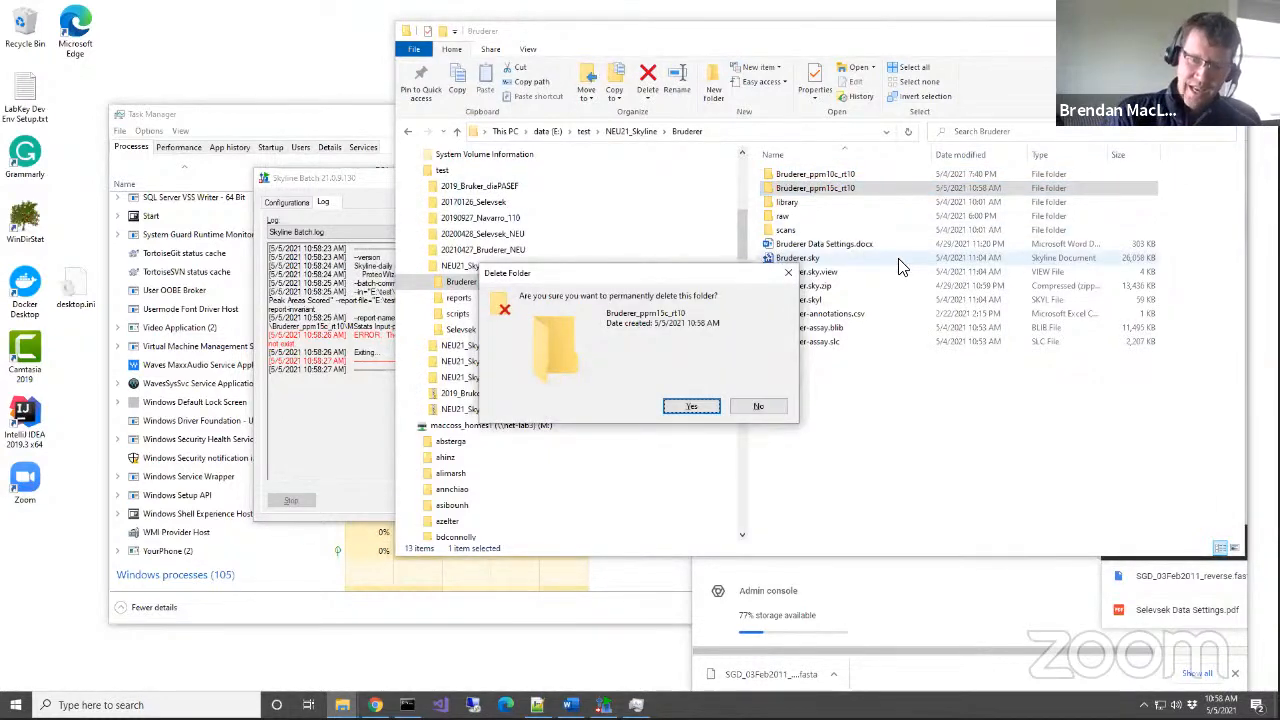
key("Return")
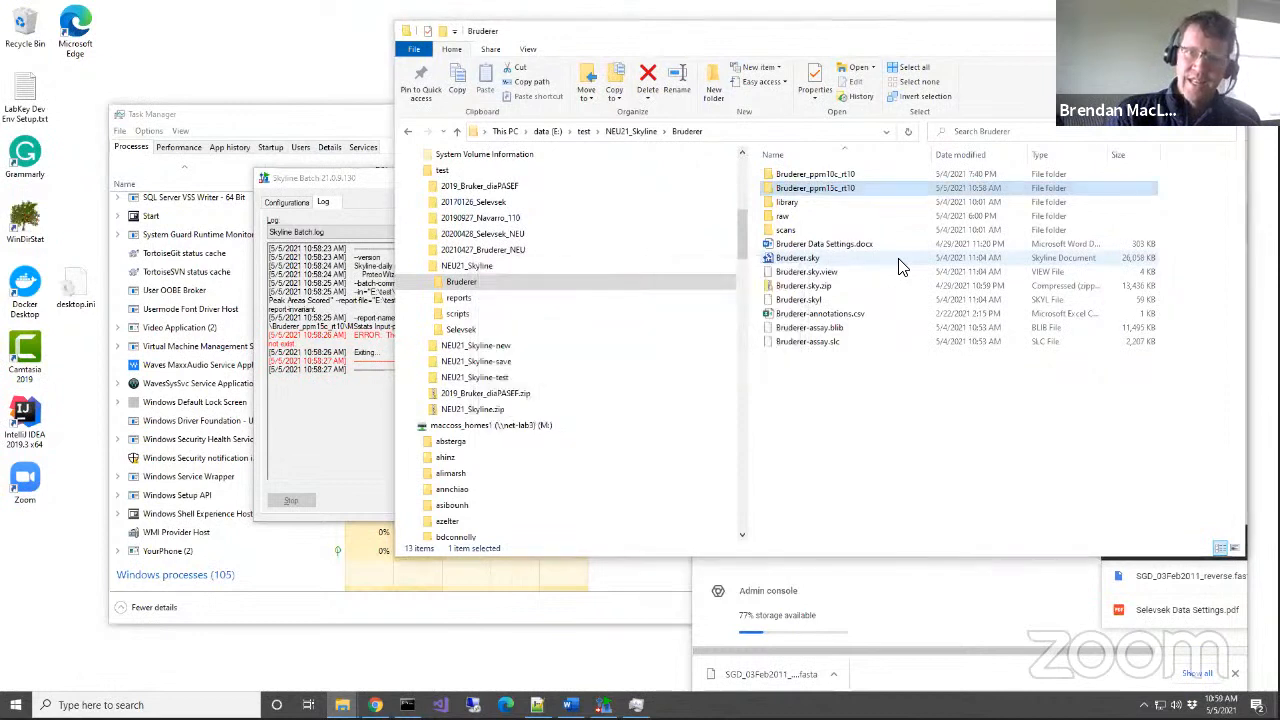
Rename the Bruderer_ppm10c_rt10 folder as Bruderer_ppm15c_rt10.
left_click(833, 178)
left_click(836, 176)
key("BackSpace")
type("5c_rt10")
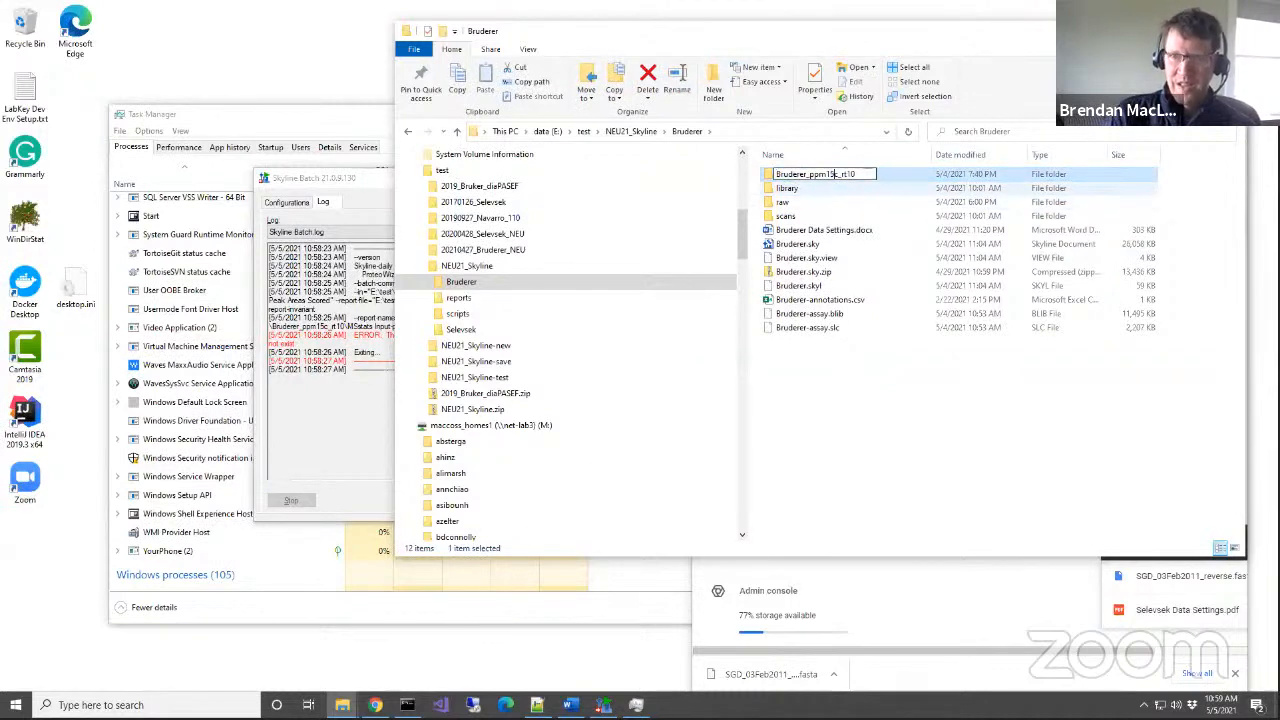
key("Return")
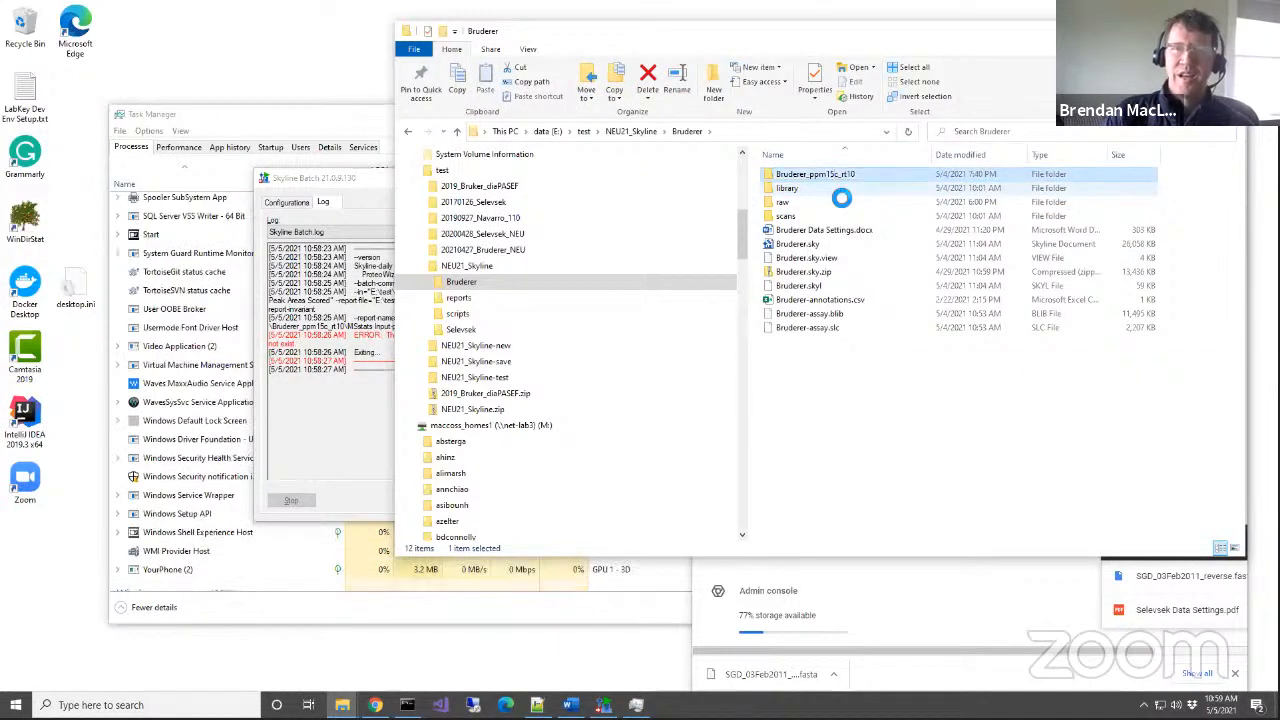
Return to Skyline Batch and run Bruderer again from step 3: export reports, allowing the existing exported reports to be overwritten.
left_click(368, 183)
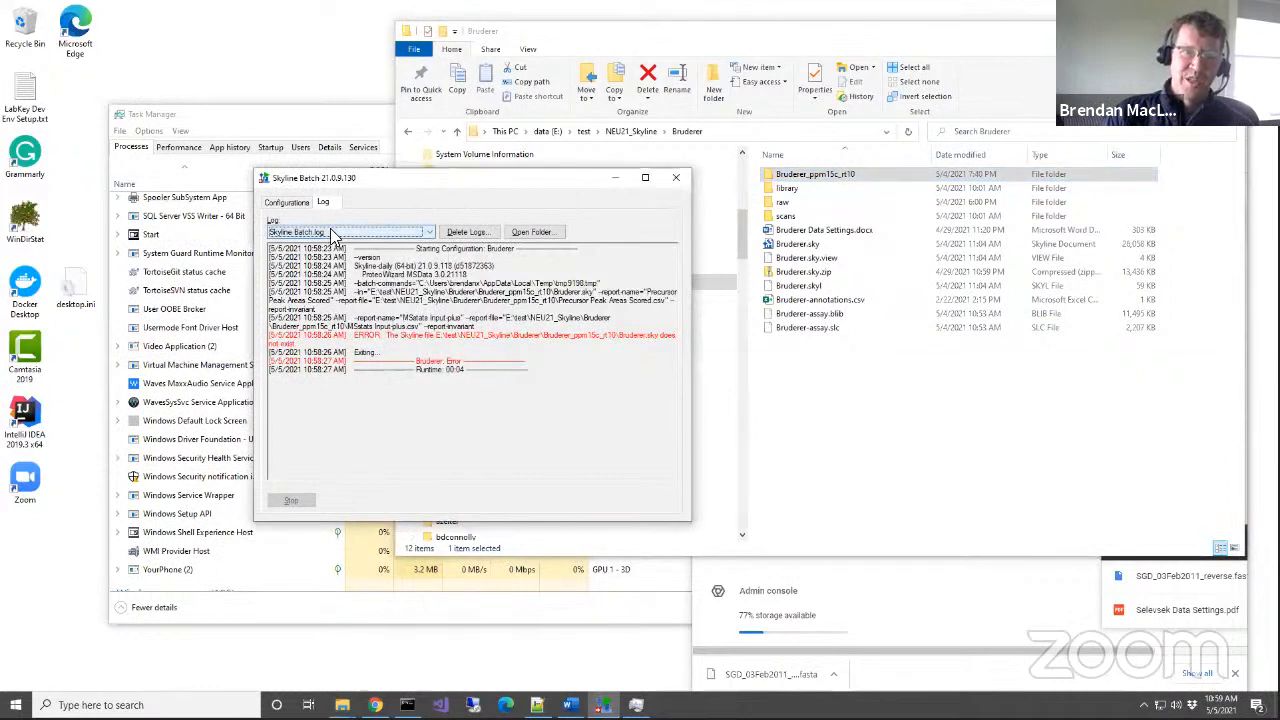
left_click(289, 204)
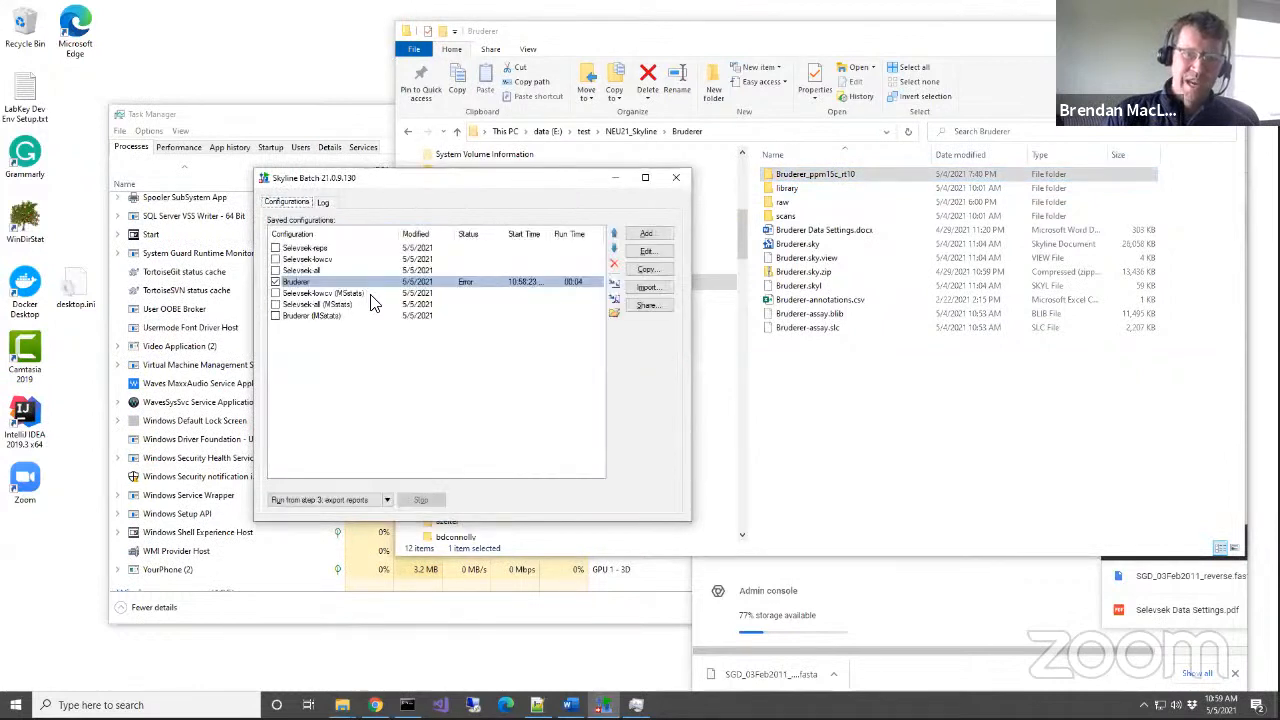
left_click(356, 500)
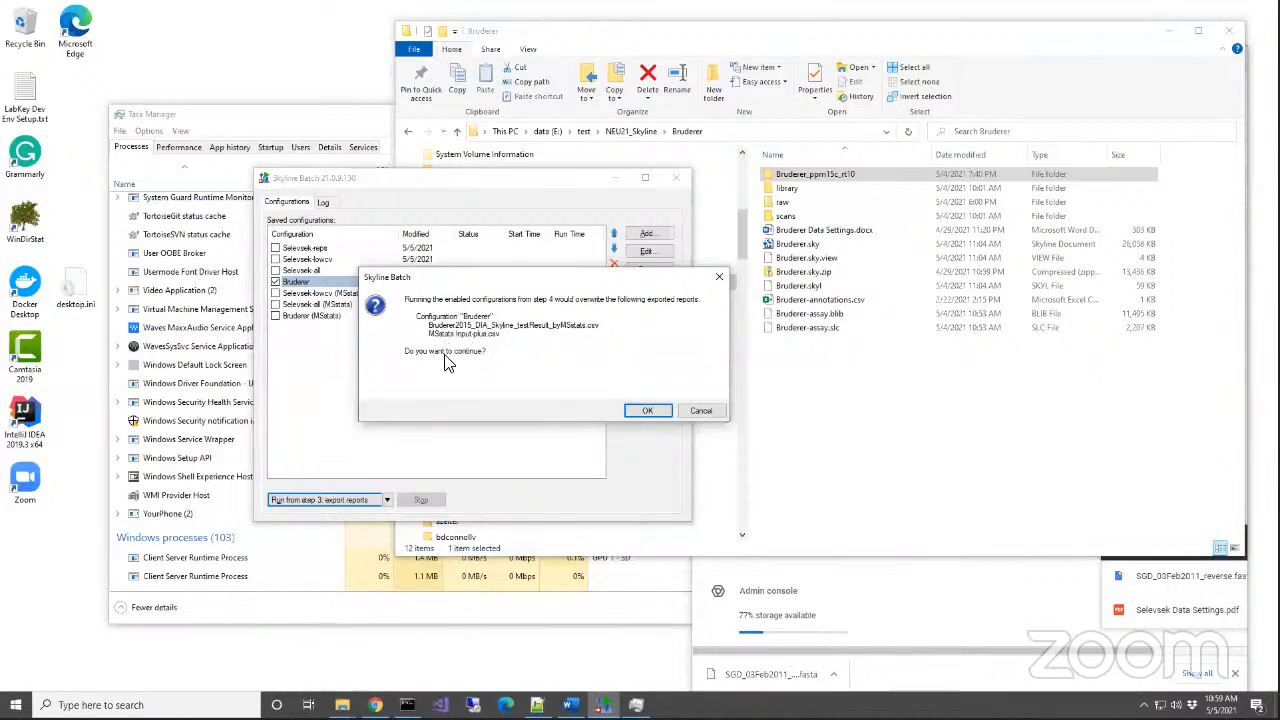
left_click(646, 411)
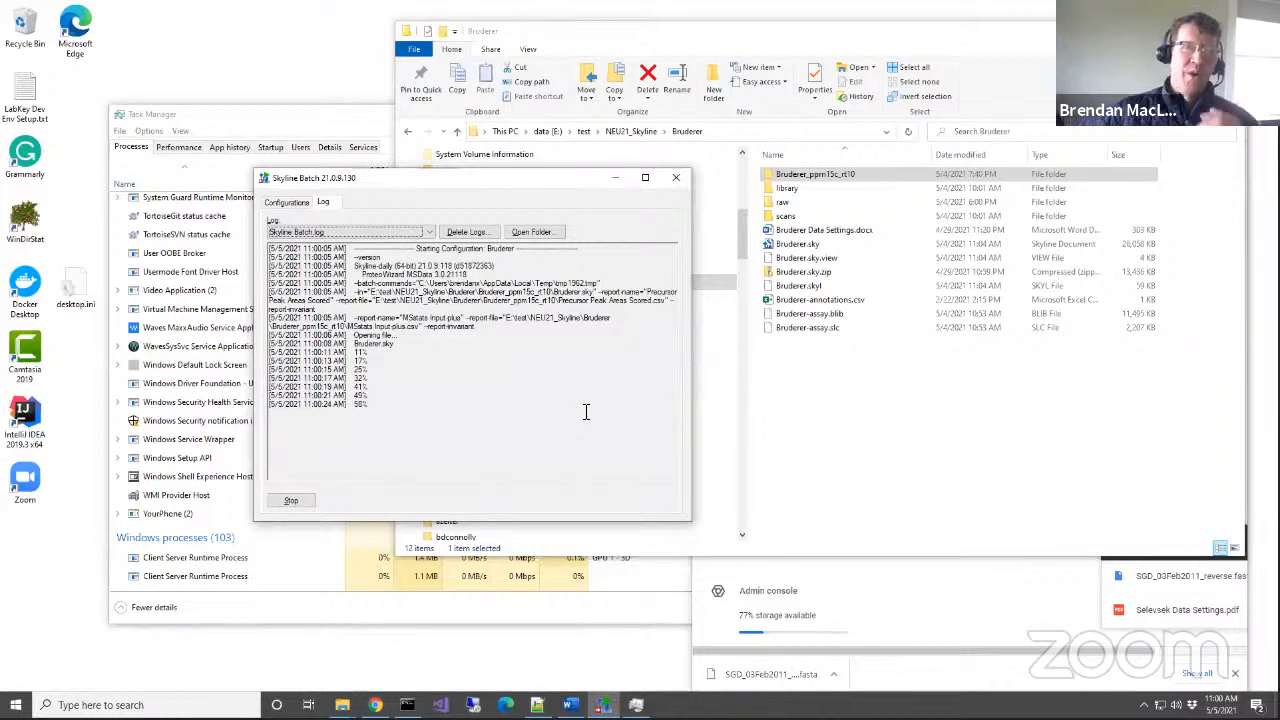
In the saved configurations, enable Selevsek-reps, Selevsek-lowcv (MSstats) and Selevsek-all (MSstats) alongside Bruderer.
left_click(298, 205)
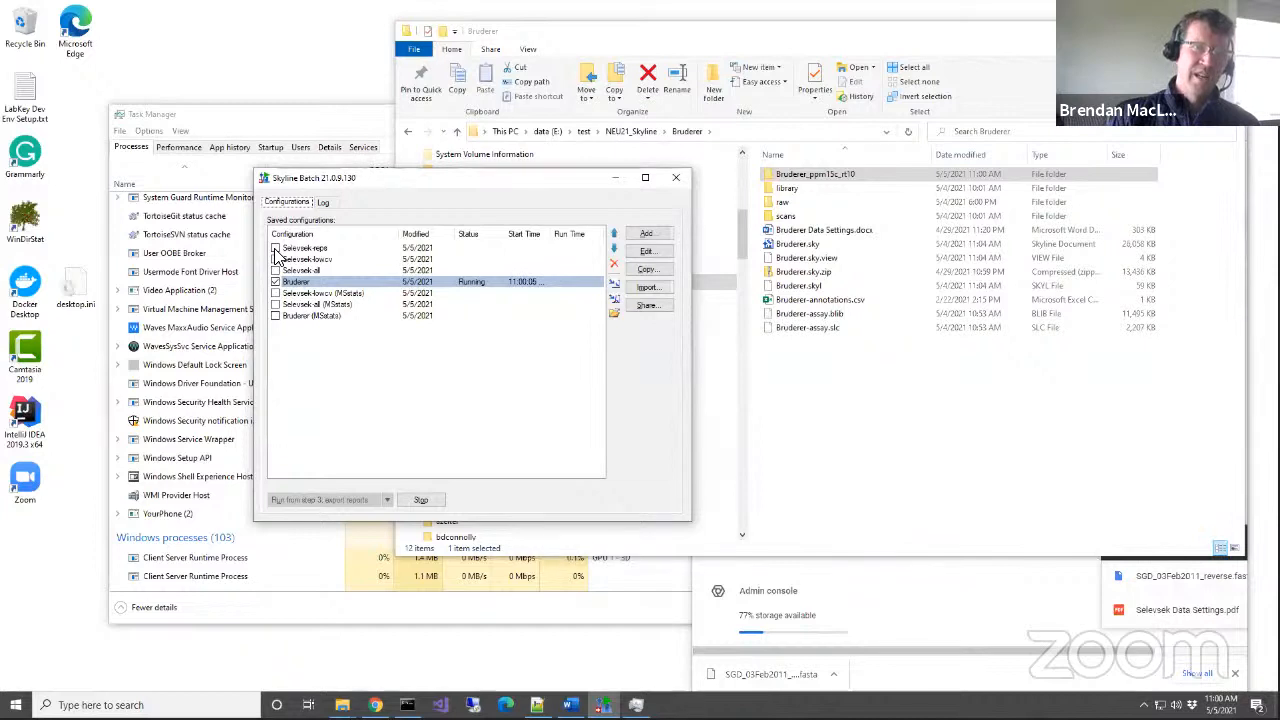
left_click(275, 248)
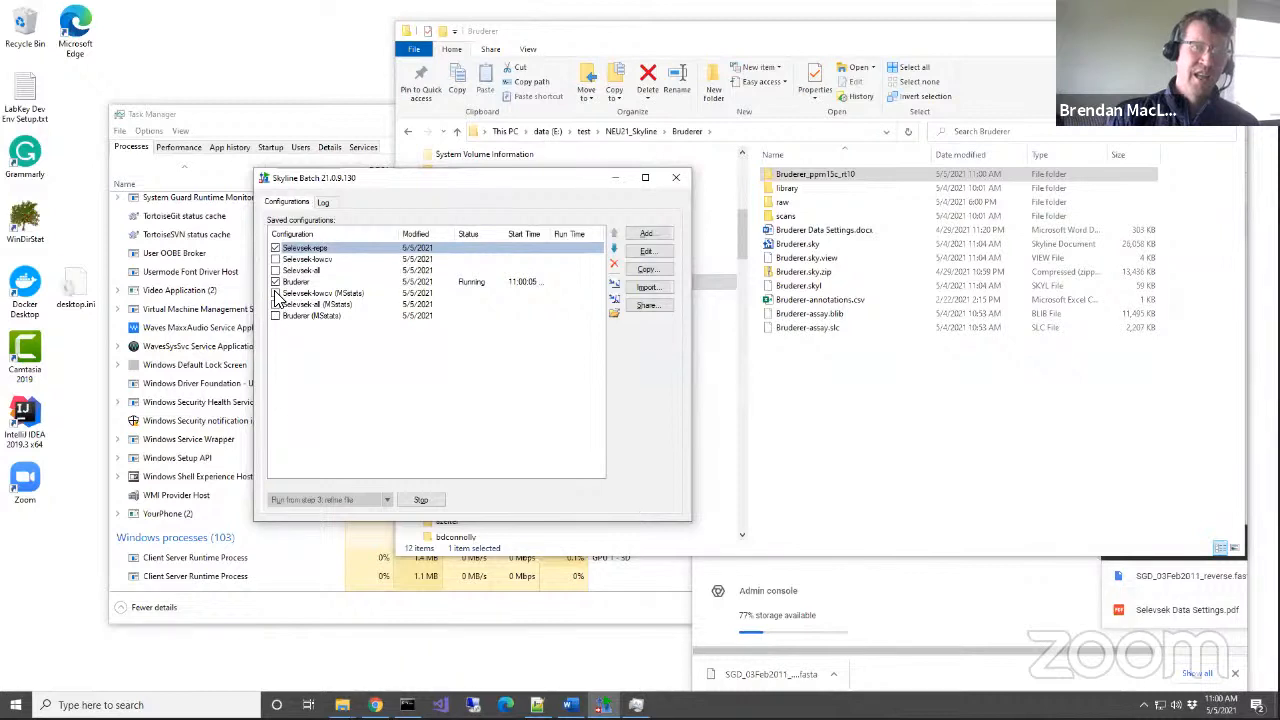
left_click(275, 293)
left_click(276, 304)
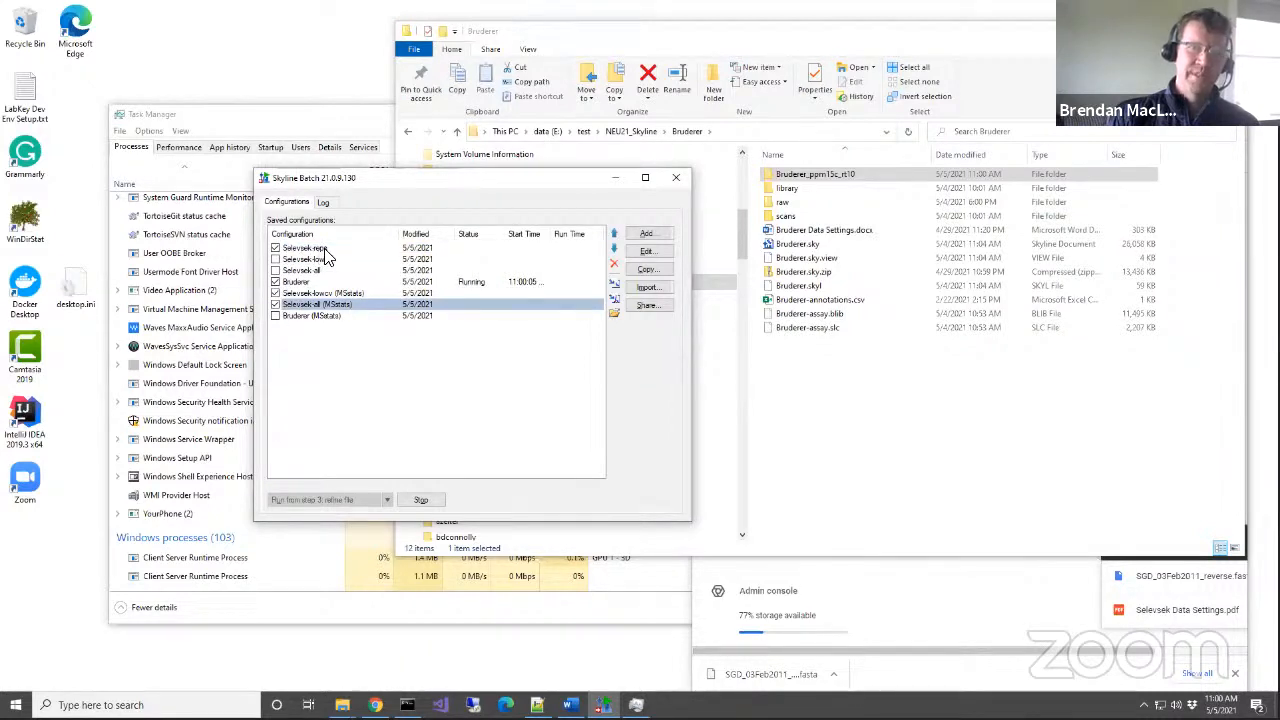
Disable the two Selevsek MSstats configurations, and enable Selevsek-lowcv and Selevsek-all.
left_click(276, 293)
left_click(276, 304)
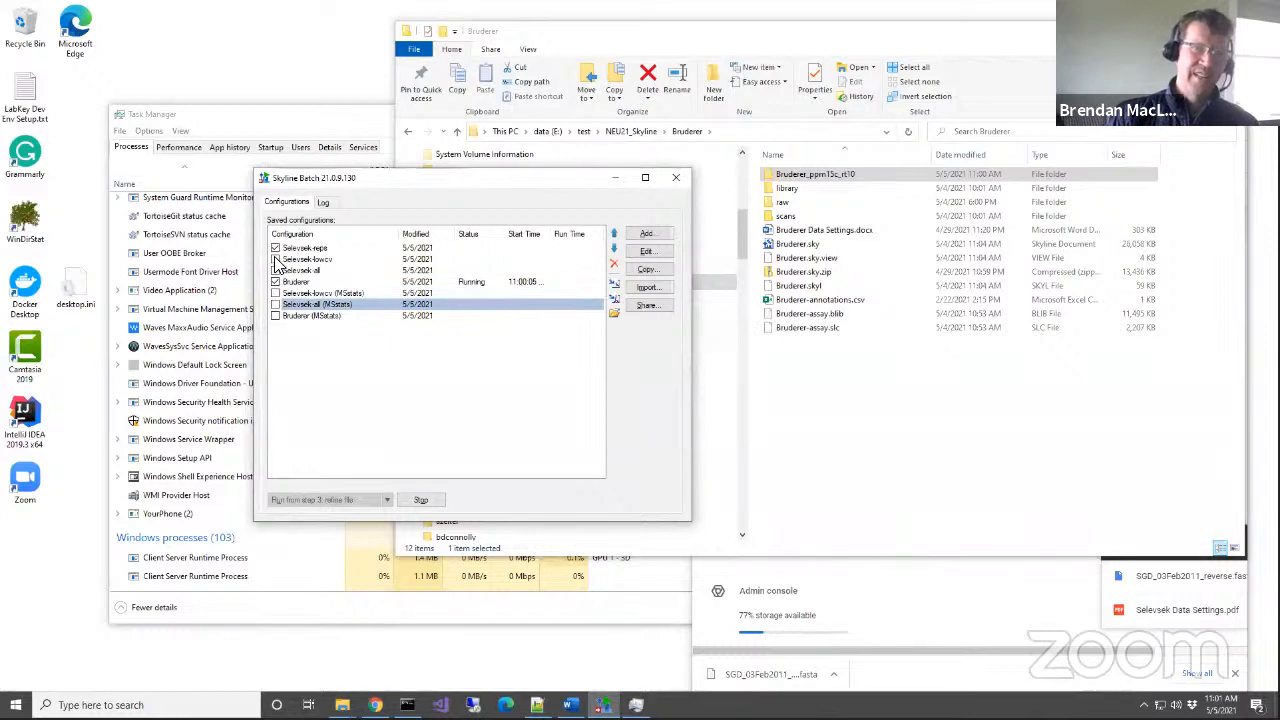
left_click(276, 259)
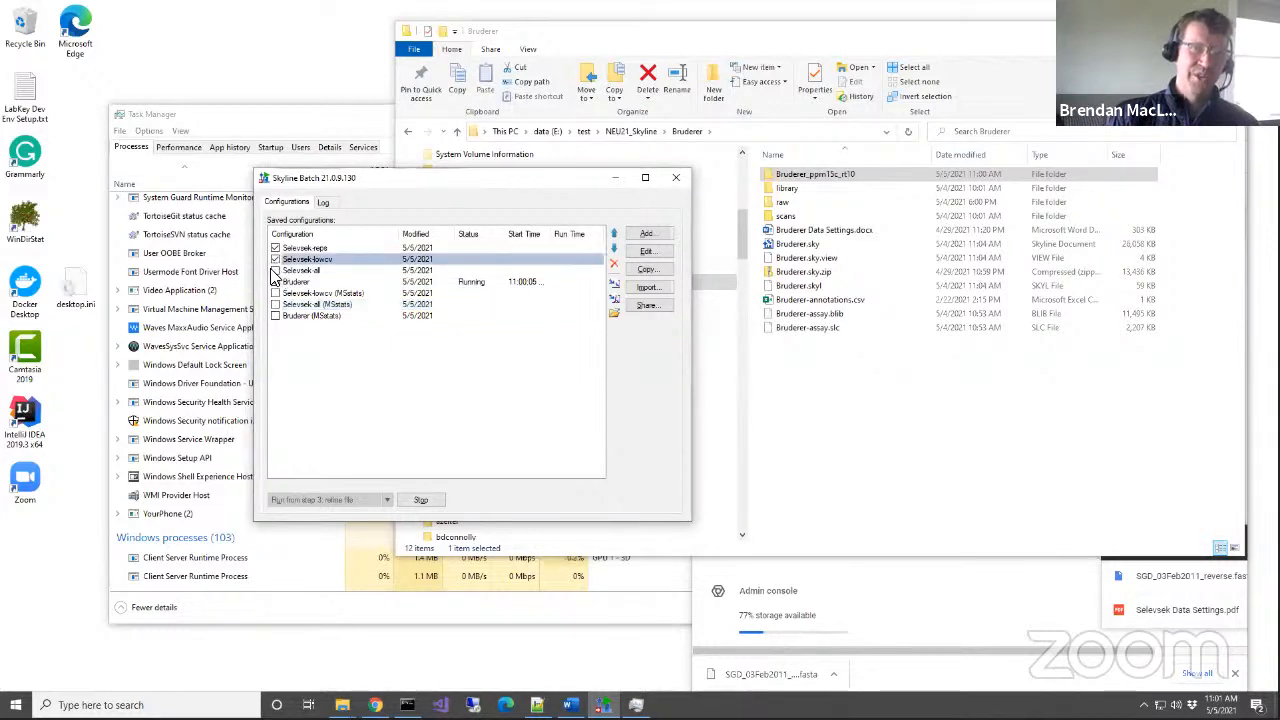
left_click(276, 271)
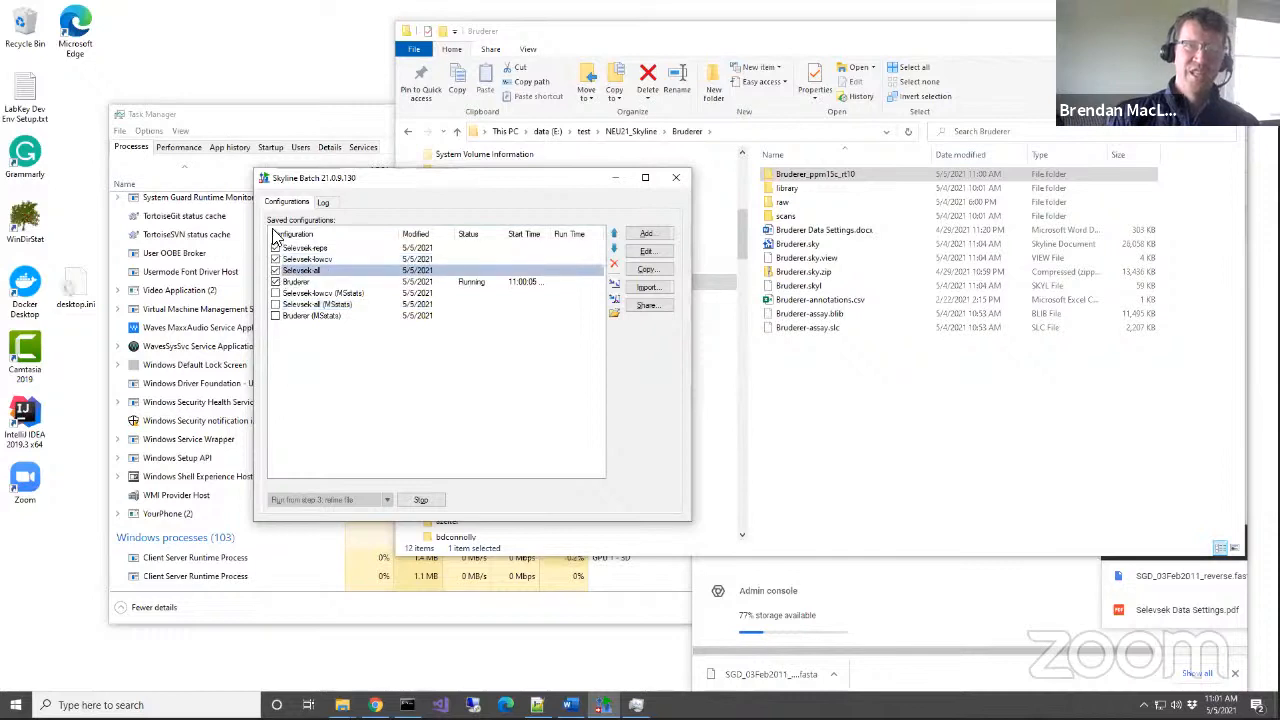
Enable both Selevsek MSstats configurations again, and disable Selevsek-all, Selevsek-lowcv and Selevsek-reps.
left_click(276, 293)
left_click(276, 304)
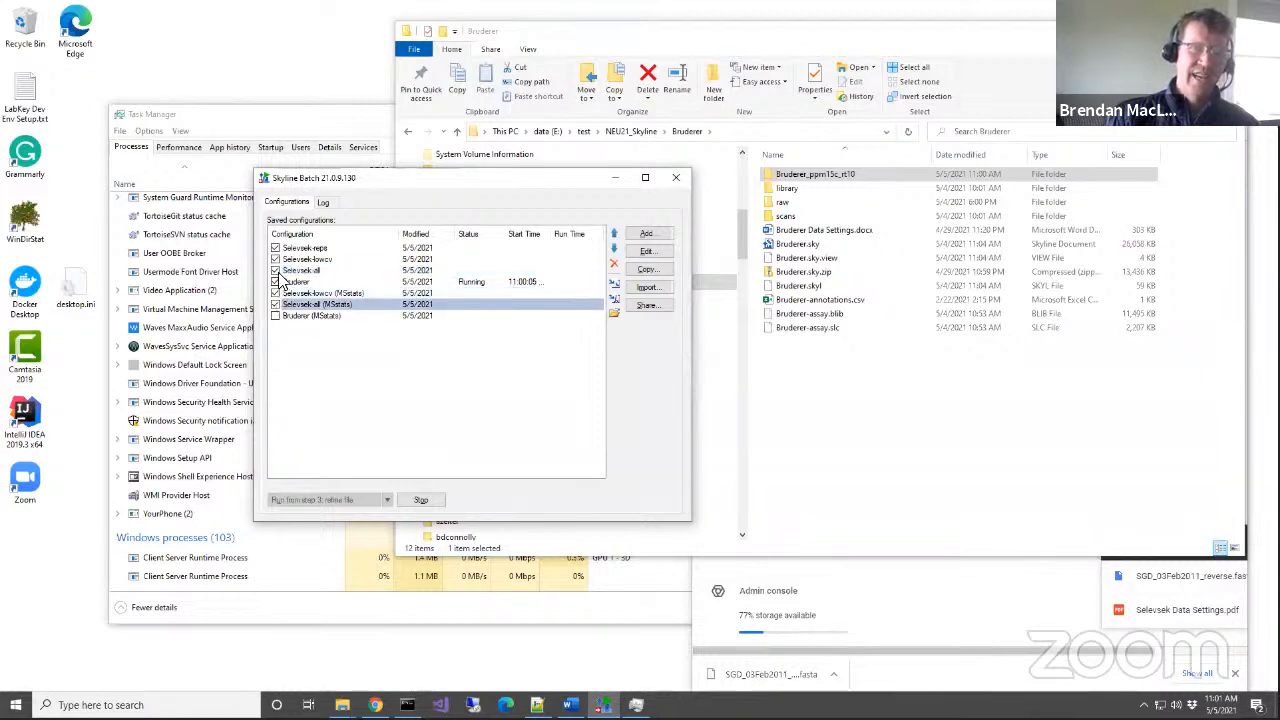
left_click(277, 270)
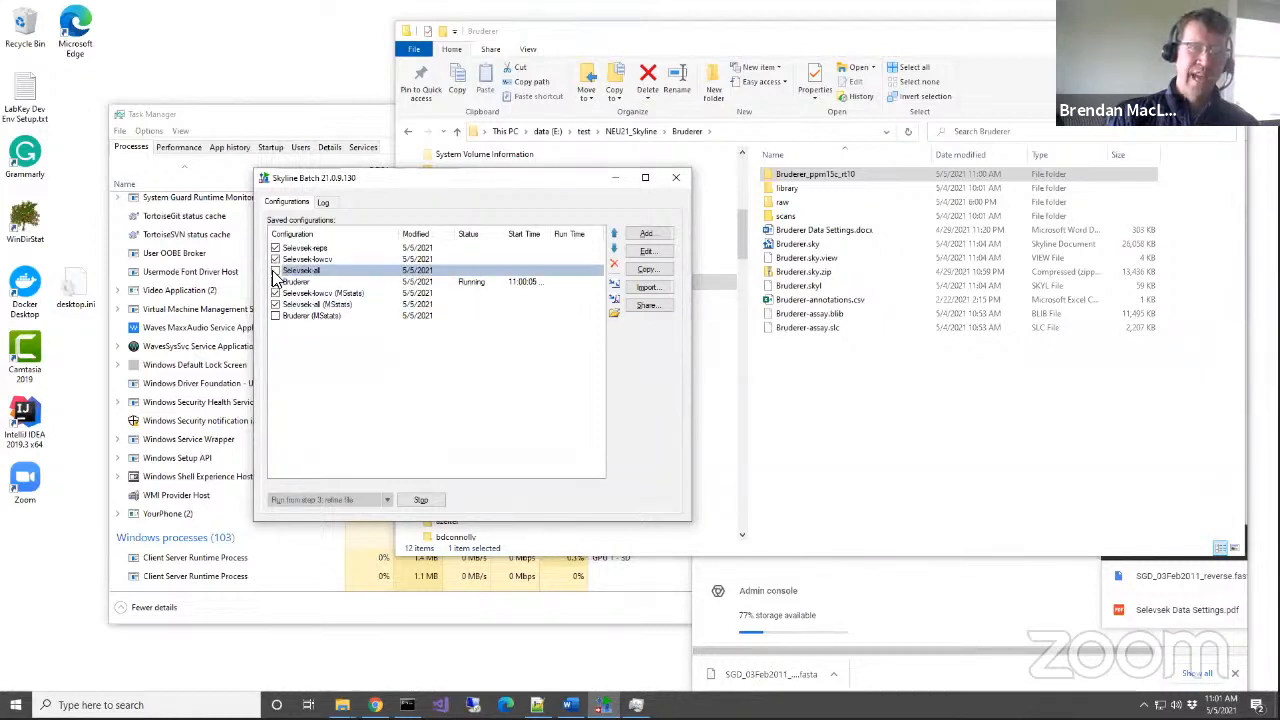
left_click(278, 259)
left_click(276, 248)
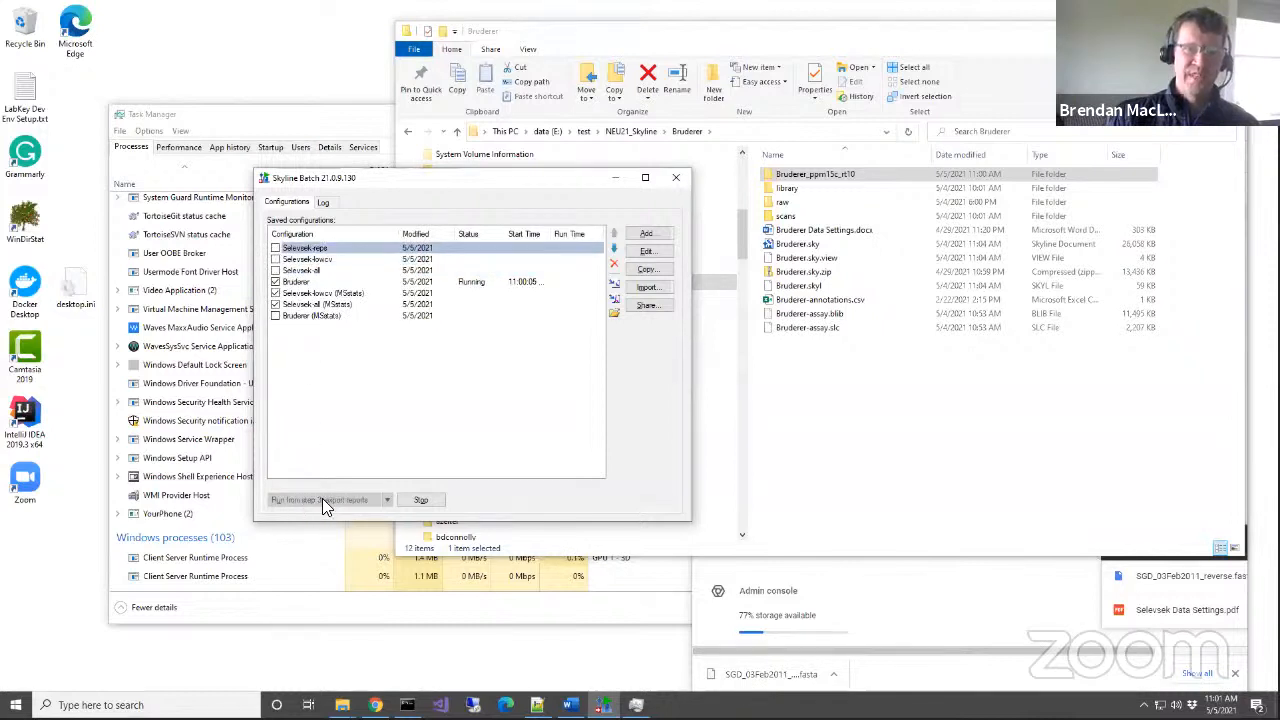
Disable both Selevsek MSstats configurations, enabling Selevsek-reps briefly and disabling it again.
left_click(276, 248)
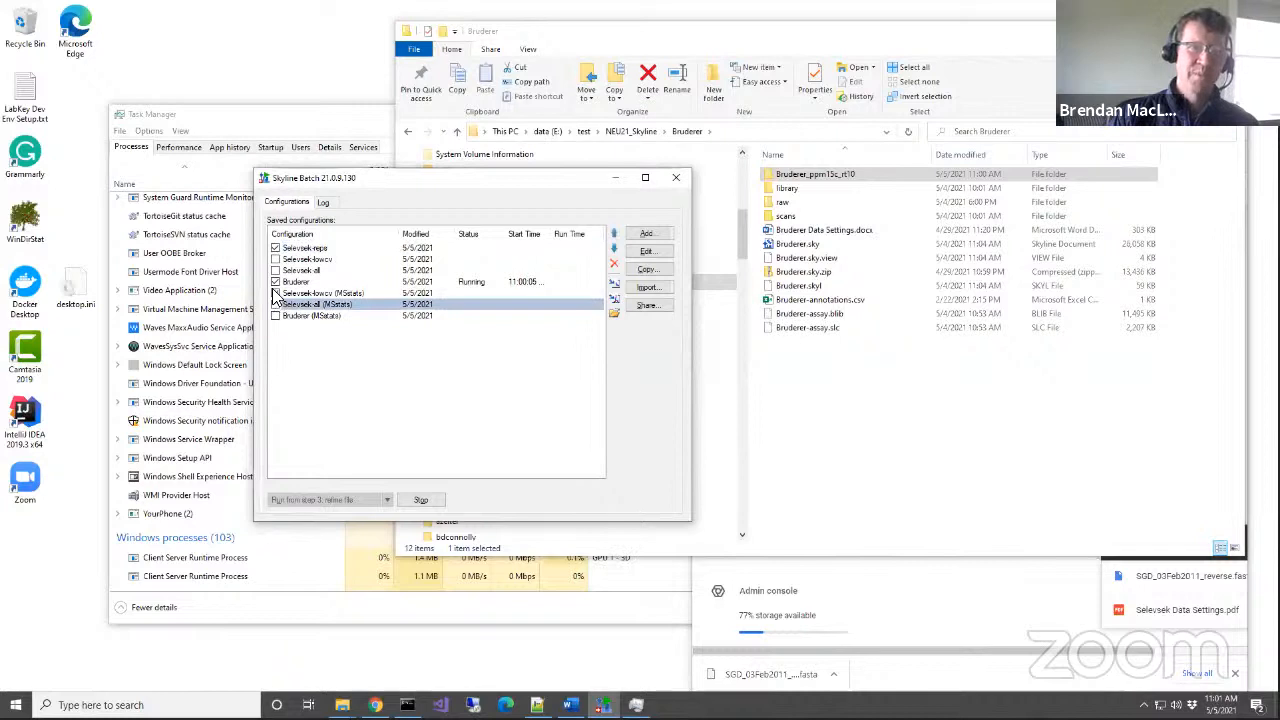
left_click(275, 292)
left_click(275, 249)
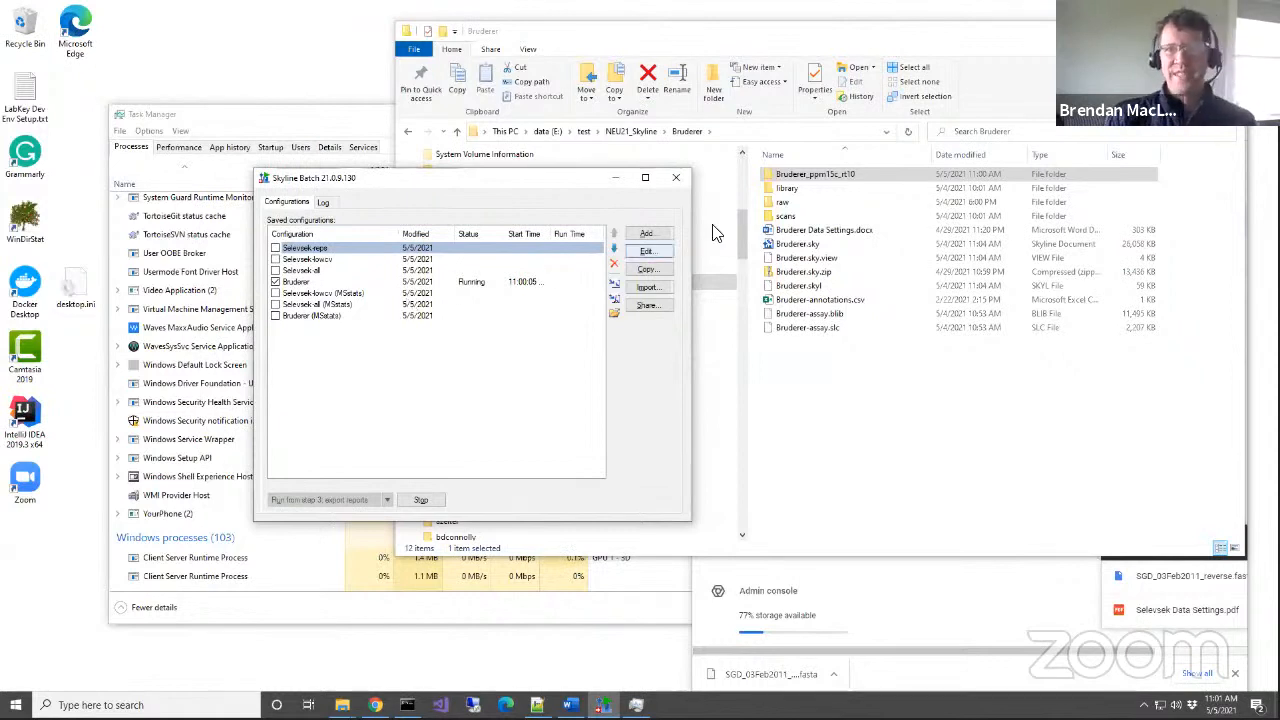
In File Explorer, view Bruderer_ppm15c_rt10 with a wider Name column, and go to the Selevsek folder under NEU21_Skyline.
double_click(822, 176)
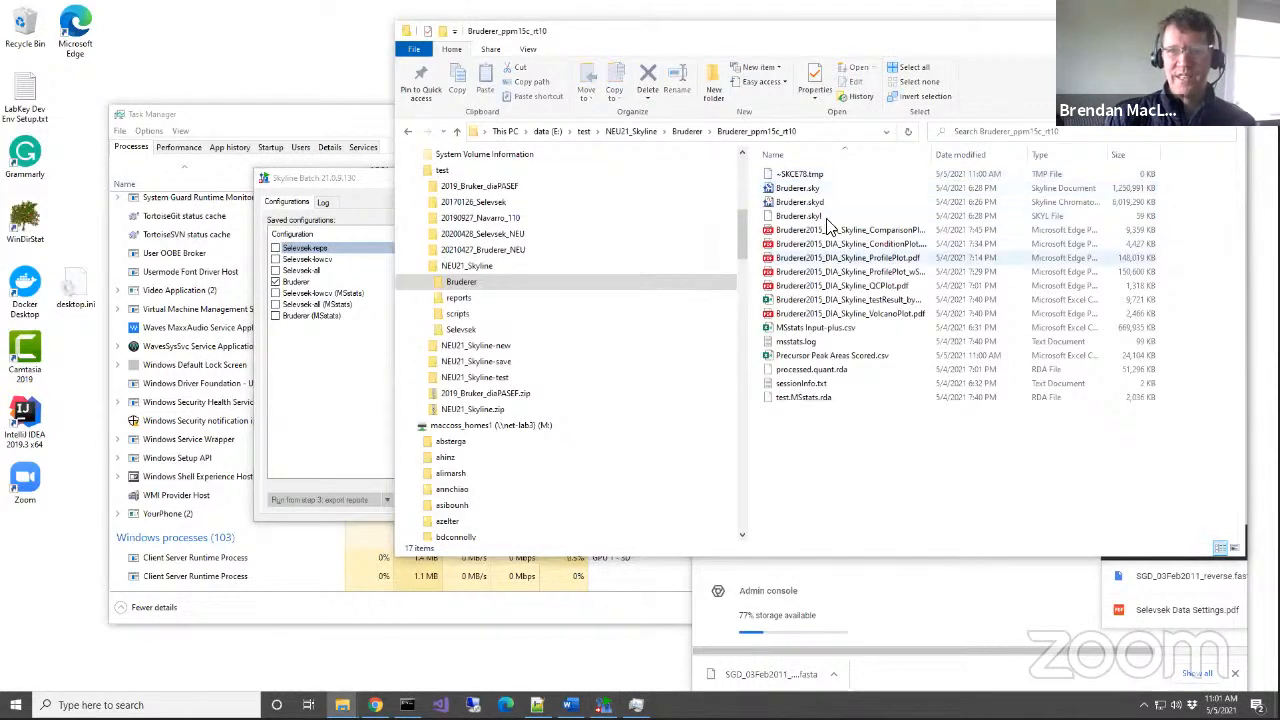
left_click_drag(932, 160, 998, 162)
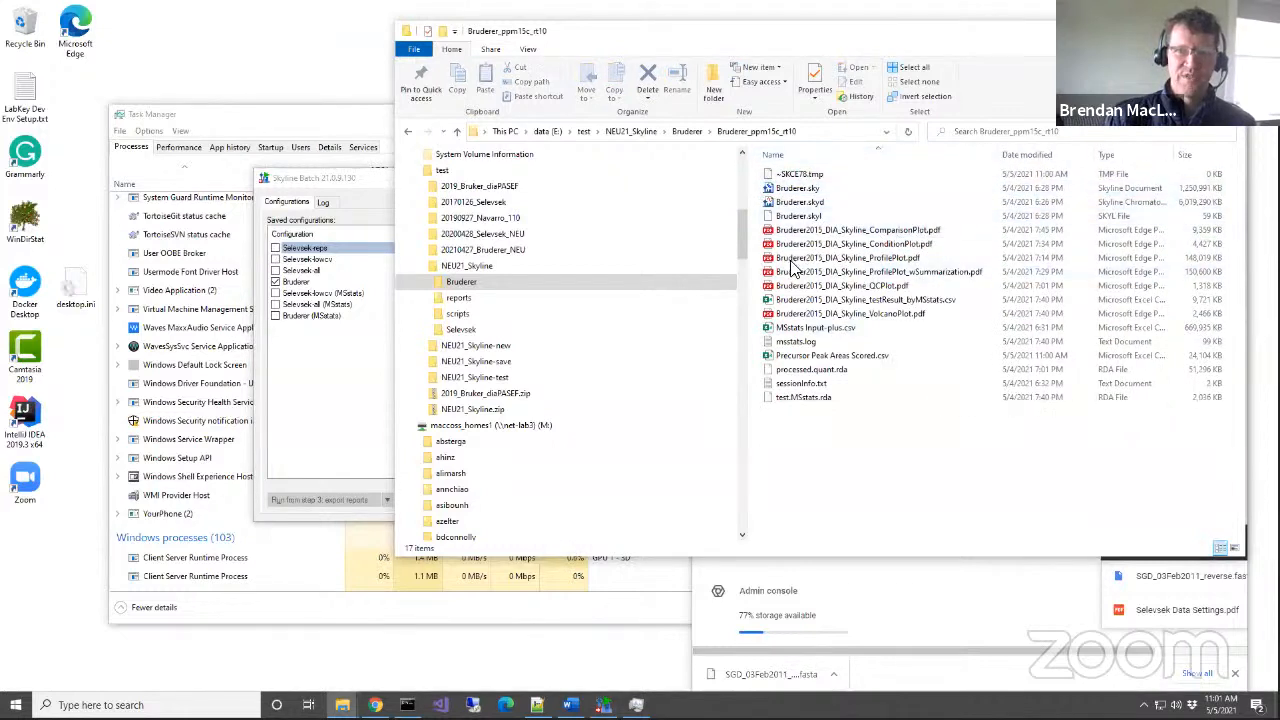
left_click(460, 332)
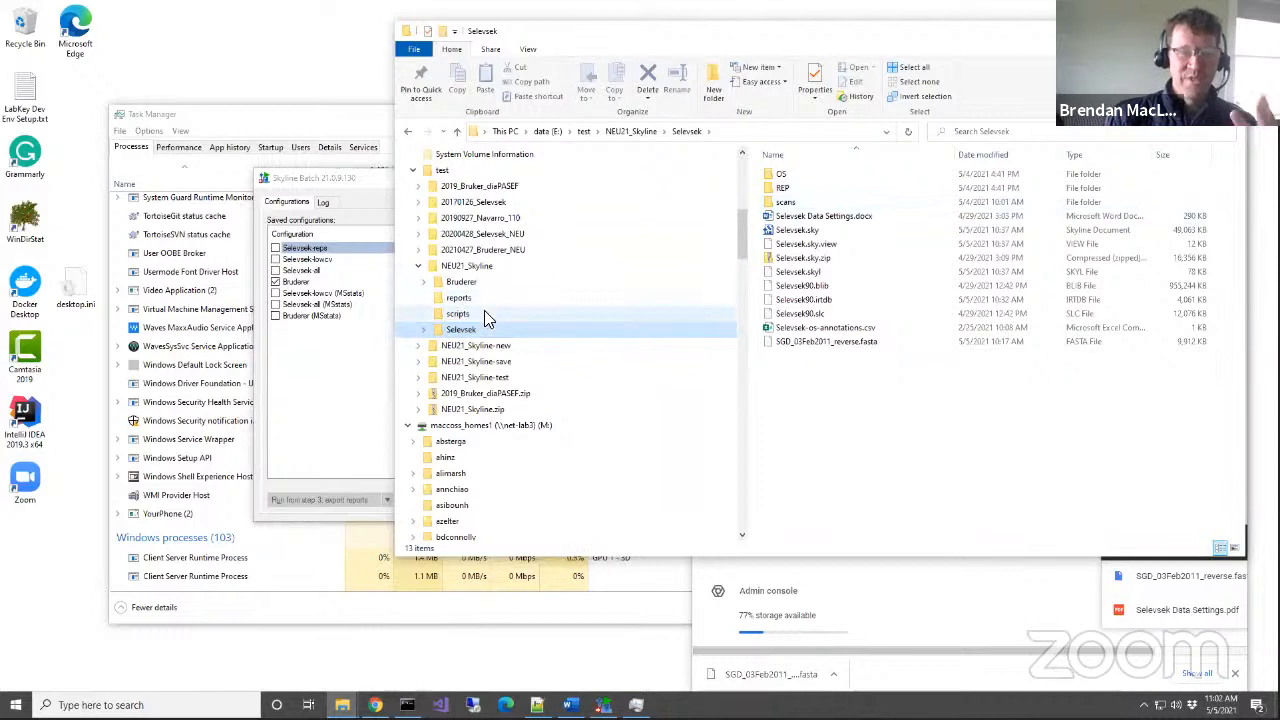
Return to Skyline Batch and examine the log entries for the Precursor Peak Areas Scored and MSstats Input-plus report exports.
left_click(380, 182)
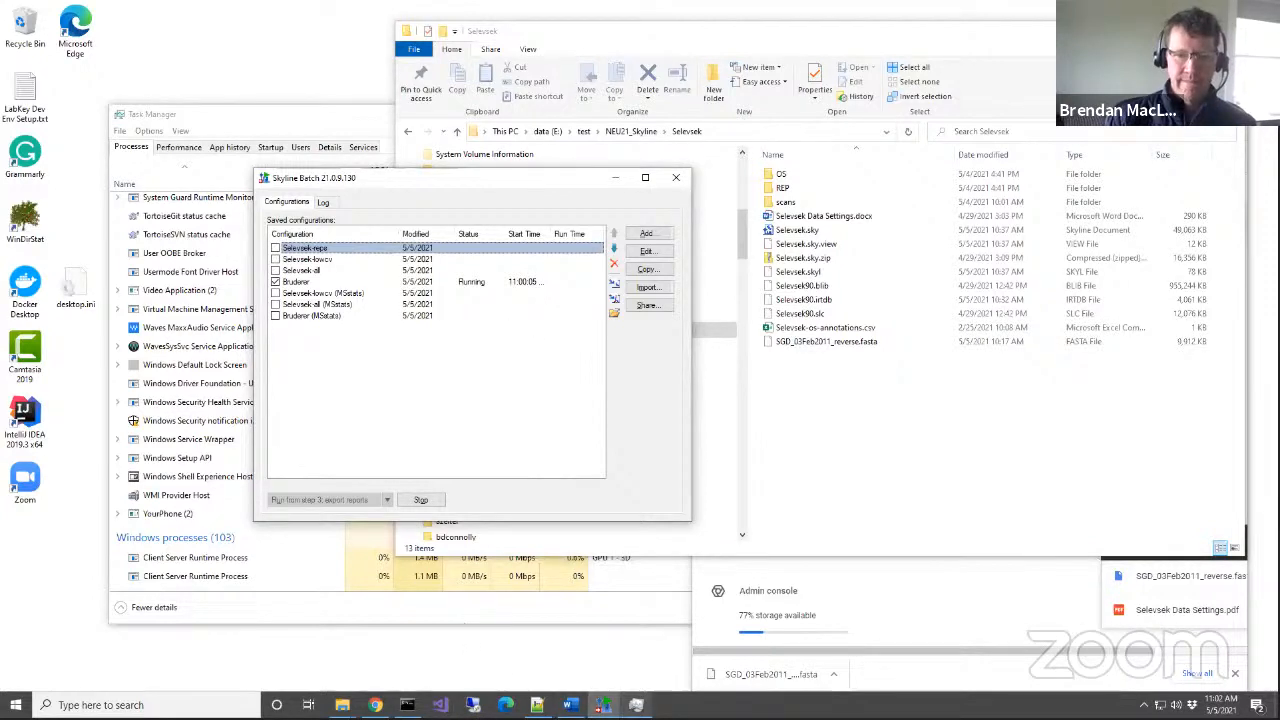
mouse_move(603, 705)
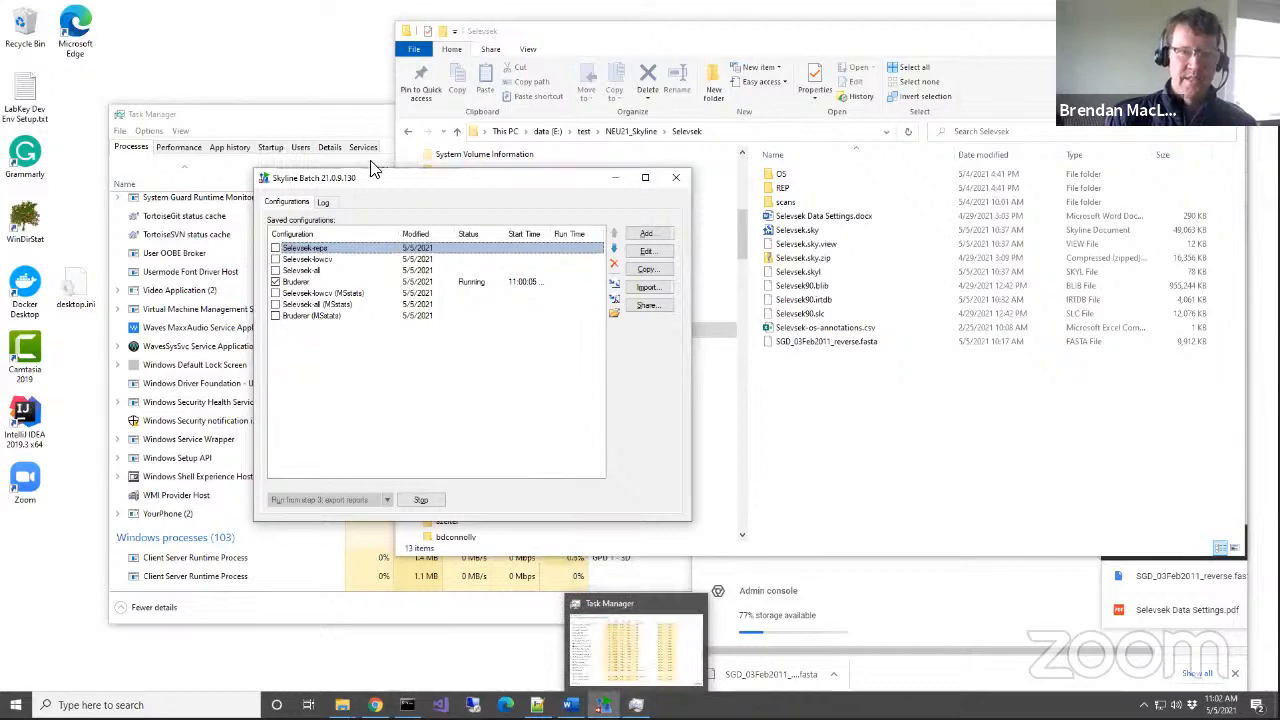
left_click(323, 202)
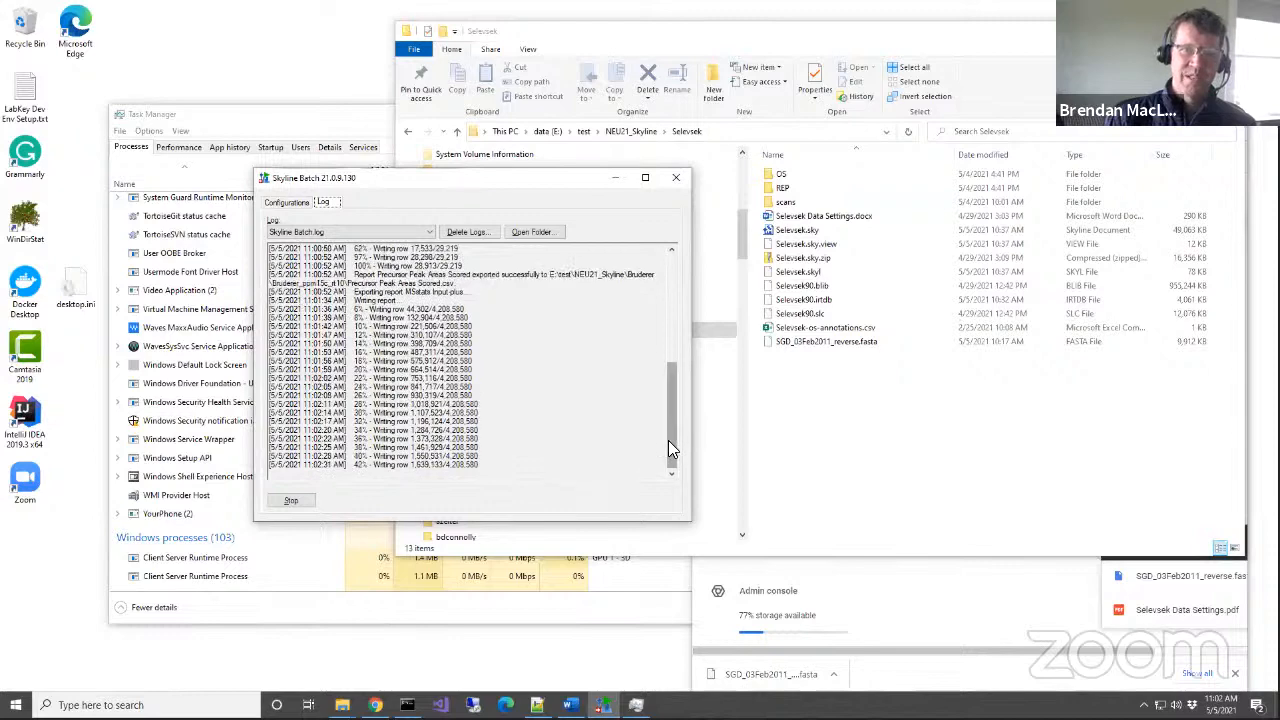
mouse_move(670, 452)
left_mouse_down()
mouse_move(674, 330)
mouse_move(679, 462)
left_mouse_up()
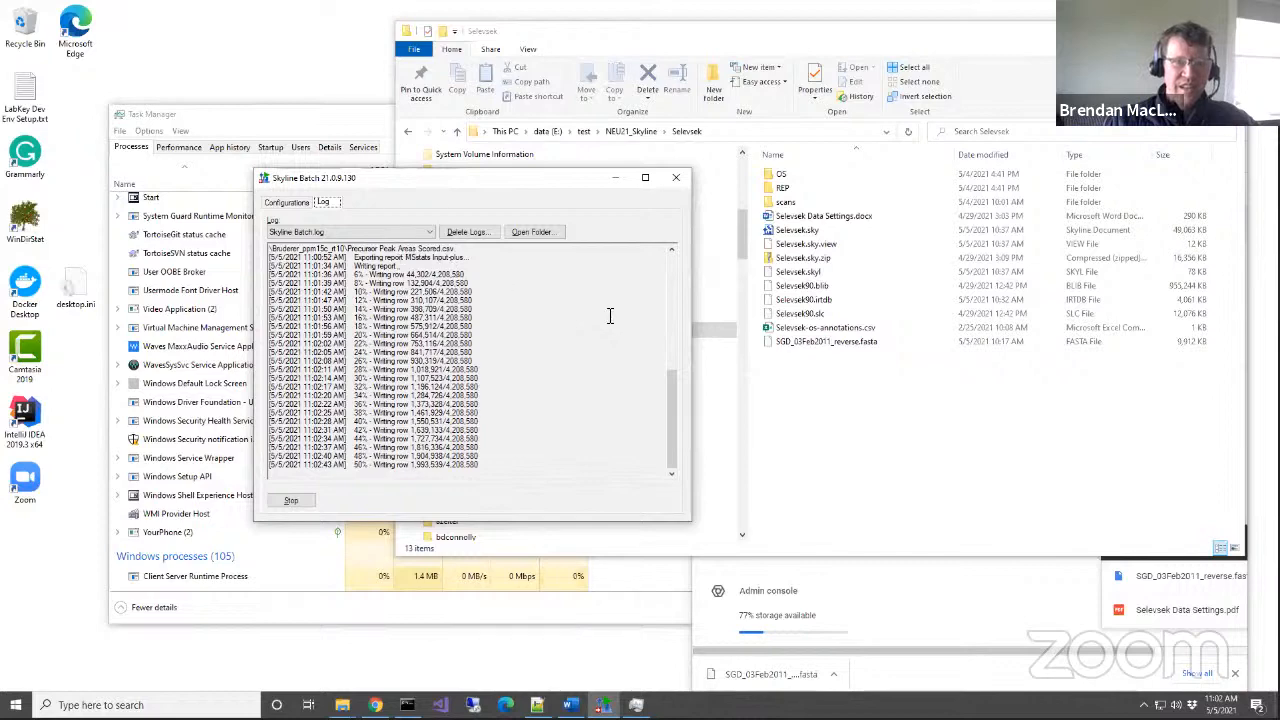
left_click_drag(672, 378, 684, 336)
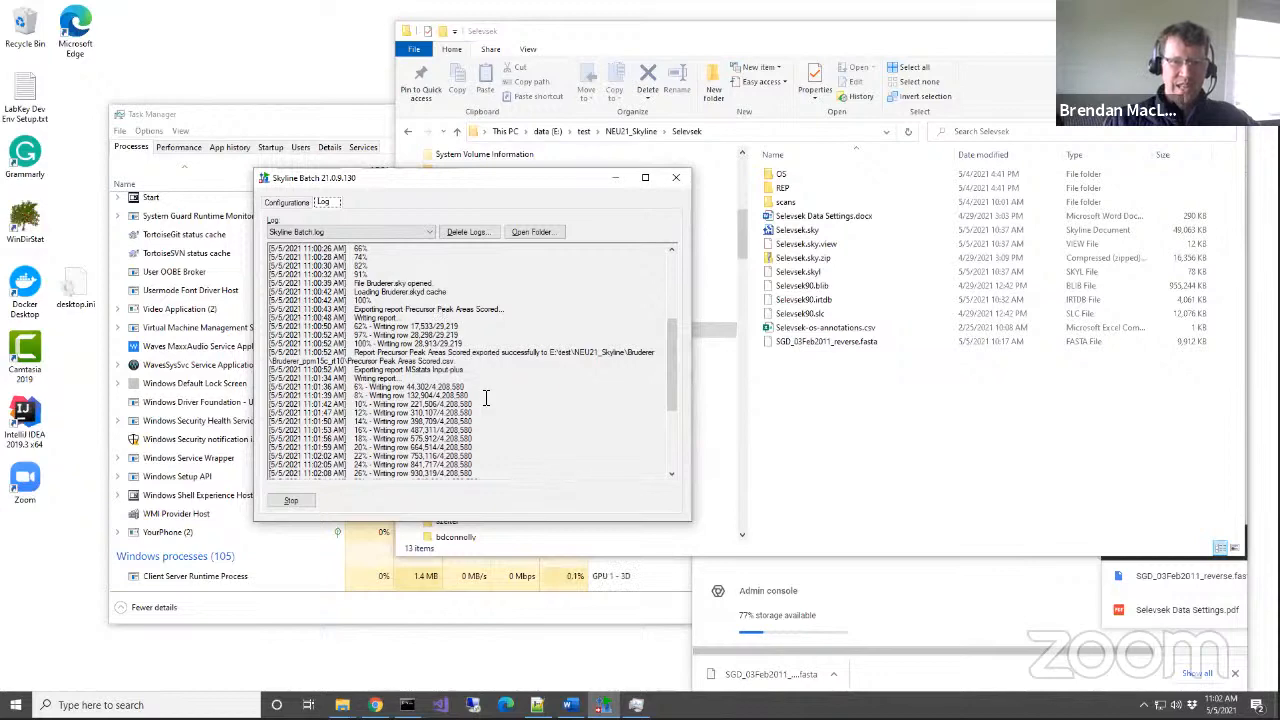
Follow the newest log entries of the Bruderer run, covering the precursor and peptide detections across runs.
left_click_drag(669, 376, 672, 476)
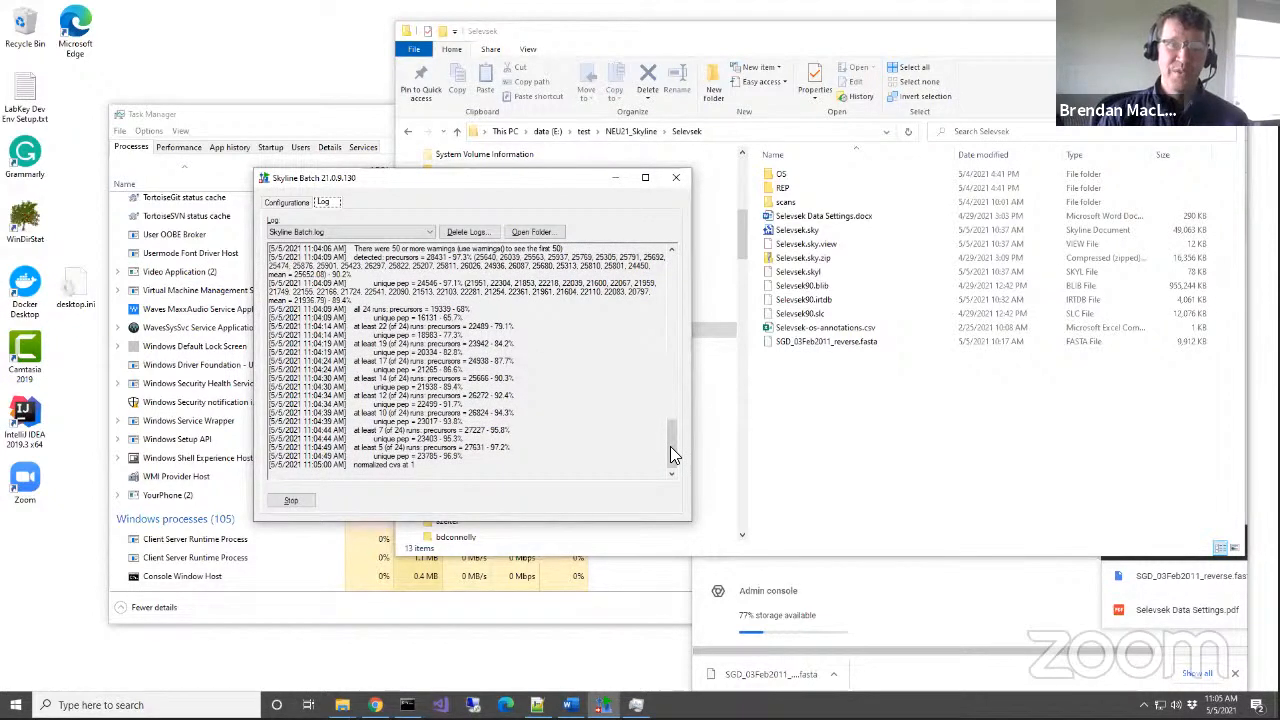
left_click_drag(671, 447, 671, 434)
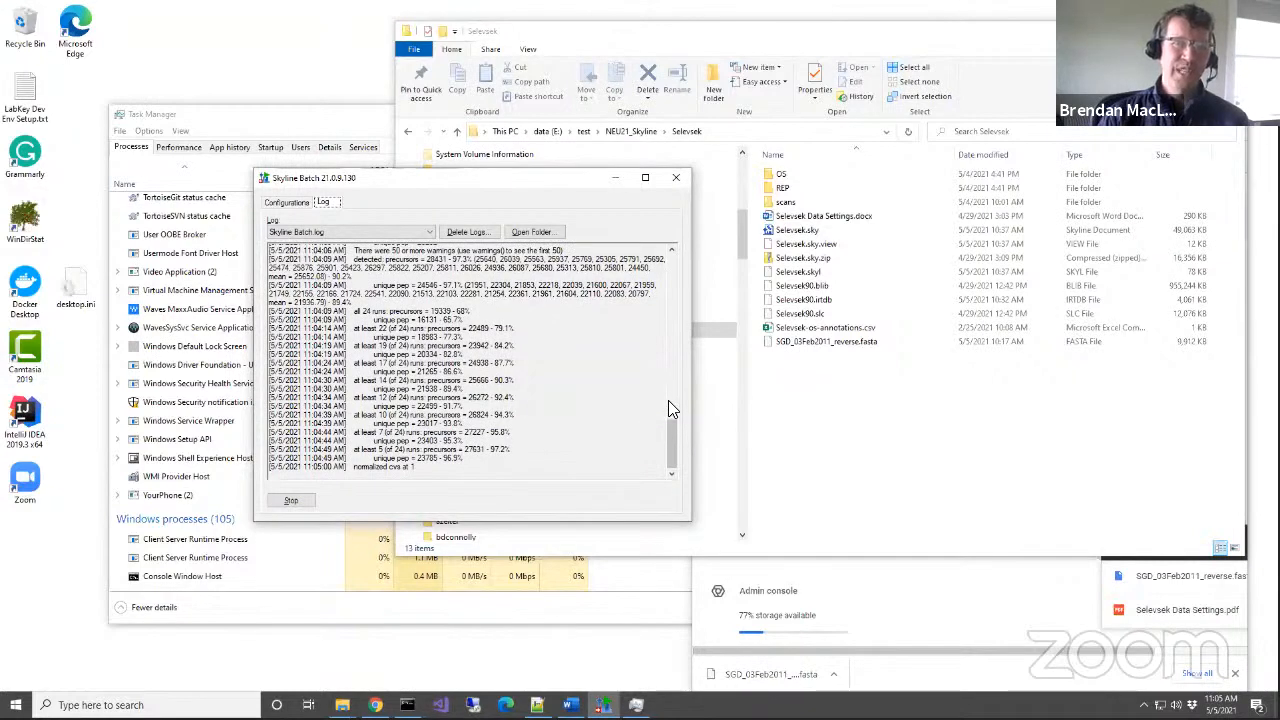
left_click(669, 402)
left_click_drag(670, 402, 672, 469)
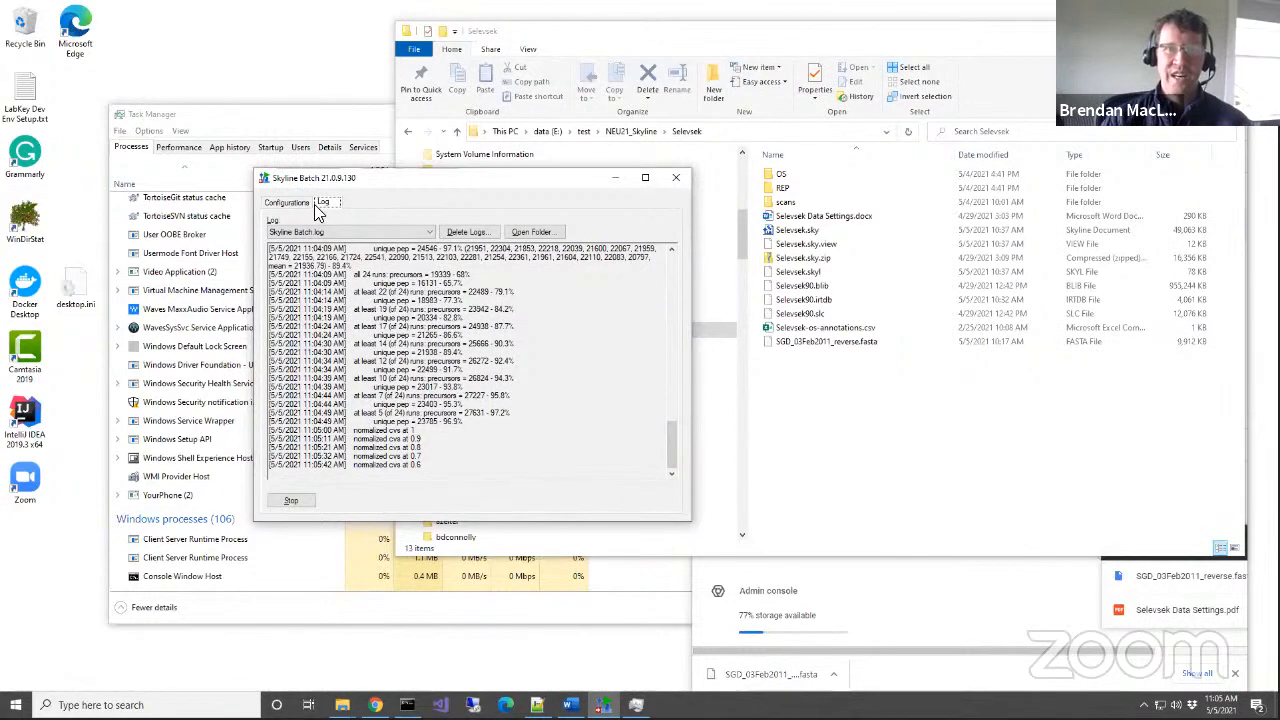
Reposition the Skyline Batch window, check the Bruderer configuration's status and run time, and return to the log.
mouse_move(509, 194)
left_mouse_down()
mouse_move(474, 186)
mouse_move(489, 188)
left_mouse_up()
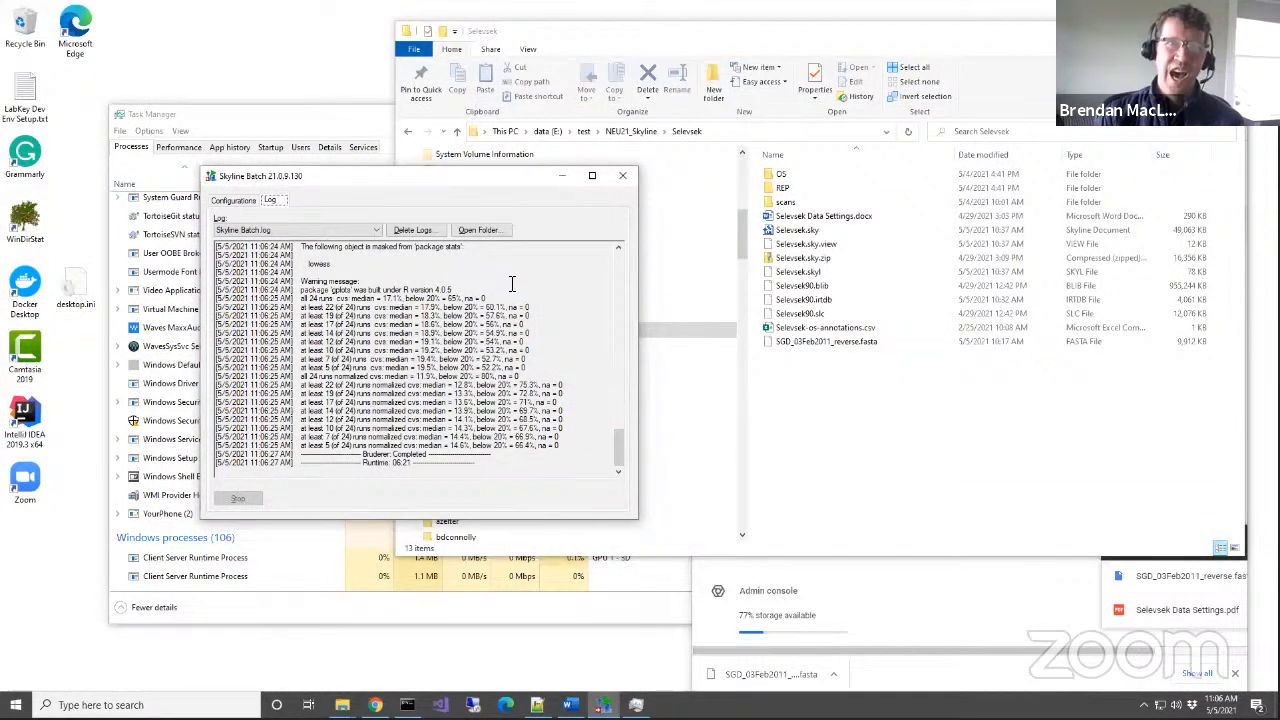
mouse_move(466, 191)
left_mouse_down()
mouse_move(462, 228)
mouse_move(472, 177)
left_mouse_up()
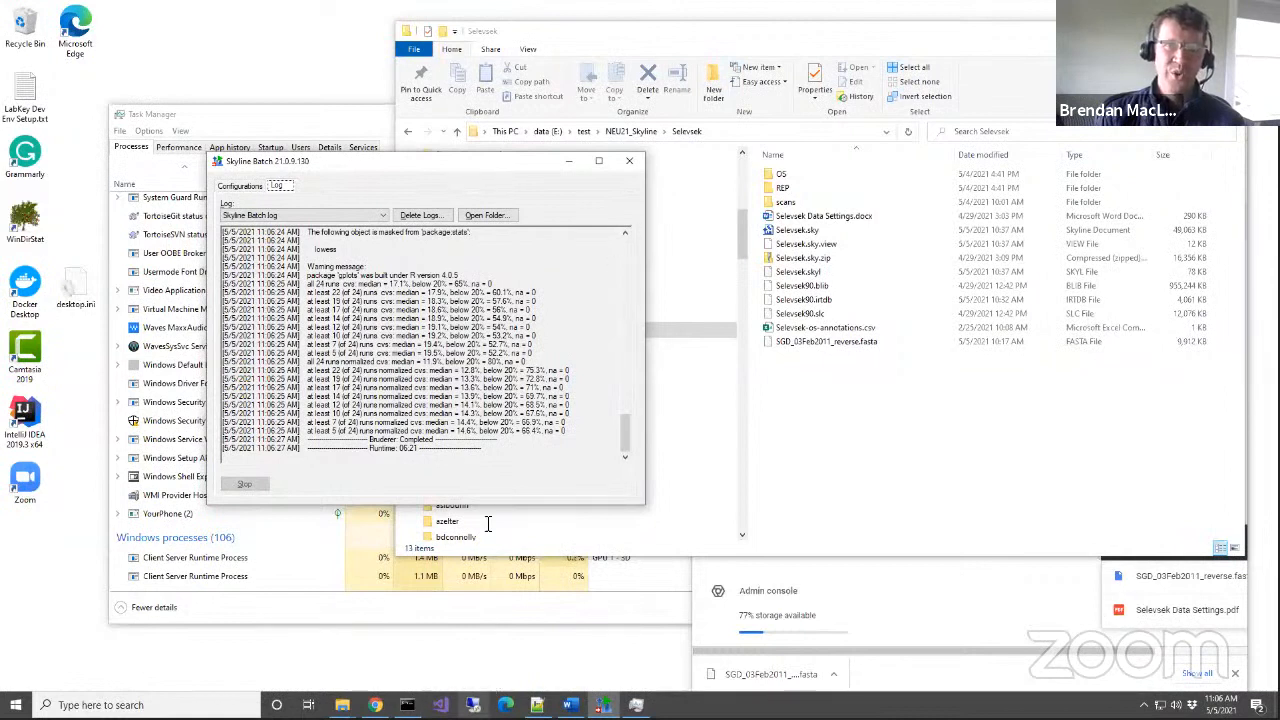
mouse_move(672, 10)
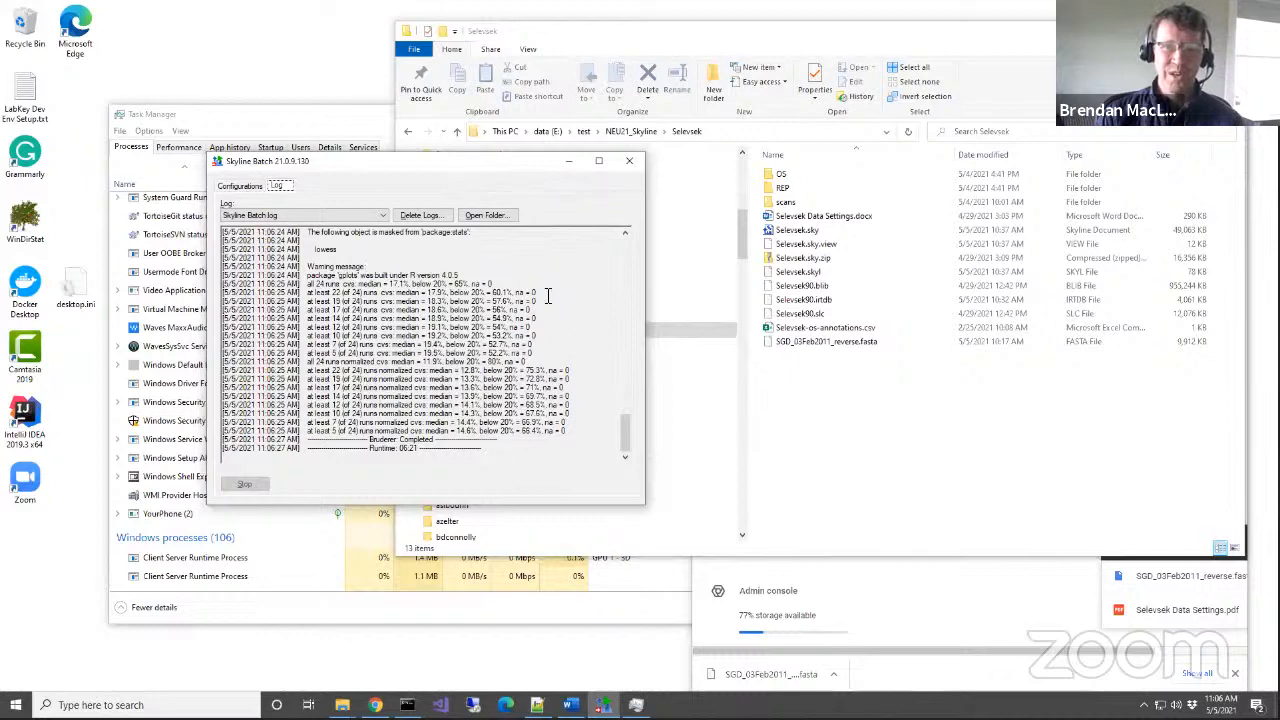
left_click(240, 187)
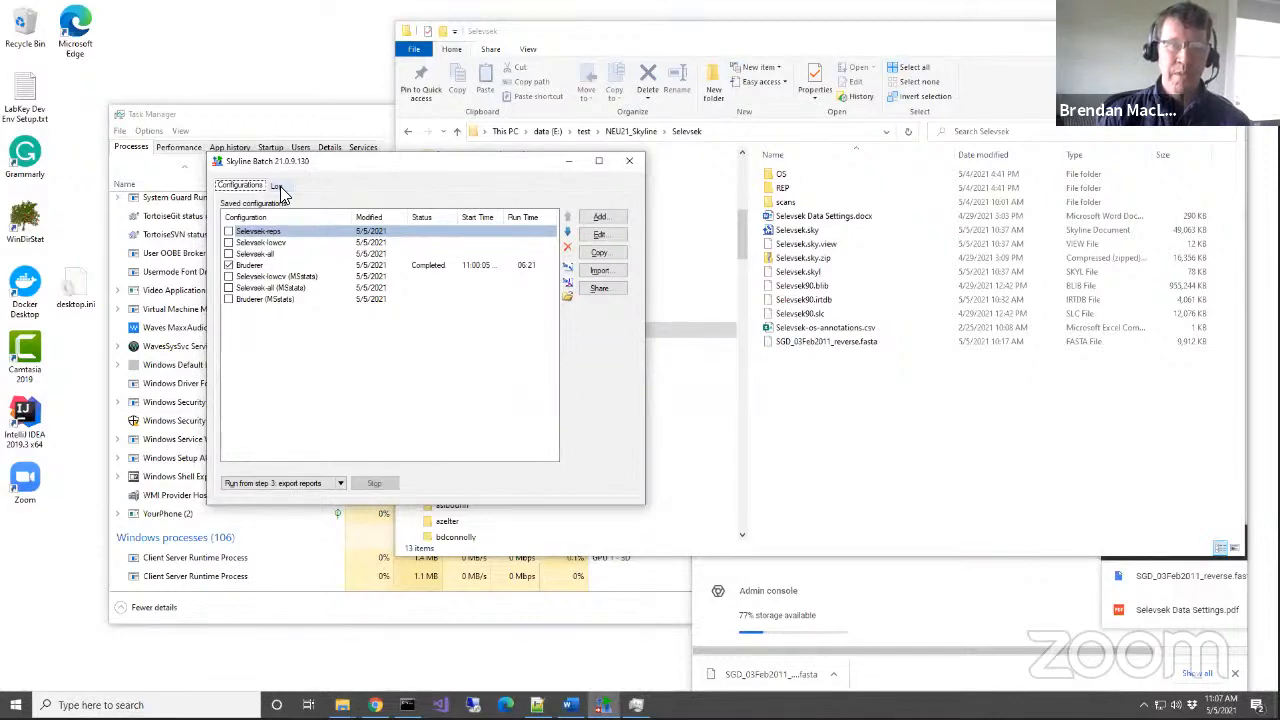
left_click(279, 188)
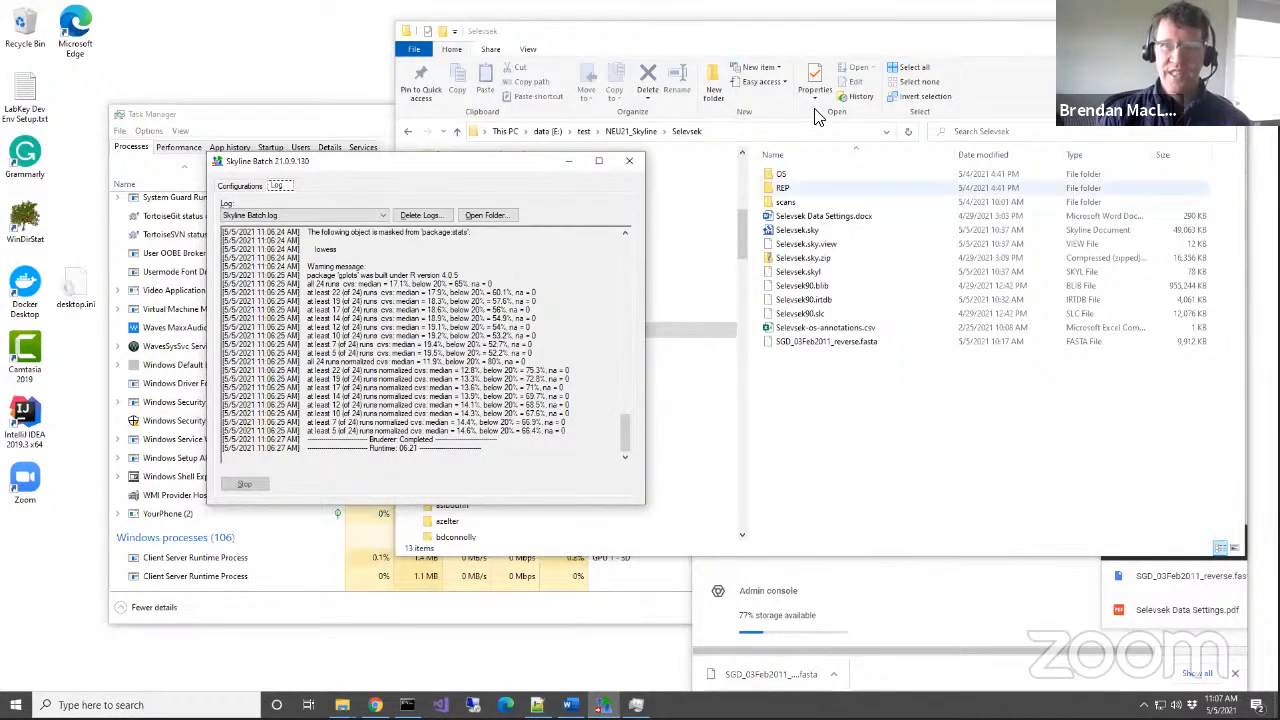
In File Explorer, go to Bruderer_ppm15c_rt10 inside NEU21_Skyline's Bruderer folder and open Bruderer-PeakAreasCvs.pdf.
left_click(840, 45)
left_click(631, 131)
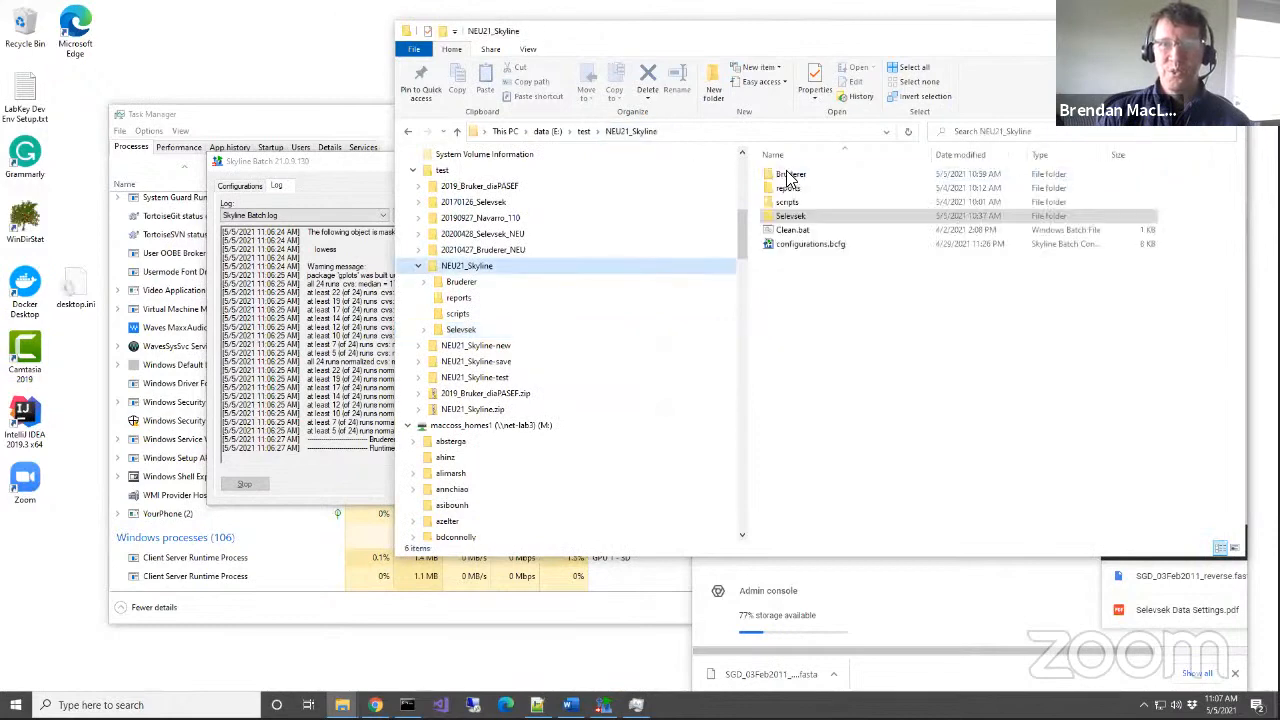
double_click(790, 175)
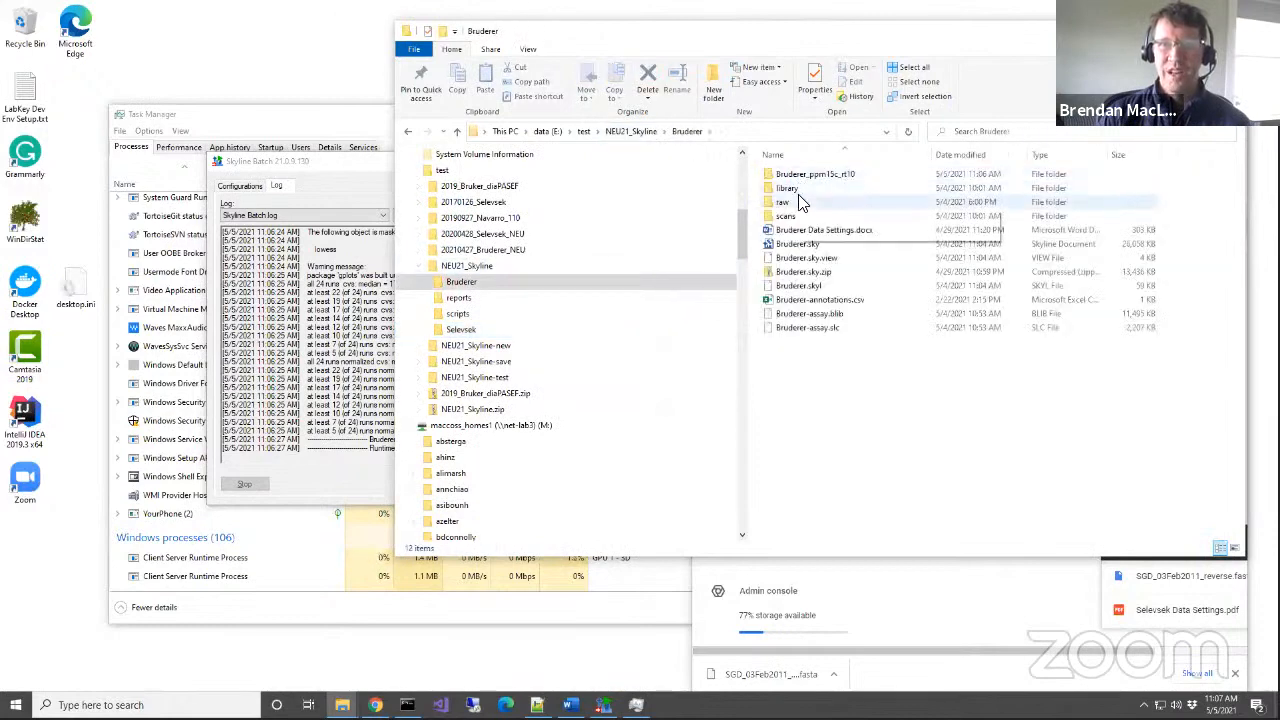
double_click(816, 175)
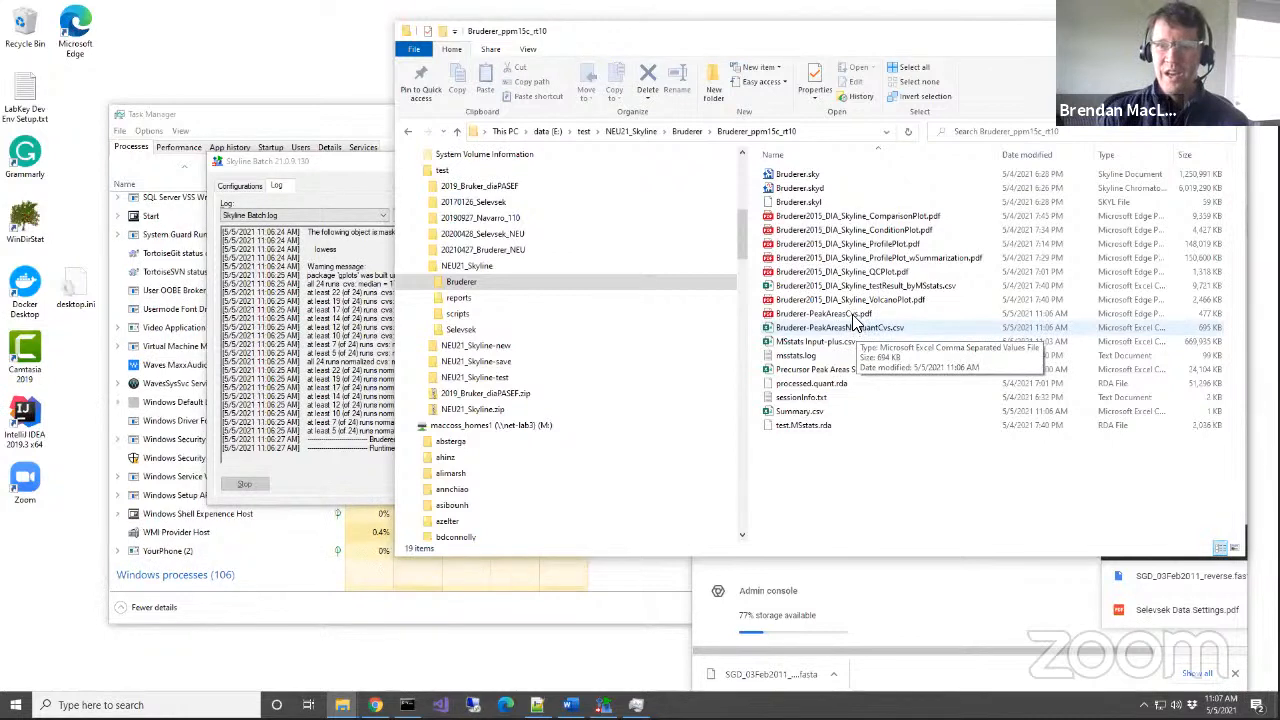
double_click(820, 316)
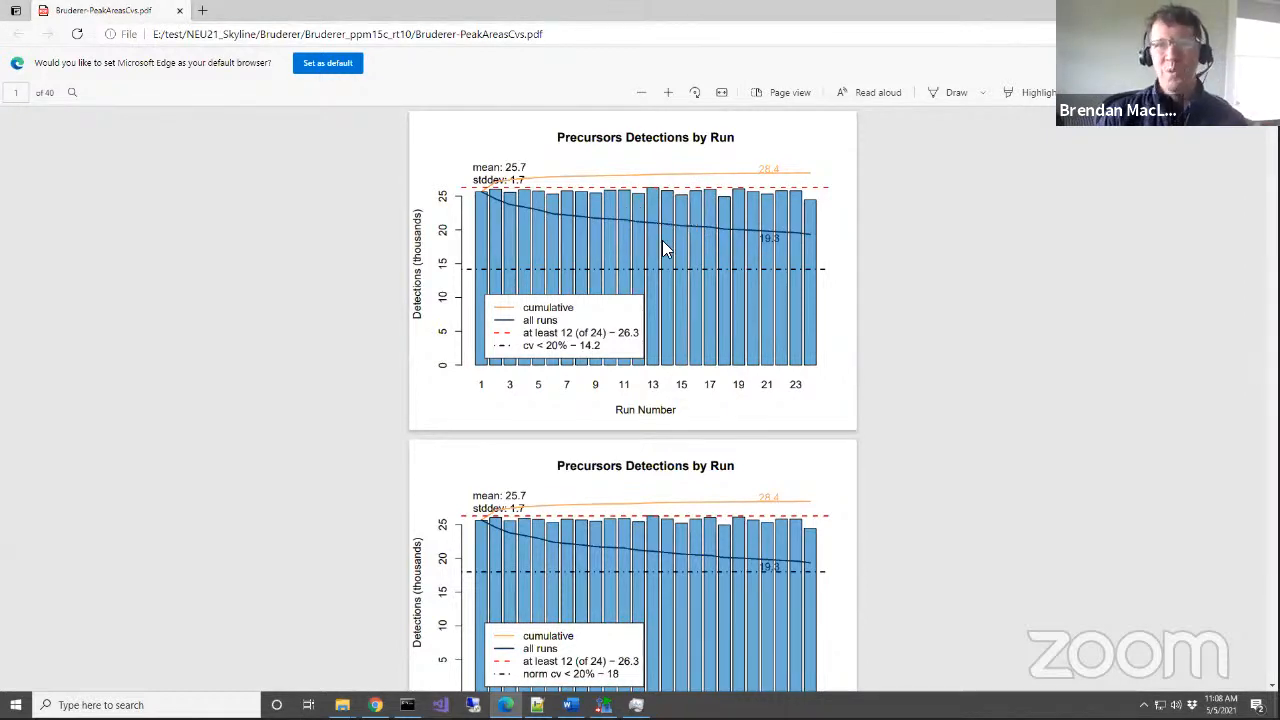
Examine the Precursors Detections by Run and Peptides Detections by Run plots on the PDF's first pages.
scroll(665, 248, "down", 1)
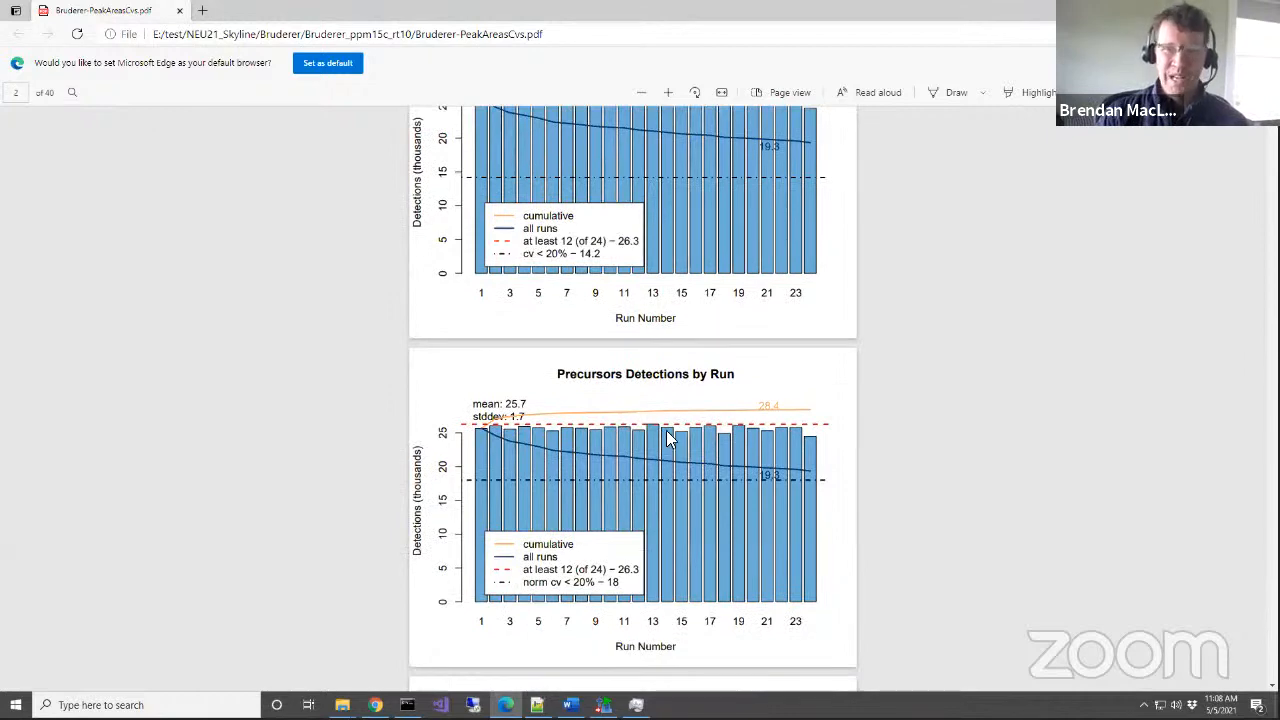
scroll(669, 433, "down", 6)
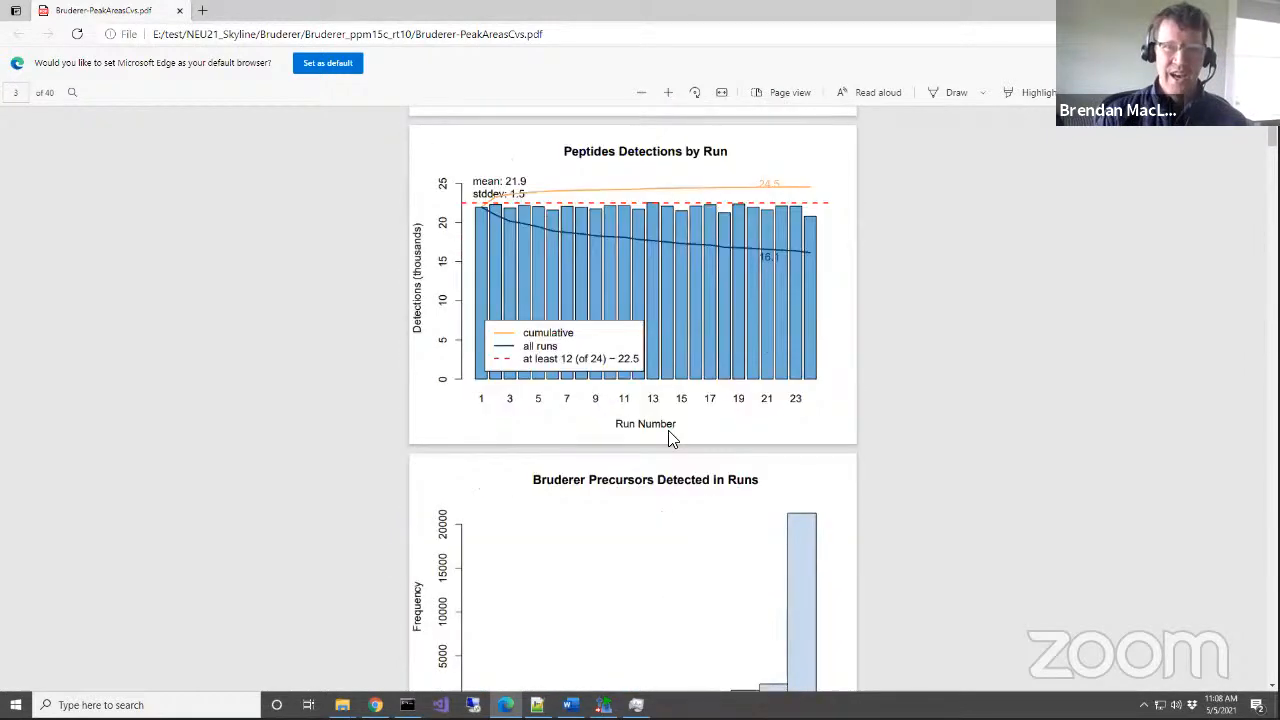
scroll(668, 438, "up", 2)
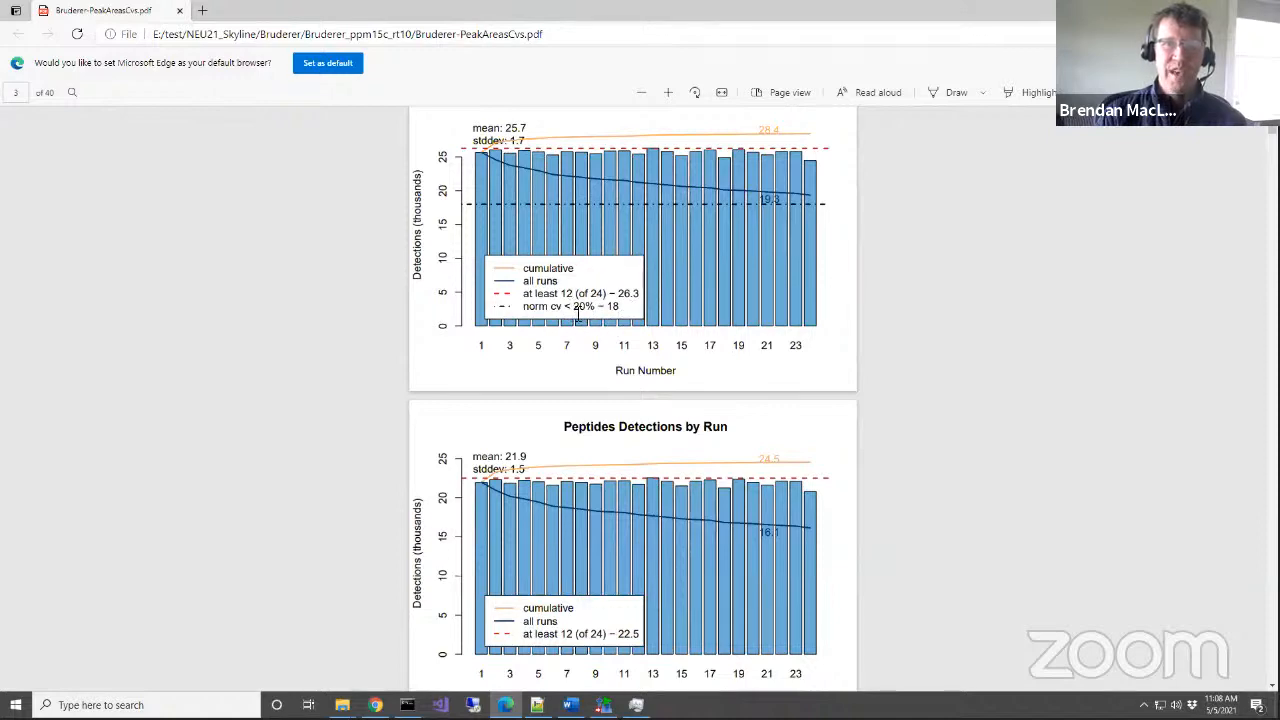
scroll(606, 311, "up", 7)
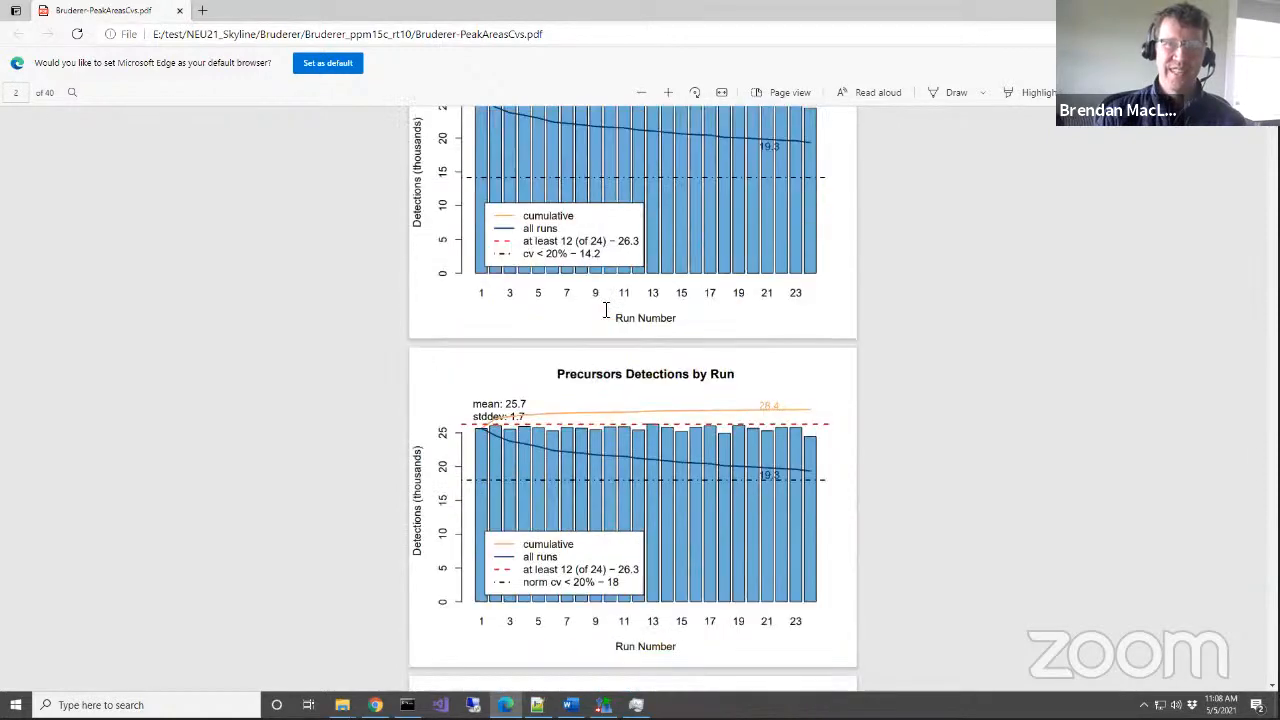
Examine the Bruderer Precursors Detected in Runs histogram and the CV histograms for precursors detected in all 24 and at least 22 runs.
scroll(606, 311, "down", 10)
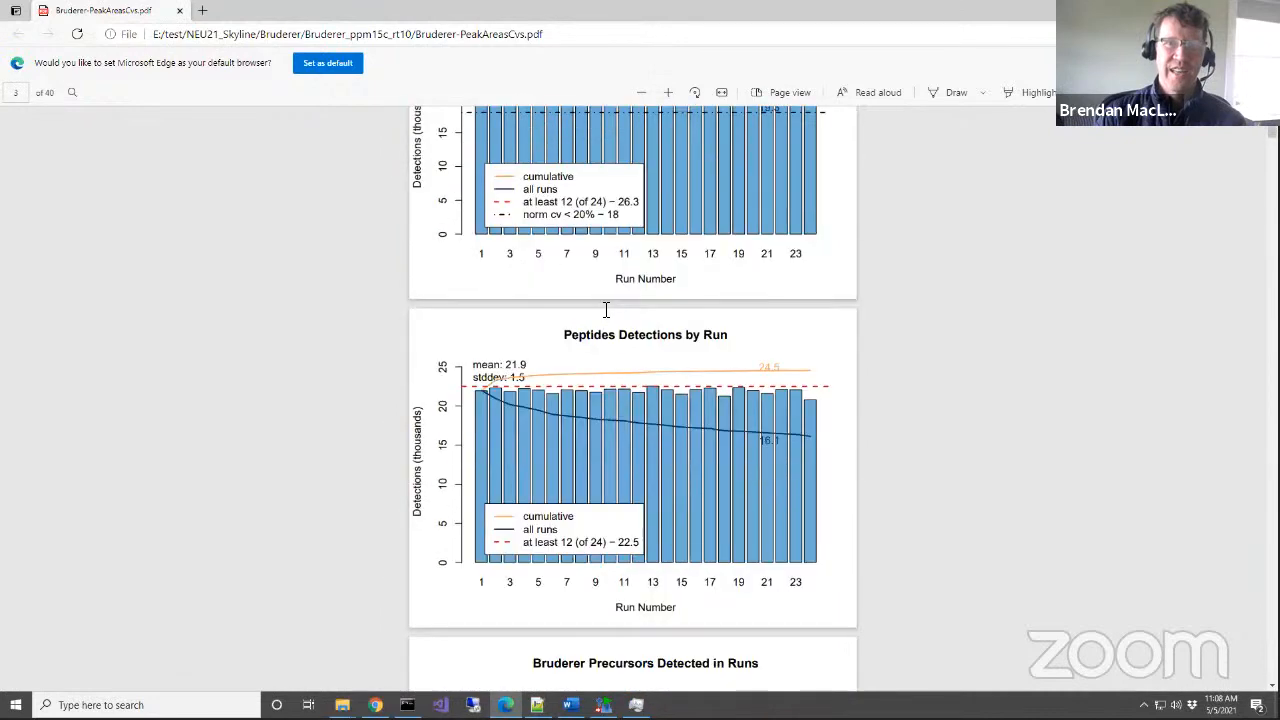
scroll(603, 315, "down", 1)
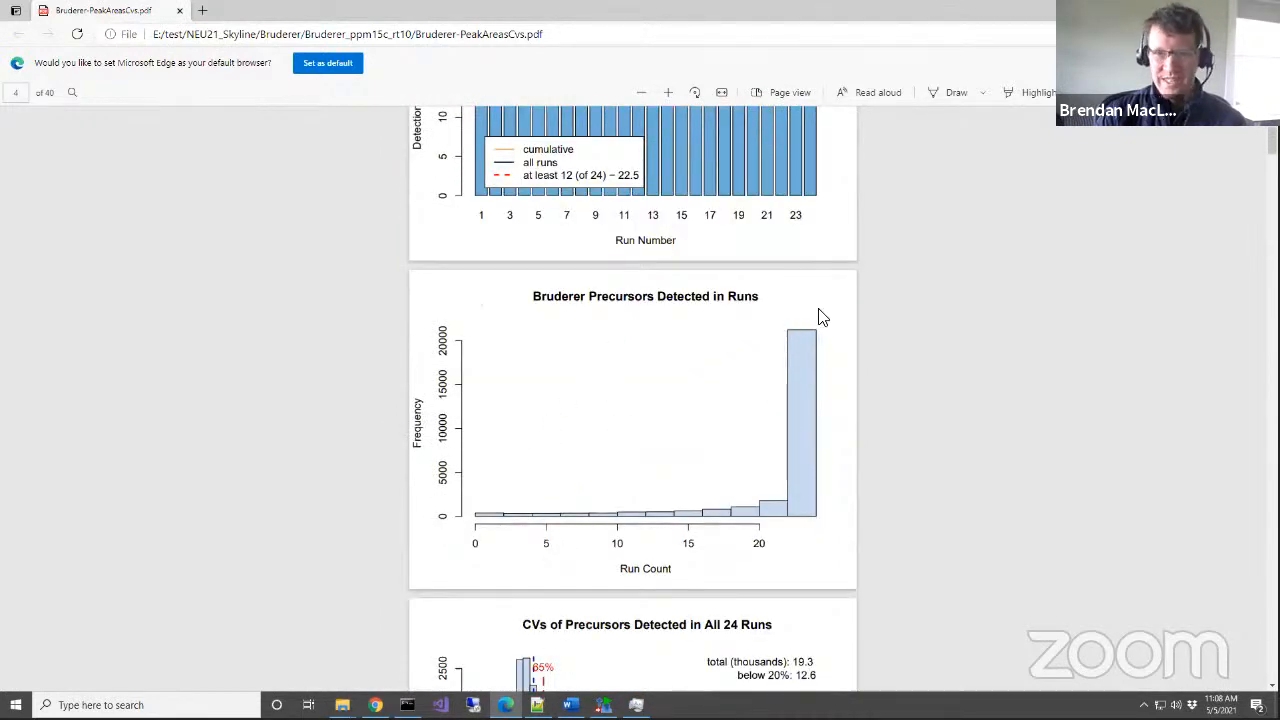
scroll(808, 354, "down", 4)
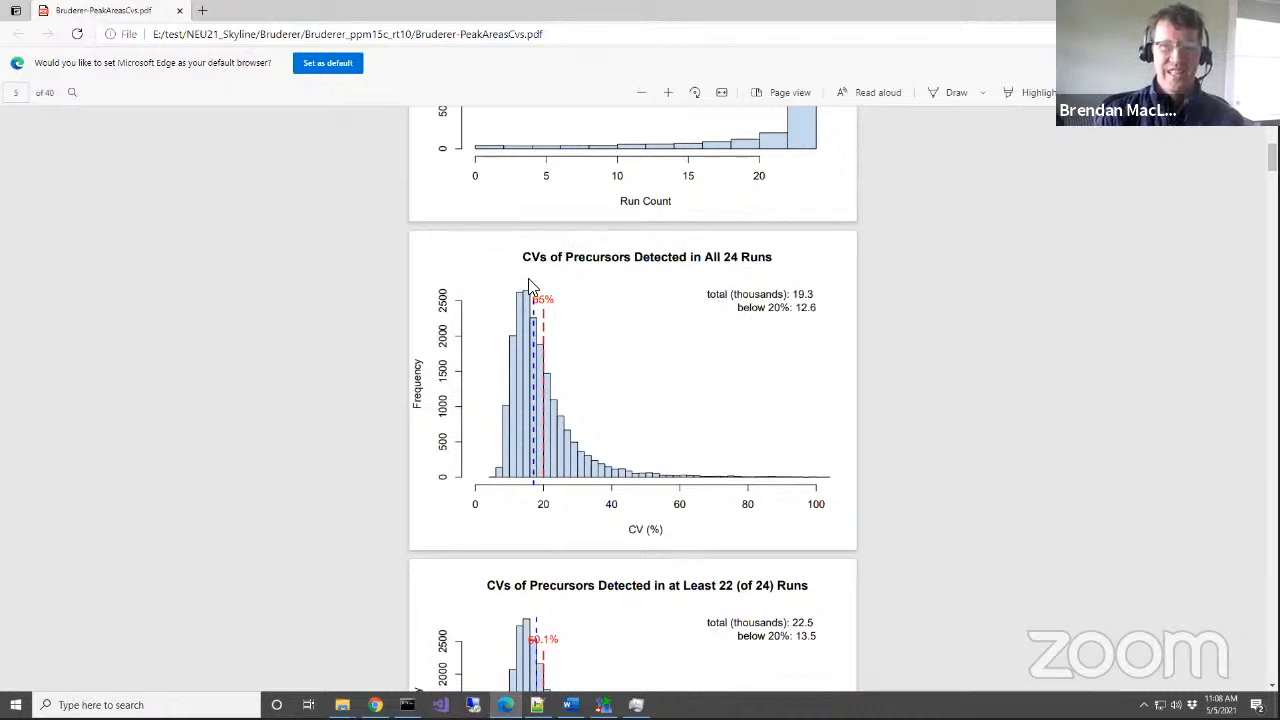
scroll(632, 458, "down", 4)
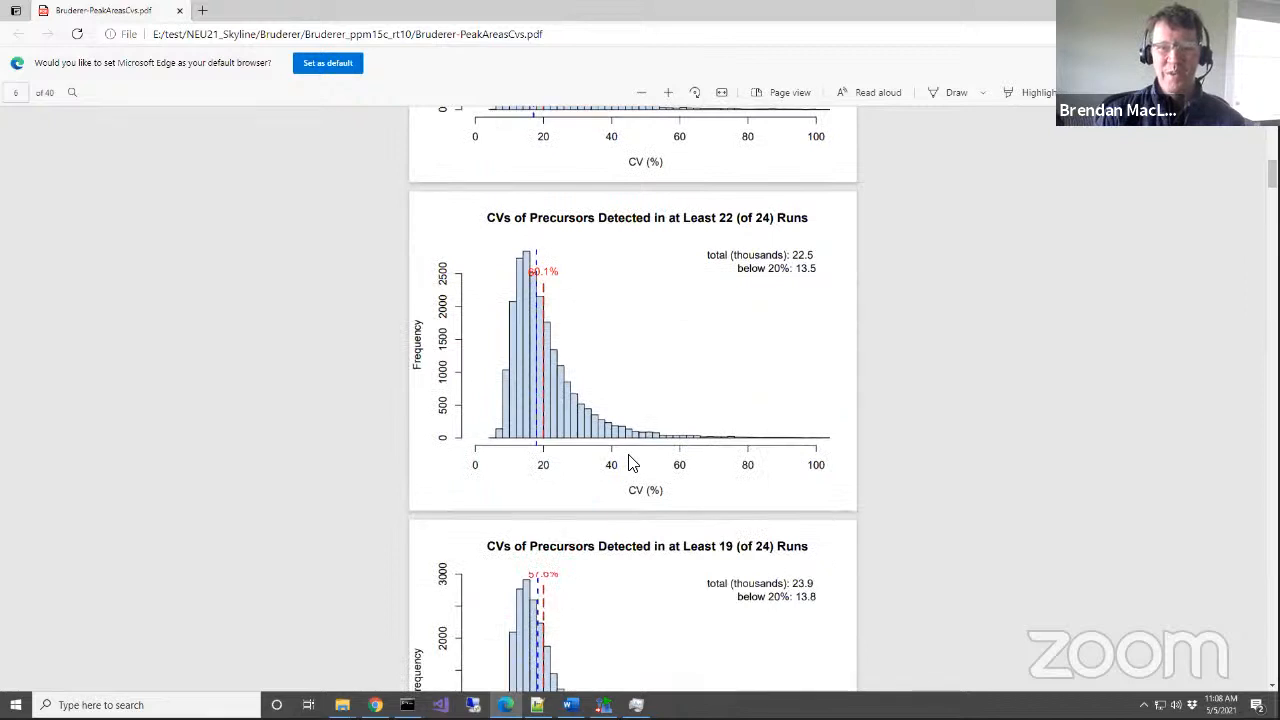
scroll(629, 460, "down", 2)
scroll(623, 414, "up", 5)
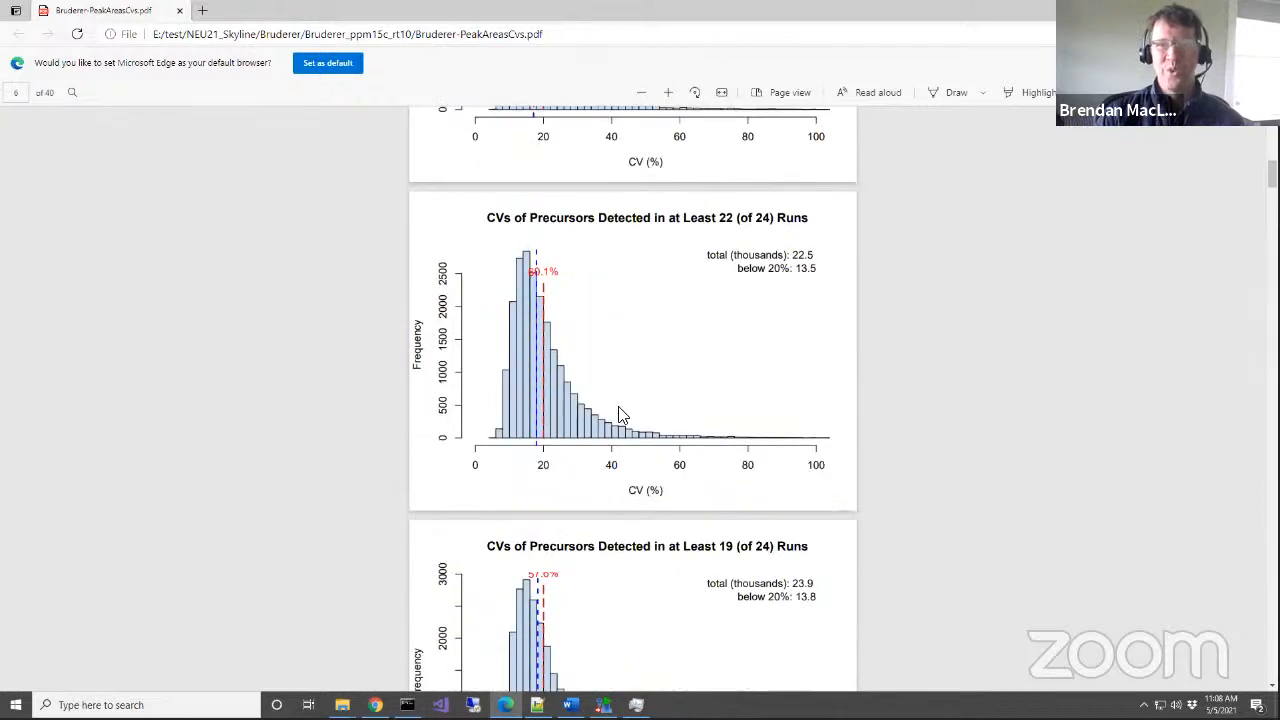
scroll(620, 400, "up", 1)
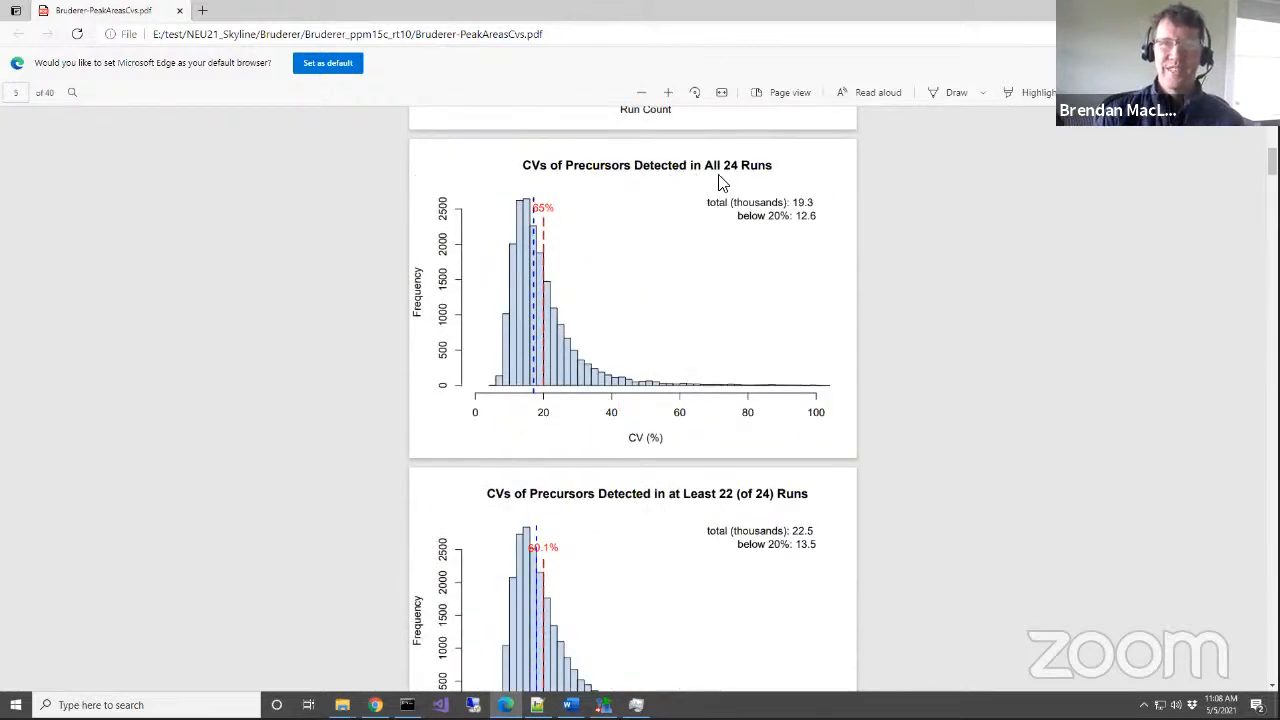
scroll(736, 183, "up", 1)
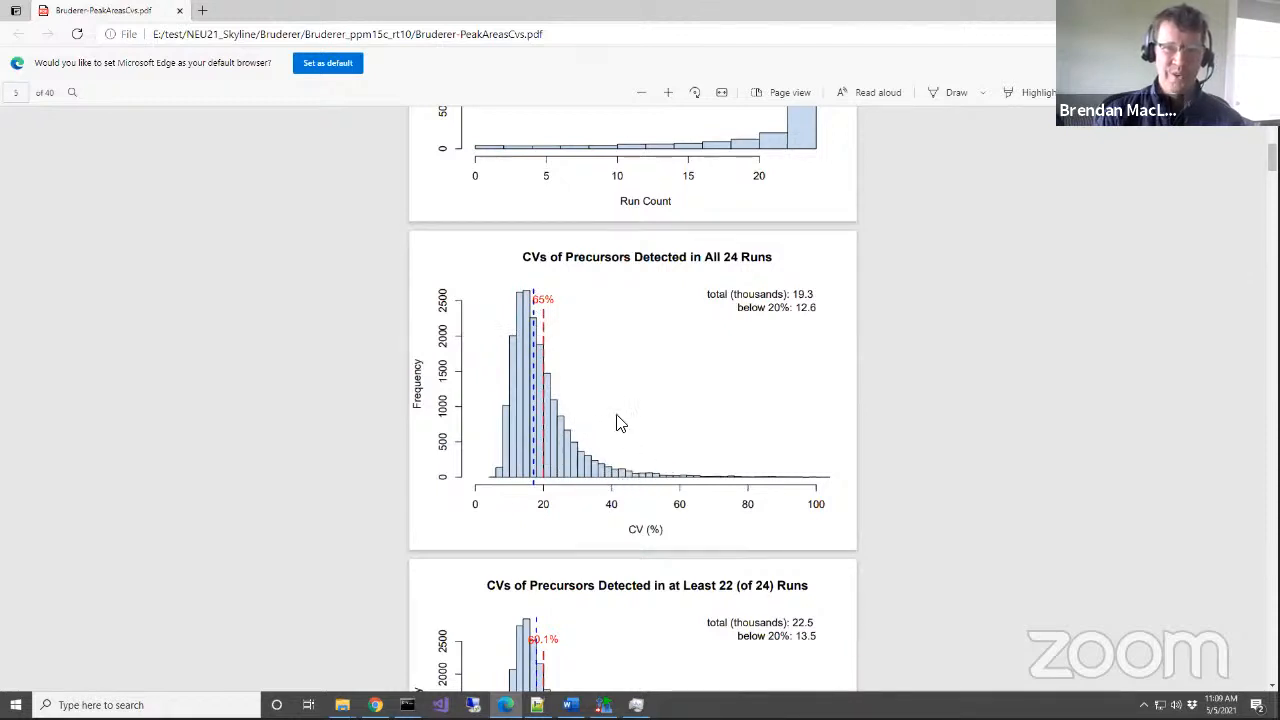
scroll(613, 400, "down", 4)
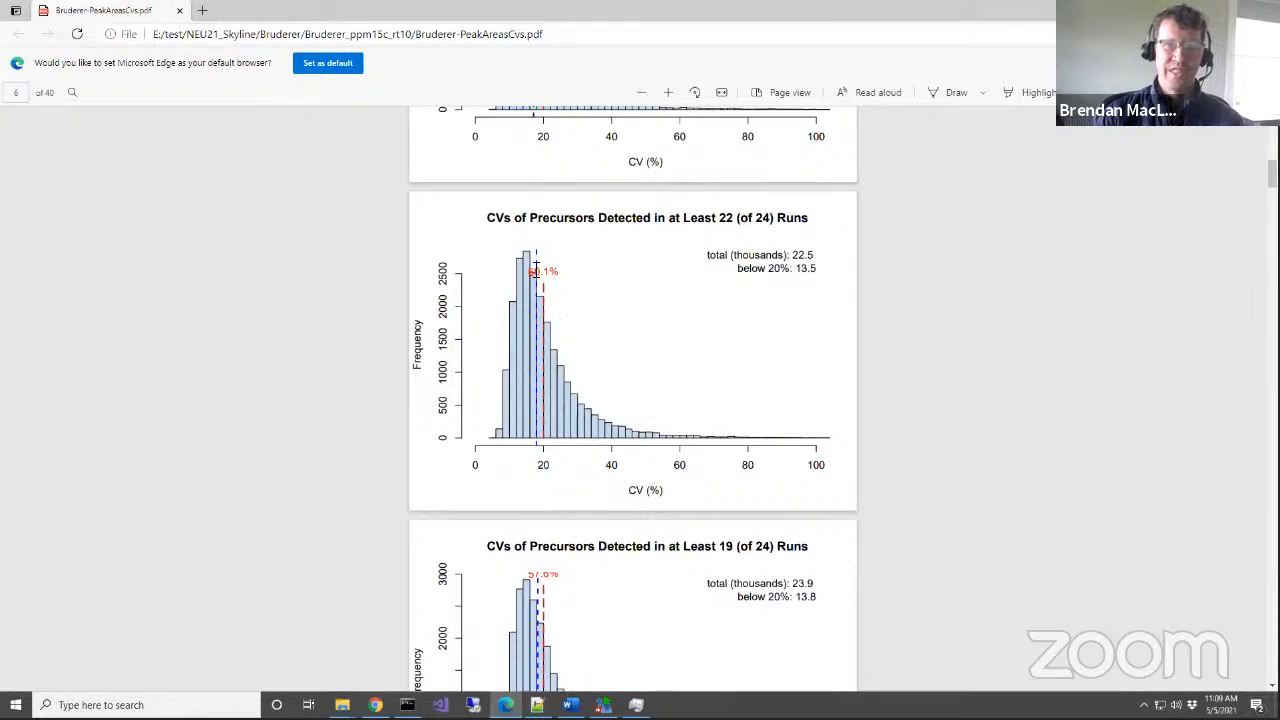
Examine the remaining CV histograms at lower run thresholds and the plain and normalized CVs by Intensity plots through the PDF's last pages.
scroll(597, 384, "down", 5)
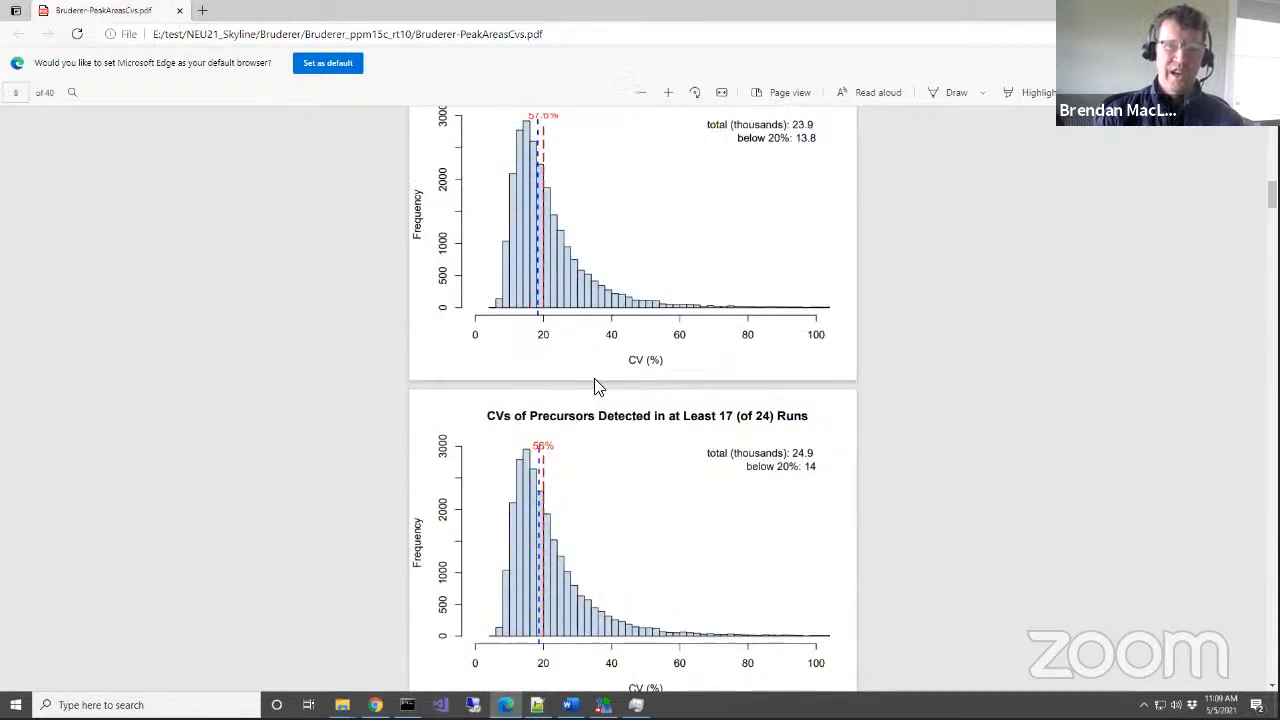
scroll(594, 386, "down", 7)
scroll(594, 386, "down", 10)
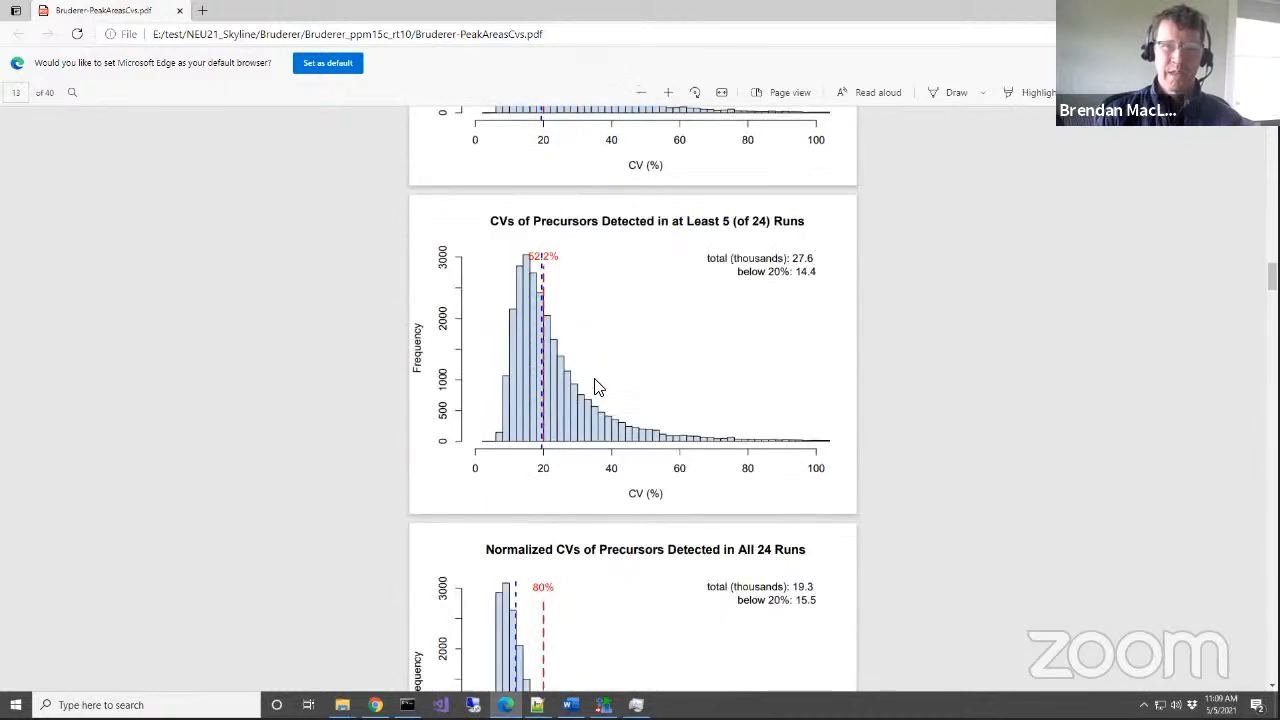
scroll(594, 386, "down", 13)
scroll(596, 387, "down", 20)
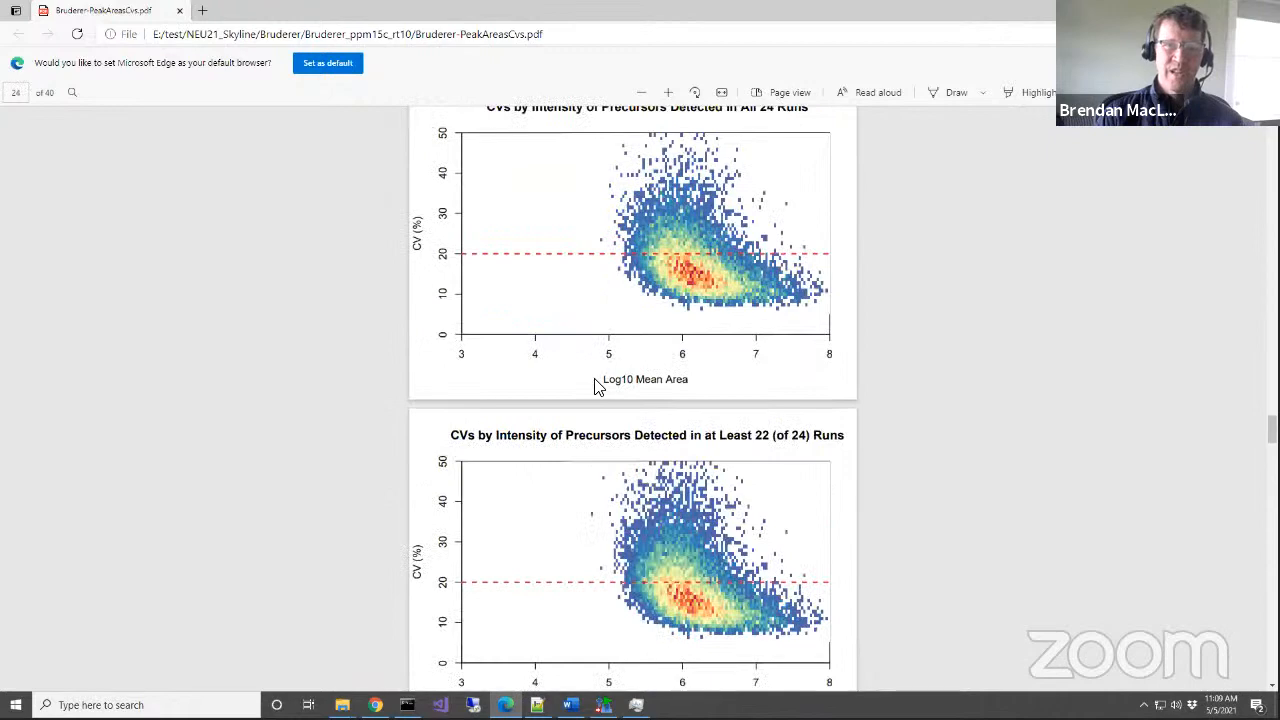
scroll(594, 386, "up", 2)
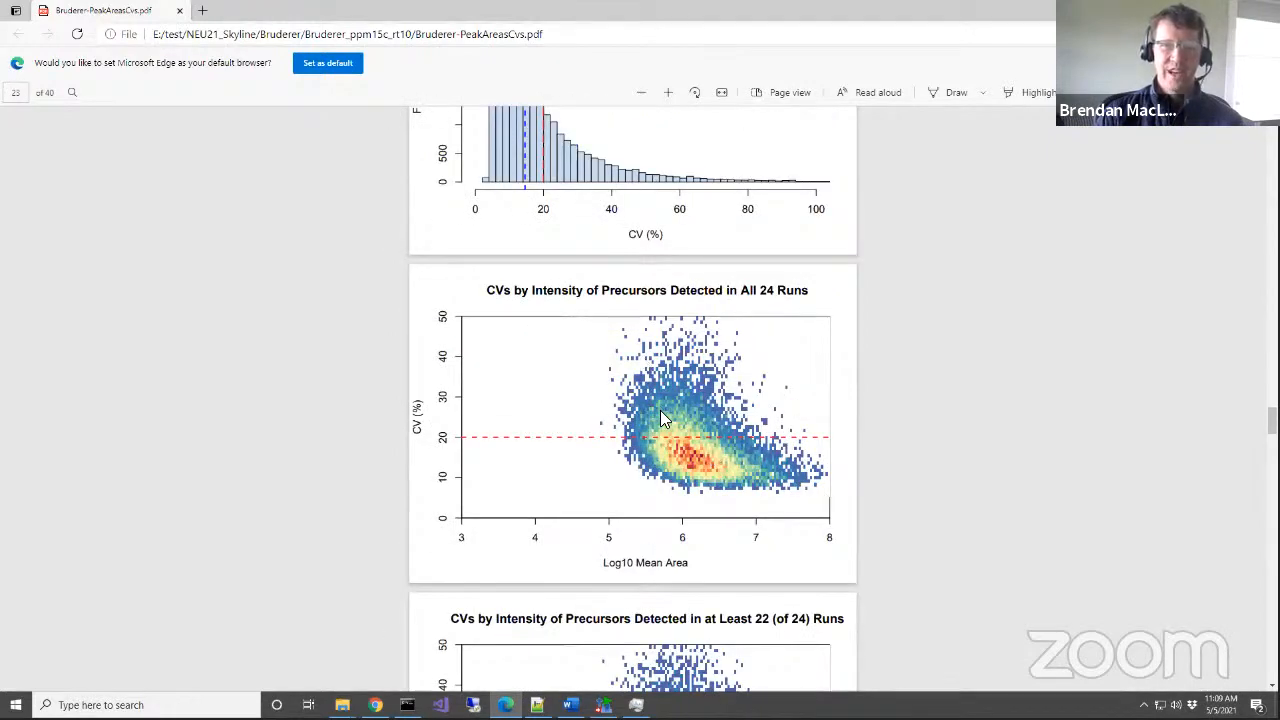
scroll(660, 412, "down", 10)
scroll(661, 418, "down", 15)
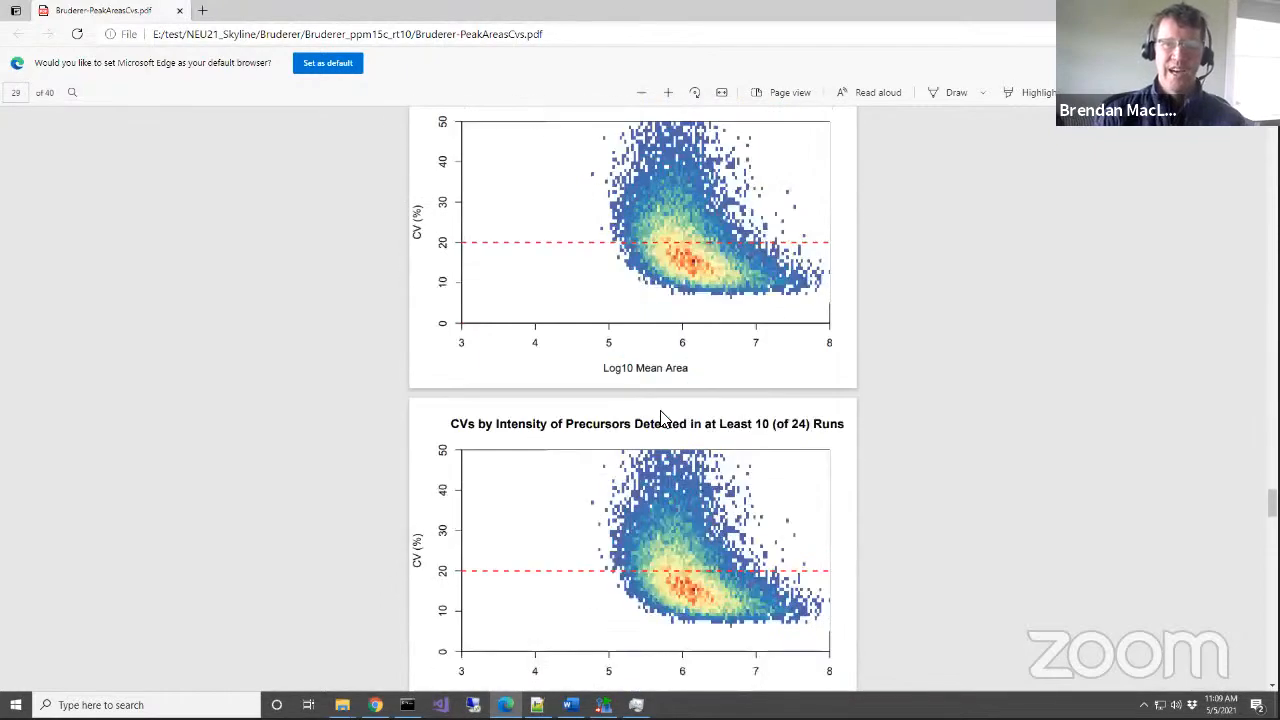
scroll(660, 412, "down", 15)
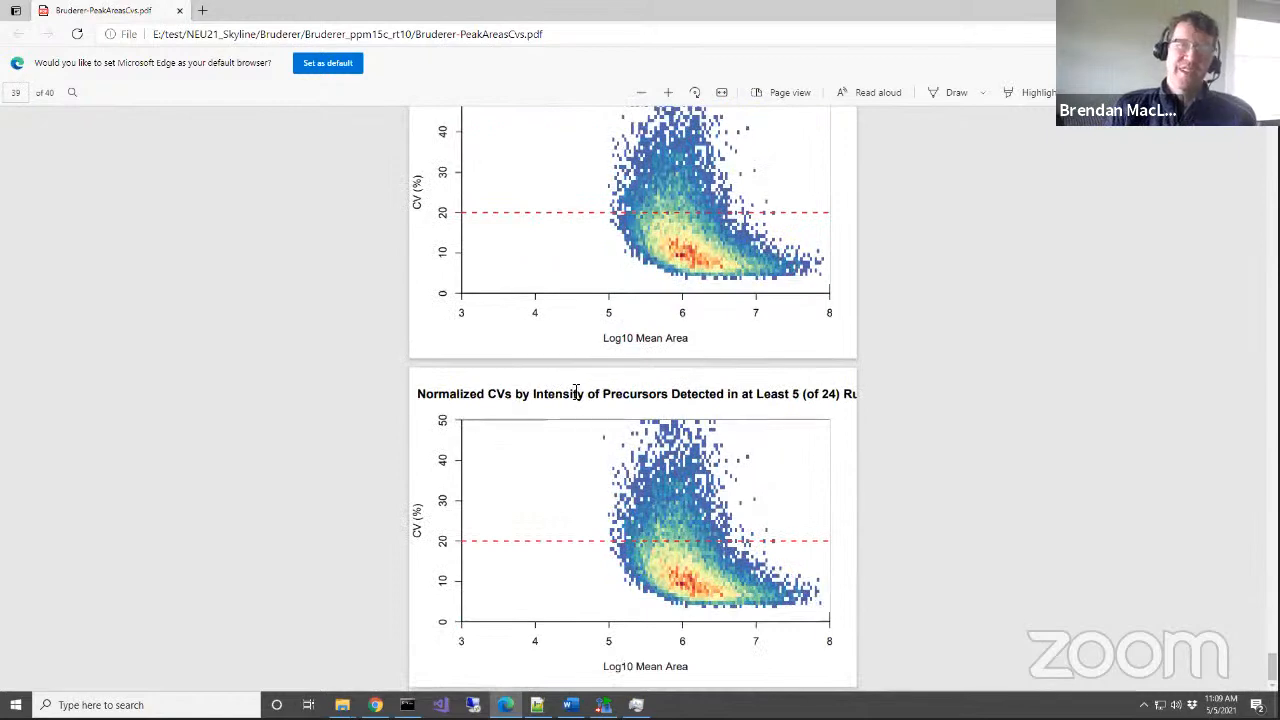
scroll(576, 388, "up", 7)
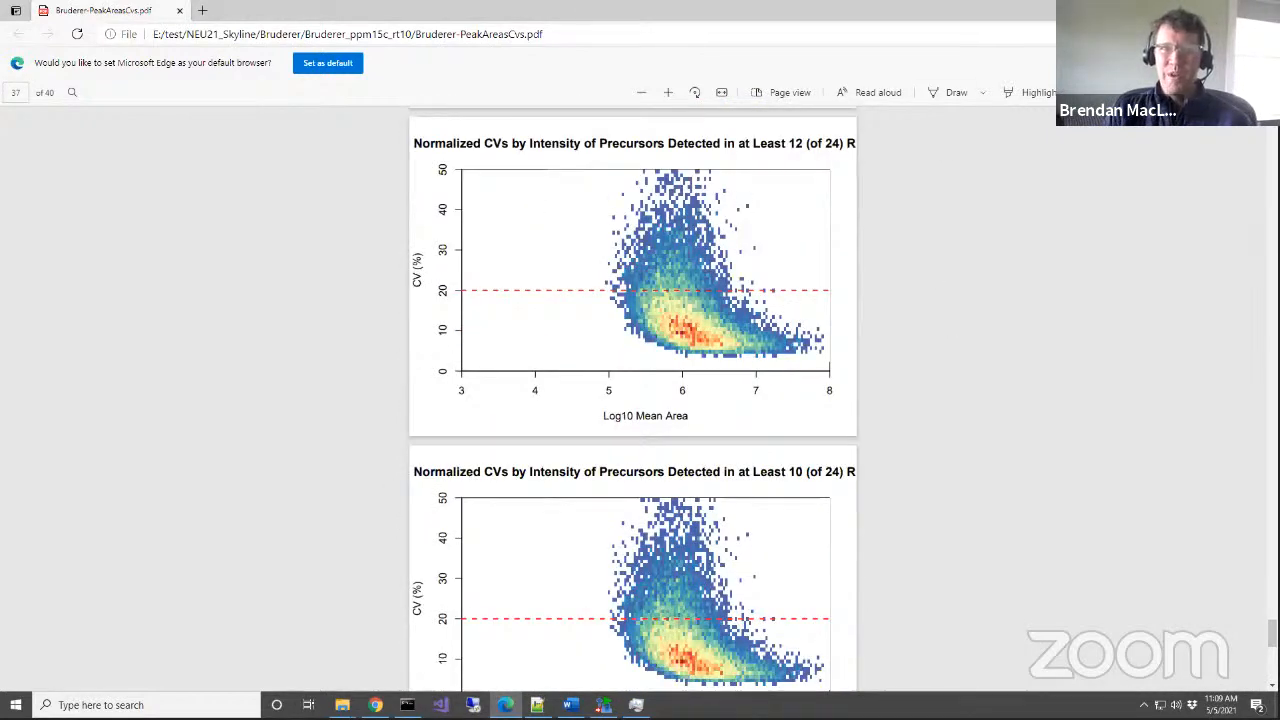
Dismiss the default-browser prompt and close the PDF, then disable the Bruderer configuration in Skyline Batch.
left_click(1264, 63)
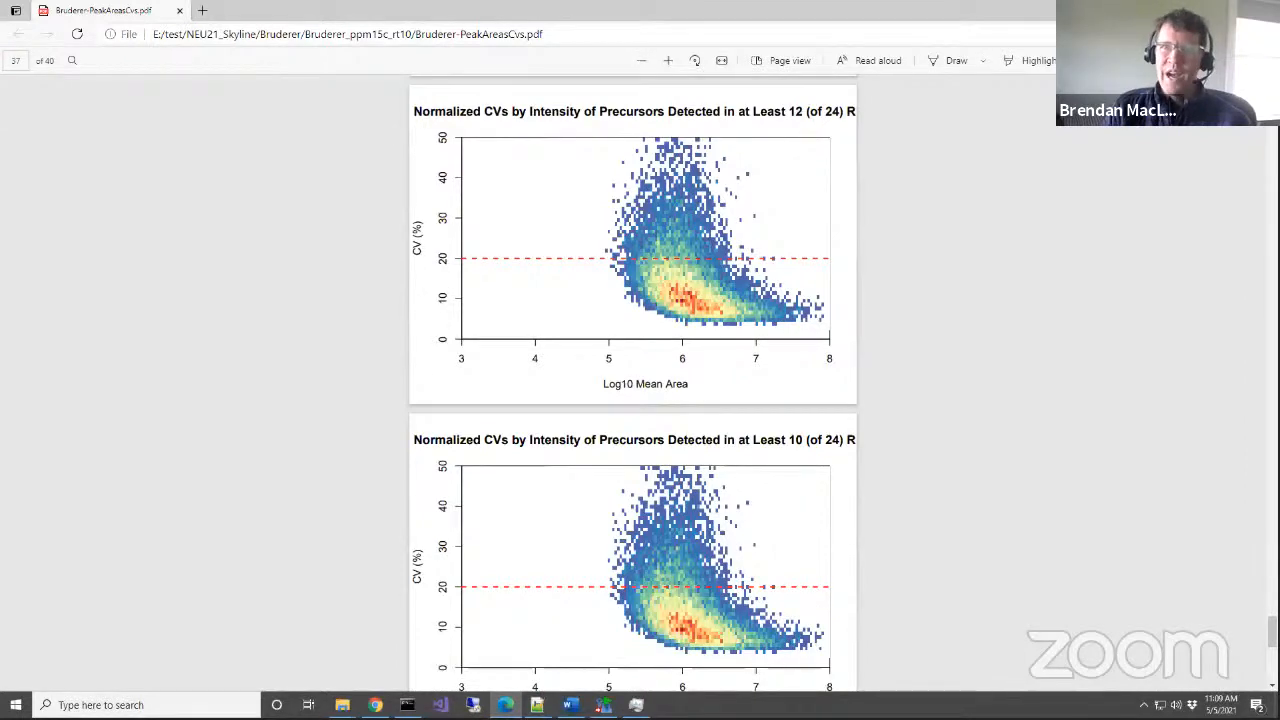
left_click(1264, 10)
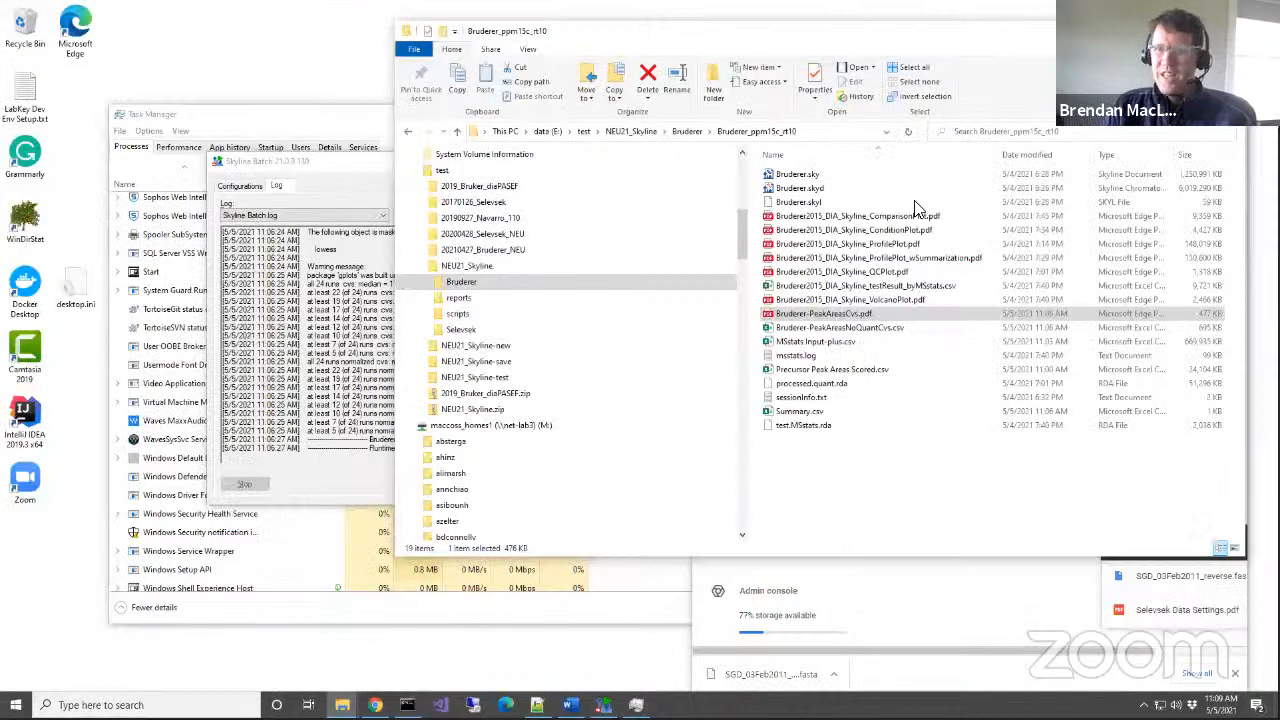
left_click(340, 166)
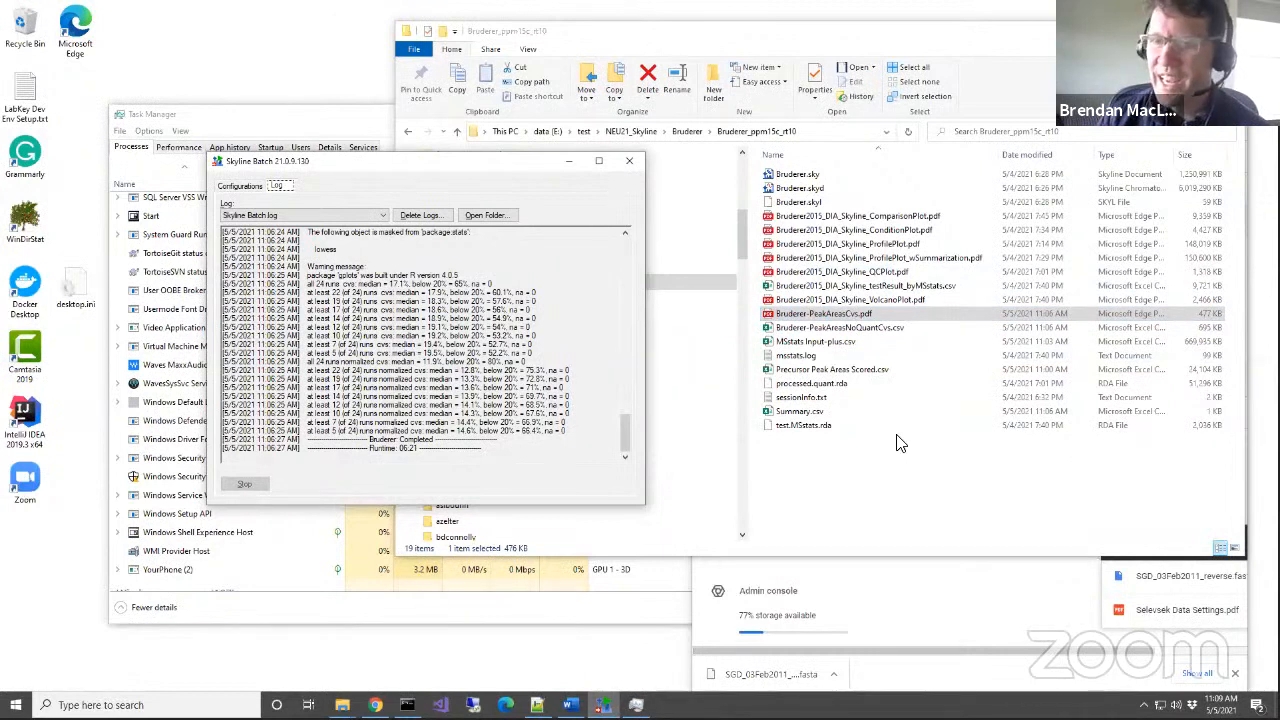
left_click(248, 185)
left_click(226, 266)
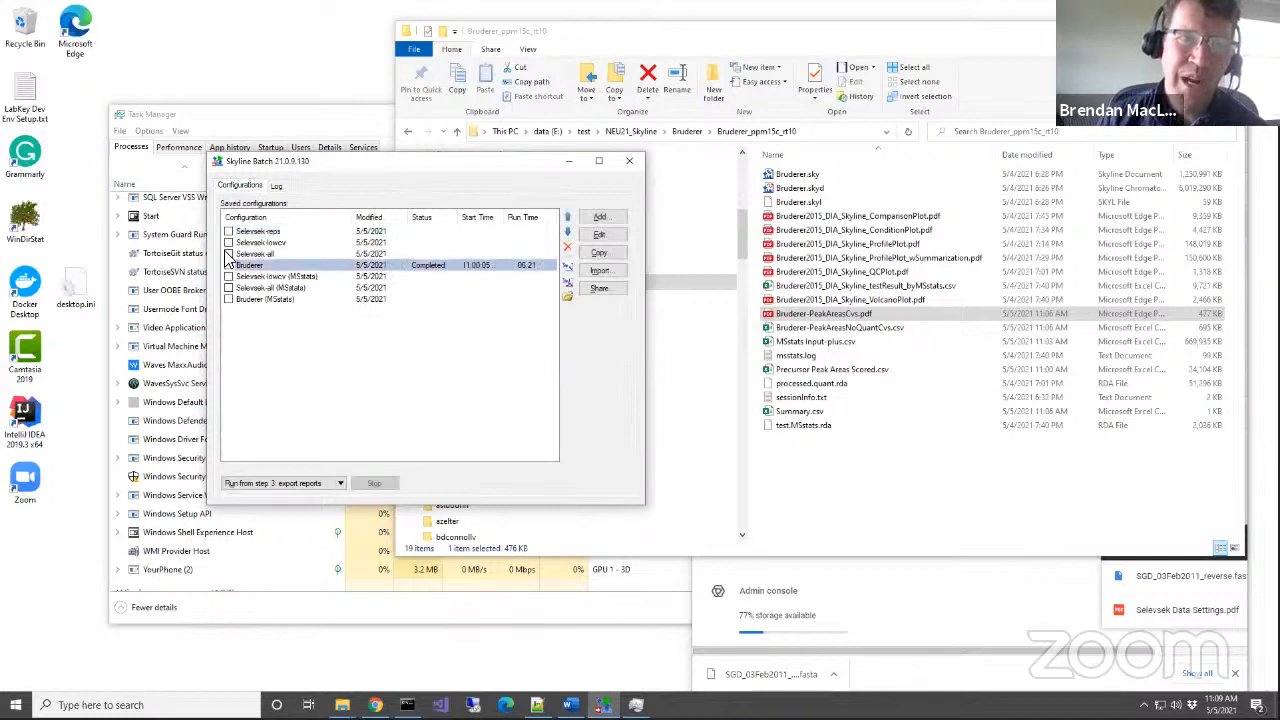
Enable the Selevsek-reps, Selevsek-lowcv and Selevsek-all configurations, with both Selevsek MSstats configurations disabled.
left_click(228, 232)
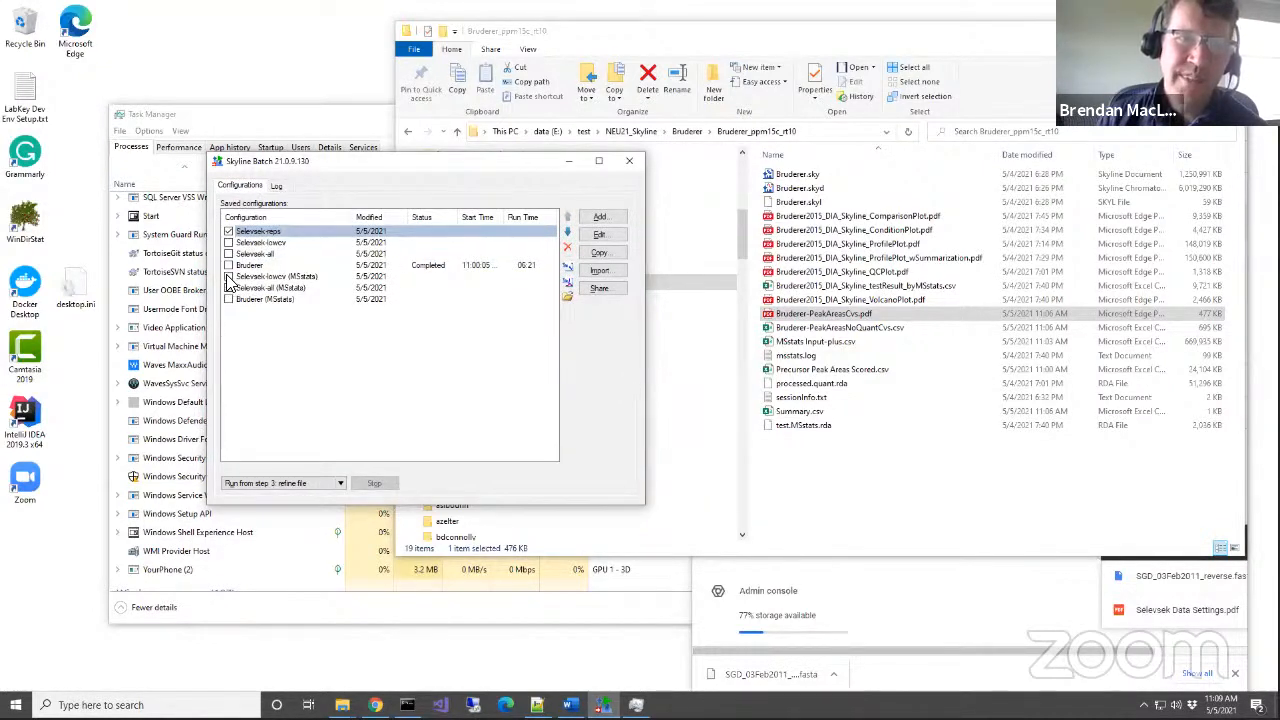
left_click(228, 277)
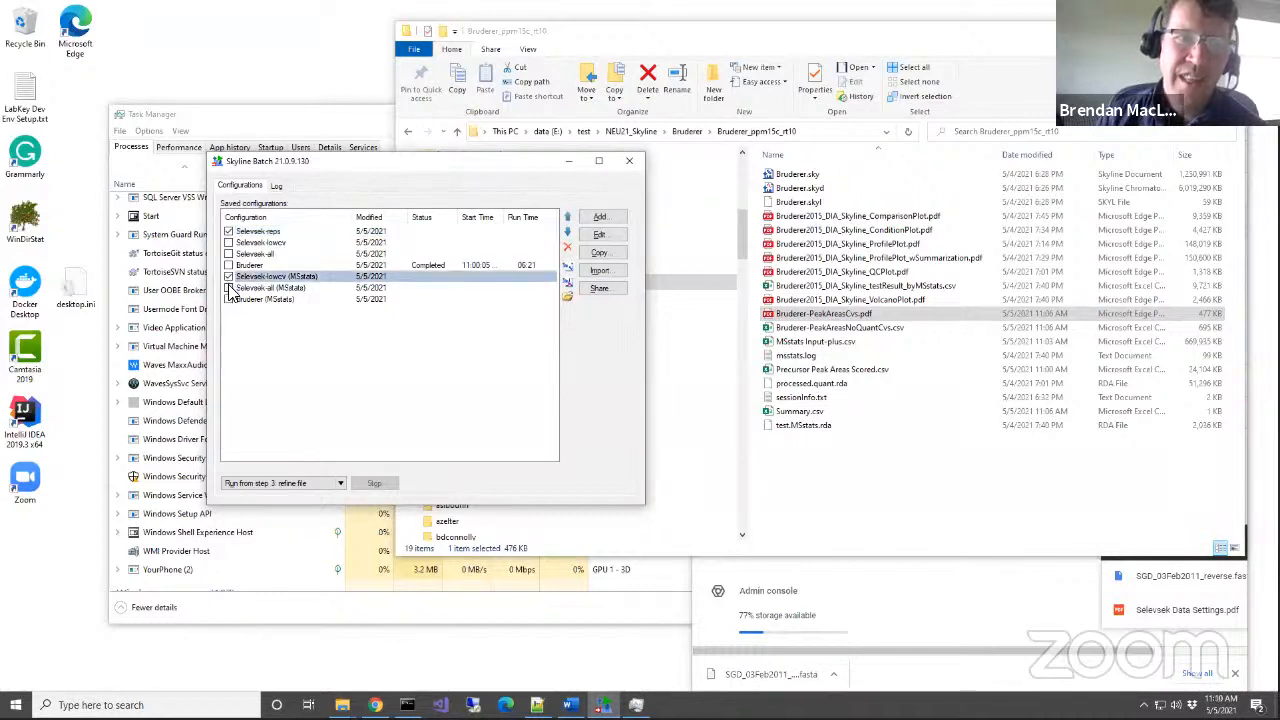
left_click(228, 288)
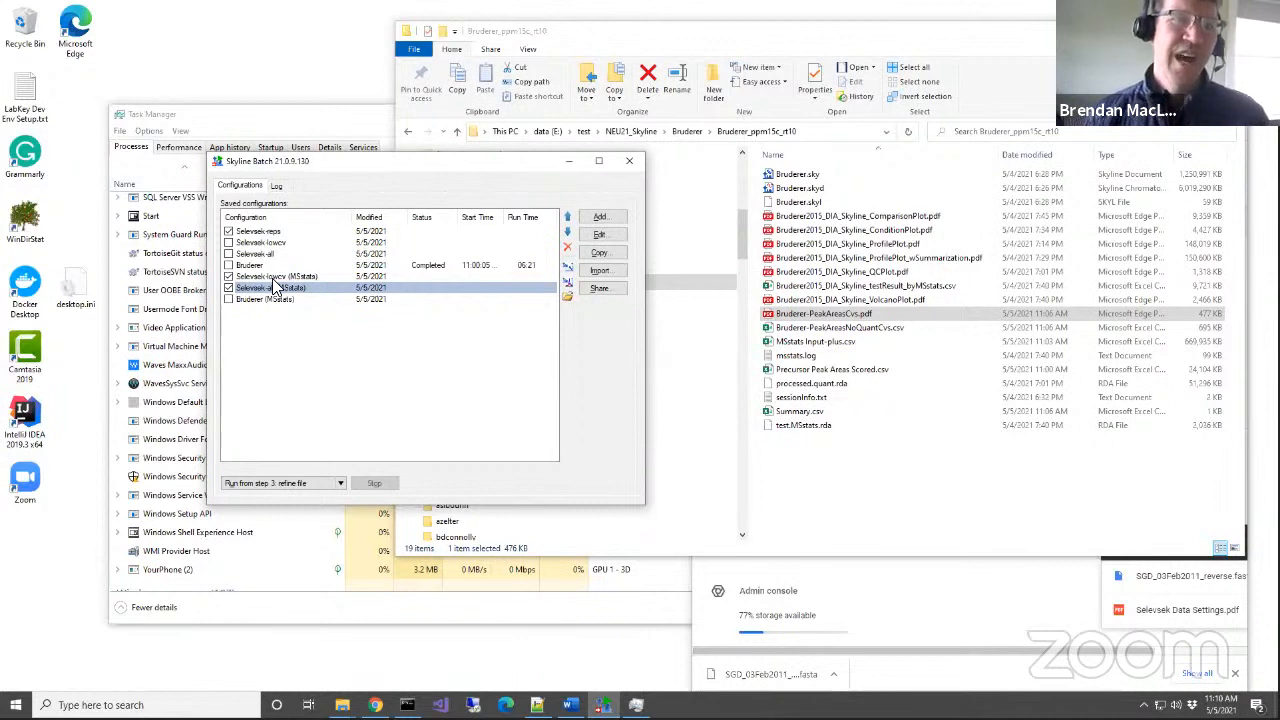
left_click(228, 288)
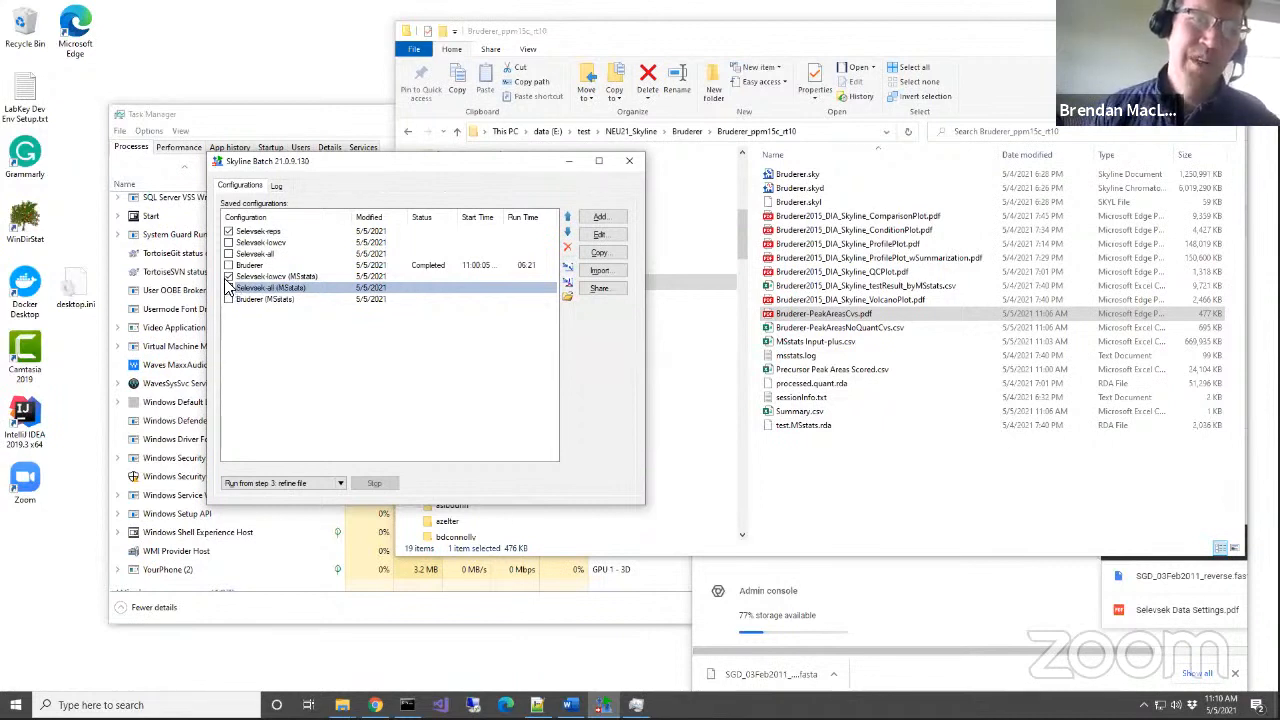
left_click(228, 277)
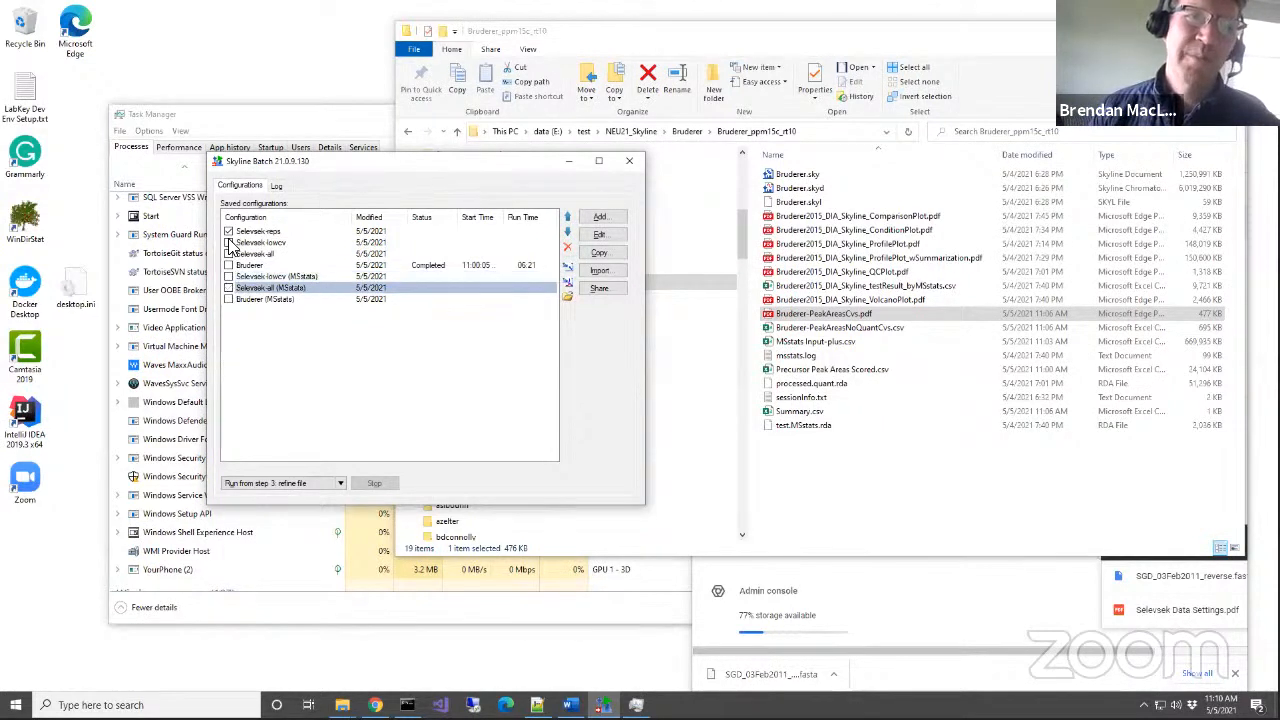
left_click(228, 243)
left_click(228, 254)
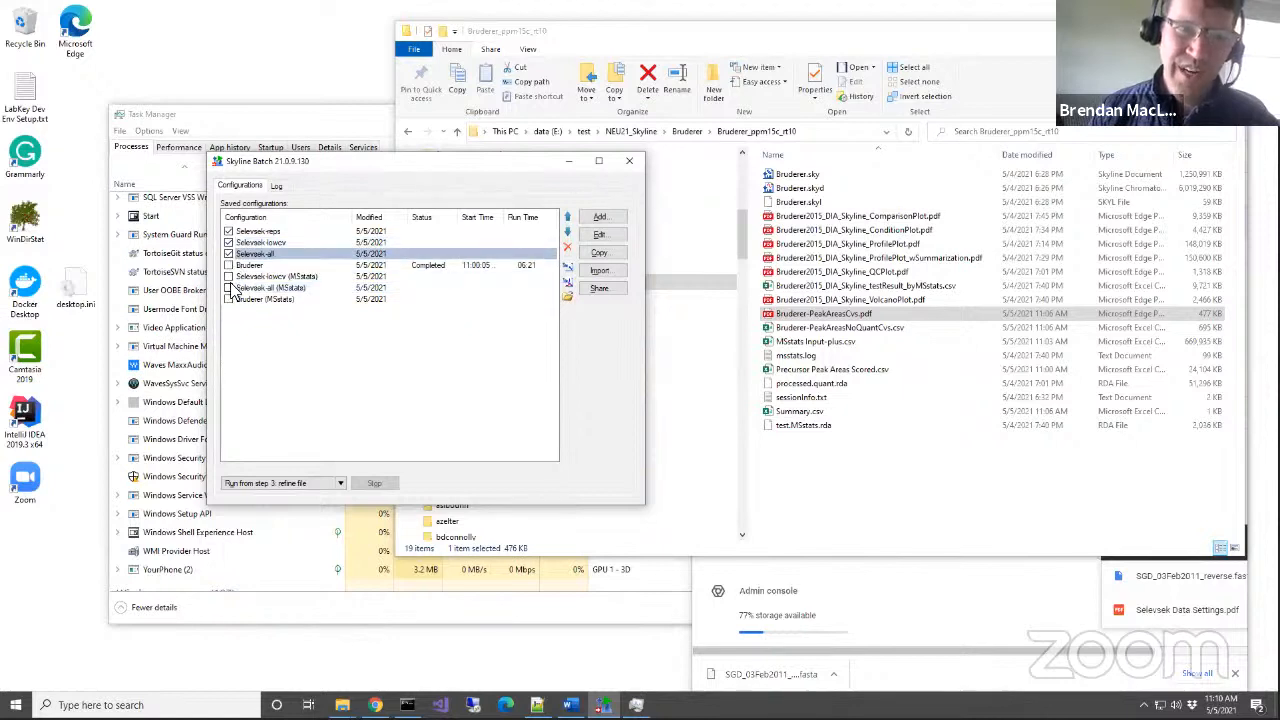
Enable only Selevsek-lowcv (MSstats) and Selevsek-all (MSstats), and check which starting steps are available for the run.
left_click(228, 277)
left_click(228, 288)
left_click(229, 254)
left_click(228, 254)
left_click(228, 243)
left_click(228, 231)
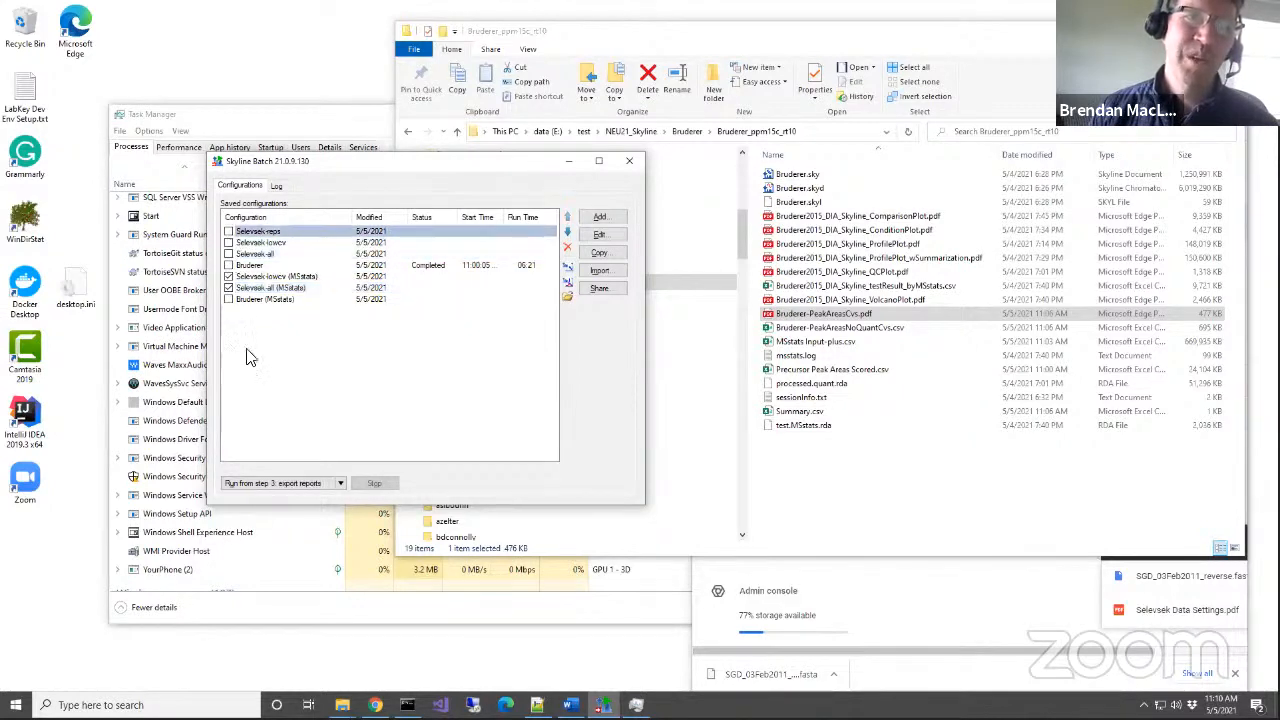
left_click(342, 483)
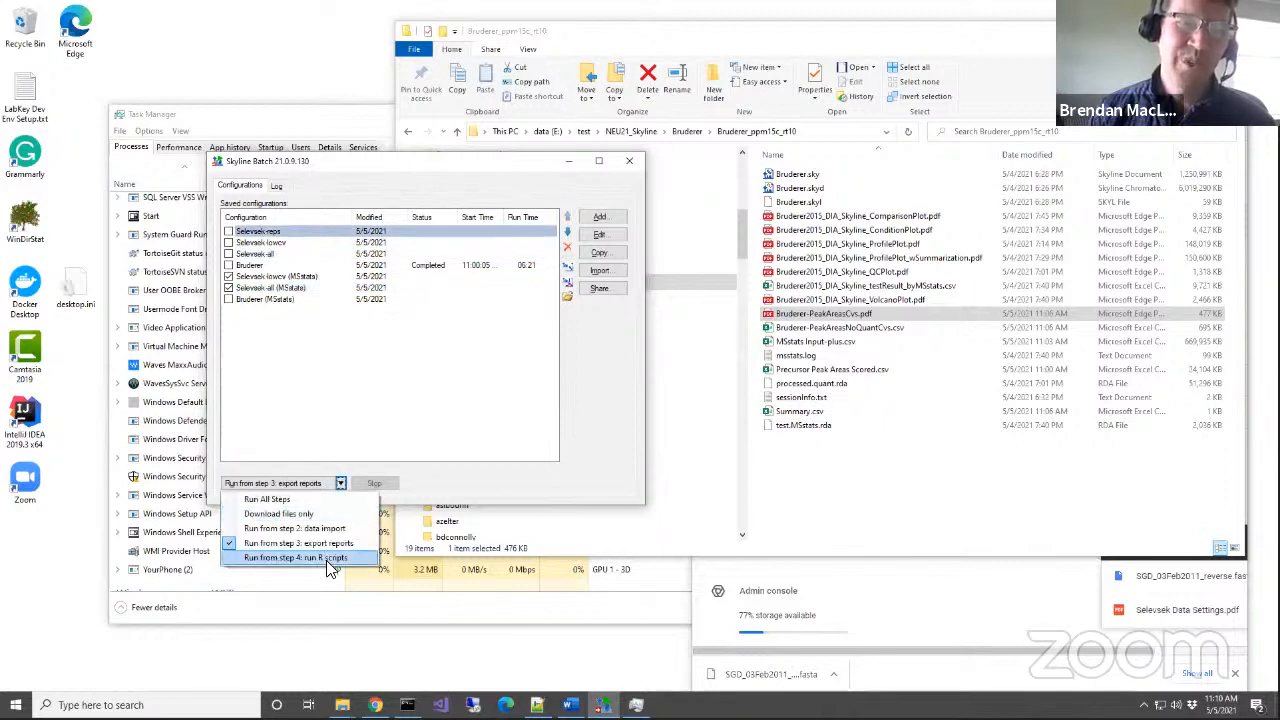
left_click(412, 172)
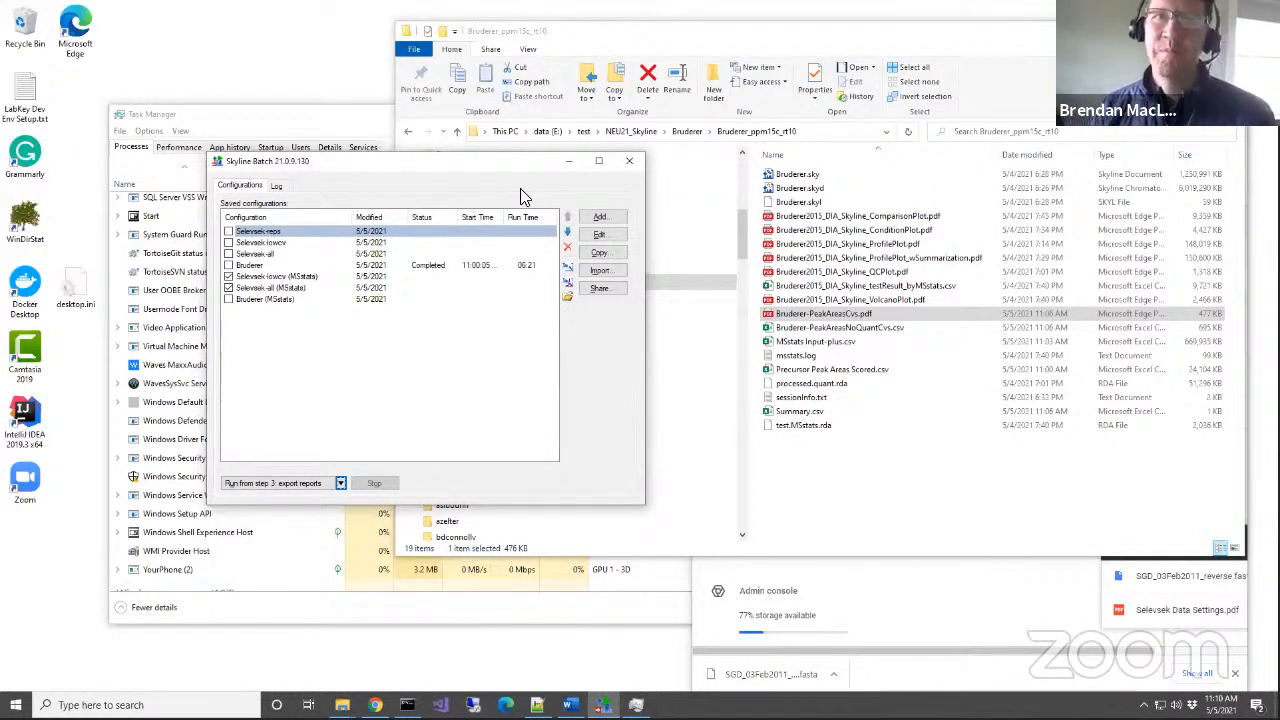
Minimize the File Explorer window and close Task Manager, keeping Skyline Batch and the browser in view.
left_click(1169, 31)
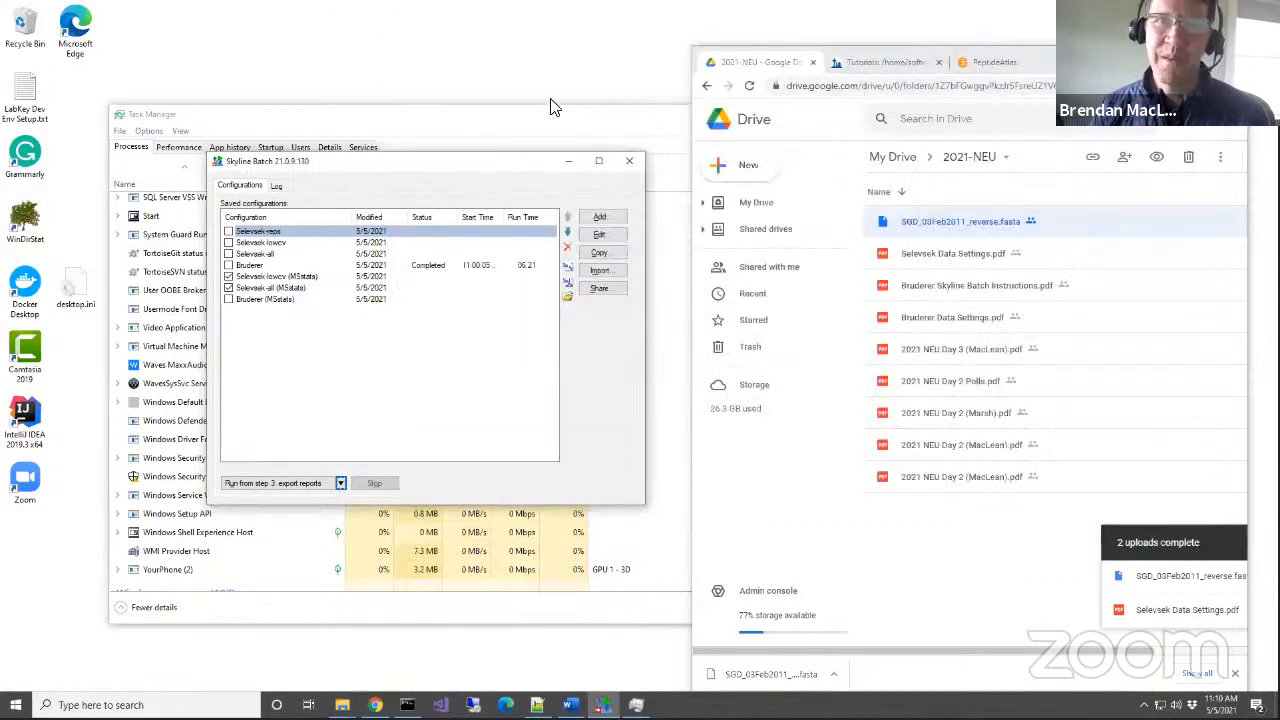
left_click(557, 119)
left_click(1021, 114)
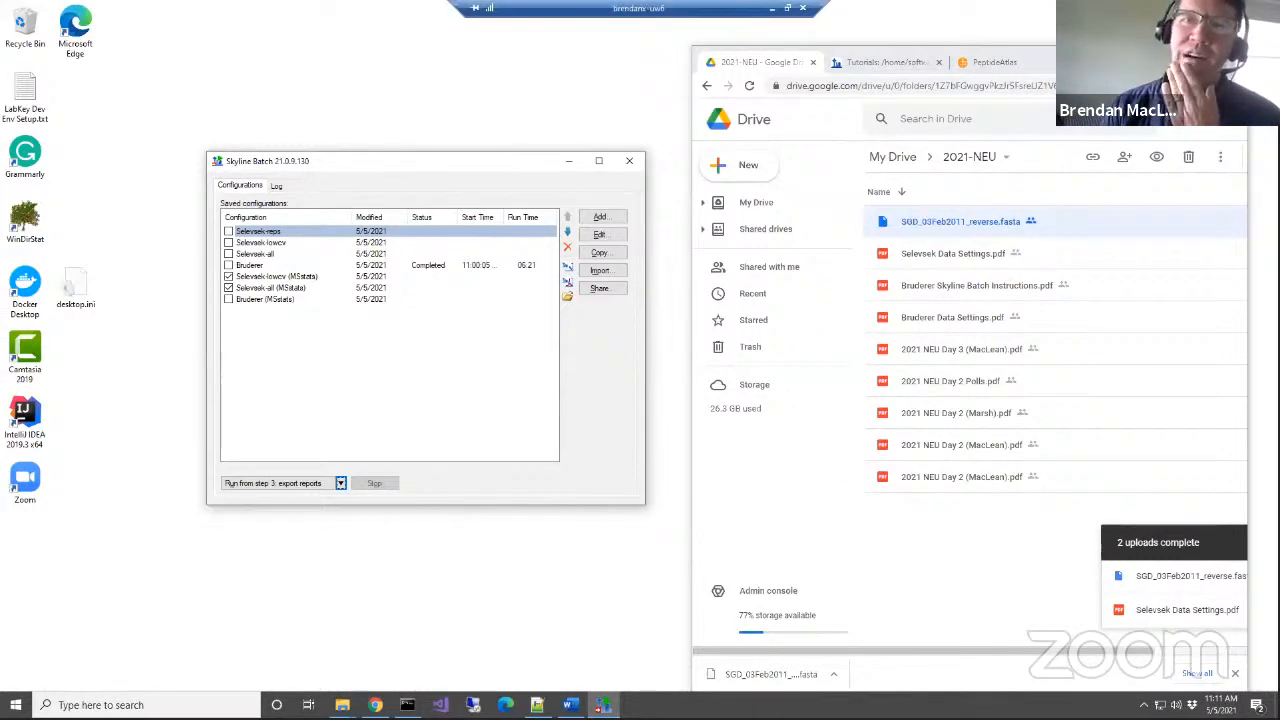
Search the web in a new tab for a DIA protocol by its author's surname, look over the results and close the tab.
left_click(1110, 60)
key("ctrl+t")
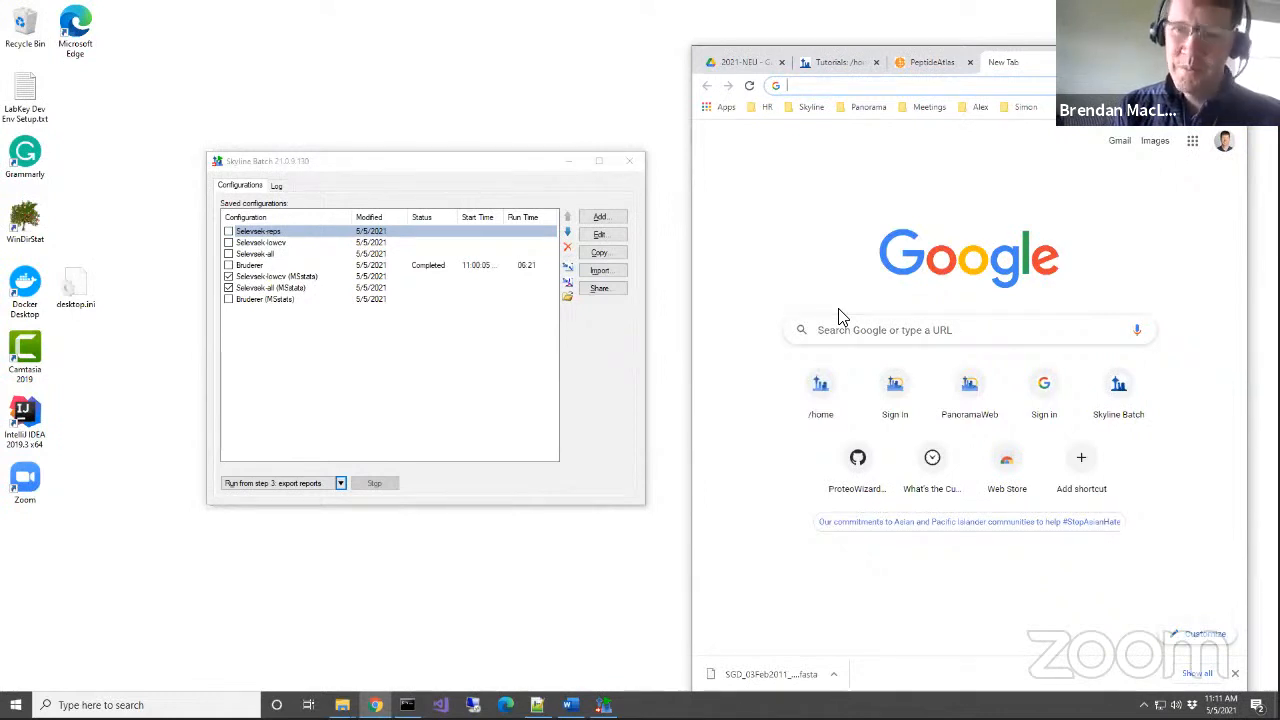
type("egge")
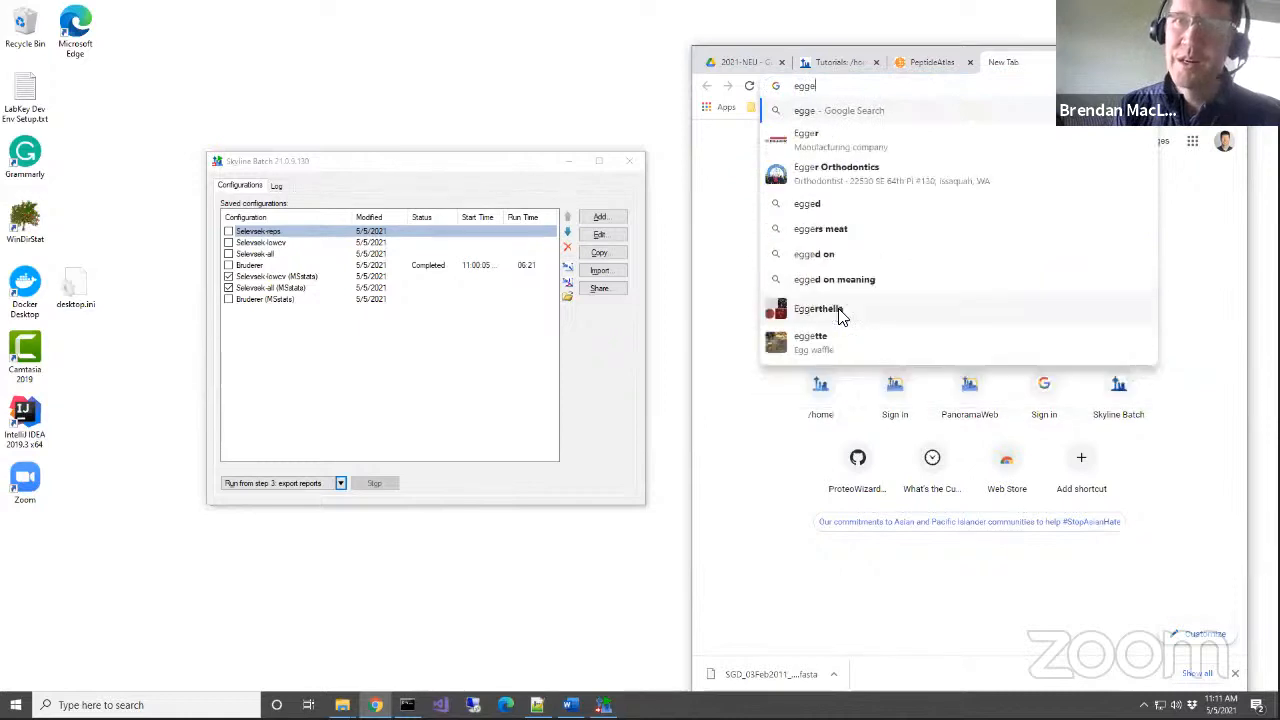
type("rtson")
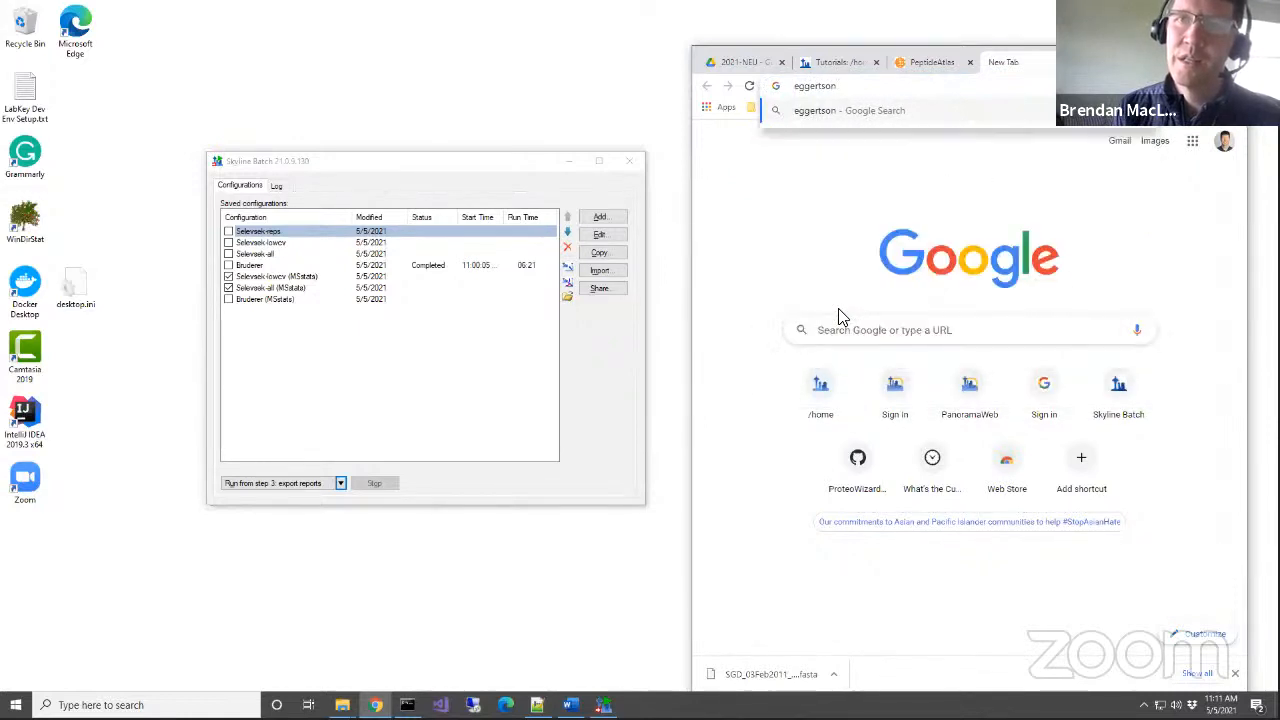
type(" dia ")
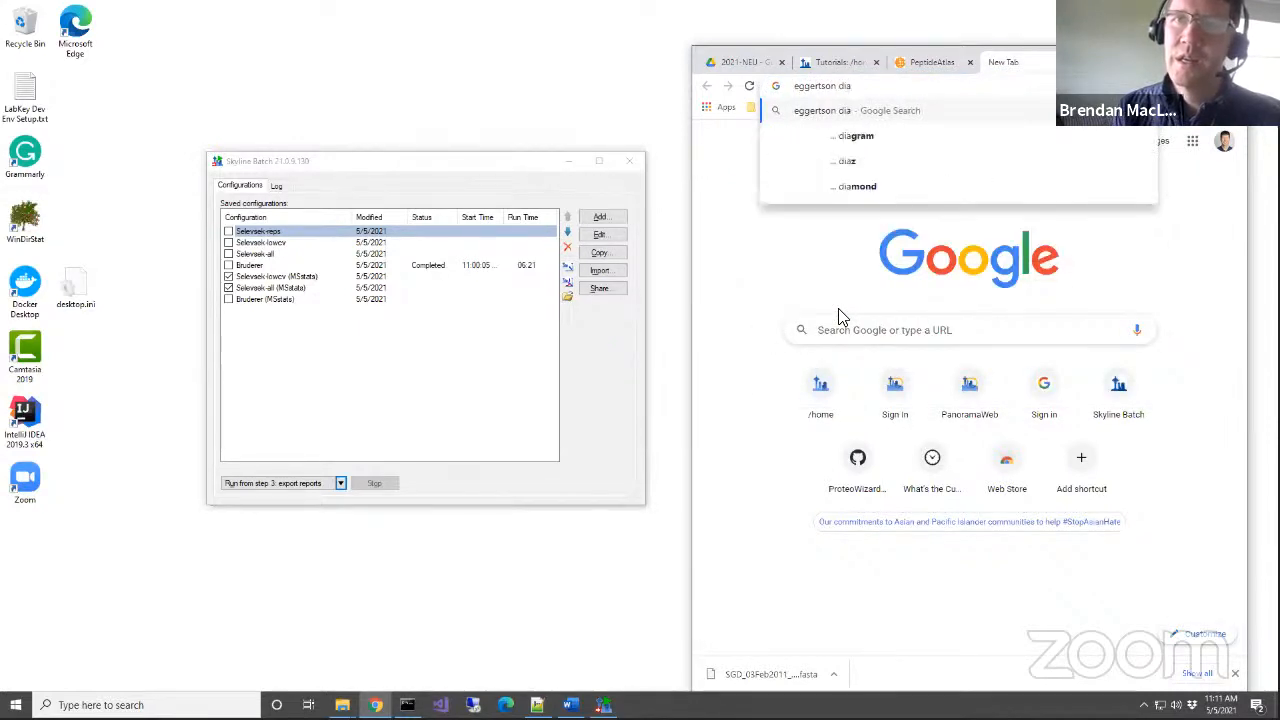
type("protocol")
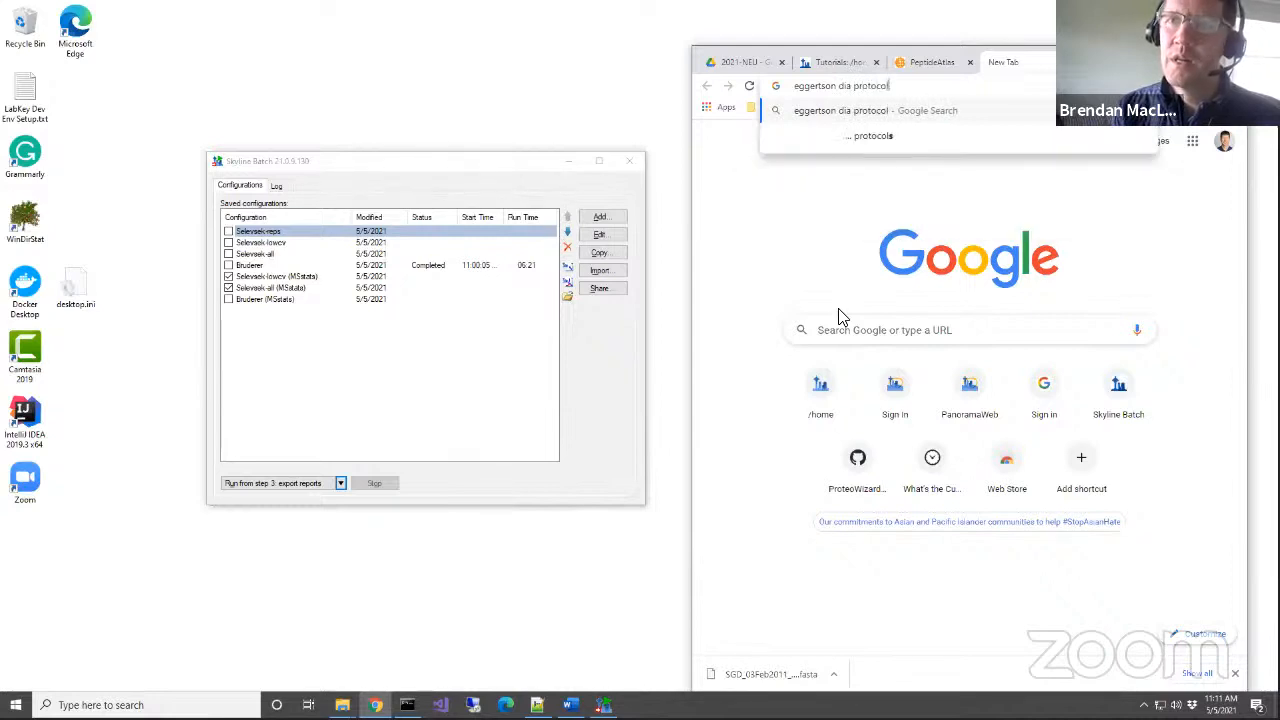
key("Return")
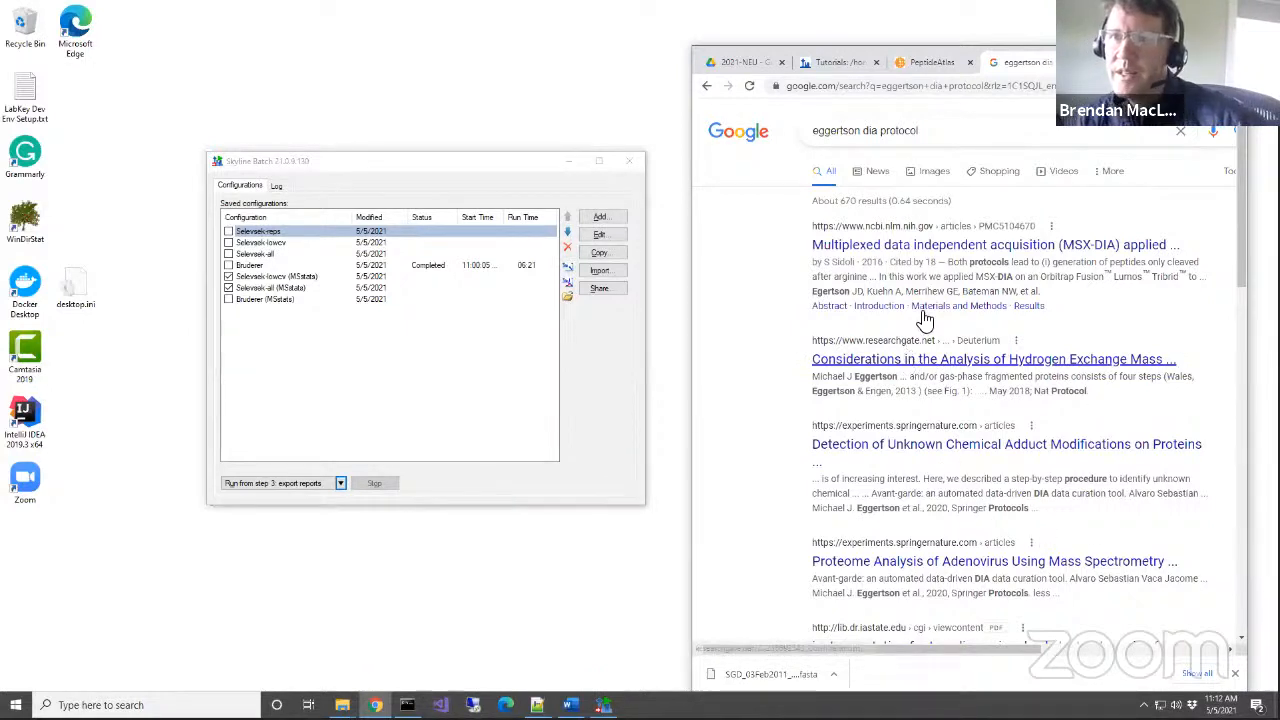
key("ctrl+w")
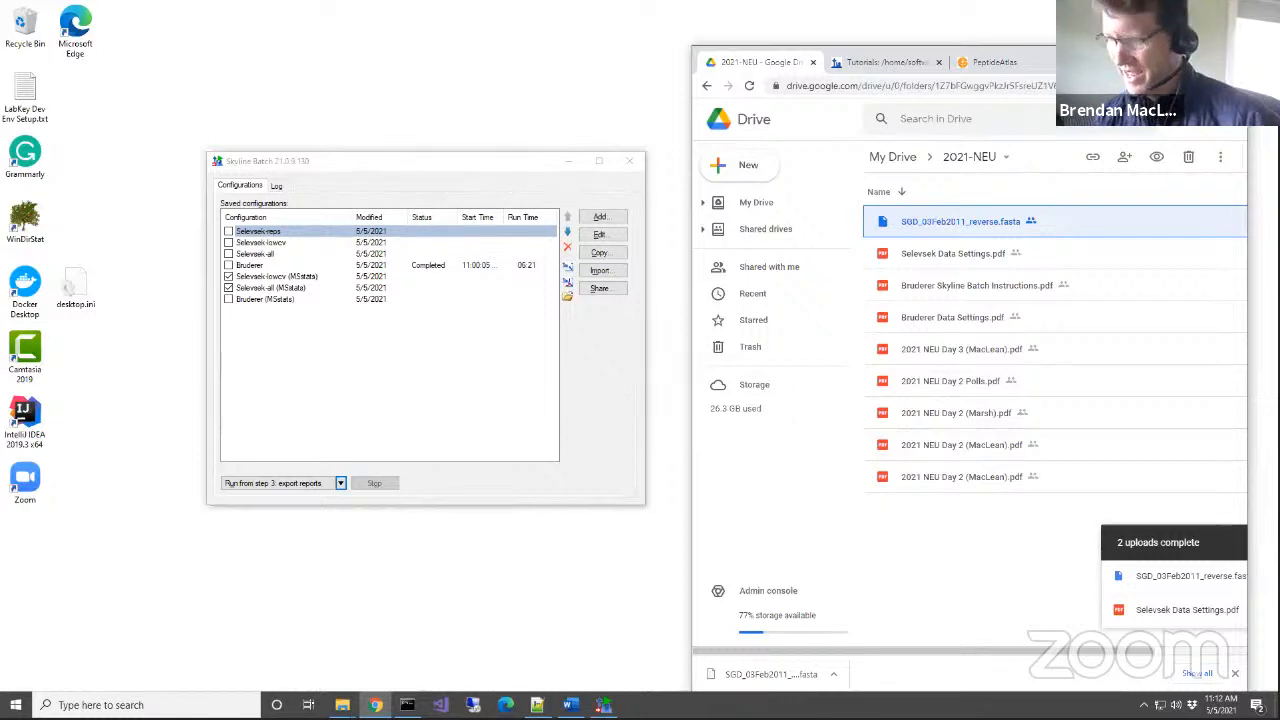
Show the Skyline Tutorials page and widen the browser window across most of the desktop.
left_click(862, 62)
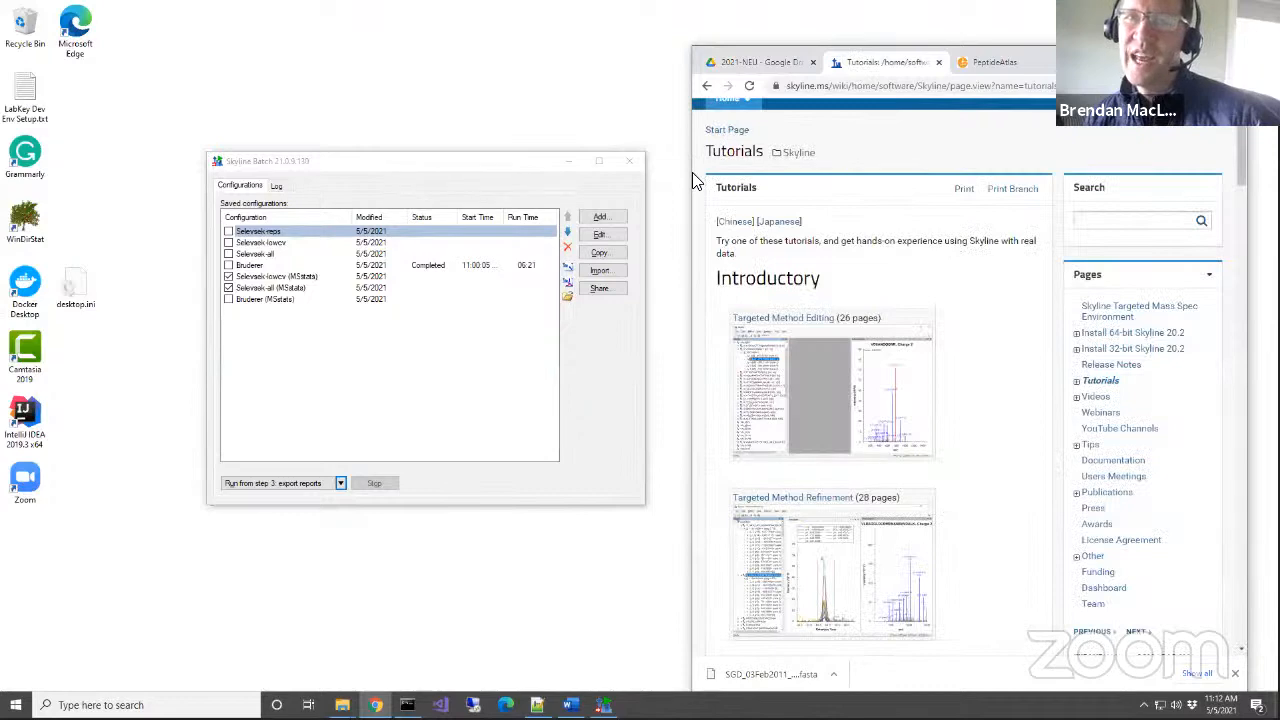
left_click_drag(688, 168, 9, 185)
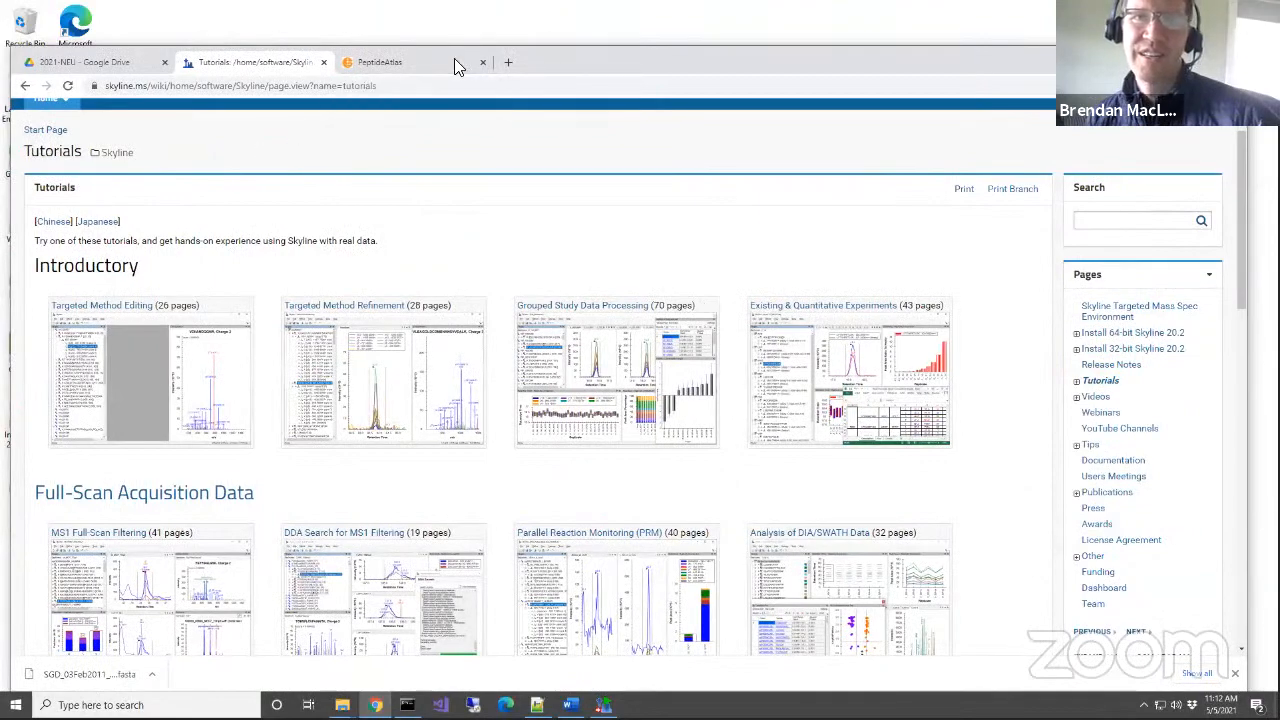
mouse_move(609, 58)
left_mouse_down()
mouse_move(608, 100)
mouse_move(630, 57)
mouse_move(612, 60)
left_mouse_up()
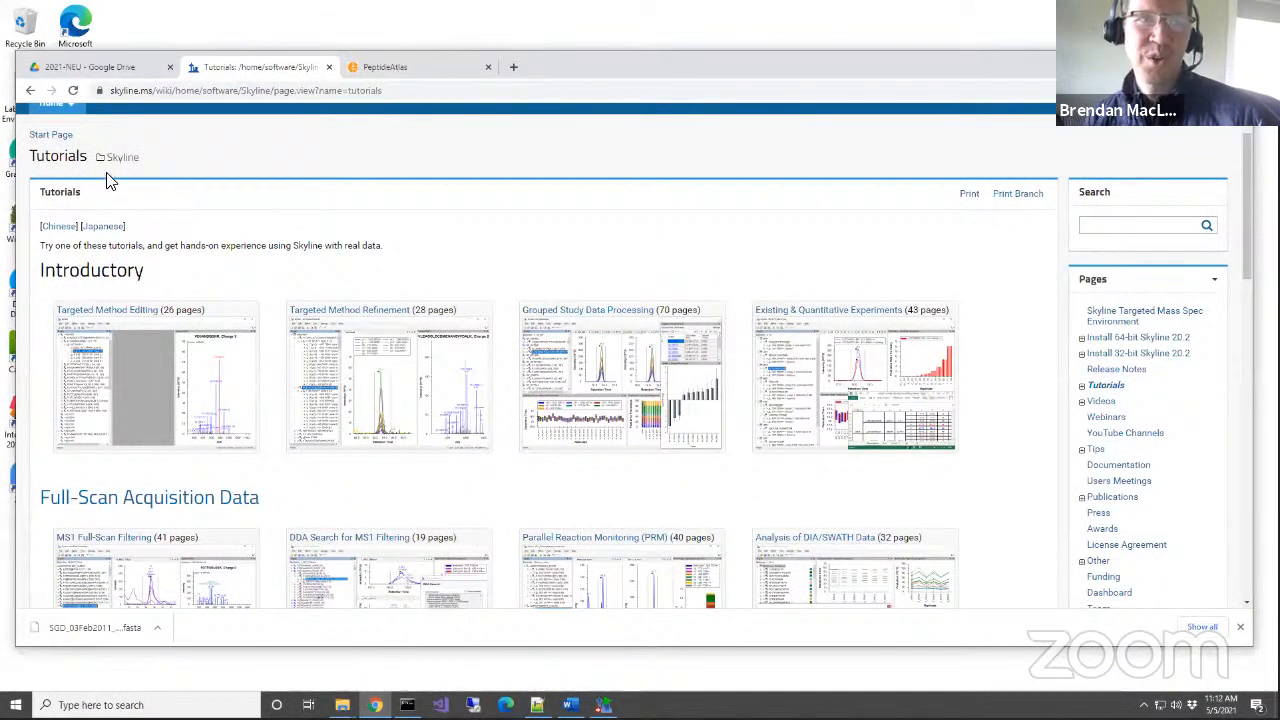
scroll(118, 178, "up", 1)
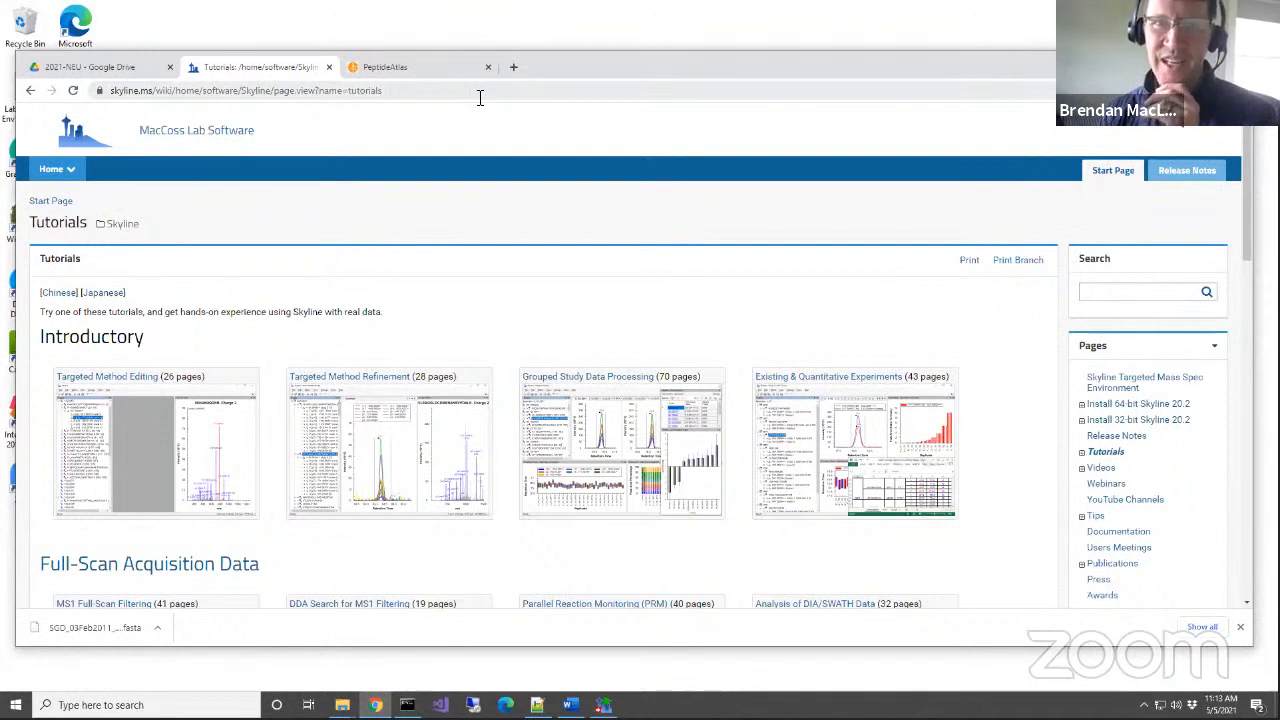
Go through the MacCoss Lab Software home page to the Skyline start page and open the UW Course YouTube channel.
left_click(90, 144)
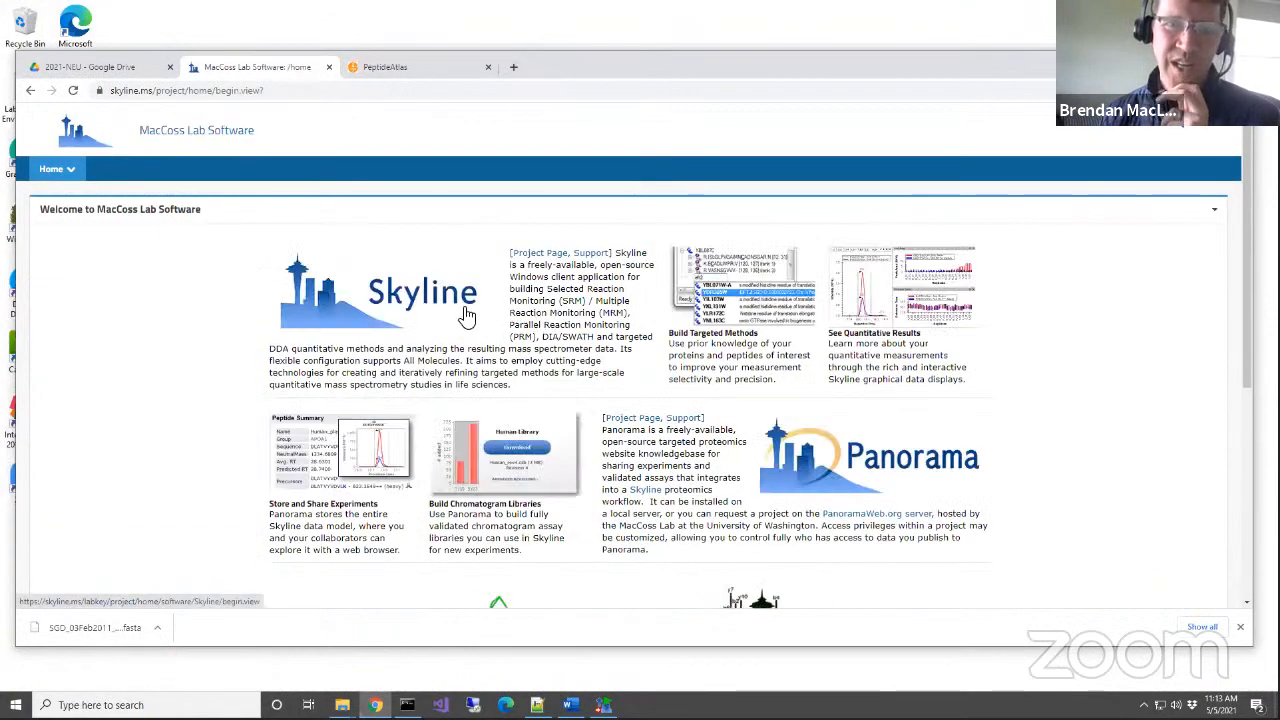
left_click(425, 303)
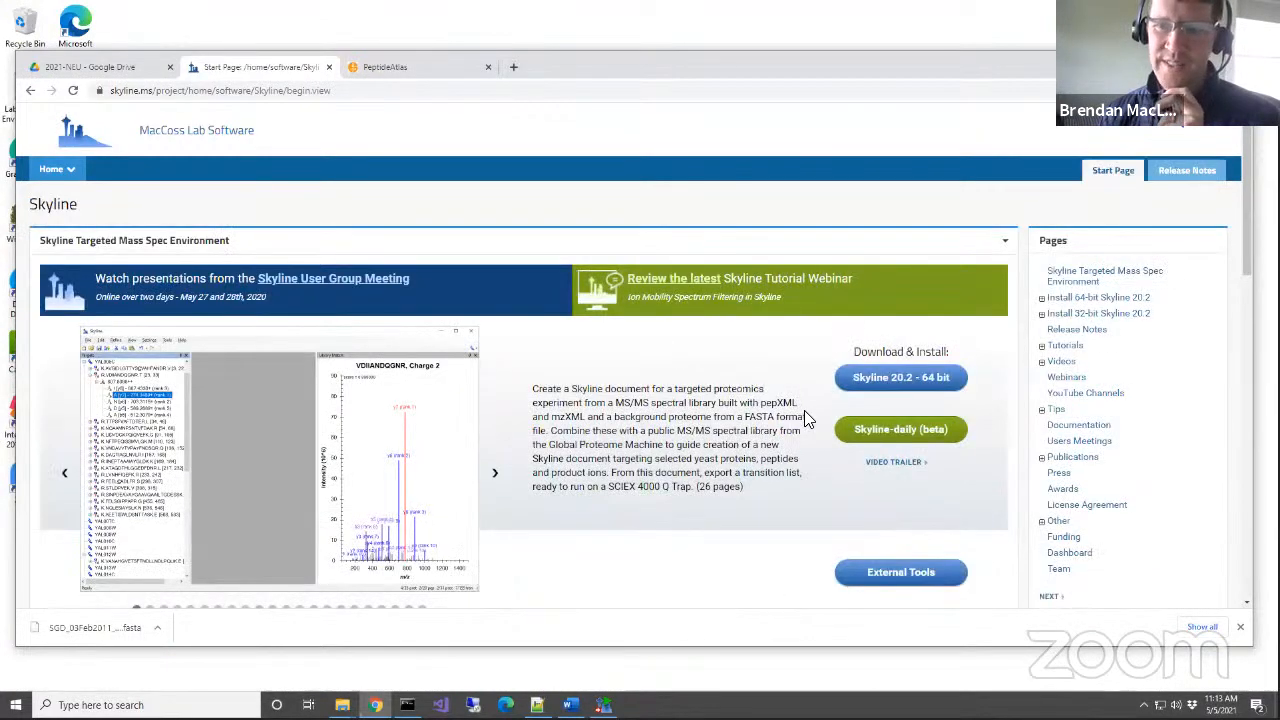
scroll(804, 410, "down", 2)
scroll(808, 418, "down", 5)
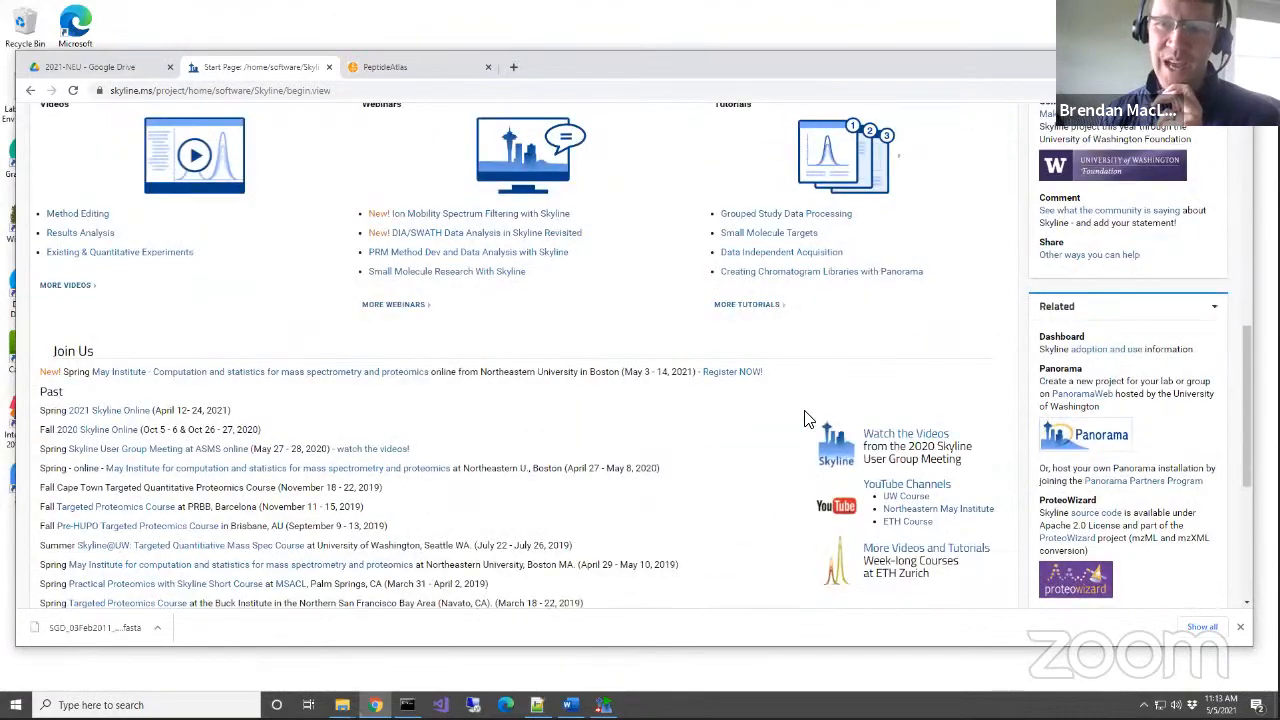
scroll(808, 418, "down", 1)
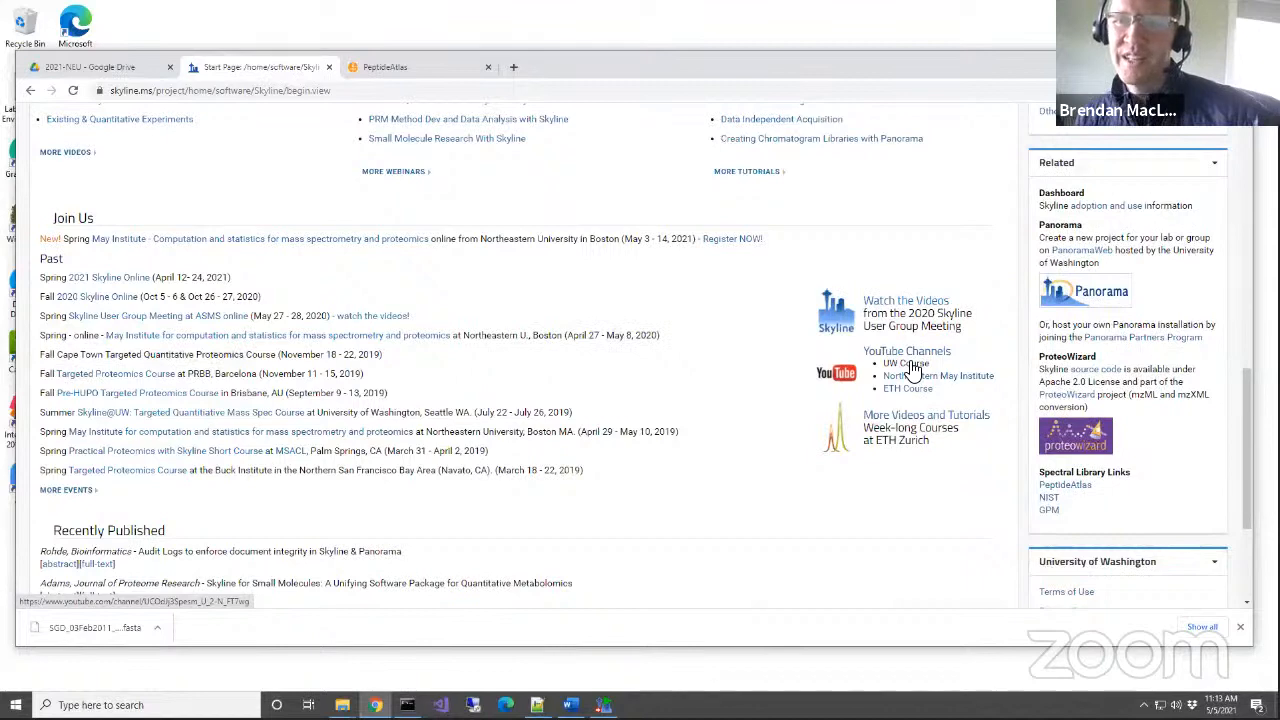
left_click(911, 370)
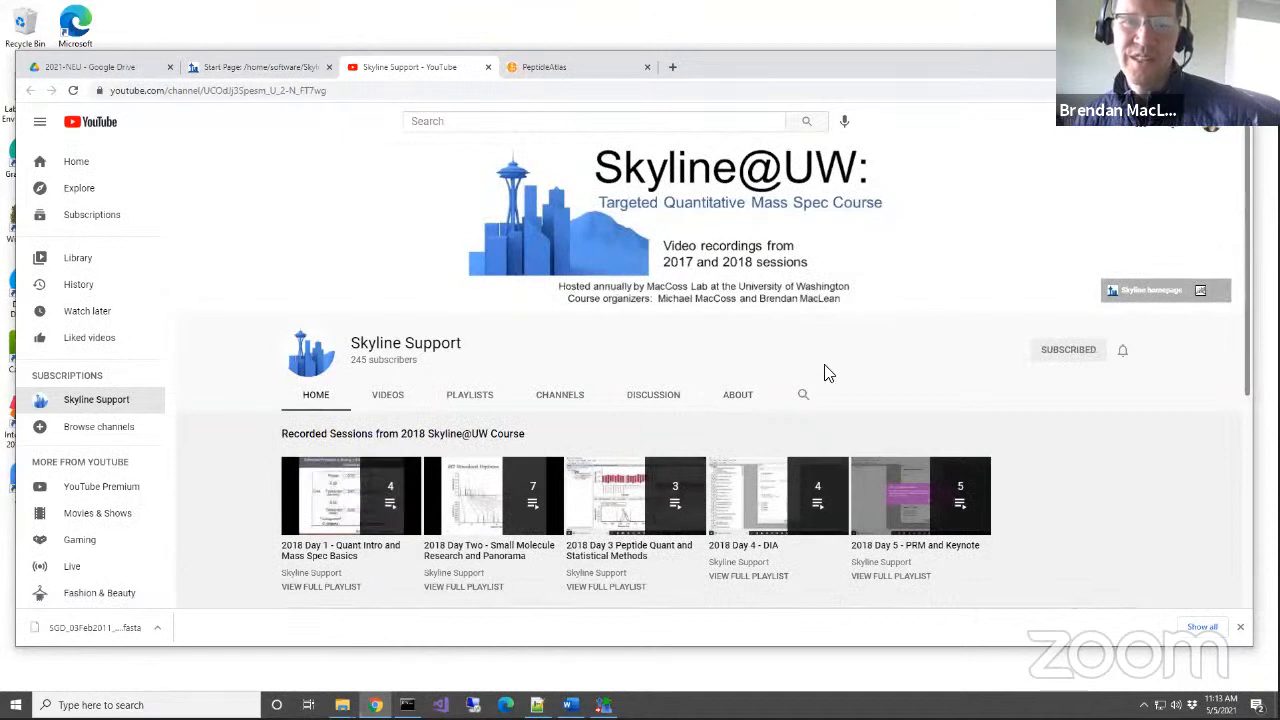
scroll(600, 360, "down", 1)
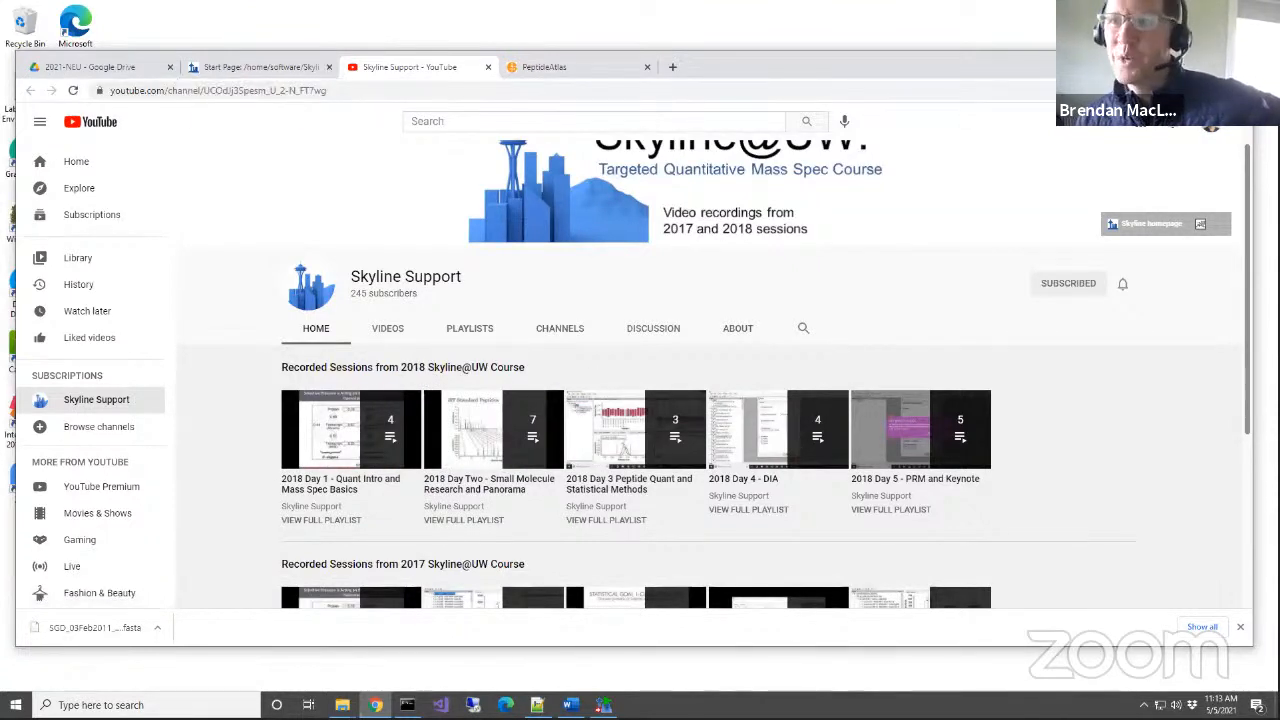
Minimize the browser, then start Skyline-daily and open the second recent Bruderer.sky document.
left_click(1177, 61)
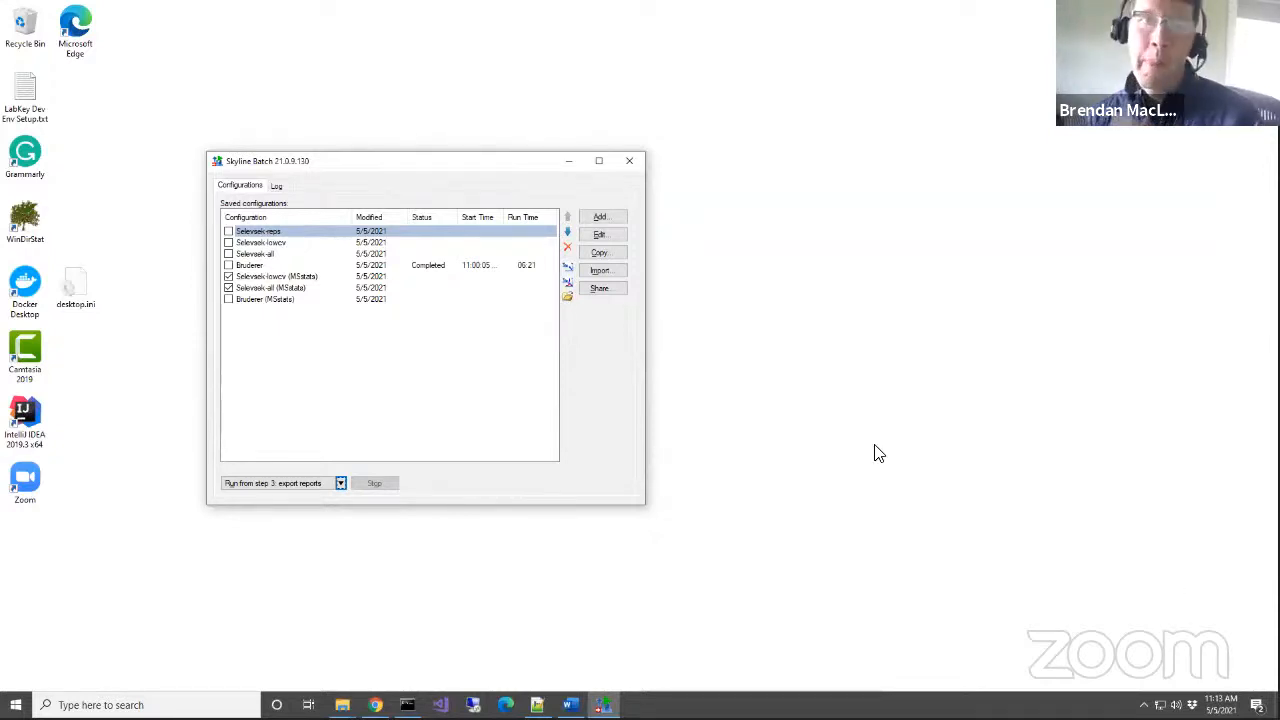
left_click(165, 705)
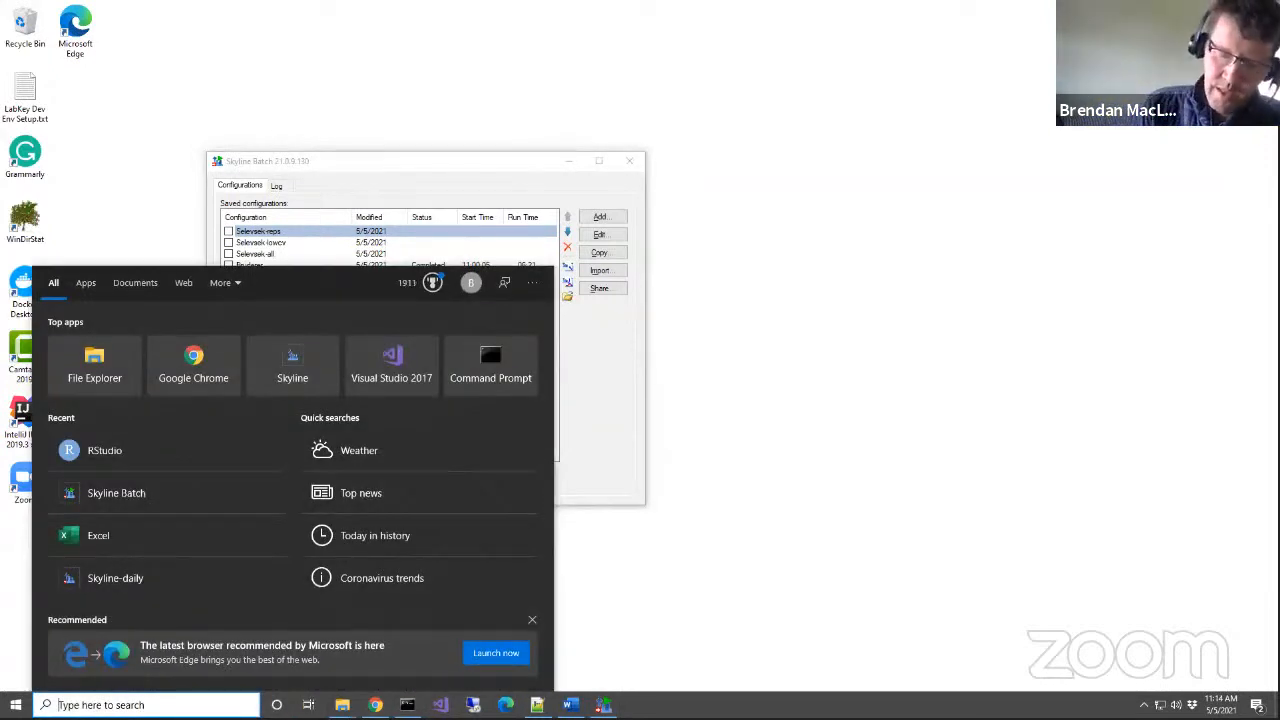
type("sk")
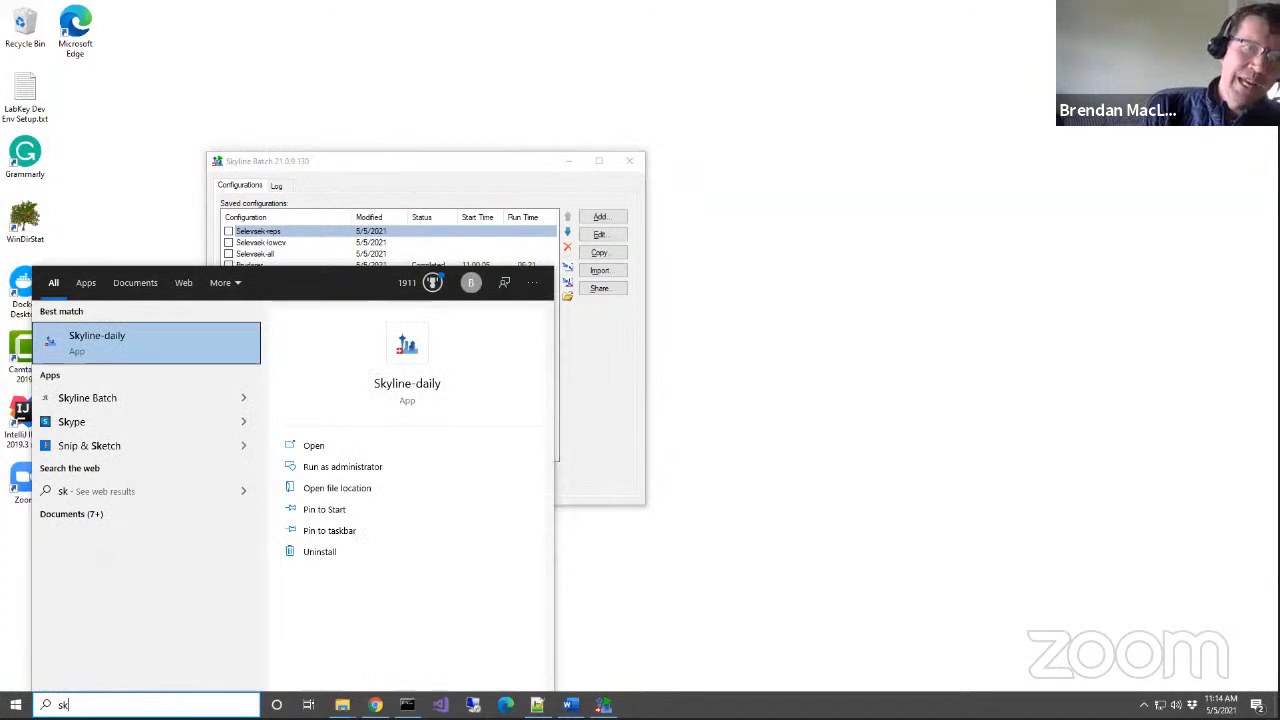
key("Return")
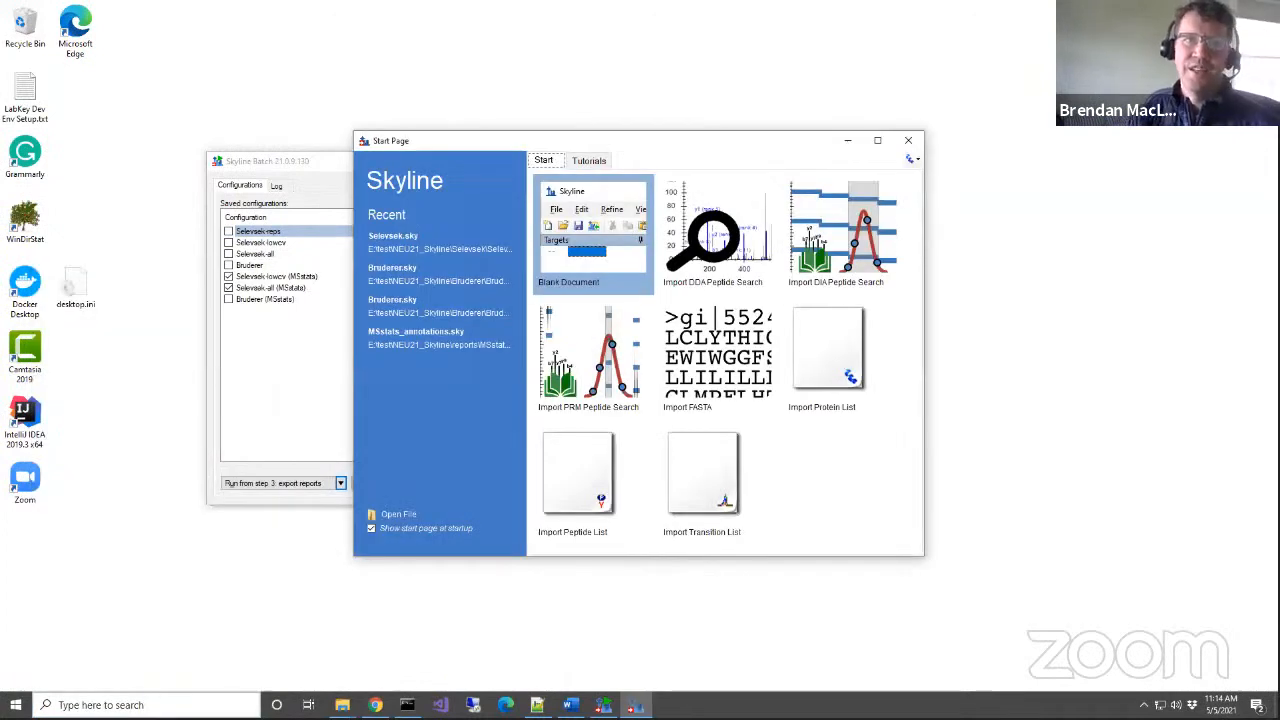
left_click(406, 310)
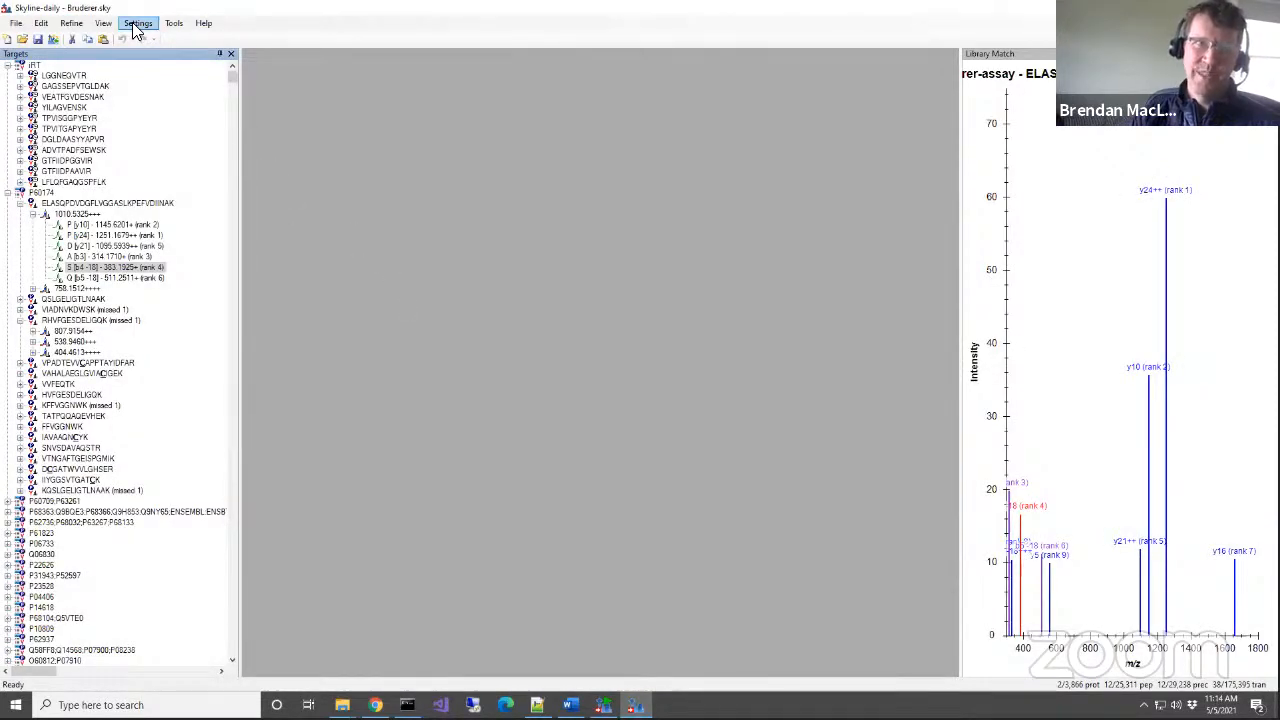
Open the current Bruderer (19-variable) isolation scheme from the full-scan transition settings to view its prespecified windows.
left_click(137, 23)
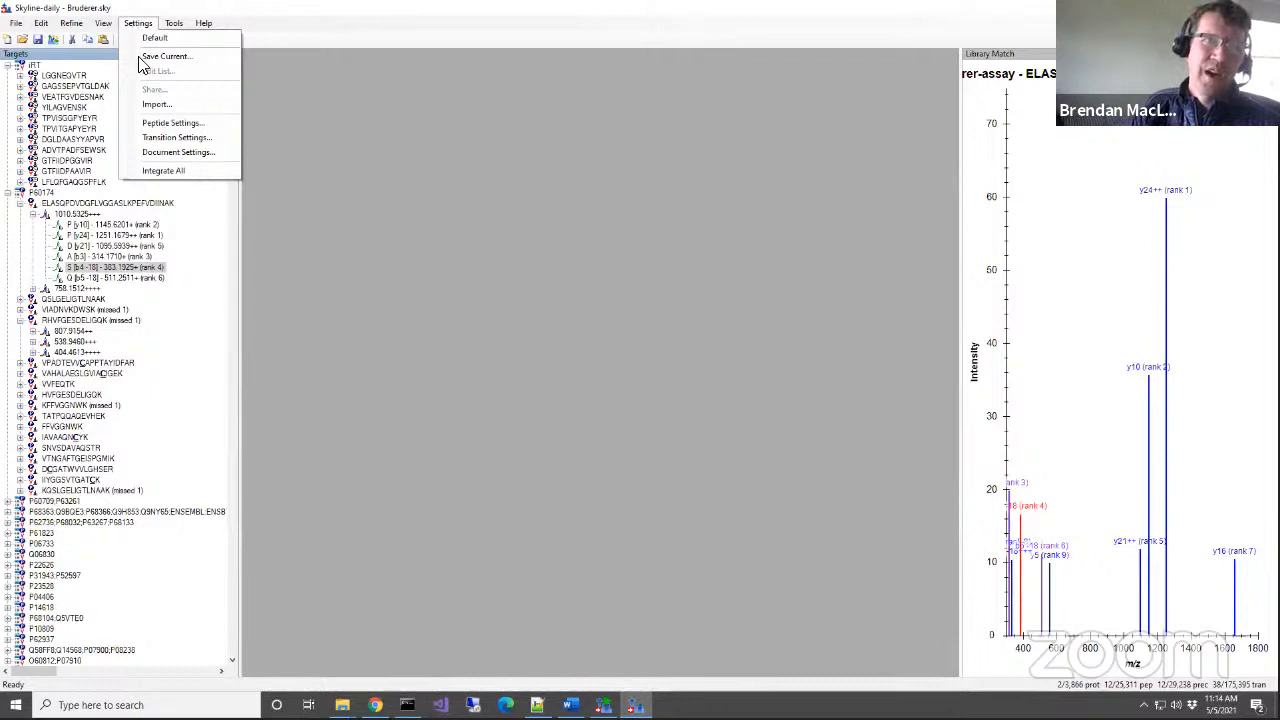
left_click(162, 140)
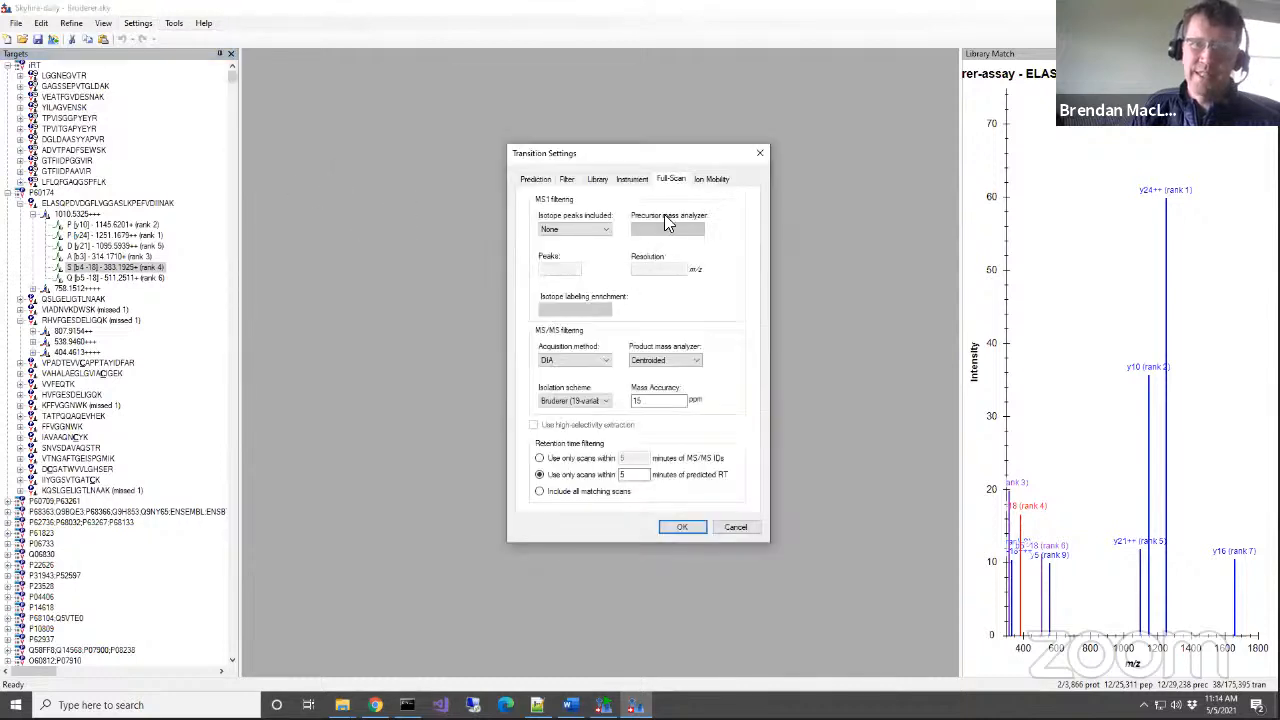
left_click(612, 402)
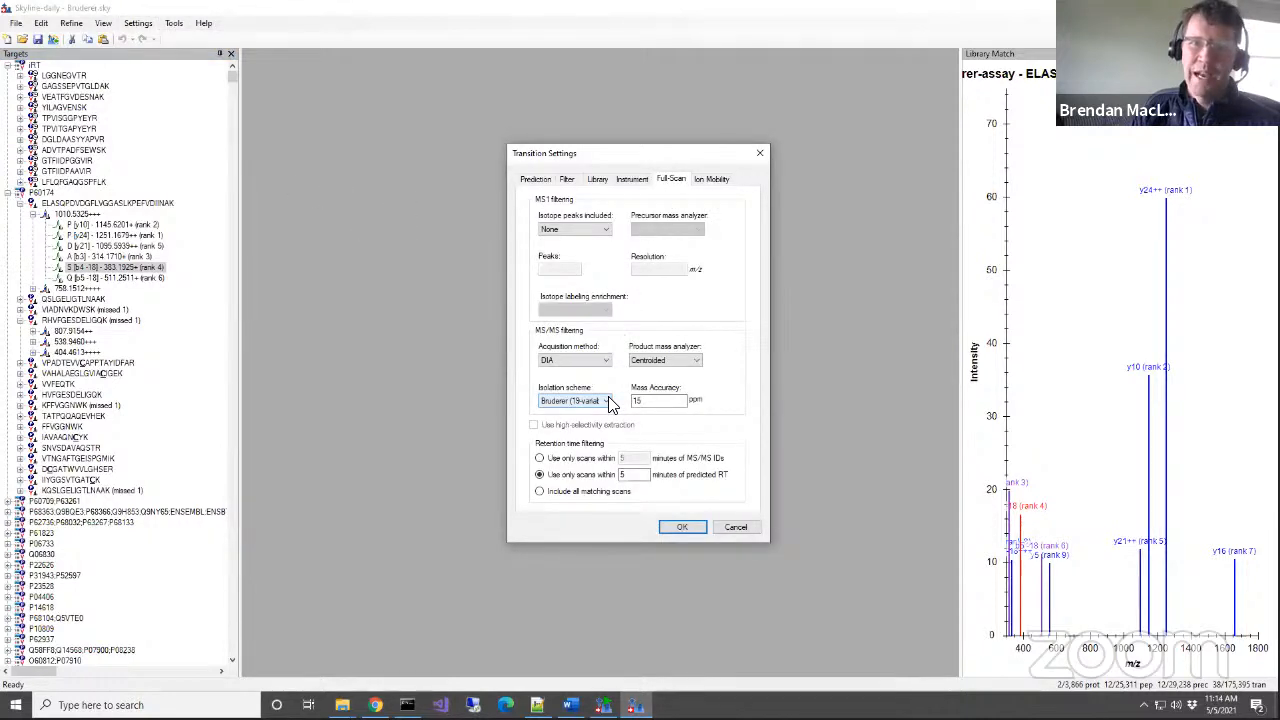
left_click(607, 401)
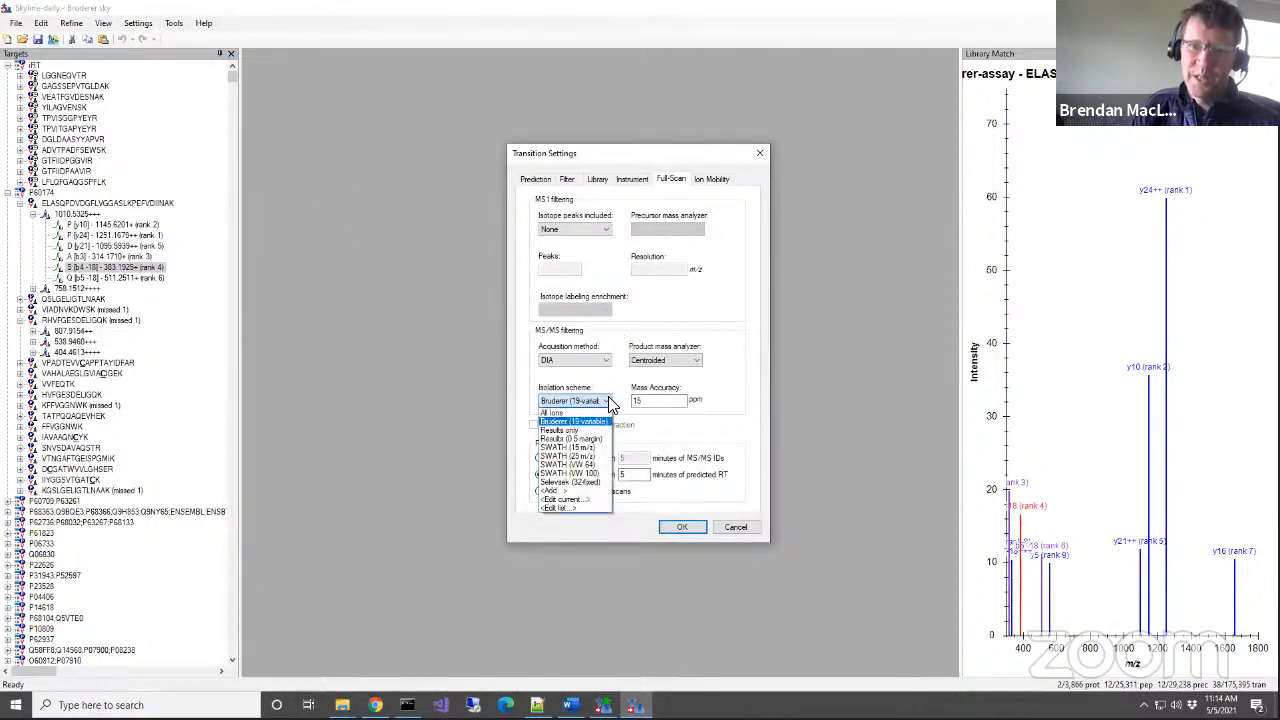
left_click(593, 500)
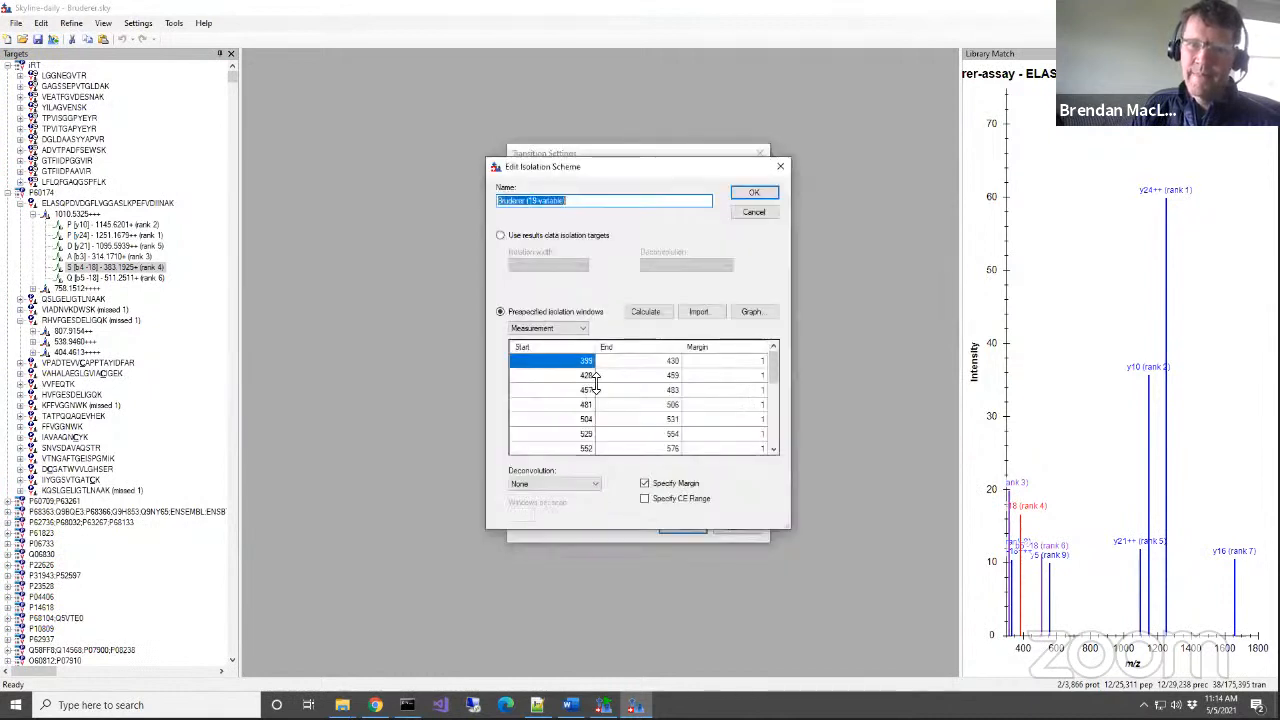
Graph the scheme's measurement windows for review, then close the graph and leave the isolation scheme and transition settings without saving.
left_click(751, 312)
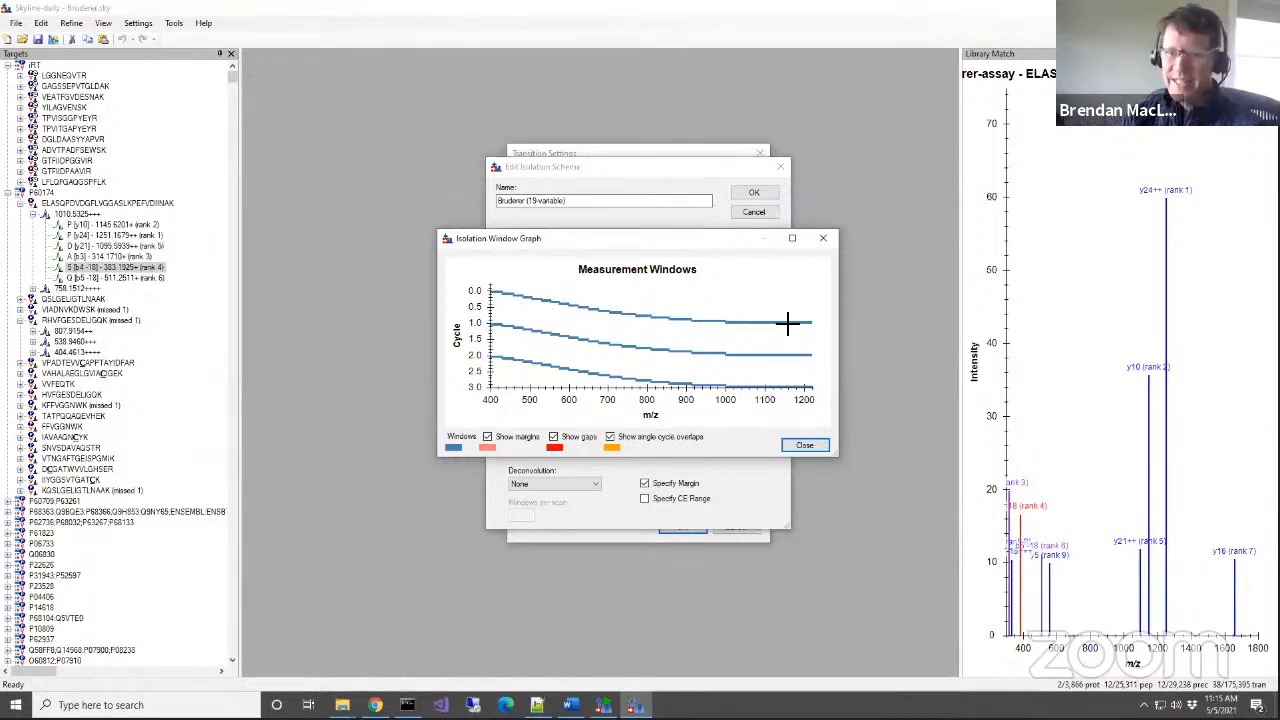
left_click(820, 241)
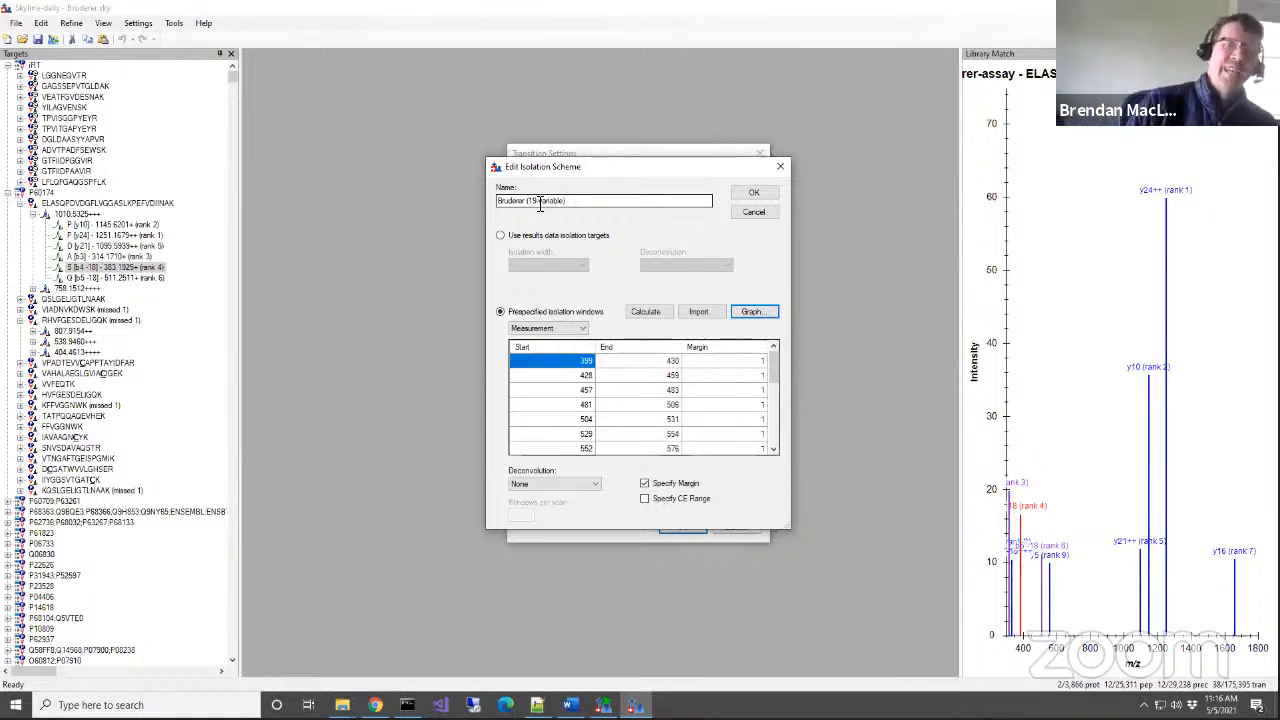
left_click(781, 168)
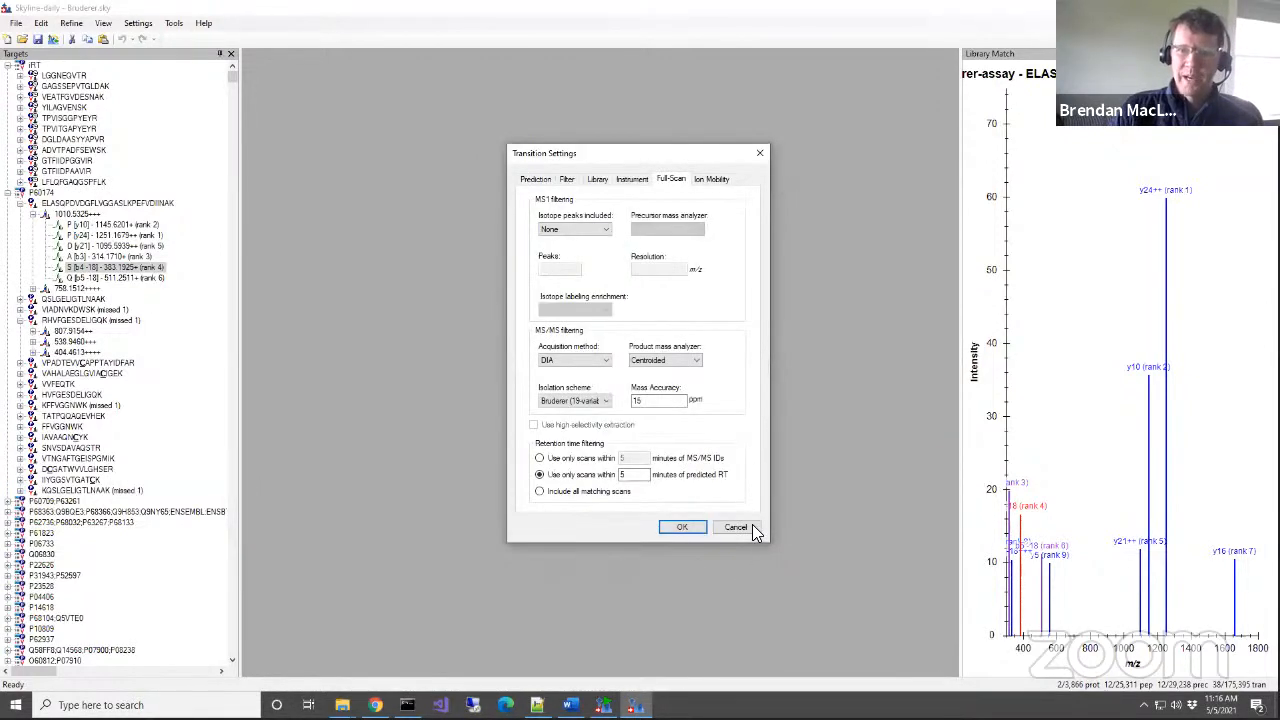
left_click(736, 527)
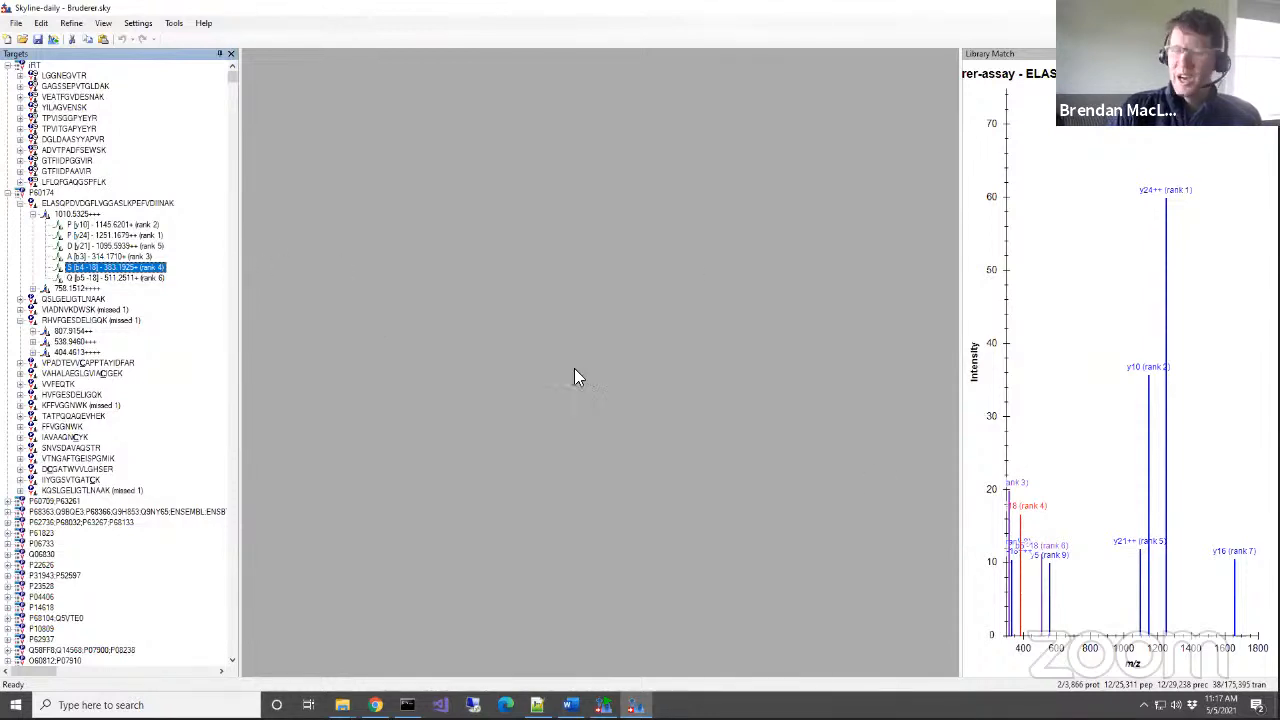
Bring up the untitled Notepad note, minimize it, and switch to Chrome with the Skyline Support YouTube channel.
key("alt+Tab")
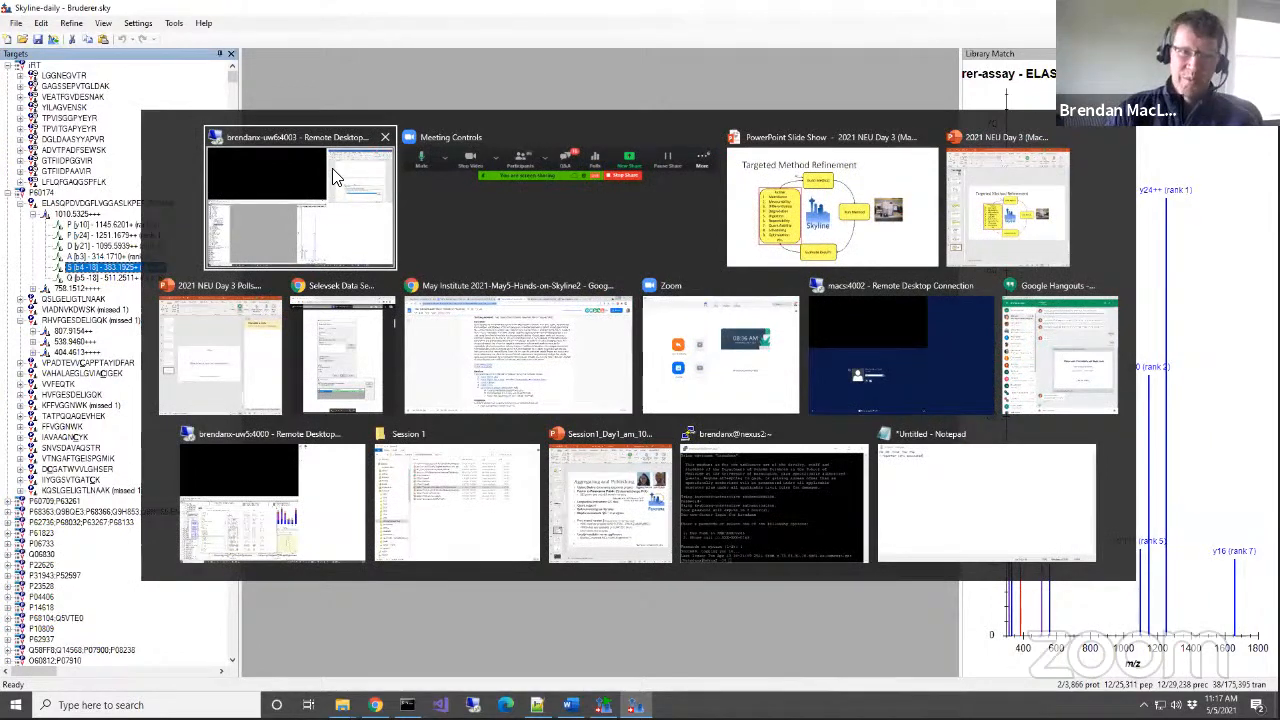
key("alt+shift+Tab")
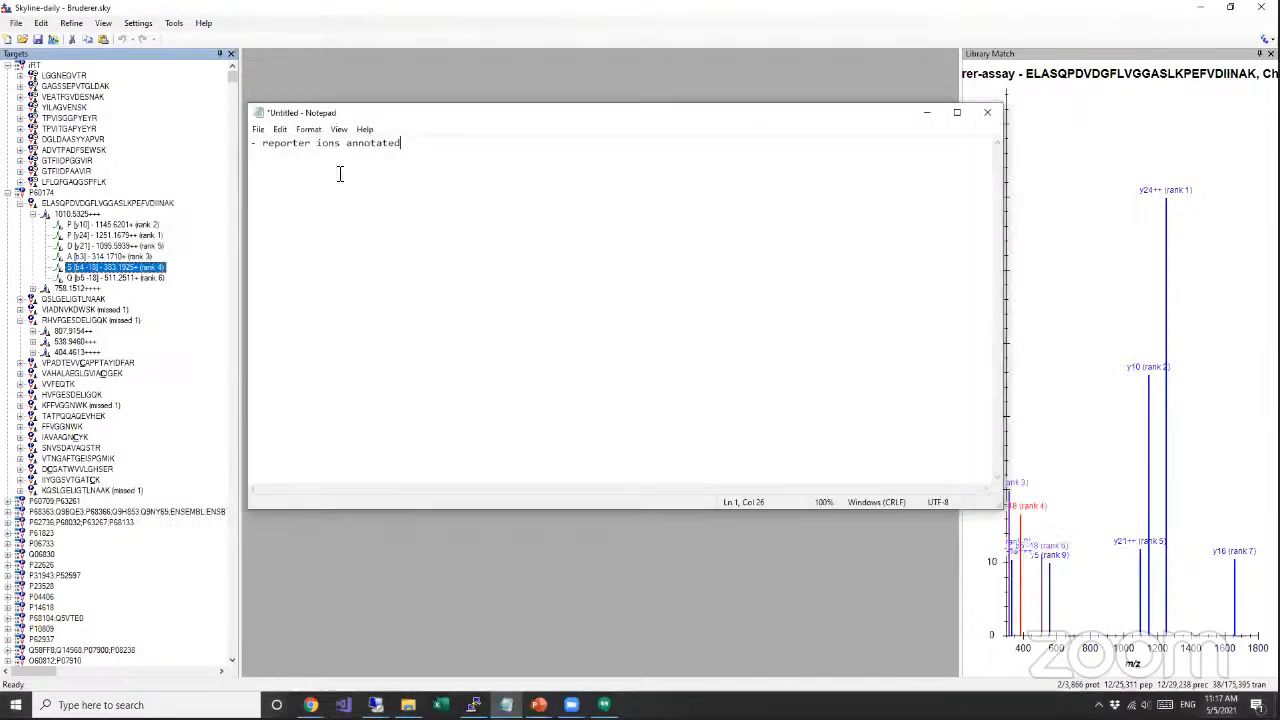
left_click(914, 114)
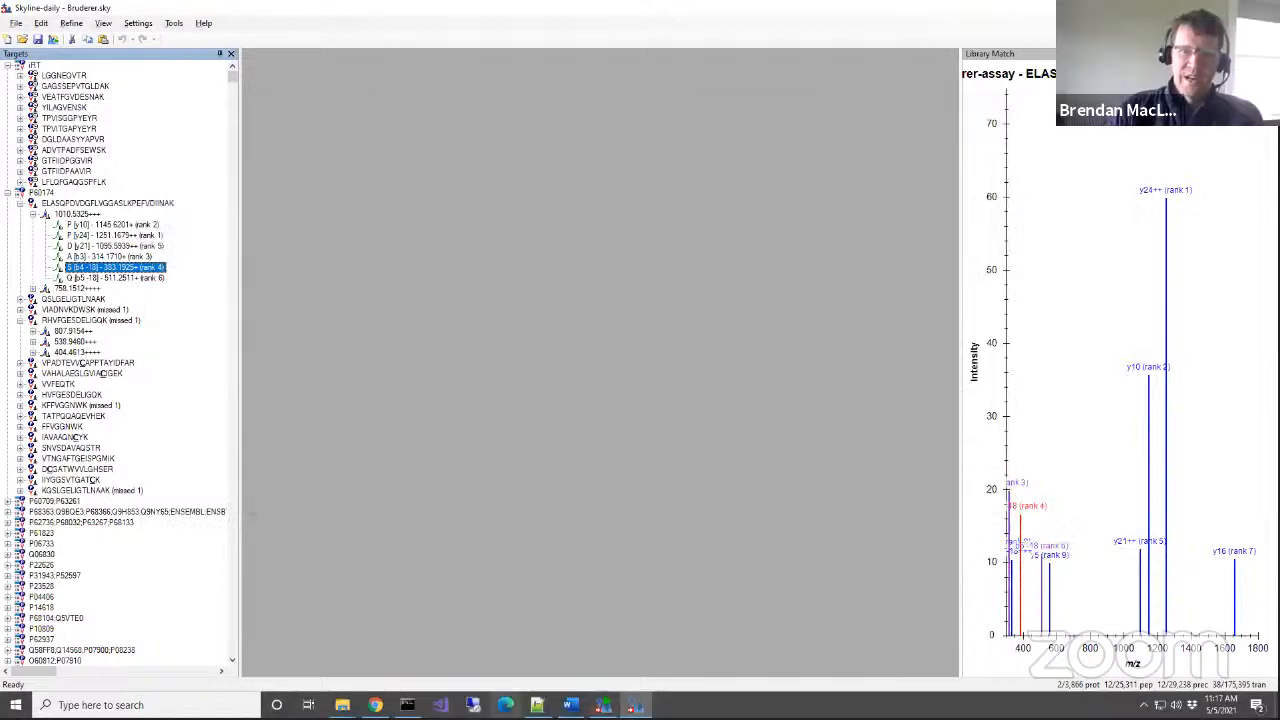
left_click(375, 705)
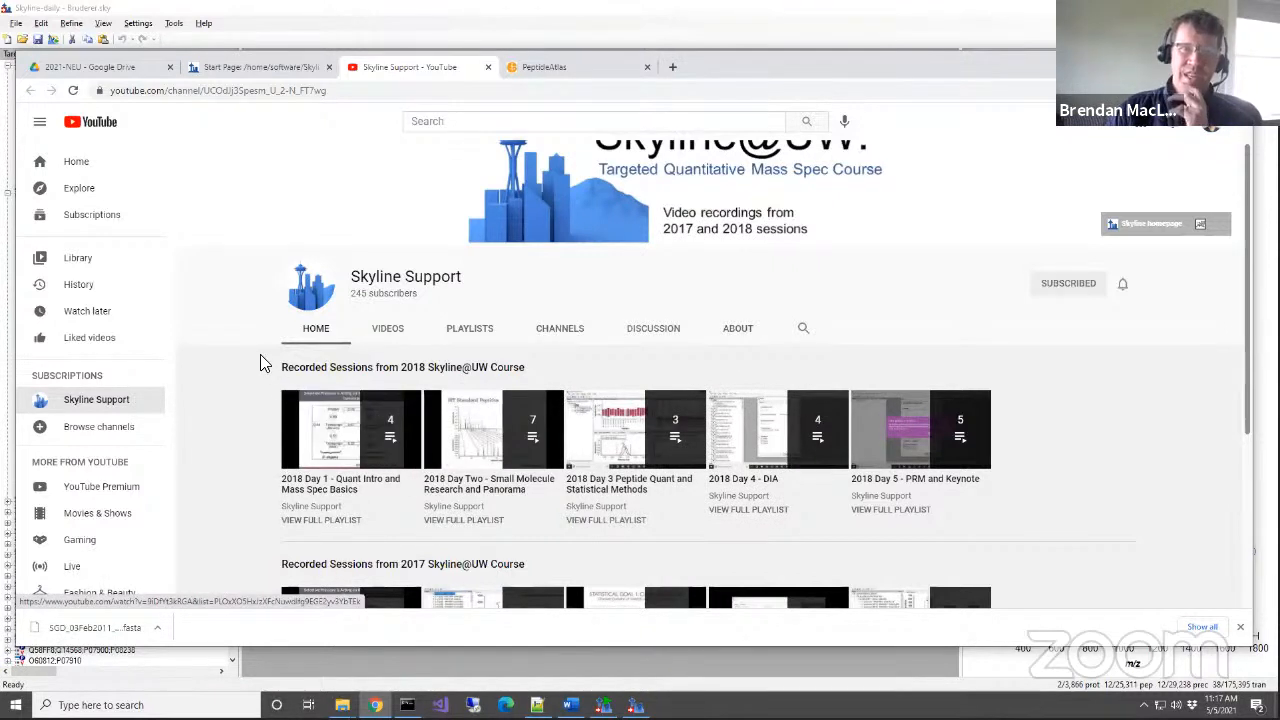
Look through the Skyline start page, from its download area to the Get Started resources and the Join Us event list.
scroll(325, 355, "up", 1)
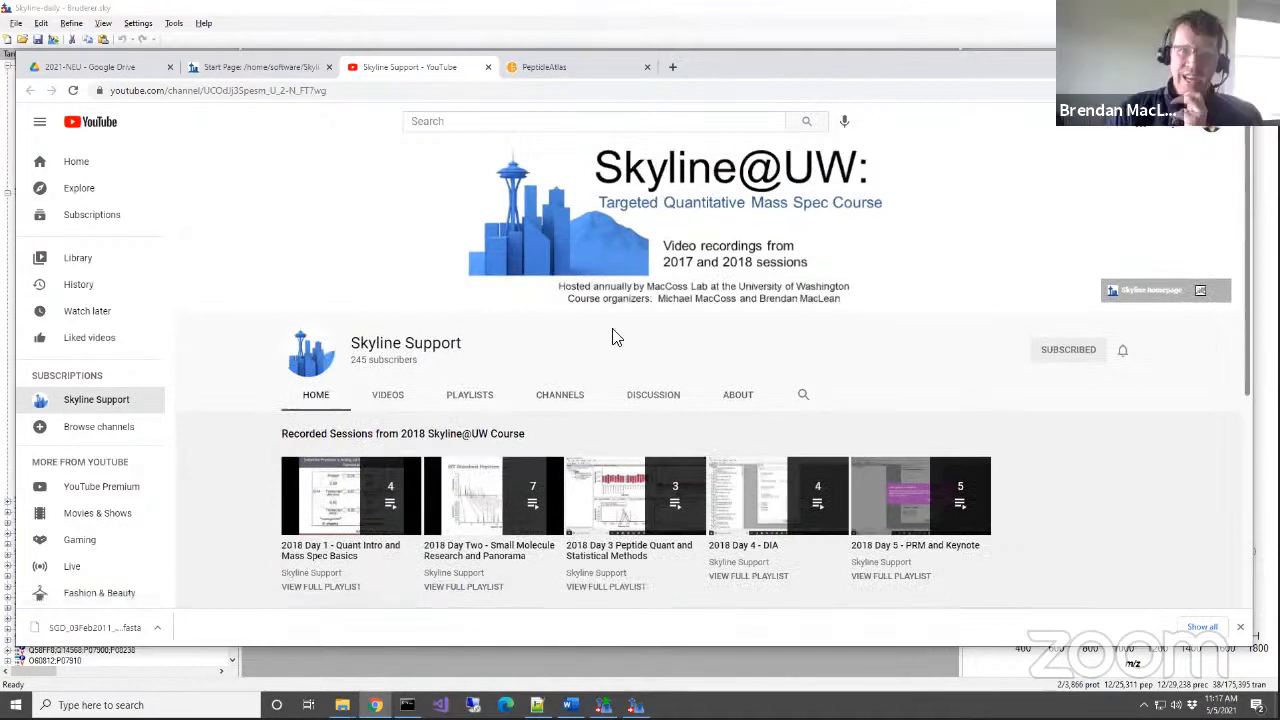
left_click(226, 70)
scroll(443, 355, "up", 3)
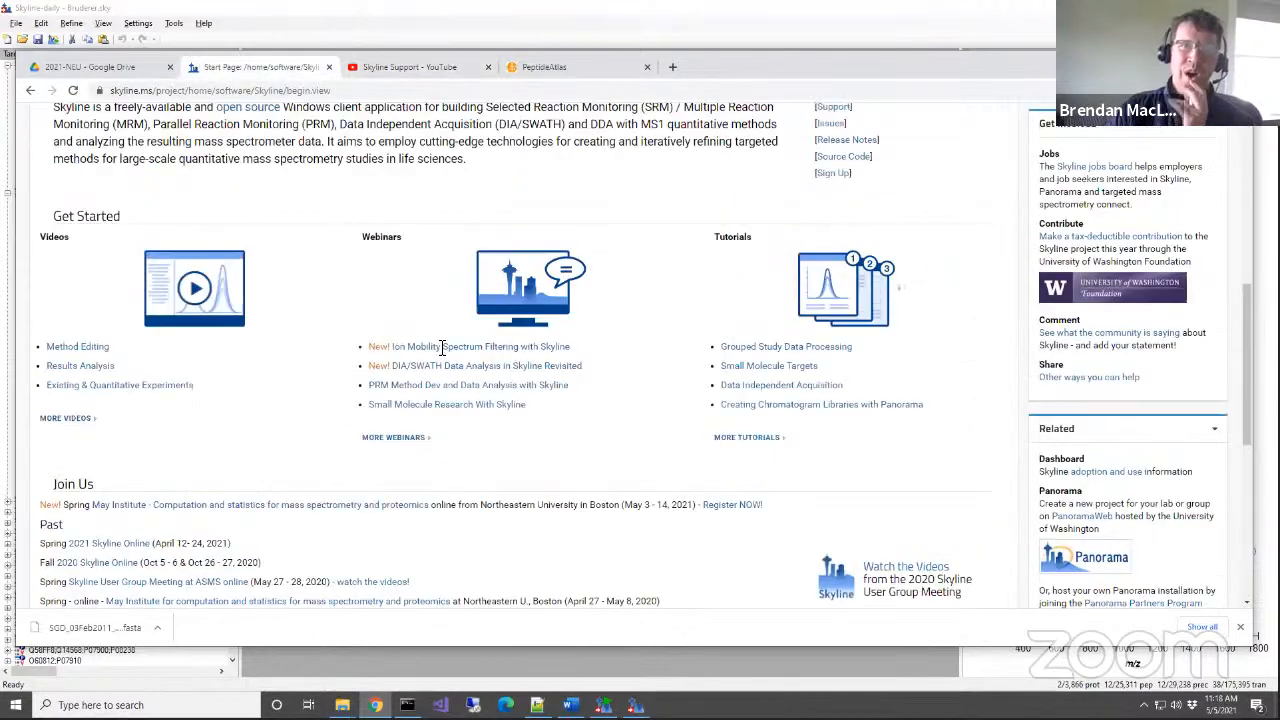
scroll(443, 347, "up", 5)
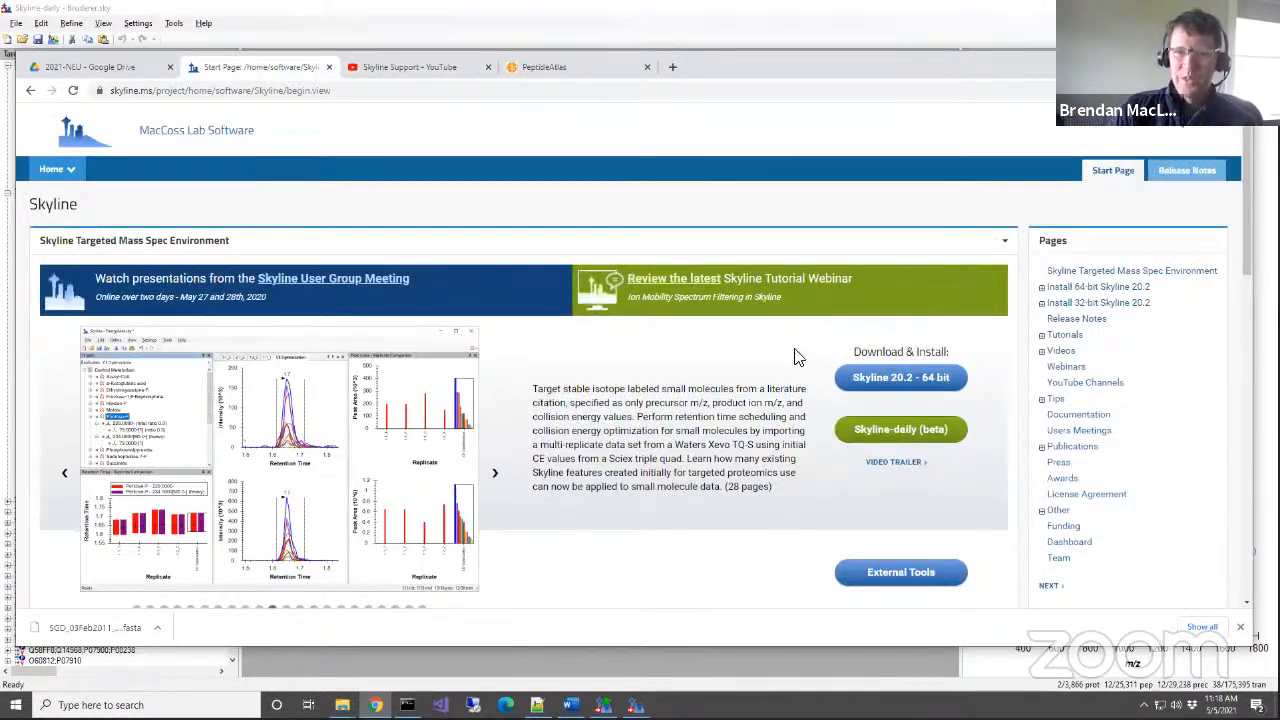
scroll(765, 386, "down", 6)
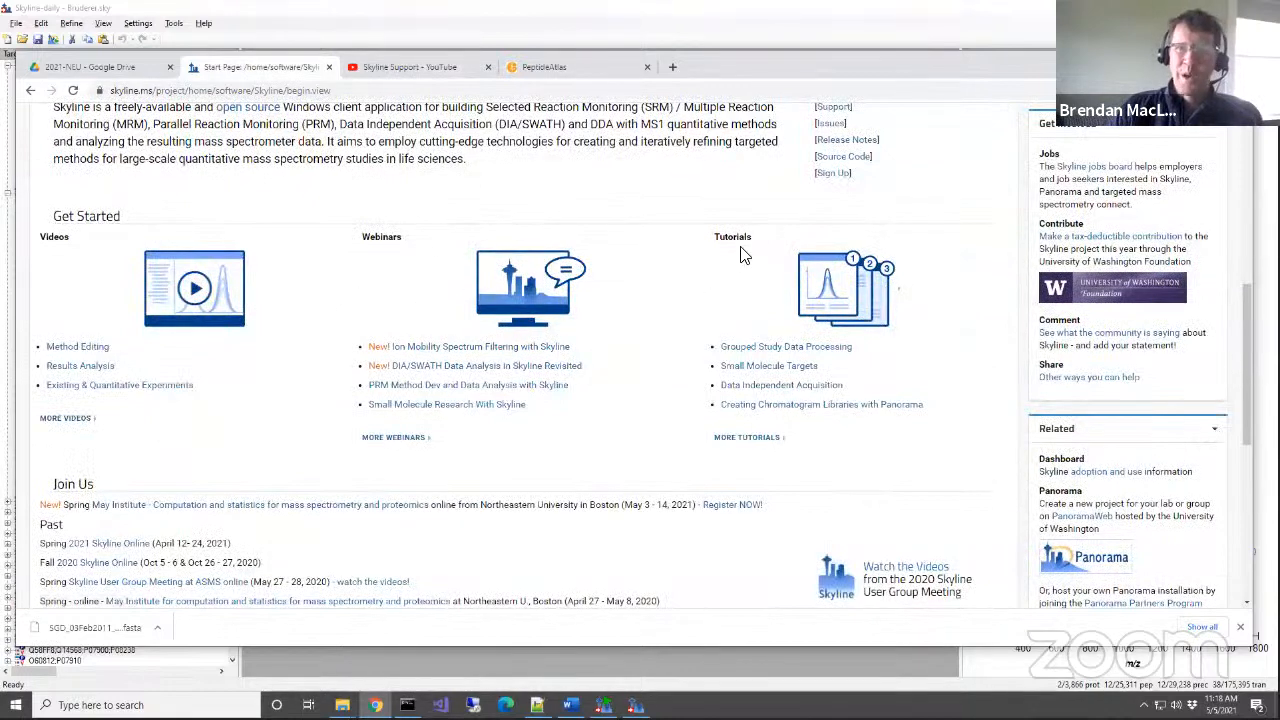
scroll(105, 385, "down", 1)
scroll(105, 385, "down", 1)
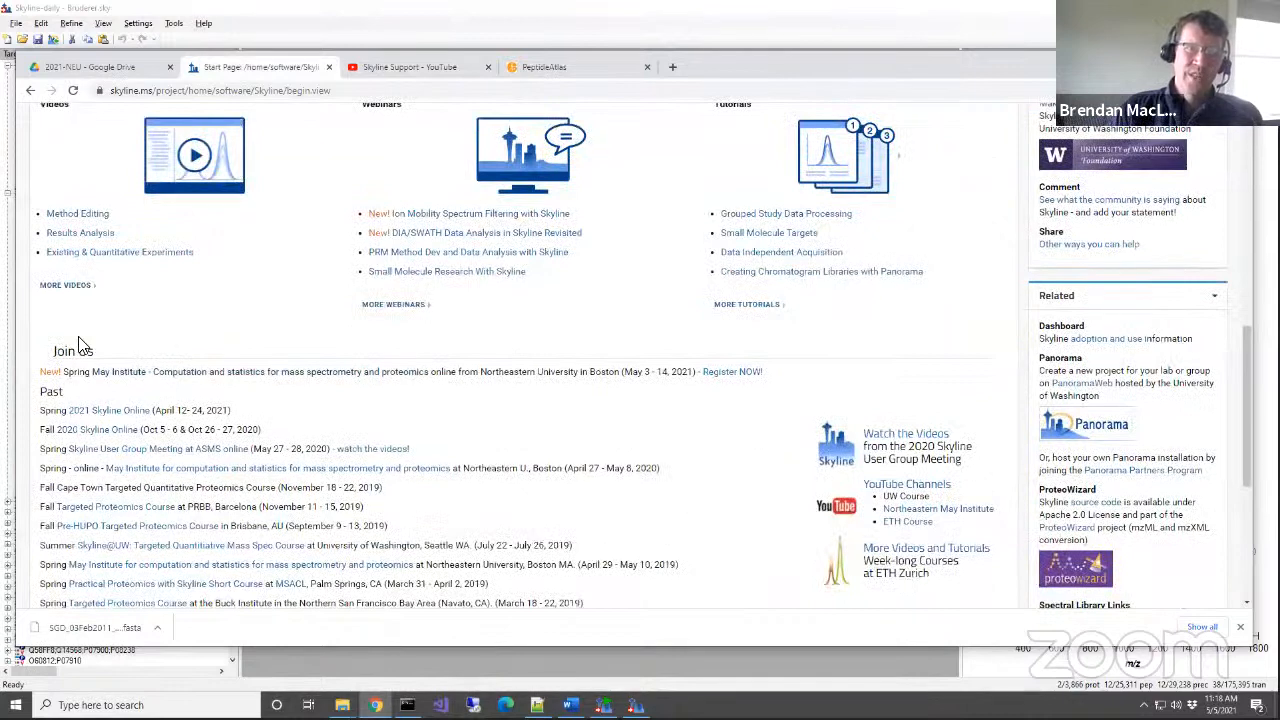
scroll(118, 415, "down", 2)
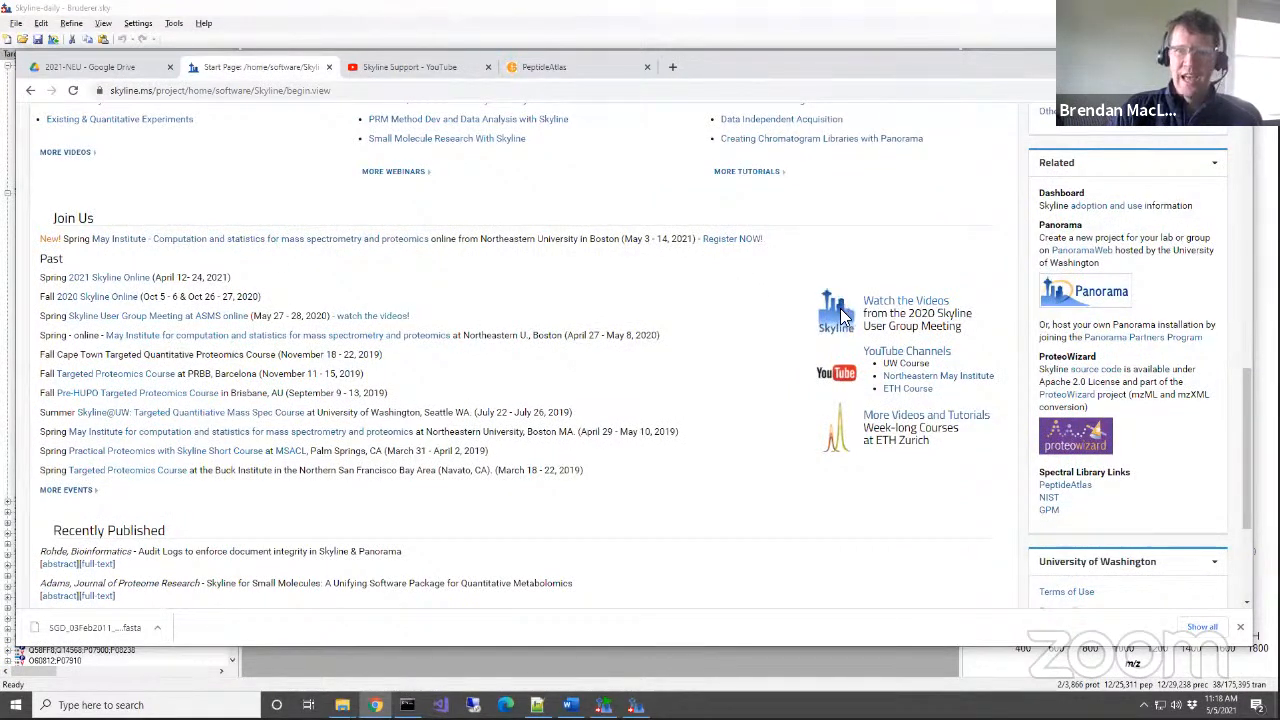
Open the UW Course YouTube channel from the start page and look over its 2018 and 2017 recorded sessions.
left_click(912, 368)
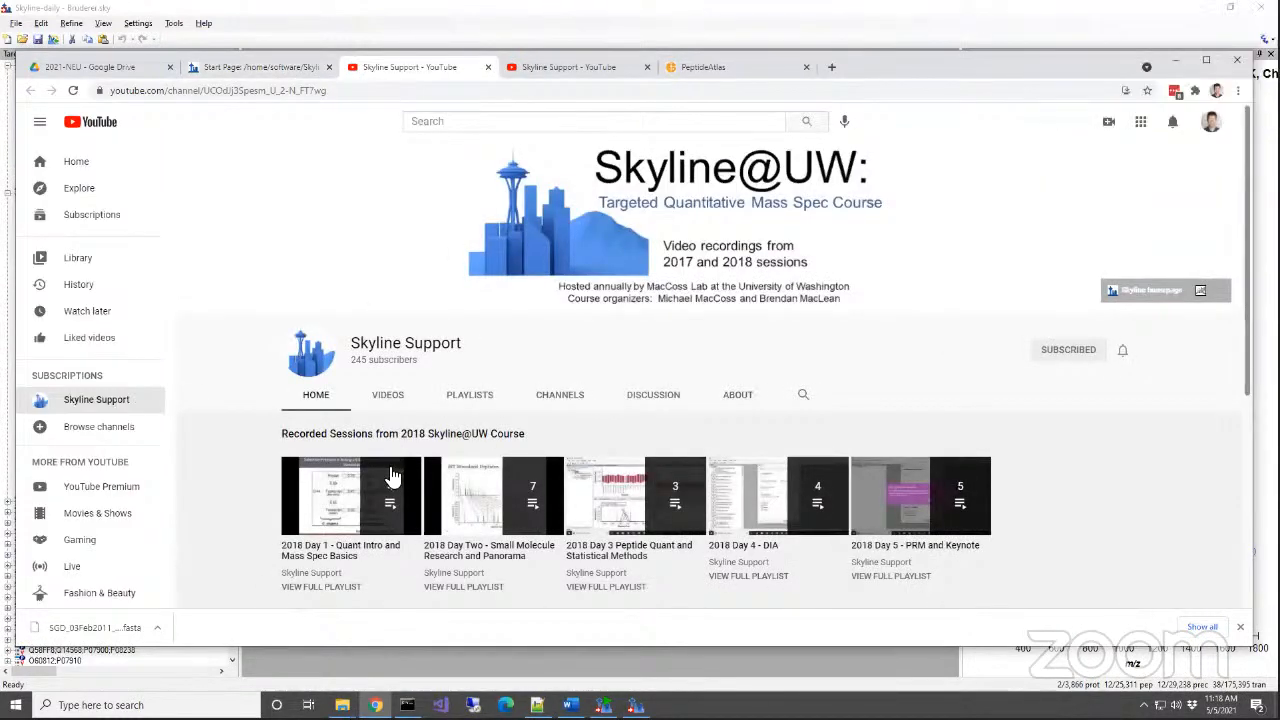
scroll(316, 416, "down", 3)
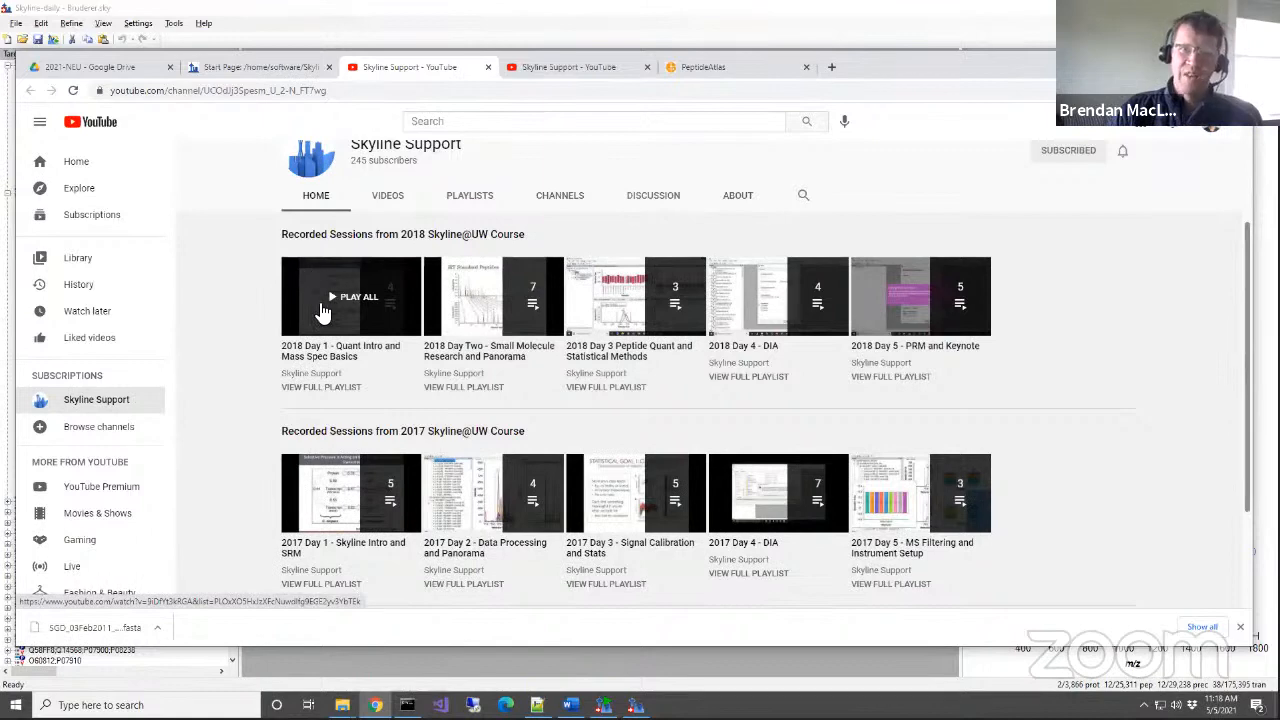
scroll(318, 296, "up", 2)
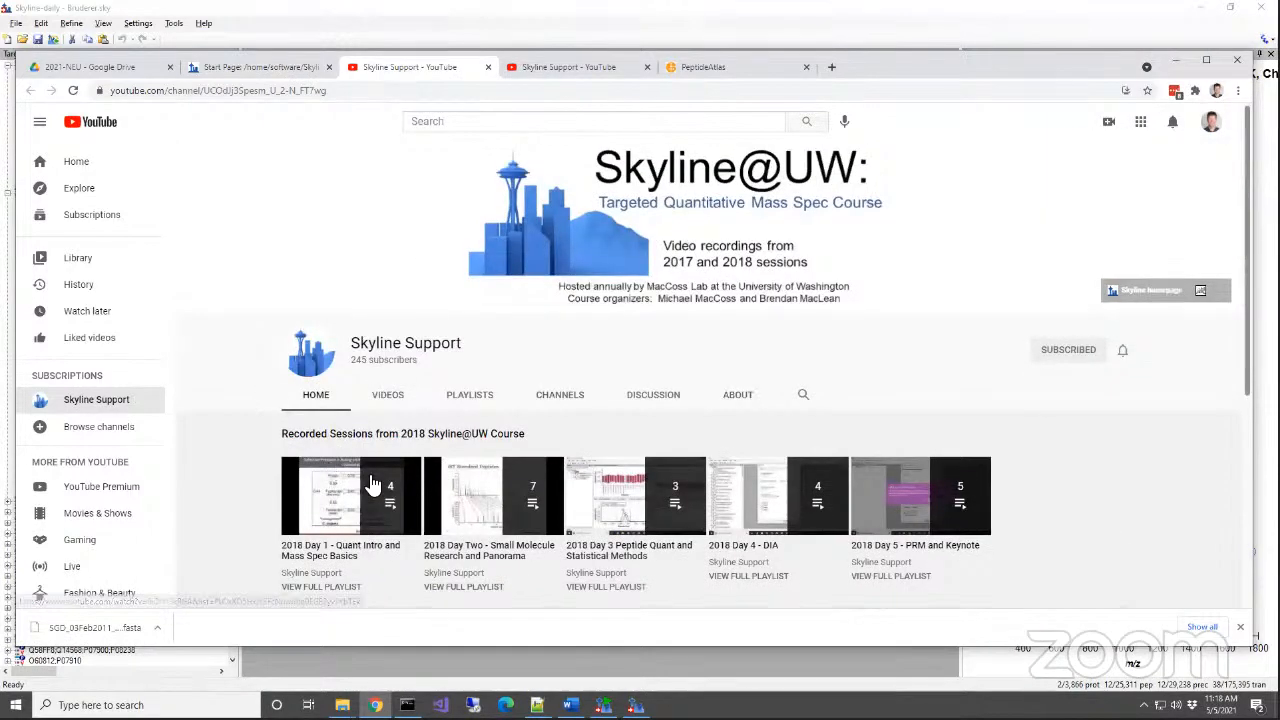
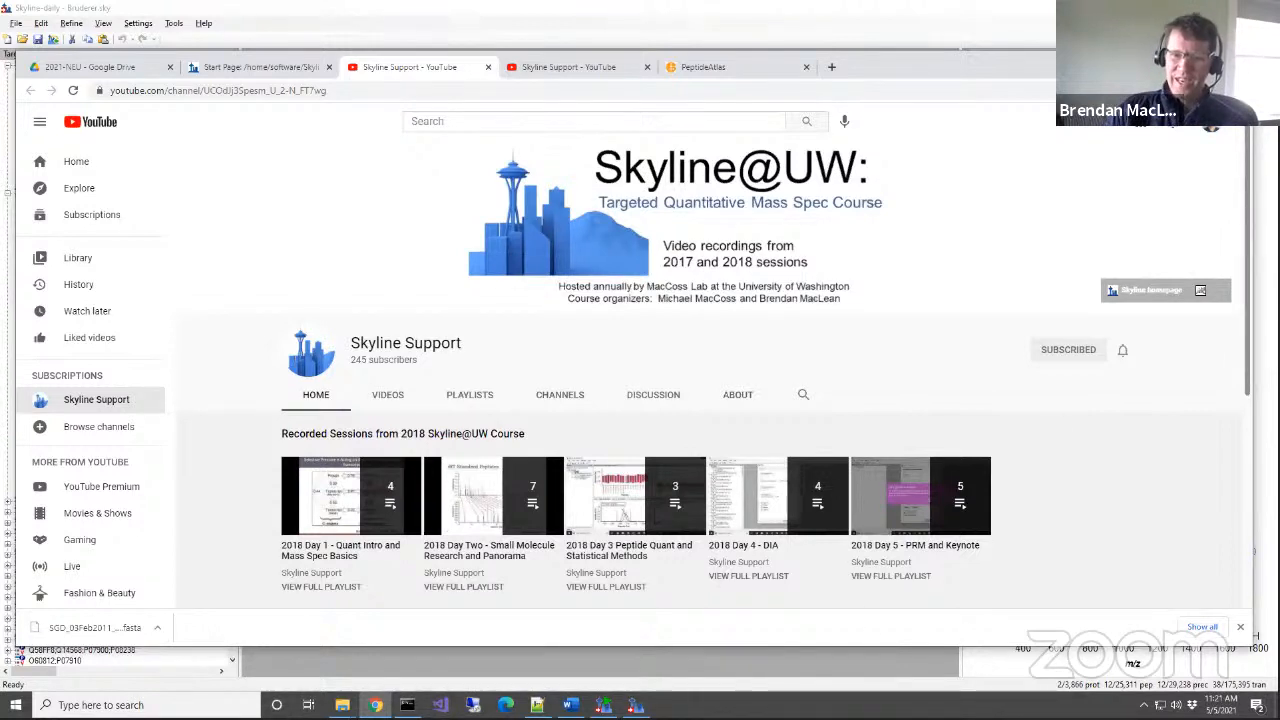
Switch to Skyline Batch and disable the Selevsek lowcv (MSstats) and Selevsek all (MSstats) configurations.
left_click(603, 705)
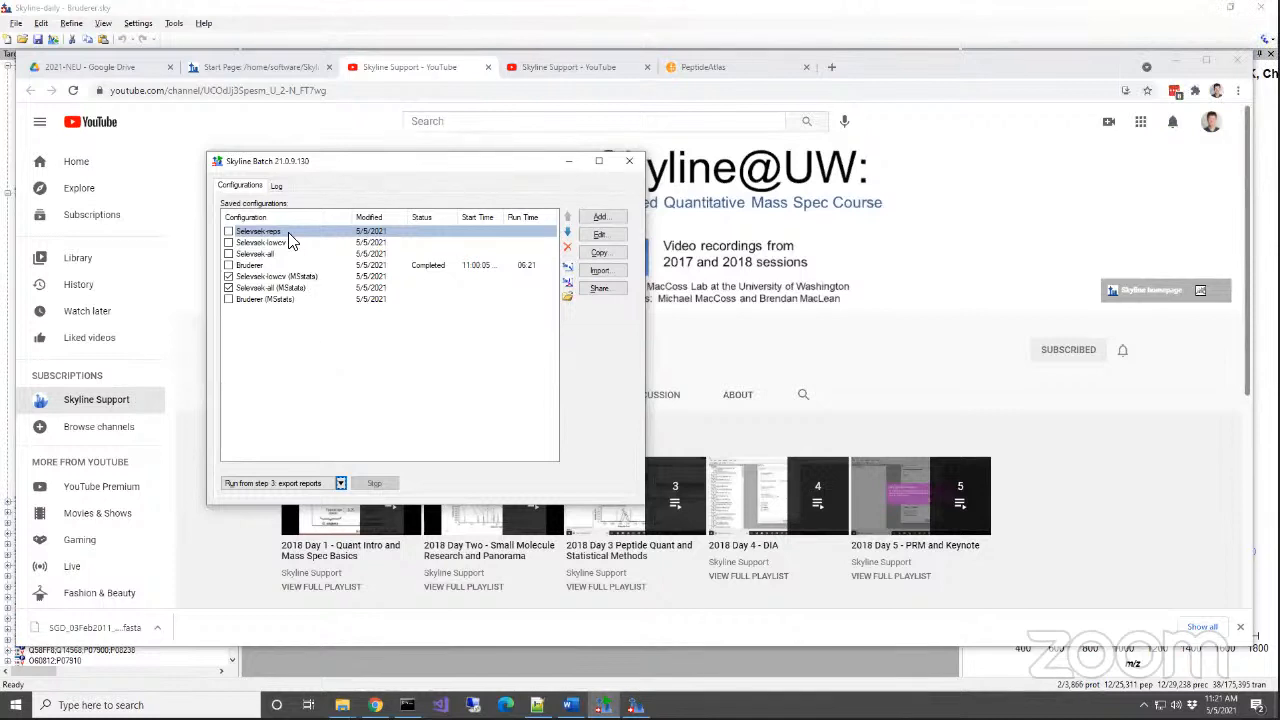
left_click(231, 277)
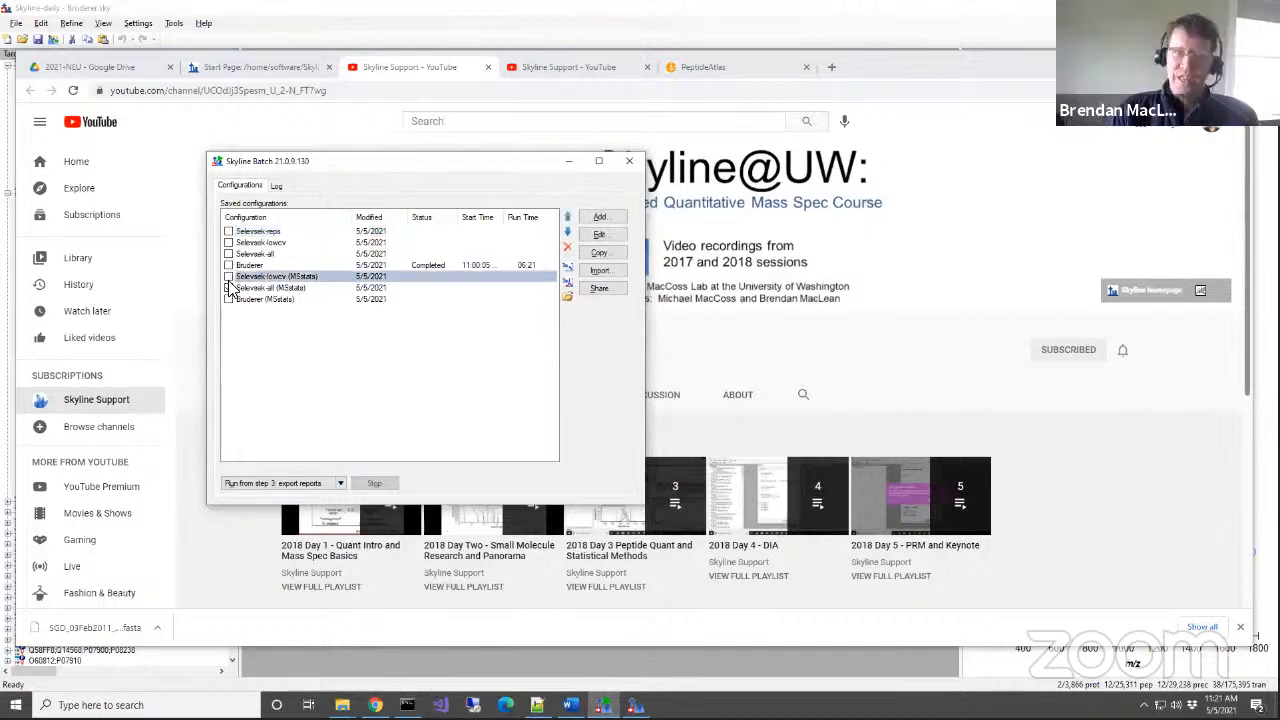
left_click(231, 288)
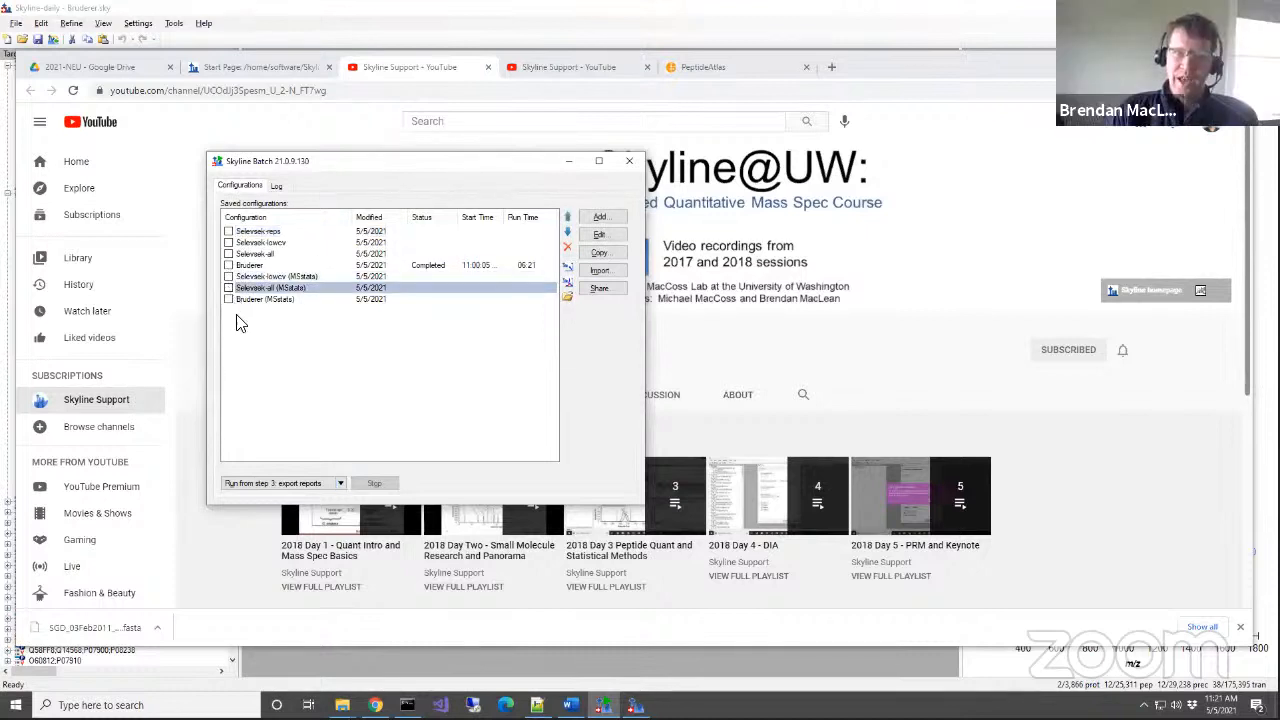
Try to run from step 3: export reports with no configuration enabled, then check the log and return to the configurations.
left_click(340, 483)
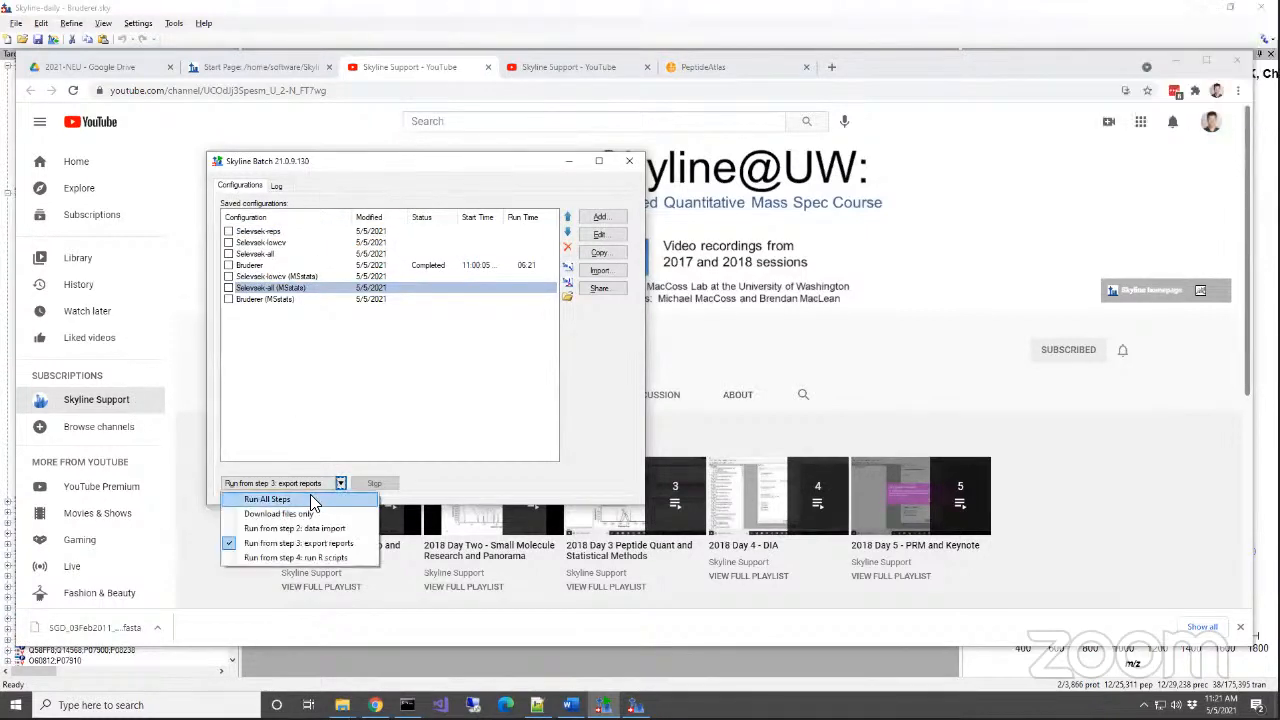
left_click(277, 187)
left_click(250, 188)
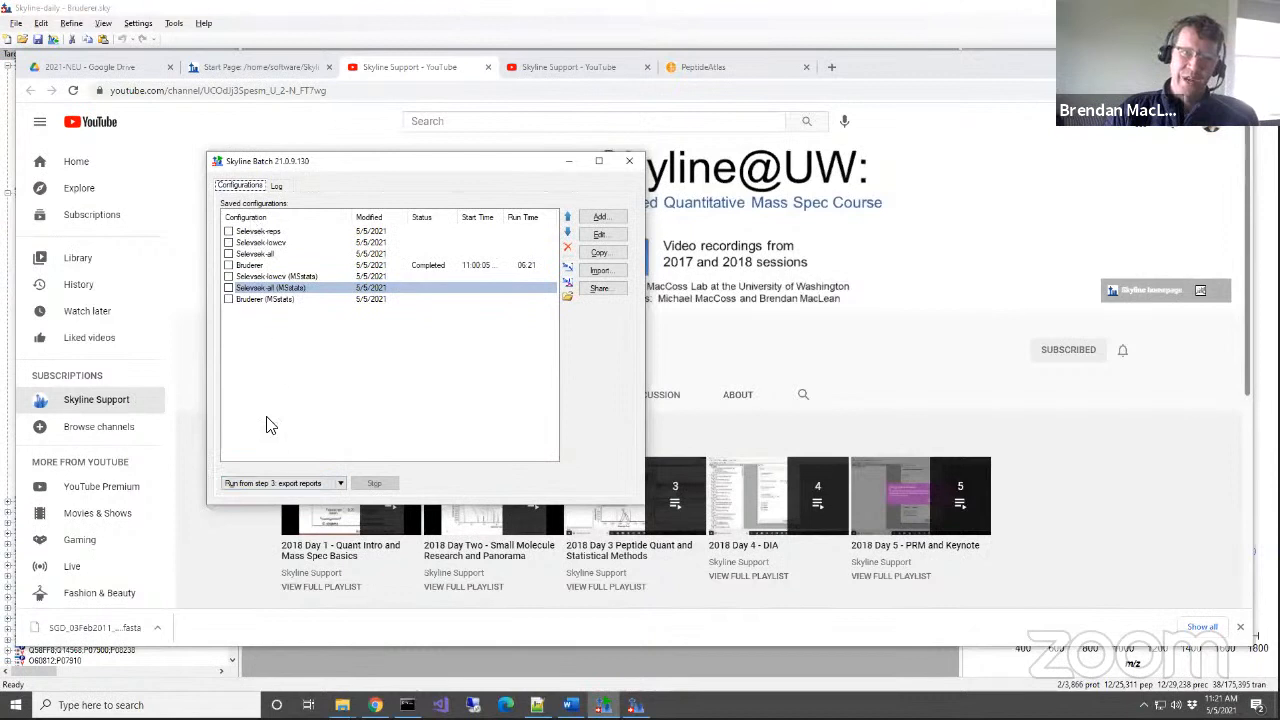
left_click(290, 486)
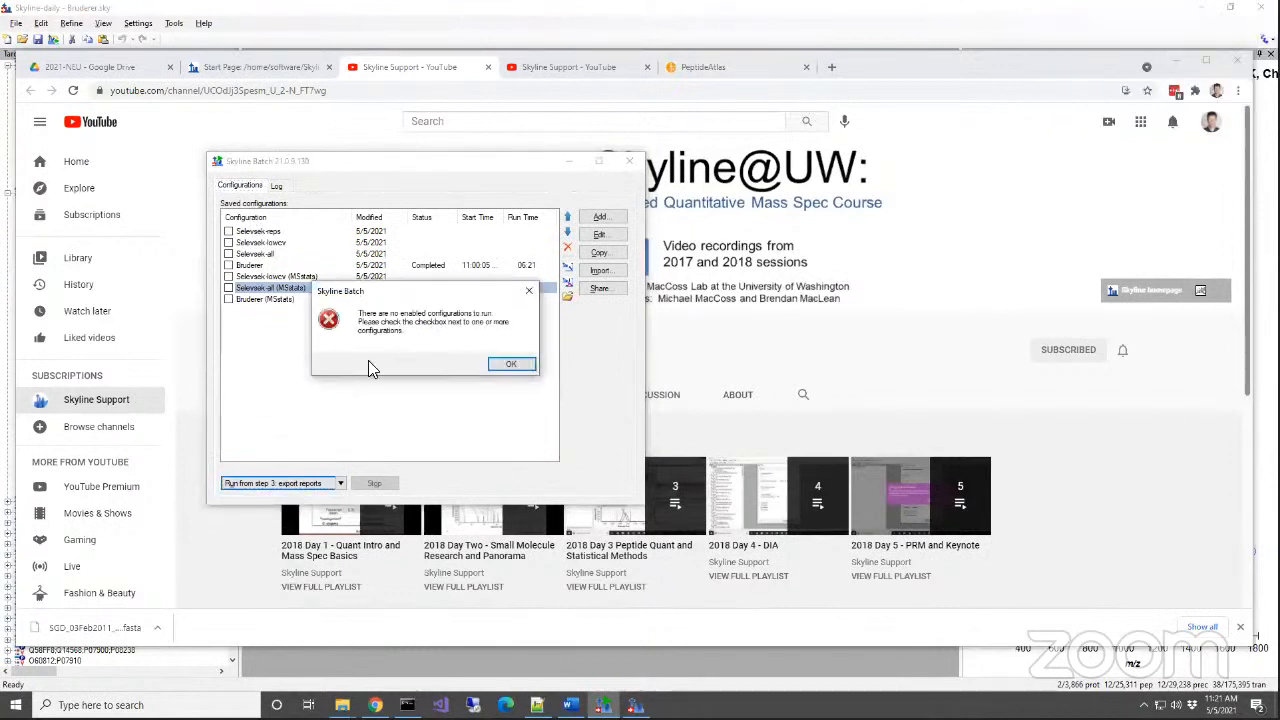
left_click(511, 365)
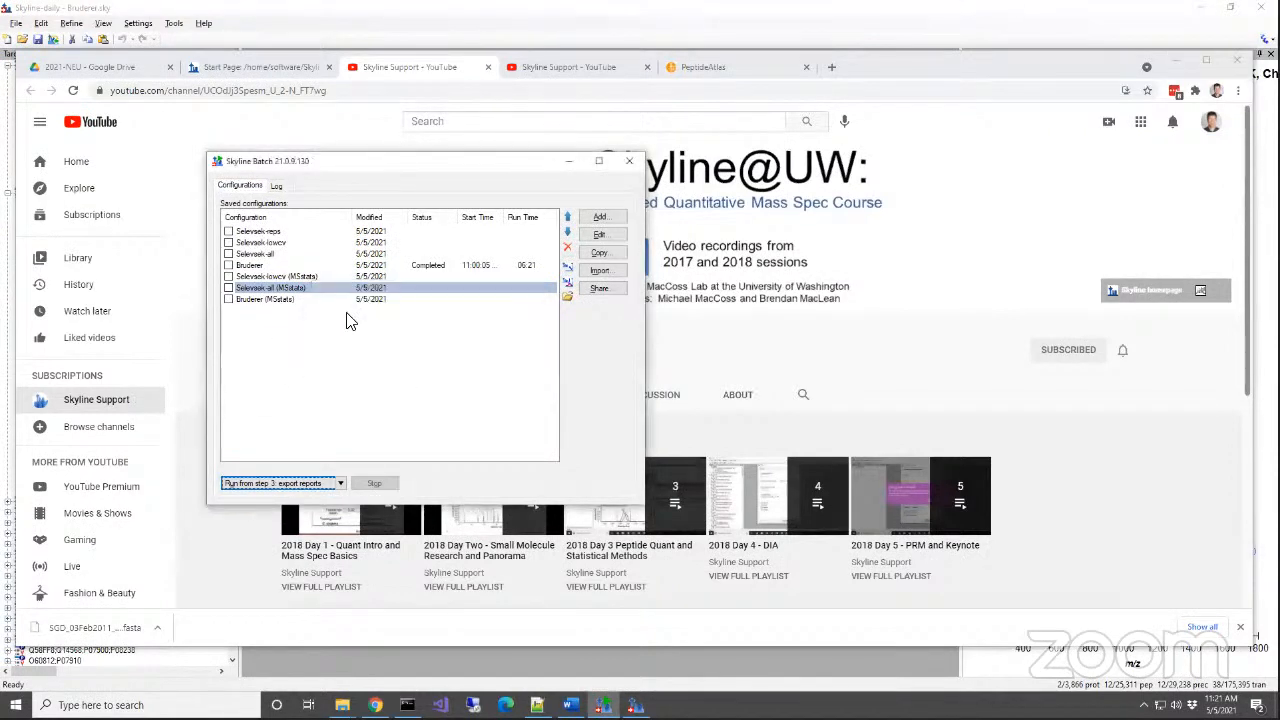
left_click(279, 188)
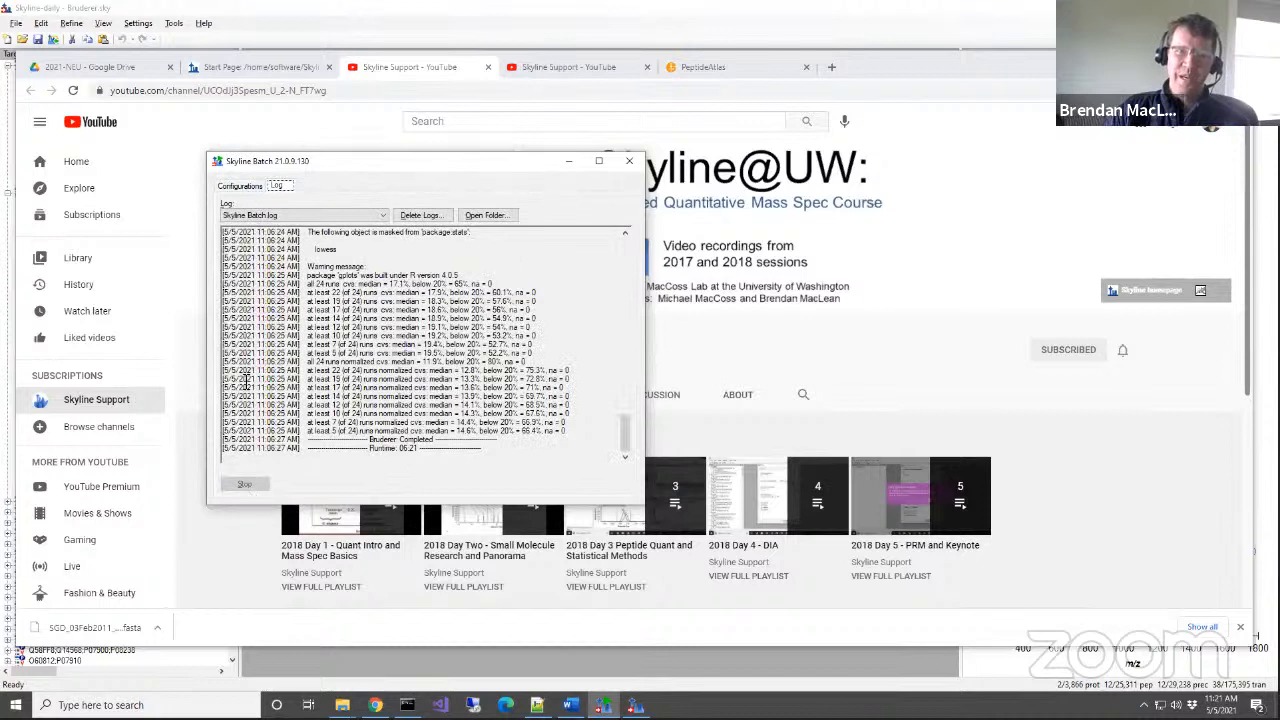
left_click(240, 185)
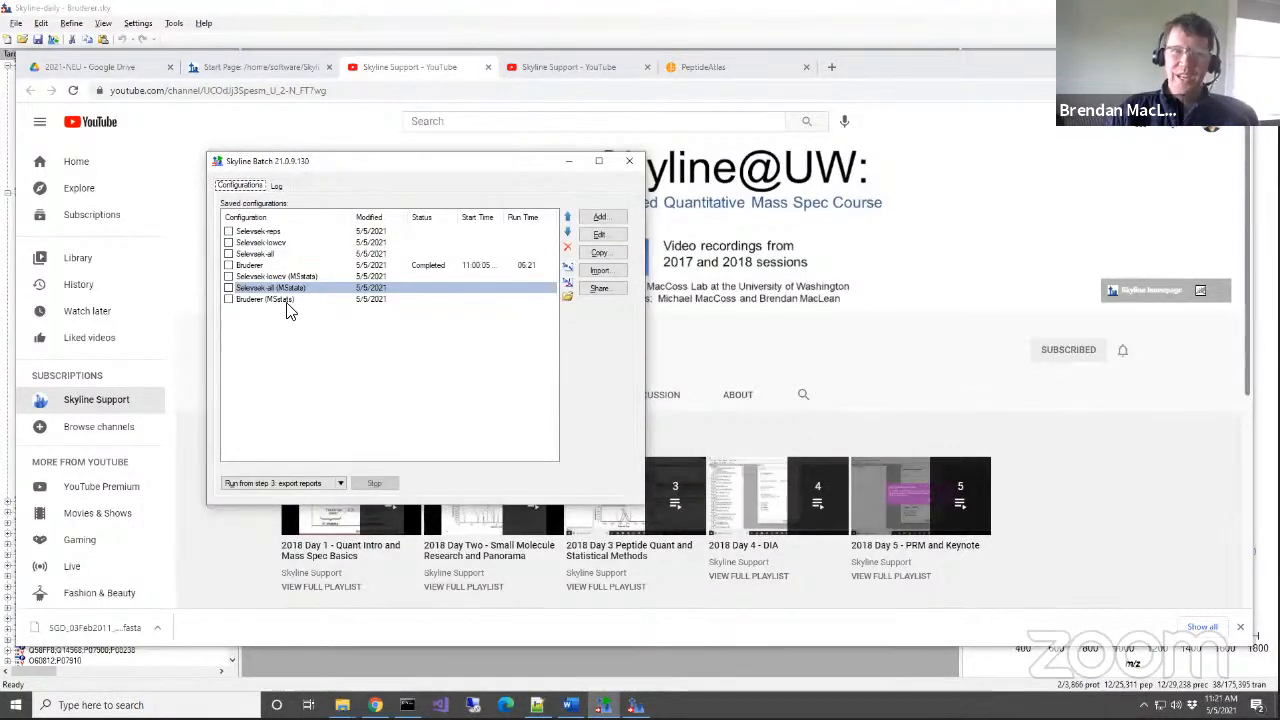
Enable only the Bruderer (MSstats) configuration, run it from step 4: run R scripts, and stop the run.
left_click(228, 265)
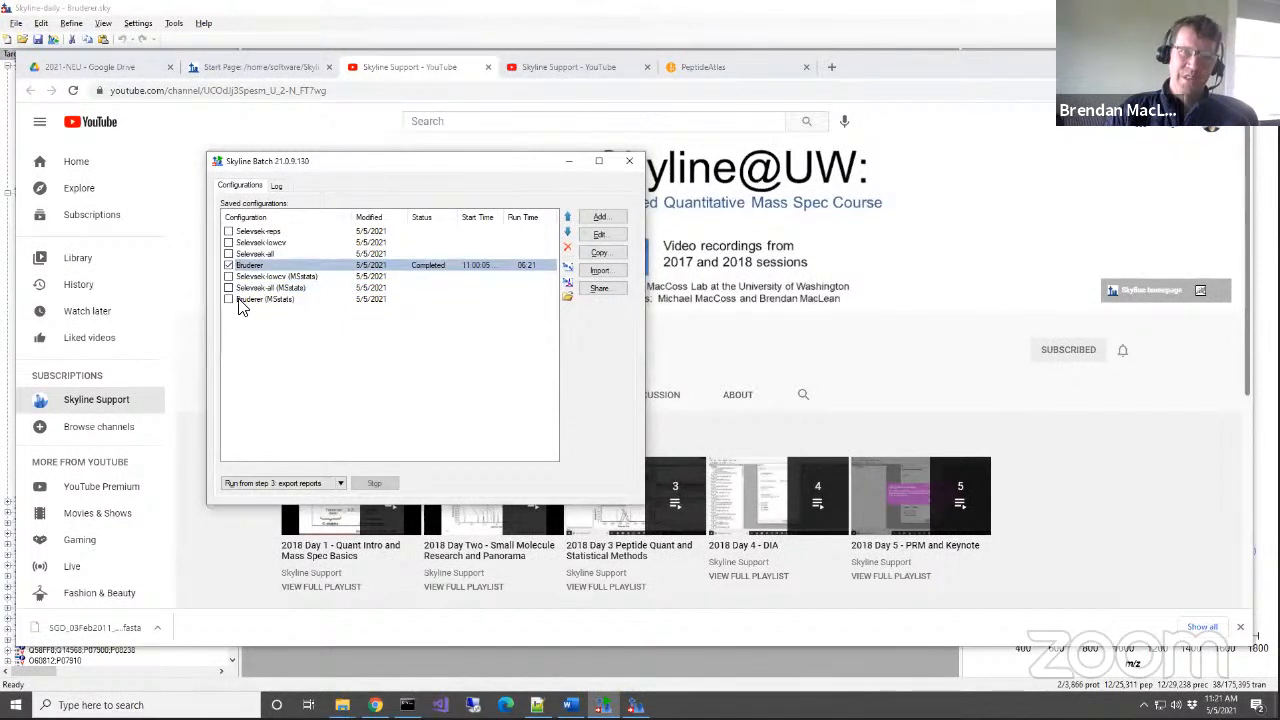
left_click(229, 265)
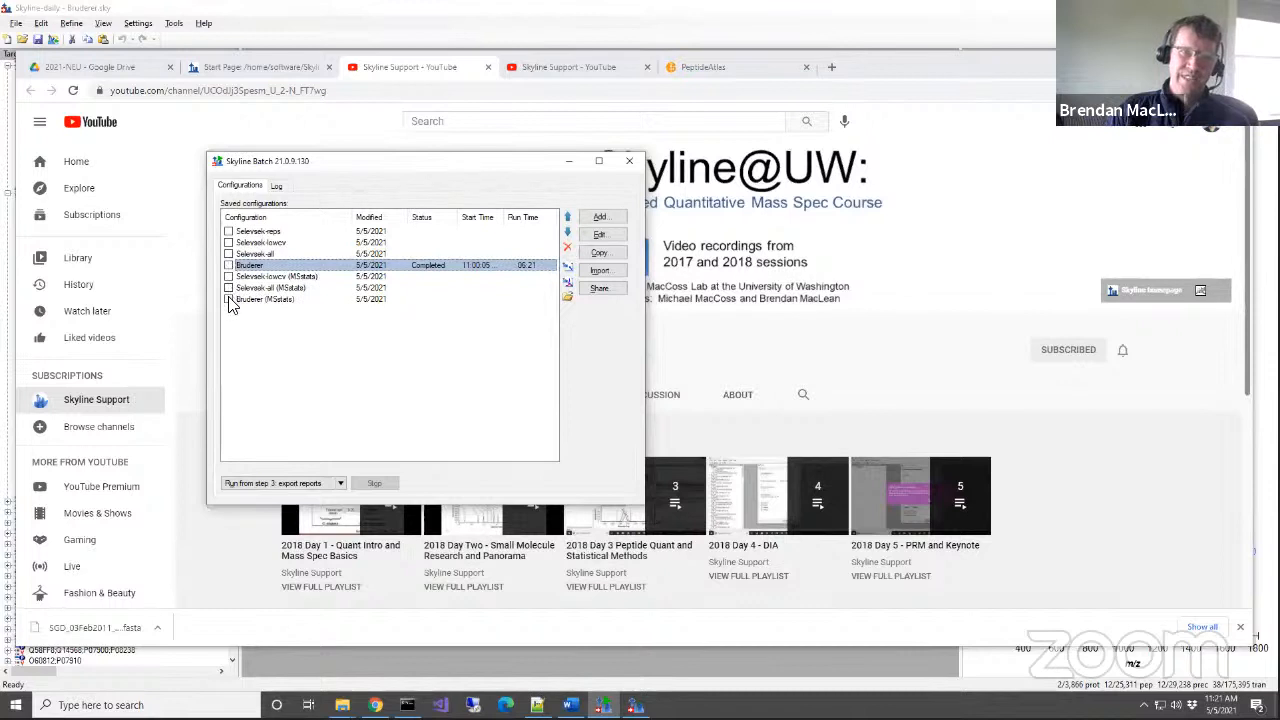
left_click(229, 299)
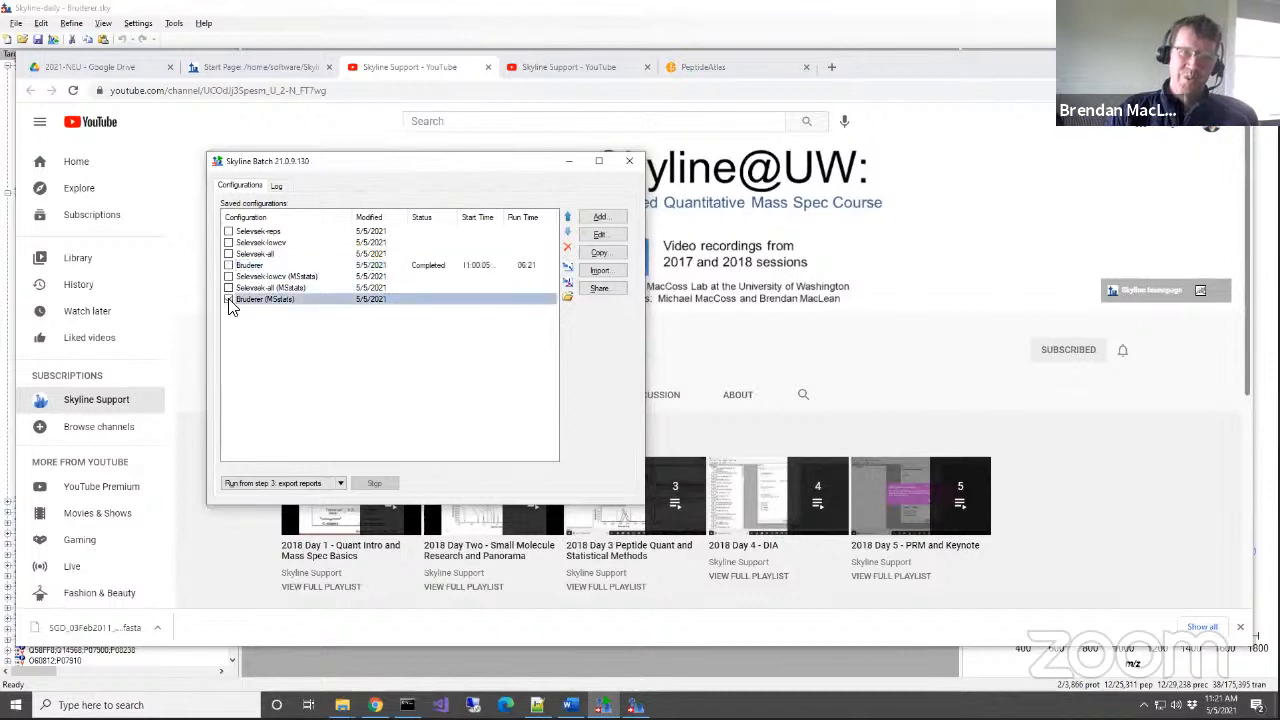
left_click(341, 485)
left_click(318, 557)
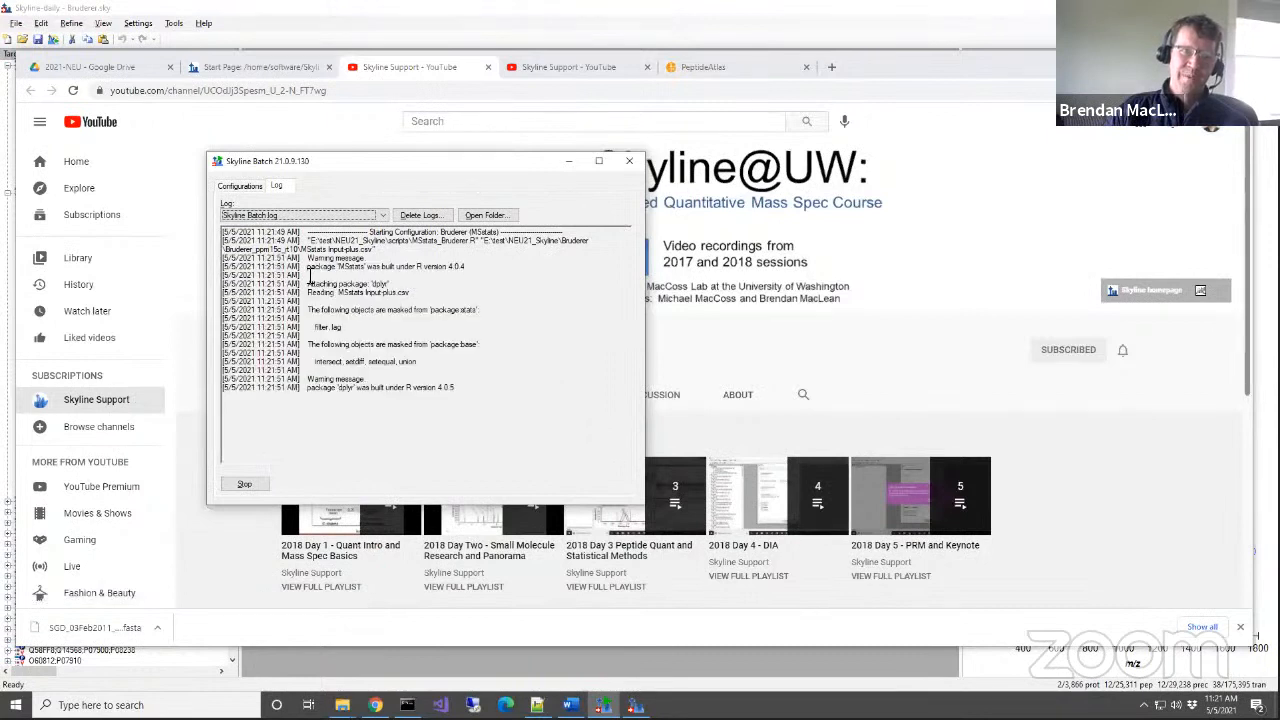
left_click(244, 485)
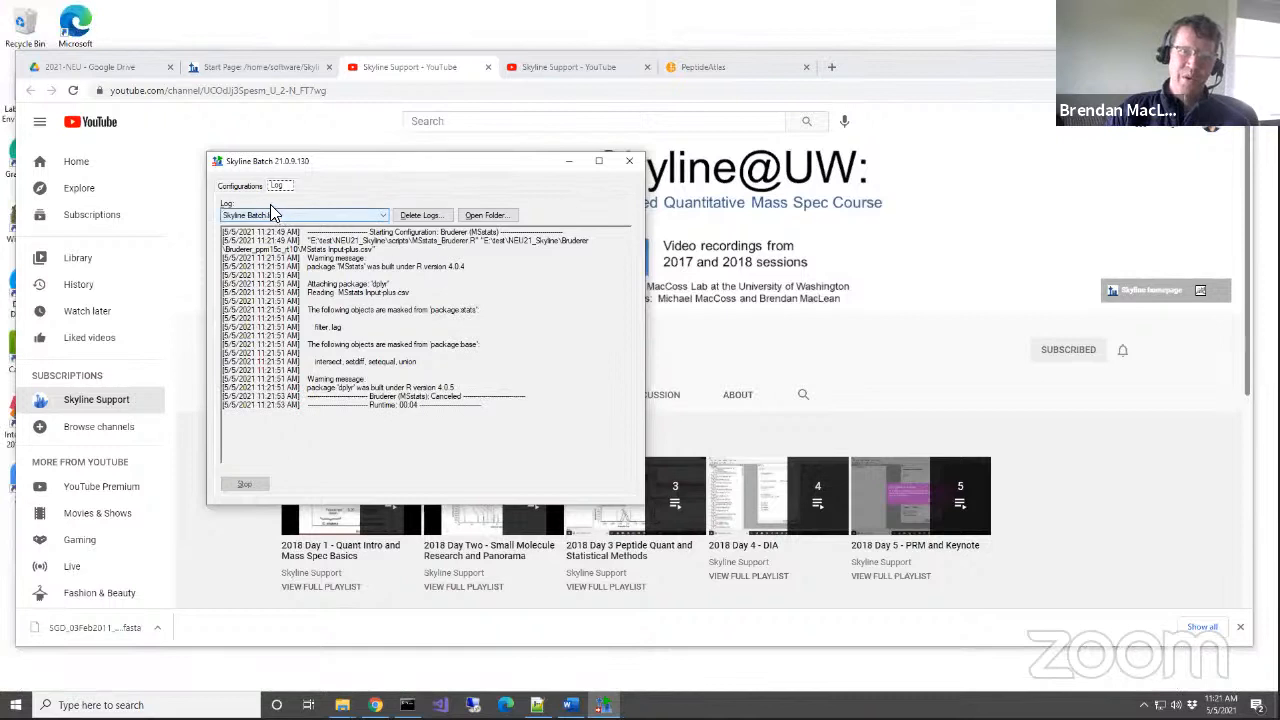
left_click(240, 187)
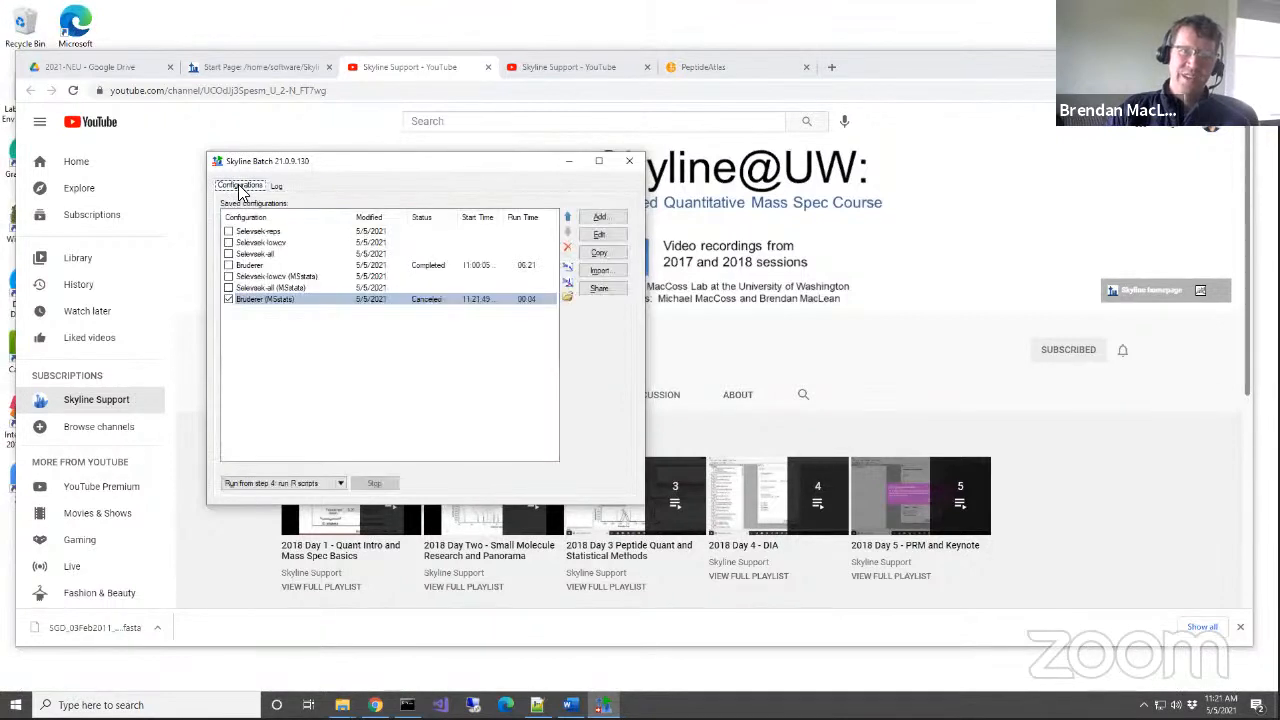
Rerun the R scripts for Bruderer (MSstats), check its status in the configuration list, and stop the run again.
left_click(292, 484)
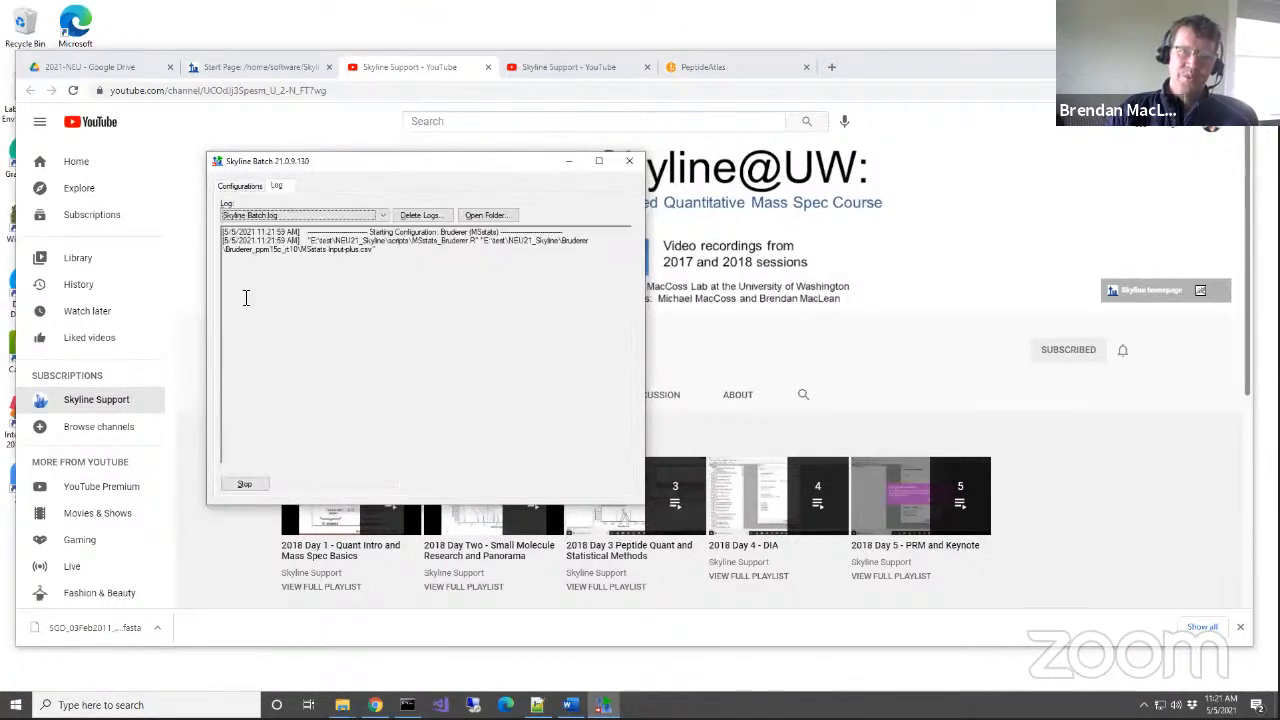
left_click(238, 188)
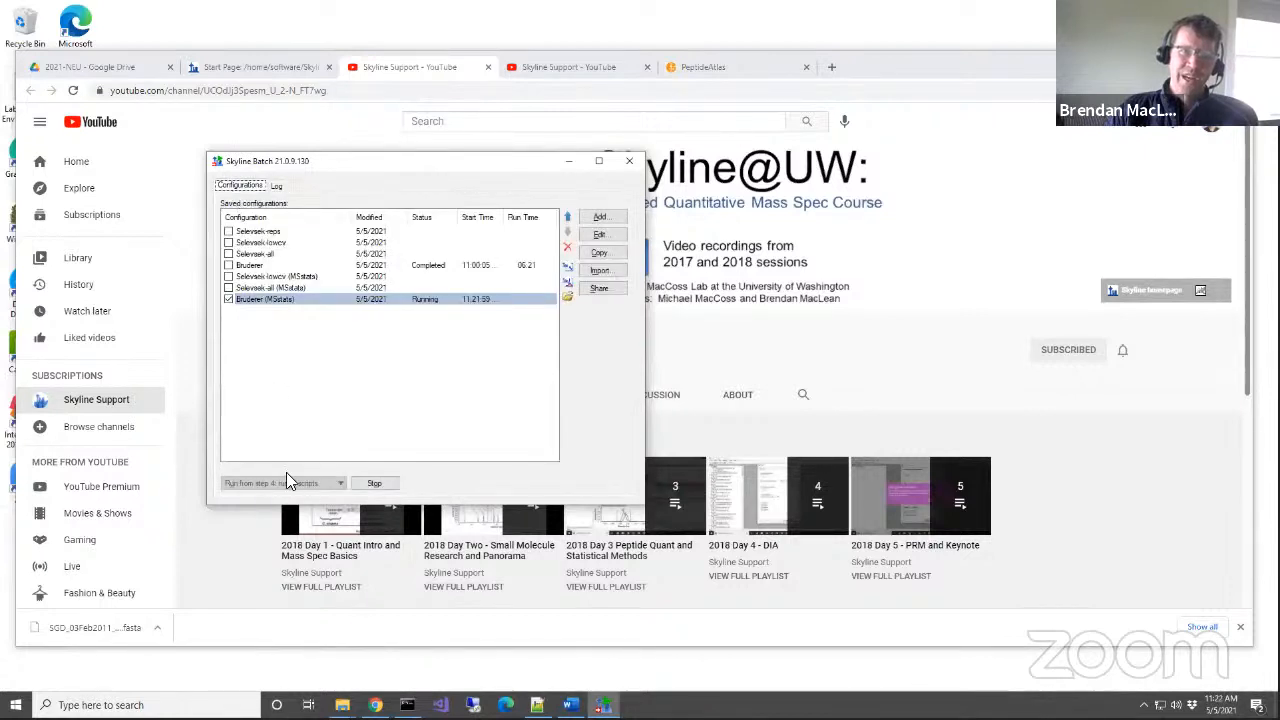
left_click(374, 484)
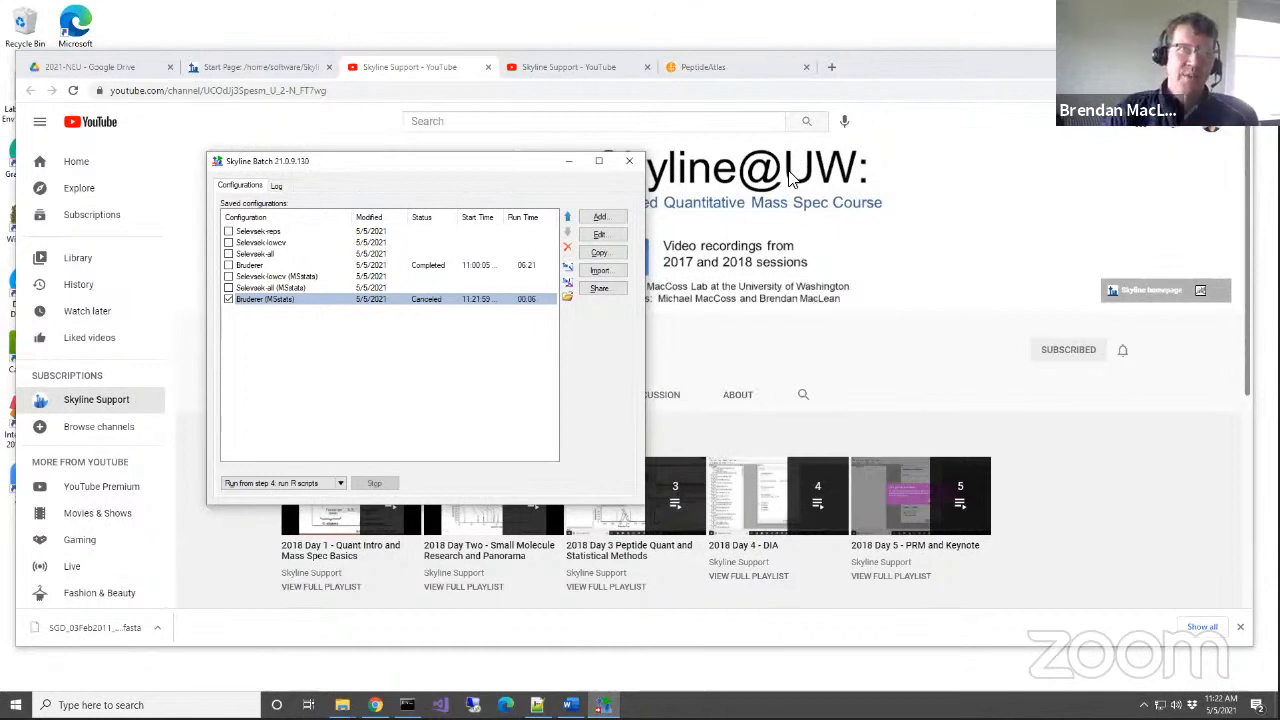
Start Skyline-daily and open the second Bruderer.sky among the recent documents.
key("alt+Tab")
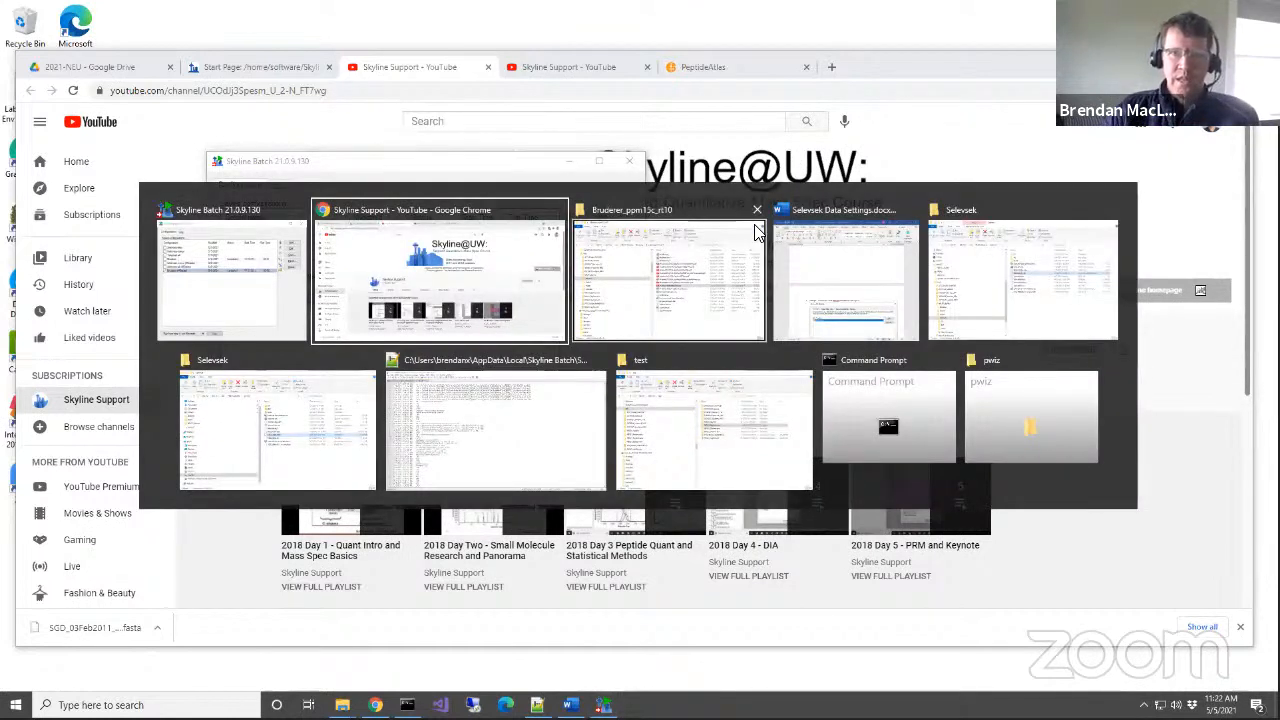
key("alt+shift+Tab")
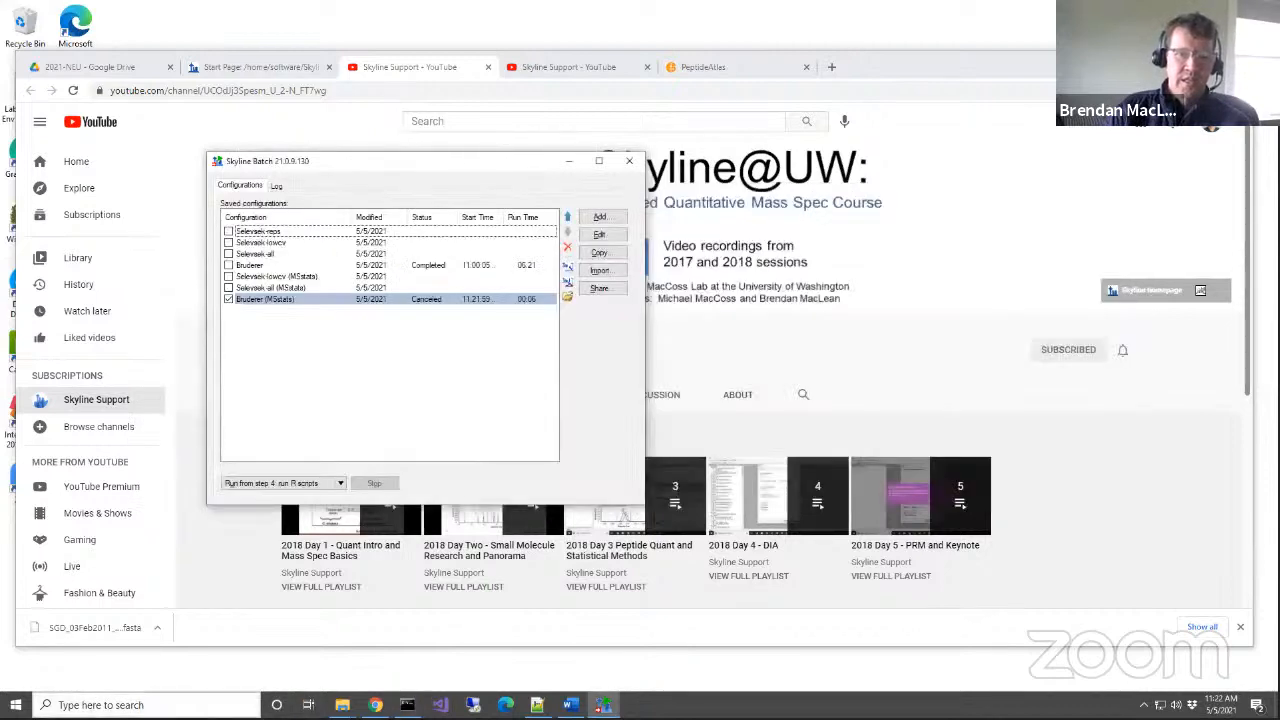
key("super+s")
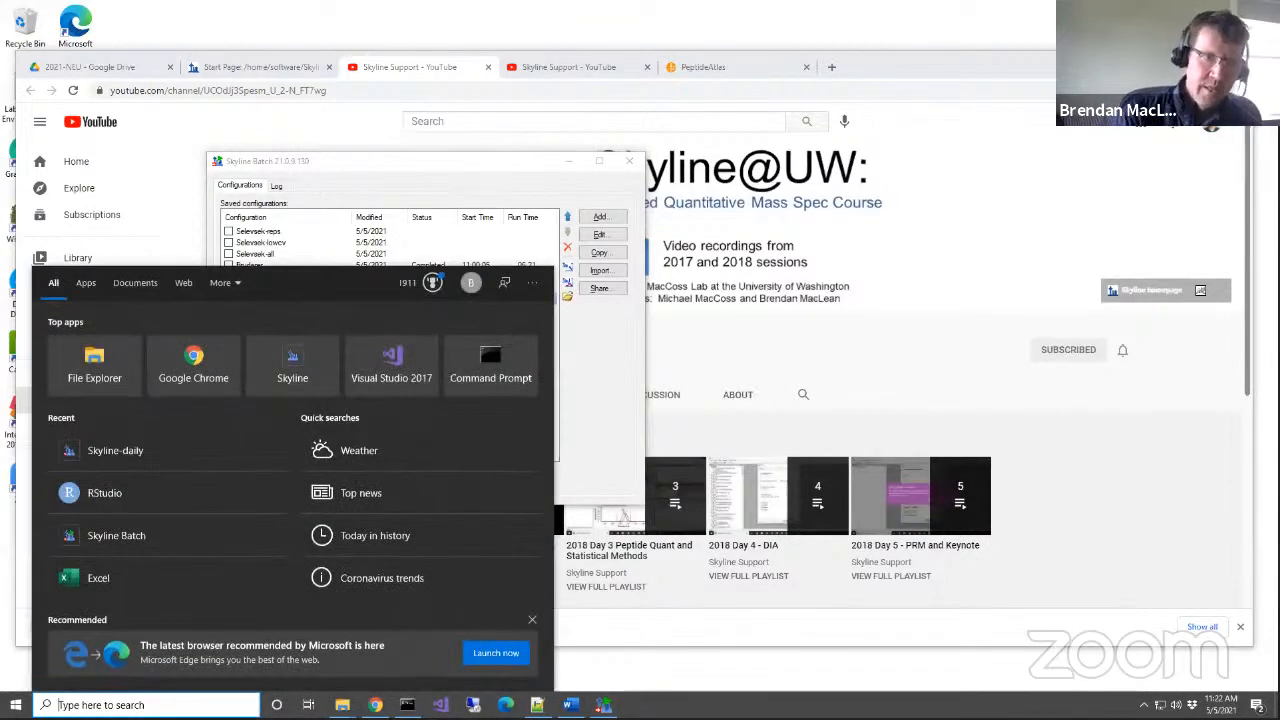
type("sk")
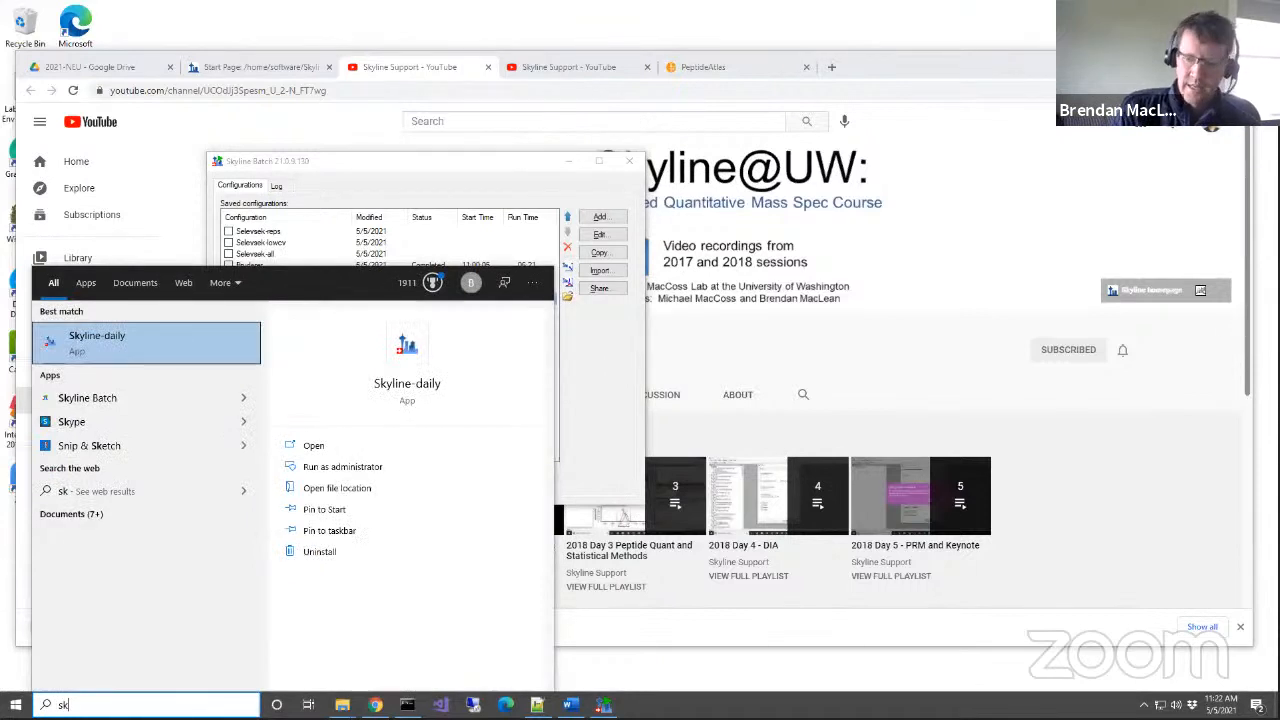
key("Return")
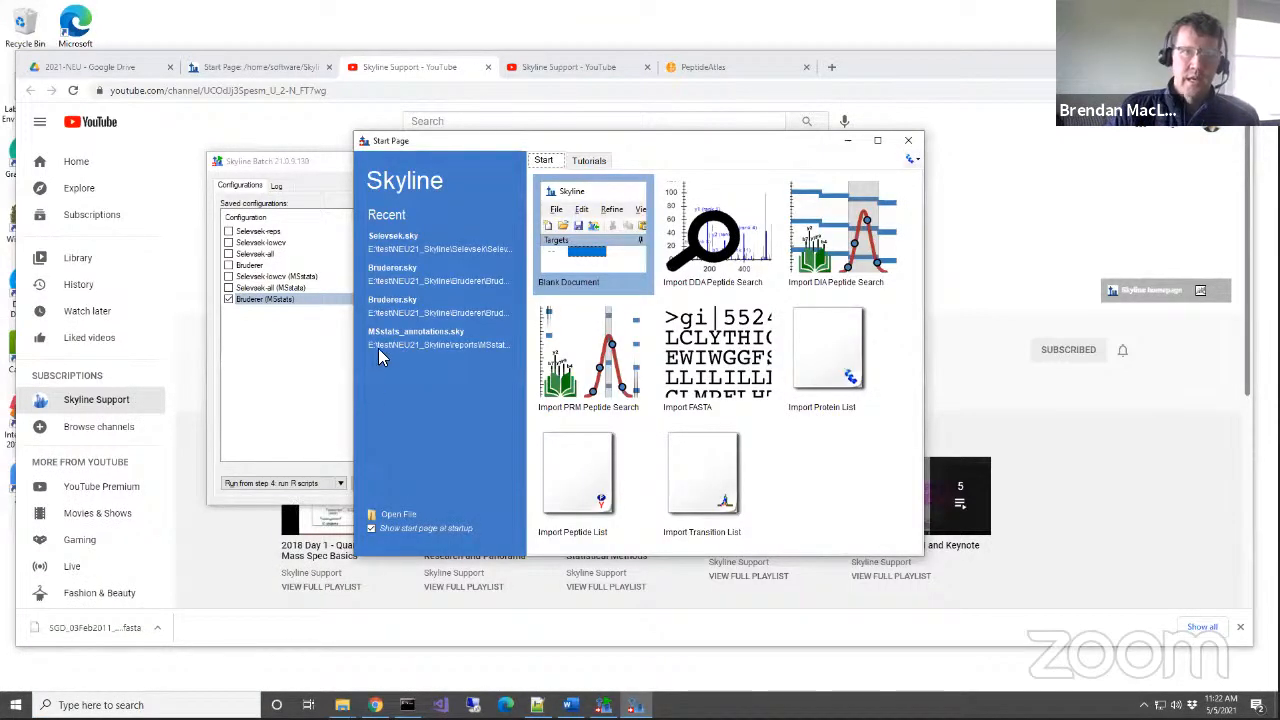
left_click(405, 306)
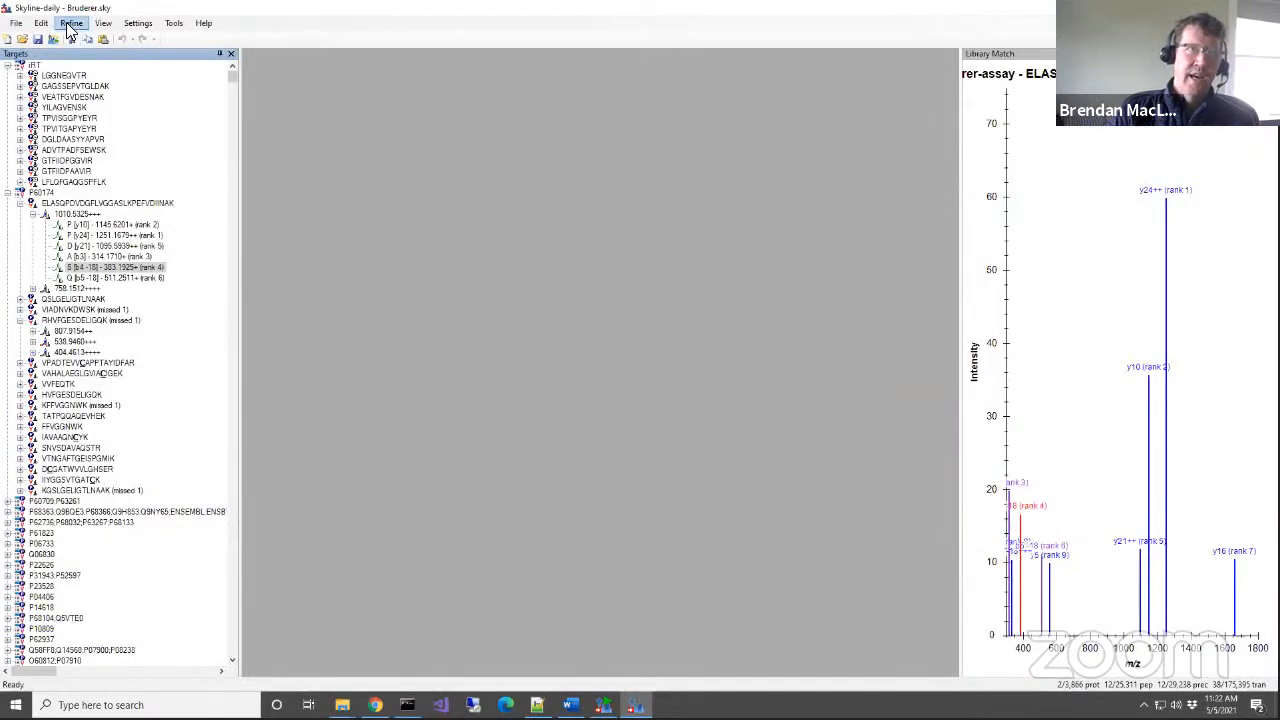
Review the Accept Proteins matching options, trying Accessions and Preferred names, and cancel without accepting any proteins.
left_click(71, 23)
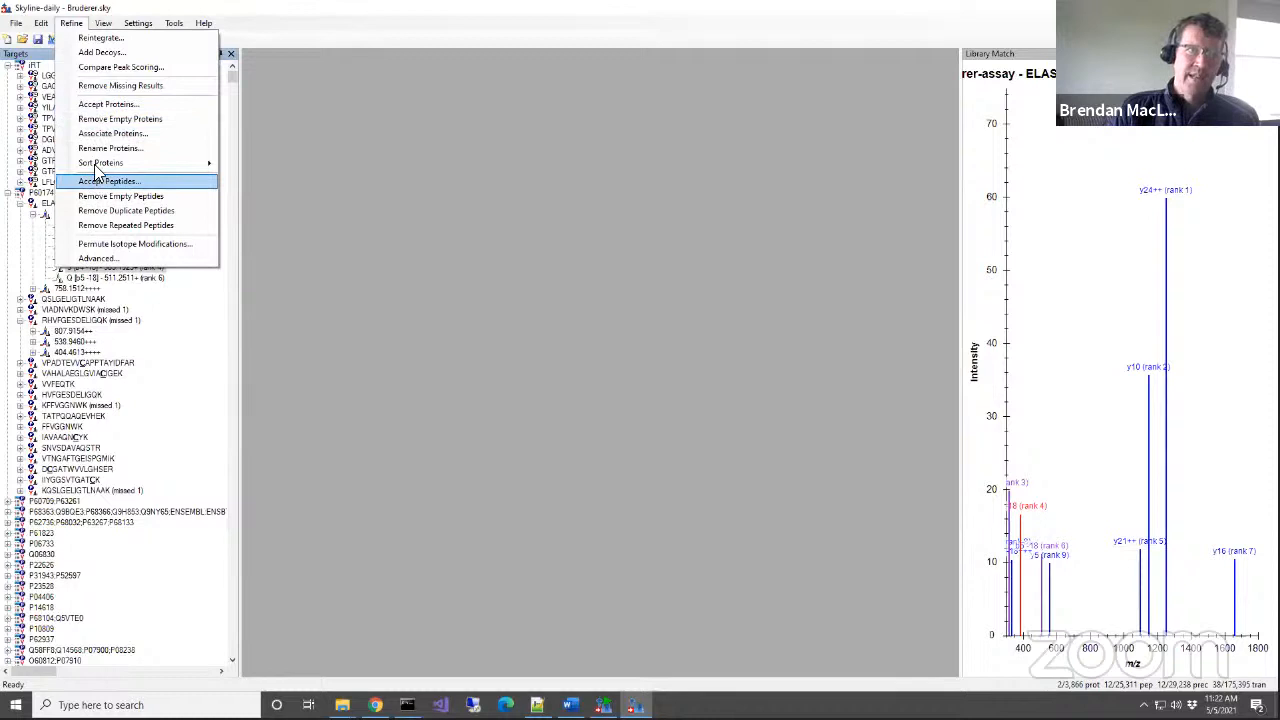
left_click(100, 105)
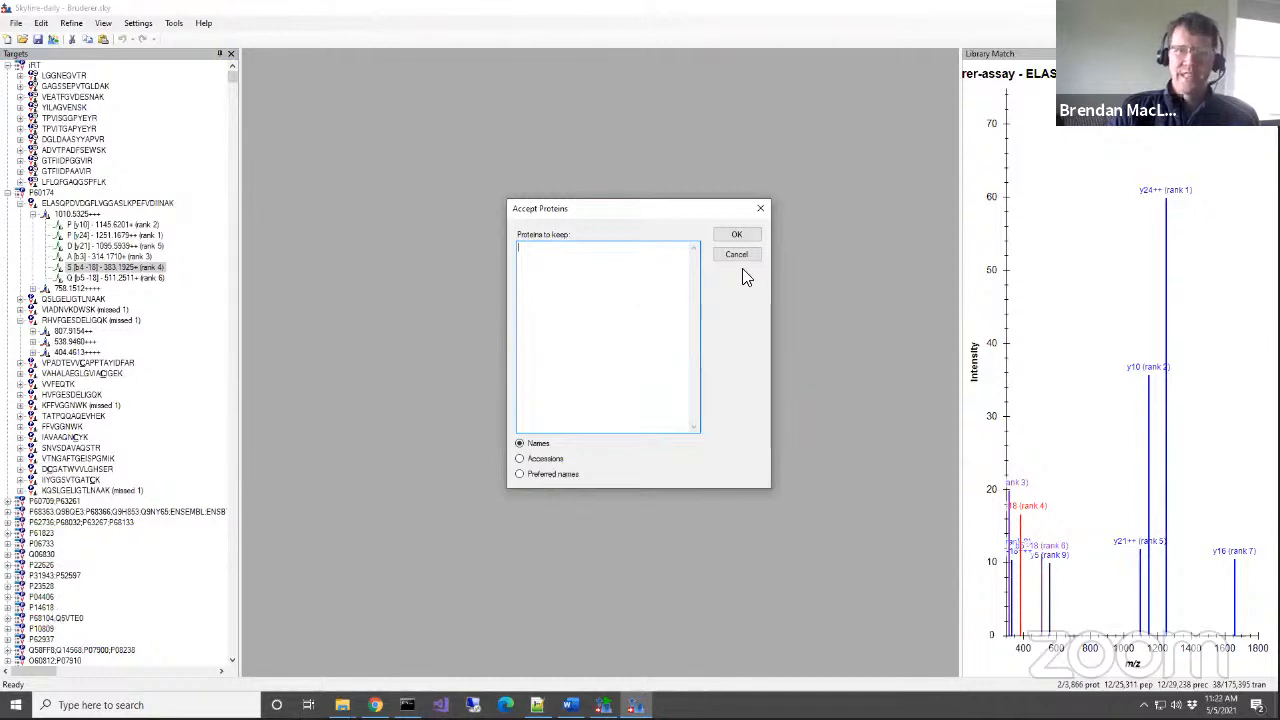
left_click(560, 463)
left_click(562, 475)
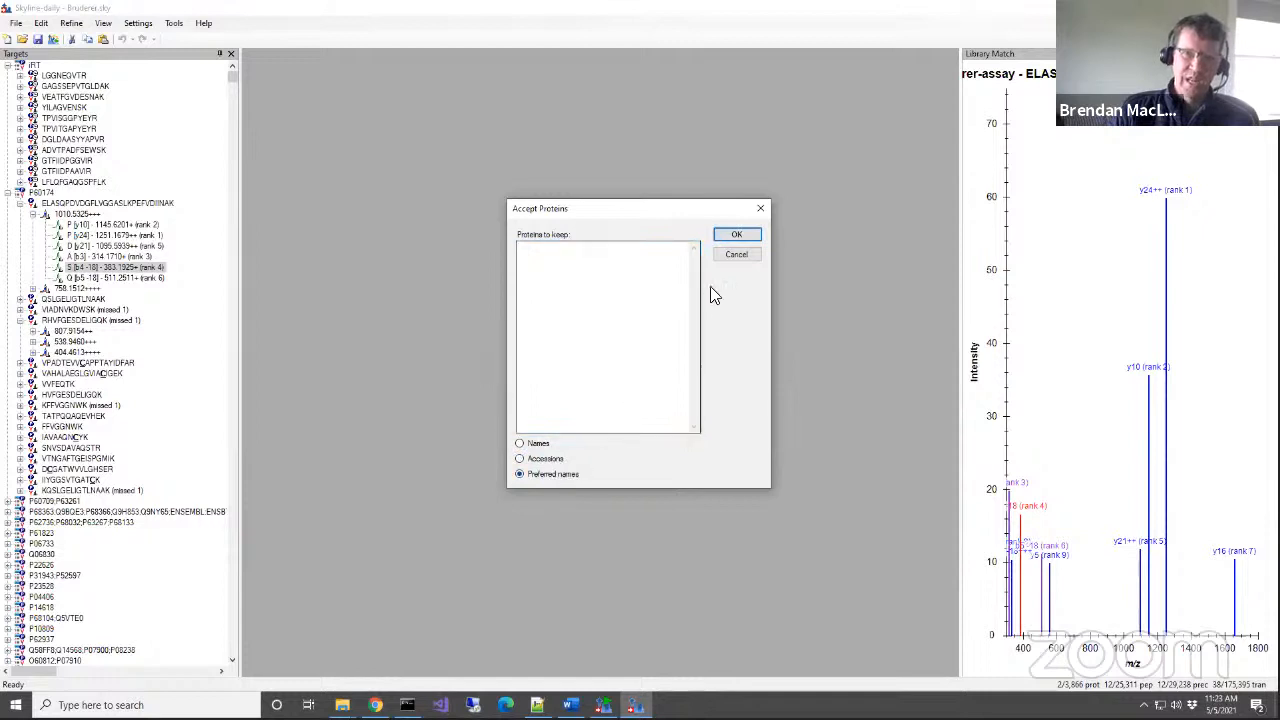
left_click(736, 256)
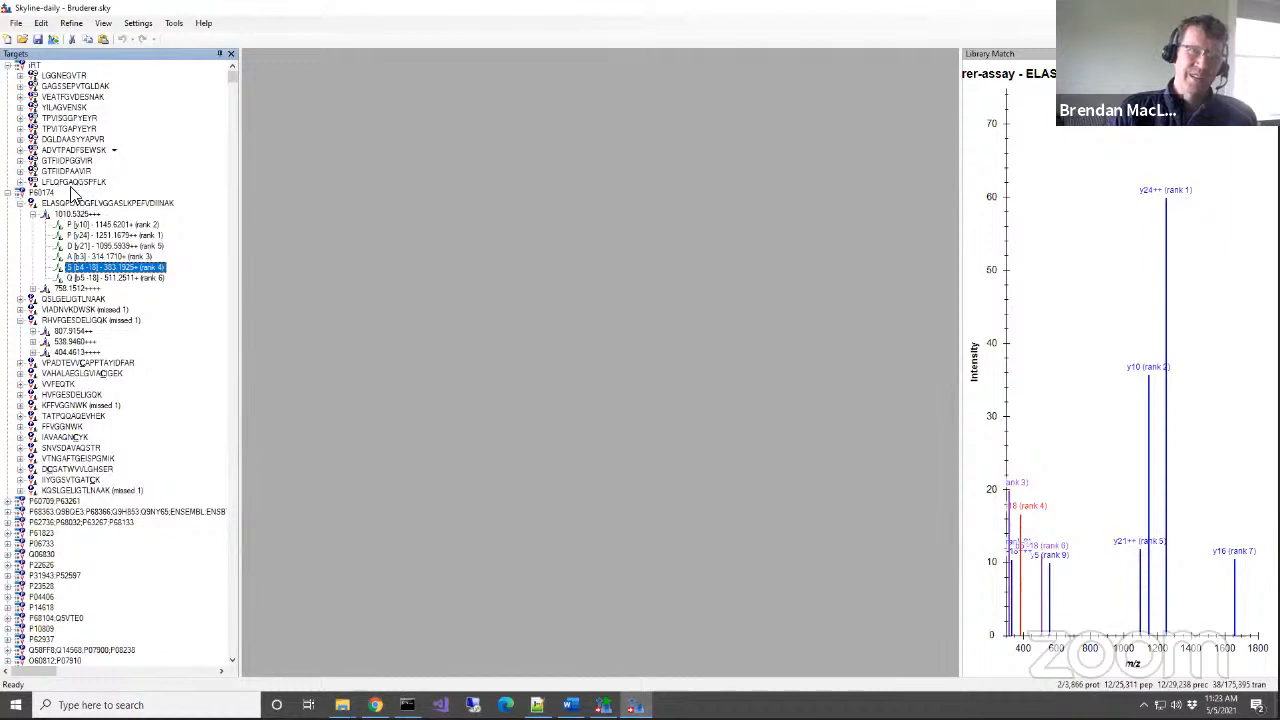
left_click(72, 23)
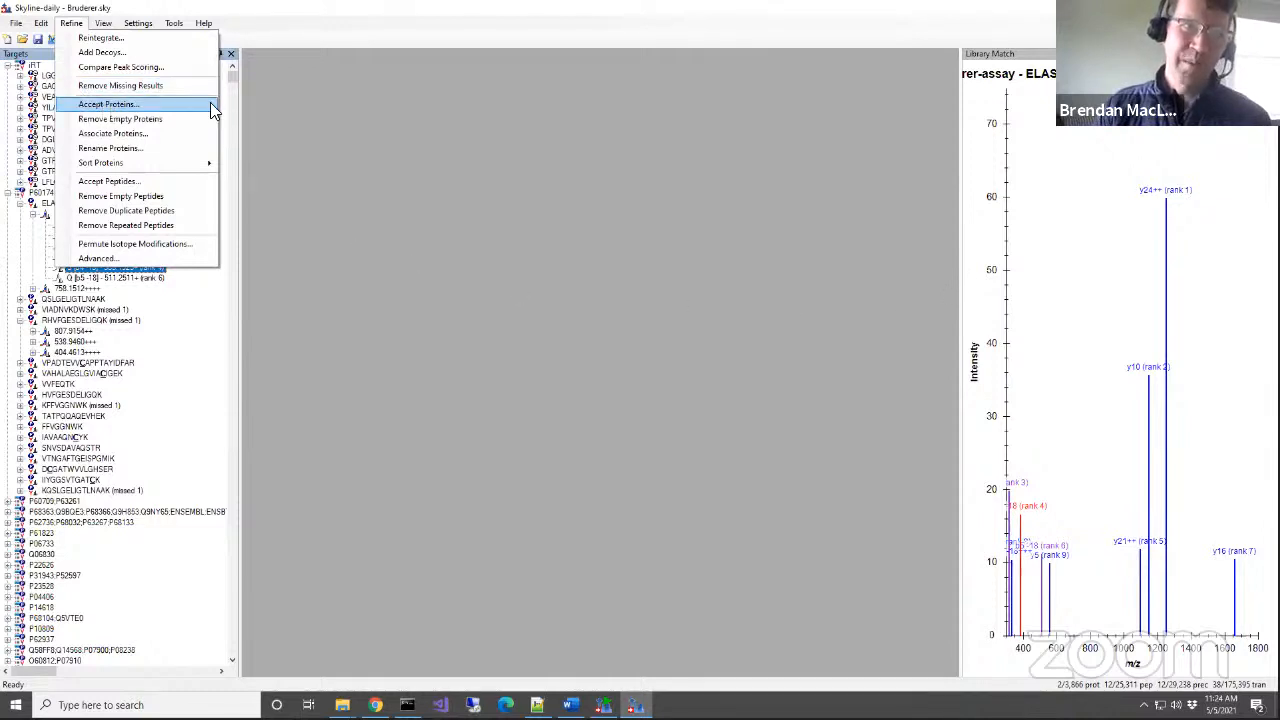
left_click(282, 106)
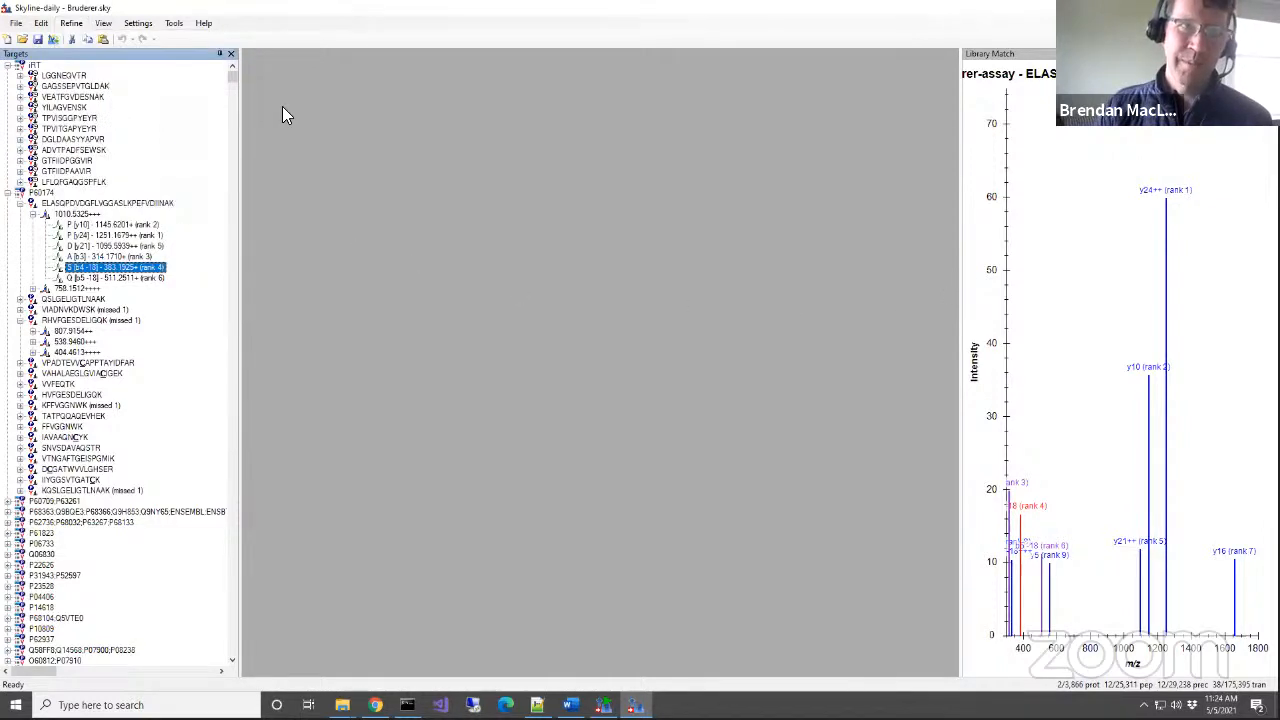
Open the Document Grid for the proteins and reposition it over the empty workspace.
left_click(104, 28)
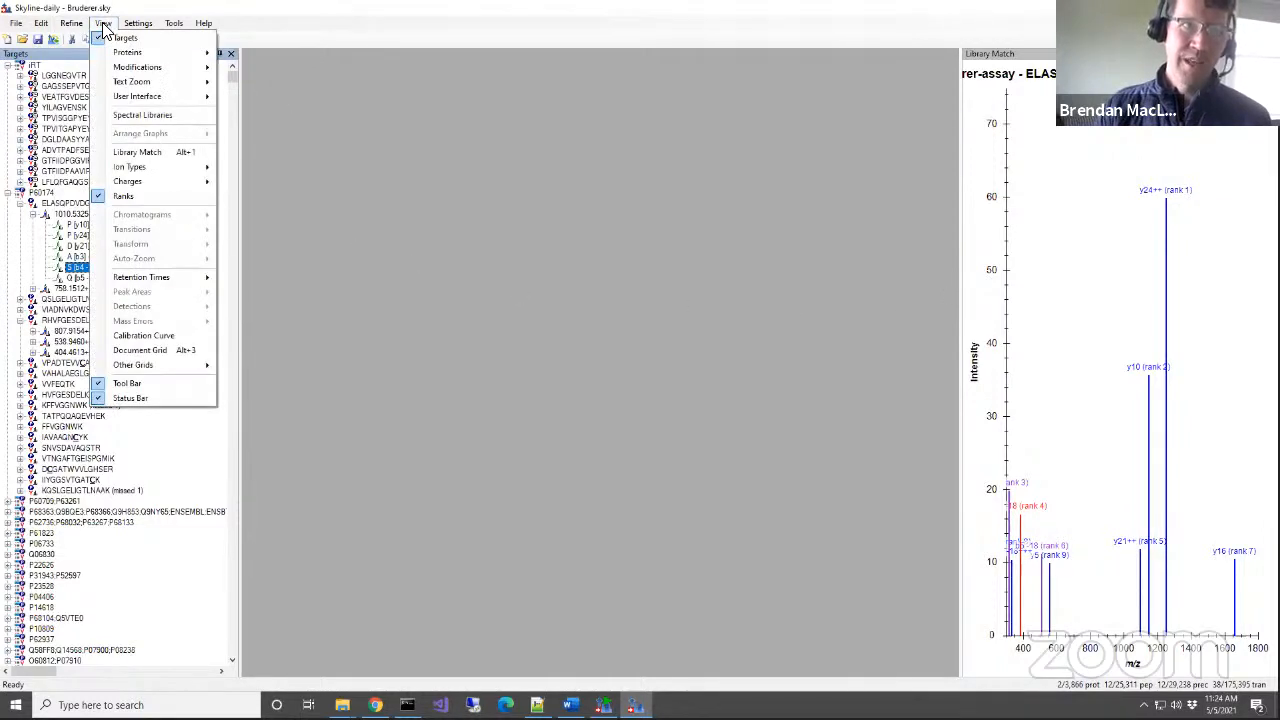
left_click(140, 350)
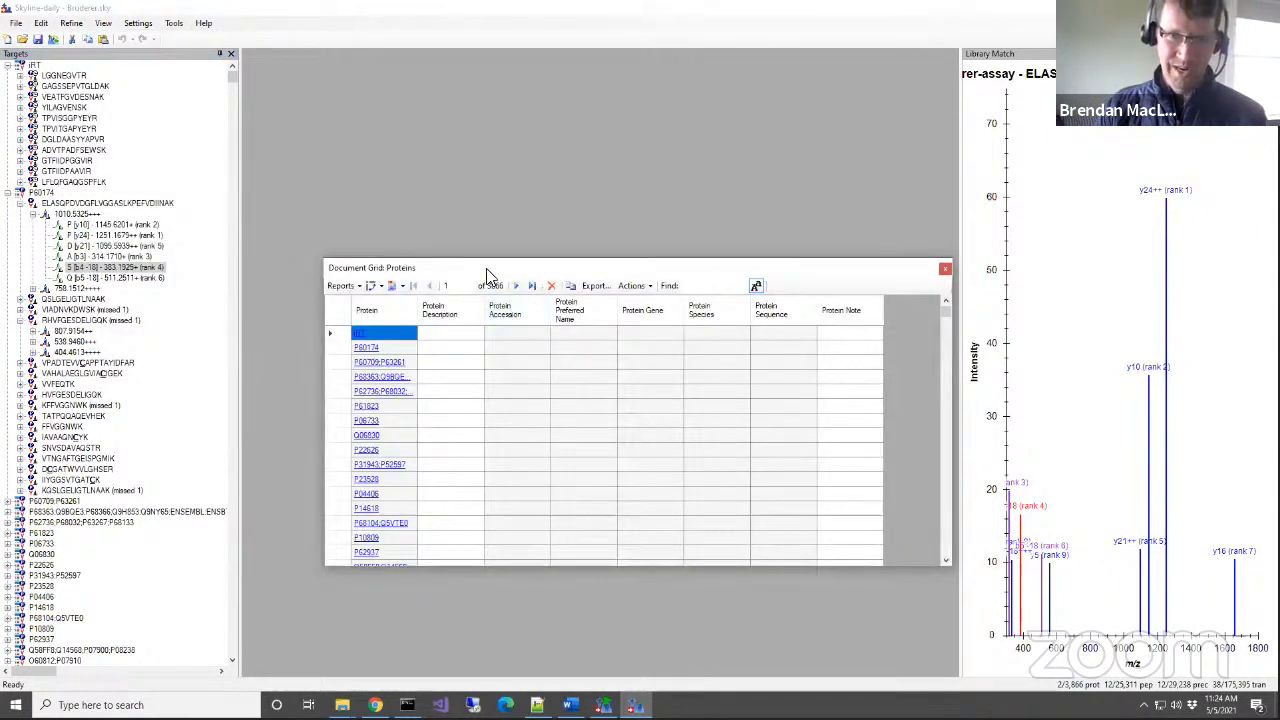
left_click_drag(463, 261, 453, 186)
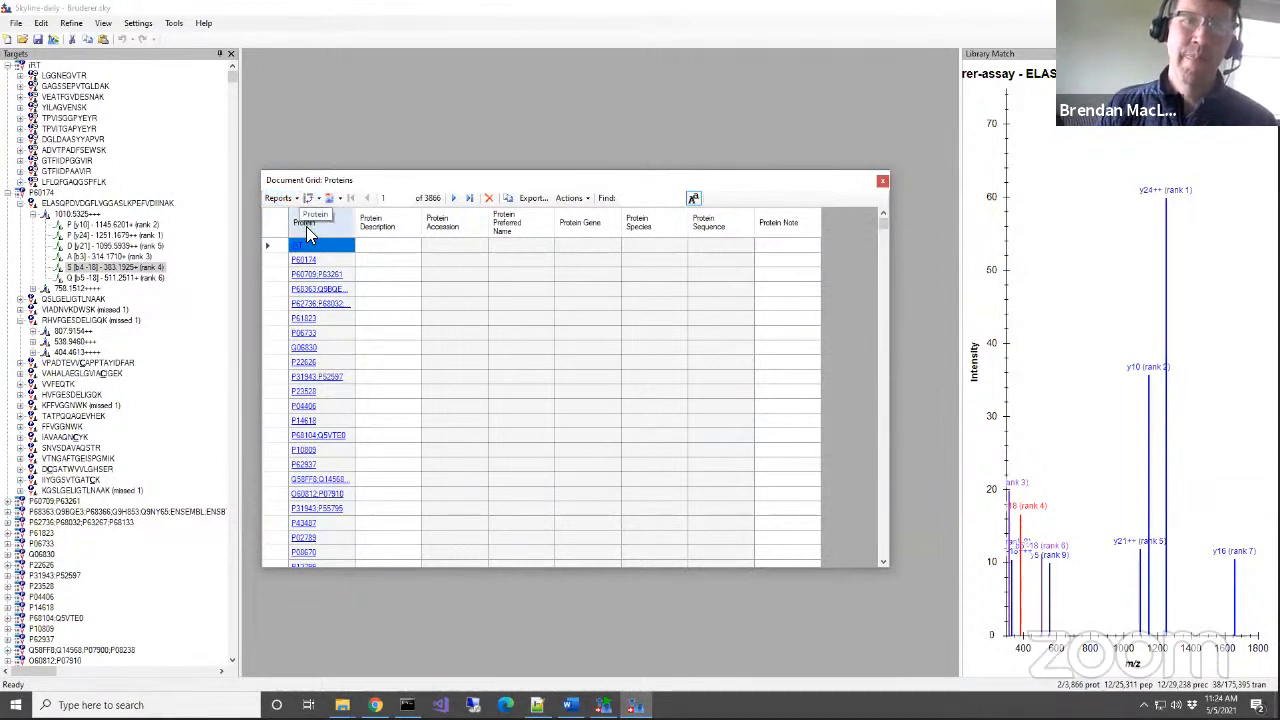
Filter the Document Grid's Protein column to show only names that start with P60.
left_click(306, 226)
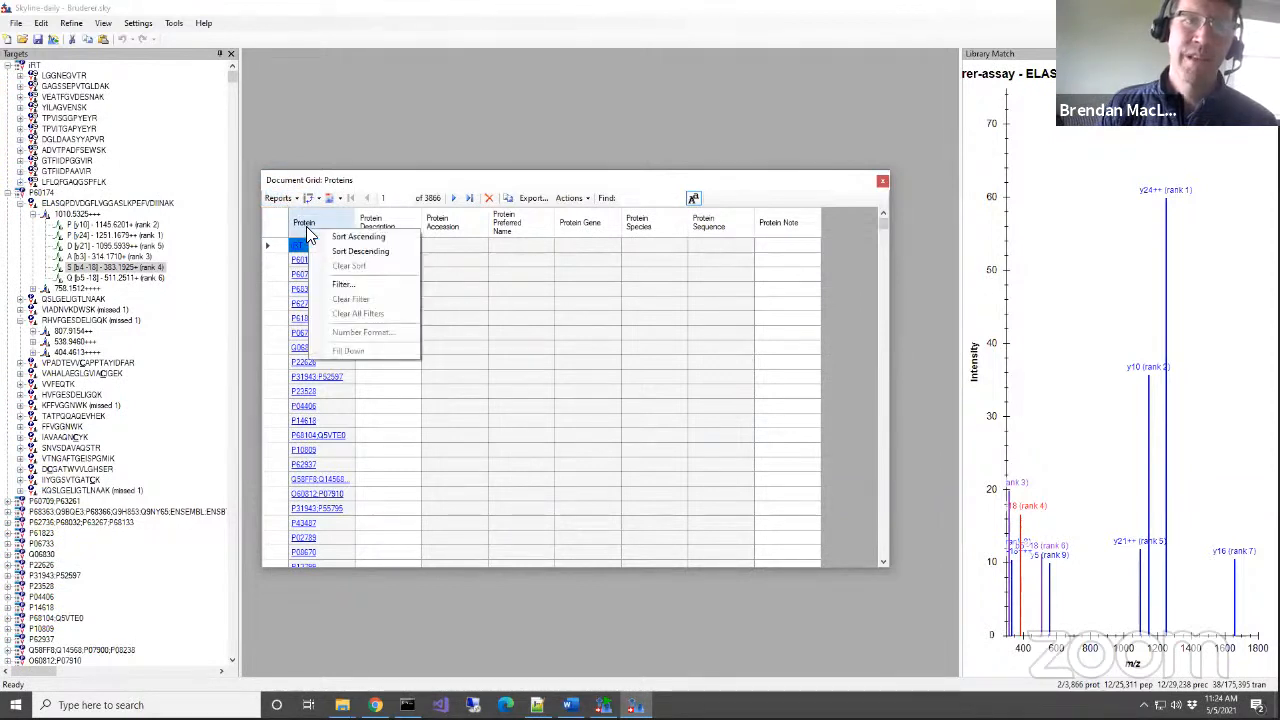
left_click(344, 285)
left_click(602, 318)
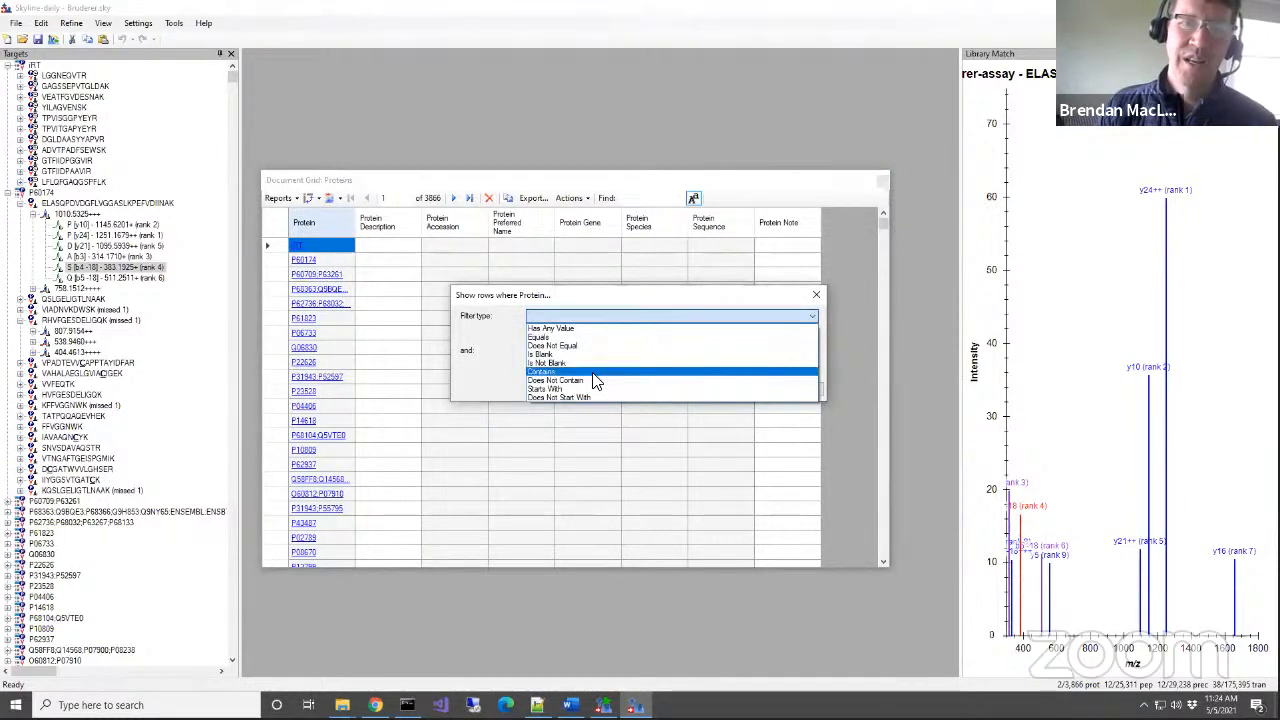
left_click(594, 371)
left_click(590, 336)
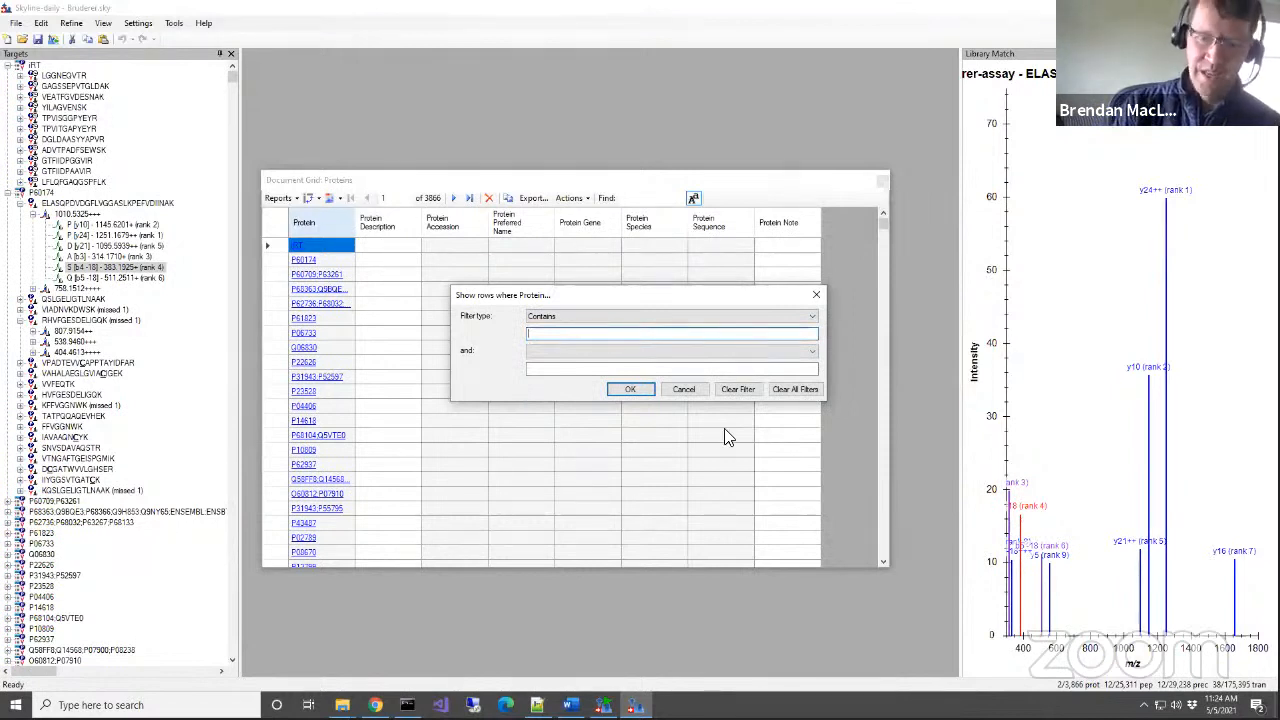
type(";")
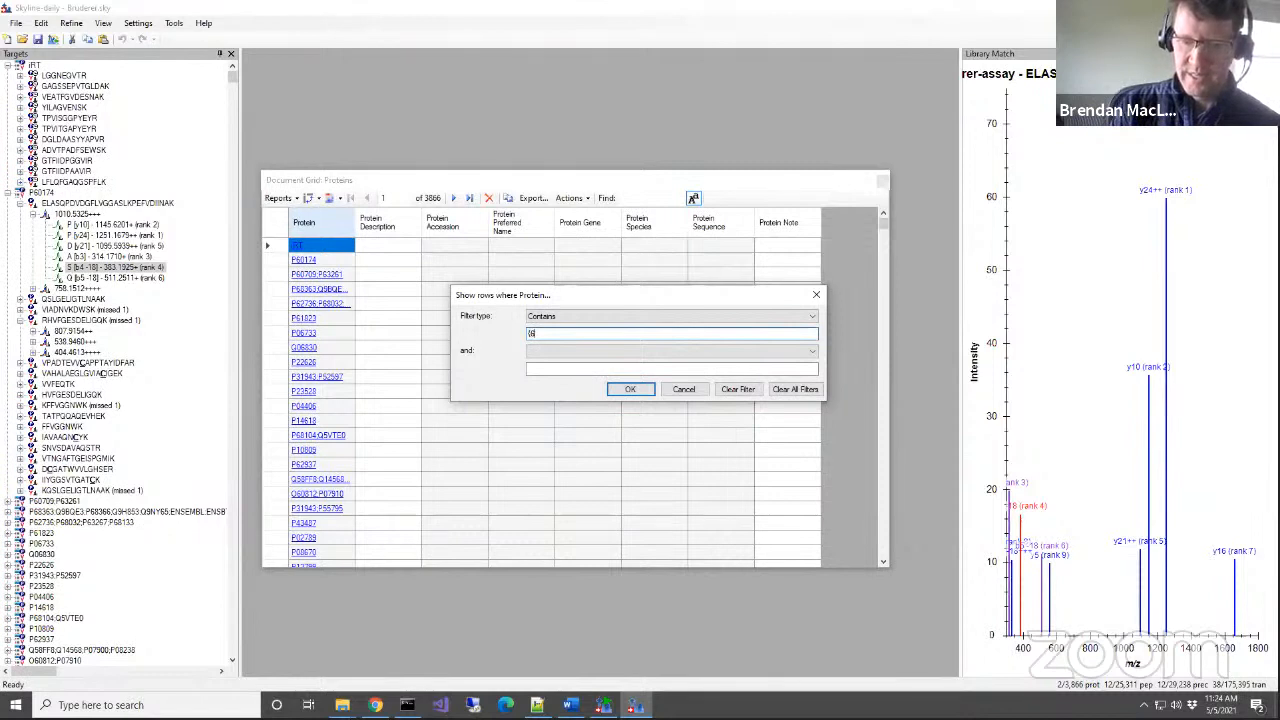
key("BackSpace")
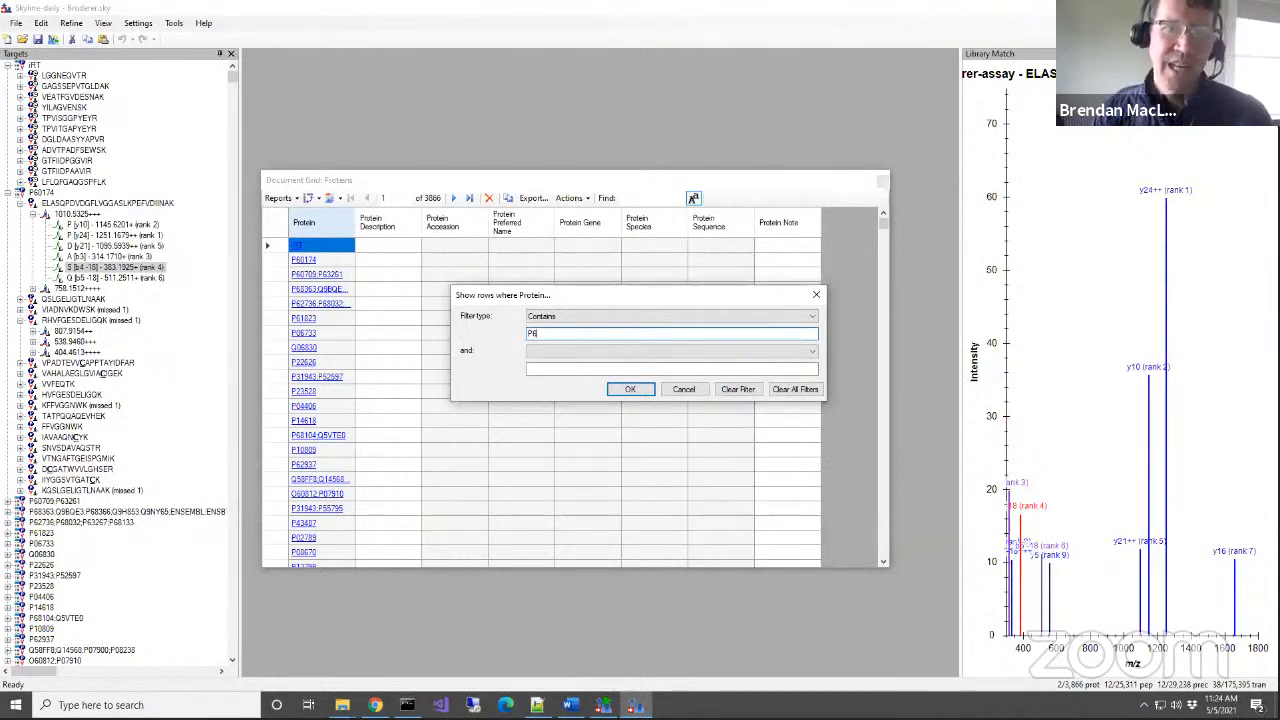
type("P6")
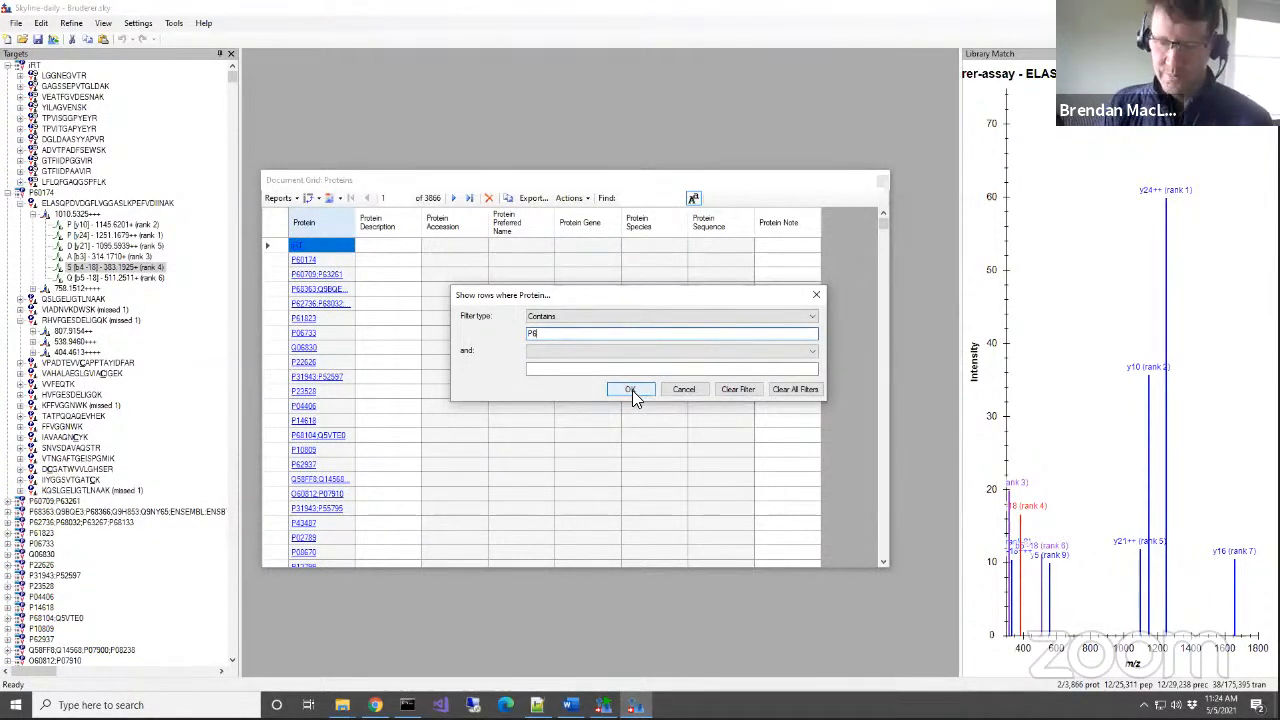
type("0")
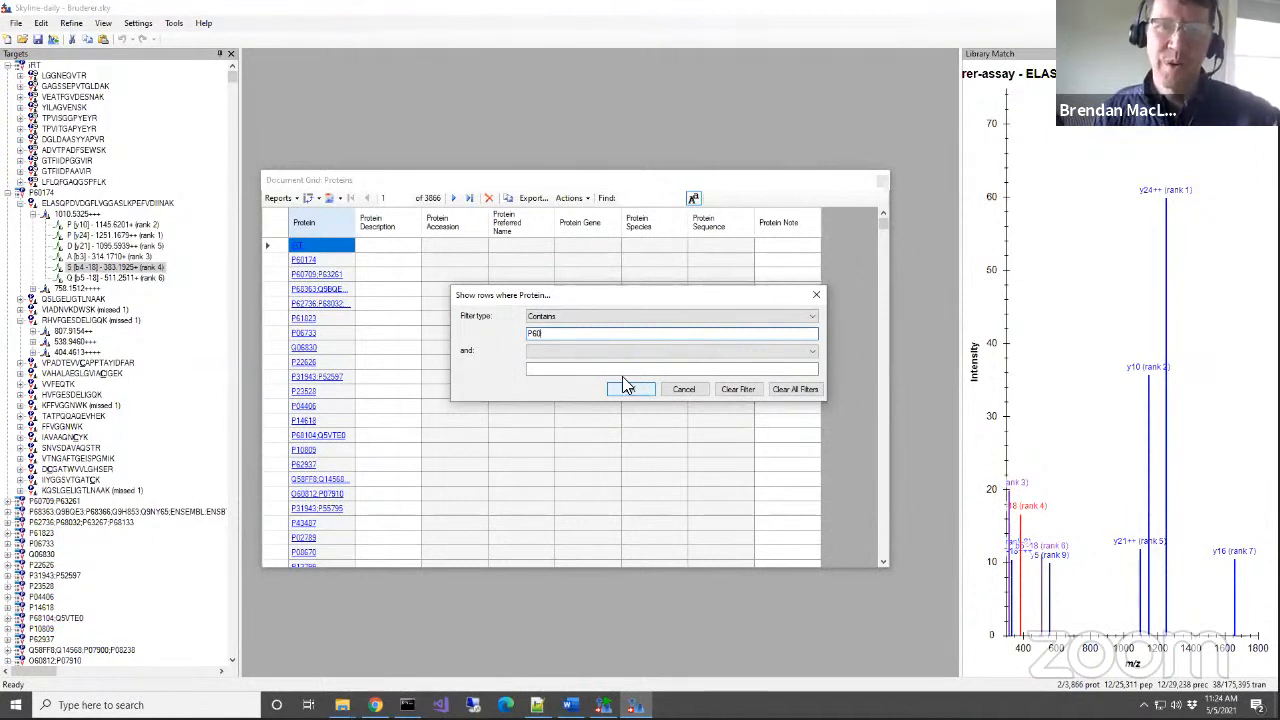
left_click(604, 318)
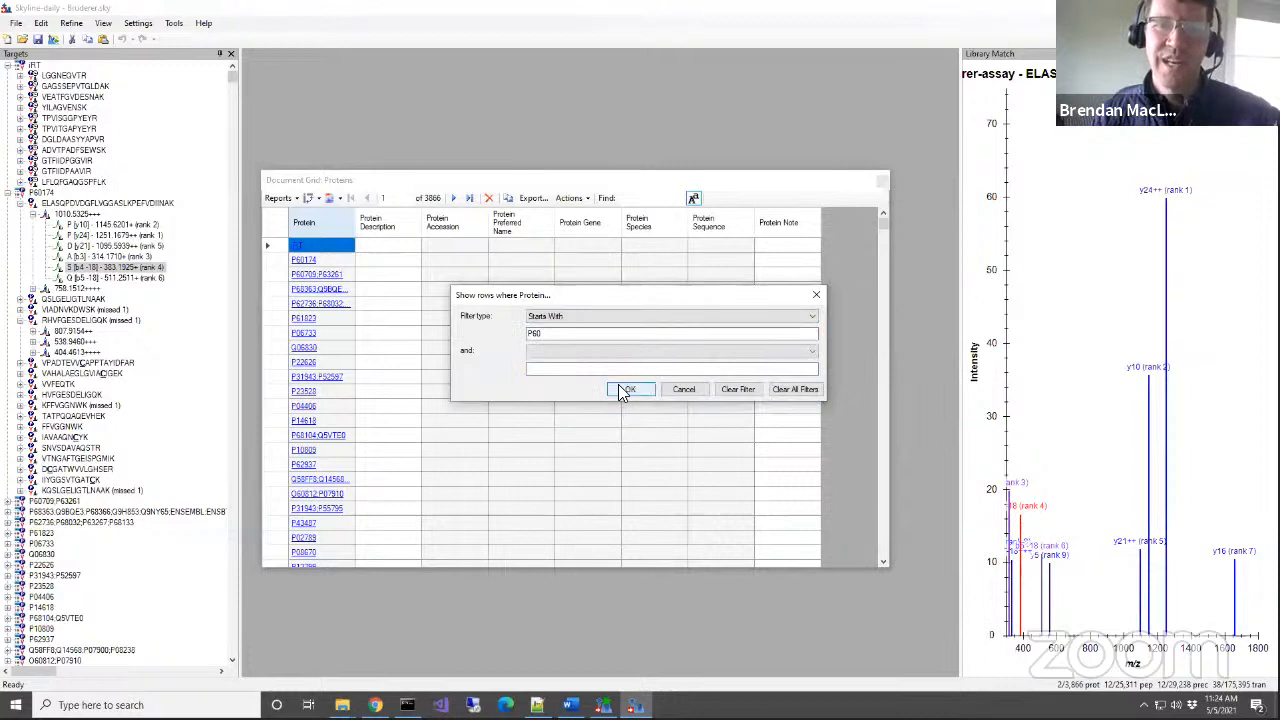
left_click(619, 389)
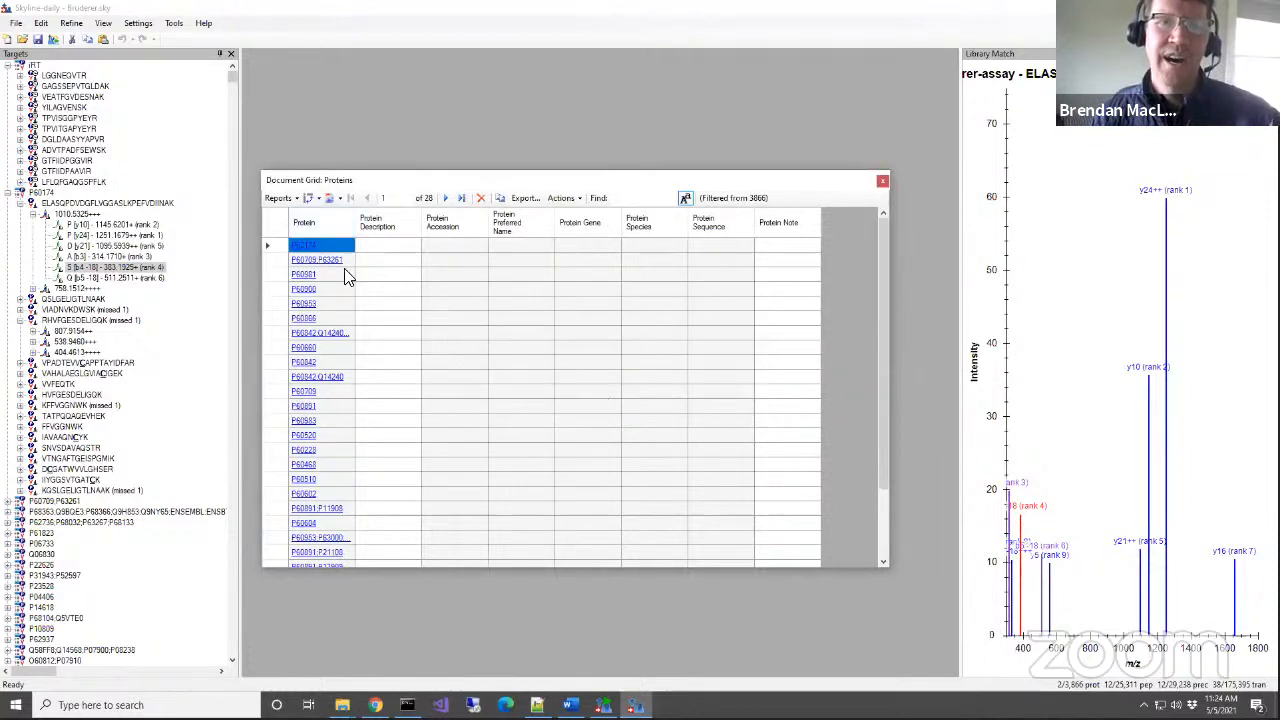
Look through the filtered protein list, and select and copy all of its protein names.
scroll(371, 294, "down", 2)
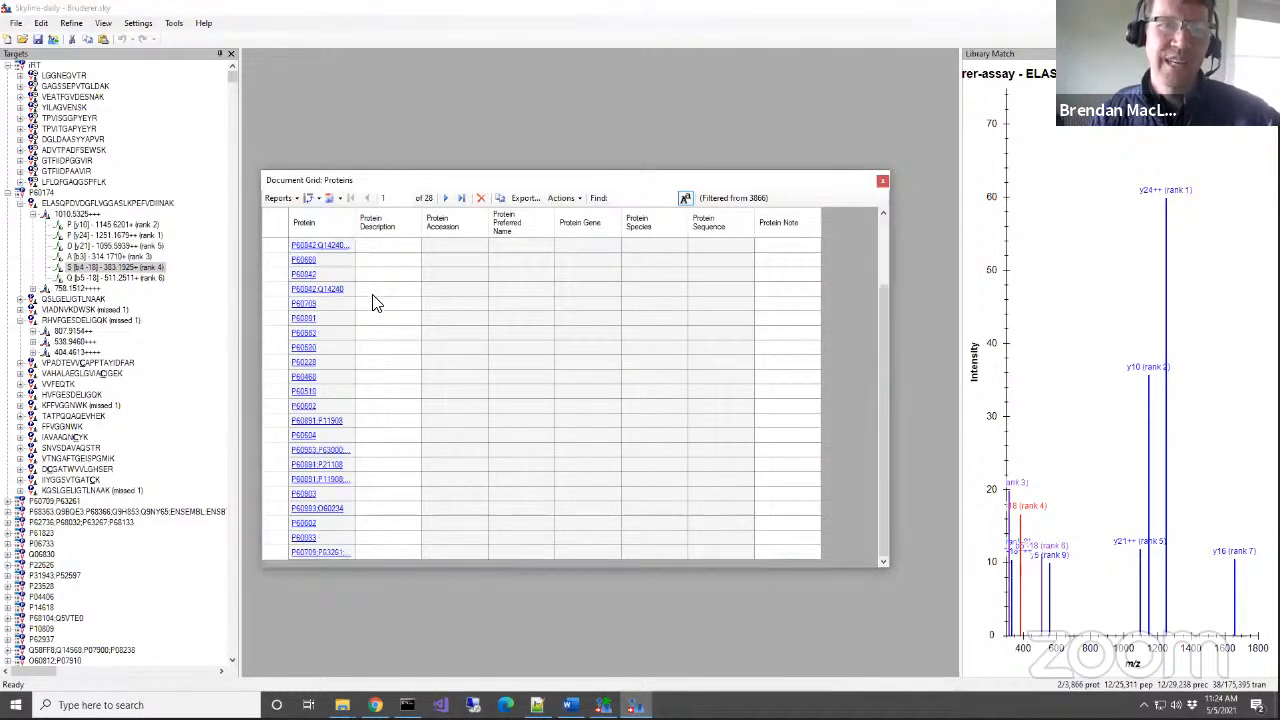
scroll(374, 303, "up", 2)
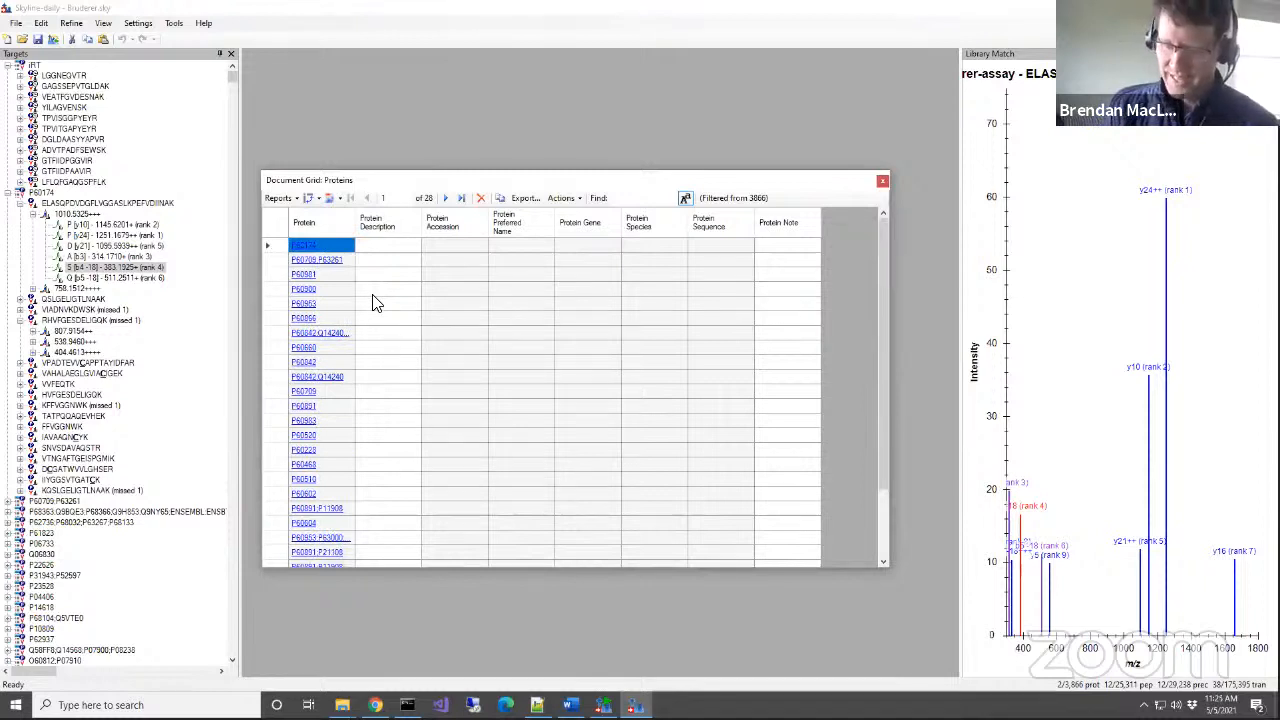
key("shift+Down")
key("shift+Down")
key("shift+Down")
key("shift+Down")
key("shift+Down")
key("shift+Down")
key("shift+Down")
key("shift+Down")
key("shift+Down")
key("shift+Down")
key("shift+Down")
key("shift+Down")
key("shift+Down")
key("shift+Down")
key("shift+Down")
key("shift+Down")
key("shift+Down")
key("shift+Down")
key("shift+Down")
key("shift+Down")
key("shift+Down")
key("shift+Down")
key("shift+Down")
key("shift+Down")
key("shift+Down")
key("shift+Down")
key("shift+Down")
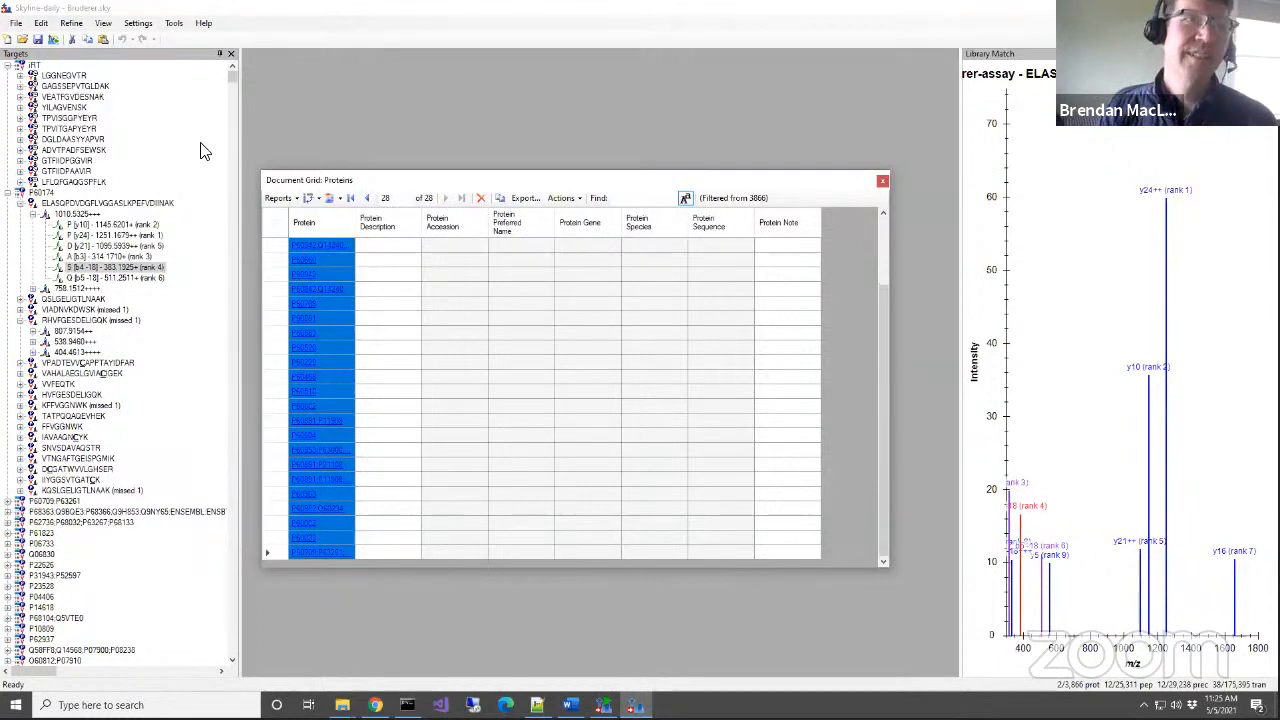
Refine the document with Accept Proteins to keep only the copied protein names, and undo that refinement.
left_click(75, 25)
left_click(100, 105)
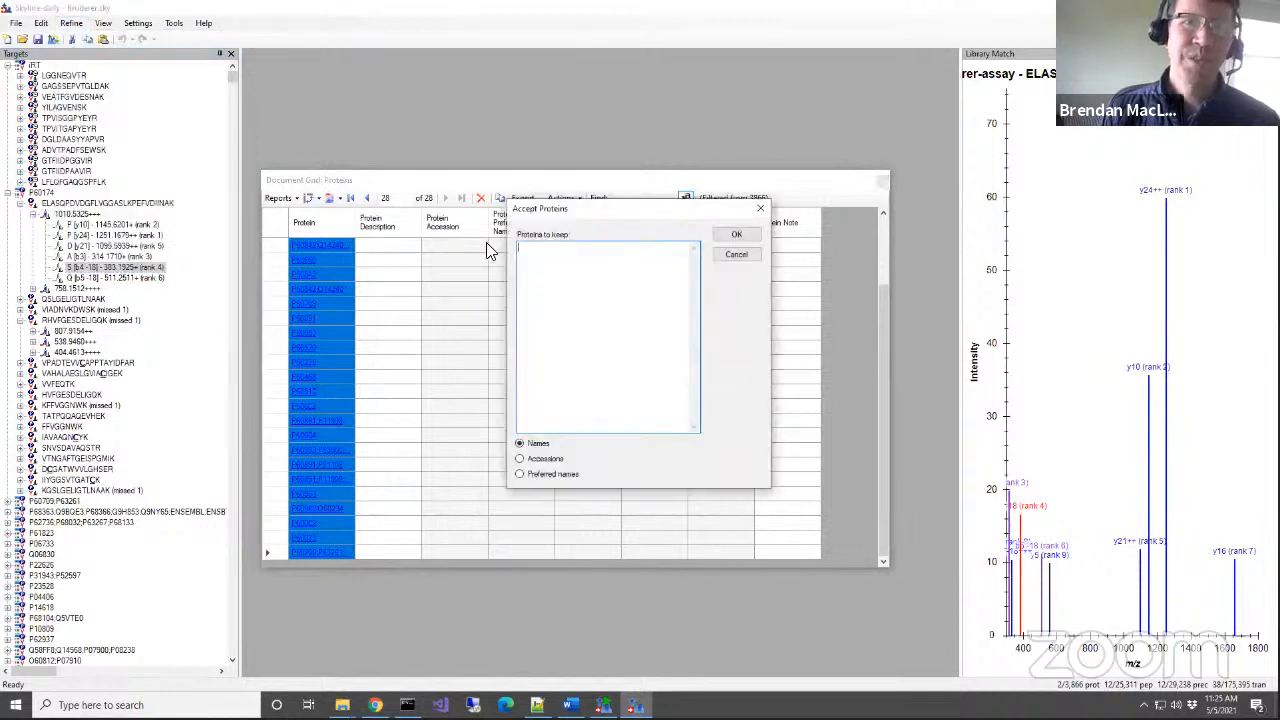
key("ctrl+v")
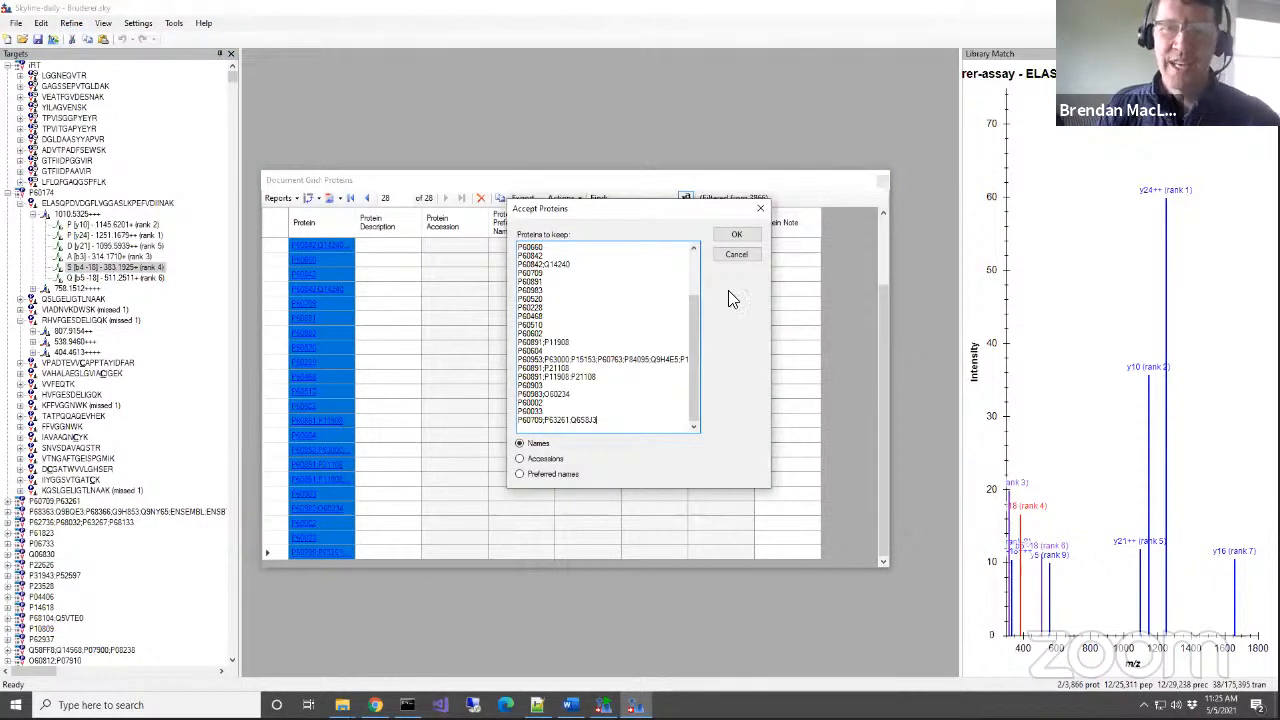
left_click(736, 236)
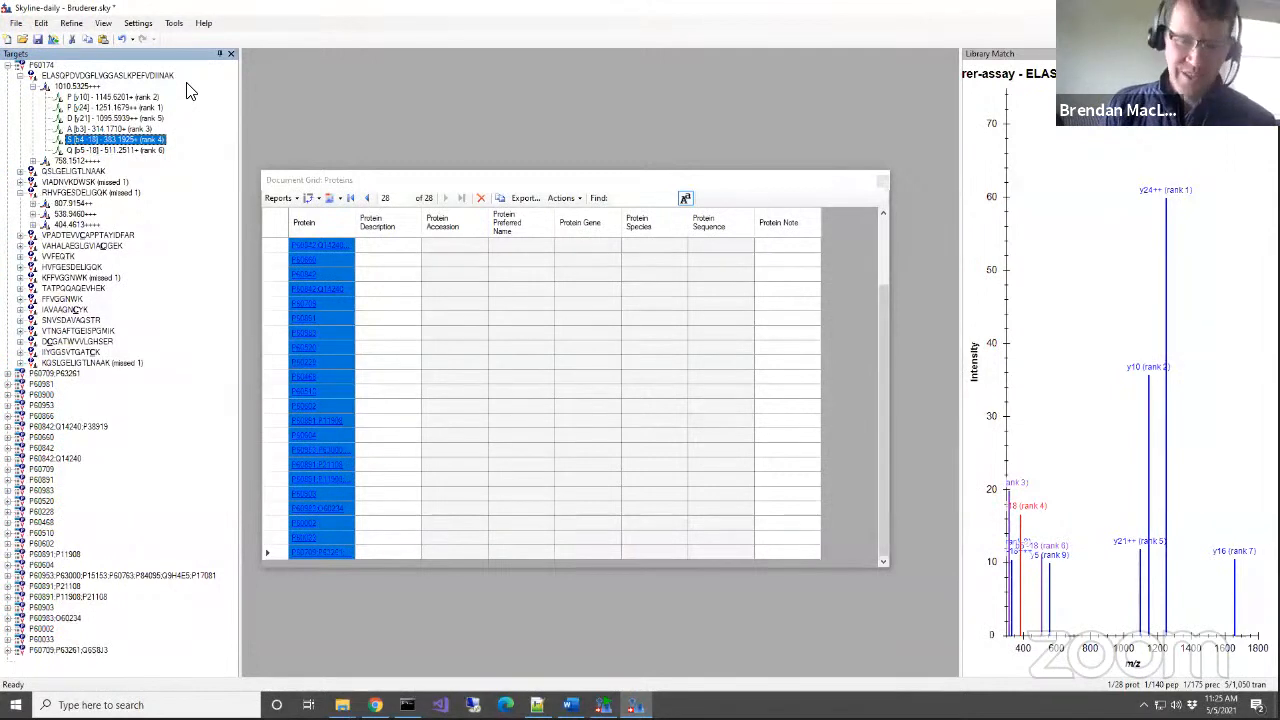
key("ctrl+z")
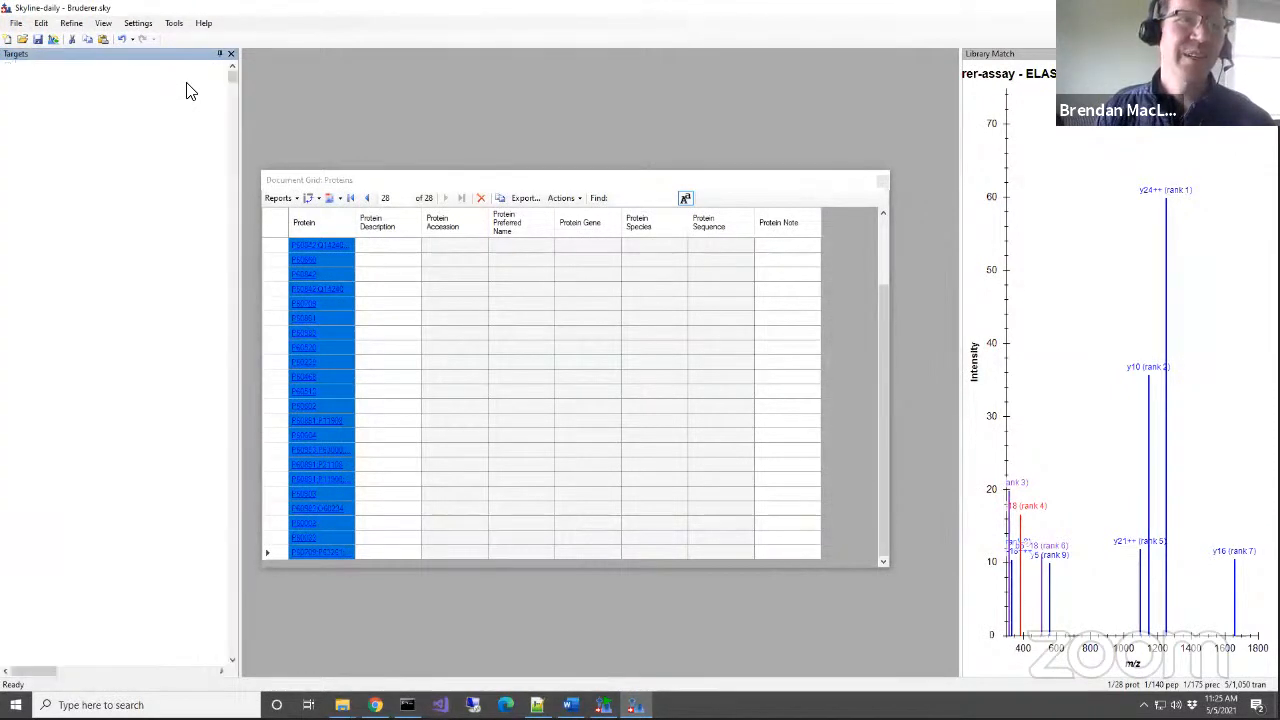
Refine the document with Accept Proteins to keep iRT plus the copied P60 protein names, and undo the refinement.
left_click(71, 23)
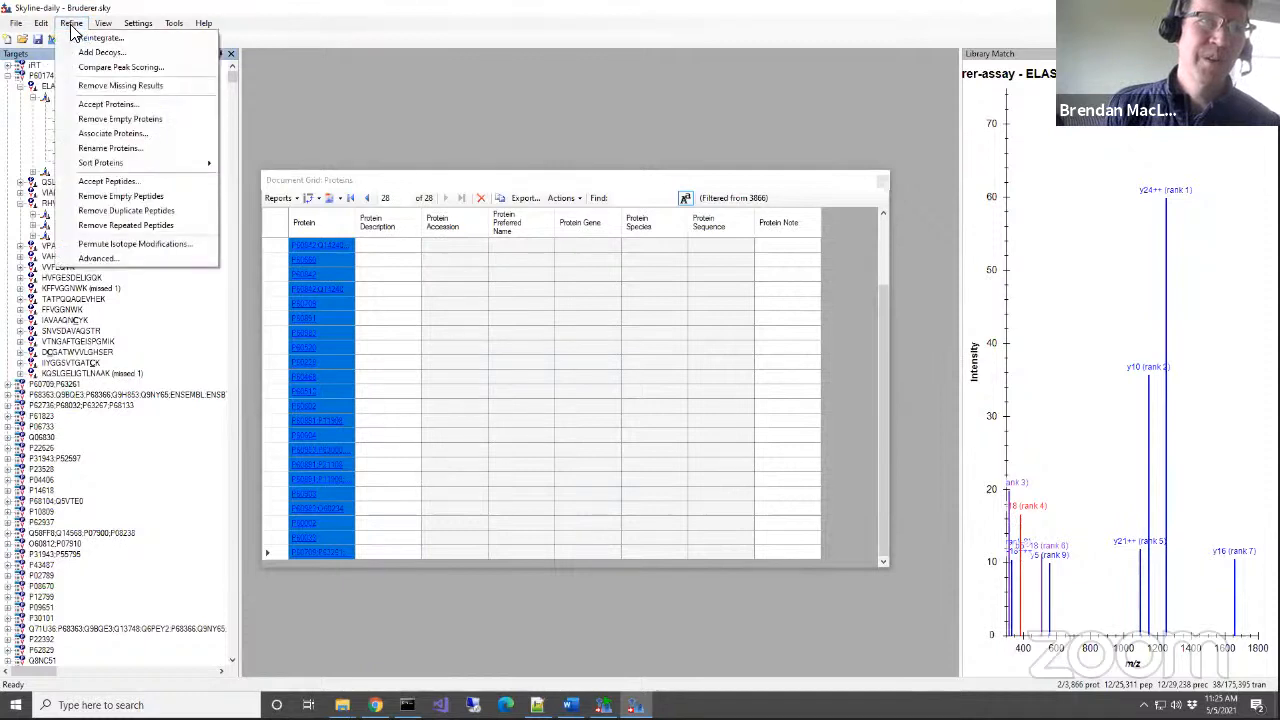
left_click(107, 104)
type("iRT")
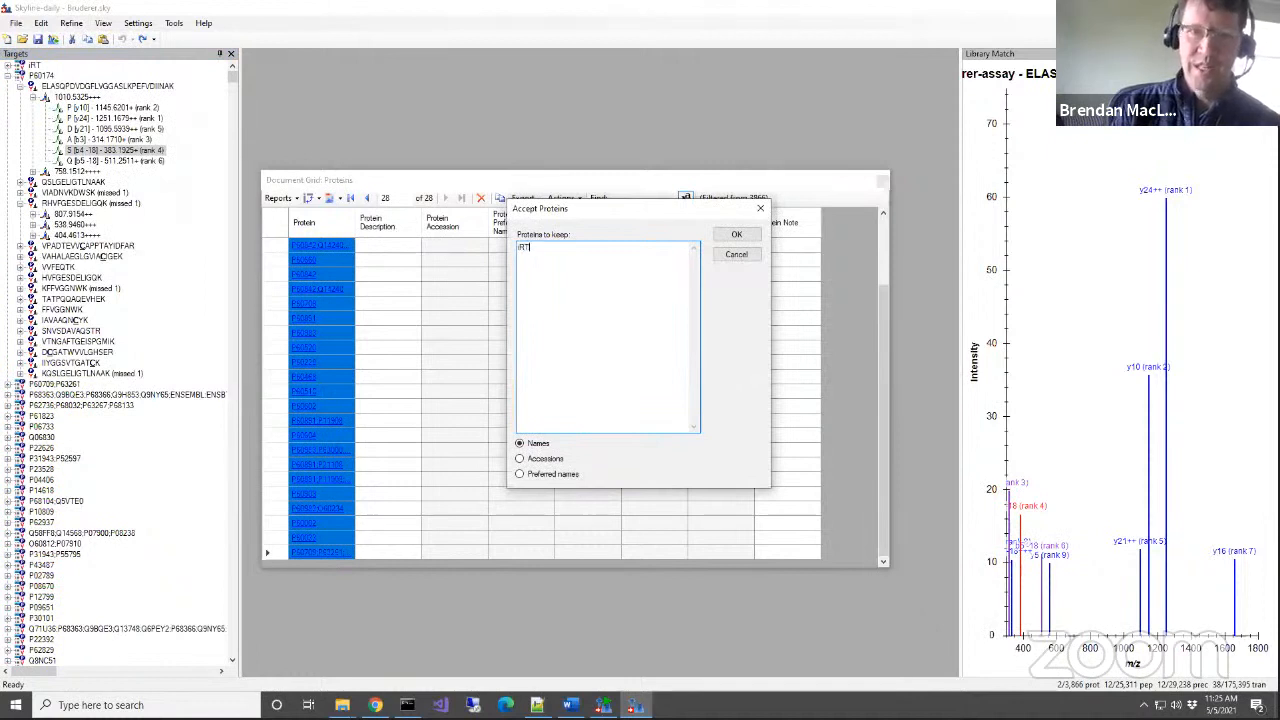
key("Tab")
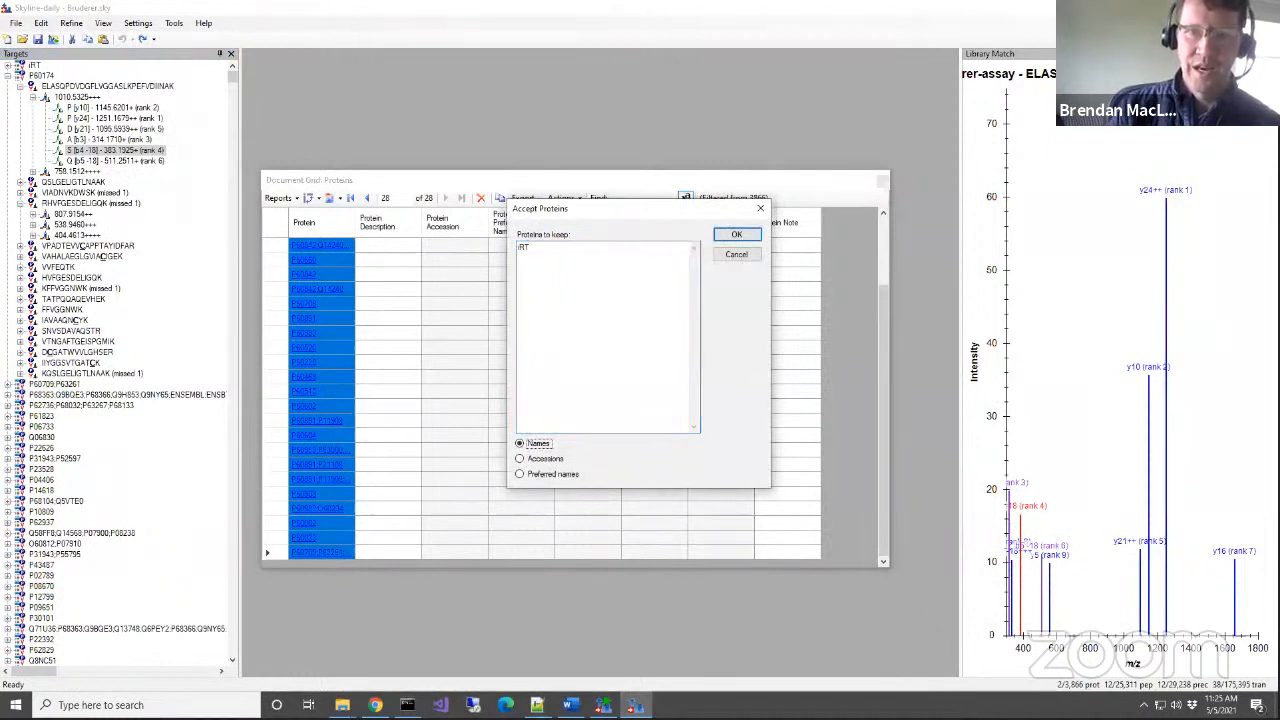
left_click(521, 258)
key("Return")
key("ctrl+v")
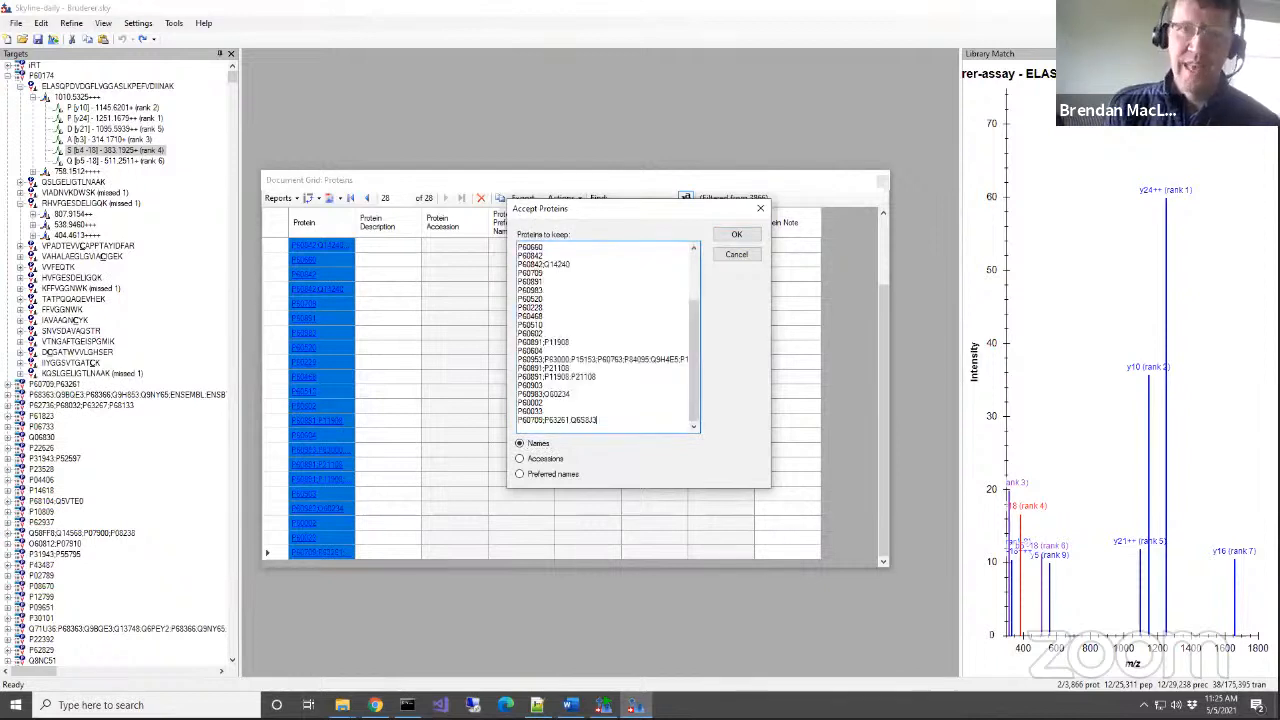
left_click(736, 234)
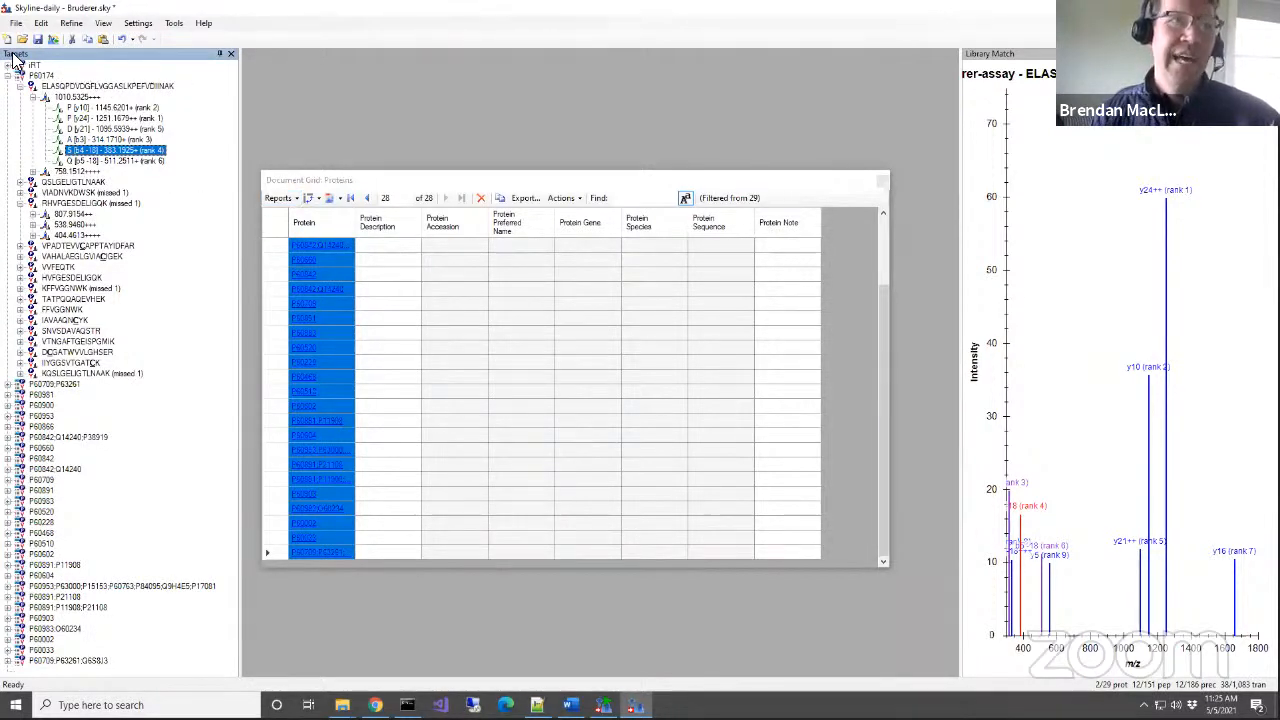
left_click(122, 44)
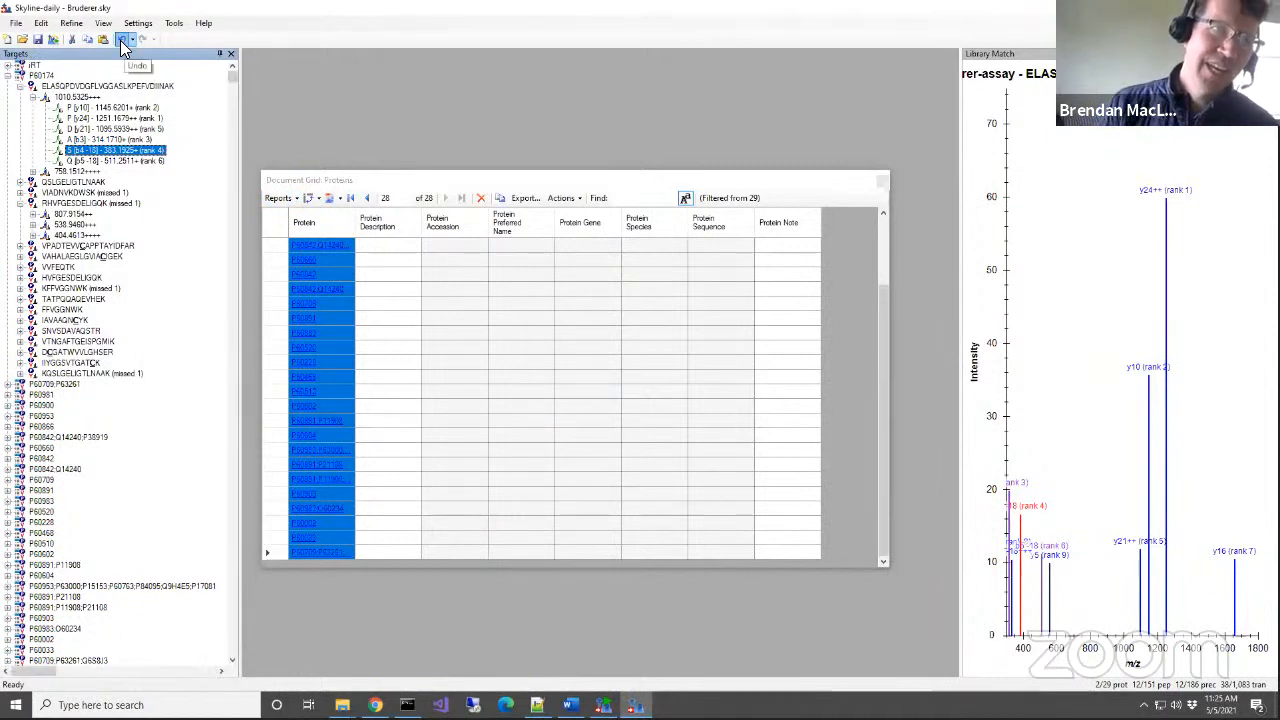
Change the Document Grid's Protein filter to Does Not Start With P60 and view the start of the list.
left_click(302, 226)
left_click(346, 288)
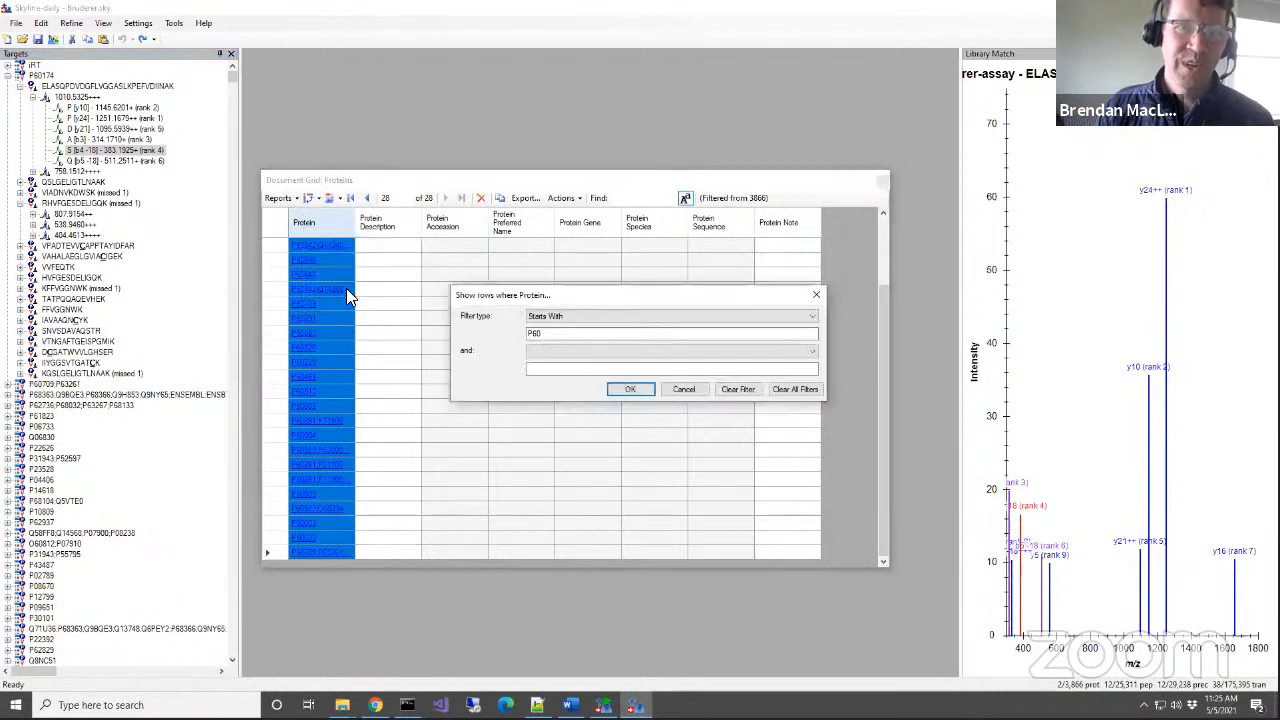
left_click(574, 316)
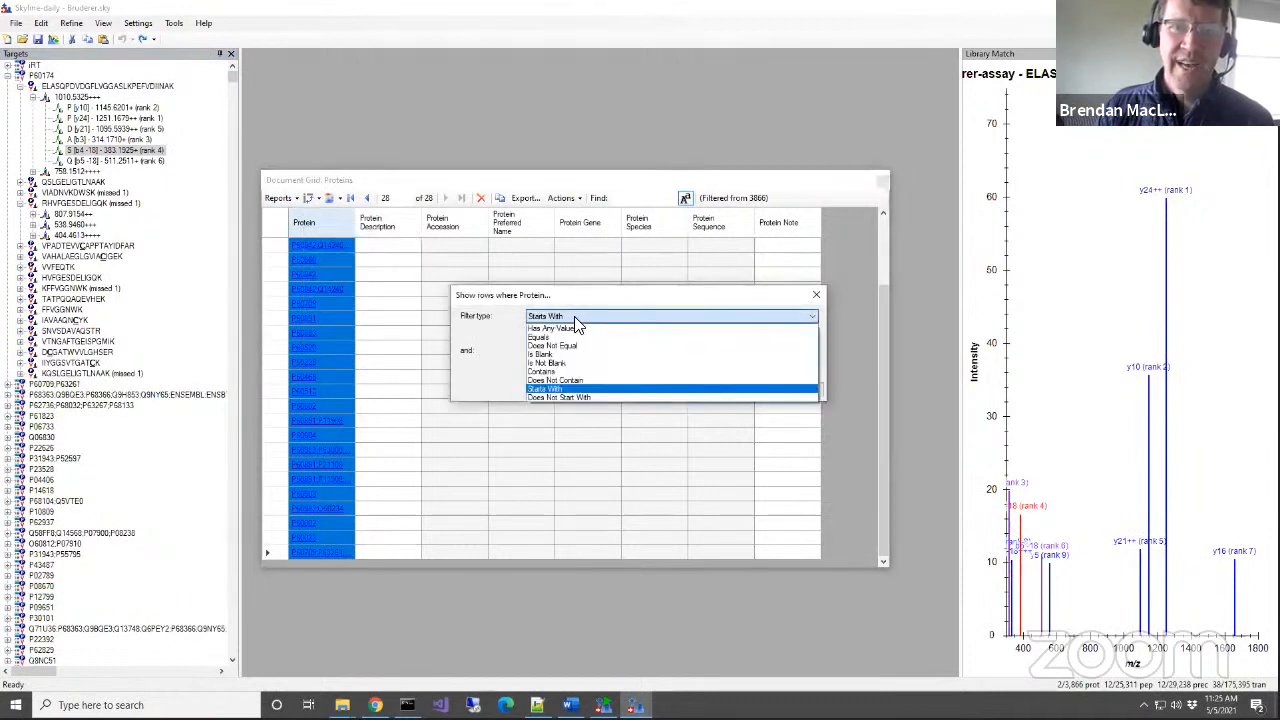
left_click(574, 396)
left_click(630, 389)
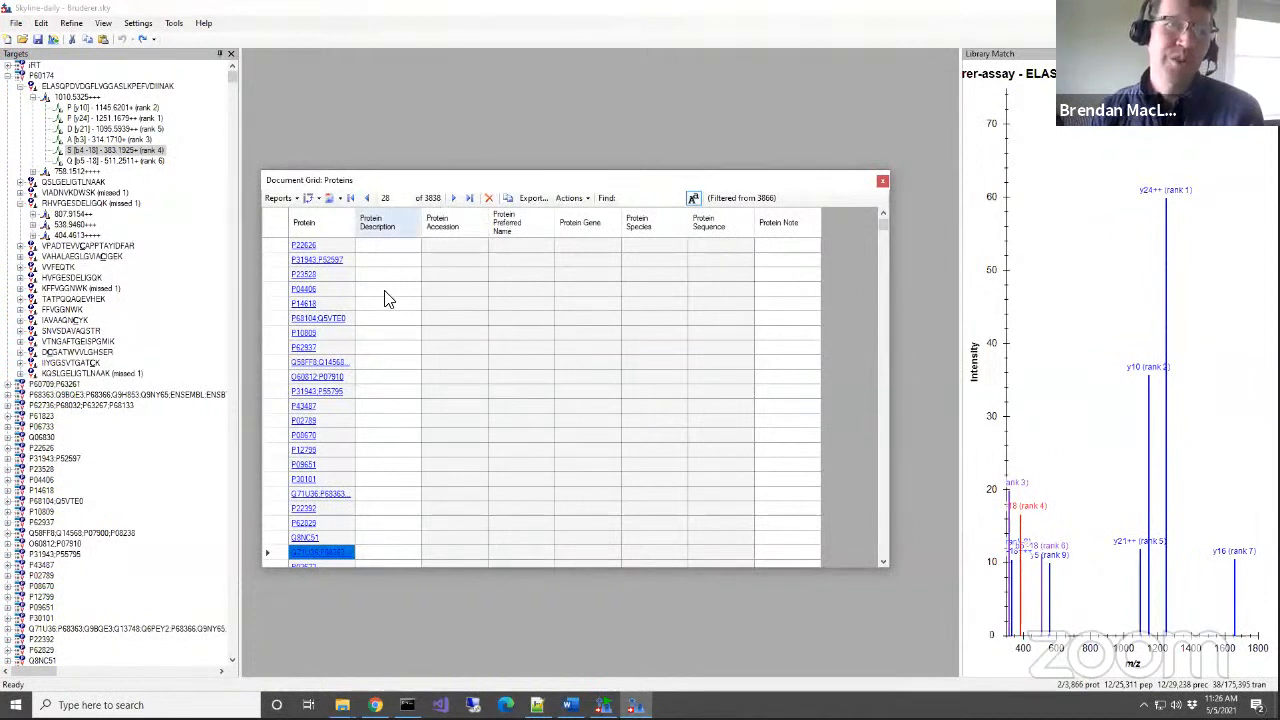
scroll(378, 331, "up", 2)
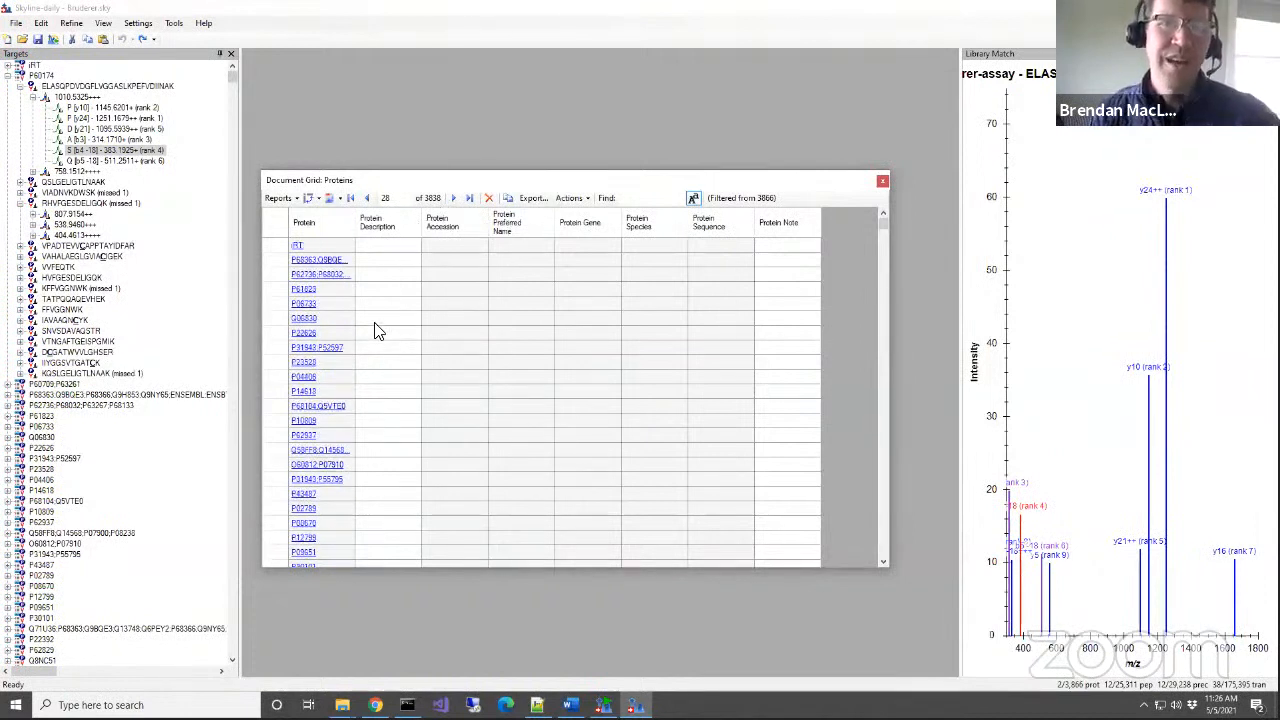
Select all proteins in the filtered Document Grid and delete them, and undo the deletion.
left_click(279, 231)
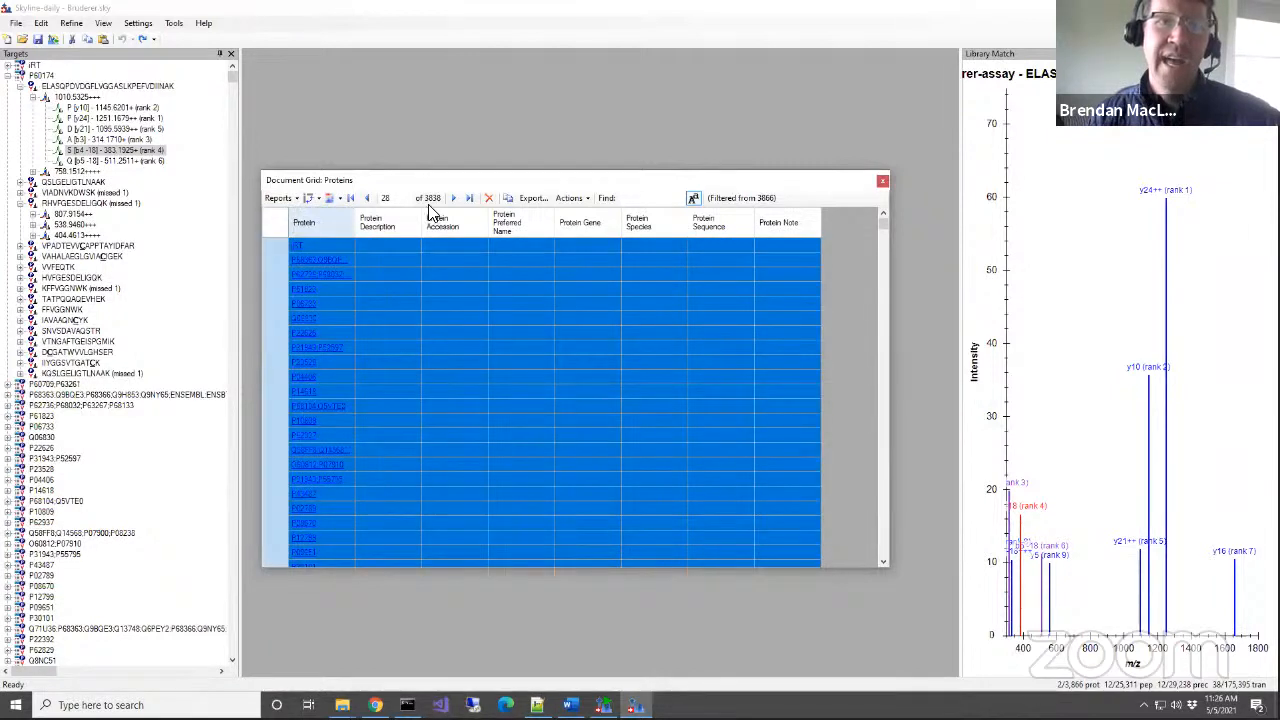
left_click(489, 198)
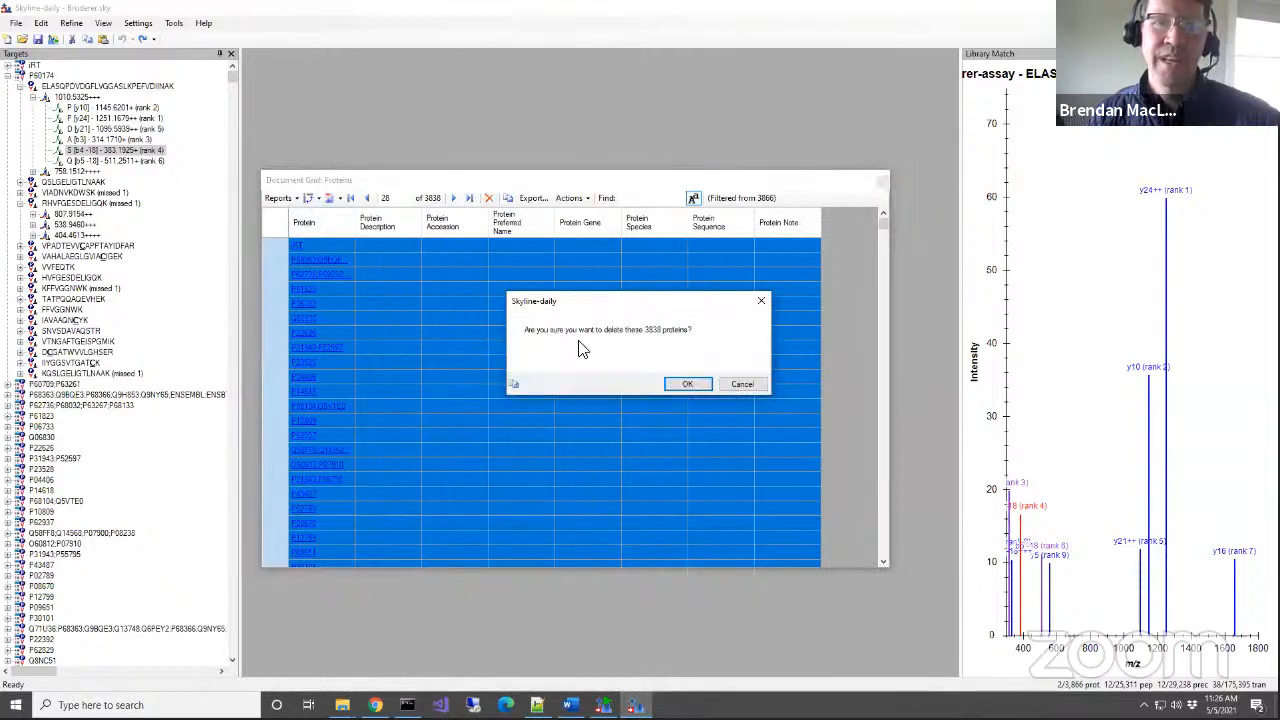
left_click(688, 384)
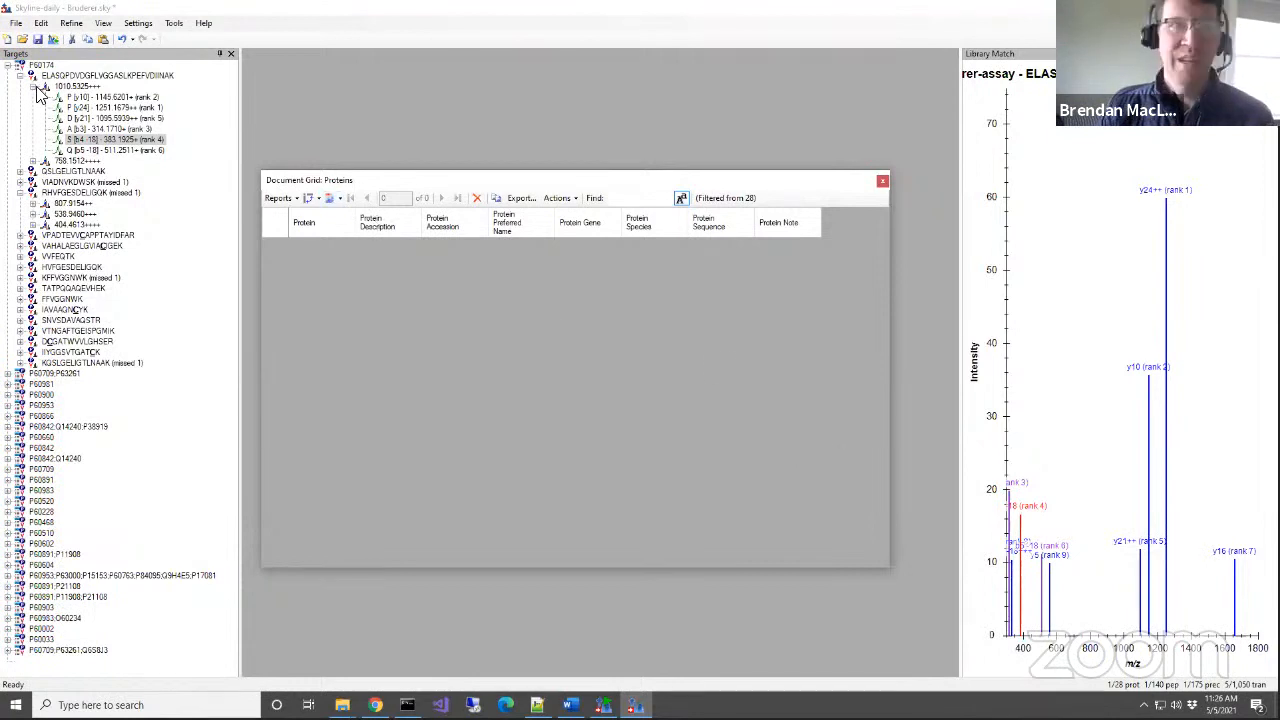
left_click(122, 42)
left_click(124, 44)
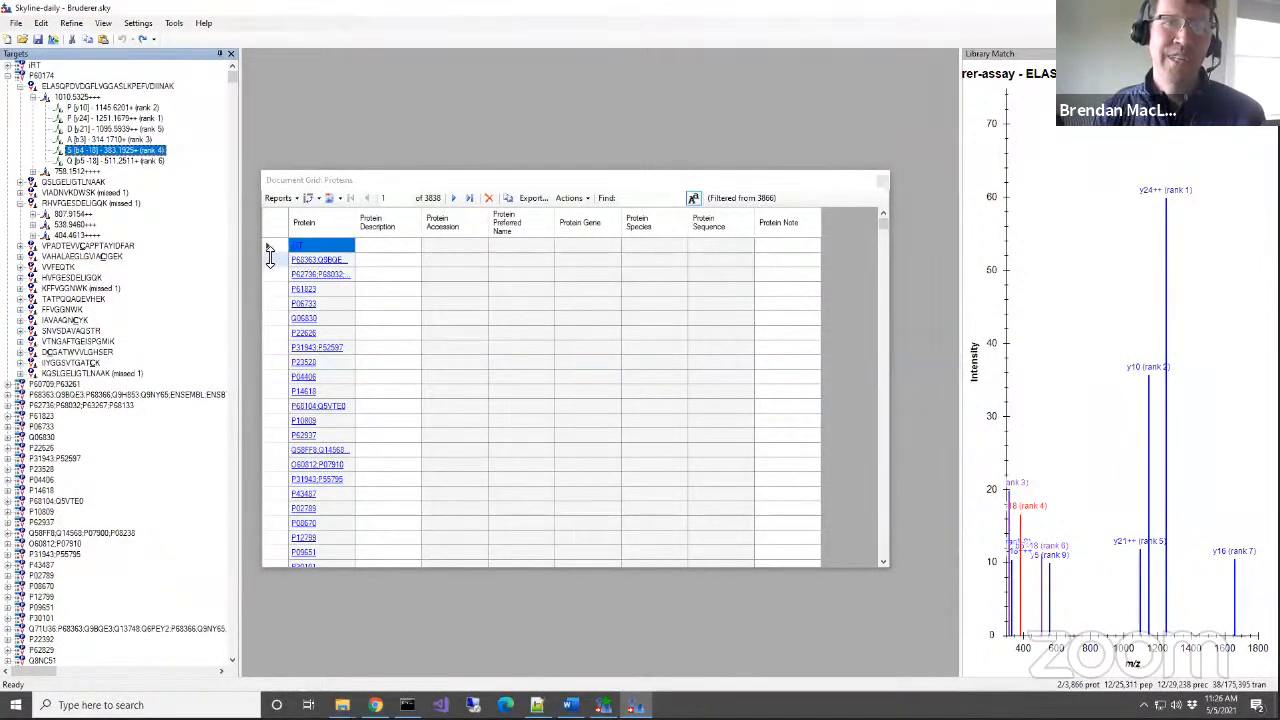
Delete all filtered proteins except iRT, undo that deletion, and close the Document Grid.
left_click(272, 222)
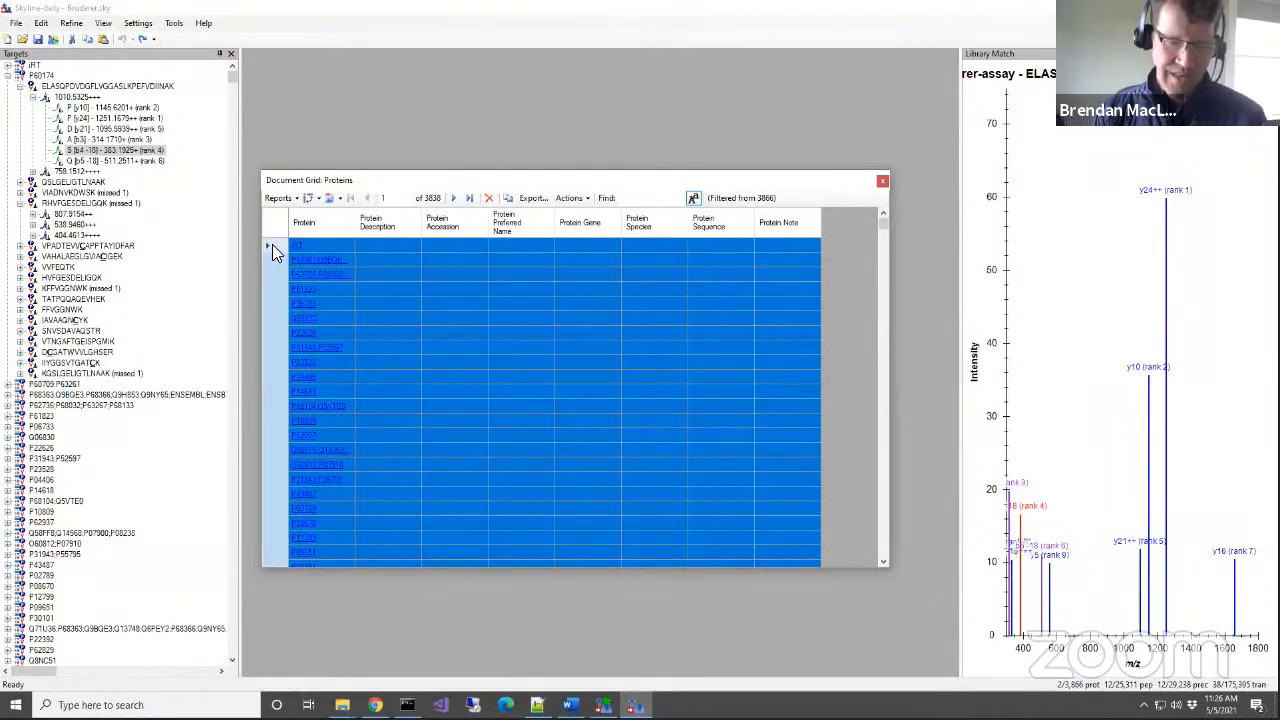
left_click(272, 244, "ctrl")
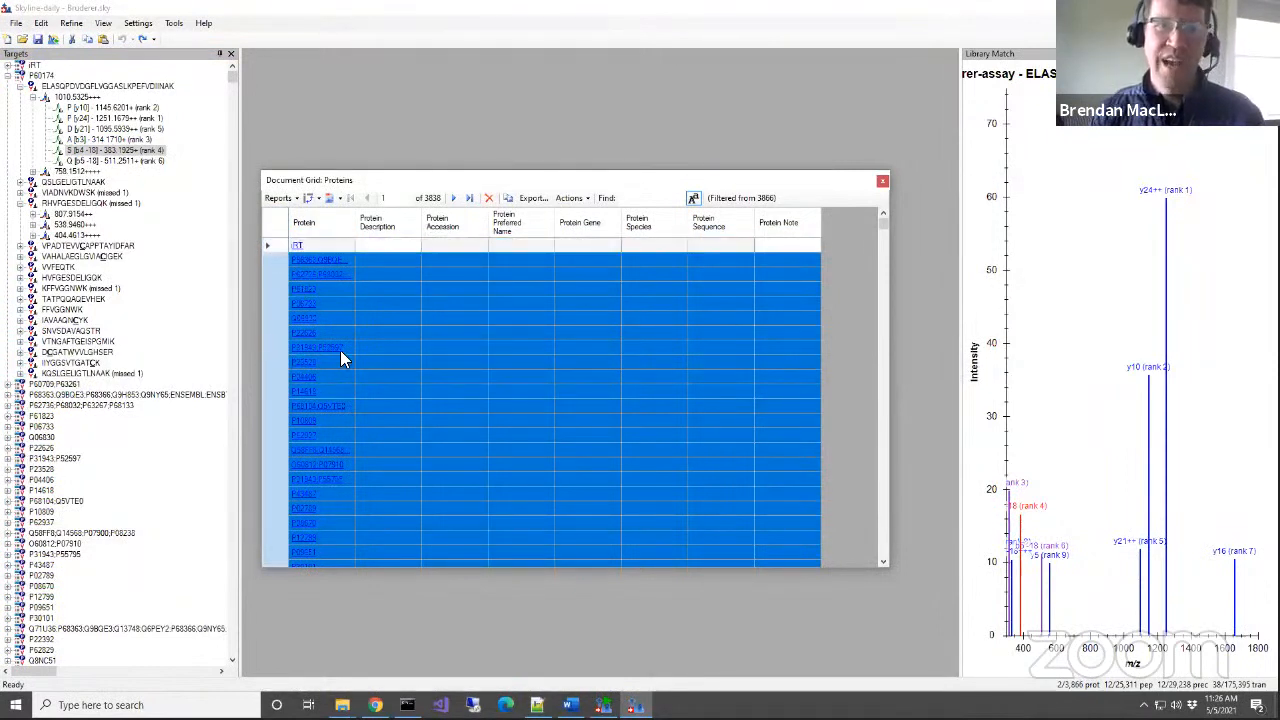
left_click(487, 198)
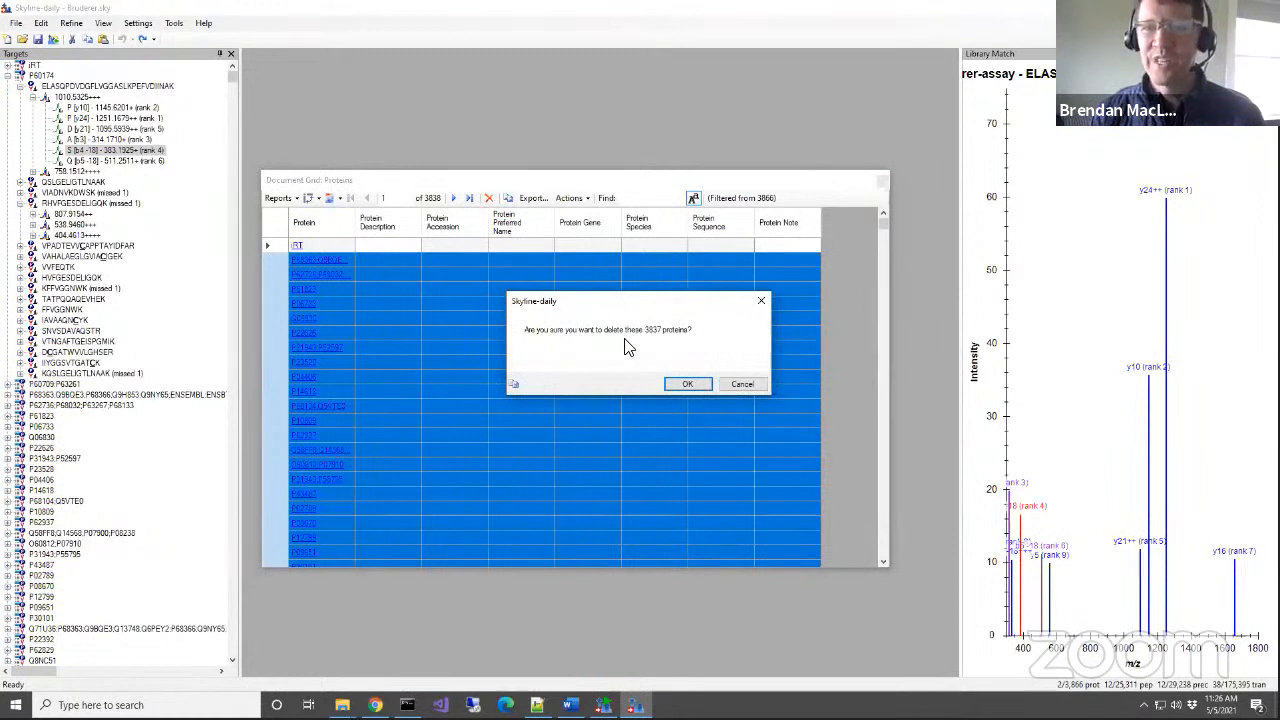
left_click(704, 388)
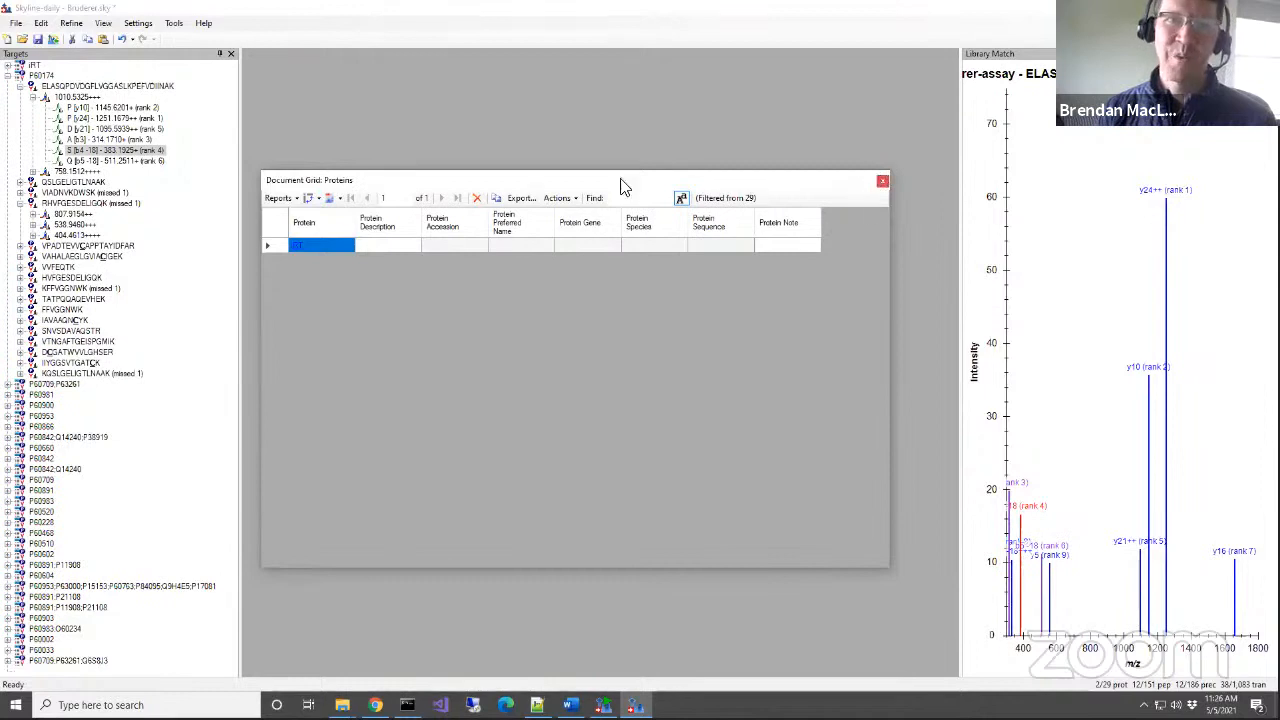
left_click(121, 41)
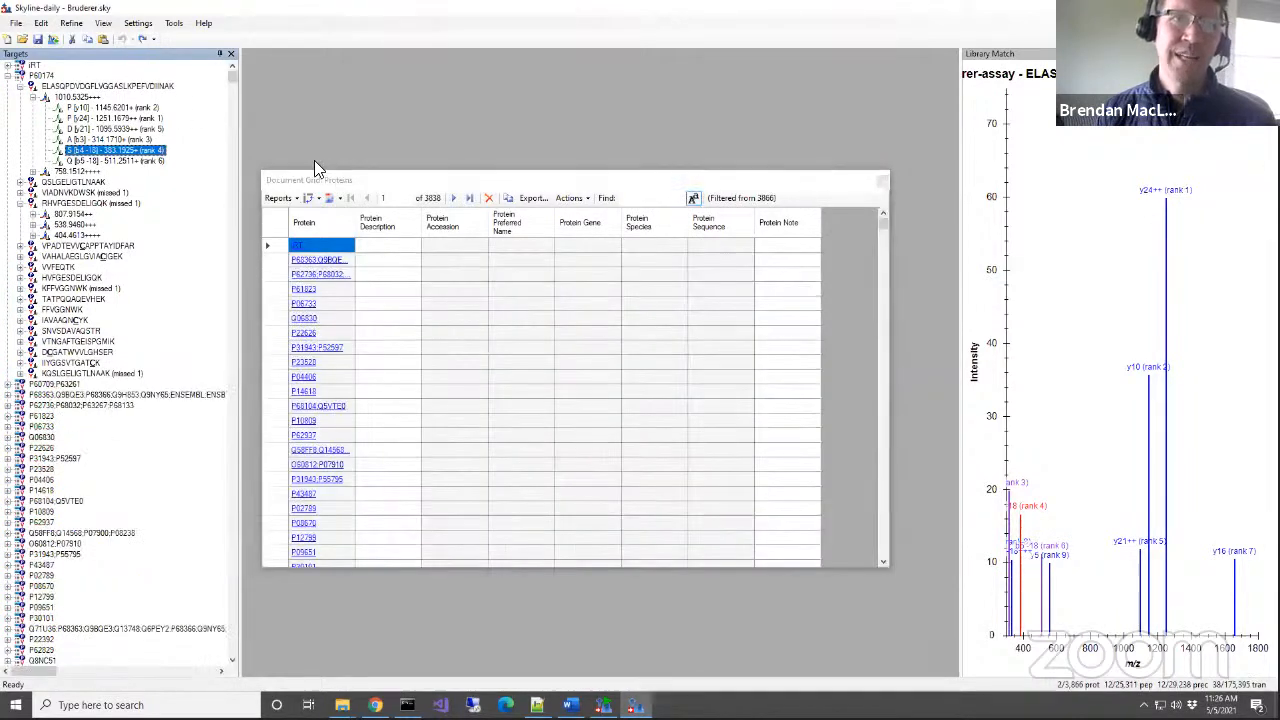
left_click(880, 181)
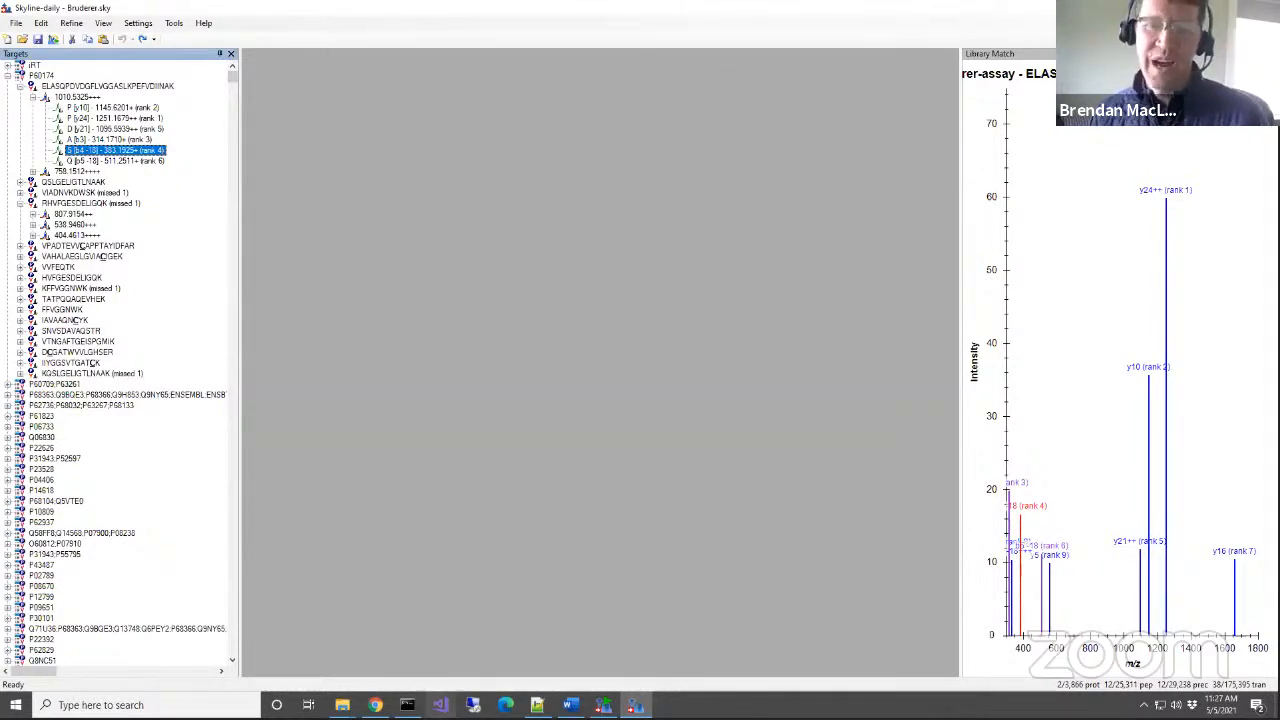
Switch to Skyline Batch and enable only the Selevsek-reps, Selevsek-lowcv, Selevsek-all and Bruderer configurations, disabling Bruderer (MSstats).
mouse_move(375, 705)
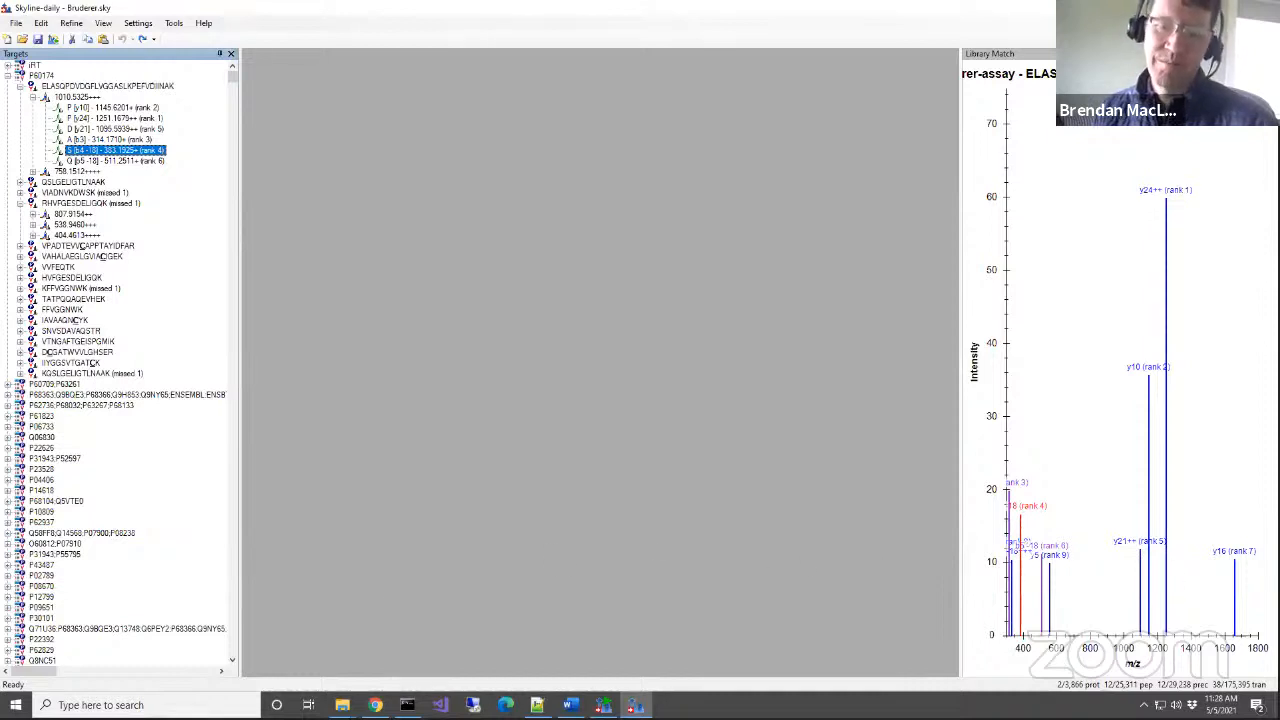
left_click(603, 705)
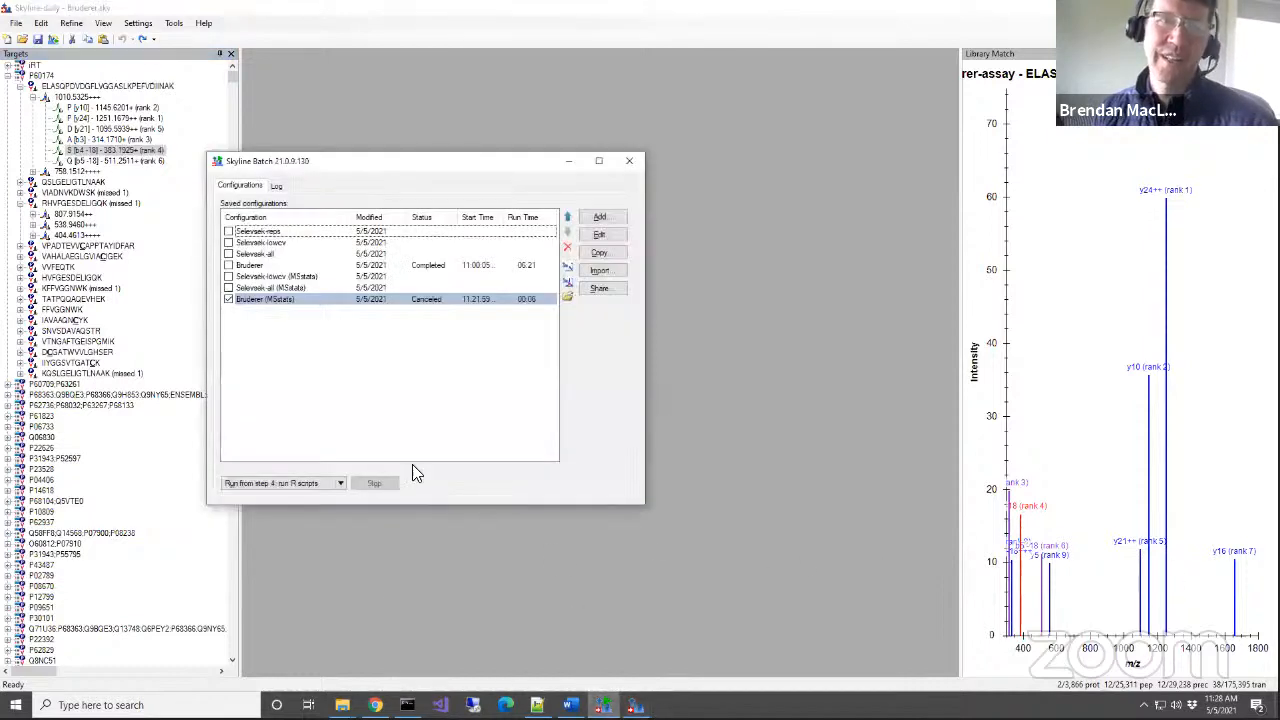
left_click(228, 300)
left_click(228, 231)
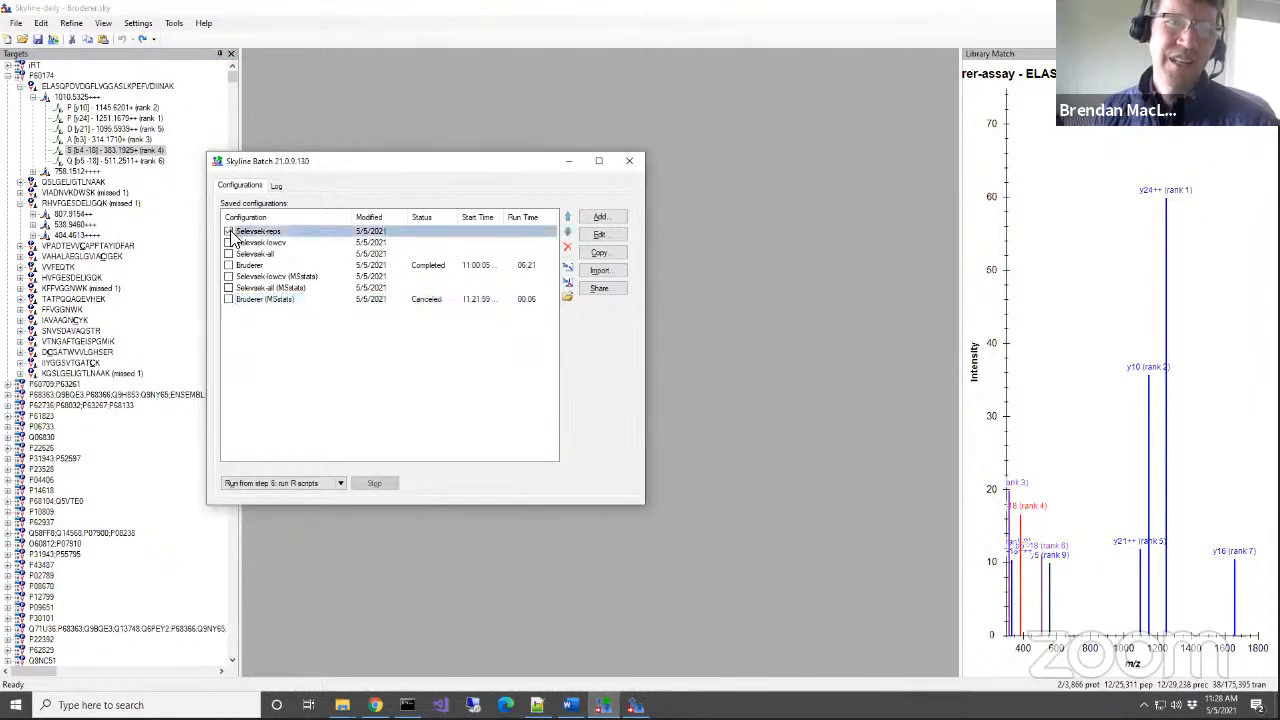
left_click(228, 242)
left_click(228, 254)
left_click(228, 265)
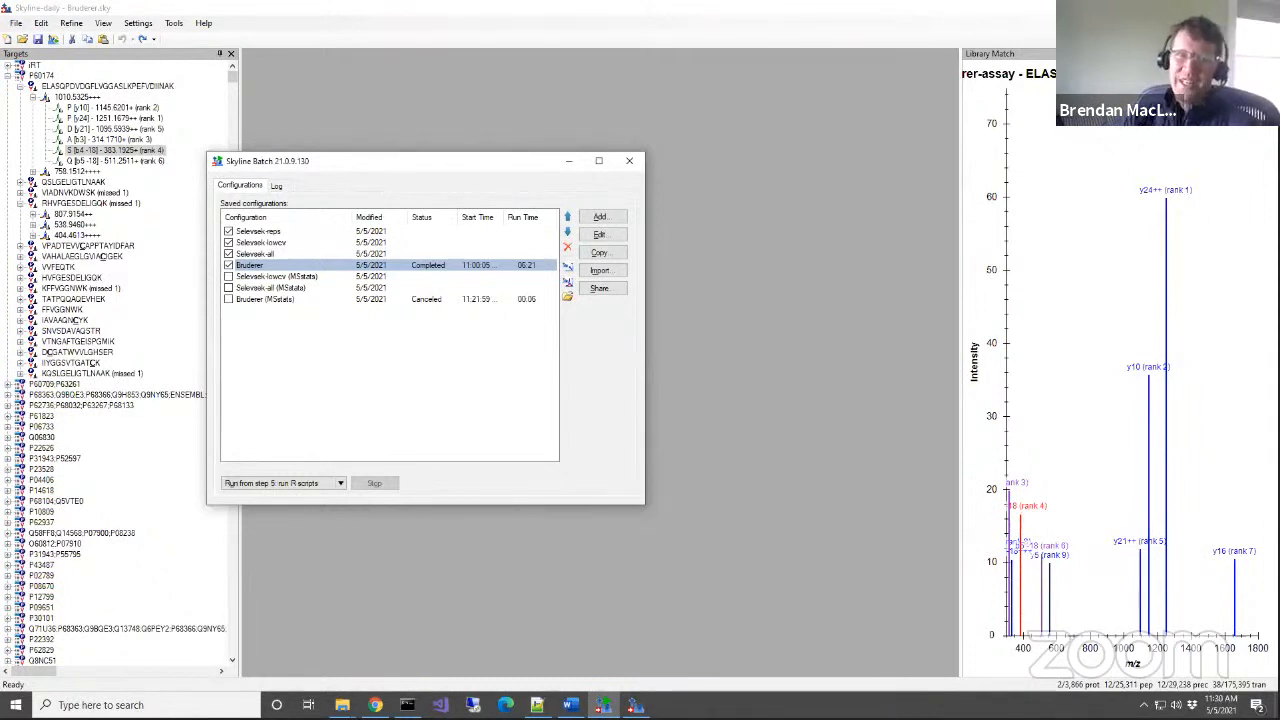
Move the Bruderer configuration up in the saved configurations list and back down to its original place.
left_click(567, 217)
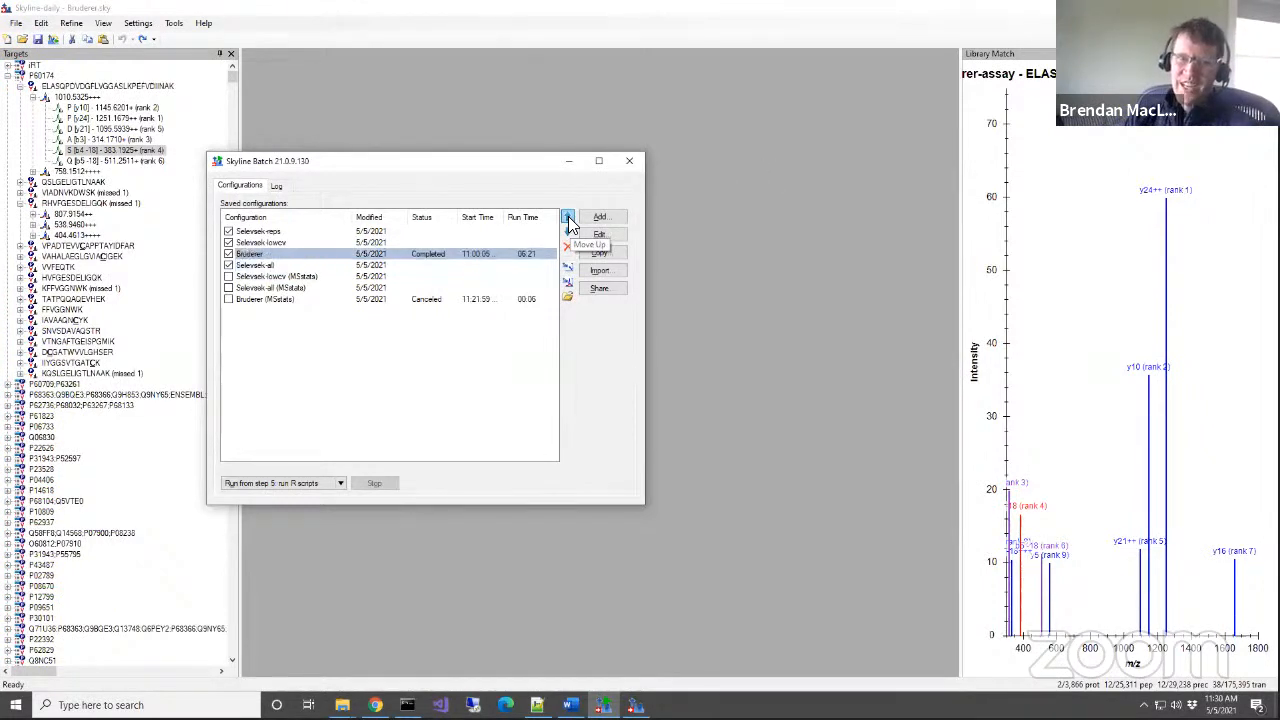
left_click(567, 217)
left_click(568, 233)
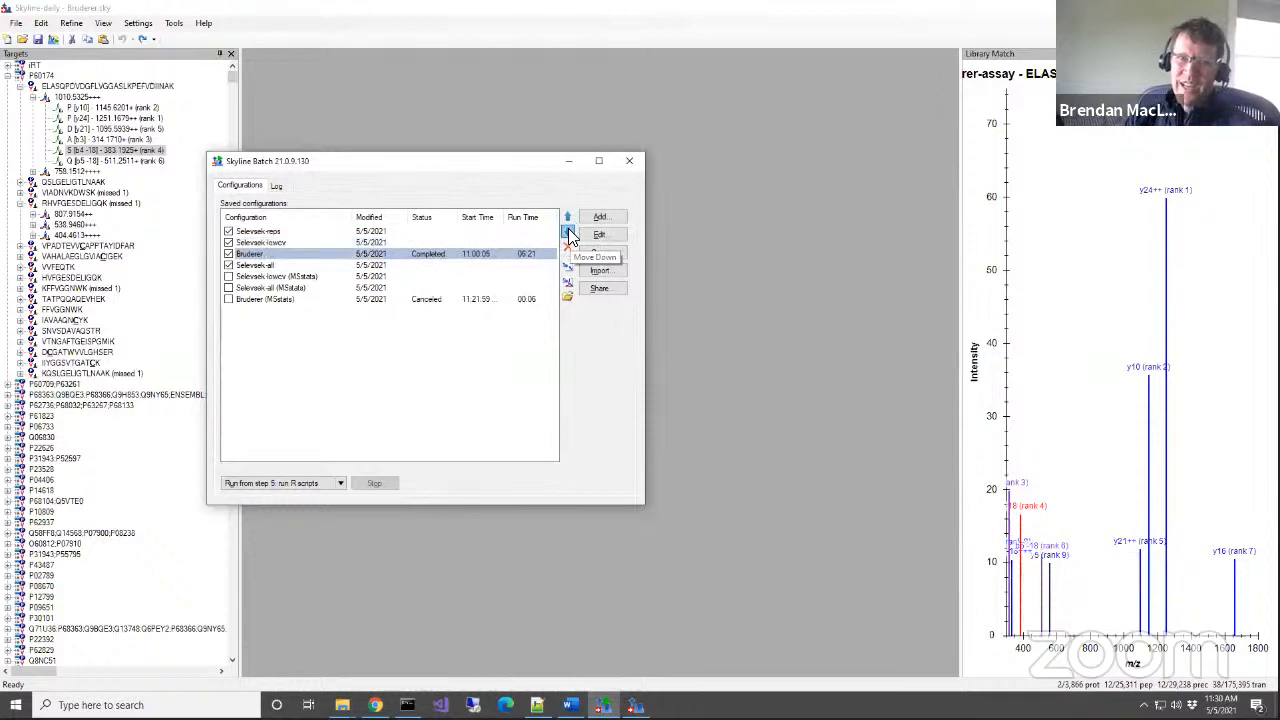
left_click(568, 233)
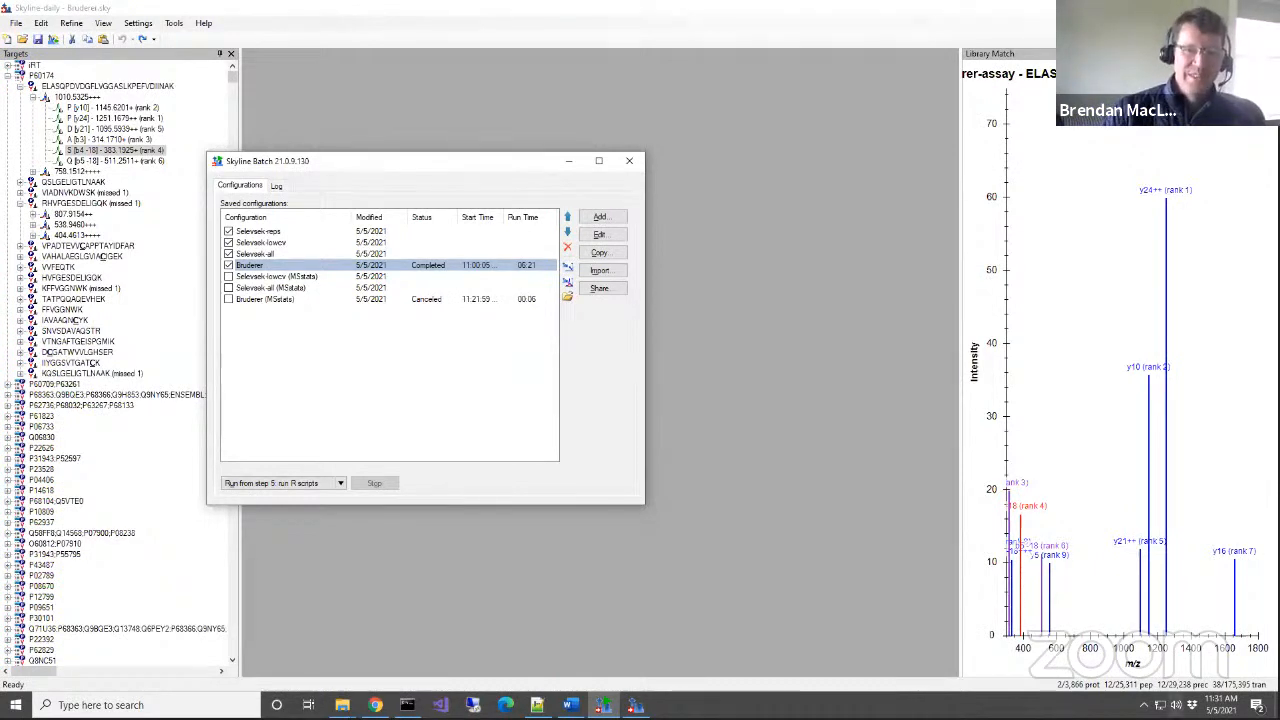
Switch to Skyline-daily and open the Bruderer (19-variable) isolation scheme from the Transition Settings to view its prespecified windows.
key("alt+Tab")
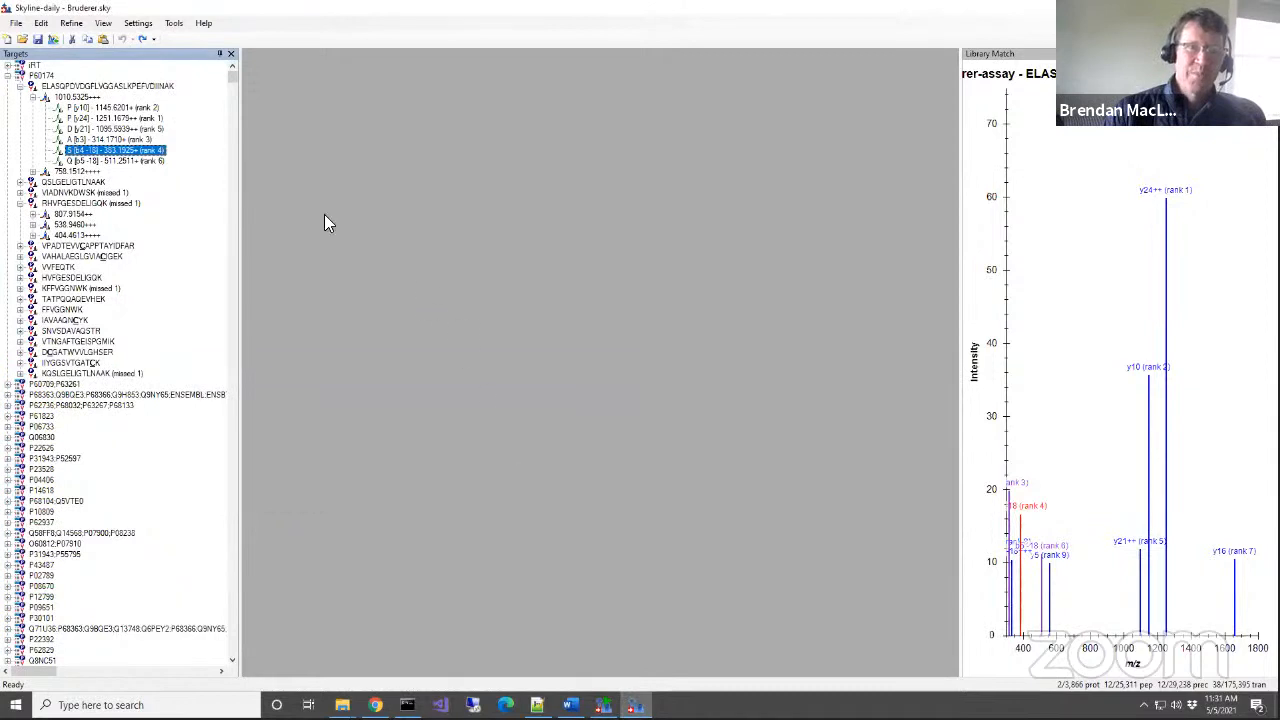
left_click(136, 23)
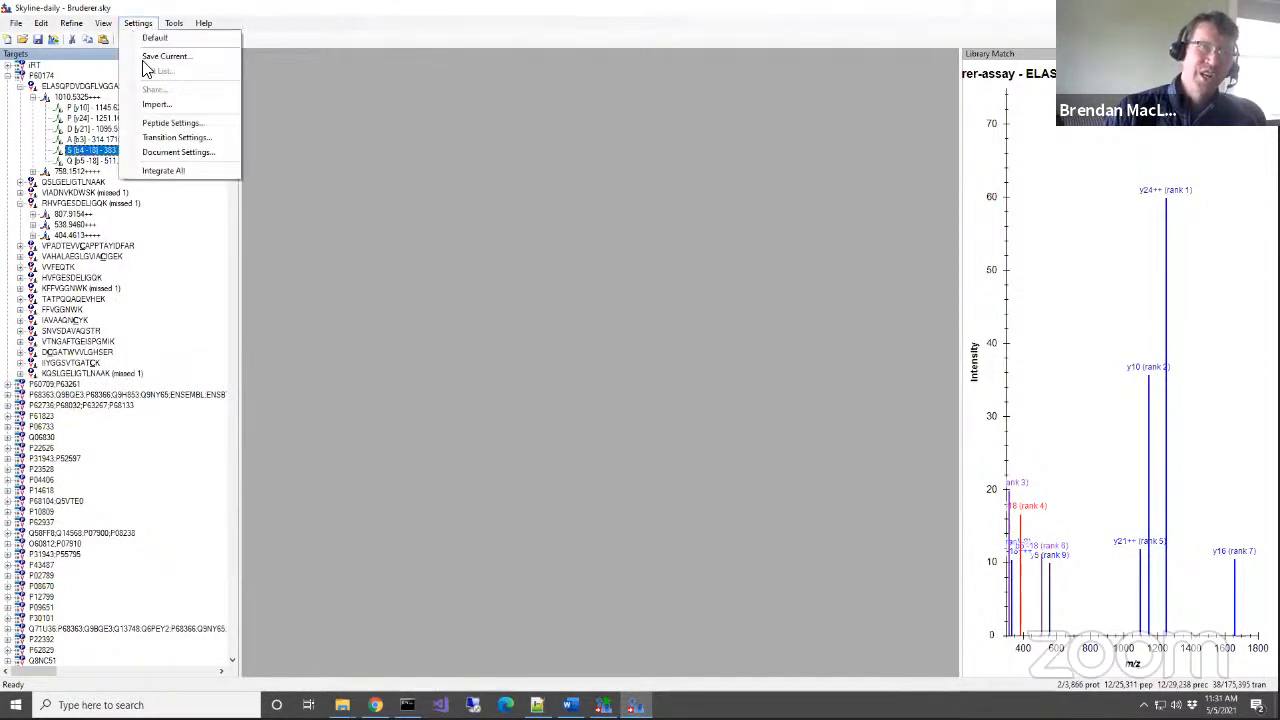
left_click(166, 139)
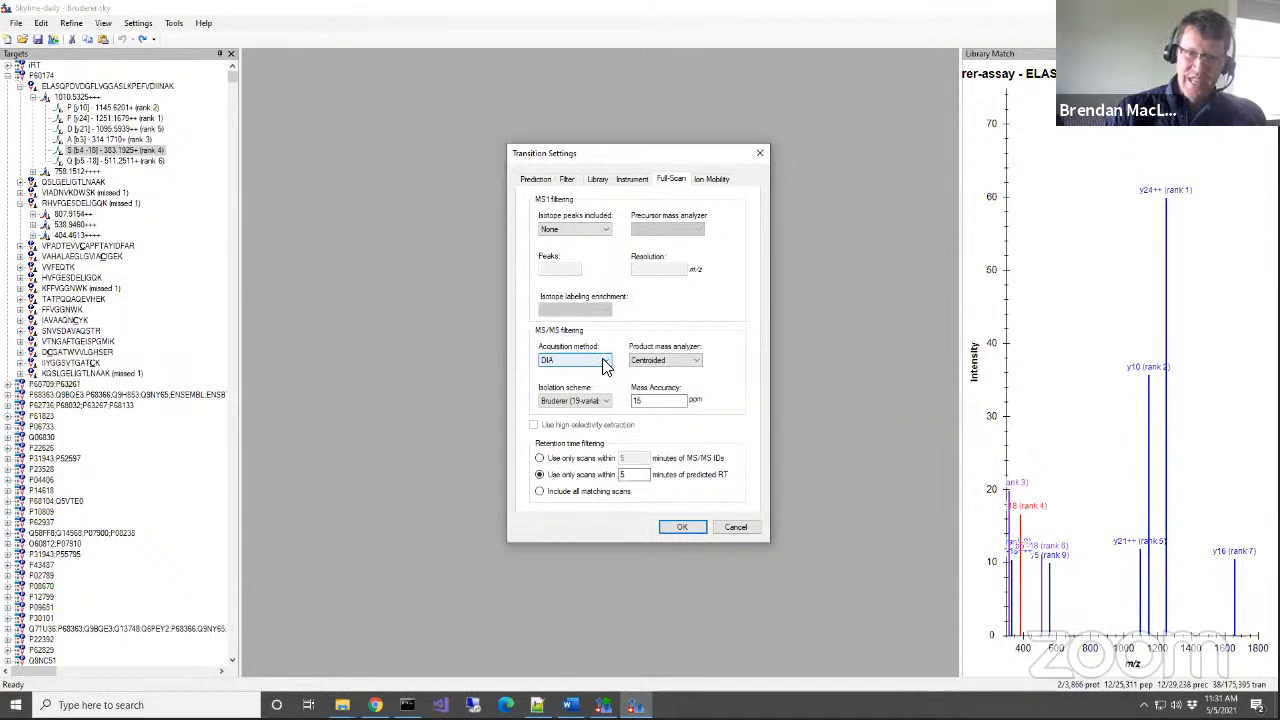
left_click(605, 401)
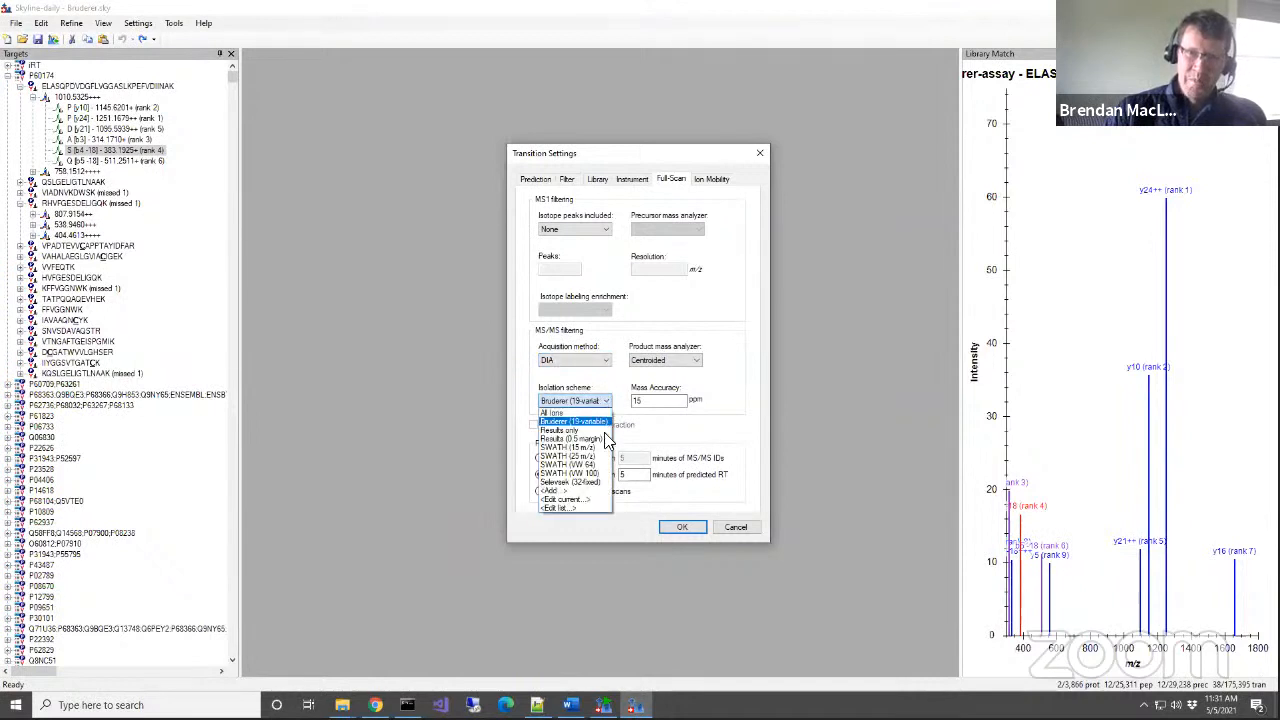
left_click(597, 499)
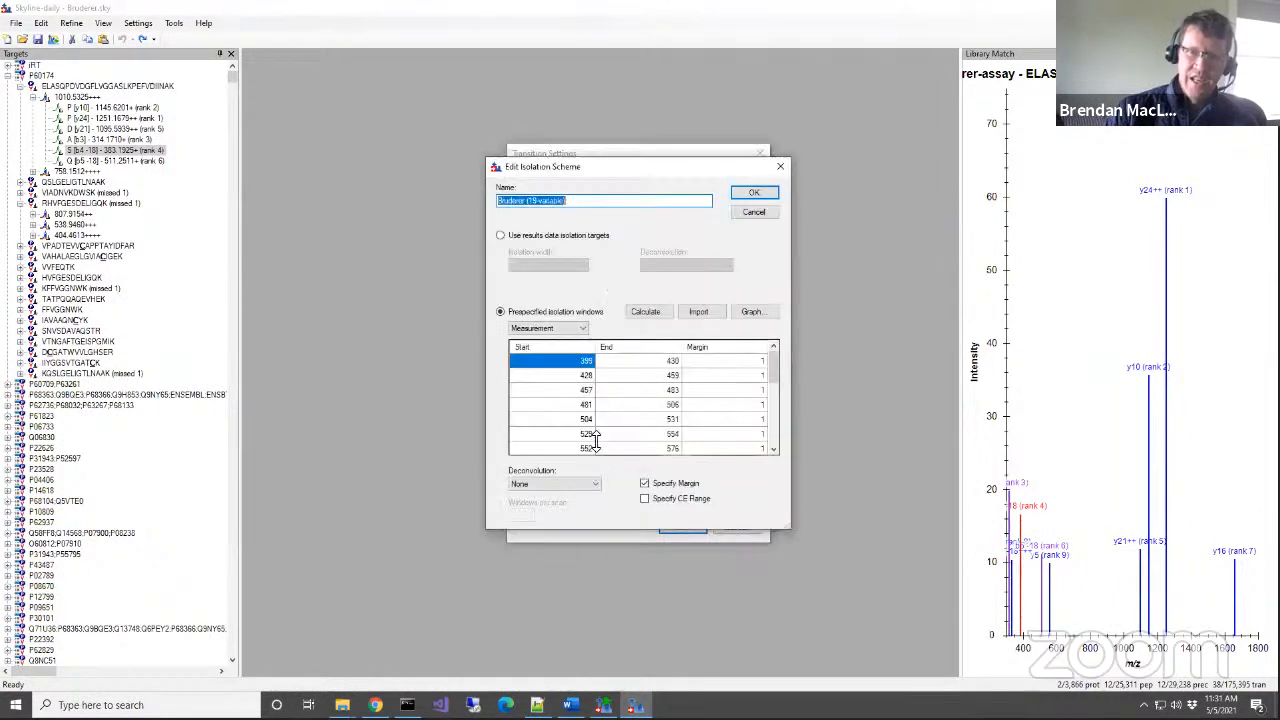
mouse_move(777, 364)
left_mouse_down()
mouse_move(769, 436)
mouse_move(764, 342)
left_mouse_up()
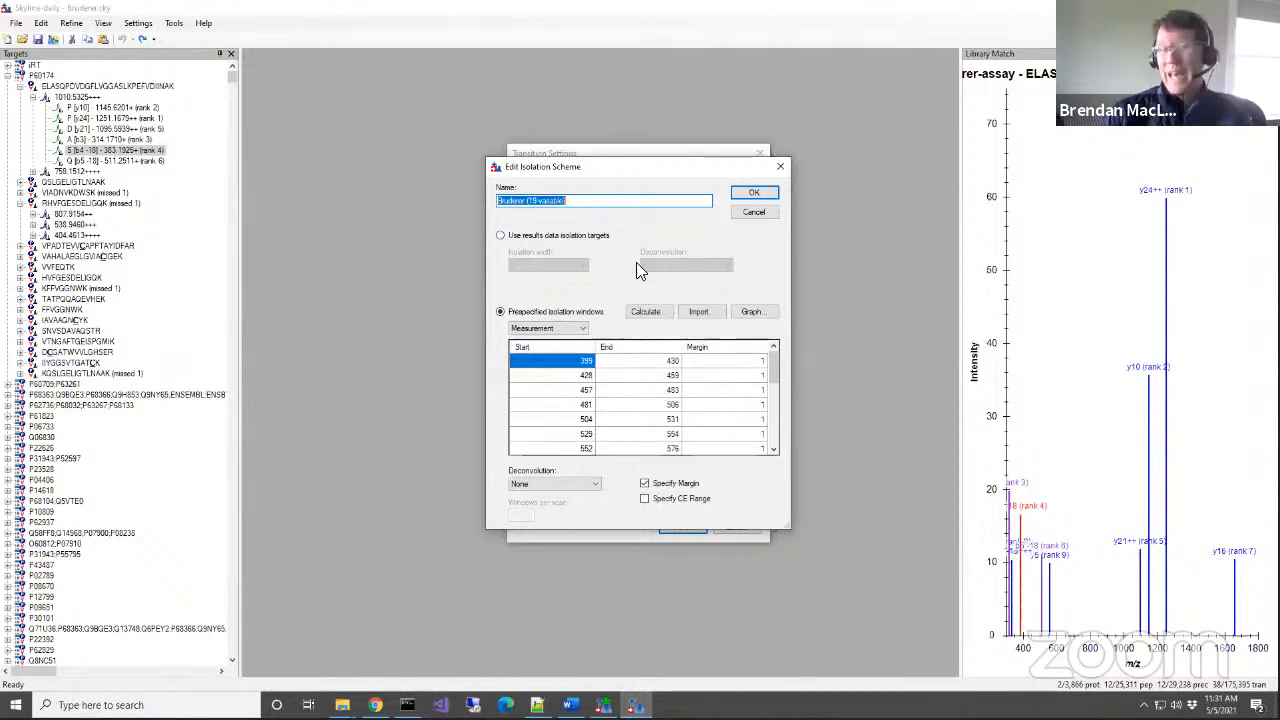
Try results data isolation targets and the Extraction view of the windows in the enlarged isolation scheme editor, and cancel the edits.
left_click(590, 238)
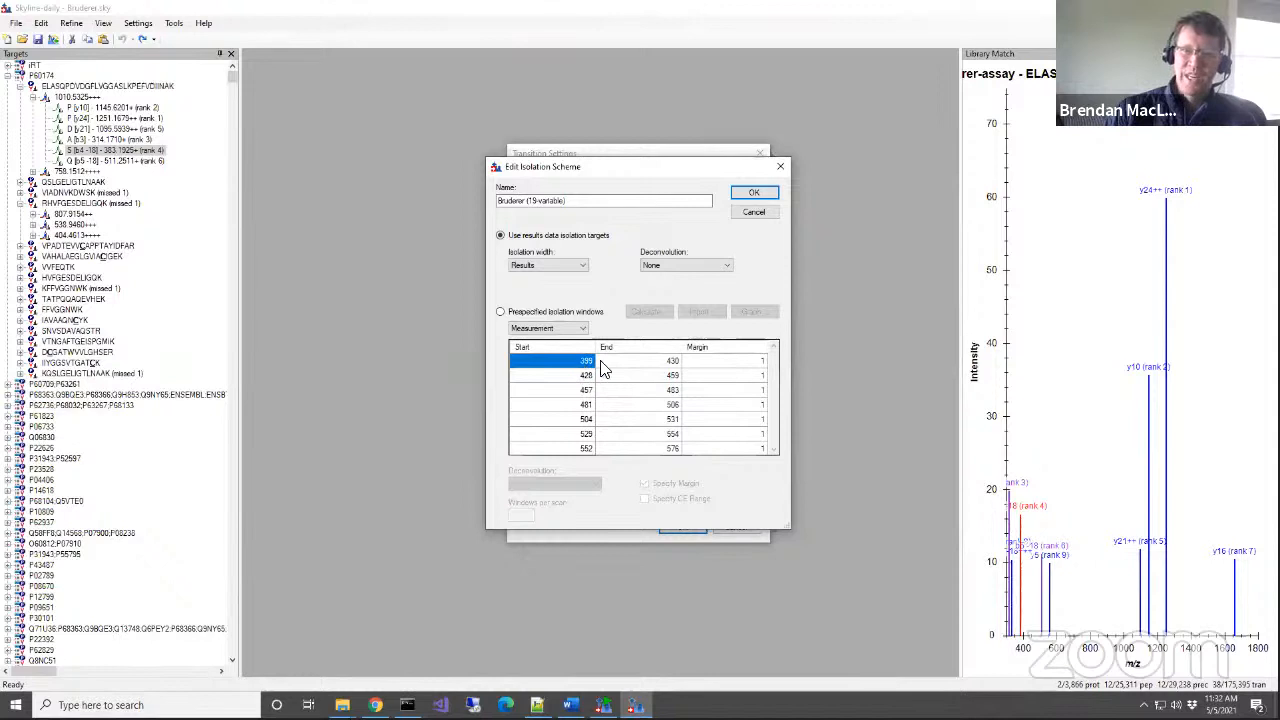
left_click(558, 330)
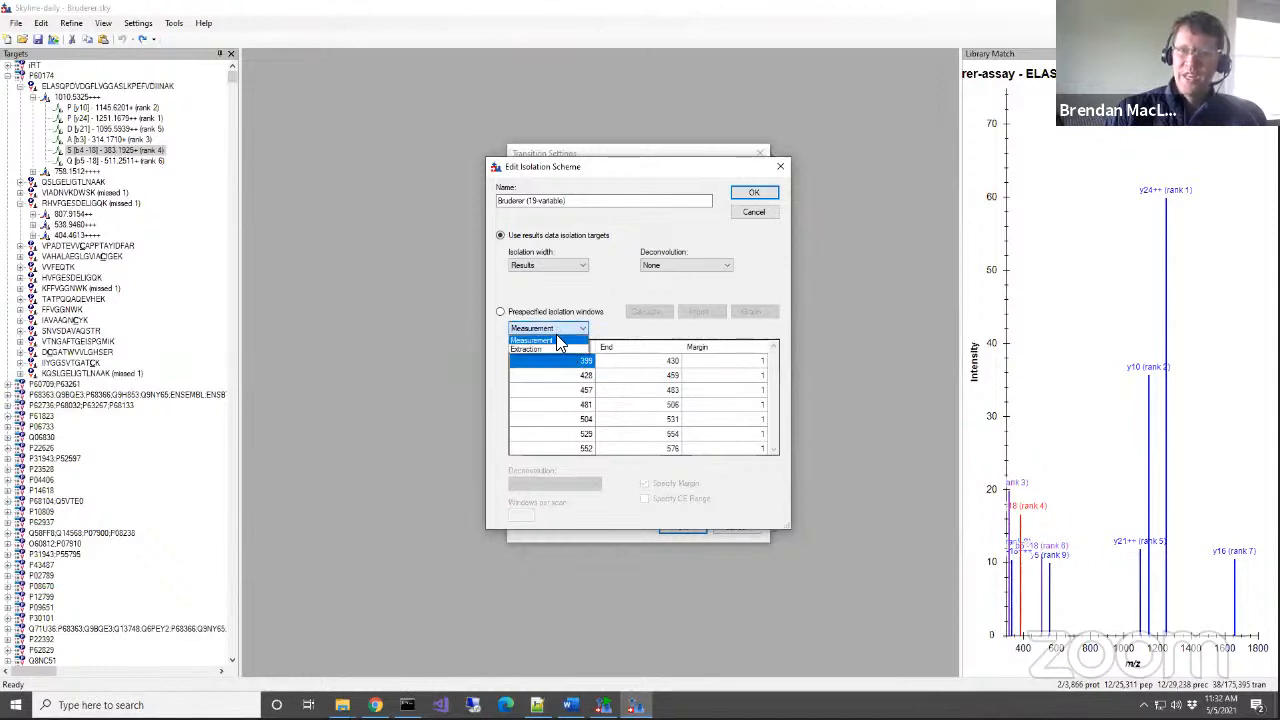
left_click(560, 348)
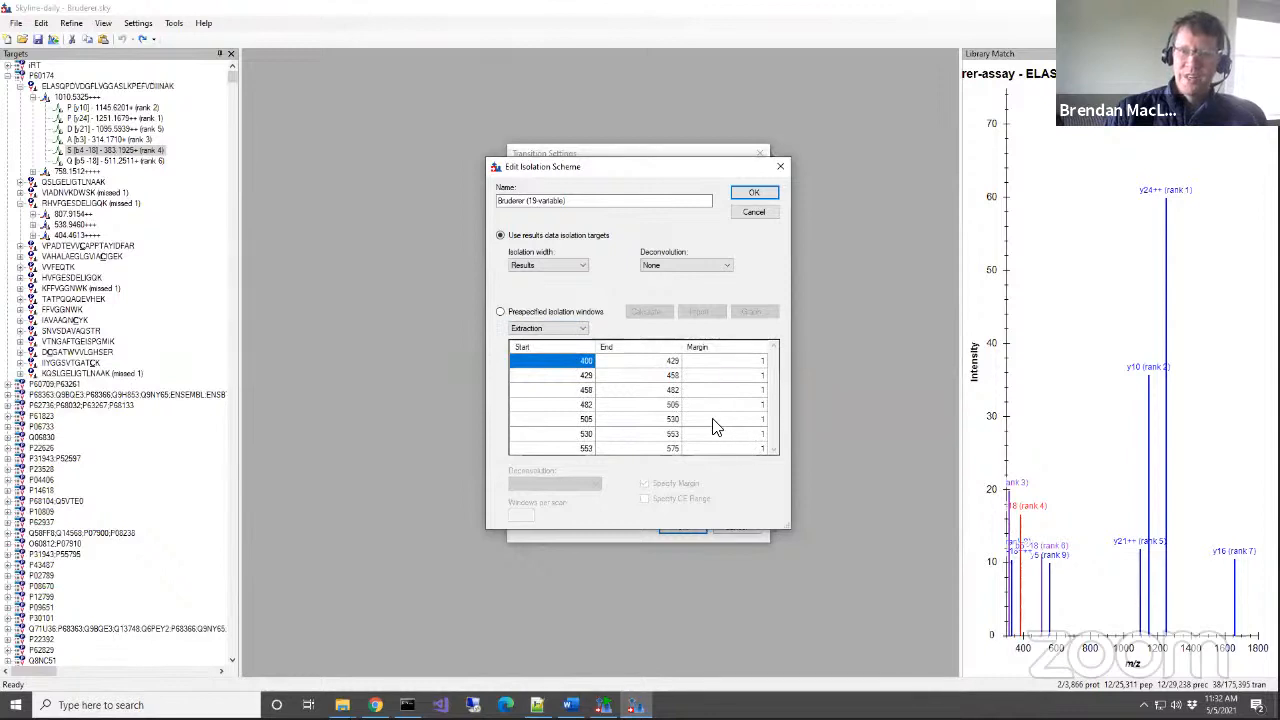
left_click_drag(788, 527, 900, 667)
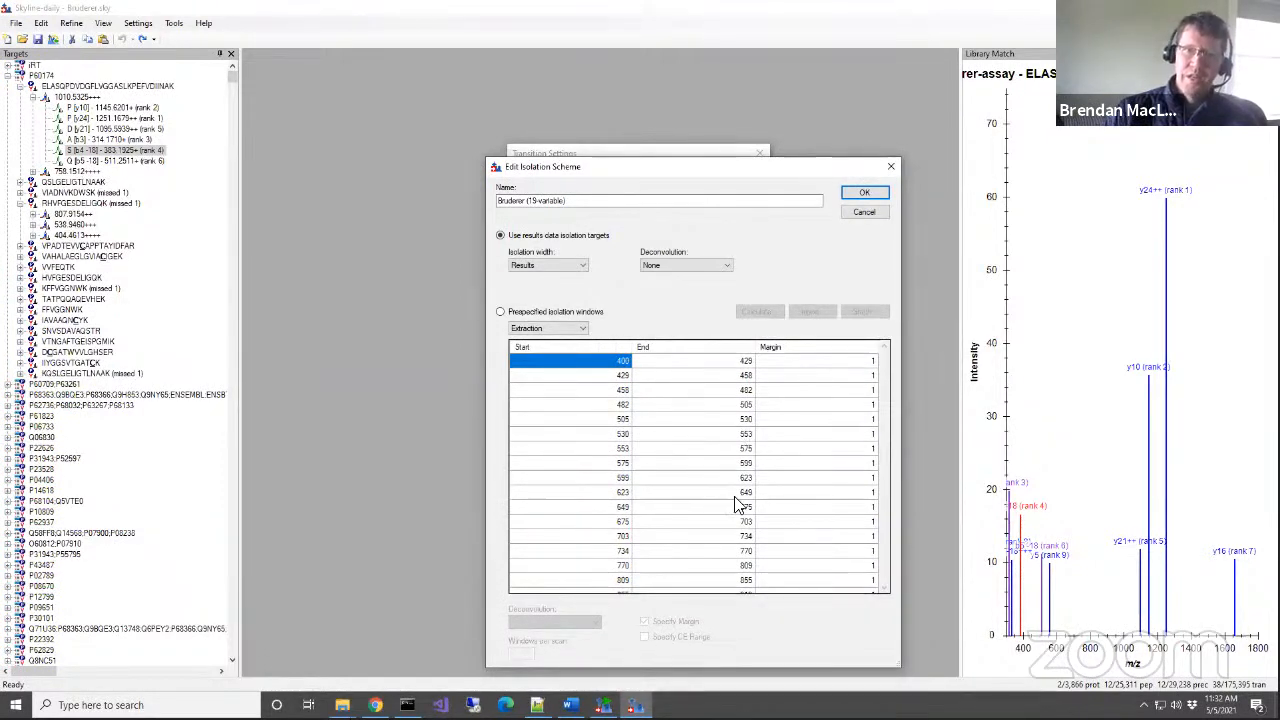
left_click_drag(493, 170, 366, 34)
left_click_drag(422, 64, 411, 64)
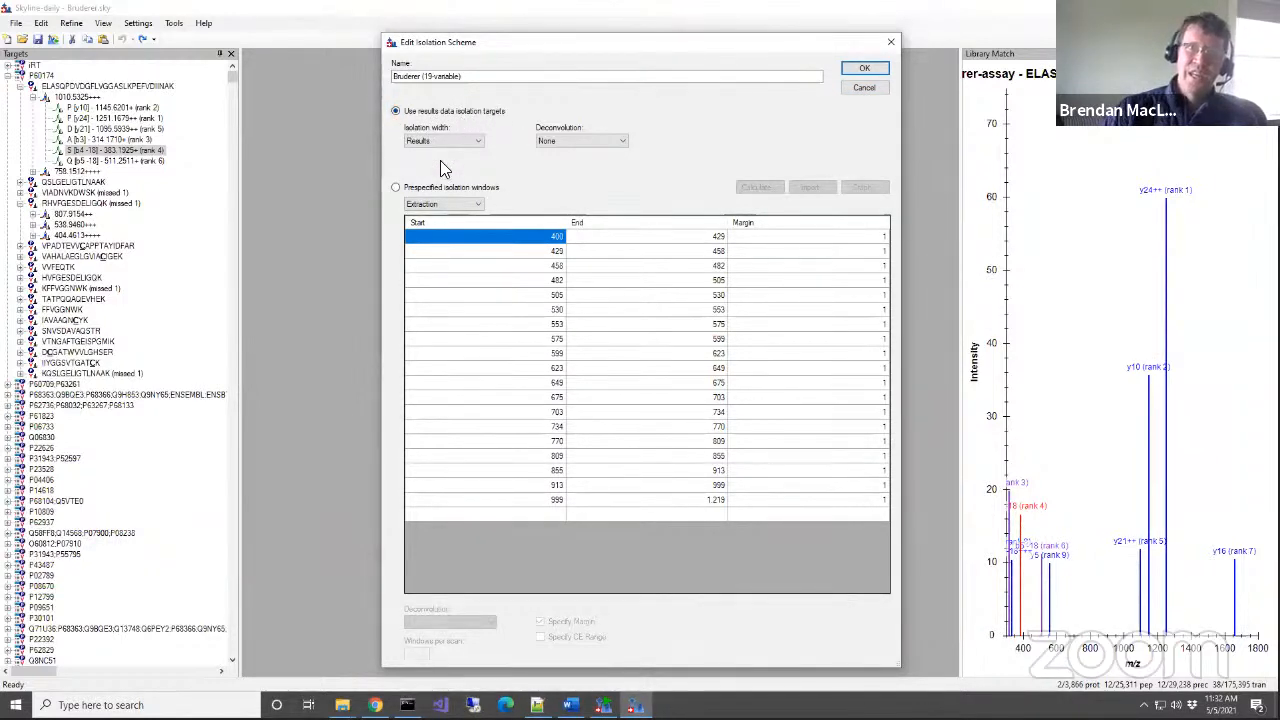
left_click(492, 186)
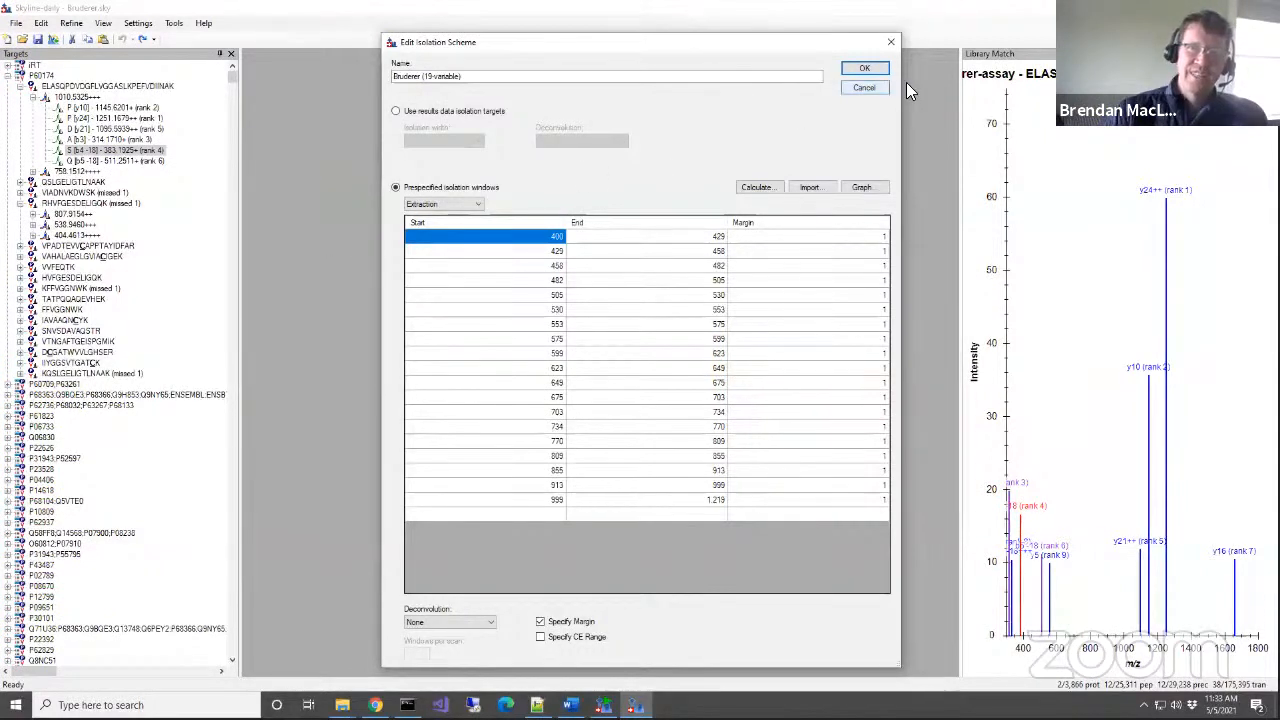
left_click(878, 88)
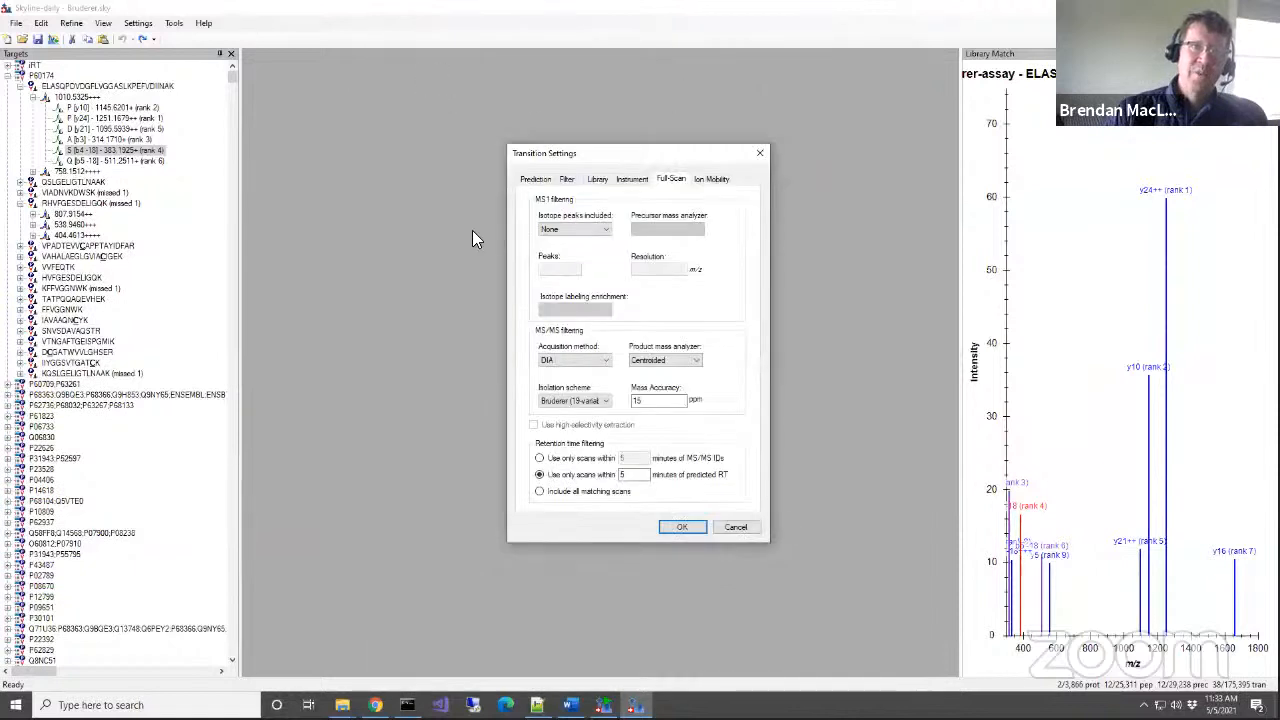
Examine the transition filter settings, including the DIA precursor window exclusion option, and close the Transition Settings unchanged.
left_click(568, 179)
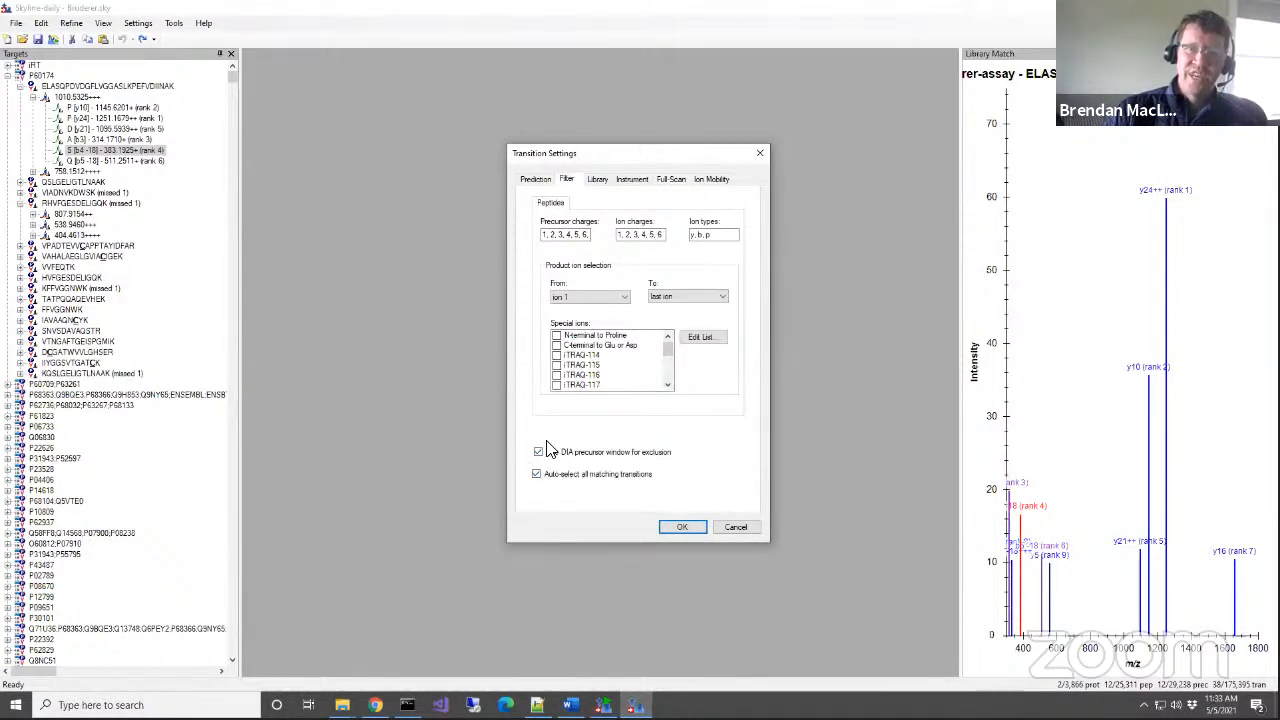
mouse_move(621, 461)
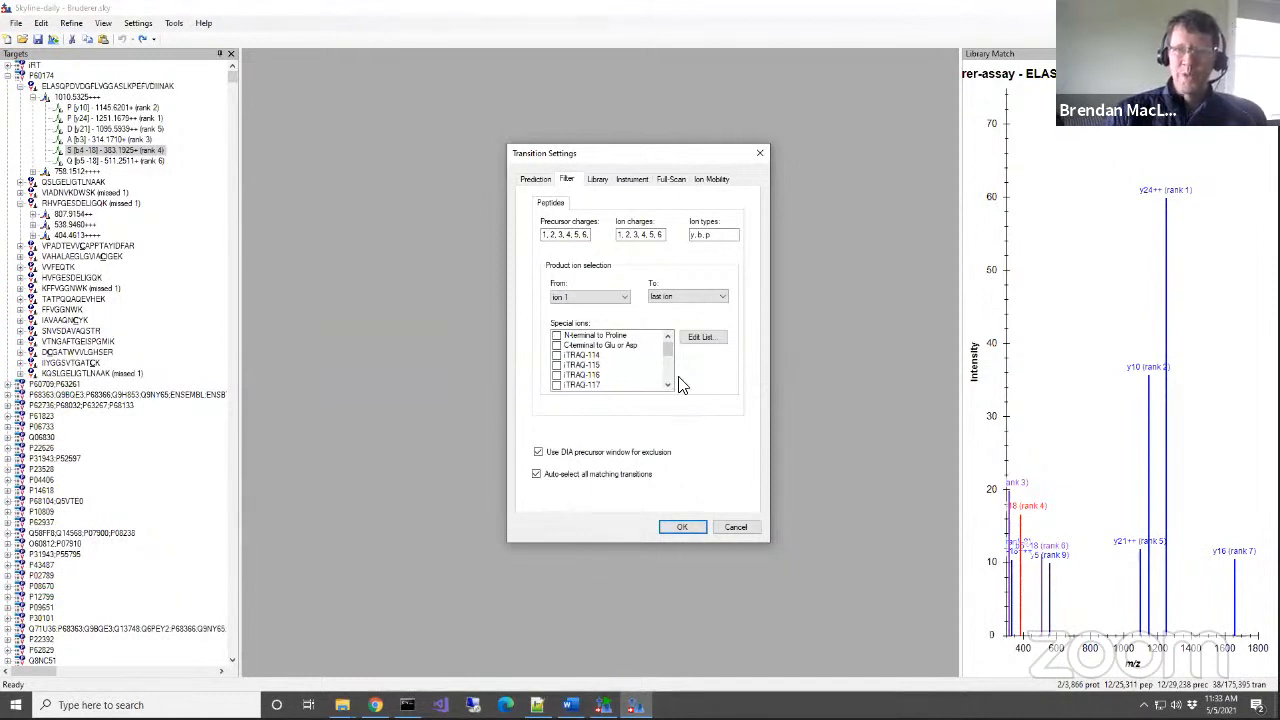
left_click(762, 154)
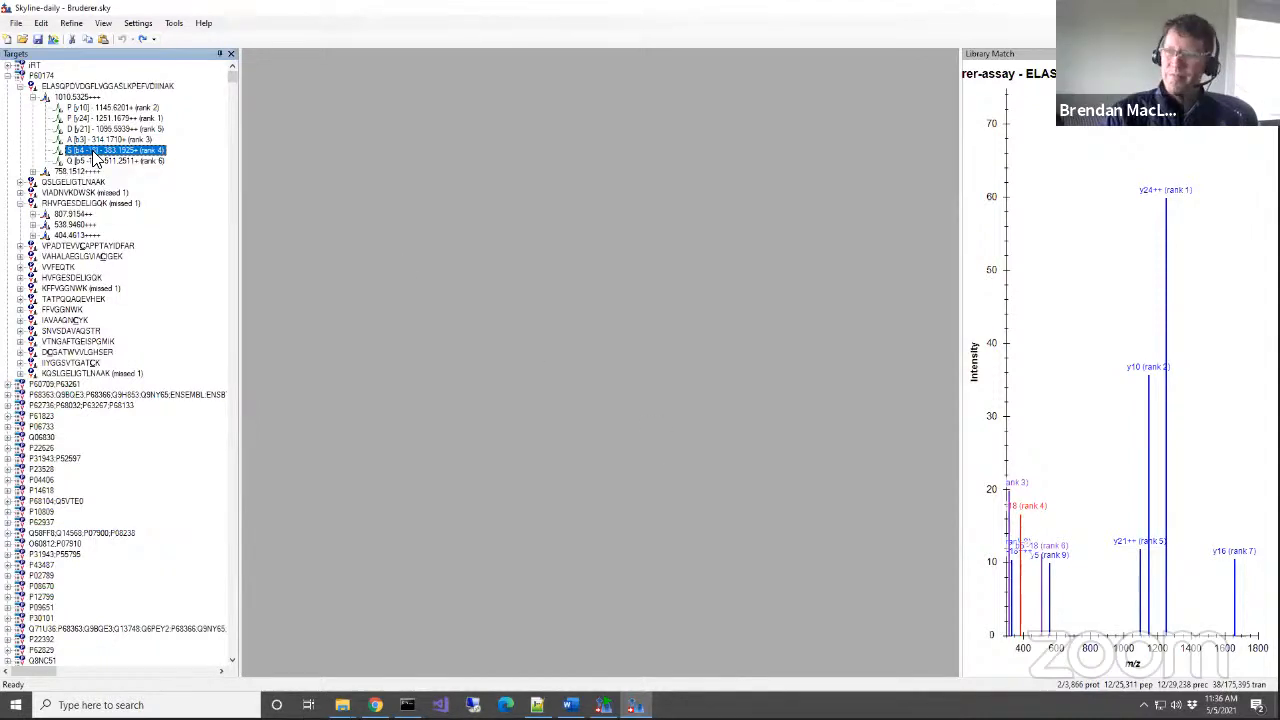
left_click(537, 705)
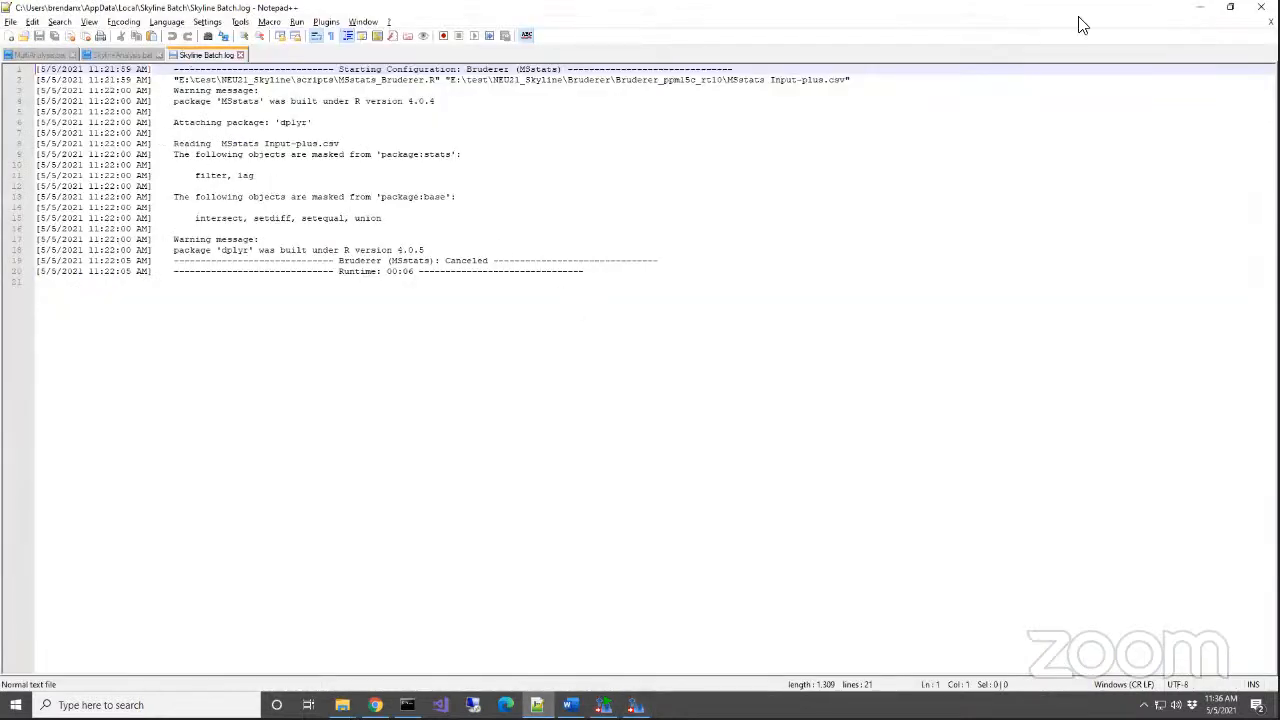
left_click(1205, 9)
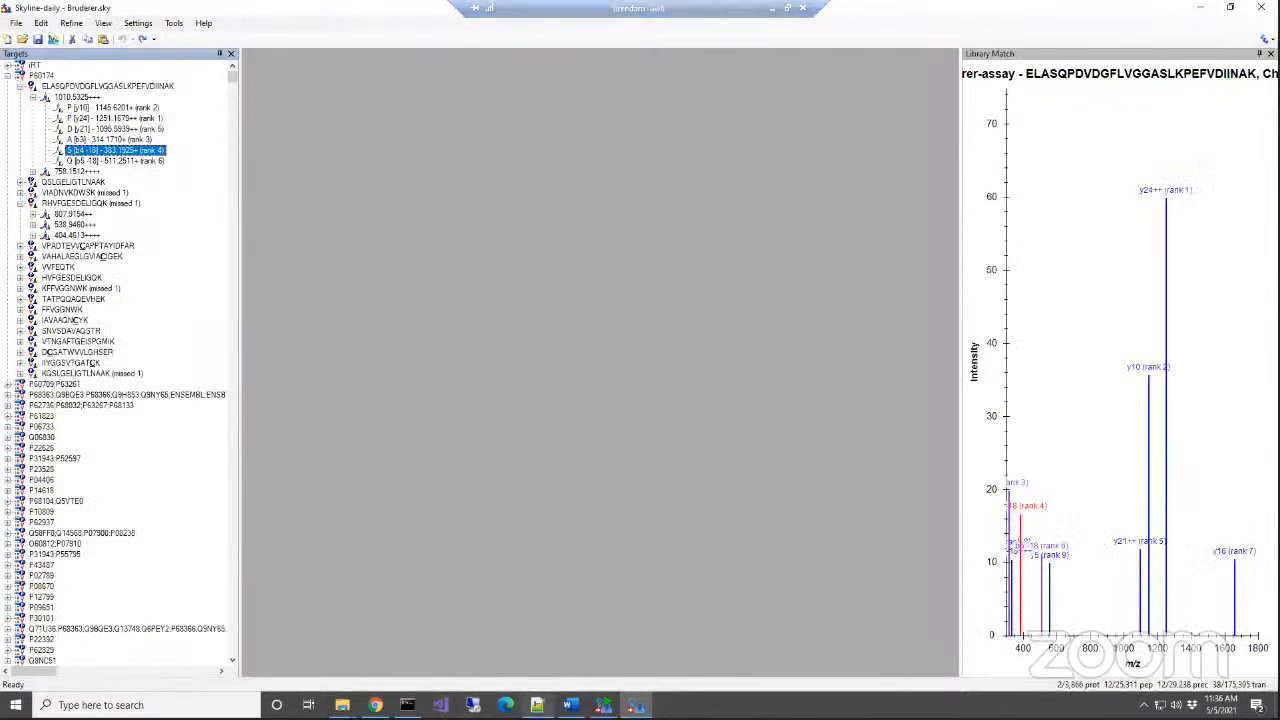
Switch to Notepad++ and write the note "- non-quant transitions used in peak boundaries?" in a new document.
left_click(537, 705)
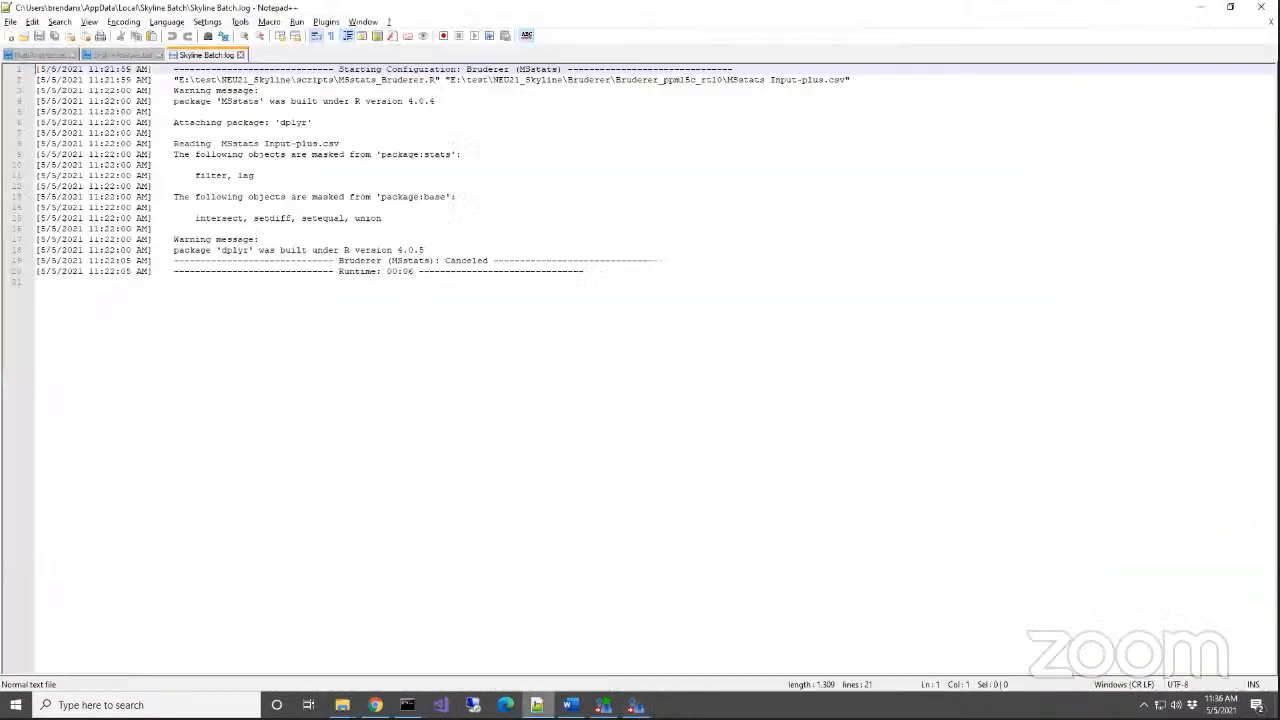
key("ctrl+n")
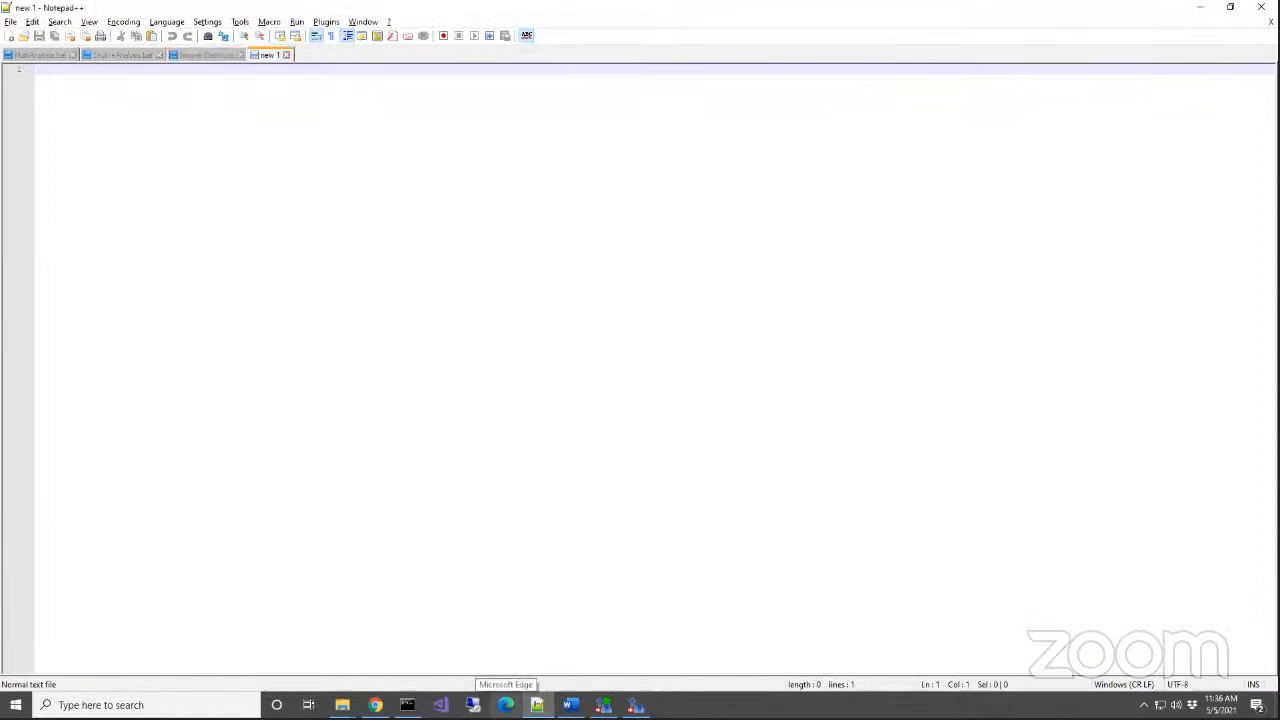
type("- non-qu")
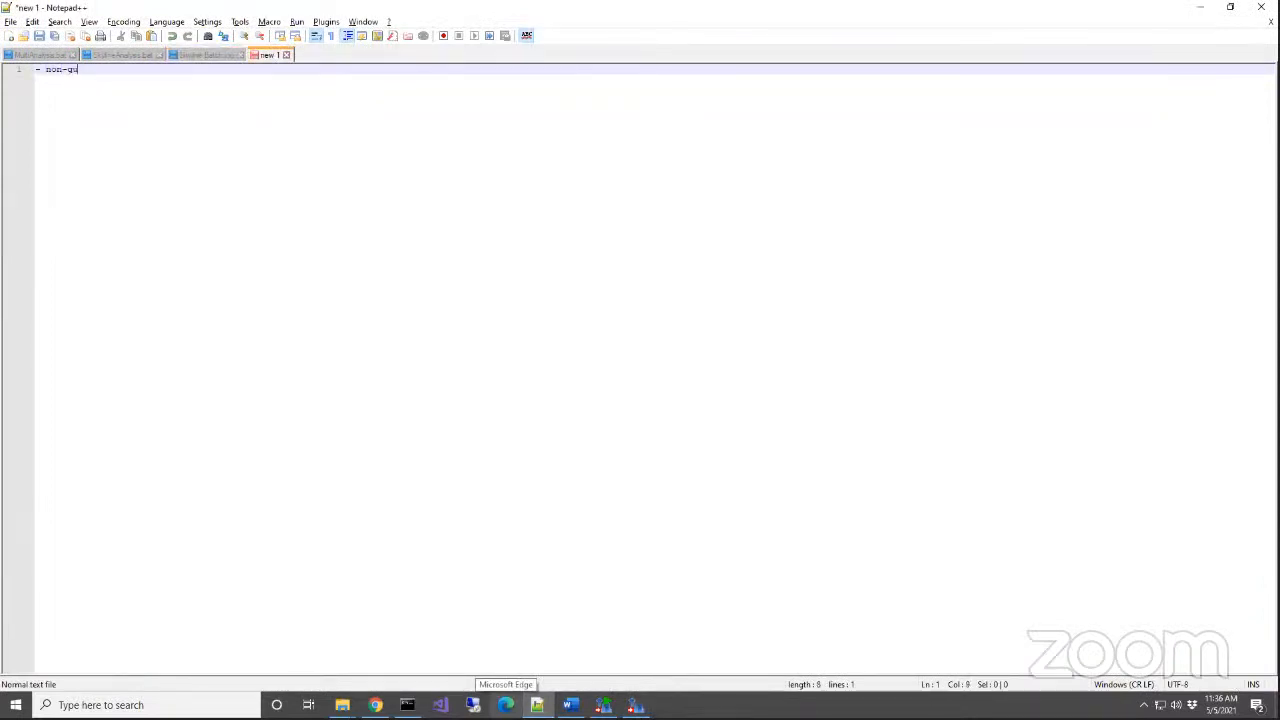
type("ant transition")
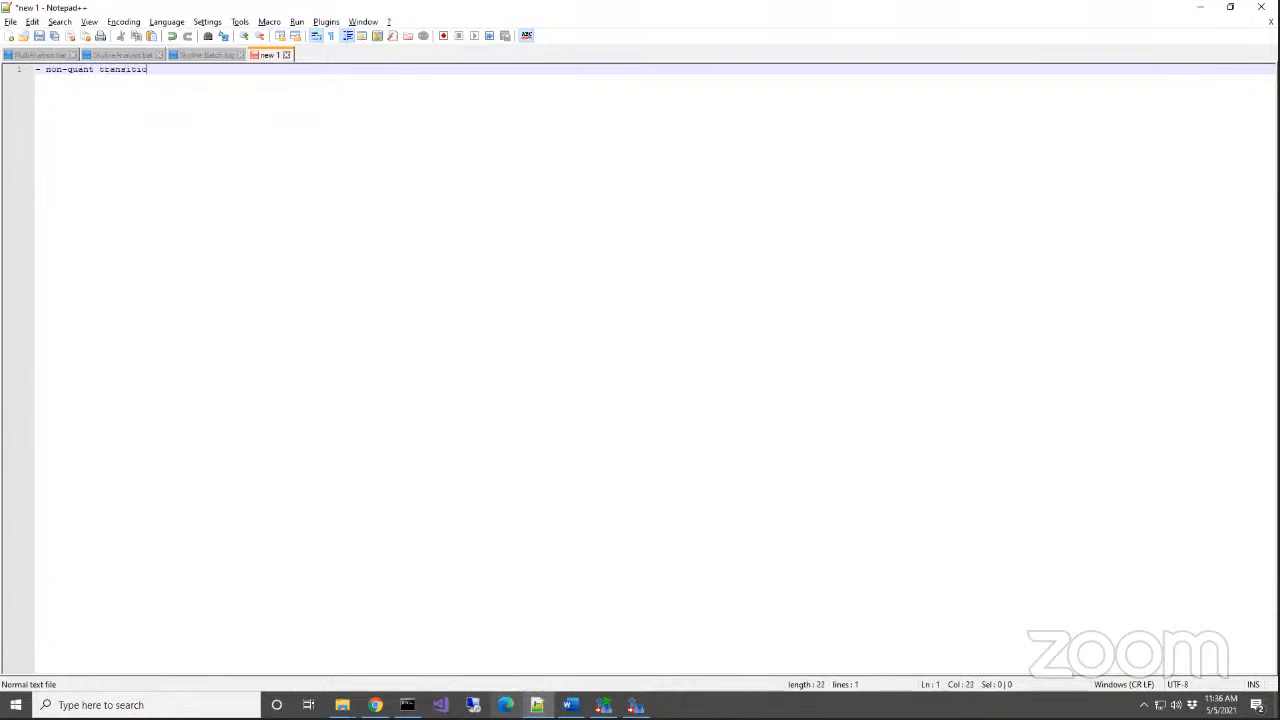
type("s used in ")
type("peak boun")
type("ary")
key("BackSpace")
key("BackSpace")
type("ries?")
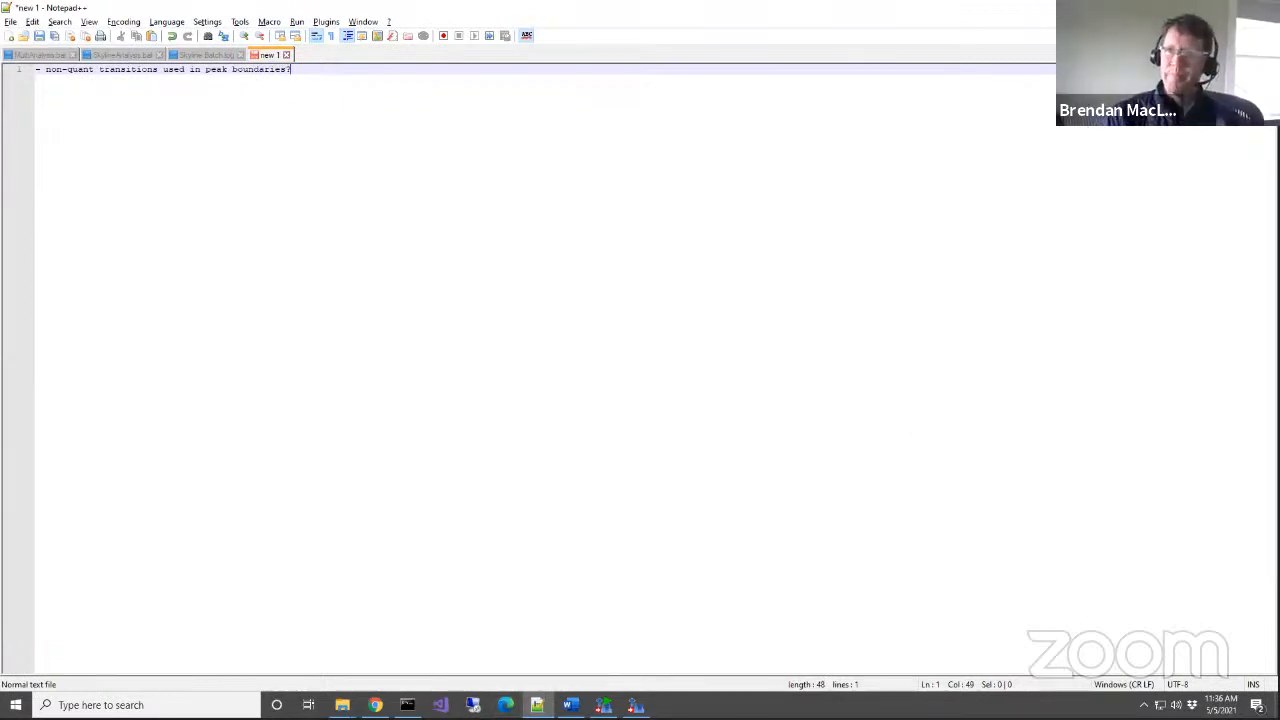
Switch to Skyline-daily and examine the full-scan Transition Settings, including the available acquisition methods and the mass accuracy.
key("alt+Tab")
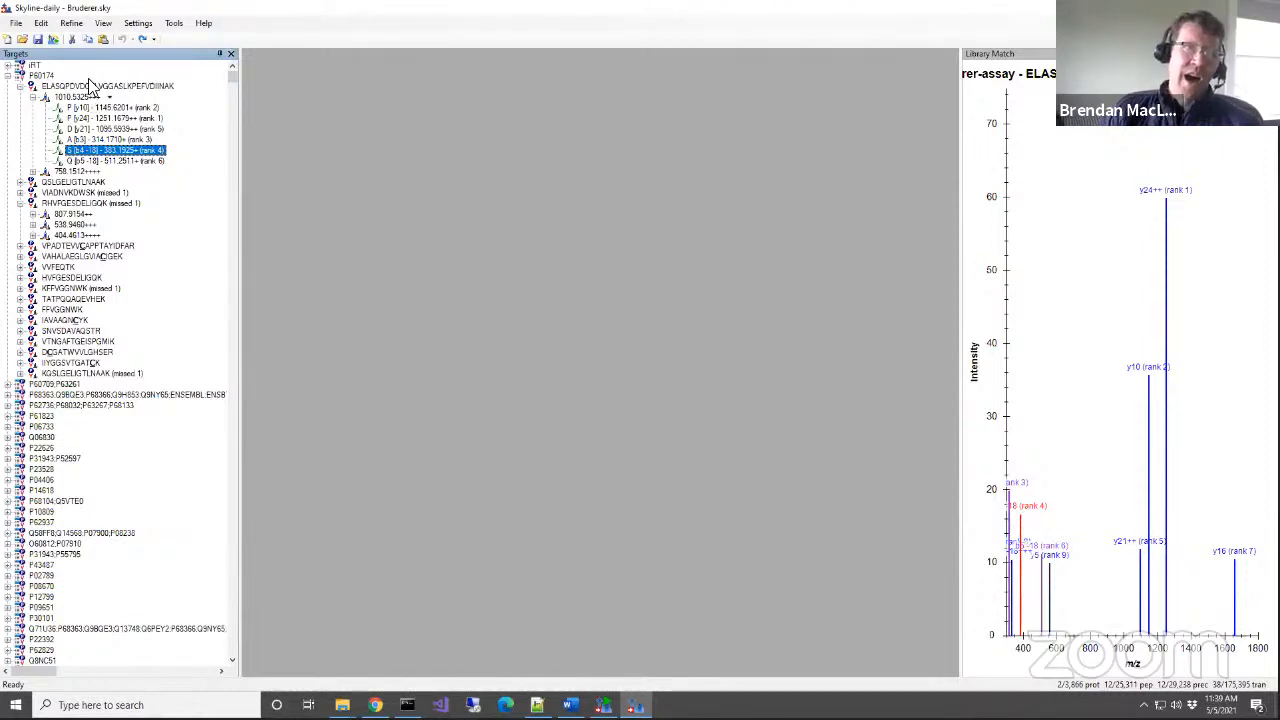
left_click(133, 25)
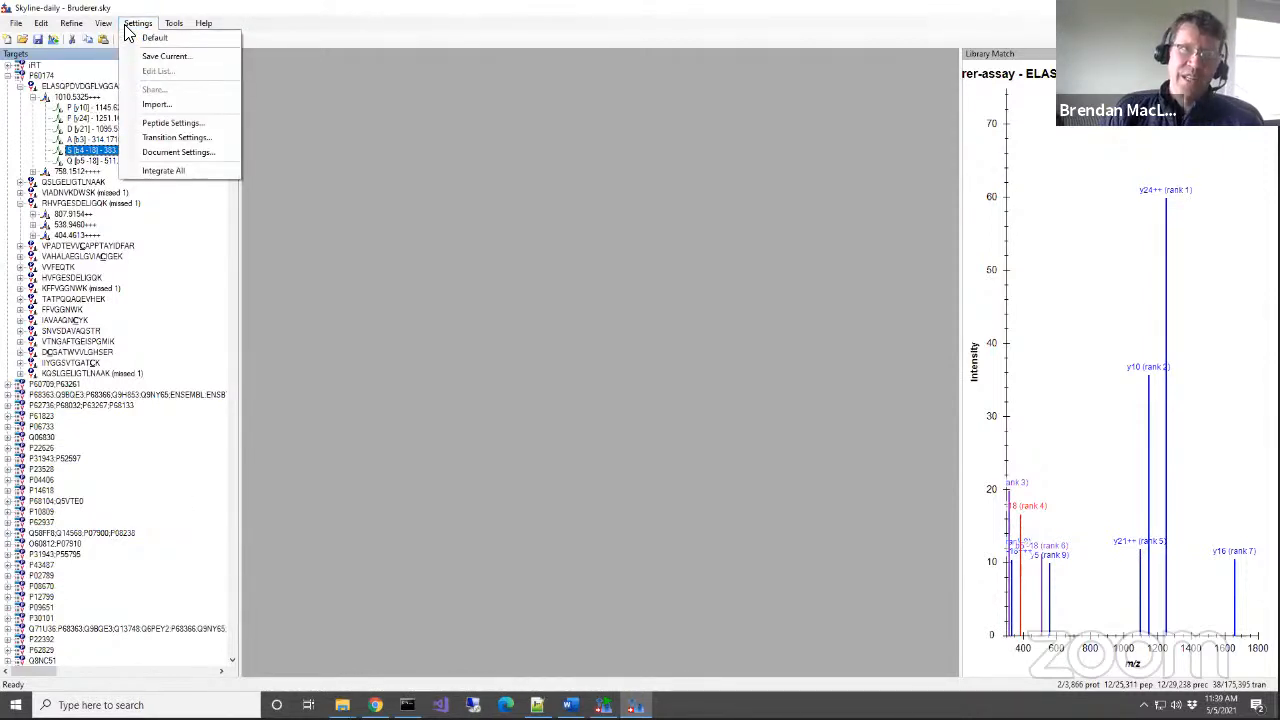
left_click(150, 140)
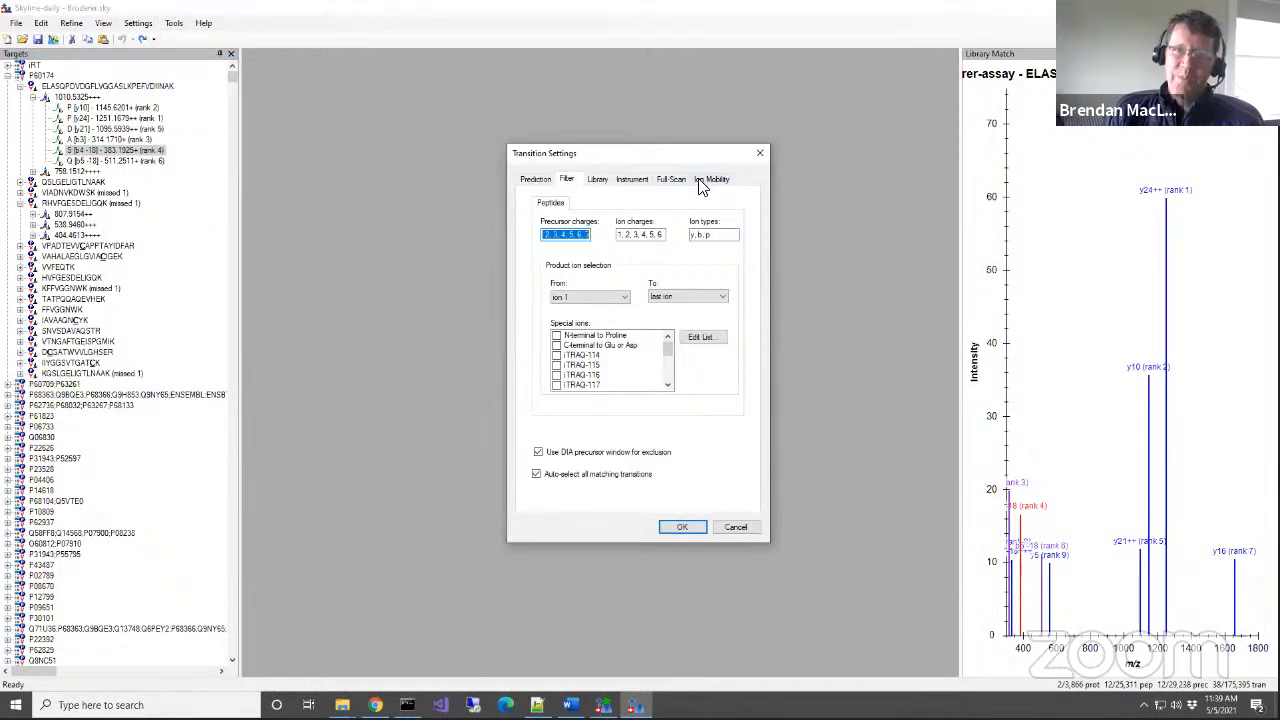
left_click(673, 186)
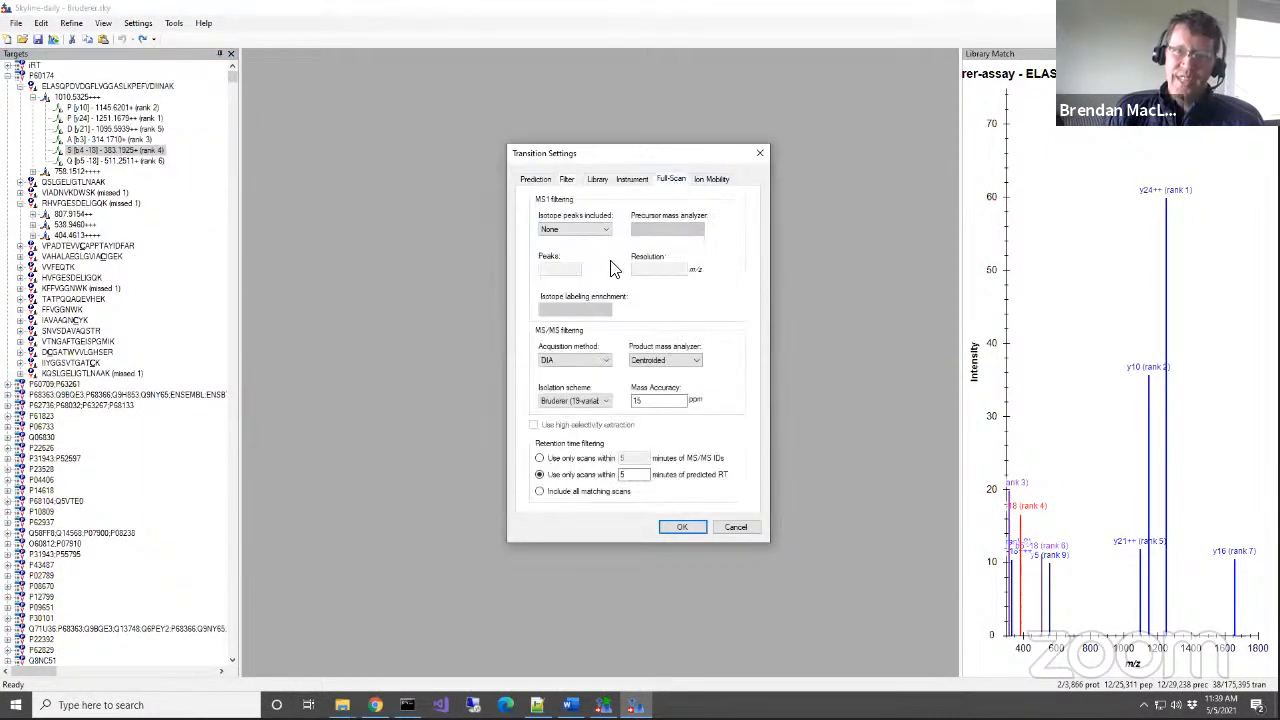
left_click(584, 364)
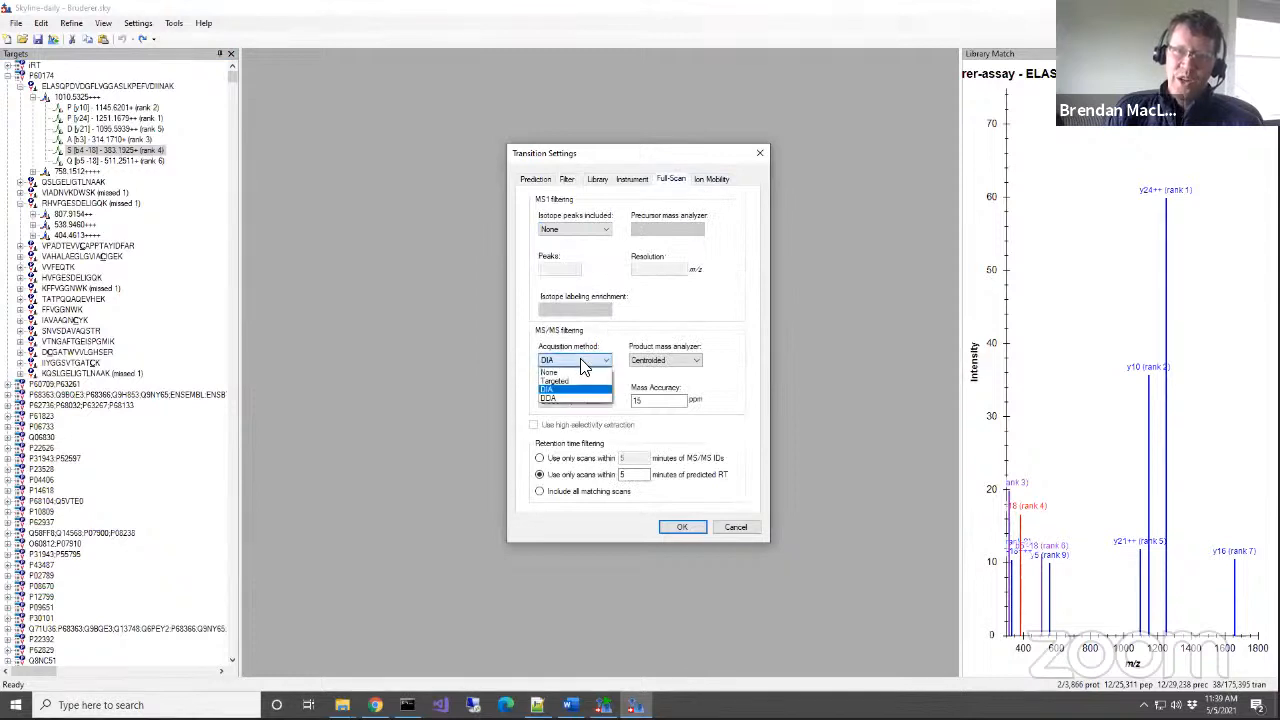
left_click(585, 365)
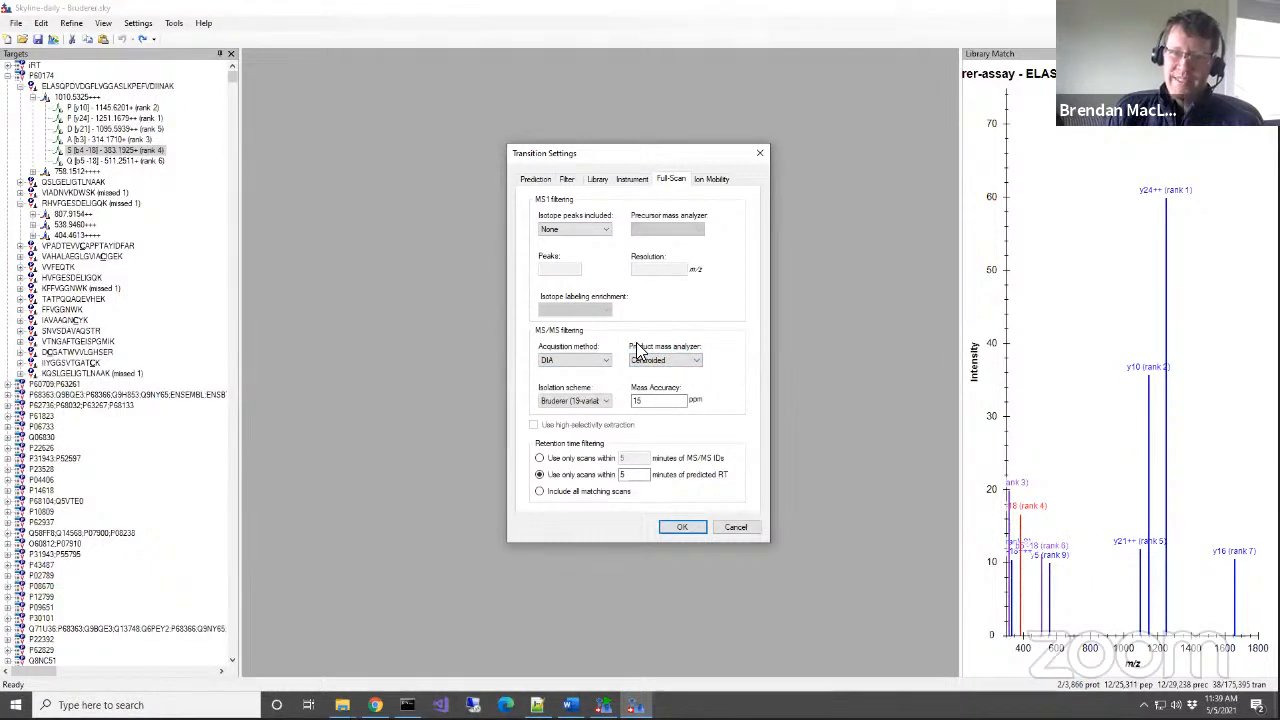
left_click(655, 401)
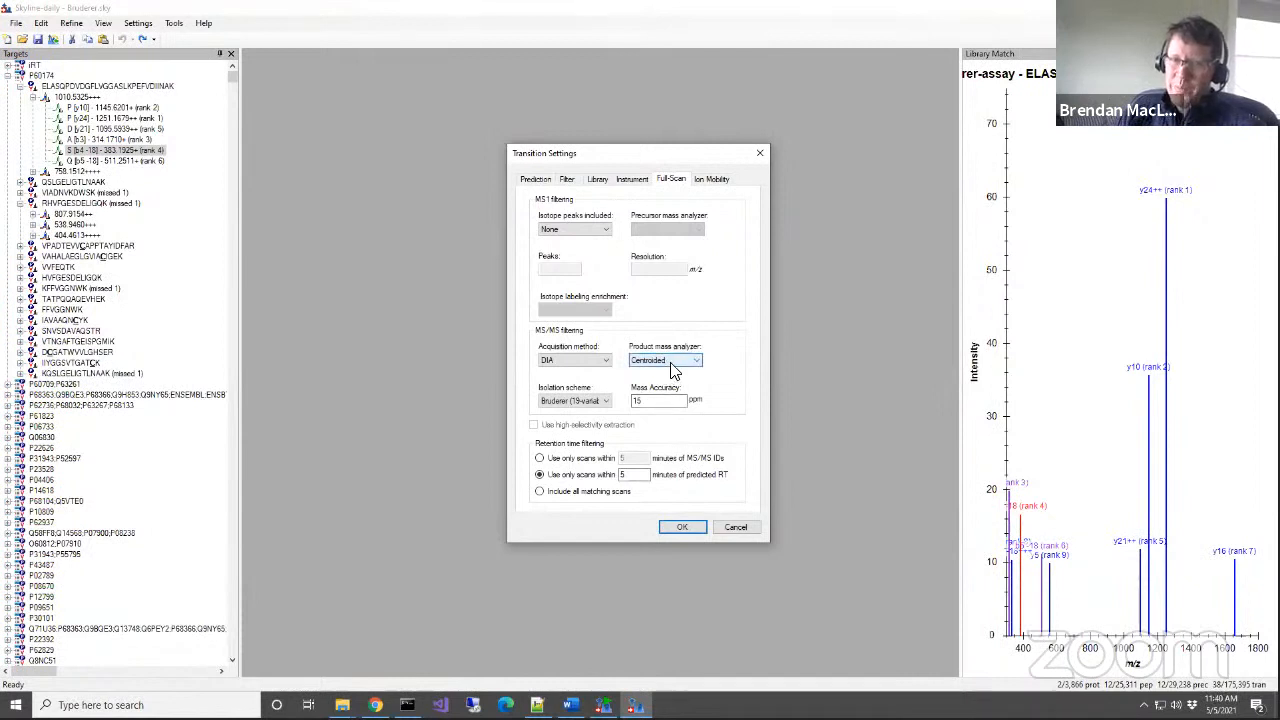
Try the TOF and FT-ICR product mass analyzers in the MS/MS filtering, return to Centroided, and close the Transition Settings without saving.
mouse_move(672, 370)
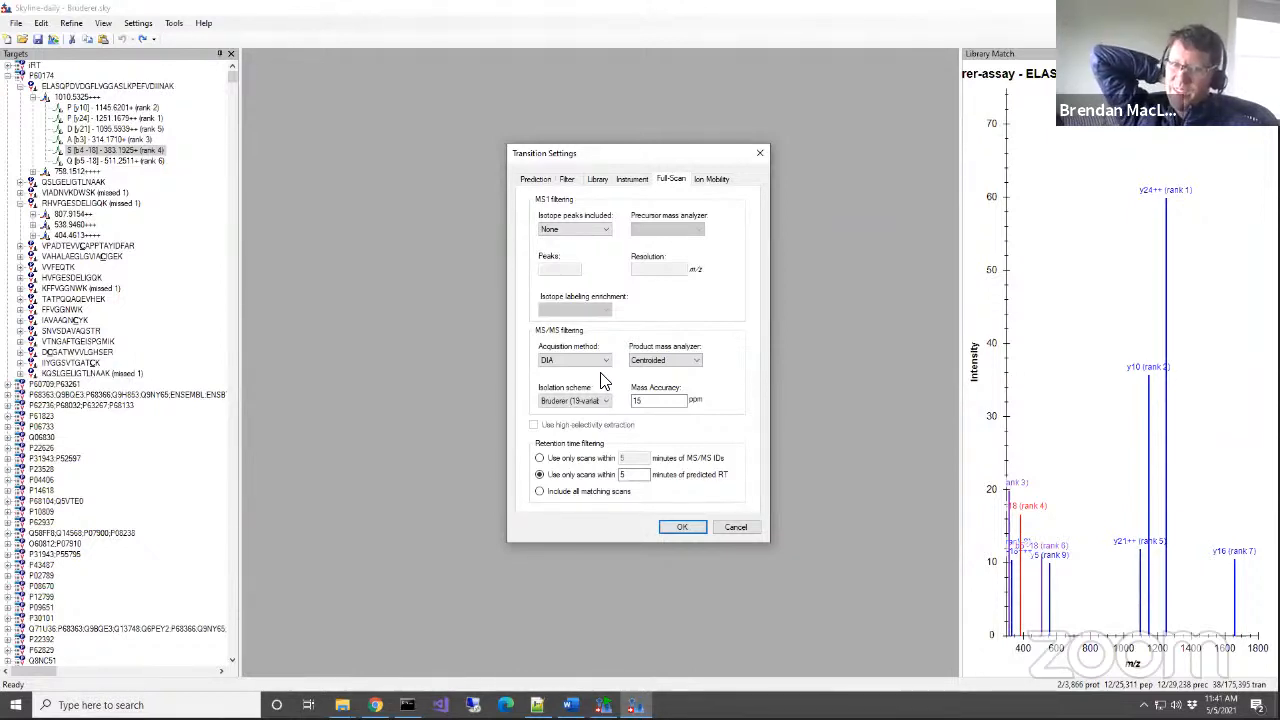
left_click(666, 360)
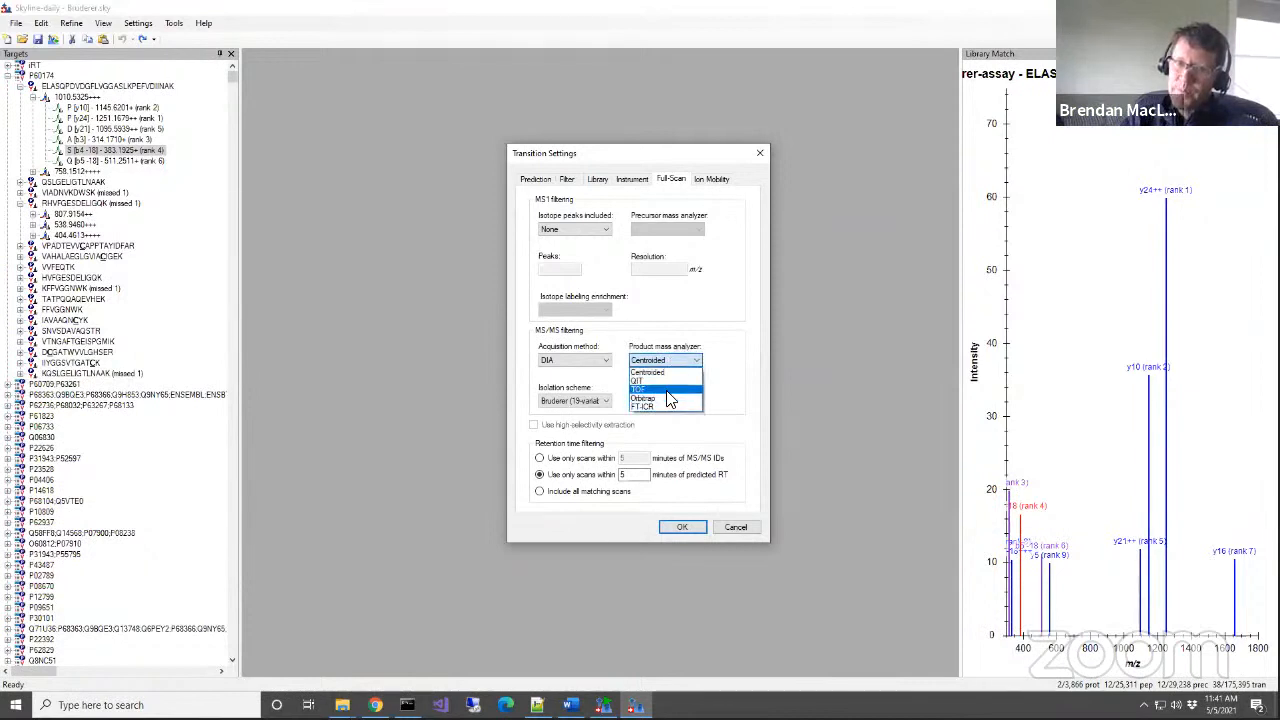
left_click(668, 389)
left_click(676, 364)
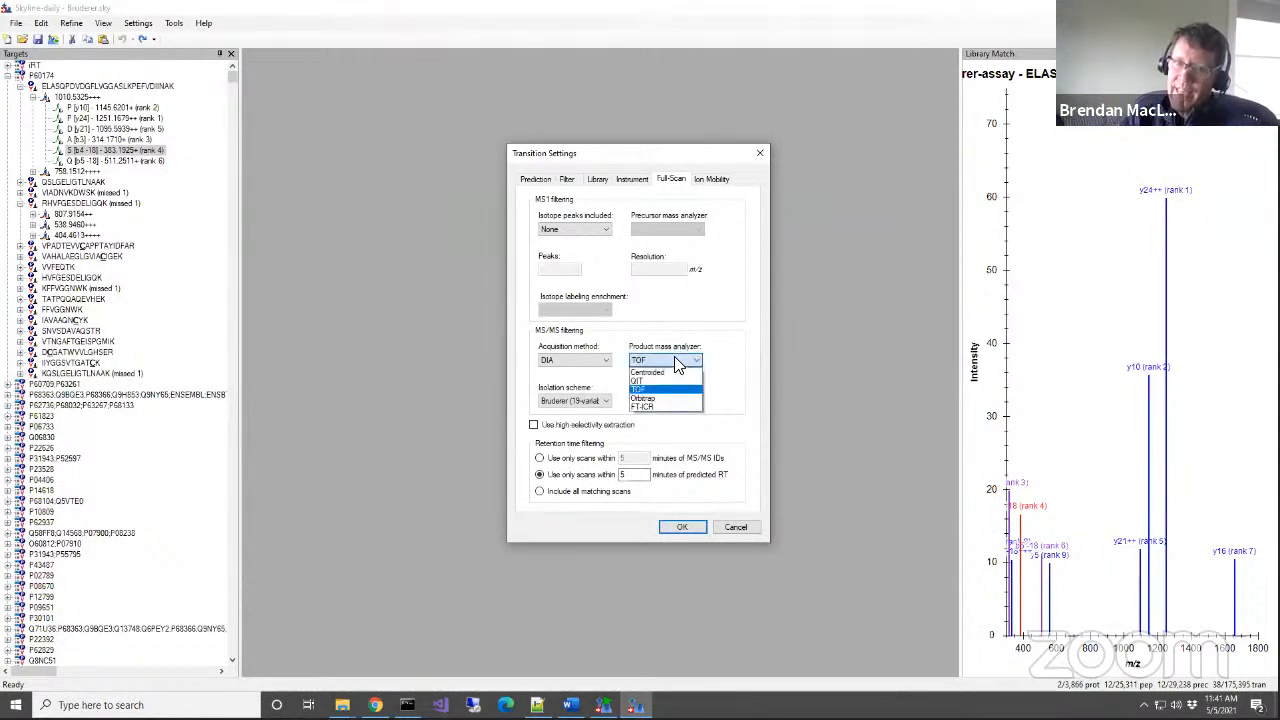
left_click(677, 364)
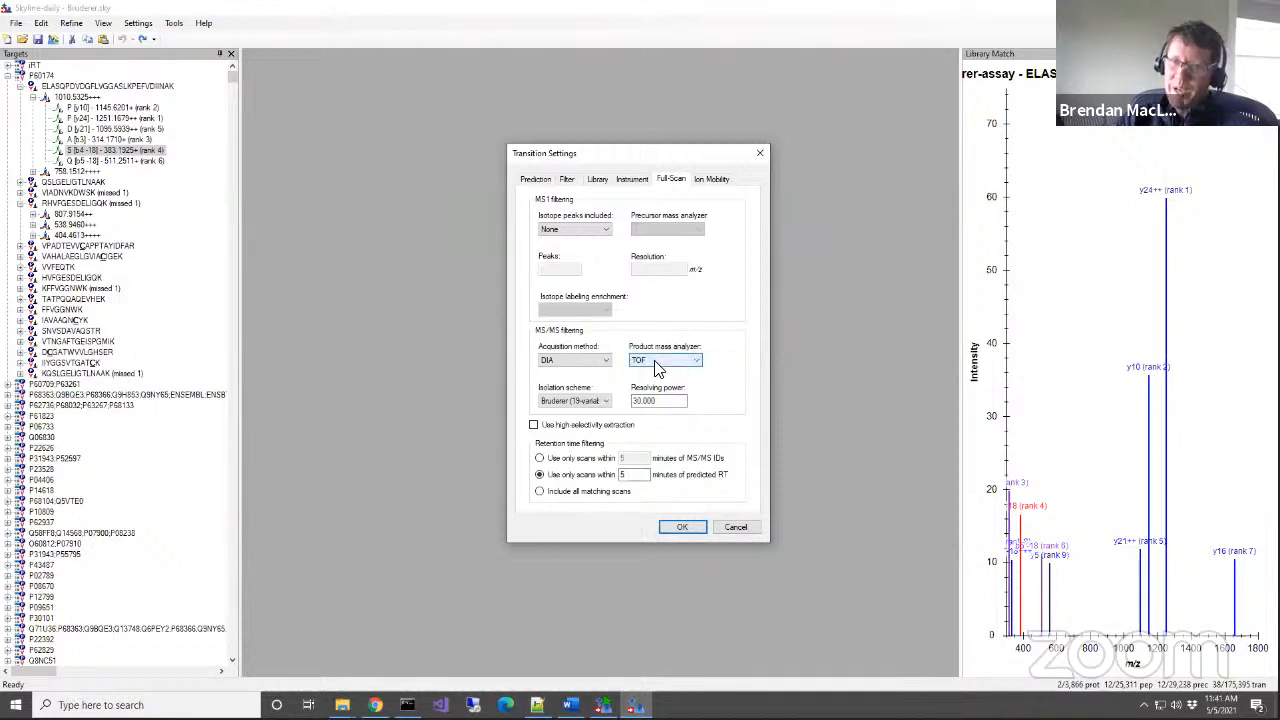
left_click(658, 364)
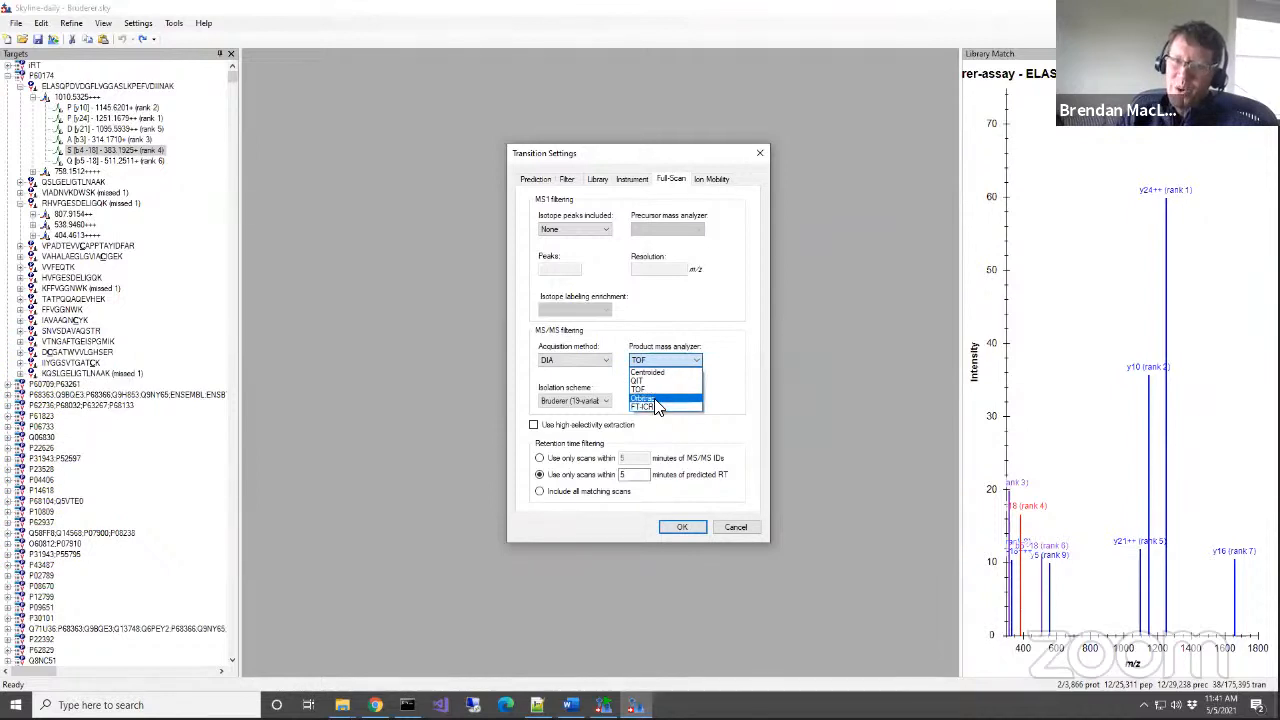
left_click(656, 399)
left_click(665, 408)
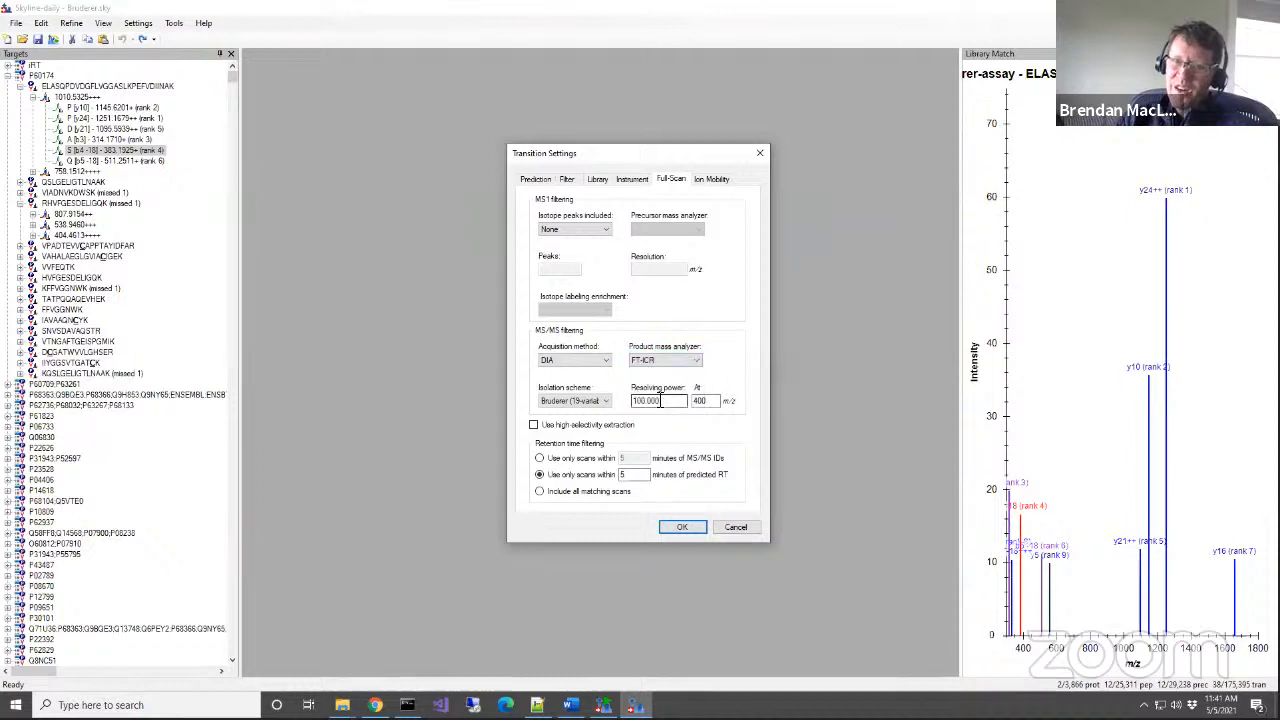
left_click(660, 361)
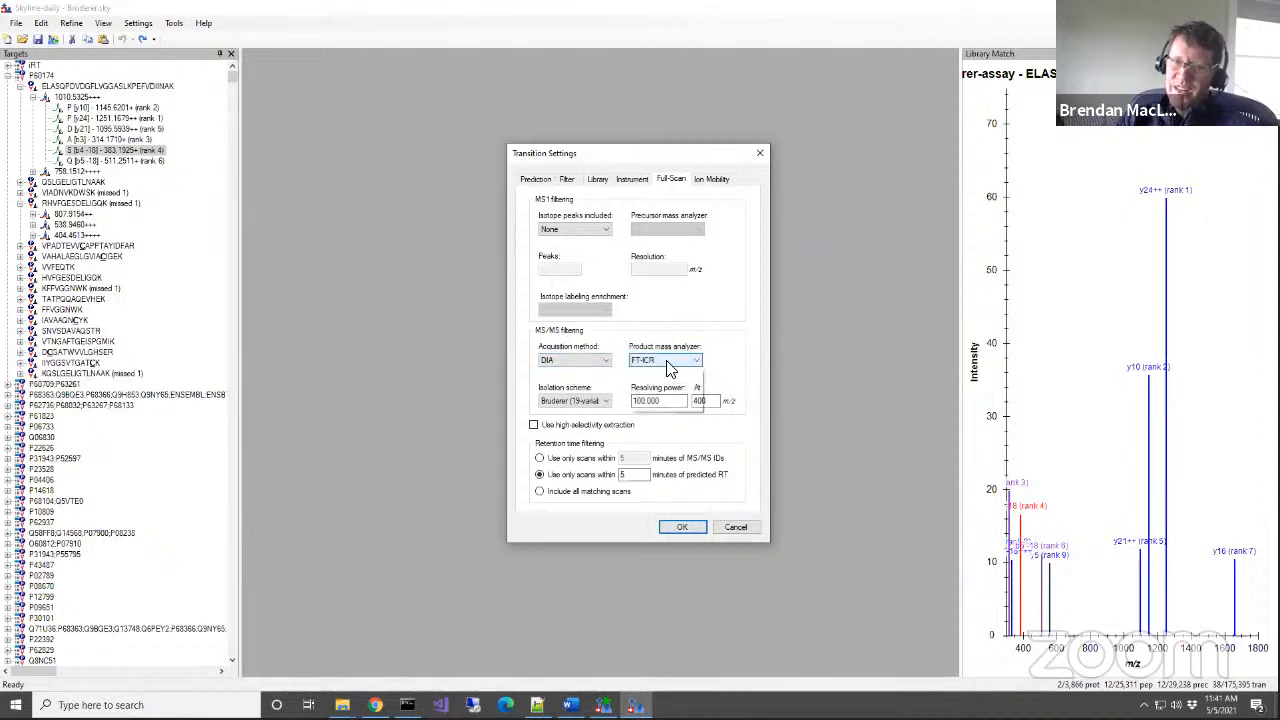
left_click(667, 371)
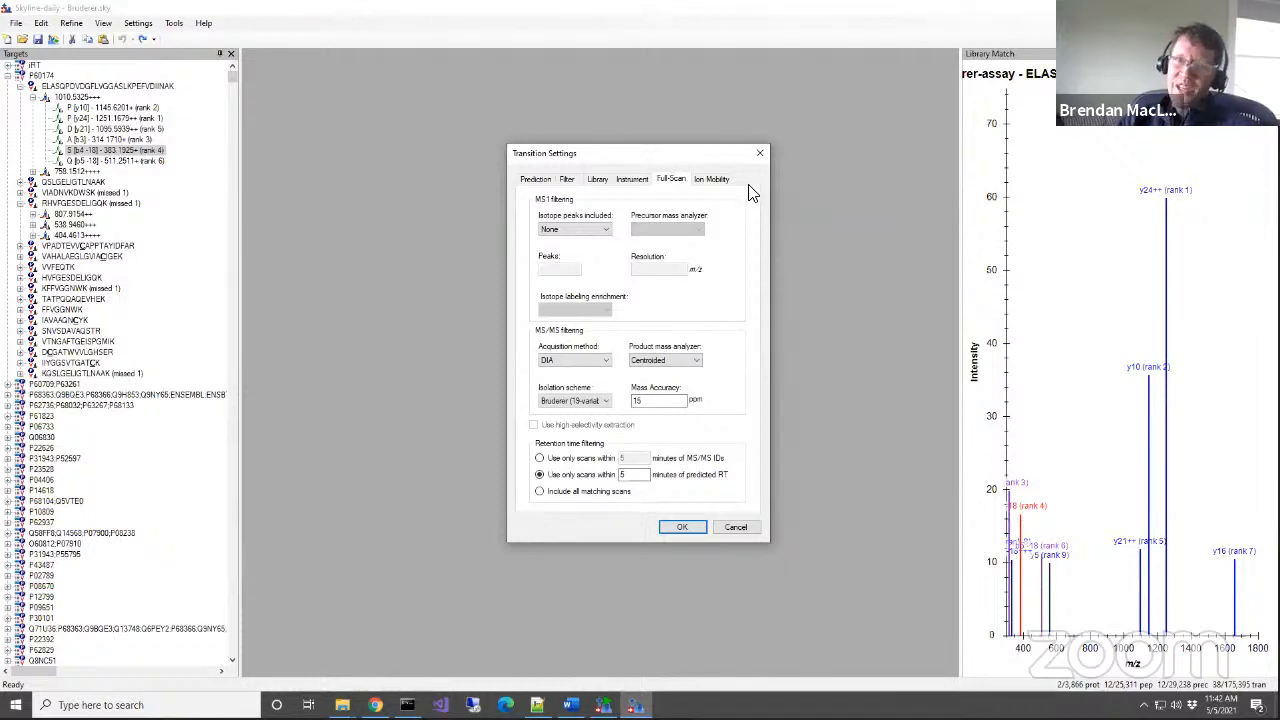
left_click(760, 152)
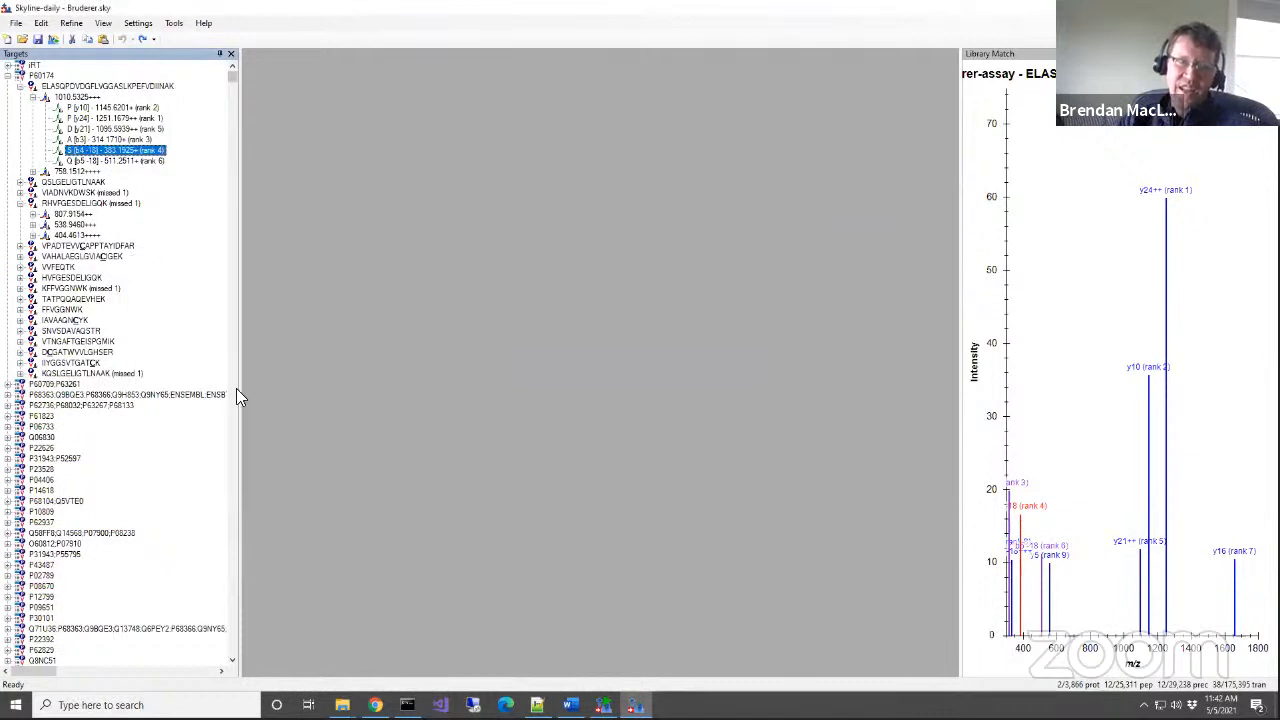
Collapse the expanded peptides under protein P60174, then collapse and re-expand the protein to show its peptide list.
left_click(20, 87)
left_click(20, 118)
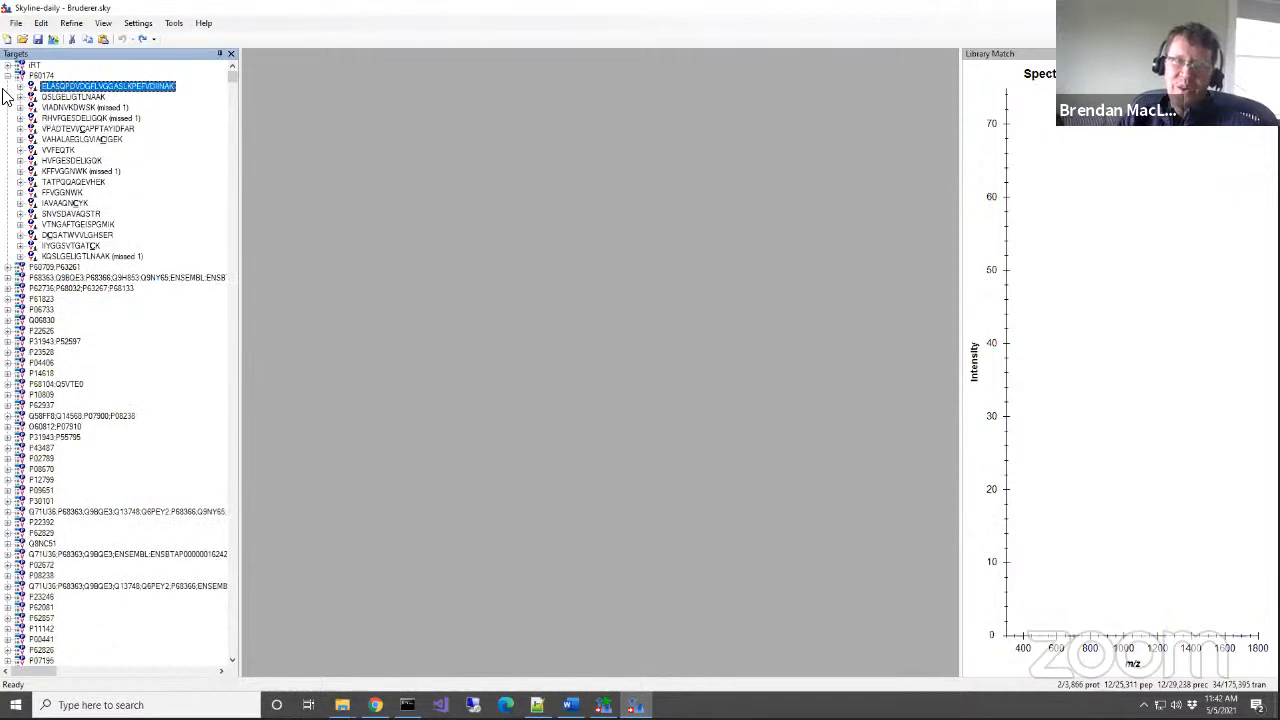
left_click(8, 75)
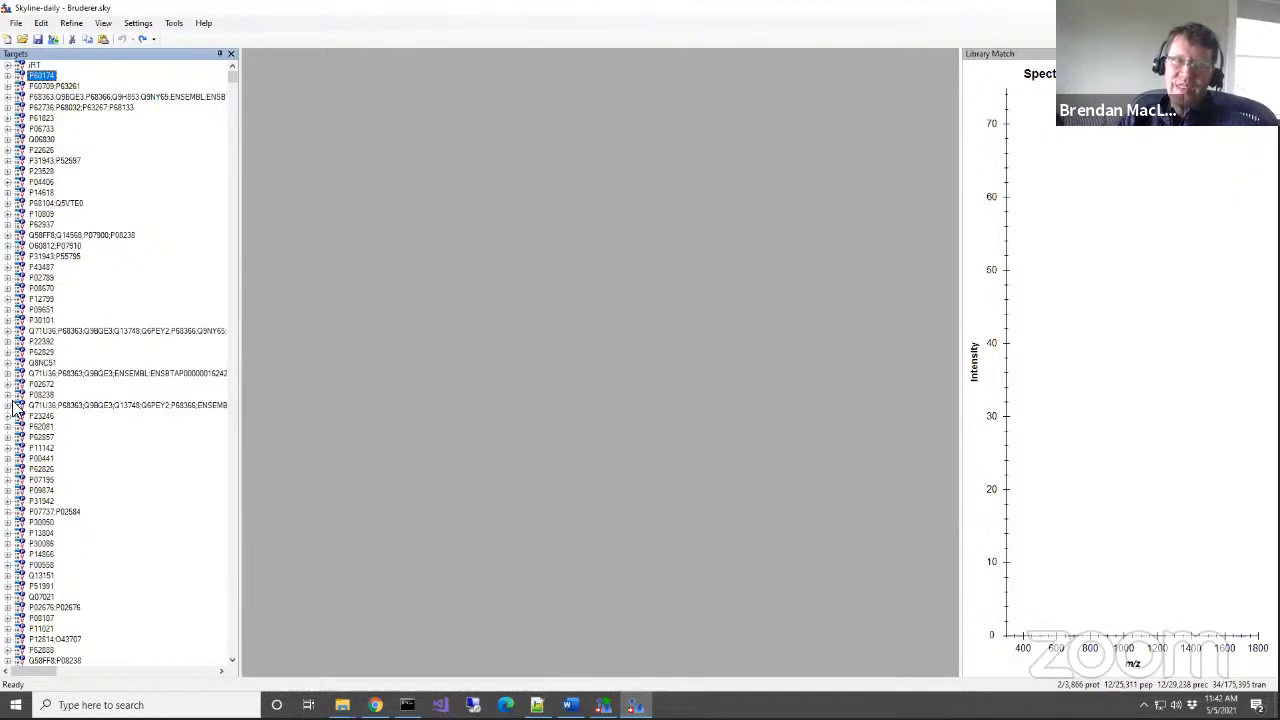
left_click(8, 75)
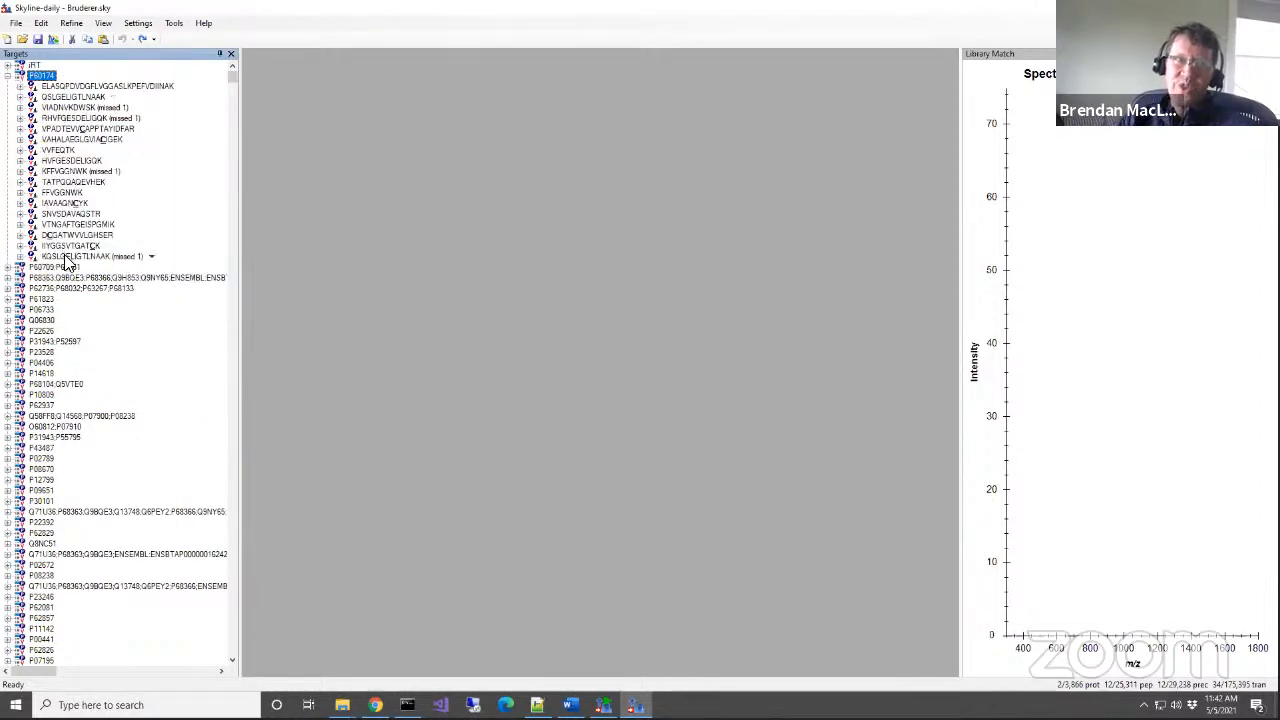
Switch to Skyline Batch, open the Selevsek-reps configuration, and examine its refinement options based on imported results.
left_click(604, 705)
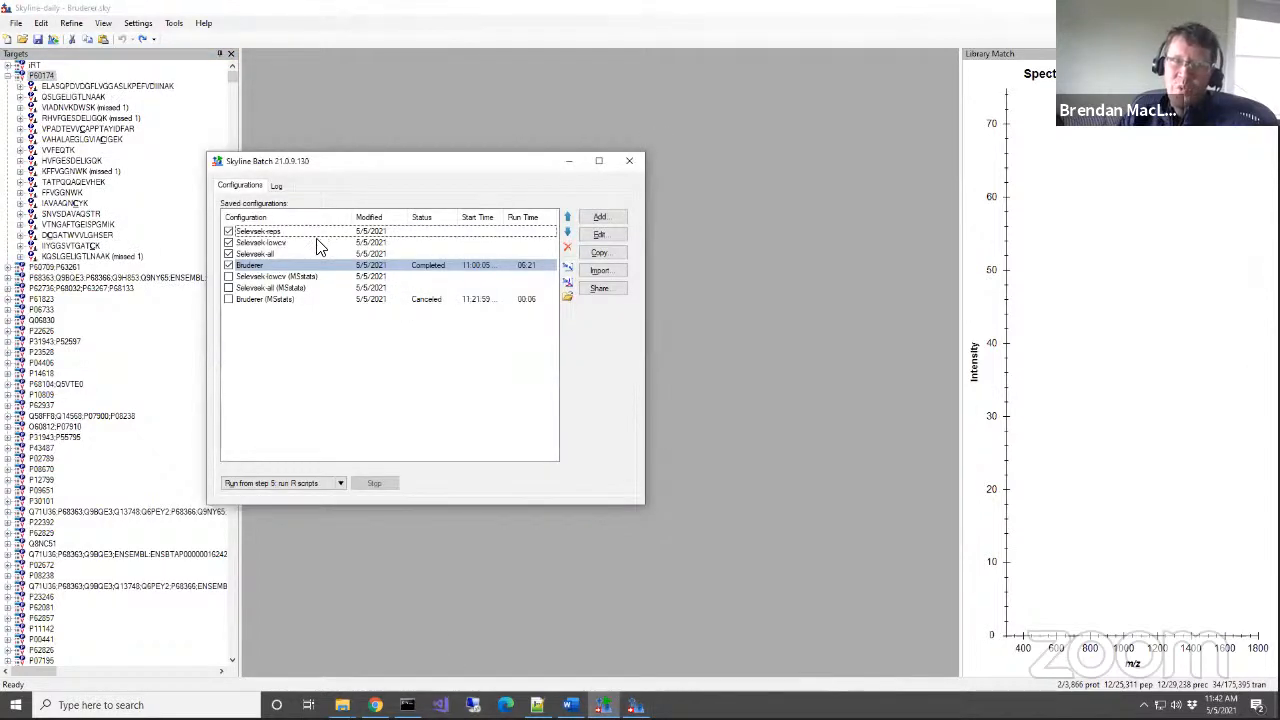
double_click(316, 233)
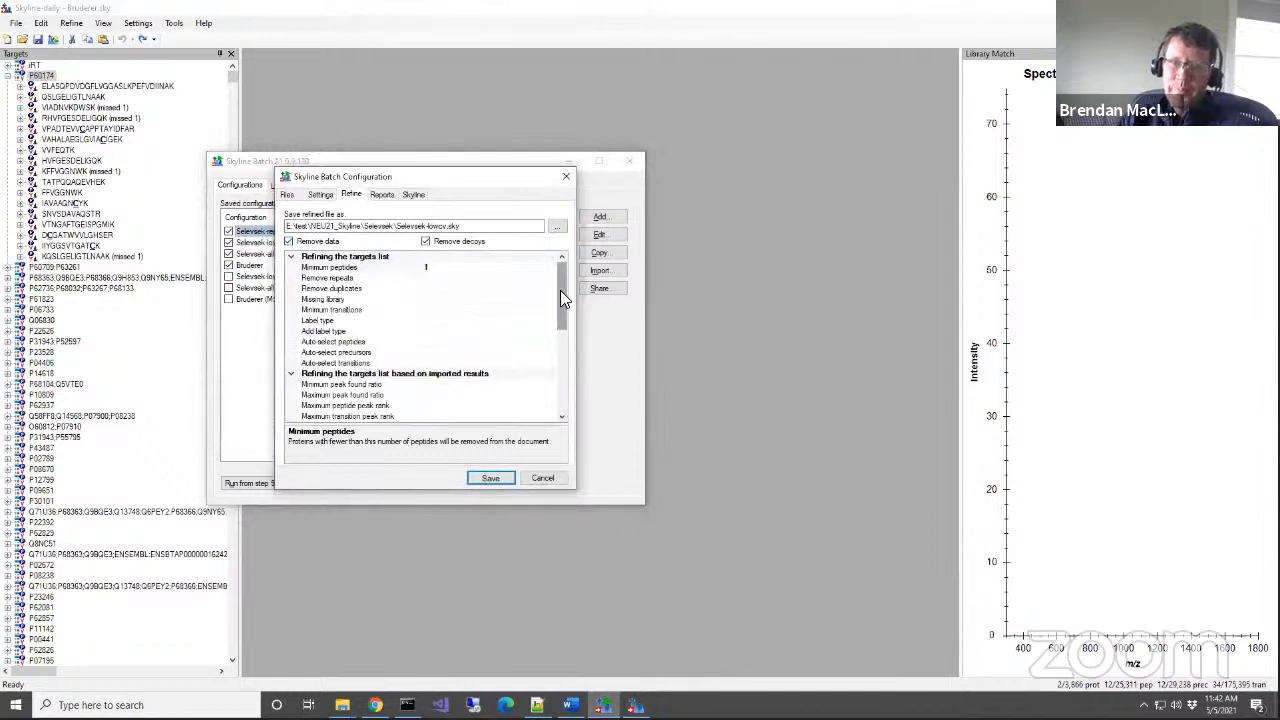
left_click_drag(560, 290, 558, 336)
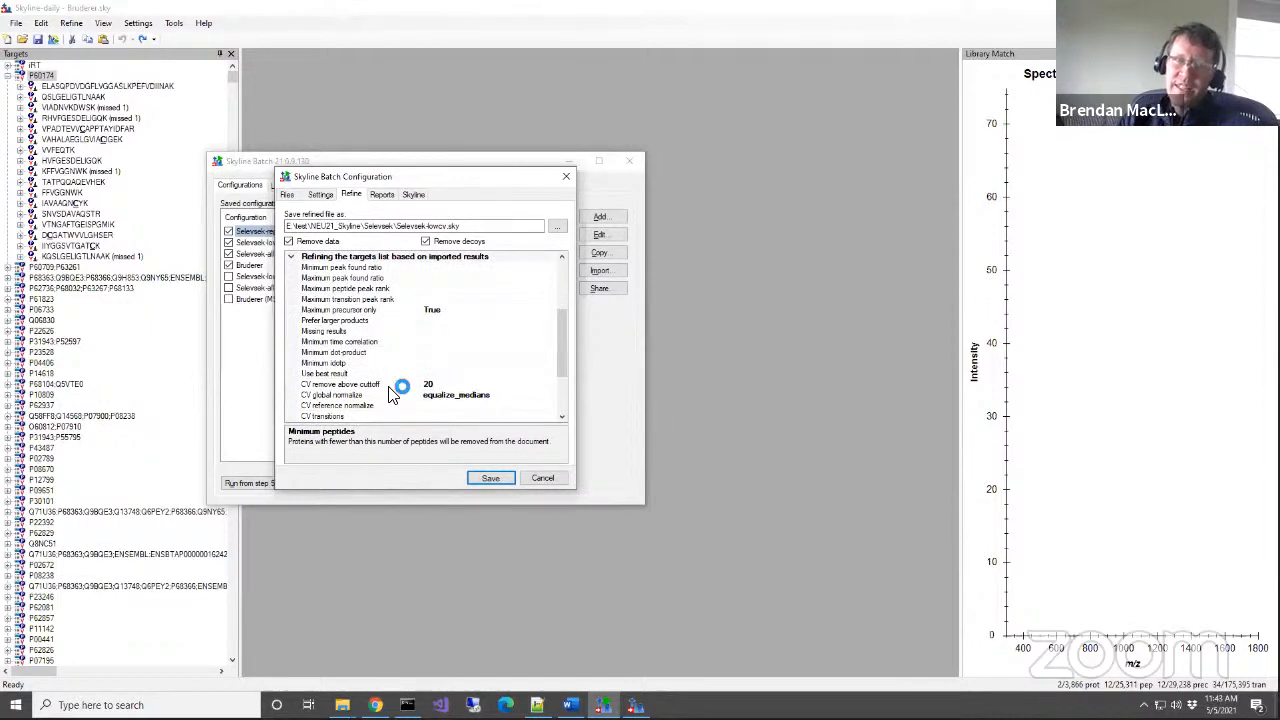
left_click_drag(564, 356, 560, 390)
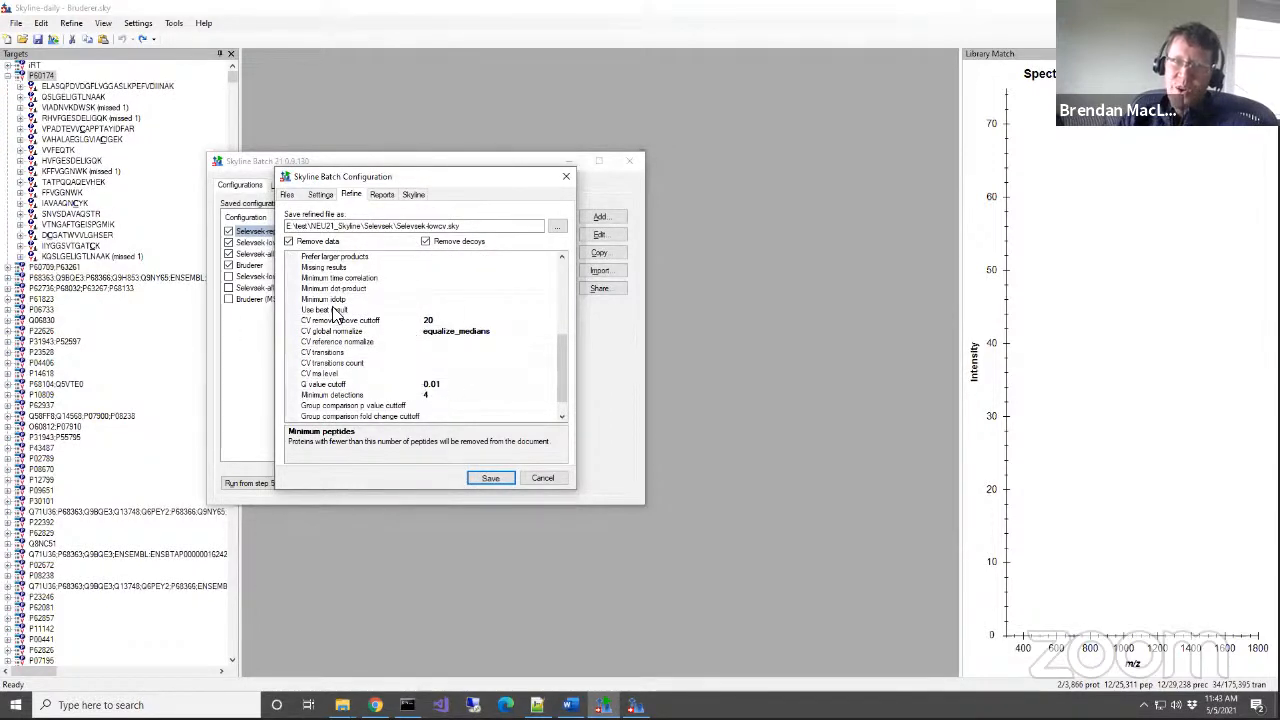
left_click_drag(558, 370, 562, 346)
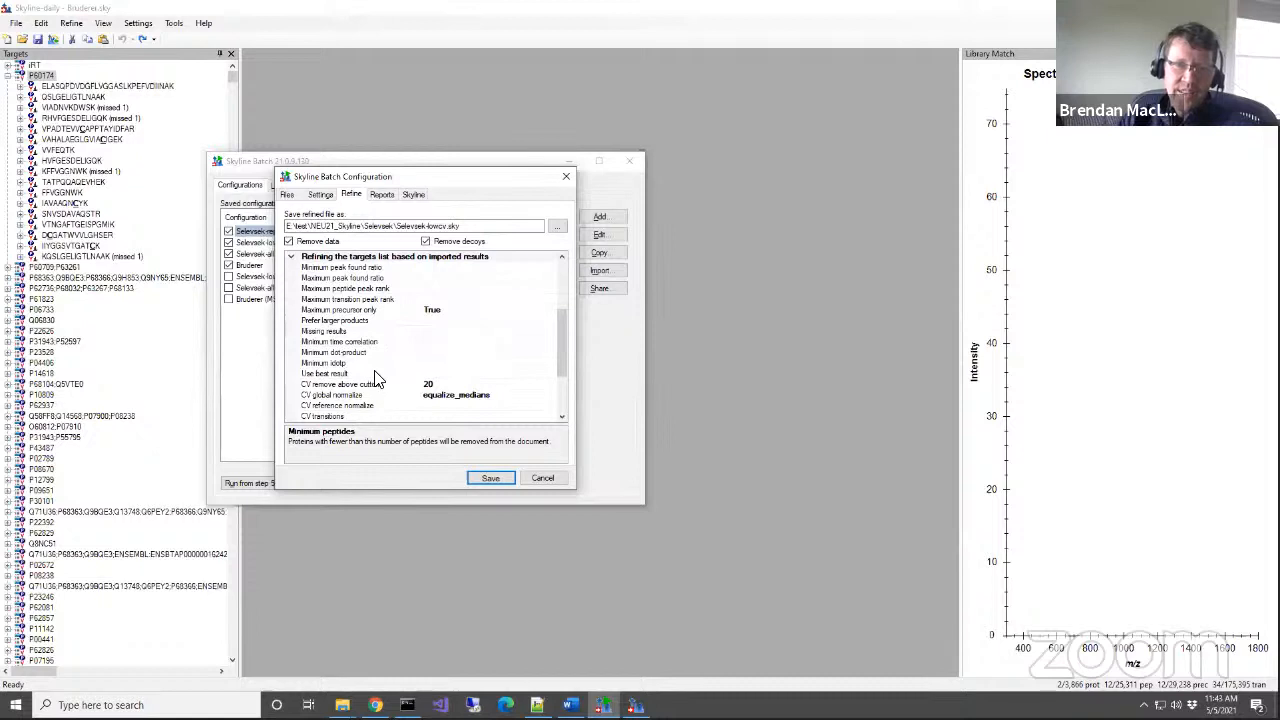
scroll(374, 378, "up", 2)
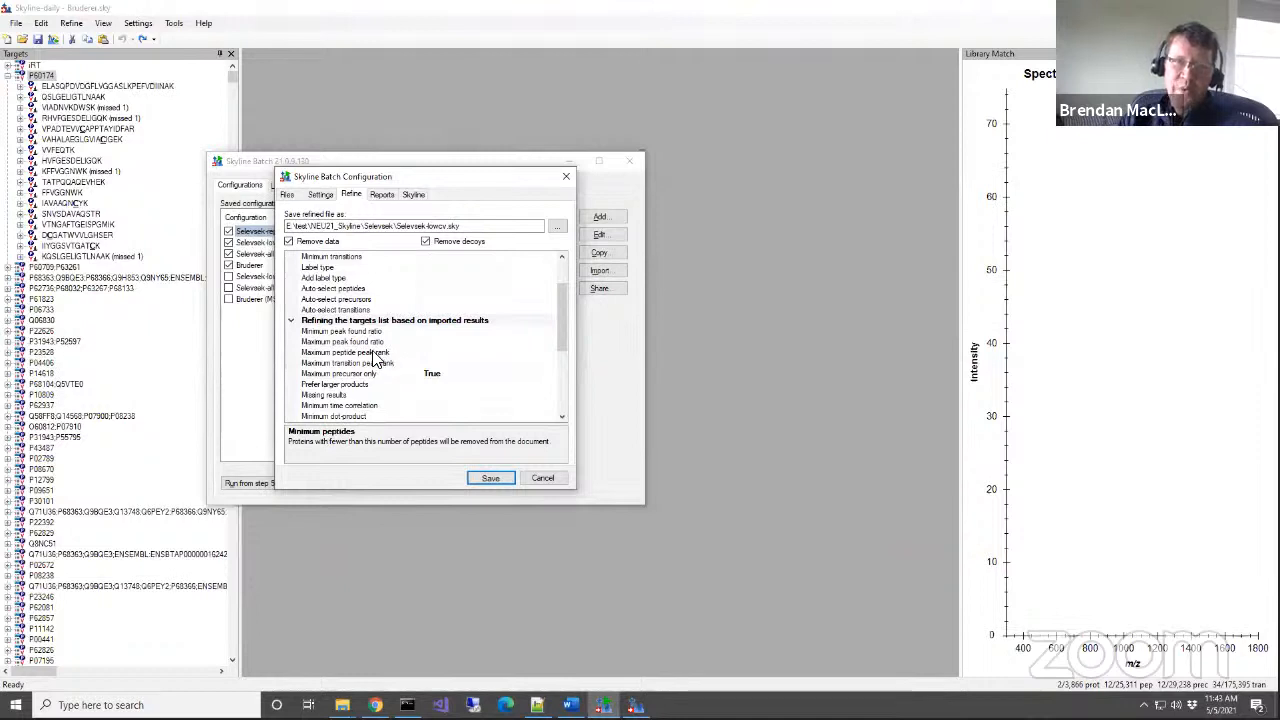
Try a maximum peptide peak rank of 3 in the refinement options, clear it, and cancel the configuration edits.
left_click(385, 353)
left_click(416, 353)
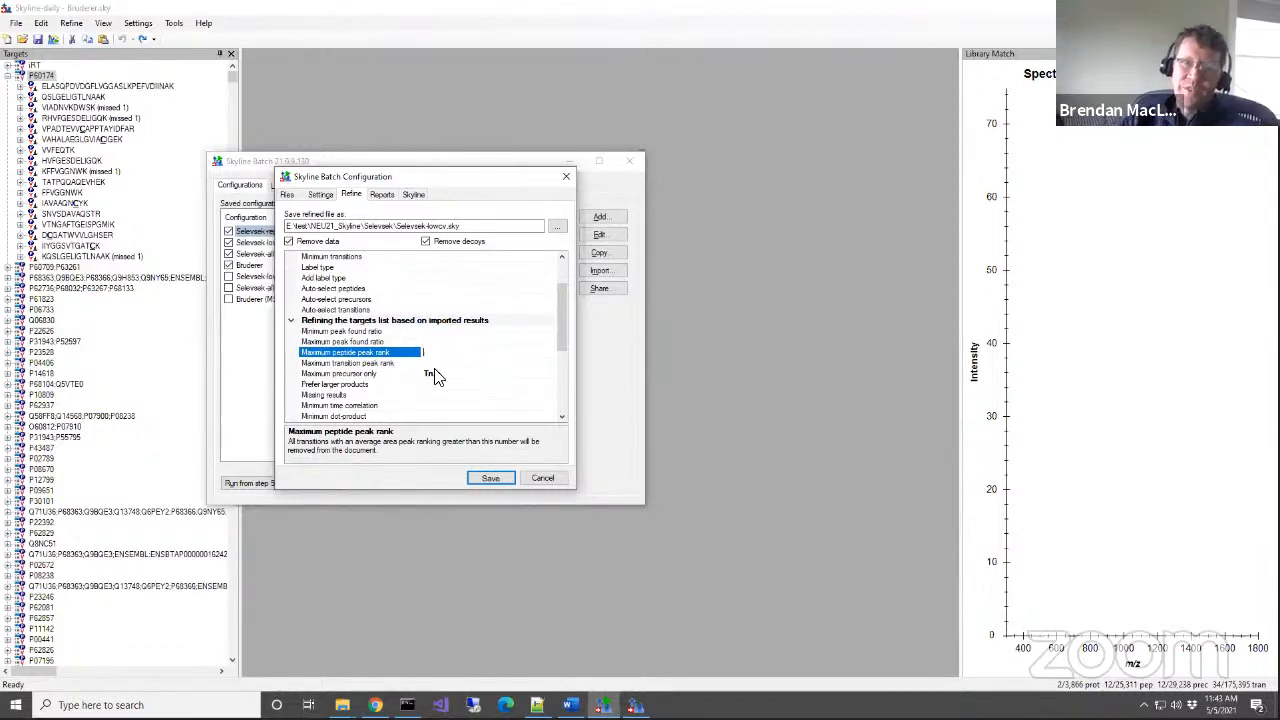
type("3")
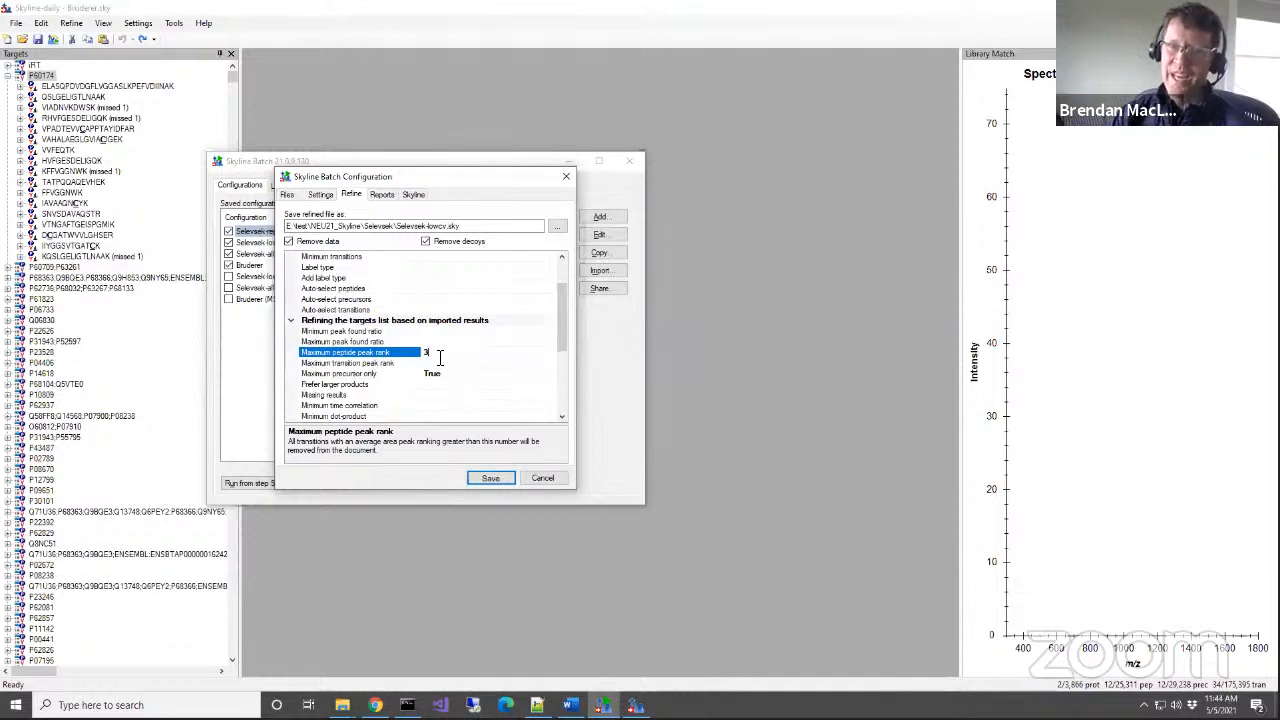
key("BackSpace")
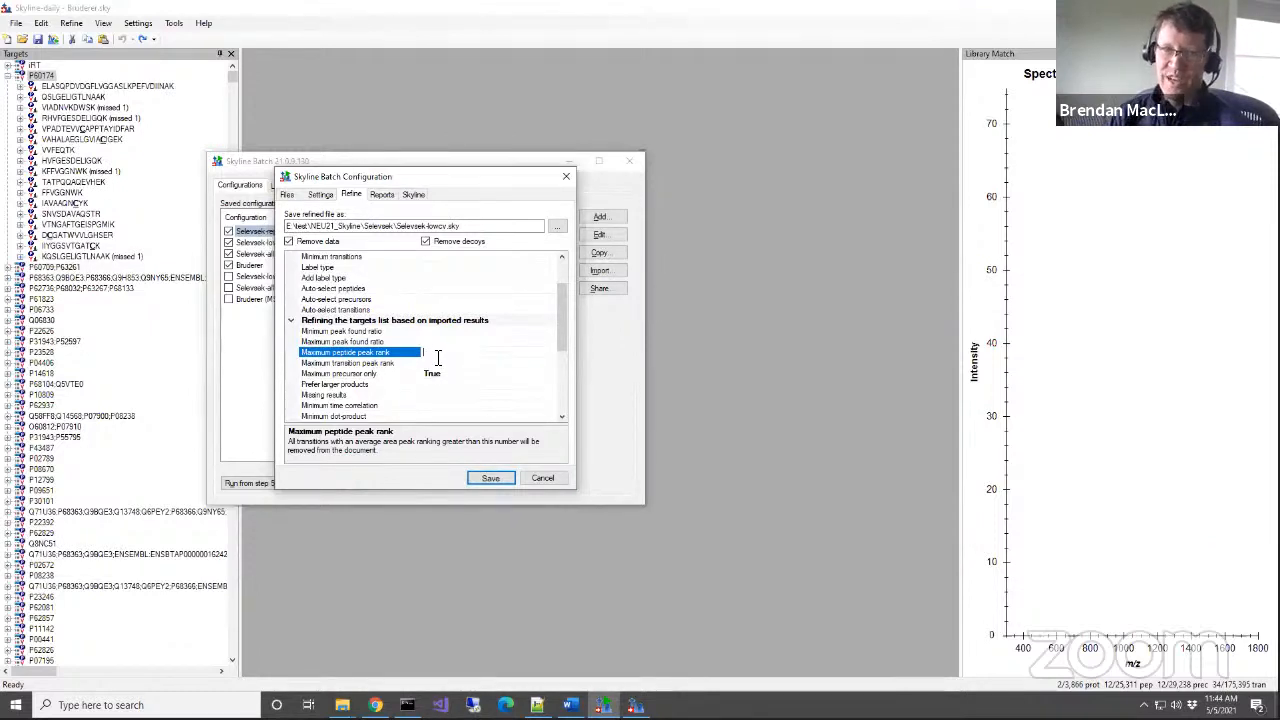
left_click(540, 478)
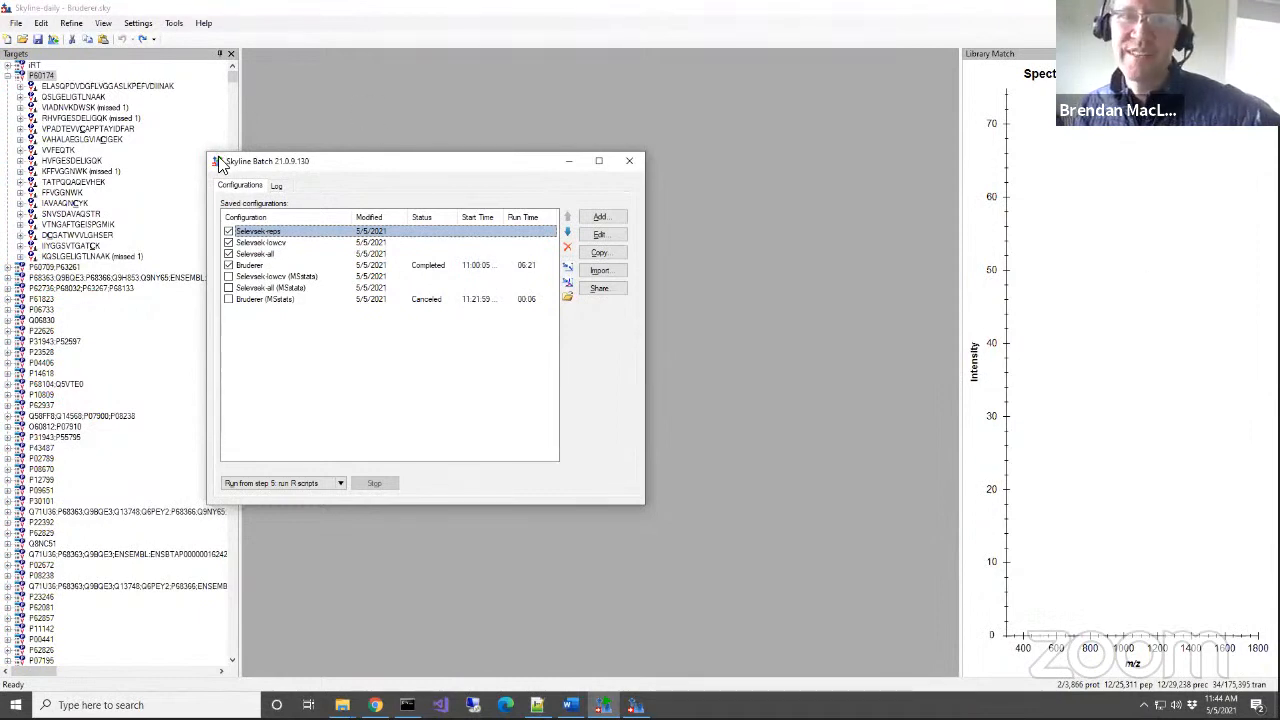
Move the Skyline Batch window to about the middle of the screen.
left_click_drag(342, 171, 536, 180)
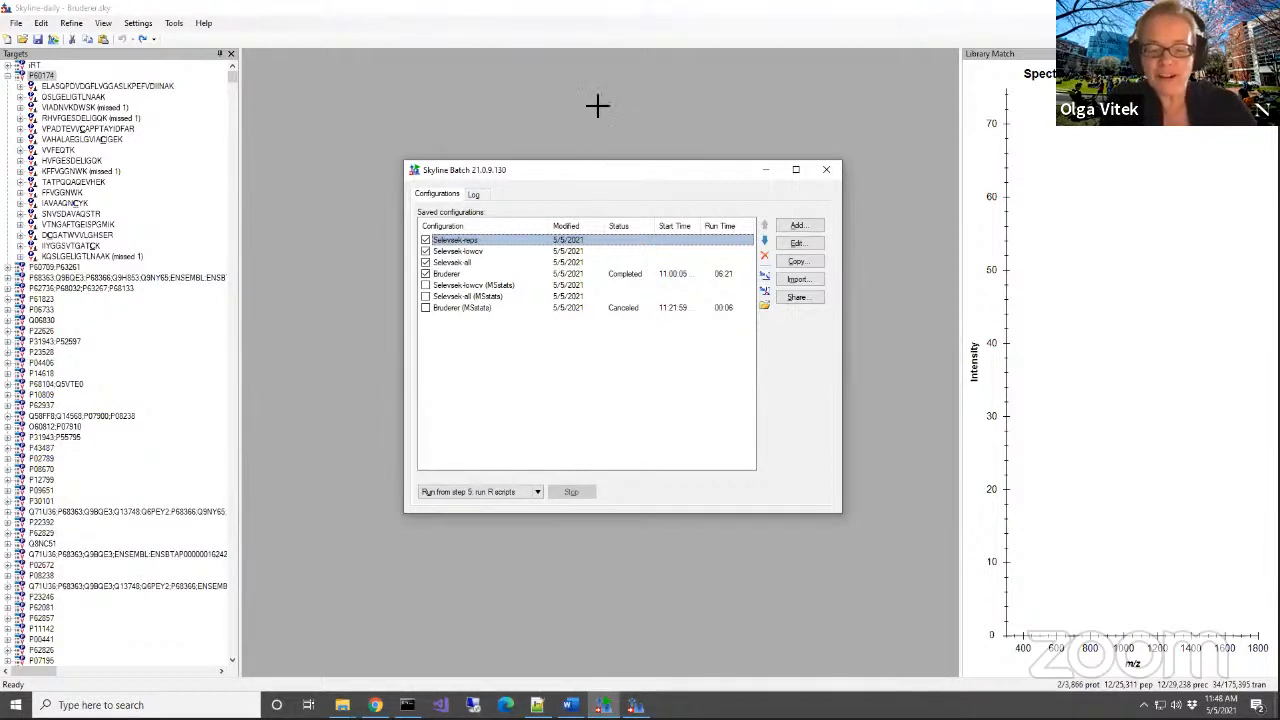
mouse_move(775, 12)
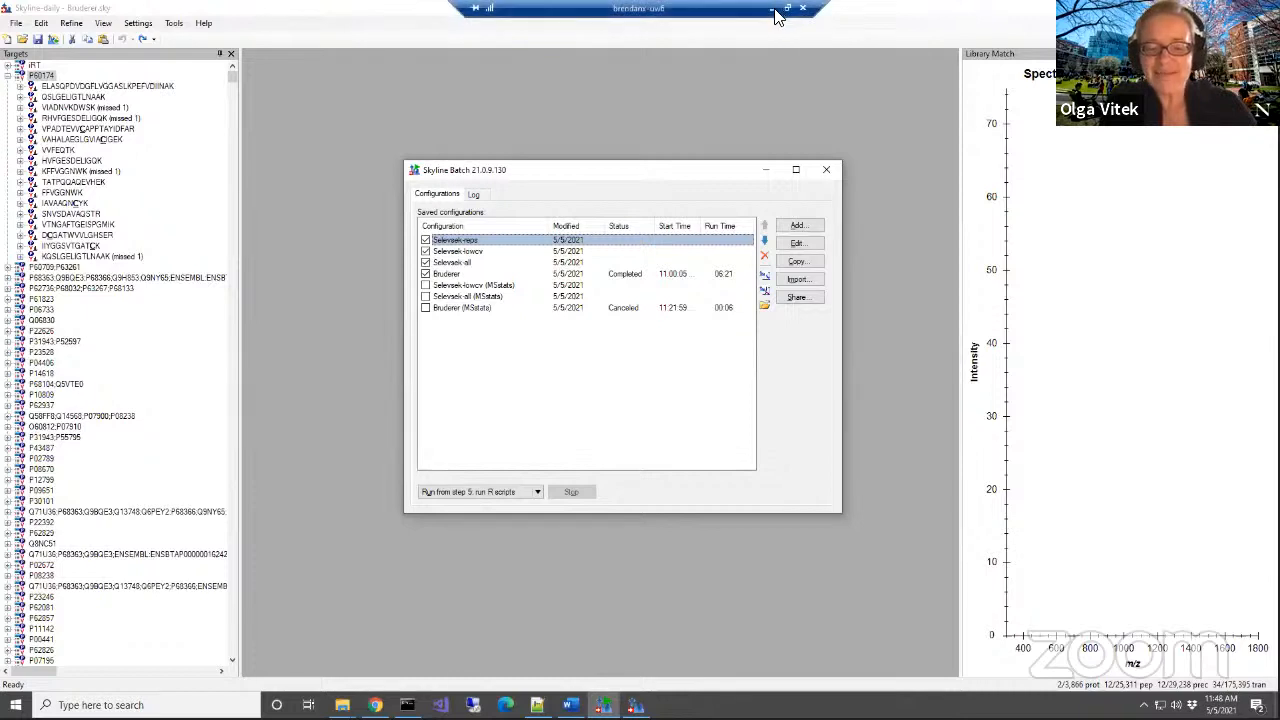